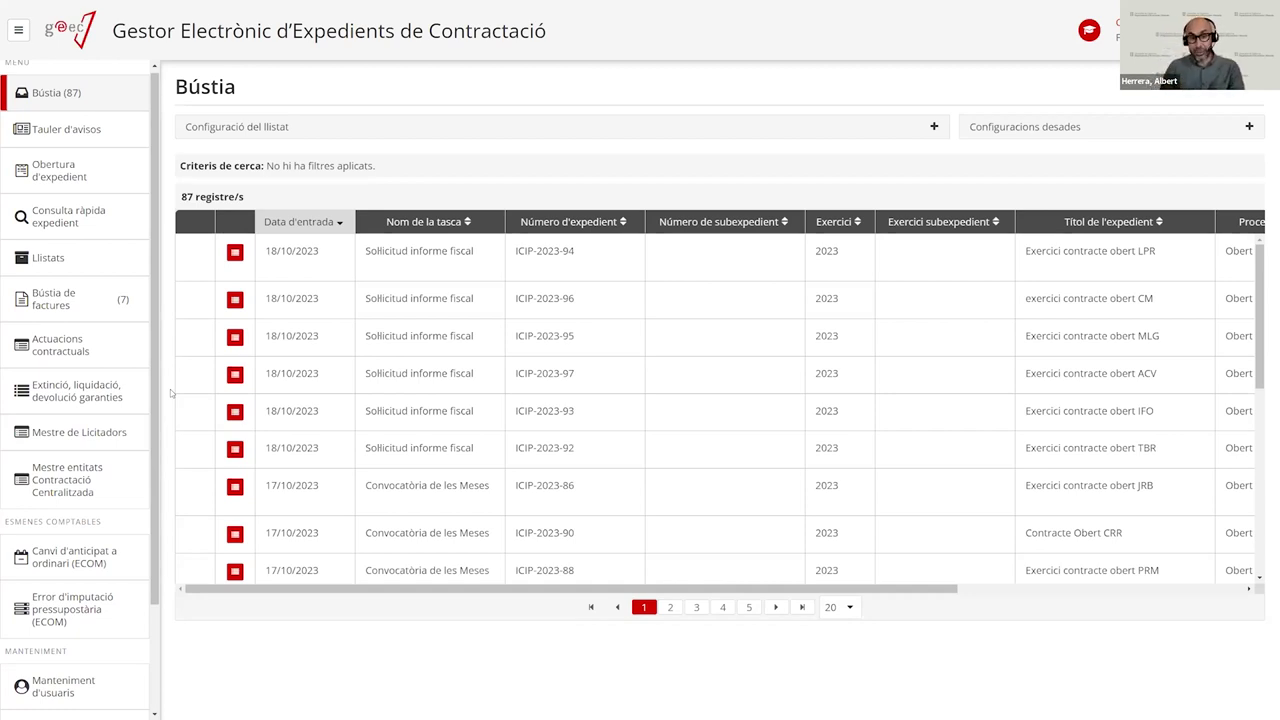
Examine the Bústia task inbox and look through all the sections of the main menu
{"action": "left_click", "coordinate": [58, 91]}
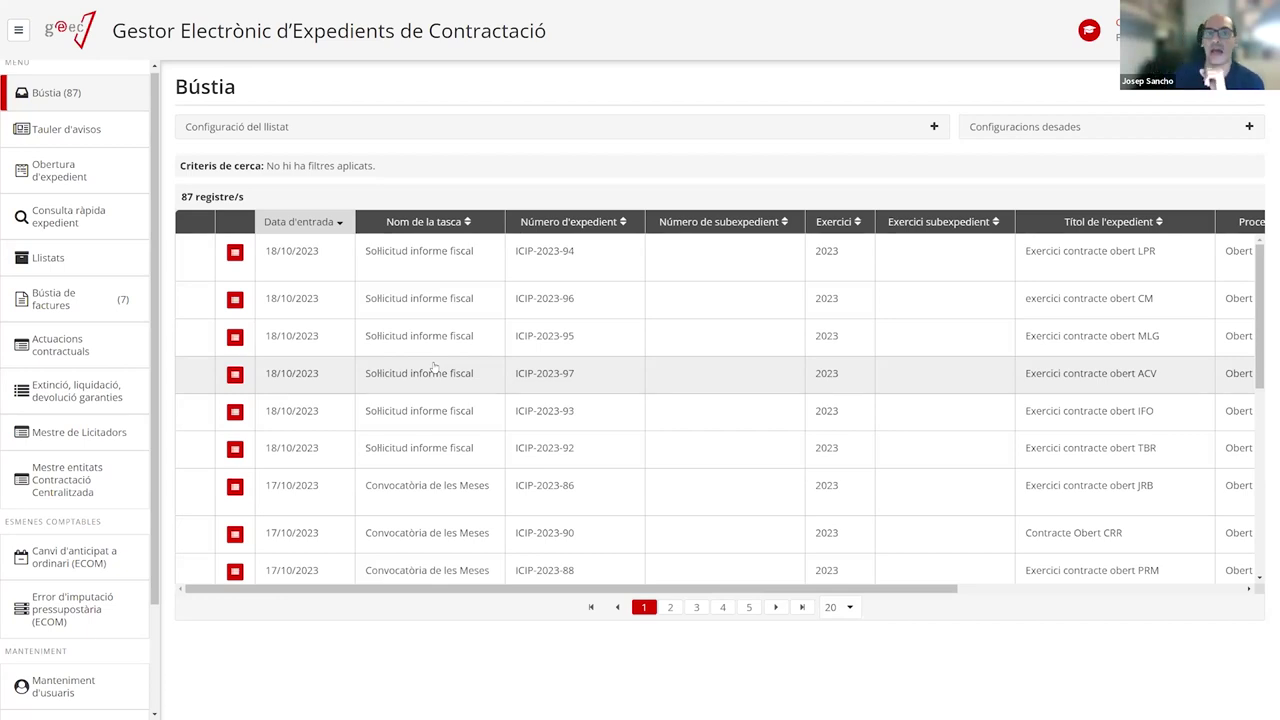
{"action": "scroll", "coordinate": [71, 179], "scroll_direction": "down", "scroll_amount": 3}
{"action": "scroll", "coordinate": [71, 179], "scroll_direction": "up", "scroll_amount": 3}
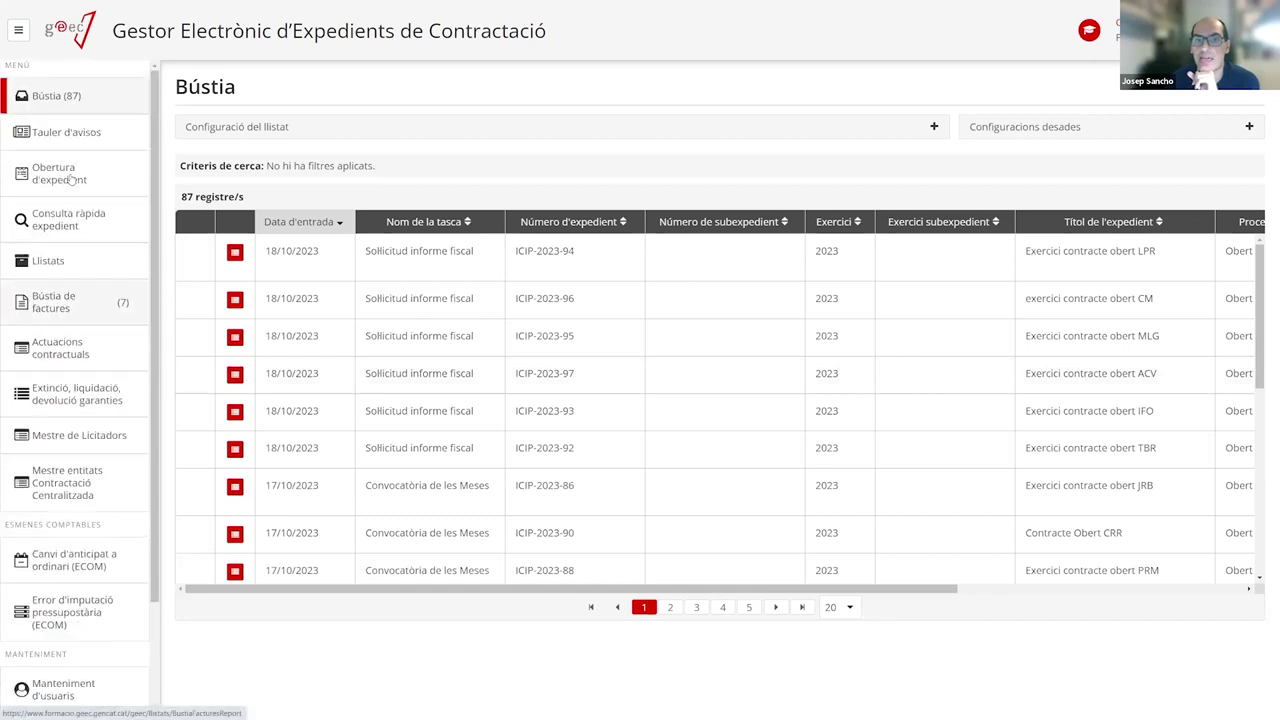
{"action": "scroll", "coordinate": [65, 300], "scroll_direction": "down", "scroll_amount": 3}
{"action": "scroll", "coordinate": [60, 362], "scroll_direction": "up", "scroll_amount": 2}
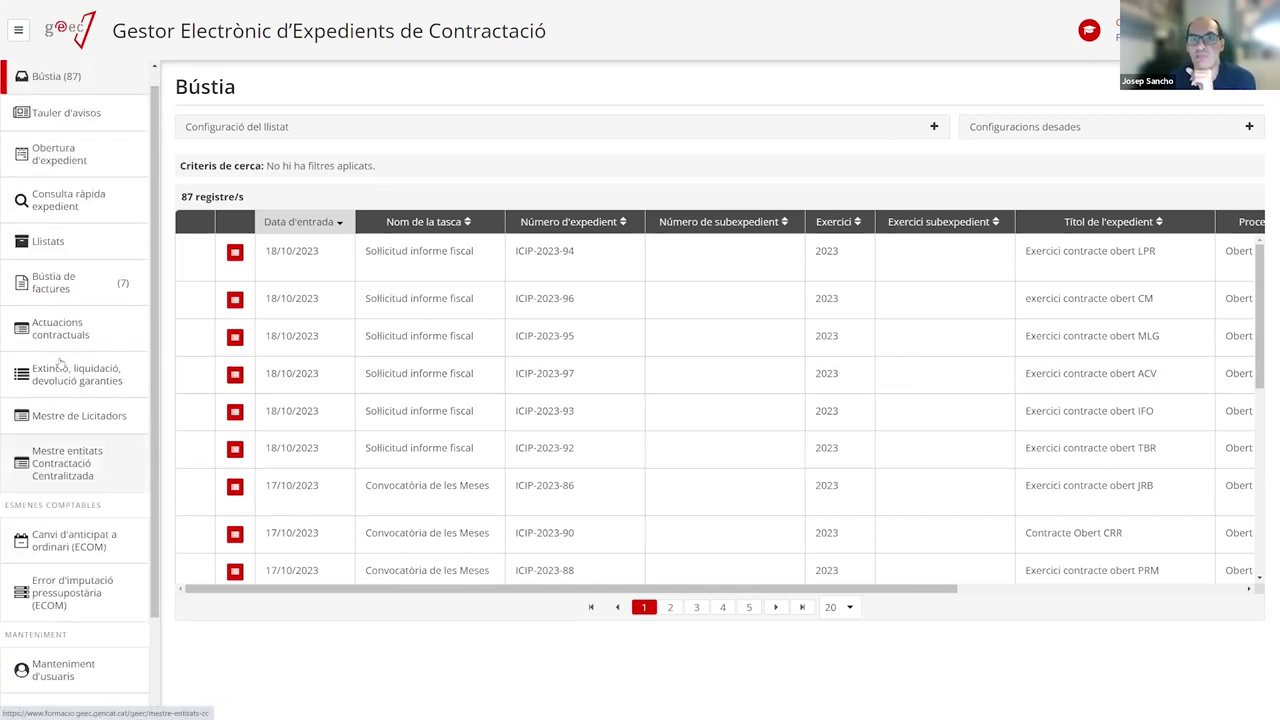
{"action": "scroll", "coordinate": [60, 364], "scroll_direction": "up", "scroll_amount": 1}
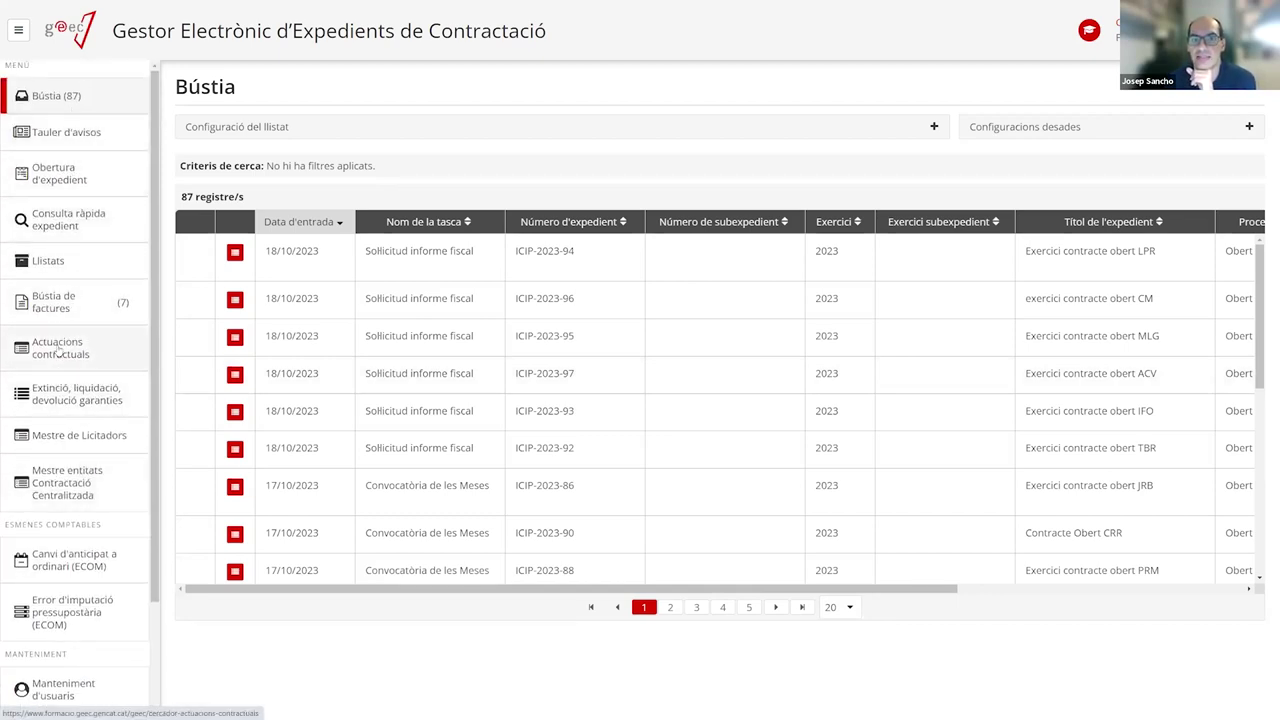
{"action": "scroll", "coordinate": [60, 220], "scroll_direction": "down", "scroll_amount": 3}
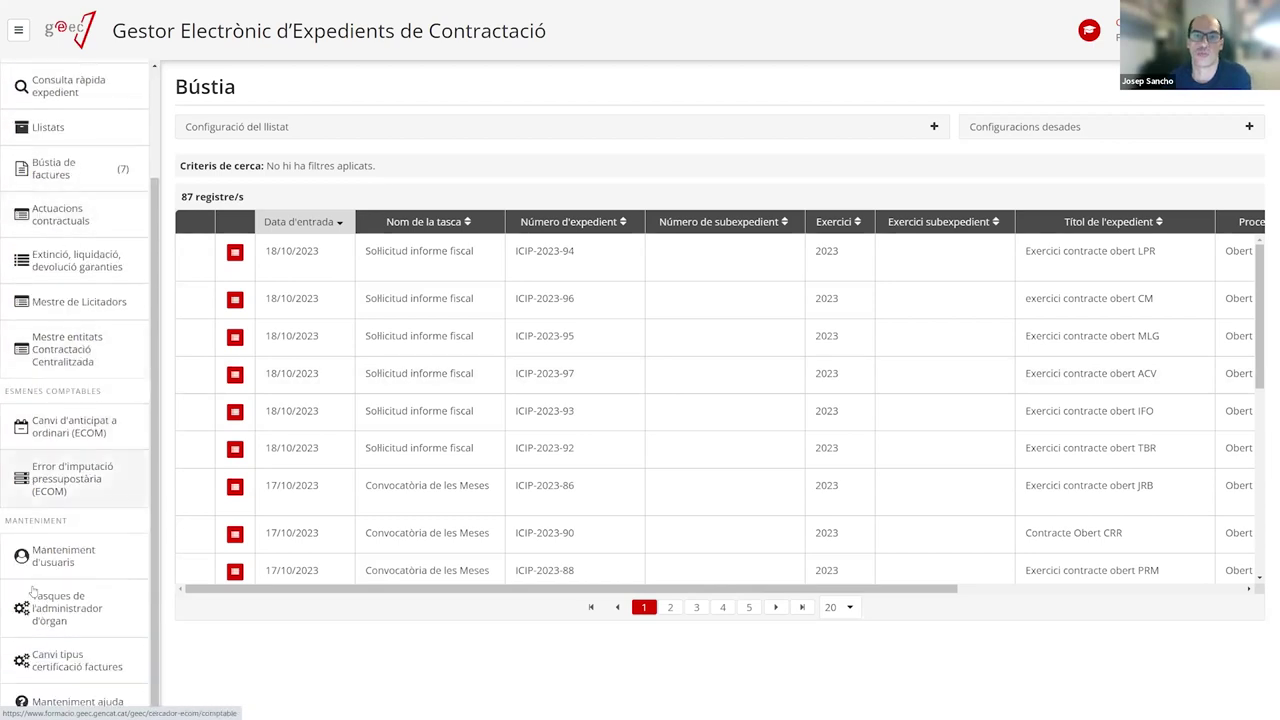
{"action": "scroll", "coordinate": [90, 250], "scroll_direction": "up", "scroll_amount": 3}
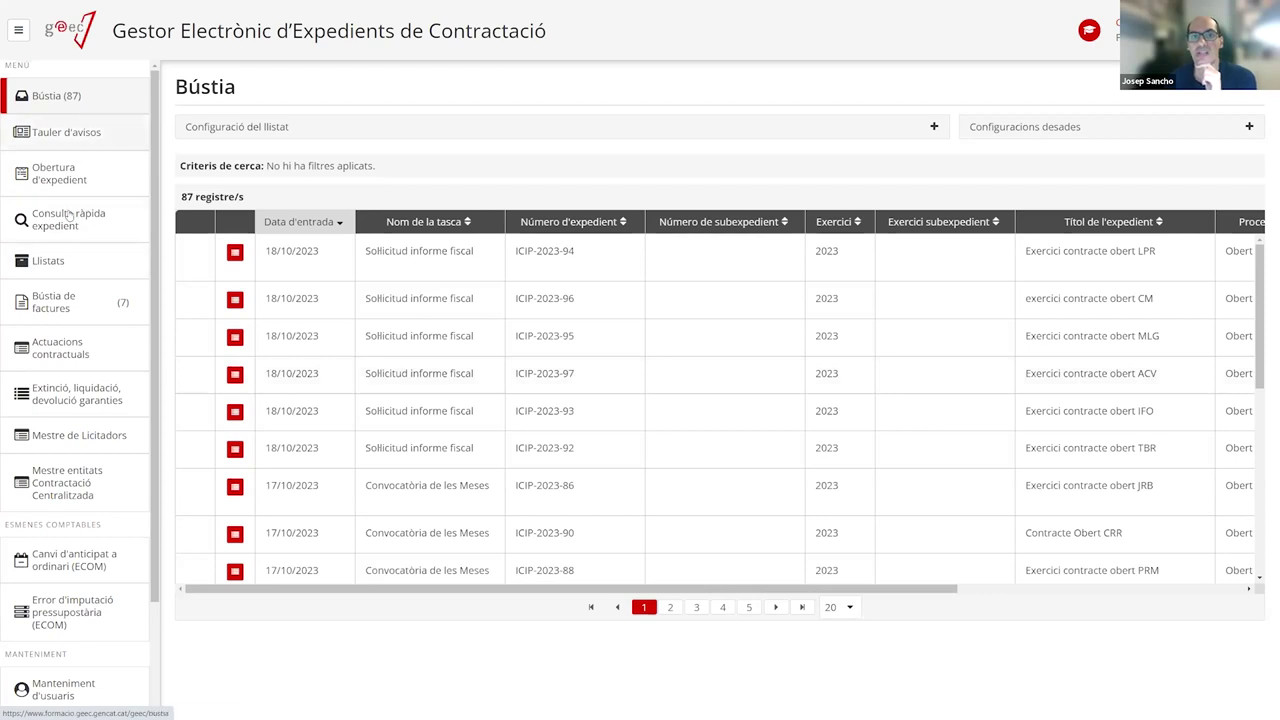
{"action": "scroll", "coordinate": [69, 214], "scroll_direction": "down", "scroll_amount": 3}
{"action": "scroll", "coordinate": [97, 144], "scroll_direction": "up", "scroll_amount": 3}
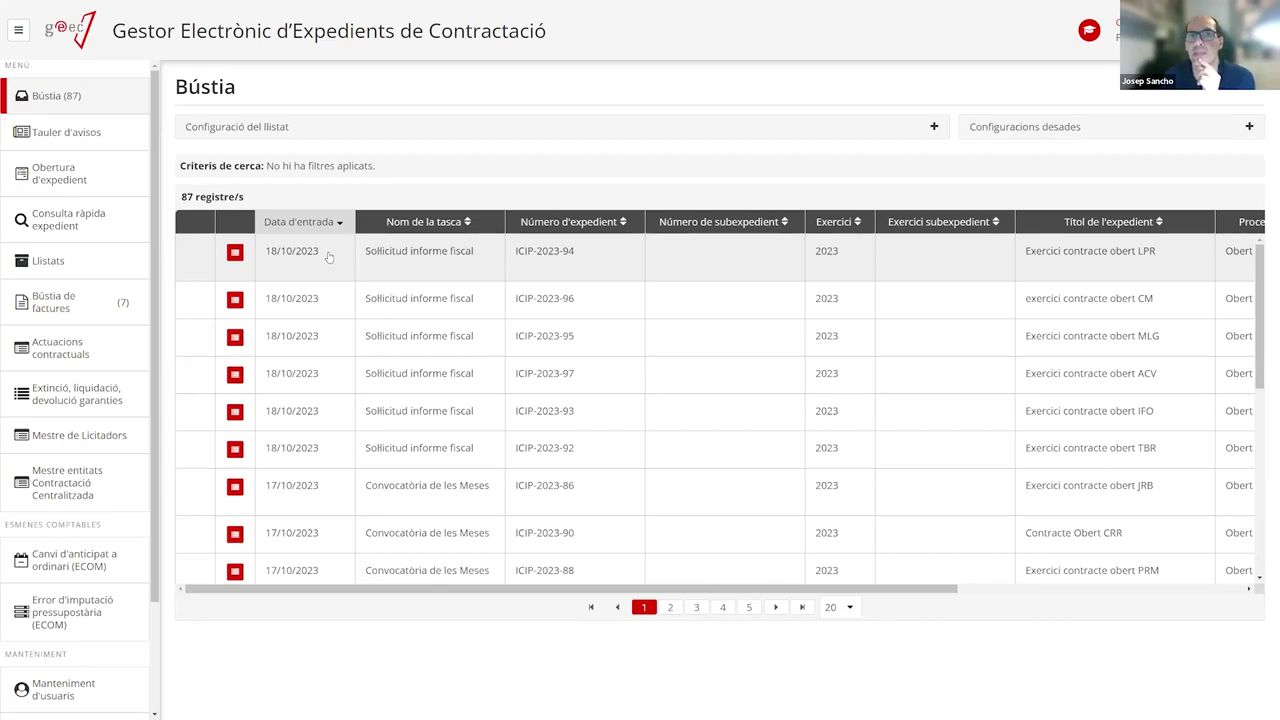
View the active notices in the Tauler d'avisos and close the notice window
{"action": "left_click", "coordinate": [105, 145]}
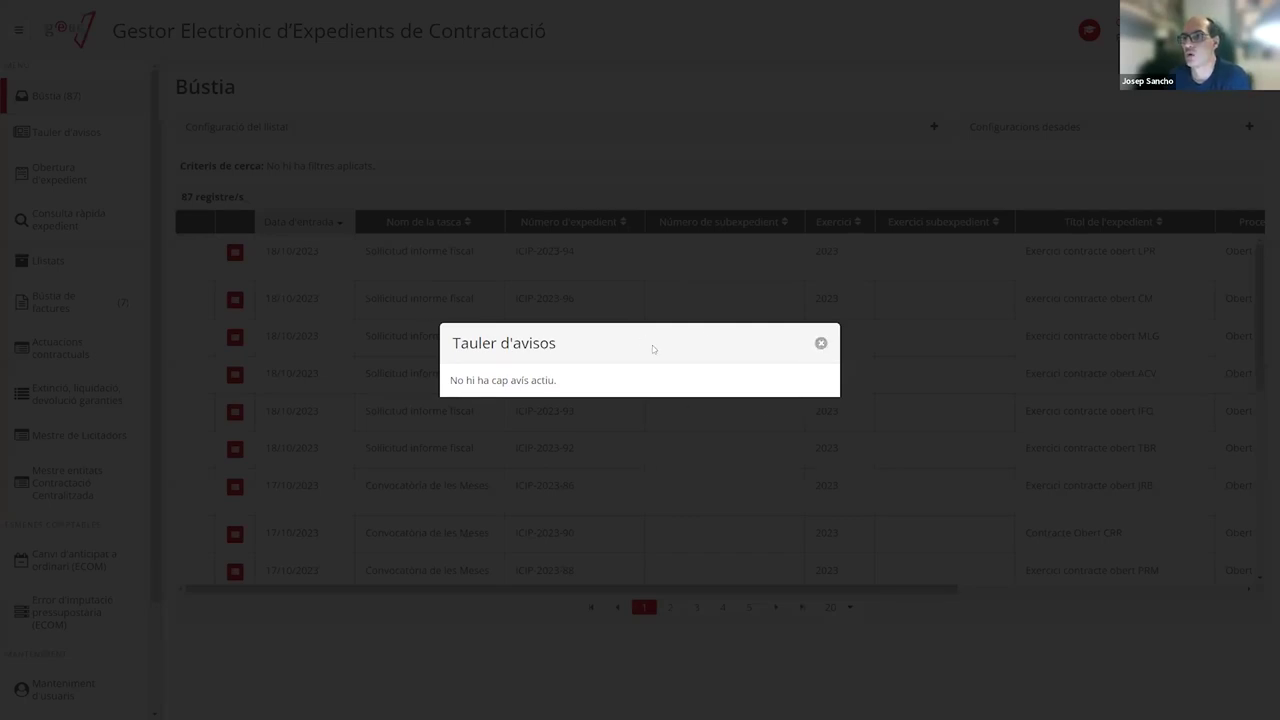
{"action": "left_click", "coordinate": [821, 344]}
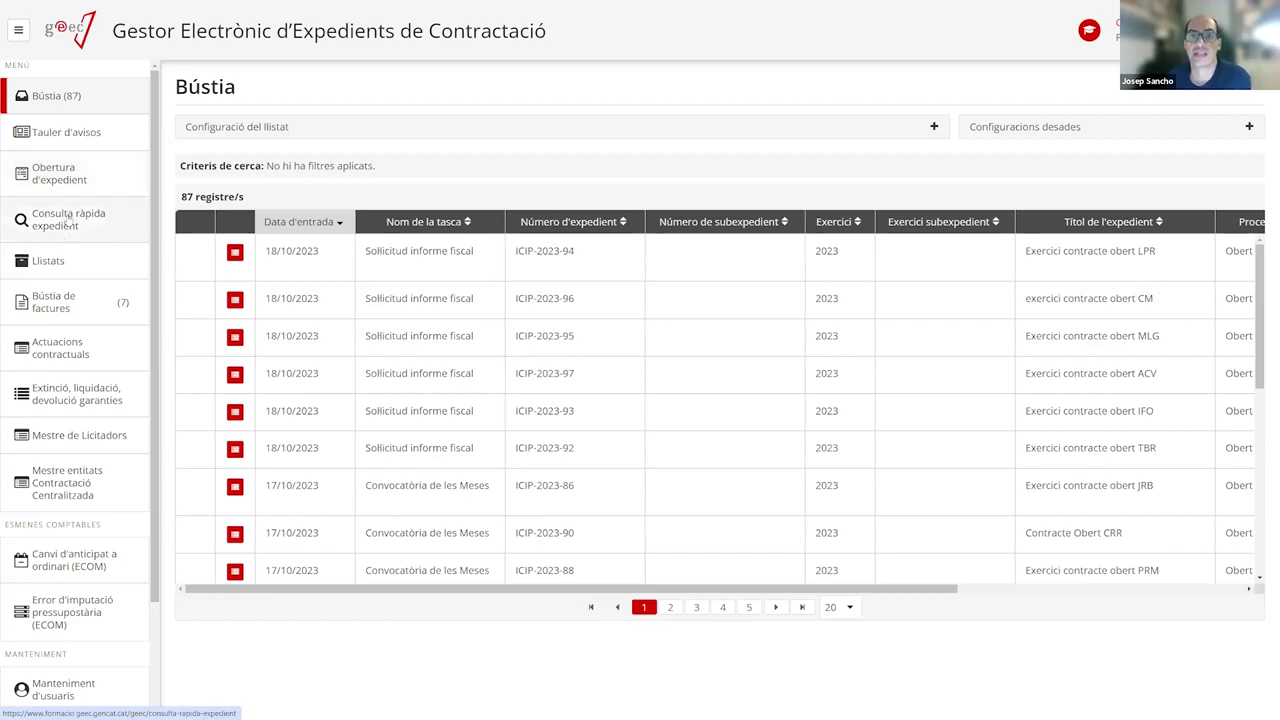
Open Consulta ràpida expedient and check its search fields for file title and file number
{"action": "left_click", "coordinate": [70, 214]}
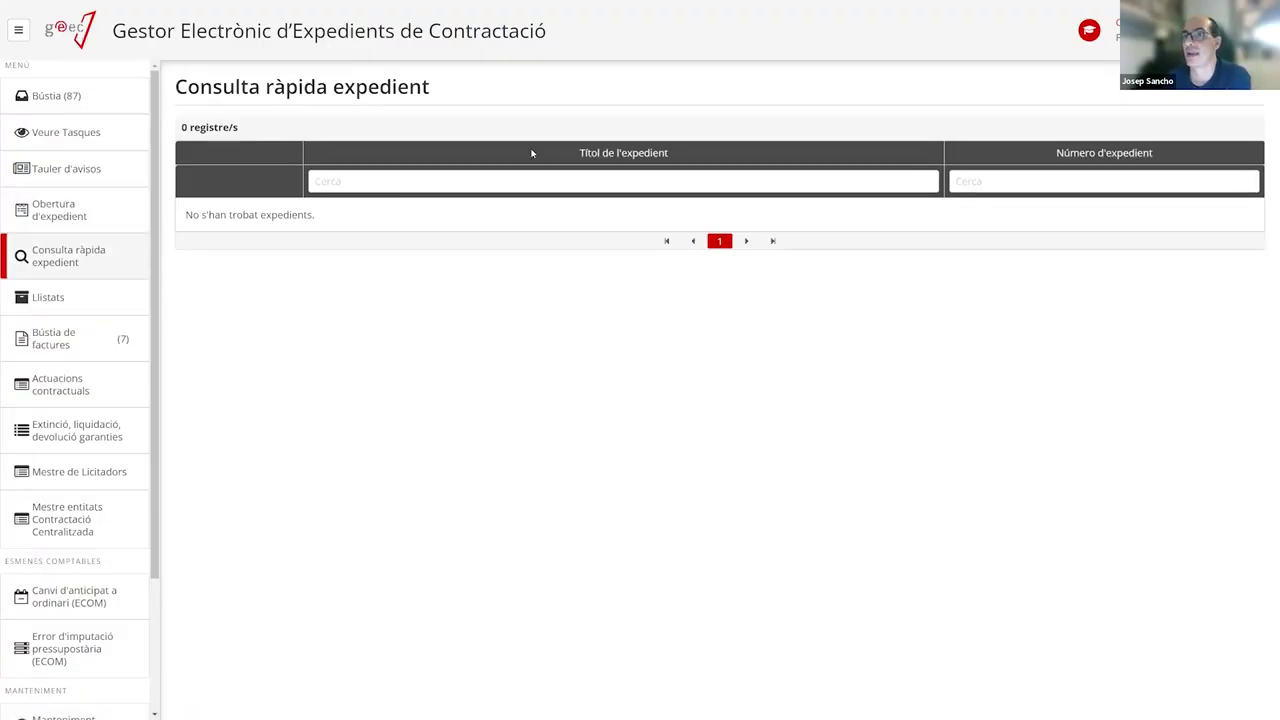
{"action": "left_click", "coordinate": [451, 181]}
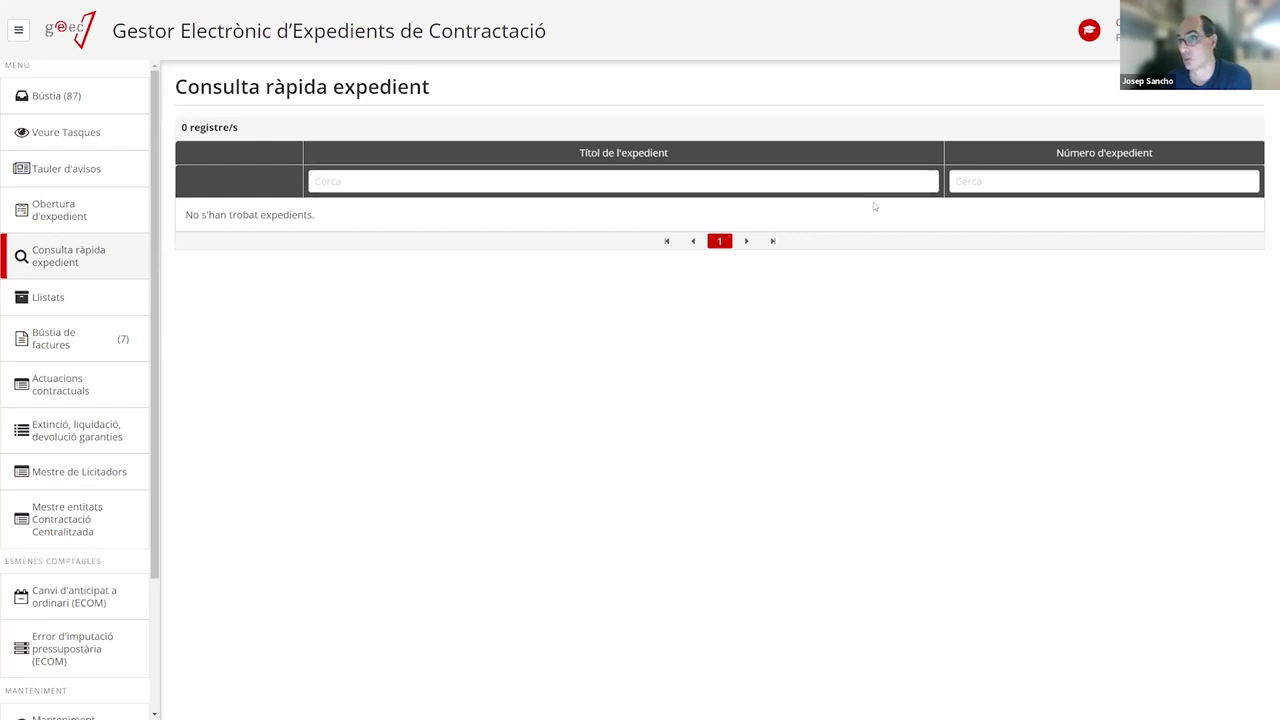
{"action": "left_click", "coordinate": [1013, 186]}
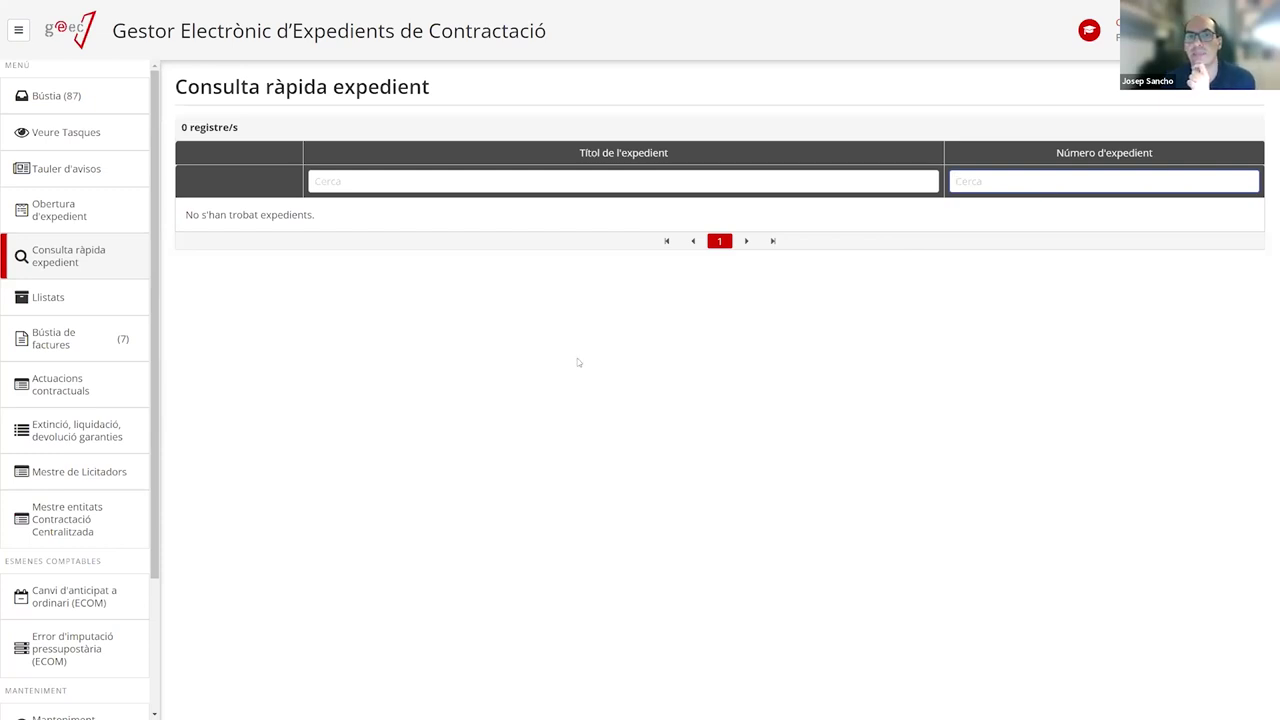
Open the Consulta report from Llistats and expand its list configuration
{"action": "left_click", "coordinate": [64, 297]}
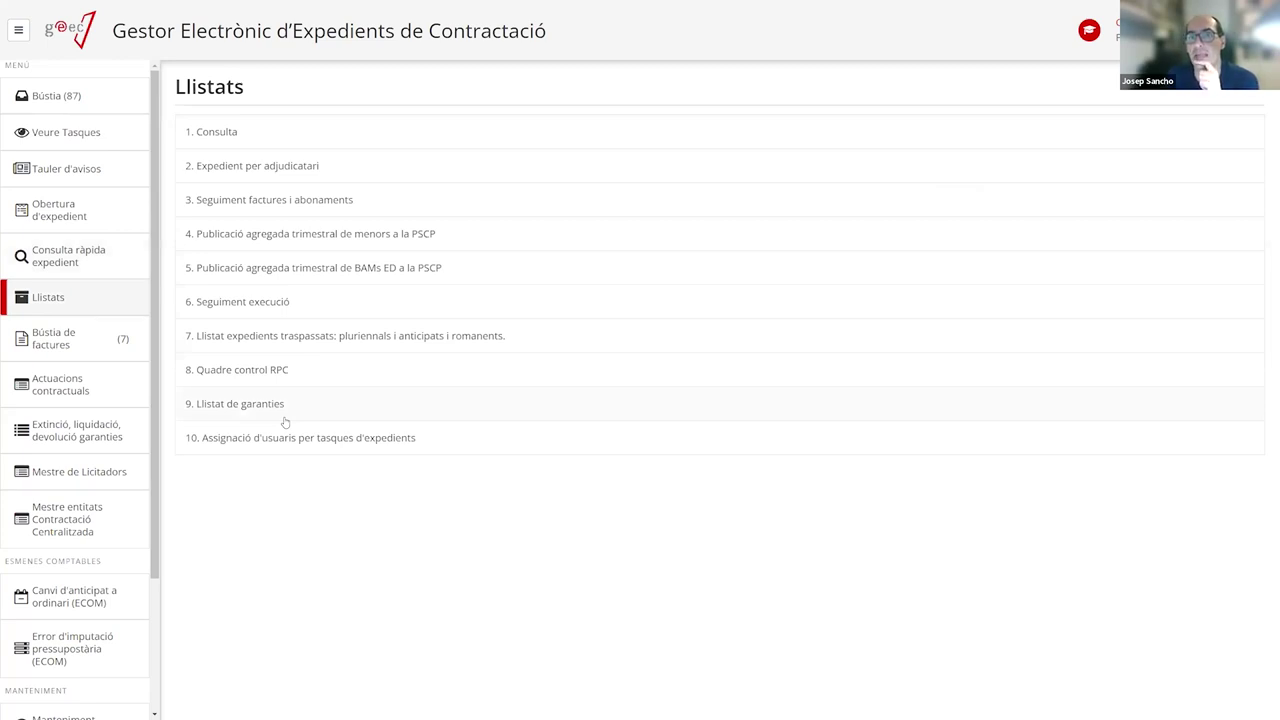
{"action": "left_click", "coordinate": [238, 131]}
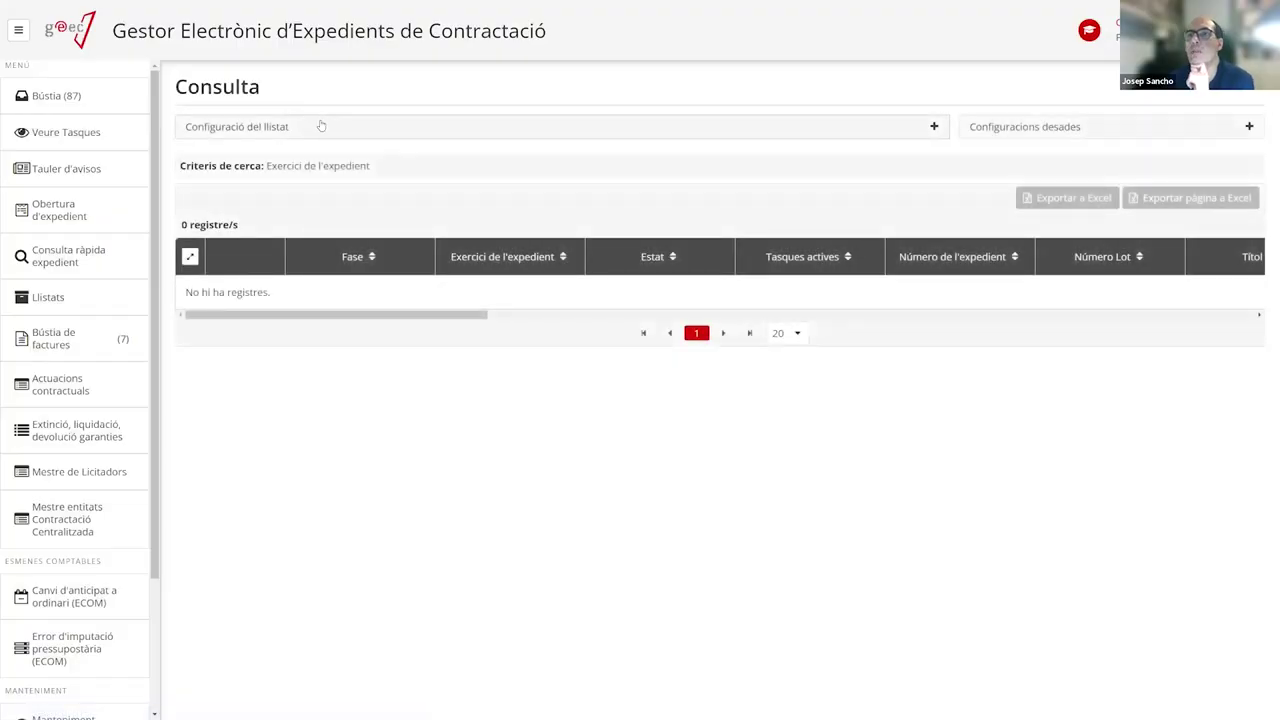
{"action": "left_click", "coordinate": [320, 127]}
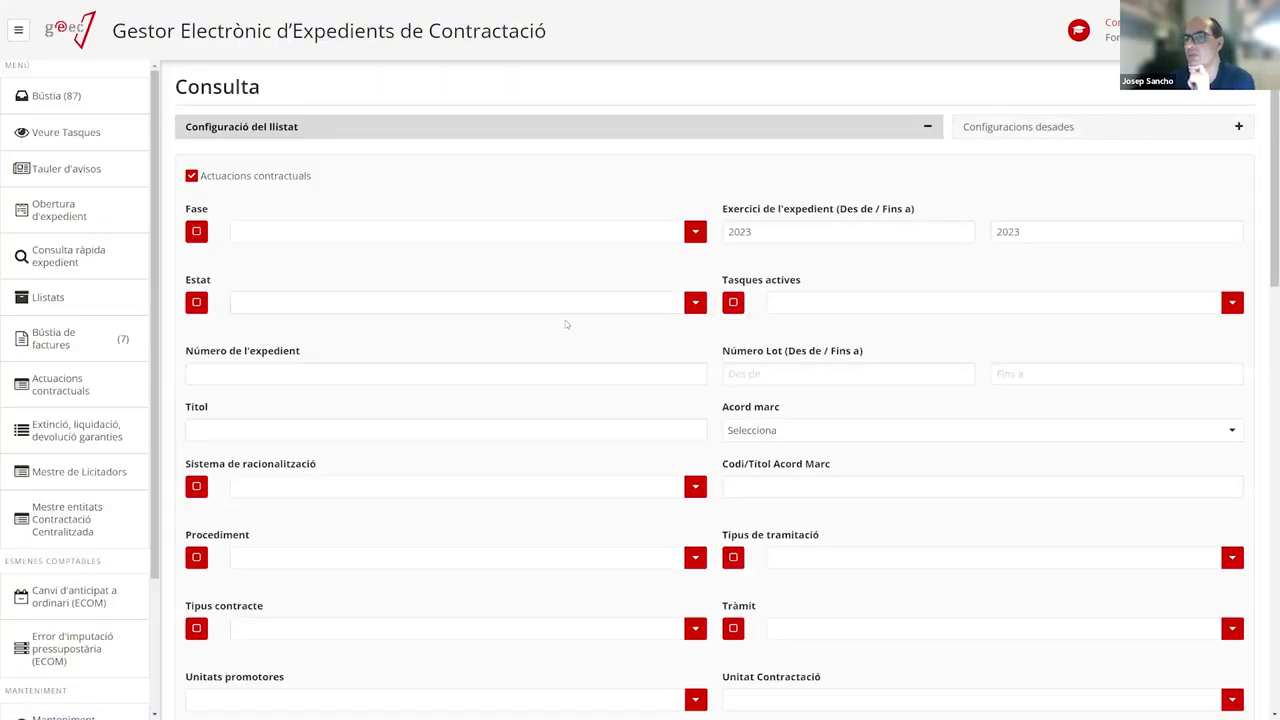
Examine all the search filters available for the Consulta report, and collapse the list configuration
{"action": "scroll", "coordinate": [586, 361], "scroll_direction": "down", "scroll_amount": 4}
{"action": "scroll", "coordinate": [586, 361], "scroll_direction": "up", "scroll_amount": 4}
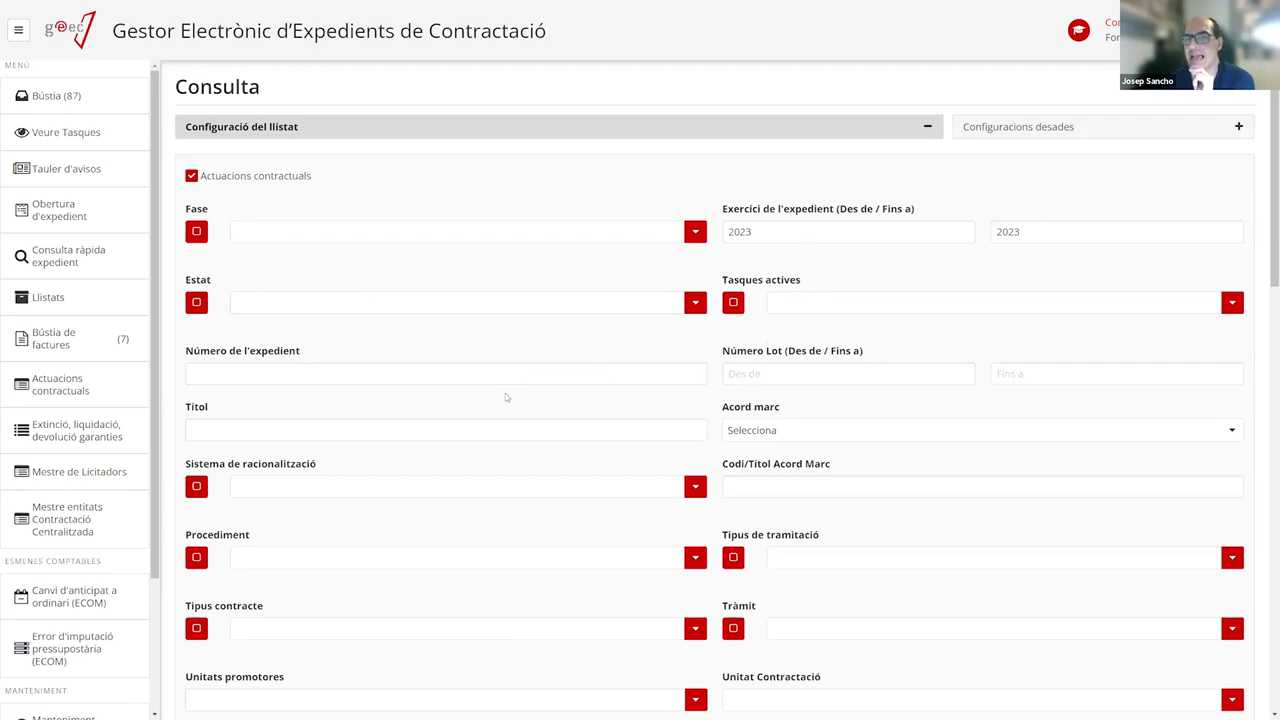
{"action": "scroll", "coordinate": [514, 394], "scroll_direction": "down", "scroll_amount": 3}
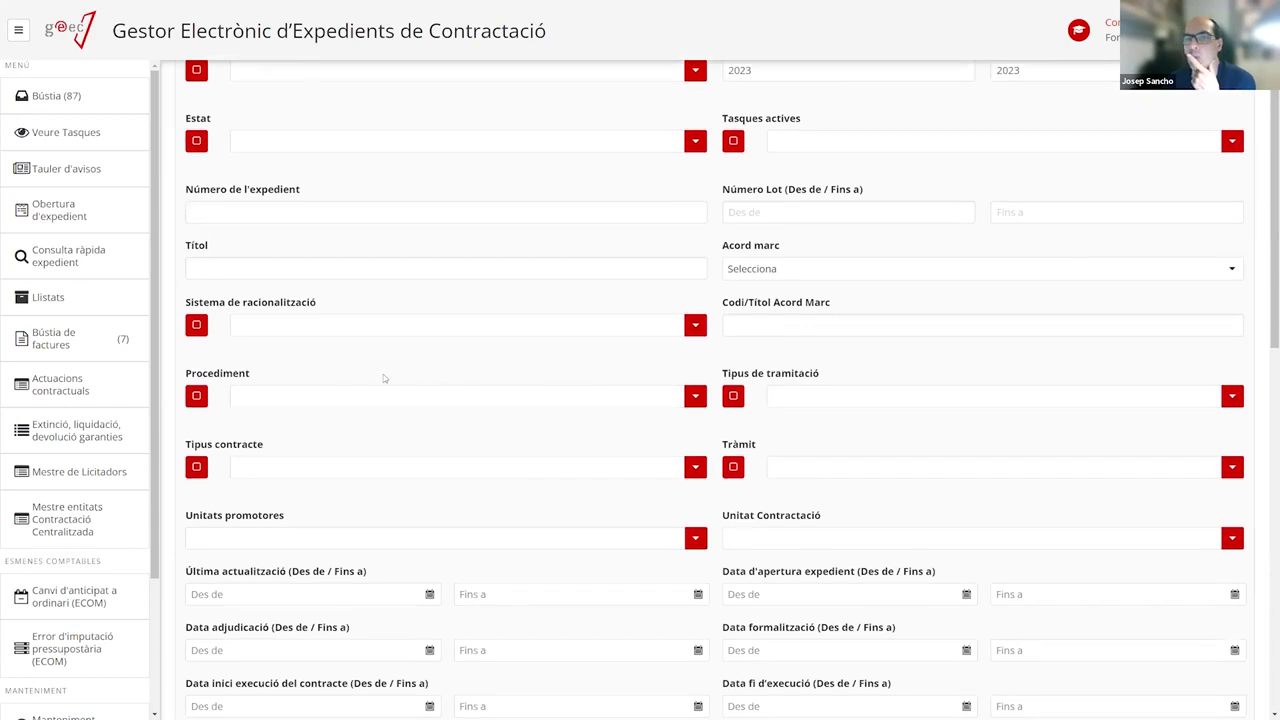
{"action": "scroll", "coordinate": [454, 437], "scroll_direction": "down", "scroll_amount": 7}
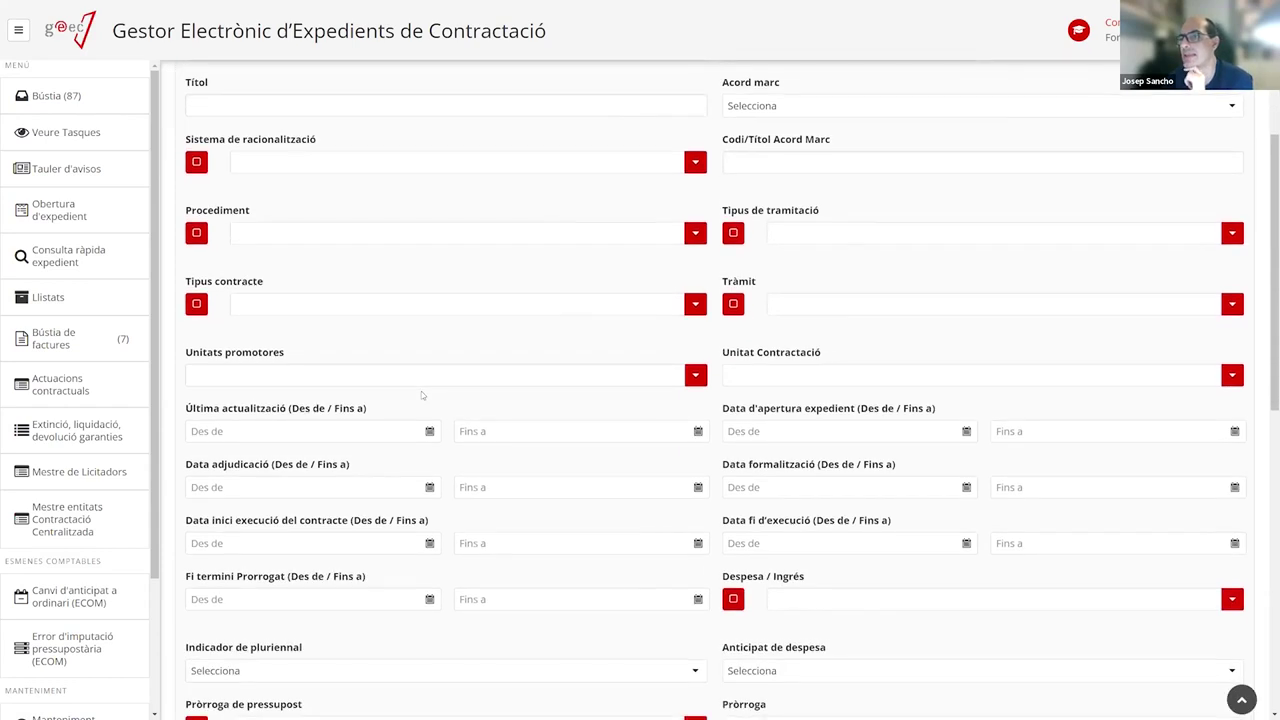
{"action": "scroll", "coordinate": [560, 415], "scroll_direction": "down", "scroll_amount": 4}
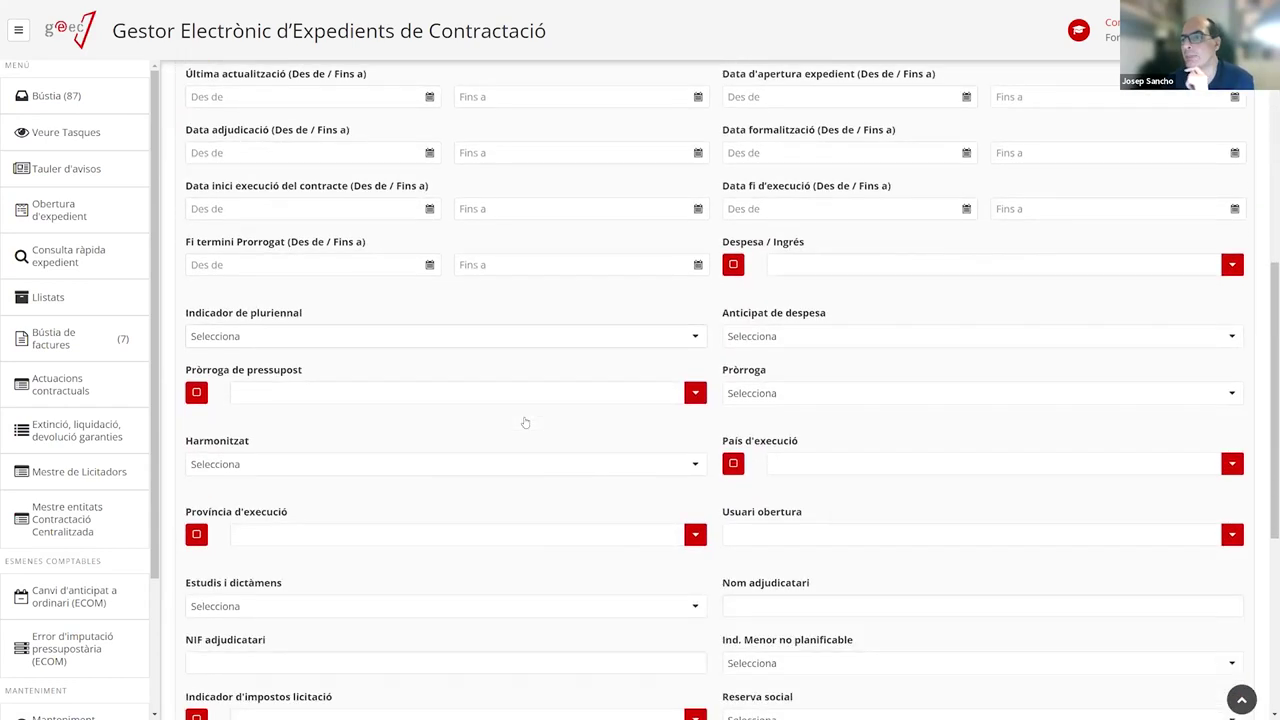
{"action": "scroll", "coordinate": [454, 396], "scroll_direction": "down", "scroll_amount": 4}
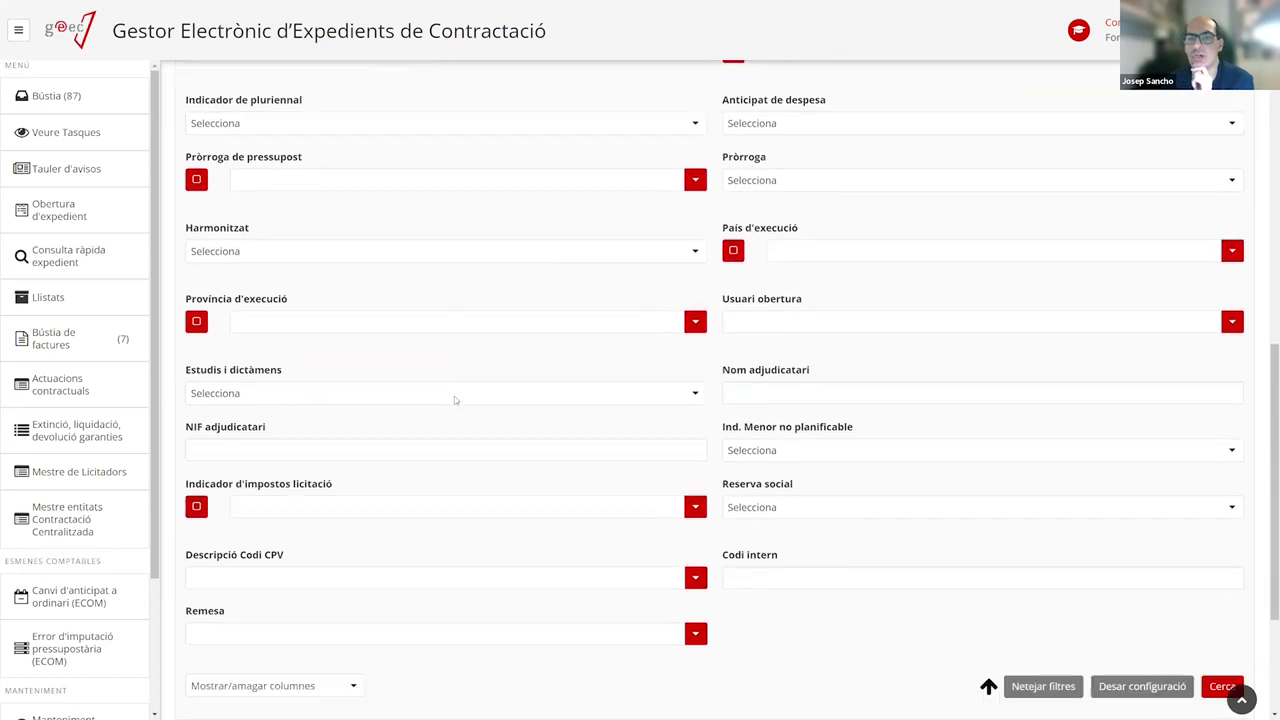
{"action": "left_click", "coordinate": [537, 350]}
{"action": "scroll", "coordinate": [537, 352], "scroll_direction": "up", "scroll_amount": 4}
{"action": "scroll", "coordinate": [537, 352], "scroll_direction": "up", "scroll_amount": 12}
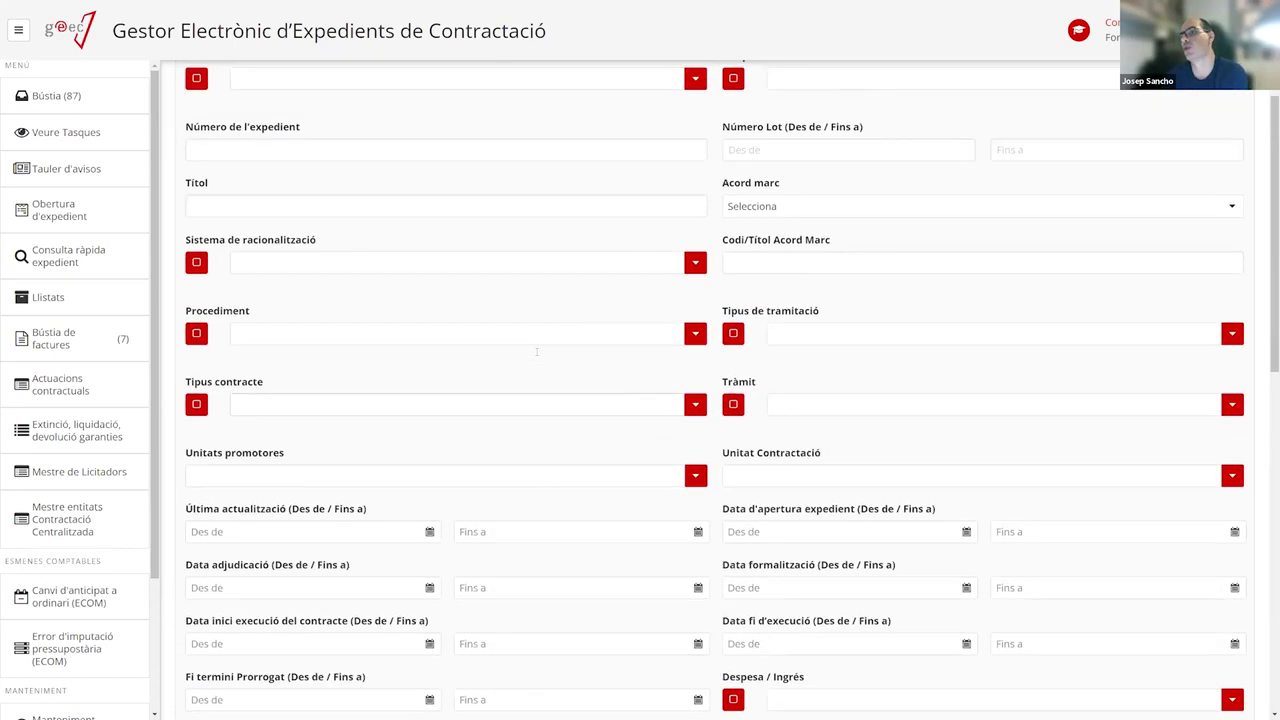
{"action": "left_click", "coordinate": [435, 132]}
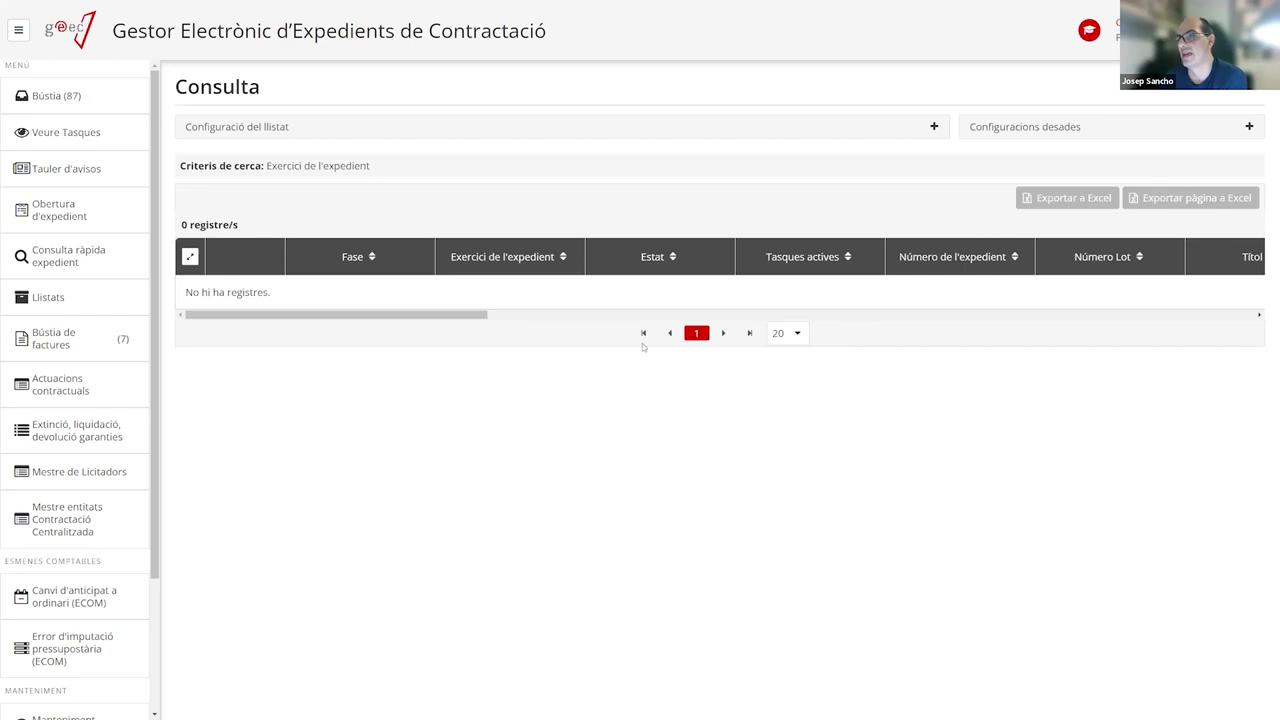
Check the rows-per-page options of the Consulta results table without changing the setting
{"action": "left_click", "coordinate": [798, 335]}
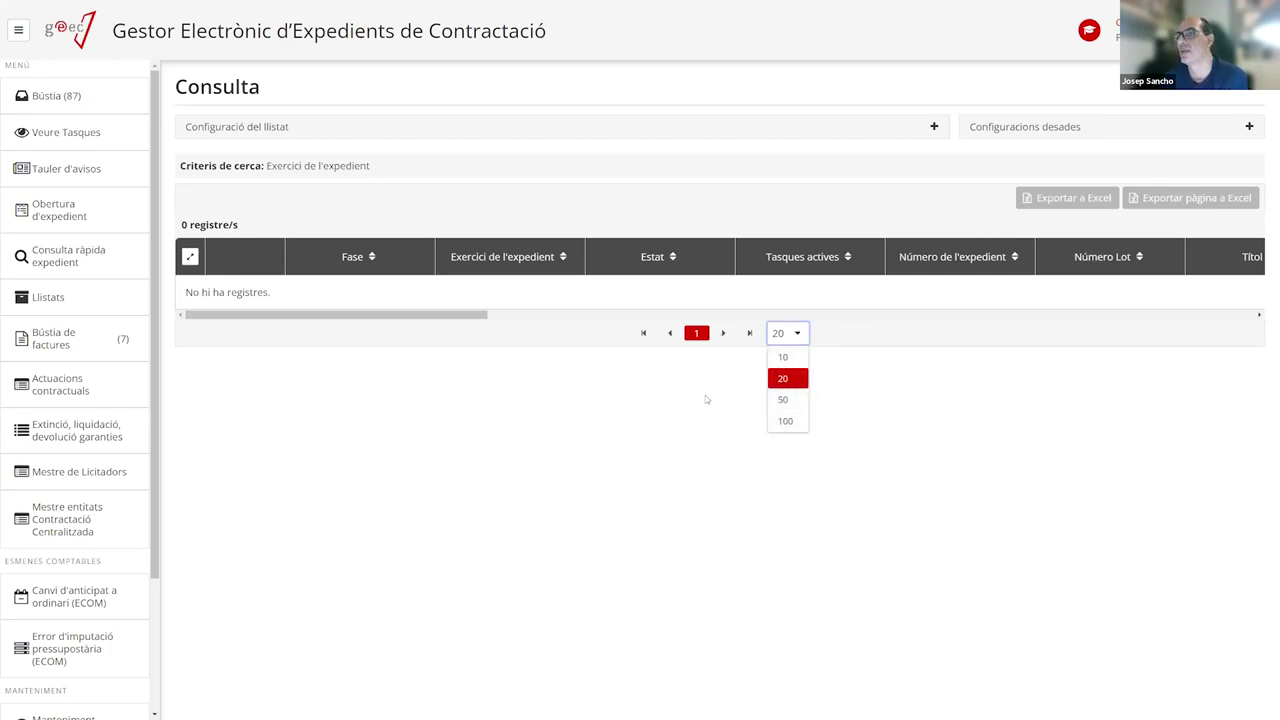
{"action": "left_click", "coordinate": [712, 445]}
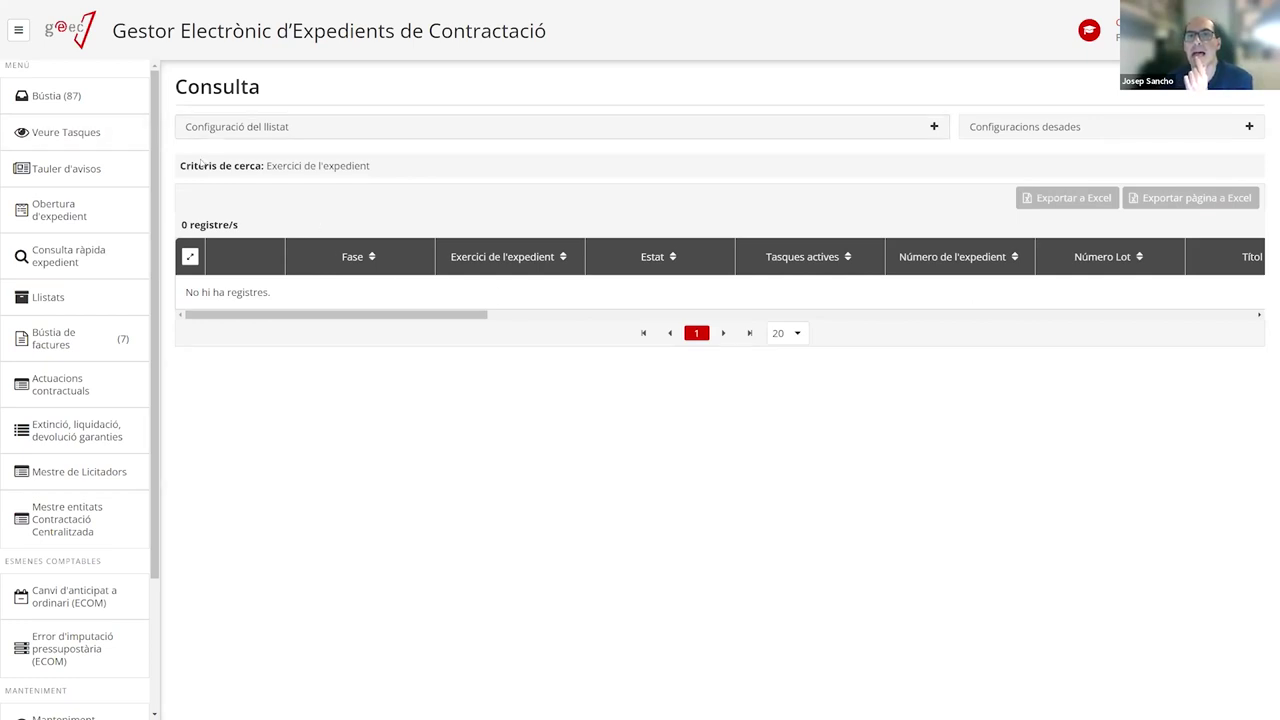
Open the report Publicació agregada trimestral de menors a la PSCP from Llistats and expand its list configuration
{"action": "left_click", "coordinate": [77, 294]}
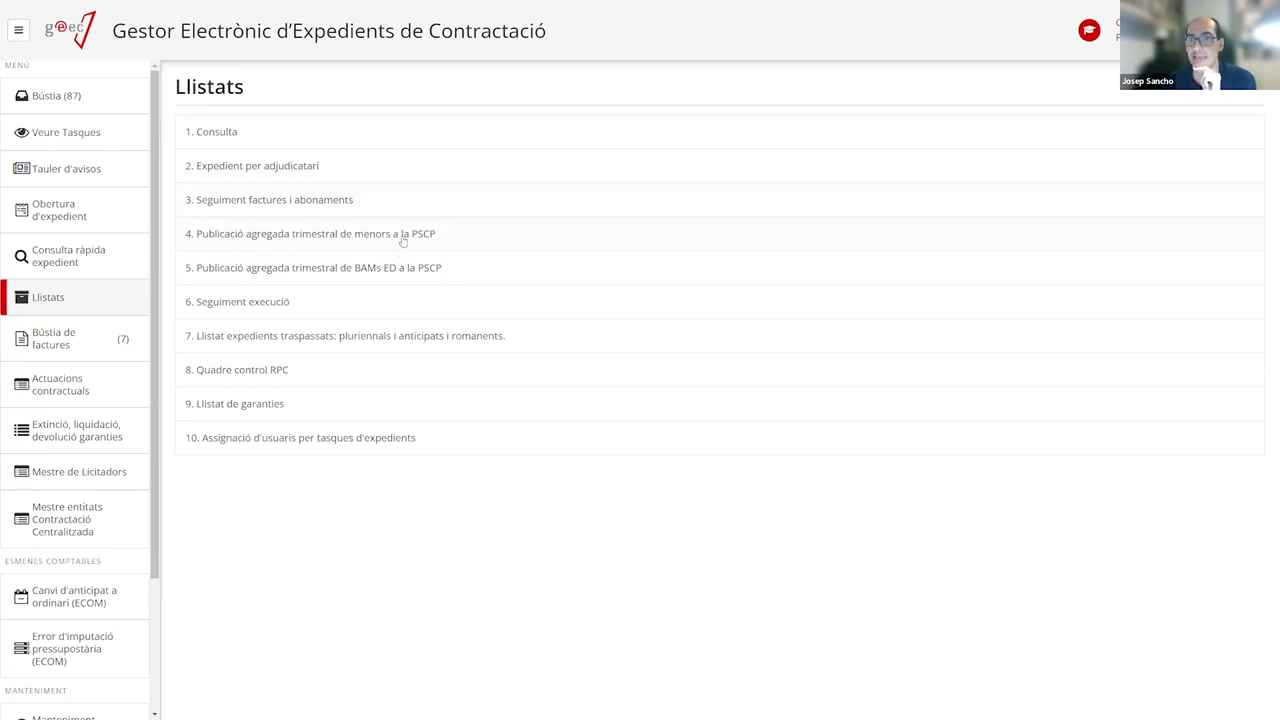
{"action": "left_click", "coordinate": [310, 234]}
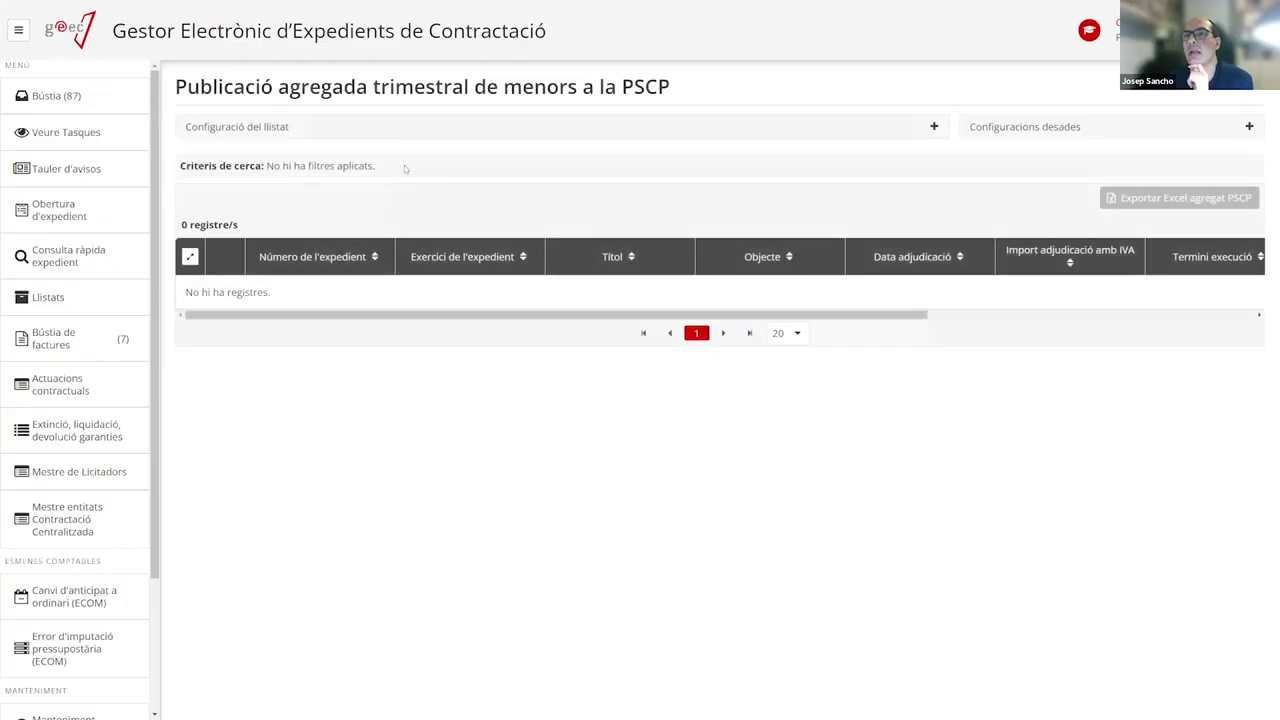
{"action": "left_click", "coordinate": [414, 128]}
{"action": "left_click", "coordinate": [810, 232]}
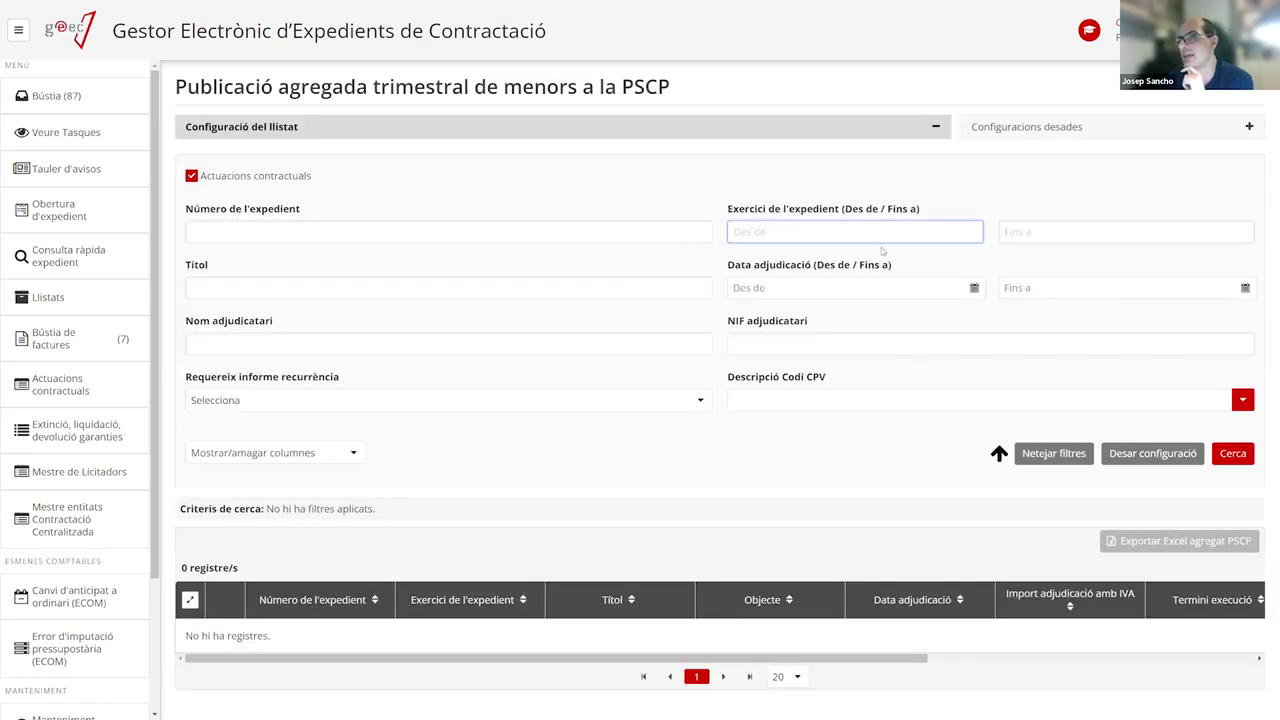
Set the start of the award date range (Data adjudicació) to 01/01/2023
{"action": "left_click", "coordinate": [974, 288]}
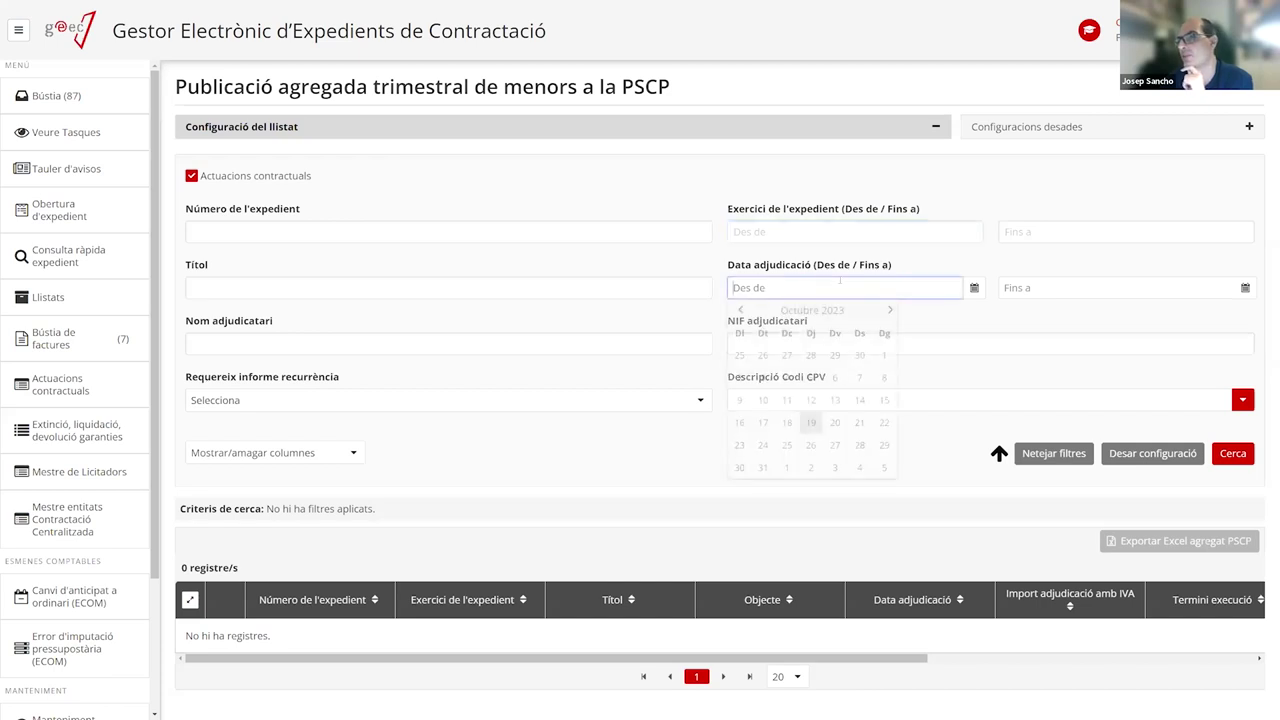
{"action": "left_click", "coordinate": [741, 310]}
{"action": "left_click", "coordinate": [742, 311]}
{"action": "left_click", "coordinate": [742, 311]}
{"action": "left_click", "coordinate": [742, 311]}
{"action": "left_click", "coordinate": [742, 311]}
{"action": "left_click", "coordinate": [742, 311]}
{"action": "left_click", "coordinate": [742, 311]}
{"action": "left_click", "coordinate": [742, 311]}
{"action": "left_click", "coordinate": [742, 311]}
{"action": "left_click", "coordinate": [883, 356]}
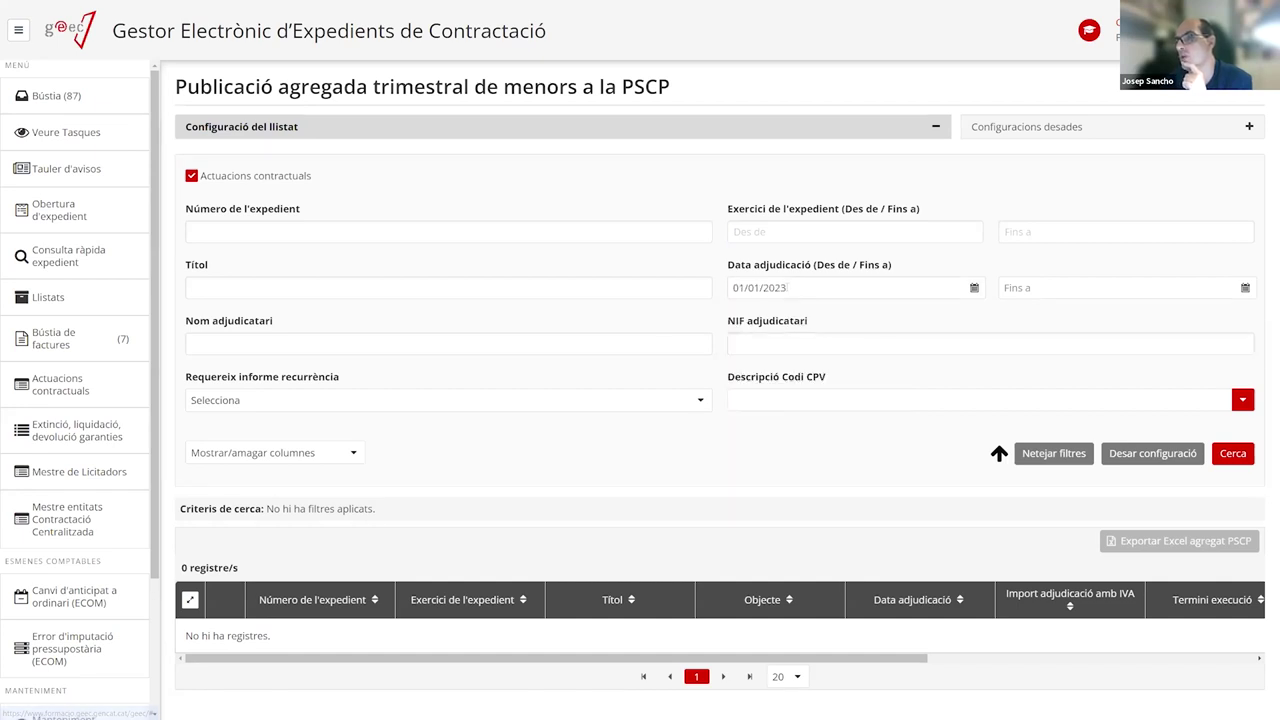
Set the end of the award date range (Data adjudicació) to 31/03/2023
{"action": "left_click", "coordinate": [1245, 288]}
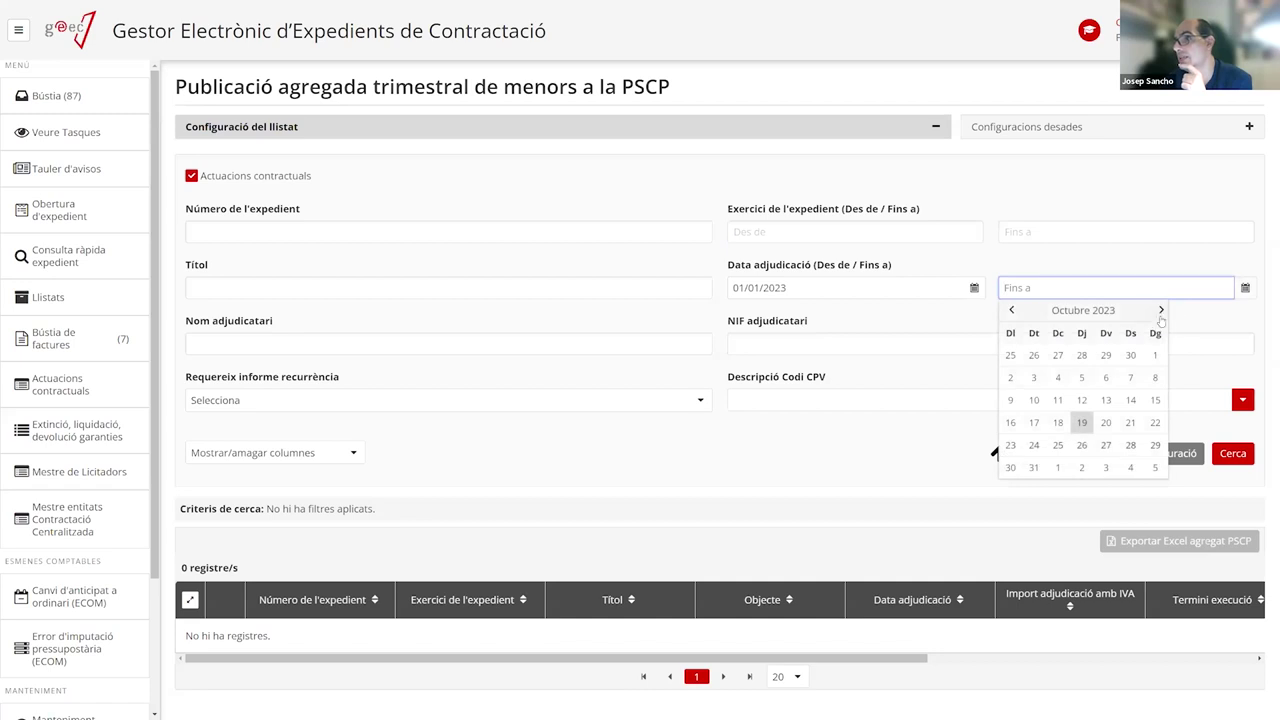
{"action": "left_click", "coordinate": [1011, 311]}
{"action": "left_click", "coordinate": [1011, 311]}
{"action": "left_click", "coordinate": [1011, 311]}
{"action": "left_click", "coordinate": [1011, 311]}
{"action": "left_click", "coordinate": [1011, 311]}
{"action": "left_click", "coordinate": [1011, 311]}
{"action": "left_click", "coordinate": [1011, 311]}
{"action": "left_click", "coordinate": [1011, 311]}
{"action": "left_click", "coordinate": [1161, 311]}
{"action": "left_click", "coordinate": [1106, 445]}
Run the search for minor contracts in the chosen award date range and review the resulting records
{"action": "left_click", "coordinate": [1230, 455]}
{"action": "scroll", "coordinate": [669, 431], "scroll_direction": "down", "scroll_amount": 4}
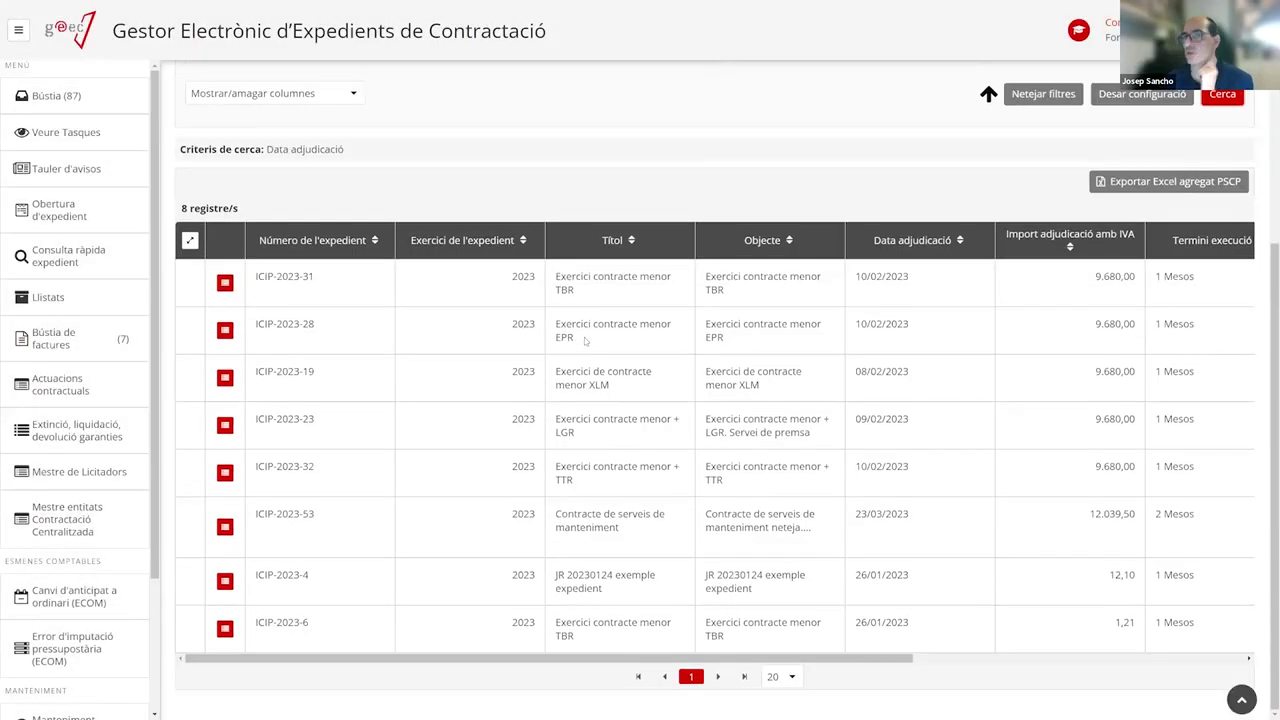
{"action": "scroll", "coordinate": [871, 388], "scroll_direction": "up", "scroll_amount": 3}
{"action": "scroll", "coordinate": [796, 409], "scroll_direction": "down", "scroll_amount": 3}
{"action": "scroll", "coordinate": [1140, 383], "scroll_direction": "up", "scroll_amount": 2}
{"action": "scroll", "coordinate": [1140, 383], "scroll_direction": "up", "scroll_amount": 1}
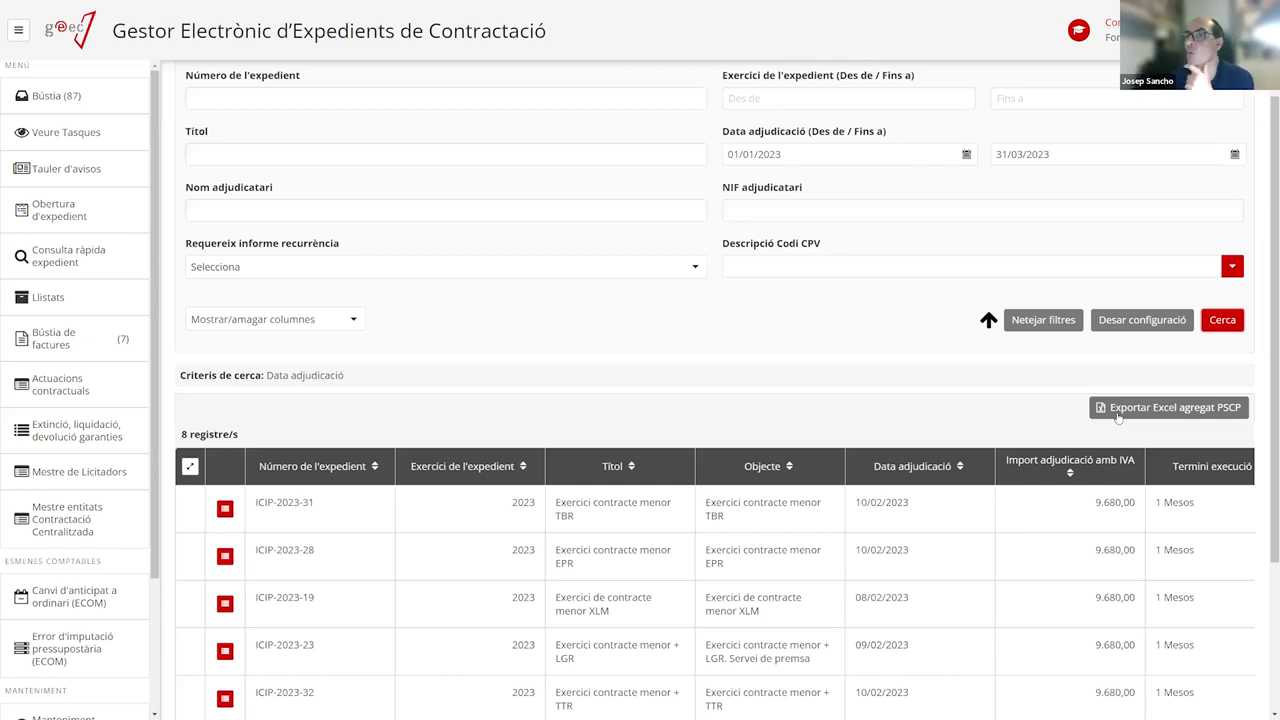
{"action": "scroll", "coordinate": [811, 446], "scroll_direction": "up", "scroll_amount": 3}
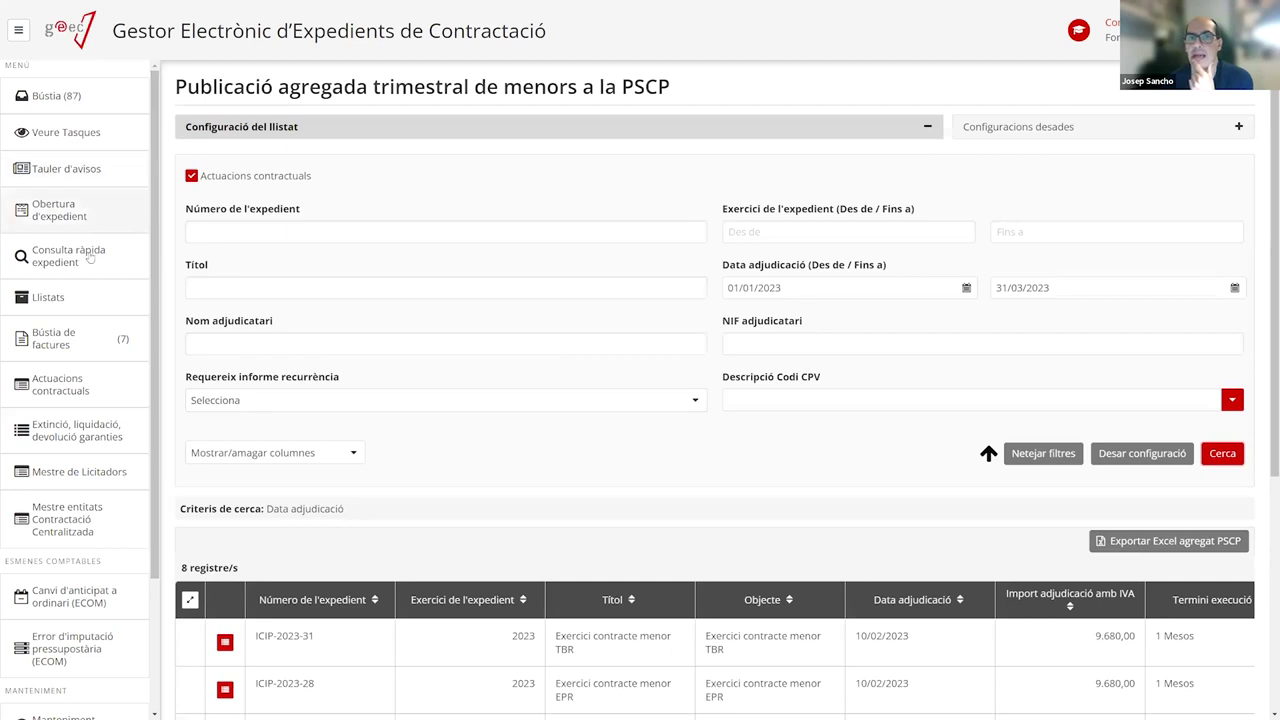
Return to Llistats and open the Seguiment execució report
{"action": "left_click", "coordinate": [62, 297]}
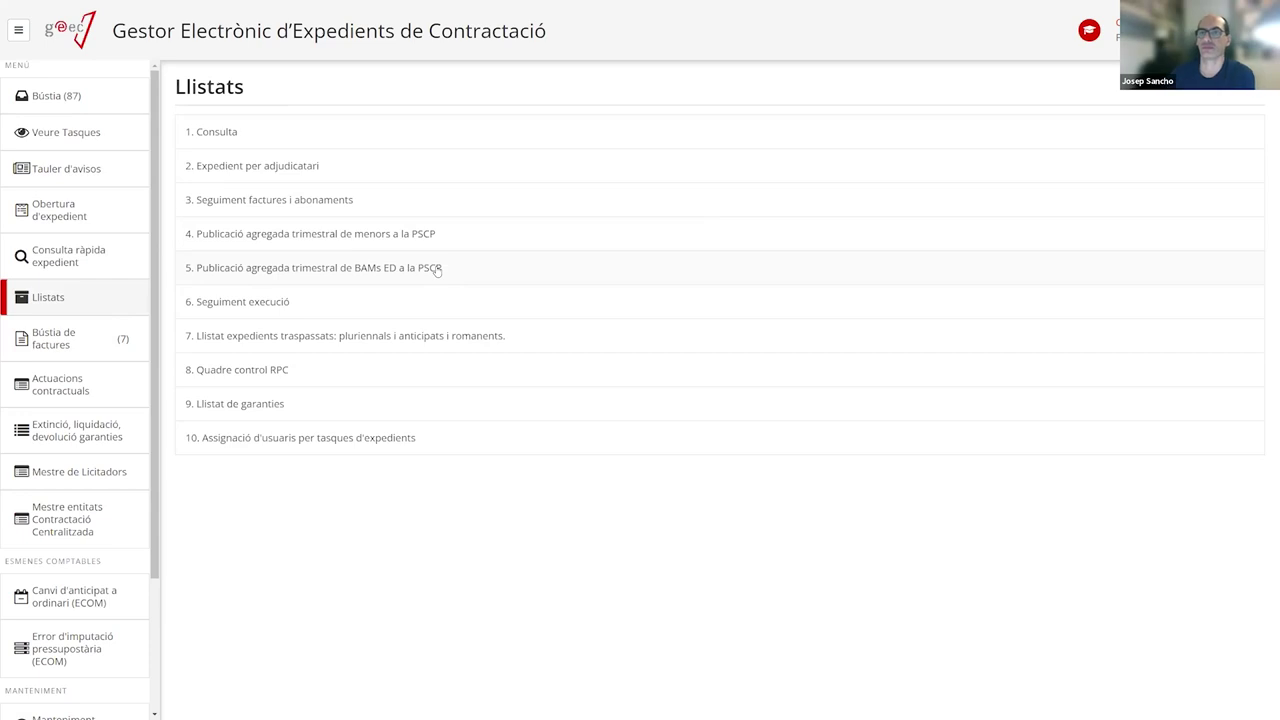
{"action": "left_click", "coordinate": [258, 303]}
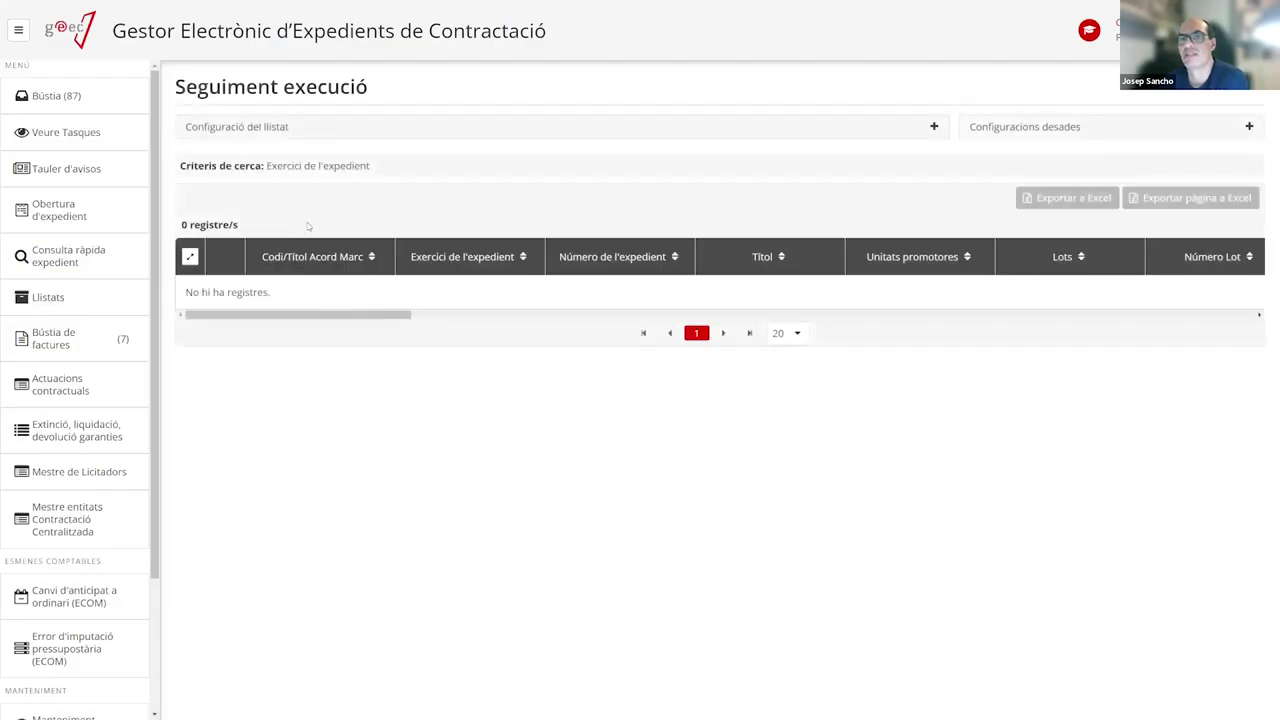
Look through the columns of the Seguiment execució report and expand its list configuration
{"action": "left_click_drag", "start_coordinate": [369, 315], "coordinate": [1035, 359]}
{"action": "left_click_drag", "start_coordinate": [993, 319], "coordinate": [904, 320]}
{"action": "left_click", "coordinate": [346, 126]}
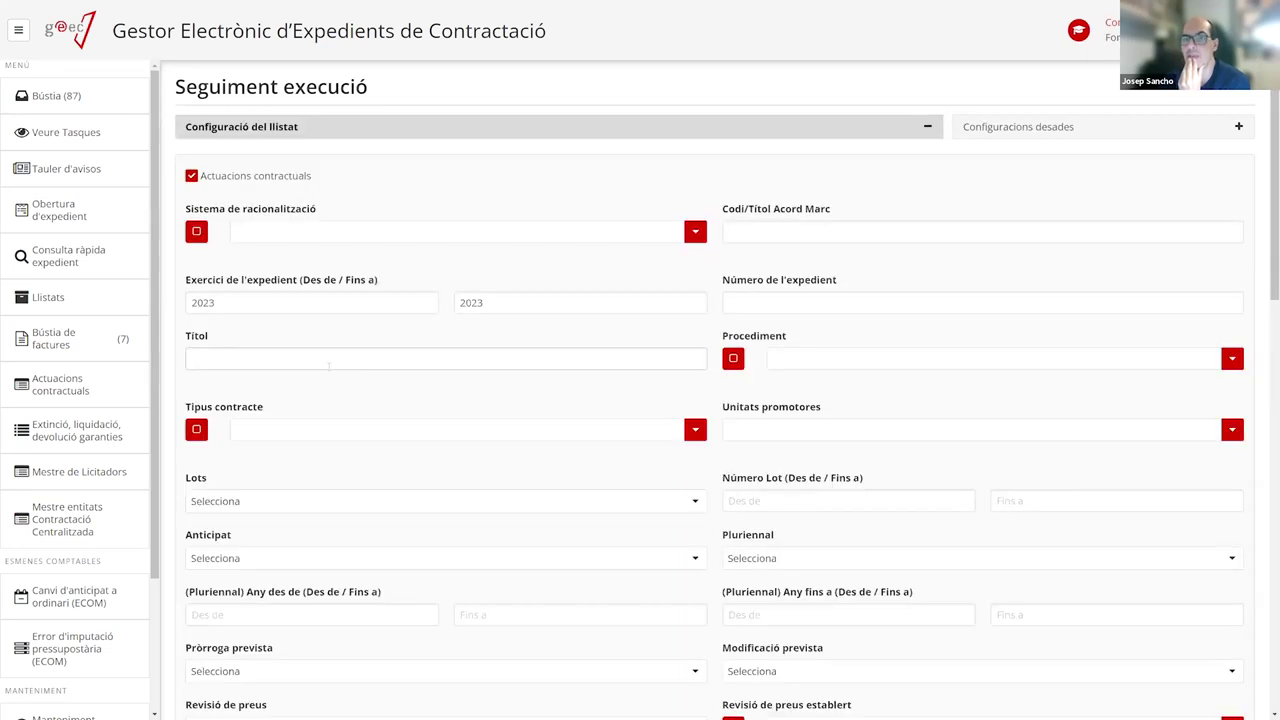
Add the Revisió de preus column to the Seguiment execució report, leaving Tipus de tramitació hidden
{"action": "scroll", "coordinate": [328, 367], "scroll_direction": "down", "scroll_amount": 10}
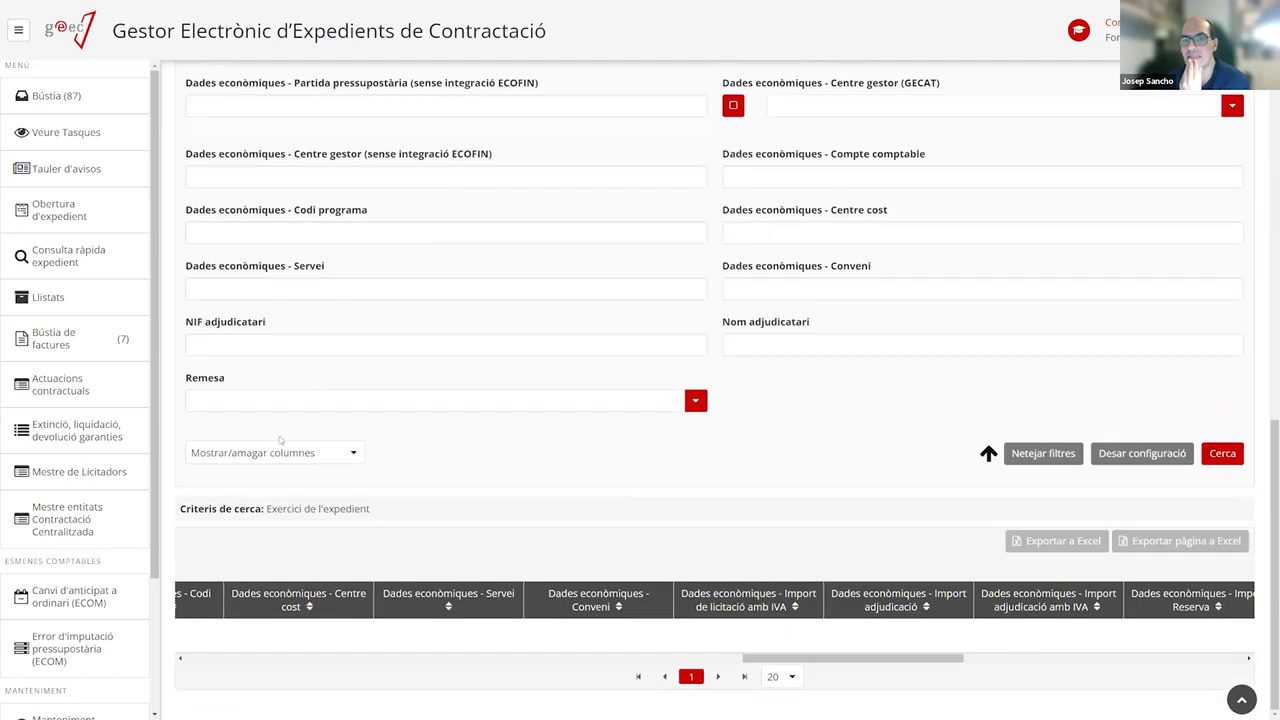
{"action": "left_click", "coordinate": [305, 461]}
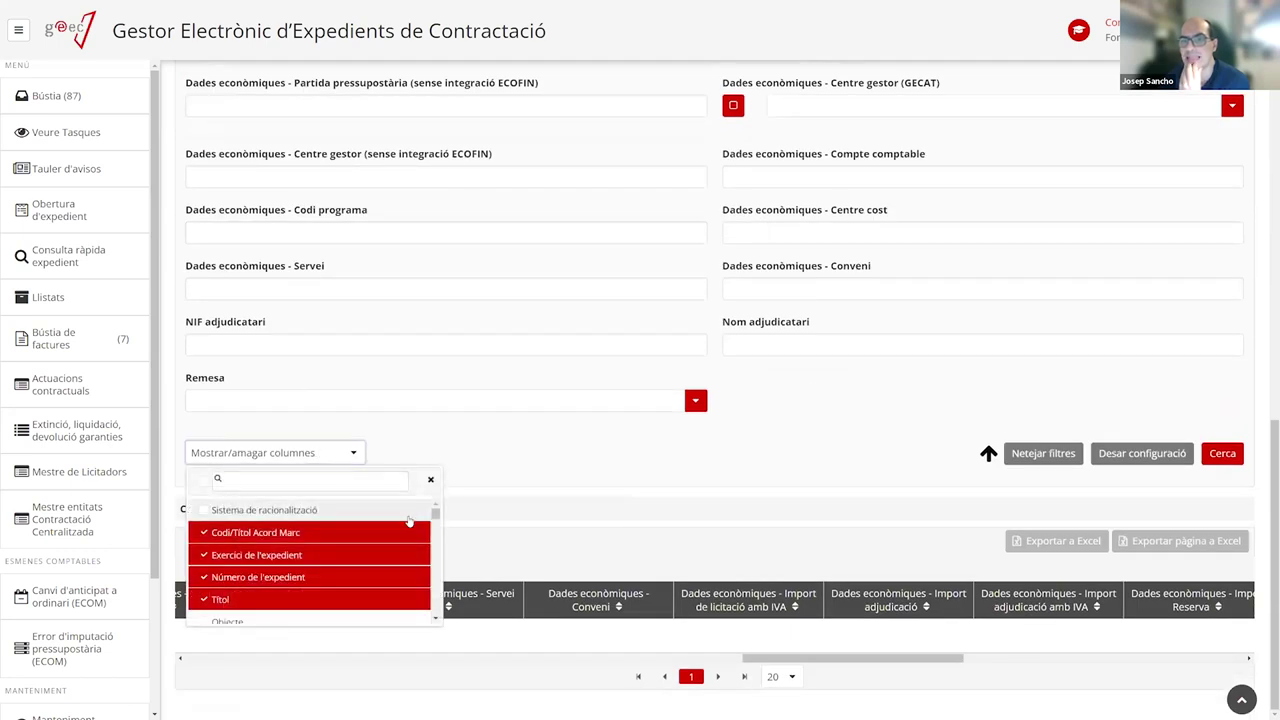
{"action": "left_click_drag", "start_coordinate": [436, 514], "coordinate": [435, 527]}
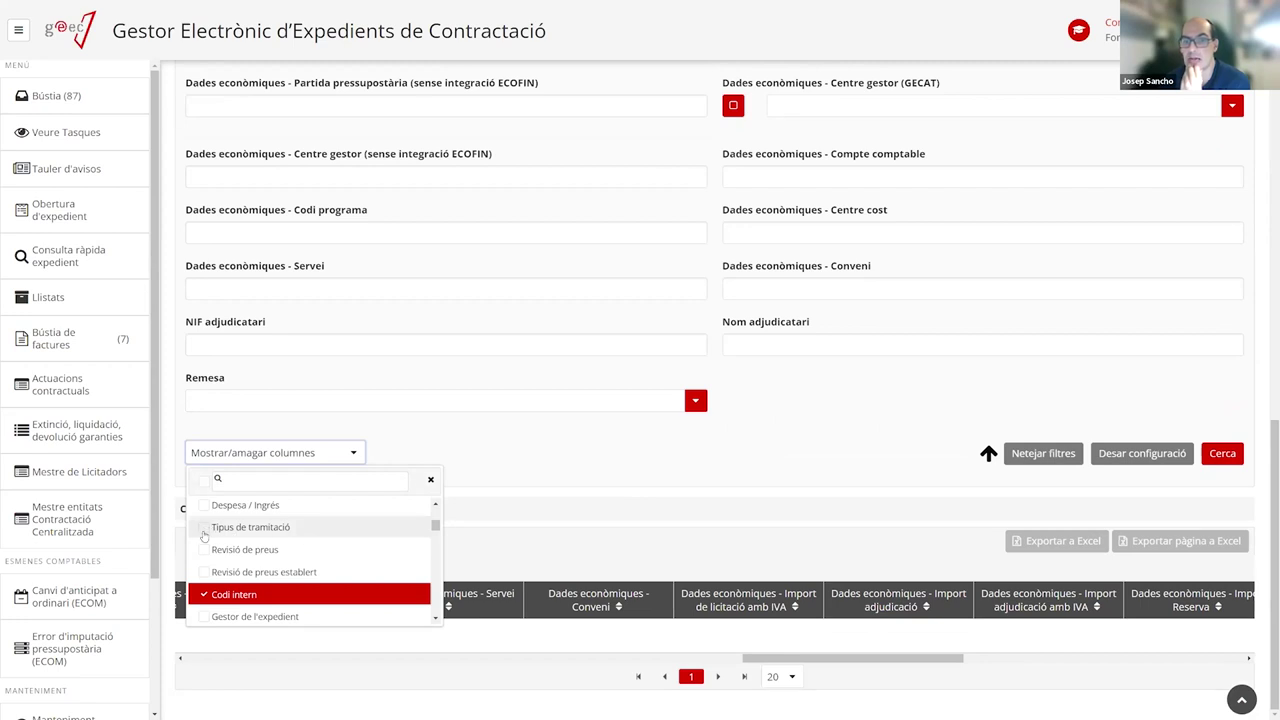
{"action": "left_click", "coordinate": [206, 549]}
{"action": "left_click", "coordinate": [206, 527]}
{"action": "left_click", "coordinate": [207, 550]}
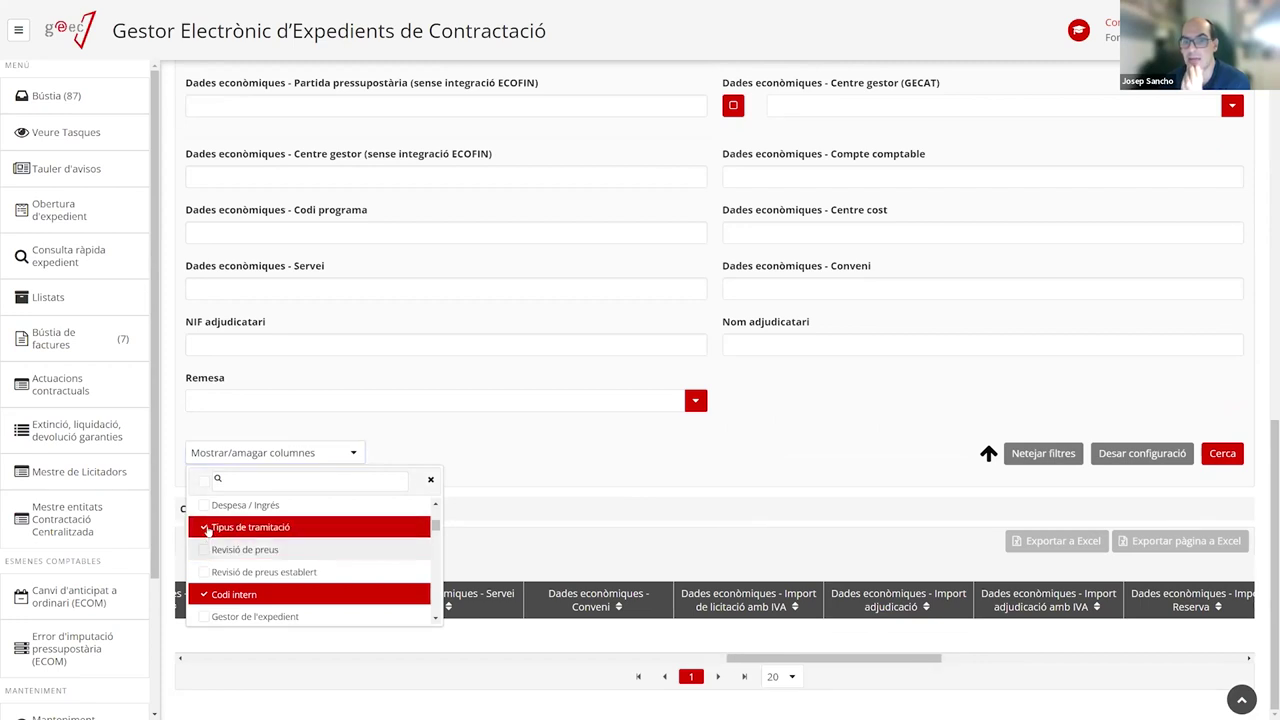
{"action": "left_click", "coordinate": [206, 527]}
{"action": "left_click", "coordinate": [207, 549]}
Add the Codi CPV and Descripció CPV de l'expedient columns and check them at the end of the results table
{"action": "scroll", "coordinate": [232, 600], "scroll_direction": "down", "scroll_amount": 2}
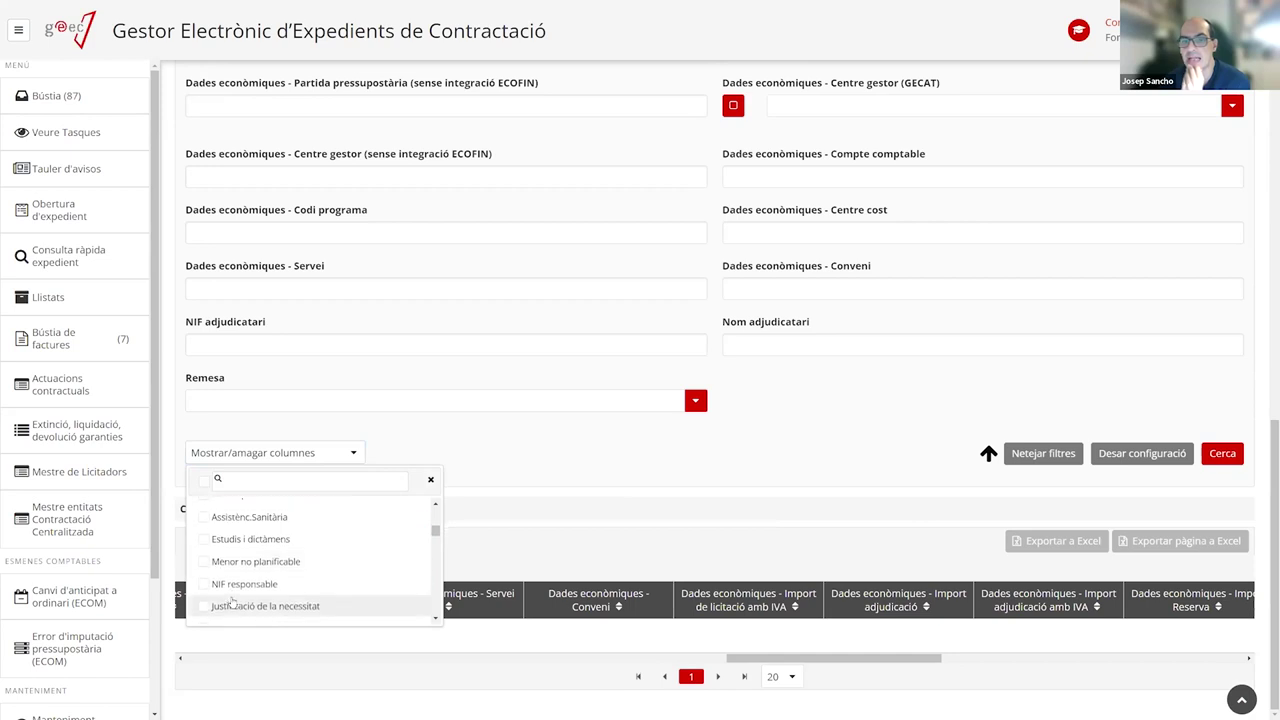
{"action": "scroll", "coordinate": [224, 594], "scroll_direction": "down", "scroll_amount": 1}
{"action": "scroll", "coordinate": [222, 591], "scroll_direction": "down", "scroll_amount": 3}
{"action": "left_click", "coordinate": [206, 531]}
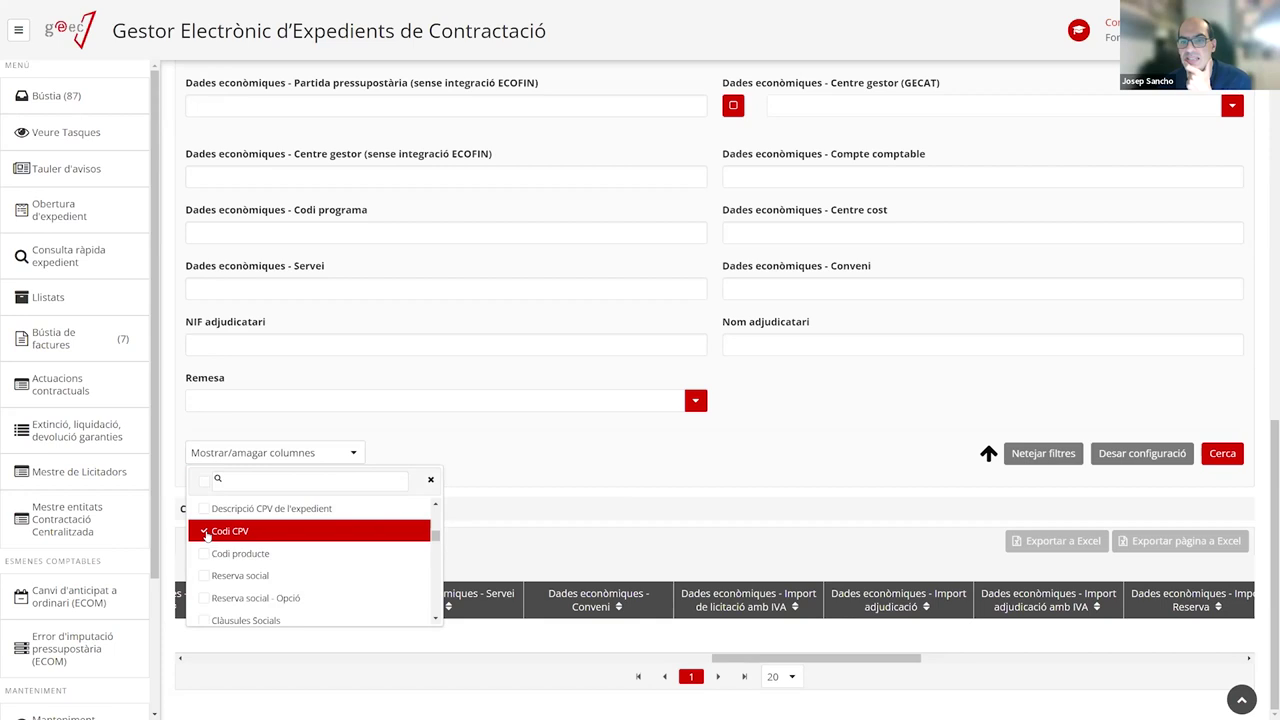
{"action": "left_click", "coordinate": [204, 508]}
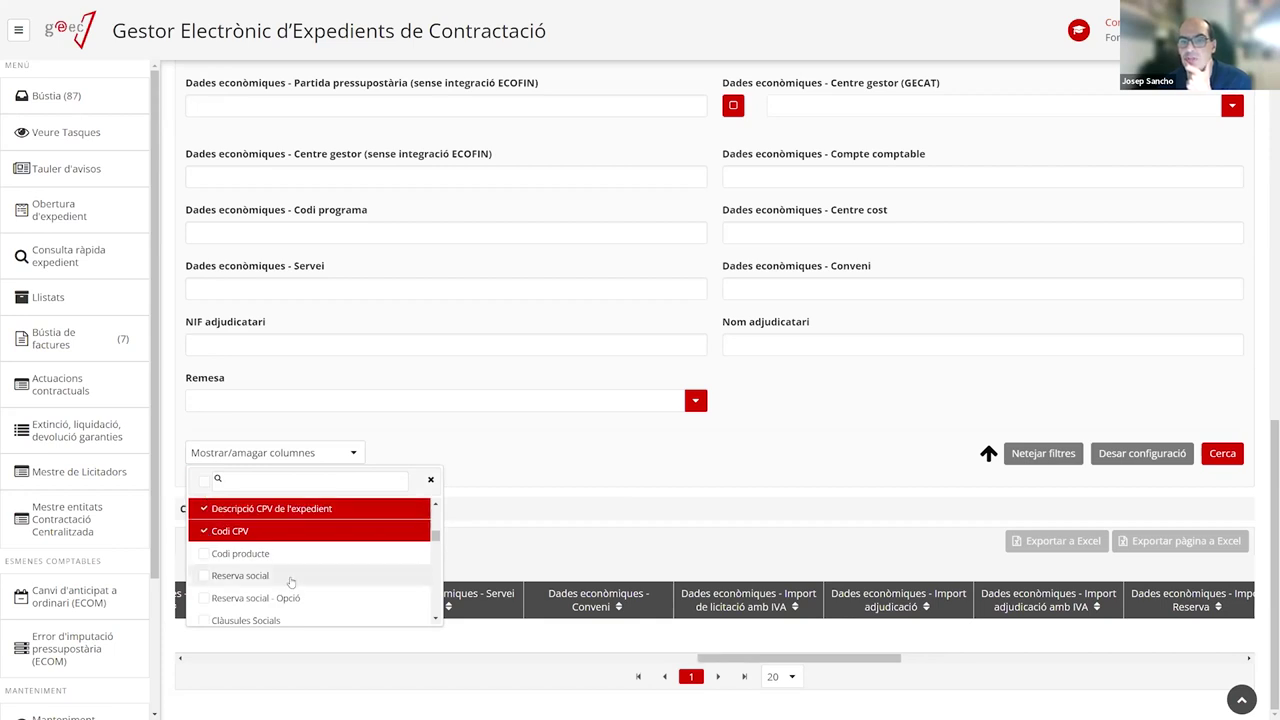
{"action": "left_click_drag", "start_coordinate": [746, 662], "coordinate": [752, 662]}
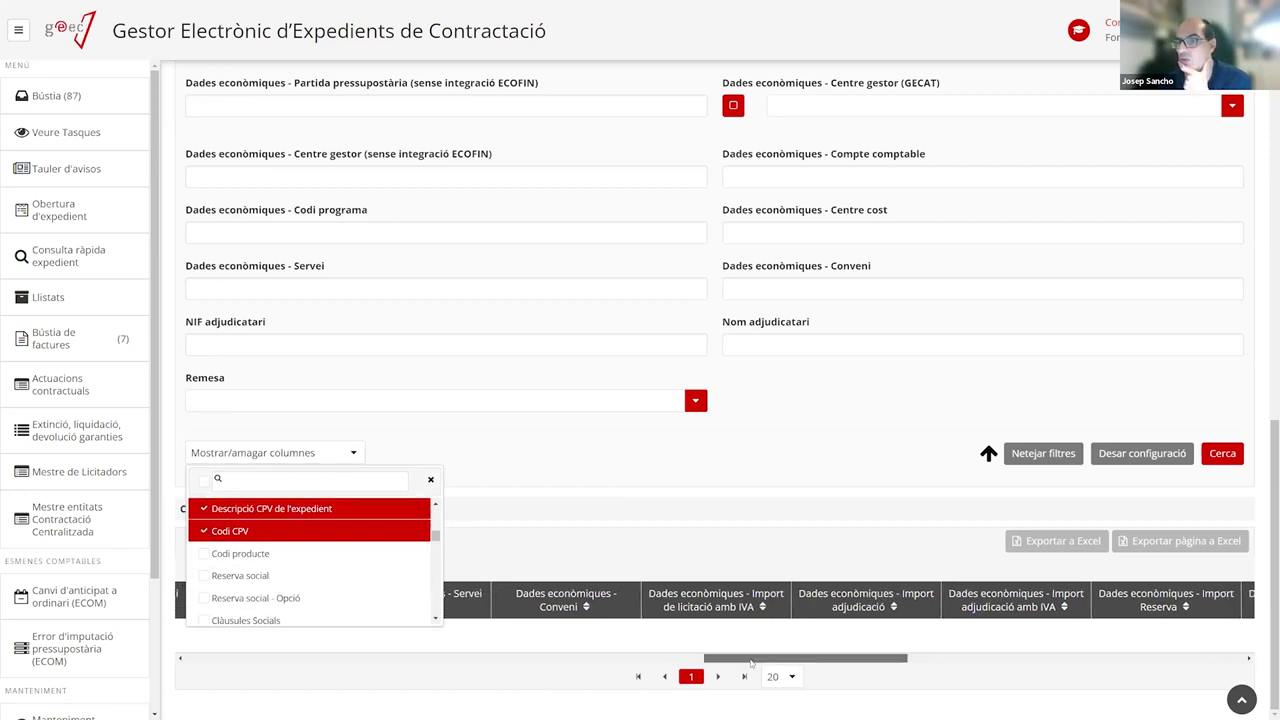
{"action": "left_click", "coordinate": [487, 468]}
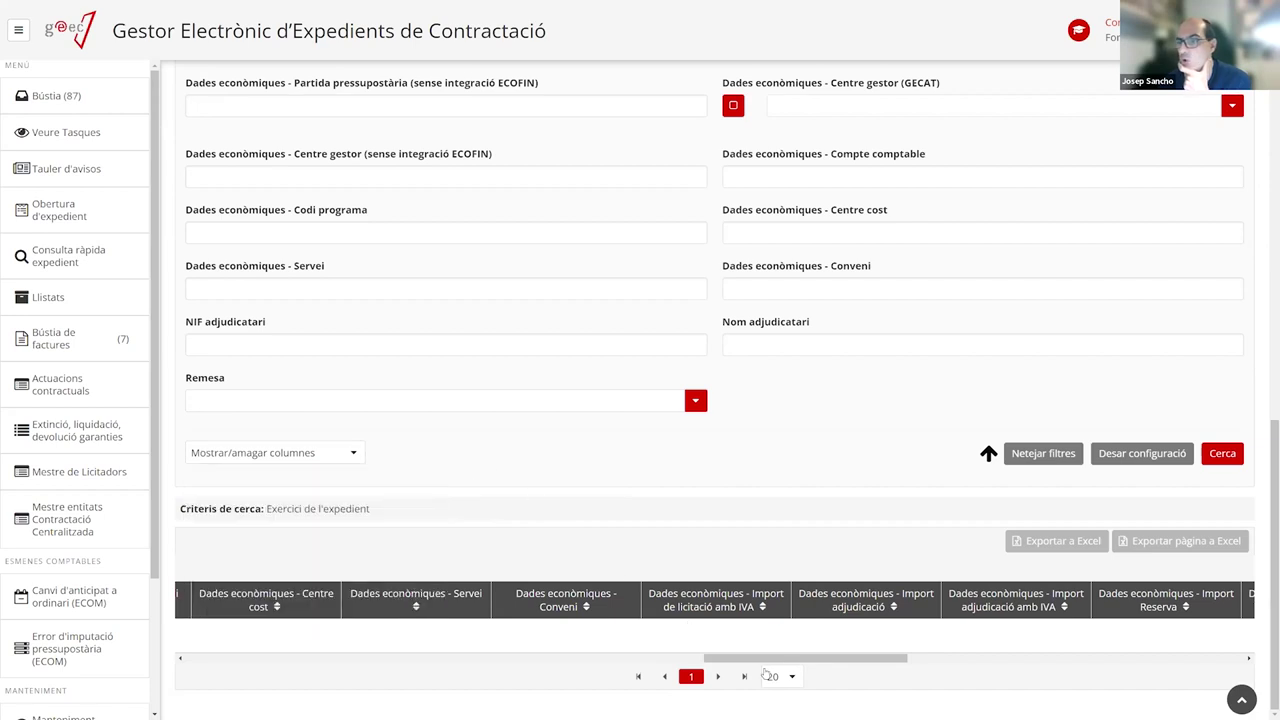
{"action": "left_click_drag", "start_coordinate": [823, 660], "coordinate": [1178, 658]}
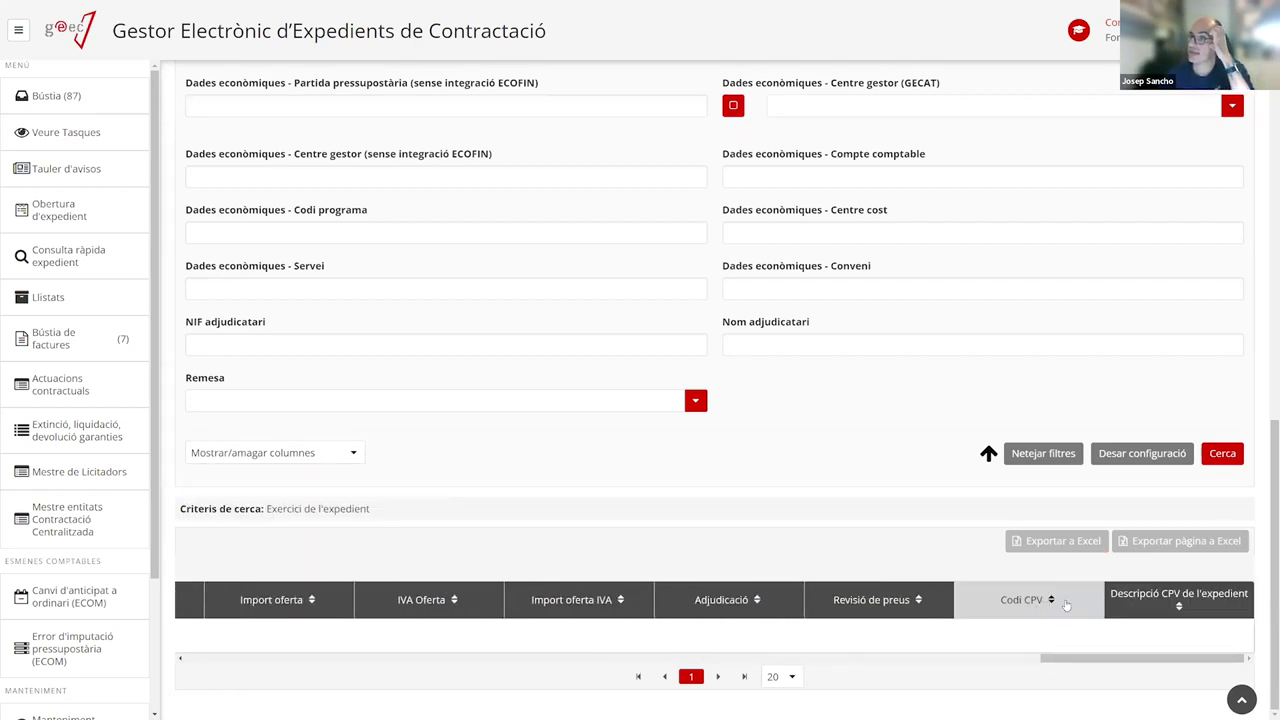
Hide the Import adjudicació column of the report and show it again
{"action": "left_click", "coordinate": [315, 454]}
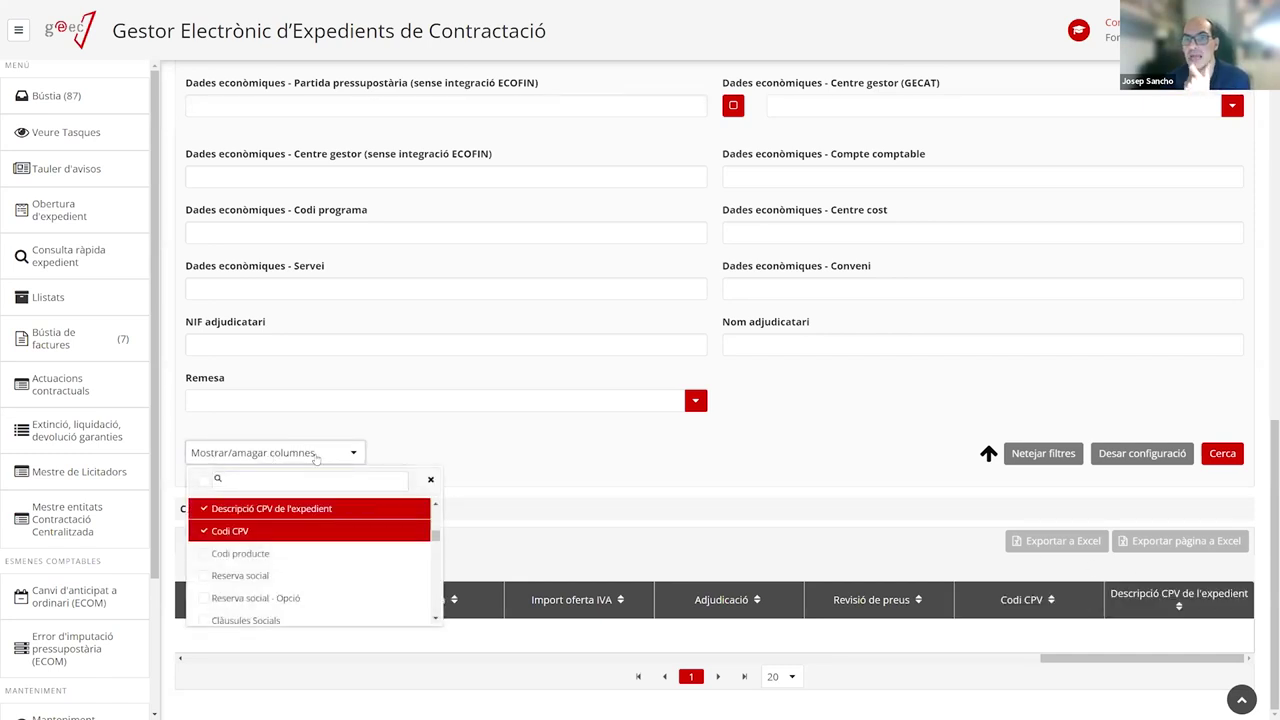
{"action": "scroll", "coordinate": [287, 557], "scroll_direction": "down", "scroll_amount": 6}
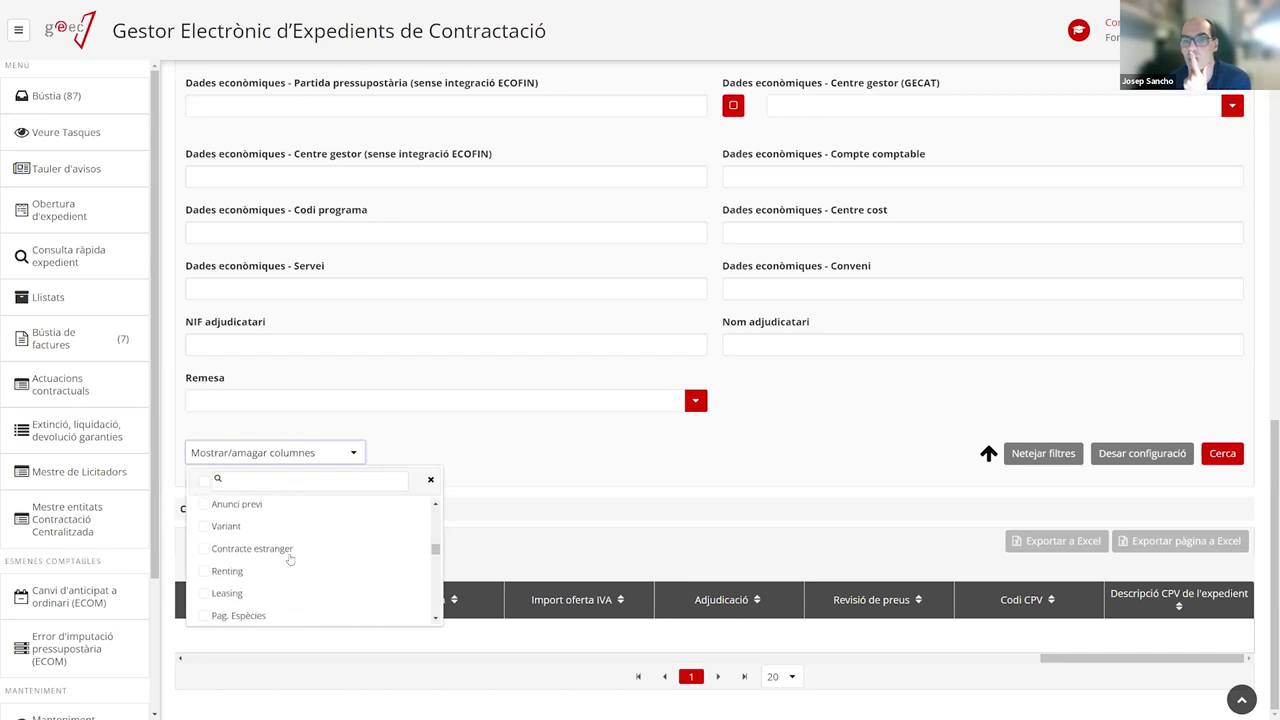
{"action": "scroll", "coordinate": [289, 560], "scroll_direction": "down", "scroll_amount": 5}
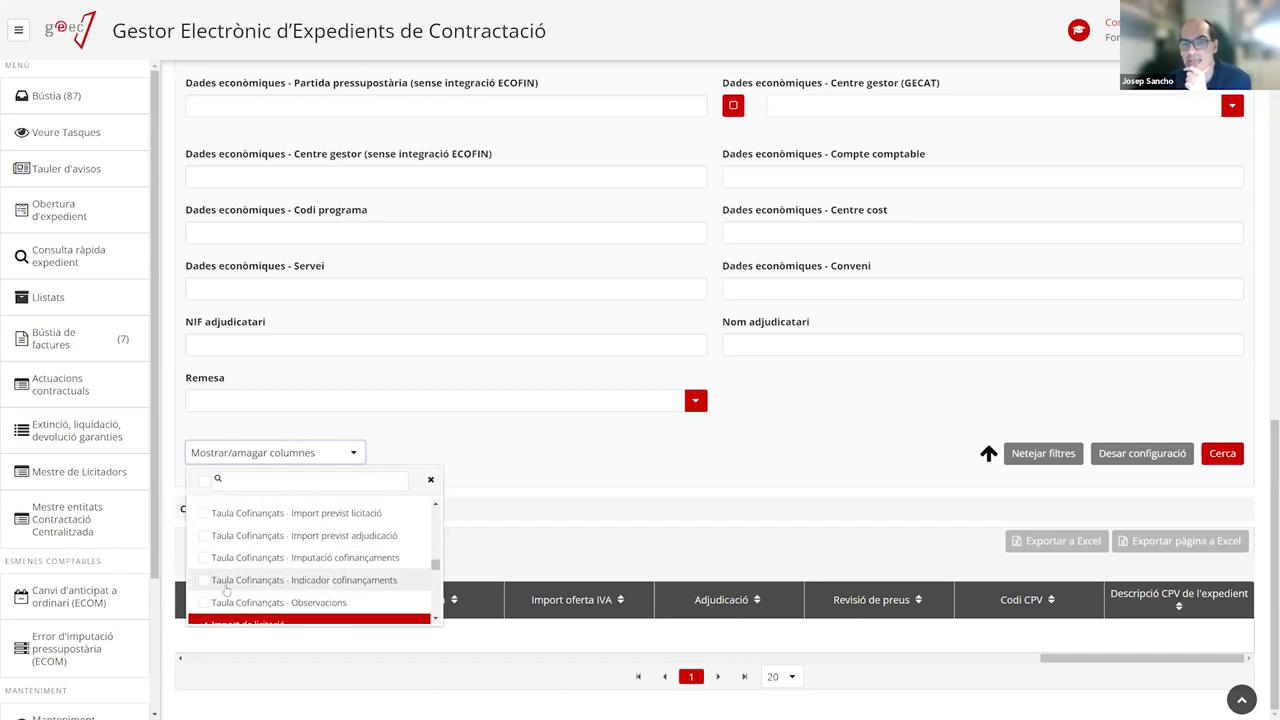
{"action": "left_click", "coordinate": [212, 551]}
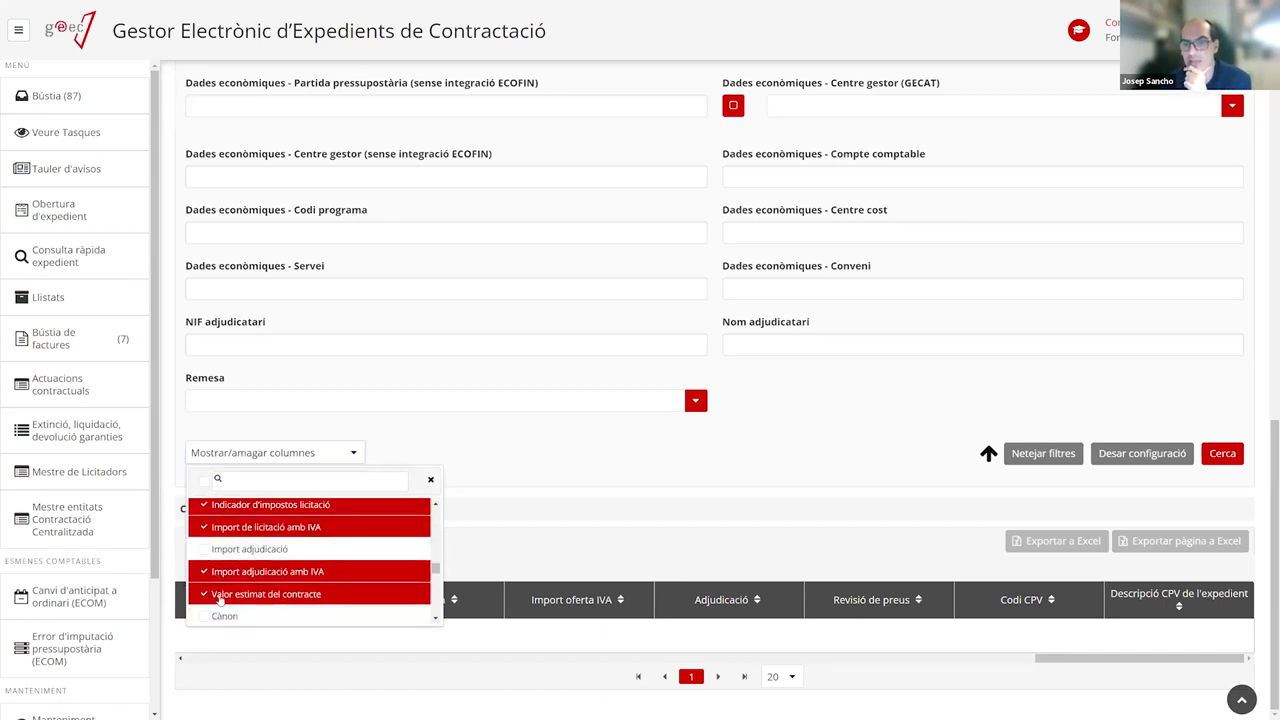
{"action": "left_click", "coordinate": [210, 549]}
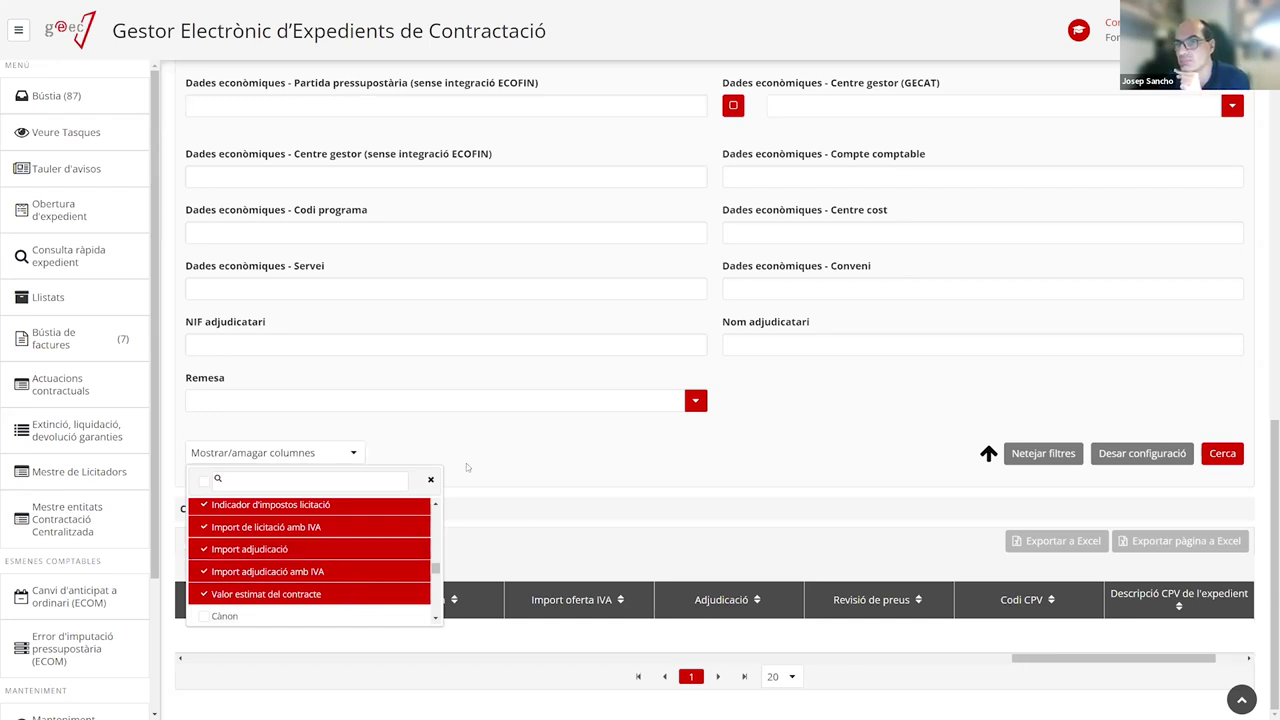
{"action": "left_click", "coordinate": [432, 480]}
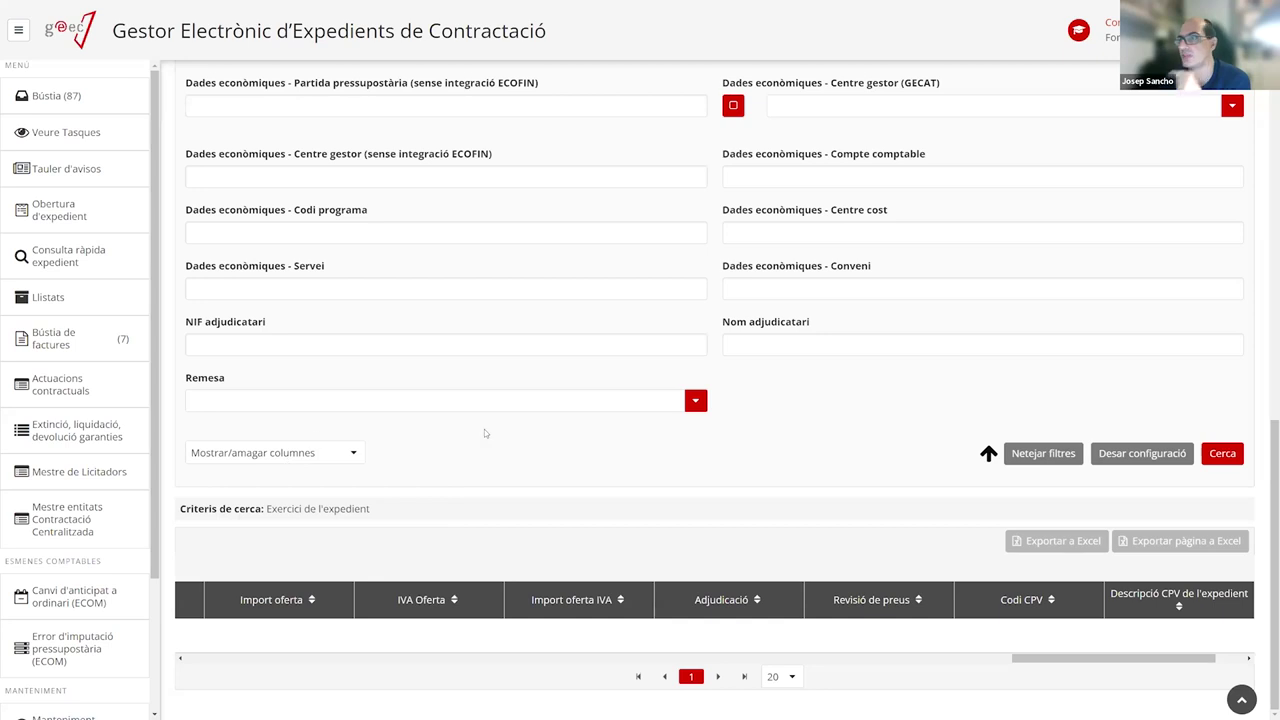
Review all search filters in the Seguiment execució list configuration, from Sistema de racionalització to Remesa, and collapse it
{"action": "scroll", "coordinate": [531, 456], "scroll_direction": "up", "scroll_amount": 5}
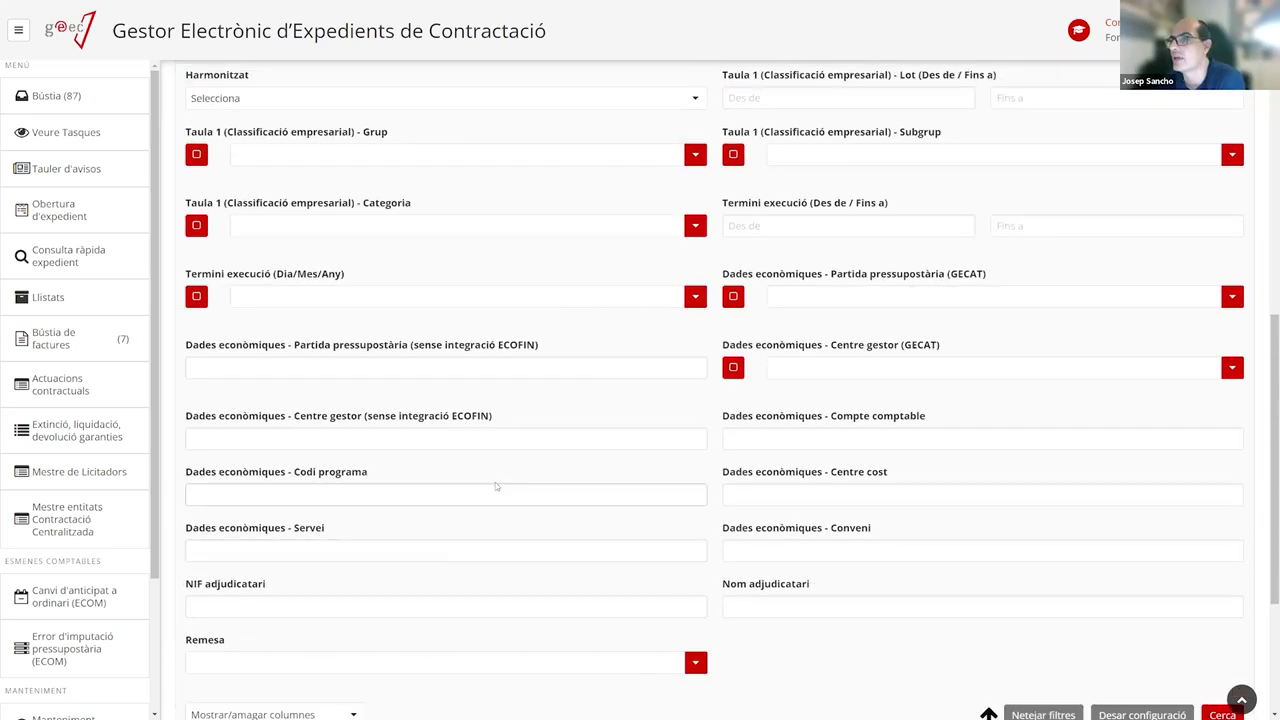
{"action": "scroll", "coordinate": [367, 525], "scroll_direction": "down", "scroll_amount": 3}
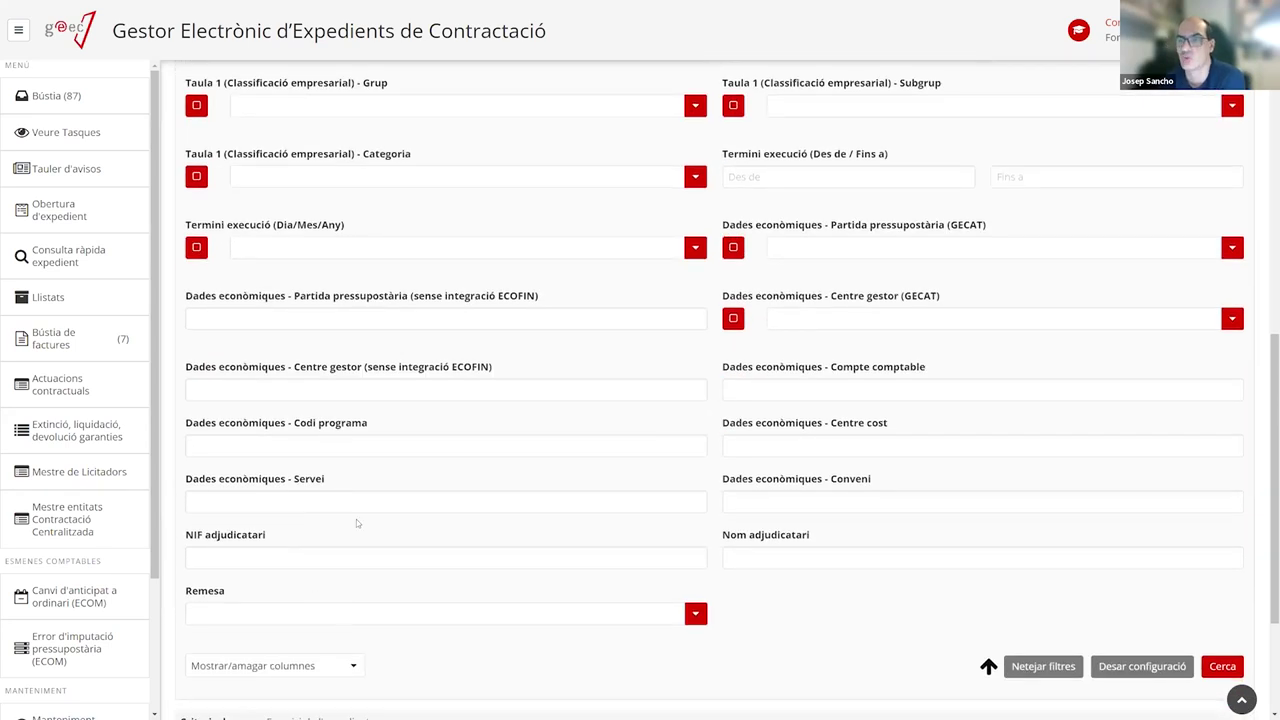
{"action": "scroll", "coordinate": [357, 519], "scroll_direction": "up", "scroll_amount": 4}
{"action": "scroll", "coordinate": [362, 530], "scroll_direction": "up", "scroll_amount": 5}
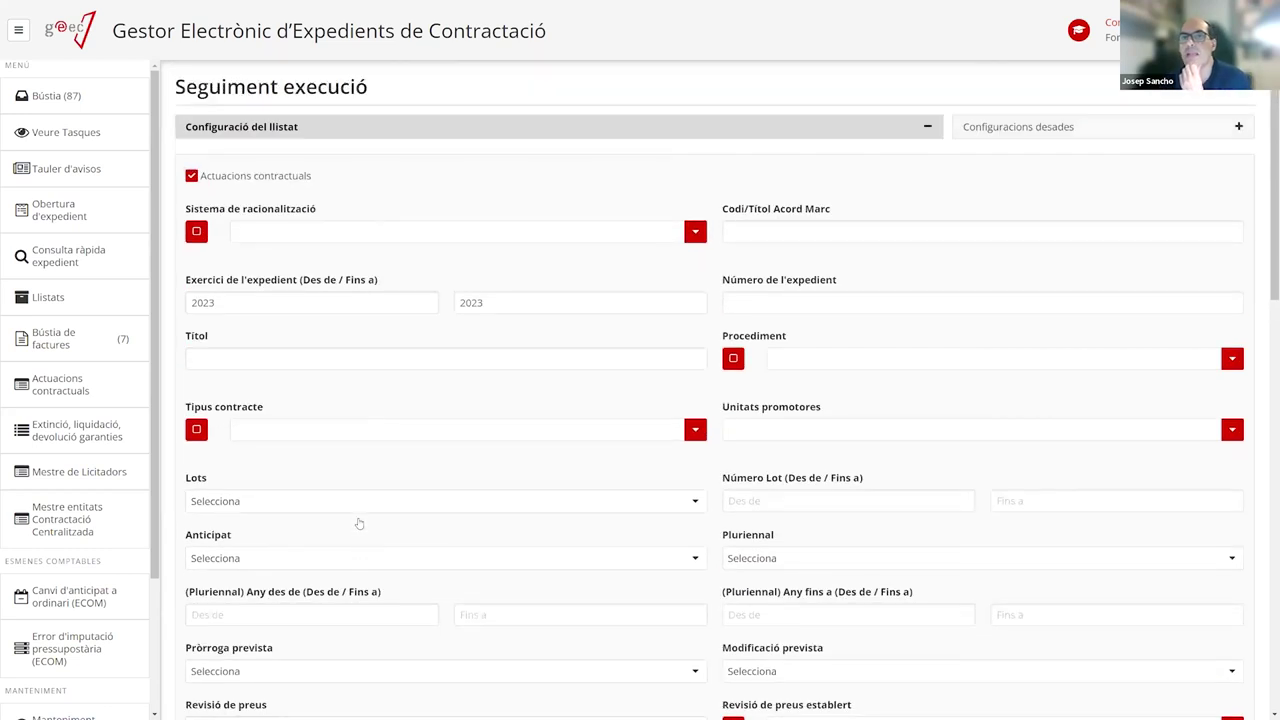
{"action": "scroll", "coordinate": [525, 330], "scroll_direction": "down", "scroll_amount": 2}
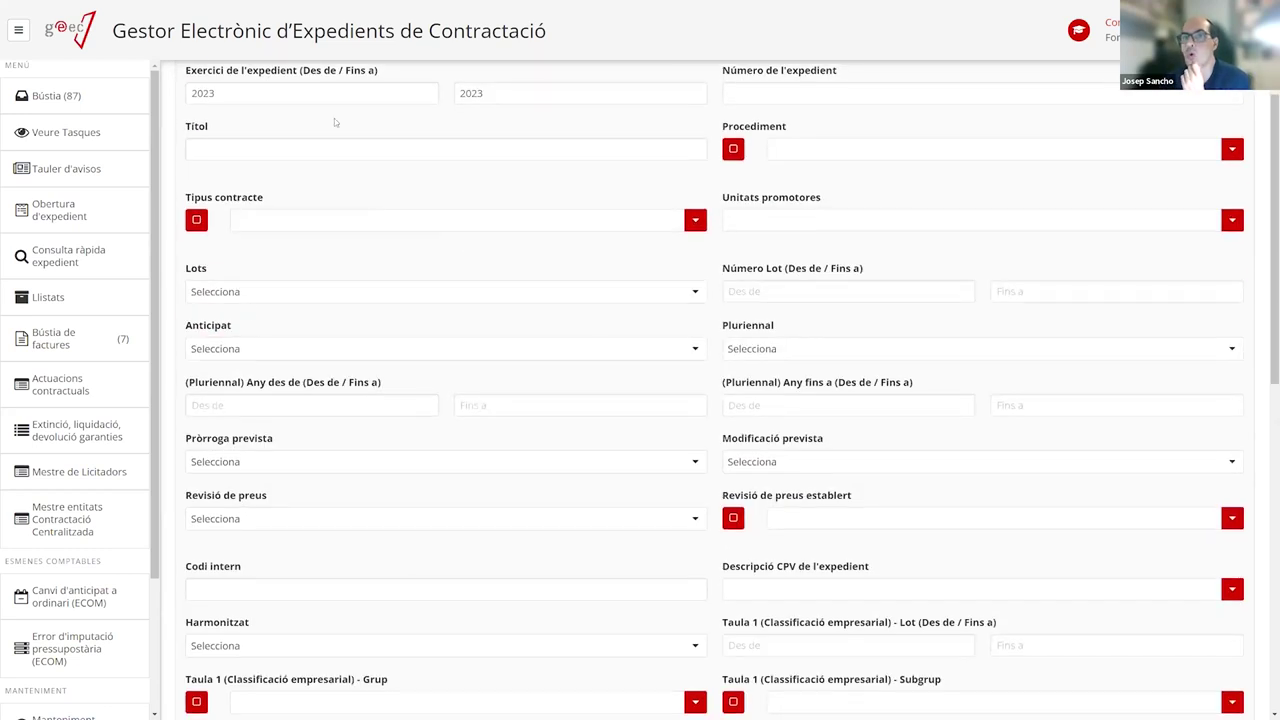
{"action": "scroll", "coordinate": [552, 327], "scroll_direction": "down", "scroll_amount": 4}
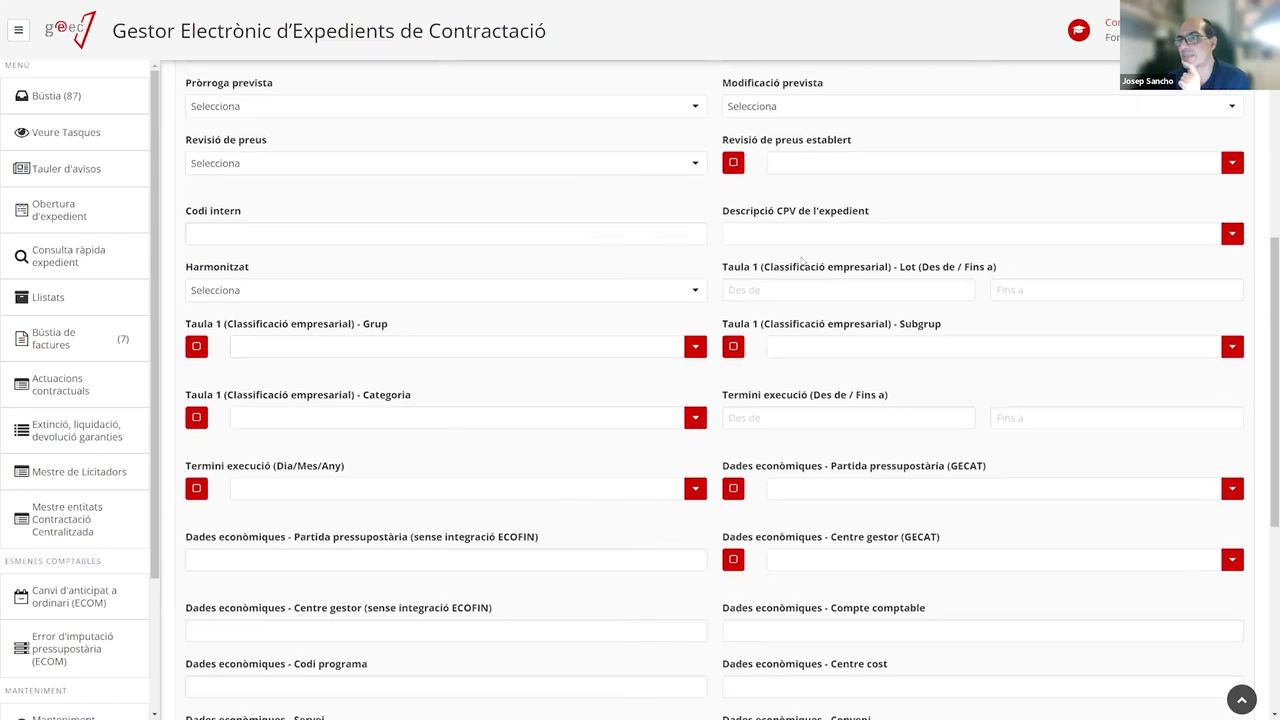
{"action": "scroll", "coordinate": [577, 257], "scroll_direction": "up", "scroll_amount": 6}
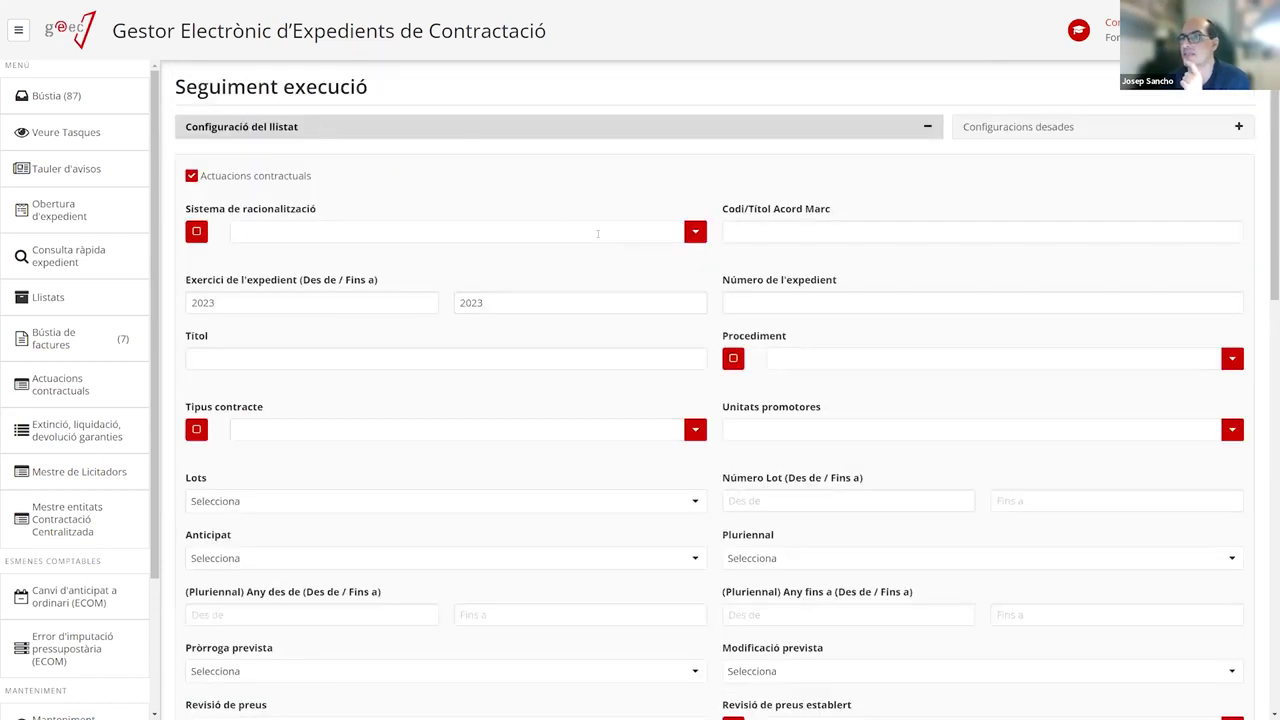
{"action": "scroll", "coordinate": [624, 287], "scroll_direction": "down", "scroll_amount": 6}
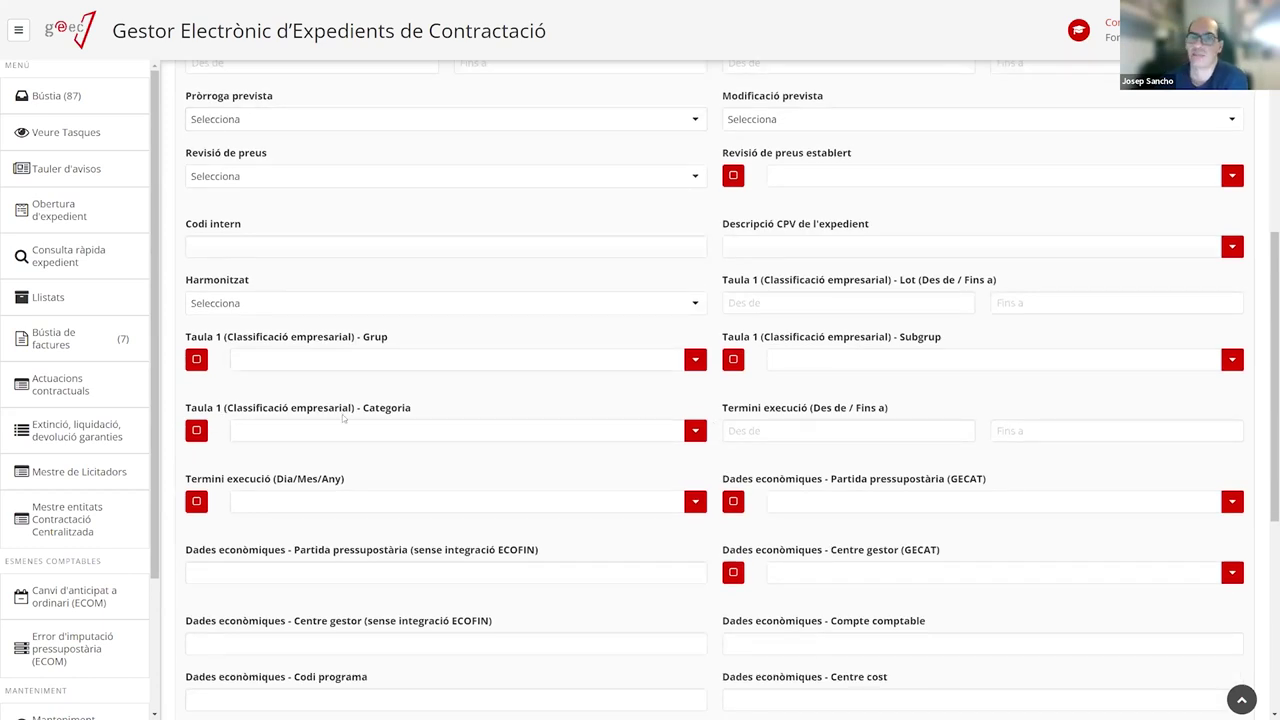
{"action": "scroll", "coordinate": [615, 515], "scroll_direction": "down", "scroll_amount": 1}
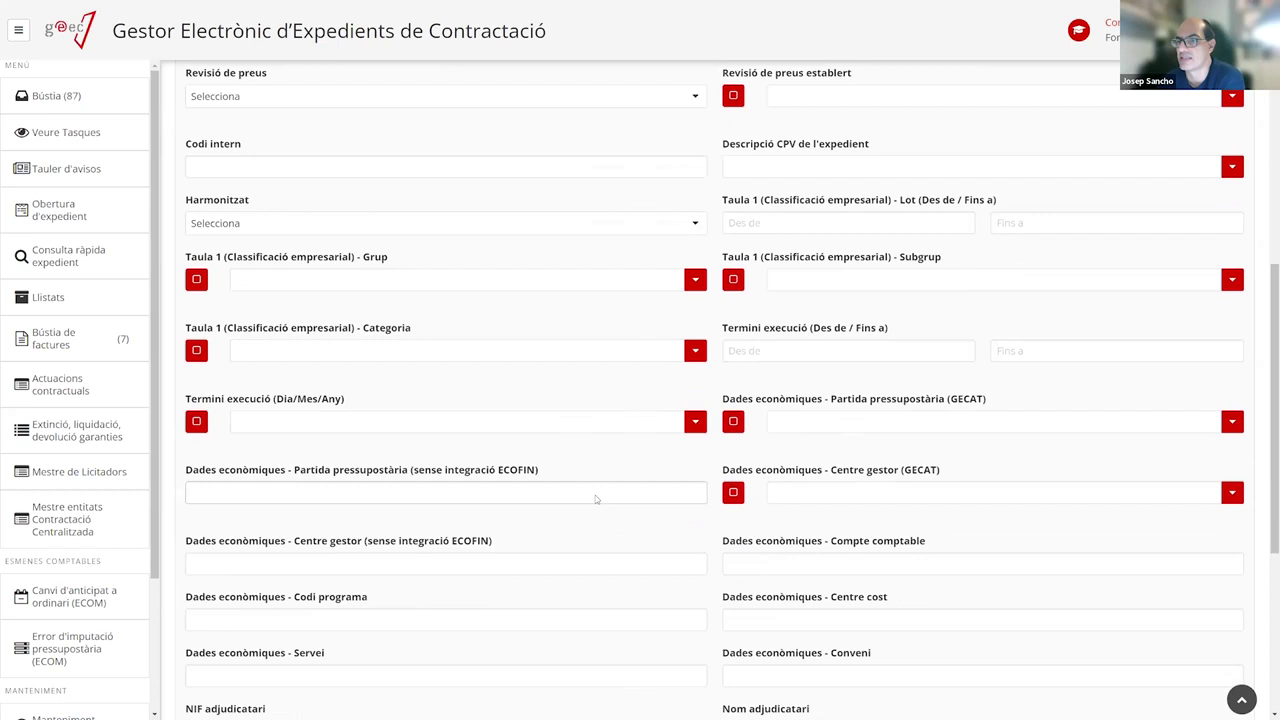
{"action": "scroll", "coordinate": [444, 498], "scroll_direction": "down", "scroll_amount": 5}
{"action": "scroll", "coordinate": [338, 338], "scroll_direction": "up", "scroll_amount": 10}
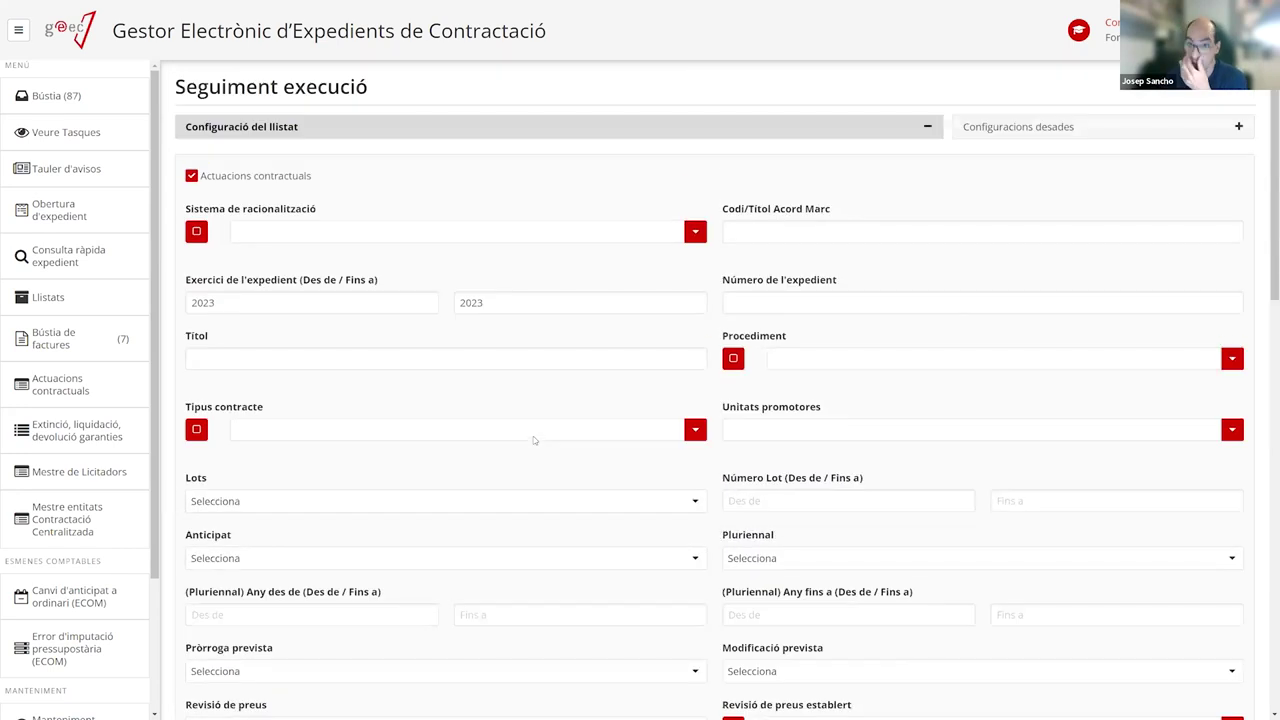
{"action": "left_click", "coordinate": [346, 127]}
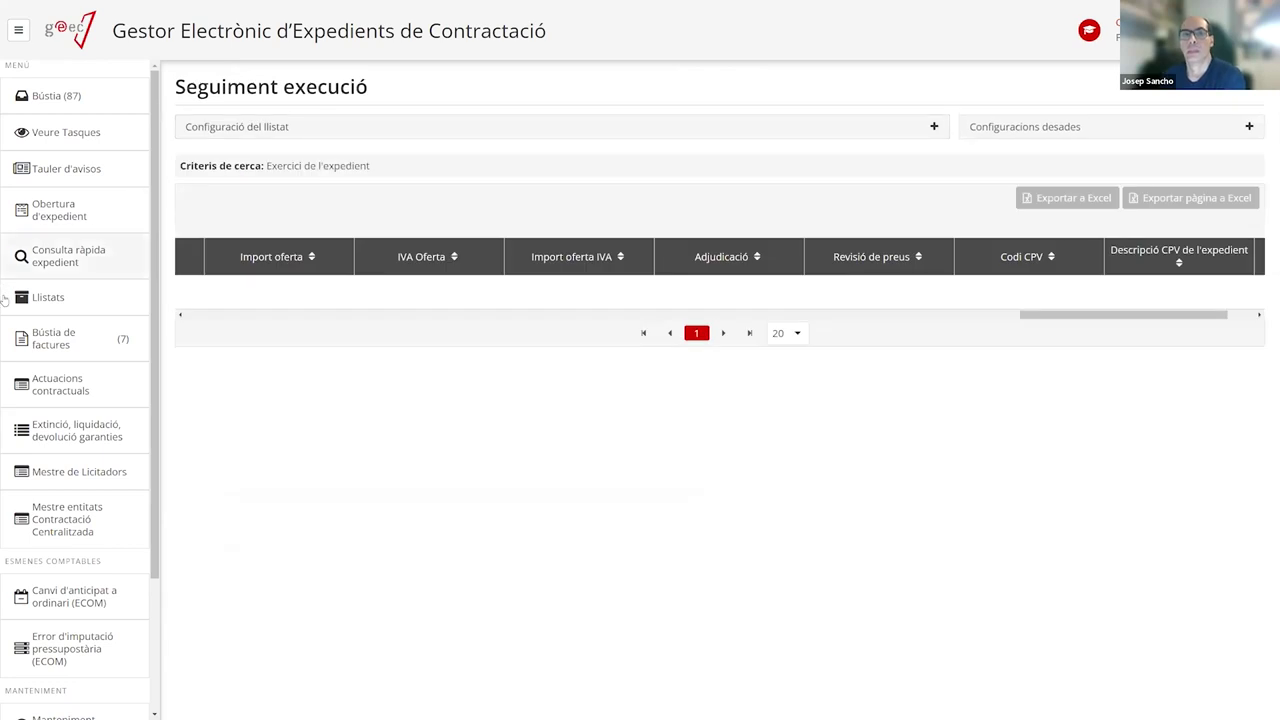
View the Llistat expedients traspassats: pluriennals i anticipats i romanents report and return to the Llistats overview
{"action": "left_click", "coordinate": [62, 297]}
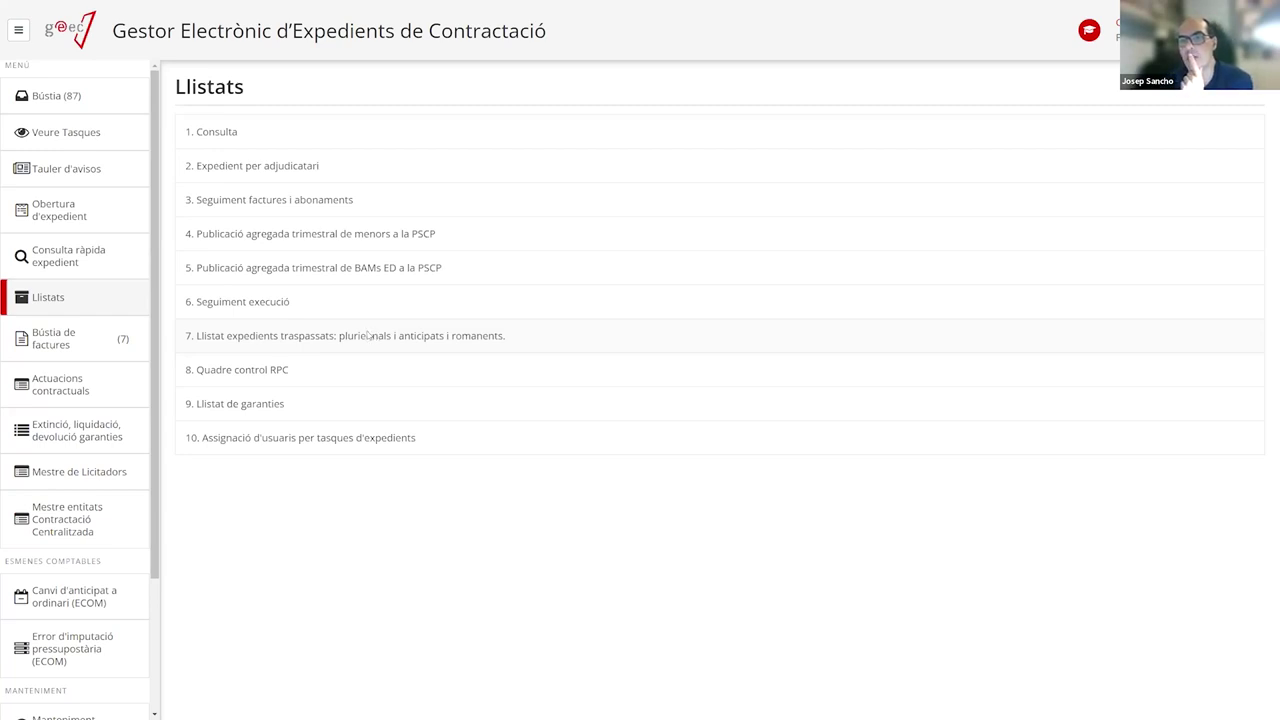
{"action": "left_click", "coordinate": [368, 336]}
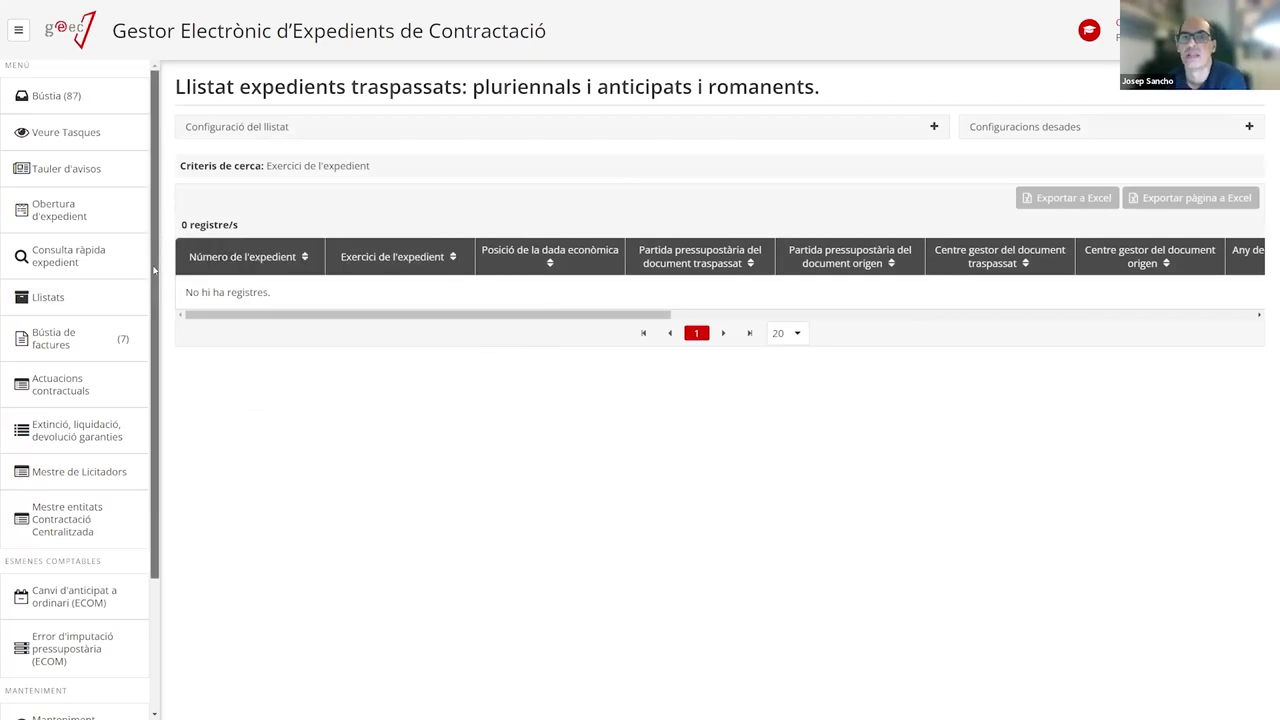
{"action": "left_click", "coordinate": [58, 303]}
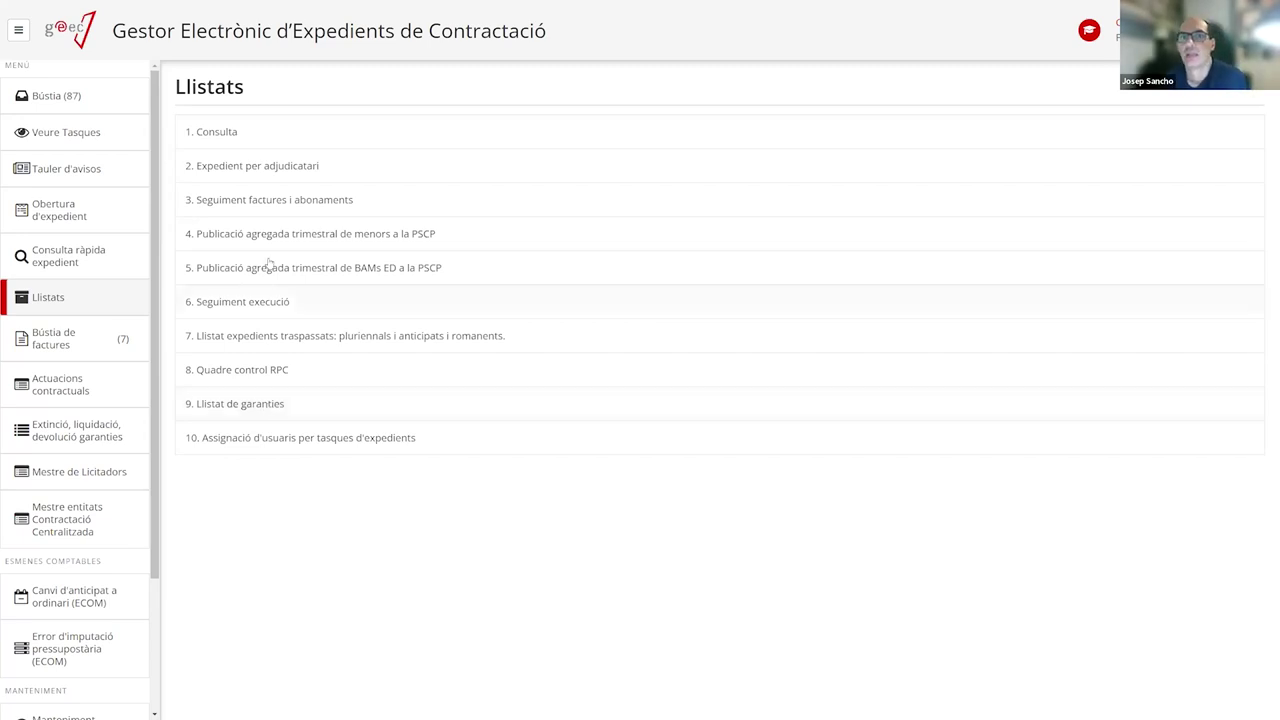
Select the invoice dated 13/09/2022 in Bústia de factures, and open the Actuacions contractuals section
{"action": "left_click", "coordinate": [68, 341]}
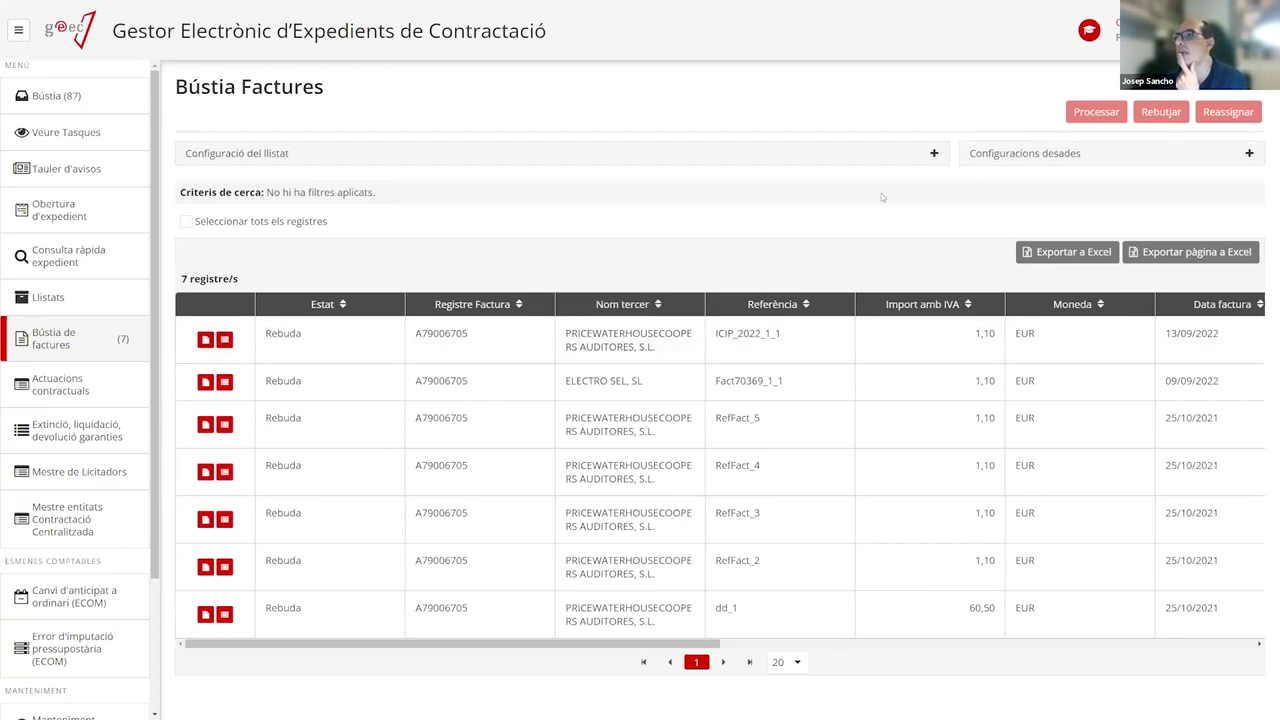
{"action": "left_click", "coordinate": [494, 347]}
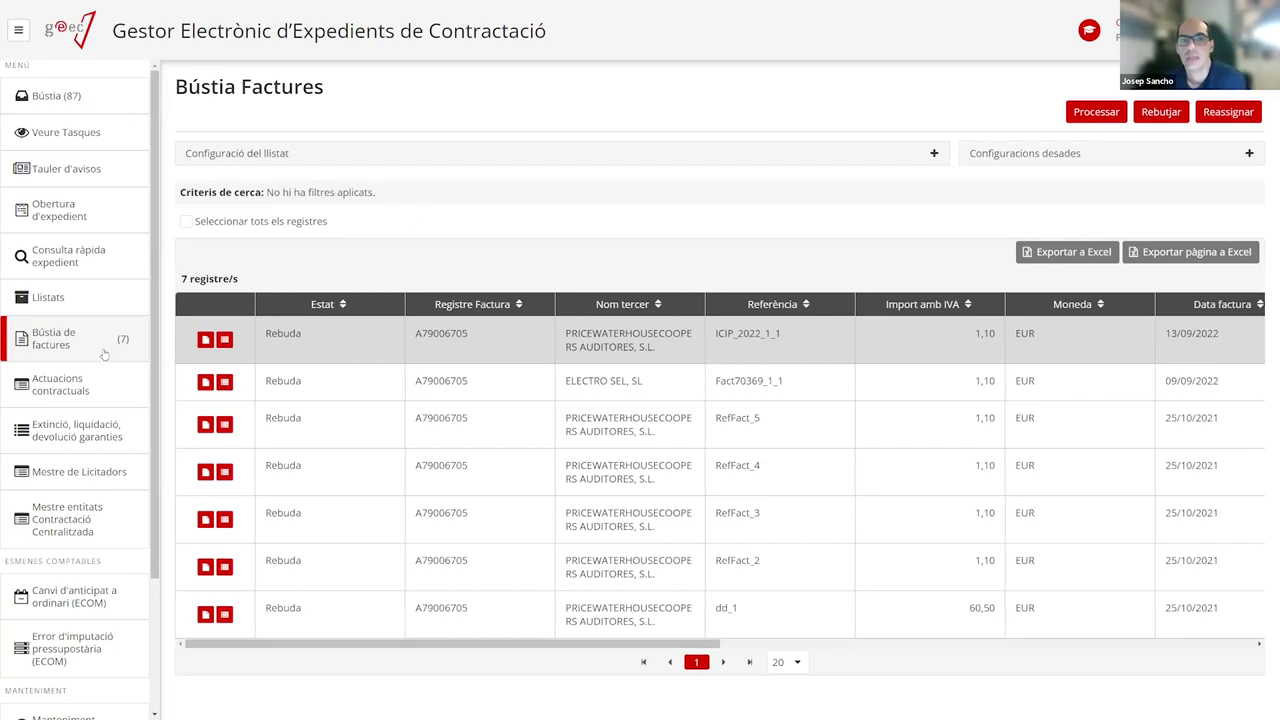
{"action": "left_click", "coordinate": [90, 405]}
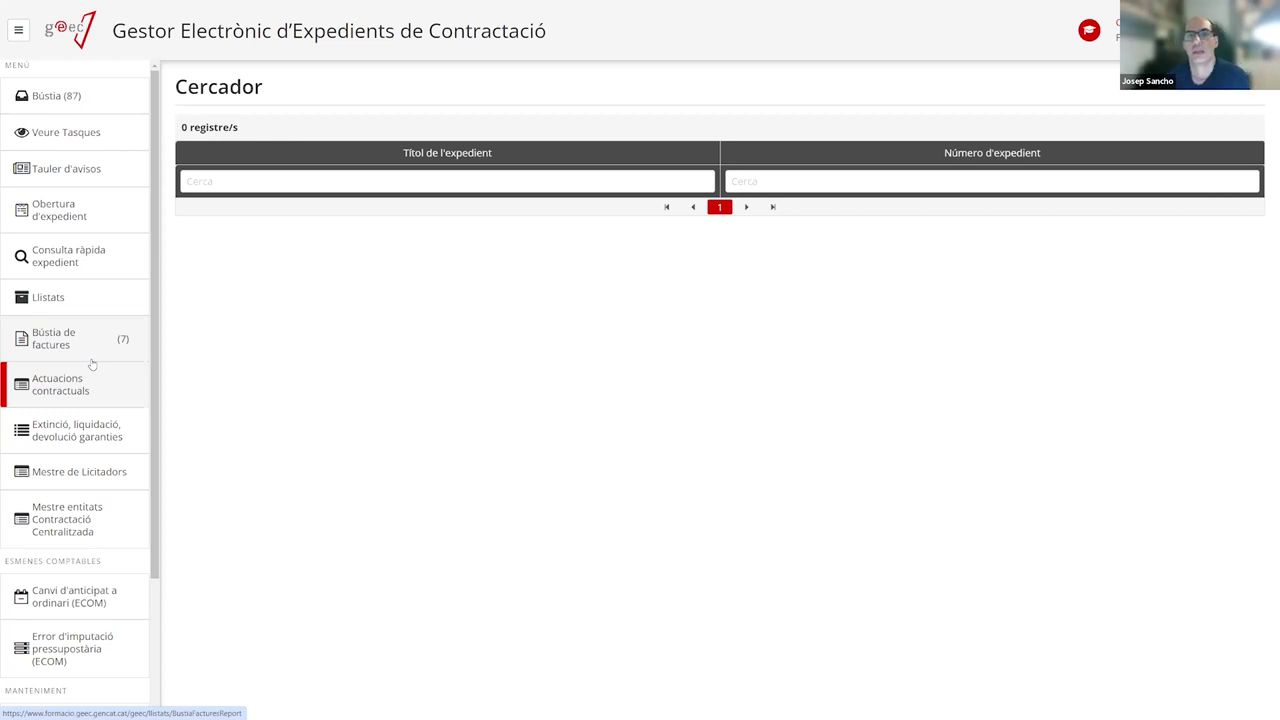
Open Extinció, liquidació, devolució garanties and collapse the Extinció i liquidació per compliment group
{"action": "left_click", "coordinate": [77, 432]}
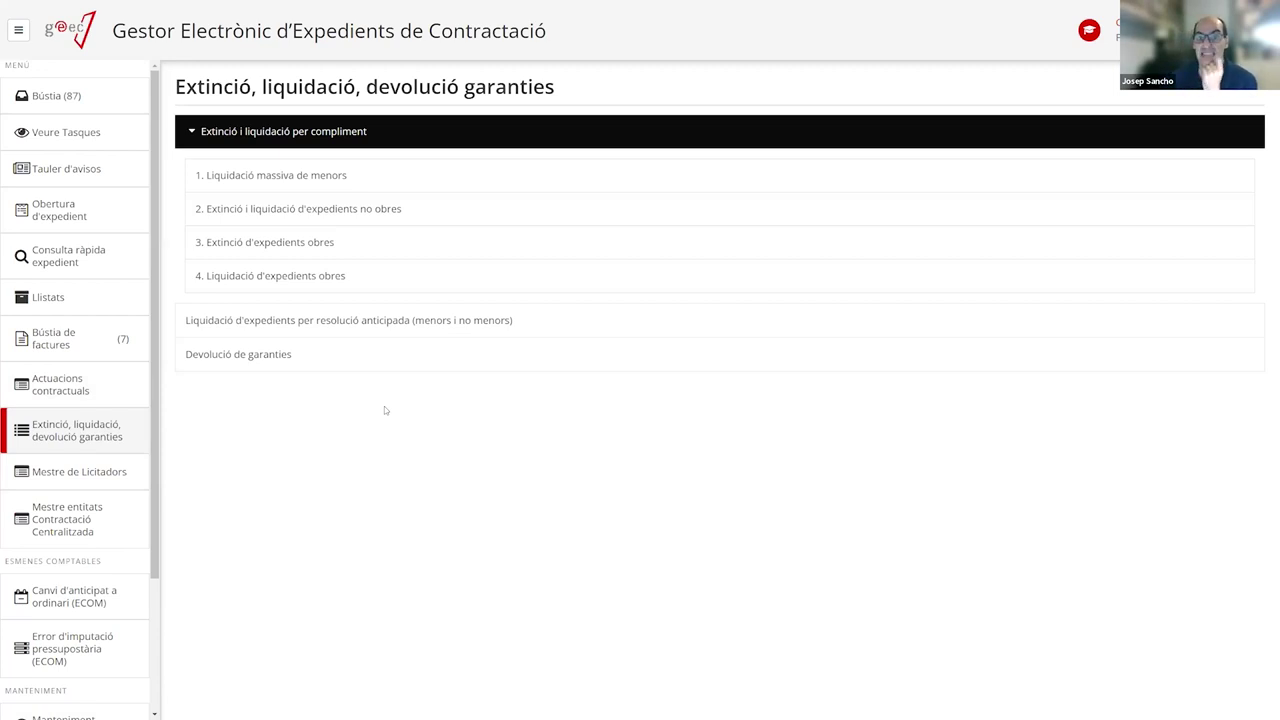
{"action": "left_click", "coordinate": [229, 141]}
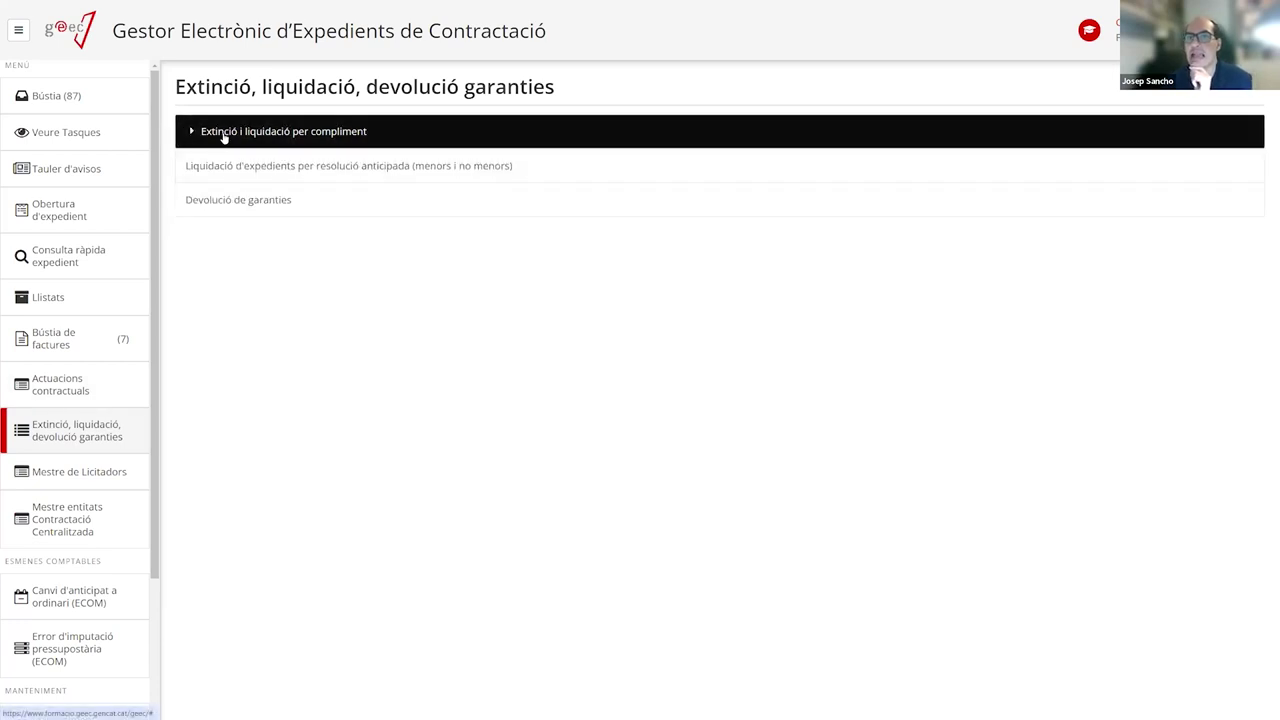
Open Liquidació massiva de menors under Extinció i liquidació per compliment and look through its list of minor contract files
{"action": "left_click", "coordinate": [364, 141]}
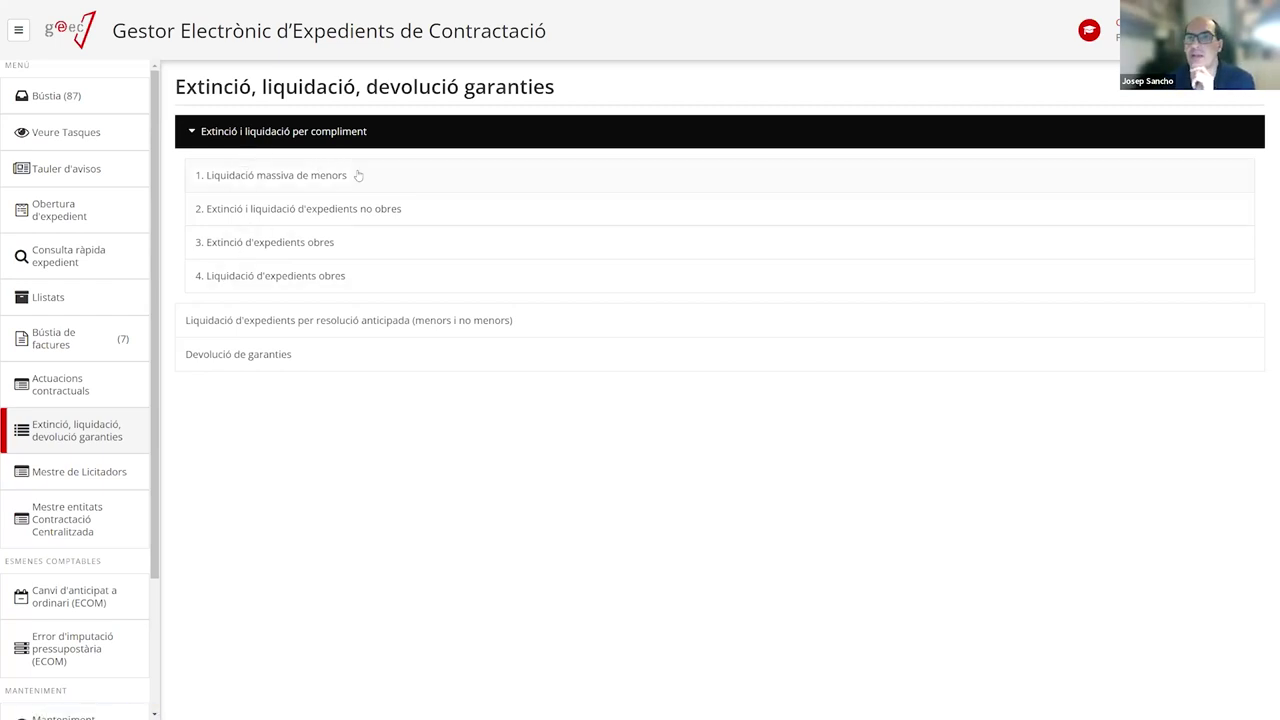
{"action": "left_click", "coordinate": [289, 186]}
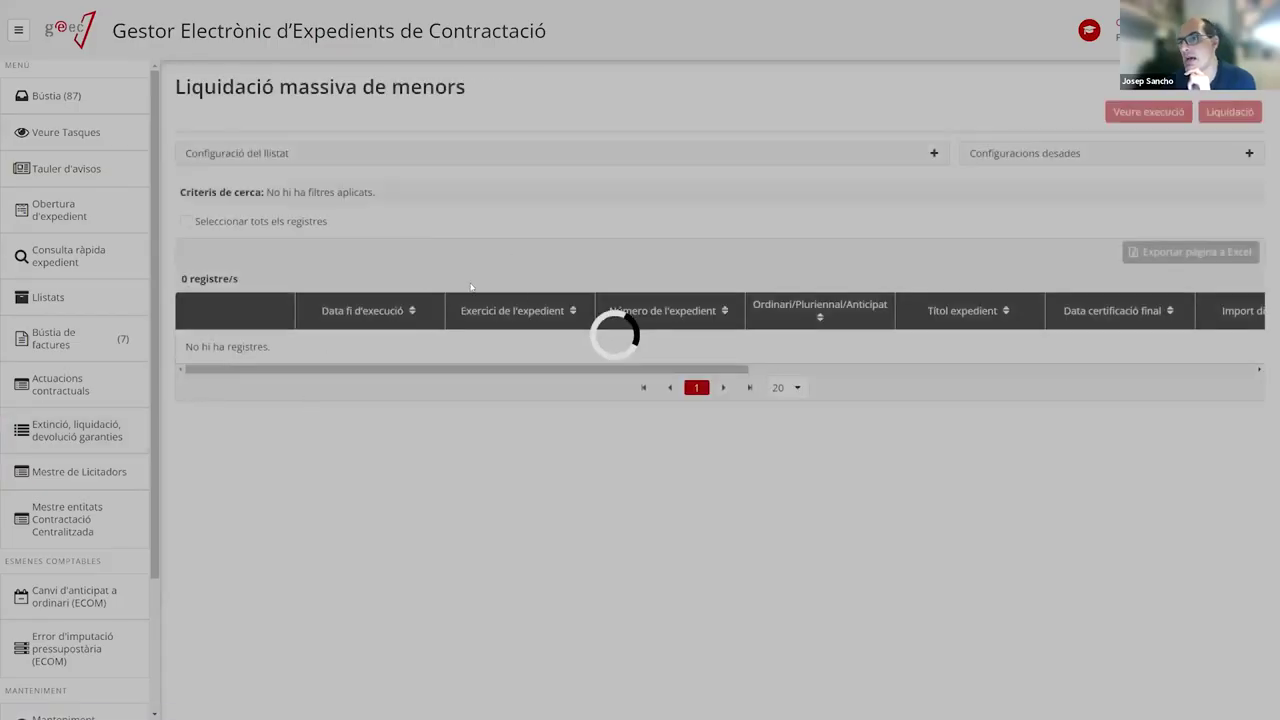
{"action": "scroll", "coordinate": [569, 409], "scroll_direction": "down", "scroll_amount": 5}
{"action": "scroll", "coordinate": [575, 418], "scroll_direction": "down", "scroll_amount": 3}
{"action": "scroll", "coordinate": [600, 430], "scroll_direction": "up", "scroll_amount": 6}
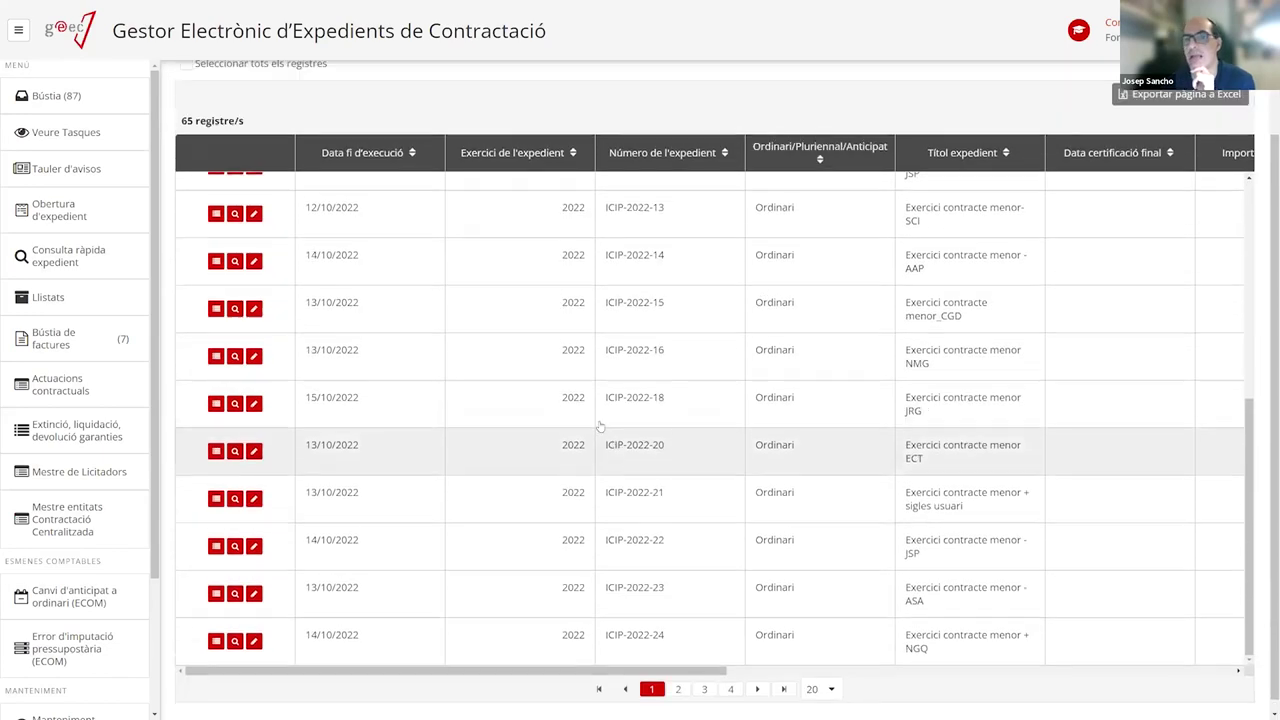
Select the files ICIP-2022-7, 2022-8, 2022-11, 2022-5, 2022-3, 2022-1 and ICIP-2021-9 in the Liquidació massiva de menors list
{"action": "left_click", "coordinate": [349, 366]}
{"action": "left_click", "coordinate": [357, 404]}
{"action": "left_click", "coordinate": [441, 455]}
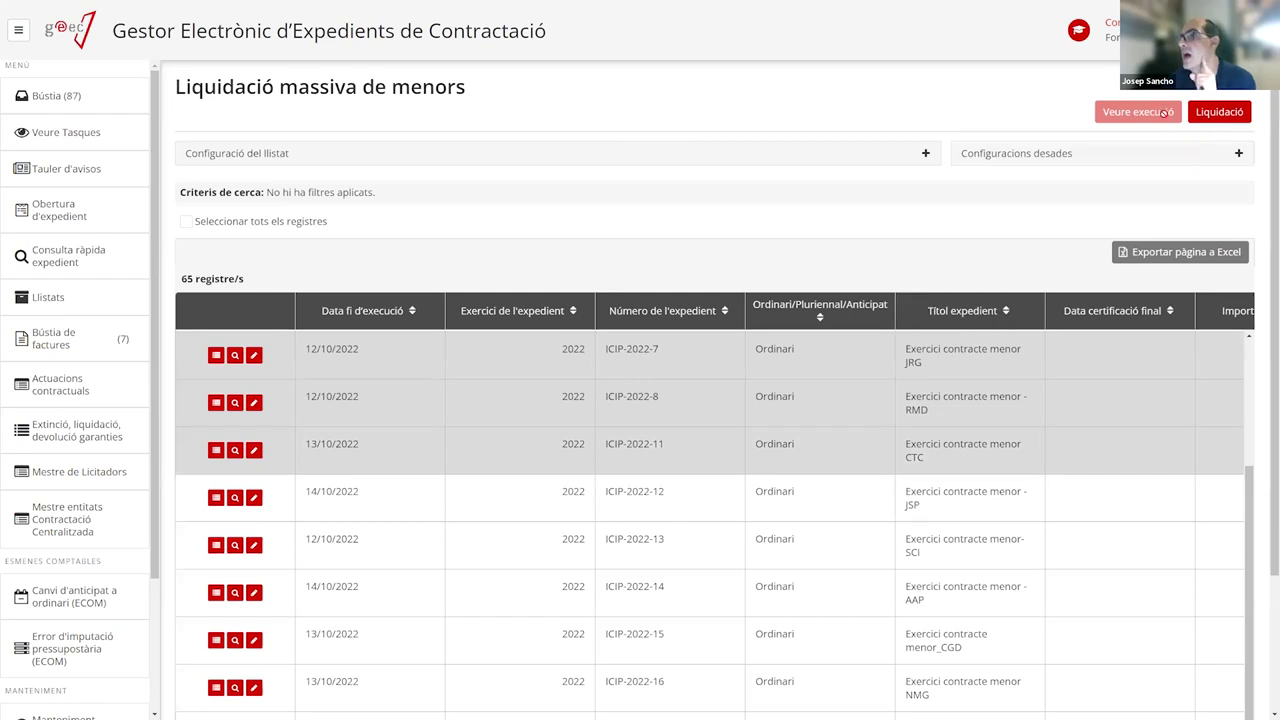
{"action": "scroll", "coordinate": [480, 486], "scroll_direction": "up", "scroll_amount": 3}
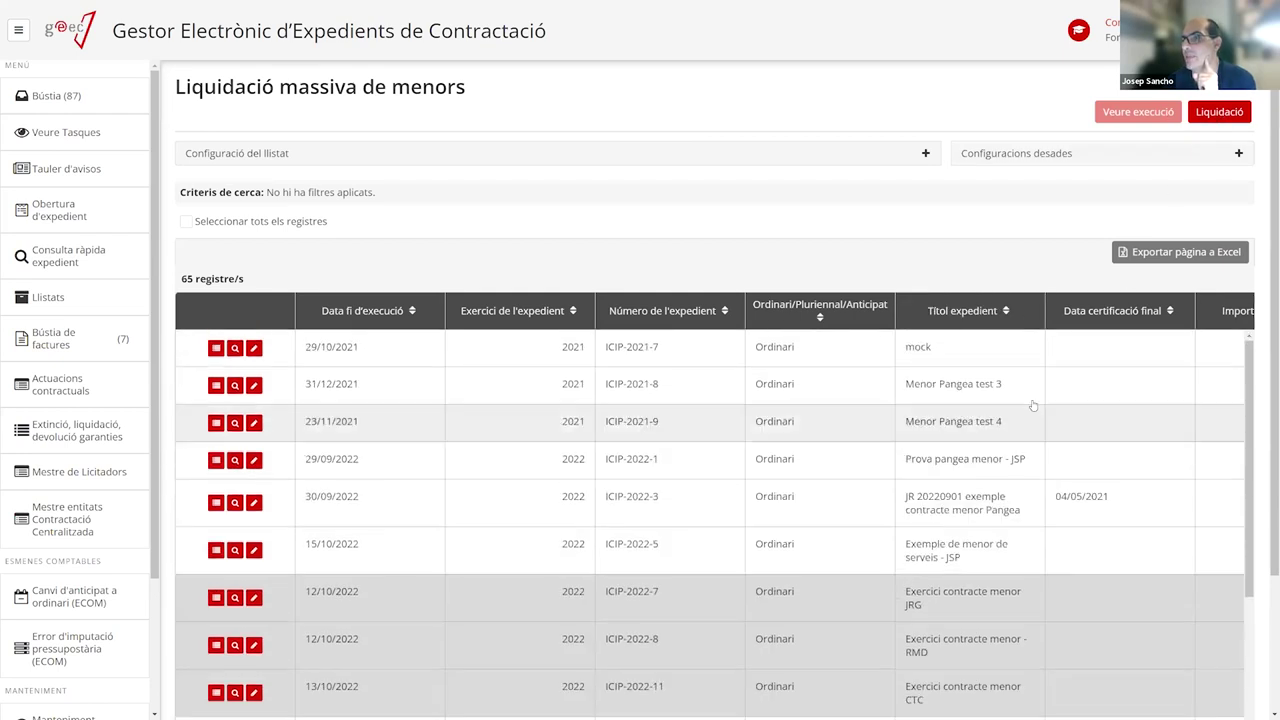
{"action": "left_click", "coordinate": [480, 486]}
{"action": "left_click", "coordinate": [408, 436]}
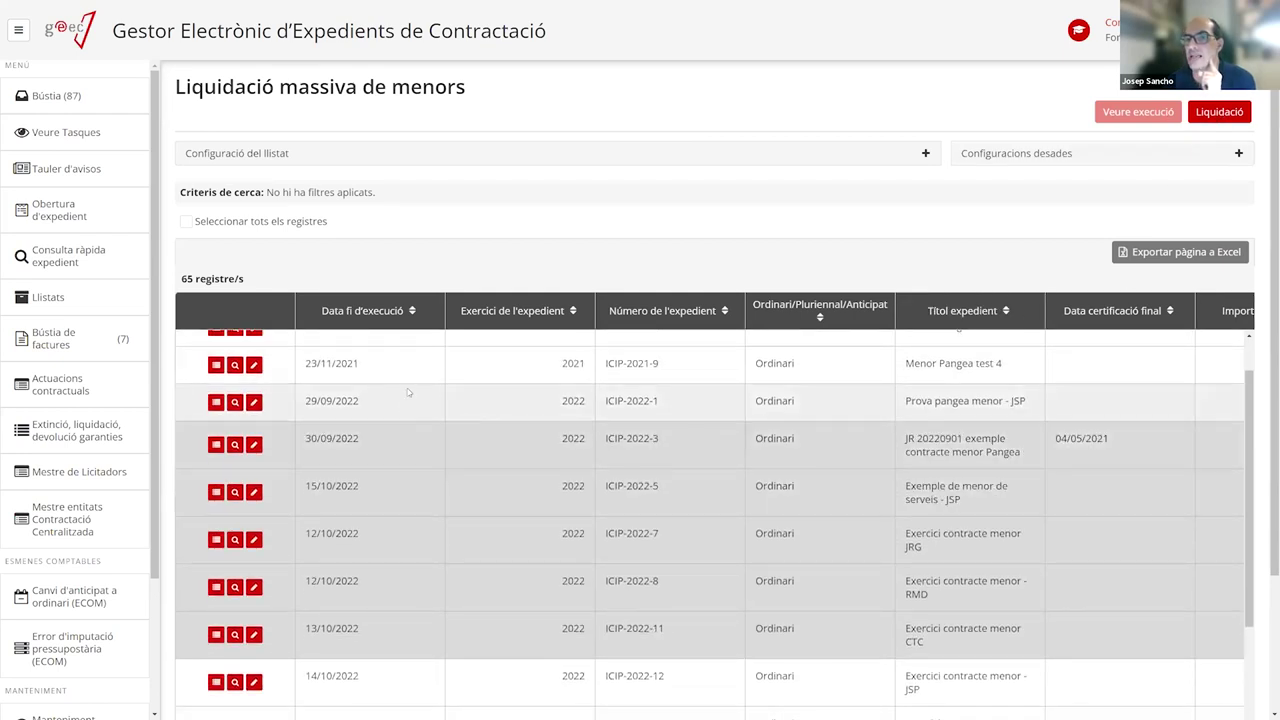
{"action": "left_click", "coordinate": [408, 400]}
{"action": "scroll", "coordinate": [852, 498], "scroll_direction": "up", "scroll_amount": 1}
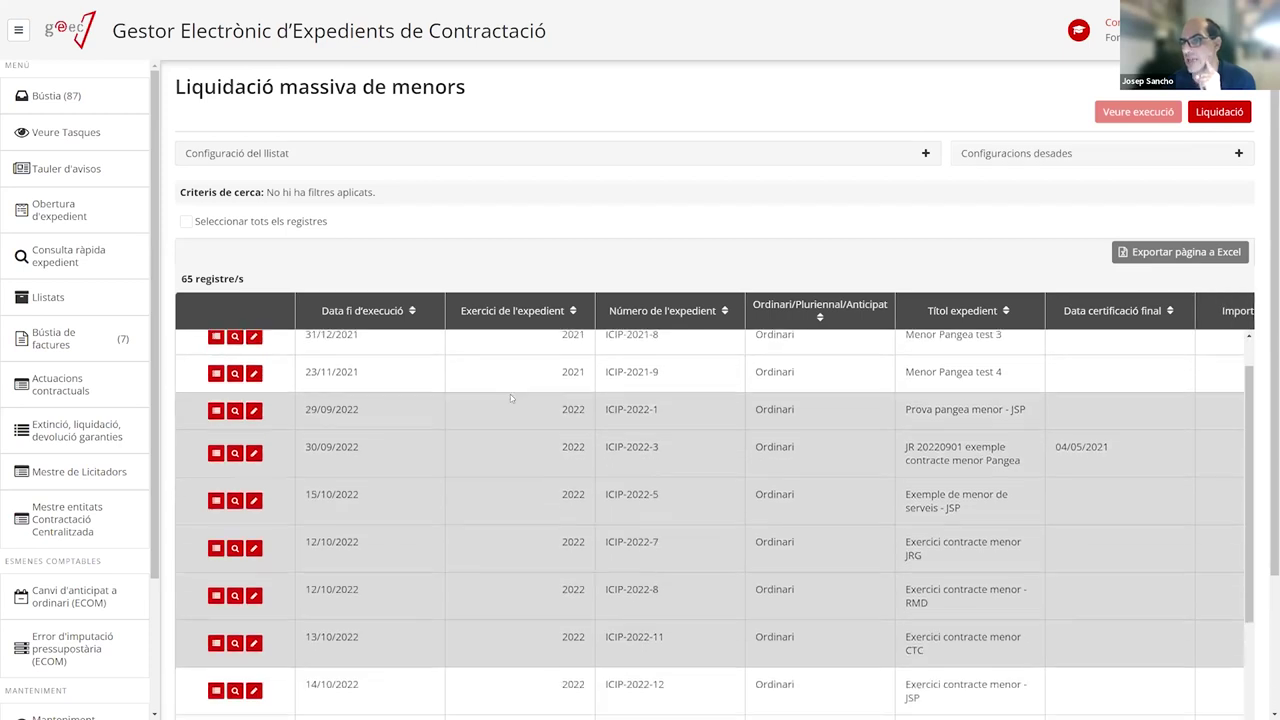
{"action": "left_click", "coordinate": [510, 390]}
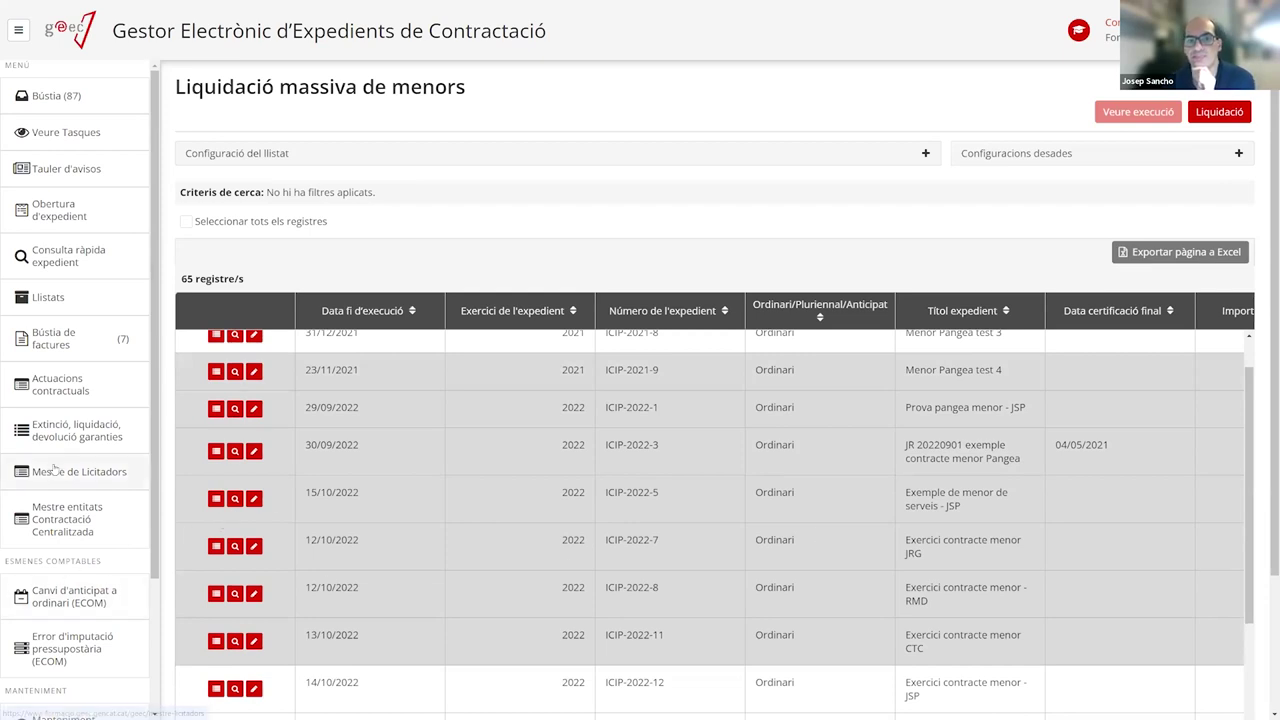
Return to the Extinció, liquidació, devolució garanties overview
{"action": "scroll", "coordinate": [80, 480], "scroll_direction": "down", "scroll_amount": 3}
{"action": "scroll", "coordinate": [80, 487], "scroll_direction": "up", "scroll_amount": 3}
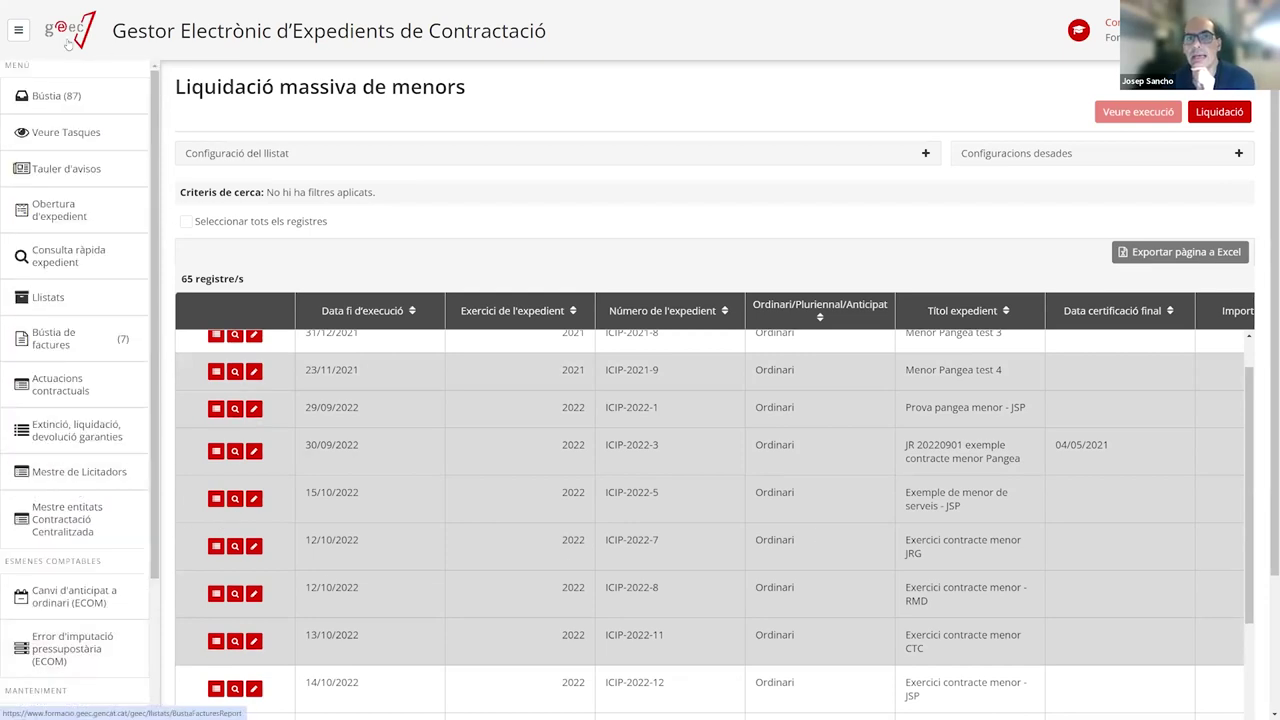
{"action": "left_click", "coordinate": [76, 430]}
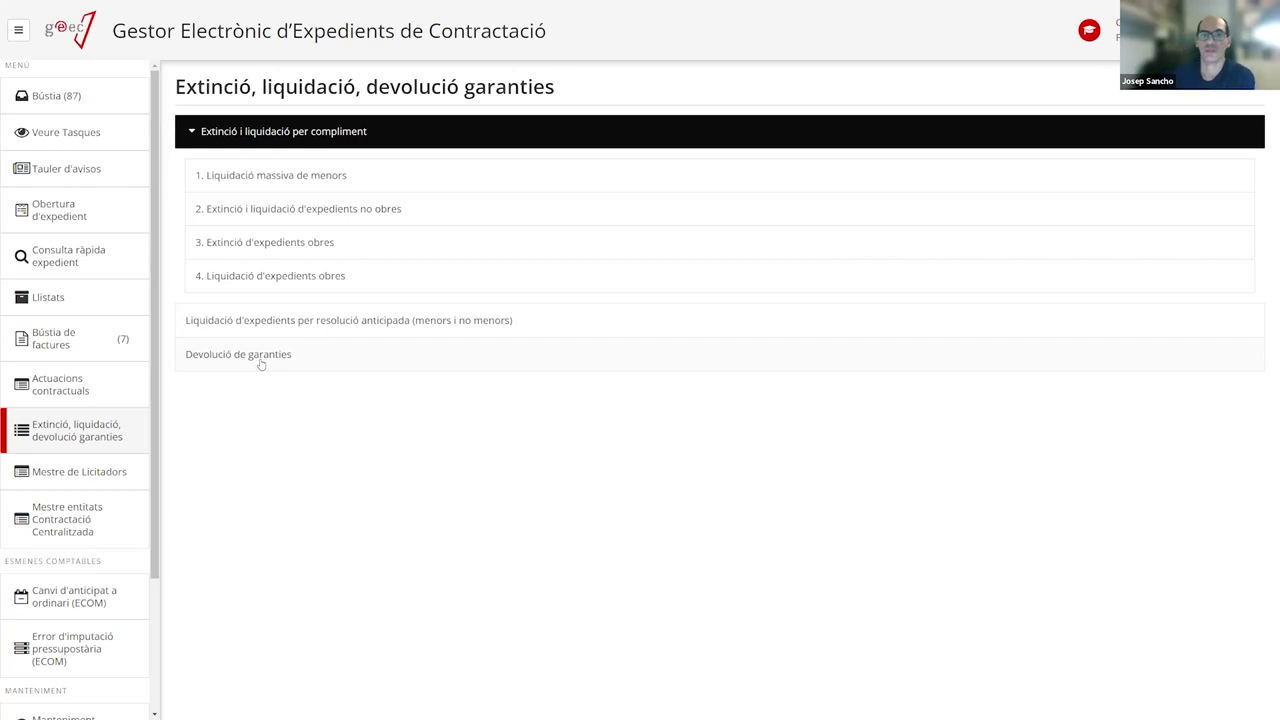
Start a new bidder record in Mestre de Licitadors with document type NIF and person type Persona Física
{"action": "left_click", "coordinate": [77, 478]}
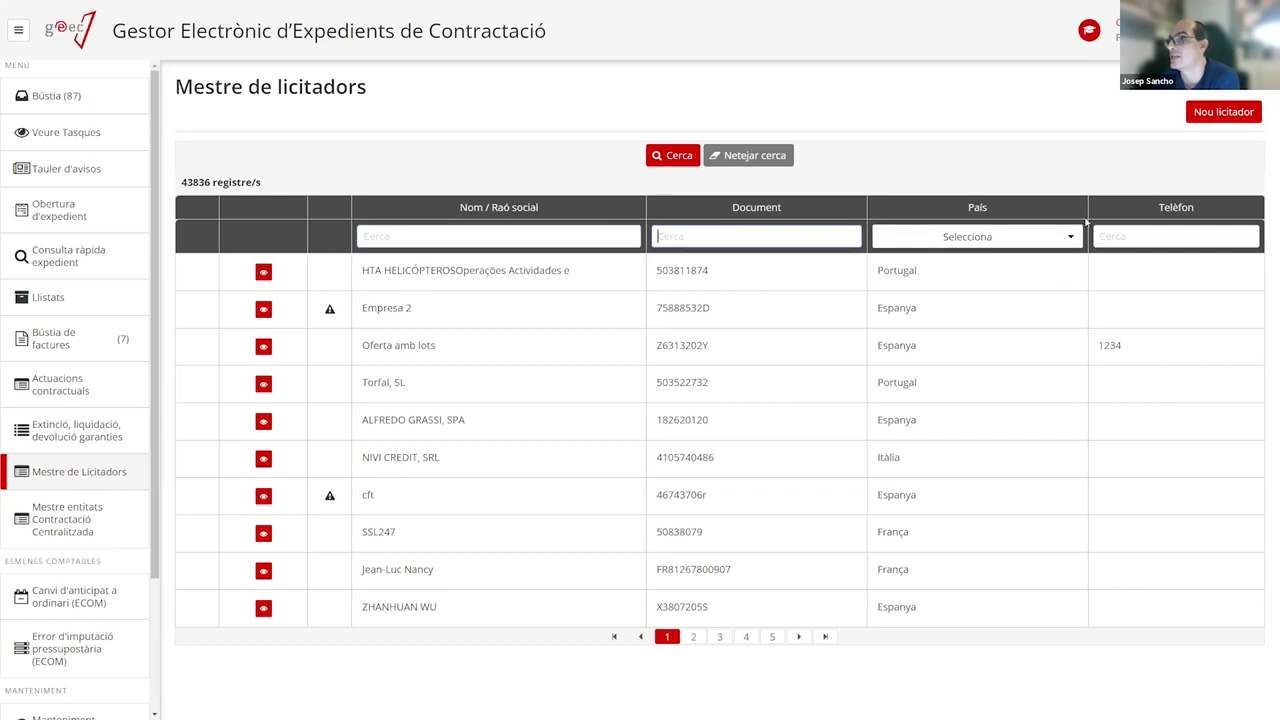
{"action": "left_click", "coordinate": [1224, 117]}
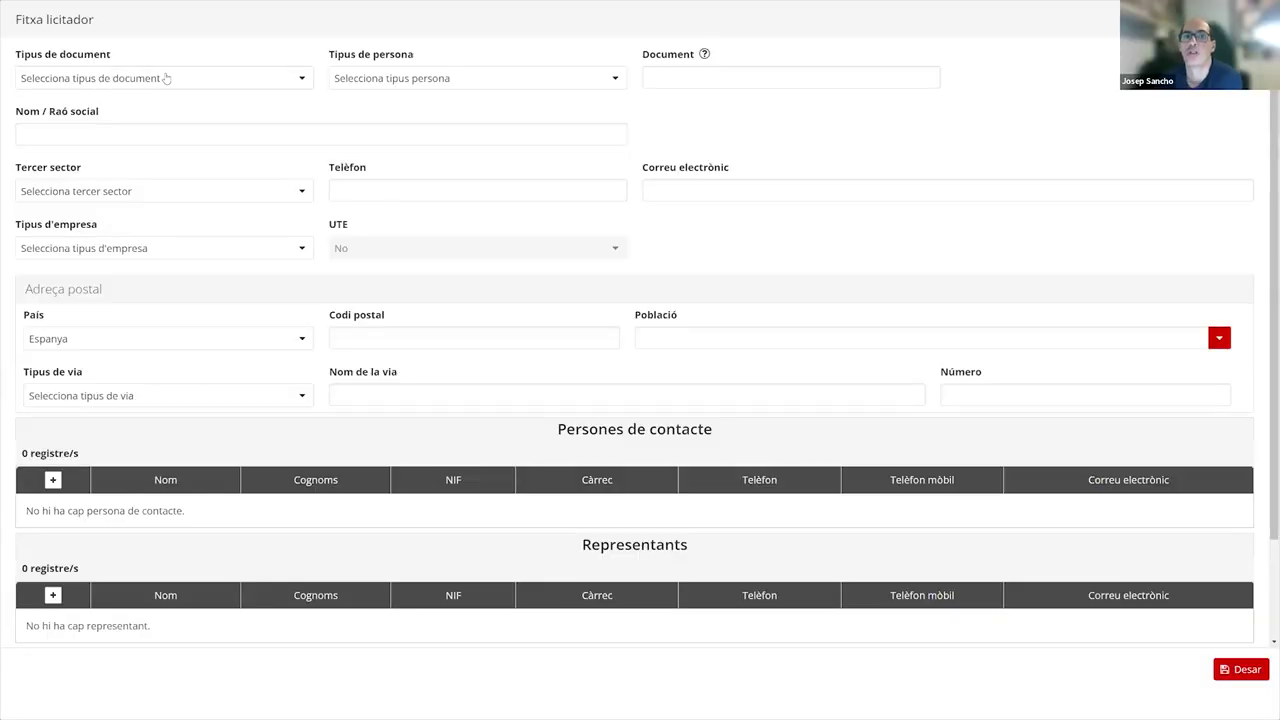
{"action": "left_click", "coordinate": [166, 78]}
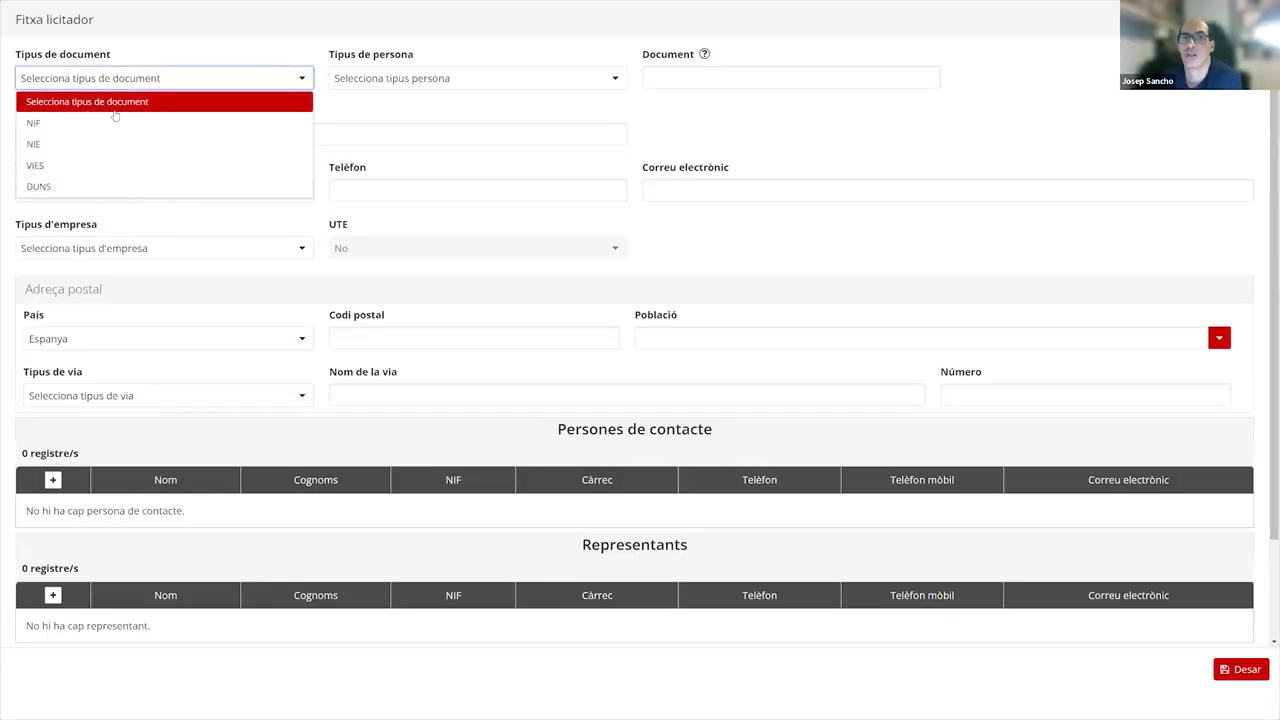
{"action": "left_click", "coordinate": [92, 124]}
{"action": "left_click", "coordinate": [420, 80]}
{"action": "left_click", "coordinate": [398, 123]}
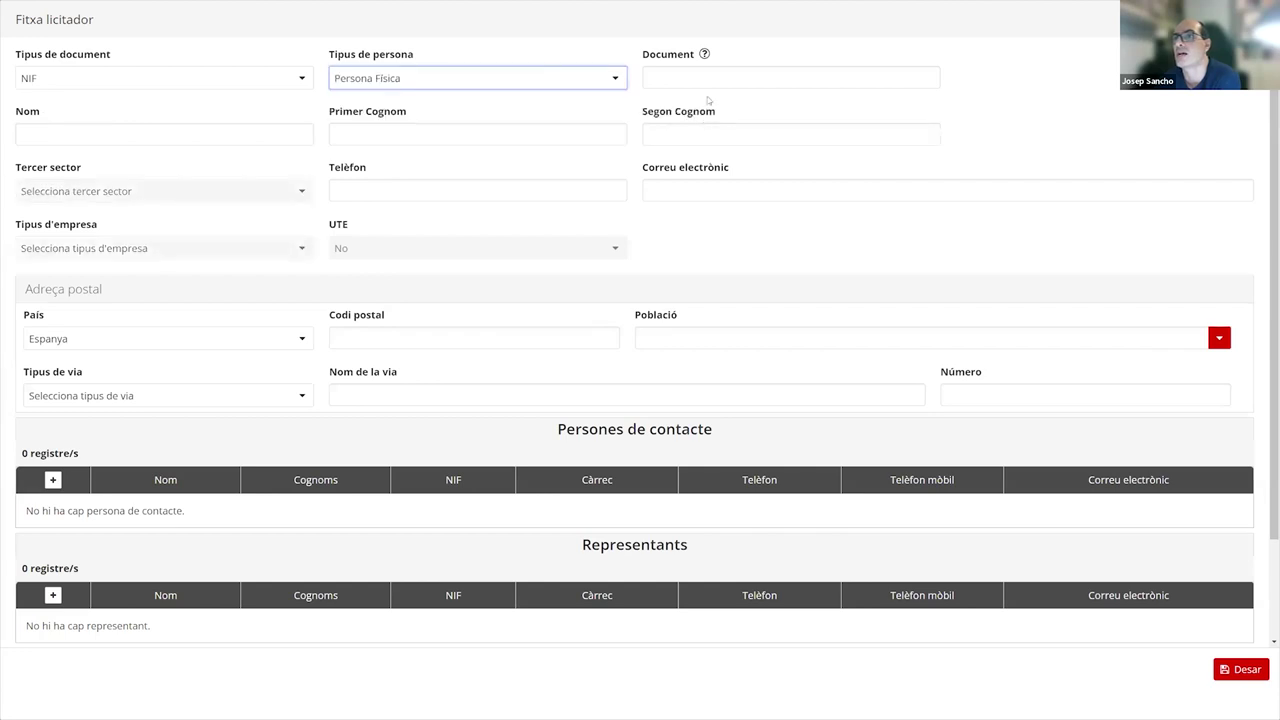
{"action": "key", "text": "Tab"}
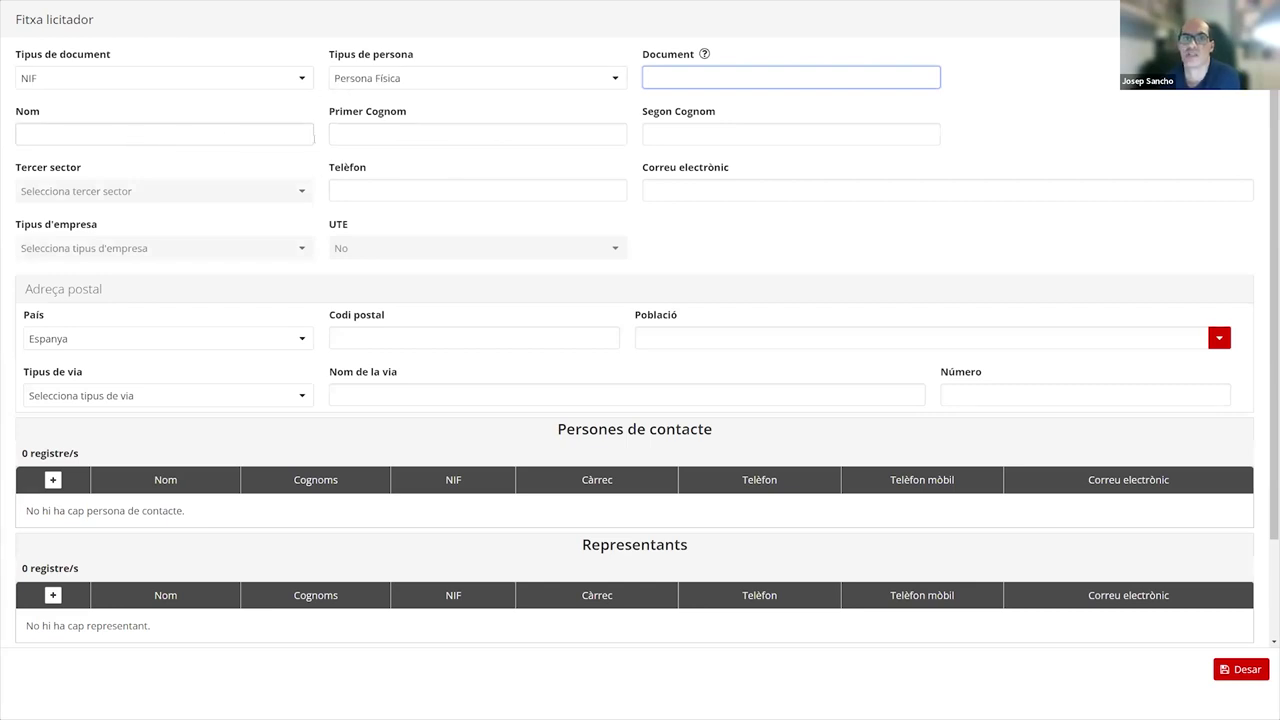
Change the bidder's person type to Persona Jurídica and activate the Nom / Raó social field
{"action": "left_click", "coordinate": [472, 88]}
{"action": "left_click", "coordinate": [400, 144]}
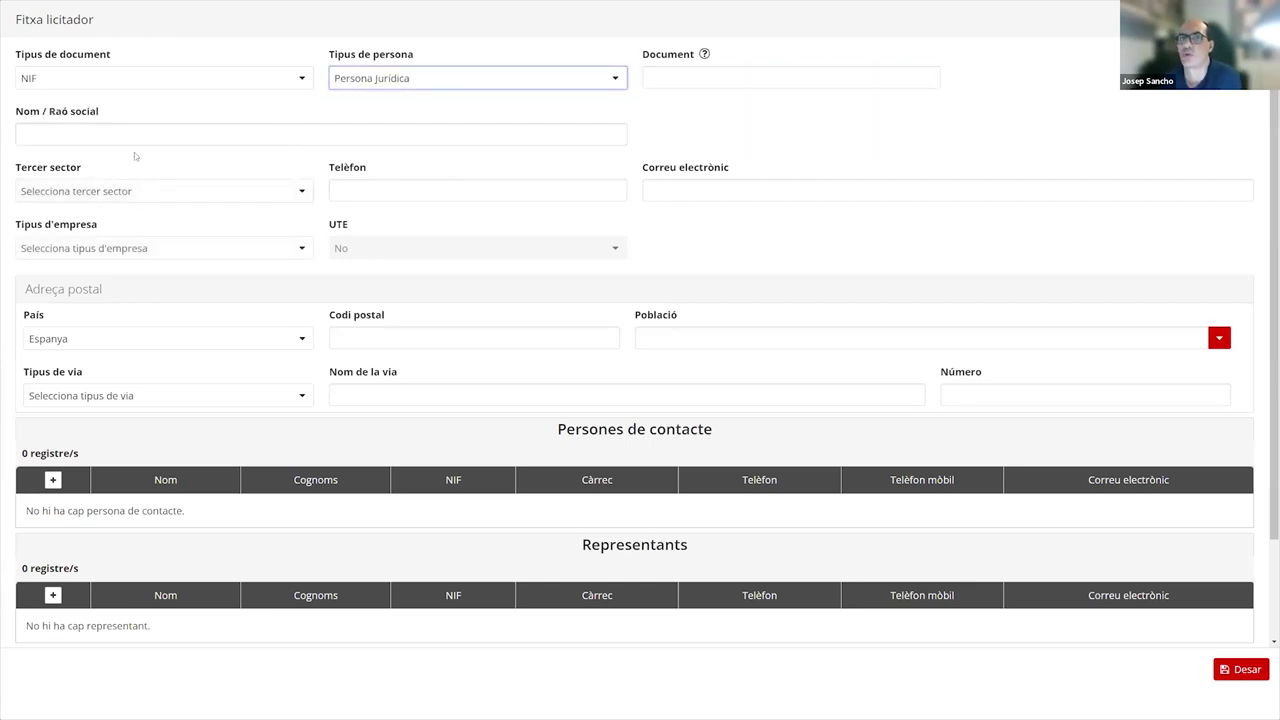
{"action": "left_click", "coordinate": [349, 141]}
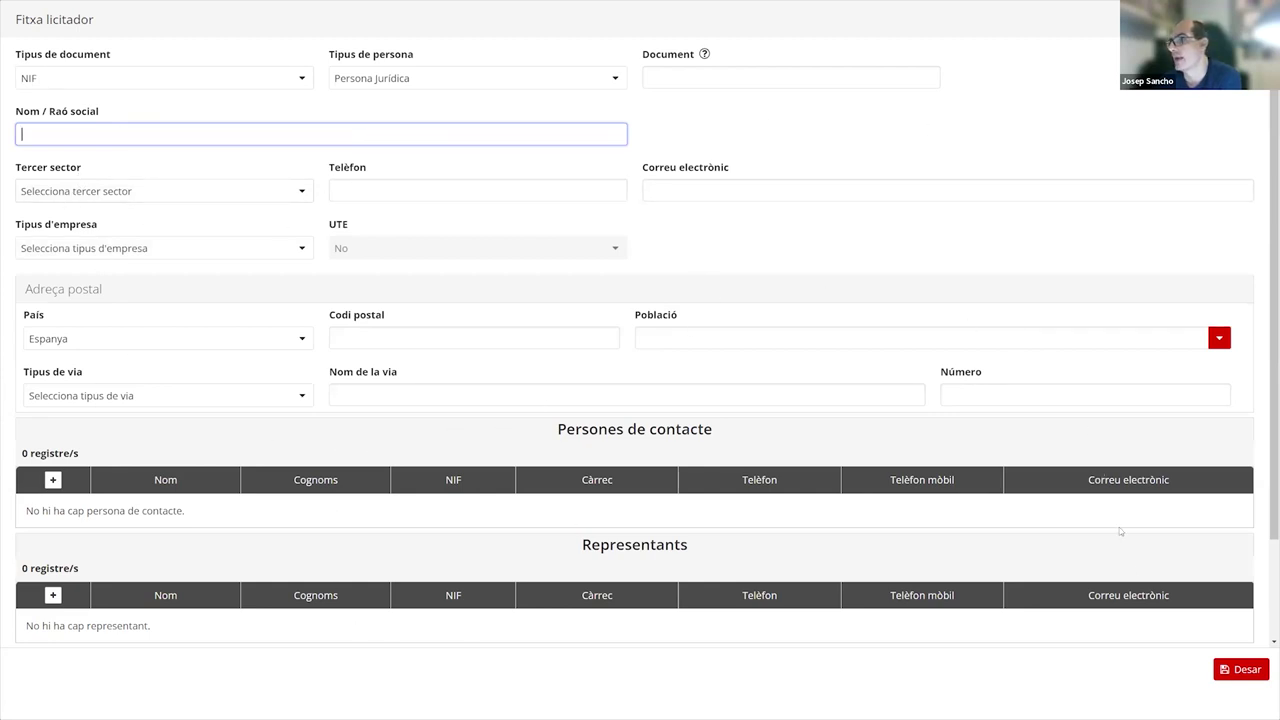
Try to save the bidder form with its required fields empty, and leave the form for the Mestre de licitadors list
{"action": "left_click", "coordinate": [1238, 669]}
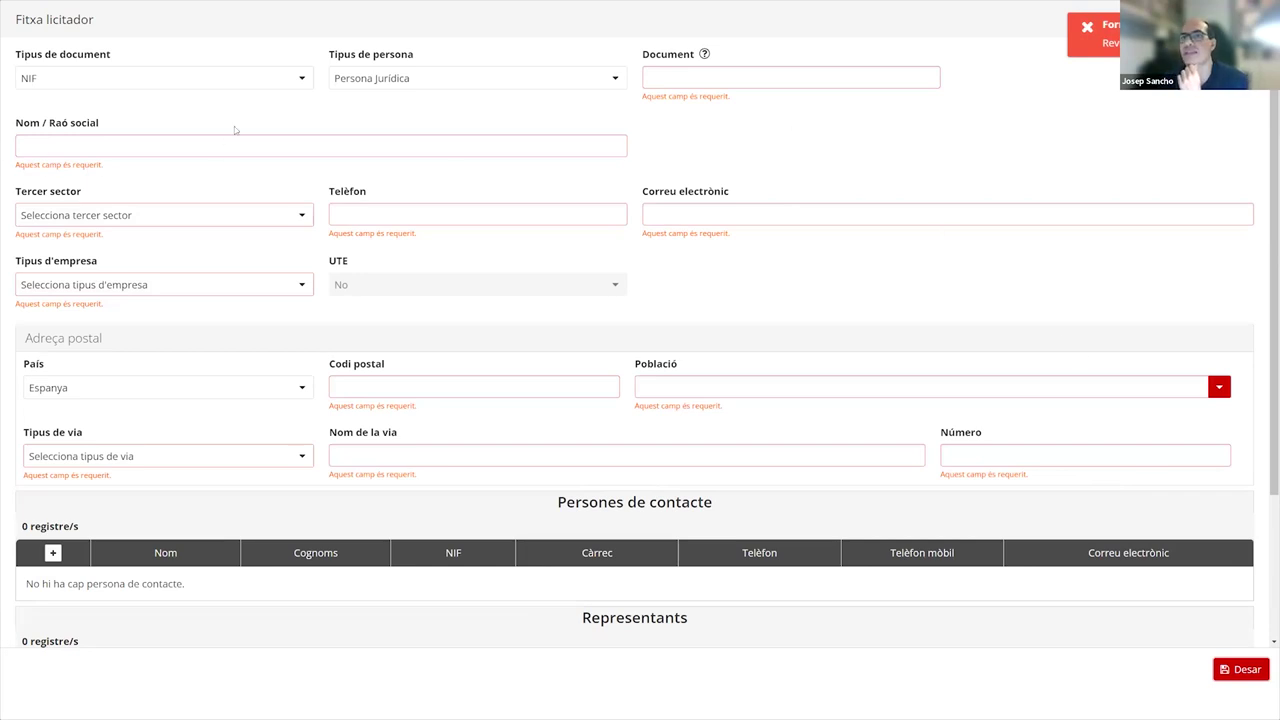
{"action": "left_click_drag", "start_coordinate": [100, 164], "coordinate": [15, 164]}
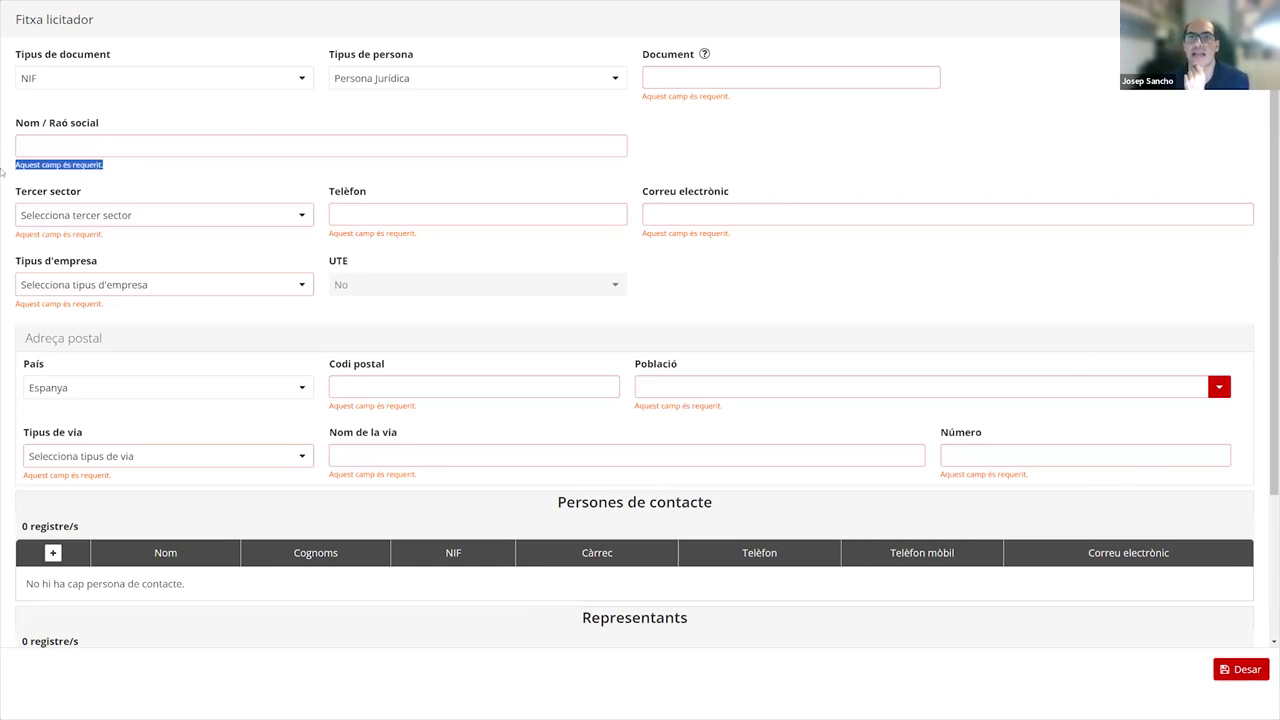
{"action": "left_click", "coordinate": [1240, 669]}
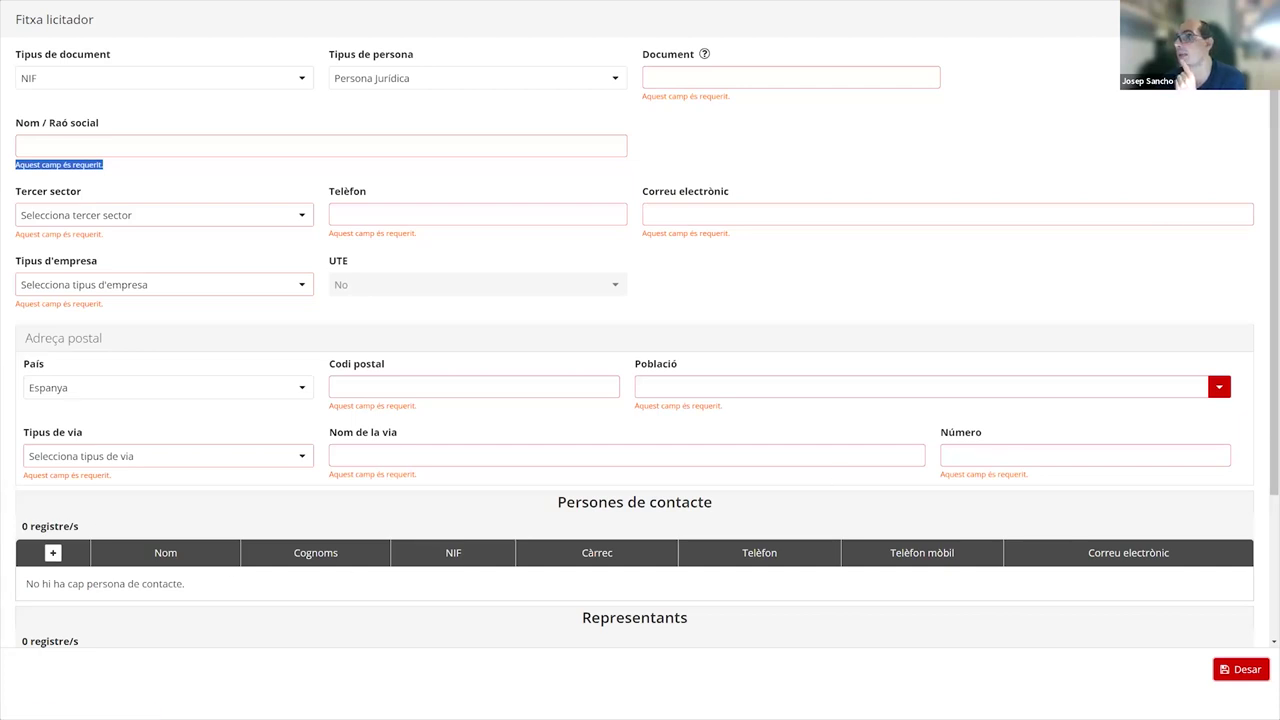
{"action": "left_click", "coordinate": [1240, 669]}
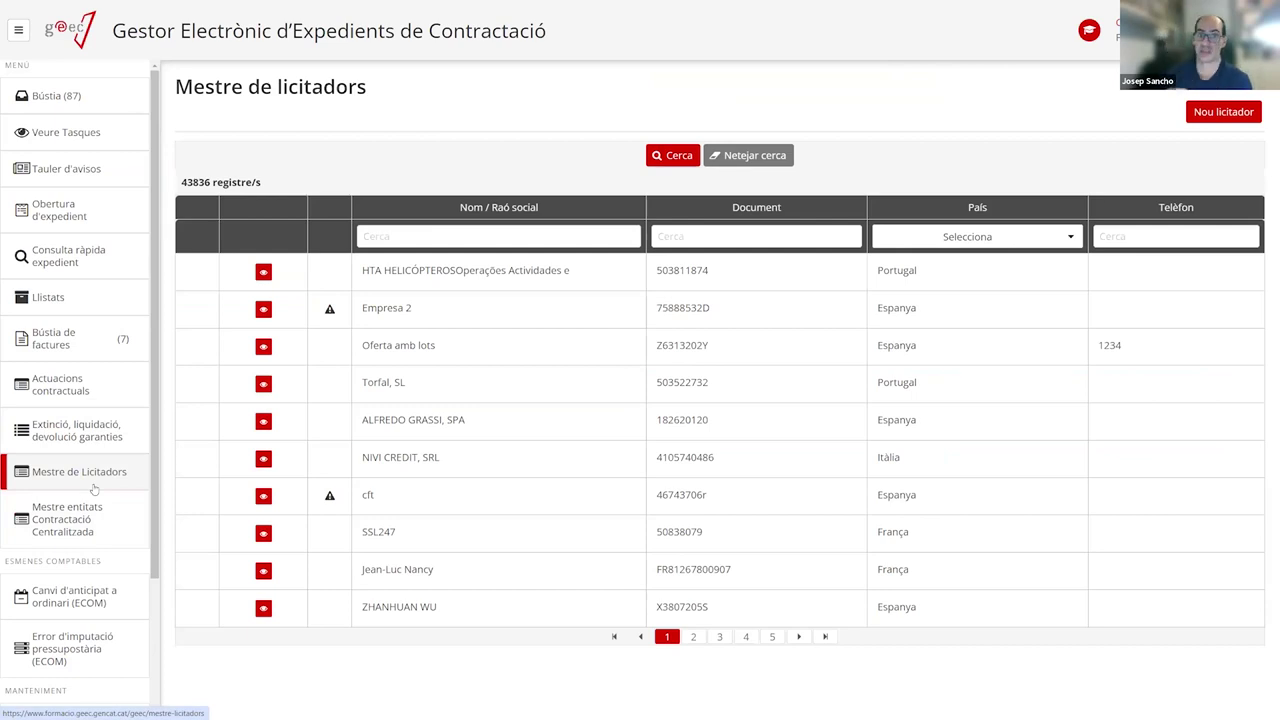
Review the Esmenes comptables and Manteniment sections of the main menu
{"action": "scroll", "coordinate": [78, 495], "scroll_direction": "down", "scroll_amount": 2}
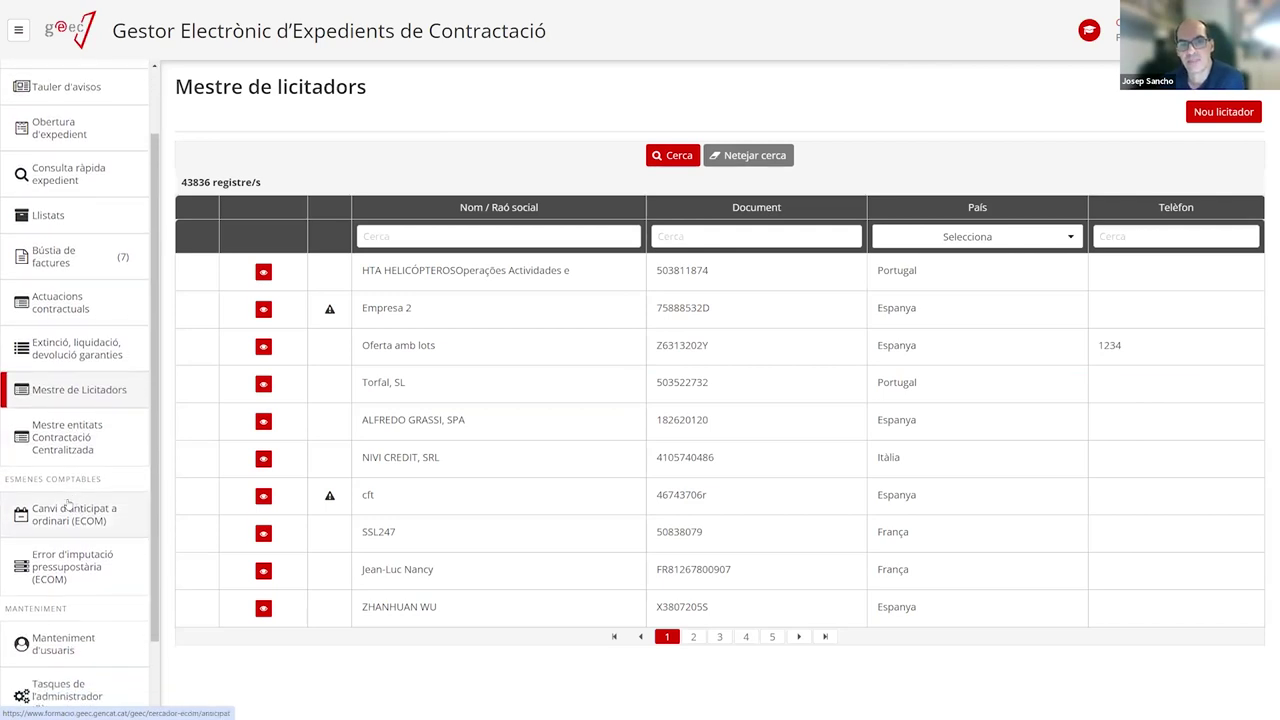
{"action": "scroll", "coordinate": [68, 520], "scroll_direction": "down", "scroll_amount": 2}
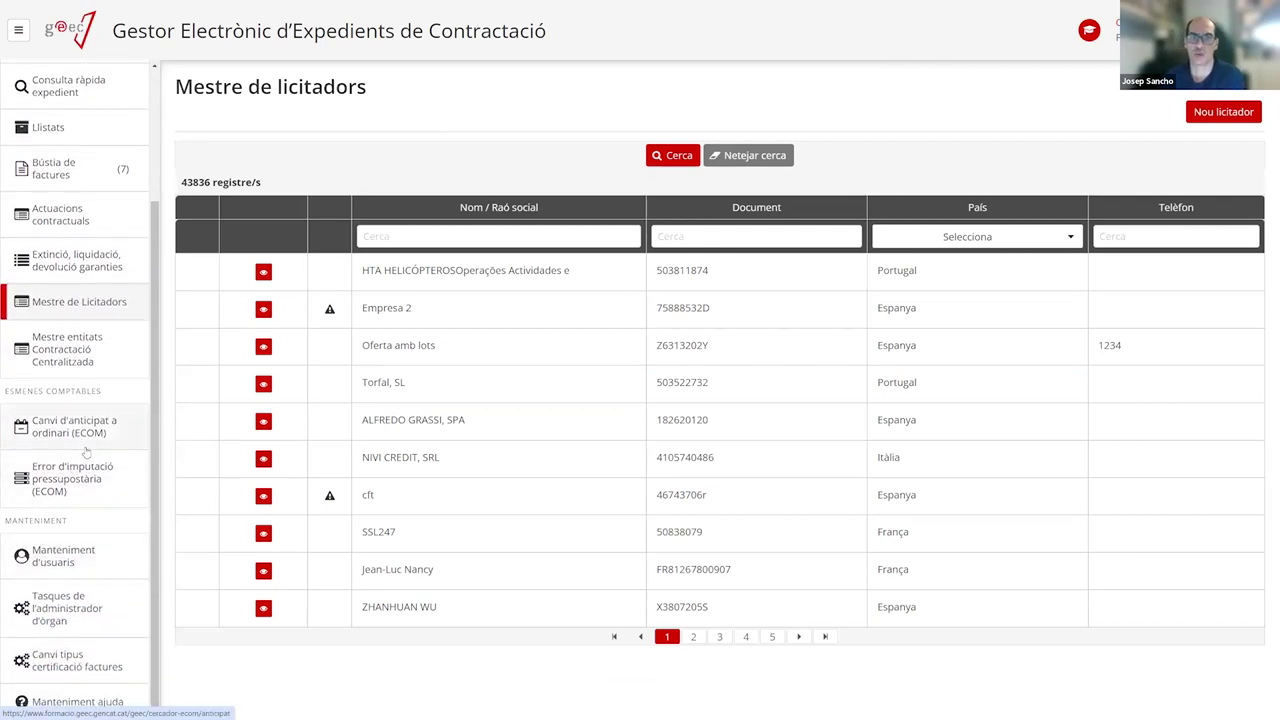
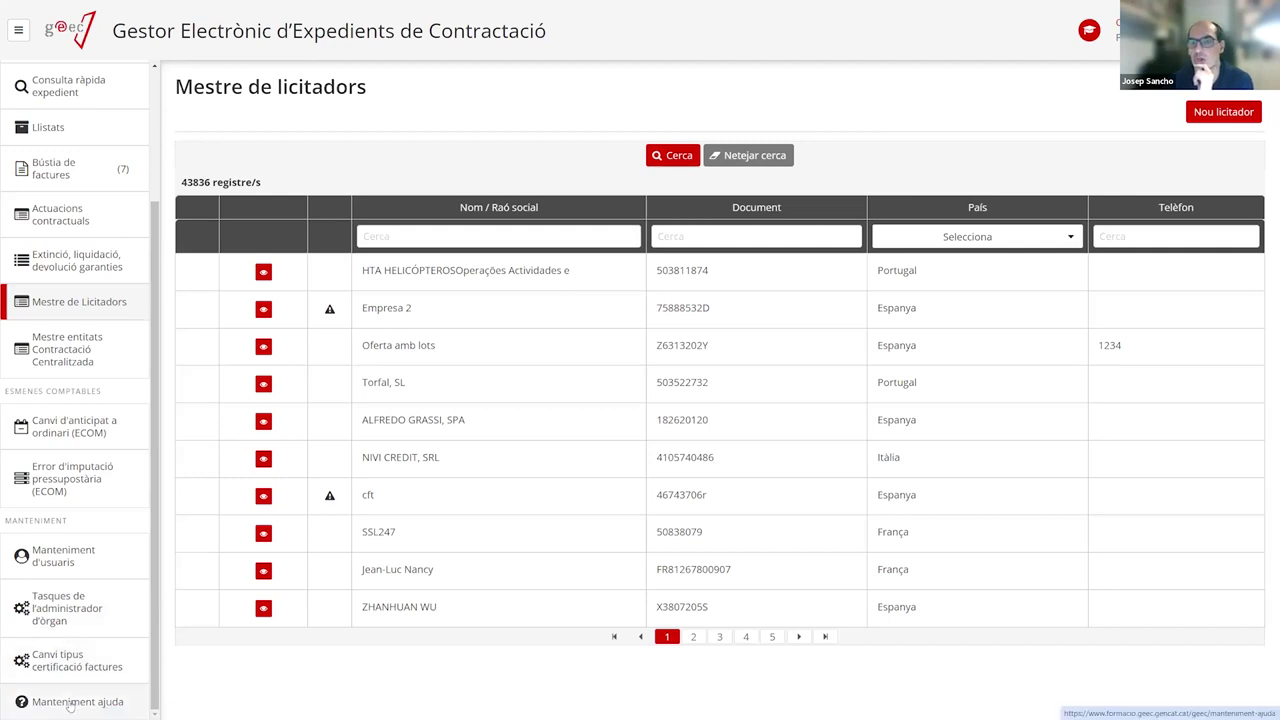
{"action": "scroll", "coordinate": [48, 601], "scroll_direction": "up", "scroll_amount": 1}
{"action": "scroll", "coordinate": [48, 601], "scroll_direction": "up", "scroll_amount": 3}
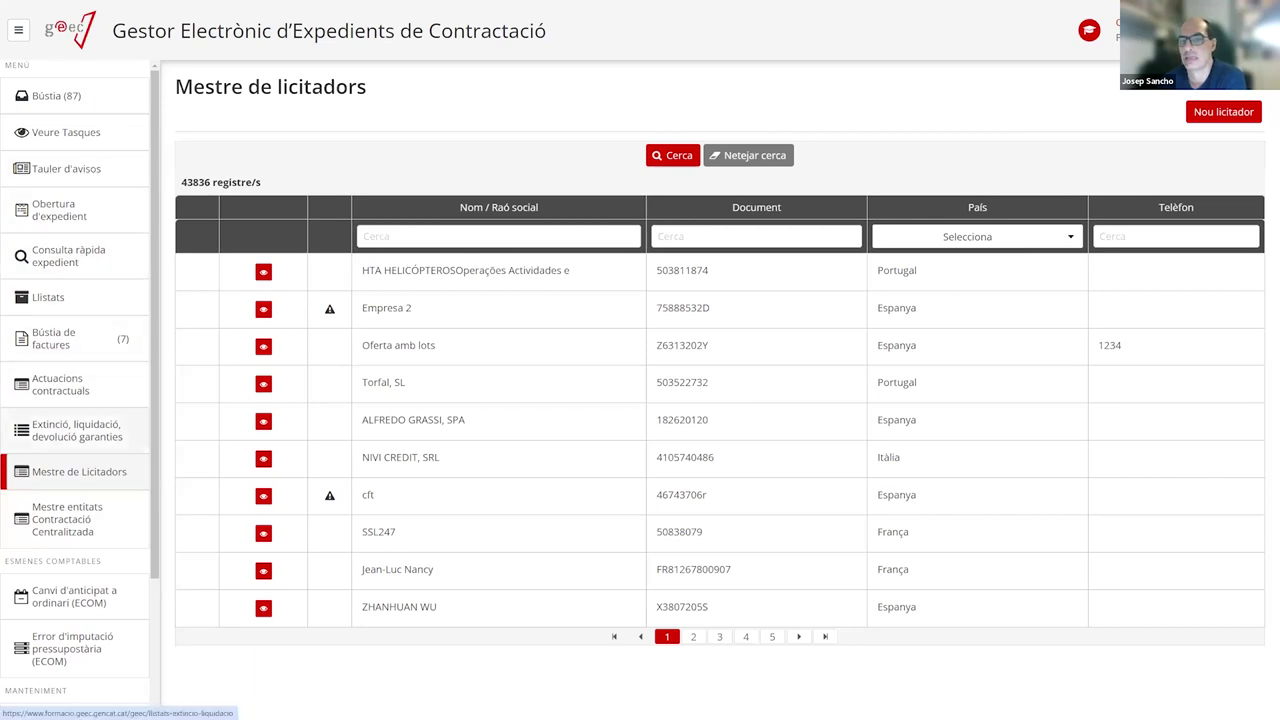
Open the Bústia, check the records-per-page options, and browse the task list through page 5 and back to page 1
{"action": "left_click", "coordinate": [58, 97]}
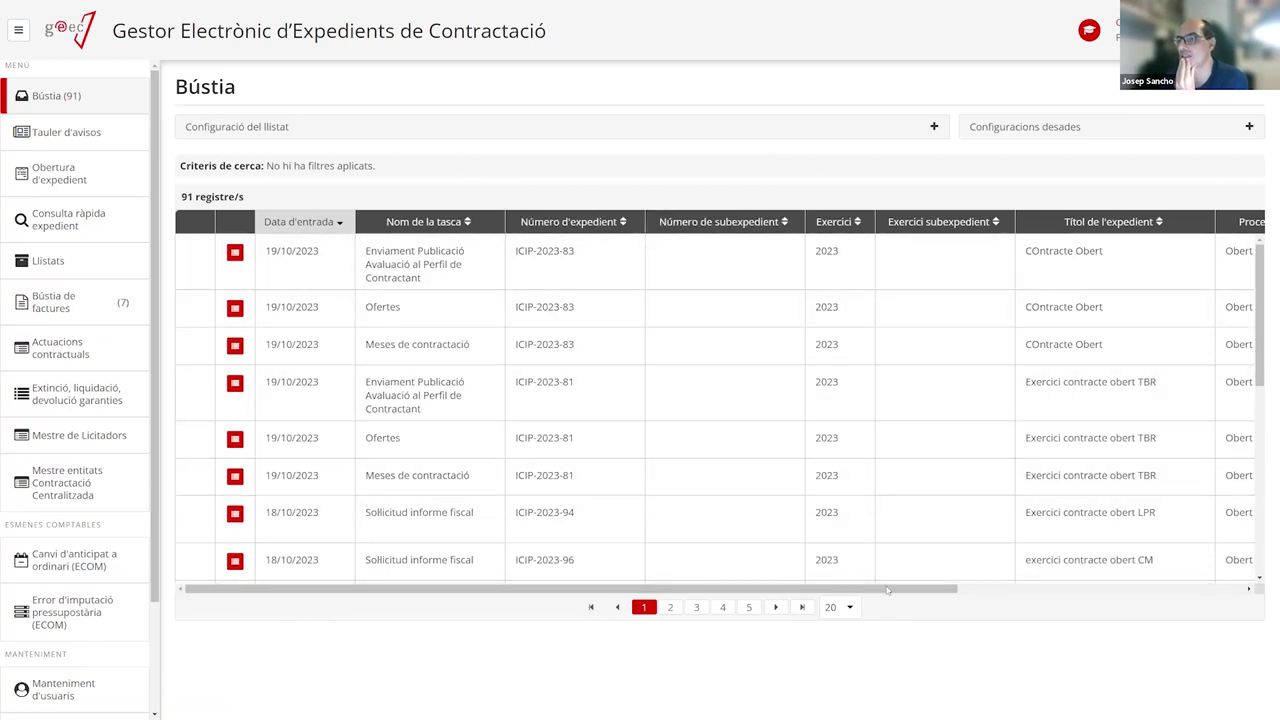
{"action": "left_click", "coordinate": [842, 610]}
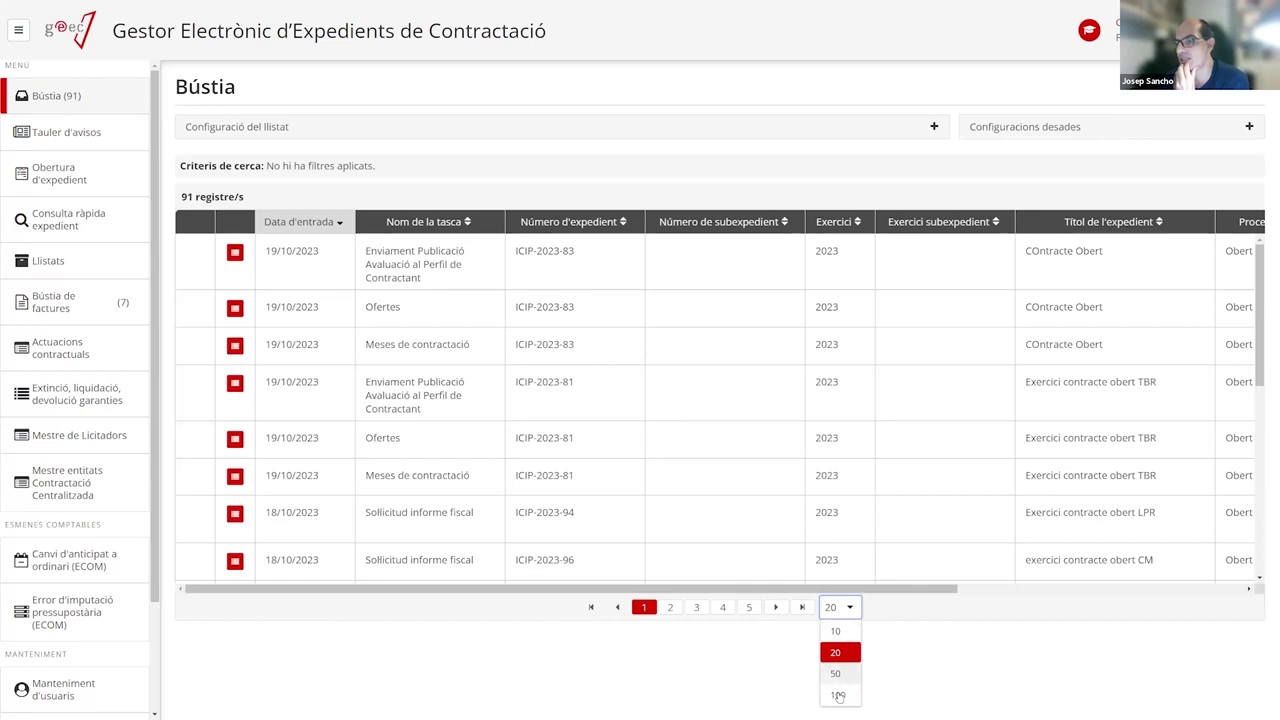
{"action": "left_click", "coordinate": [683, 615]}
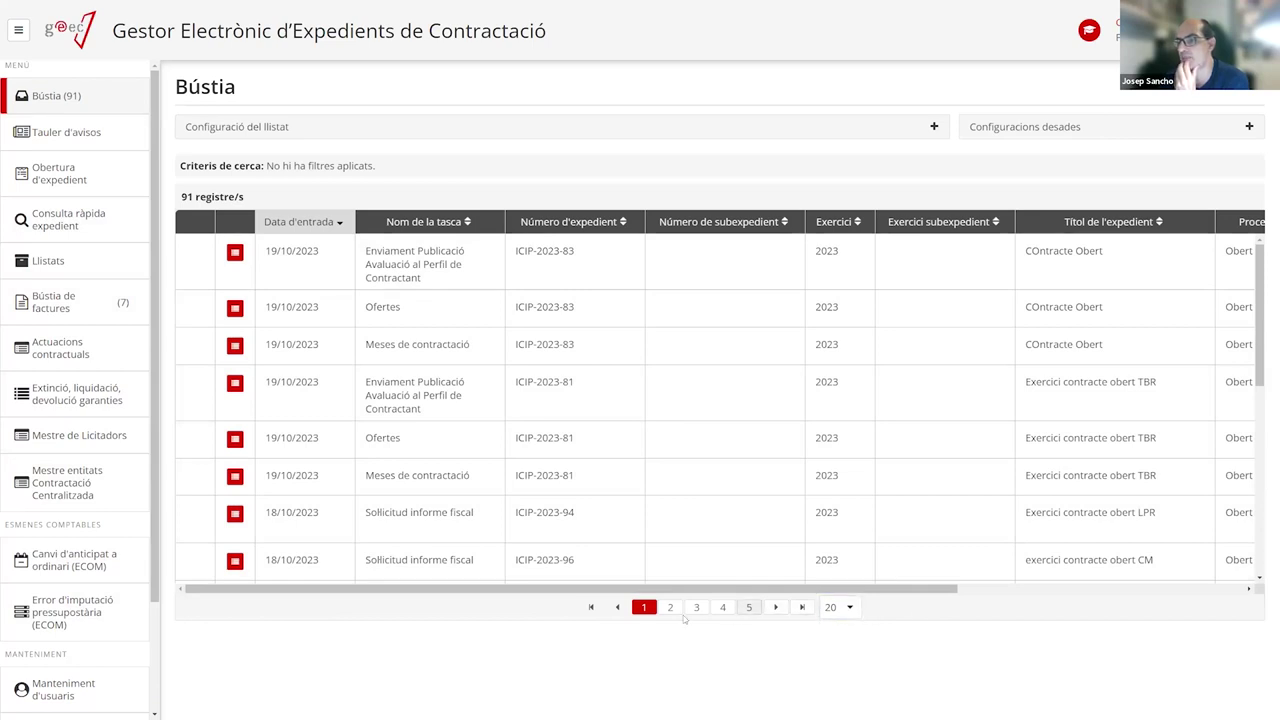
{"action": "left_click", "coordinate": [670, 609]}
{"action": "left_click", "coordinate": [696, 608]}
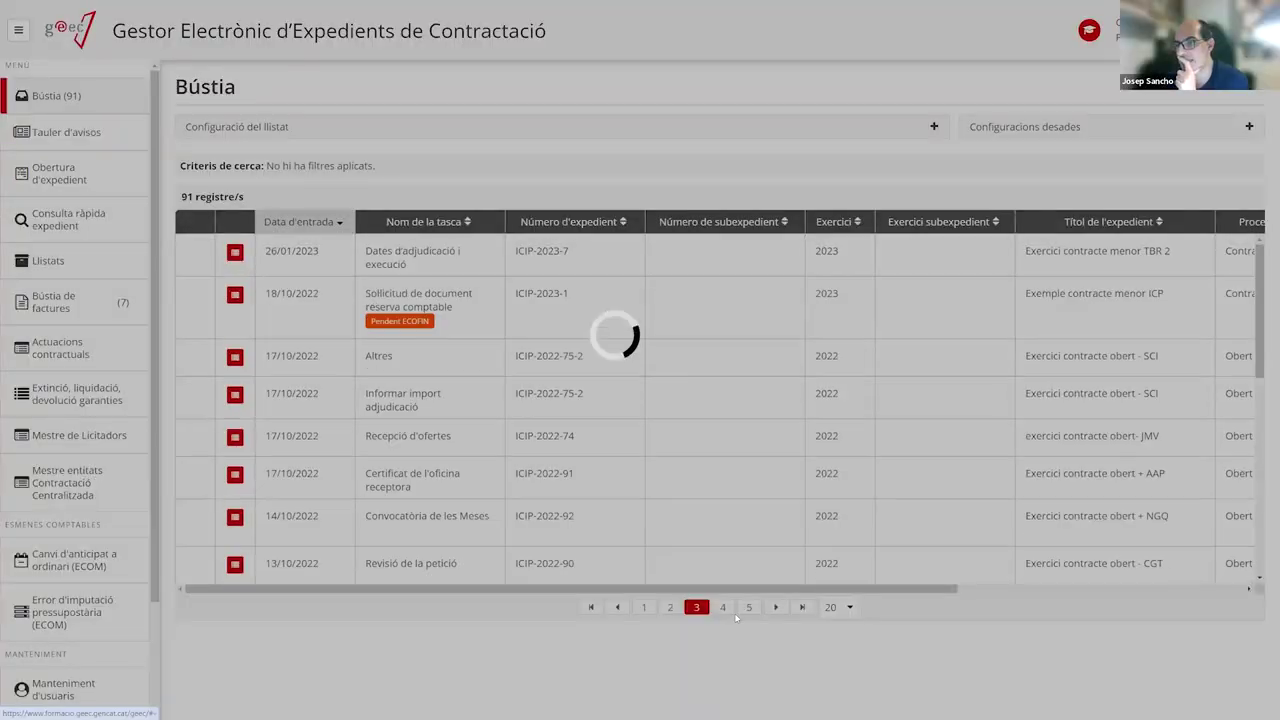
{"action": "left_click", "coordinate": [722, 607]}
{"action": "left_click", "coordinate": [748, 607]}
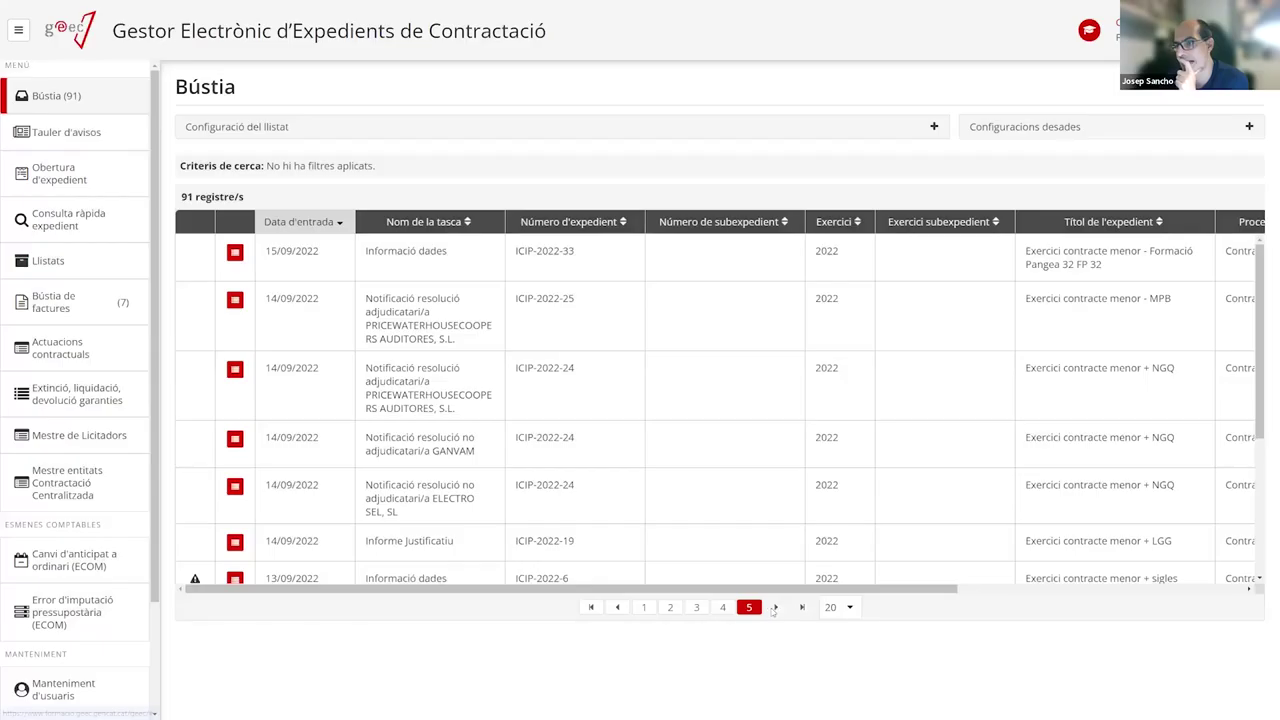
{"action": "scroll", "coordinate": [810, 512], "scroll_direction": "down", "scroll_amount": 5}
{"action": "scroll", "coordinate": [810, 512], "scroll_direction": "up", "scroll_amount": 5}
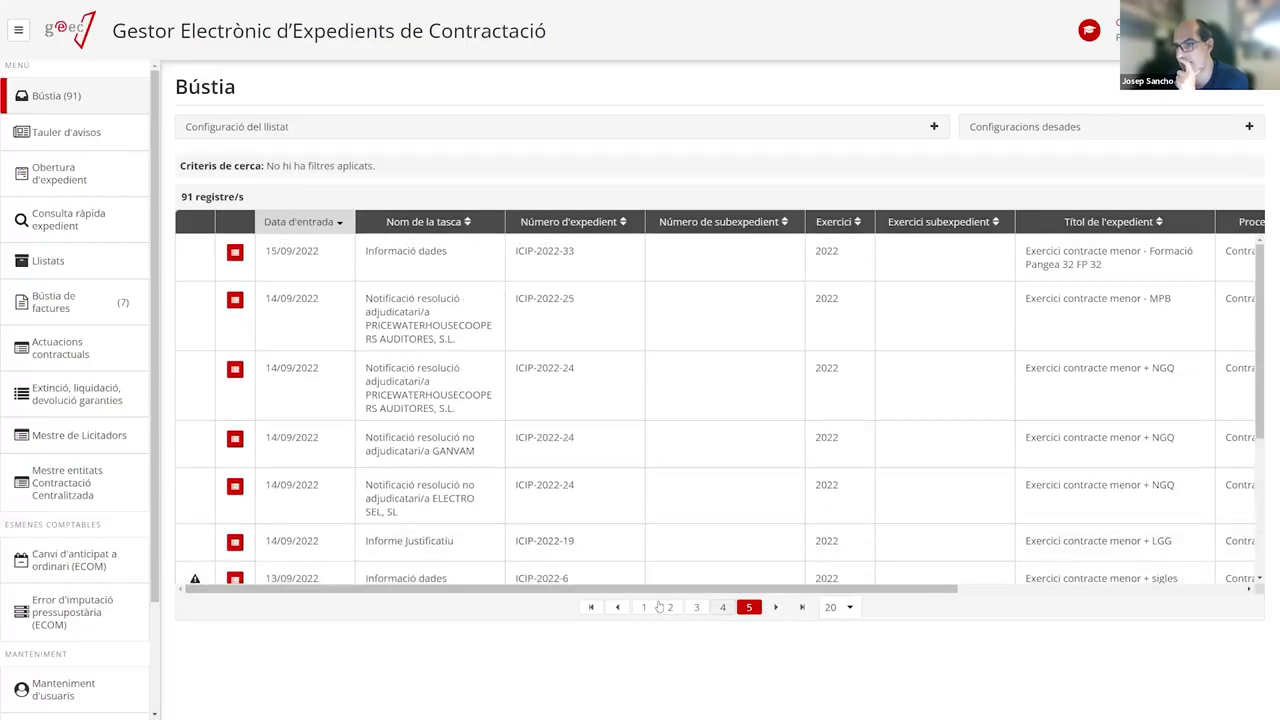
{"action": "left_click", "coordinate": [644, 607]}
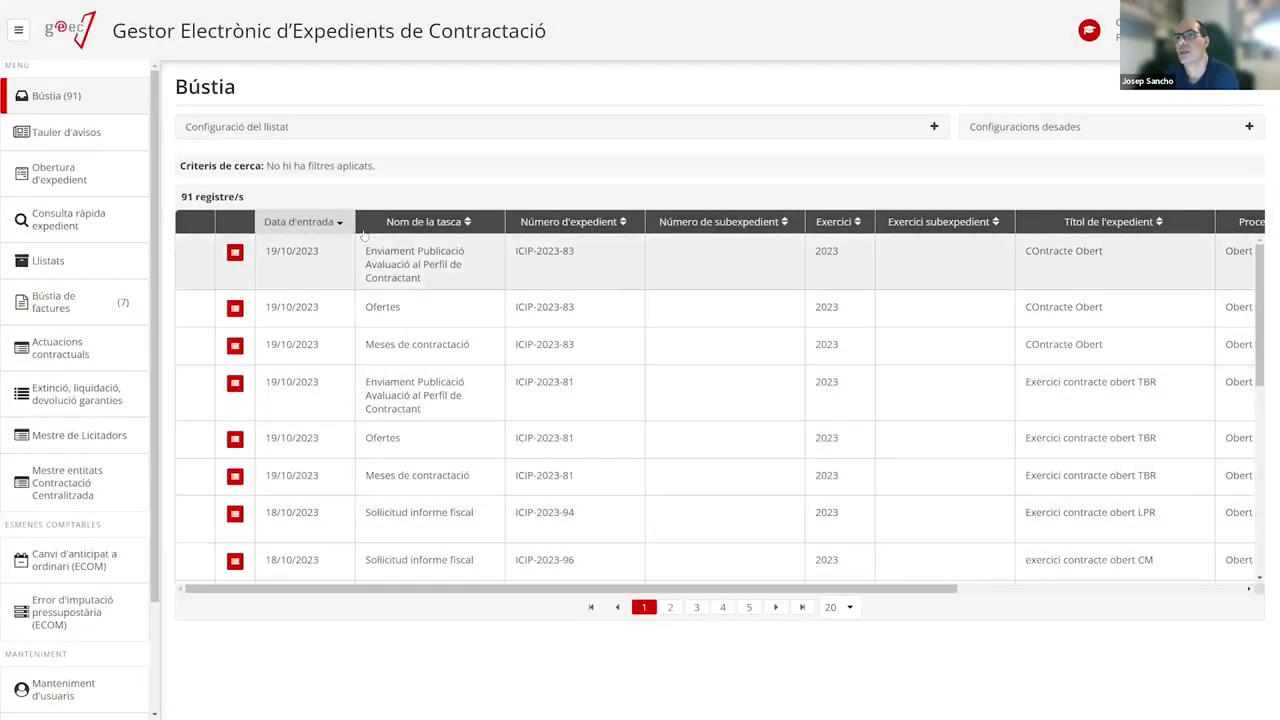
View the Bústia search filters in Configuració del llistat, collapse them, and expand Configuracions desades
{"action": "left_click", "coordinate": [361, 133]}
{"action": "left_click", "coordinate": [444, 126]}
{"action": "left_click", "coordinate": [445, 127]}
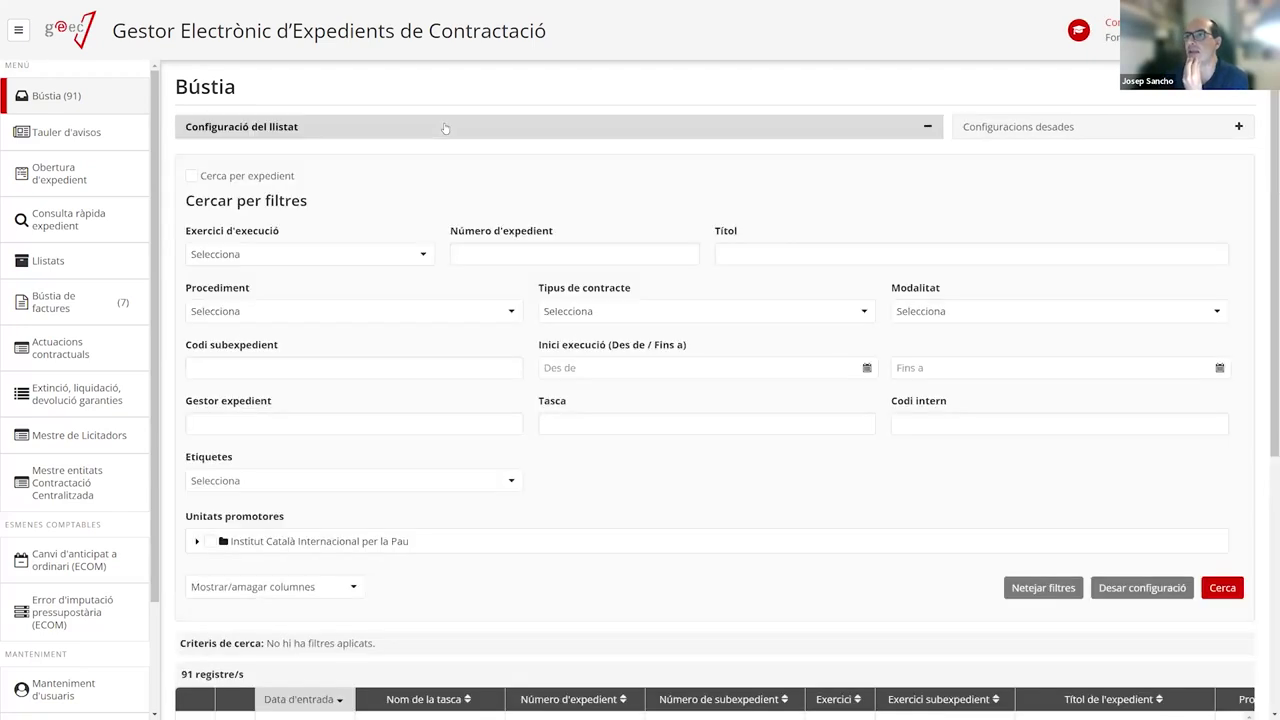
{"action": "left_click", "coordinate": [470, 129]}
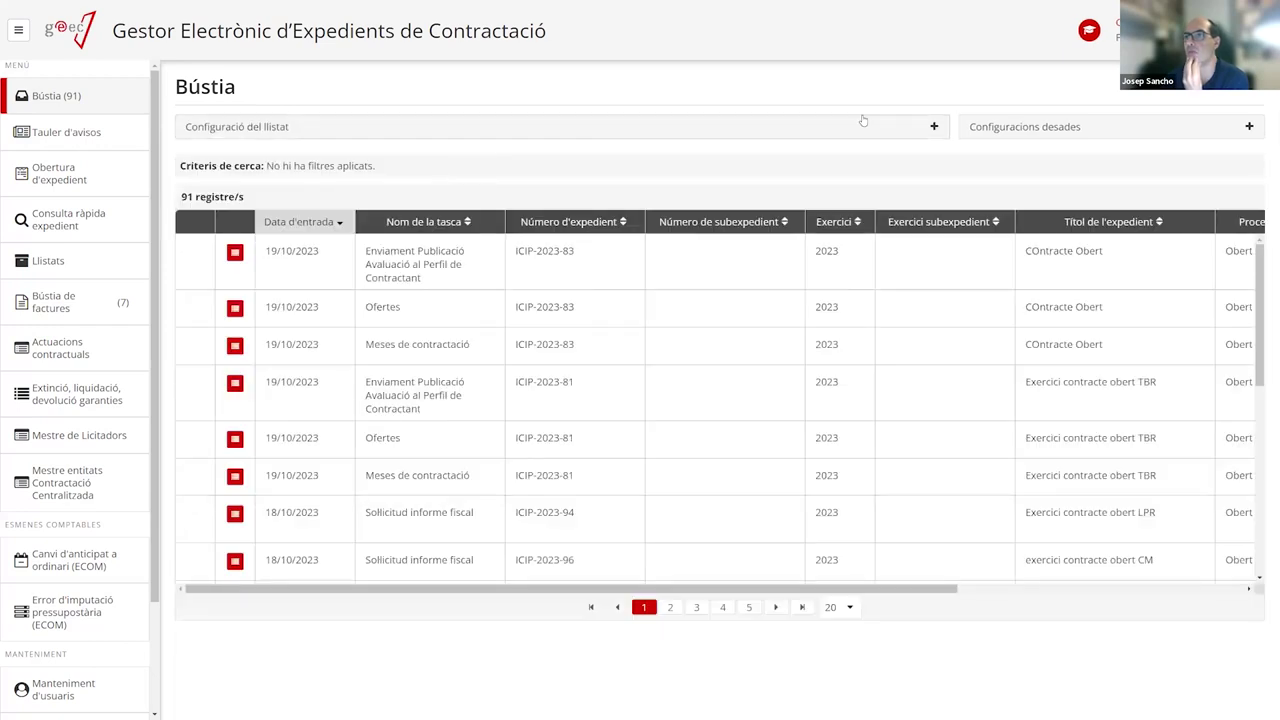
{"action": "left_click", "coordinate": [1238, 130]}
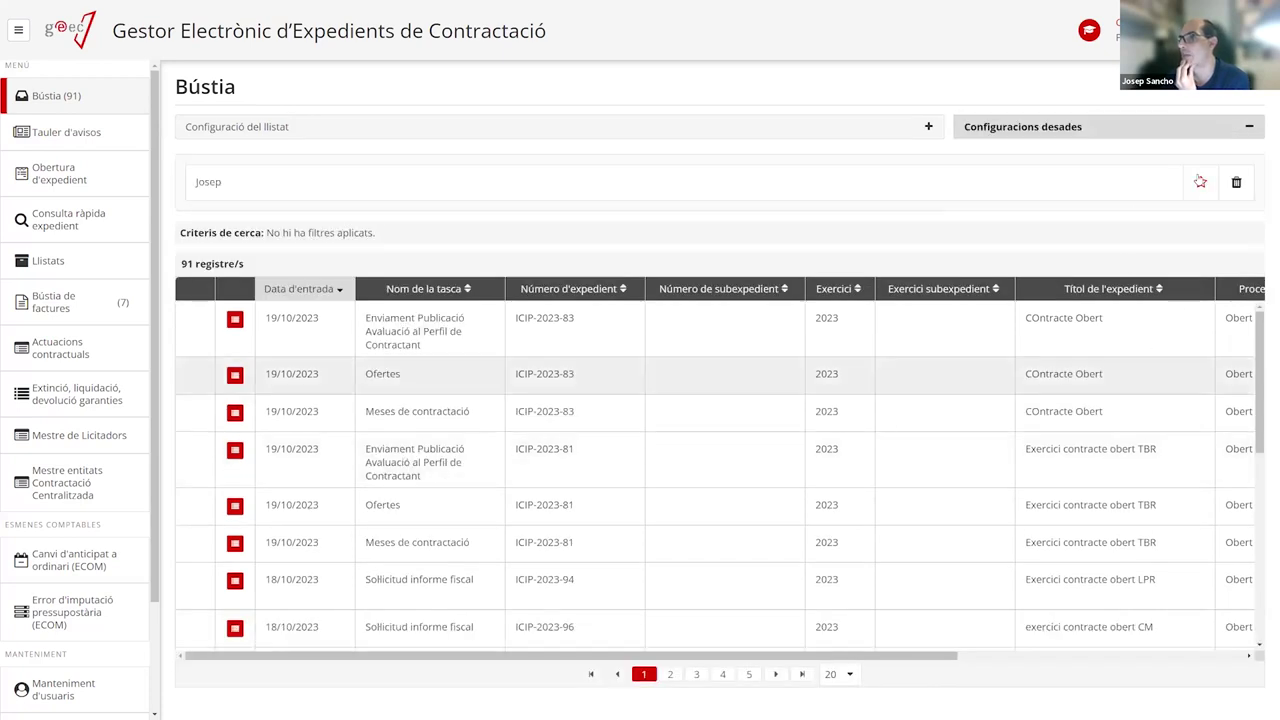
Expand Configuració del llistat and look over the available search filters and the task list beneath them
{"action": "left_click", "coordinate": [917, 130]}
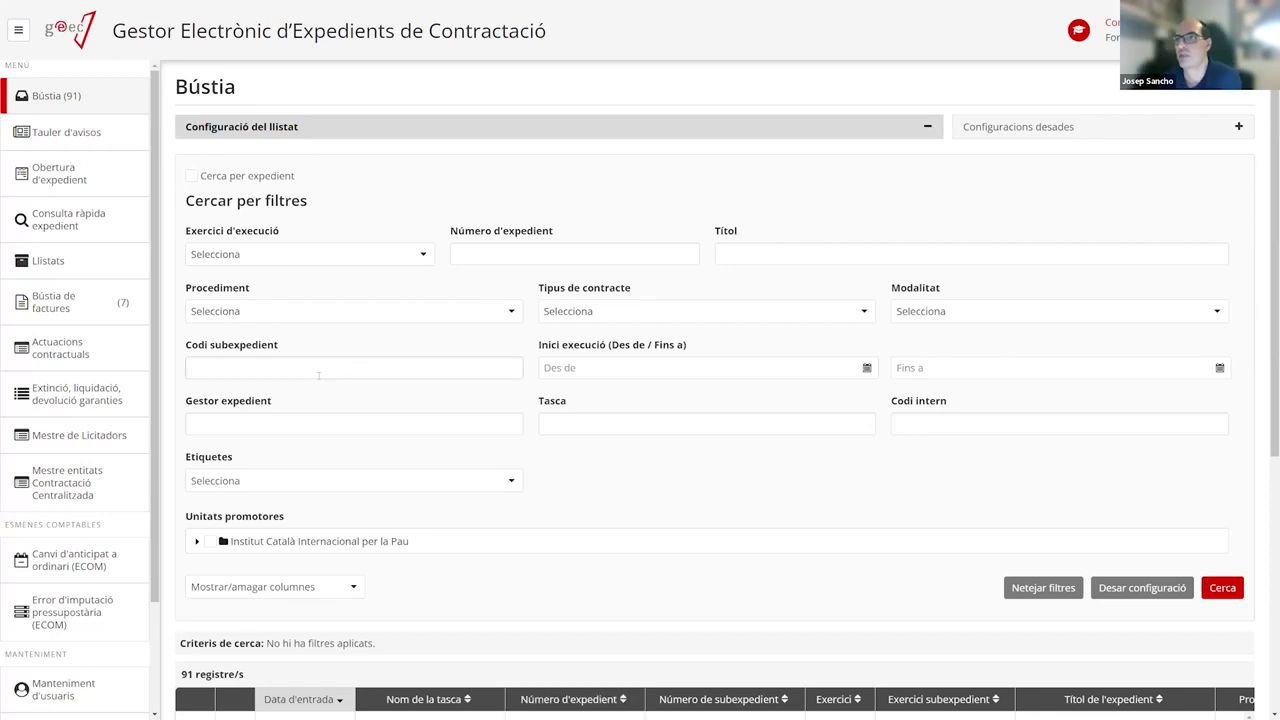
{"action": "scroll", "coordinate": [736, 447], "scroll_direction": "down", "scroll_amount": 8}
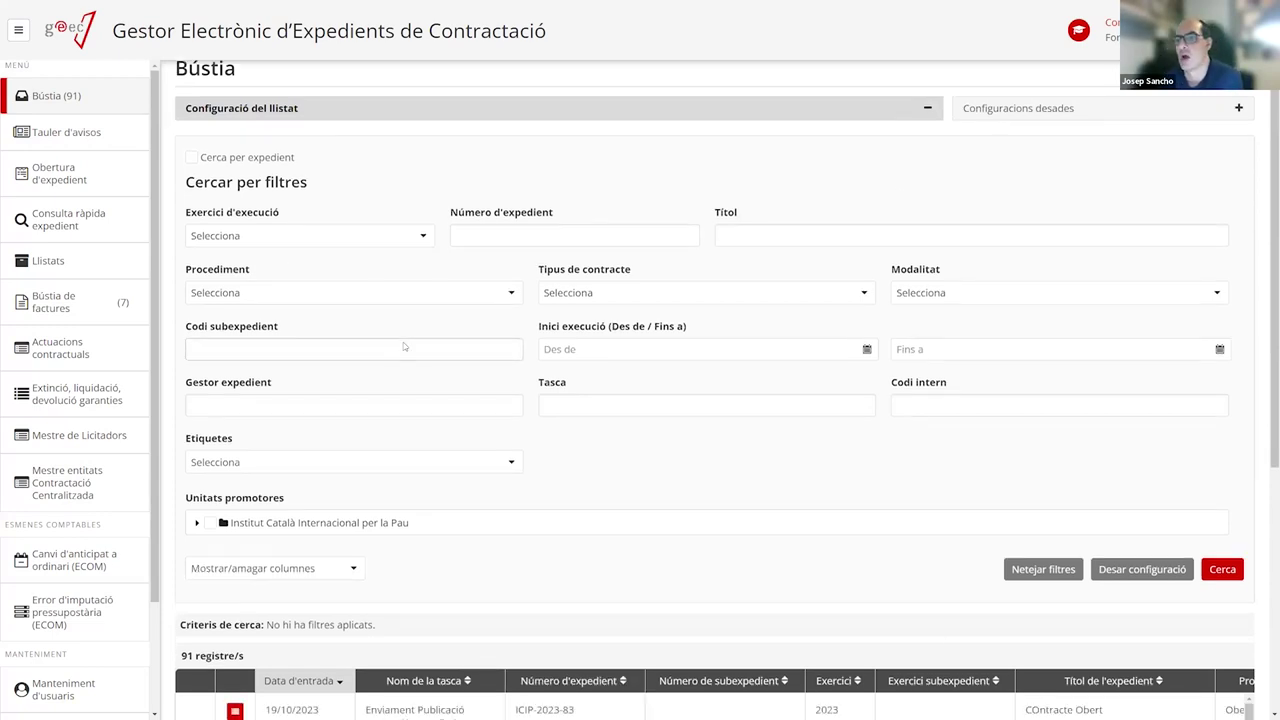
{"action": "scroll", "coordinate": [736, 447], "scroll_direction": "down", "scroll_amount": 3}
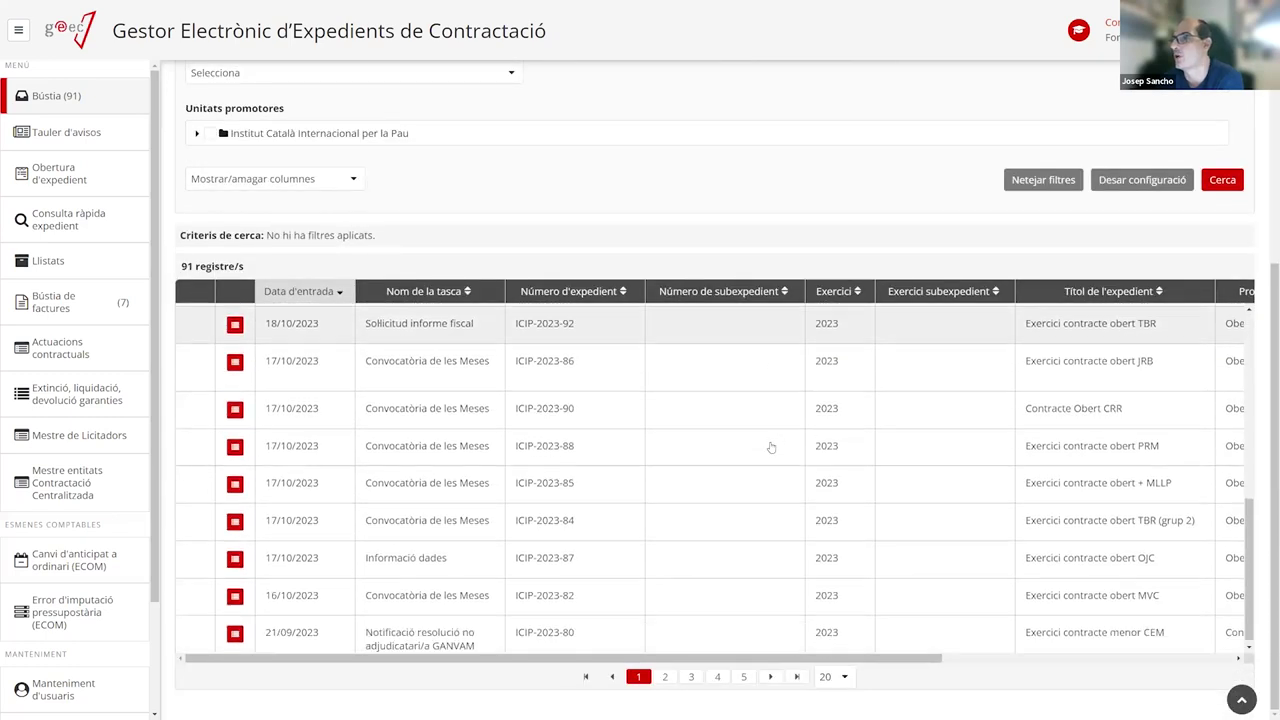
{"action": "scroll", "coordinate": [703, 437], "scroll_direction": "up", "scroll_amount": 6}
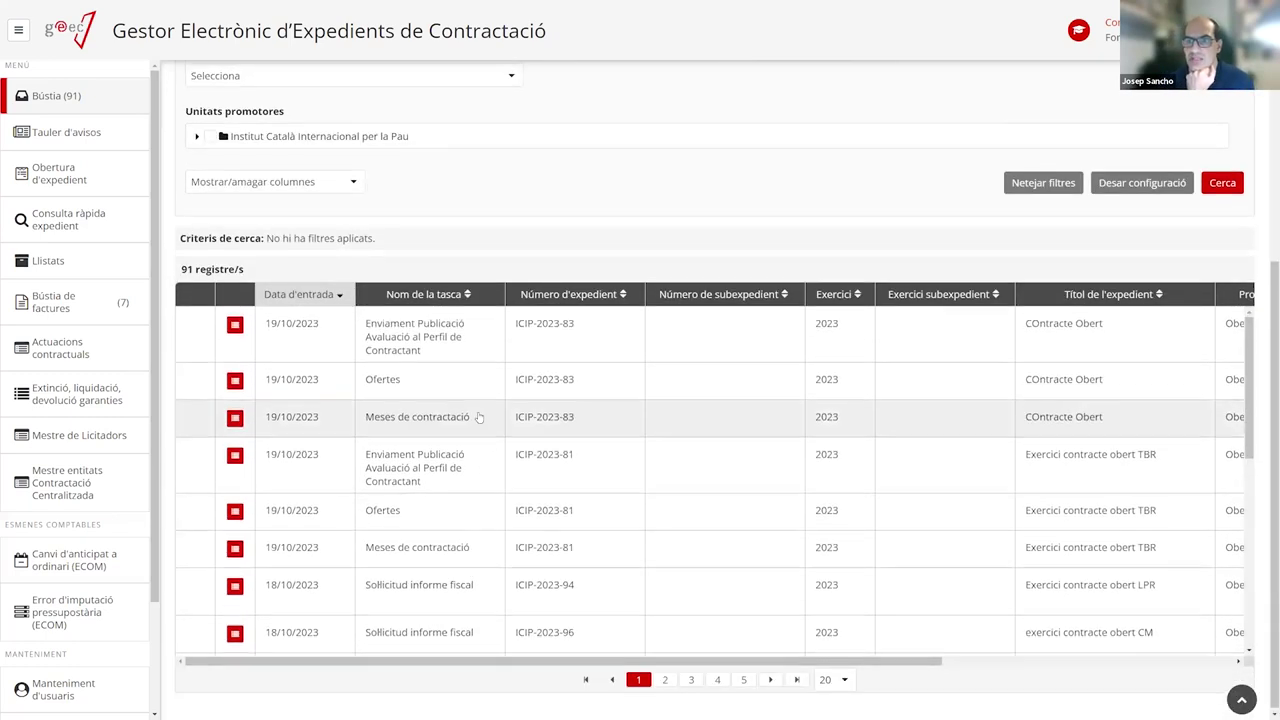
{"action": "scroll", "coordinate": [473, 422], "scroll_direction": "up", "scroll_amount": 3}
{"action": "scroll", "coordinate": [472, 418], "scroll_direction": "up", "scroll_amount": 1}
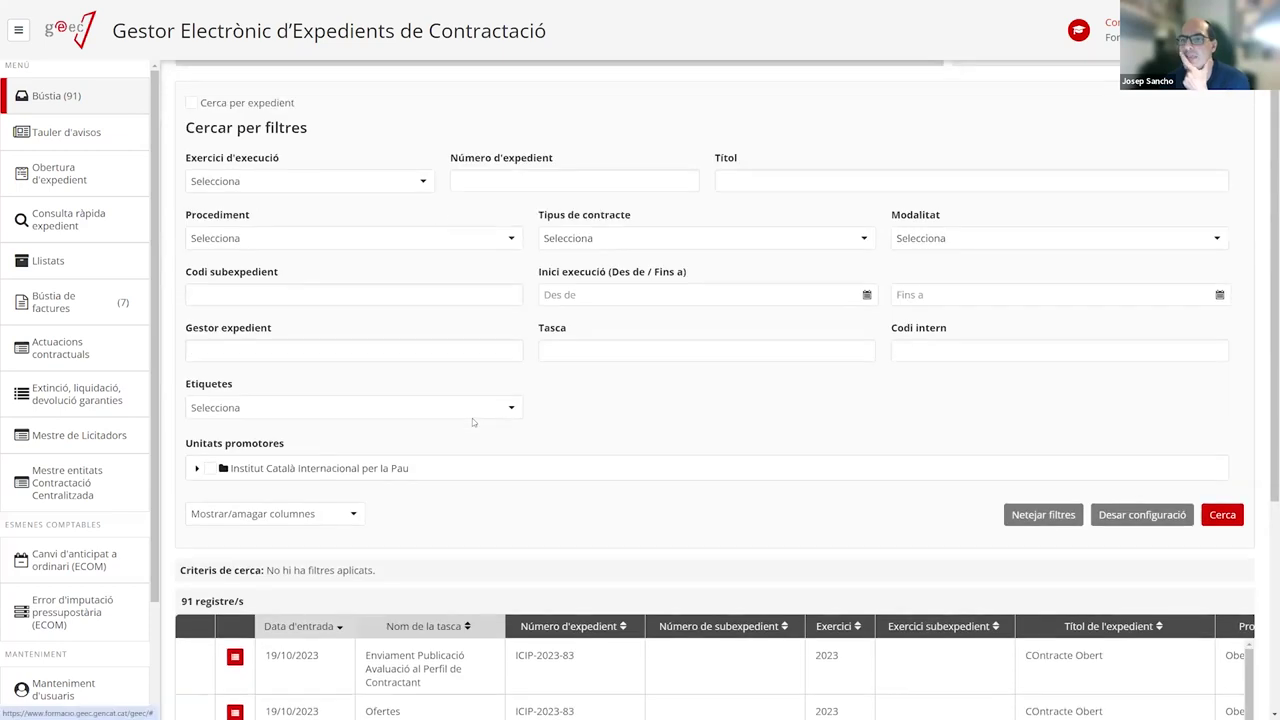
{"action": "scroll", "coordinate": [472, 418], "scroll_direction": "down", "scroll_amount": 4}
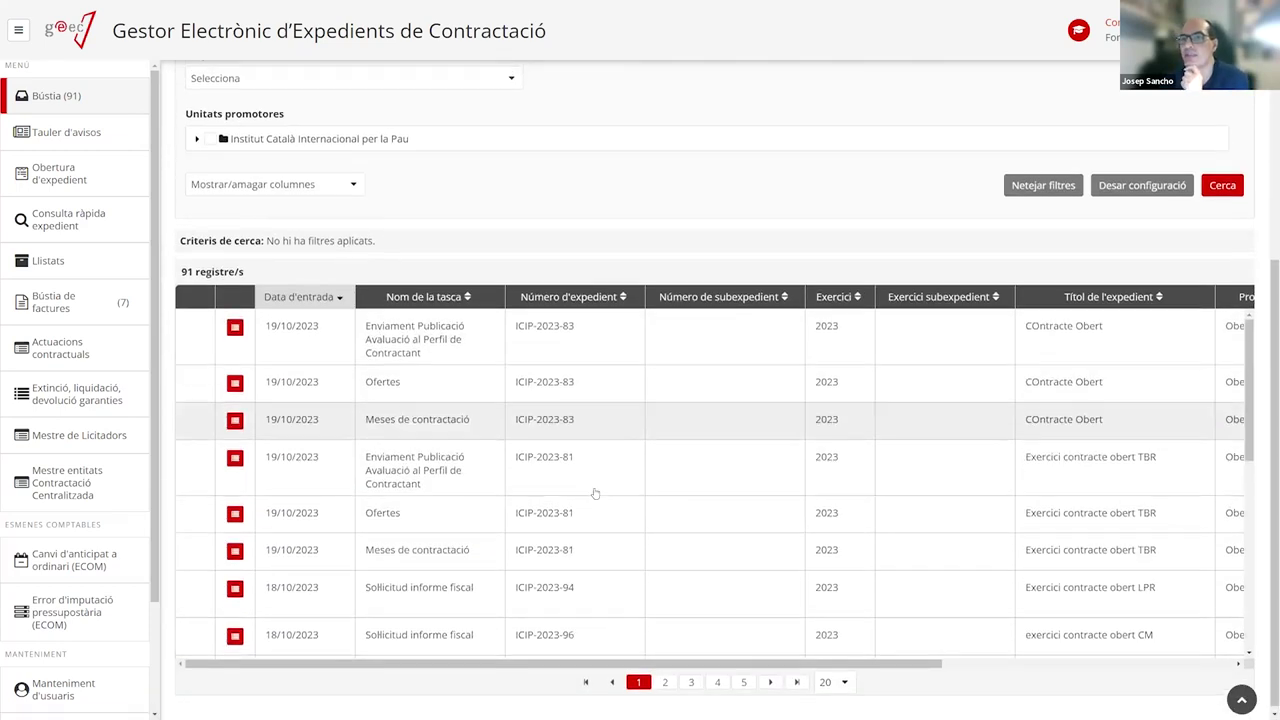
{"action": "scroll", "coordinate": [650, 458], "scroll_direction": "up", "scroll_amount": 4}
{"action": "scroll", "coordinate": [650, 458], "scroll_direction": "up", "scroll_amount": 1}
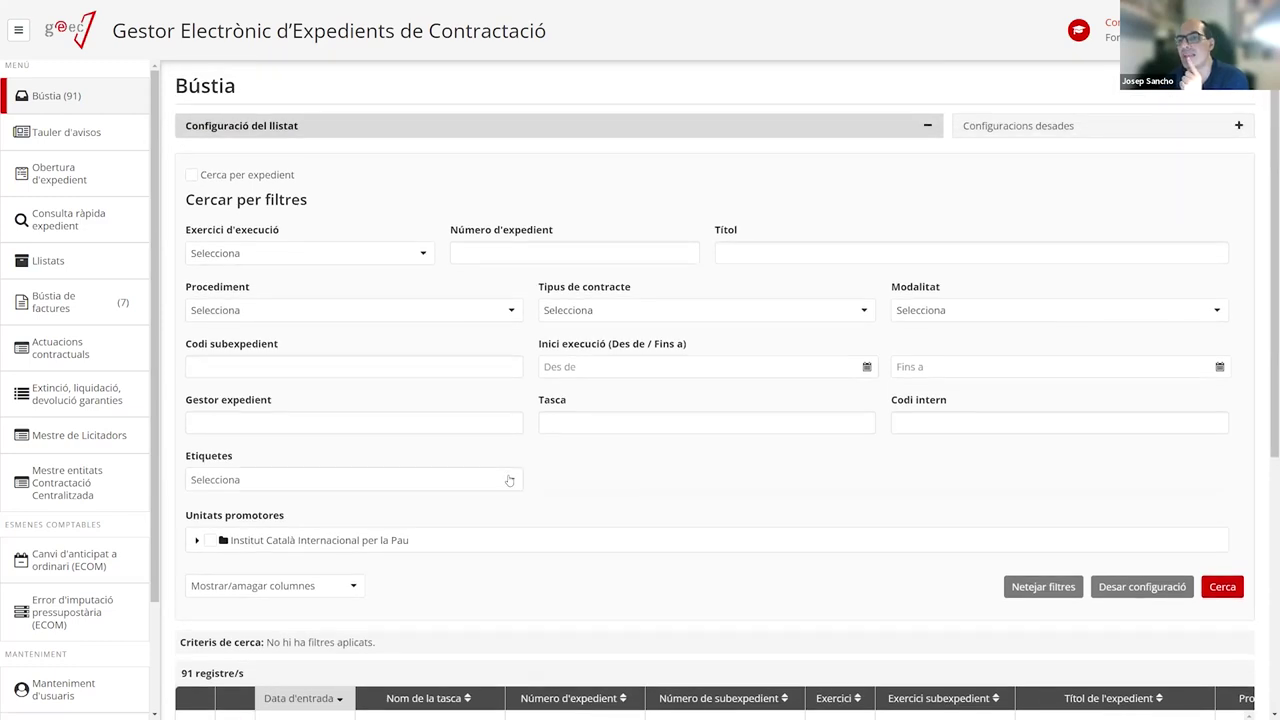
{"action": "scroll", "coordinate": [500, 400], "scroll_direction": "down", "scroll_amount": 5}
{"action": "scroll", "coordinate": [510, 434], "scroll_direction": "up", "scroll_amount": 3}
{"action": "scroll", "coordinate": [510, 434], "scroll_direction": "up", "scroll_amount": 2}
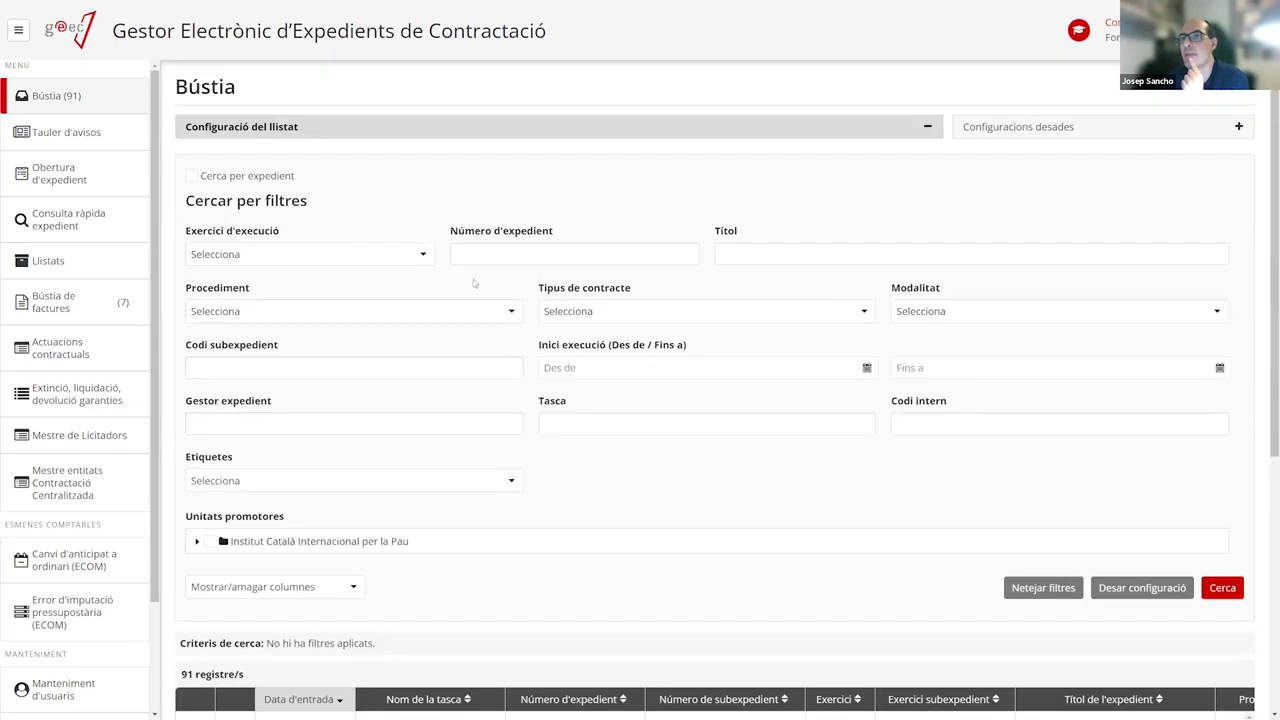
Copy the file number ICIP-2023-81 from the task list and search the Bústia by that Número d'expedient
{"action": "left_click", "coordinate": [502, 253]}
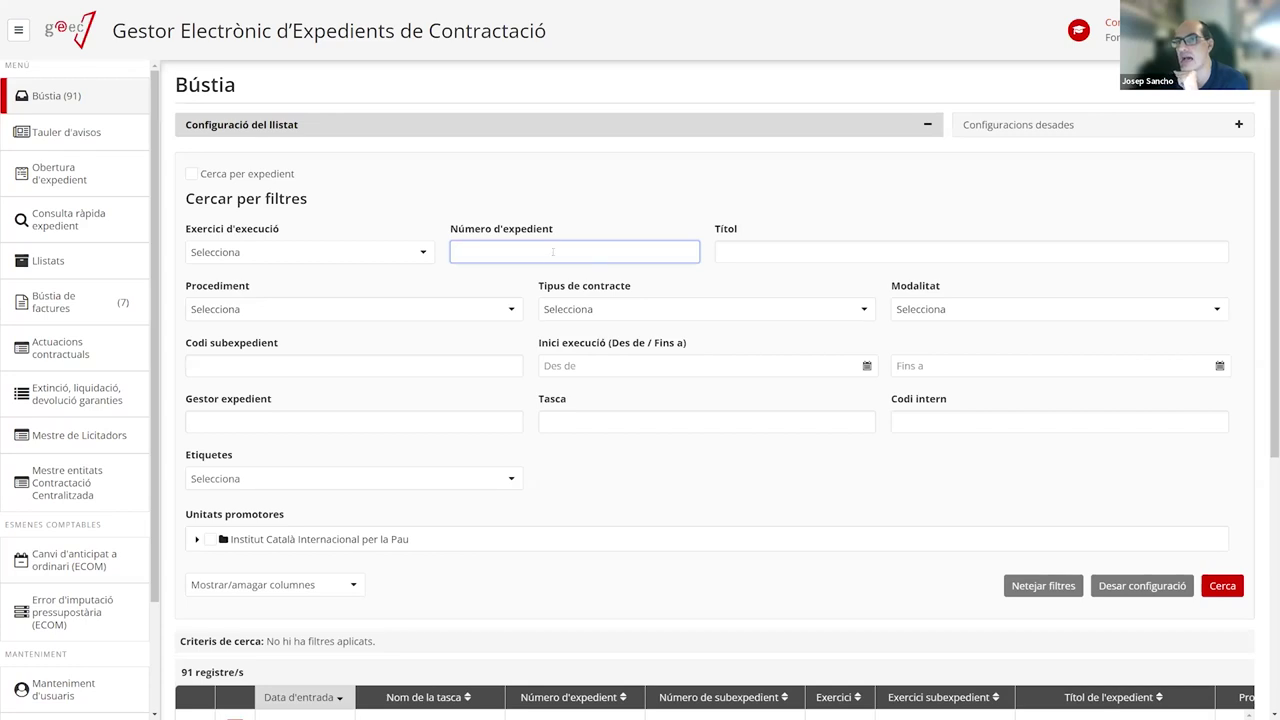
{"action": "scroll", "coordinate": [558, 360], "scroll_direction": "down", "scroll_amount": 4}
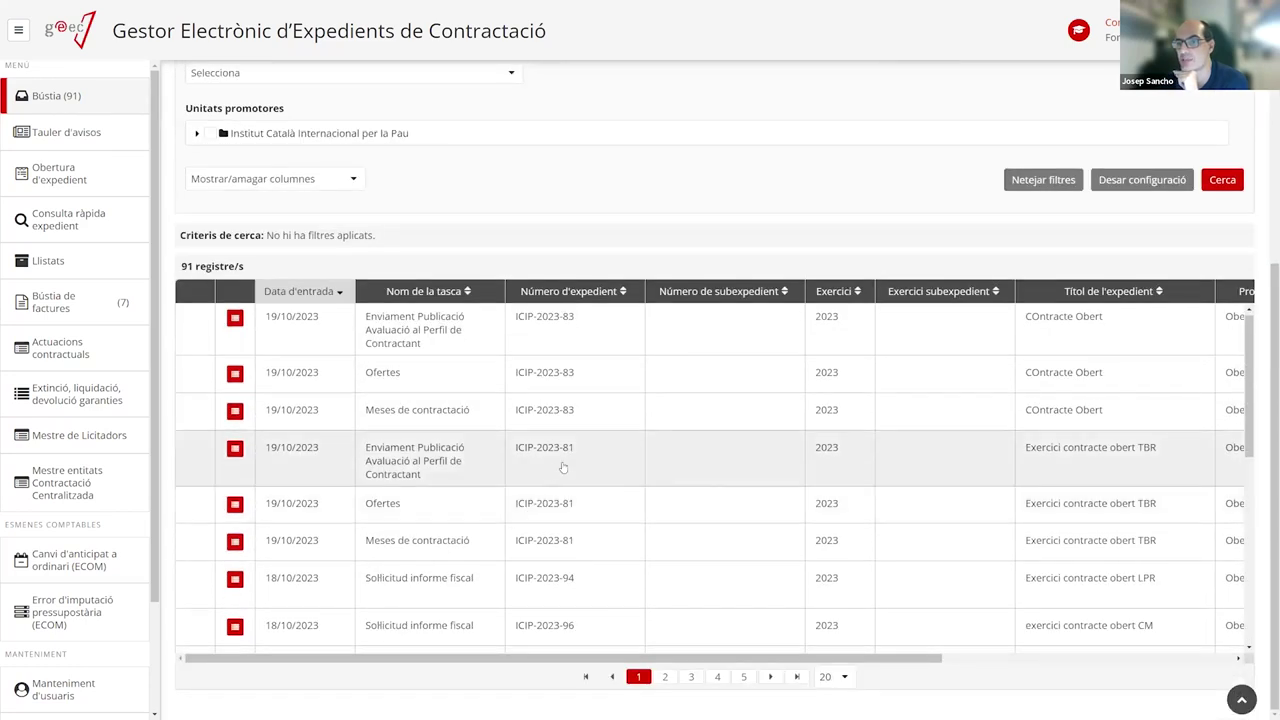
{"action": "left_click_drag", "start_coordinate": [581, 449], "coordinate": [514, 452]}
{"action": "key", "text": "ctrl+c"}
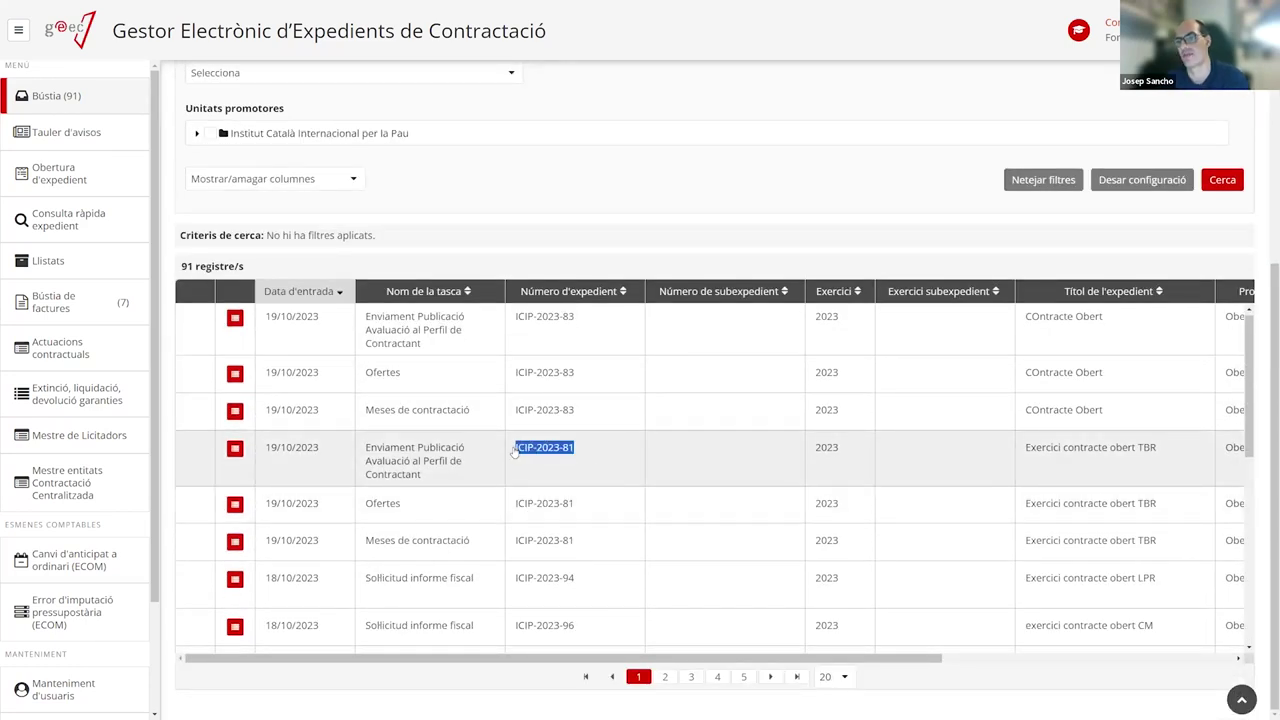
{"action": "left_click", "coordinate": [514, 452]}
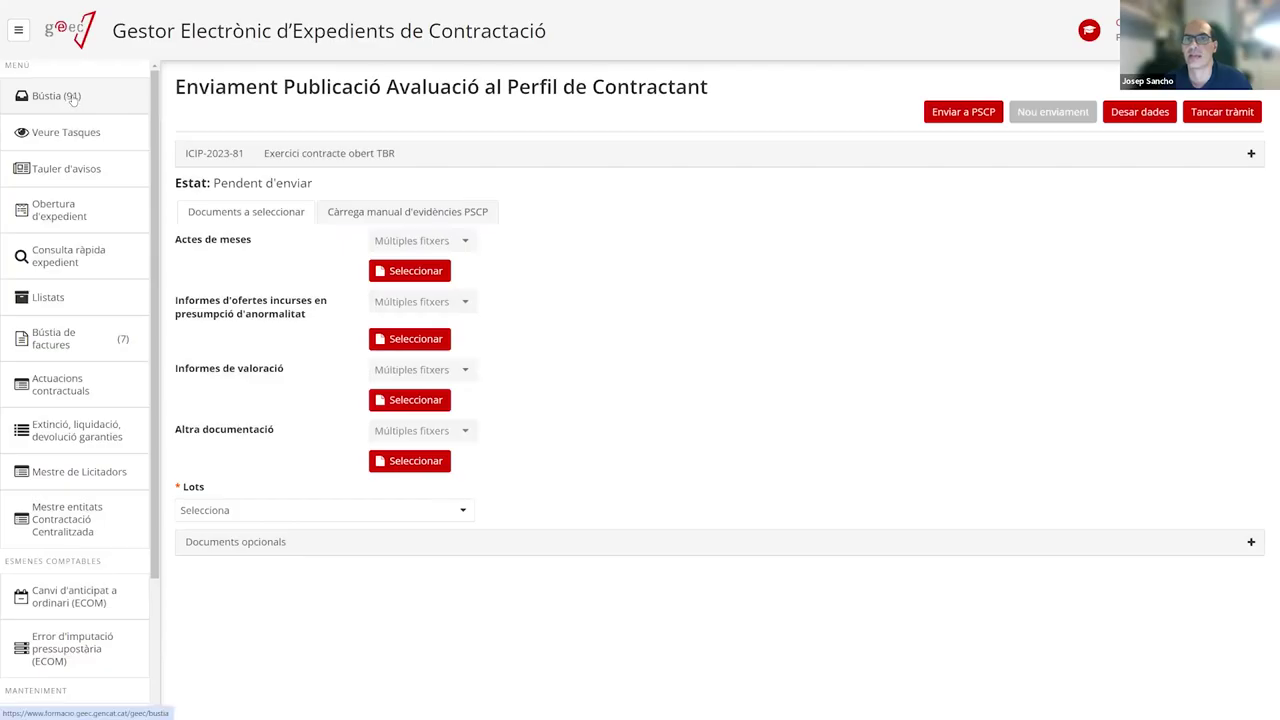
{"action": "left_click", "coordinate": [72, 96]}
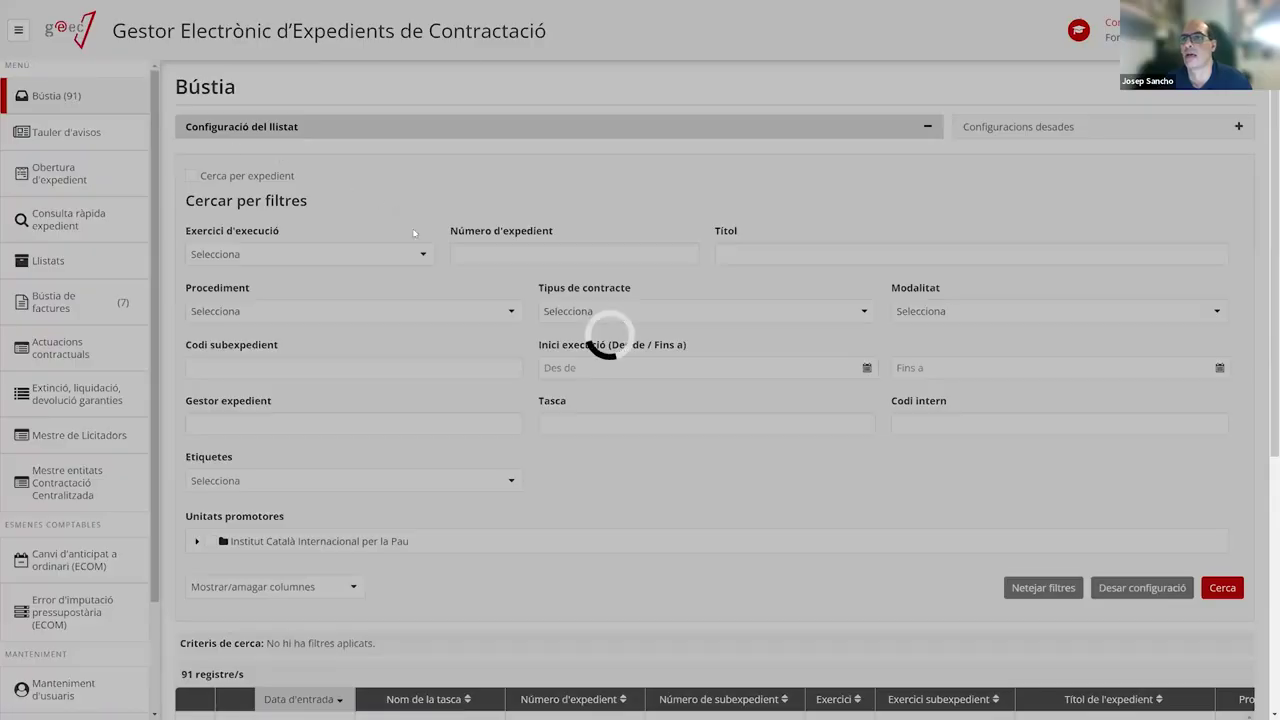
{"action": "key", "text": "ctrl+v"}
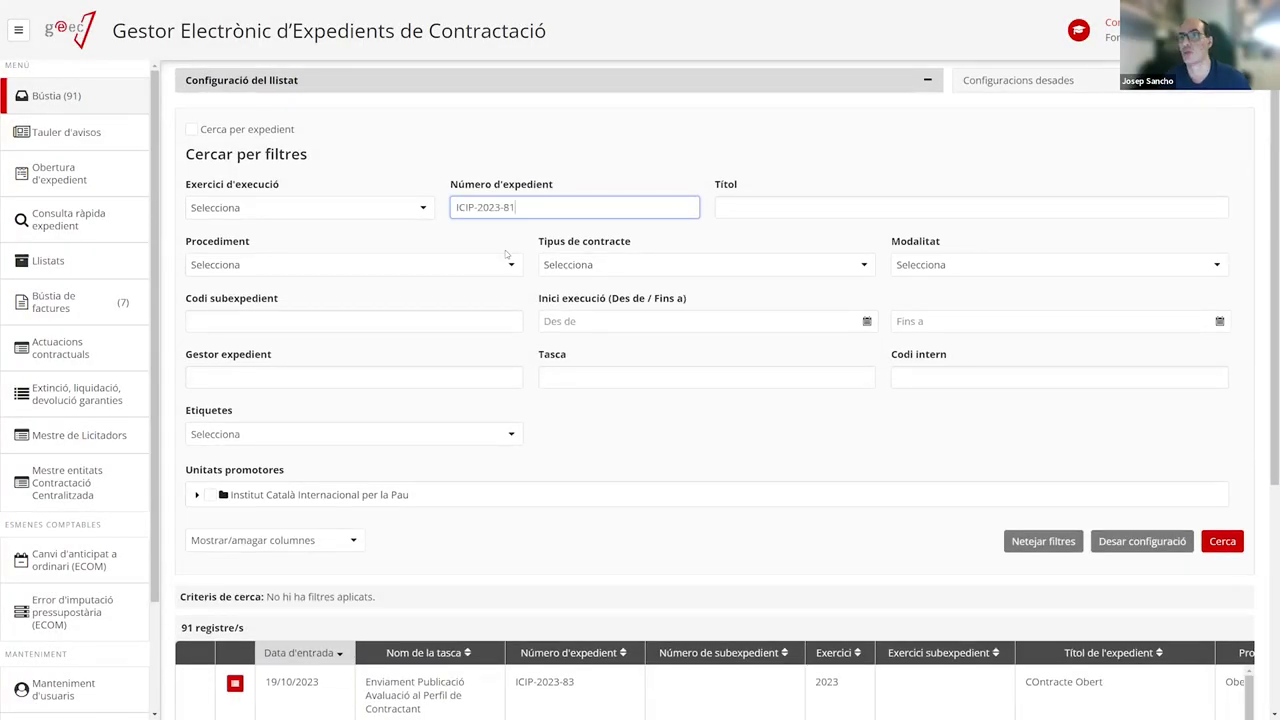
{"action": "left_click", "coordinate": [1221, 541]}
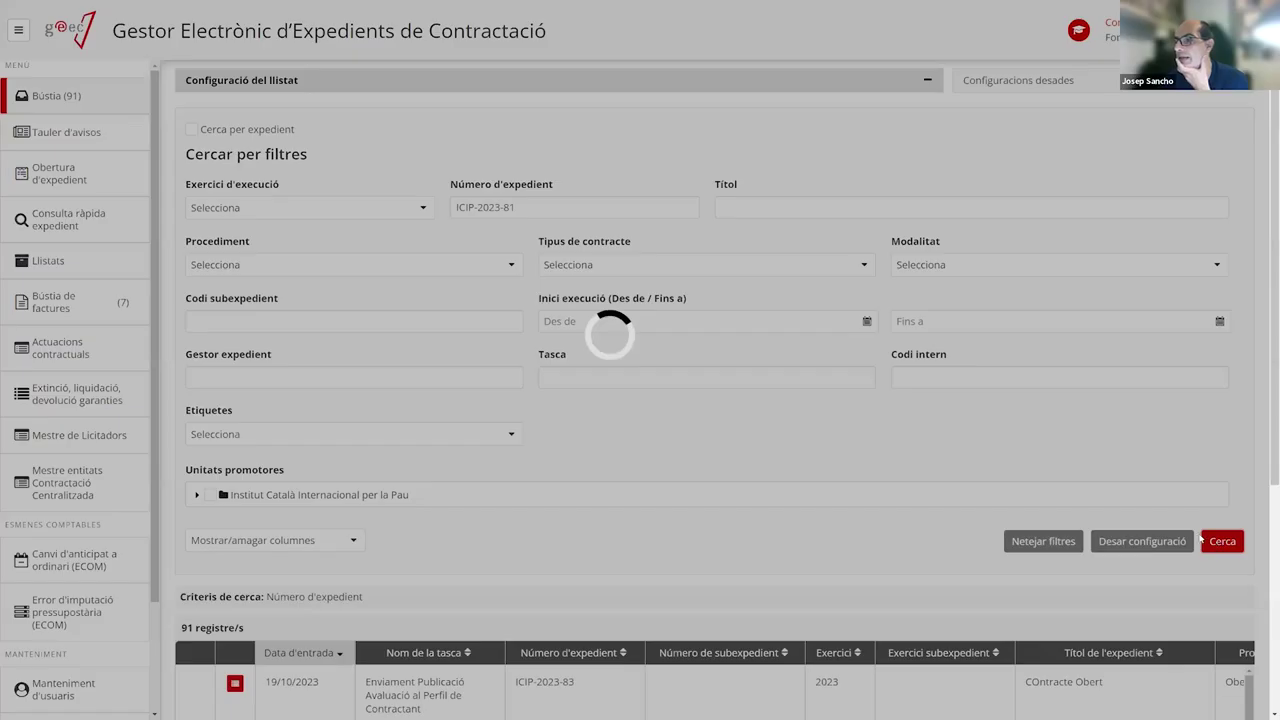
{"action": "scroll", "coordinate": [646, 344], "scroll_direction": "down", "scroll_amount": 2}
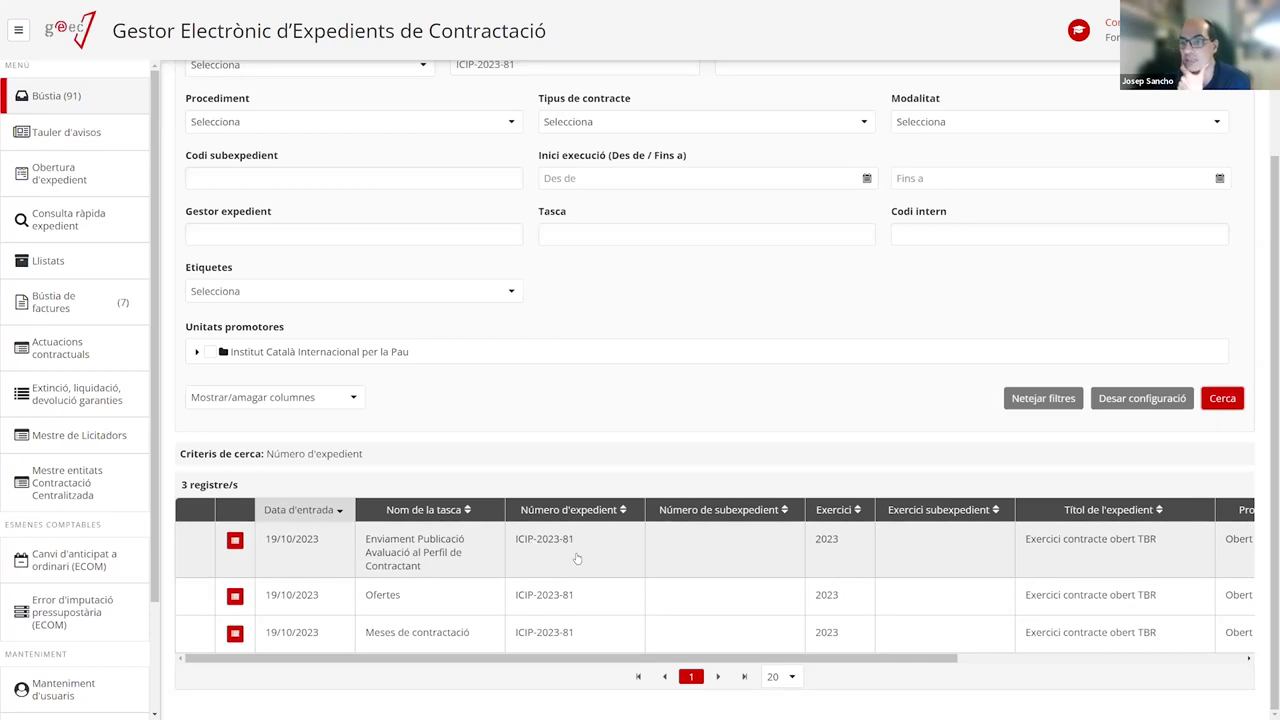
{"action": "scroll", "coordinate": [257, 590], "scroll_direction": "up", "scroll_amount": 3}
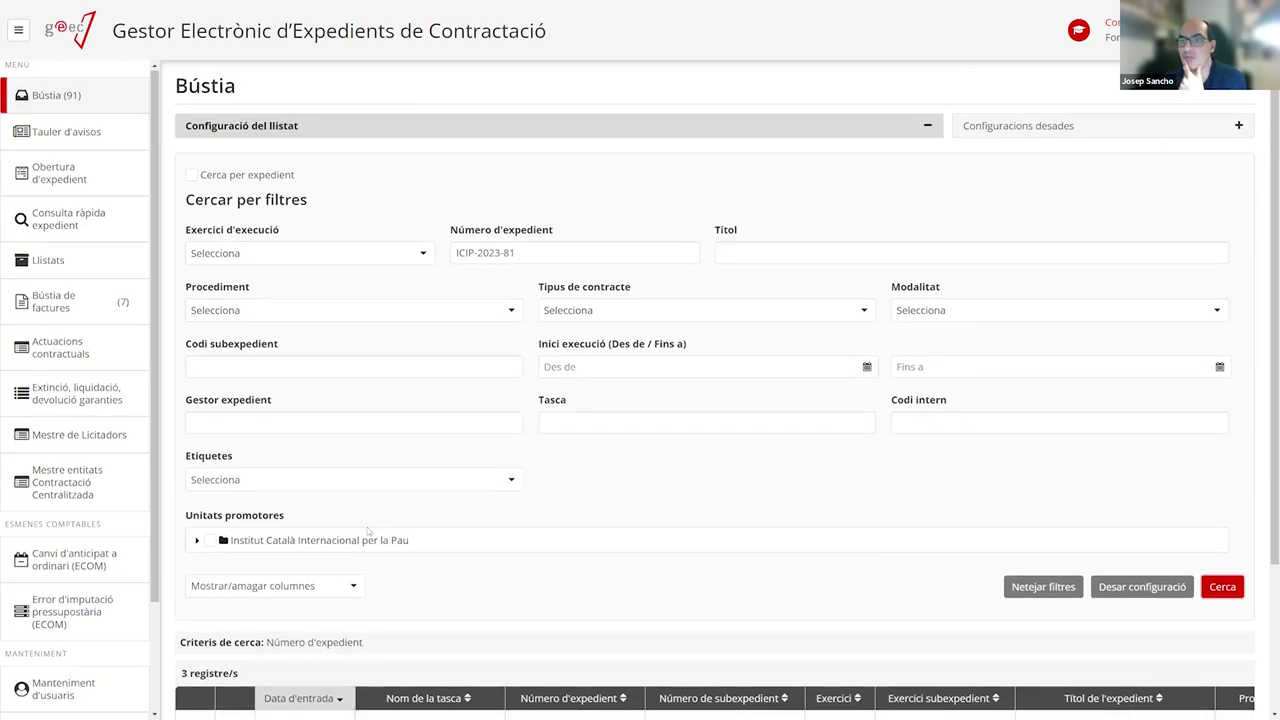
{"action": "scroll", "coordinate": [496, 460], "scroll_direction": "down", "scroll_amount": 2}
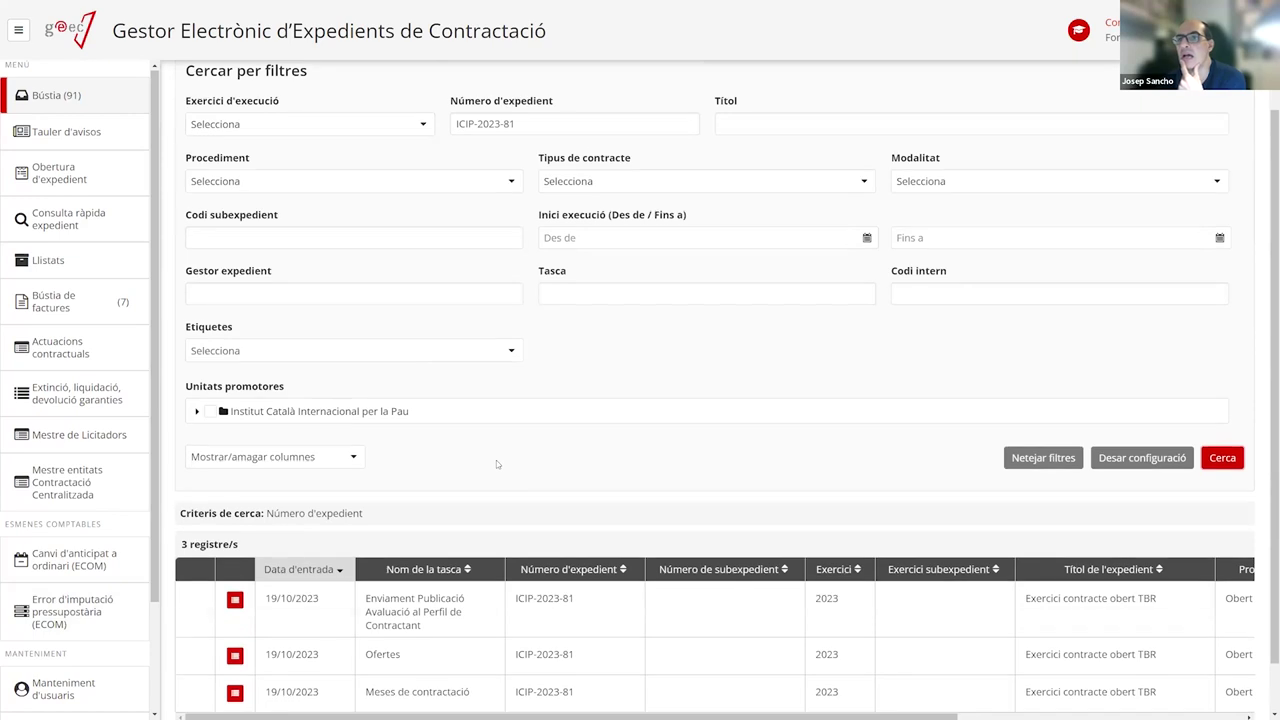
Clear the Número d'expedient filter and search the tasks with "menor" as the Títol
{"action": "scroll", "coordinate": [496, 460], "scroll_direction": "up", "scroll_amount": 2}
{"action": "left_click", "coordinate": [460, 254]}
{"action": "key", "text": "ctrl+a"}
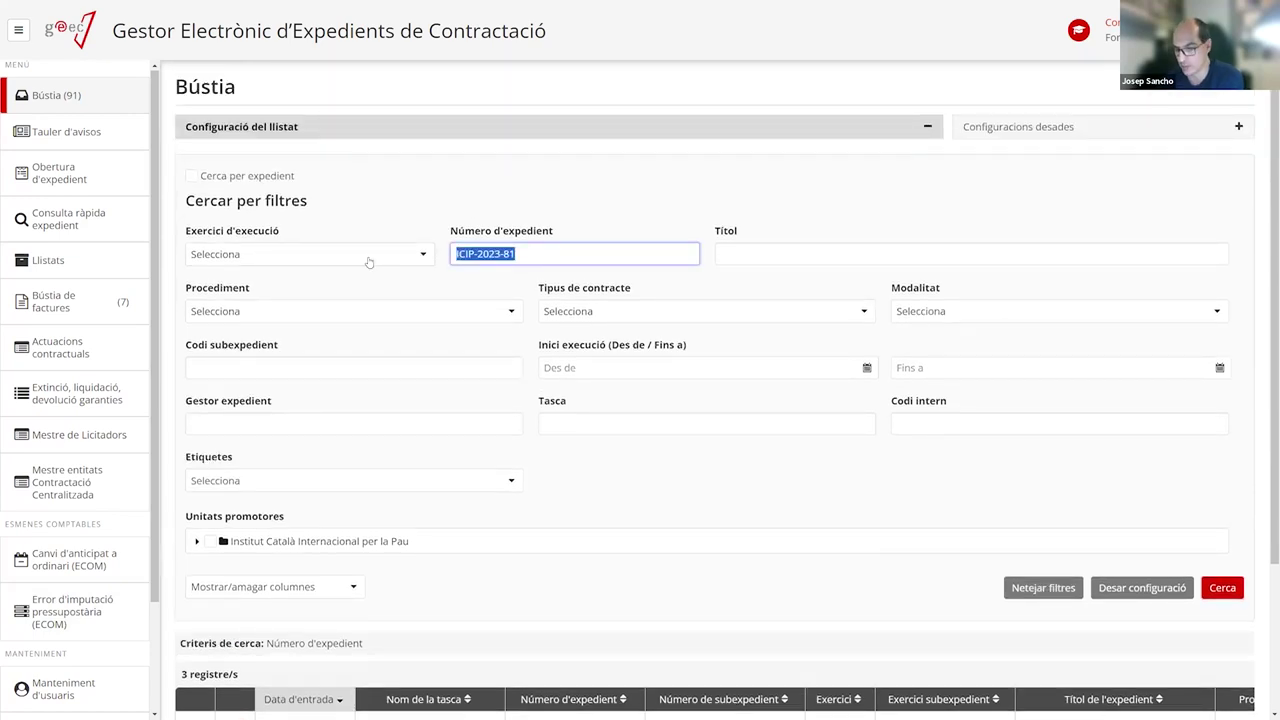
{"action": "key", "text": "BackSpace"}
{"action": "scroll", "coordinate": [879, 446], "scroll_direction": "down", "scroll_amount": 3}
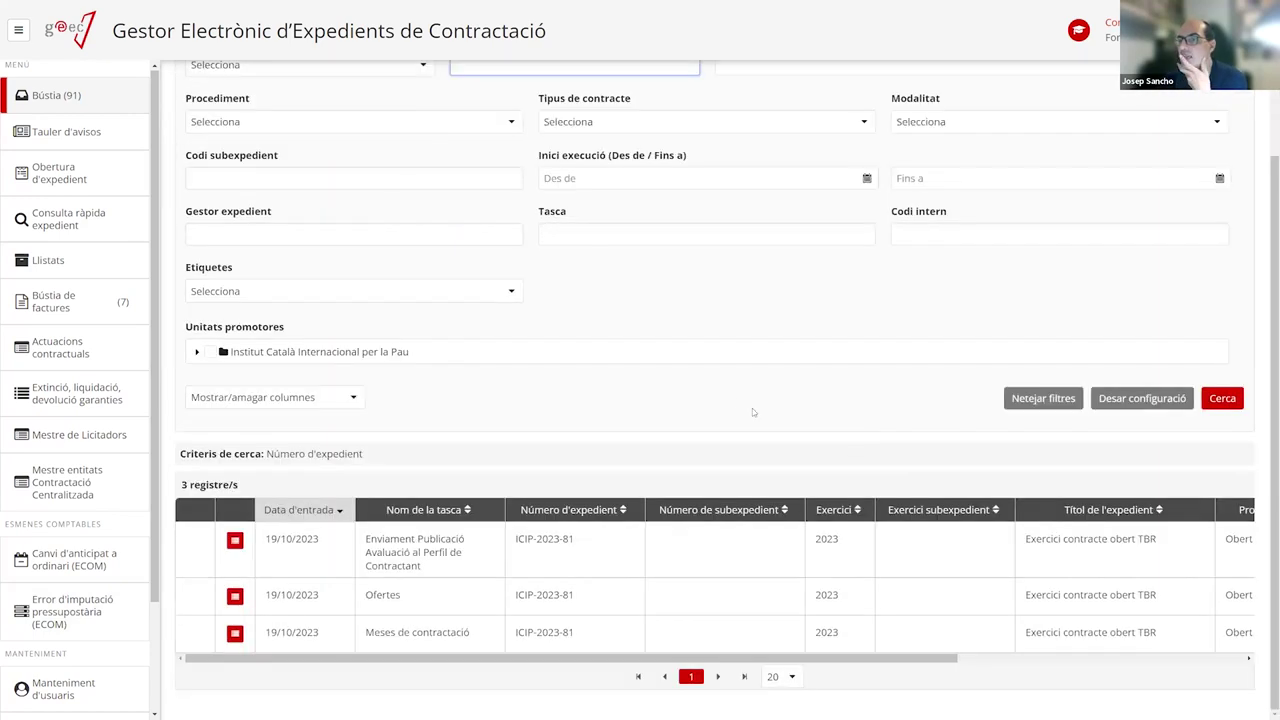
{"action": "scroll", "coordinate": [800, 380], "scroll_direction": "up", "scroll_amount": 1}
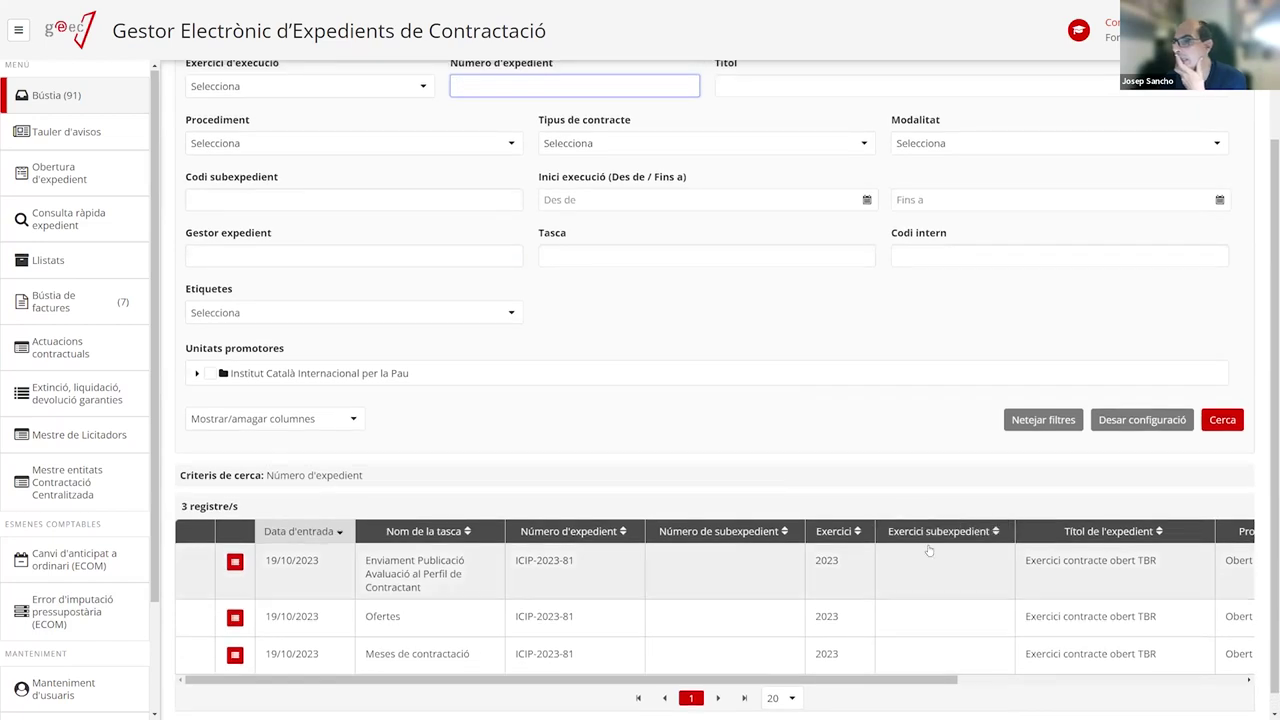
{"action": "scroll", "coordinate": [852, 187], "scroll_direction": "up", "scroll_amount": 3}
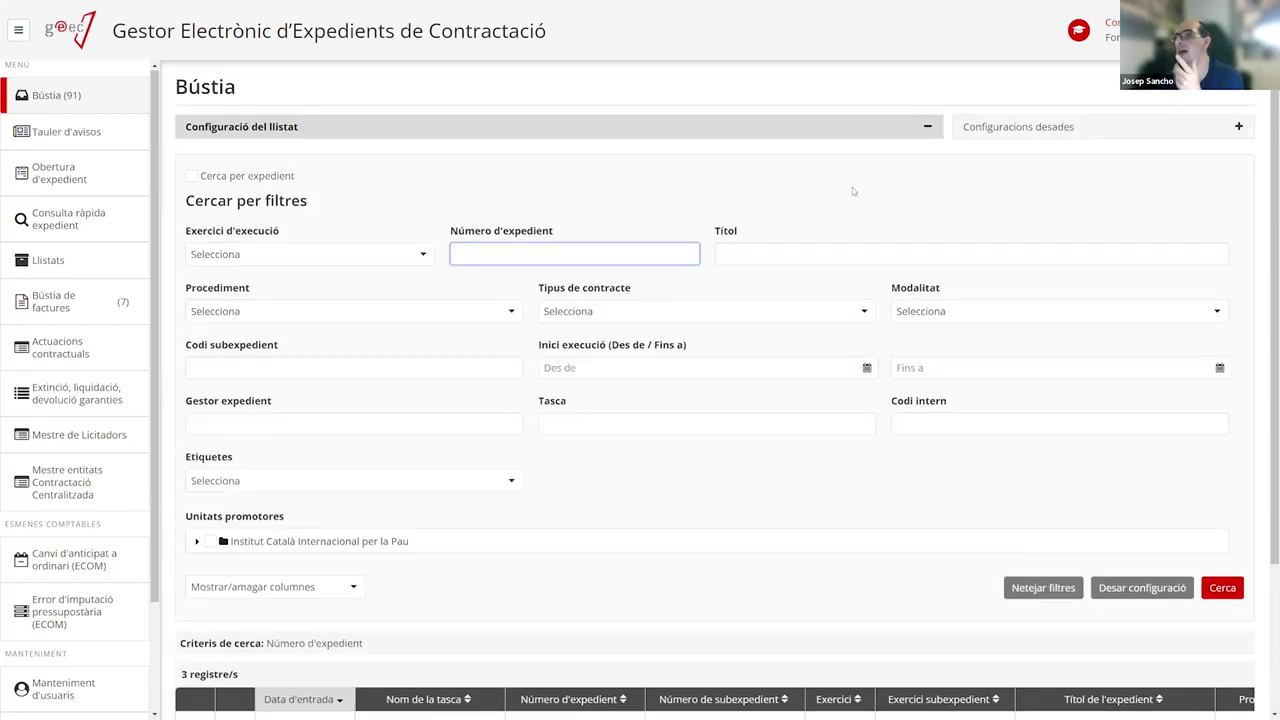
{"action": "left_click", "coordinate": [806, 245]}
{"action": "type", "text": "menor"}
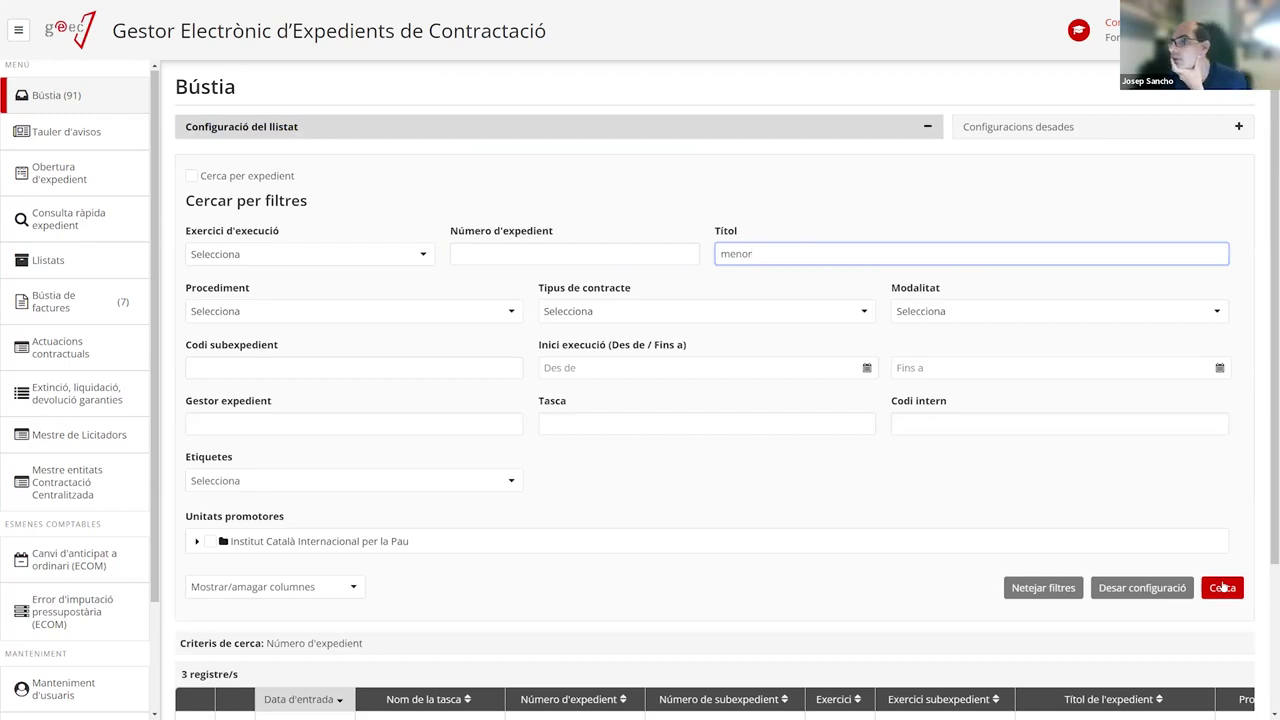
{"action": "left_click", "coordinate": [1222, 588]}
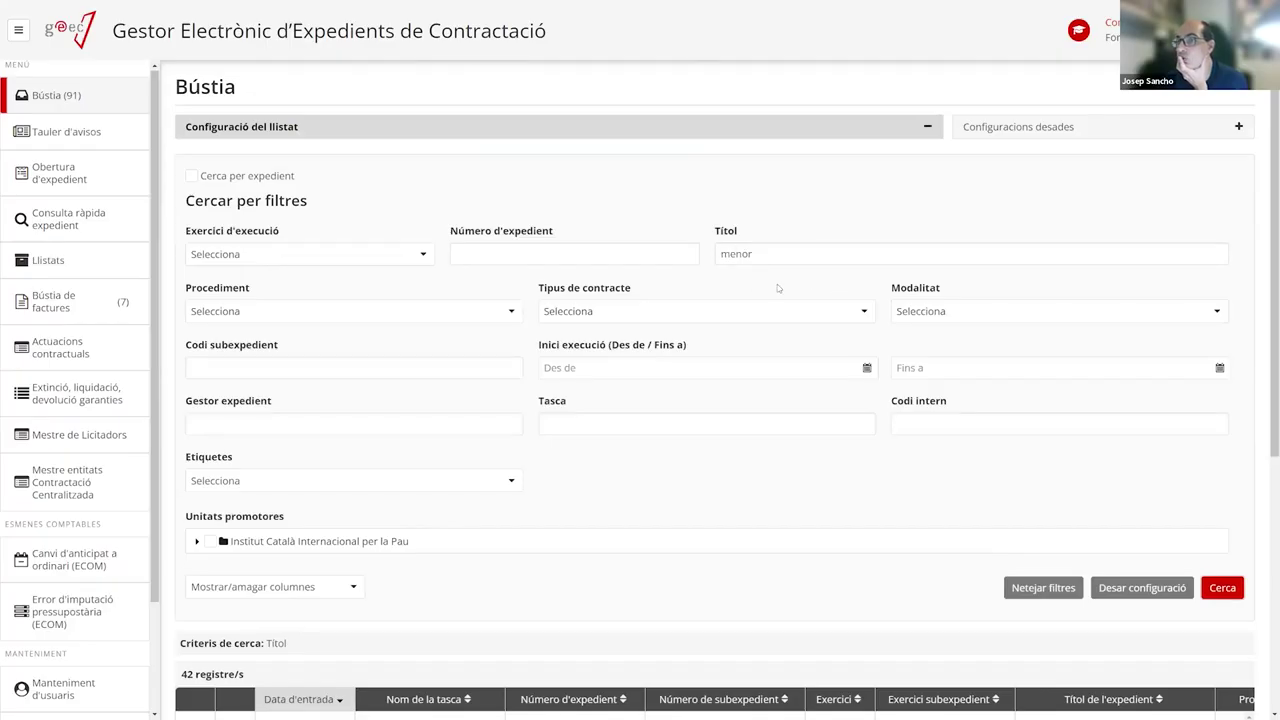
Examine the Títol de l'expedient values of the tasks on the first page of the filtered list
{"action": "scroll", "coordinate": [803, 314], "scroll_direction": "down", "scroll_amount": 5}
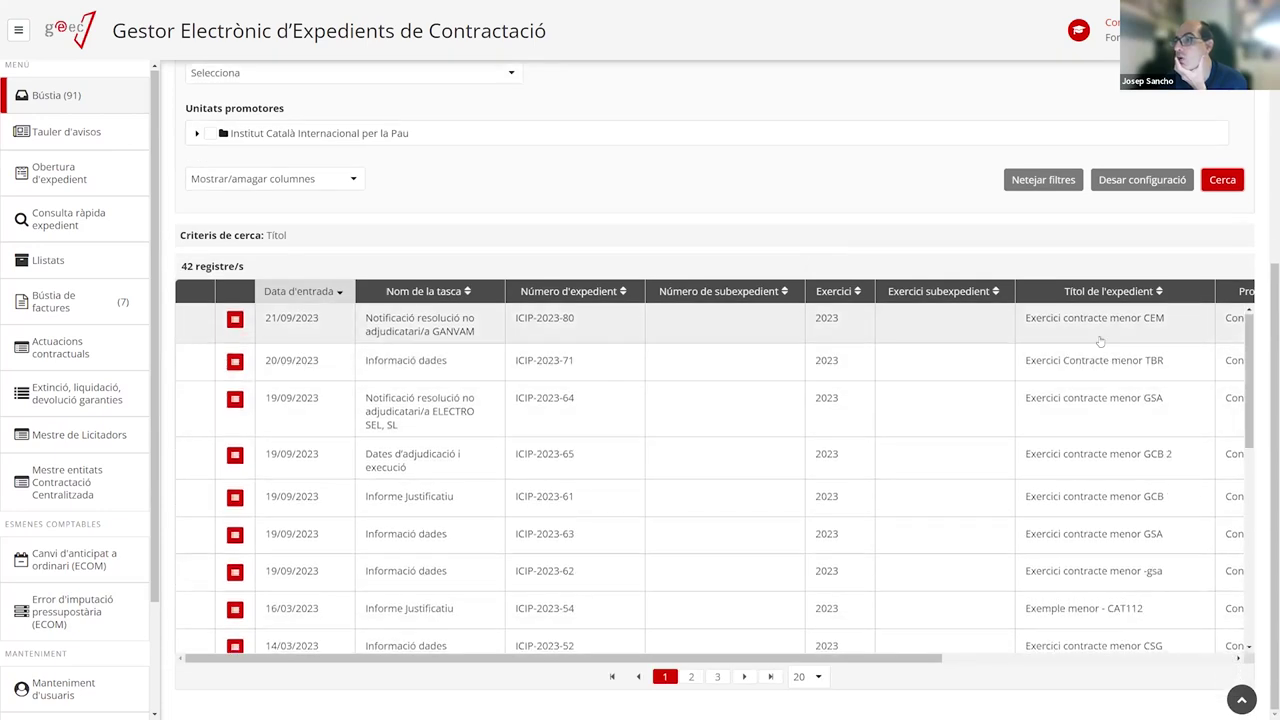
{"action": "scroll", "coordinate": [1097, 560], "scroll_direction": "down", "scroll_amount": 3}
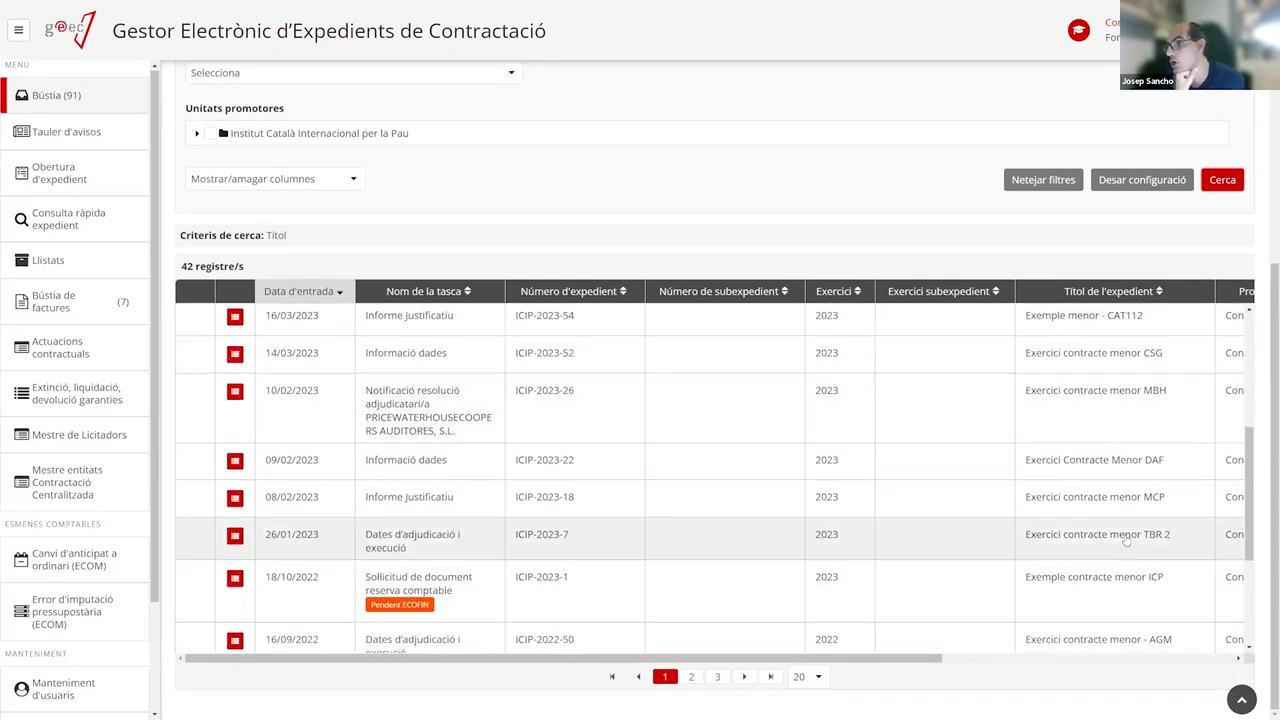
{"action": "scroll", "coordinate": [1125, 571], "scroll_direction": "down", "scroll_amount": 2}
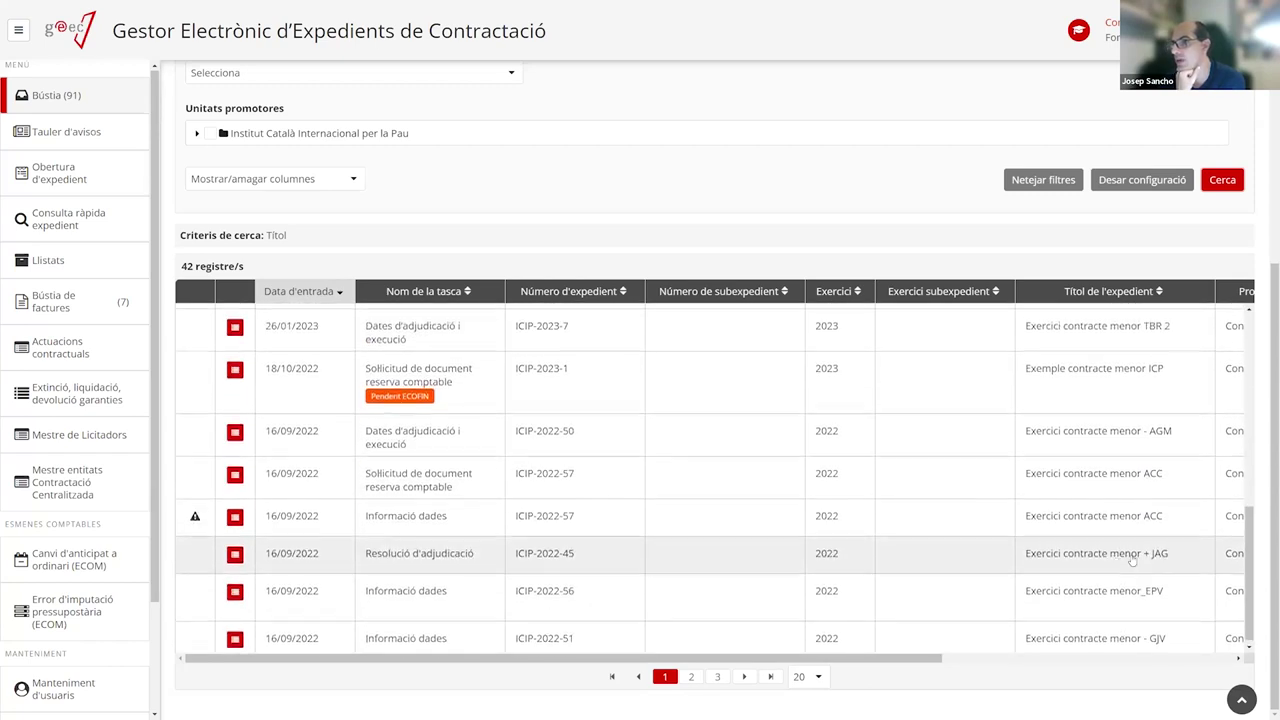
{"action": "scroll", "coordinate": [1120, 565], "scroll_direction": "up", "scroll_amount": 5}
{"action": "scroll", "coordinate": [1115, 552], "scroll_direction": "down", "scroll_amount": 3}
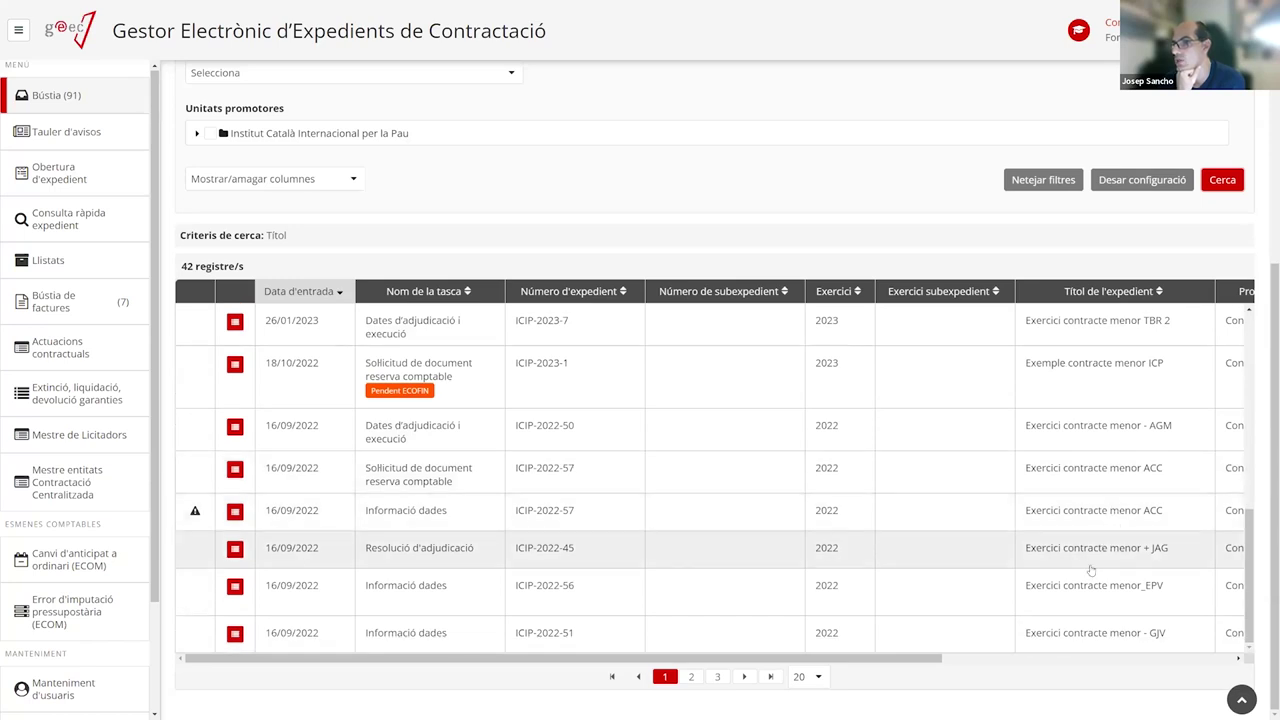
{"action": "scroll", "coordinate": [1100, 360], "scroll_direction": "up", "scroll_amount": 10}
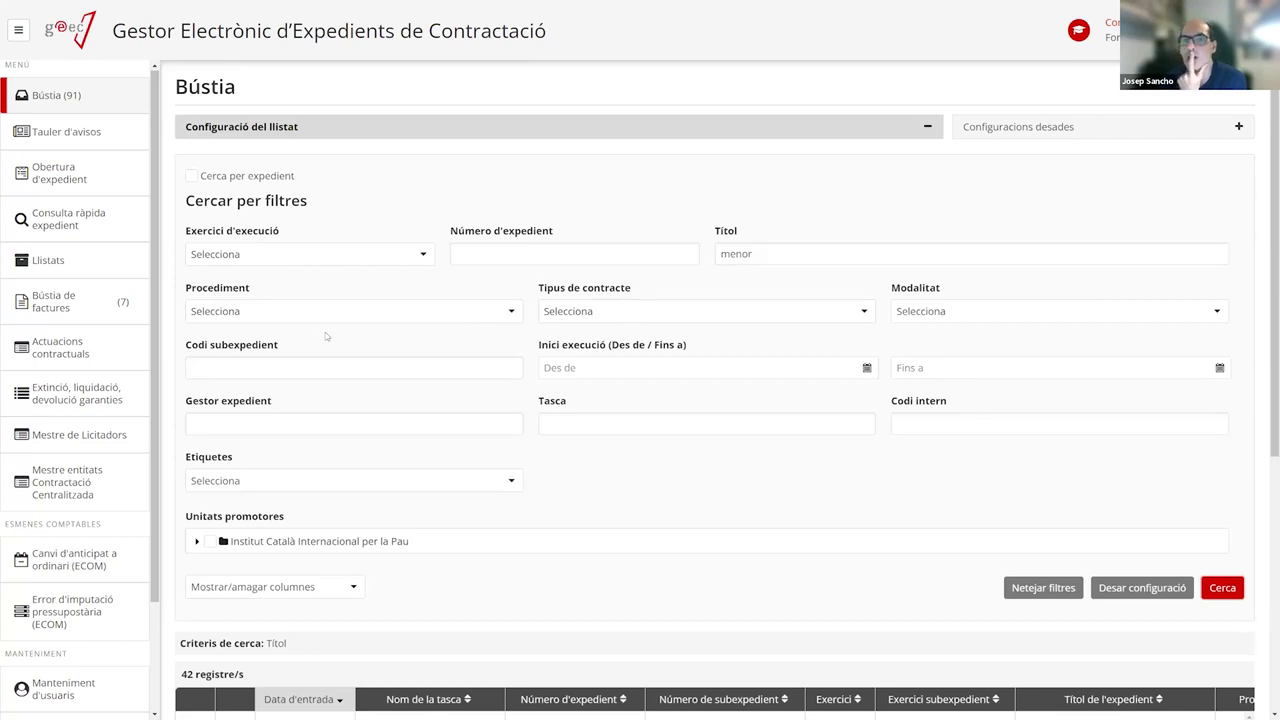
Add the manager's first name as the Gestor expedient filter, search again, and check the filtered task list
{"action": "left_click", "coordinate": [288, 310]}
{"action": "left_click", "coordinate": [300, 306]}
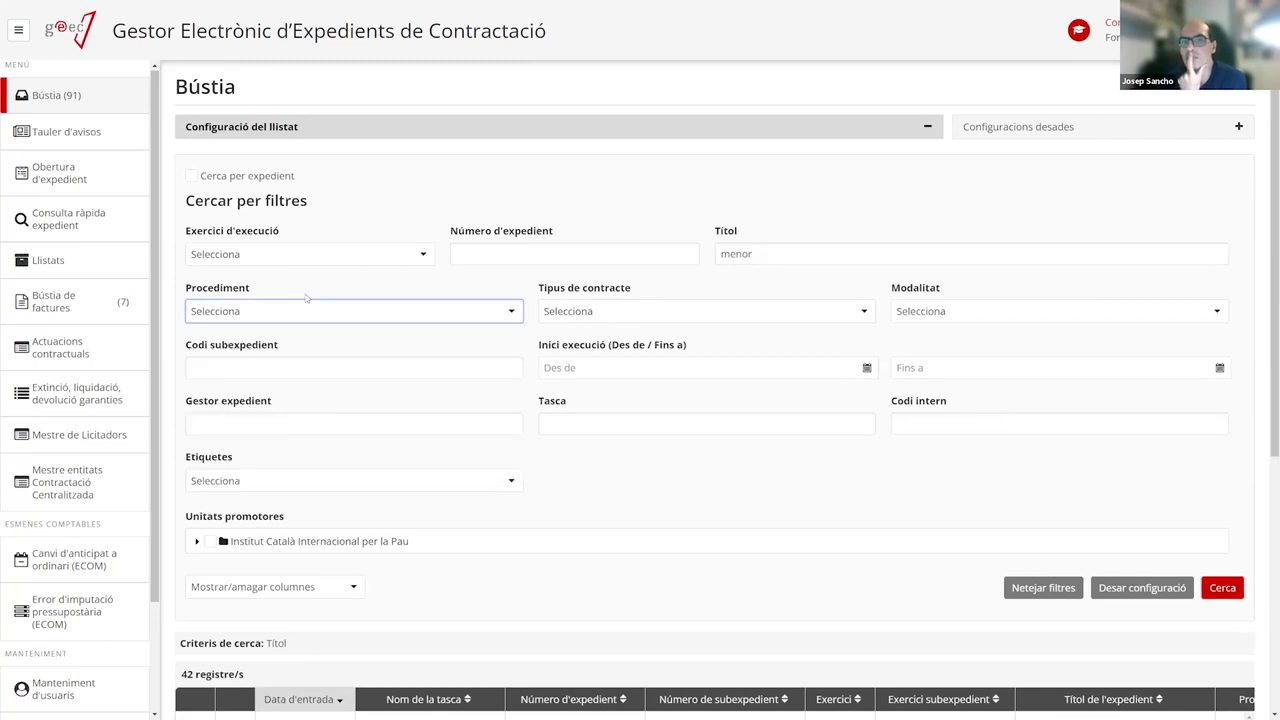
{"action": "left_click", "coordinate": [242, 416]}
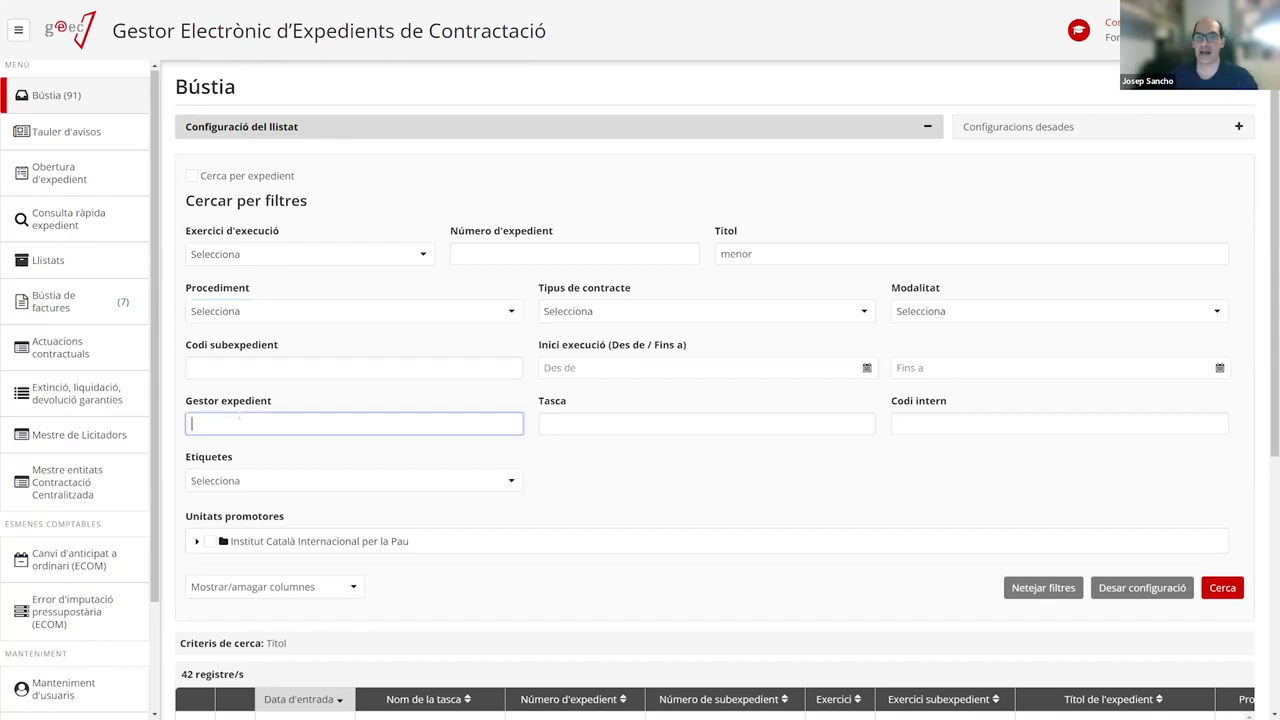
{"action": "type", "text": "Josep"}
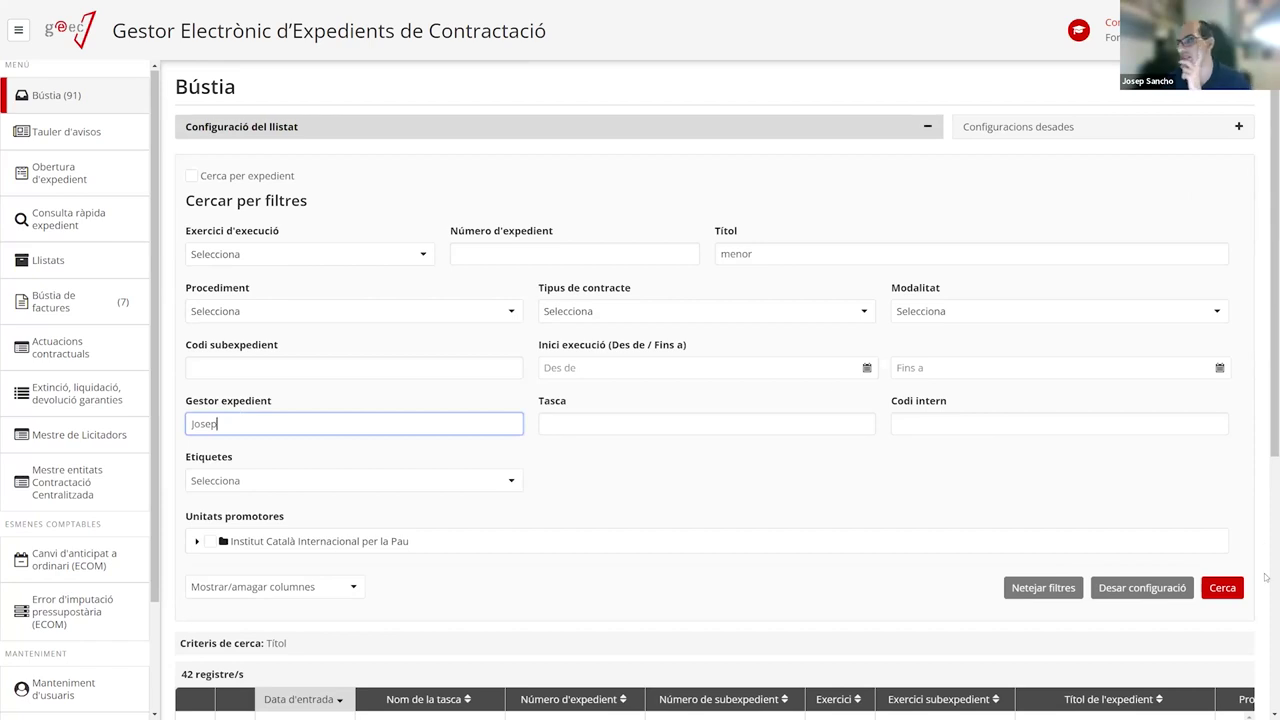
{"action": "left_click", "coordinate": [1222, 588]}
{"action": "scroll", "coordinate": [984, 388], "scroll_direction": "down", "scroll_amount": 1}
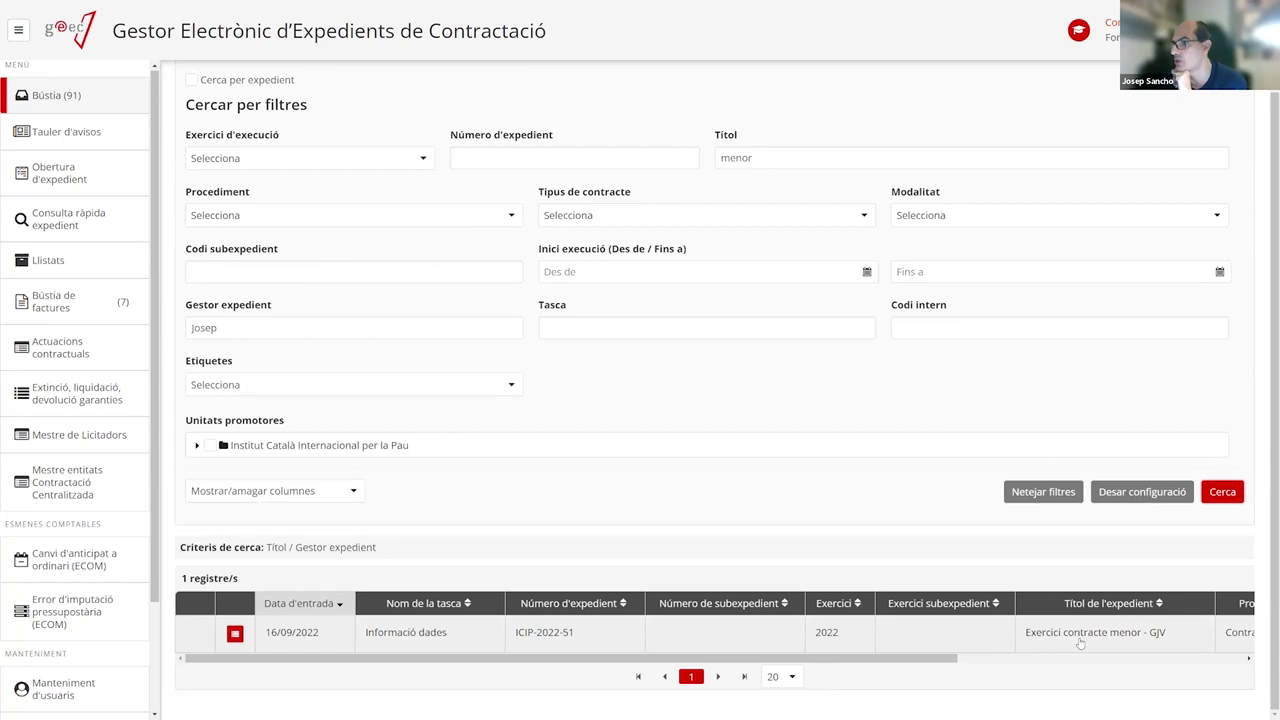
{"action": "mouse_move", "coordinate": [955, 660]}
{"action": "left_mouse_down"}
{"action": "mouse_move", "coordinate": [1085, 660]}
{"action": "mouse_move", "coordinate": [955, 660]}
{"action": "left_mouse_up"}
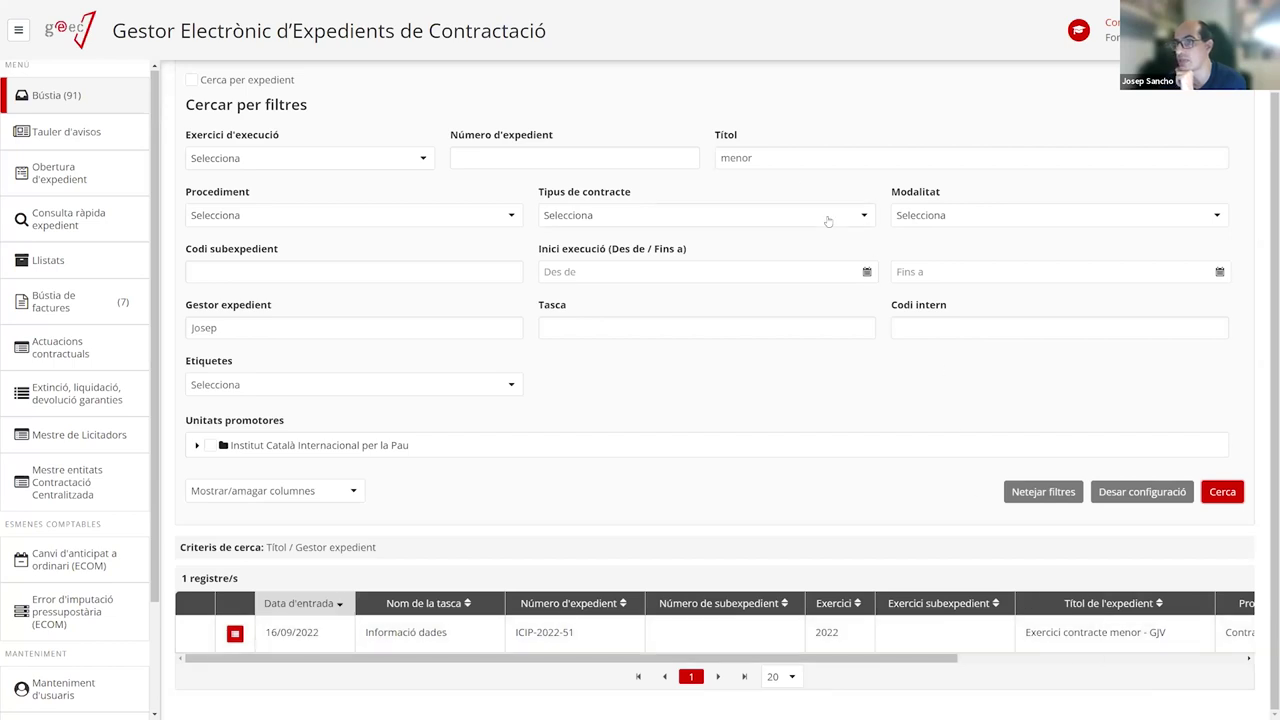
{"action": "left_click", "coordinate": [752, 165]}
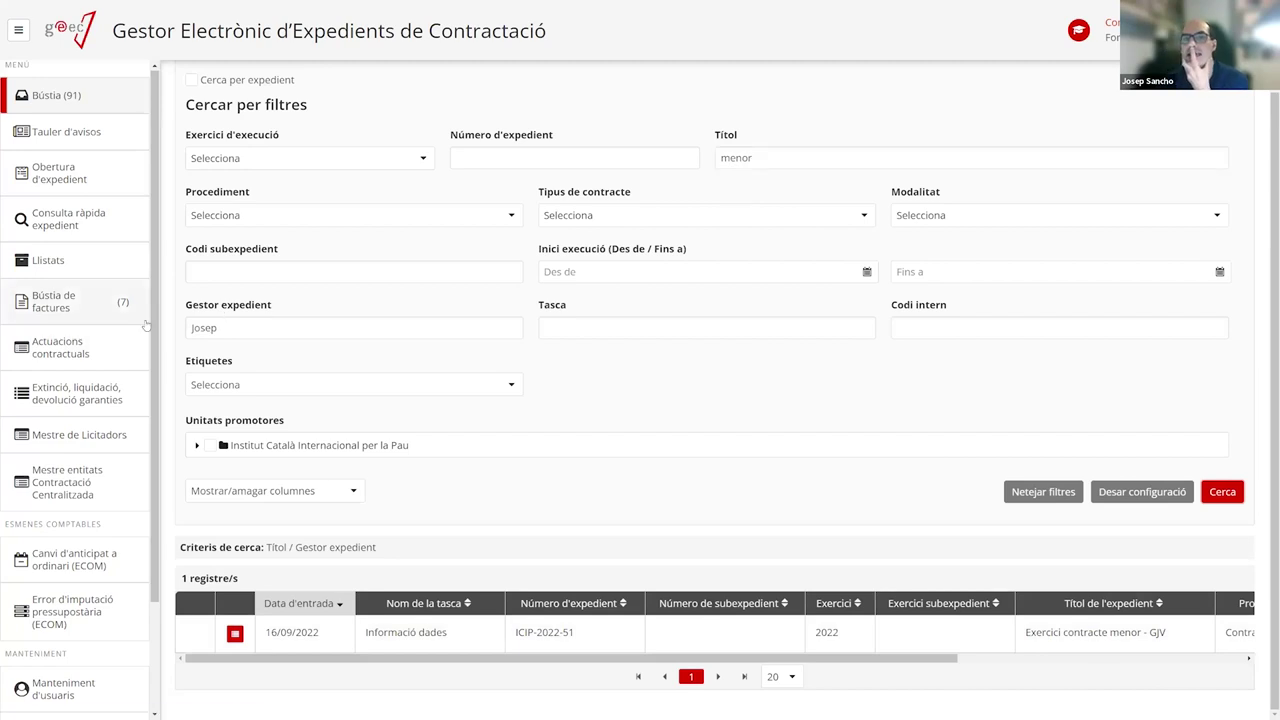
Check the Gestor expedient filter value against the Títol and Gestor expedient entries in the Criteris de cerca summary
{"action": "double_click", "coordinate": [221, 328]}
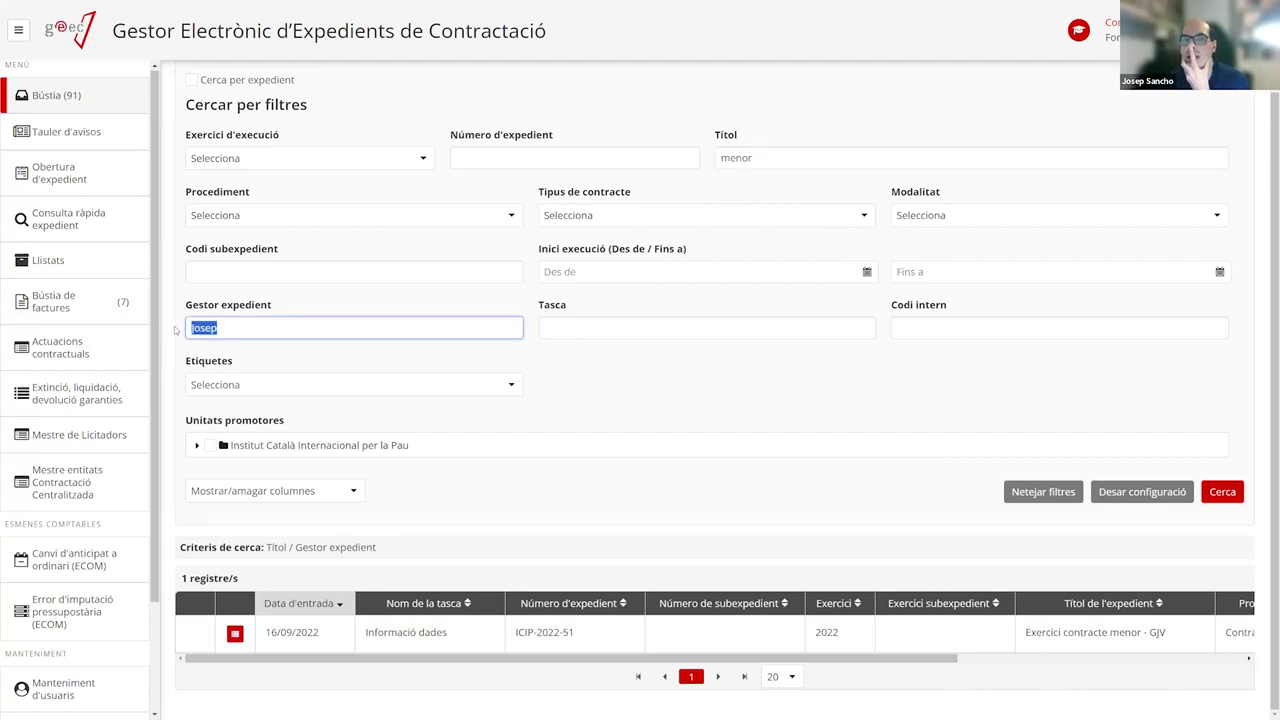
{"action": "mouse_move", "coordinate": [898, 660]}
{"action": "left_mouse_down"}
{"action": "mouse_move", "coordinate": [985, 660]}
{"action": "mouse_move", "coordinate": [904, 660]}
{"action": "left_mouse_up"}
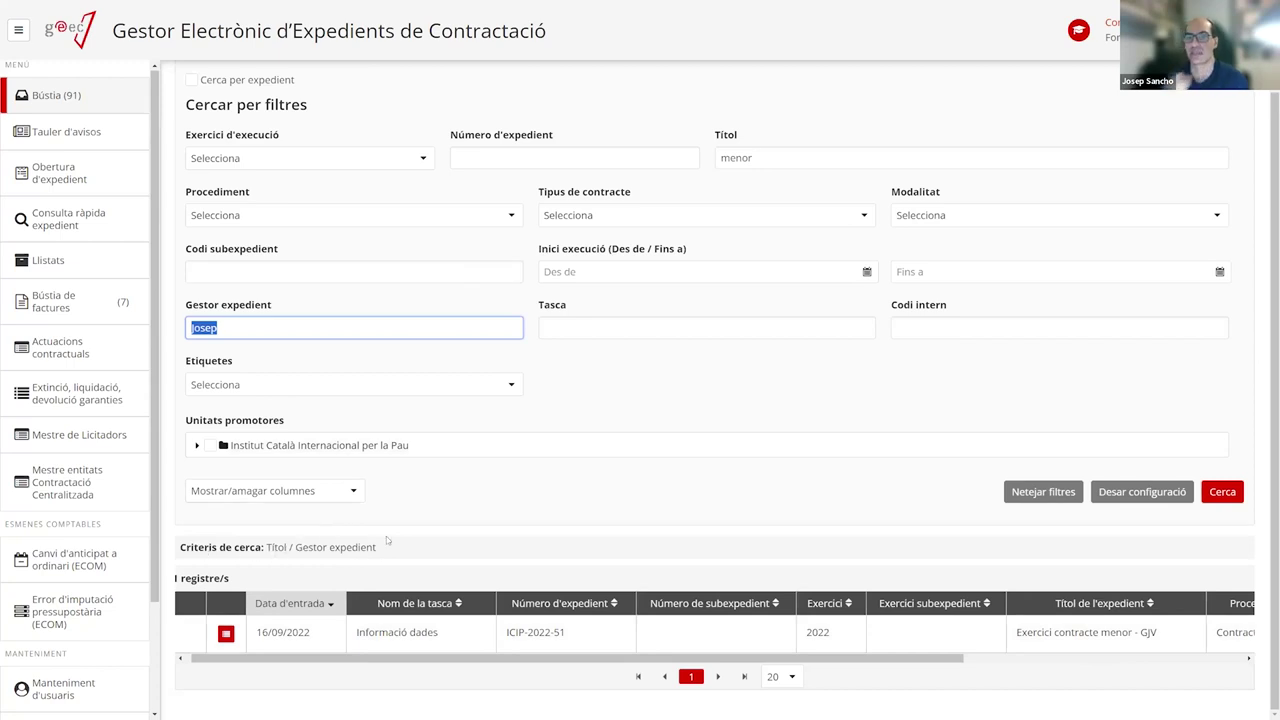
{"action": "left_click_drag", "start_coordinate": [268, 547], "coordinate": [290, 548]}
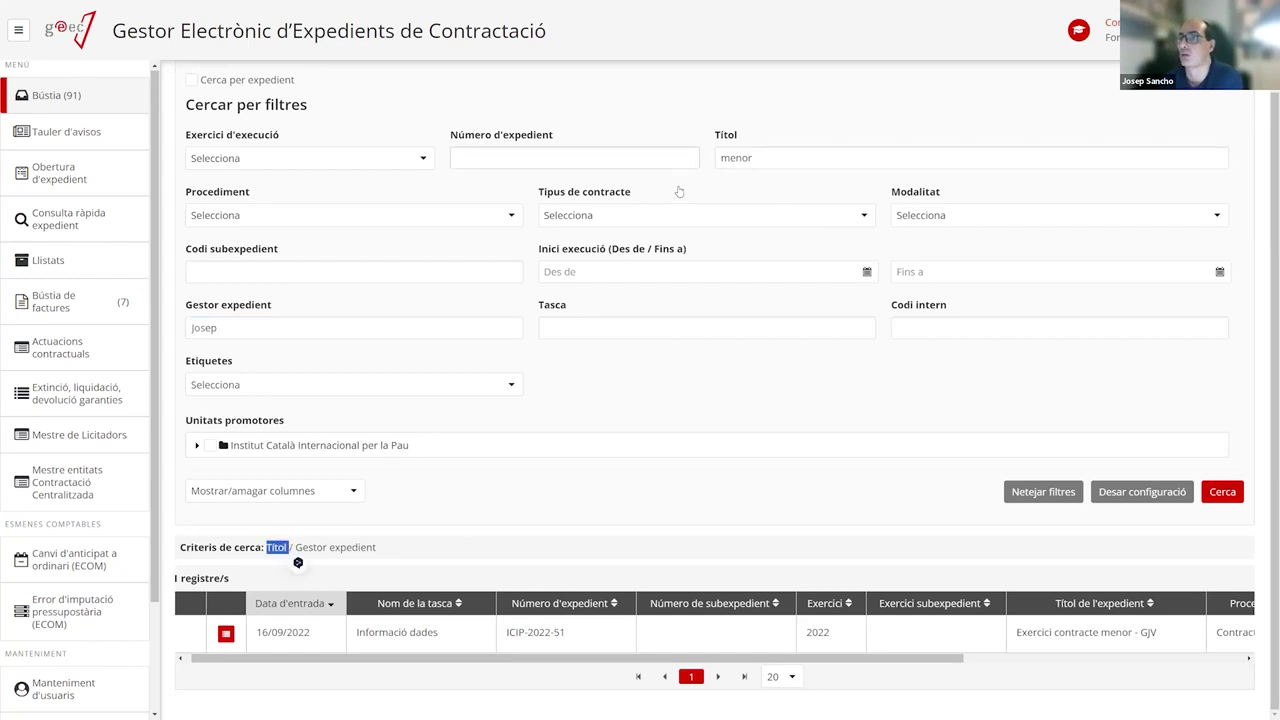
{"action": "left_click_drag", "start_coordinate": [295, 547], "coordinate": [376, 548]}
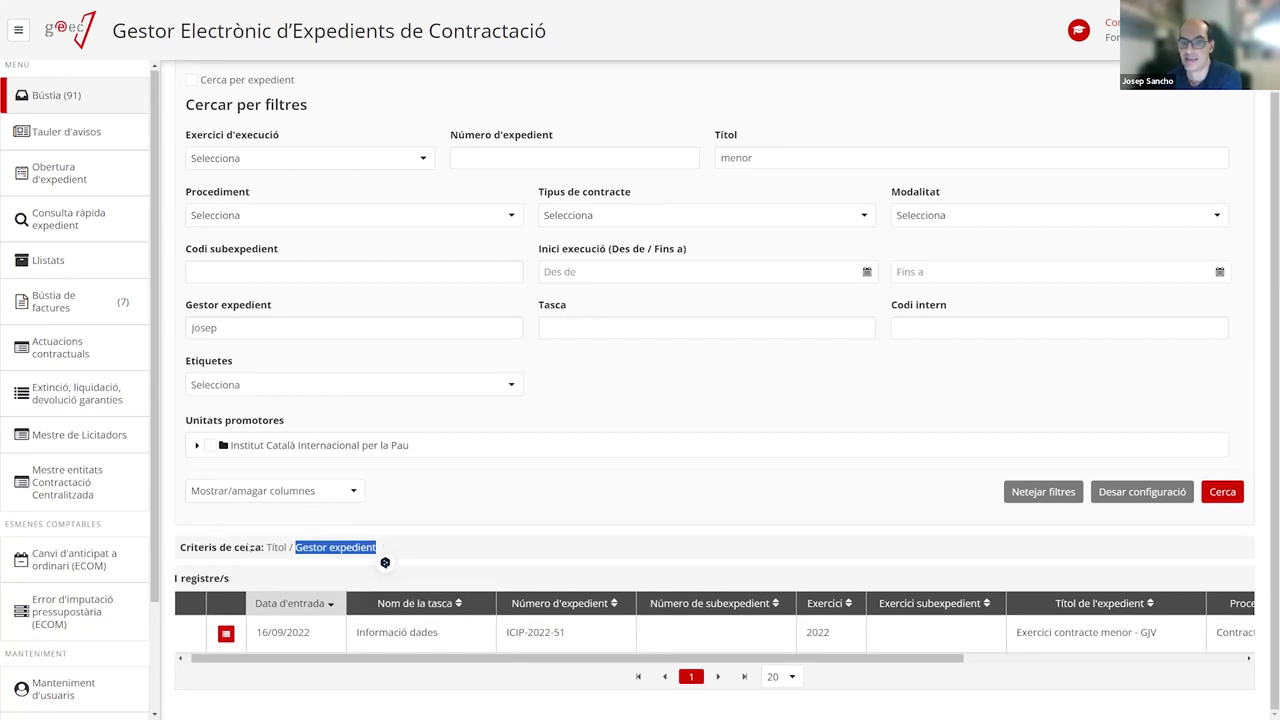
Collapse the Configuració del llistat section and highlight the criteria listed in the Criteris de cerca line
{"action": "scroll", "coordinate": [474, 268], "scroll_direction": "up", "scroll_amount": 2}
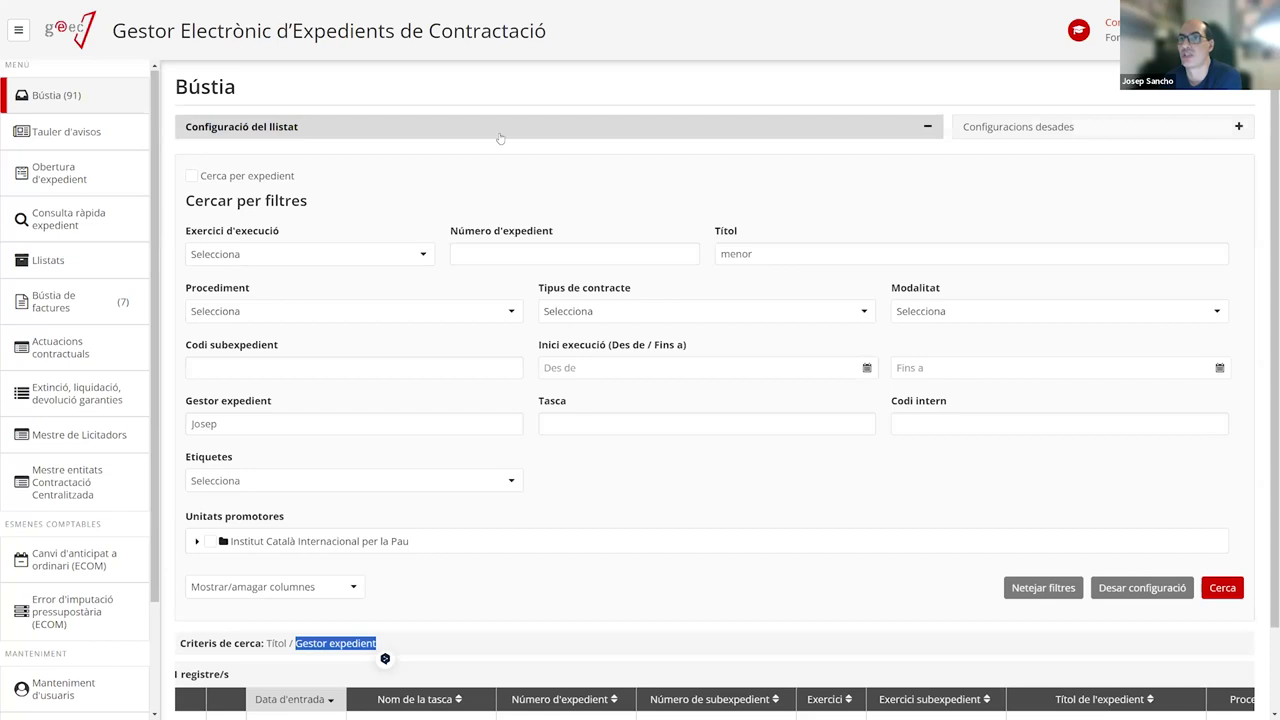
{"action": "left_click", "coordinate": [500, 137]}
{"action": "left_click", "coordinate": [342, 305]}
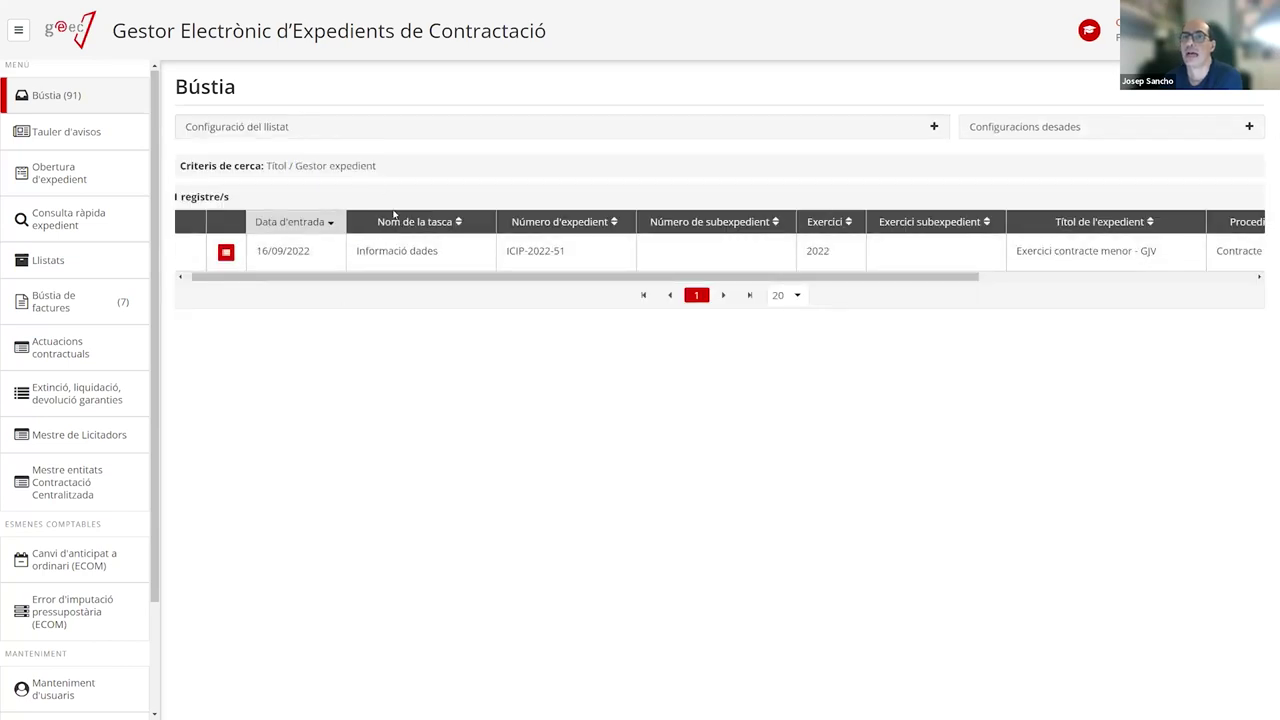
{"action": "left_click_drag", "start_coordinate": [266, 166], "coordinate": [400, 166]}
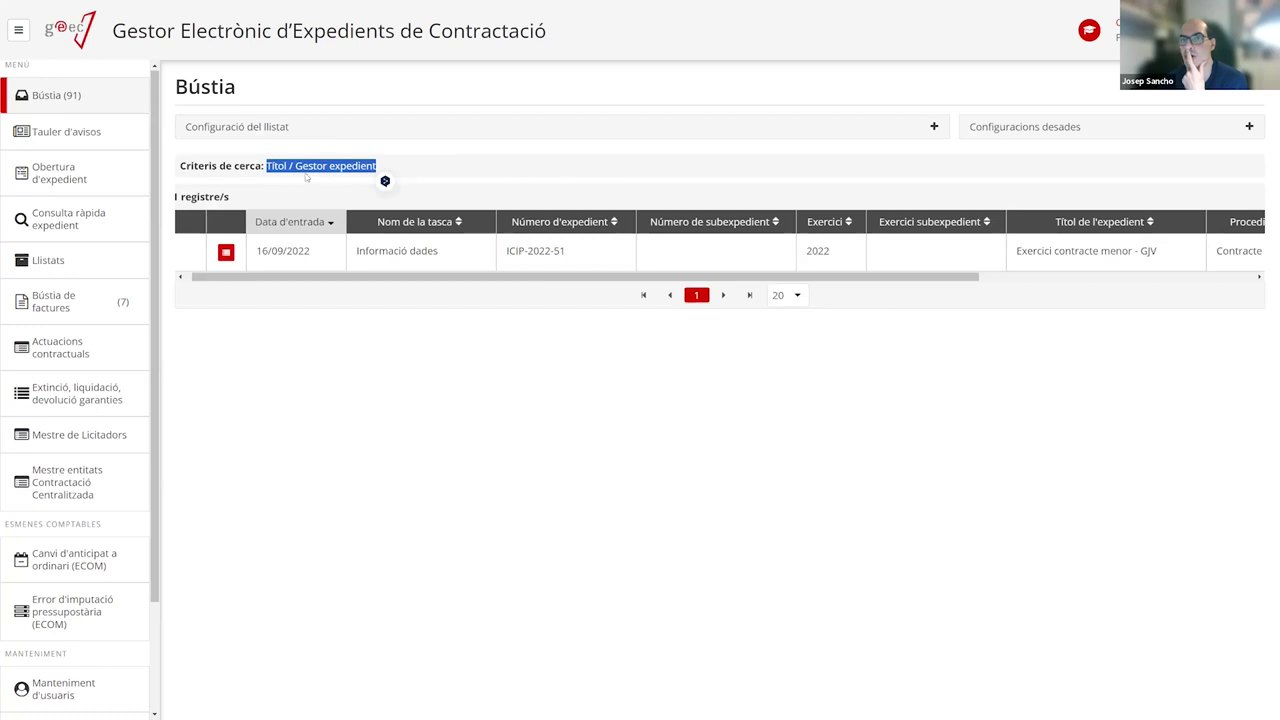
Expand Configuració del llistat, clear all filters and search the Bústia again without any criteria
{"action": "left_click", "coordinate": [628, 127]}
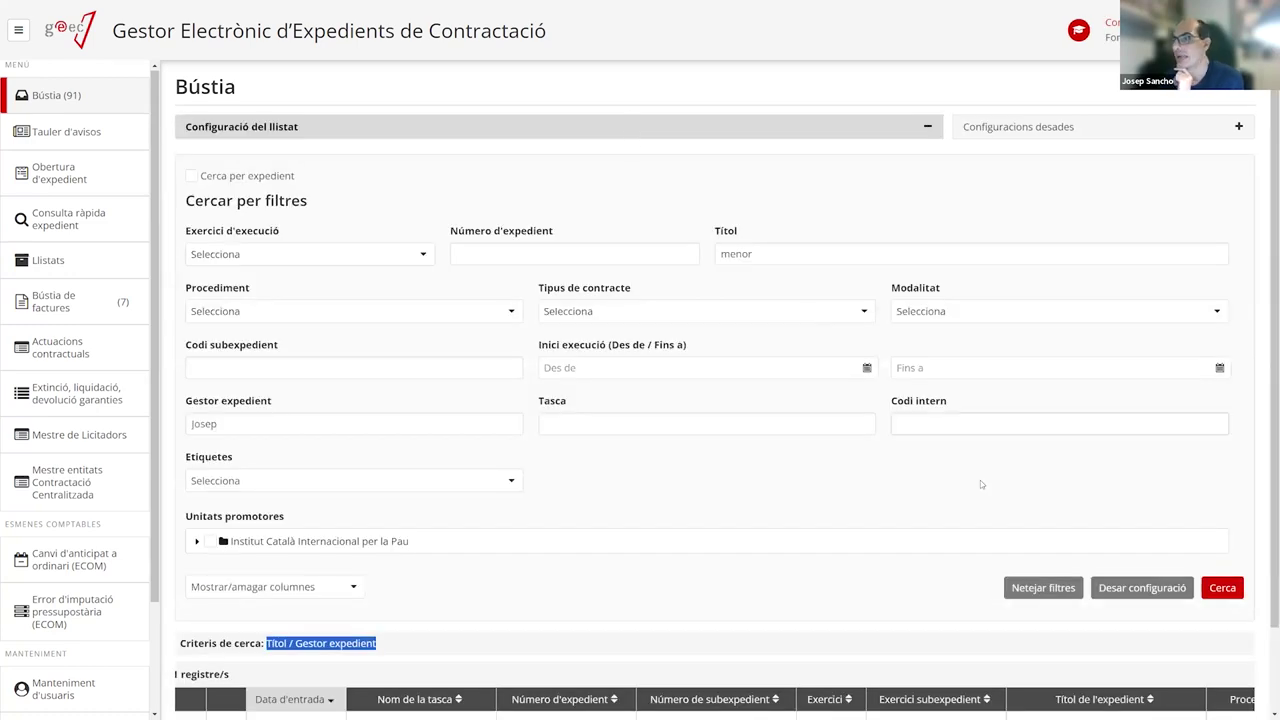
{"action": "left_click", "coordinate": [1036, 589]}
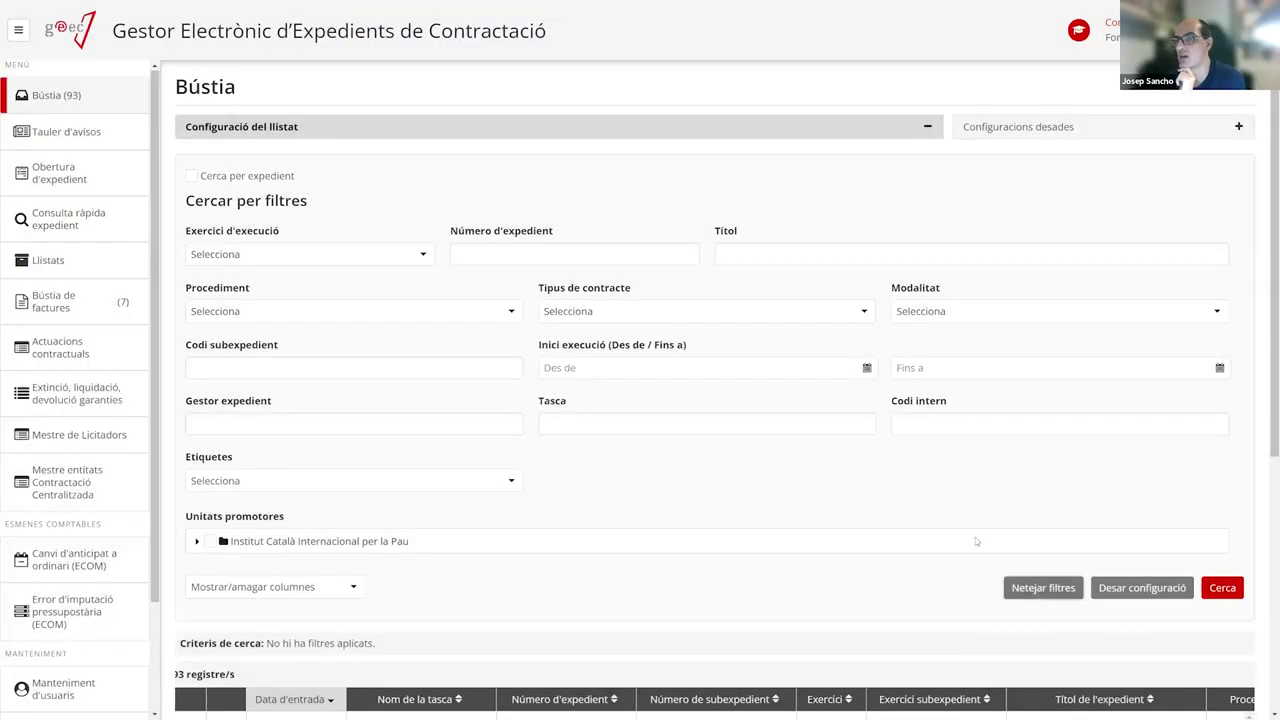
{"action": "left_click", "coordinate": [1219, 587]}
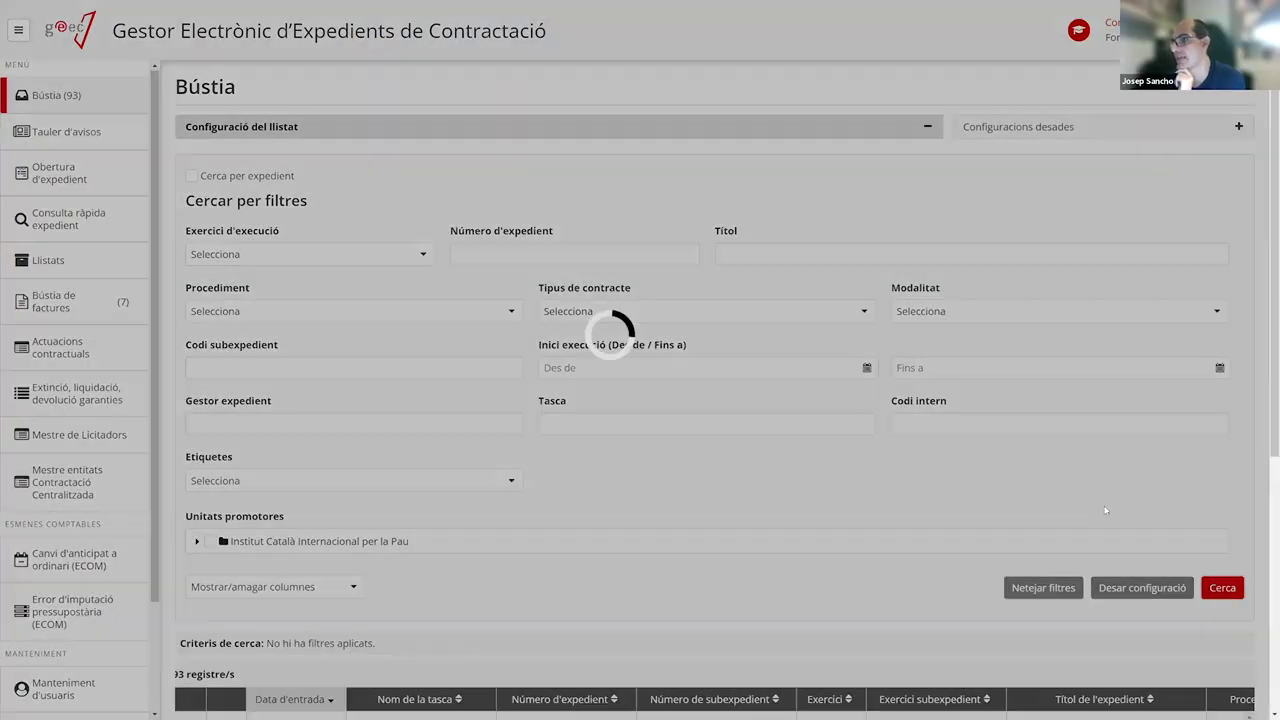
{"action": "scroll", "coordinate": [712, 324], "scroll_direction": "down", "scroll_amount": 5}
{"action": "scroll", "coordinate": [674, 367], "scroll_direction": "down", "scroll_amount": 1}
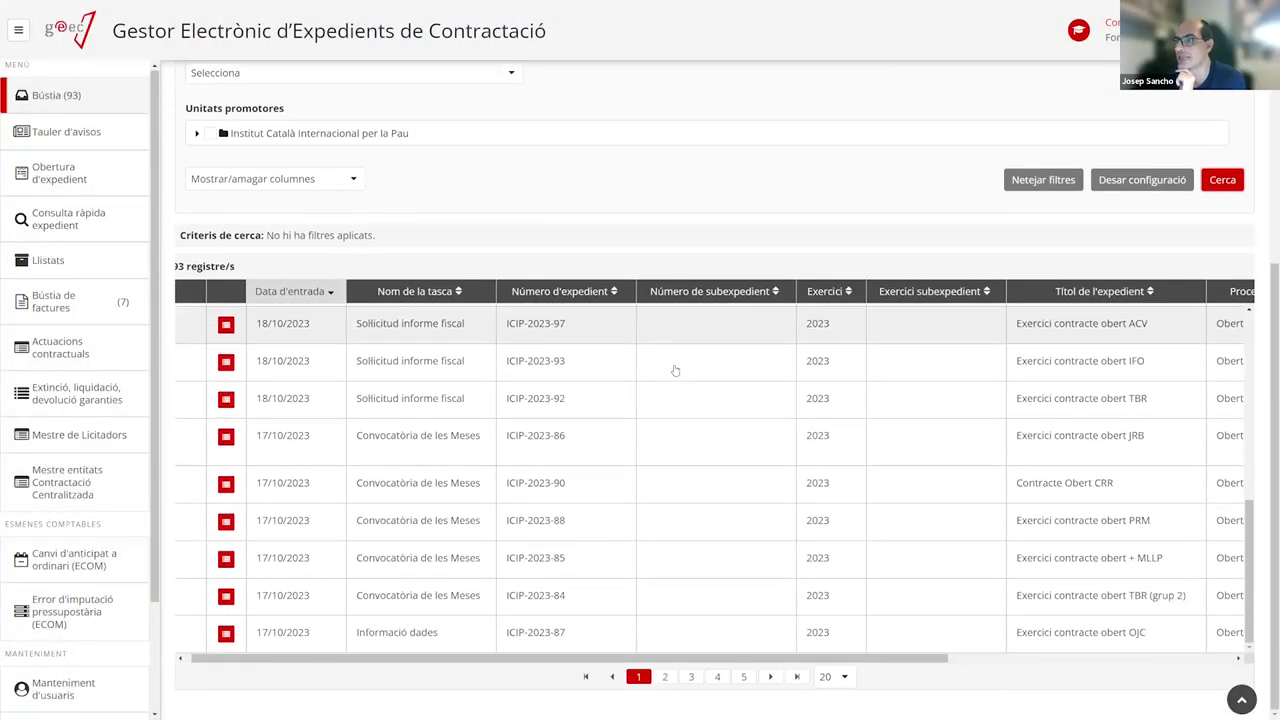
{"action": "mouse_move", "coordinate": [556, 658]}
{"action": "left_mouse_down"}
{"action": "mouse_move", "coordinate": [790, 658]}
{"action": "mouse_move", "coordinate": [540, 658]}
{"action": "left_mouse_up"}
{"action": "scroll", "coordinate": [521, 446], "scroll_direction": "up", "scroll_amount": 3}
{"action": "scroll", "coordinate": [521, 446], "scroll_direction": "up", "scroll_amount": 6}
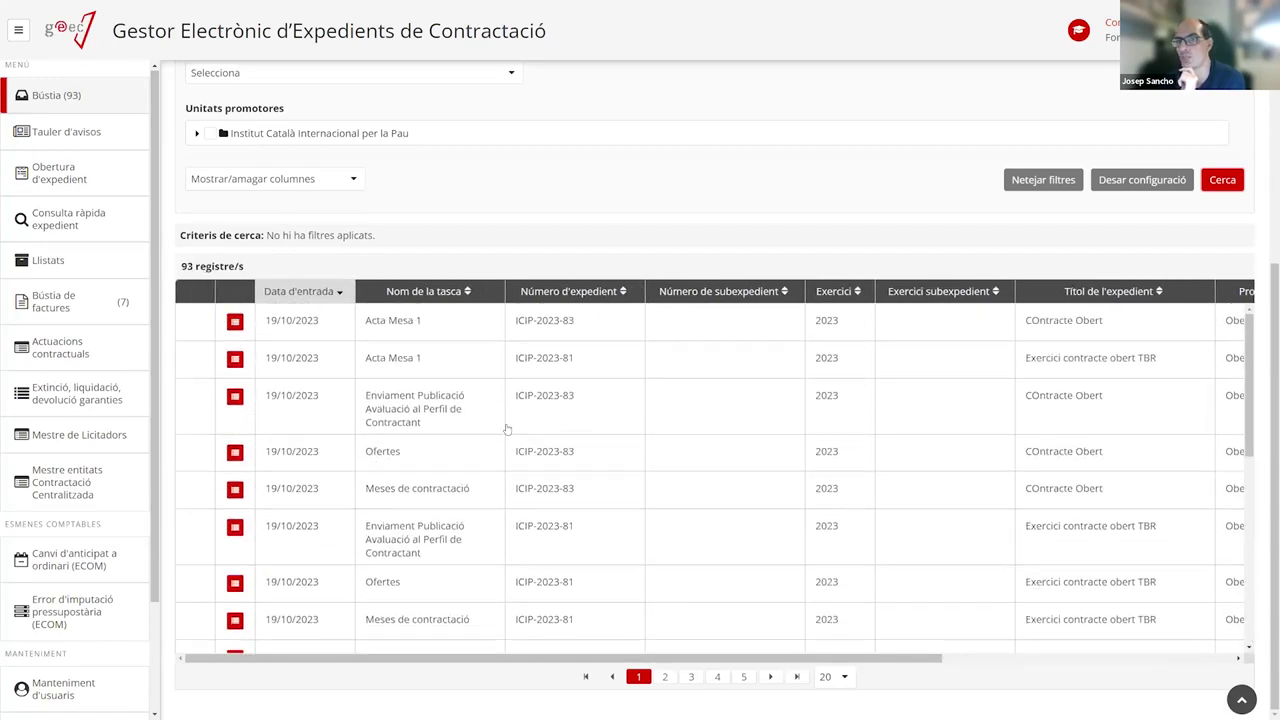
{"action": "scroll", "coordinate": [498, 430], "scroll_direction": "down", "scroll_amount": 1}
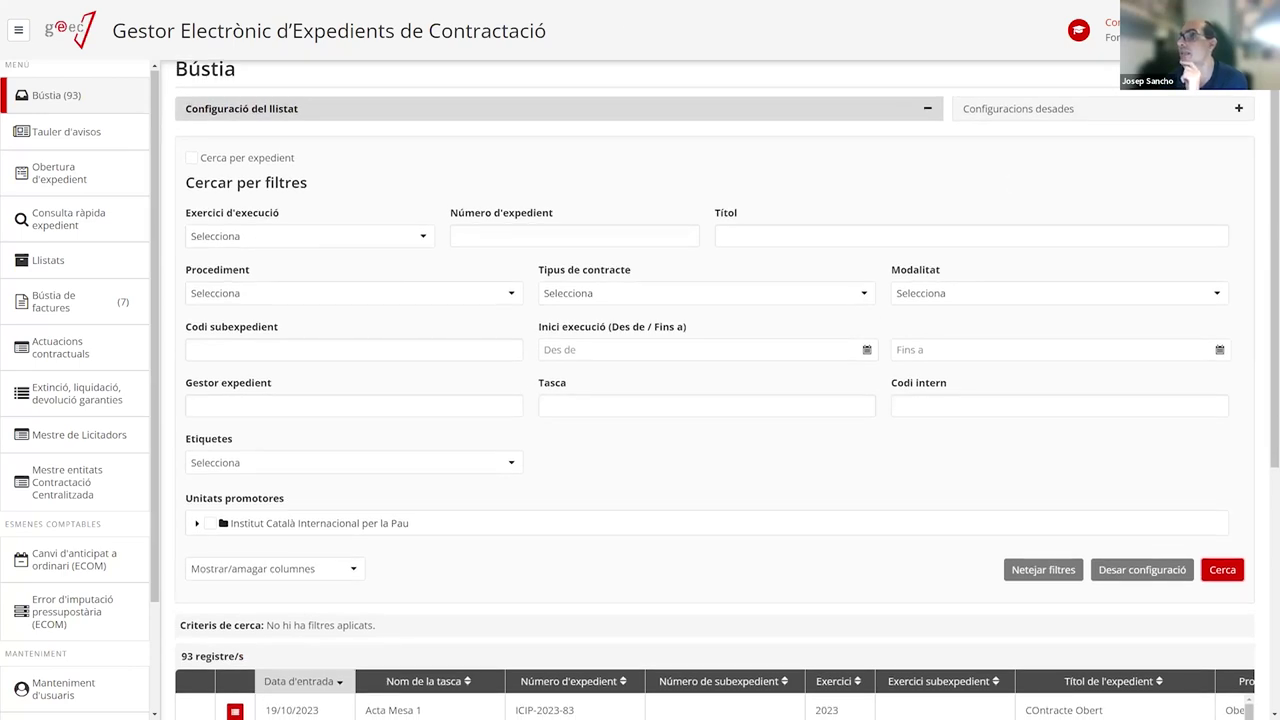
{"action": "double_click", "coordinate": [1106, 37]}
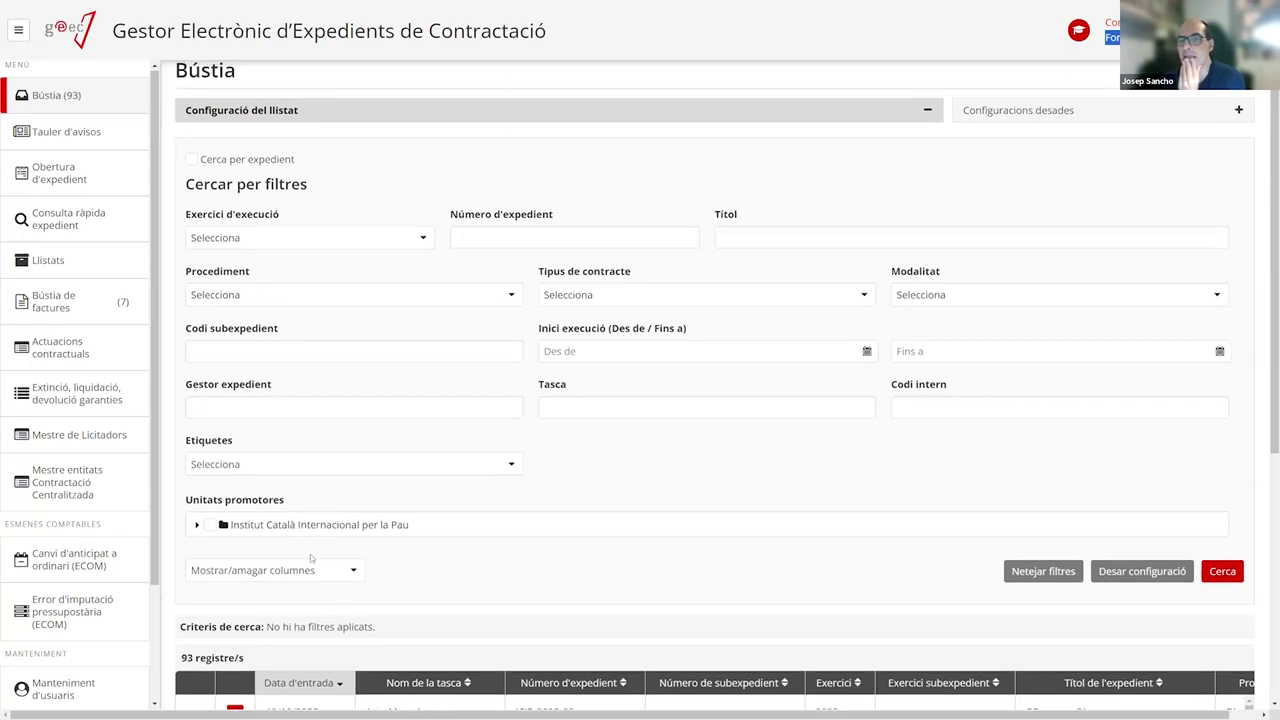
Review the columns available for the task list and deselect Gestor expedient from the displayed ones
{"action": "scroll", "coordinate": [310, 554], "scroll_direction": "up", "scroll_amount": 1}
{"action": "left_click", "coordinate": [354, 581]}
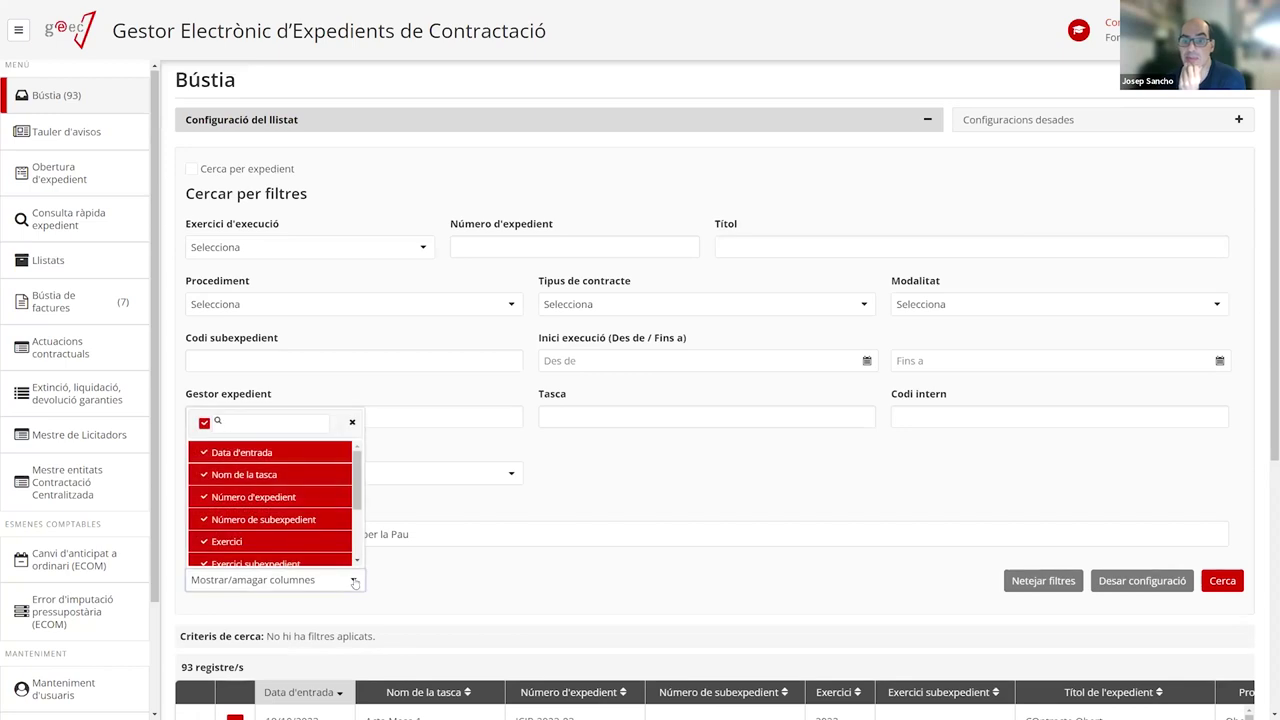
{"action": "scroll", "coordinate": [356, 470], "scroll_direction": "down", "scroll_amount": 5}
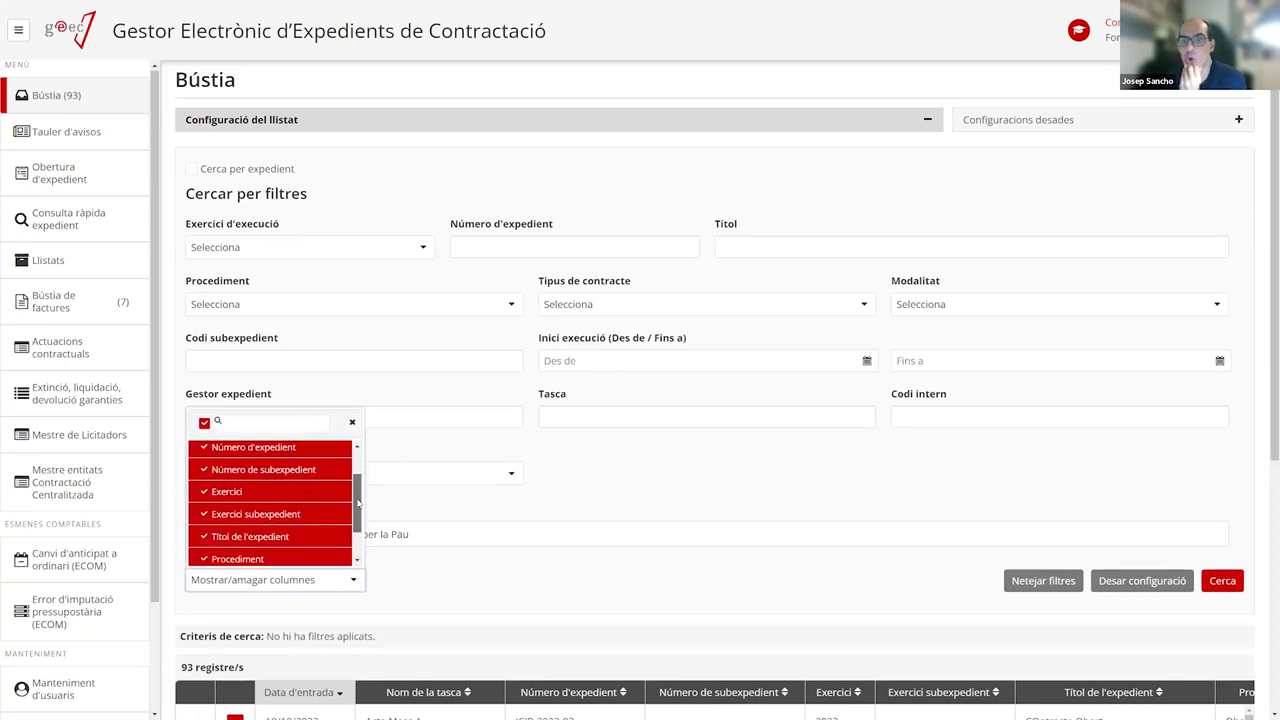
{"action": "scroll", "coordinate": [360, 500], "scroll_direction": "up", "scroll_amount": 5}
{"action": "scroll", "coordinate": [352, 557], "scroll_direction": "down", "scroll_amount": 5}
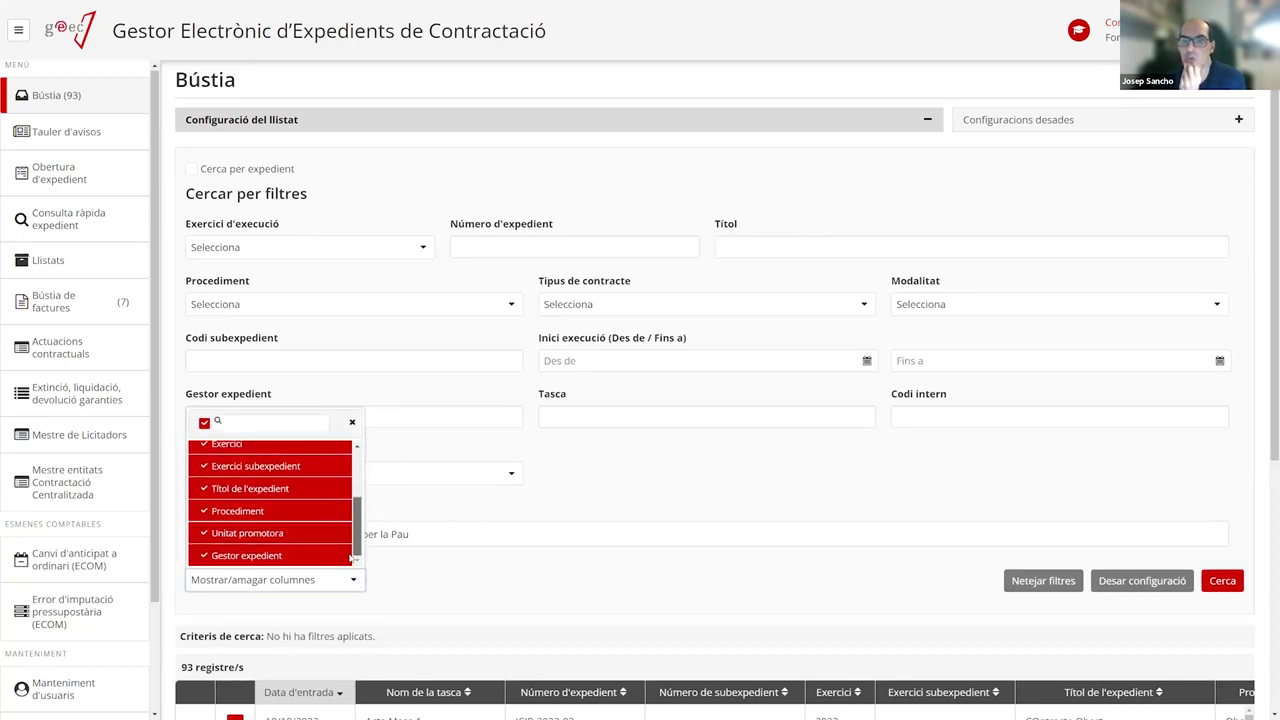
{"action": "scroll", "coordinate": [293, 488], "scroll_direction": "up", "scroll_amount": 5}
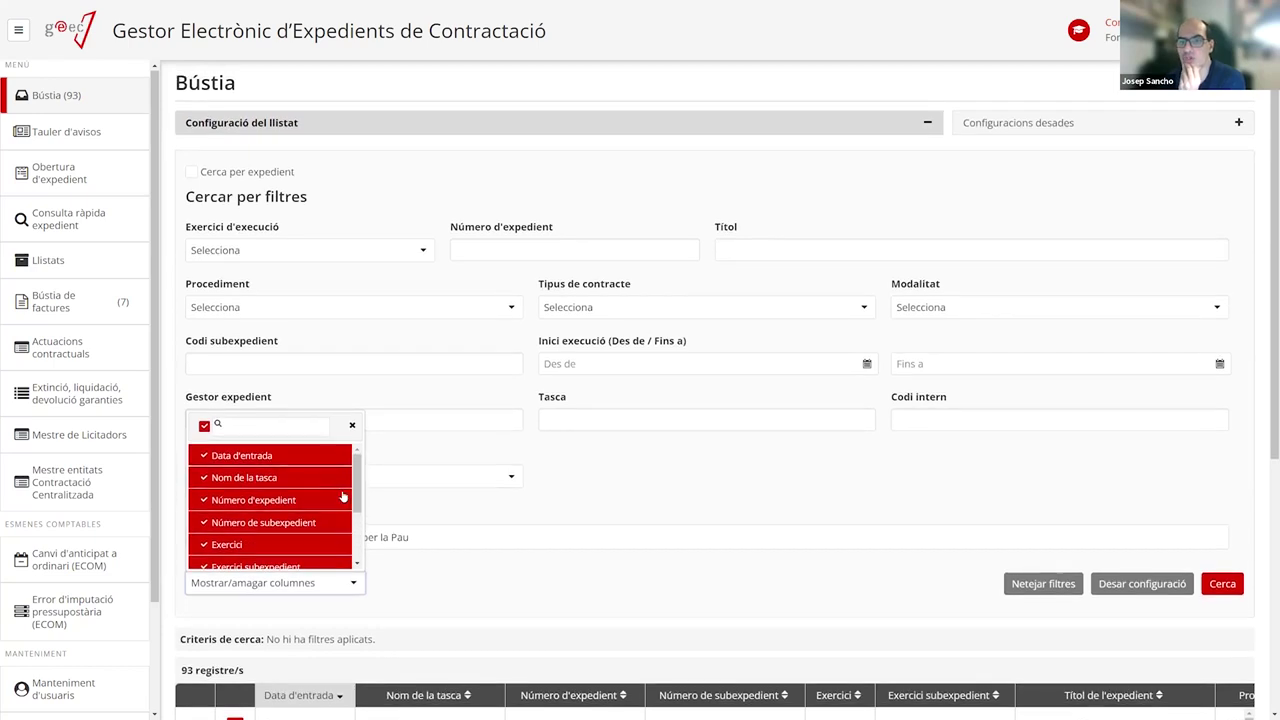
{"action": "scroll", "coordinate": [358, 512], "scroll_direction": "down", "scroll_amount": 2}
{"action": "scroll", "coordinate": [358, 512], "scroll_direction": "down", "scroll_amount": 2}
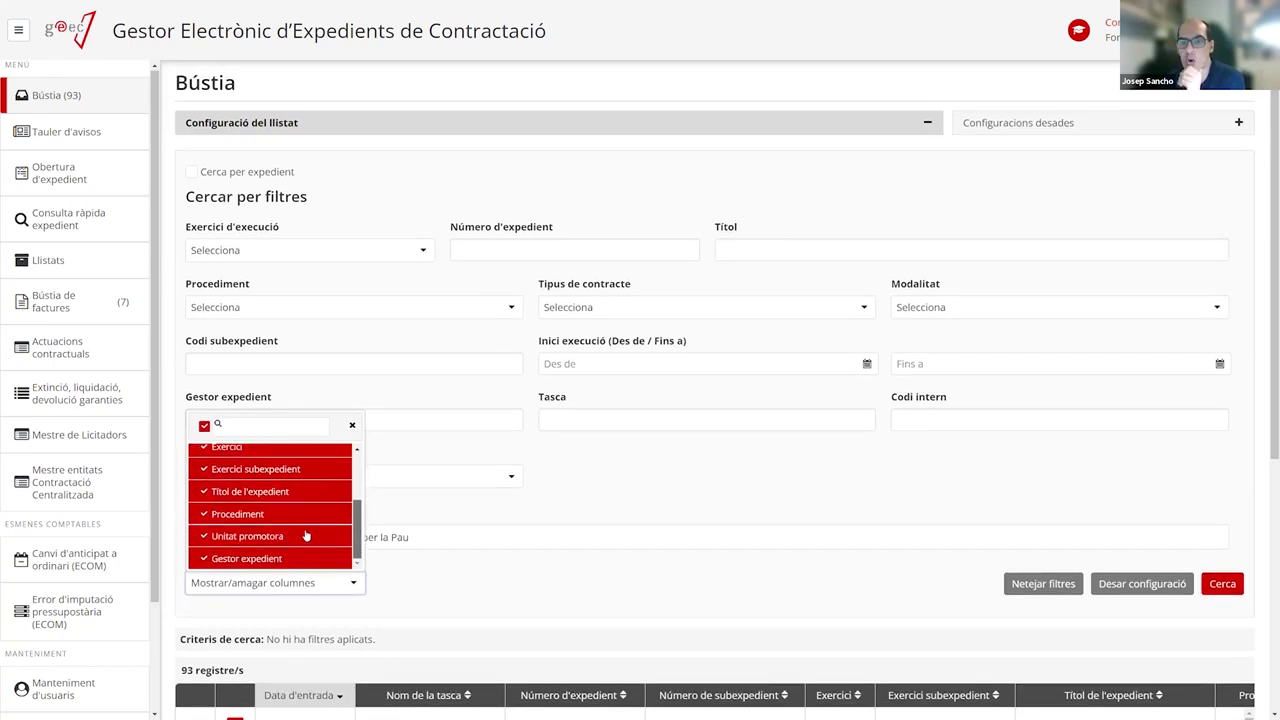
{"action": "left_click", "coordinate": [216, 560]}
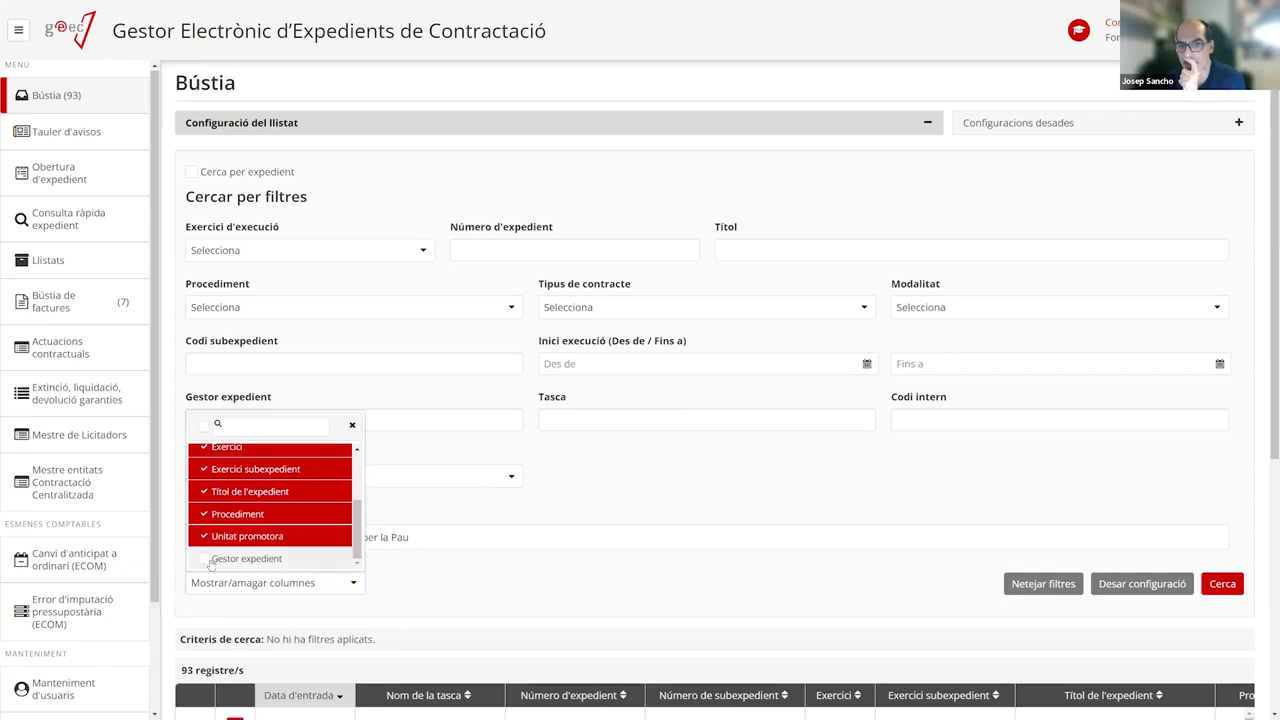
{"action": "left_click", "coordinate": [509, 557]}
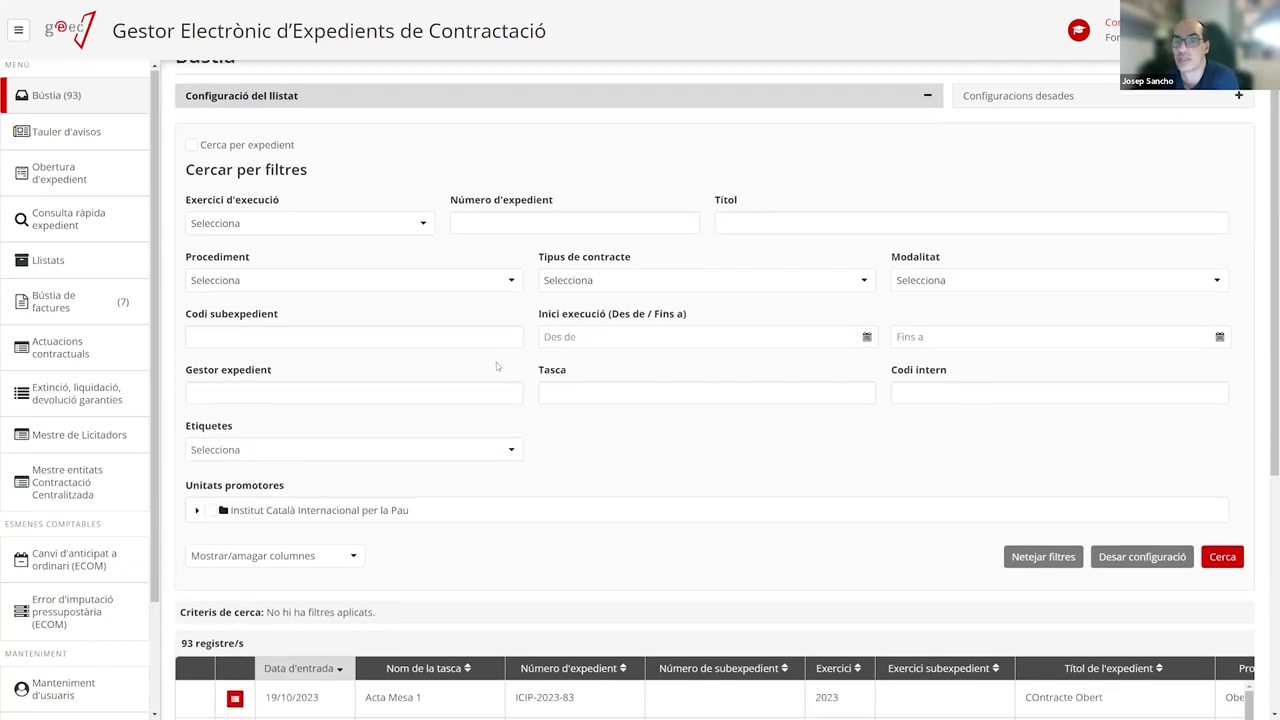
Sort the task list by Nom de la tasca in ascending and descending order and review the tasks
{"action": "scroll", "coordinate": [496, 362], "scroll_direction": "down", "scroll_amount": 1}
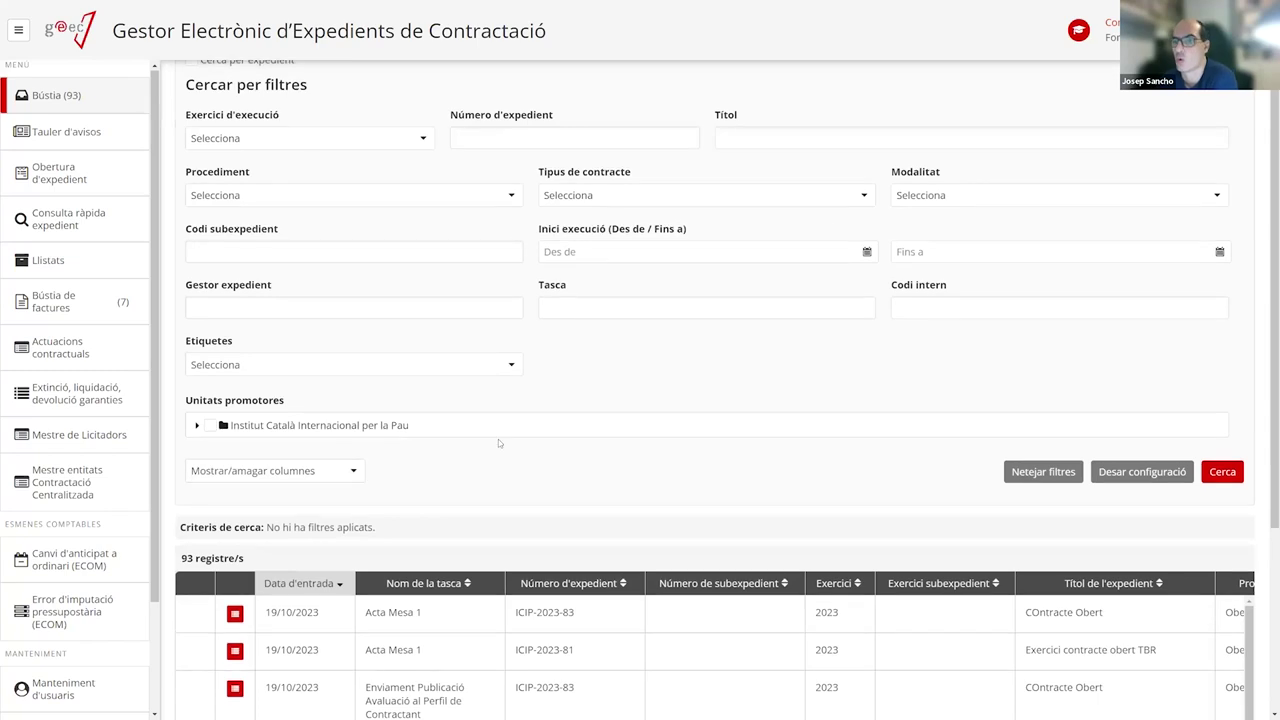
{"action": "scroll", "coordinate": [498, 439], "scroll_direction": "down", "scroll_amount": 3}
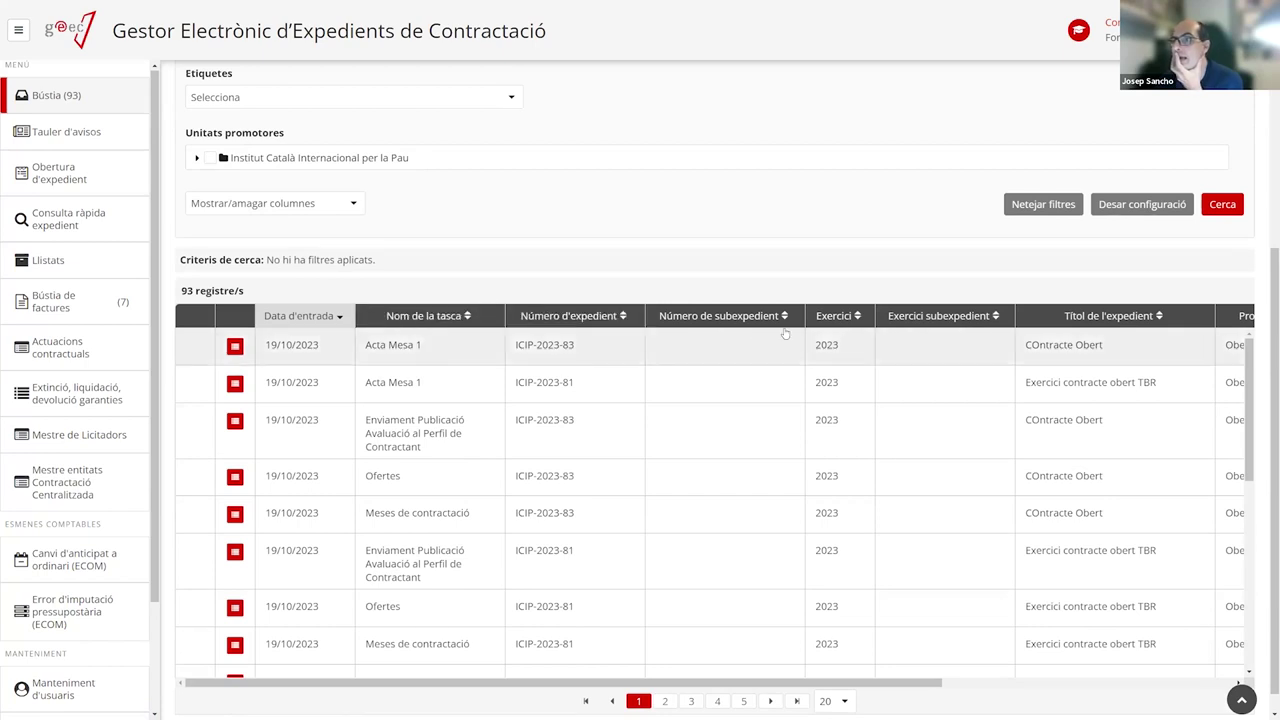
{"action": "left_click", "coordinate": [464, 317]}
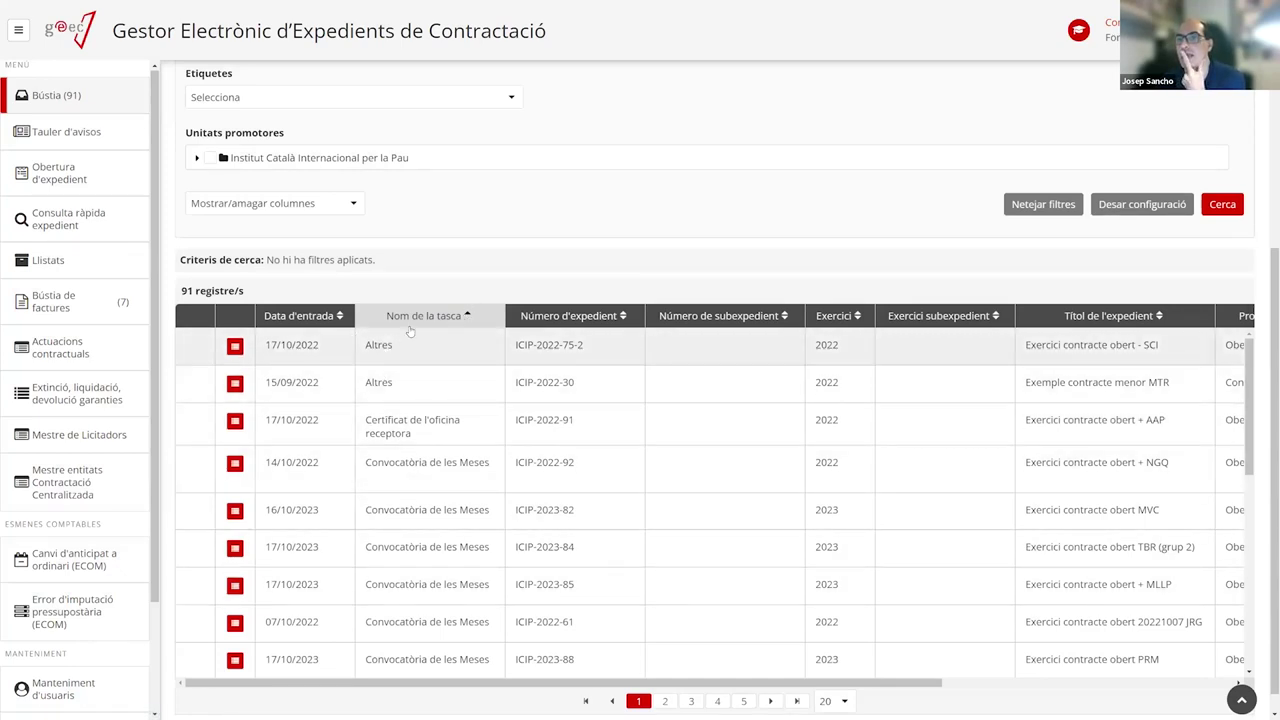
{"action": "left_click", "coordinate": [463, 318]}
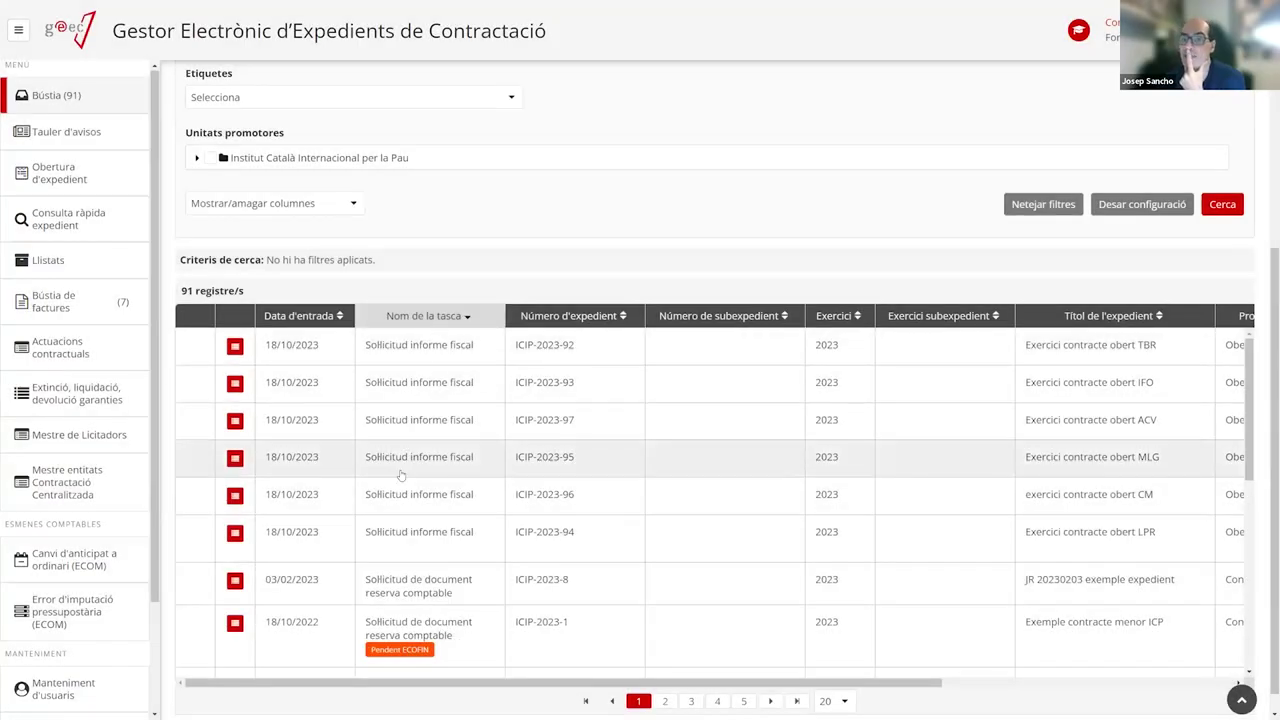
{"action": "scroll", "coordinate": [402, 400], "scroll_direction": "up", "scroll_amount": 3}
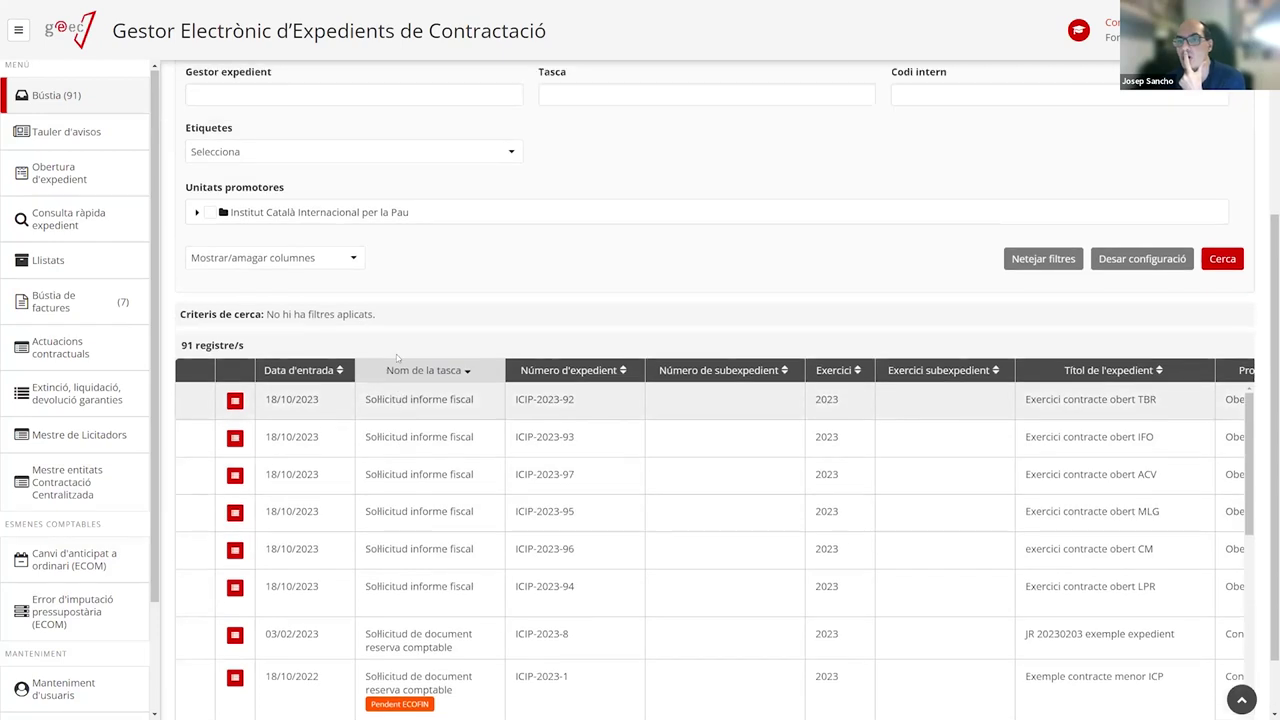
{"action": "scroll", "coordinate": [402, 406], "scroll_direction": "down", "scroll_amount": 2}
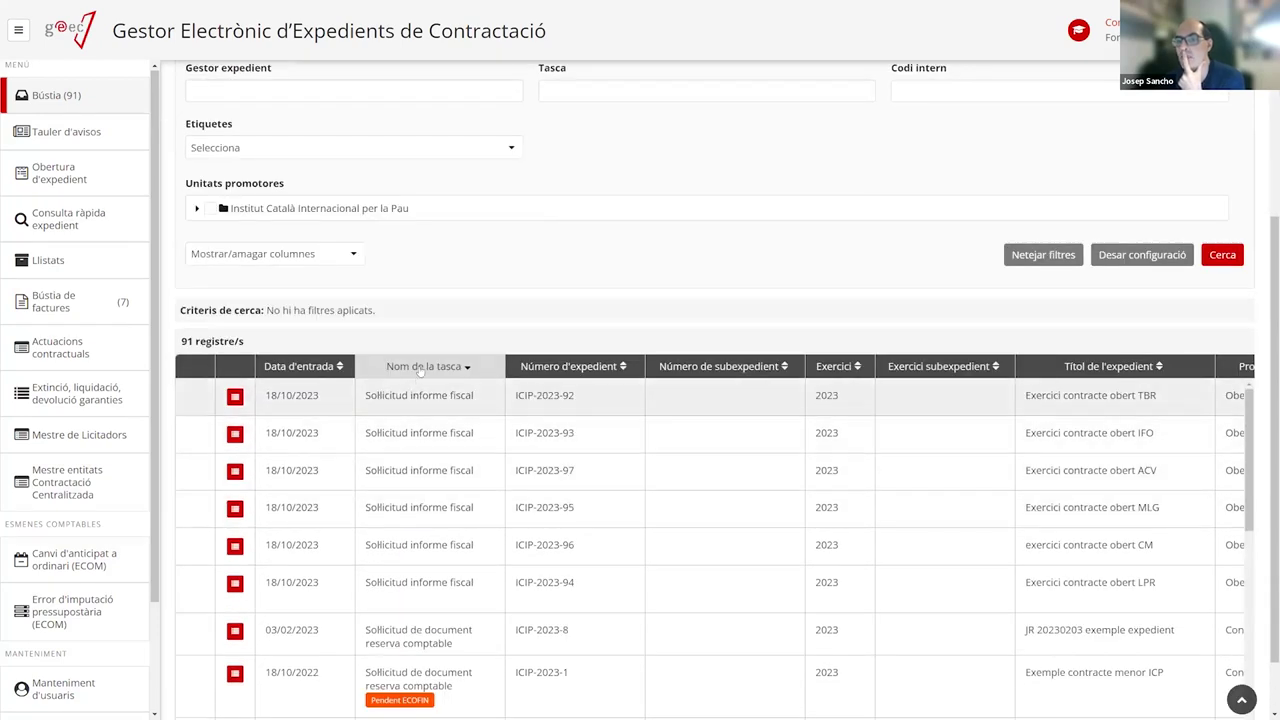
{"action": "scroll", "coordinate": [402, 530], "scroll_direction": "down", "scroll_amount": 3}
{"action": "scroll", "coordinate": [402, 537], "scroll_direction": "up", "scroll_amount": 3}
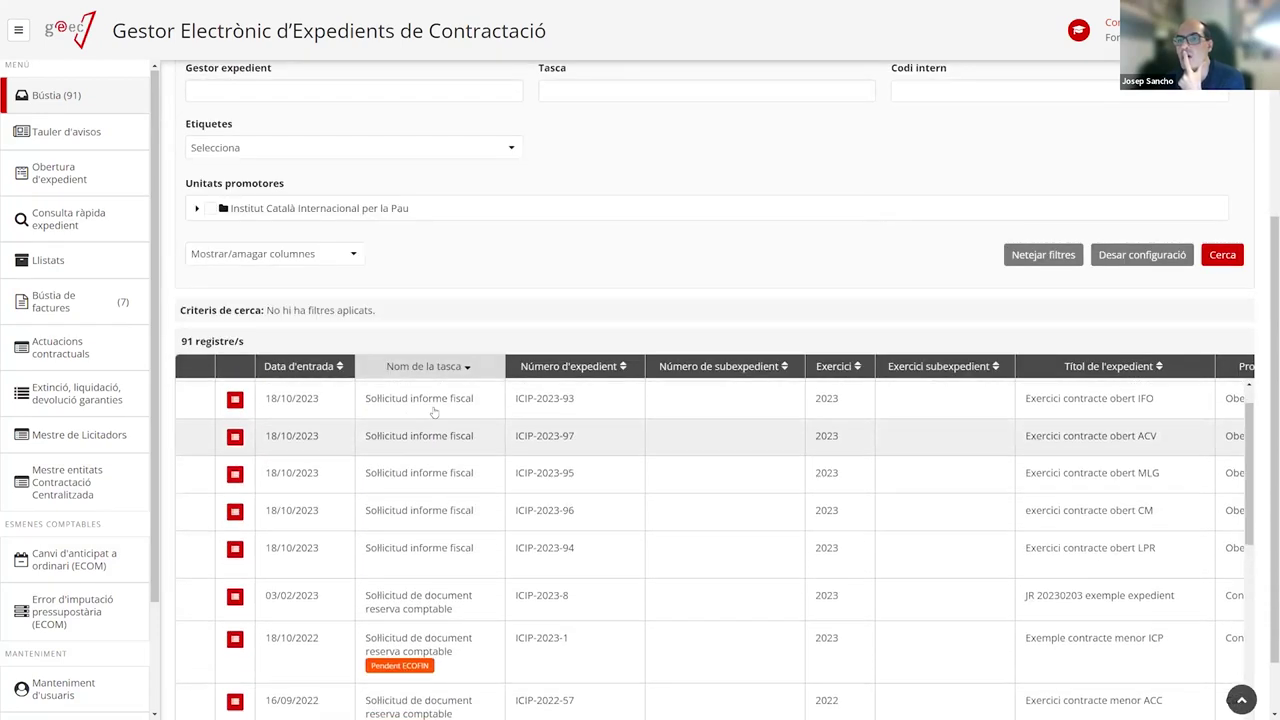
Sort the task list by Número d'expedient in ascending order and look through the sorted file numbers
{"action": "left_click", "coordinate": [606, 368]}
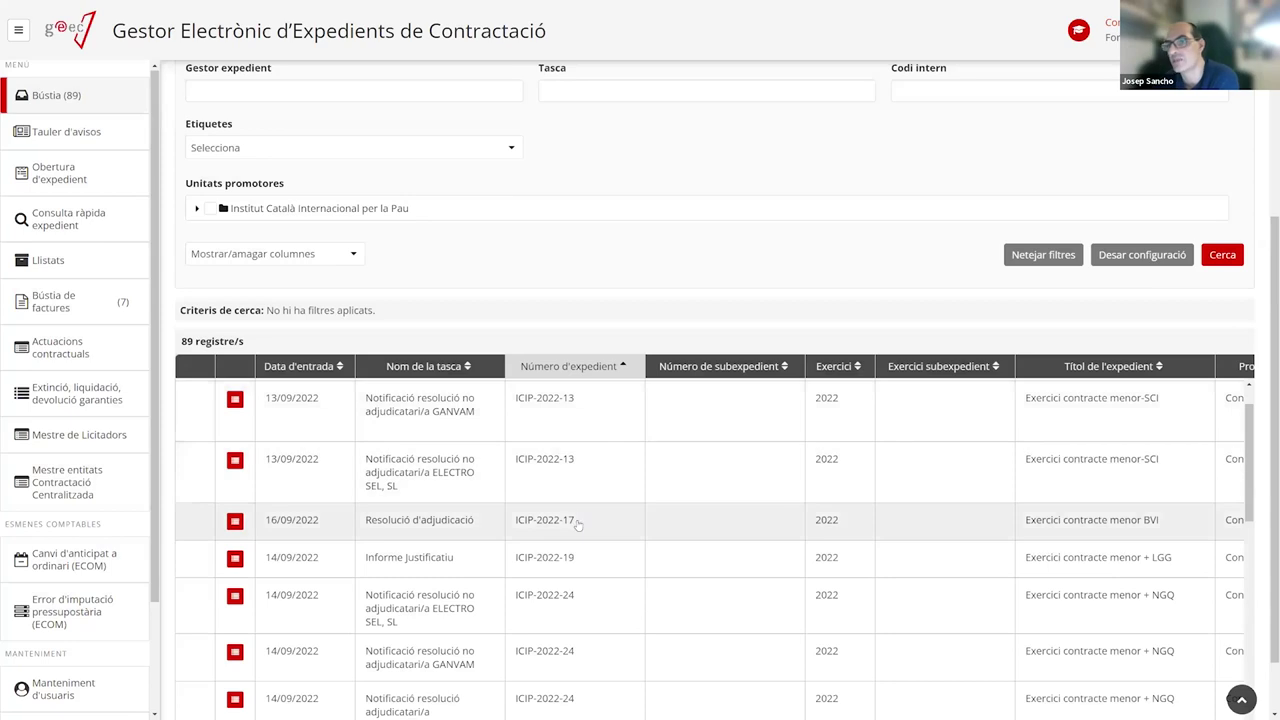
{"action": "scroll", "coordinate": [566, 586], "scroll_direction": "down", "scroll_amount": 5}
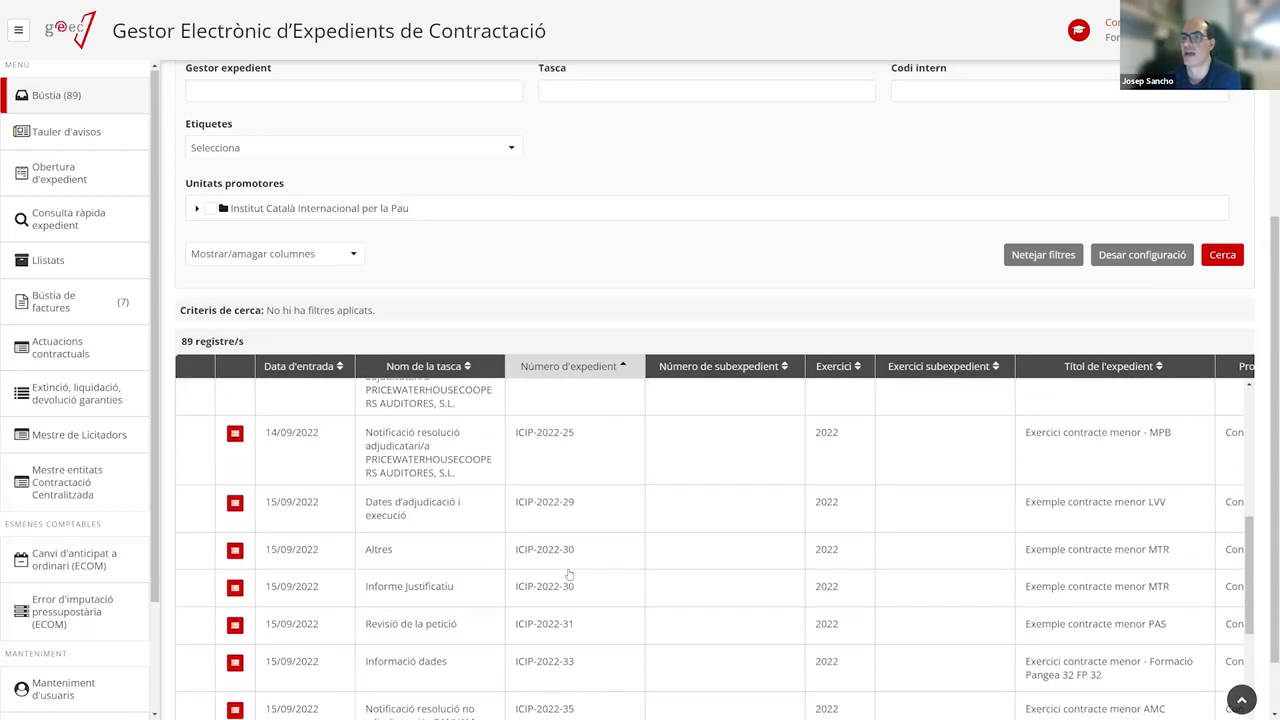
{"action": "scroll", "coordinate": [568, 574], "scroll_direction": "up", "scroll_amount": 6}
{"action": "scroll", "coordinate": [608, 443], "scroll_direction": "down", "scroll_amount": 2}
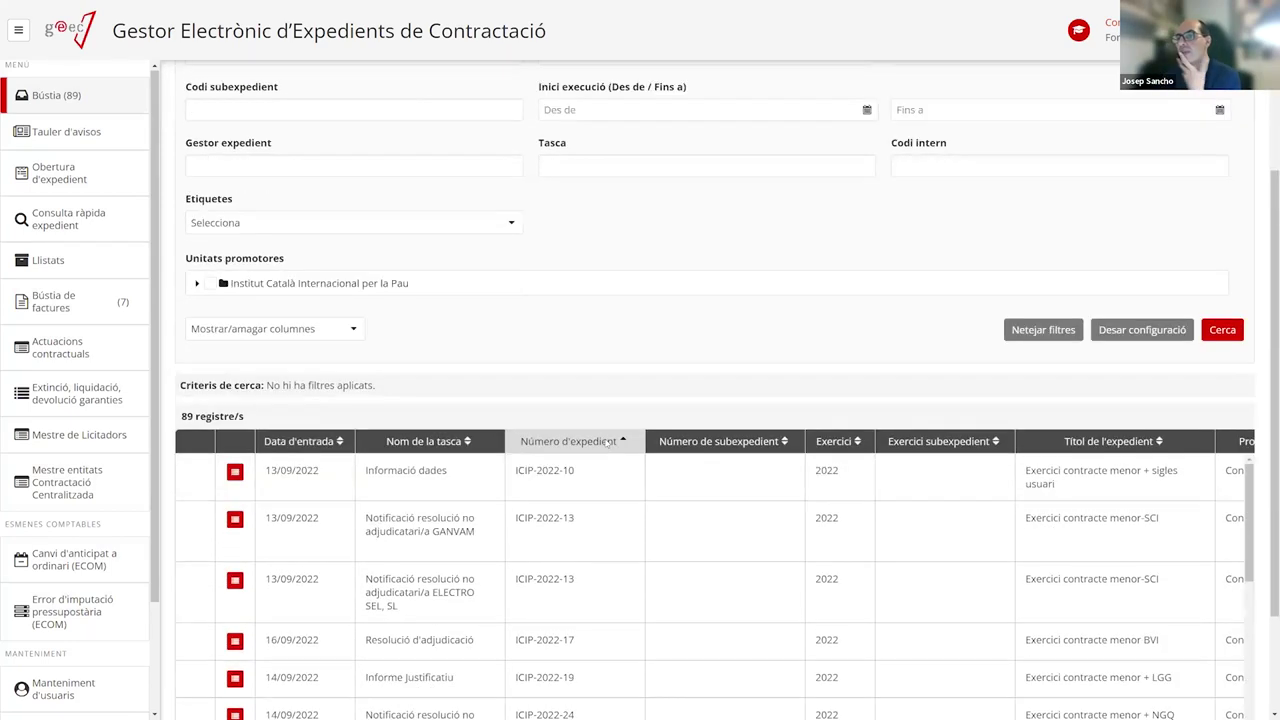
{"action": "scroll", "coordinate": [608, 443], "scroll_direction": "down", "scroll_amount": 2}
Sort the task list by Exercici, switching between ascending and descending order and leaving the latest year first
{"action": "left_click", "coordinate": [830, 307]}
{"action": "scroll", "coordinate": [824, 474], "scroll_direction": "down", "scroll_amount": 1}
{"action": "scroll", "coordinate": [824, 472], "scroll_direction": "down", "scroll_amount": 3}
{"action": "scroll", "coordinate": [830, 440], "scroll_direction": "up", "scroll_amount": 8}
{"action": "left_click", "coordinate": [843, 462]}
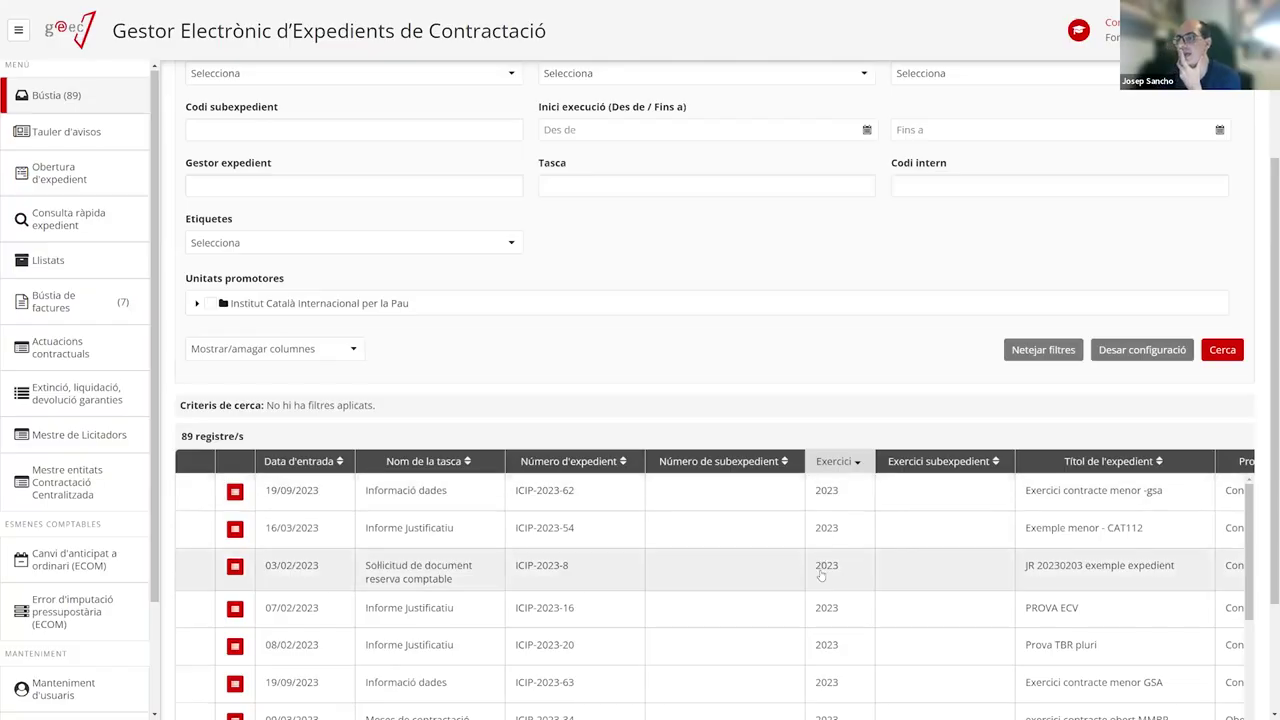
{"action": "scroll", "coordinate": [821, 575], "scroll_direction": "down", "scroll_amount": 15}
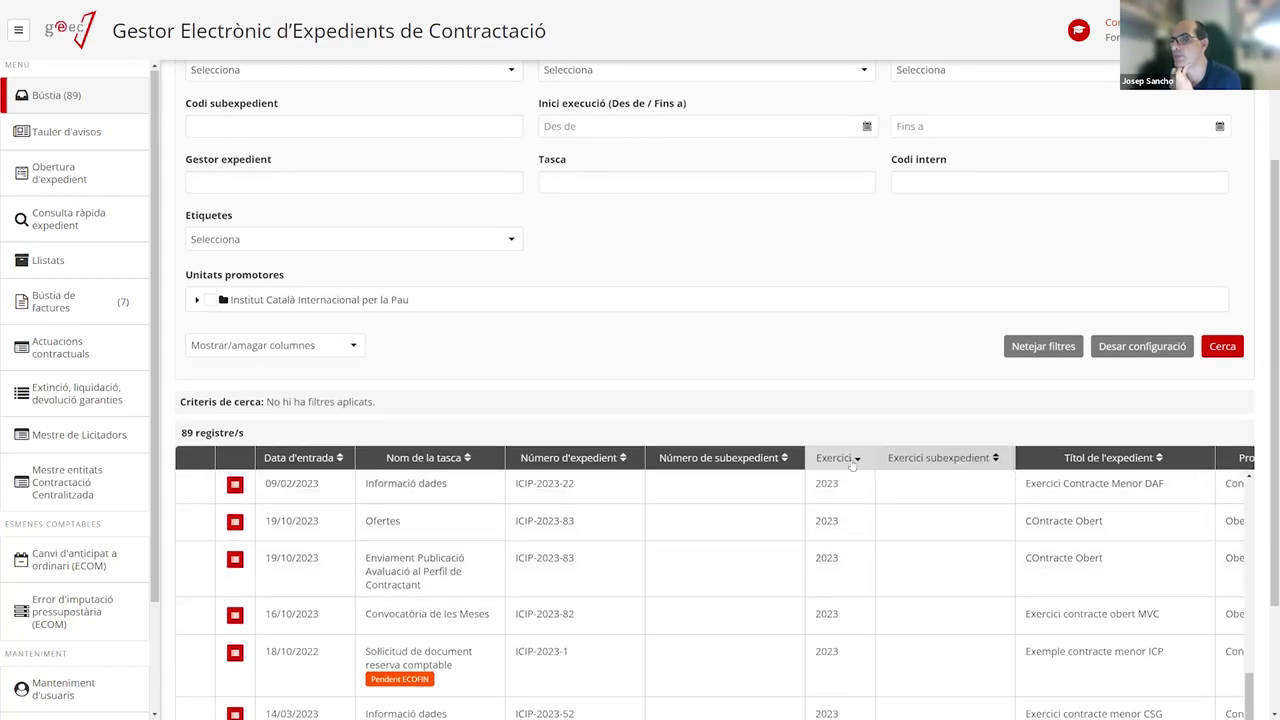
{"action": "left_click", "coordinate": [851, 461]}
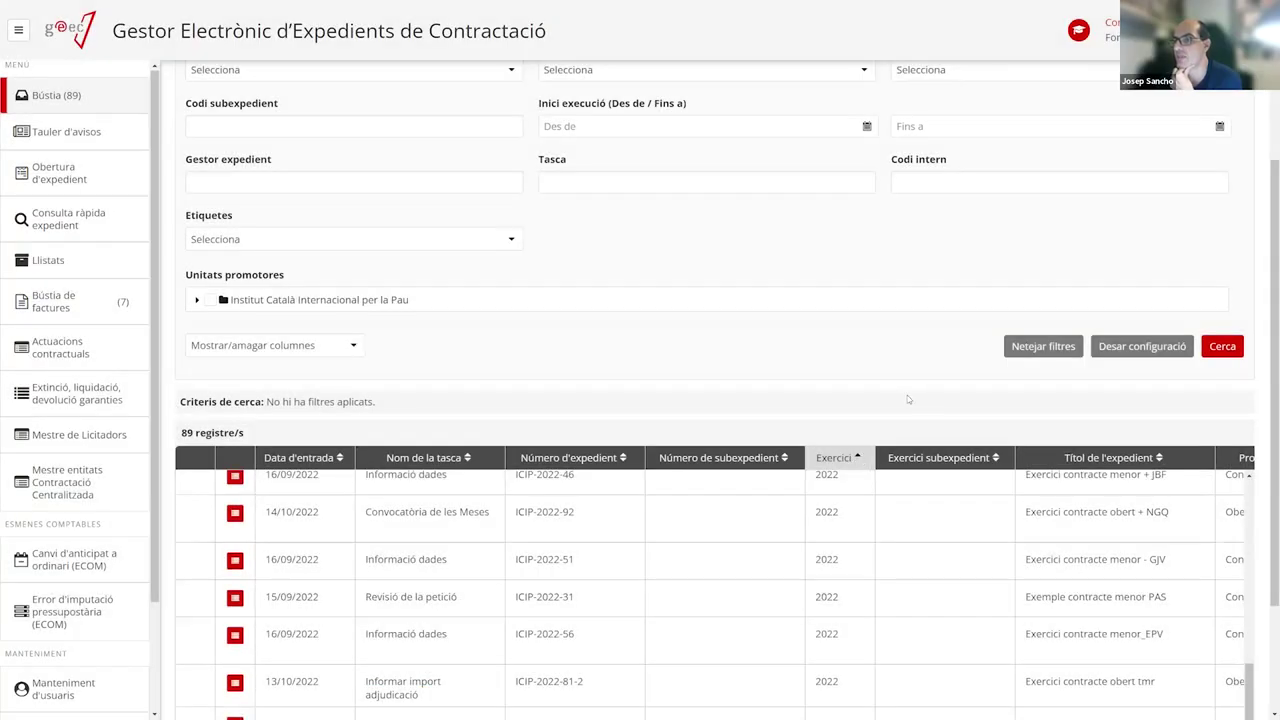
{"action": "left_click", "coordinate": [851, 459]}
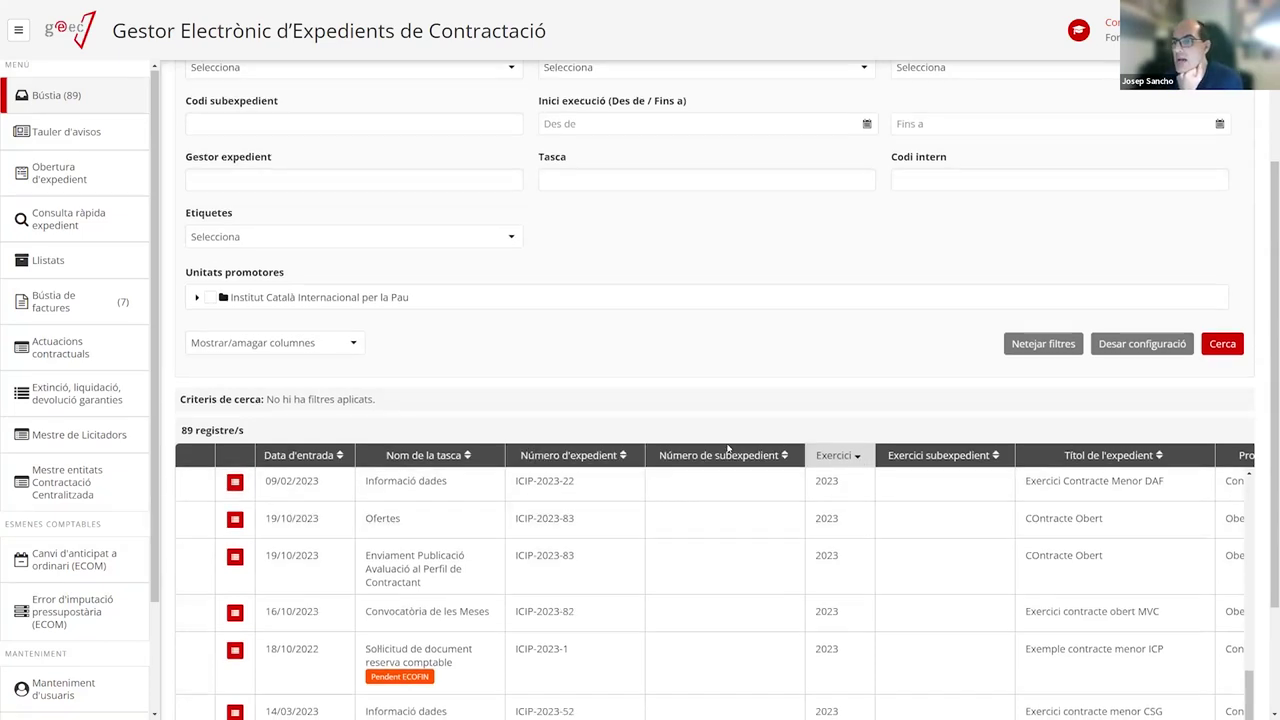
Move the Número de subexpedient column ahead of Nom de la tasca, and from there to directly after Procediment
{"action": "scroll", "coordinate": [206, 345], "scroll_direction": "down", "scroll_amount": 2}
{"action": "scroll", "coordinate": [656, 404], "scroll_direction": "up", "scroll_amount": 3}
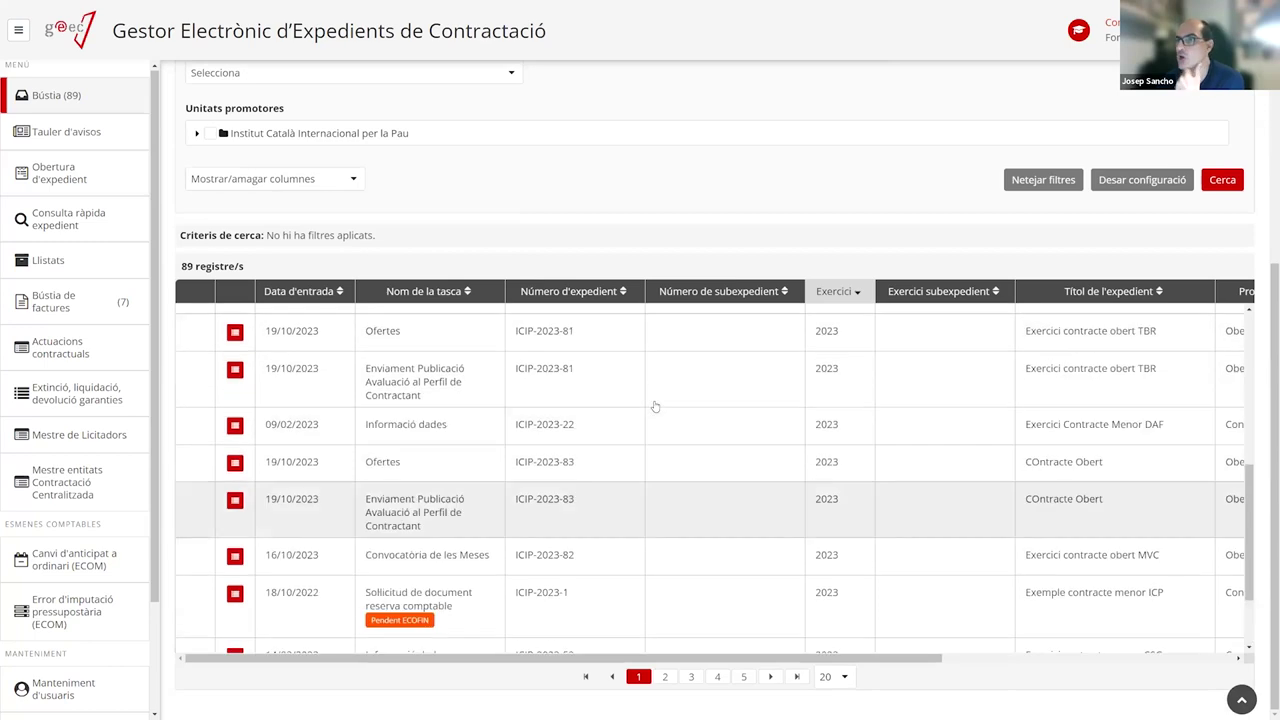
{"action": "scroll", "coordinate": [655, 405], "scroll_direction": "up", "scroll_amount": 2}
{"action": "left_click_drag", "start_coordinate": [712, 295], "coordinate": [368, 300]}
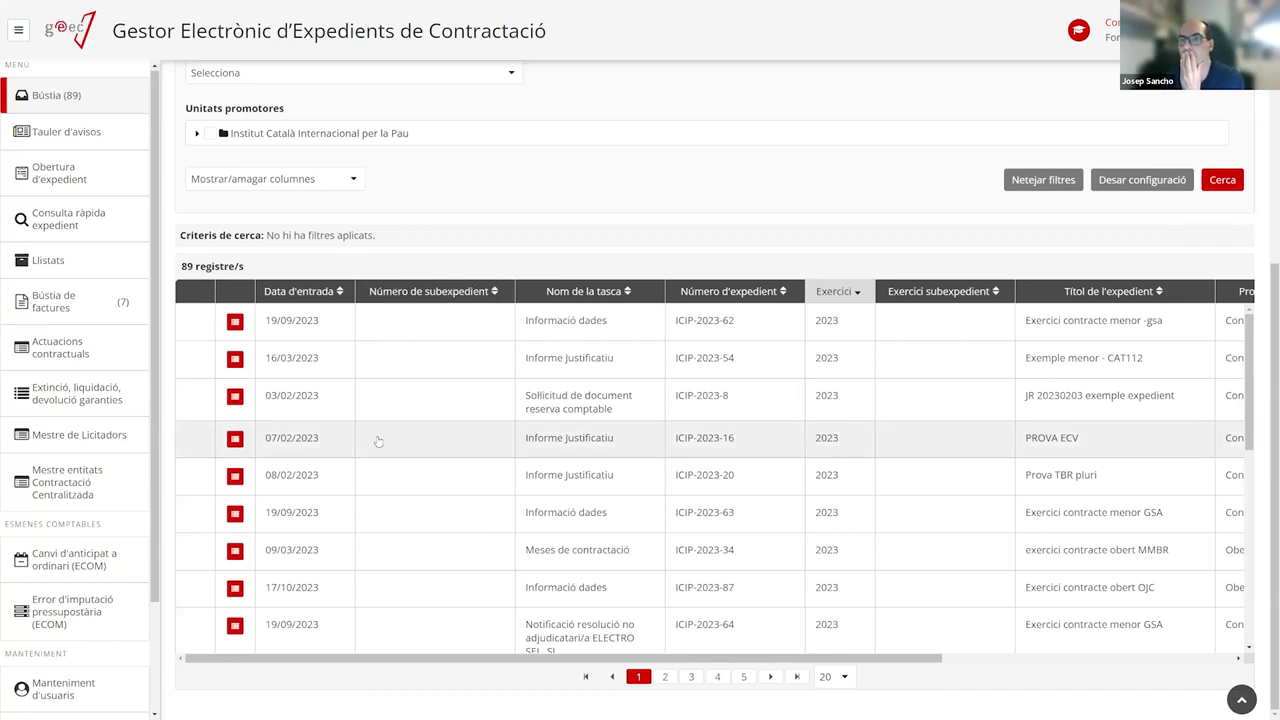
{"action": "left_click_drag", "start_coordinate": [446, 291], "coordinate": [1249, 286]}
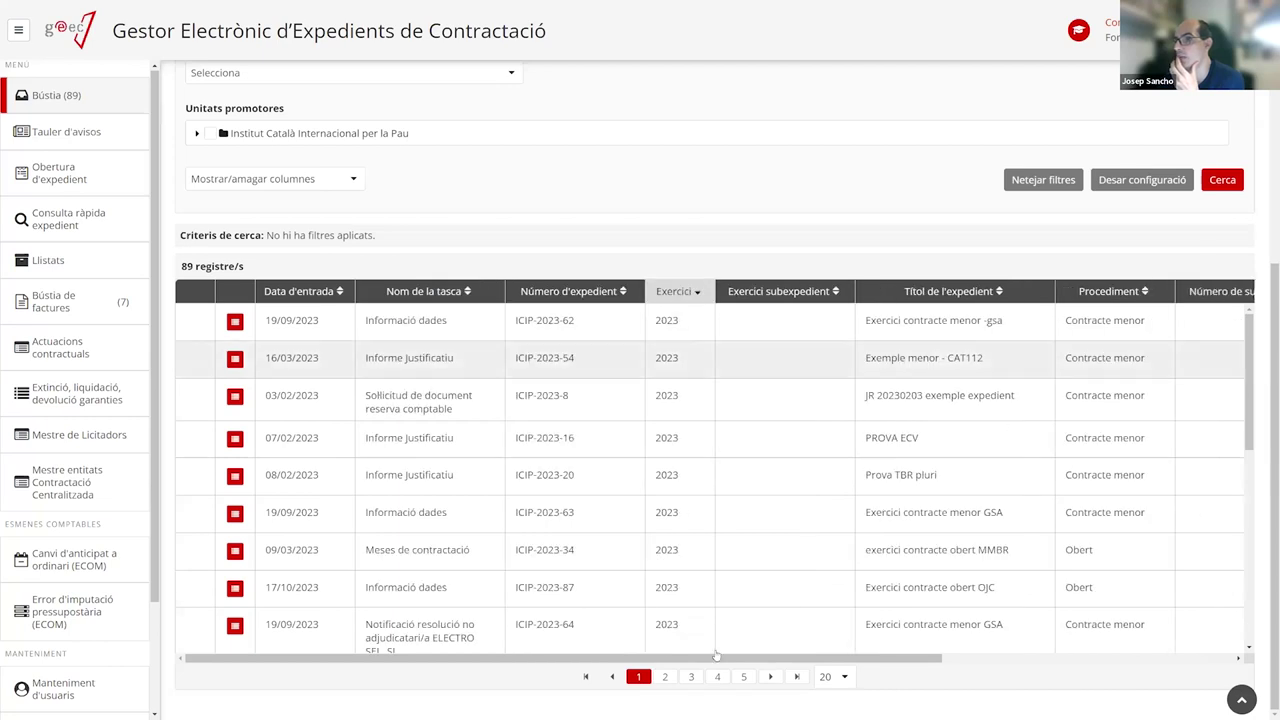
Move the Número d'expedient column to directly after Unitat promotora in the task list
{"action": "scroll", "coordinate": [348, 287], "scroll_direction": "right", "scroll_amount": 5}
{"action": "left_click_drag", "start_coordinate": [348, 287], "coordinate": [1232, 294]}
{"action": "scroll", "coordinate": [793, 660], "scroll_direction": "left", "scroll_amount": 2}
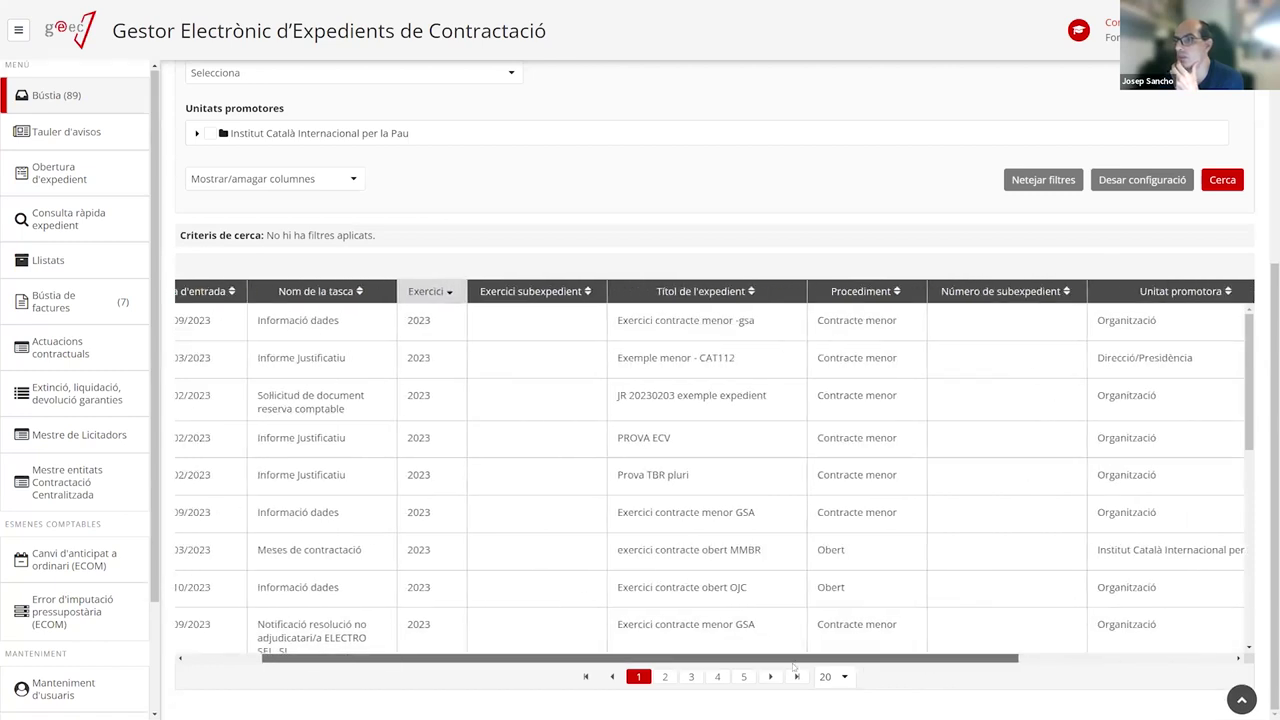
{"action": "scroll", "coordinate": [793, 660], "scroll_direction": "left", "scroll_amount": 2}
{"action": "scroll", "coordinate": [537, 270], "scroll_direction": "up", "scroll_amount": 5}
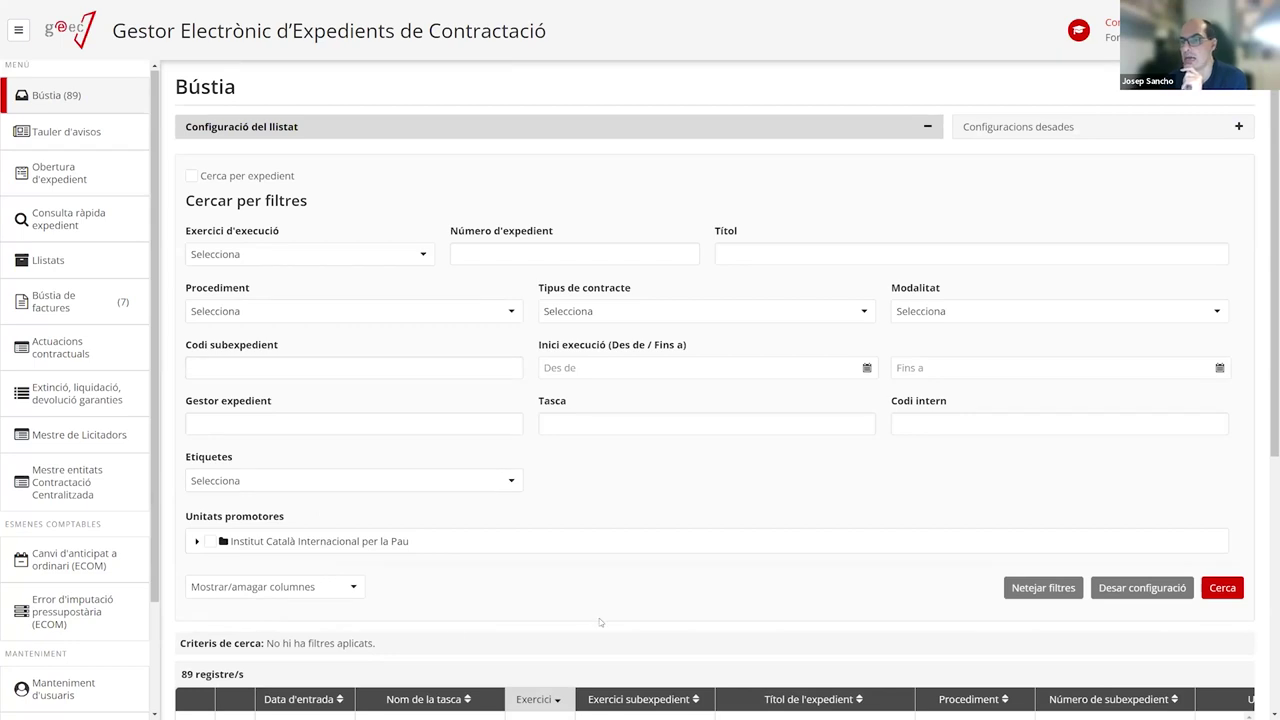
Filter the task list by the Contracte menor procedure and run the search
{"action": "scroll", "coordinate": [338, 612], "scroll_direction": "down", "scroll_amount": 3}
{"action": "scroll", "coordinate": [706, 409], "scroll_direction": "up", "scroll_amount": 3}
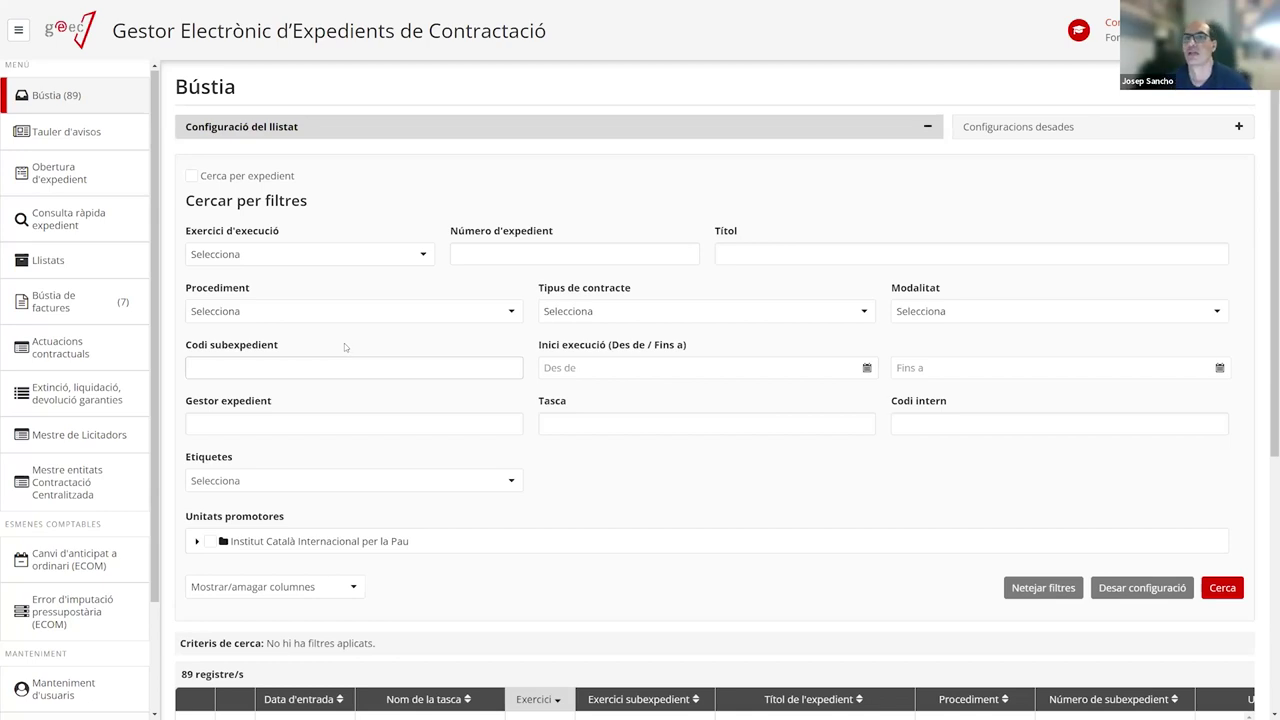
{"action": "left_click", "coordinate": [236, 314]}
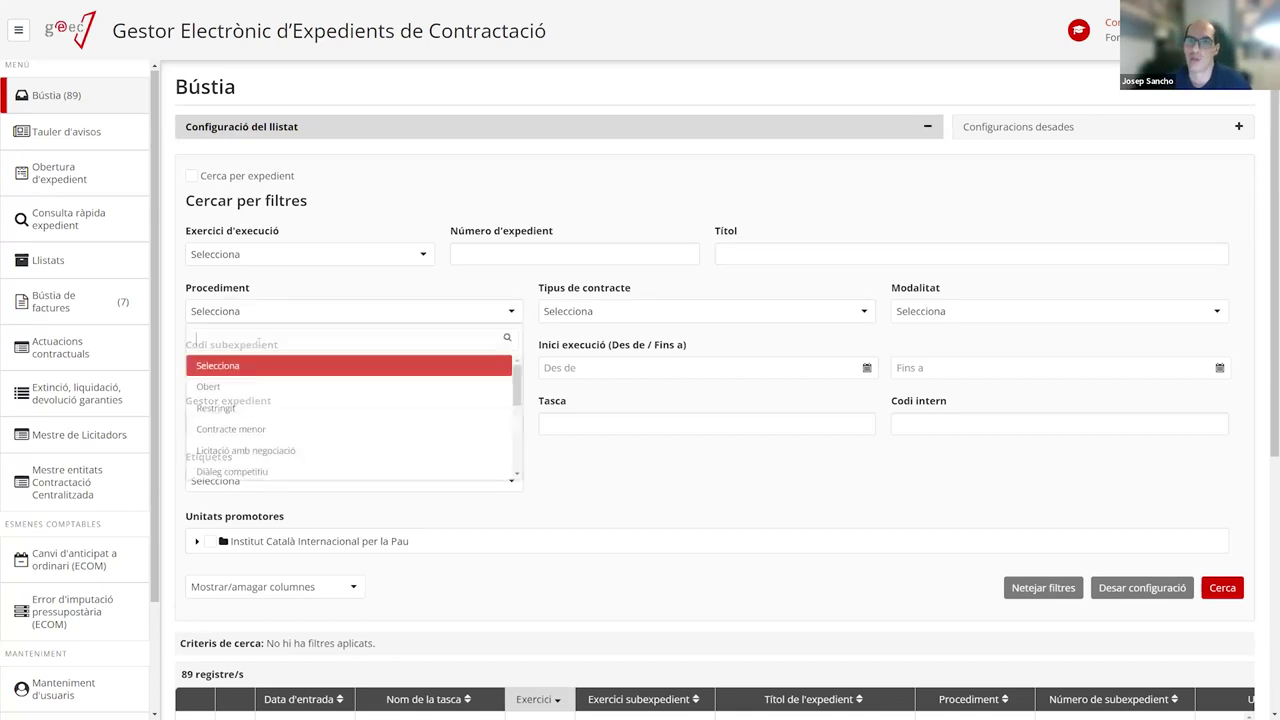
{"action": "left_click", "coordinate": [287, 430]}
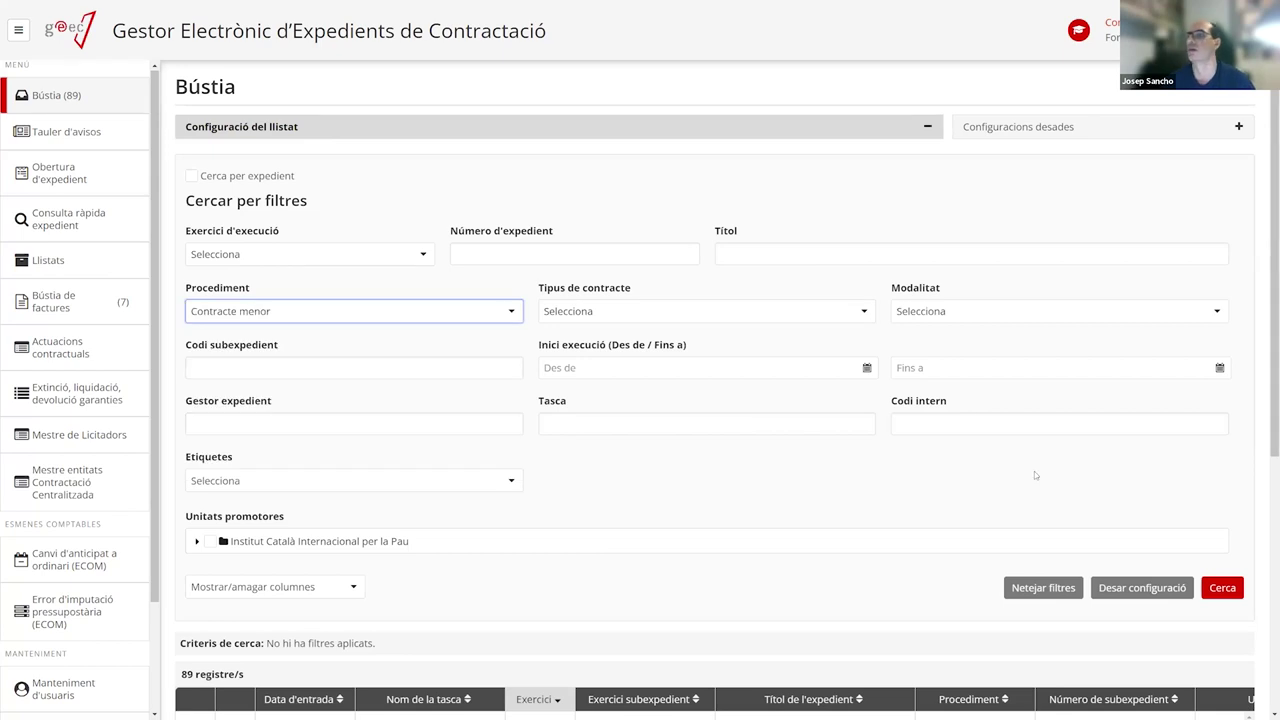
{"action": "left_click", "coordinate": [1221, 588]}
{"action": "scroll", "coordinate": [450, 420], "scroll_direction": "down", "scroll_amount": 1}
{"action": "scroll", "coordinate": [380, 355], "scroll_direction": "up", "scroll_amount": 1}
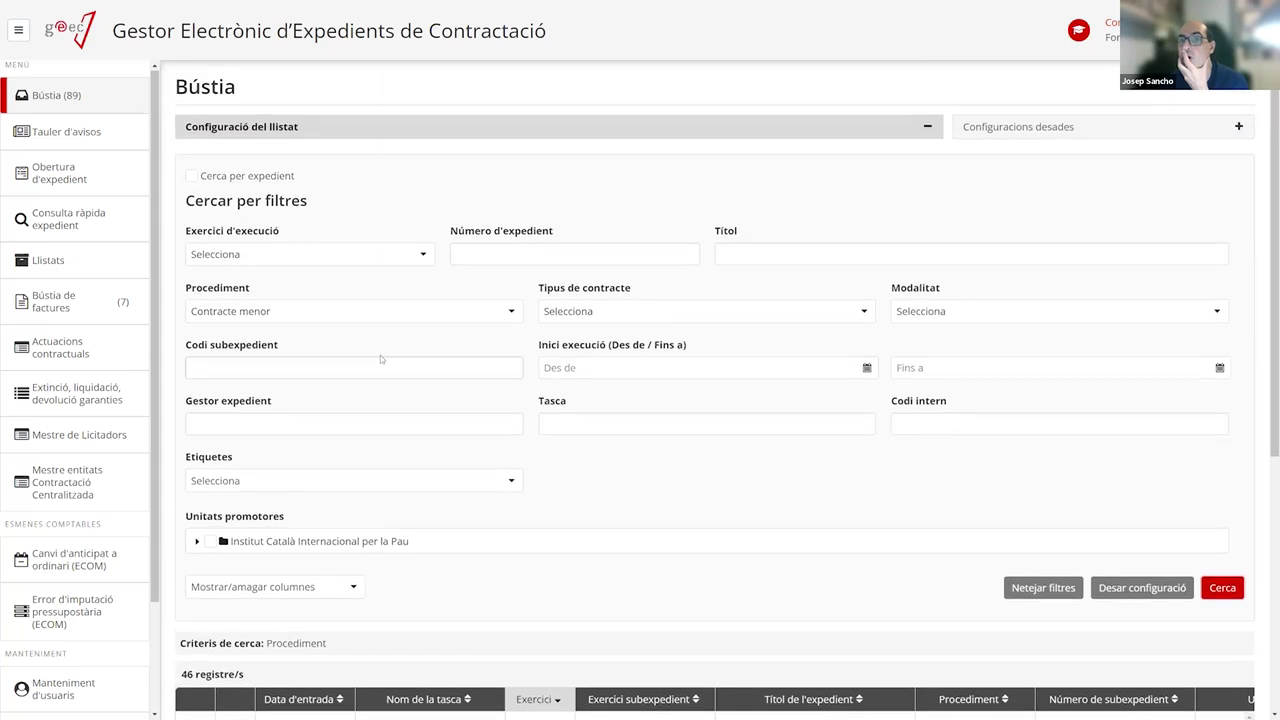
Expand the Institut Català Internacional per la Pau promoting units, select Comunicació and run the search
{"action": "left_click", "coordinate": [197, 541]}
{"action": "scroll", "coordinate": [340, 490], "scroll_direction": "down", "scroll_amount": 2}
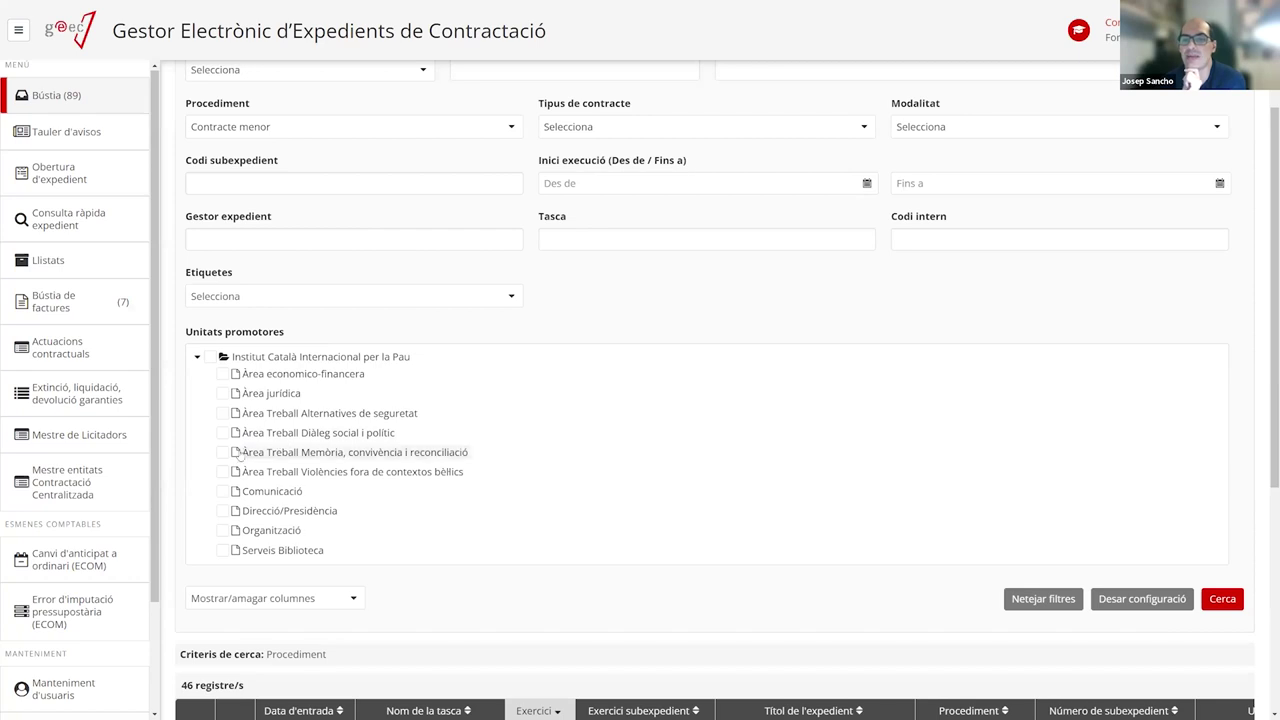
{"action": "left_click", "coordinate": [257, 492]}
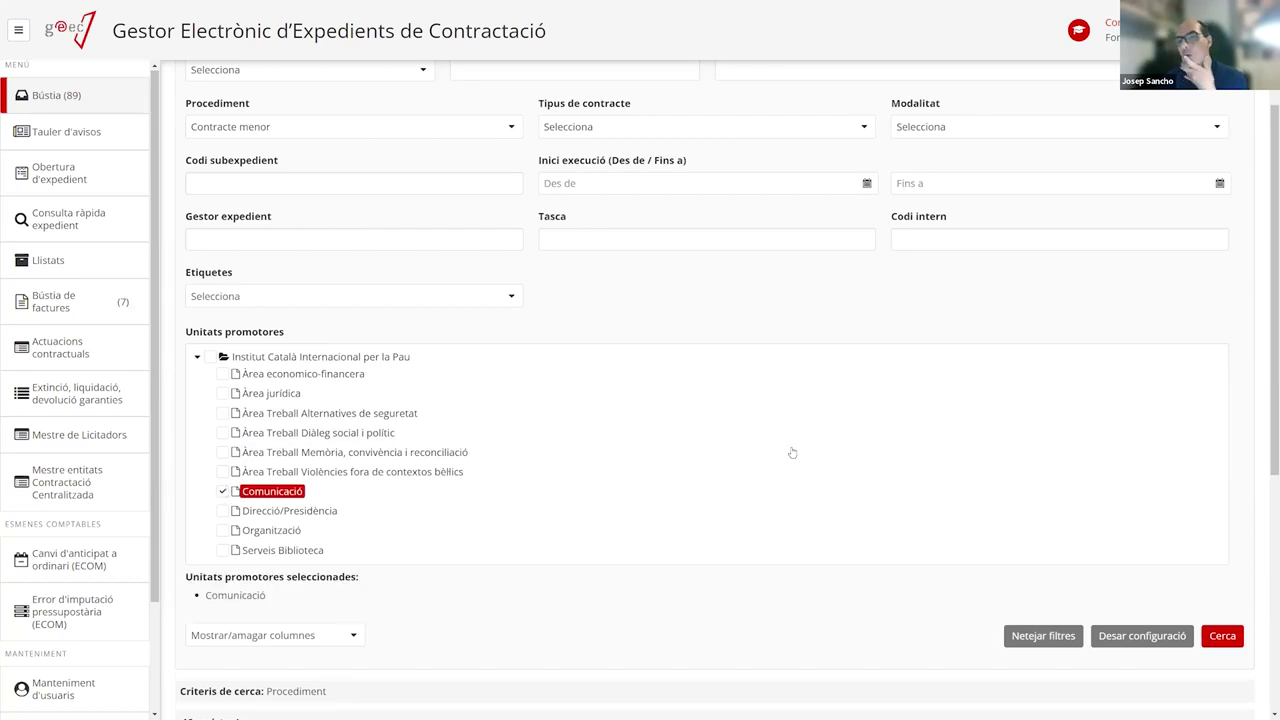
{"action": "left_click", "coordinate": [1221, 638]}
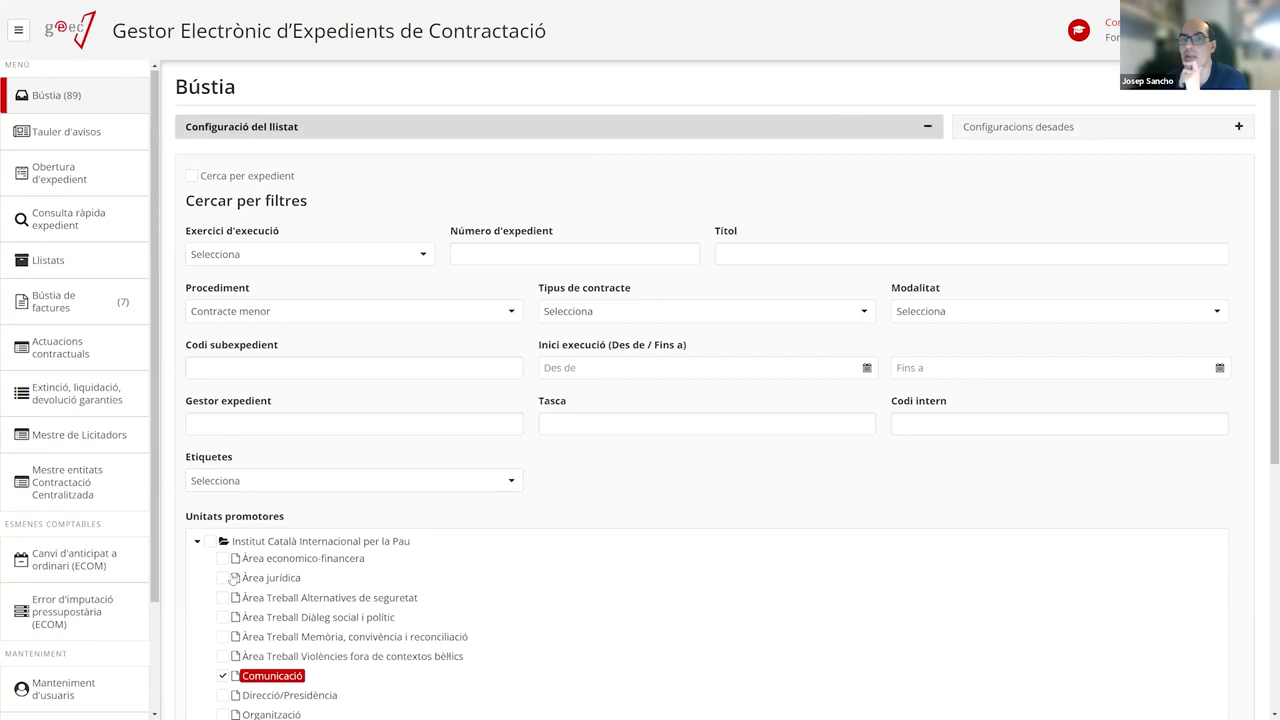
Delete the existing saved configuration from the Configuracions desades section
{"action": "left_click", "coordinate": [1037, 128]}
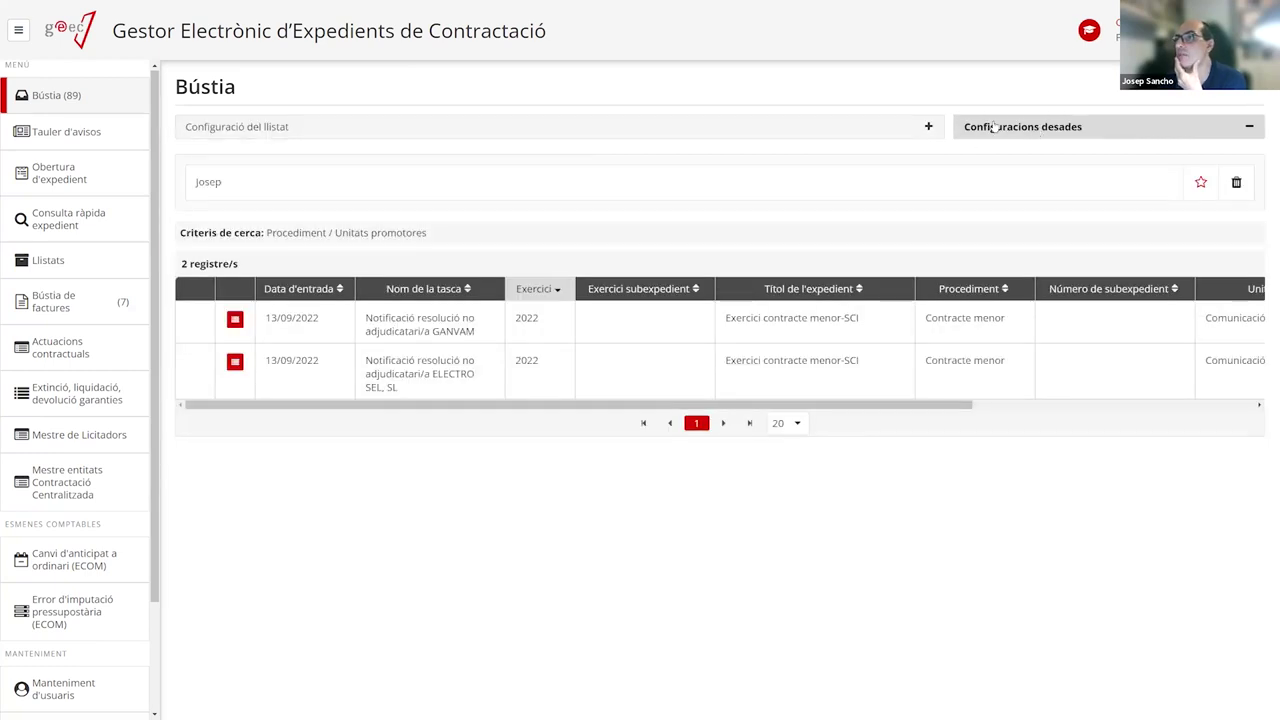
{"action": "left_click", "coordinate": [1236, 182]}
{"action": "left_click", "coordinate": [868, 397]}
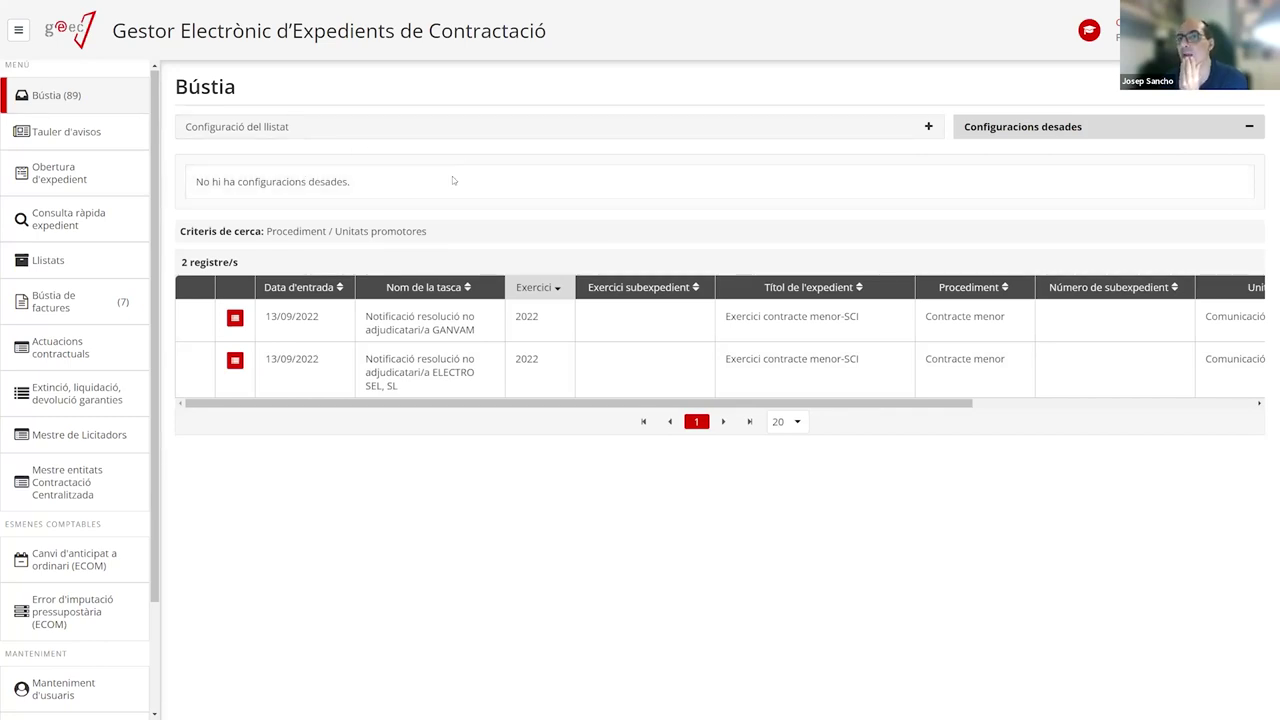
Review the current list filters and save them as a new configuration named Menors de comunicació
{"action": "left_click", "coordinate": [483, 130]}
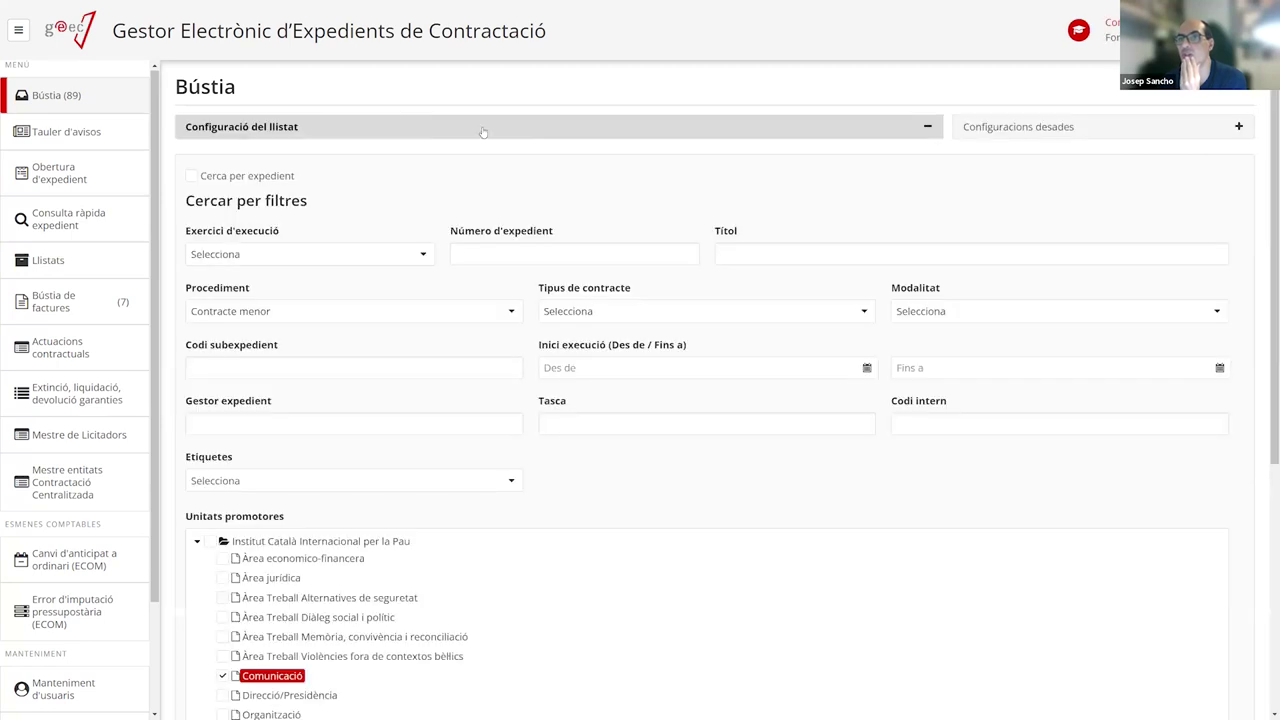
{"action": "scroll", "coordinate": [596, 213], "scroll_direction": "down", "scroll_amount": 3}
{"action": "scroll", "coordinate": [280, 303], "scroll_direction": "up", "scroll_amount": 3}
{"action": "scroll", "coordinate": [252, 652], "scroll_direction": "down", "scroll_amount": 1}
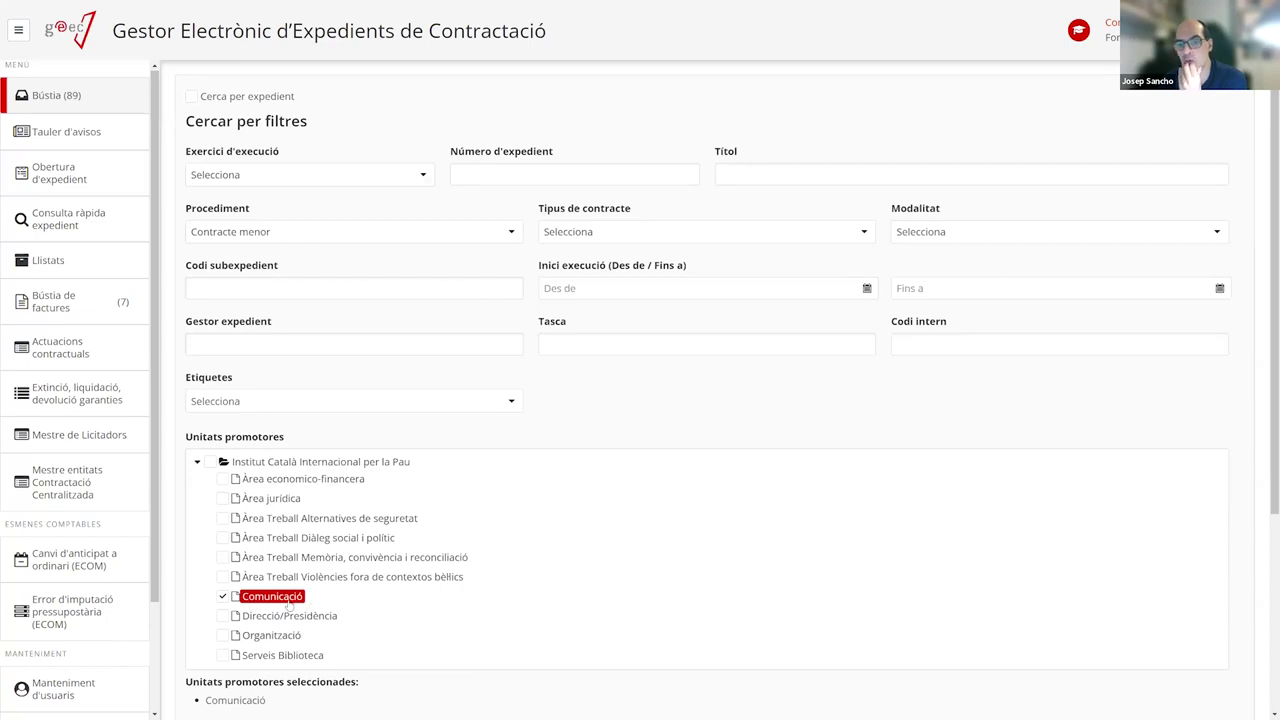
{"action": "scroll", "coordinate": [603, 419], "scroll_direction": "down", "scroll_amount": 3}
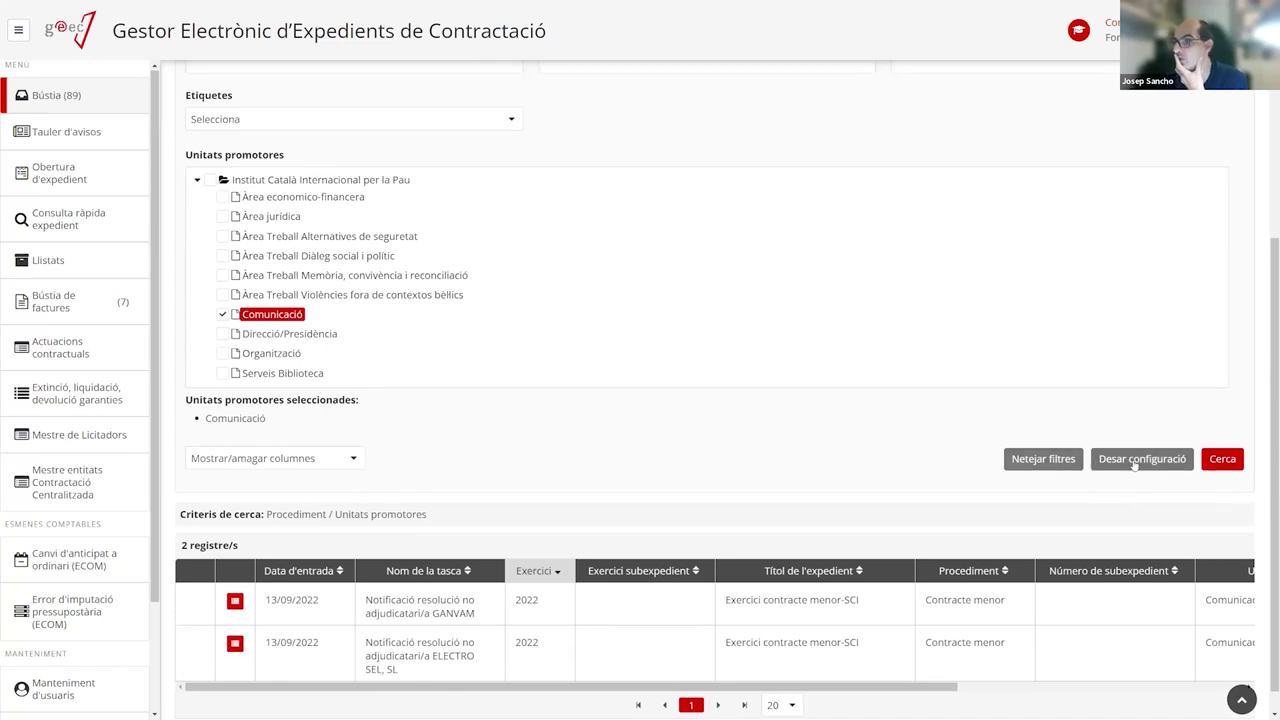
{"action": "left_click", "coordinate": [1134, 464]}
{"action": "left_click", "coordinate": [530, 365]}
{"action": "type", "text": "M"}
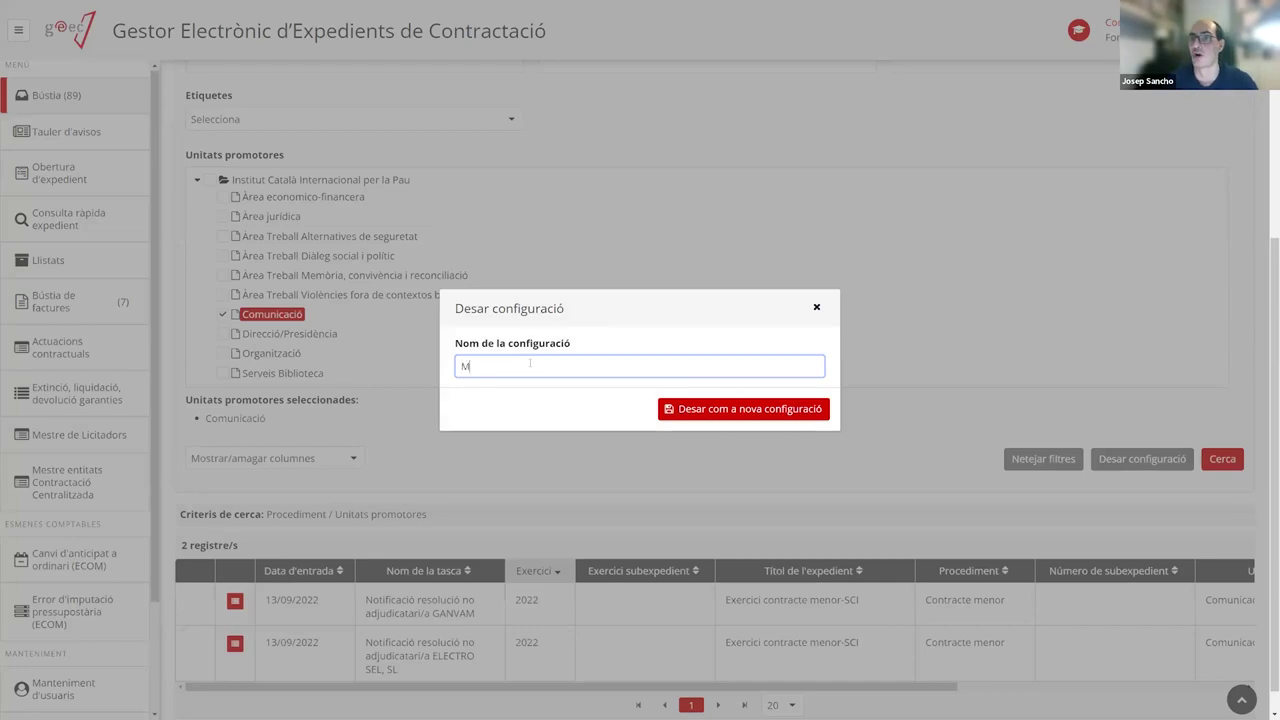
{"action": "type", "text": "enors de comunicació"}
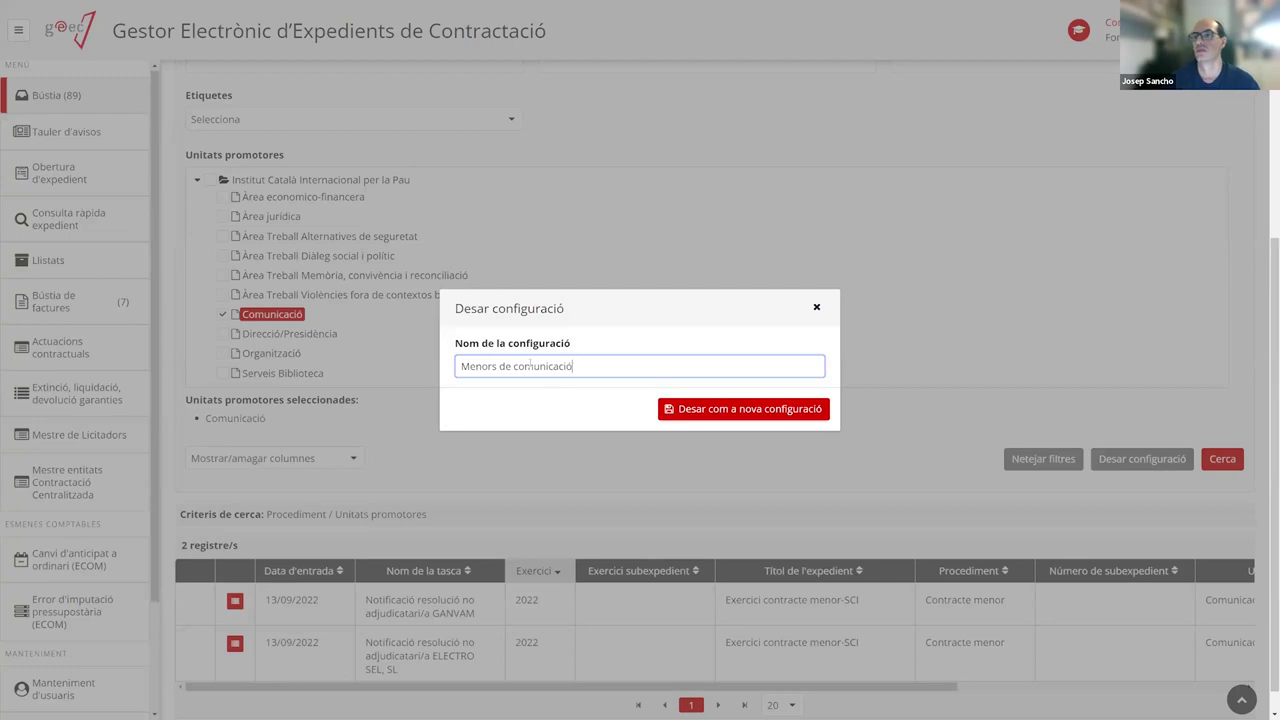
{"action": "left_click", "coordinate": [695, 417]}
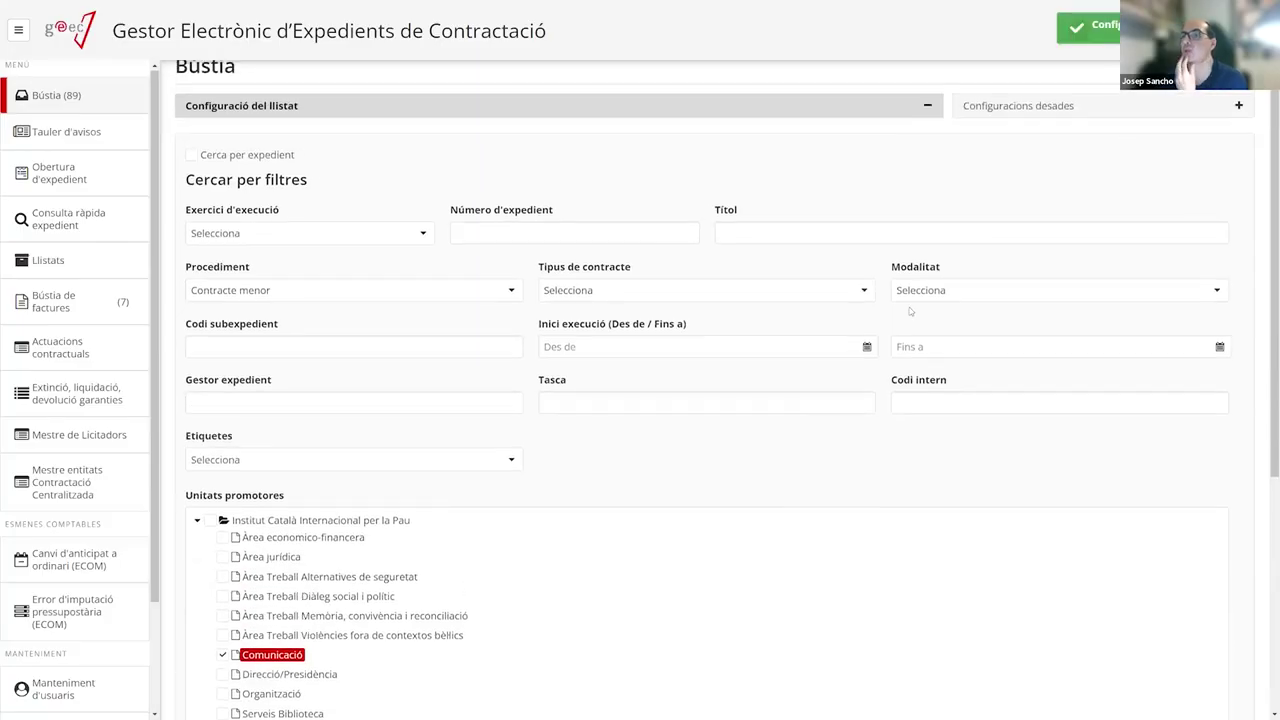
Deselect and reapply the saved Menors de comunicació configuration, checking its columns across to Unitat promotora and Número d'expedient
{"action": "left_click", "coordinate": [1077, 120]}
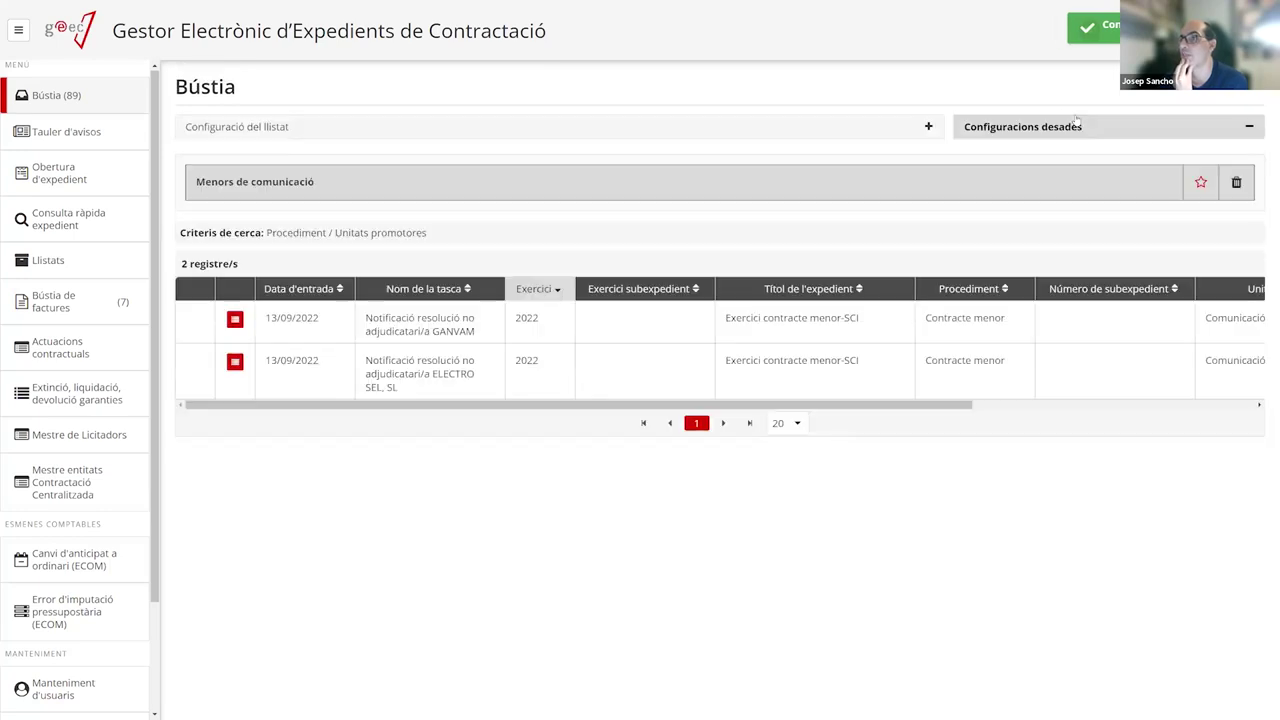
{"action": "left_click", "coordinate": [389, 195]}
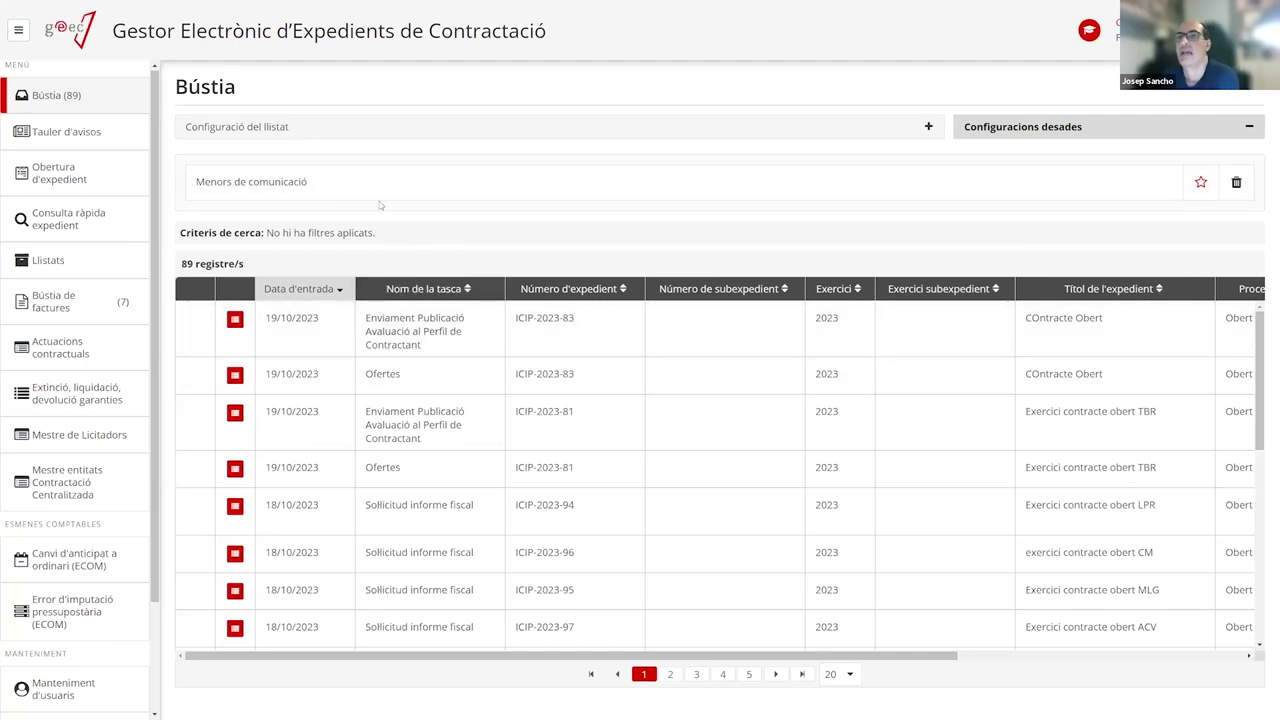
{"action": "left_click", "coordinate": [383, 192]}
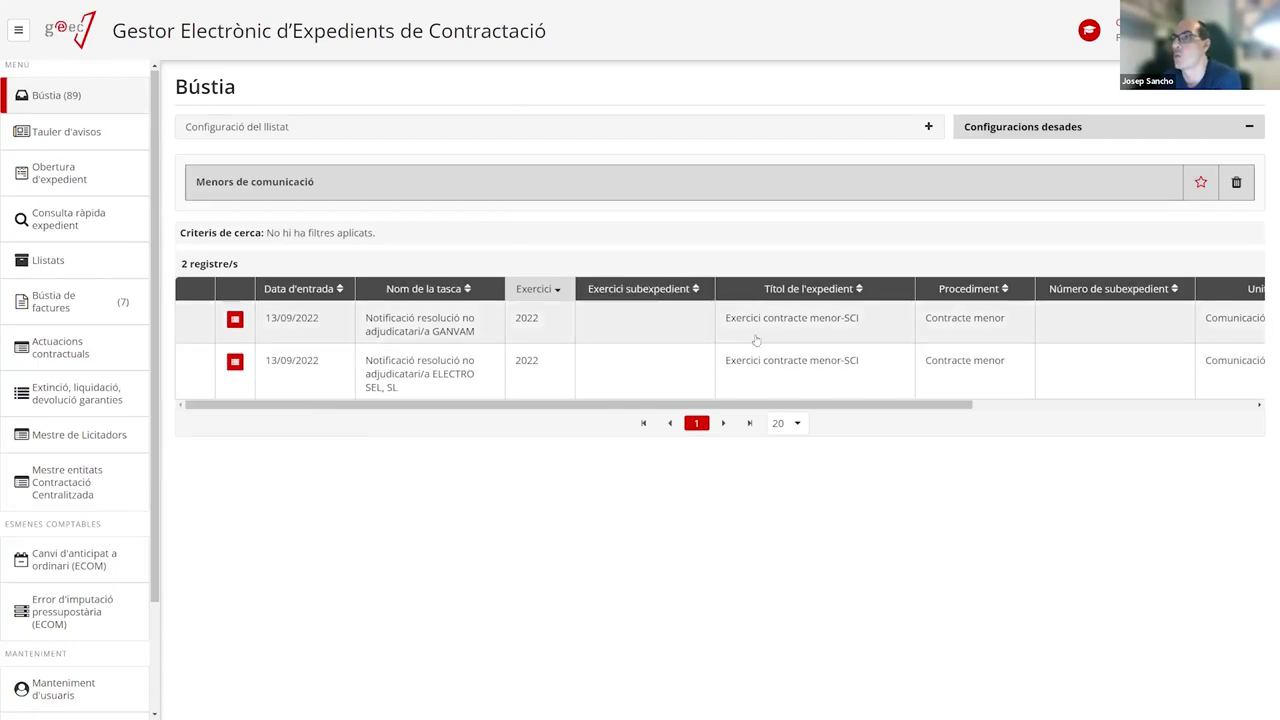
{"action": "left_click_drag", "start_coordinate": [581, 406], "coordinate": [815, 406]}
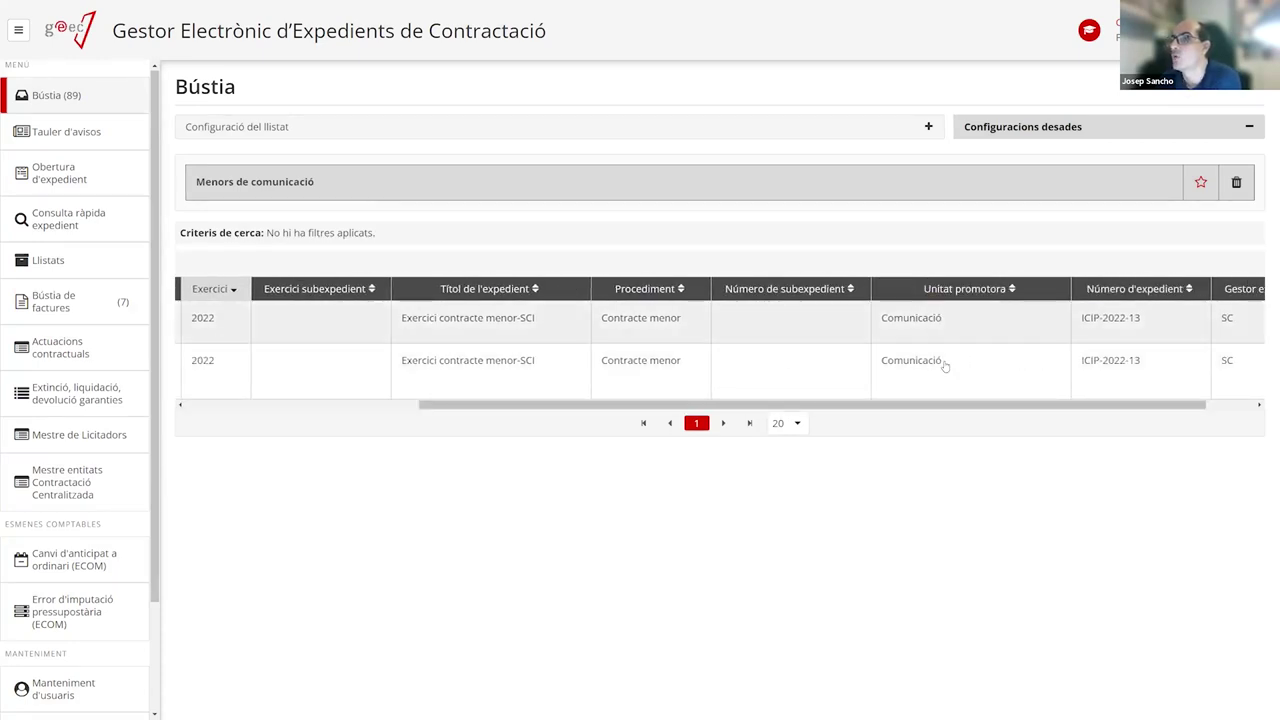
{"action": "scroll", "coordinate": [700, 360], "scroll_direction": "left", "scroll_amount": 5}
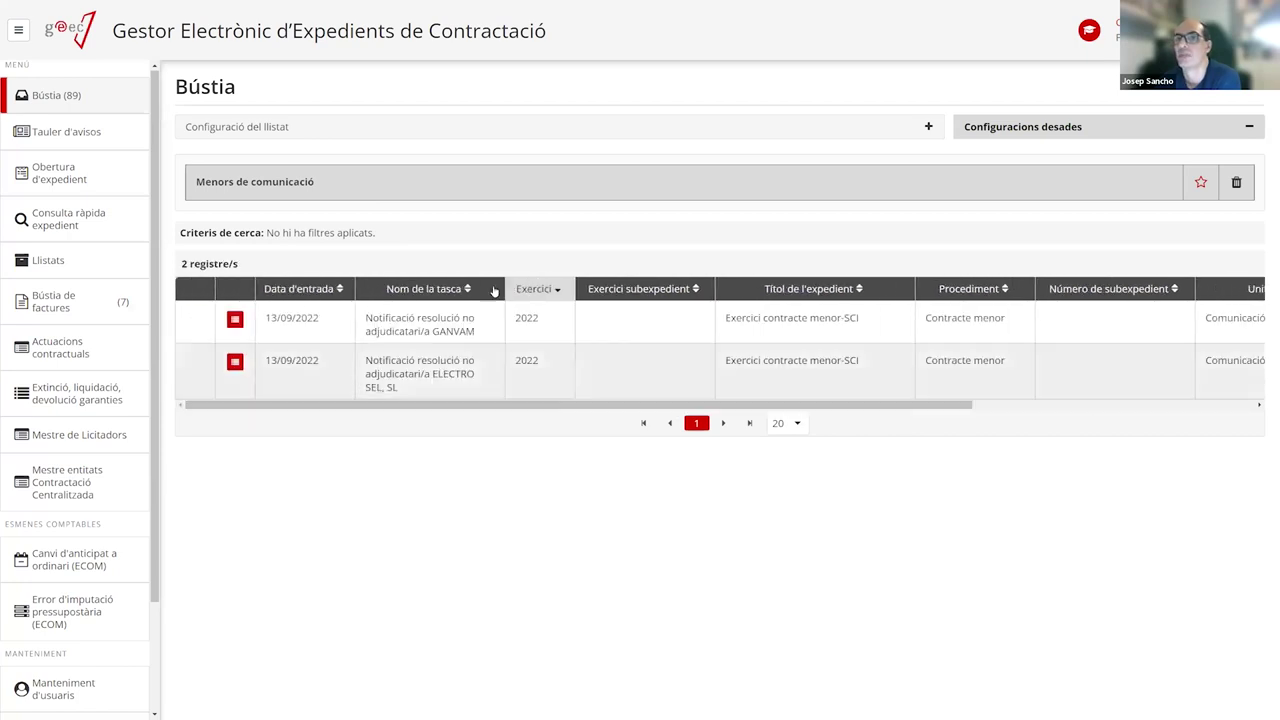
Deselect the Menors de comunicació configuration and look through the unfiltered task list
{"action": "left_click", "coordinate": [610, 180]}
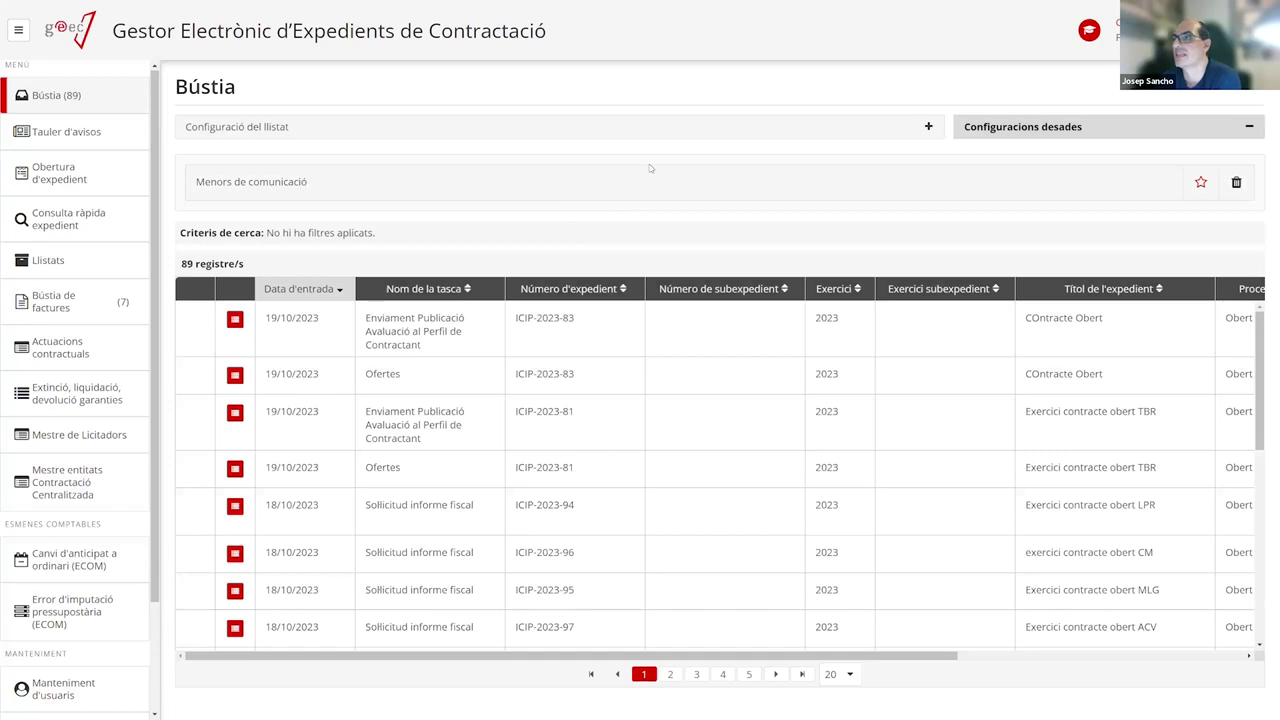
{"action": "scroll", "coordinate": [715, 410], "scroll_direction": "down", "scroll_amount": 2}
{"action": "scroll", "coordinate": [705, 418], "scroll_direction": "down", "scroll_amount": 3}
{"action": "scroll", "coordinate": [435, 552], "scroll_direction": "up", "scroll_amount": 5}
{"action": "scroll", "coordinate": [778, 453], "scroll_direction": "down", "scroll_amount": 5}
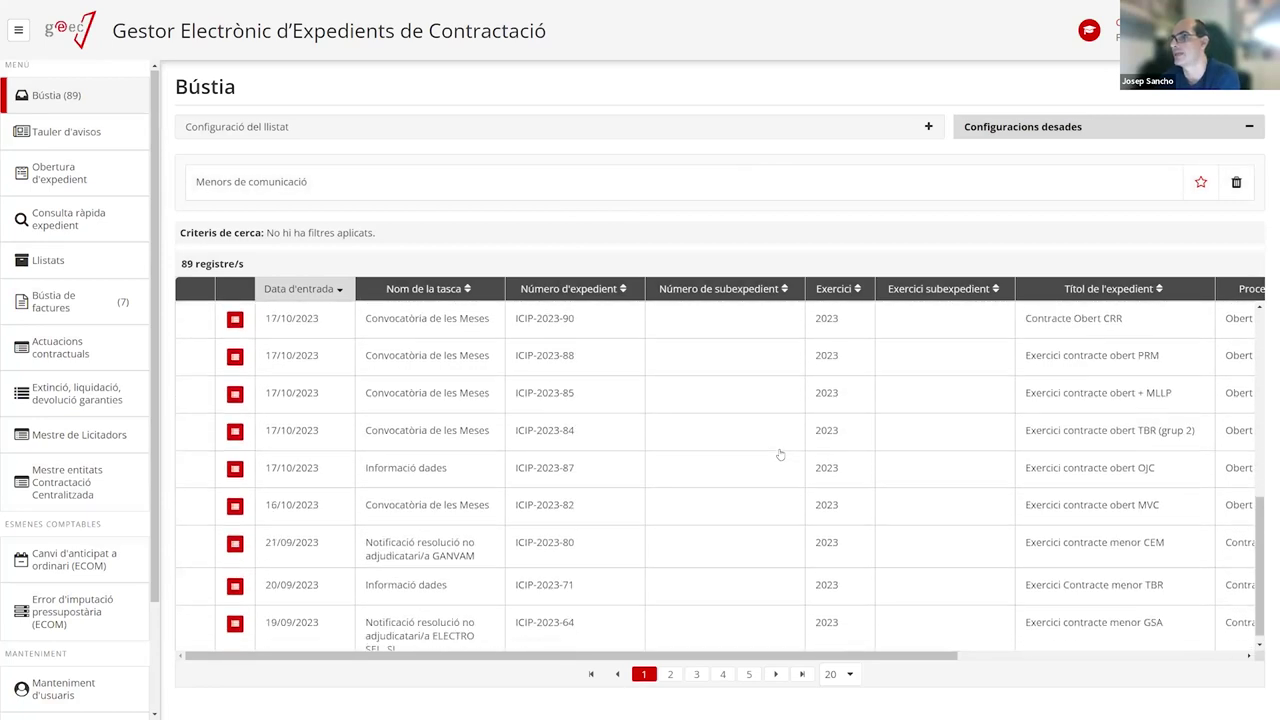
{"action": "scroll", "coordinate": [770, 461], "scroll_direction": "up", "scroll_amount": 5}
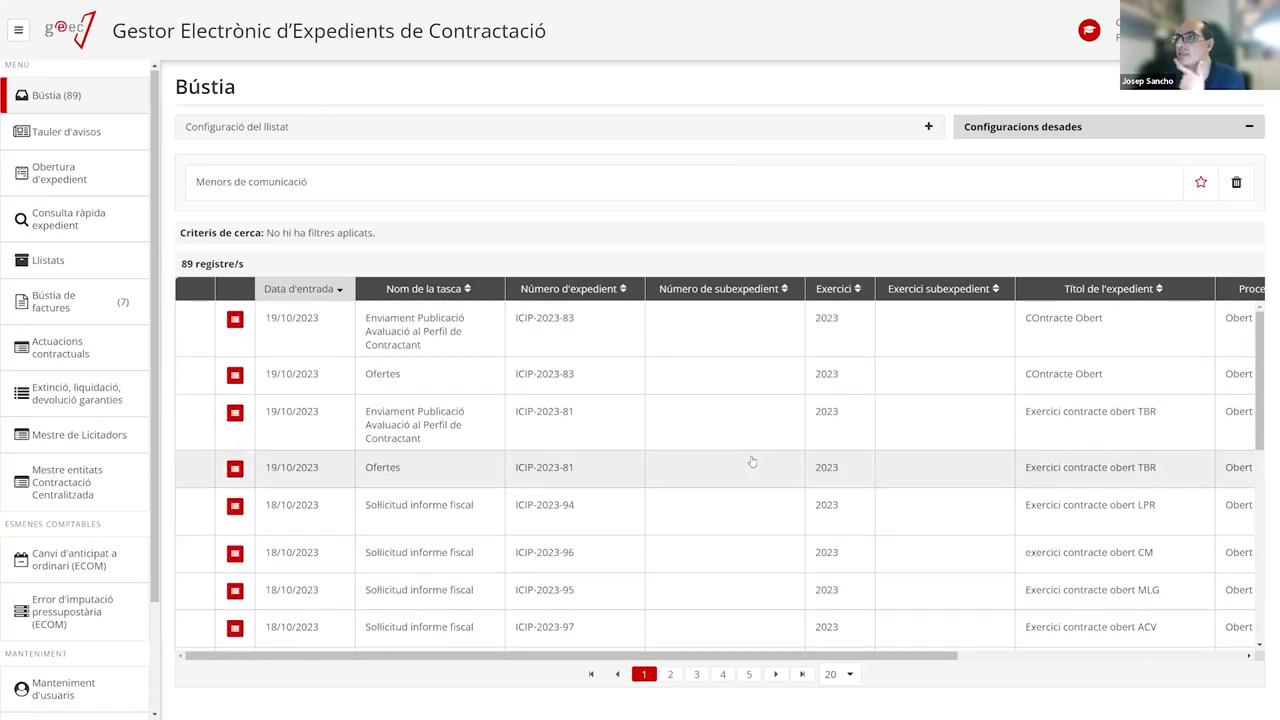
{"action": "scroll", "coordinate": [674, 440], "scroll_direction": "down", "scroll_amount": 5}
{"action": "scroll", "coordinate": [637, 424], "scroll_direction": "up", "scroll_amount": 3}
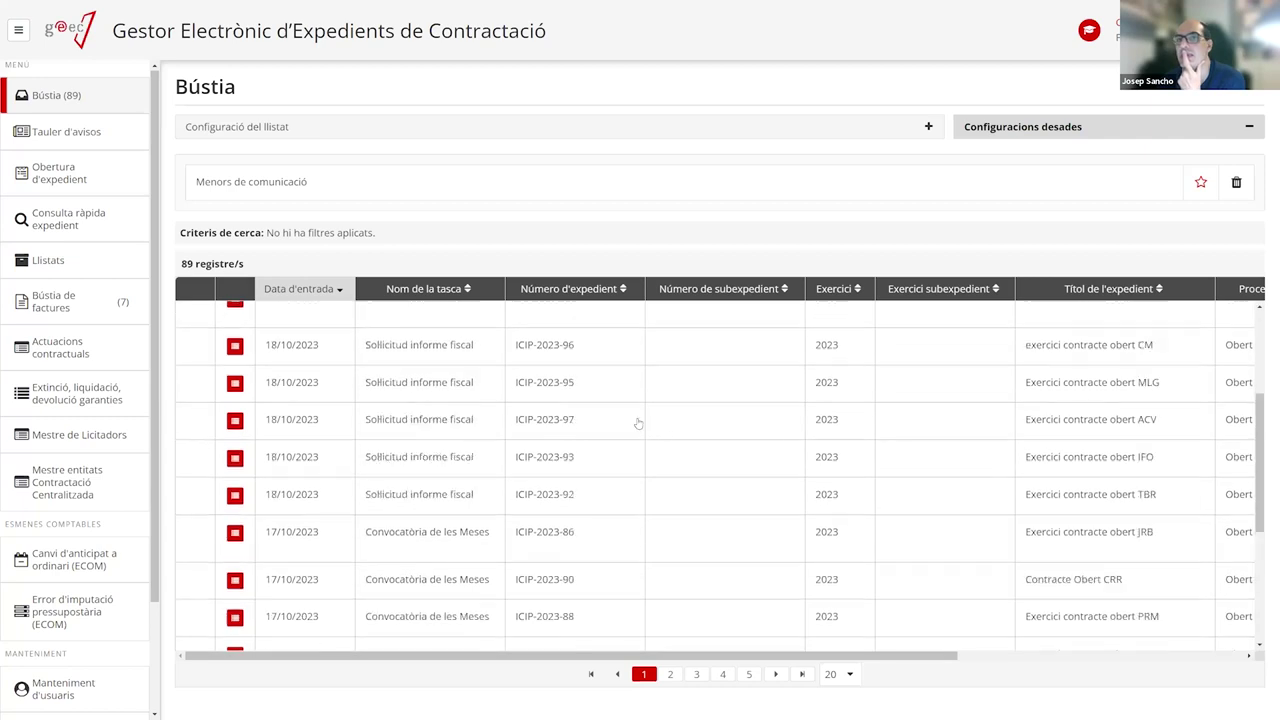
{"action": "scroll", "coordinate": [637, 424], "scroll_direction": "up", "scroll_amount": 1}
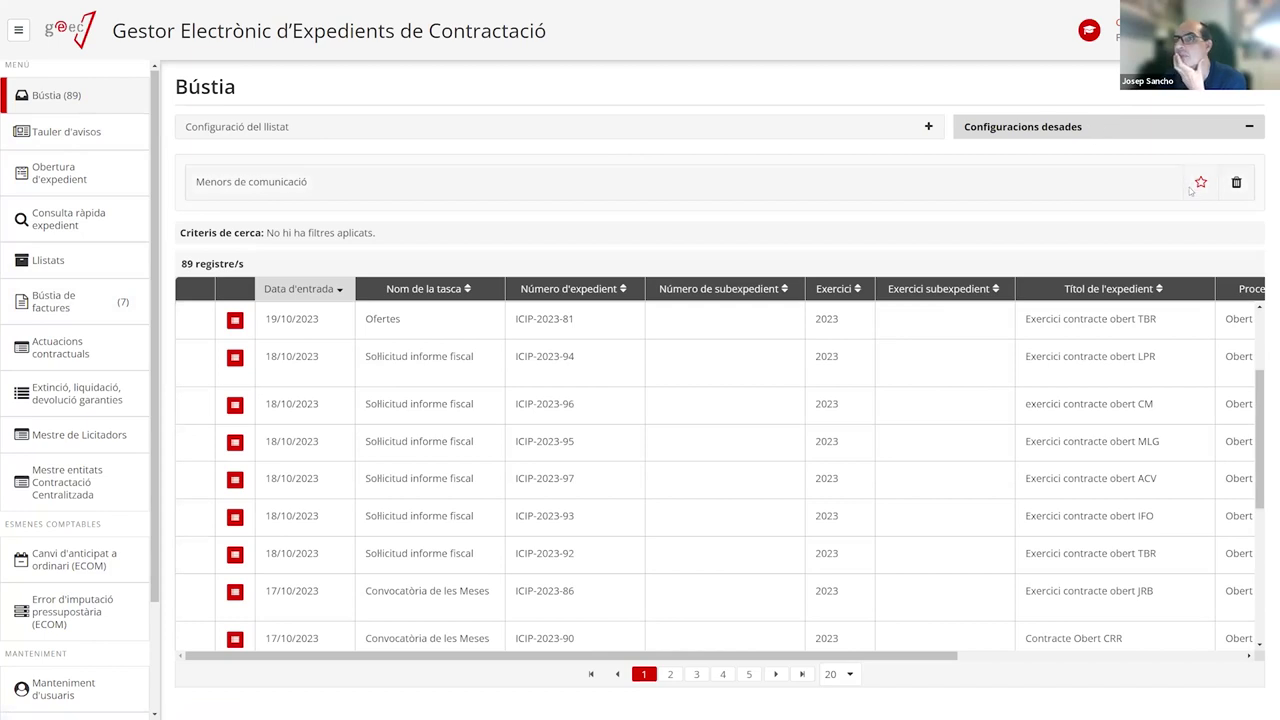
Mark the Menors de comunicació configuration as favourite and delete it from the saved configurations
{"action": "left_click", "coordinate": [1201, 184]}
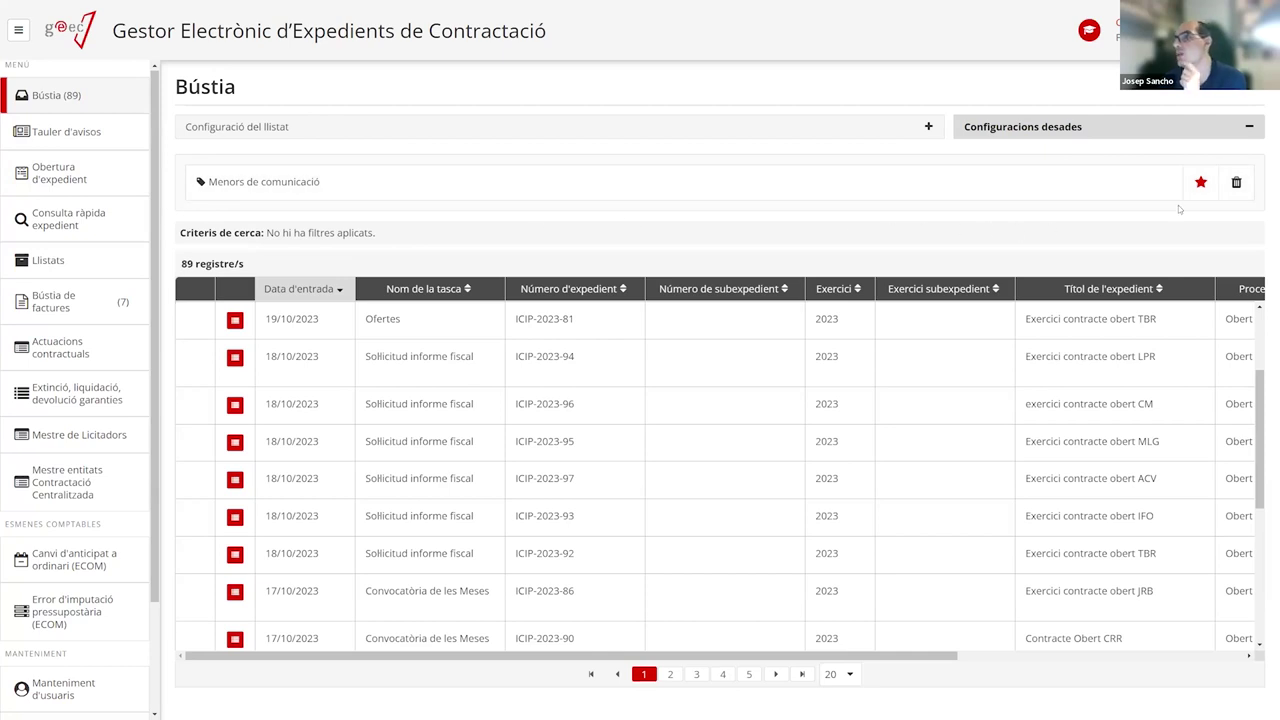
{"action": "left_click", "coordinate": [1236, 184]}
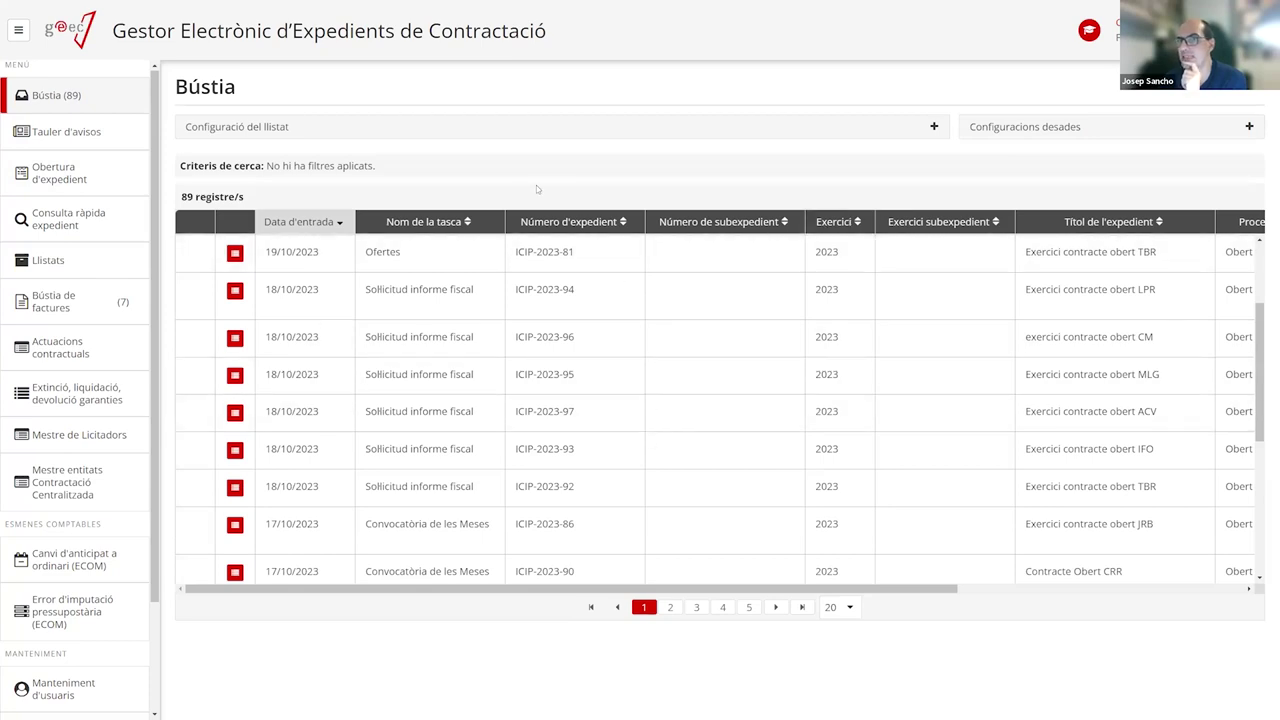
{"action": "scroll", "coordinate": [434, 315], "scroll_direction": "up", "scroll_amount": 3}
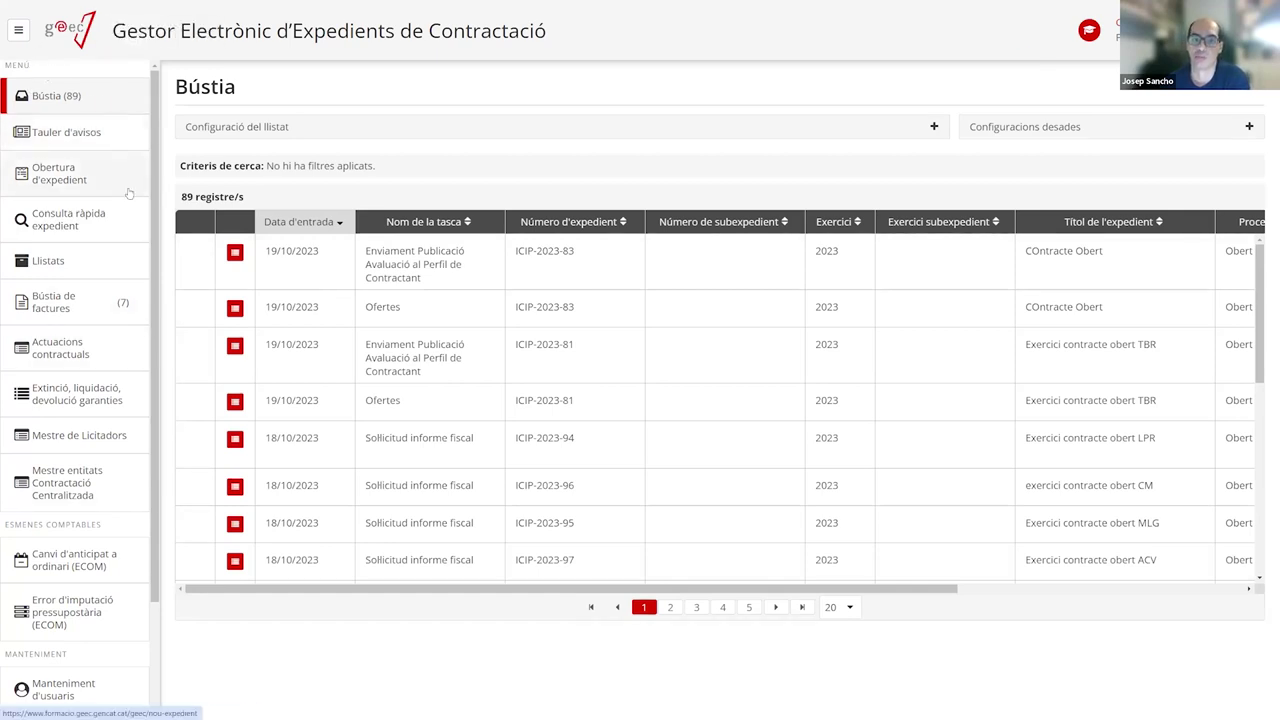
Hide the main menu to widen the task list and show it again
{"action": "left_click", "coordinate": [18, 30]}
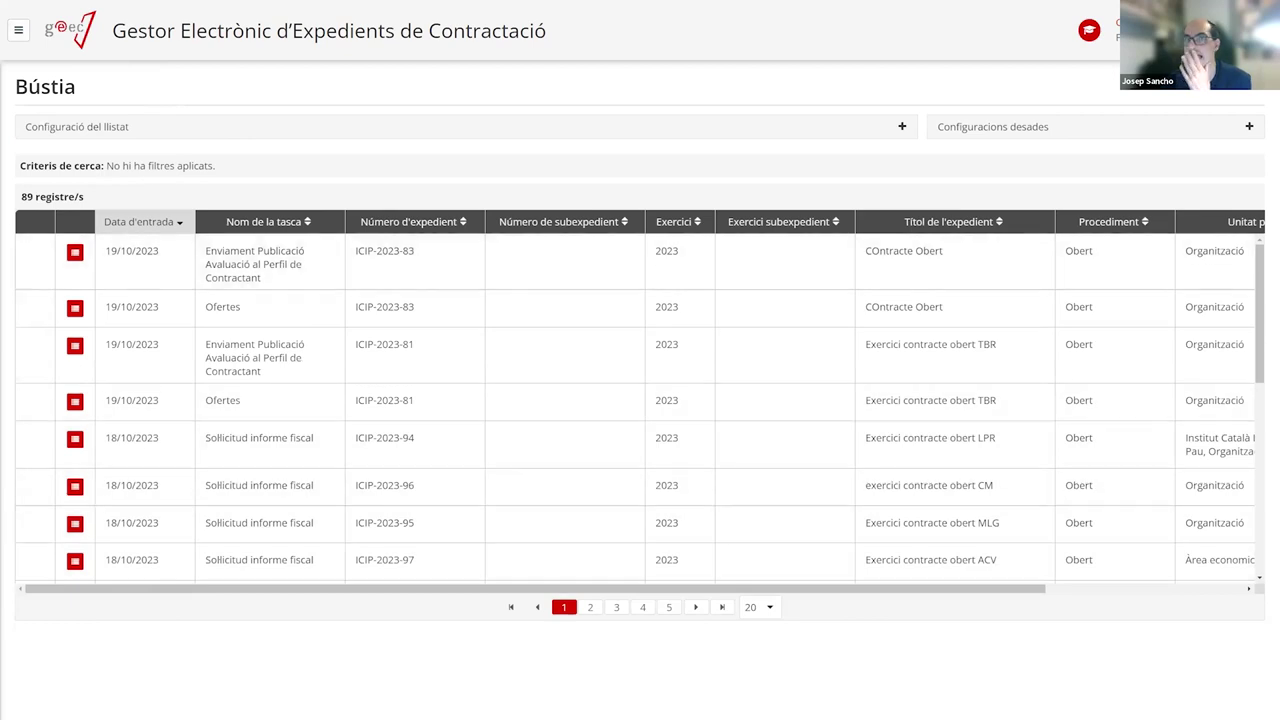
{"action": "left_click", "coordinate": [18, 30]}
{"action": "left_click", "coordinate": [18, 30]}
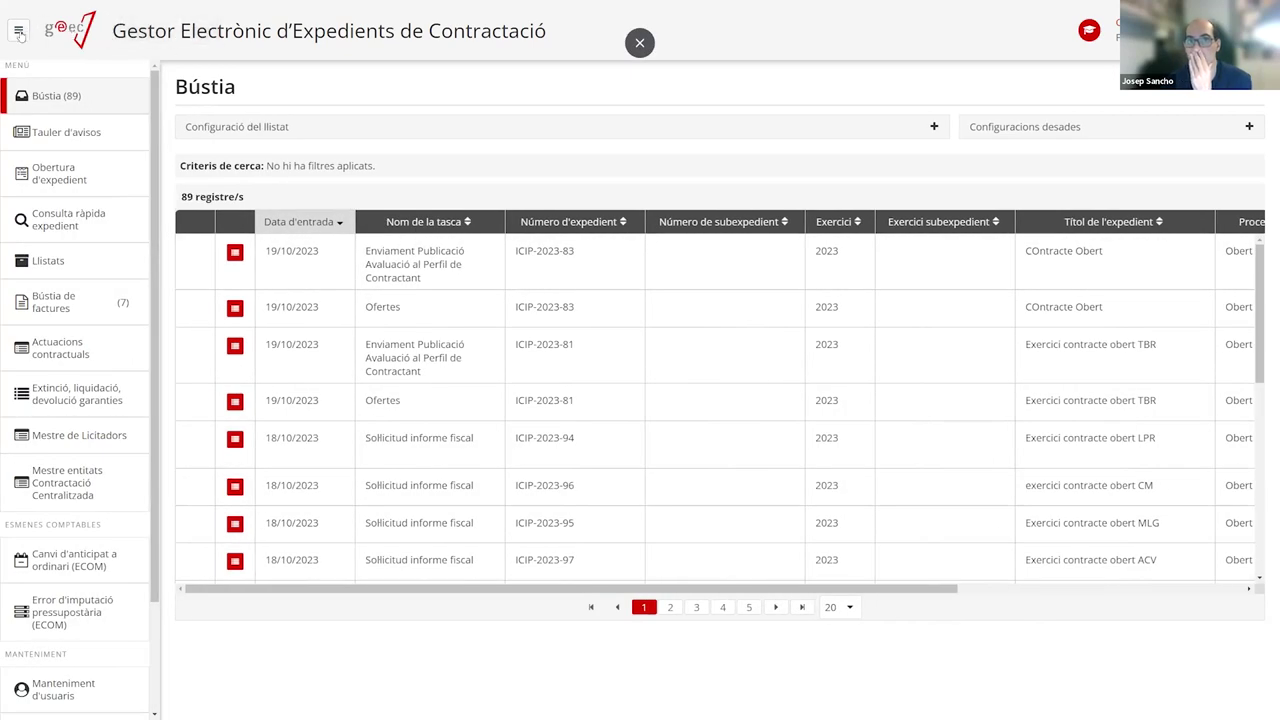
Open the Obertura d'expedient form to start a new contracting file
{"action": "left_click", "coordinate": [18, 30]}
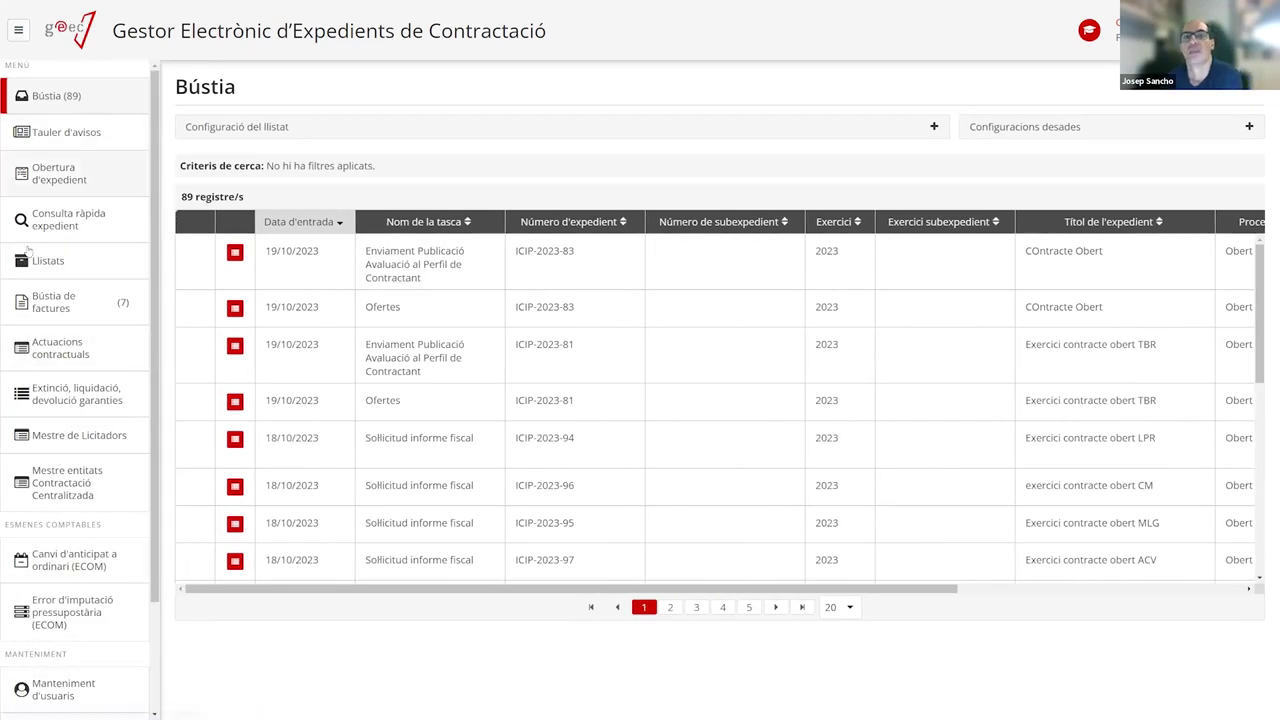
{"action": "left_click", "coordinate": [57, 180]}
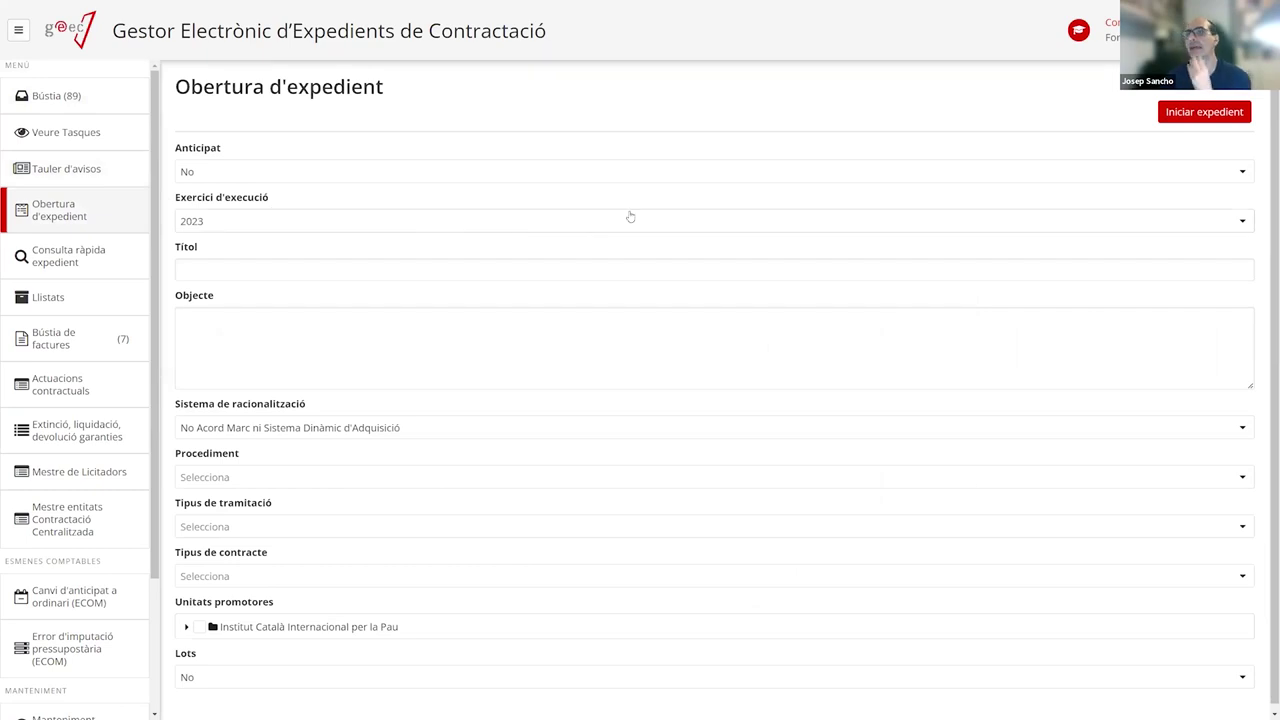
{"action": "scroll", "coordinate": [447, 236], "scroll_direction": "down", "scroll_amount": 1}
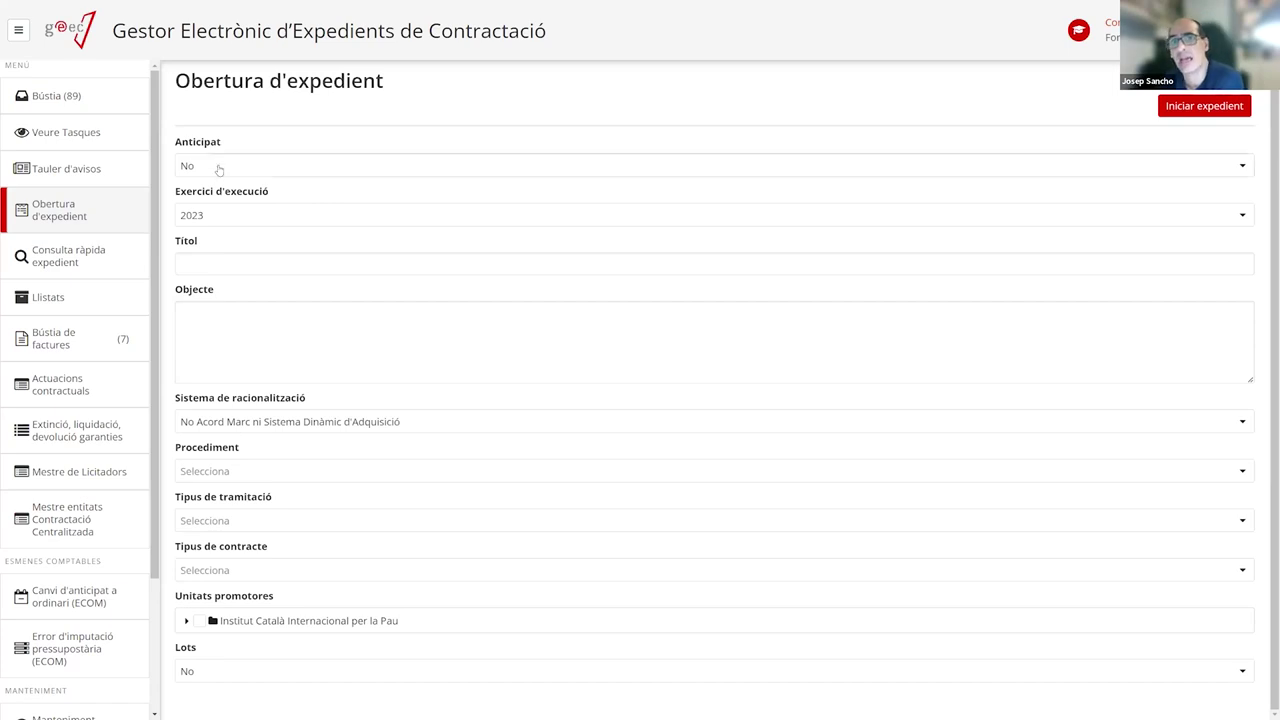
Switch Anticipat to Sí and back to No, and set the Exercici d'execució to 2023
{"action": "left_click", "coordinate": [216, 166]}
{"action": "left_click", "coordinate": [212, 206]}
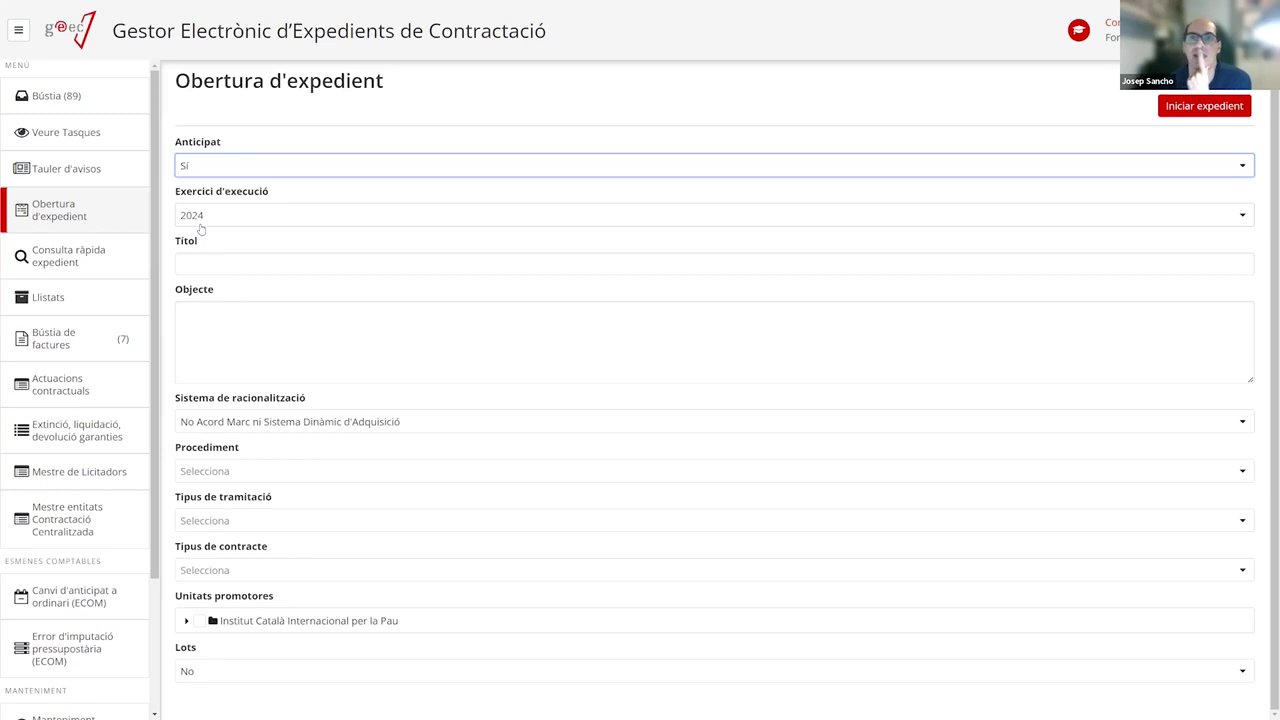
{"action": "left_click", "coordinate": [217, 168]}
{"action": "left_click", "coordinate": [205, 212]}
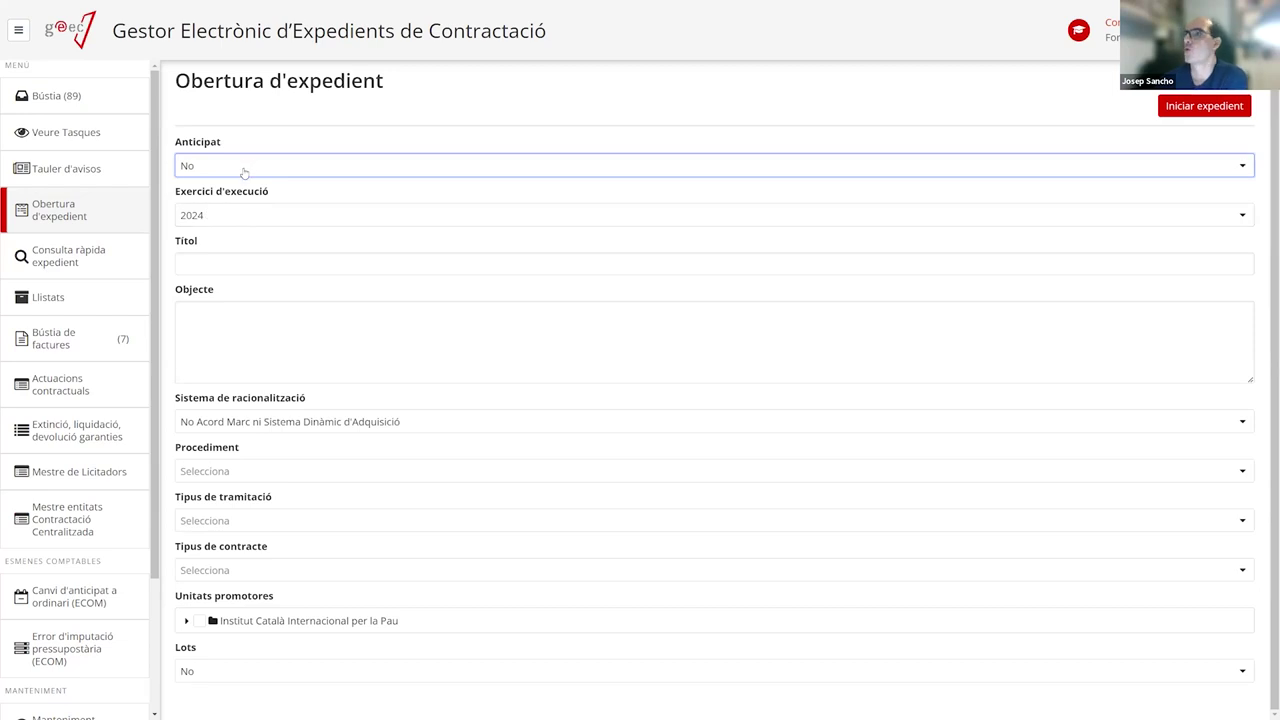
{"action": "left_click", "coordinate": [223, 216]}
{"action": "left_click", "coordinate": [218, 238]}
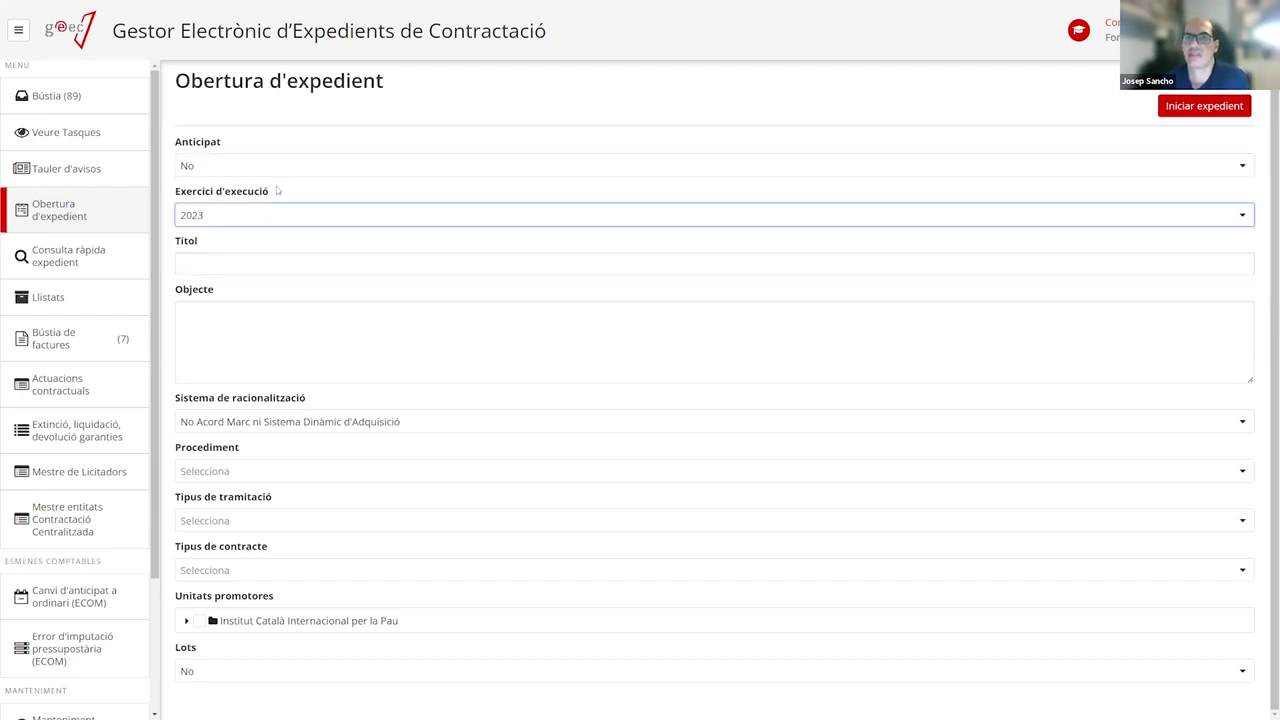
{"action": "left_click", "coordinate": [321, 182]}
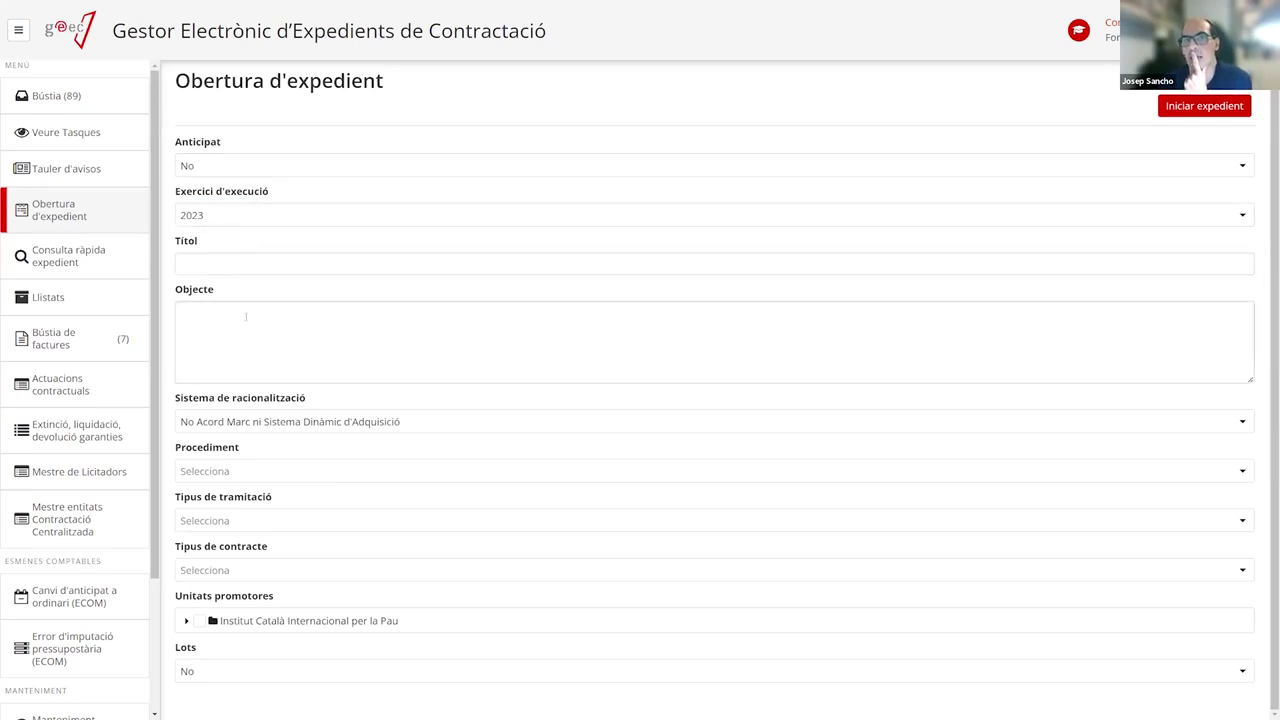
Enter "Contracte demo eapc - JSP" as the Títol of the new file
{"action": "left_click", "coordinate": [273, 263]}
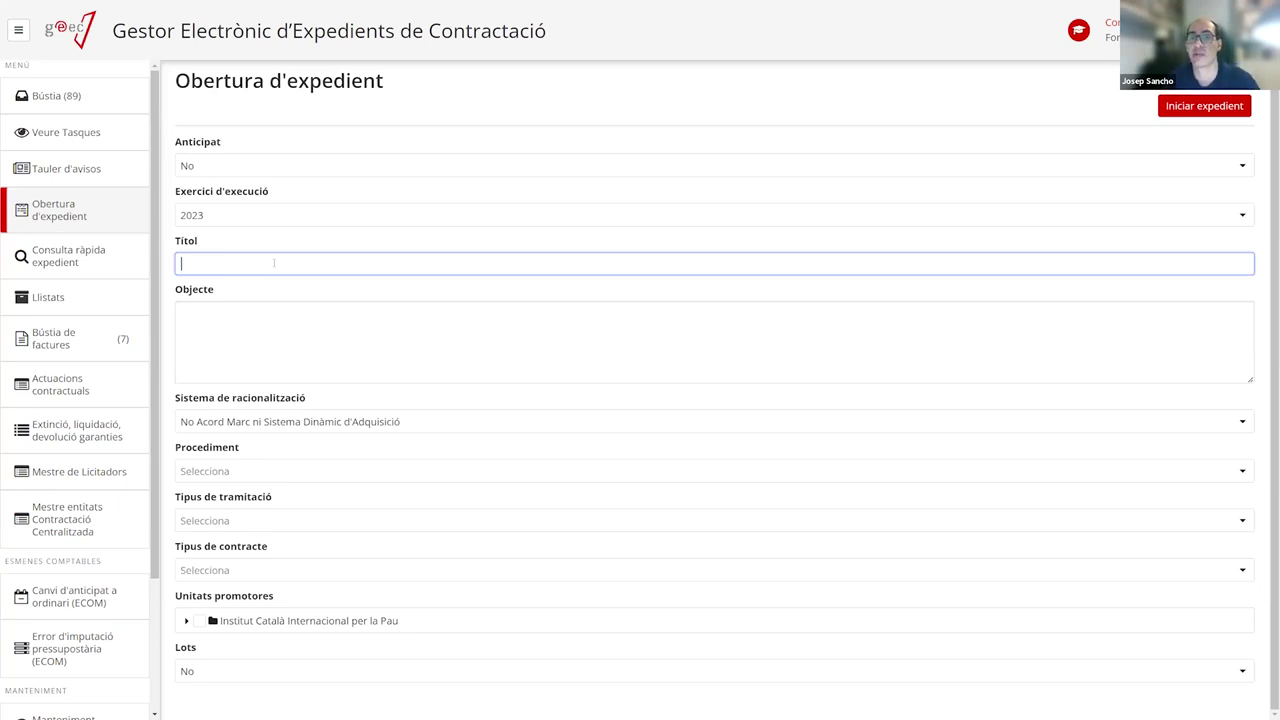
{"action": "type", "text": "Contractemno"}
{"action": "key", "text": "BackSpace"}
{"action": "key", "text": "BackSpace"}
{"action": "key", "text": "BackSpace"}
{"action": "key", "text": "BackSpace"}
{"action": "key", "text": "BackSpace"}
{"action": "type", "text": "te demo E"}
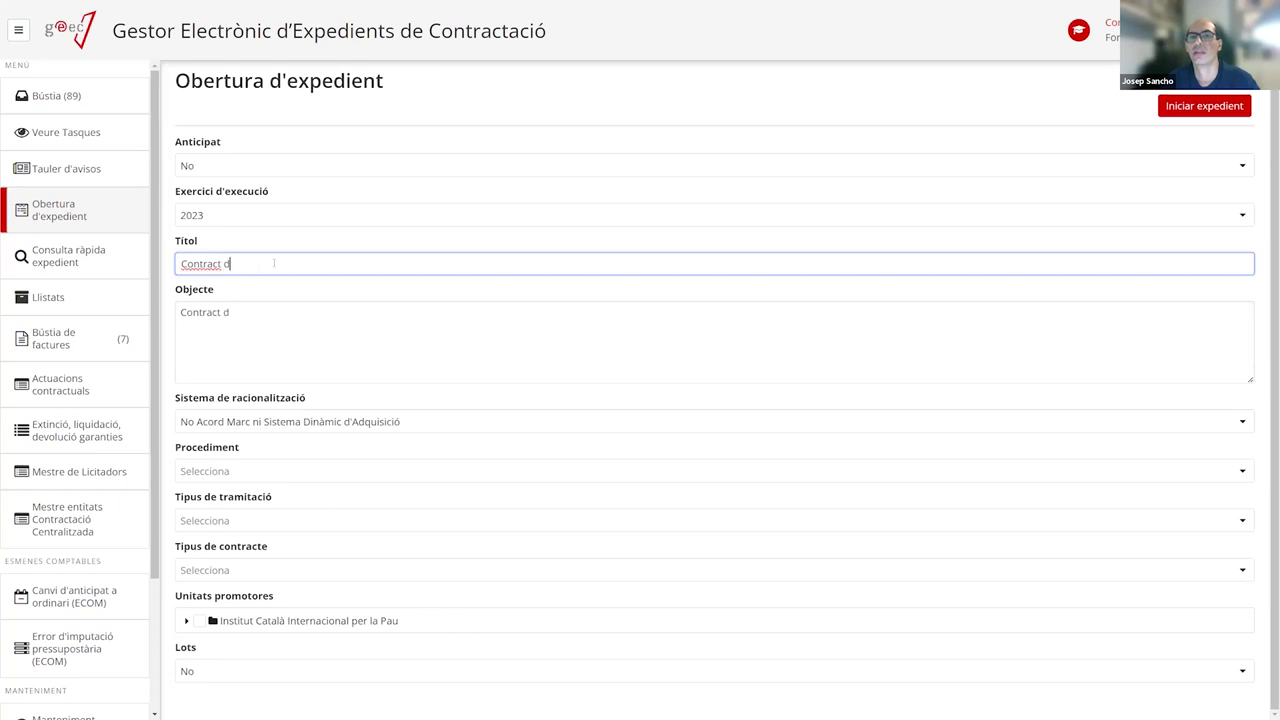
{"action": "key", "text": "BackSpace"}
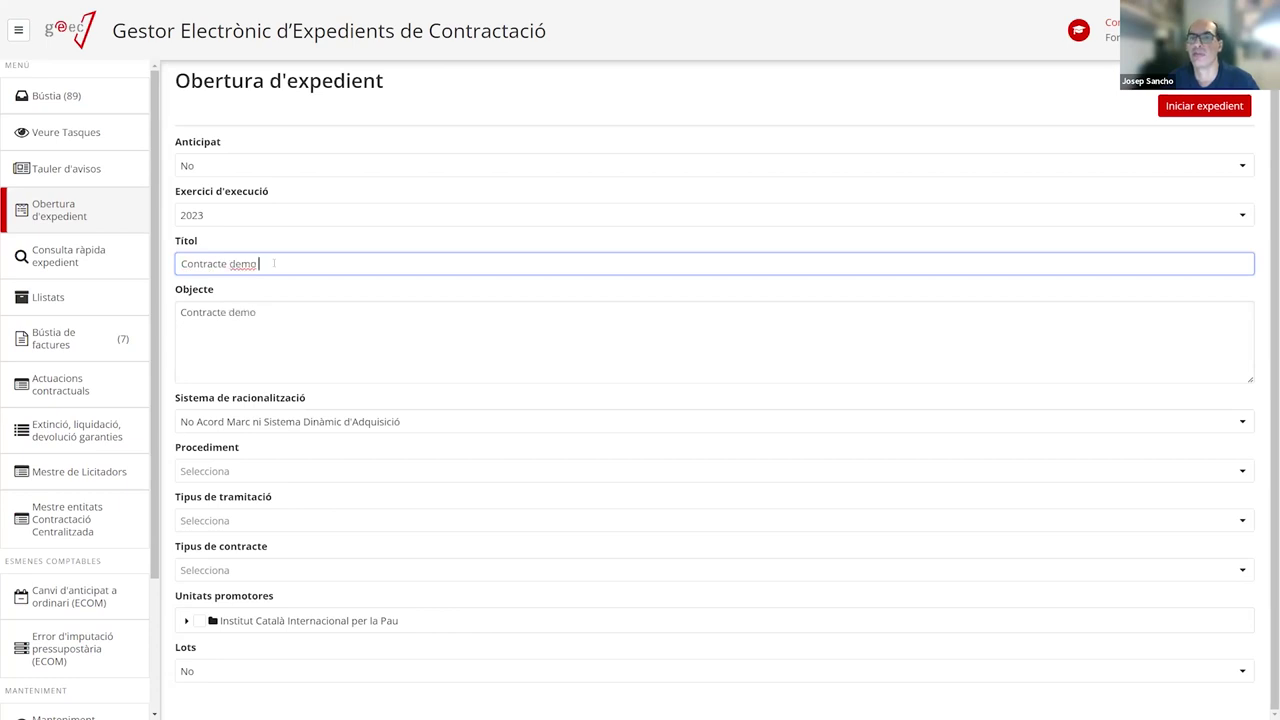
{"action": "type", "text": "eapc"}
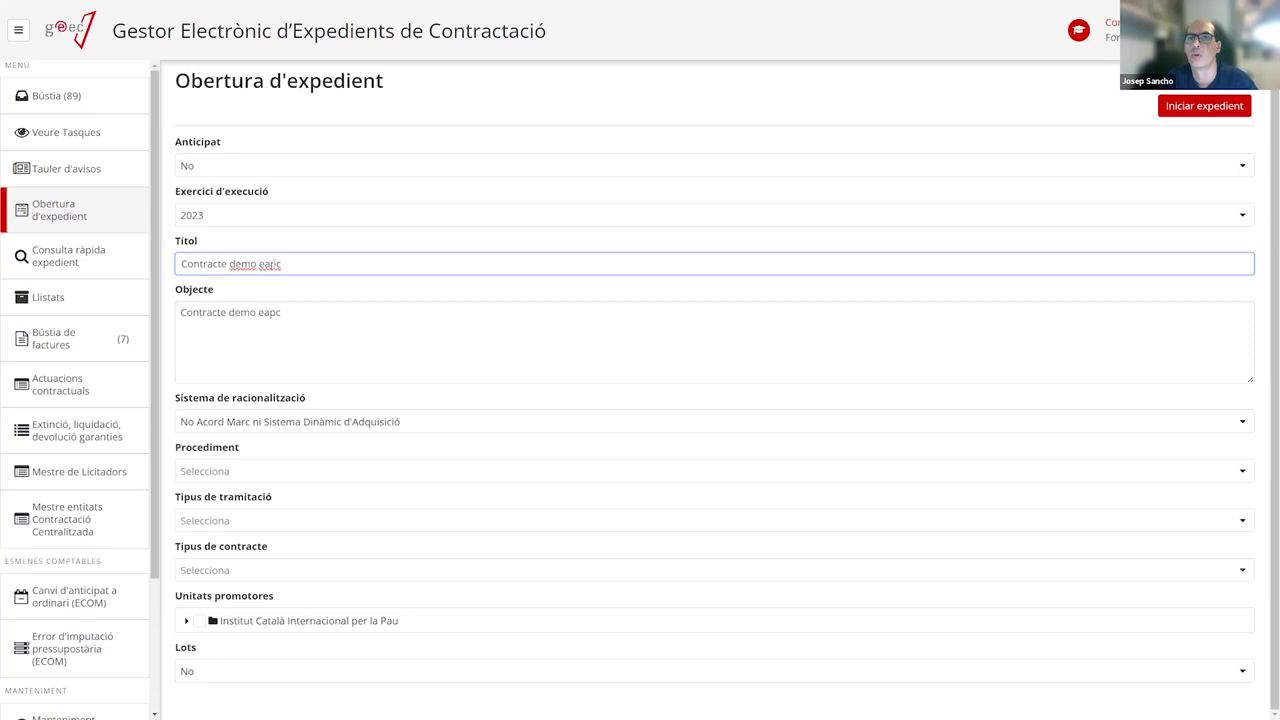
{"action": "type", "text": "- JSP"}
{"action": "key", "text": "Caps_Lock"}
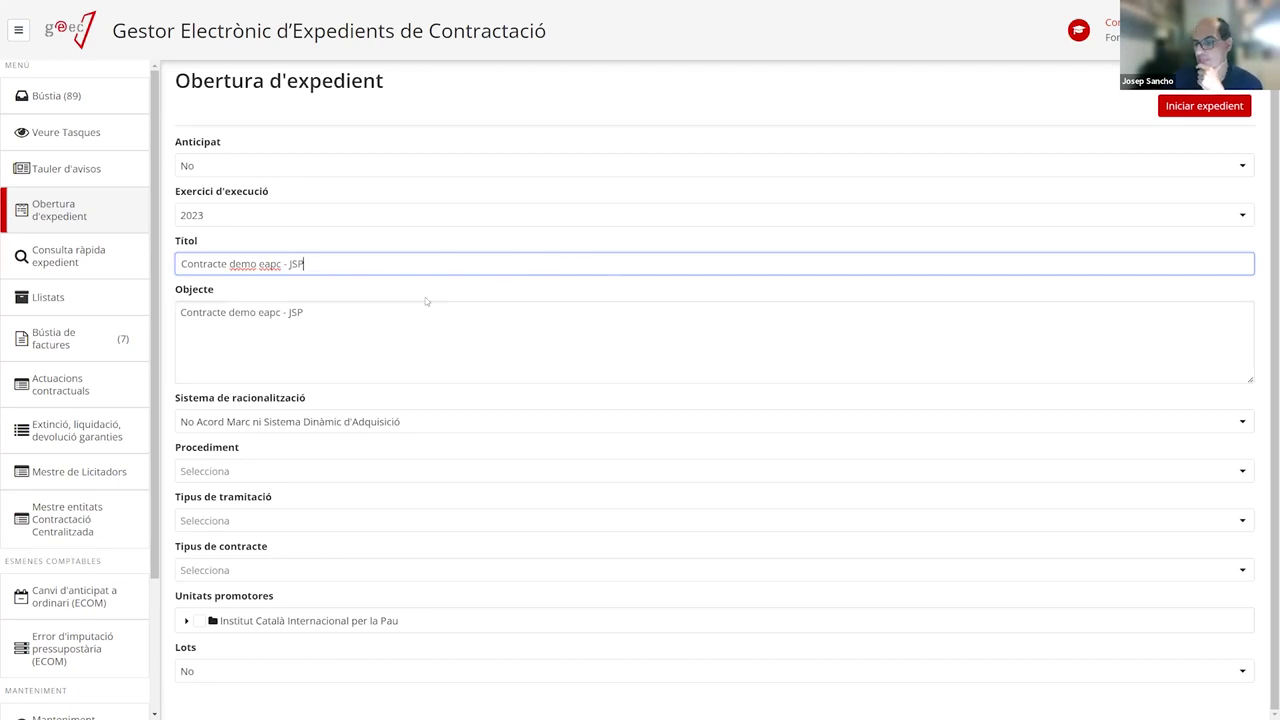
Extend the Títol with trial text and cut it back to "Contracte demo eapc - JSP"
{"action": "left_click", "coordinate": [323, 315]}
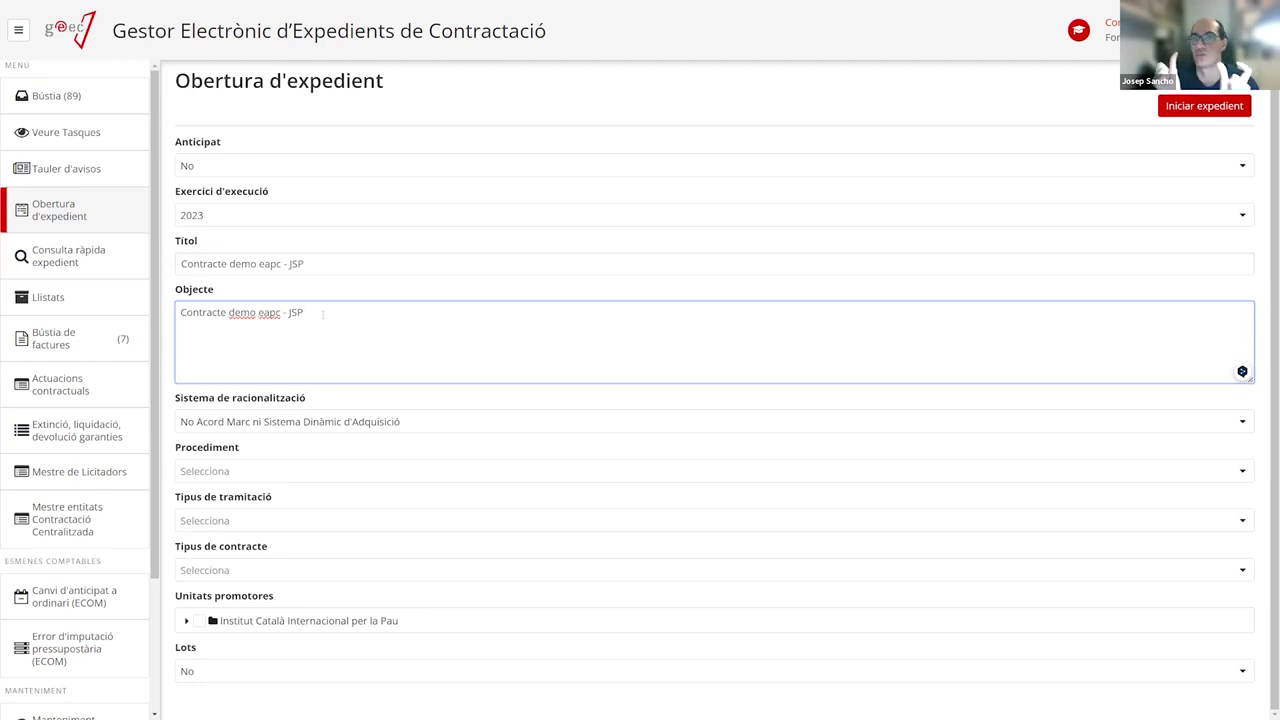
{"action": "left_click", "coordinate": [378, 264]}
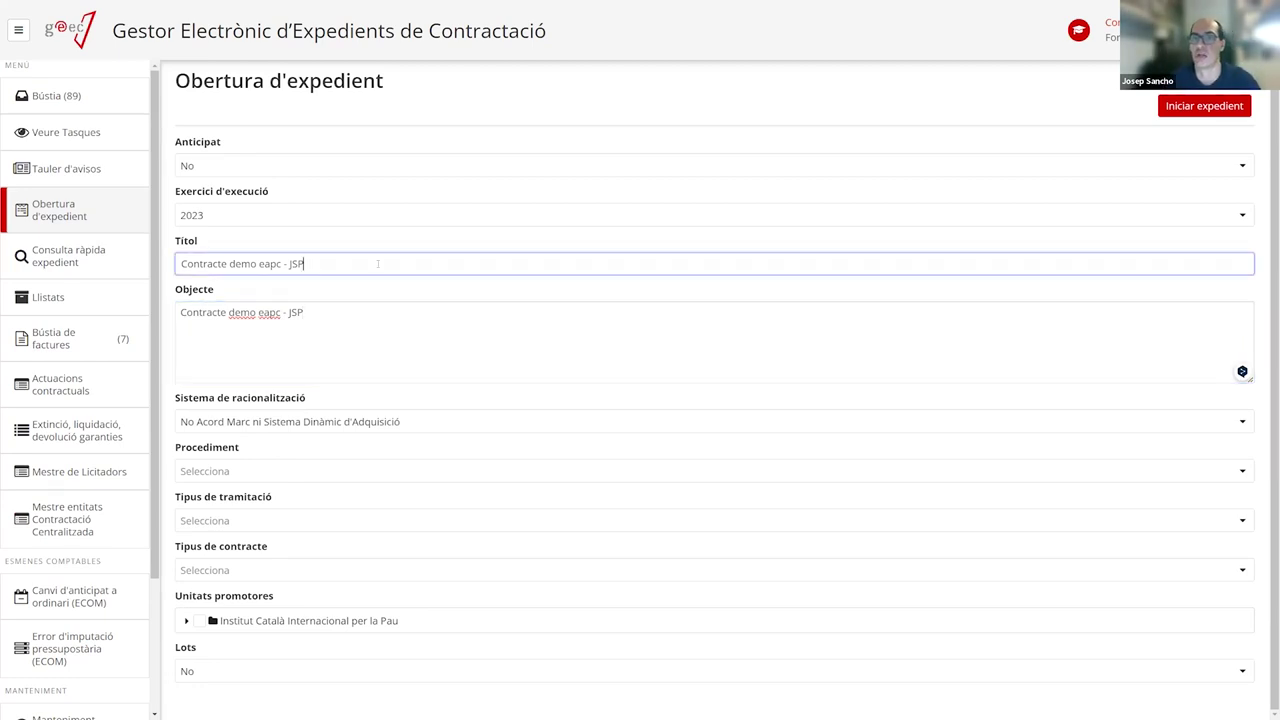
{"action": "type", "text": "DKF"}
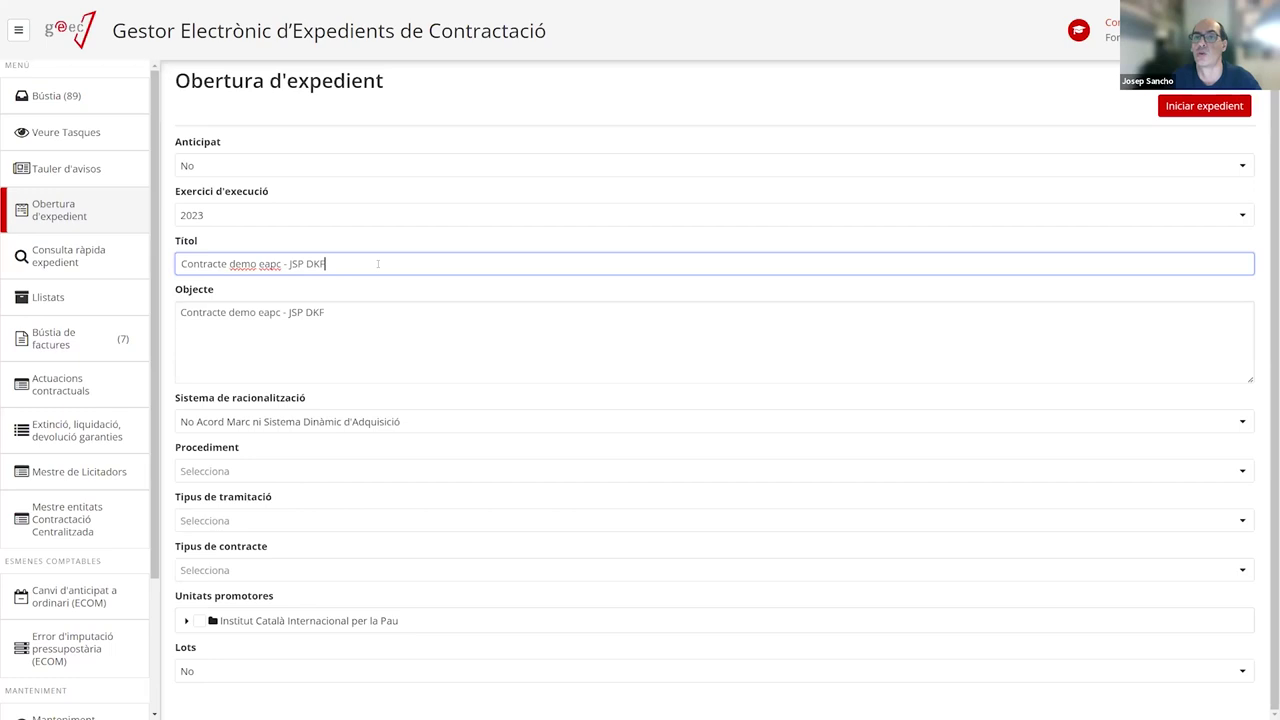
{"action": "key", "text": "Caps_Lock"}
{"action": "type", "text": "xssssssssssssssssssssssssssssss"}
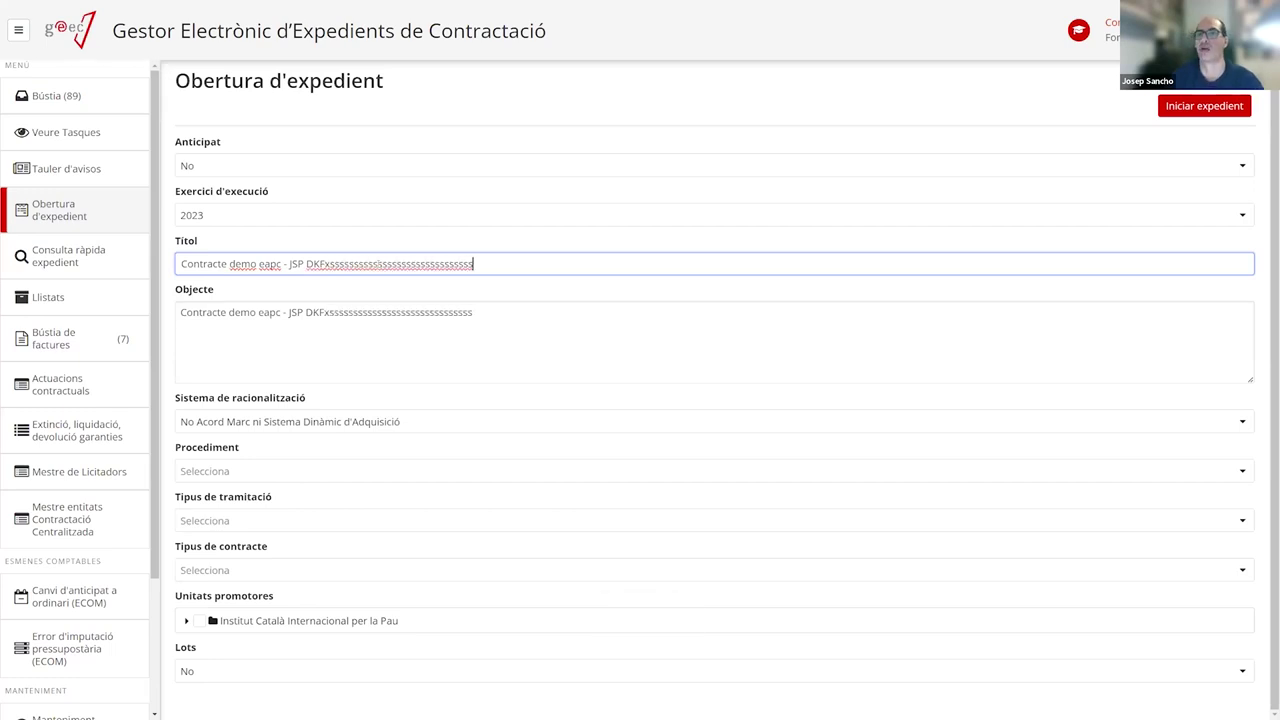
{"action": "triple_click", "coordinate": [377, 264]}
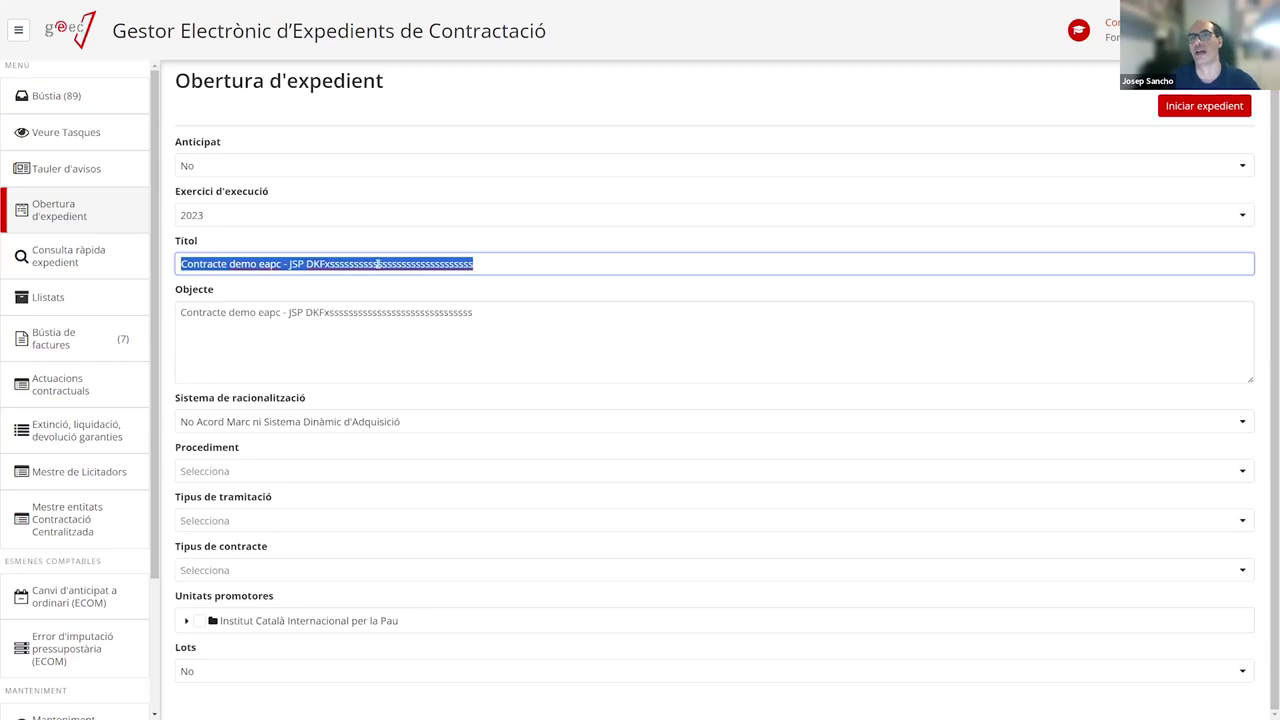
{"action": "key", "text": "End"}
{"action": "key", "text": "BackSpace"}
{"action": "key", "text": "BackSpace"}
{"action": "key", "text": "BackSpace"}
{"action": "key", "text": "BackSpace"}
{"action": "key", "text": "BackSpace"}
{"action": "key", "text": "BackSpace"}
{"action": "key", "text": "BackSpace"}
{"action": "key", "text": "BackSpace"}
{"action": "key", "text": "BackSpace"}
{"action": "key", "text": "BackSpace"}
{"action": "key", "text": "BackSpace"}
{"action": "key", "text": "BackSpace"}
{"action": "key", "text": "BackSpace"}
{"action": "key", "text": "BackSpace"}
{"action": "key", "text": "BackSpace"}
{"action": "key", "text": "BackSpace"}
{"action": "key", "text": "BackSpace"}
{"action": "key", "text": "BackSpace"}
{"action": "key", "text": "BackSpace"}
{"action": "key", "text": "BackSpace"}
{"action": "key", "text": "BackSpace"}
{"action": "key", "text": "BackSpace"}
{"action": "key", "text": "BackSpace"}
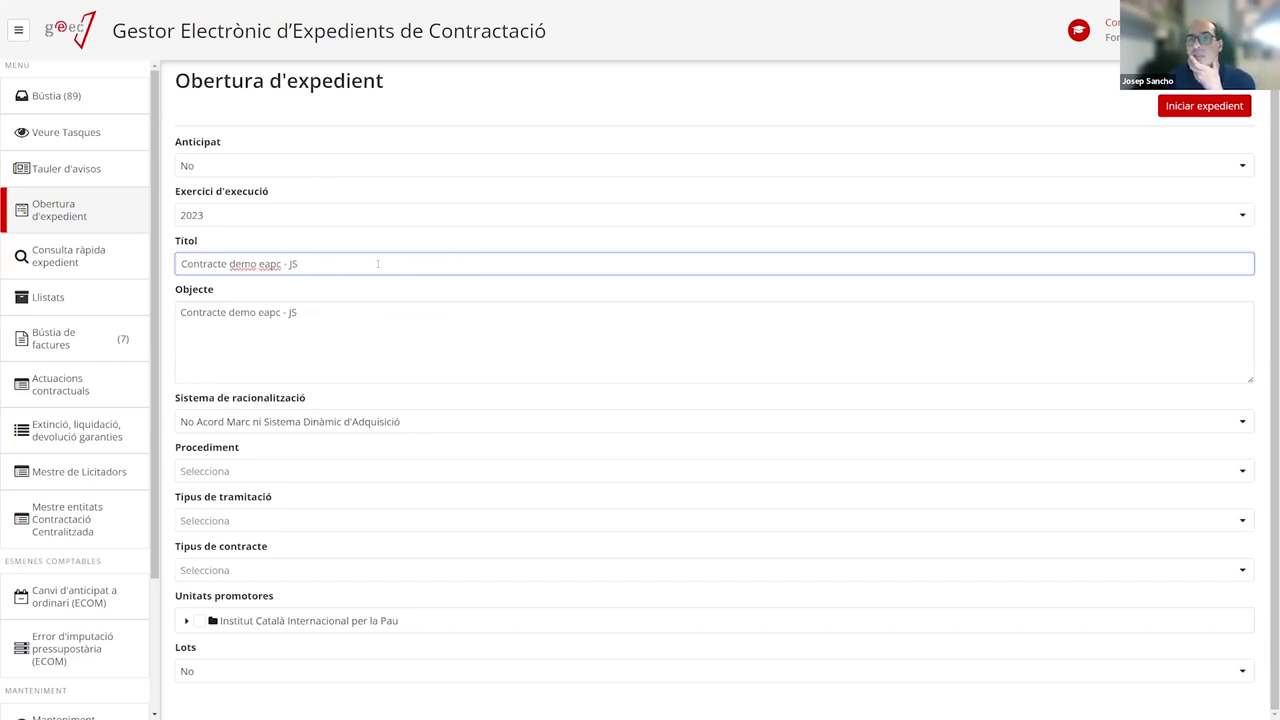
{"action": "type", "text": "P"}
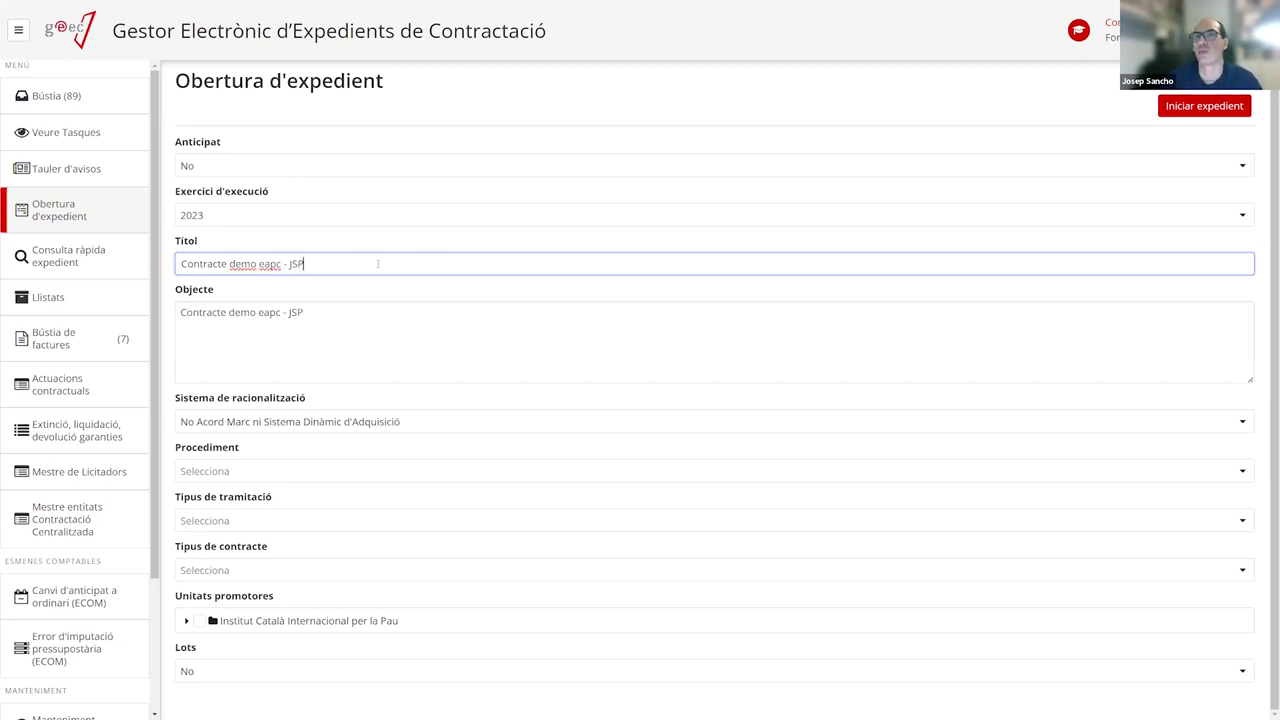
Append "descripció detallada de l'objecte del contracte" to the text in the Objecte field
{"action": "left_click", "coordinate": [337, 312]}
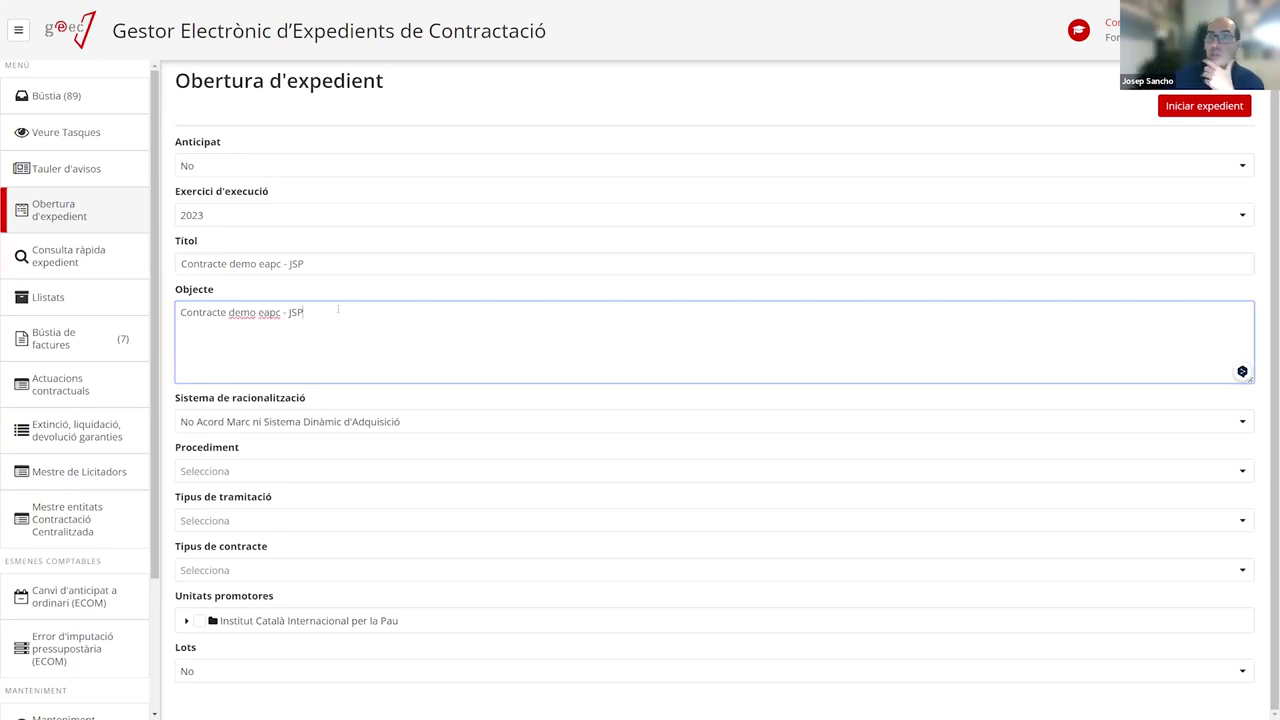
{"action": "type", "text": "djkdl"}
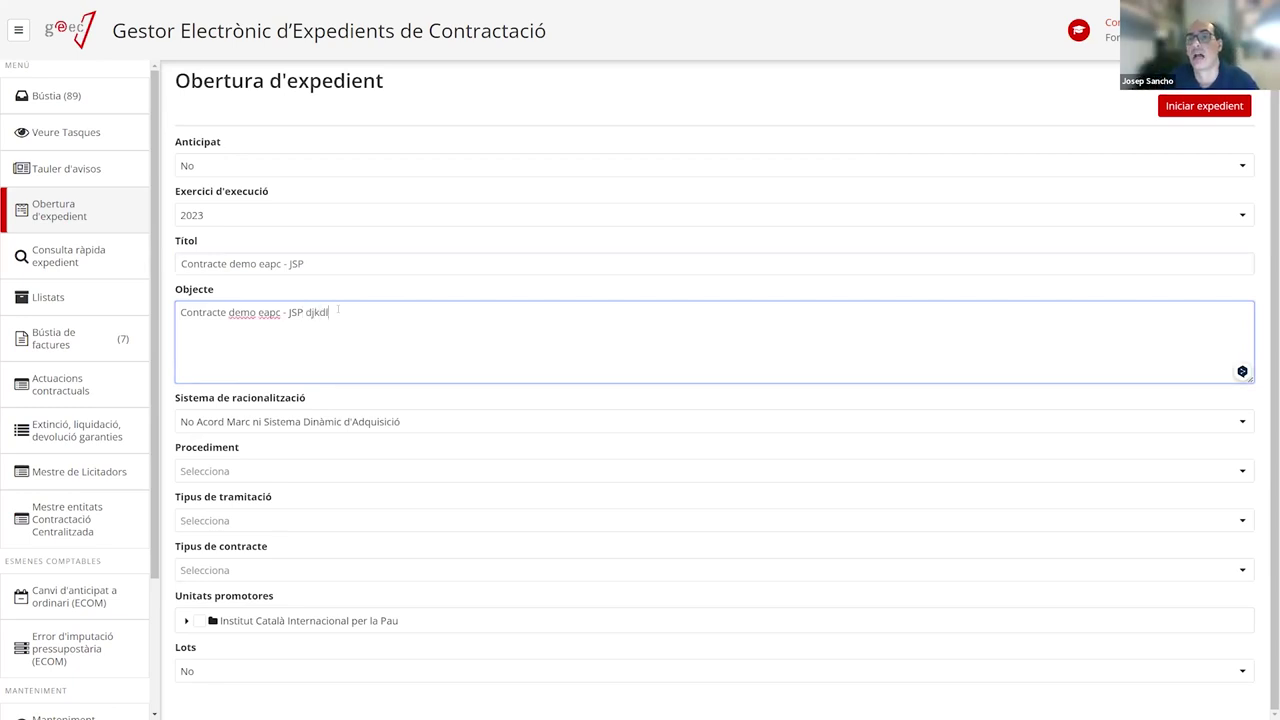
{"action": "key", "text": "BackSpace"}
{"action": "key", "text": "BackSpace"}
{"action": "key", "text": "BackSpace"}
{"action": "key", "text": "BackSpace"}
{"action": "type", "text": "descripc"}
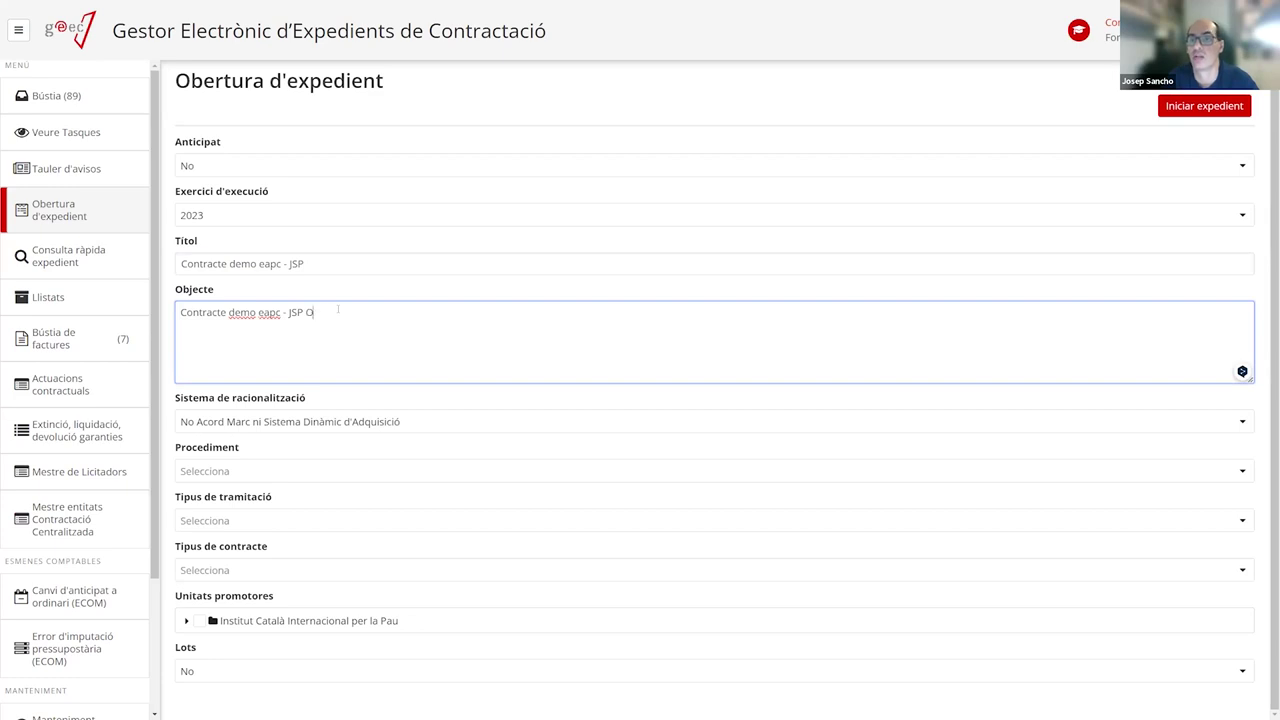
{"action": "type", "text": "ió detalladqa"}
{"action": "key", "text": "BackSpace"}
{"action": "key", "text": "BackSpace"}
{"action": "key", "text": "BackSpace"}
{"action": "type", "text": "a de l'objecte del contracte"}
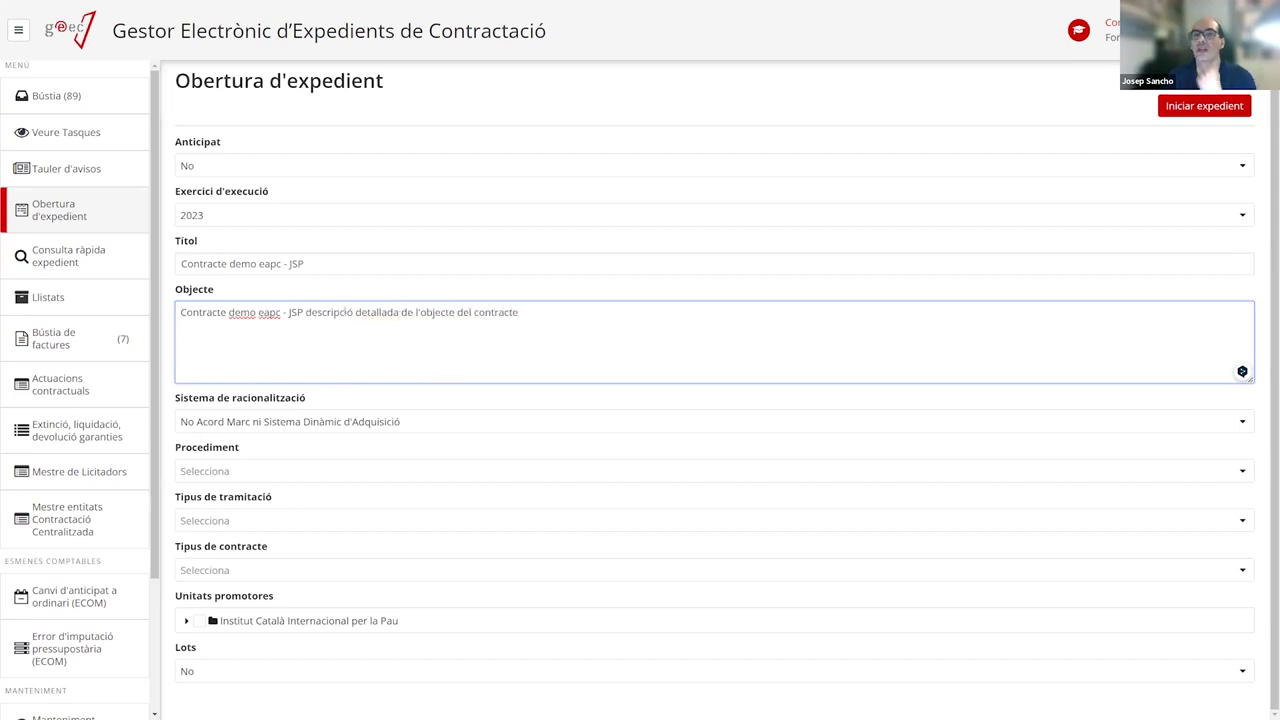
Add random characters to the end of the Títol and delete them again
{"action": "left_click", "coordinate": [371, 263]}
{"action": "type", "text": "swasdeasdwqrqwrfqwt"}
{"action": "key", "text": "BackSpace"}
{"action": "key", "text": "BackSpace"}
{"action": "key", "text": "BackSpace"}
{"action": "key", "text": "BackSpace"}
{"action": "key", "text": "BackSpace"}
{"action": "key", "text": "BackSpace"}
{"action": "key", "text": "BackSpace"}
{"action": "key", "text": "BackSpace"}
{"action": "key", "text": "BackSpace"}
{"action": "key", "text": "BackSpace"}
{"action": "key", "text": "BackSpace"}
{"action": "key", "text": "BackSpace"}
{"action": "key", "text": "BackSpace"}
{"action": "key", "text": "BackSpace"}
{"action": "key", "text": "BackSpace"}
{"action": "key", "text": "BackSpace"}
{"action": "key", "text": "BackSpace"}
{"action": "key", "text": "BackSpace"}
{"action": "key", "text": "BackSpace"}
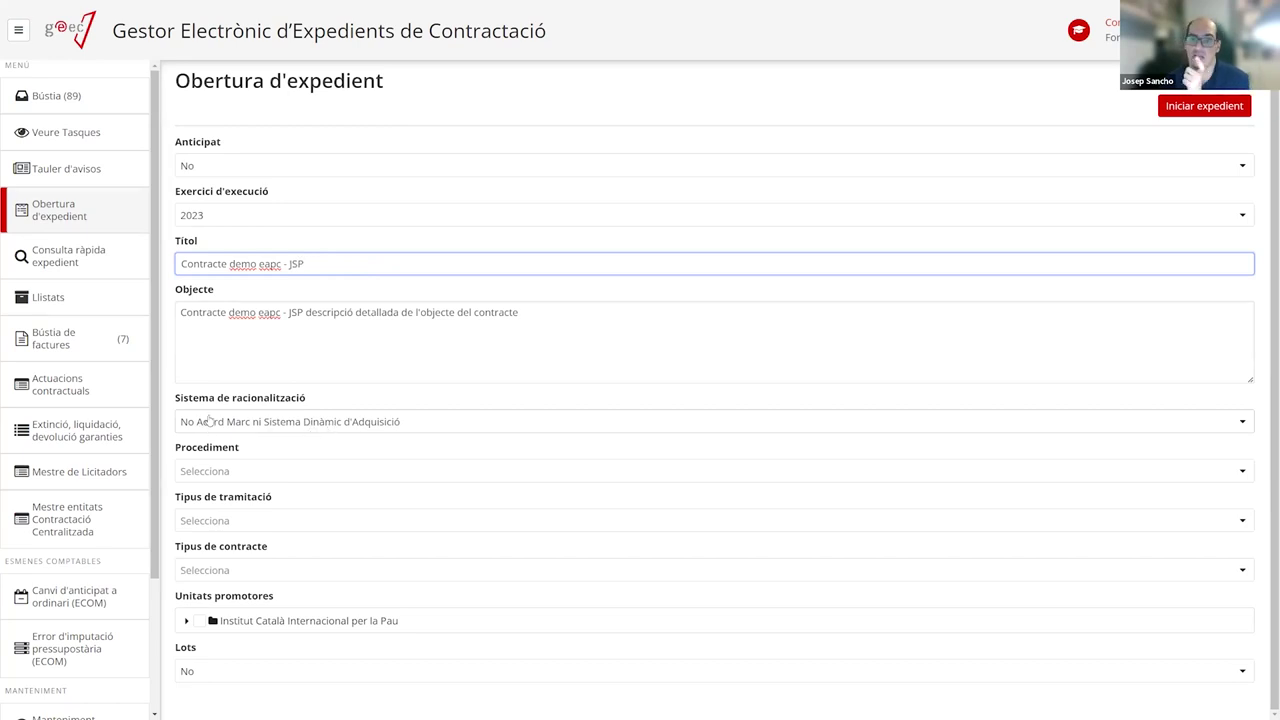
Look through the Sistema de racionalització options and choose No Acord Marc ni Sistema Dinàmic d'Adquisició
{"action": "left_click", "coordinate": [372, 424]}
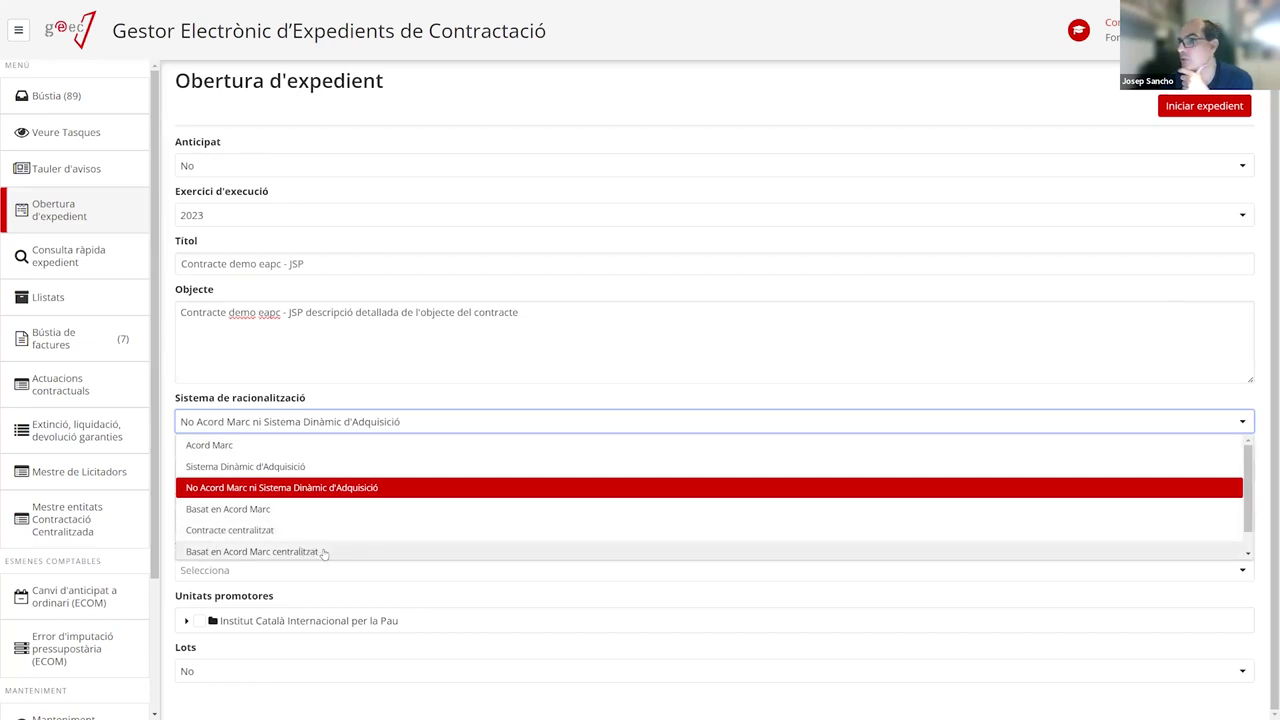
{"action": "scroll", "coordinate": [320, 545], "scroll_direction": "down", "scroll_amount": 1}
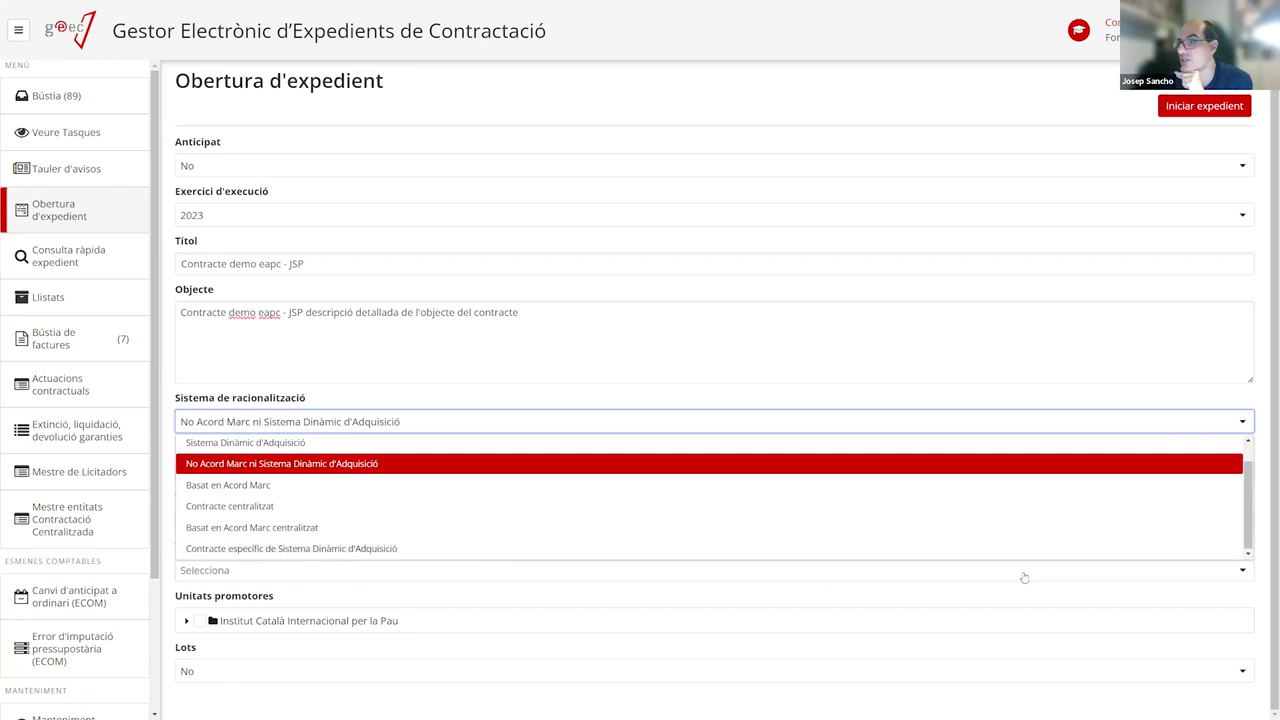
{"action": "scroll", "coordinate": [1245, 470], "scroll_direction": "up", "scroll_amount": 1}
{"action": "scroll", "coordinate": [1247, 458], "scroll_direction": "down", "scroll_amount": 1}
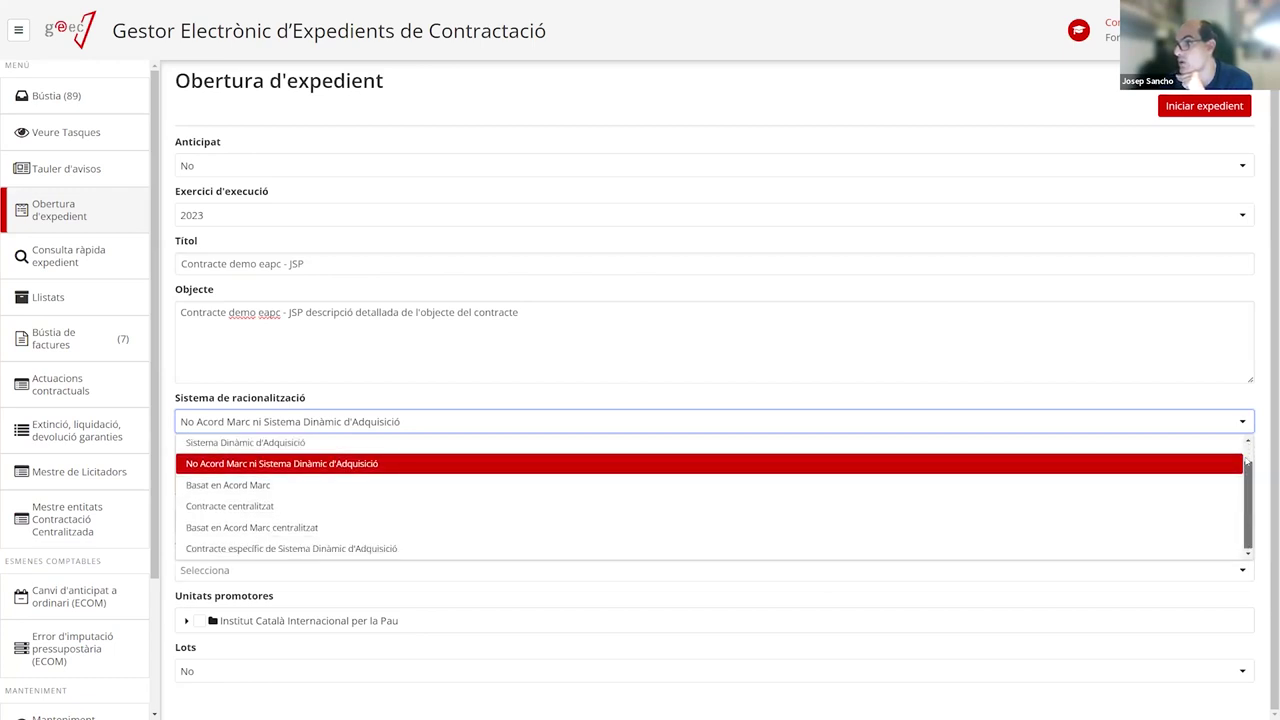
{"action": "scroll", "coordinate": [414, 494], "scroll_direction": "up", "scroll_amount": 1}
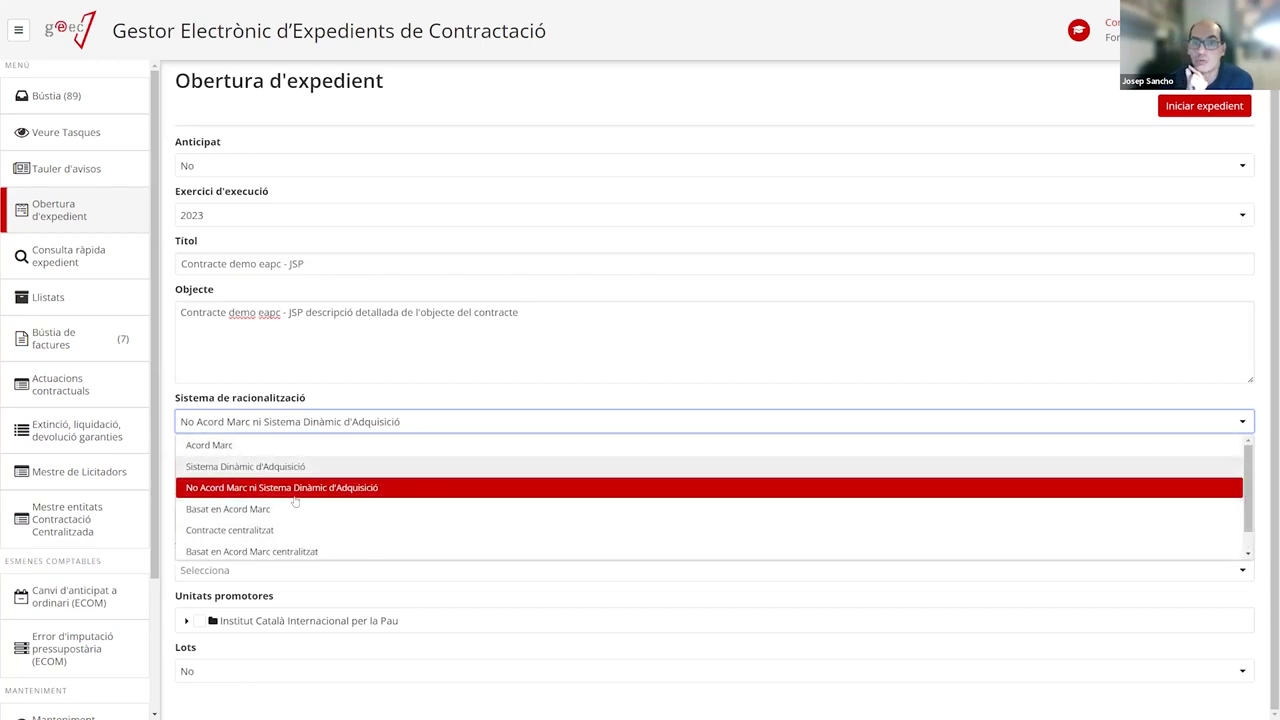
{"action": "mouse_move", "coordinate": [1247, 456]}
{"action": "left_mouse_down"}
{"action": "mouse_move", "coordinate": [1242, 497]}
{"action": "mouse_move", "coordinate": [1245, 470]}
{"action": "left_mouse_up"}
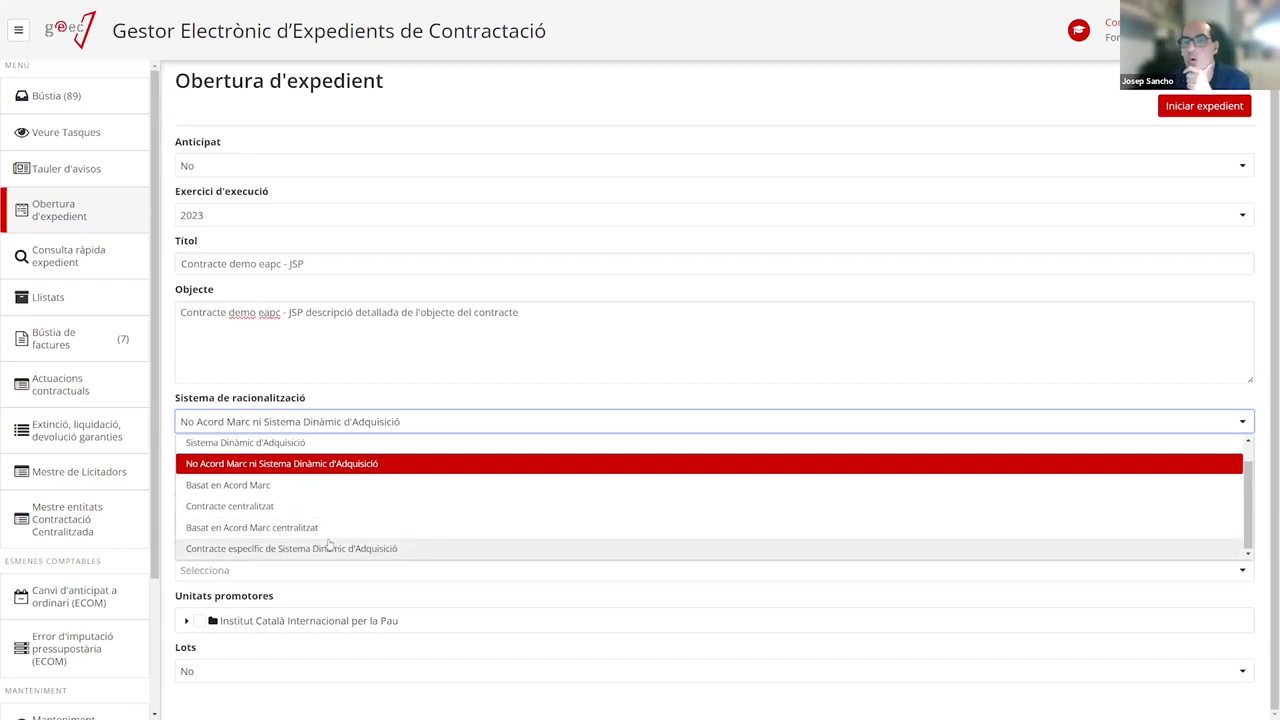
{"action": "scroll", "coordinate": [634, 523], "scroll_direction": "up", "scroll_amount": 1}
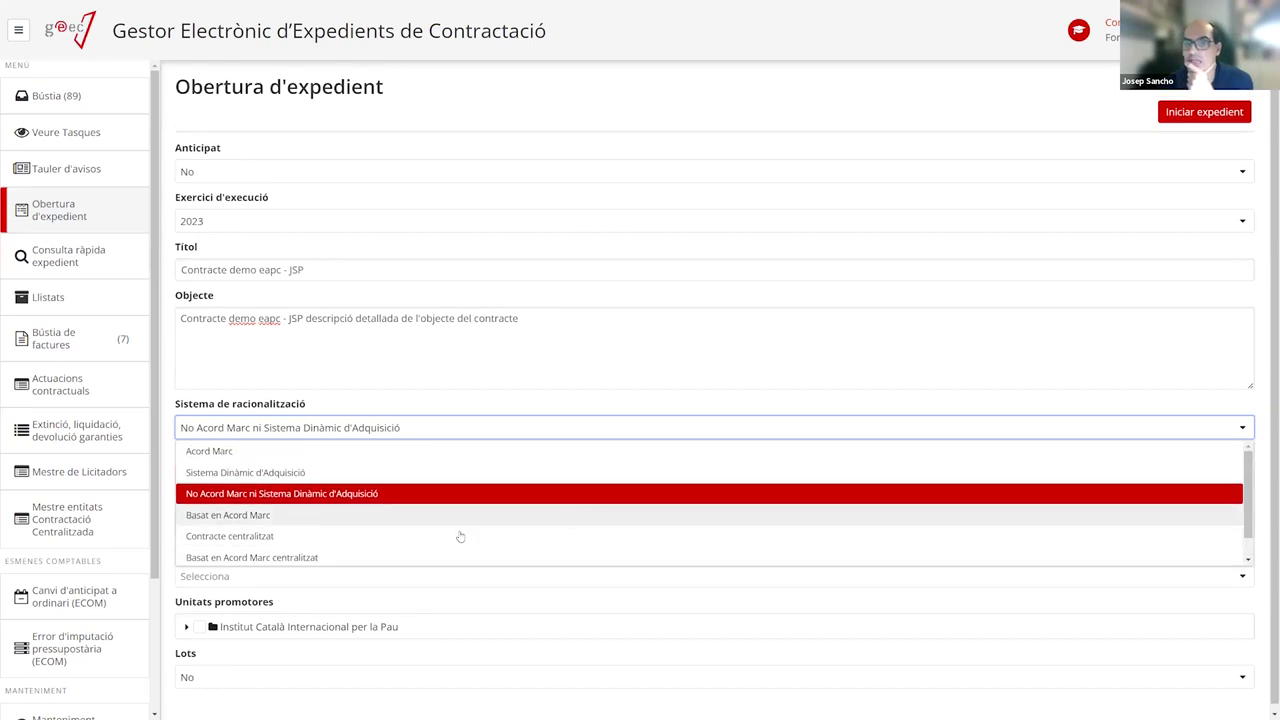
{"action": "scroll", "coordinate": [480, 538], "scroll_direction": "down", "scroll_amount": 1}
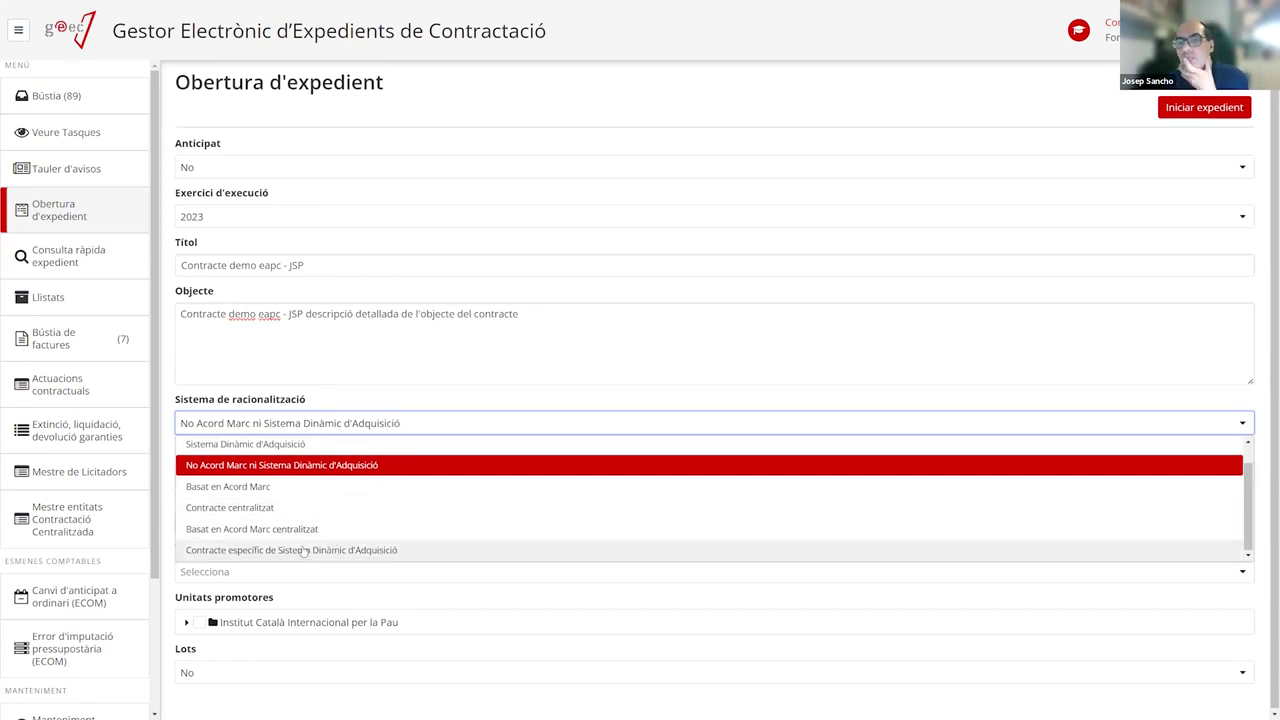
{"action": "scroll", "coordinate": [300, 457], "scroll_direction": "up", "scroll_amount": 1}
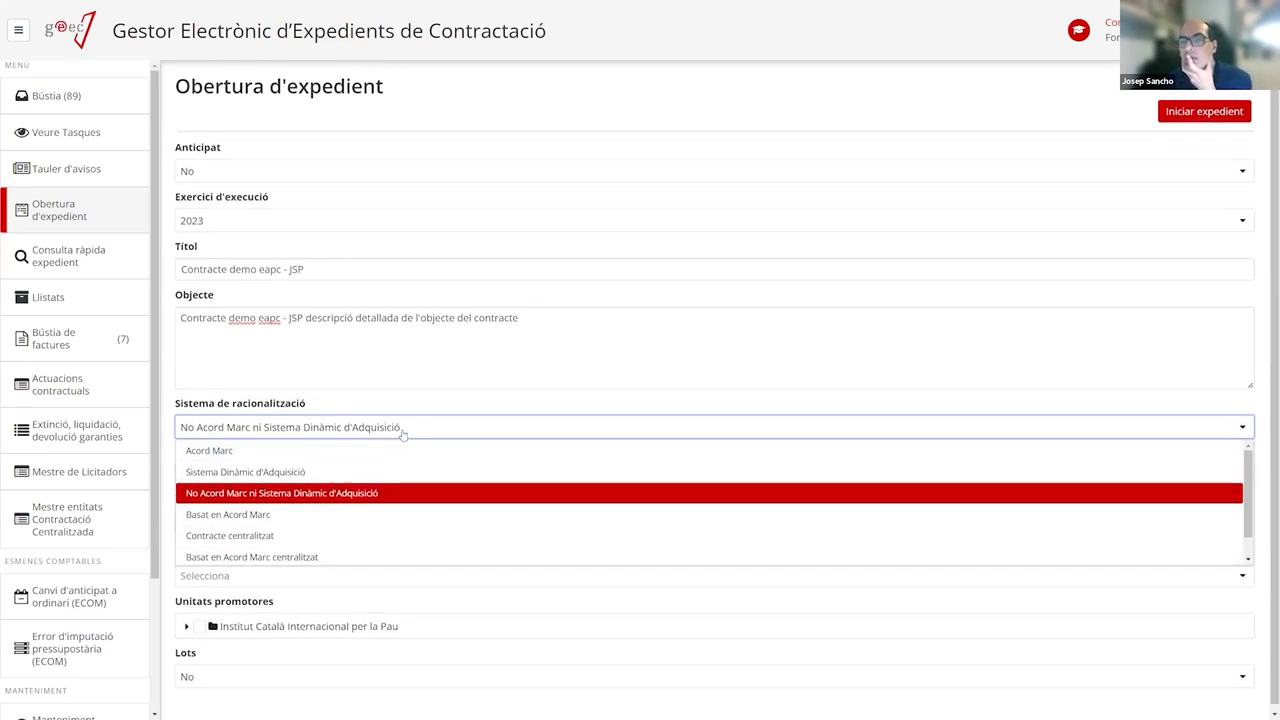
{"action": "left_click", "coordinate": [282, 494]}
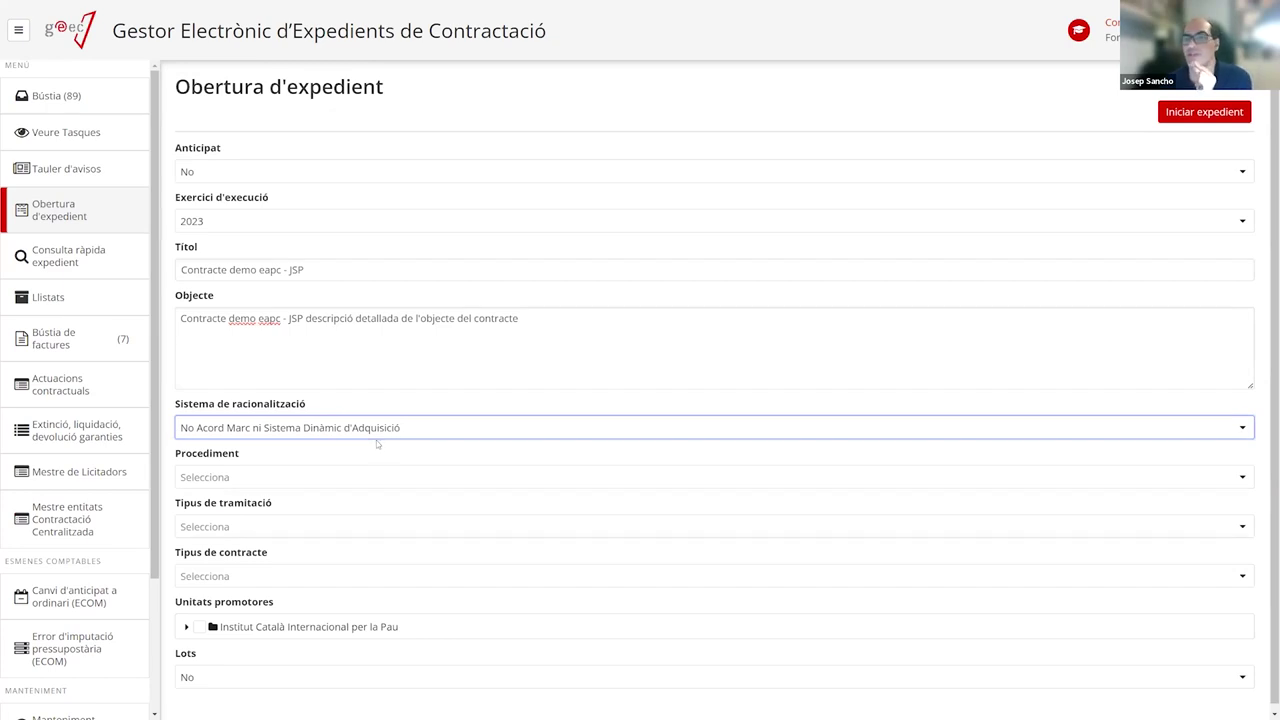
Look through the Procediment options and choose Contracte menor
{"action": "left_click", "coordinate": [240, 479]}
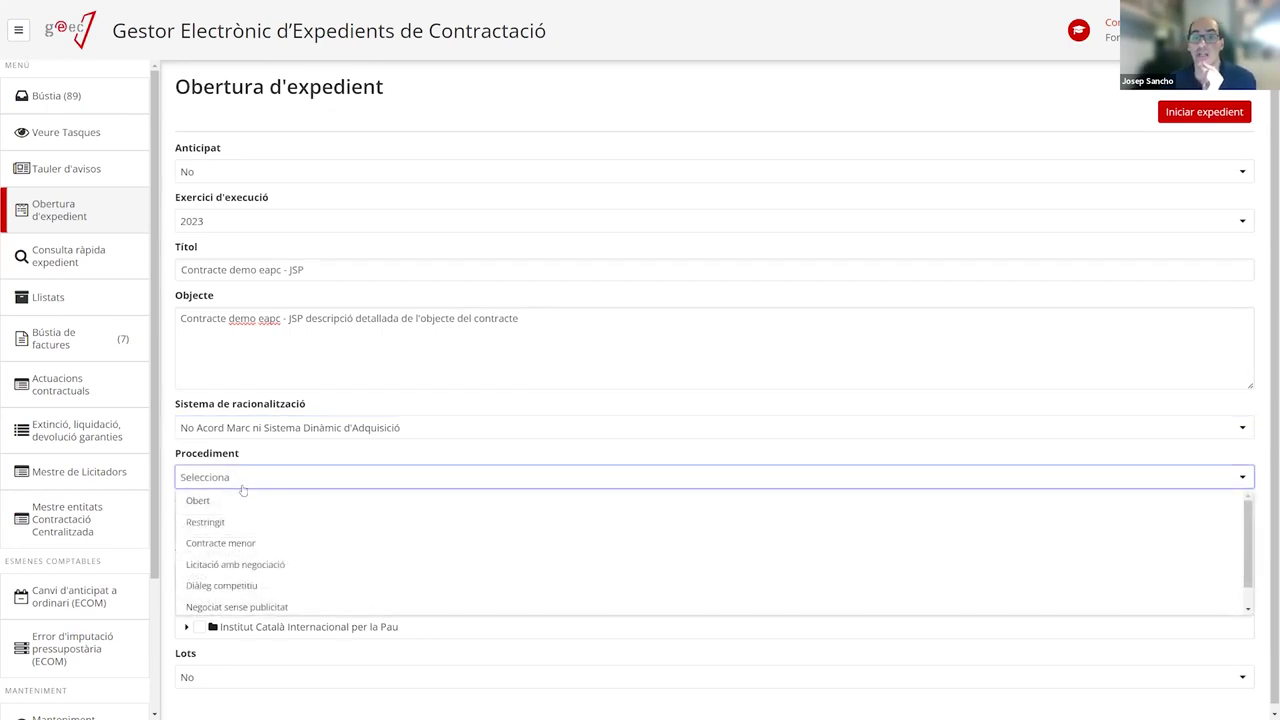
{"action": "scroll", "coordinate": [258, 553], "scroll_direction": "down", "scroll_amount": 1}
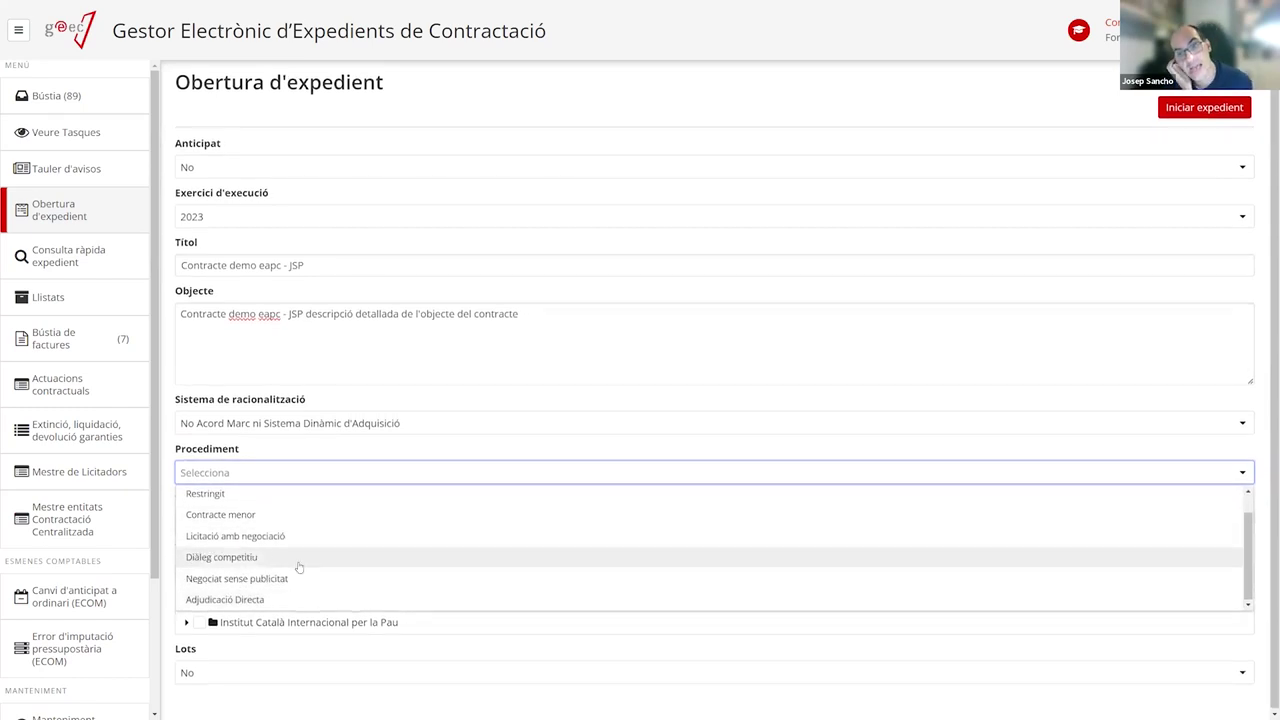
{"action": "scroll", "coordinate": [300, 557], "scroll_direction": "up", "scroll_amount": 1}
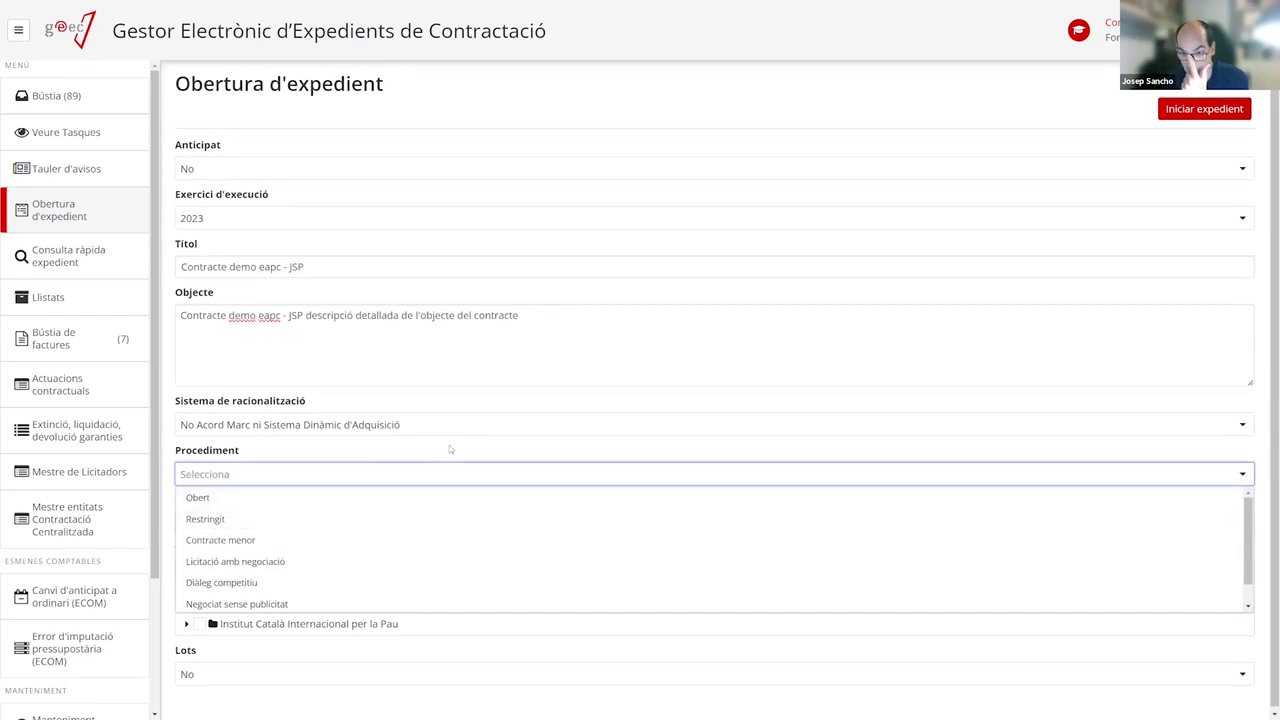
{"action": "left_click", "coordinate": [241, 538]}
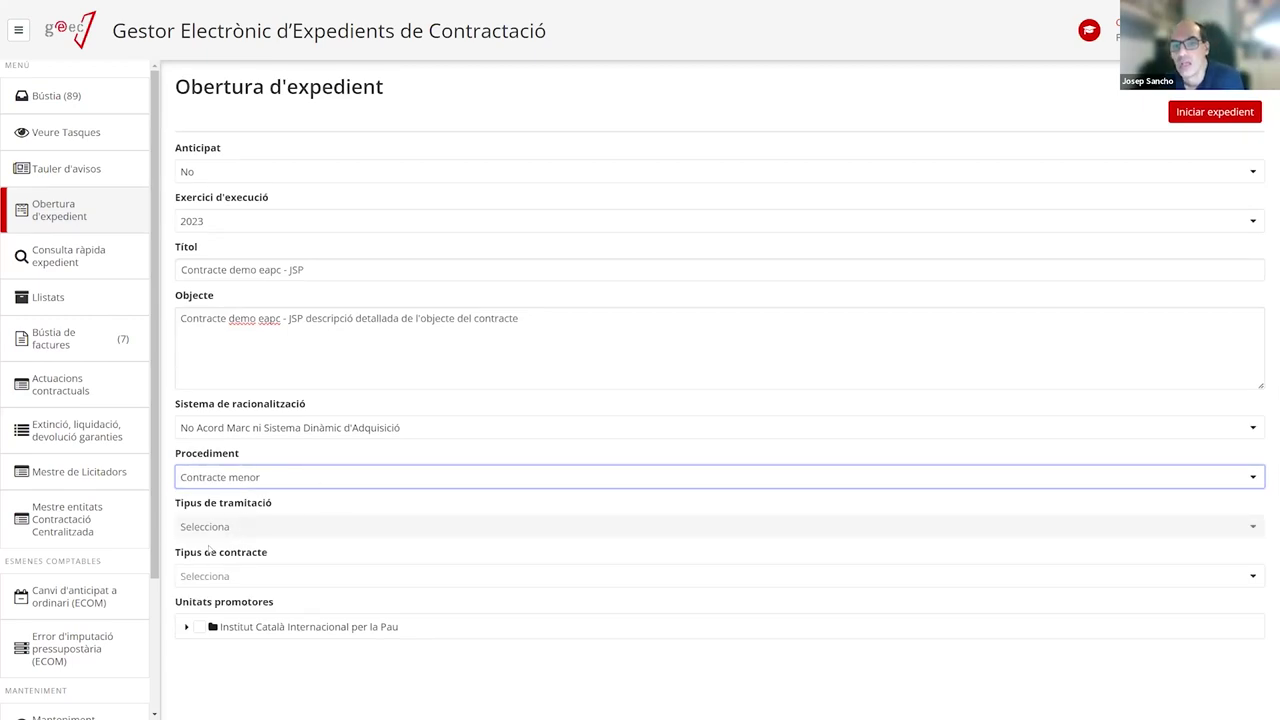
Try Obert as the Procediment, view the Tipus de tramitació options, and return the Procediment to Contracte menor
{"action": "left_click", "coordinate": [250, 478]}
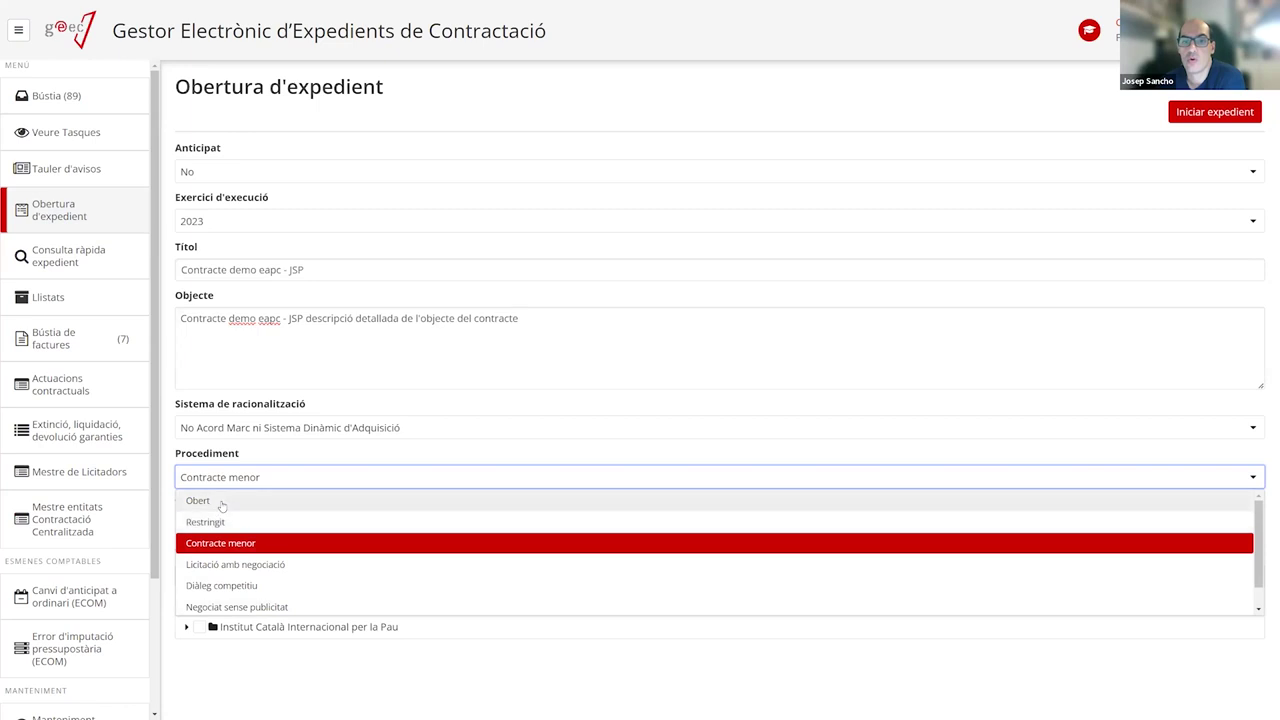
{"action": "left_click", "coordinate": [222, 504]}
{"action": "left_click", "coordinate": [222, 527]}
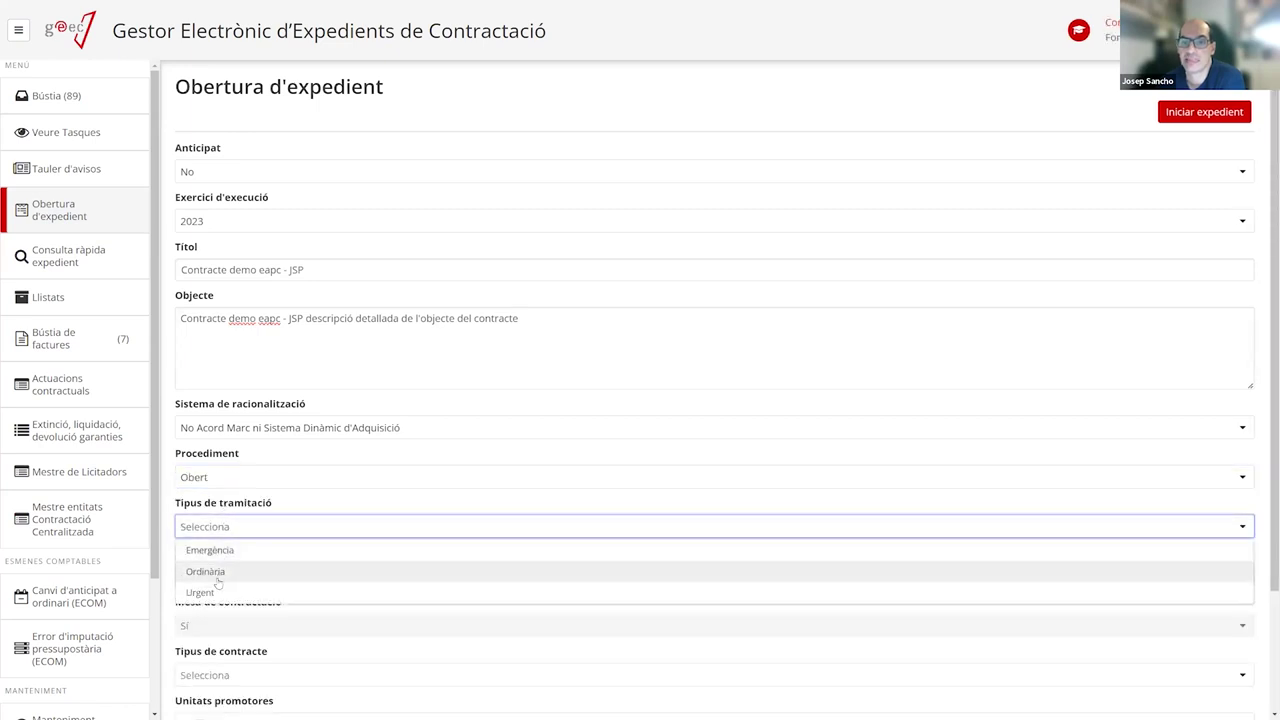
{"action": "left_click", "coordinate": [262, 482]}
{"action": "left_click", "coordinate": [218, 543]}
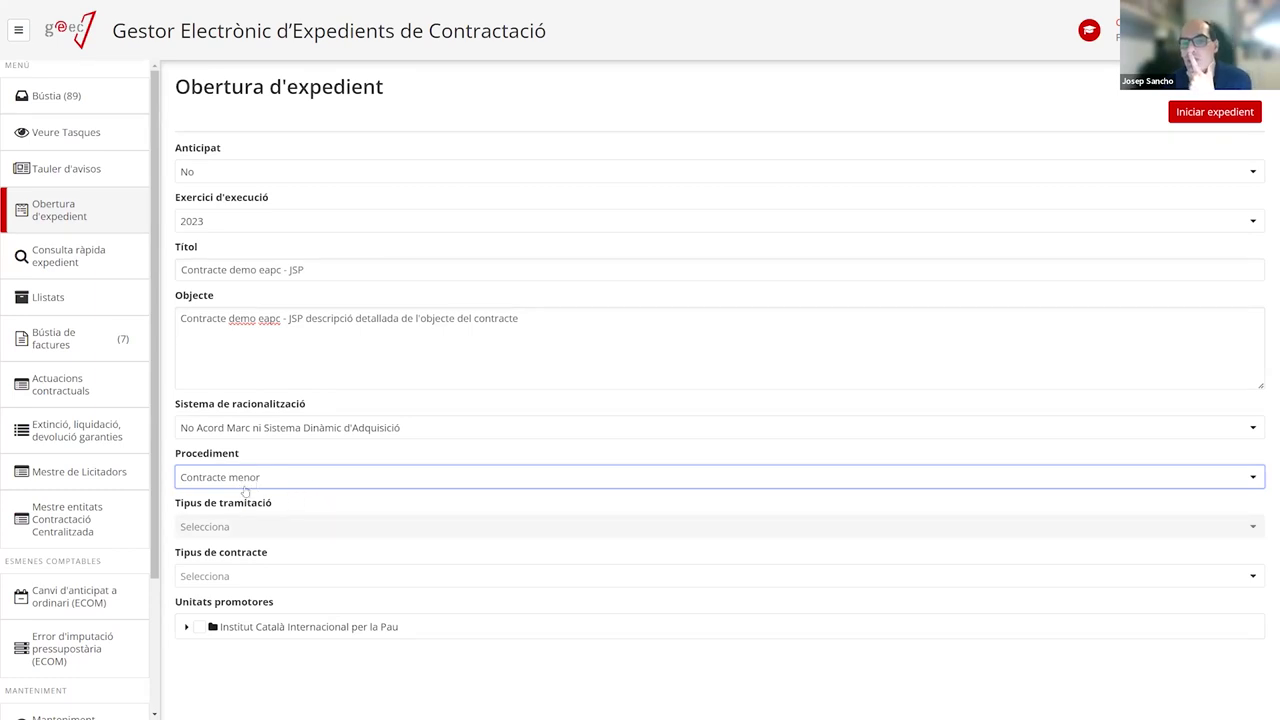
Set Tipus de contracte to Serveis and leave only Comunicació ticked under Institut Català Internacional per la Pau in Unitats promotores
{"action": "left_click", "coordinate": [306, 579]}
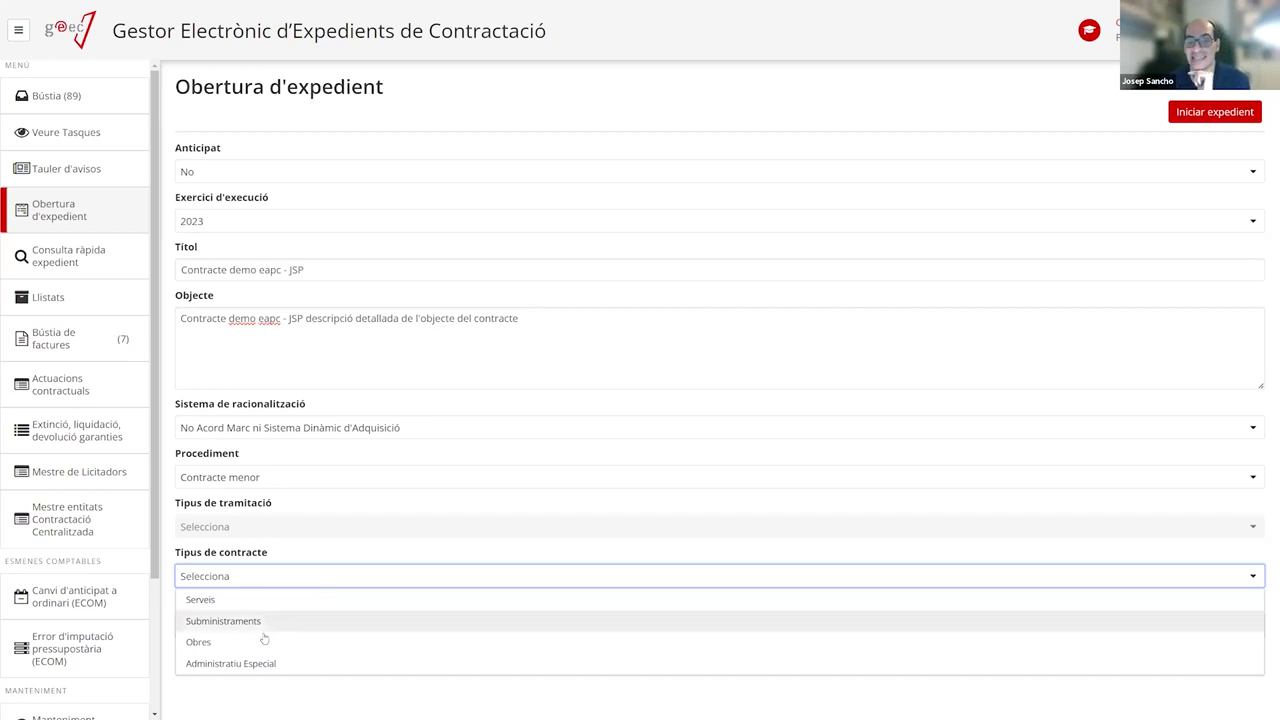
{"action": "left_click", "coordinate": [215, 600]}
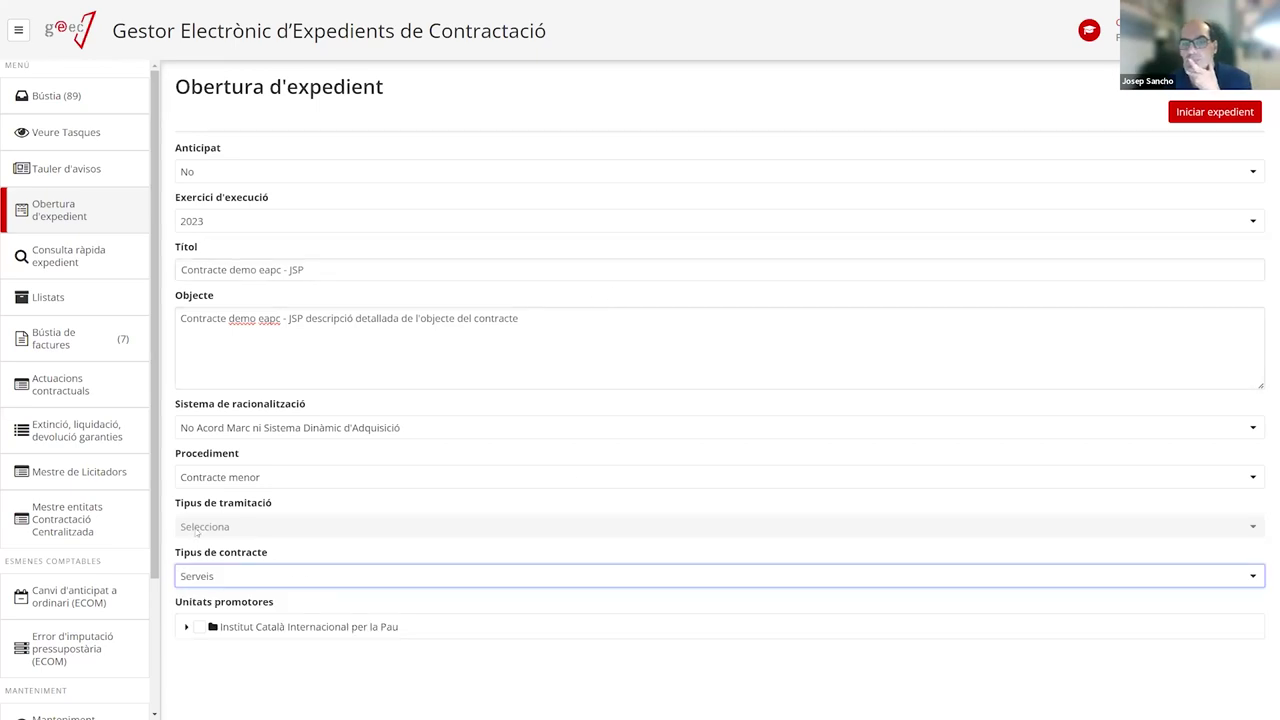
{"action": "left_click", "coordinate": [186, 628]}
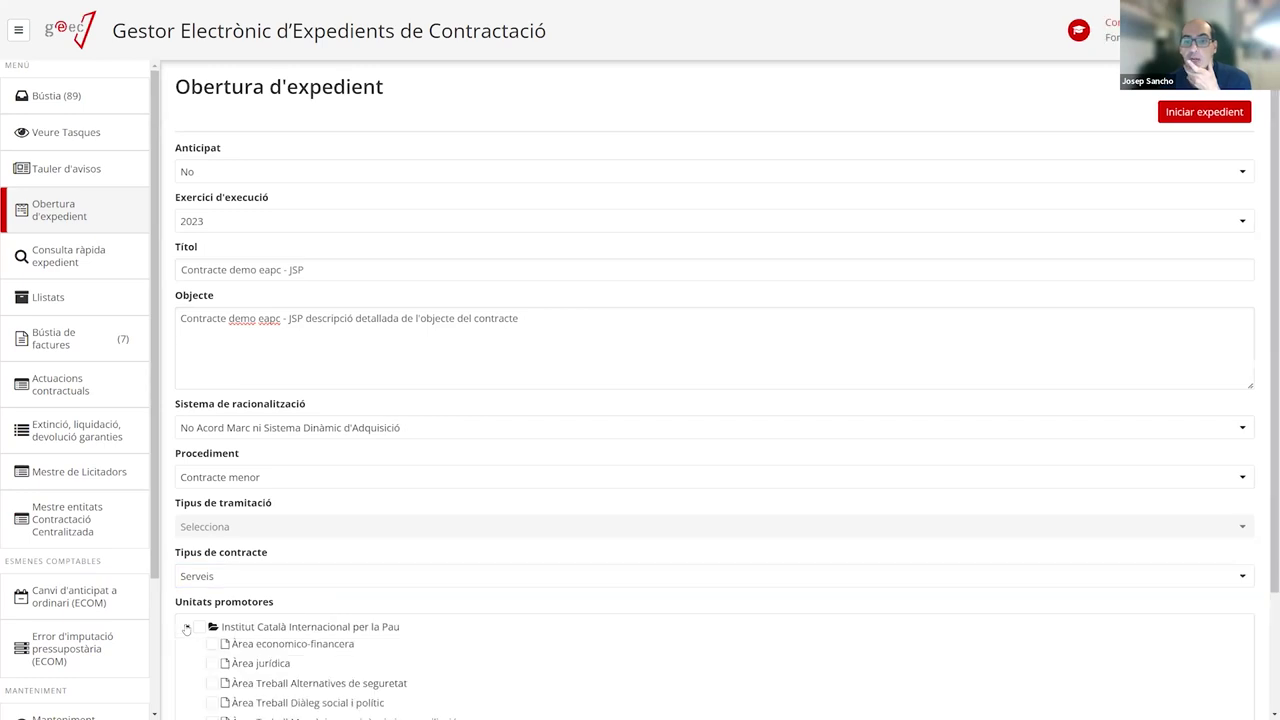
{"action": "scroll", "coordinate": [246, 553], "scroll_direction": "down", "scroll_amount": 3}
{"action": "scroll", "coordinate": [246, 553], "scroll_direction": "up", "scroll_amount": 1}
{"action": "scroll", "coordinate": [376, 449], "scroll_direction": "down", "scroll_amount": 1}
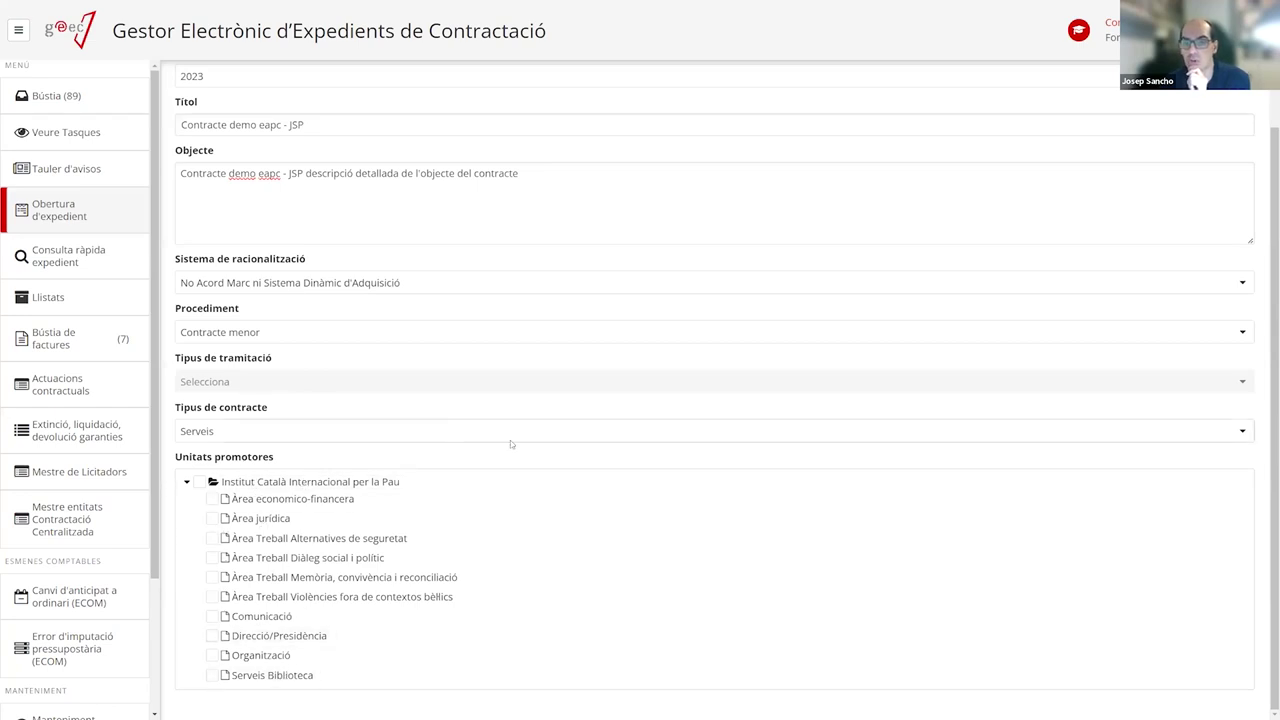
{"action": "left_click", "coordinate": [211, 617]}
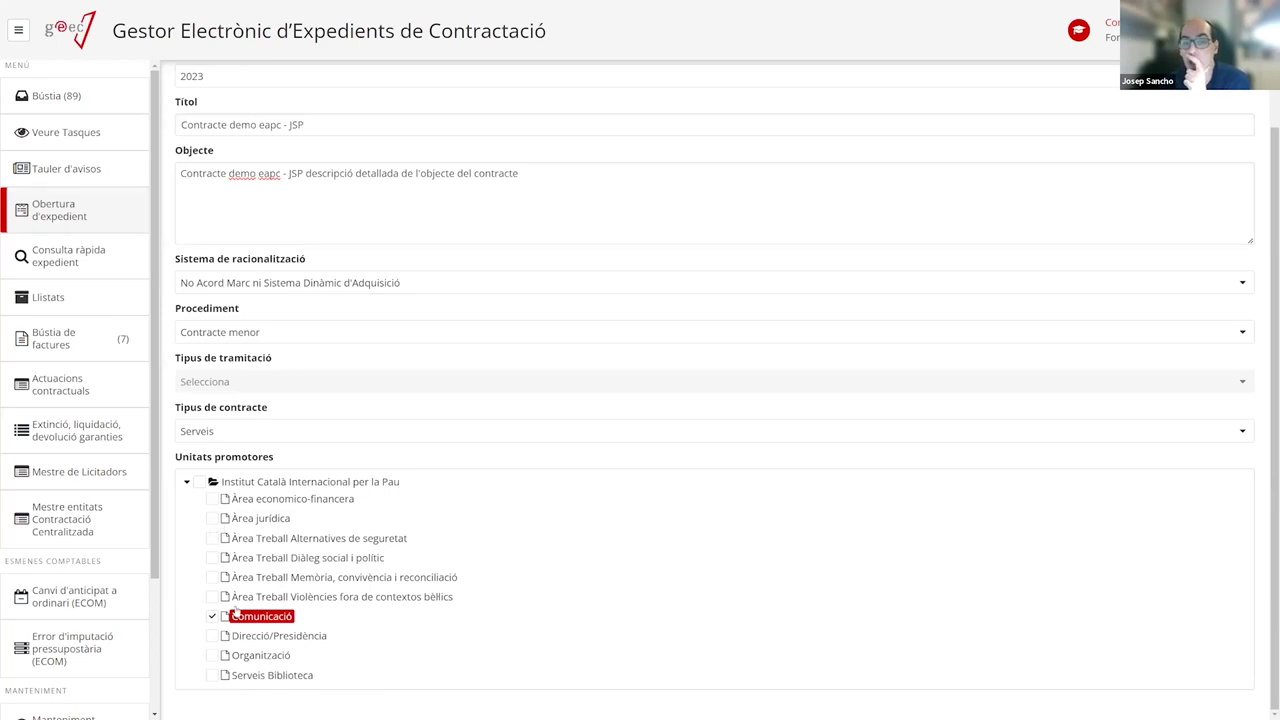
{"action": "left_click", "coordinate": [221, 522]}
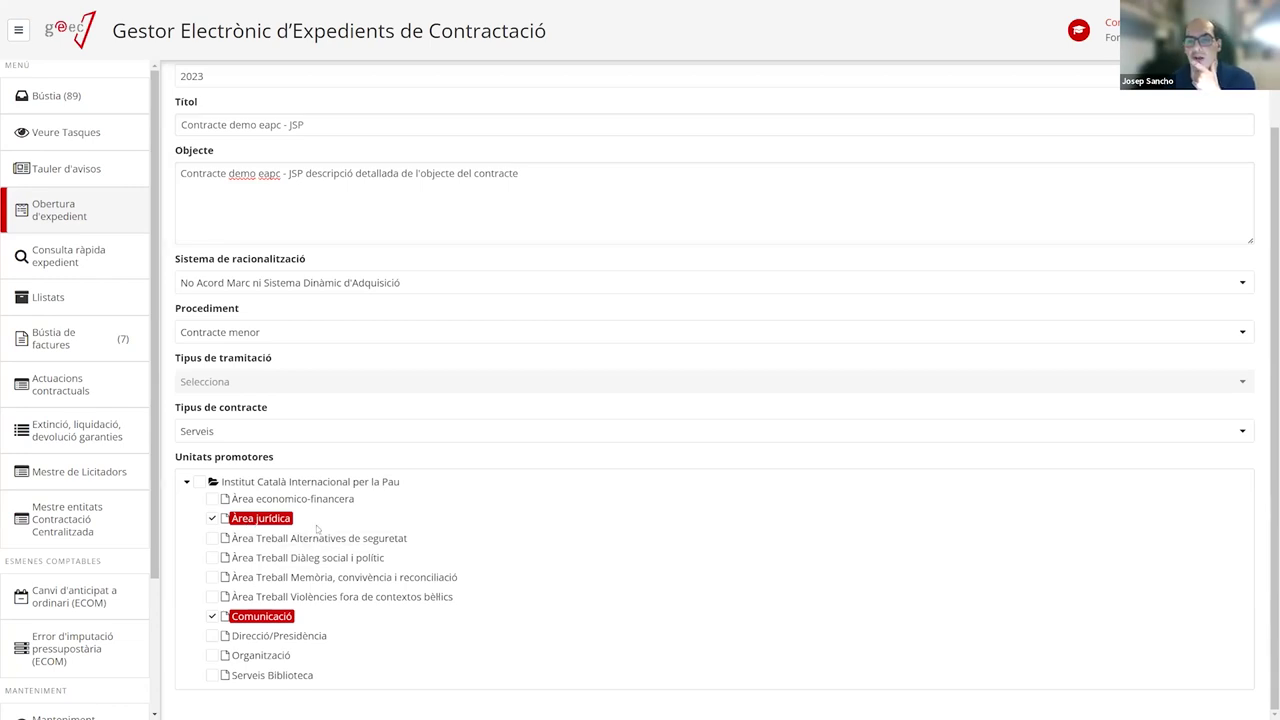
{"action": "left_click", "coordinate": [213, 520]}
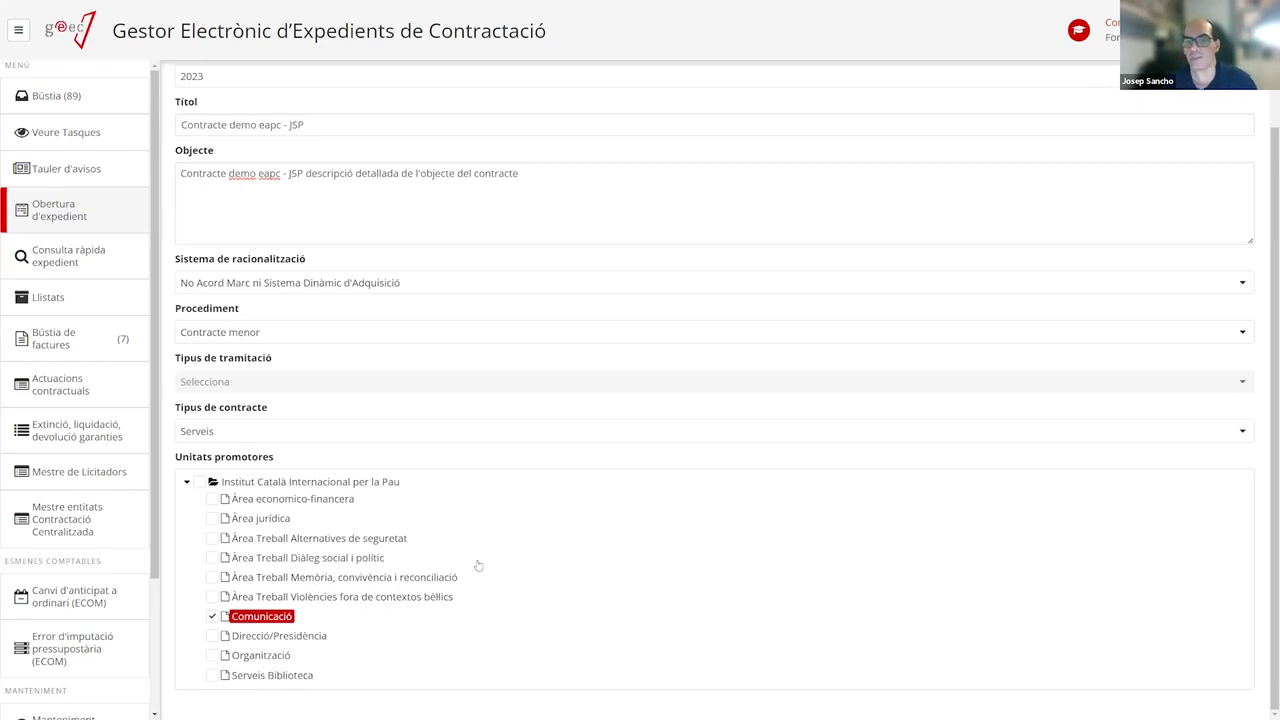
Review the completed Obertura d'expedient form from Anticipat down to Unitats promotores
{"action": "scroll", "coordinate": [477, 563], "scroll_direction": "up", "scroll_amount": 2}
{"action": "scroll", "coordinate": [481, 557], "scroll_direction": "down", "scroll_amount": 1}
{"action": "scroll", "coordinate": [481, 557], "scroll_direction": "up", "scroll_amount": 1}
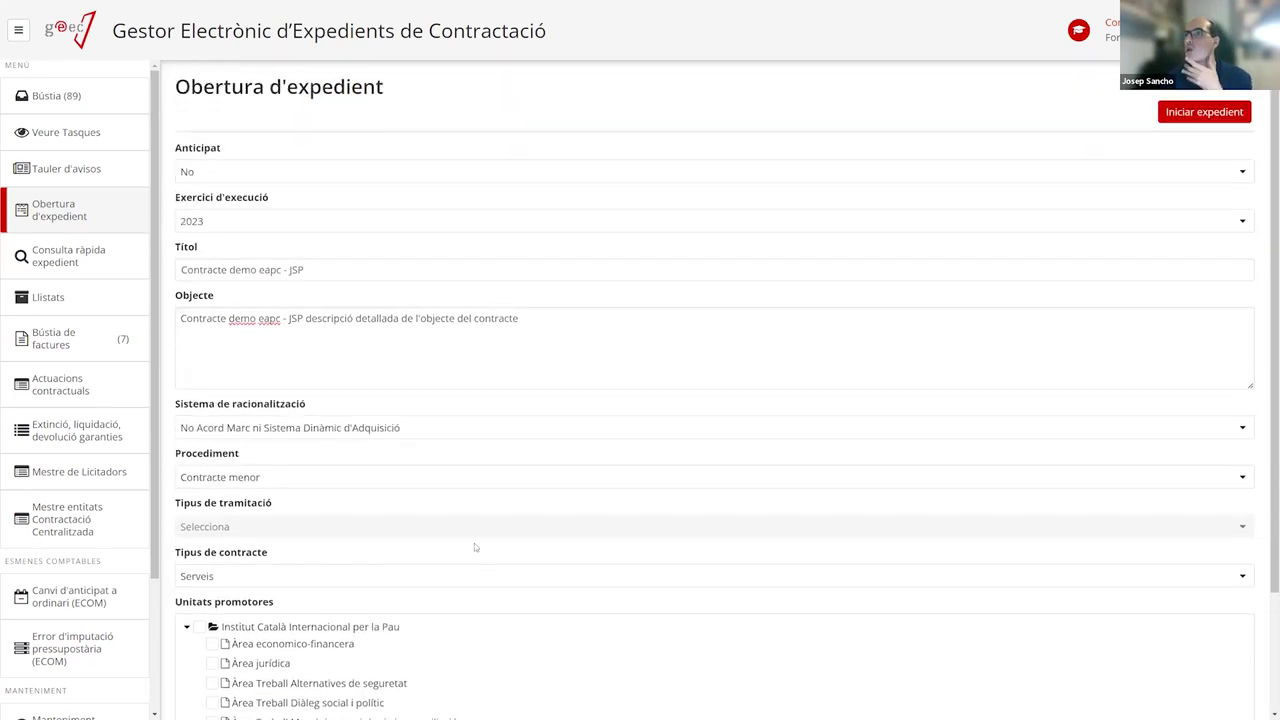
{"action": "scroll", "coordinate": [437, 188], "scroll_direction": "down", "scroll_amount": 3}
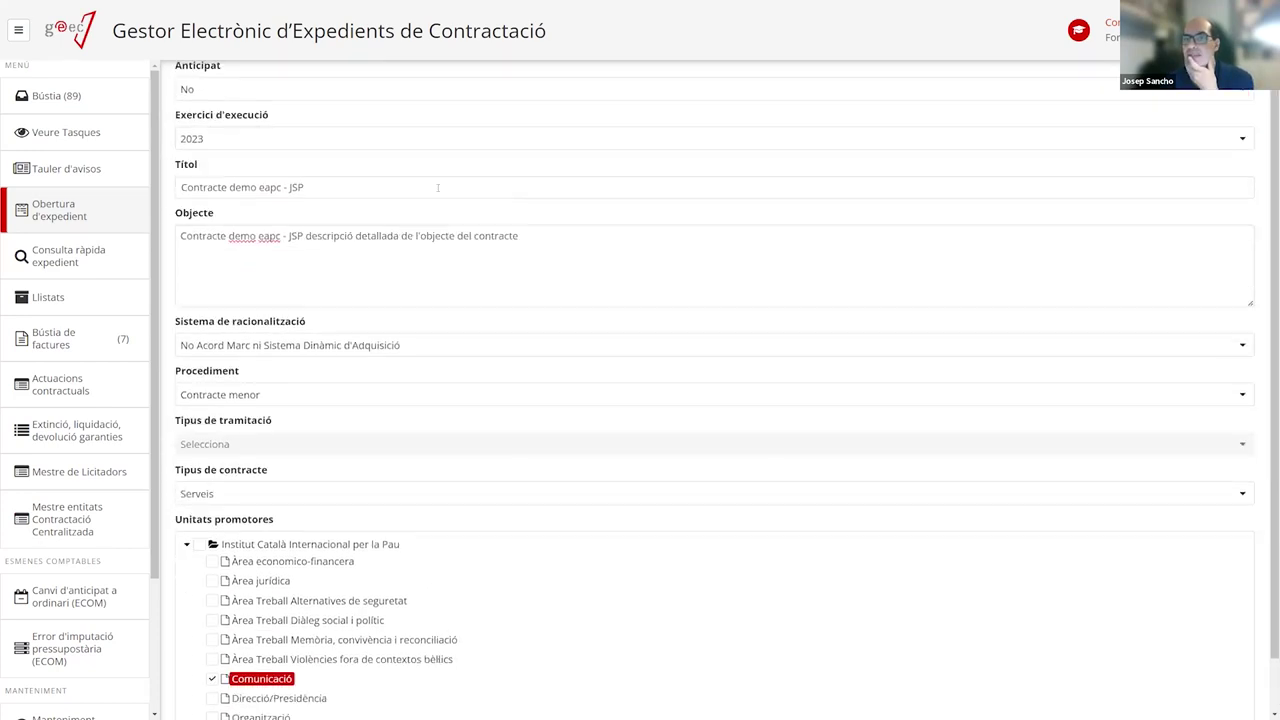
{"action": "scroll", "coordinate": [358, 519], "scroll_direction": "up", "scroll_amount": 3}
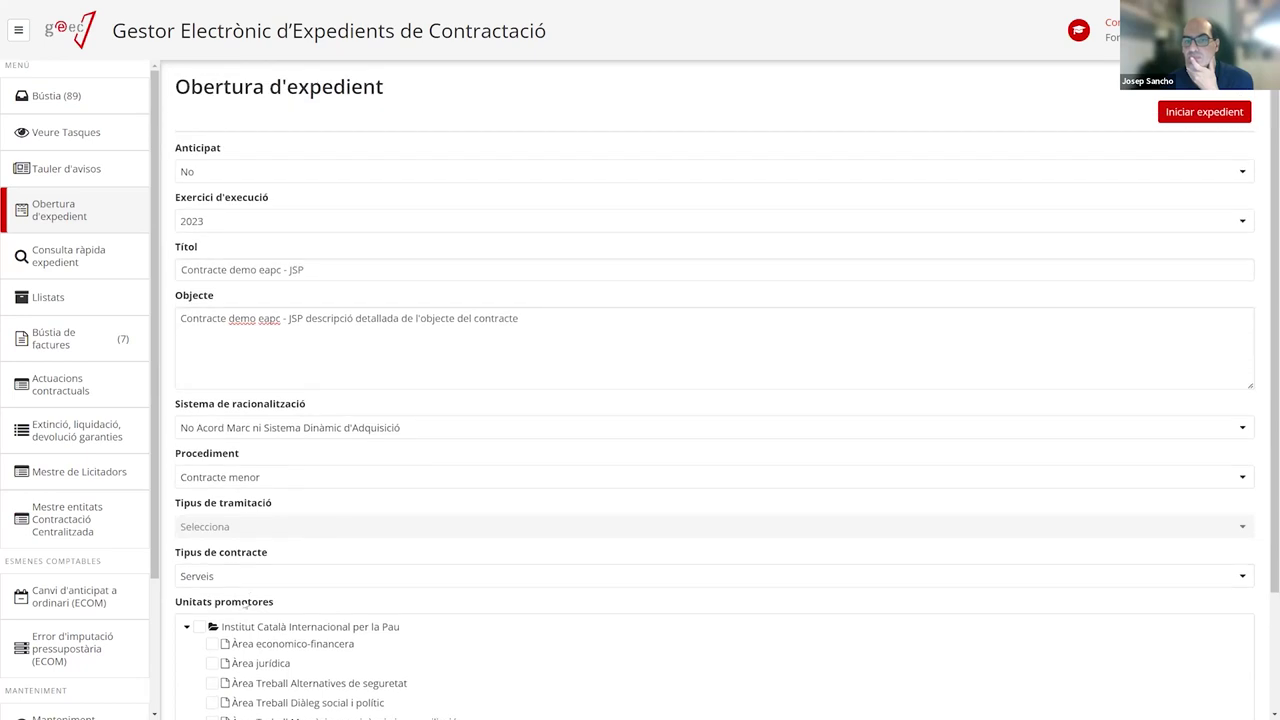
{"action": "scroll", "coordinate": [363, 386], "scroll_direction": "down", "scroll_amount": 3}
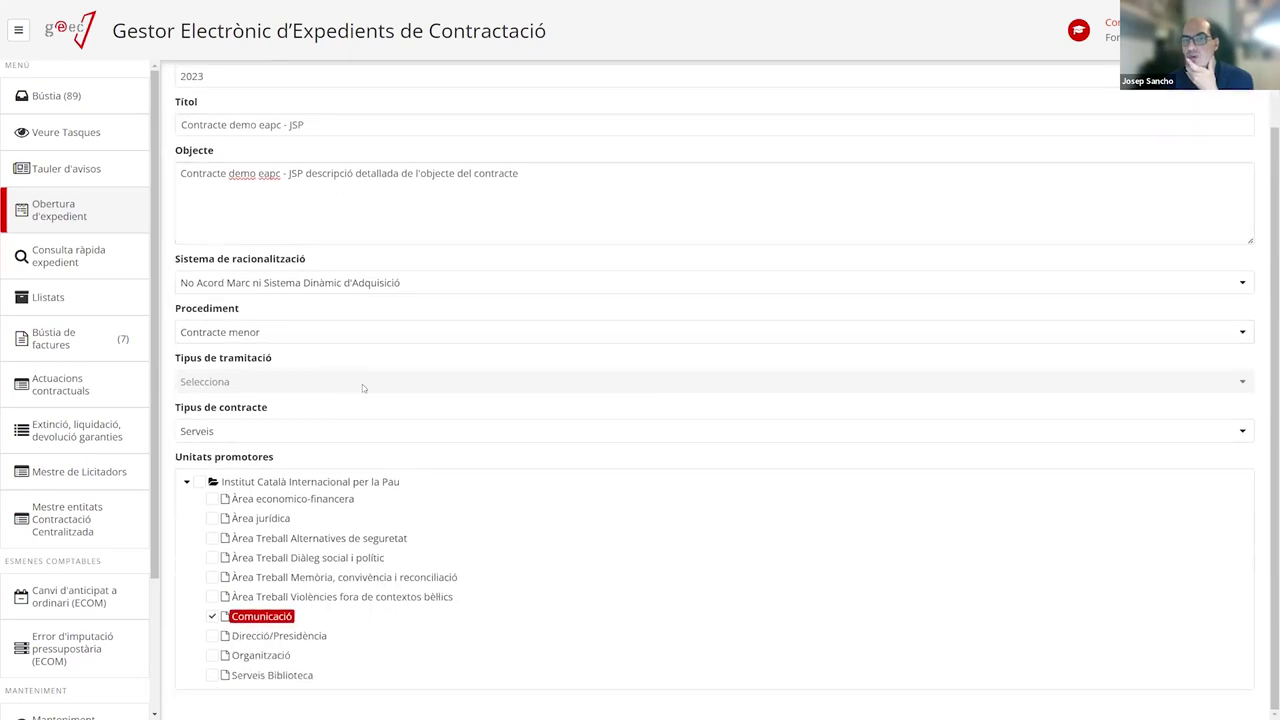
{"action": "scroll", "coordinate": [775, 232], "scroll_direction": "up", "scroll_amount": 3}
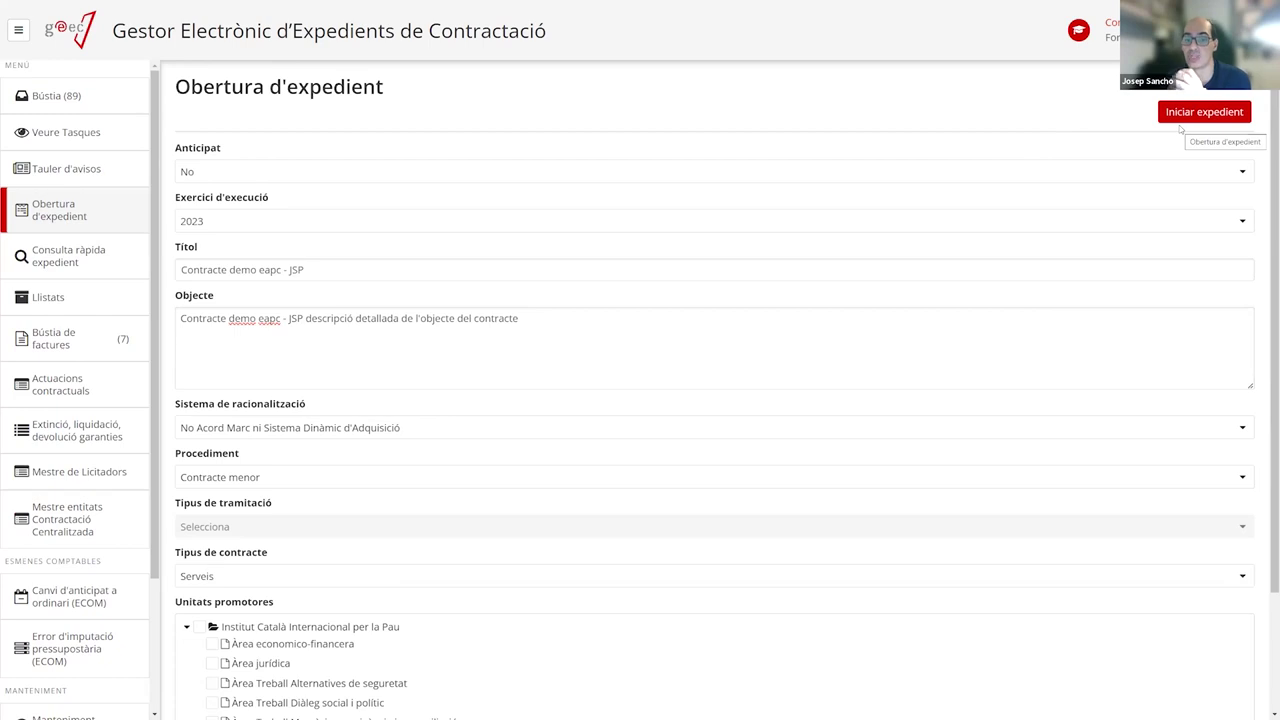
{"action": "scroll", "coordinate": [1030, 270], "scroll_direction": "down", "scroll_amount": 3}
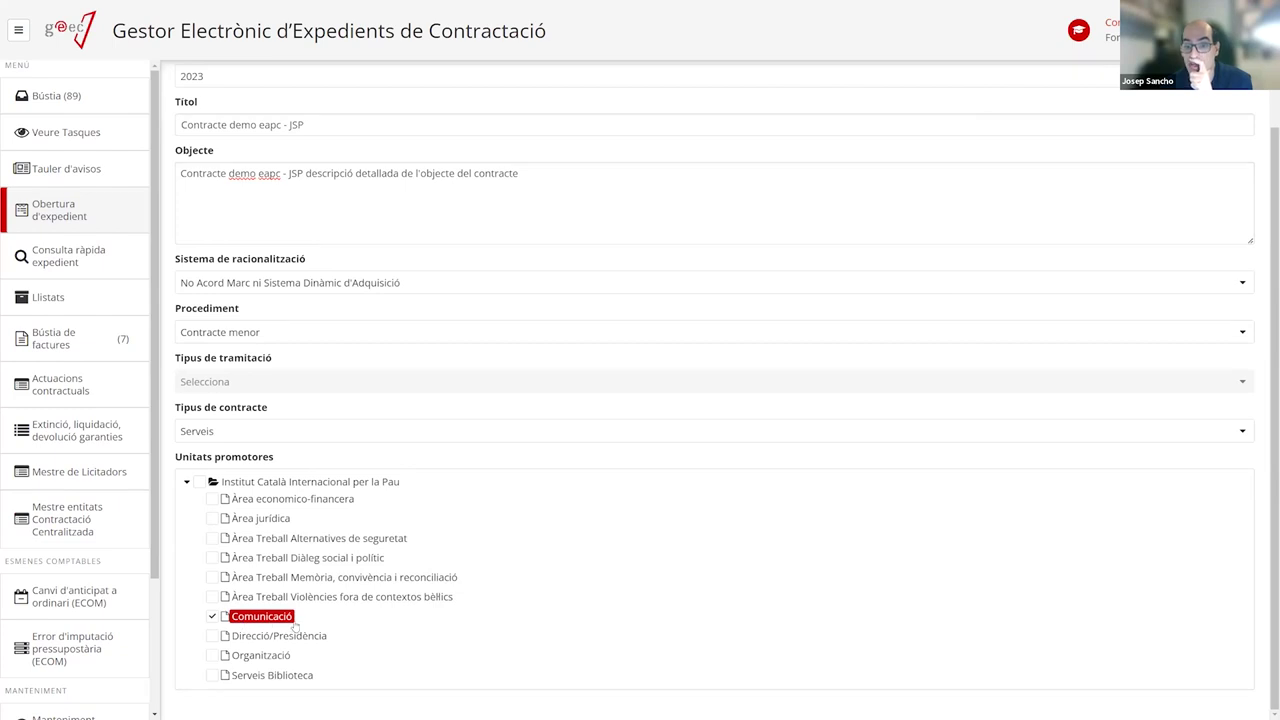
{"action": "scroll", "coordinate": [586, 534], "scroll_direction": "up", "scroll_amount": 3}
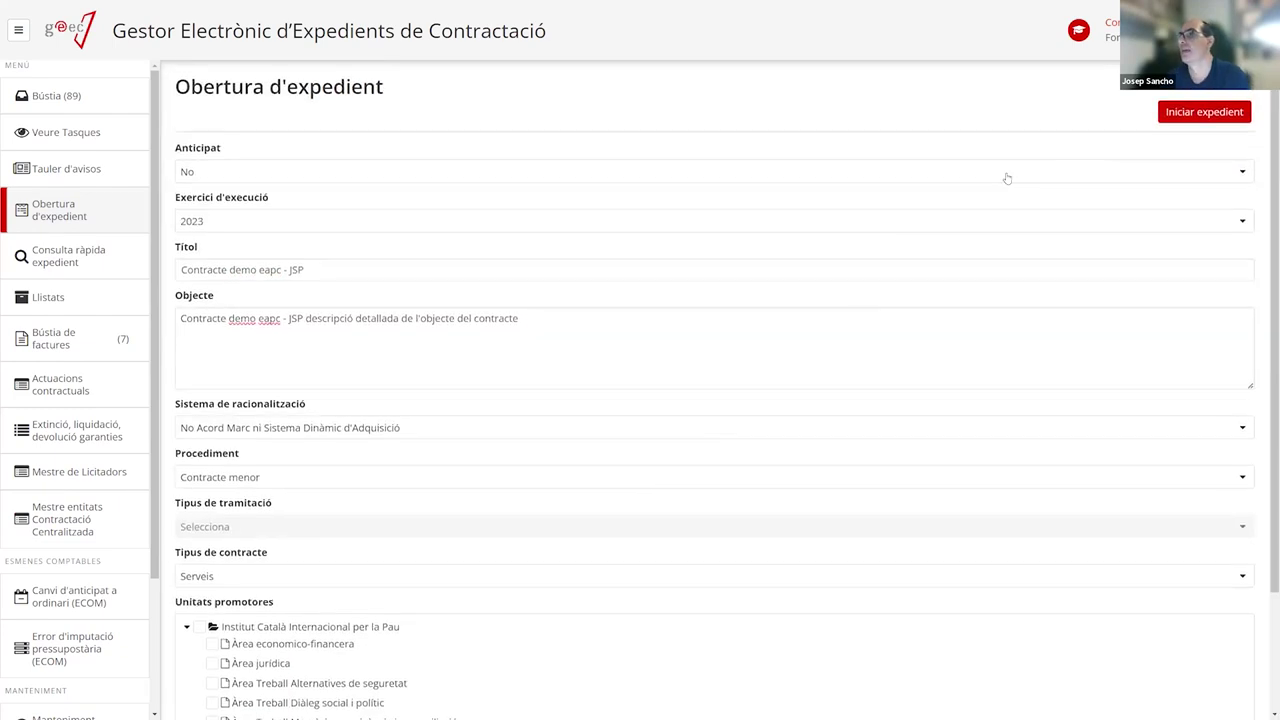
Start the expedient from the completed form and look through the Bústia task list
{"action": "left_click", "coordinate": [1177, 112]}
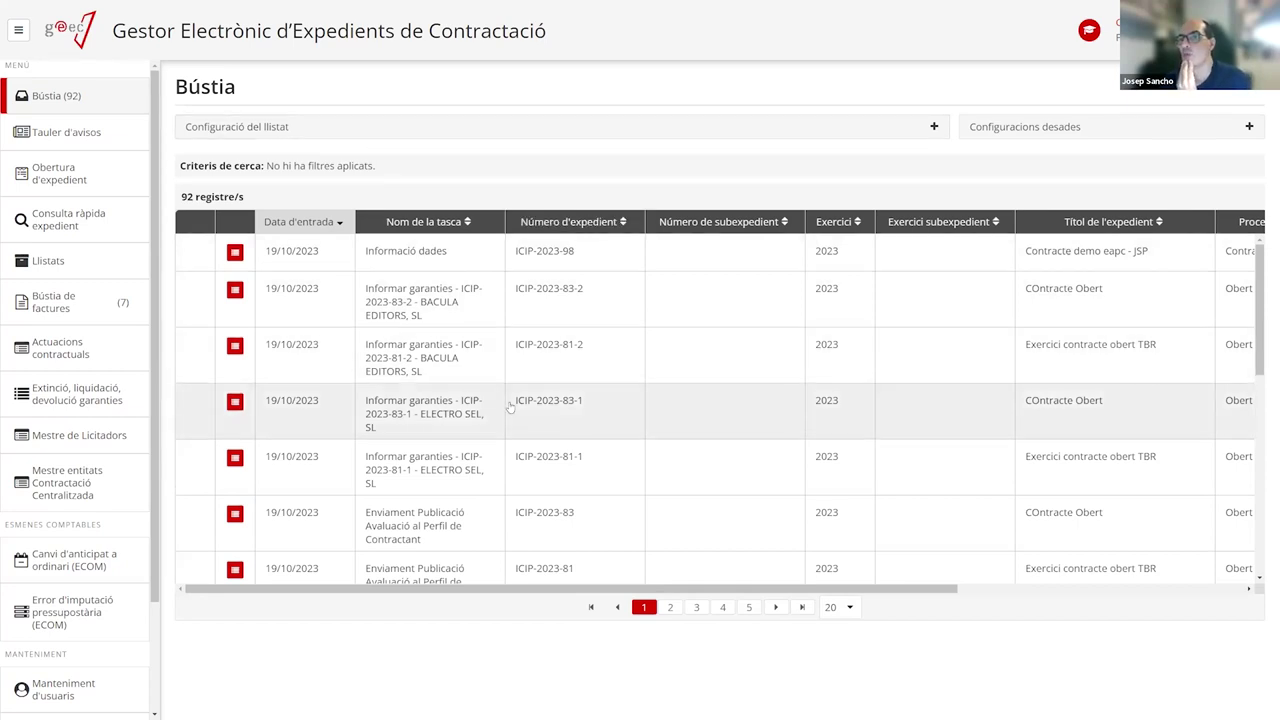
{"action": "scroll", "coordinate": [509, 405], "scroll_direction": "down", "scroll_amount": 10}
{"action": "scroll", "coordinate": [509, 405], "scroll_direction": "up", "scroll_amount": 10}
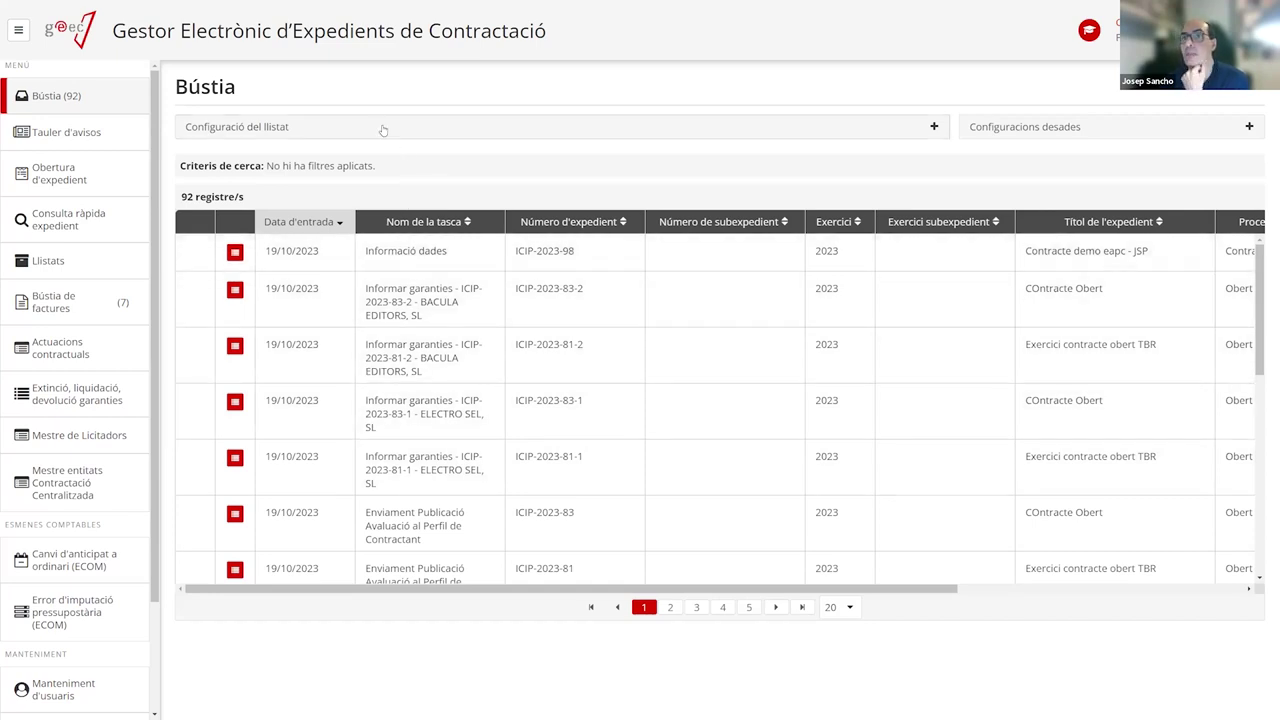
Filter the Bústia by Número d'expedient ICIP-2023-98 and collapse the list configuration
{"action": "left_click", "coordinate": [382, 128]}
{"action": "left_click", "coordinate": [500, 256]}
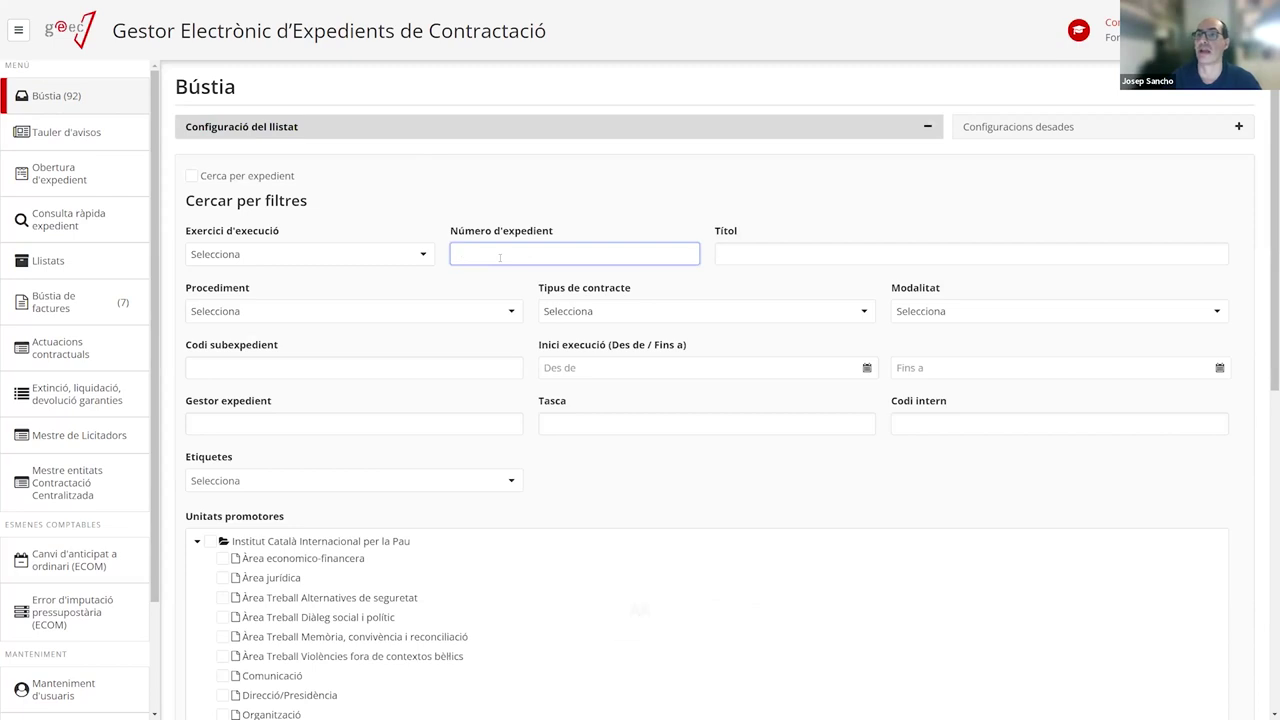
{"action": "type", "text": "ICIP-2023"}
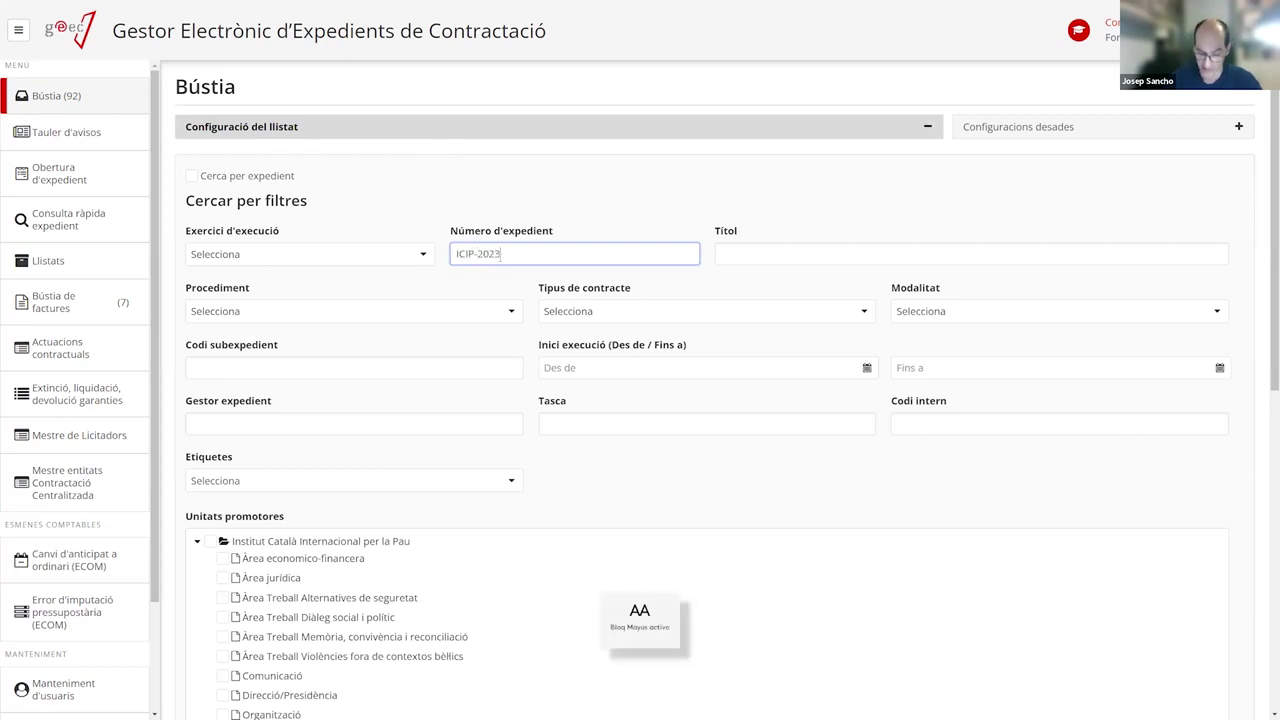
{"action": "type", "text": "-98"}
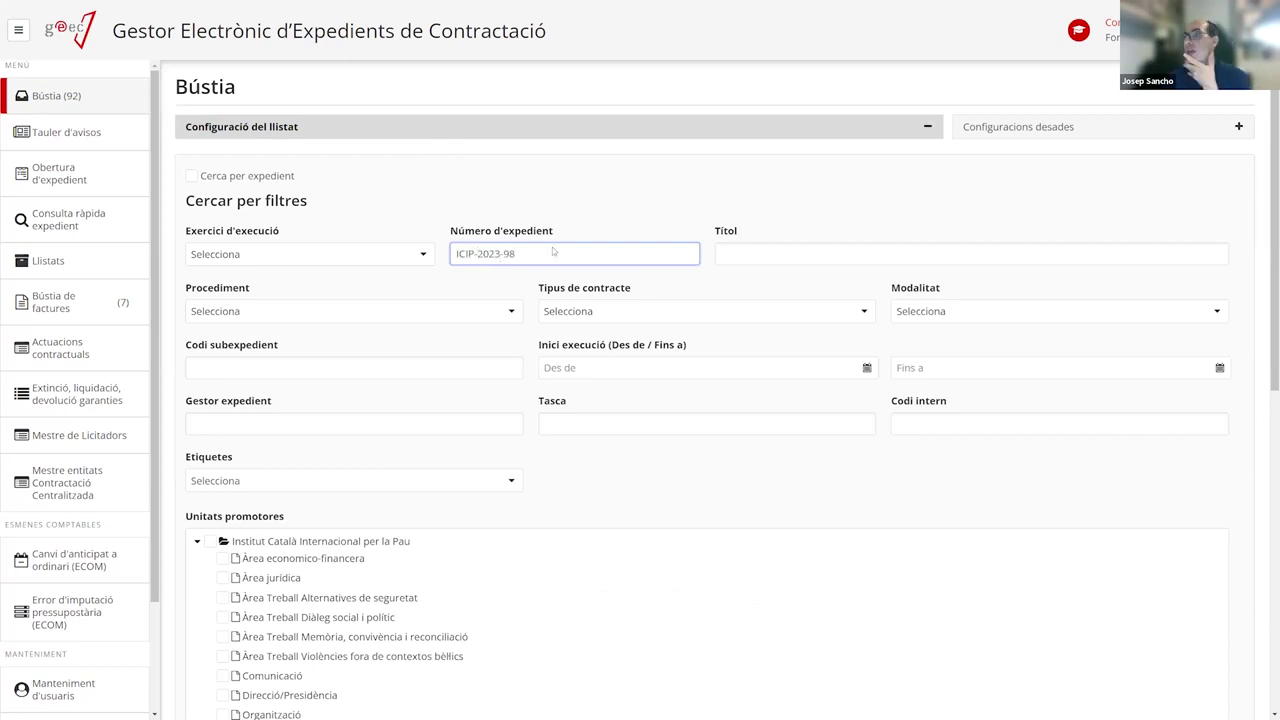
{"action": "scroll", "coordinate": [1140, 427], "scroll_direction": "down", "scroll_amount": 2}
{"action": "left_click", "coordinate": [1222, 568]}
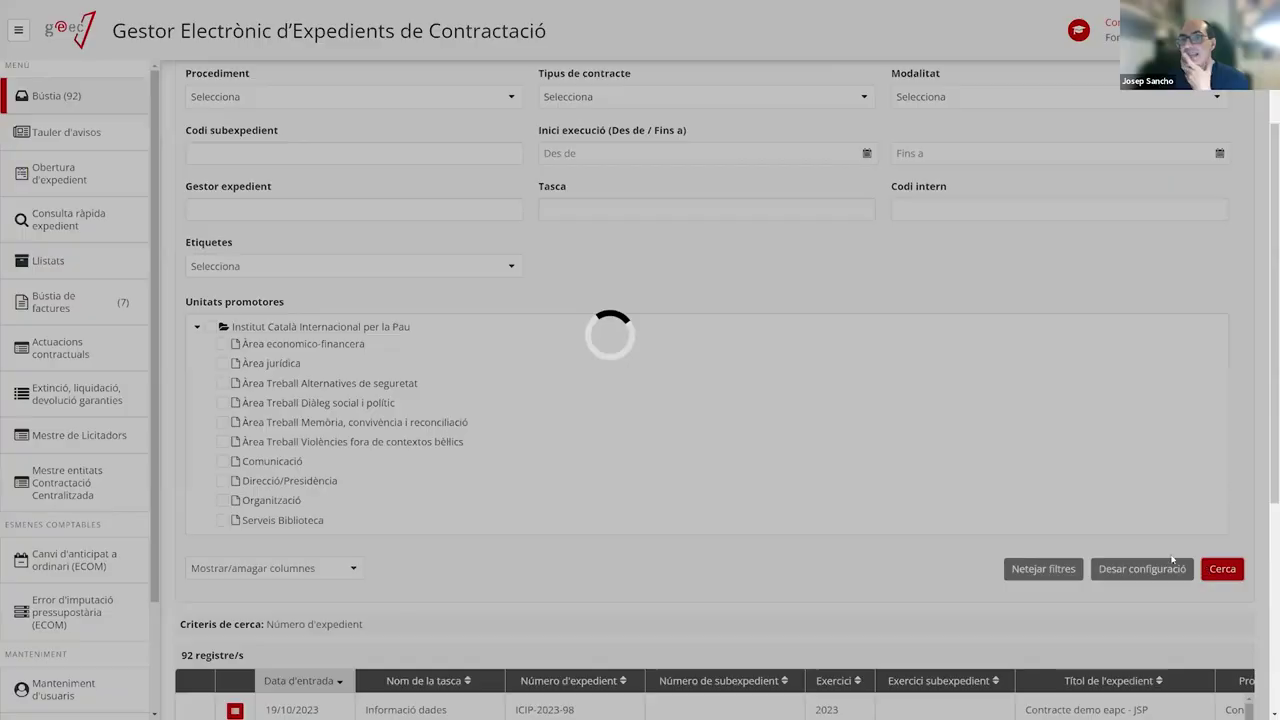
{"action": "scroll", "coordinate": [796, 371], "scroll_direction": "up", "scroll_amount": 2}
{"action": "left_click", "coordinate": [619, 137]}
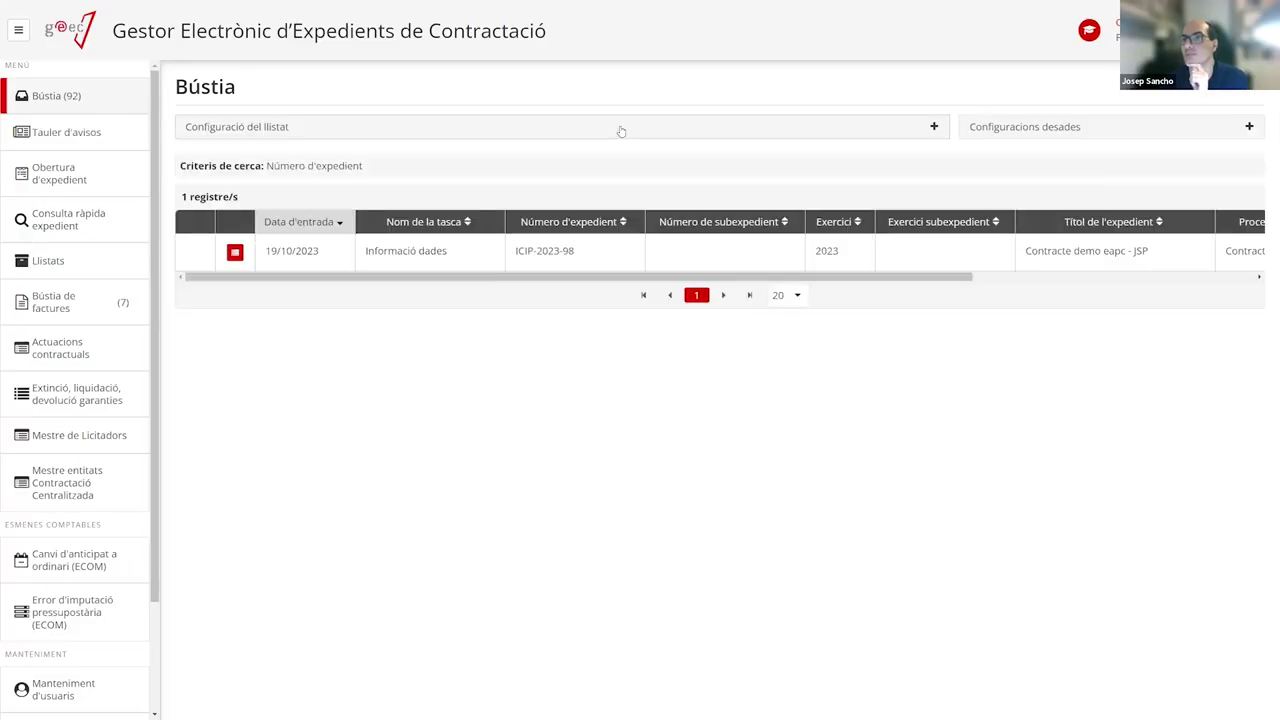
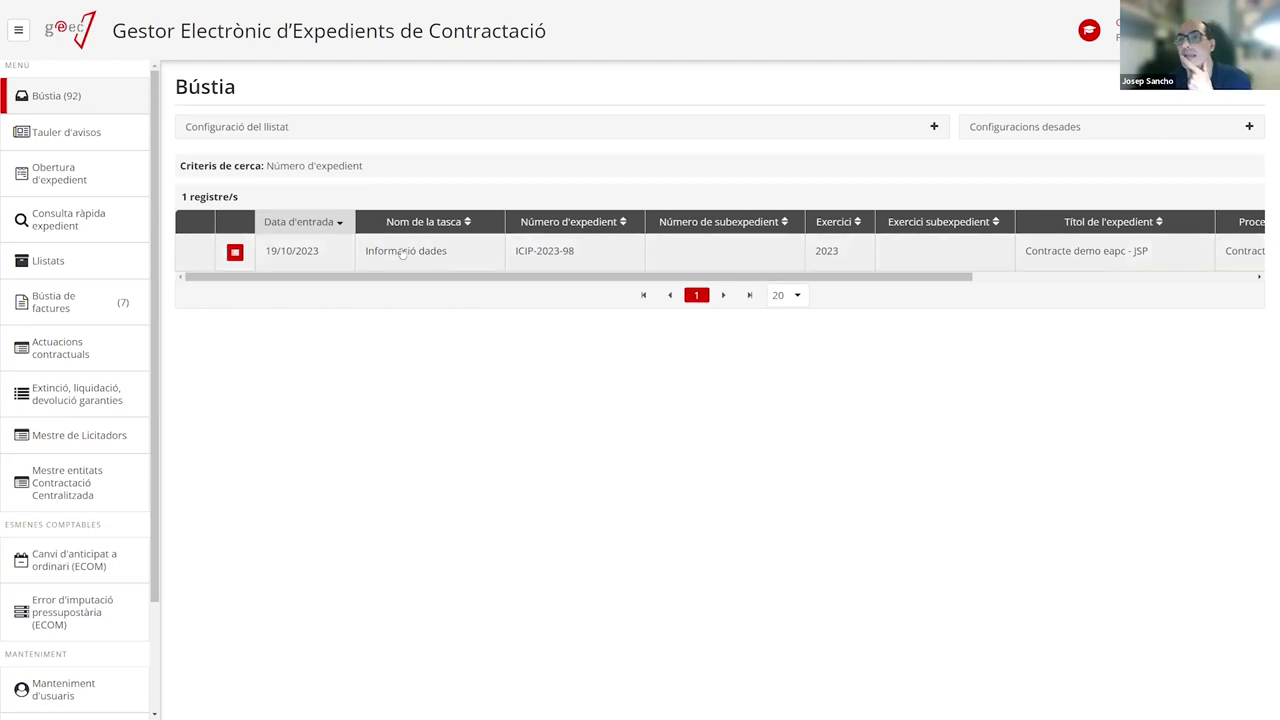
Open the Informació dades task of Contracte demo eapc - JSP, with the side menu hidden and the file's header section expanded
{"action": "left_click", "coordinate": [415, 254]}
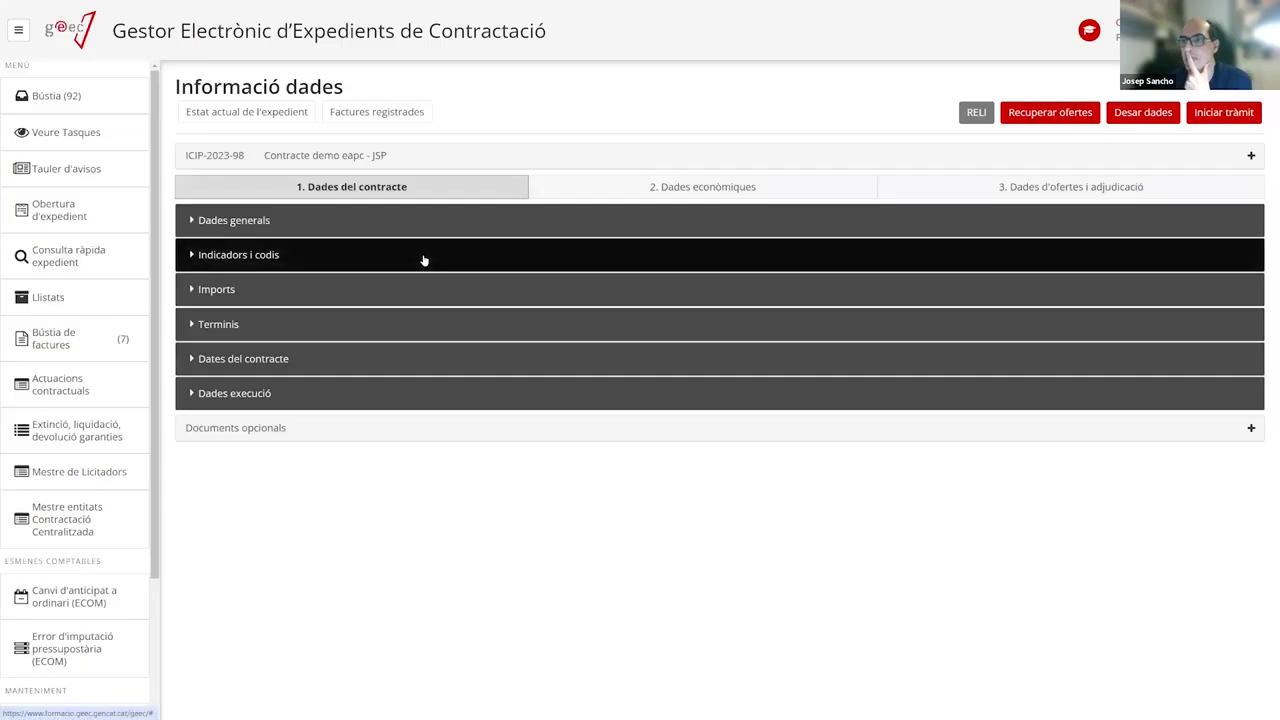
{"action": "left_click", "coordinate": [18, 30]}
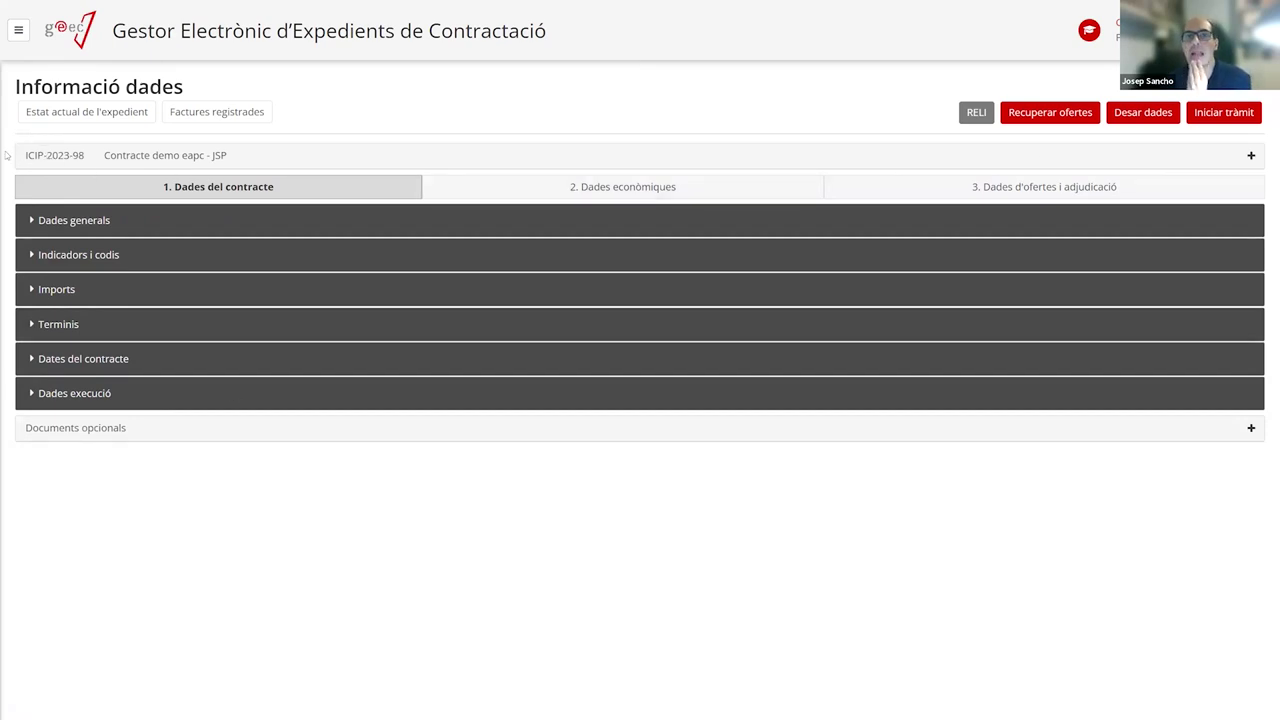
{"action": "left_click", "coordinate": [220, 156]}
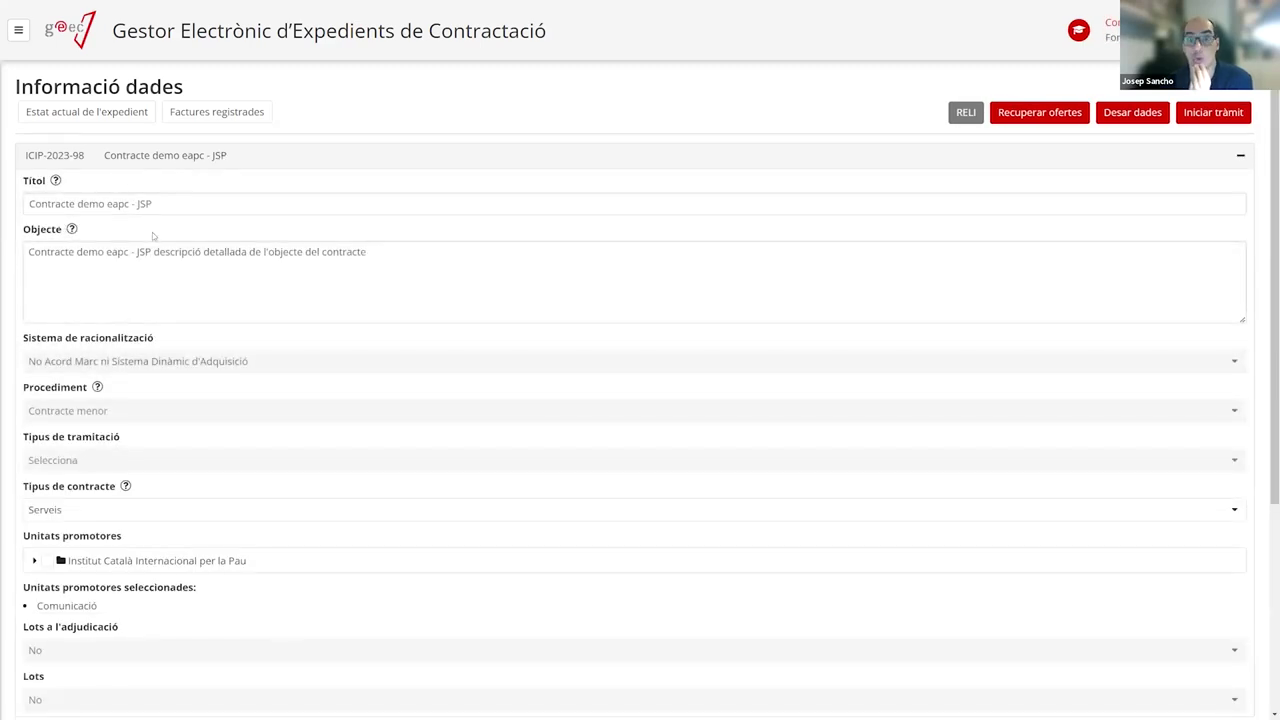
Review the file's header data and expand the Unitats promotores tree to examine the ticked units
{"action": "scroll", "coordinate": [152, 222], "scroll_direction": "down", "scroll_amount": 3}
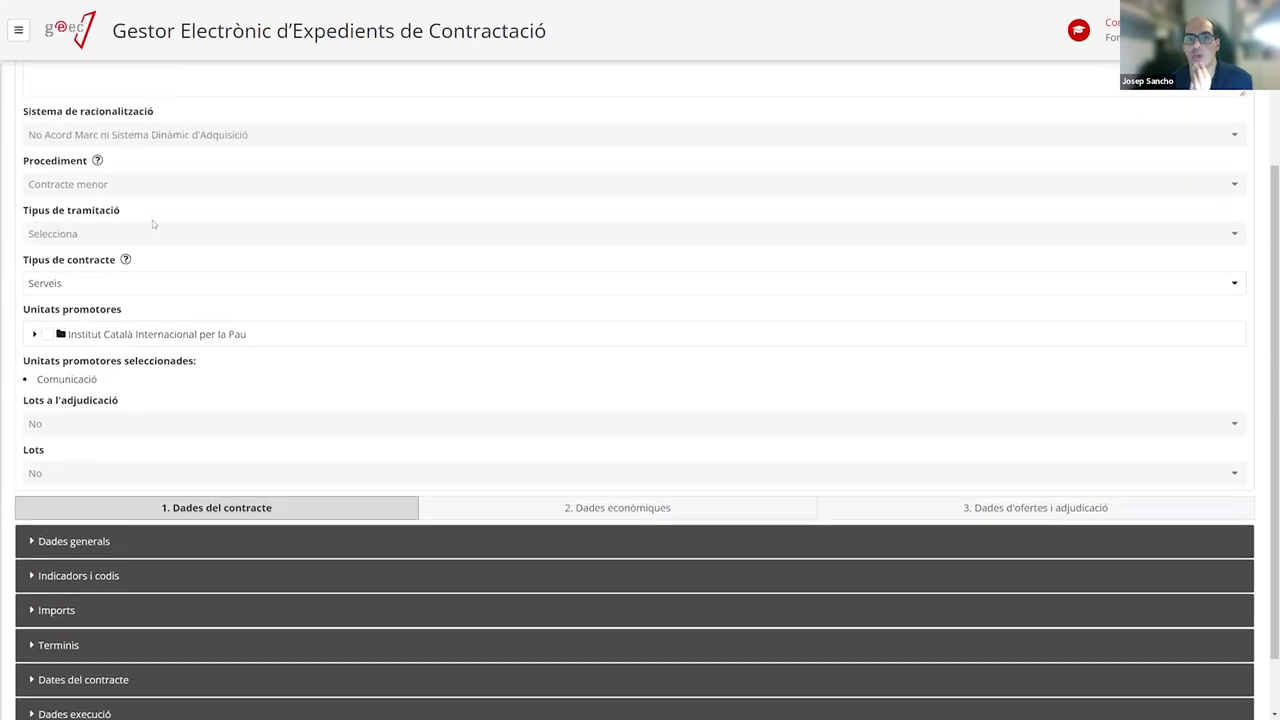
{"action": "scroll", "coordinate": [120, 220], "scroll_direction": "up", "scroll_amount": 3}
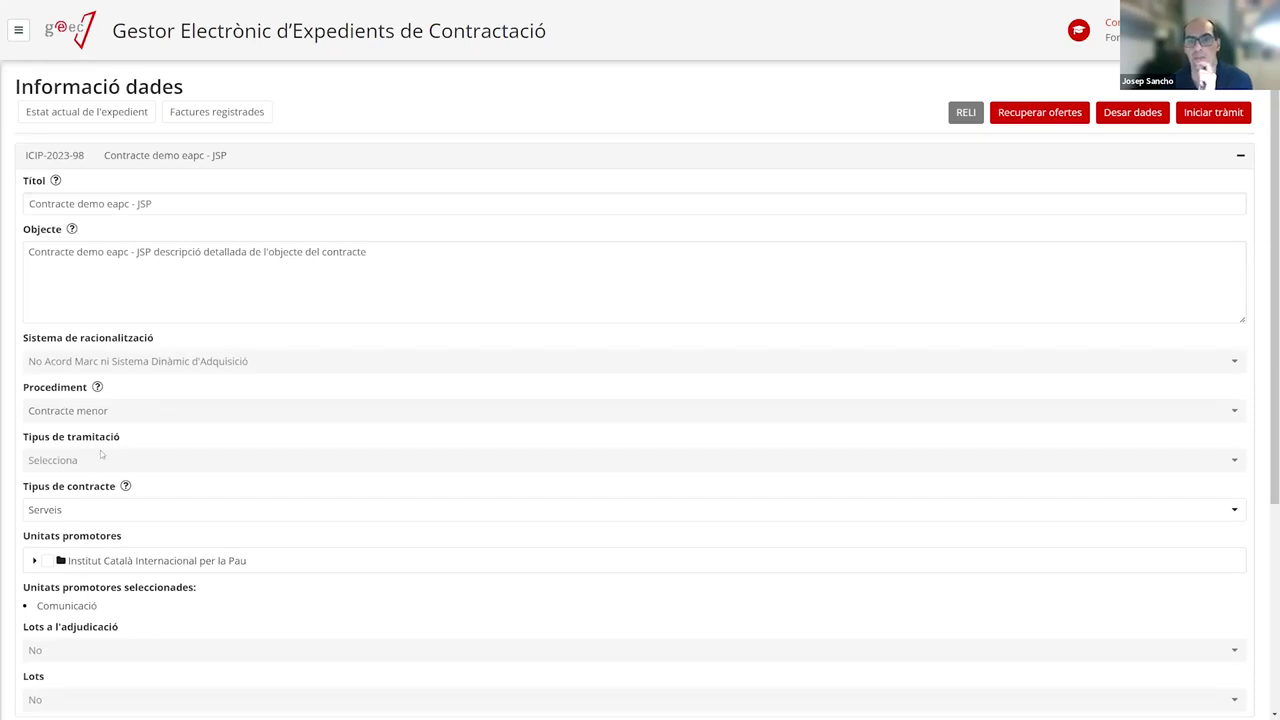
{"action": "left_click", "coordinate": [33, 561]}
{"action": "scroll", "coordinate": [33, 563], "scroll_direction": "down", "scroll_amount": 5}
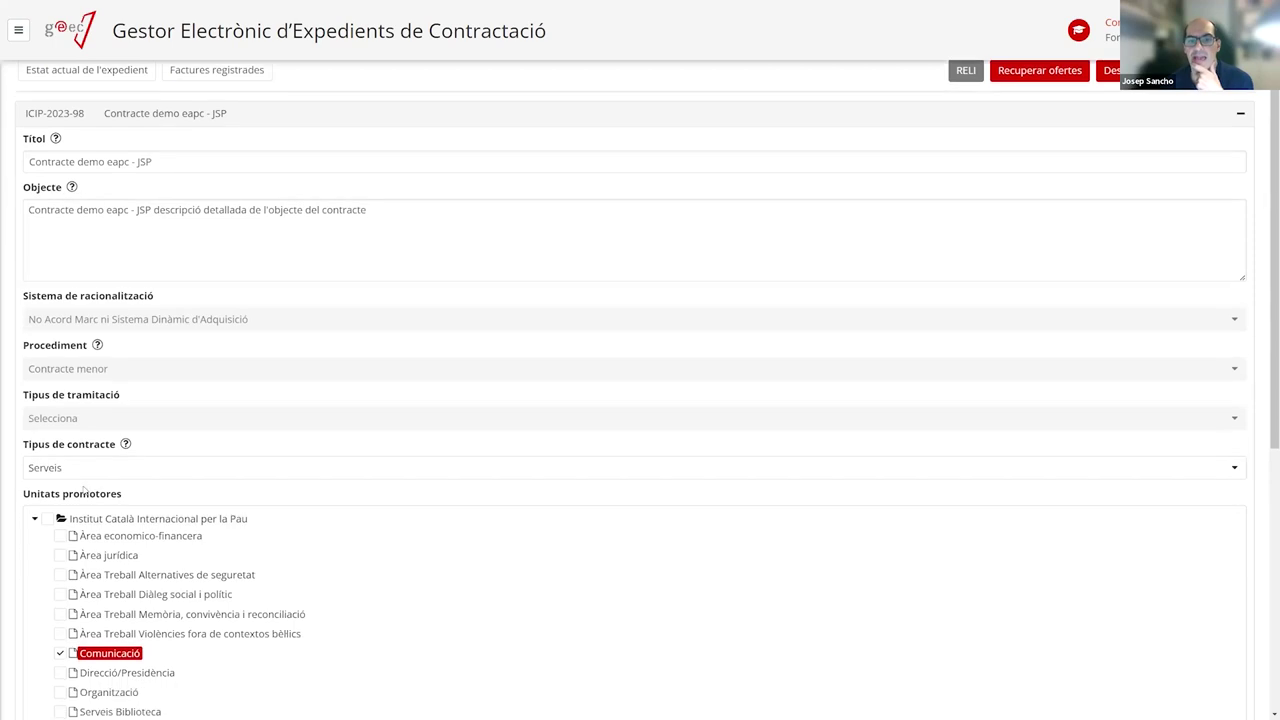
Examine the contract type choices offered under Tipus de contracte in the file's header data
{"action": "scroll", "coordinate": [88, 360], "scroll_direction": "up", "scroll_amount": 4}
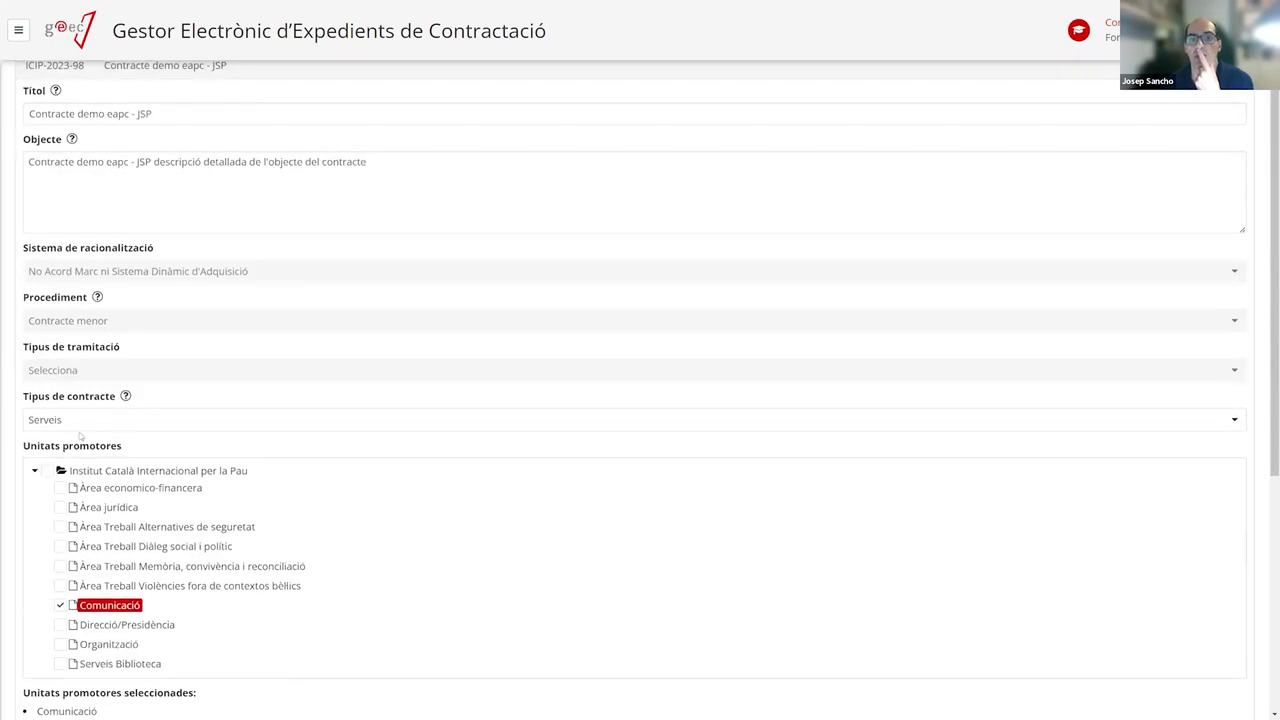
{"action": "left_click", "coordinate": [110, 419]}
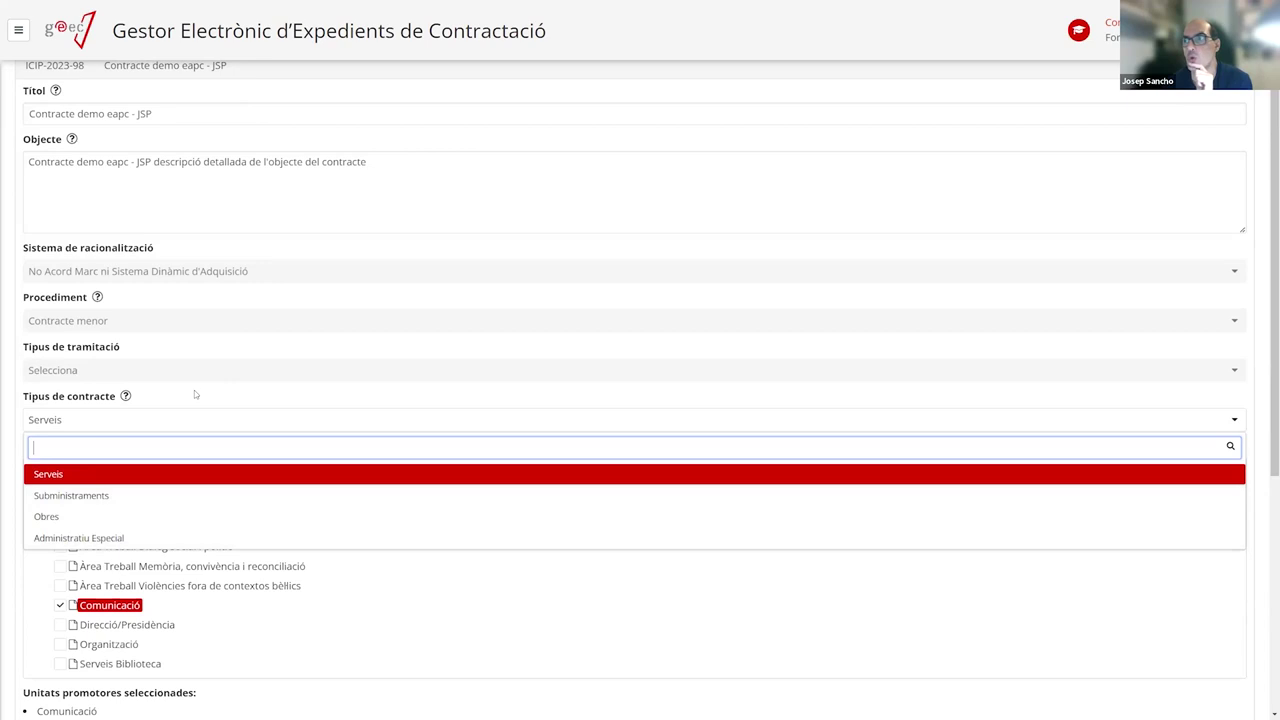
{"action": "left_click", "coordinate": [242, 386]}
{"action": "left_click", "coordinate": [242, 419]}
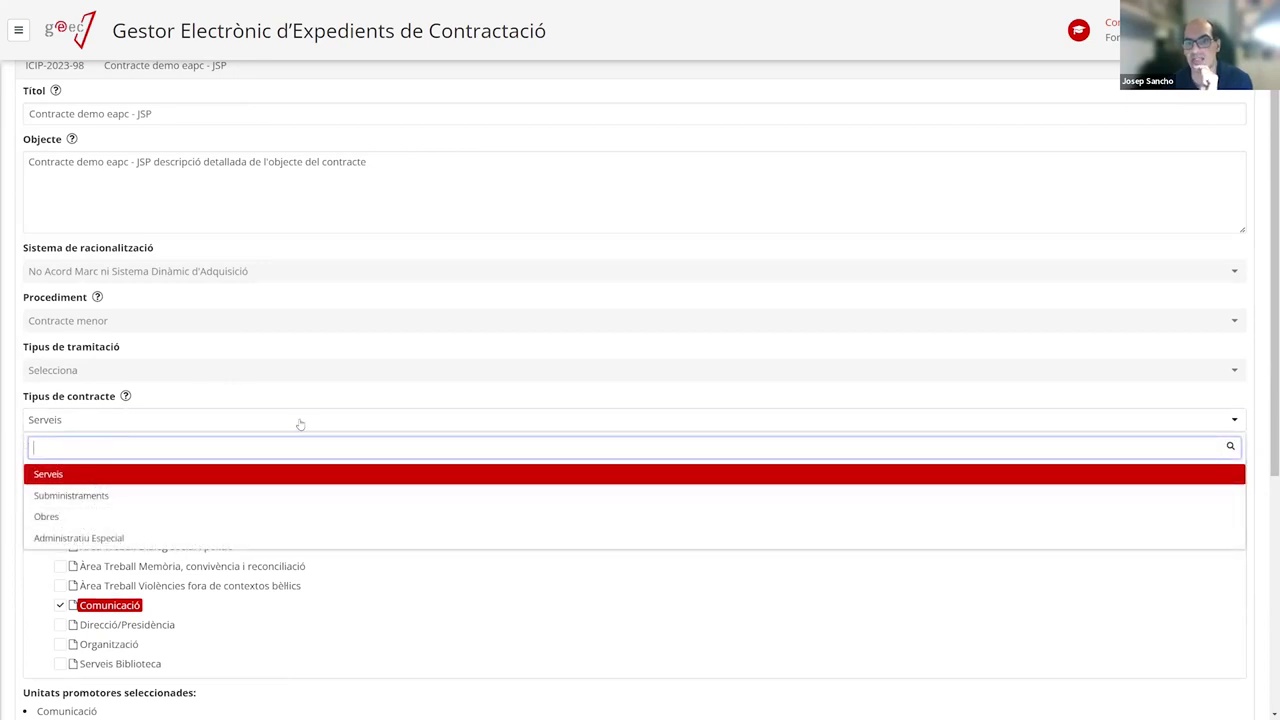
{"action": "left_click", "coordinate": [251, 390]}
{"action": "scroll", "coordinate": [251, 392], "scroll_direction": "down", "scroll_amount": 3}
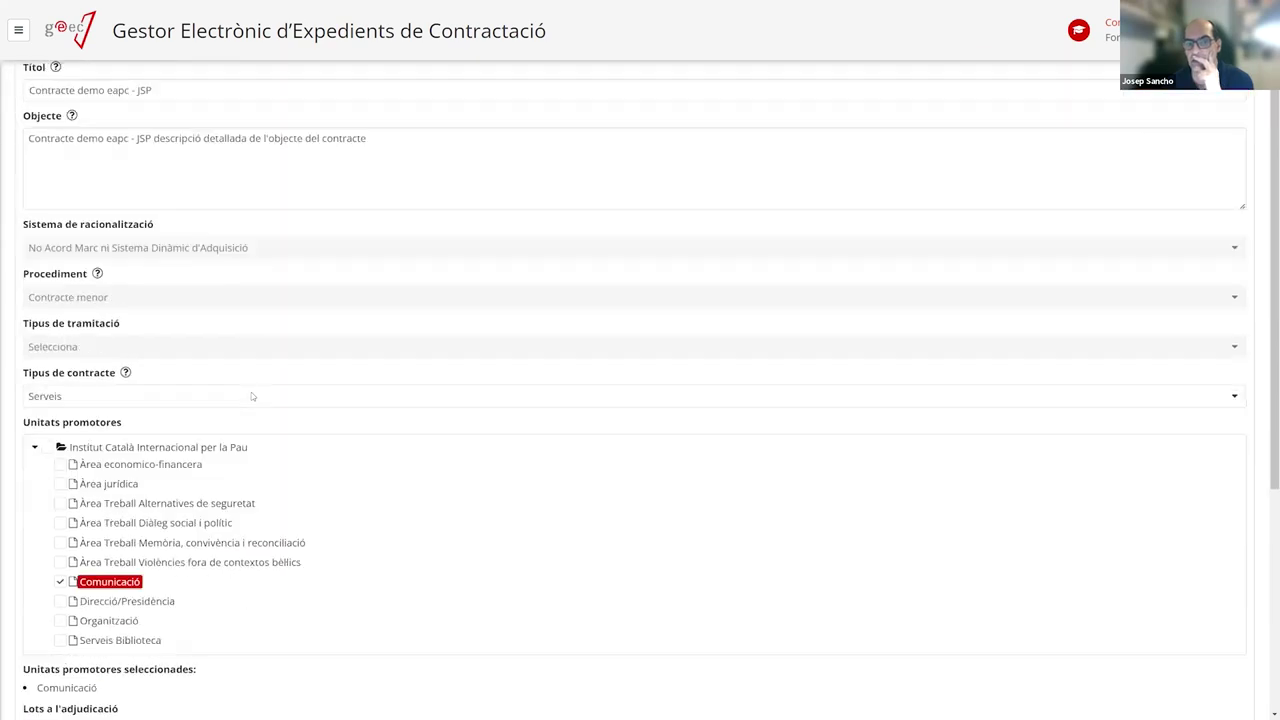
{"action": "scroll", "coordinate": [251, 391], "scroll_direction": "up", "scroll_amount": 1}
{"action": "scroll", "coordinate": [251, 391], "scroll_direction": "down", "scroll_amount": 1}
{"action": "scroll", "coordinate": [251, 391], "scroll_direction": "up", "scroll_amount": 3}
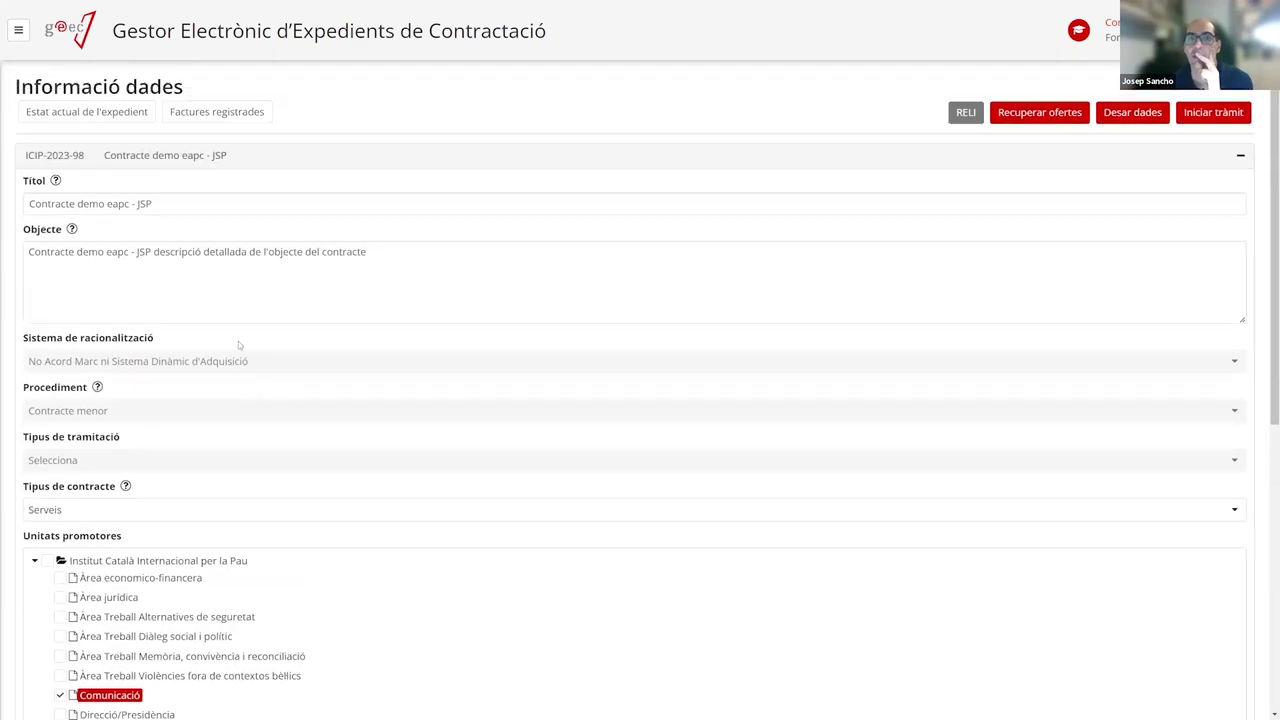
Collapse the header section of Contracte demo eapc - JSP and try to save the task's data
{"action": "left_click", "coordinate": [120, 157]}
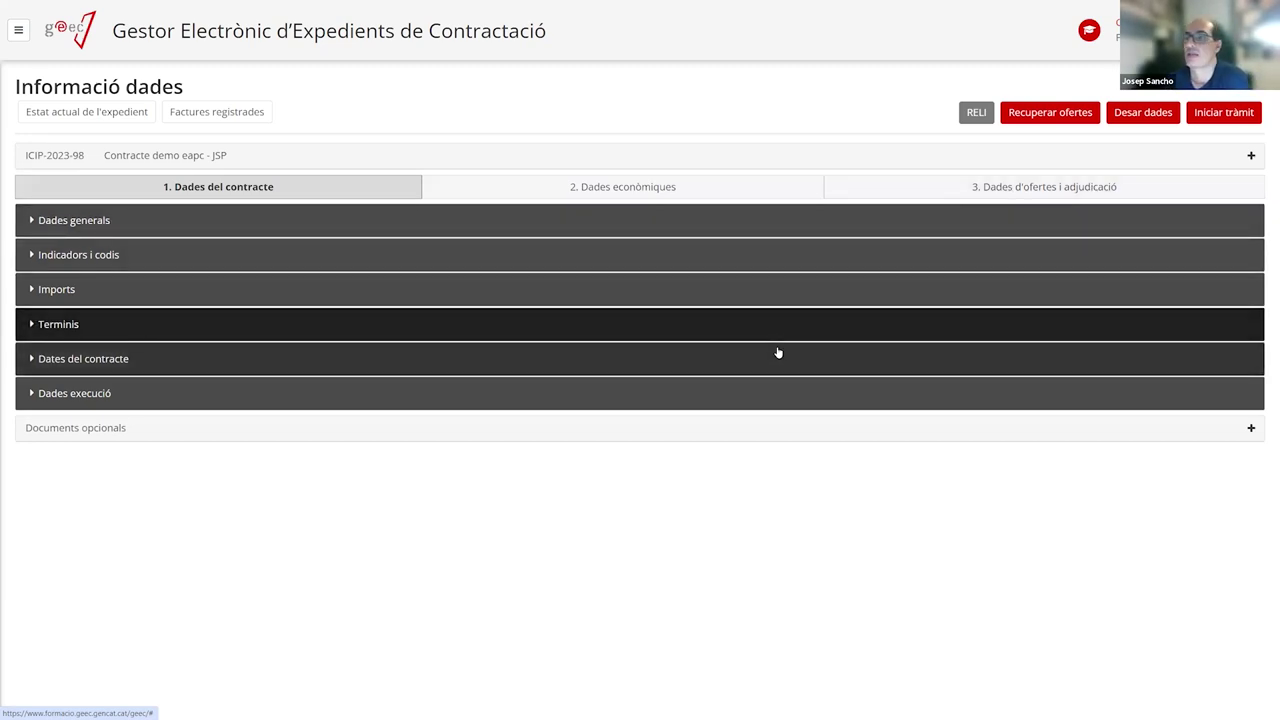
{"action": "left_click", "coordinate": [1145, 112]}
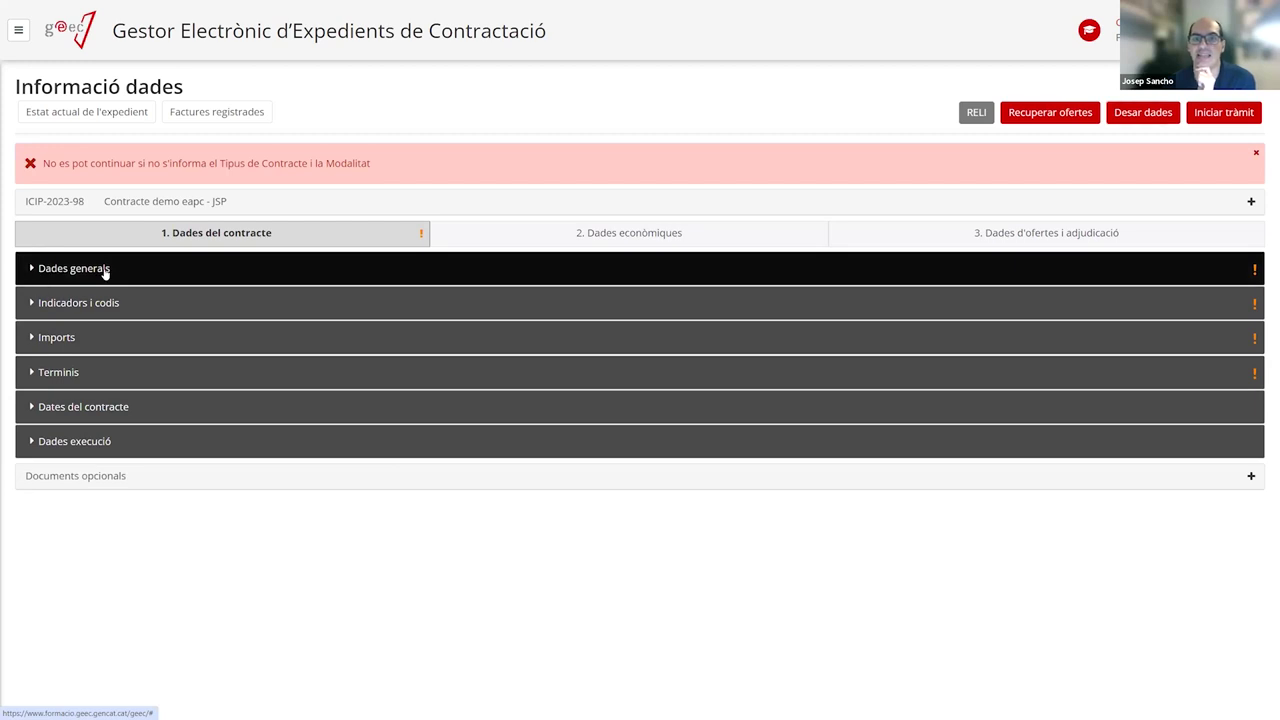
Expand the Dades generals section of Dades del contracte and look through its fields, including those marked as required
{"action": "left_click", "coordinate": [105, 270]}
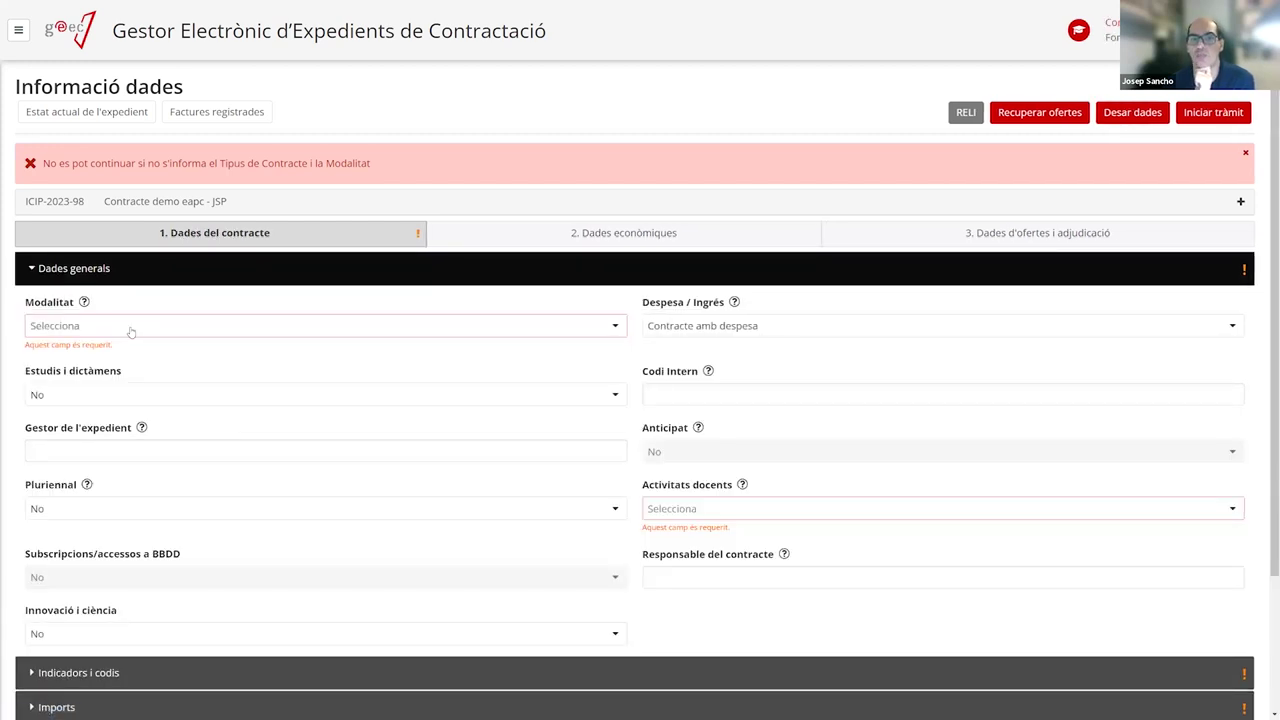
{"action": "scroll", "coordinate": [130, 333], "scroll_direction": "down", "scroll_amount": 1}
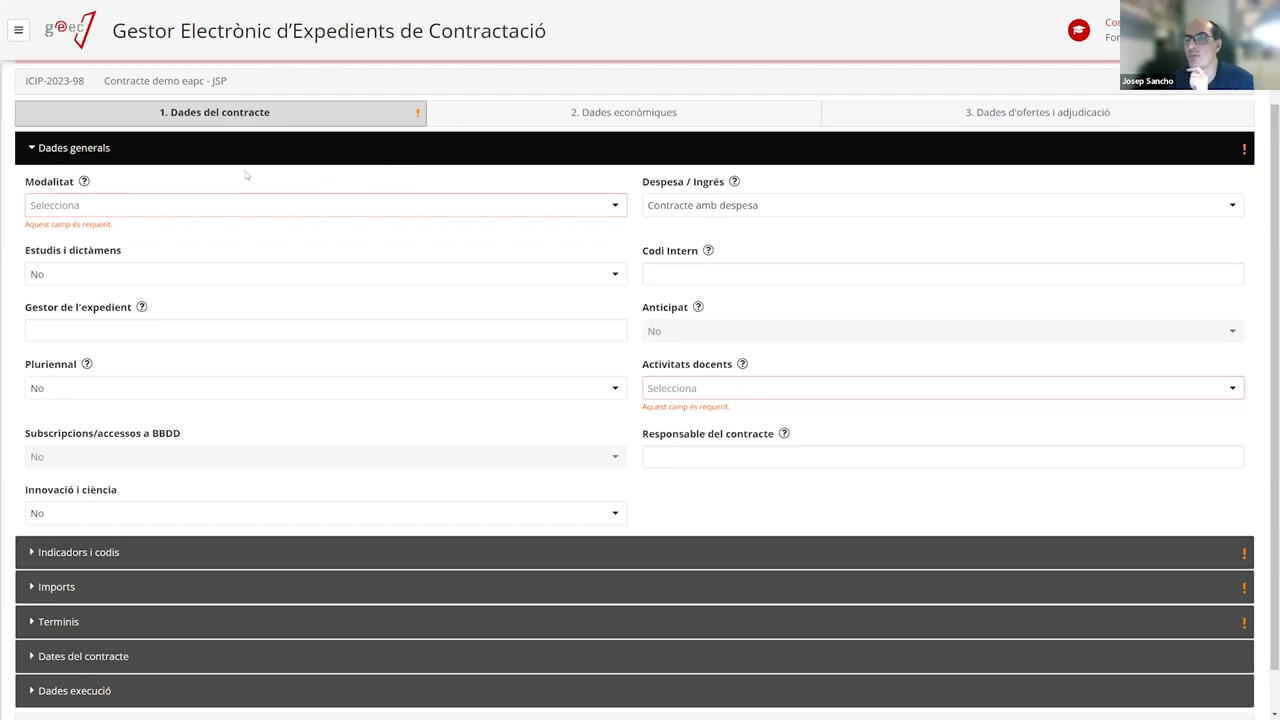
{"action": "scroll", "coordinate": [400, 380], "scroll_direction": "up", "scroll_amount": 1}
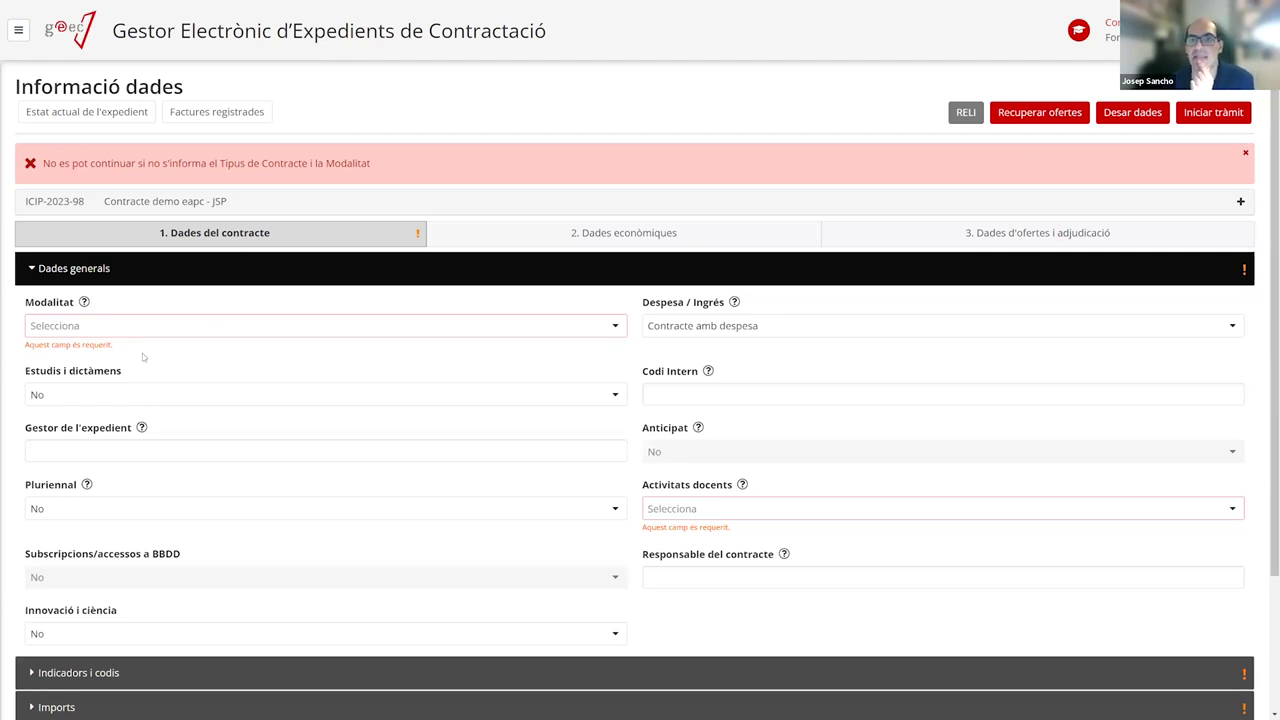
{"action": "scroll", "coordinate": [159, 390], "scroll_direction": "down", "scroll_amount": 2}
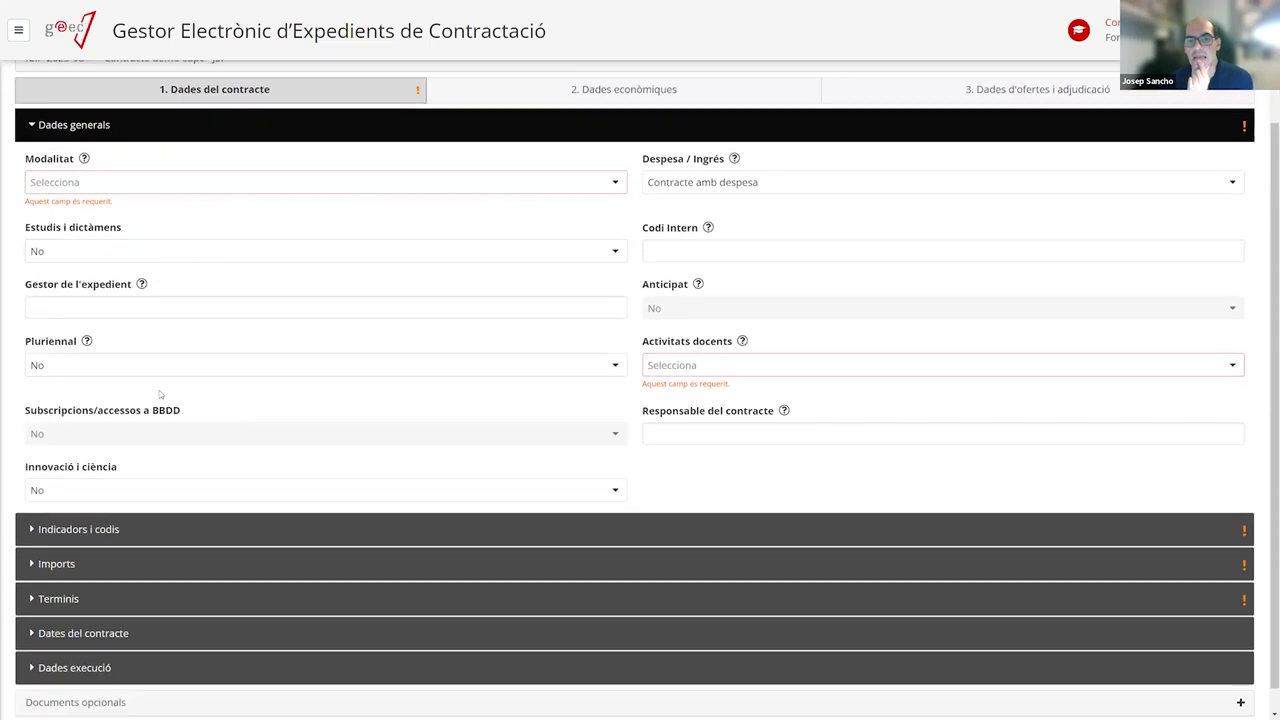
{"action": "scroll", "coordinate": [159, 394], "scroll_direction": "up", "scroll_amount": 2}
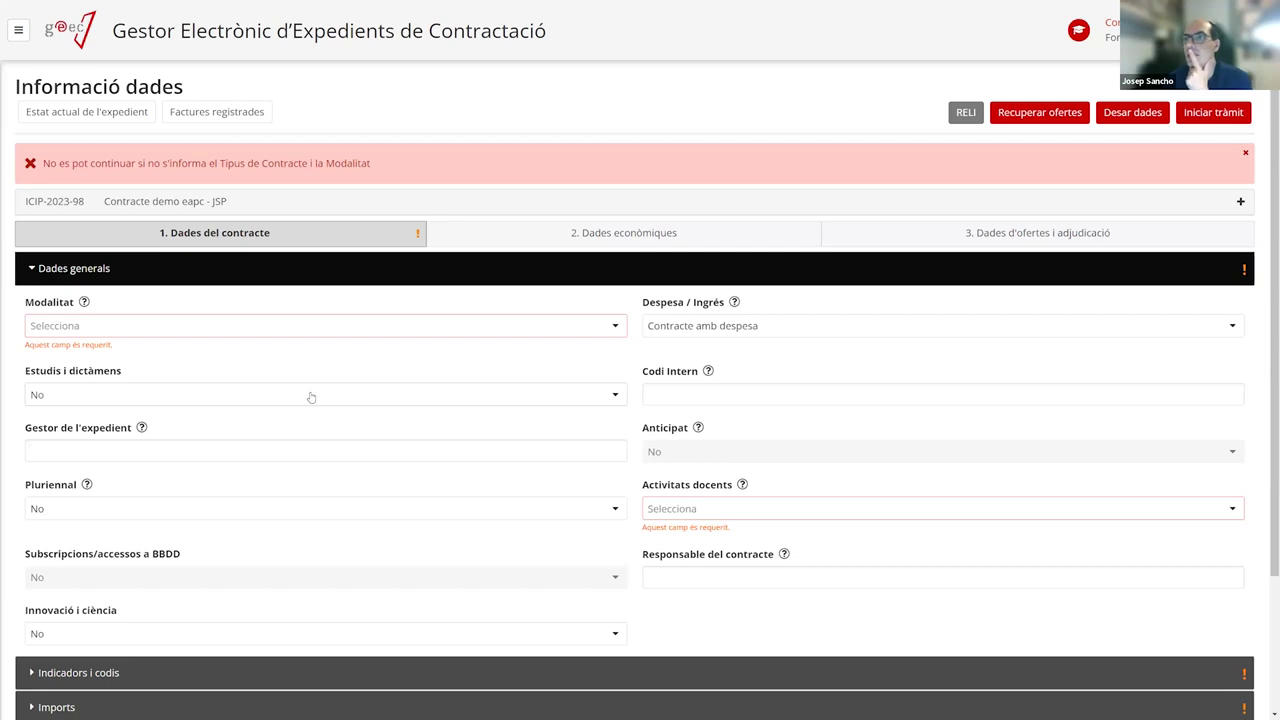
{"action": "scroll", "coordinate": [300, 420], "scroll_direction": "down", "scroll_amount": 3}
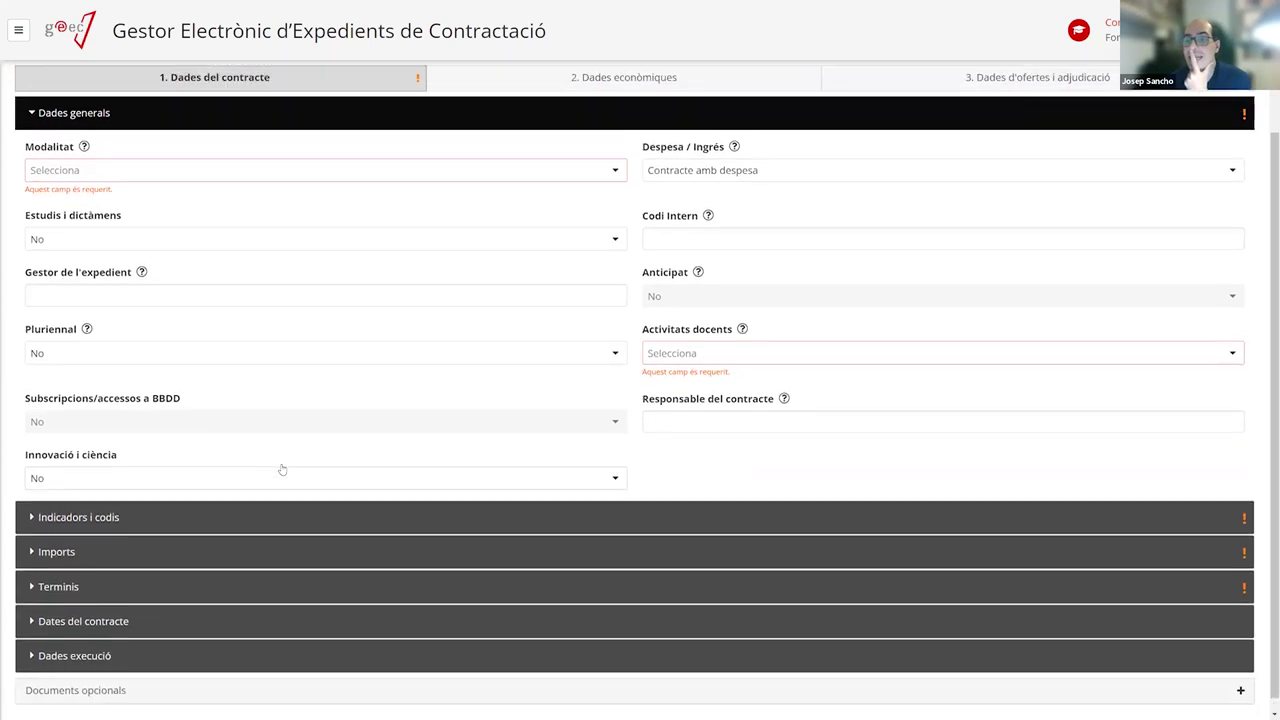
{"action": "scroll", "coordinate": [275, 471], "scroll_direction": "down", "scroll_amount": 1}
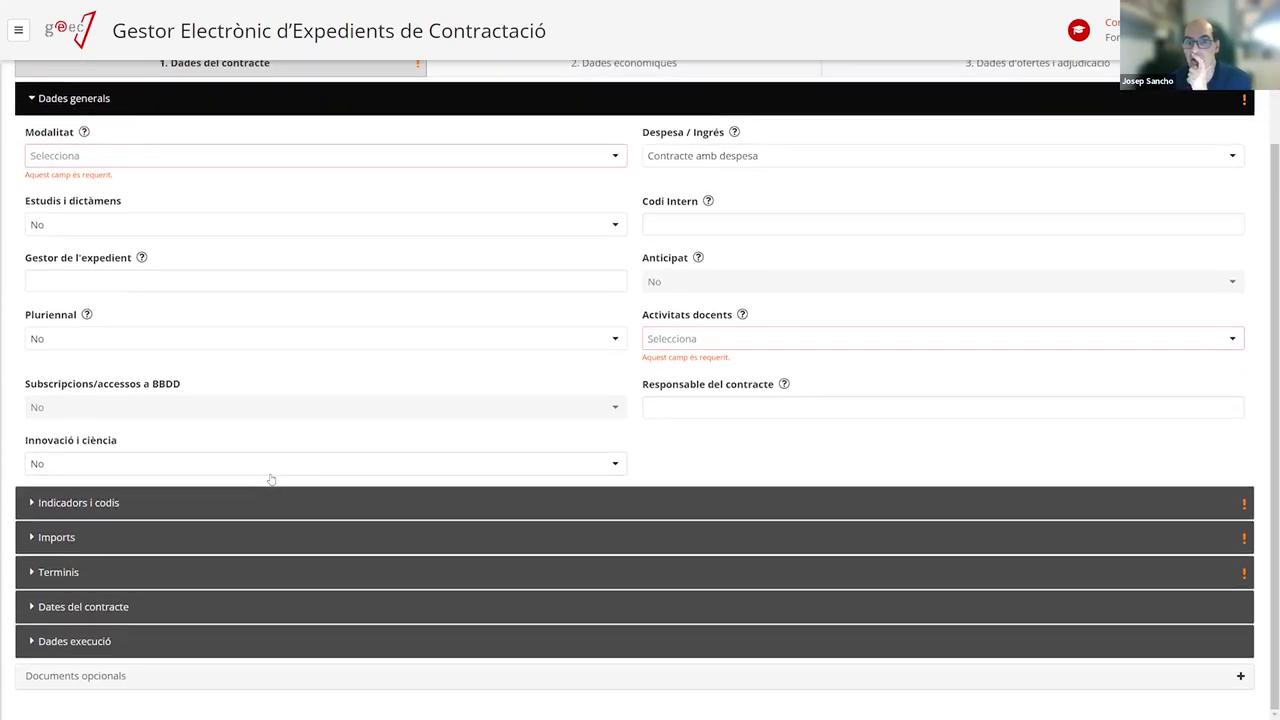
{"action": "scroll", "coordinate": [270, 479], "scroll_direction": "up", "scroll_amount": 3}
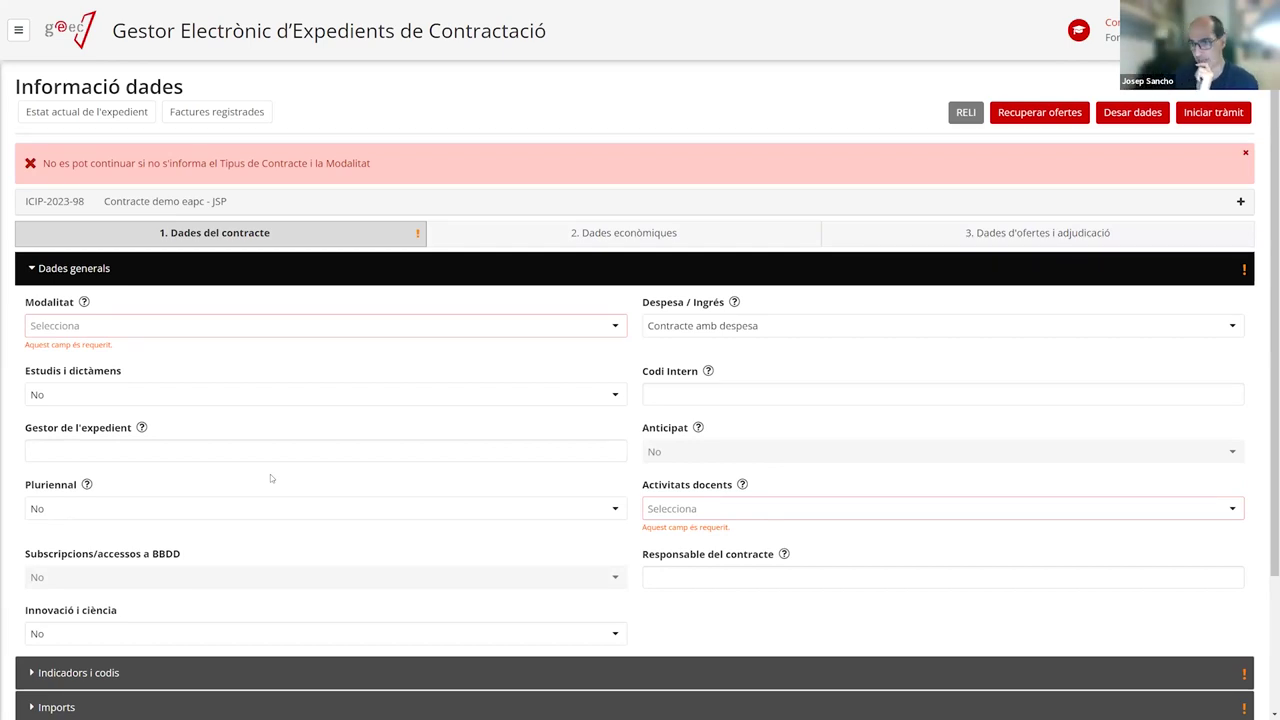
{"action": "scroll", "coordinate": [270, 474], "scroll_direction": "down", "scroll_amount": 3}
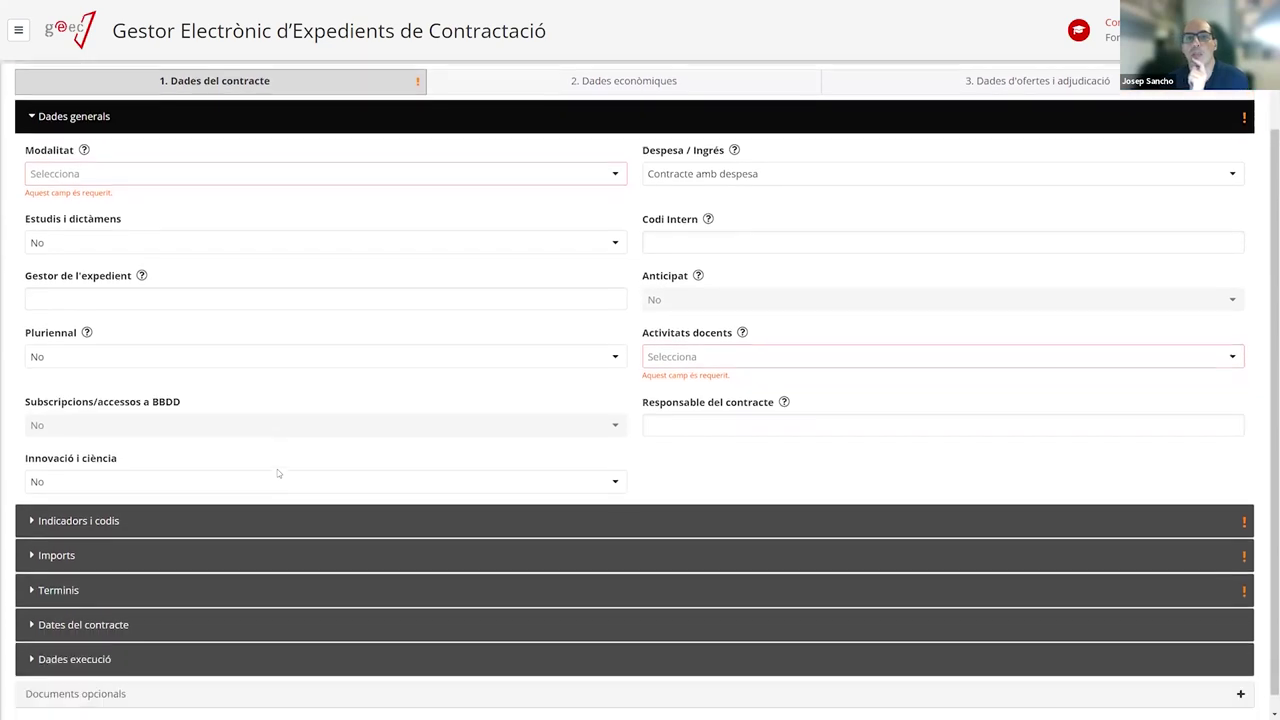
{"action": "scroll", "coordinate": [454, 446], "scroll_direction": "up", "scroll_amount": 1}
{"action": "scroll", "coordinate": [454, 446], "scroll_direction": "down", "scroll_amount": 1}
{"action": "scroll", "coordinate": [450, 455], "scroll_direction": "up", "scroll_amount": 4}
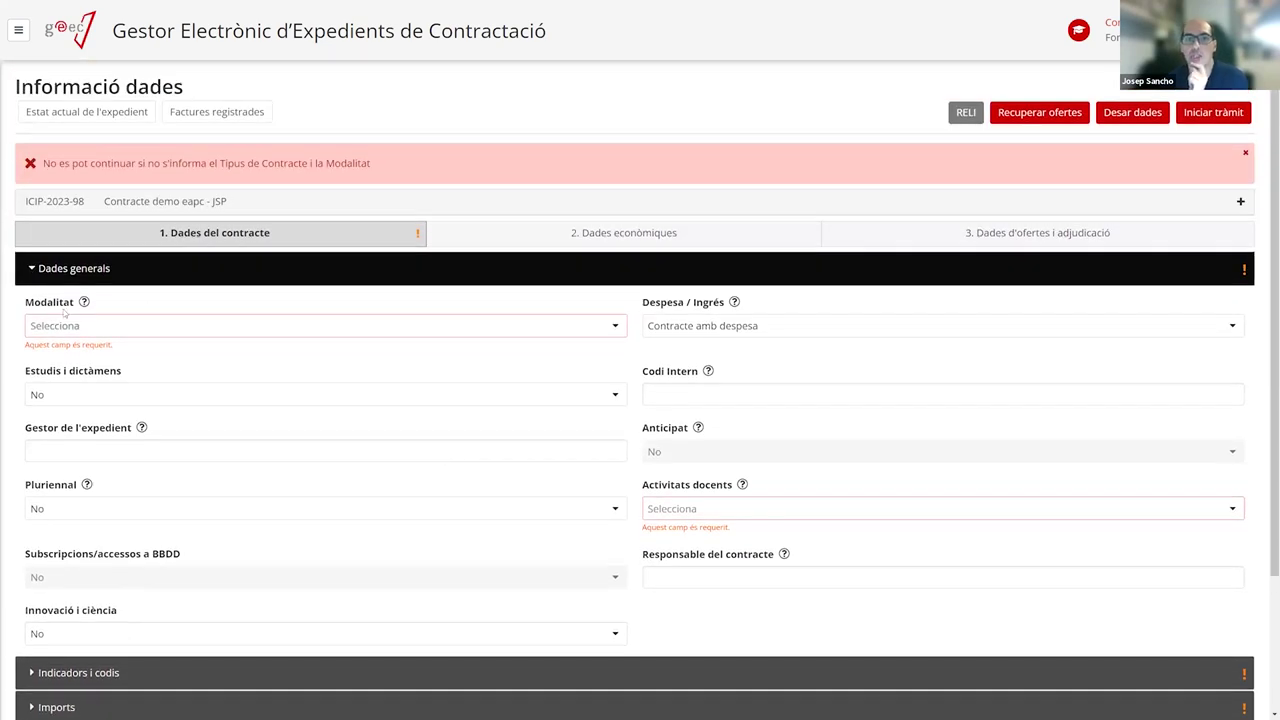
Check the help for Modalitat and set it to Contracte Públic
{"action": "mouse_move", "coordinate": [85, 305]}
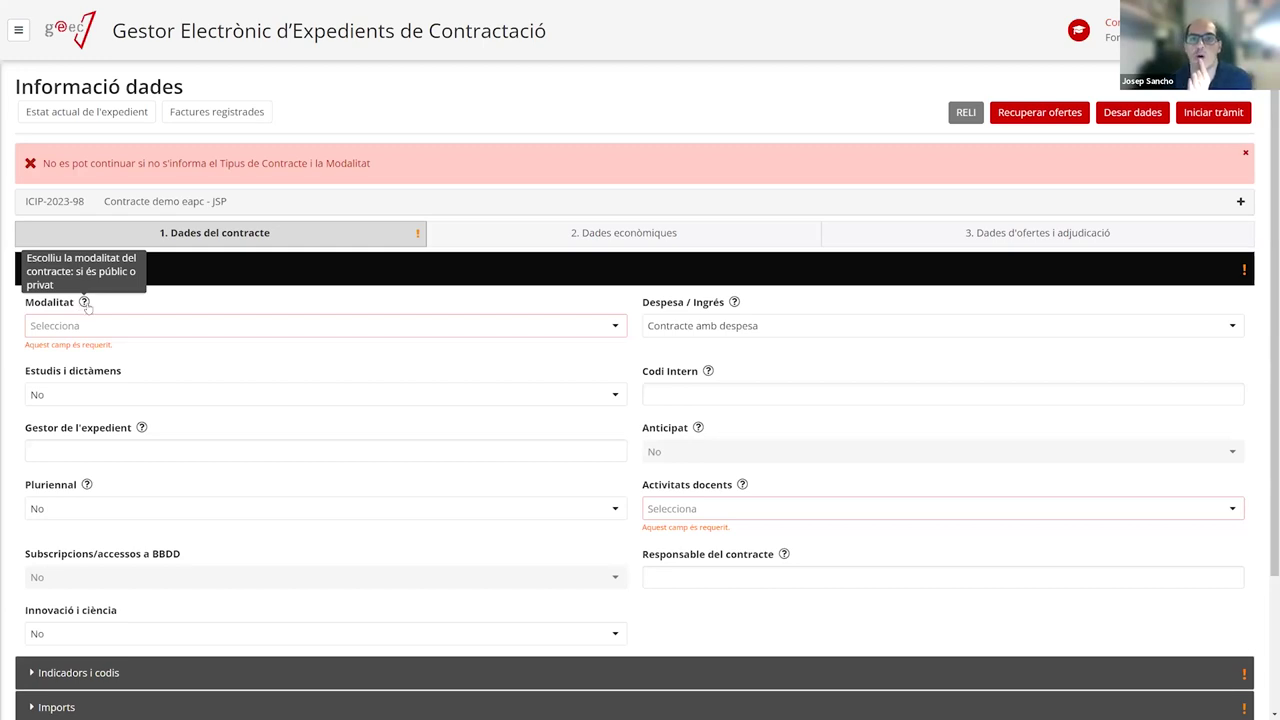
{"action": "left_click", "coordinate": [91, 328]}
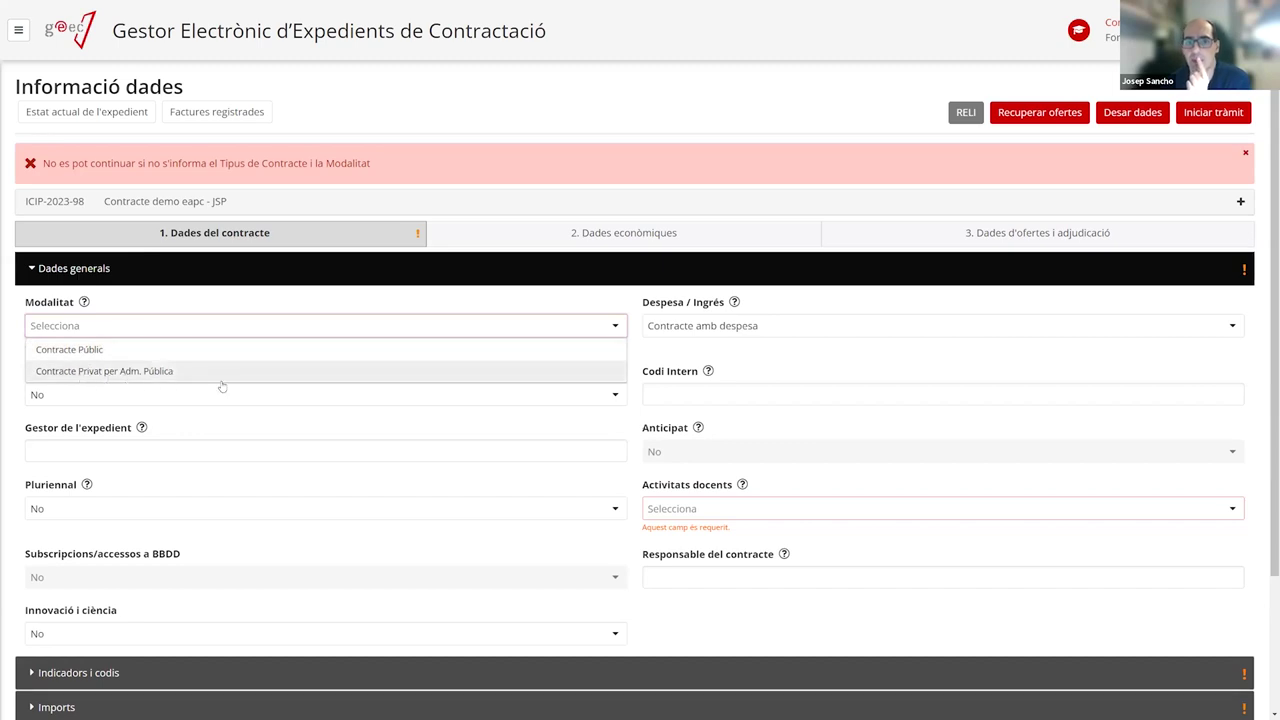
{"action": "left_click", "coordinate": [100, 352]}
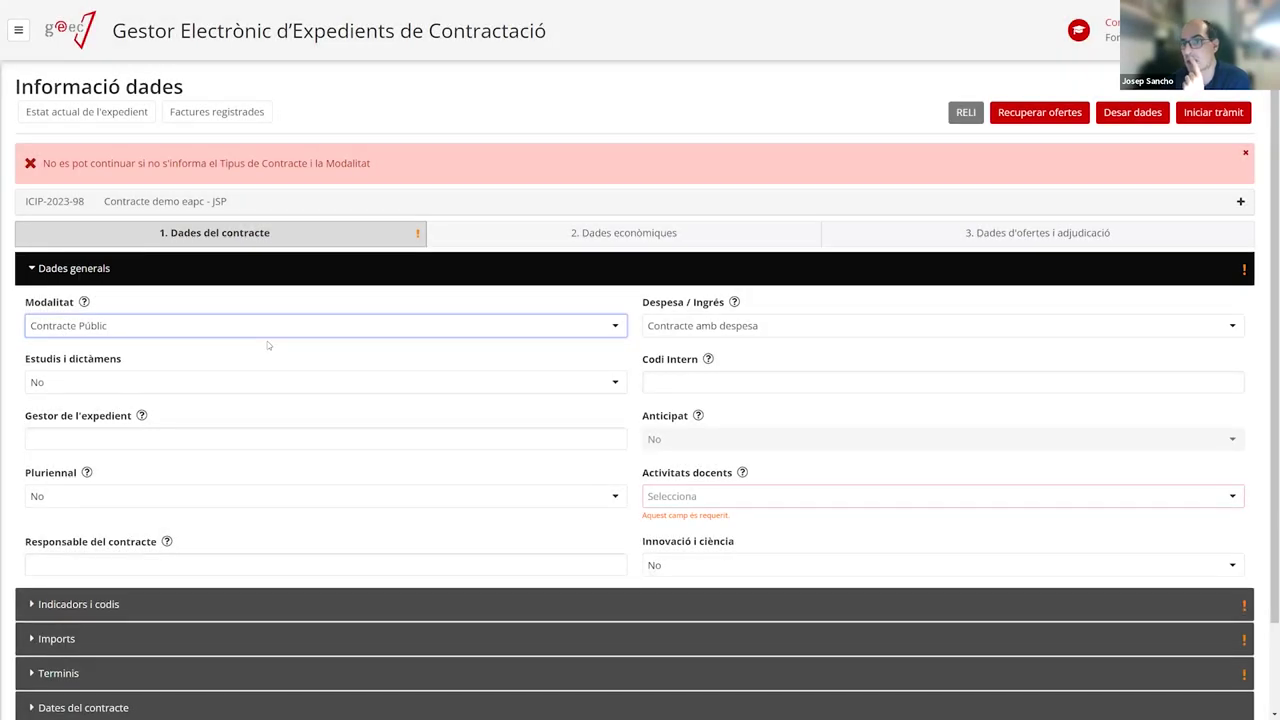
Look at the choices for Despesa / Ingrés and Estudis i dictàmens, keeping their current selections
{"action": "left_click", "coordinate": [714, 332]}
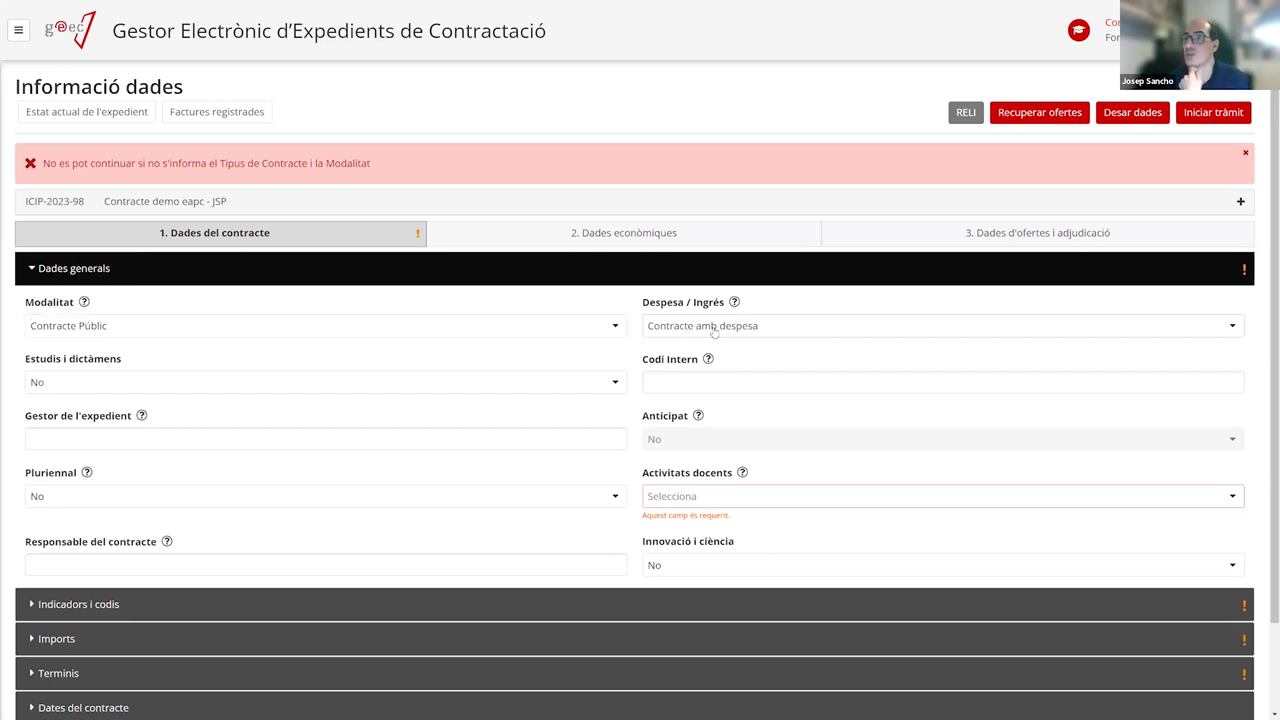
{"action": "left_click", "coordinate": [706, 334]}
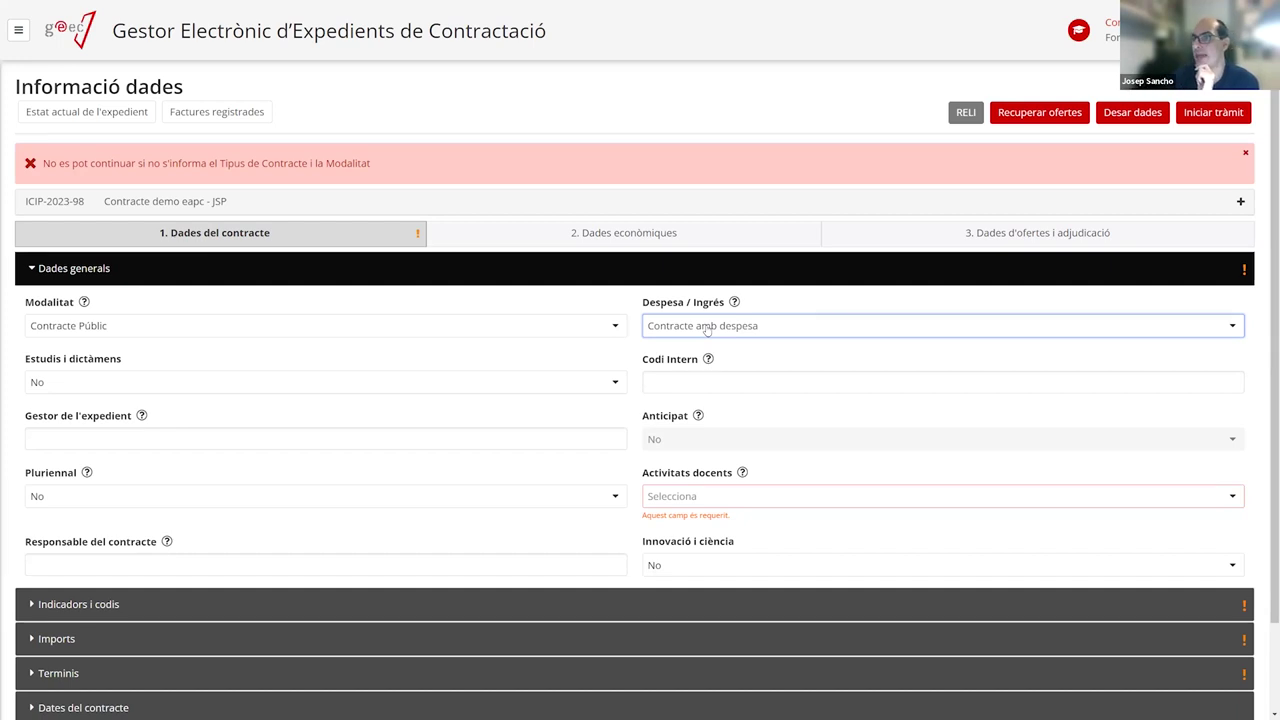
{"action": "left_click", "coordinate": [706, 330]}
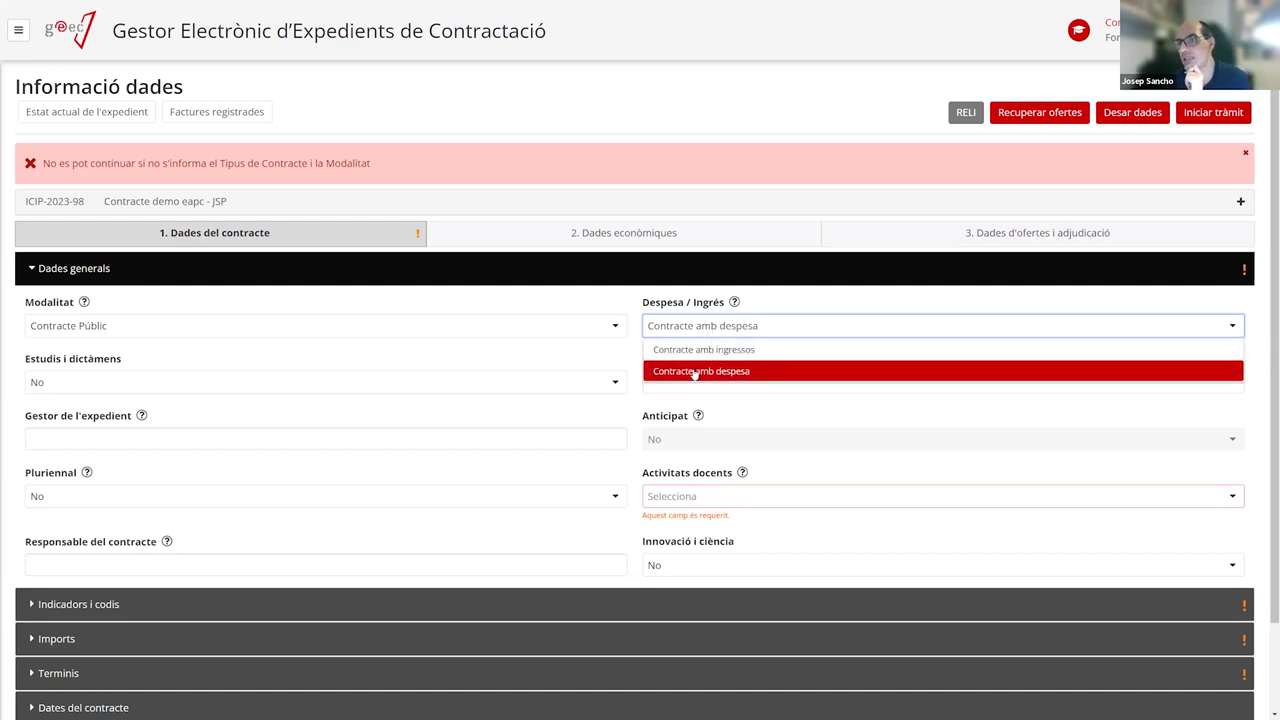
{"action": "left_click", "coordinate": [794, 291]}
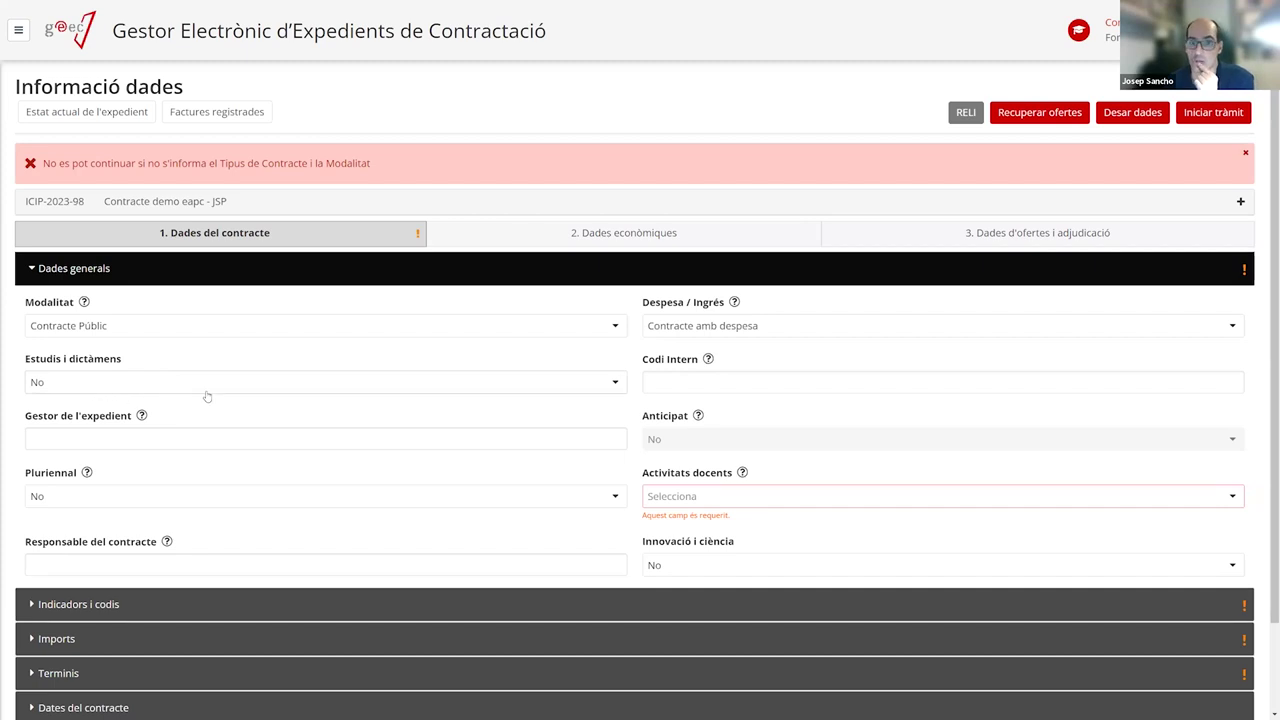
{"action": "left_click", "coordinate": [158, 386]}
{"action": "left_click", "coordinate": [219, 353]}
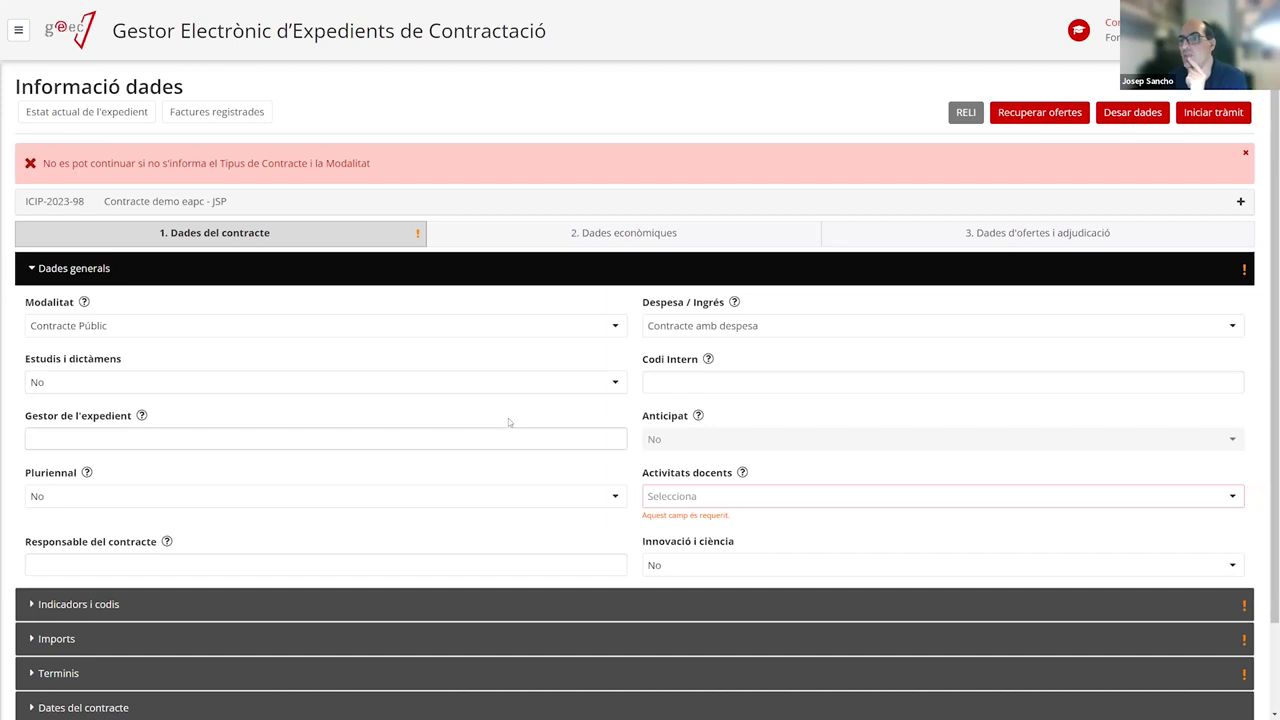
Read the help for Codi Intern, enter 34343 as a trial value and clear the field again
{"action": "mouse_move", "coordinate": [708, 360]}
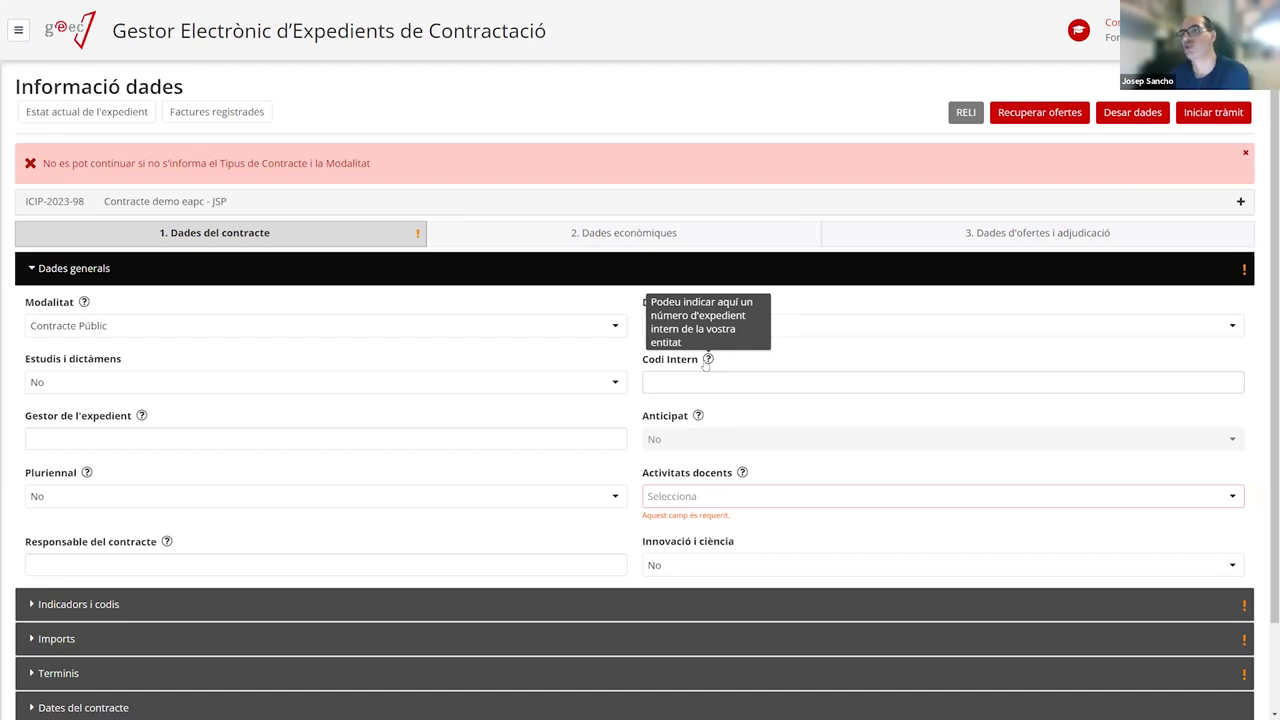
{"action": "left_click", "coordinate": [678, 377]}
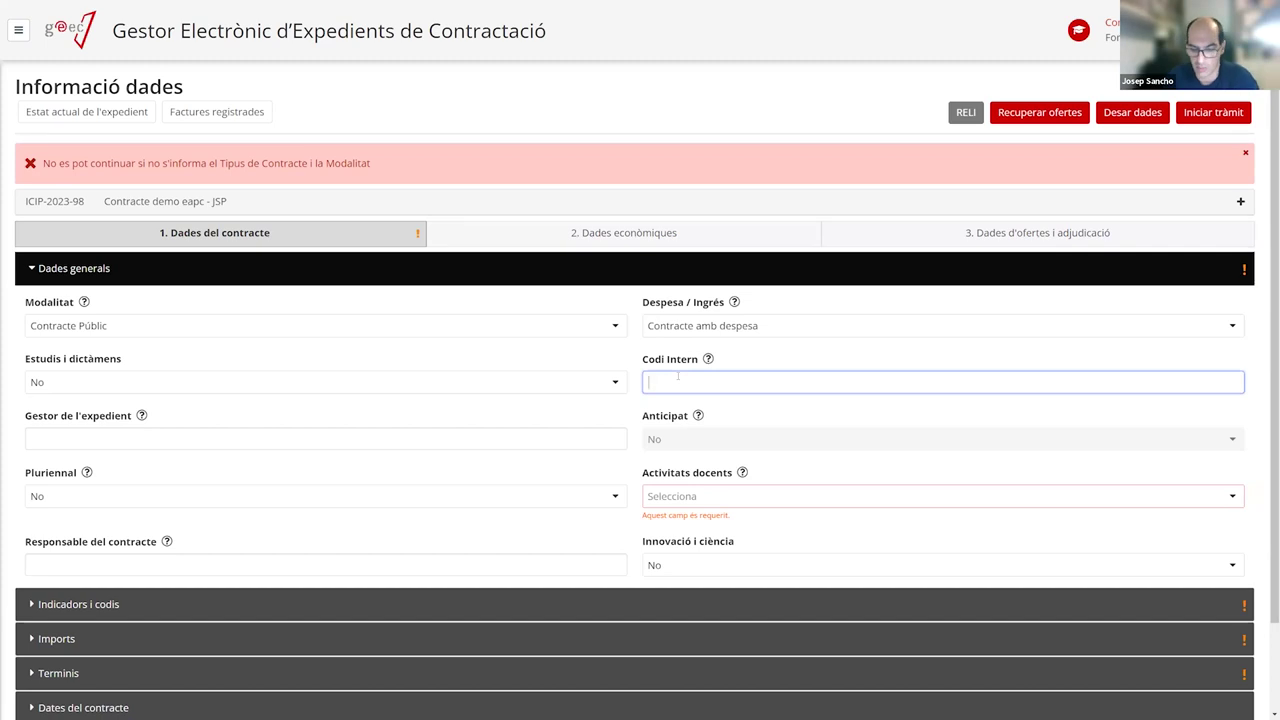
{"action": "type", "text": "34343"}
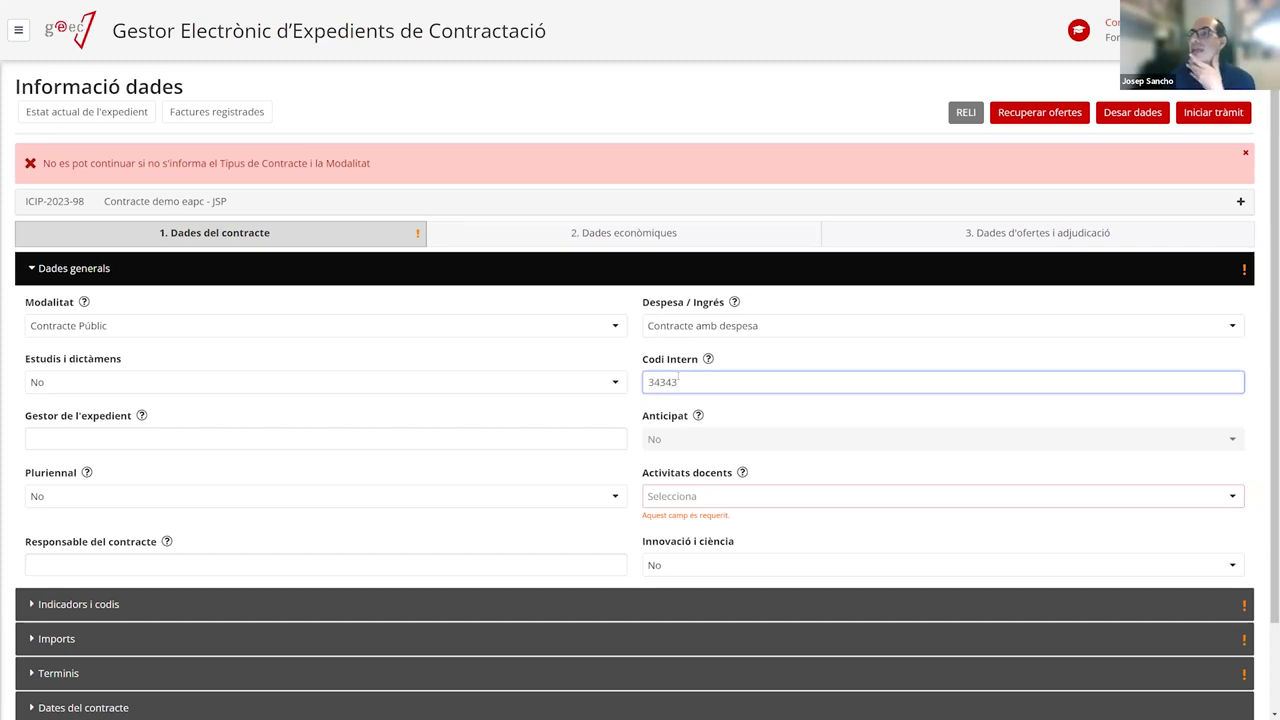
{"action": "left_click_drag", "start_coordinate": [685, 381], "coordinate": [625, 388]}
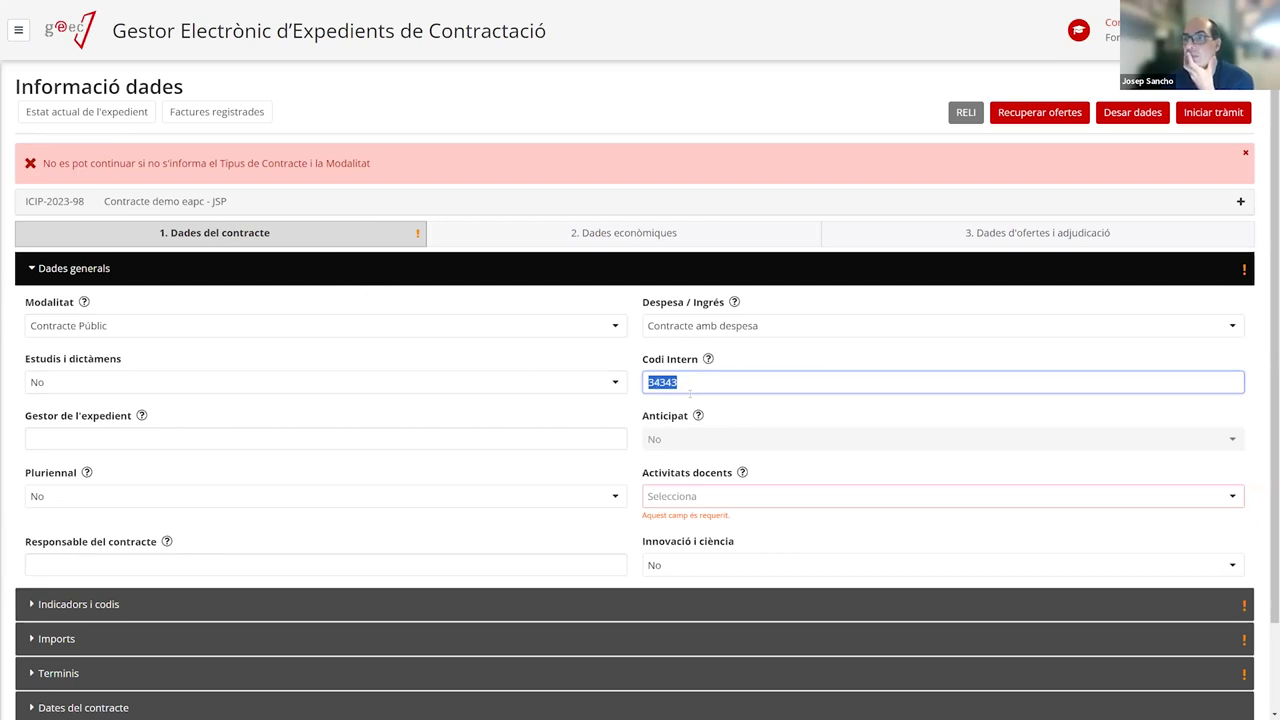
{"action": "key", "text": "BackSpace"}
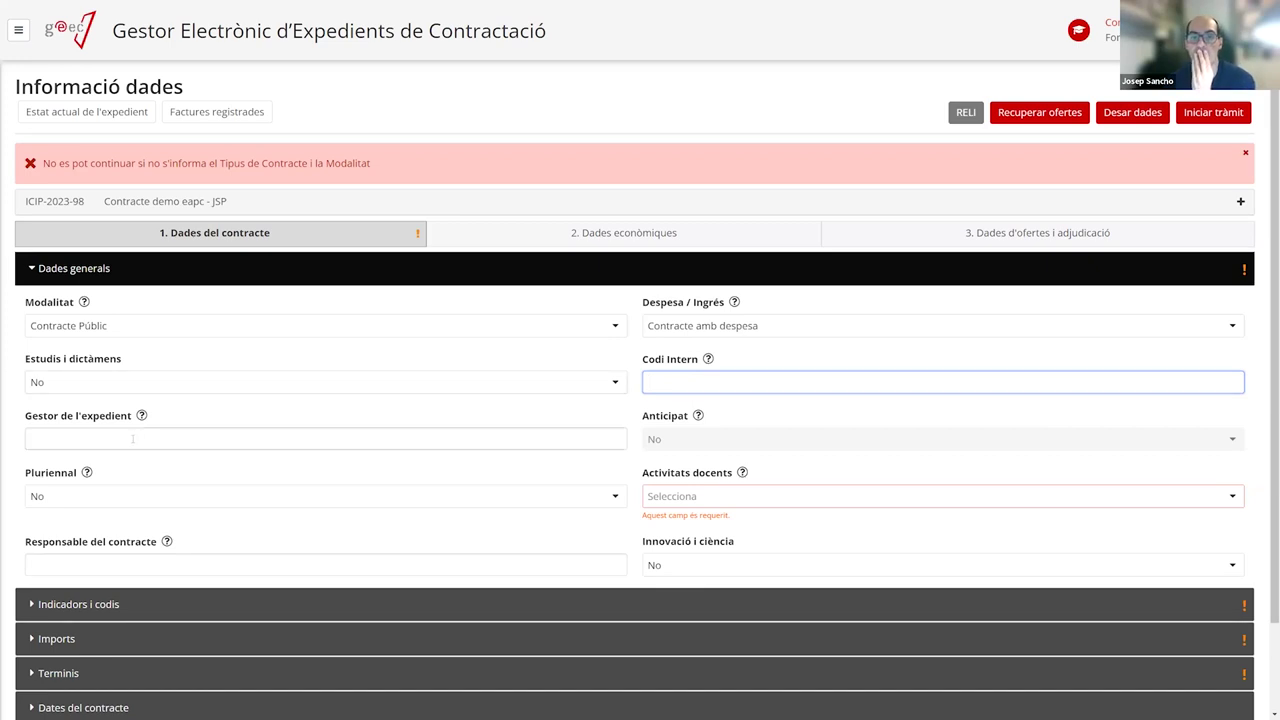
Read the help for Gestor de l'expedient and examine the Responsable del contracte field
{"action": "mouse_move", "coordinate": [144, 419]}
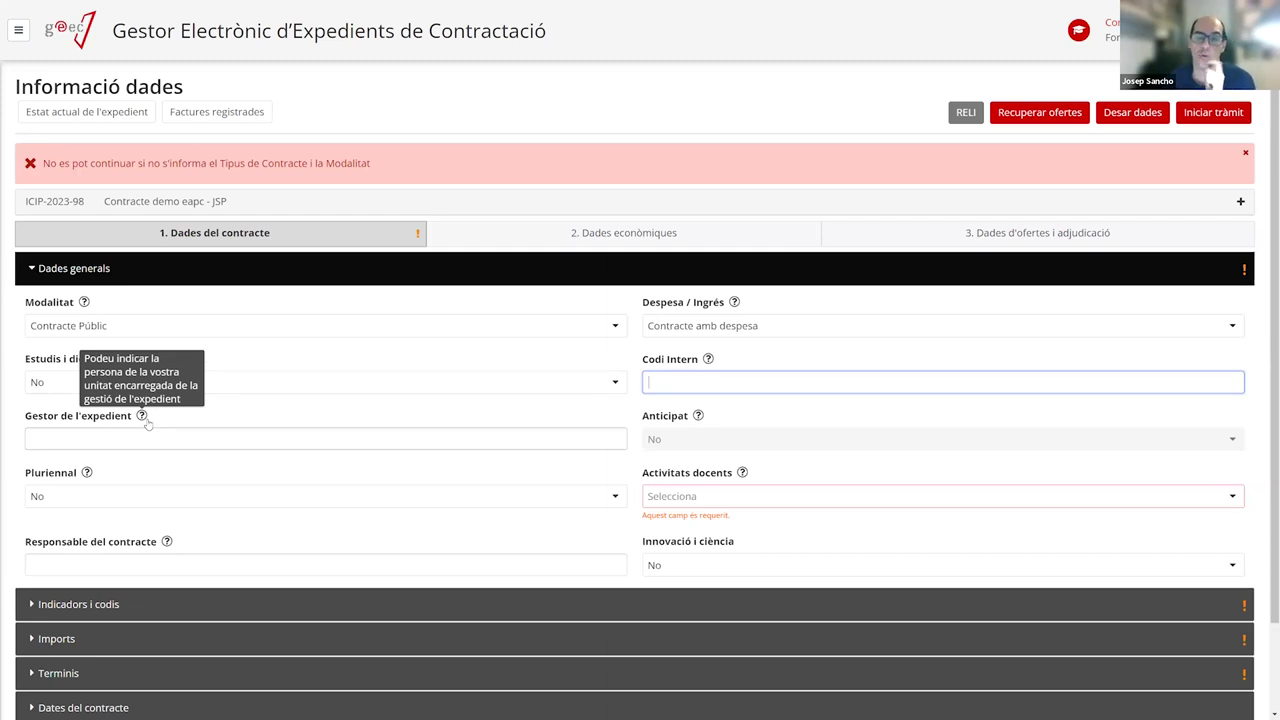
{"action": "left_click", "coordinate": [140, 439]}
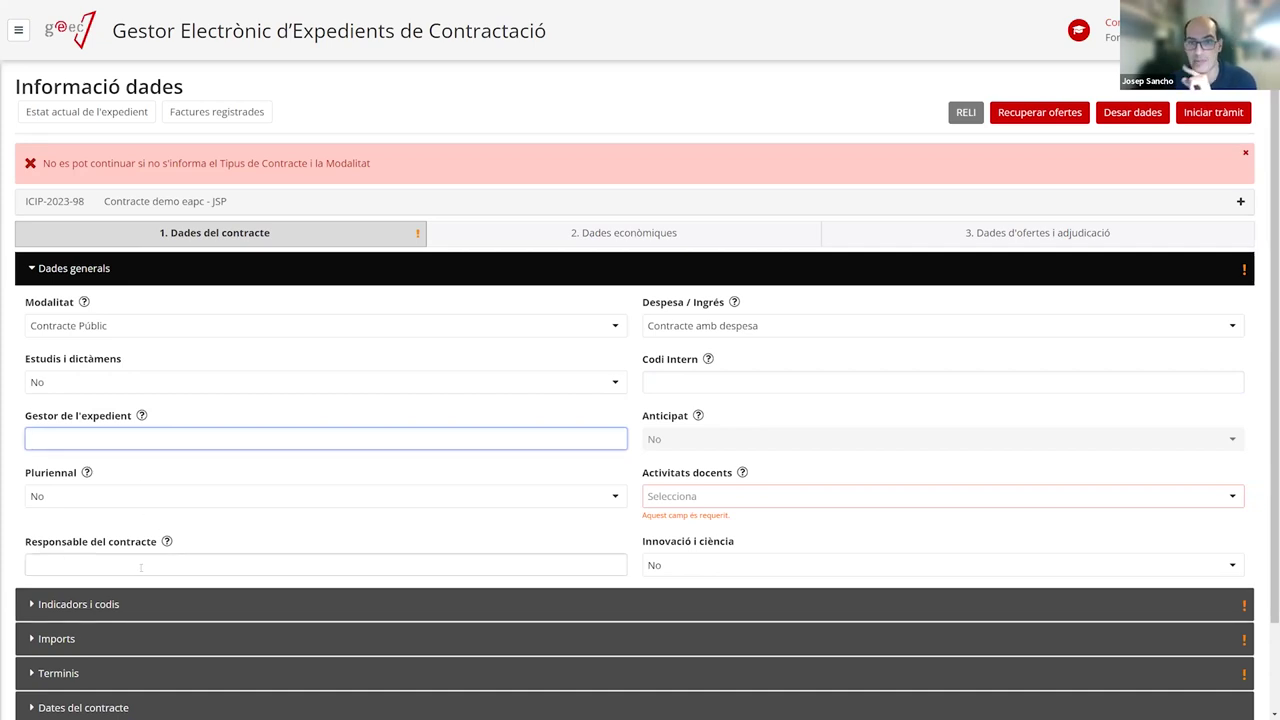
{"action": "mouse_move", "coordinate": [167, 541]}
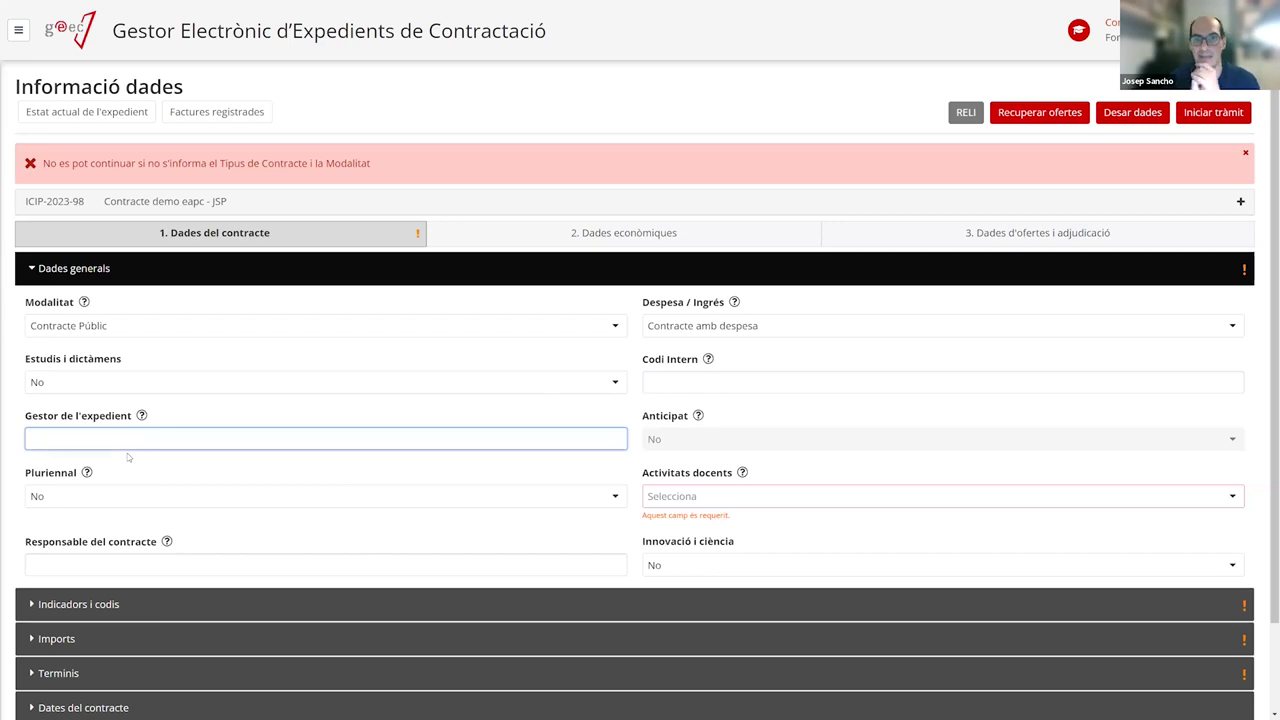
{"action": "left_click", "coordinate": [48, 566]}
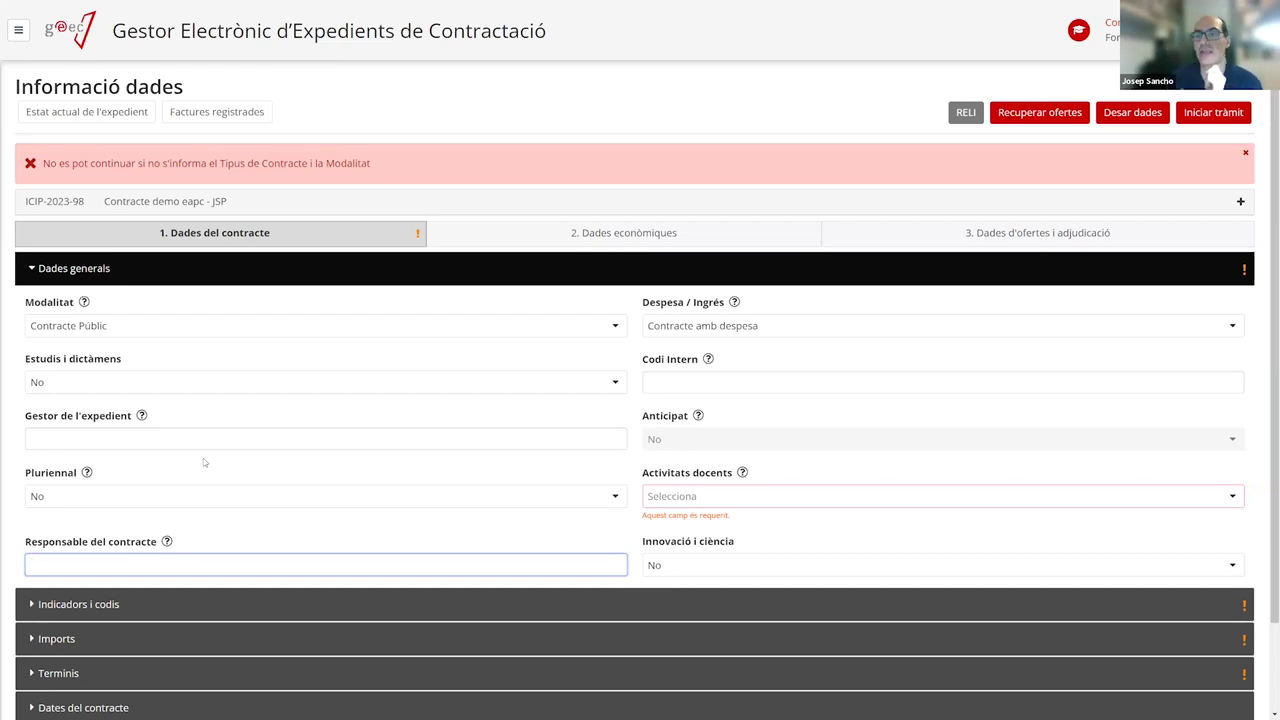
Set Pluriennal to Sí in Dades generals
{"action": "left_click", "coordinate": [97, 502]}
{"action": "left_click", "coordinate": [76, 517]}
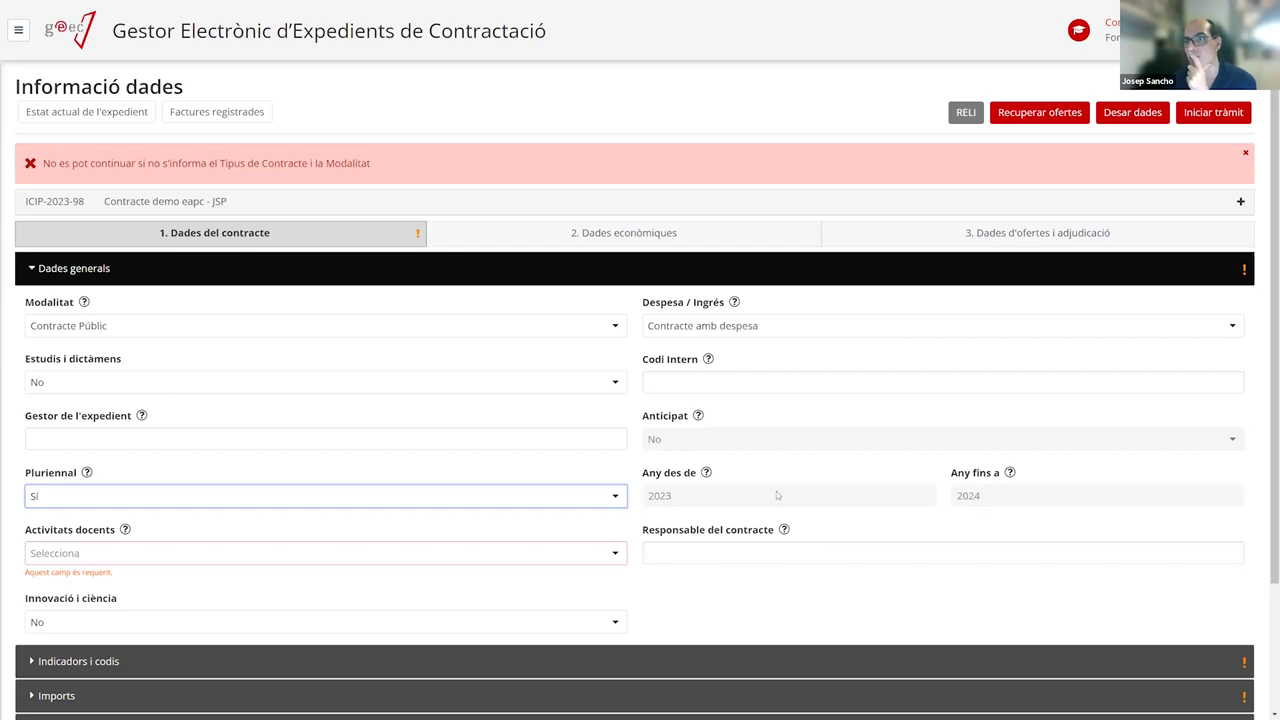
Set Pluriennal and Activitats docents to No in Dades generals
{"action": "left_click", "coordinate": [112, 499]}
{"action": "left_click", "coordinate": [90, 541]}
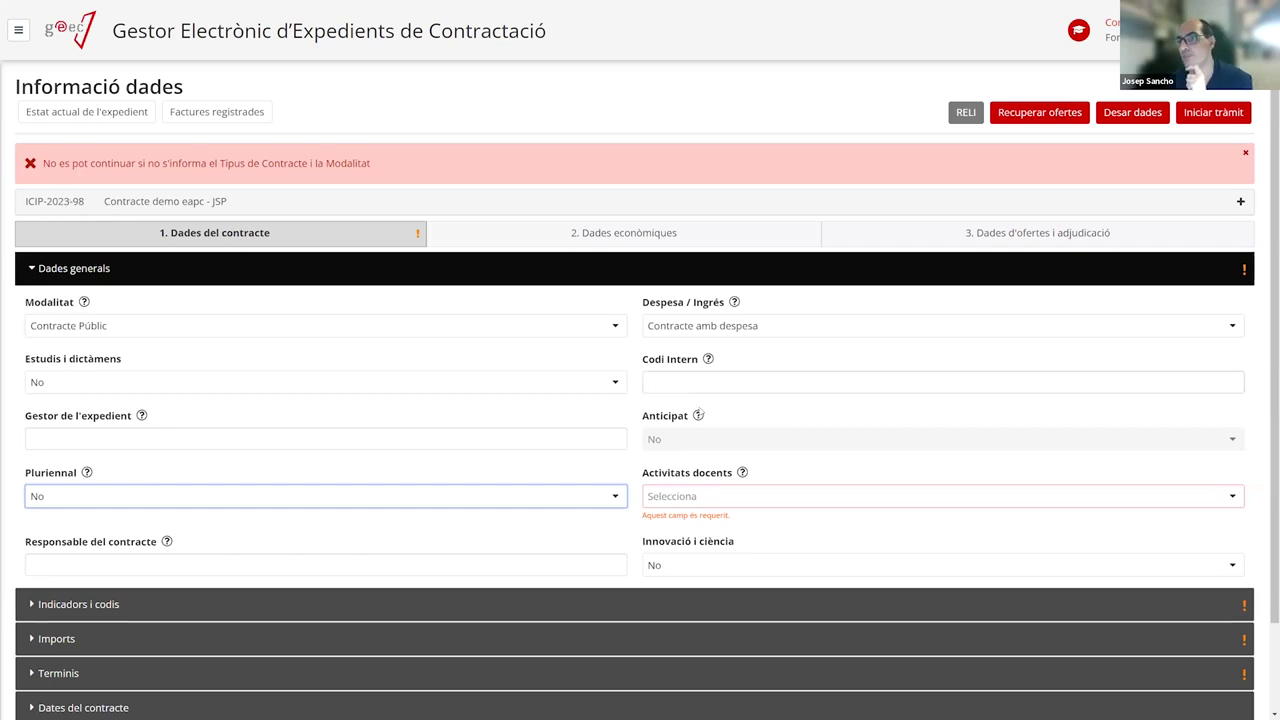
{"action": "mouse_move", "coordinate": [742, 476]}
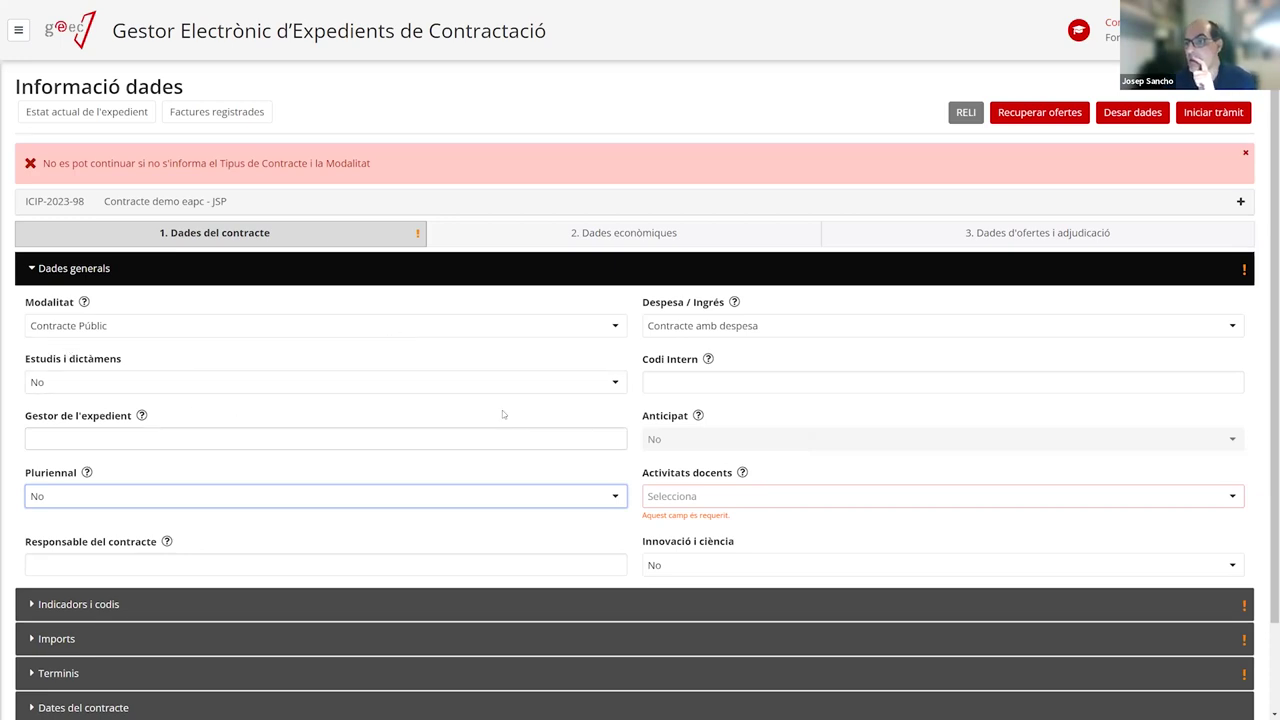
{"action": "left_click", "coordinate": [706, 500]}
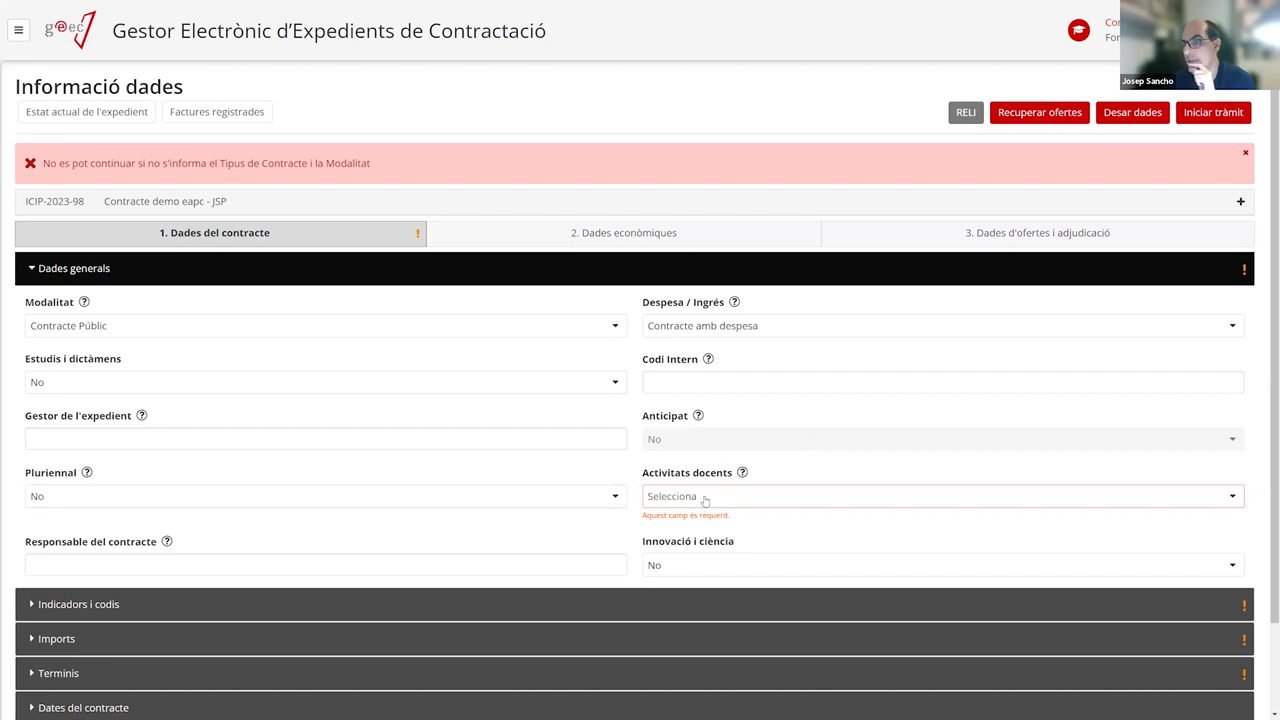
{"action": "left_click", "coordinate": [682, 541]}
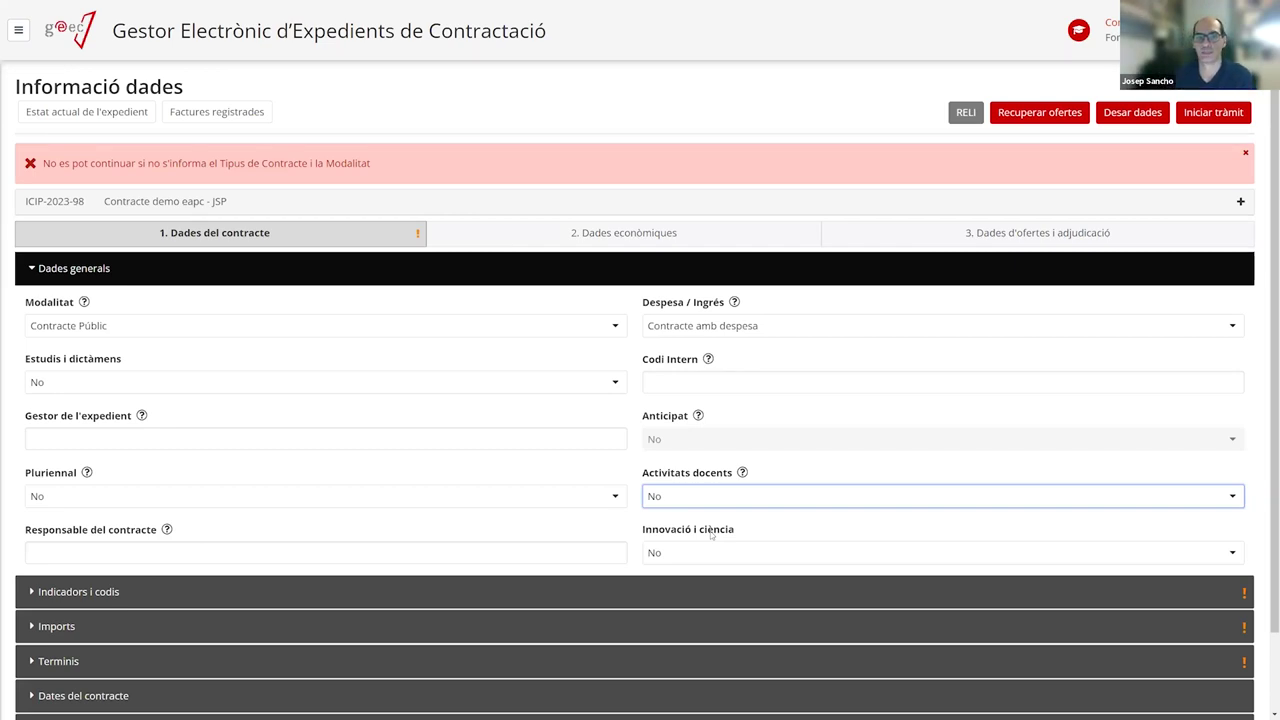
Save the contract data with the completed Dades generals section, leaving Gestor de l'expedient empty
{"action": "scroll", "coordinate": [200, 598], "scroll_direction": "down", "scroll_amount": 1}
{"action": "scroll", "coordinate": [200, 598], "scroll_direction": "down", "scroll_amount": 2}
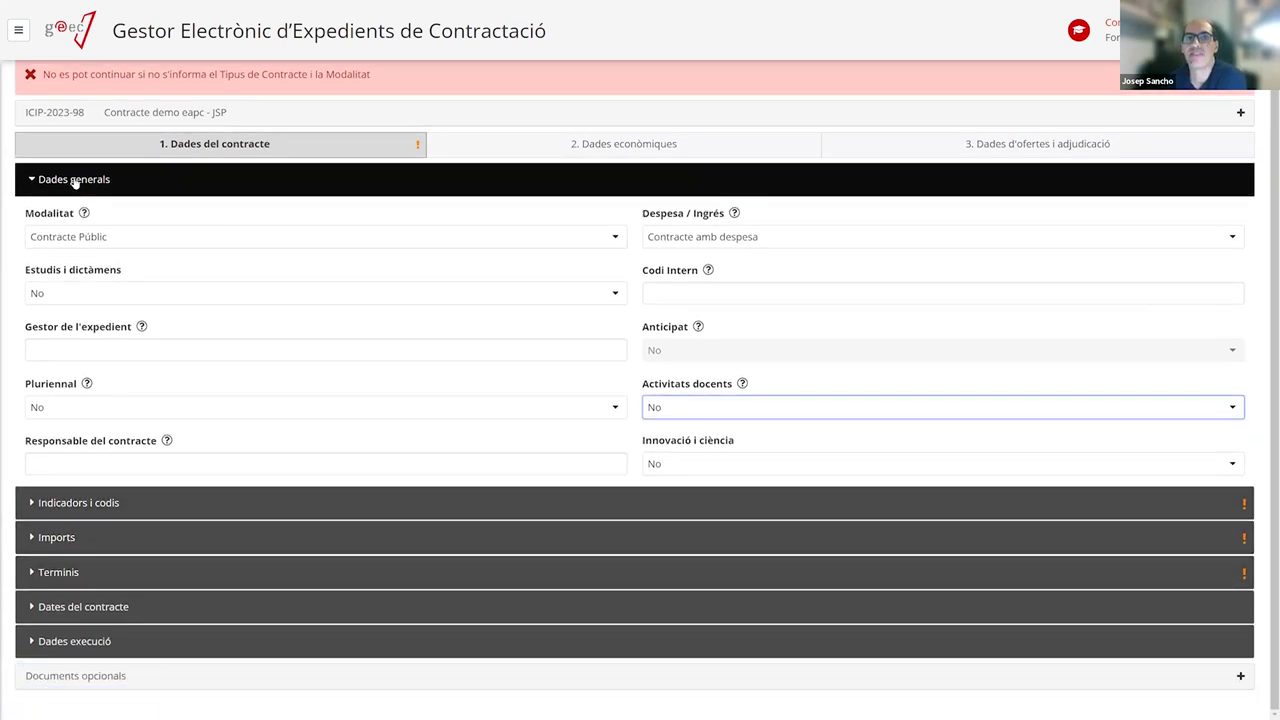
{"action": "scroll", "coordinate": [344, 314], "scroll_direction": "up", "scroll_amount": 1}
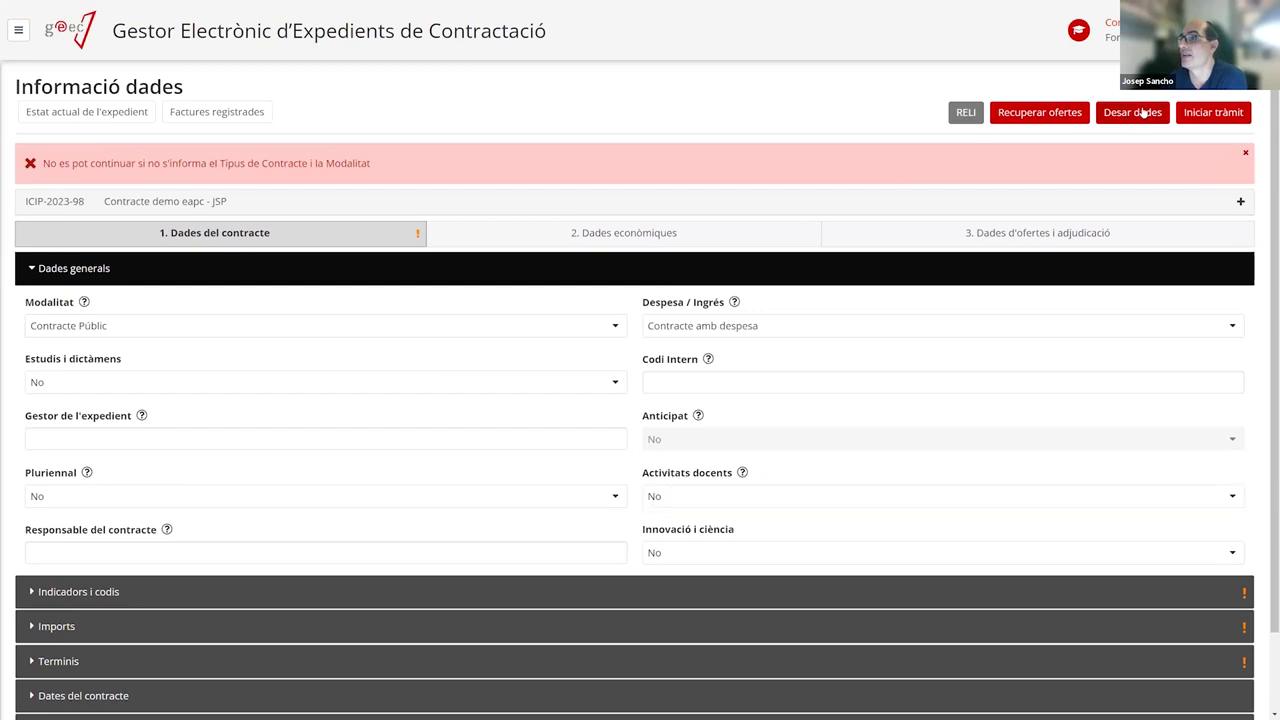
{"action": "left_click", "coordinate": [1141, 112]}
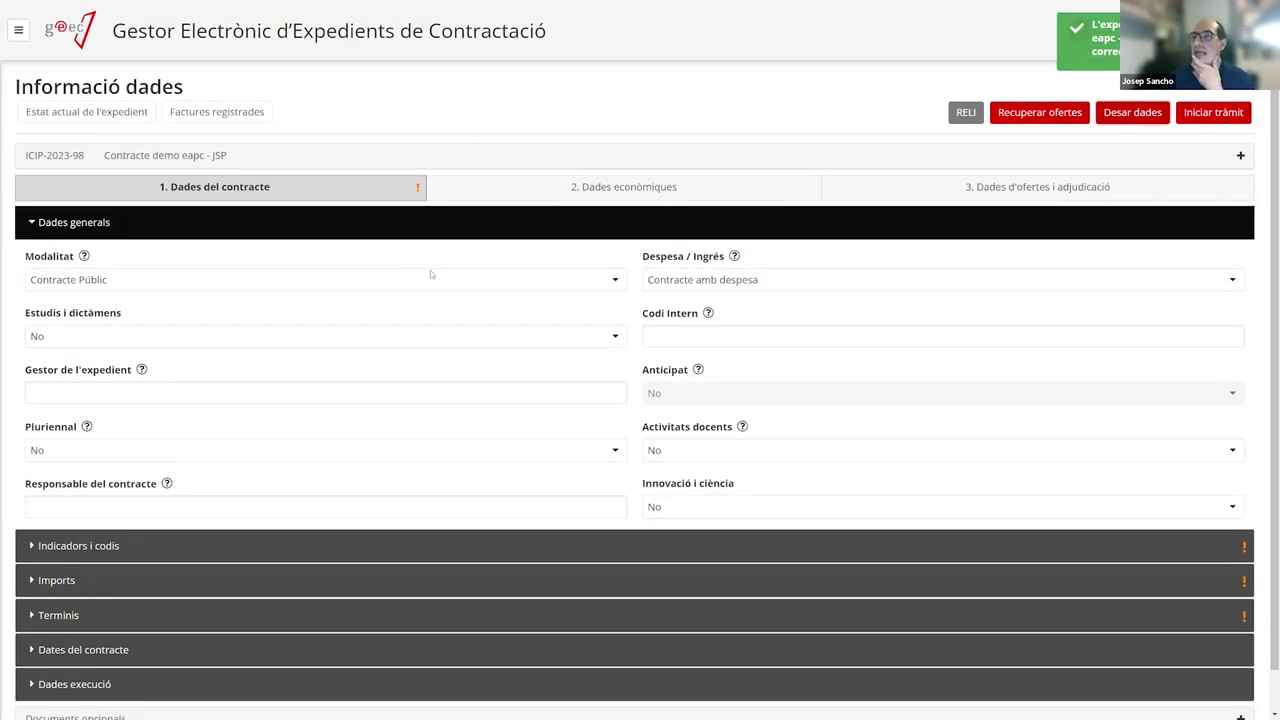
{"action": "scroll", "coordinate": [422, 452], "scroll_direction": "down", "scroll_amount": 1}
{"action": "scroll", "coordinate": [420, 450], "scroll_direction": "up", "scroll_amount": 1}
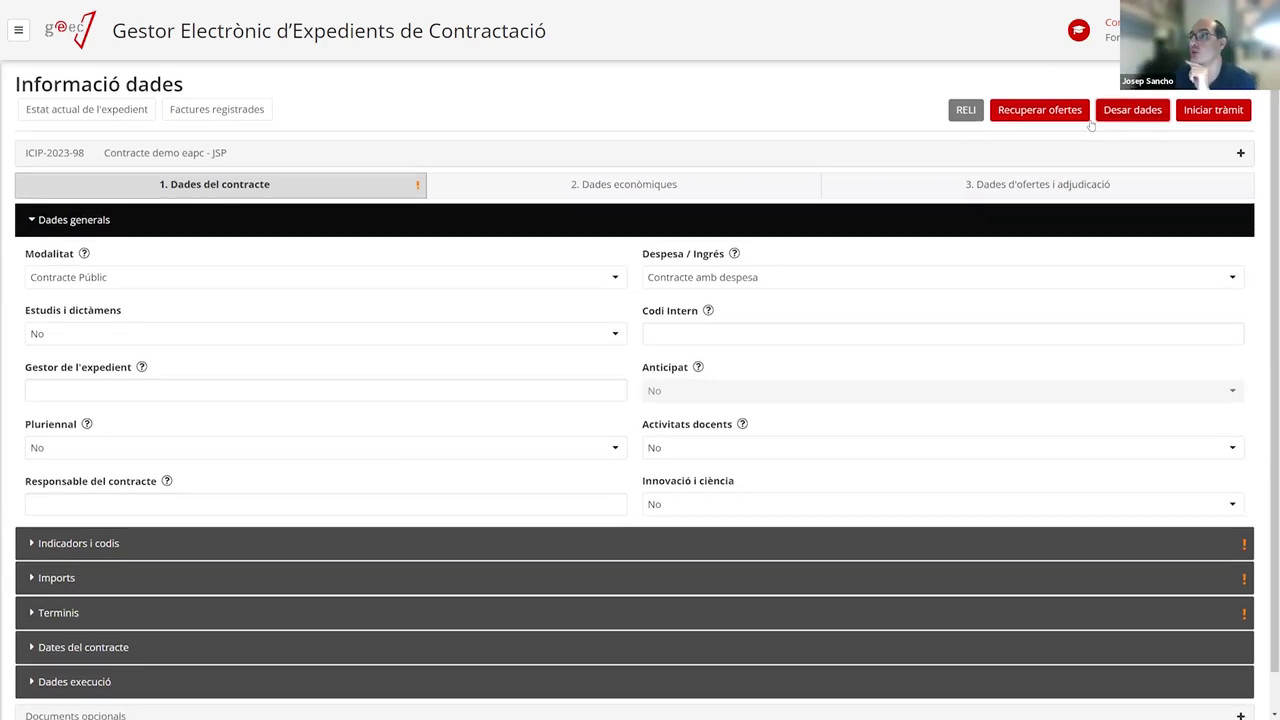
{"action": "left_click", "coordinate": [155, 390]}
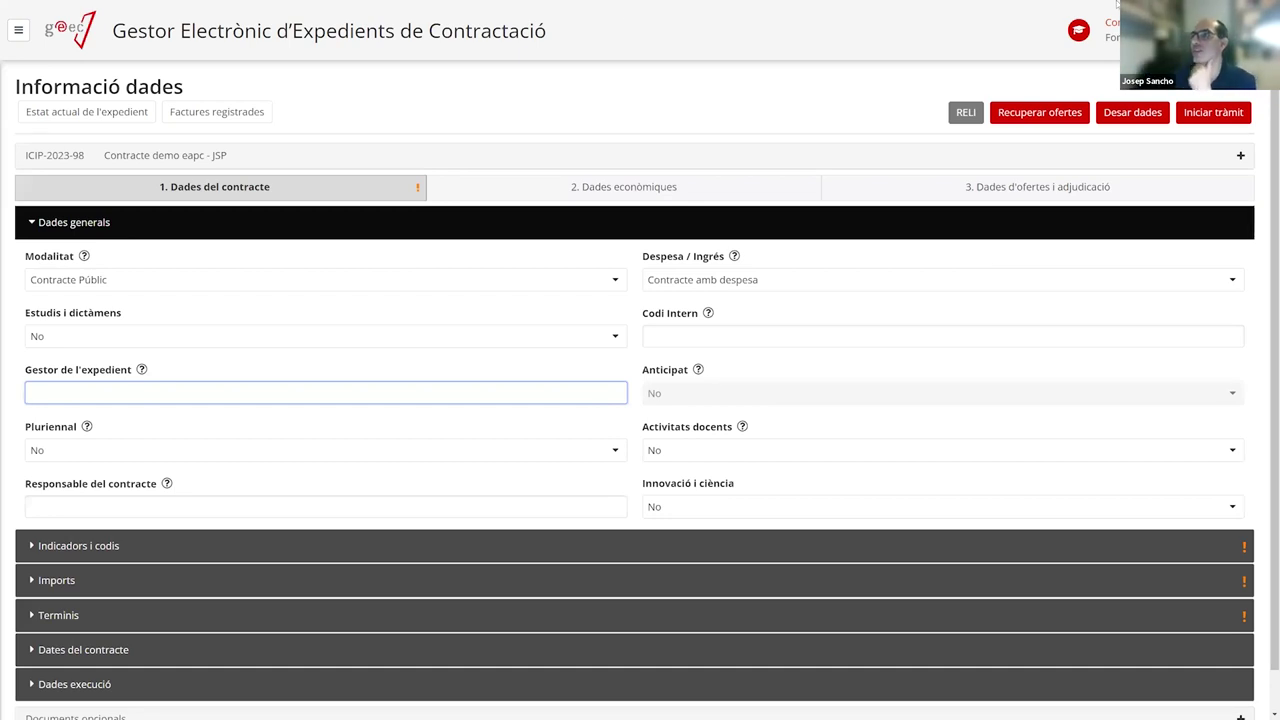
{"action": "left_click", "coordinate": [1136, 121]}
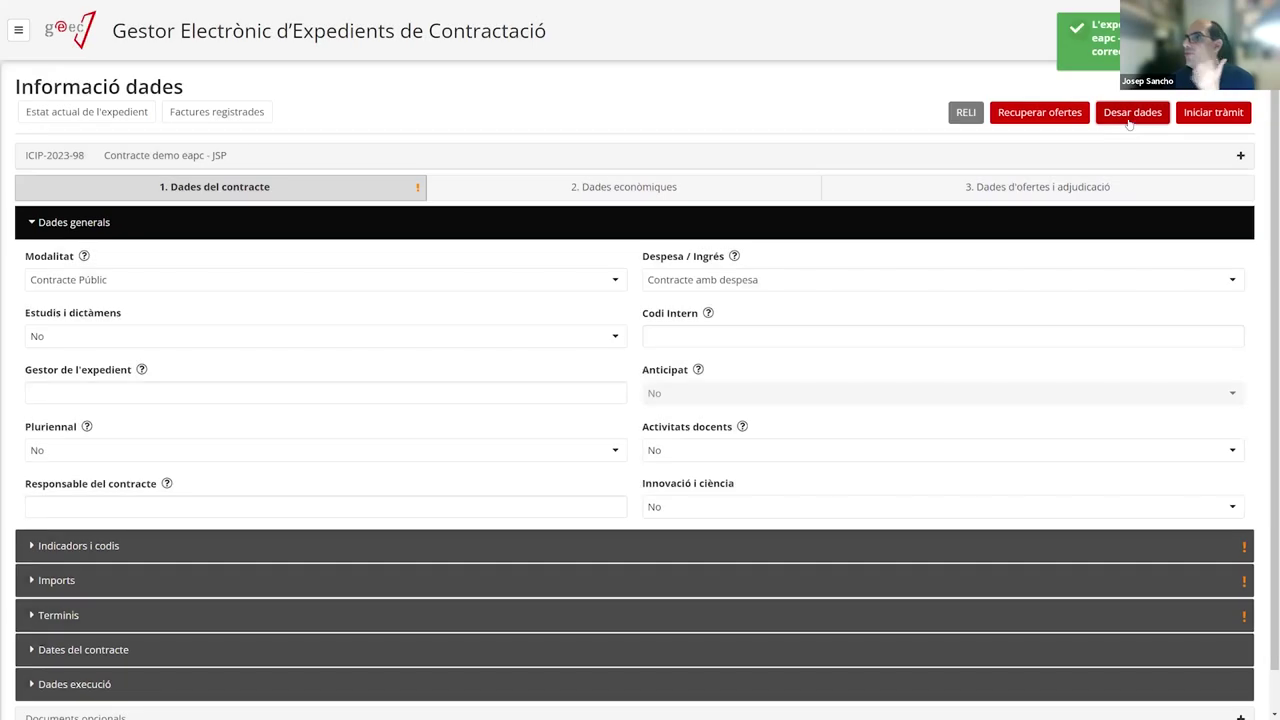
{"action": "left_click", "coordinate": [1130, 122]}
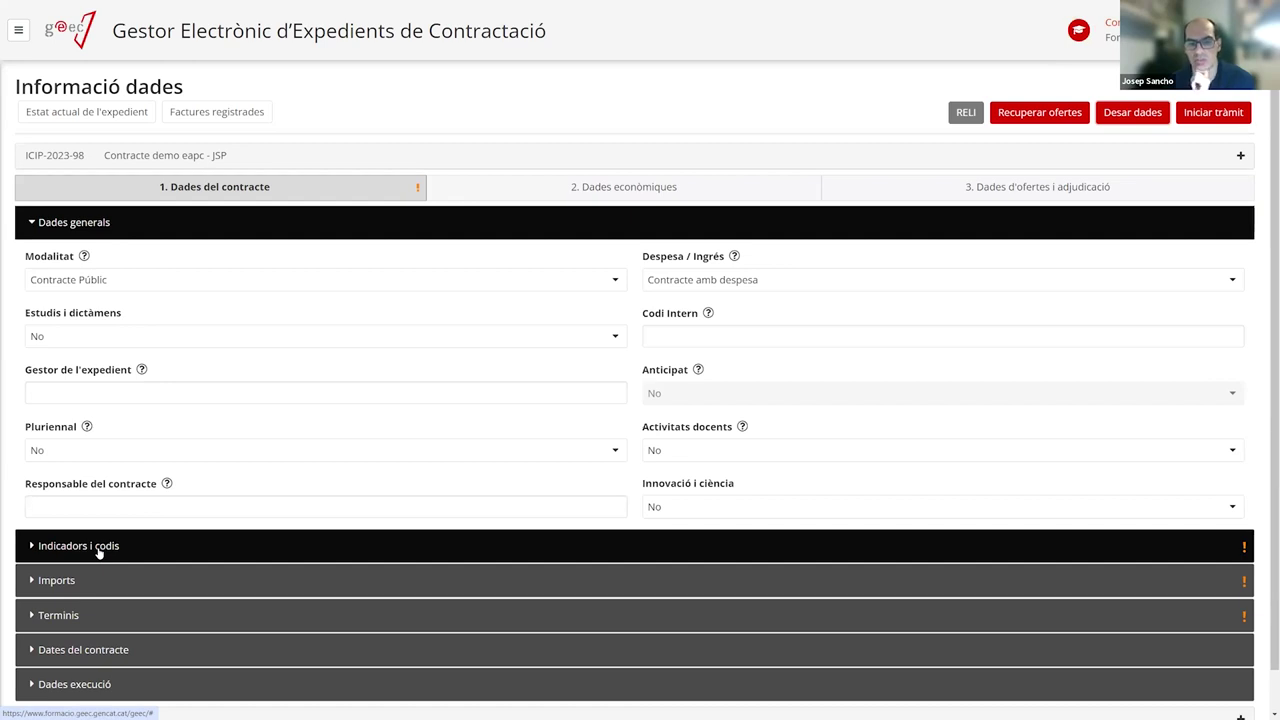
Expand the Indicadors i codis section and examine its fields, from Codi CPV to Metodologia BIM
{"action": "left_click", "coordinate": [105, 546]}
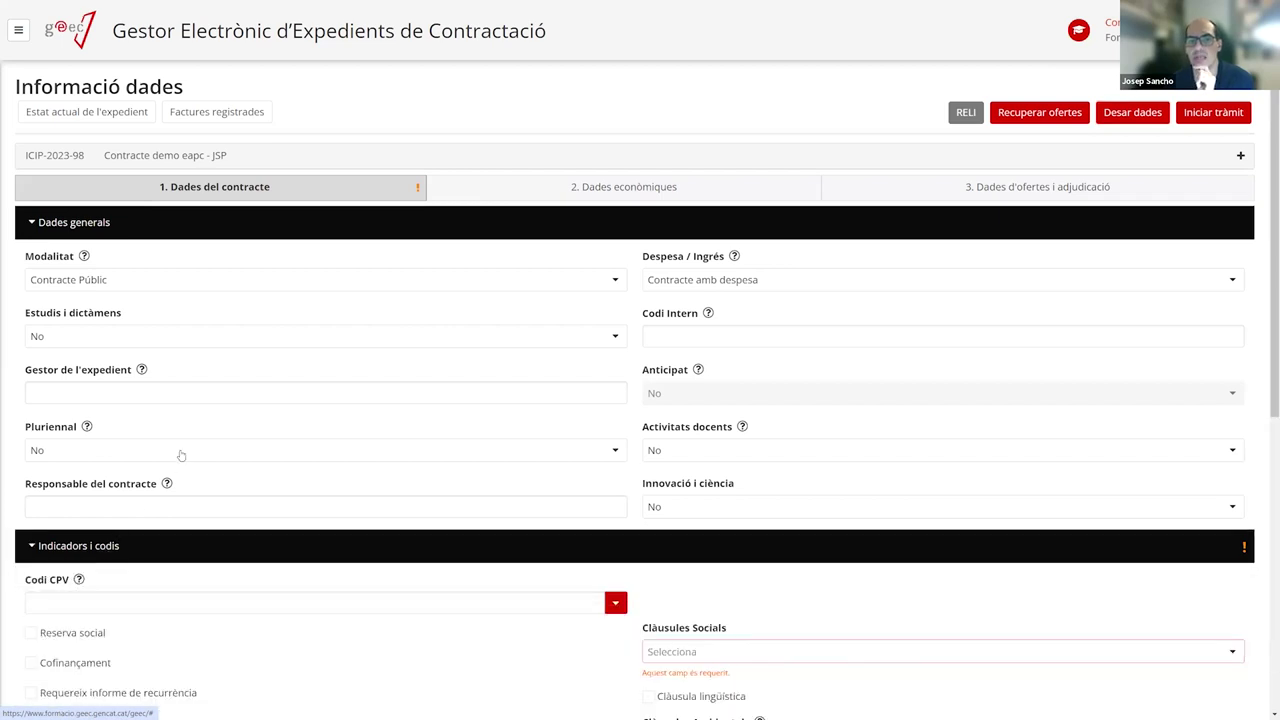
{"action": "scroll", "coordinate": [180, 454], "scroll_direction": "down", "scroll_amount": 3}
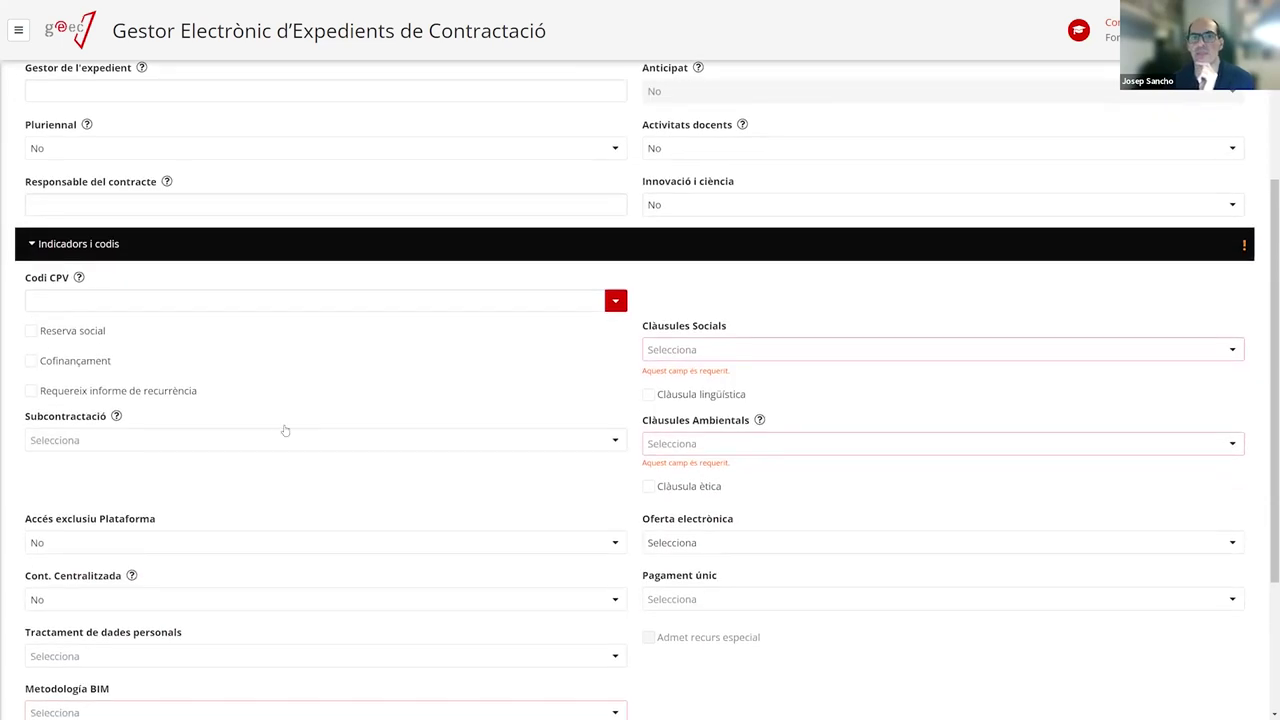
{"action": "scroll", "coordinate": [306, 521], "scroll_direction": "down", "scroll_amount": 3}
{"action": "scroll", "coordinate": [307, 521], "scroll_direction": "up", "scroll_amount": 4}
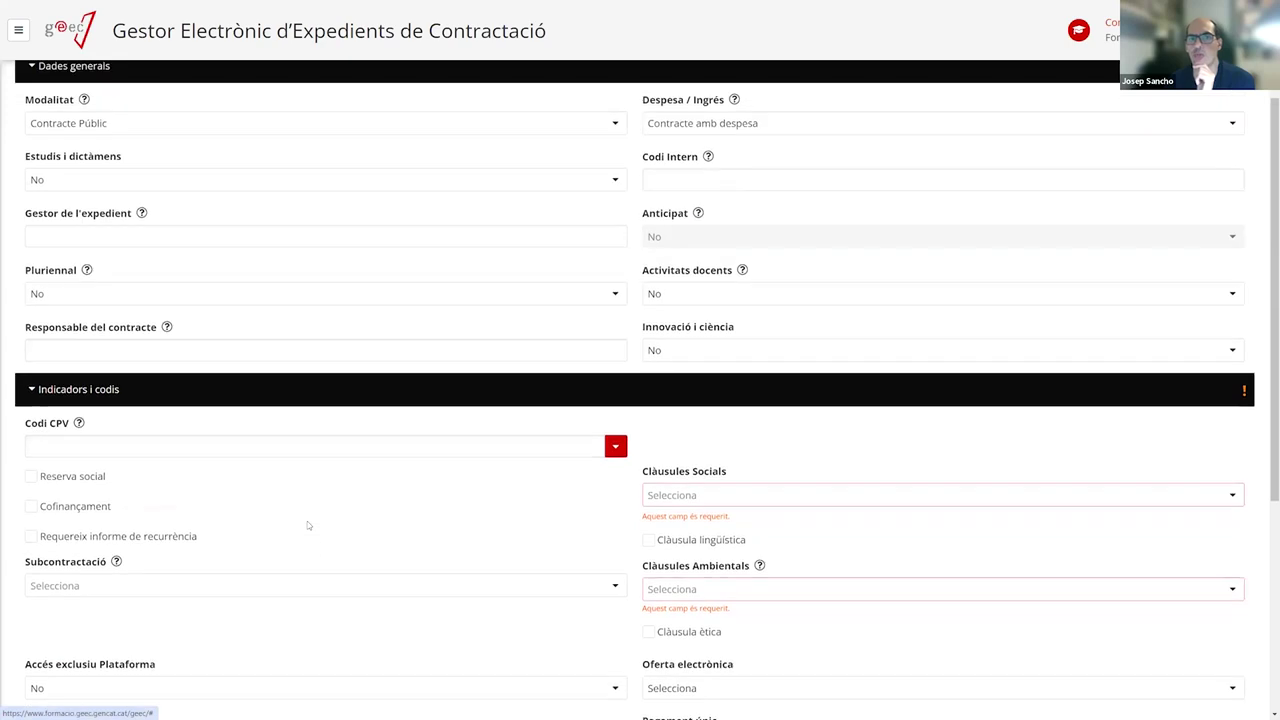
{"action": "scroll", "coordinate": [307, 525], "scroll_direction": "up", "scroll_amount": 2}
{"action": "scroll", "coordinate": [284, 513], "scroll_direction": "down", "scroll_amount": 2}
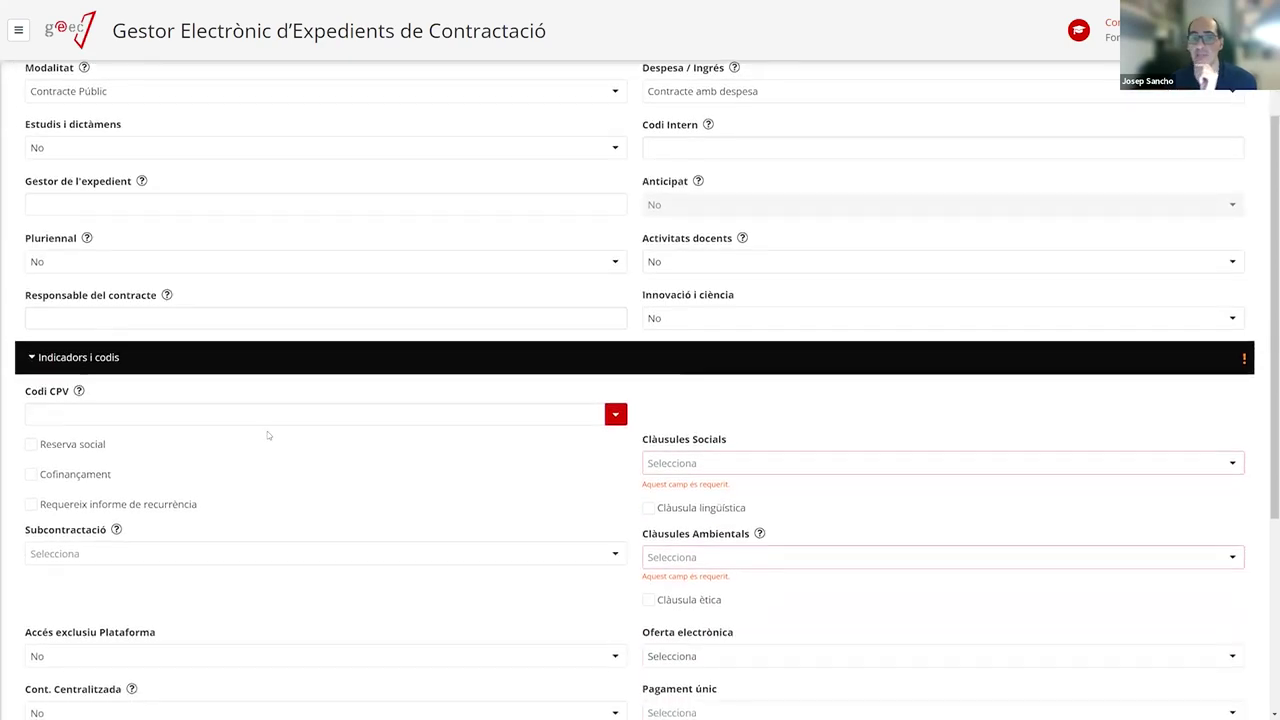
{"action": "scroll", "coordinate": [266, 428], "scroll_direction": "up", "scroll_amount": 2}
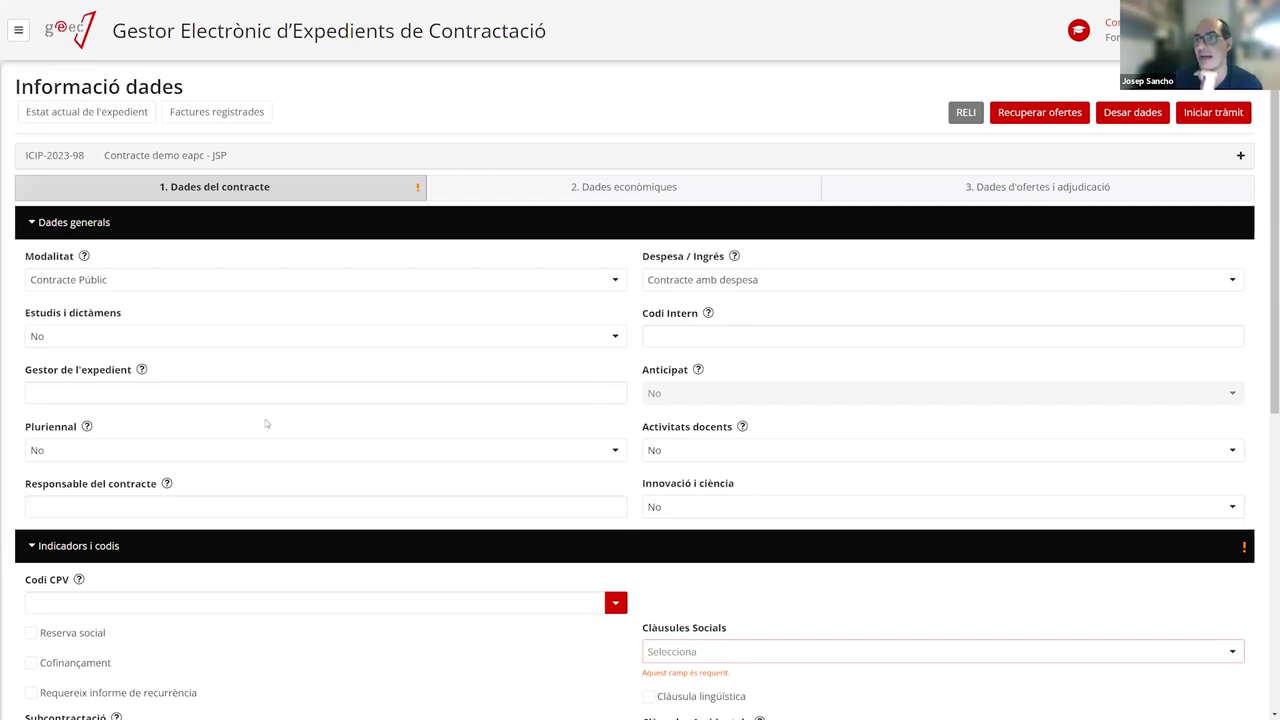
{"action": "scroll", "coordinate": [62, 513], "scroll_direction": "down", "scroll_amount": 1}
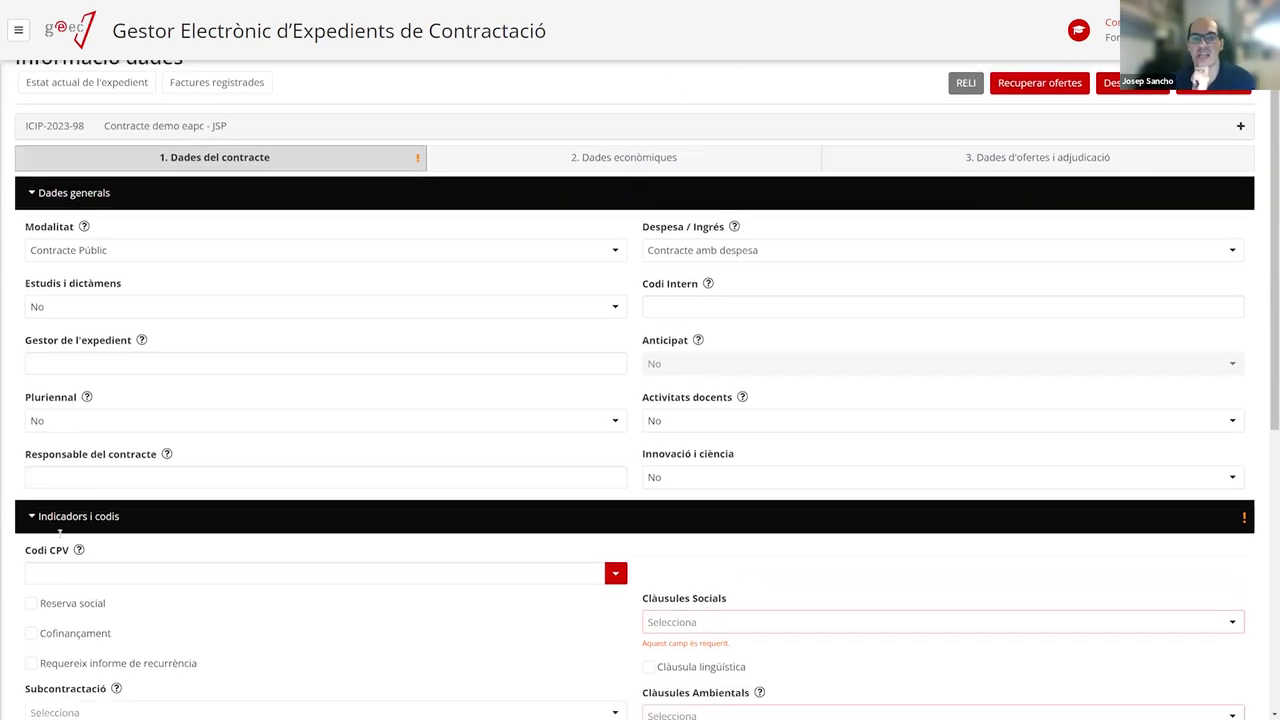
{"action": "mouse_move", "coordinate": [79, 489]}
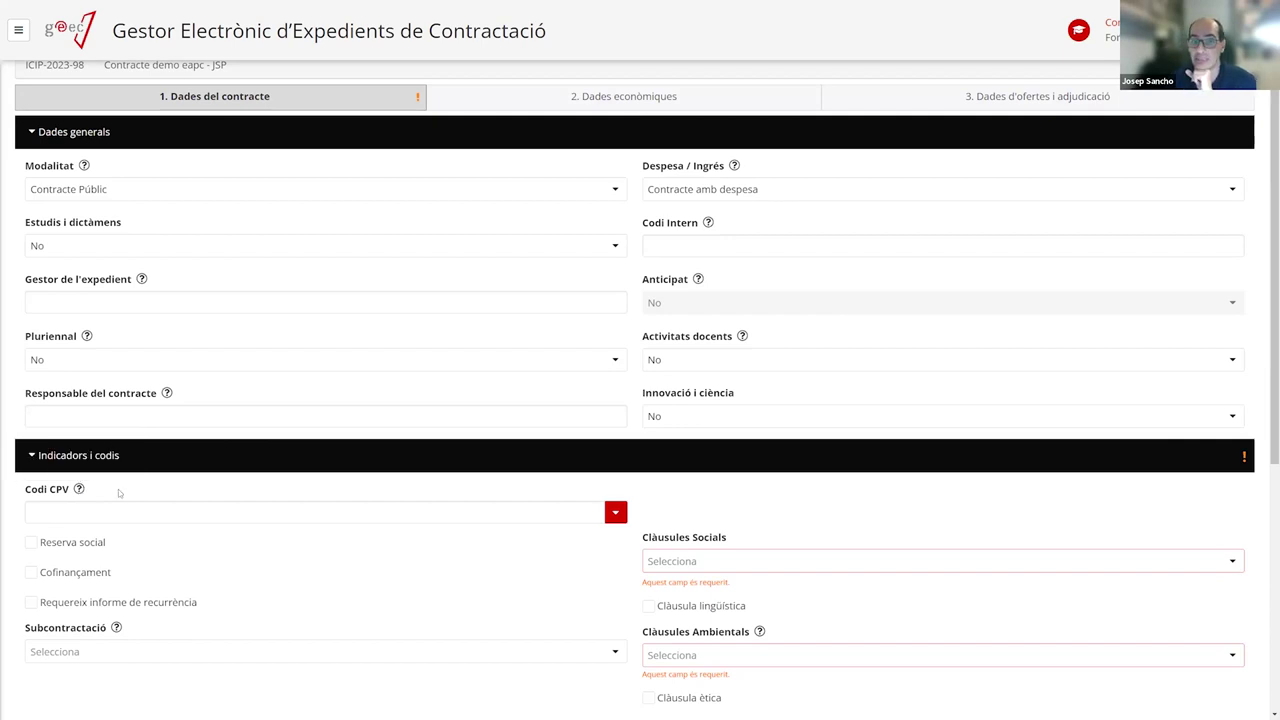
{"action": "scroll", "coordinate": [305, 545], "scroll_direction": "up", "scroll_amount": 1}
{"action": "scroll", "coordinate": [306, 540], "scroll_direction": "down", "scroll_amount": 4}
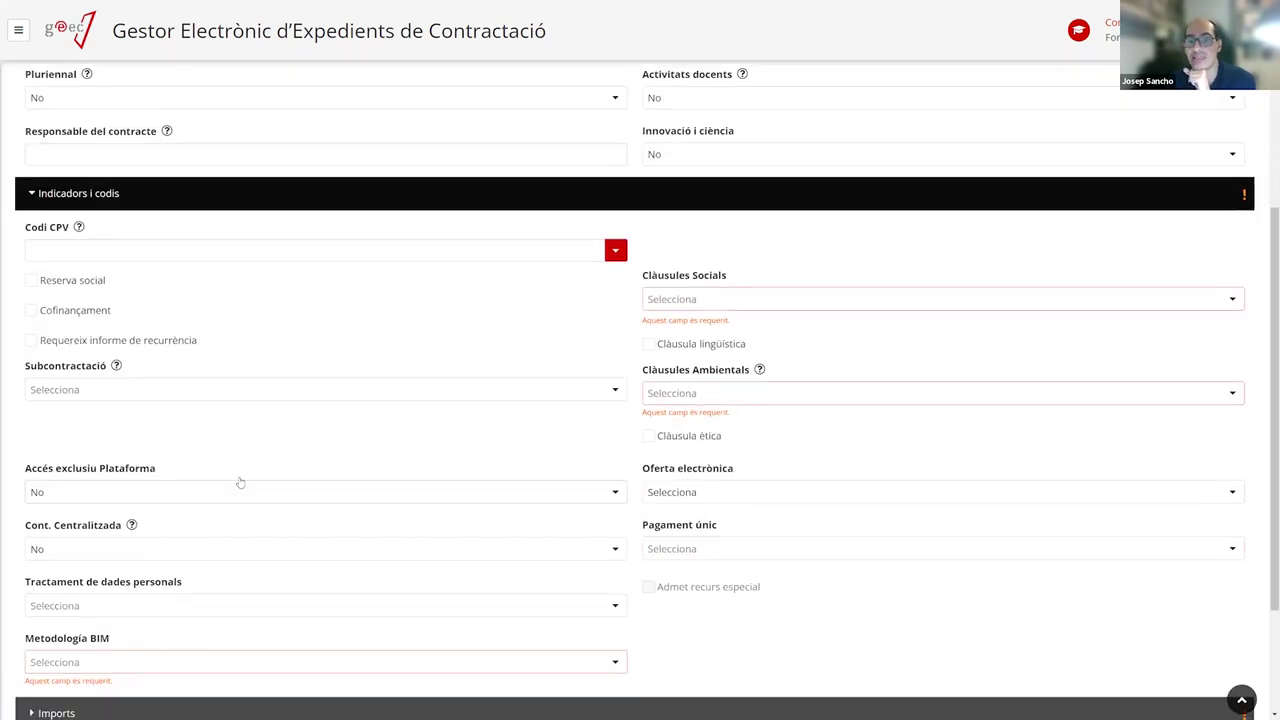
{"action": "scroll", "coordinate": [244, 459], "scroll_direction": "up", "scroll_amount": 4}
{"action": "scroll", "coordinate": [300, 514], "scroll_direction": "down", "scroll_amount": 2}
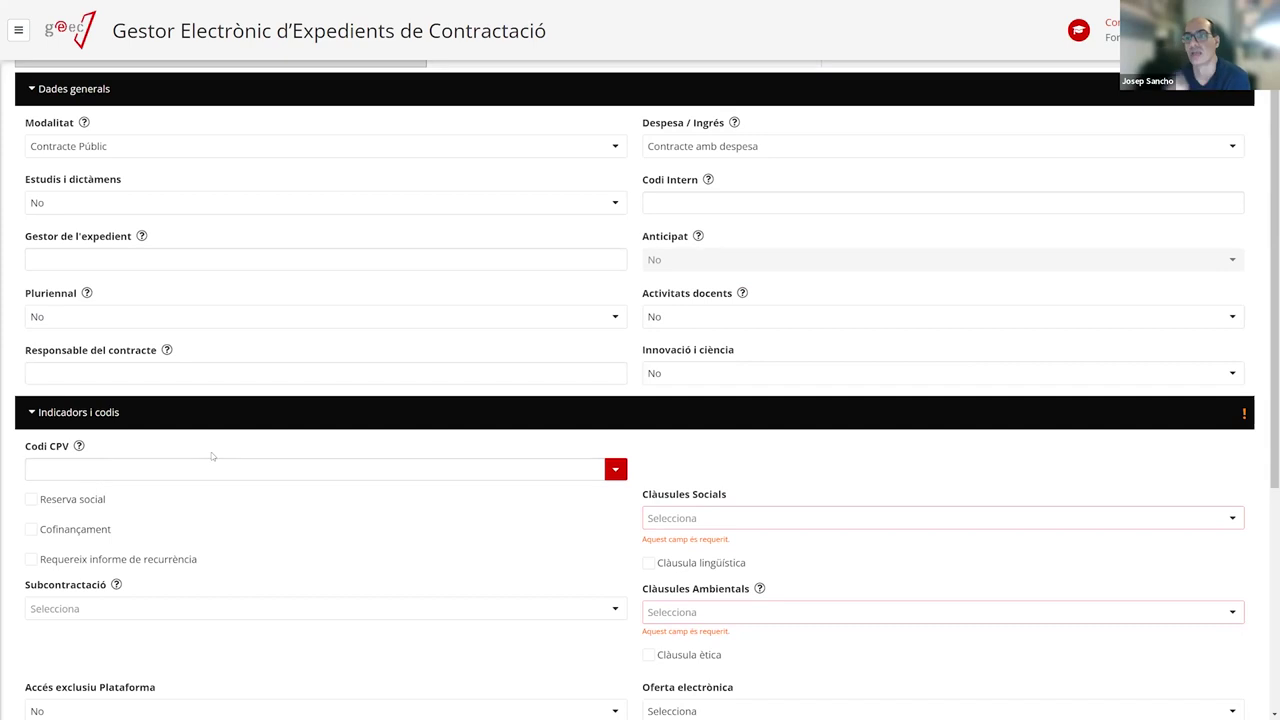
{"action": "scroll", "coordinate": [289, 421], "scroll_direction": "up", "scroll_amount": 3}
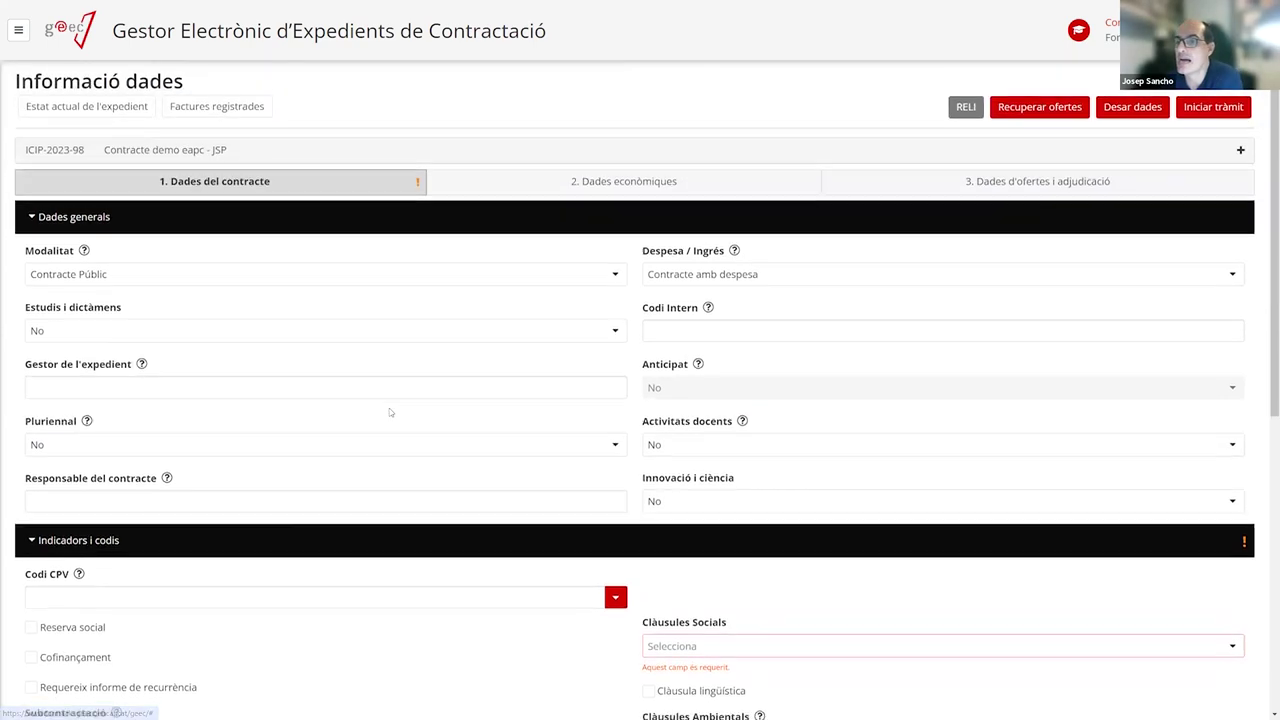
{"action": "scroll", "coordinate": [391, 409], "scroll_direction": "down", "scroll_amount": 2}
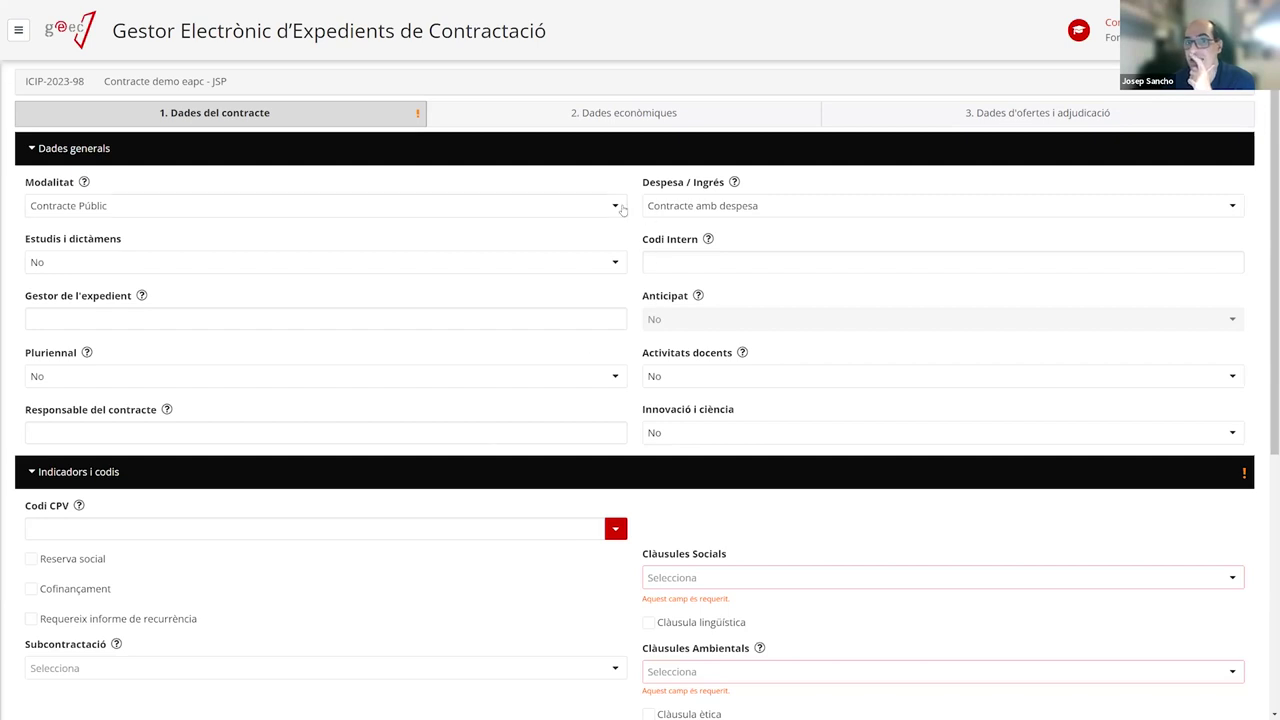
Browse the list of Codi CPV codes in Indicadors i codis and filter it by SOF
{"action": "left_click", "coordinate": [613, 533]}
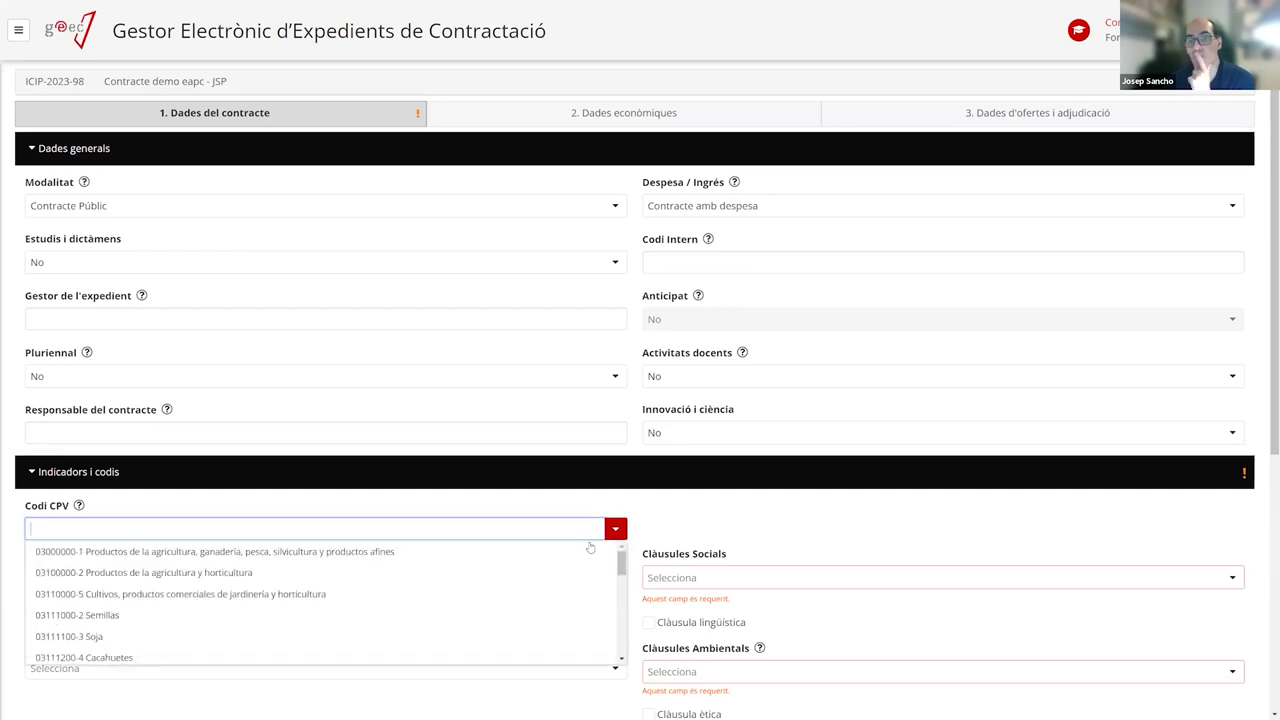
{"action": "left_click_drag", "start_coordinate": [614, 566], "coordinate": [618, 650]}
{"action": "scroll", "coordinate": [194, 606], "scroll_direction": "up", "scroll_amount": 5}
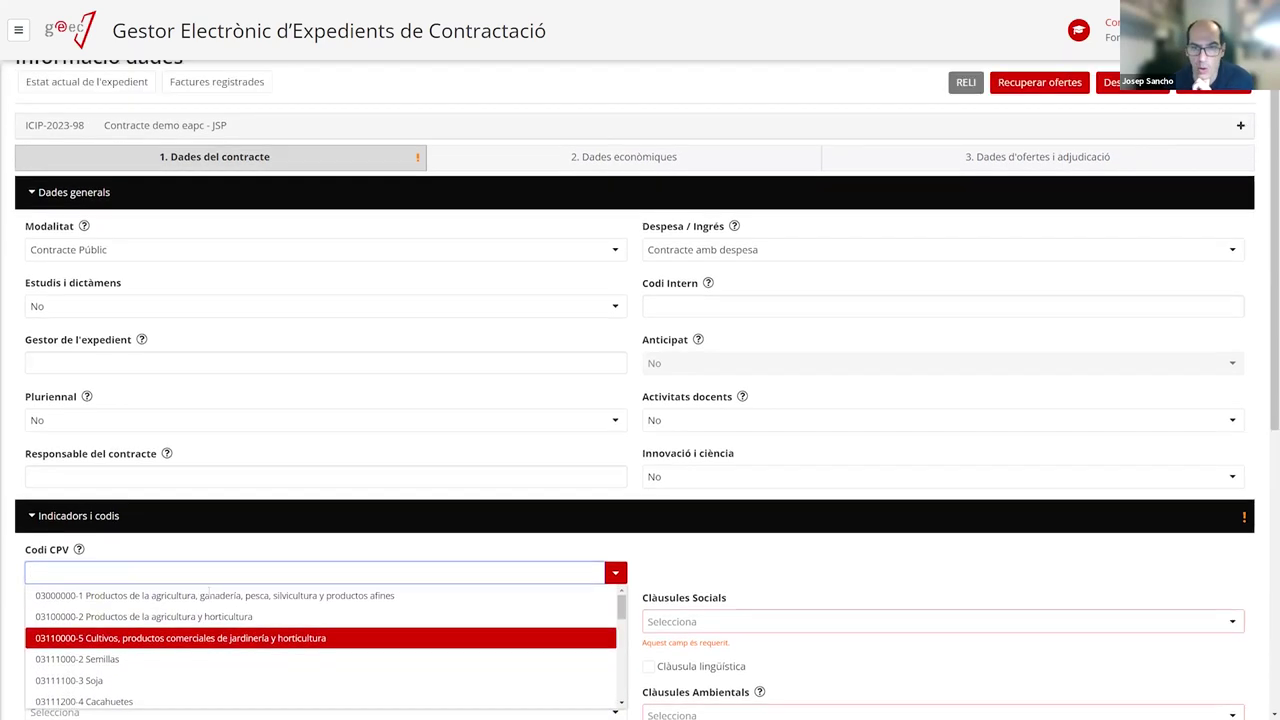
{"action": "scroll", "coordinate": [622, 567], "scroll_direction": "down", "scroll_amount": 4}
{"action": "scroll", "coordinate": [624, 441], "scroll_direction": "up", "scroll_amount": 2}
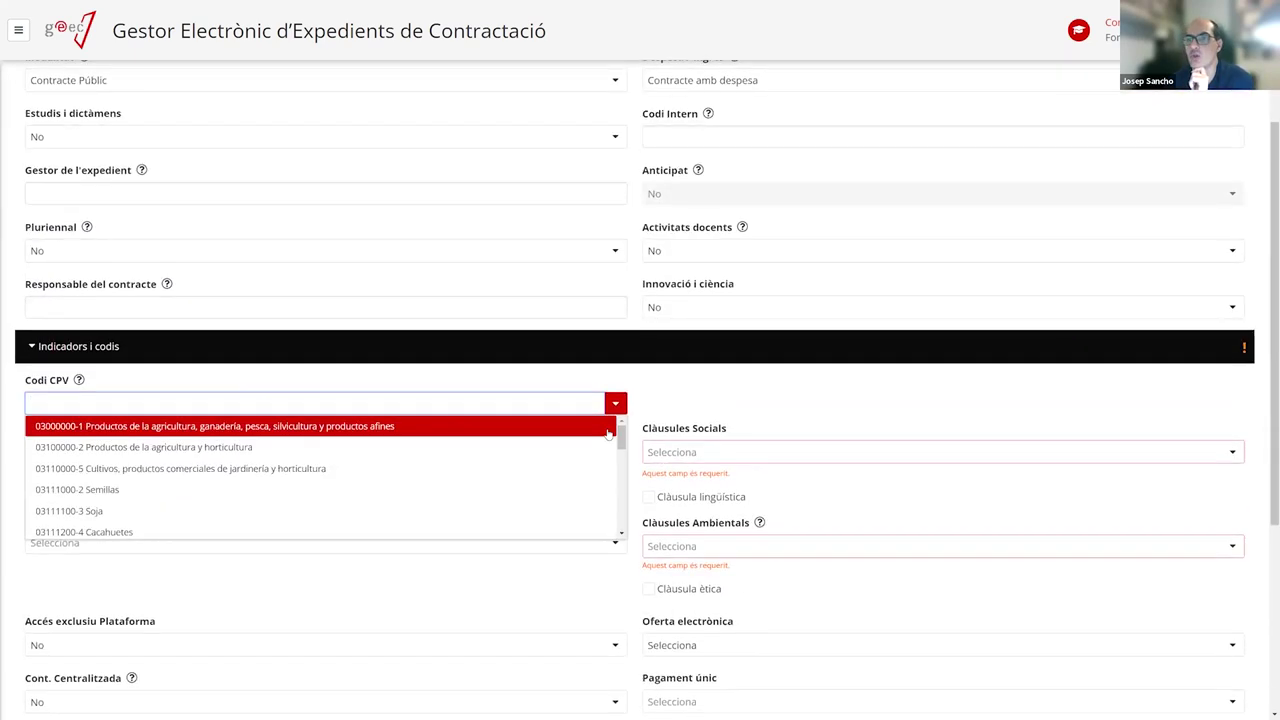
{"action": "scroll", "coordinate": [624, 441], "scroll_direction": "down", "scroll_amount": 5}
{"action": "scroll", "coordinate": [624, 441], "scroll_direction": "up", "scroll_amount": 3}
{"action": "left_click_drag", "start_coordinate": [624, 441], "coordinate": [625, 424]}
{"action": "scroll", "coordinate": [620, 447], "scroll_direction": "down", "scroll_amount": 5}
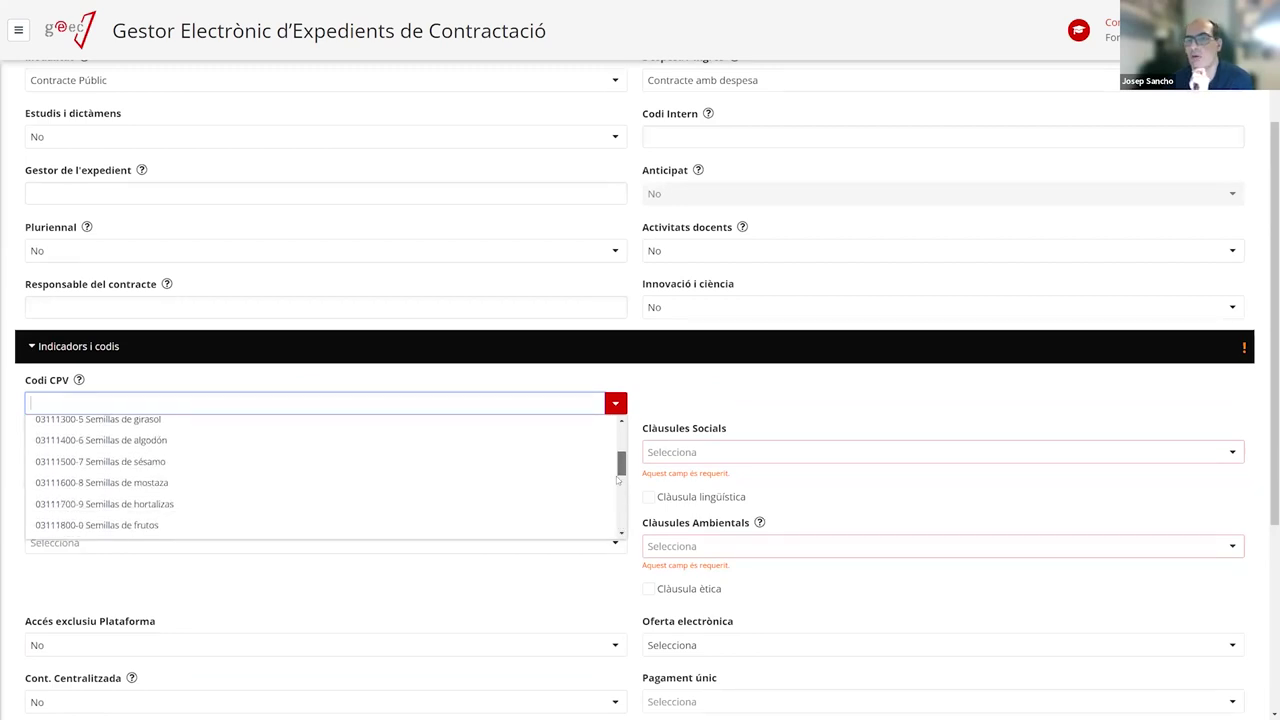
{"action": "scroll", "coordinate": [619, 445], "scroll_direction": "up", "scroll_amount": 3}
{"action": "scroll", "coordinate": [619, 445], "scroll_direction": "up", "scroll_amount": 3}
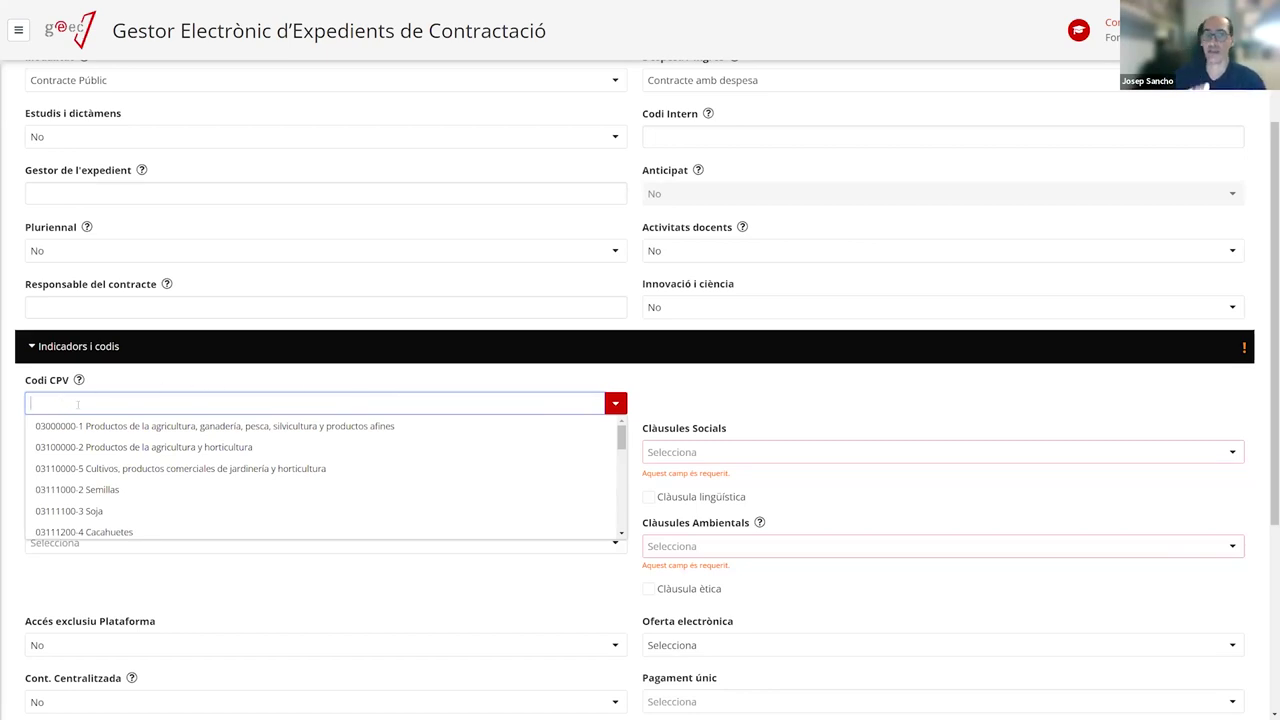
{"action": "scroll", "coordinate": [76, 405], "scroll_direction": "down", "scroll_amount": 1}
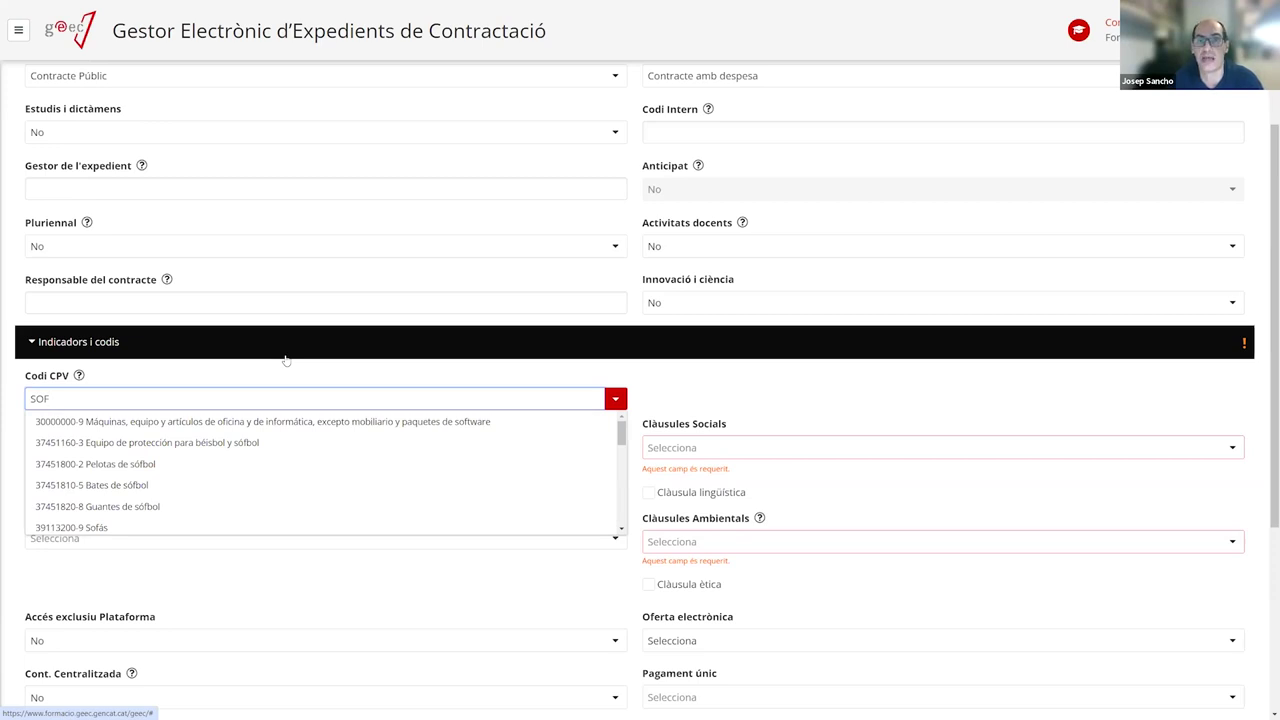
Search the CPV codes for "SOFTWARE", look through the matches, and narrow the search to "SOFTWARE ESPECIFICO"
{"action": "type", "text": "W"}
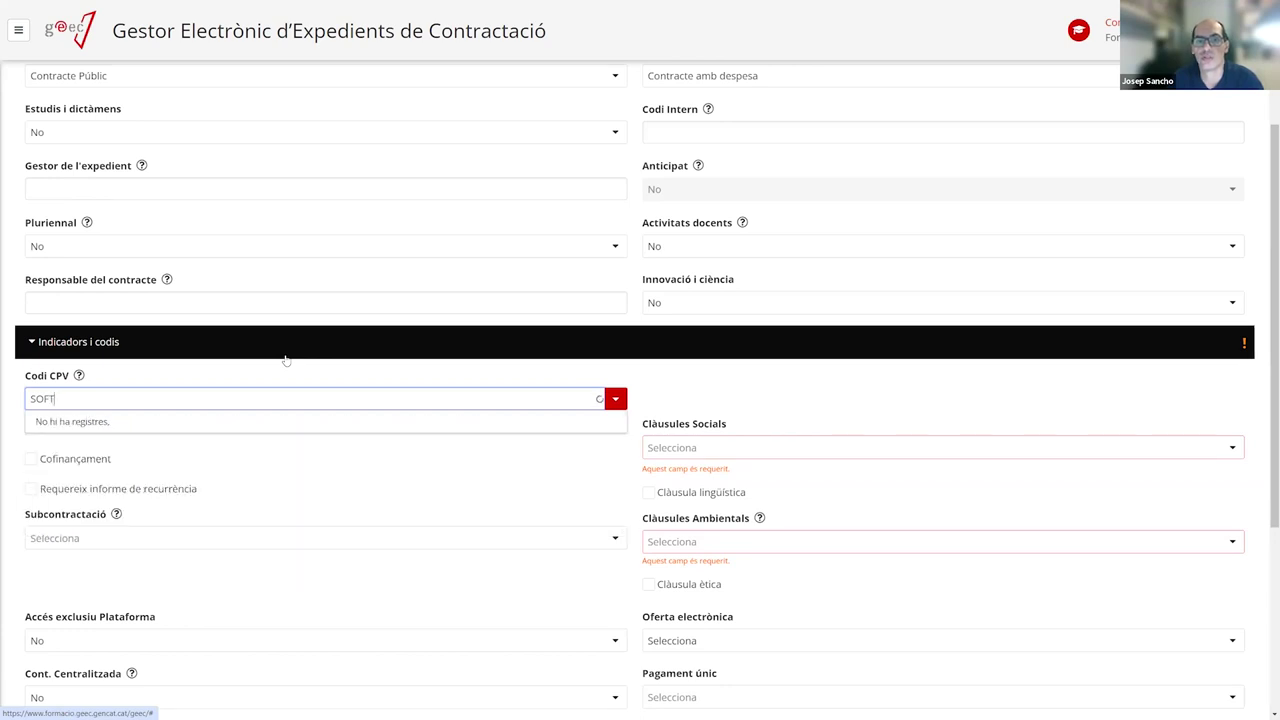
{"action": "type", "text": "WARE"}
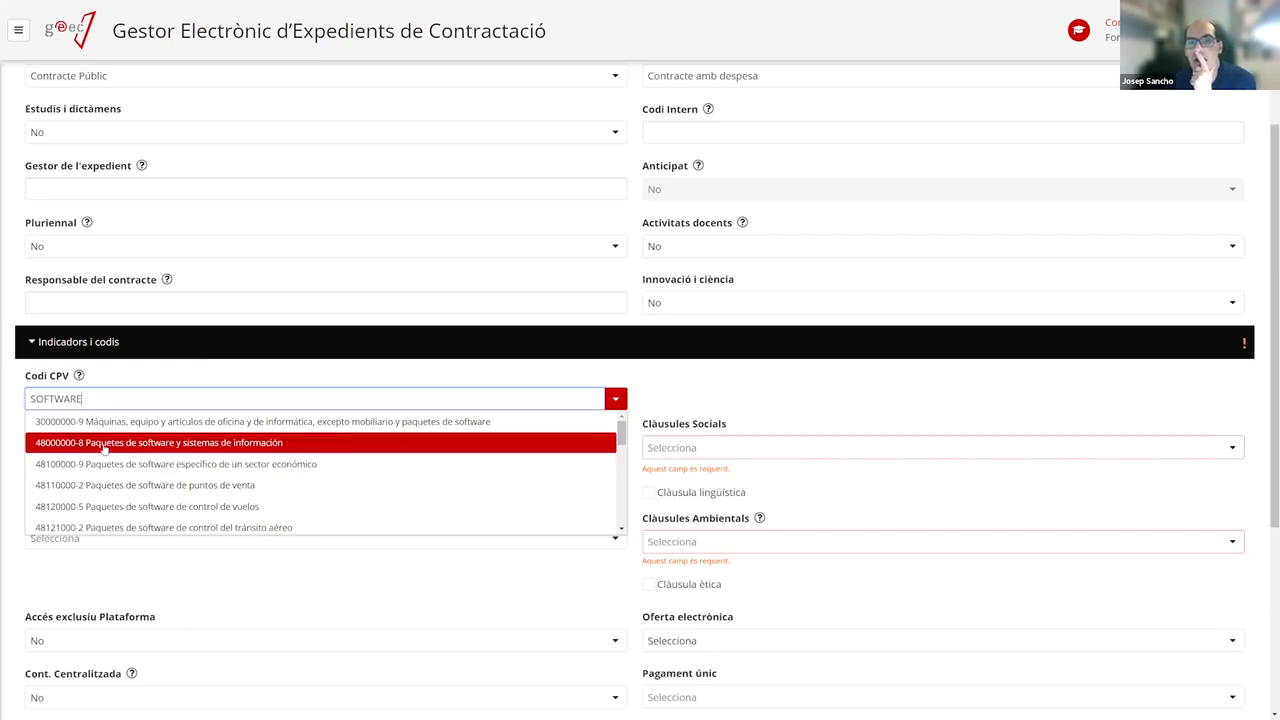
{"action": "scroll", "coordinate": [400, 460], "scroll_direction": "down", "scroll_amount": 4}
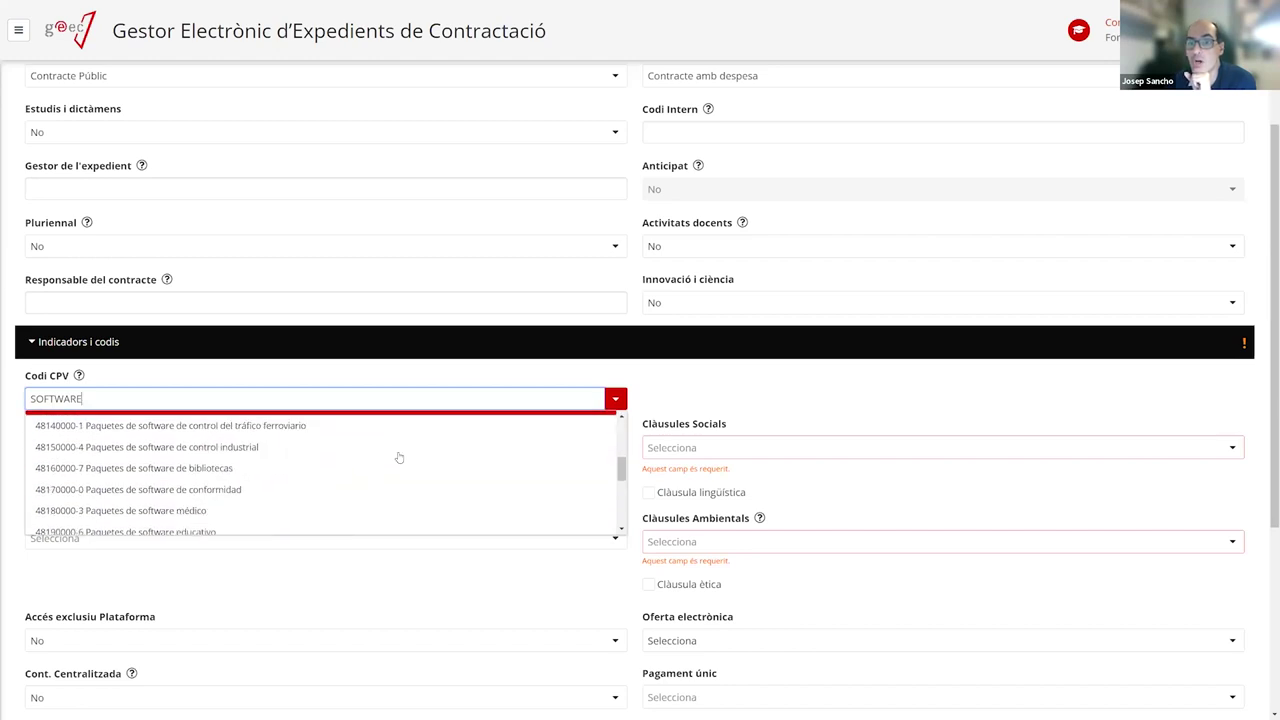
{"action": "scroll", "coordinate": [399, 457], "scroll_direction": "down", "scroll_amount": 6}
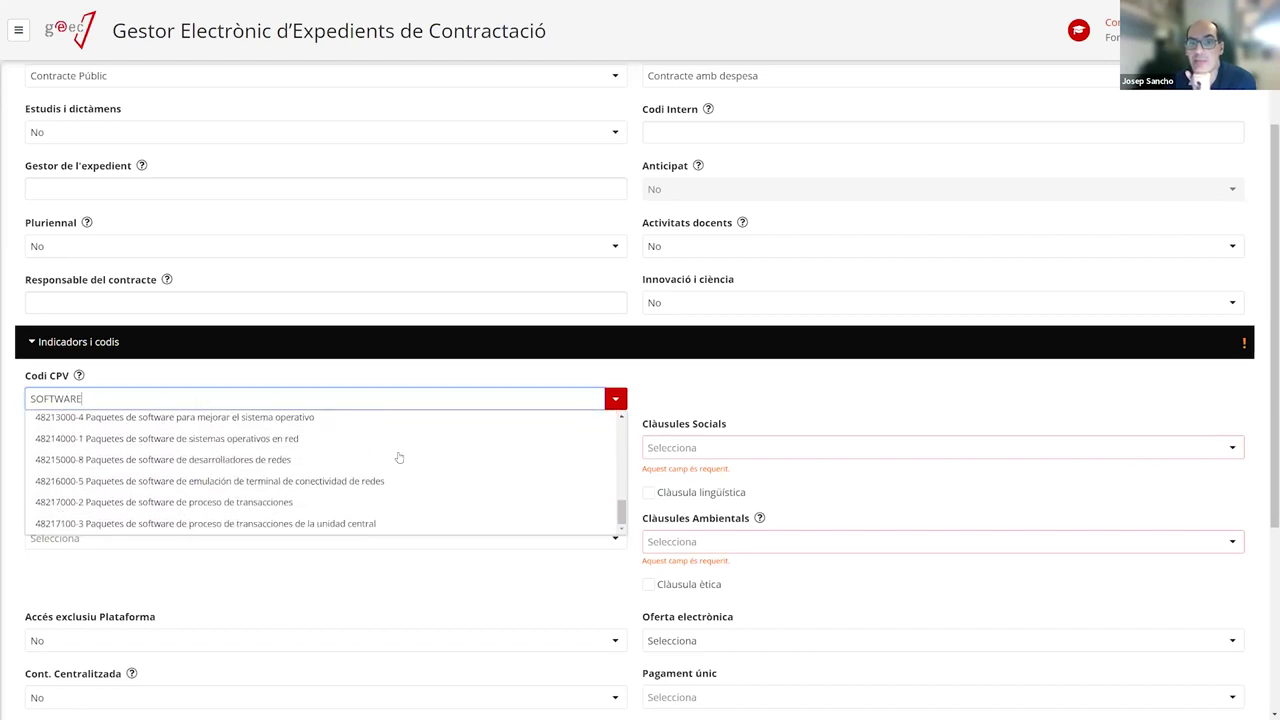
{"action": "scroll", "coordinate": [300, 478], "scroll_direction": "up", "scroll_amount": 3}
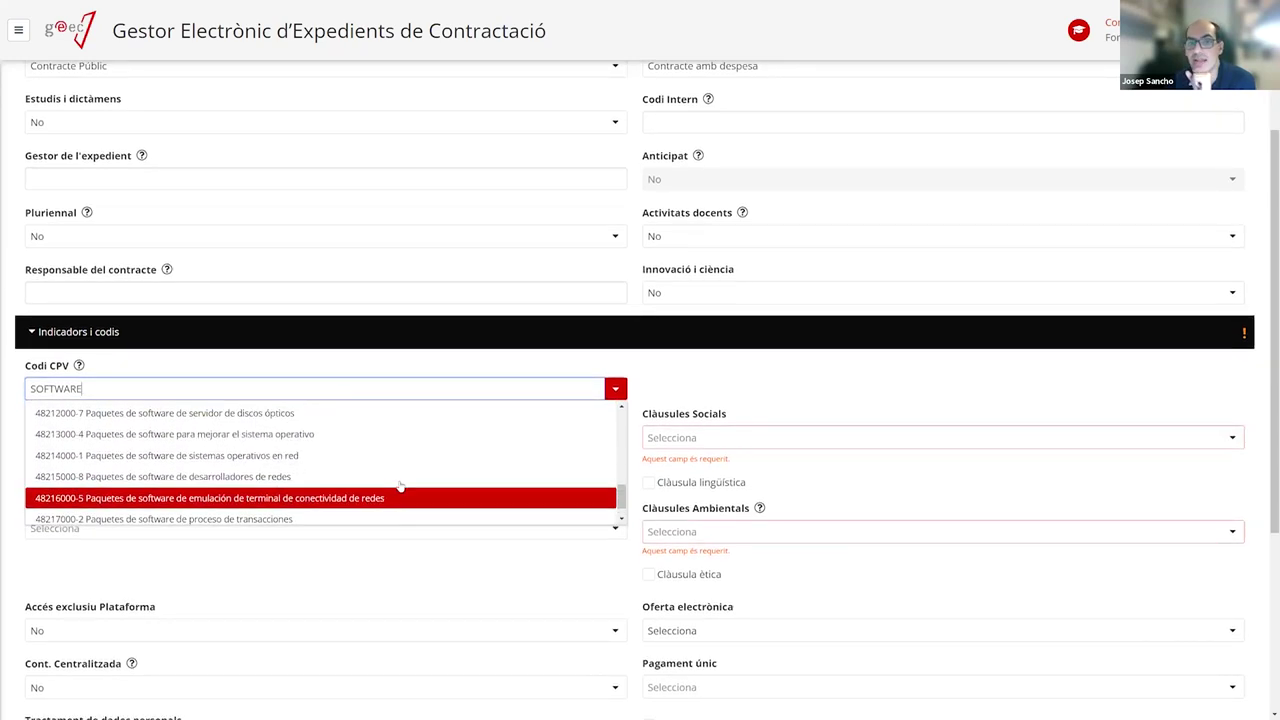
{"action": "scroll", "coordinate": [307, 476], "scroll_direction": "down", "scroll_amount": 3}
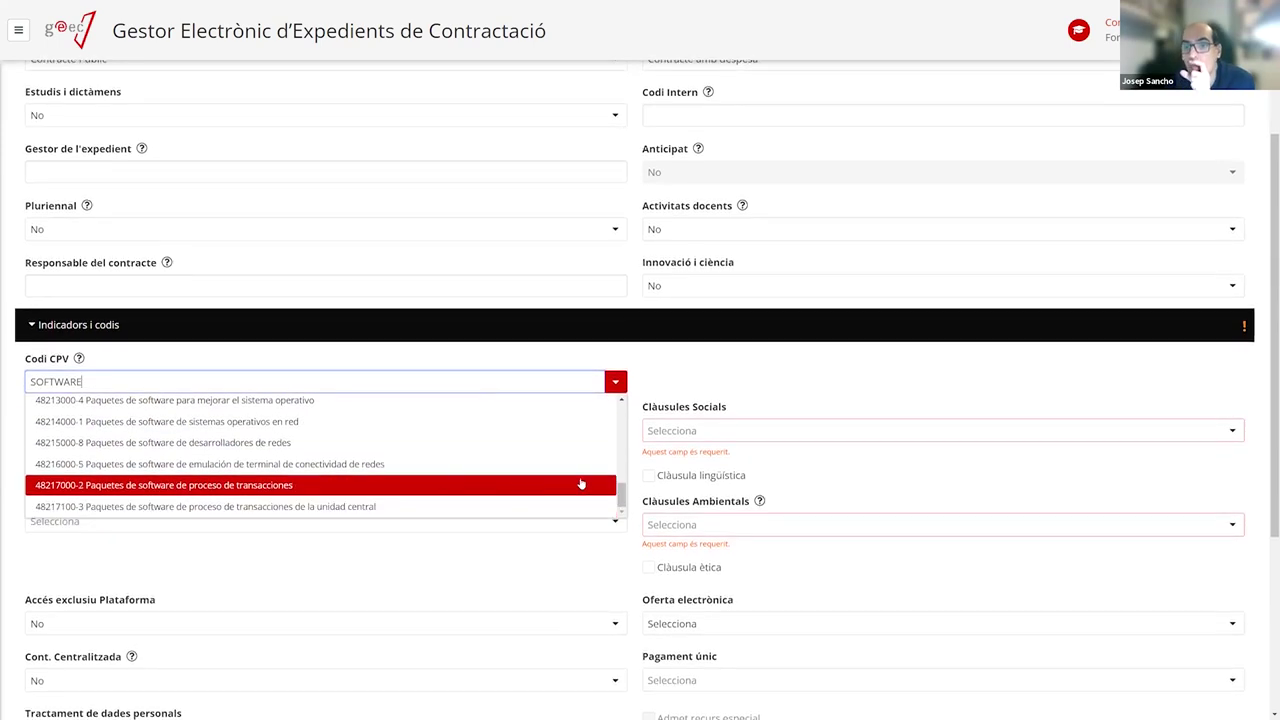
{"action": "mouse_move", "coordinate": [619, 496]}
{"action": "left_mouse_down"}
{"action": "mouse_move", "coordinate": [622, 445]}
{"action": "mouse_move", "coordinate": [612, 518]}
{"action": "left_mouse_up"}
{"action": "scroll", "coordinate": [500, 485], "scroll_direction": "up", "scroll_amount": 10}
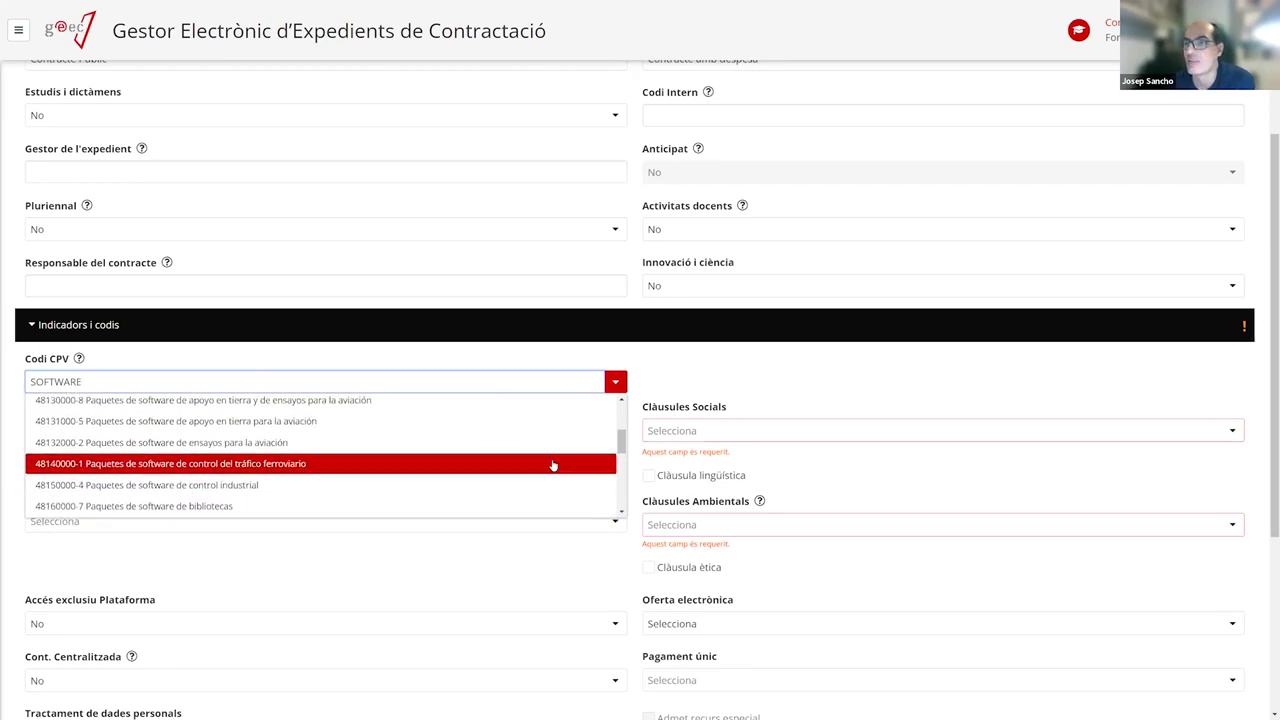
{"action": "scroll", "coordinate": [450, 450], "scroll_direction": "down", "scroll_amount": 1}
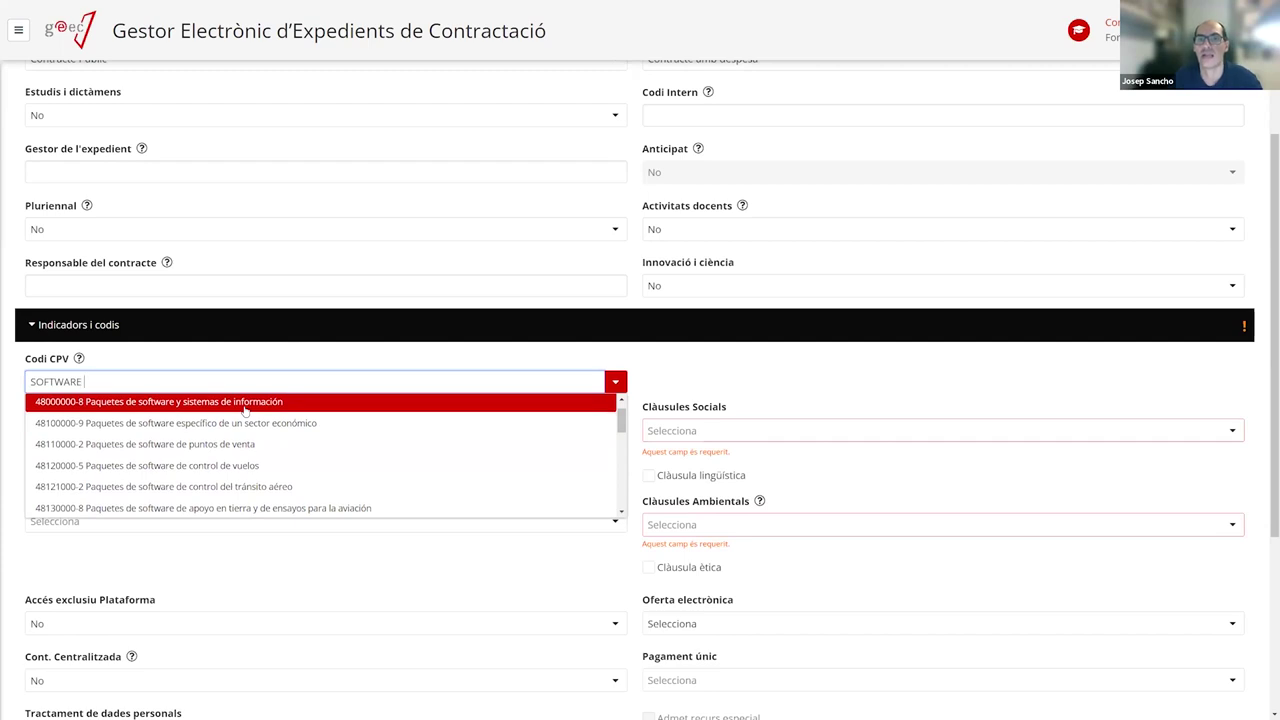
{"action": "type", "text": "ESPECIFICO"}
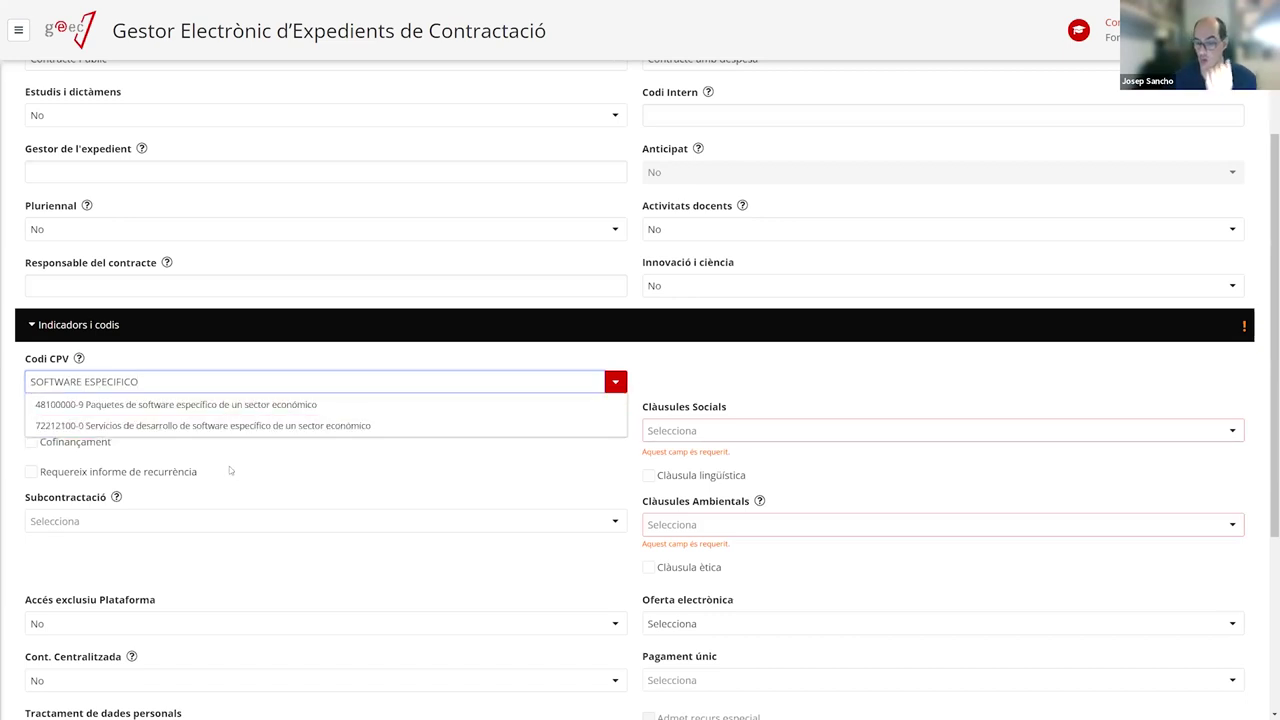
Replace the CPV search text with 15980 and try to pick the code 15980000-1 Bebidas sin alcohol
{"action": "key", "text": "BackSpace"}
{"action": "key", "text": "BackSpace"}
{"action": "key", "text": "BackSpace"}
{"action": "key", "text": "BackSpace"}
{"action": "key", "text": "BackSpace"}
{"action": "key", "text": "BackSpace"}
{"action": "key", "text": "BackSpace"}
{"action": "key", "text": "BackSpace"}
{"action": "key", "text": "BackSpace"}
{"action": "key", "text": "BackSpace"}
{"action": "key", "text": "BackSpace"}
{"action": "key", "text": "BackSpace"}
{"action": "key", "text": "BackSpace"}
{"action": "key", "text": "BackSpace"}
{"action": "key", "text": "BackSpace"}
{"action": "key", "text": "BackSpace"}
{"action": "key", "text": "BackSpace"}
{"action": "key", "text": "BackSpace"}
{"action": "key", "text": "BackSpace"}
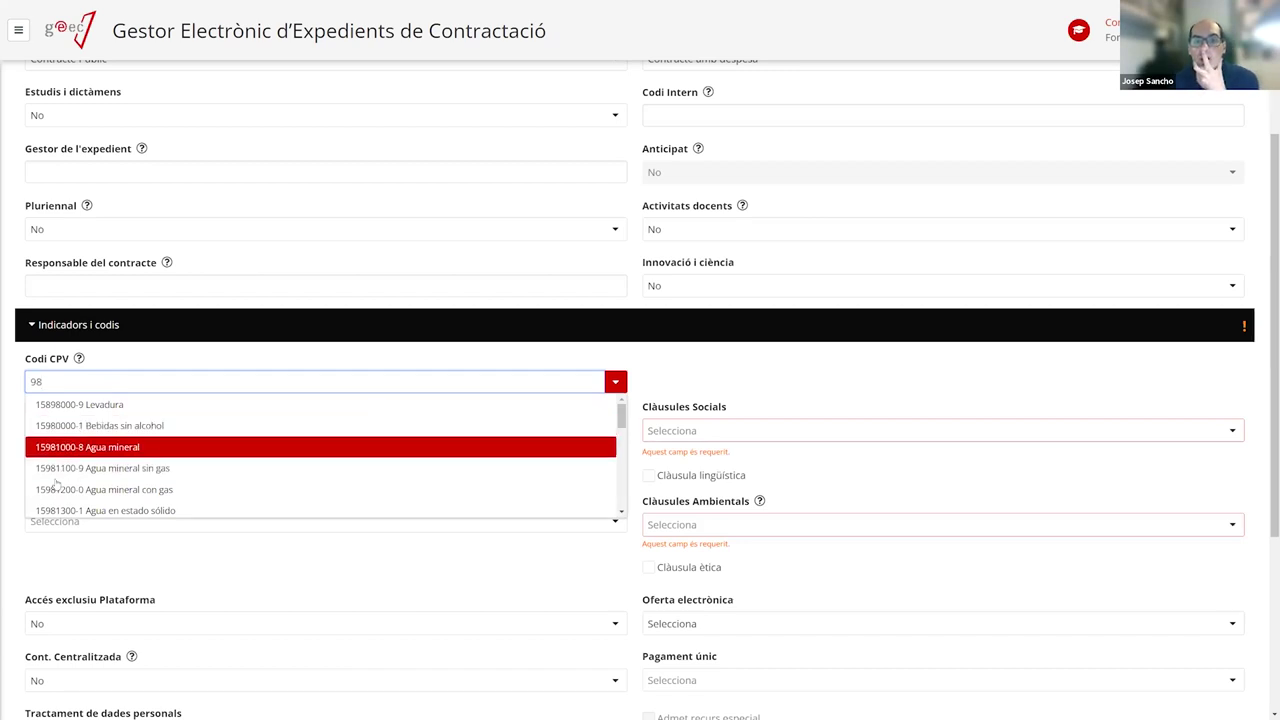
{"action": "scroll", "coordinate": [17, 468], "scroll_direction": "up", "scroll_amount": 1}
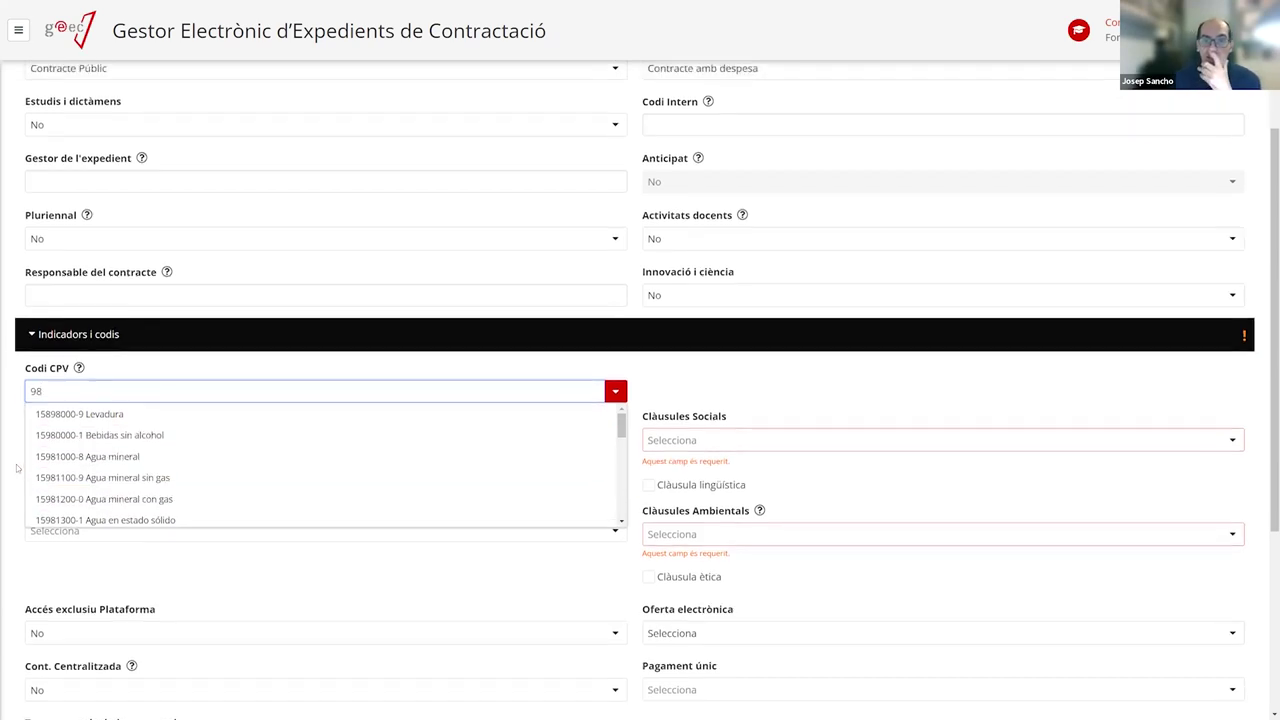
{"action": "key", "text": "Home"}
{"action": "type", "text": "15"}
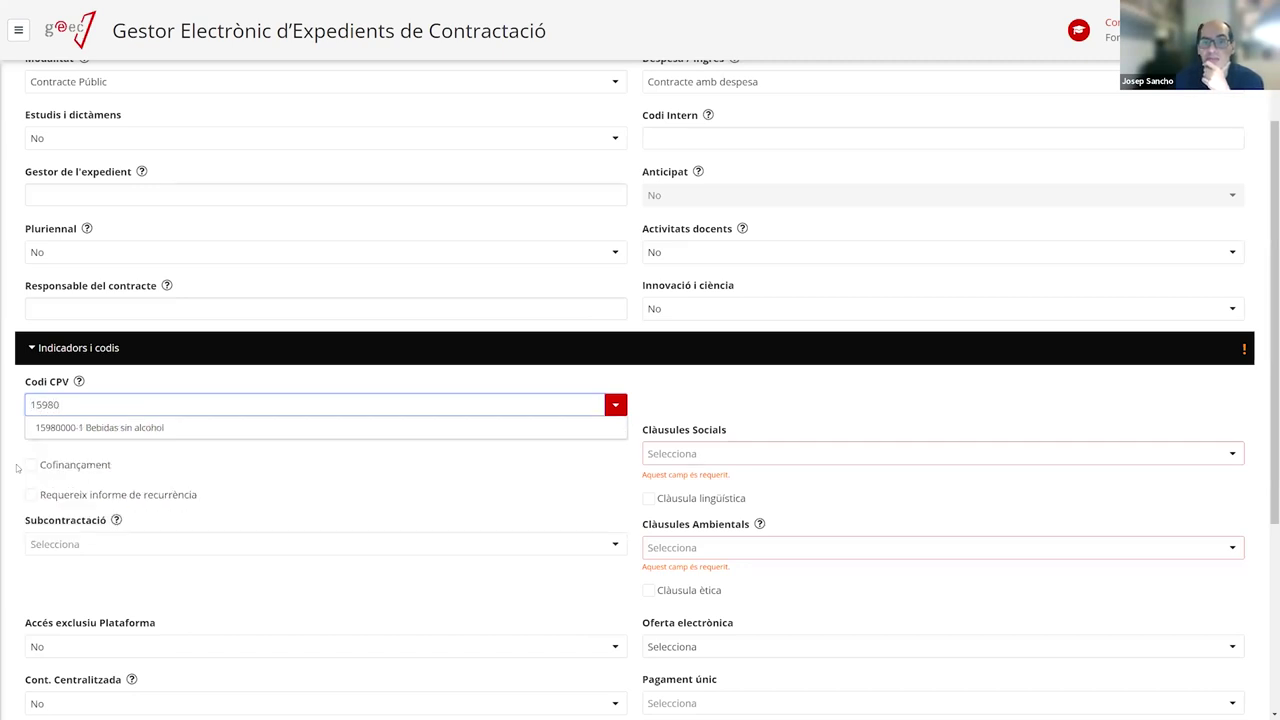
{"action": "left_click", "coordinate": [131, 428]}
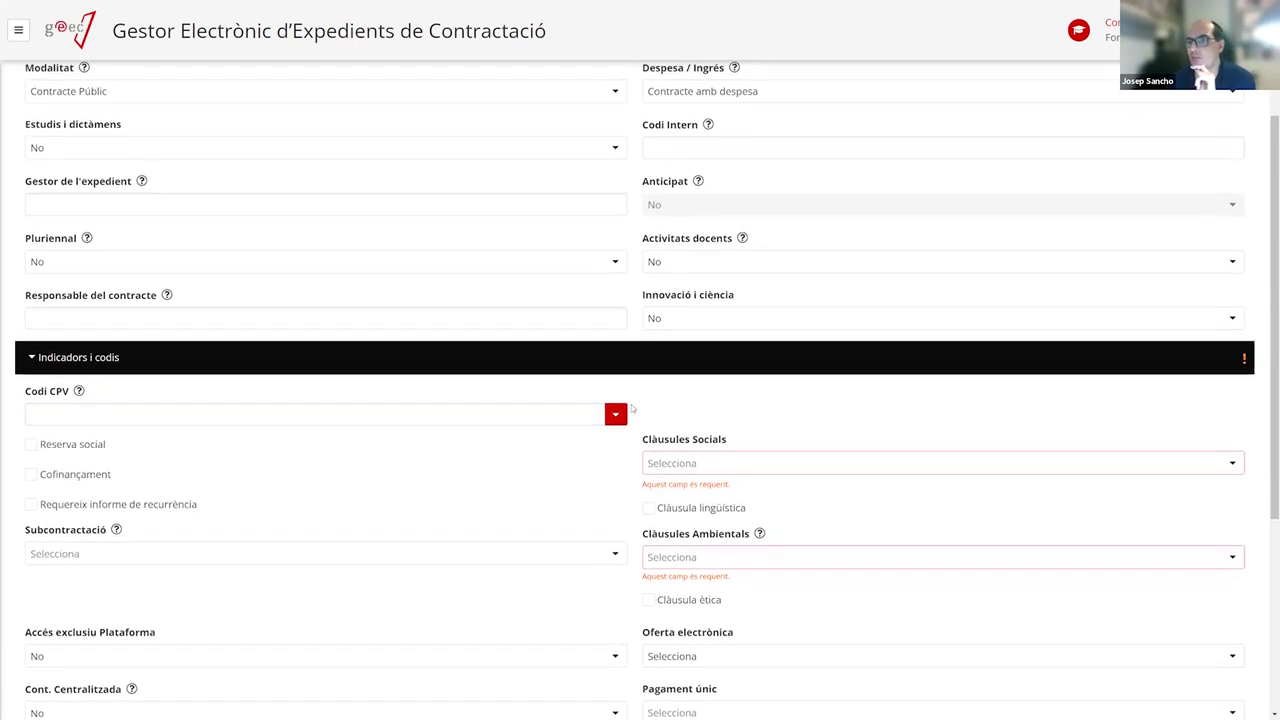
Enable Cofinançament for the contract and start a new record in the Cofinançats section
{"action": "scroll", "coordinate": [564, 431], "scroll_direction": "up", "scroll_amount": 2}
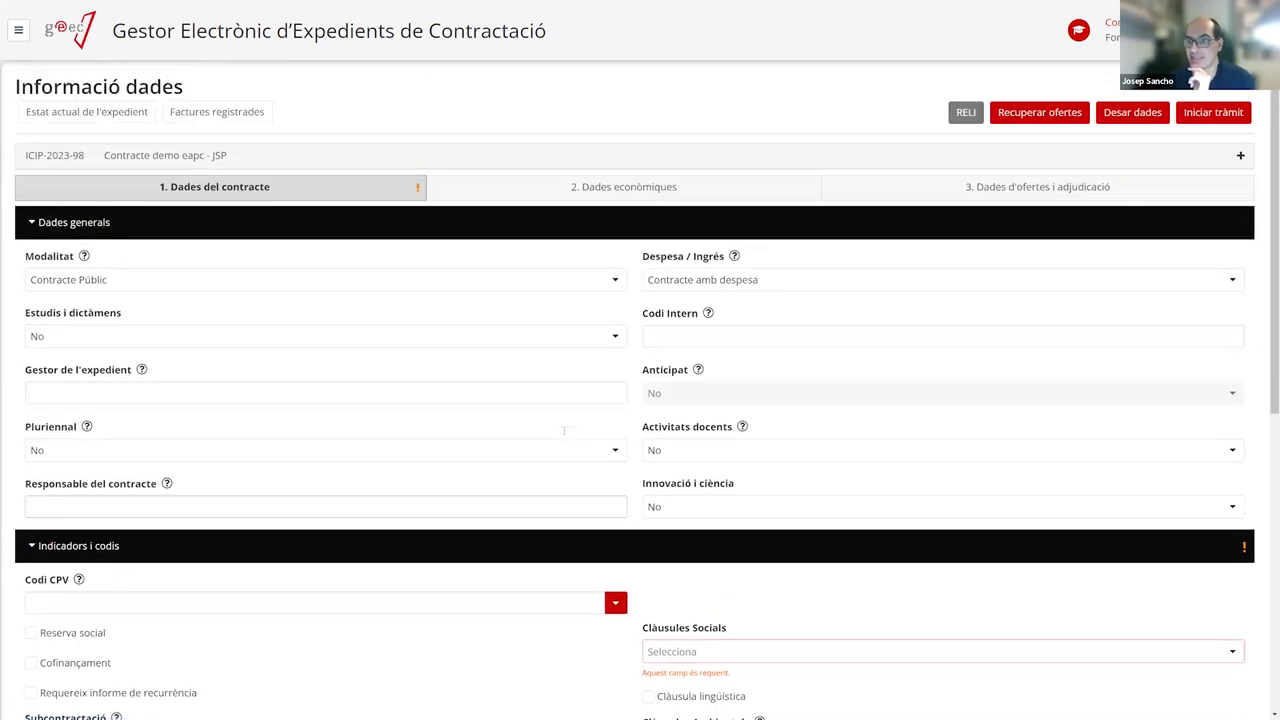
{"action": "scroll", "coordinate": [433, 550], "scroll_direction": "down", "scroll_amount": 3}
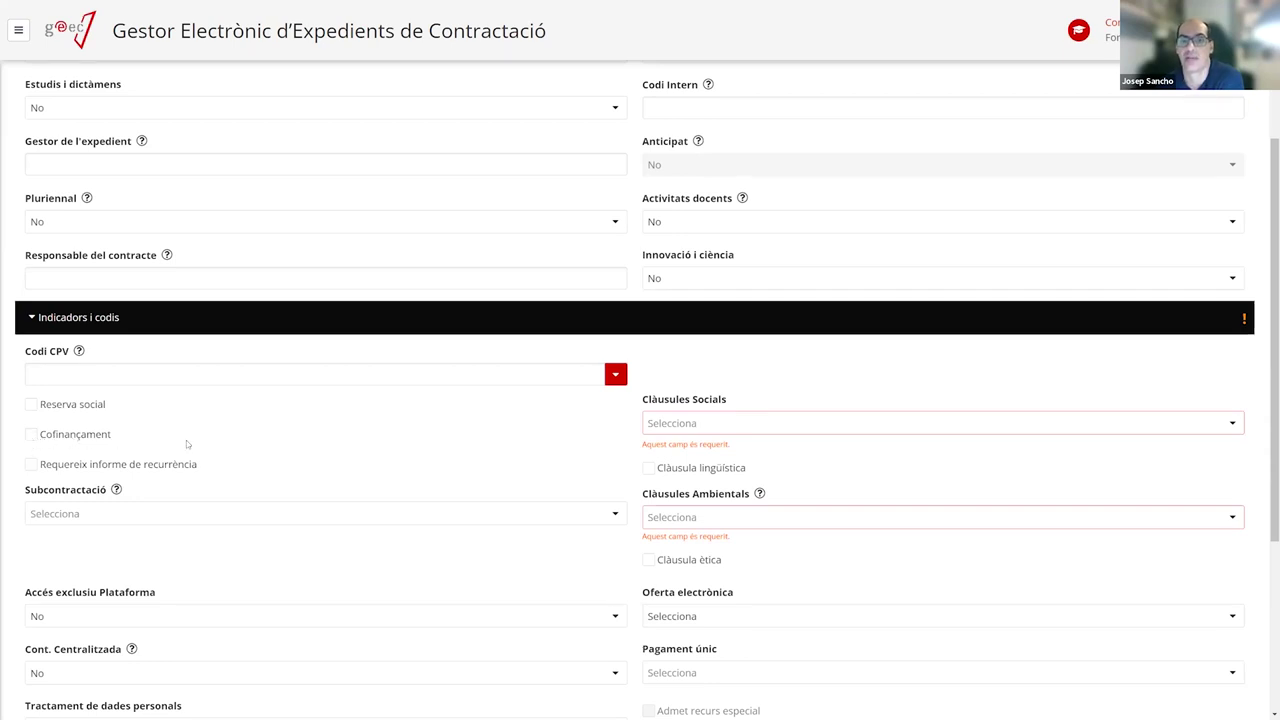
{"action": "scroll", "coordinate": [187, 438], "scroll_direction": "down", "scroll_amount": 3}
{"action": "scroll", "coordinate": [84, 462], "scroll_direction": "up", "scroll_amount": 3}
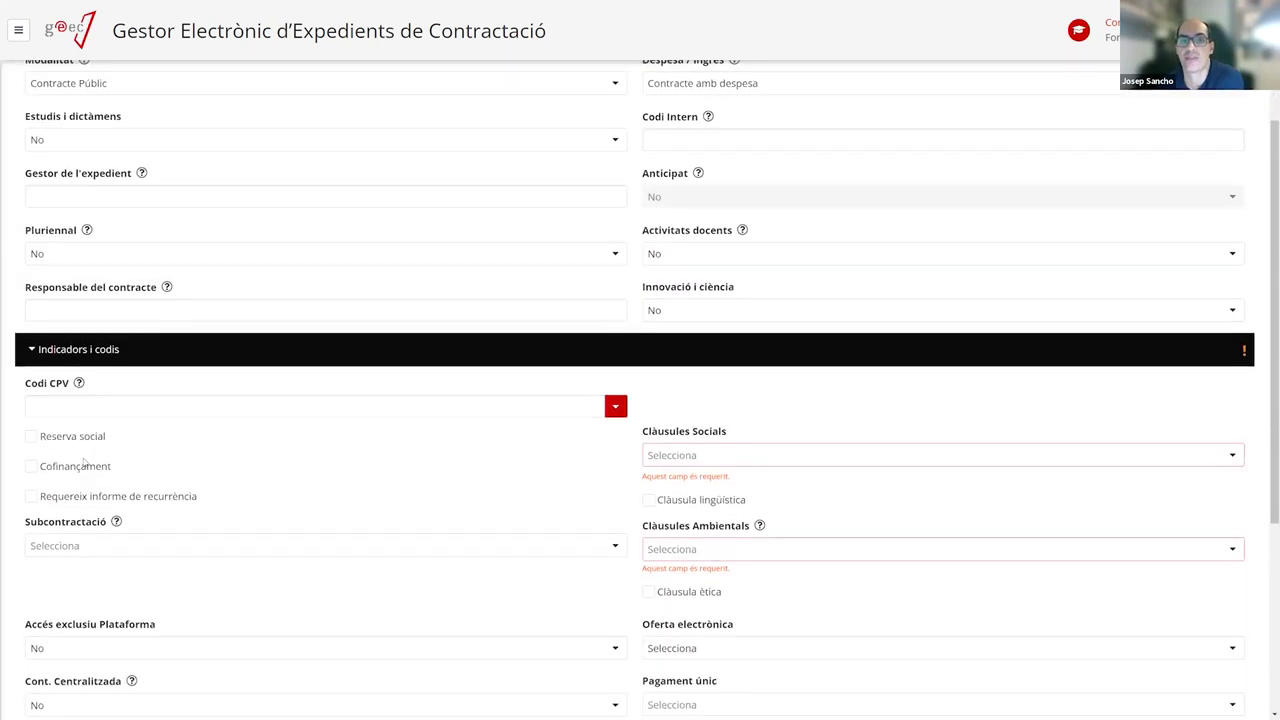
{"action": "scroll", "coordinate": [84, 462], "scroll_direction": "down", "scroll_amount": 1}
{"action": "left_click", "coordinate": [31, 466]}
{"action": "scroll", "coordinate": [185, 482], "scroll_direction": "down", "scroll_amount": 3}
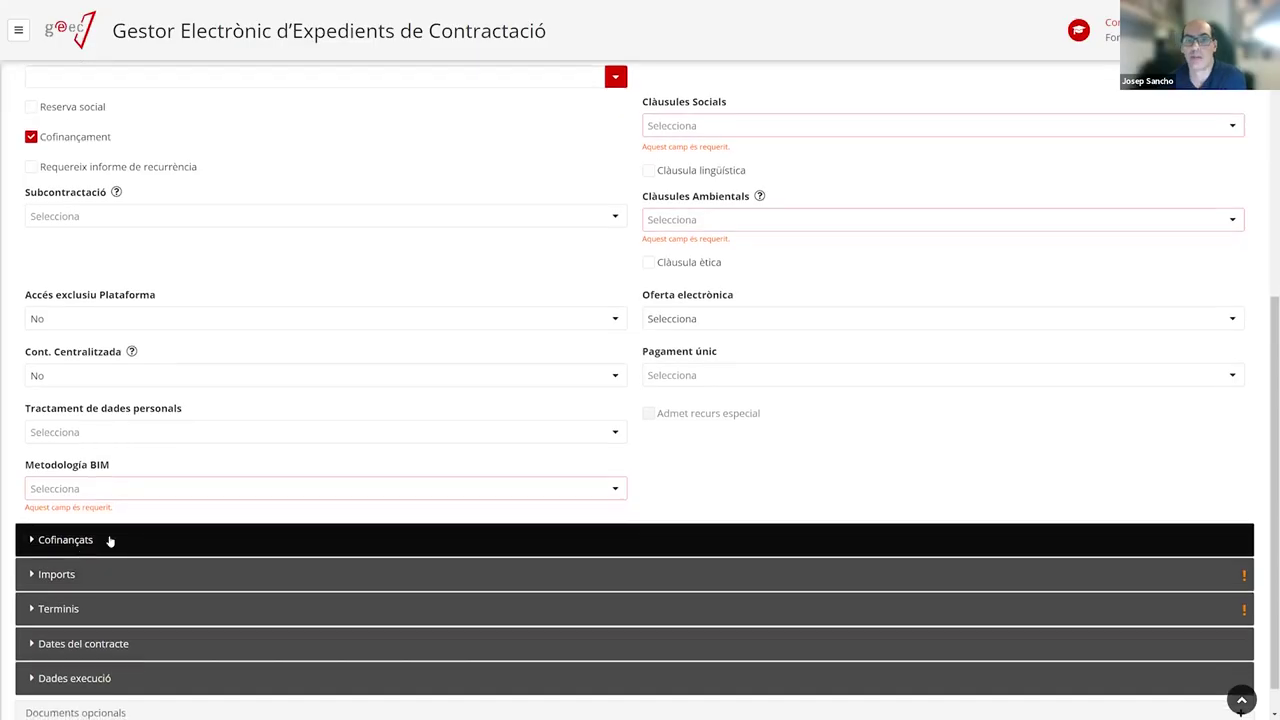
{"action": "left_click", "coordinate": [110, 540]}
{"action": "scroll", "coordinate": [160, 537], "scroll_direction": "down", "scroll_amount": 2}
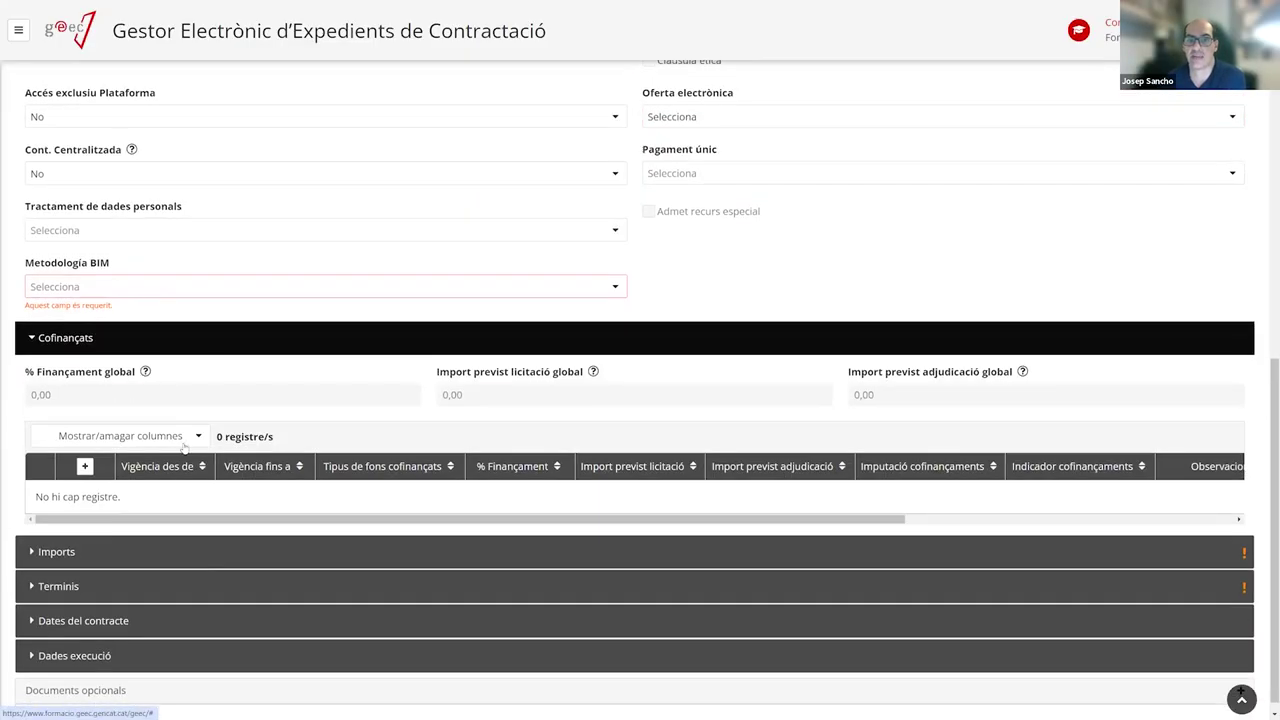
{"action": "left_click", "coordinate": [85, 466]}
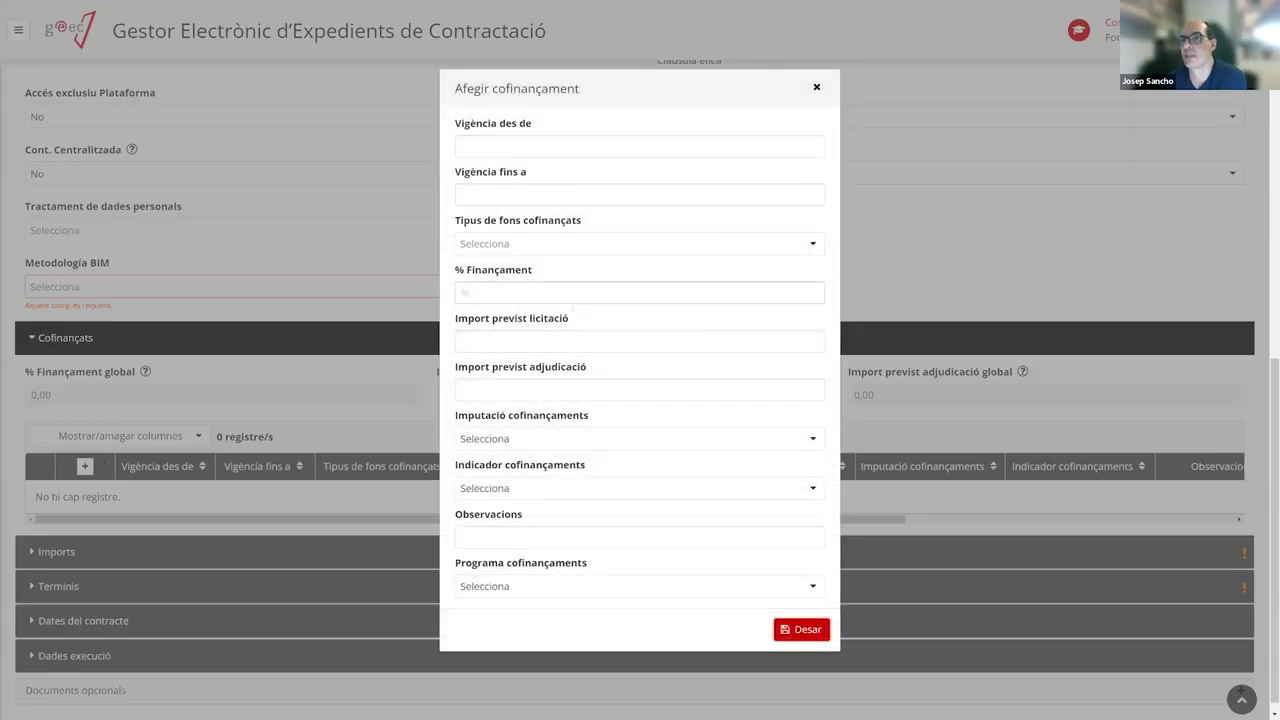
Examine the fields and dropdown options of the co-financing form and close it without saving
{"action": "left_click", "coordinate": [580, 438]}
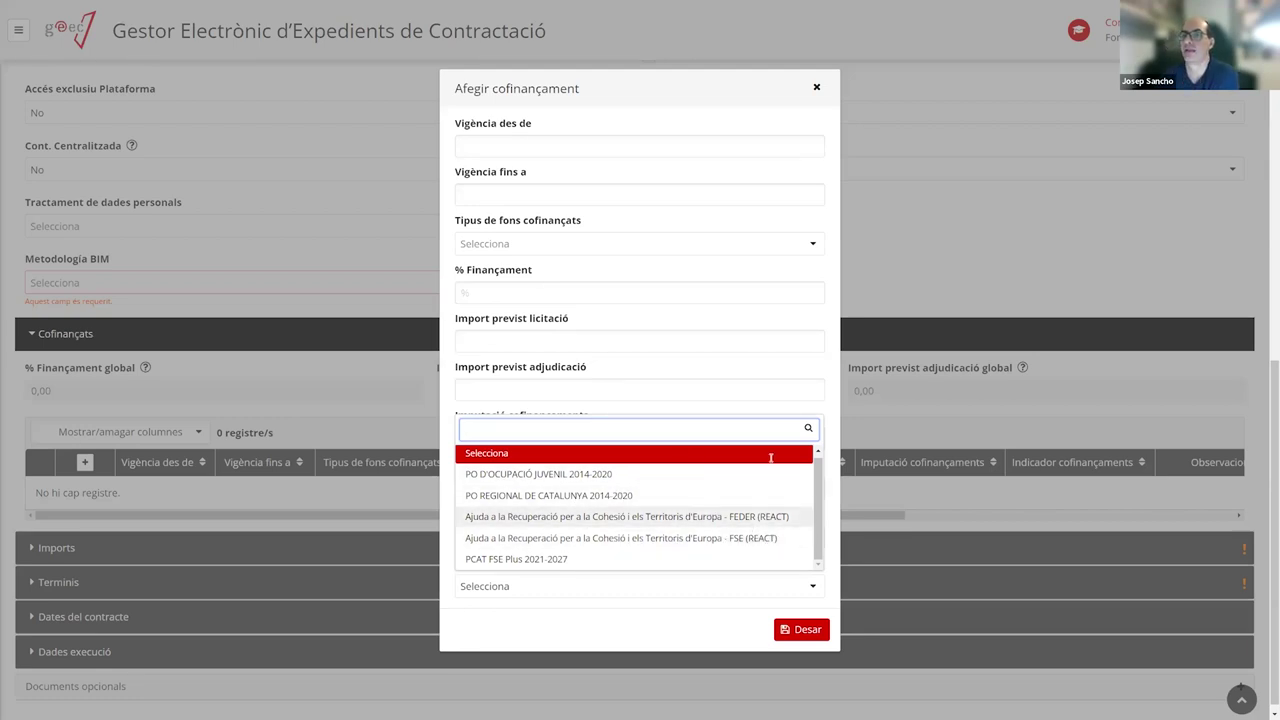
{"action": "left_click", "coordinate": [672, 148]}
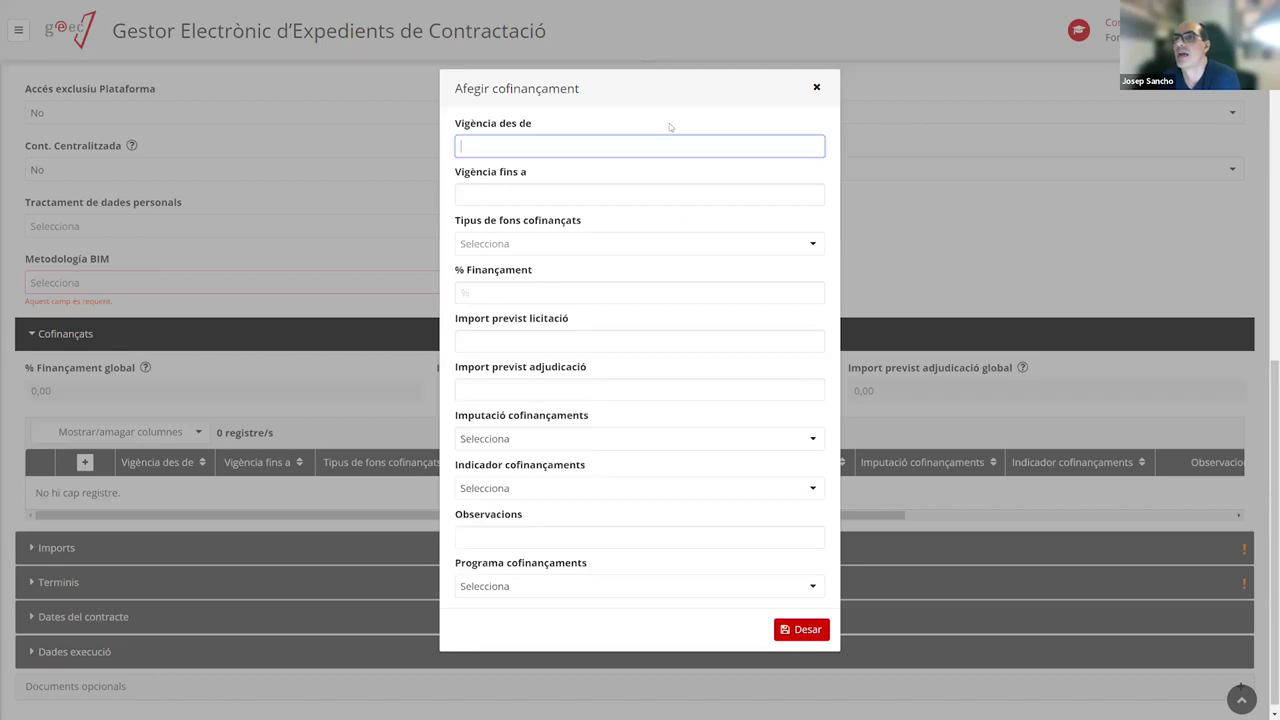
{"action": "left_click", "coordinate": [816, 88]}
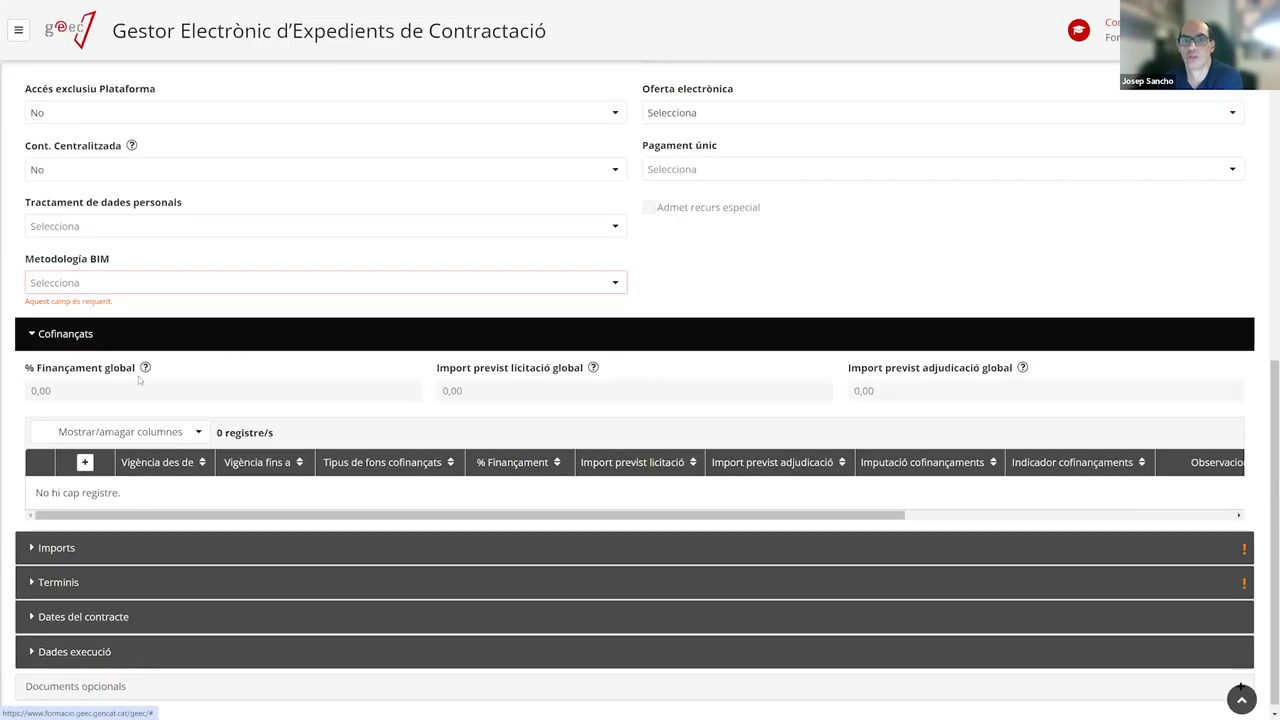
Collapse the Cofinançats section and disable Cofinançament for the contract
{"action": "left_click", "coordinate": [63, 333]}
{"action": "scroll", "coordinate": [125, 318], "scroll_direction": "up", "scroll_amount": 2}
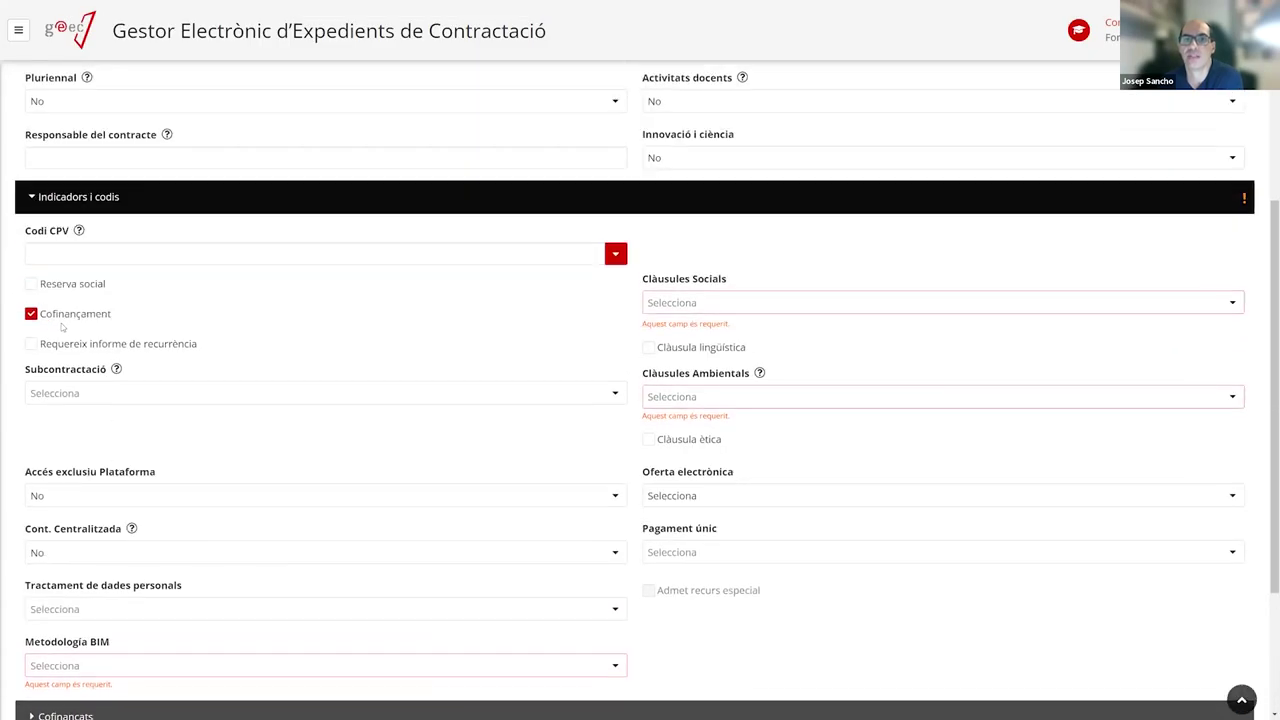
{"action": "left_click", "coordinate": [31, 315]}
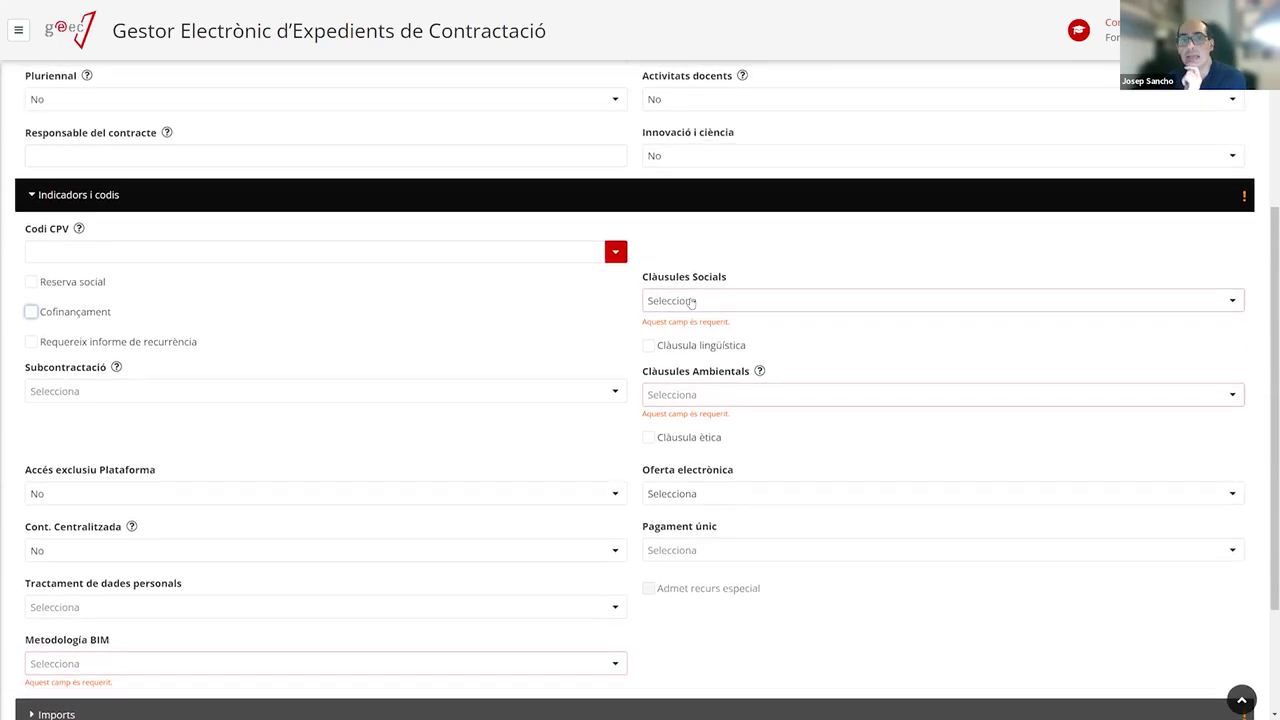
Set Clàusules Socials to Sí and look through the available social clause types
{"action": "left_click", "coordinate": [689, 302]}
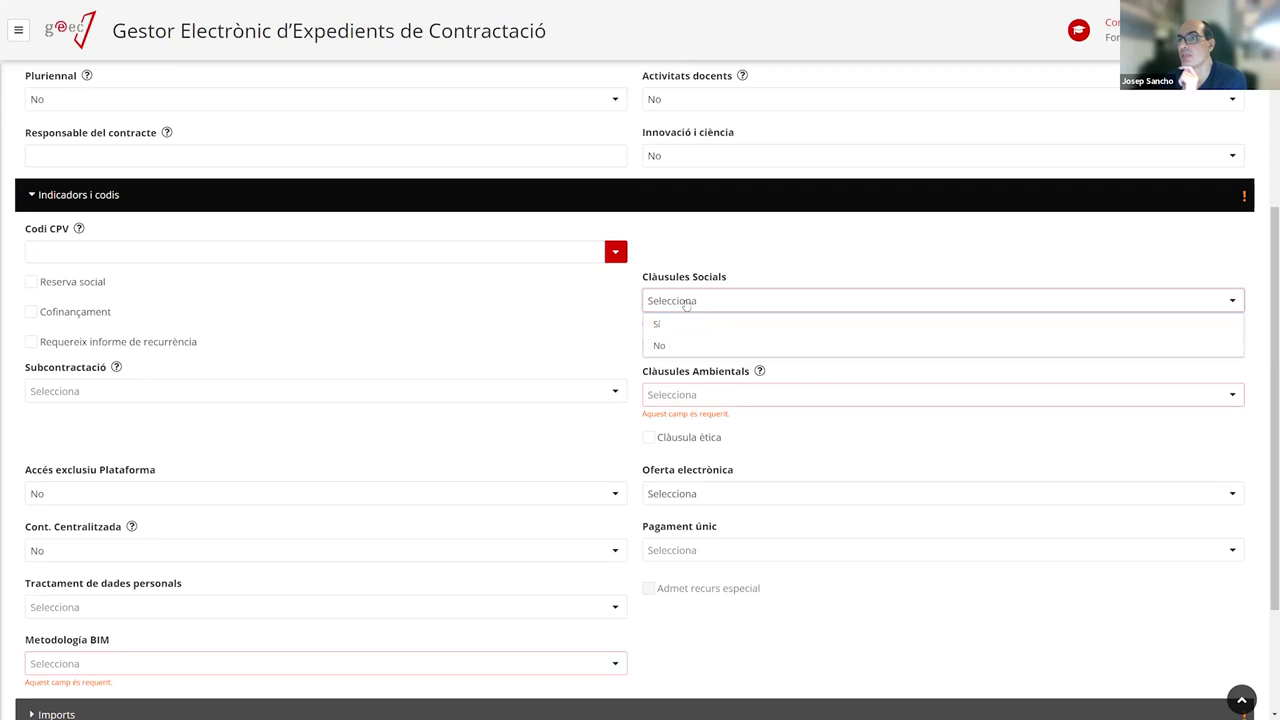
{"action": "left_click", "coordinate": [660, 326]}
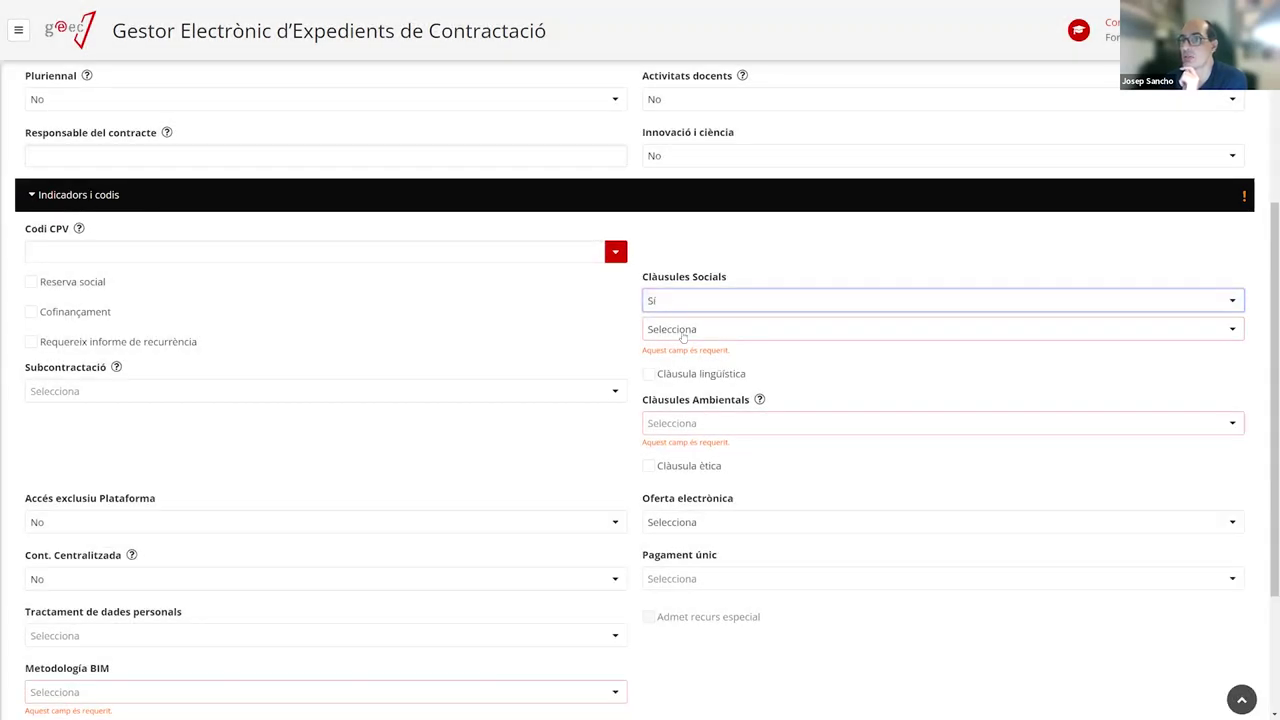
{"action": "left_click", "coordinate": [1232, 330]}
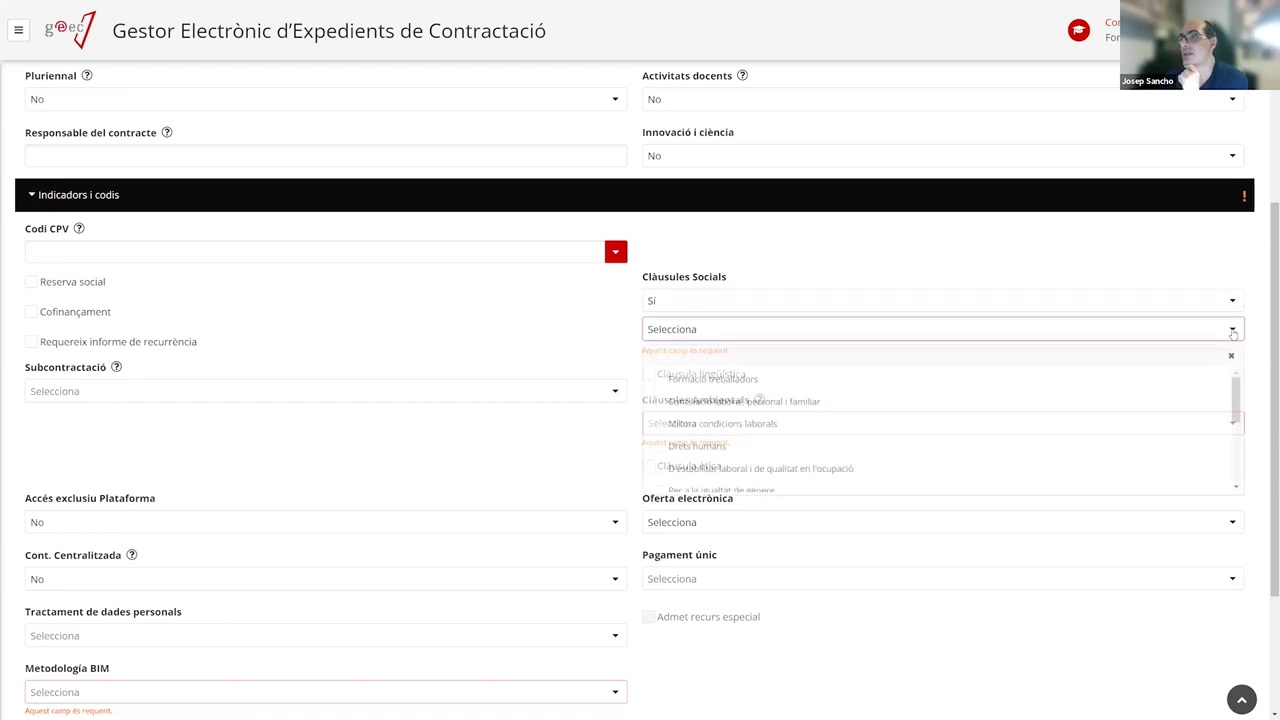
{"action": "scroll", "coordinate": [893, 430], "scroll_direction": "down", "scroll_amount": 2}
{"action": "scroll", "coordinate": [893, 430], "scroll_direction": "down", "scroll_amount": 3}
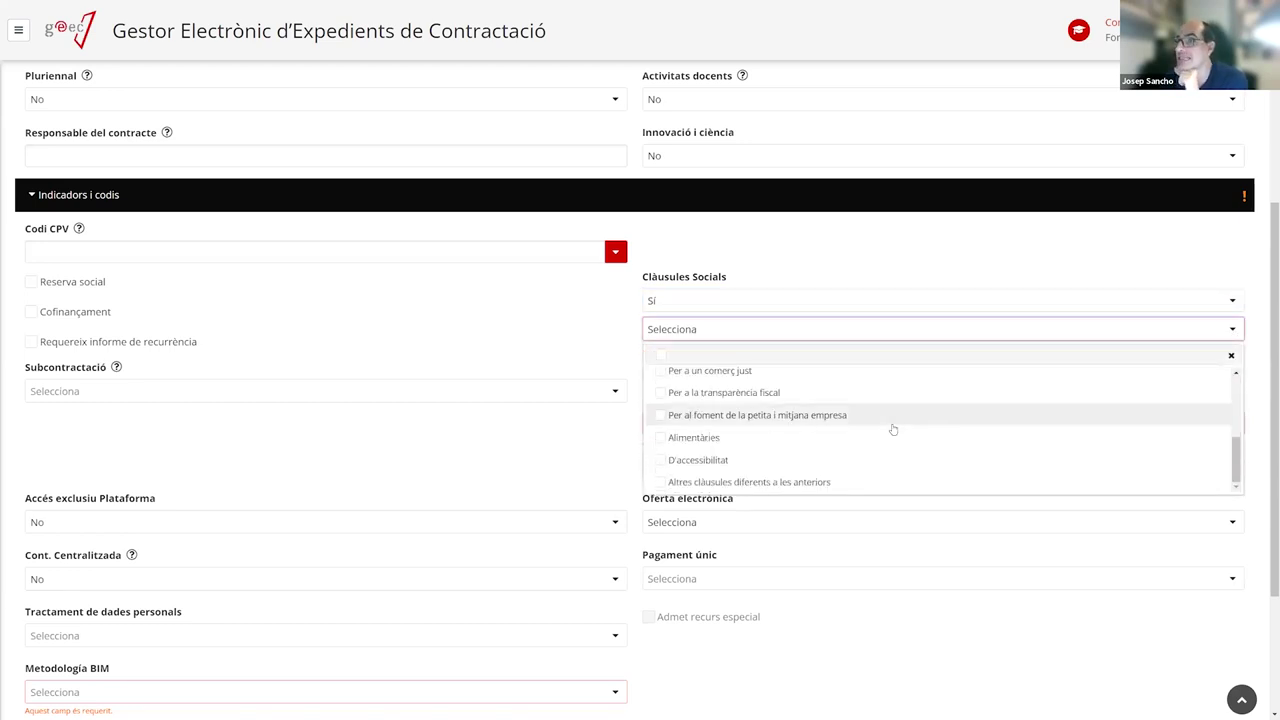
{"action": "scroll", "coordinate": [1154, 463], "scroll_direction": "down", "scroll_amount": 1}
{"action": "left_click_drag", "start_coordinate": [1235, 437], "coordinate": [1224, 408]}
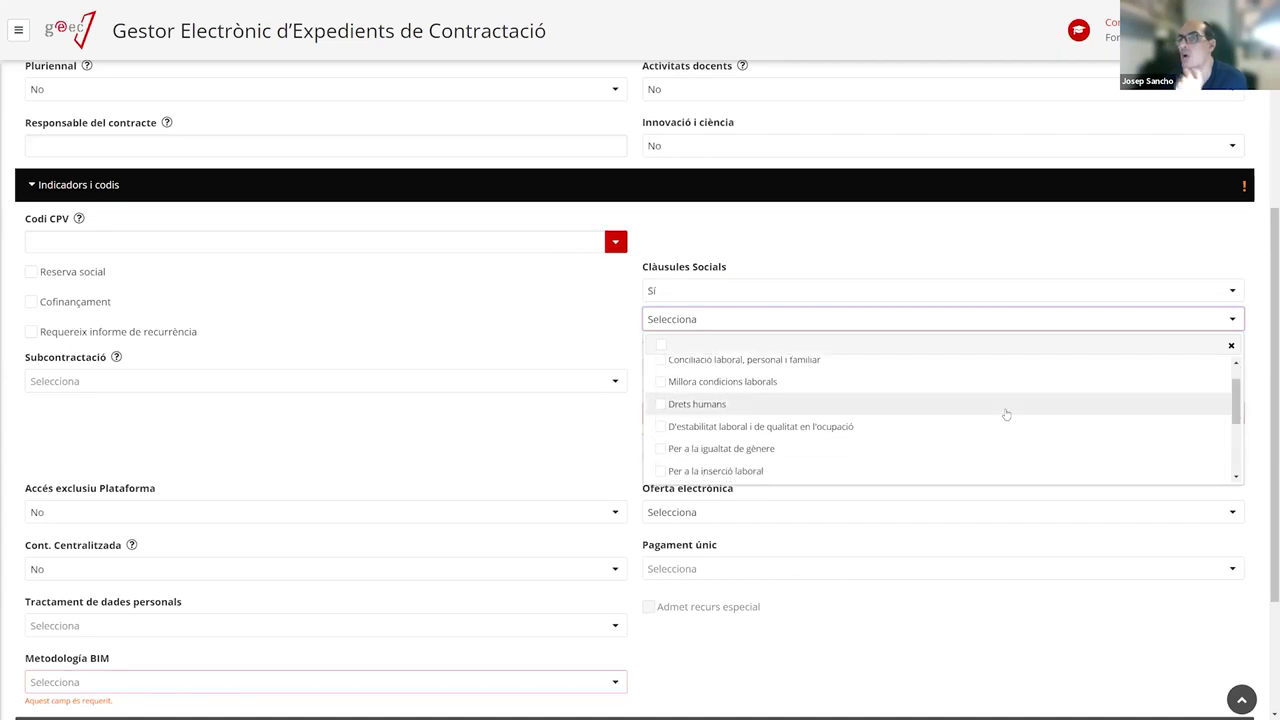
Choose Drets humans and Per a la igualtat de gènere as the social clause types and close the list
{"action": "left_click", "coordinate": [664, 405]}
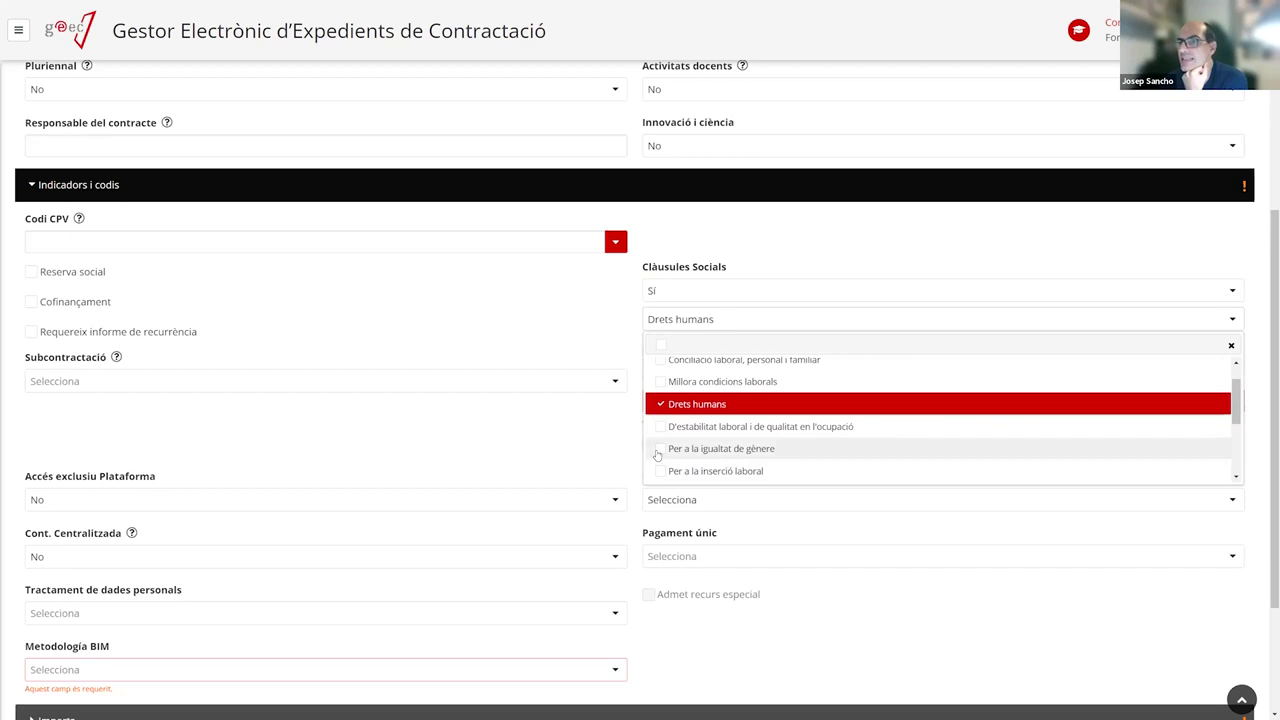
{"action": "left_click", "coordinate": [661, 449]}
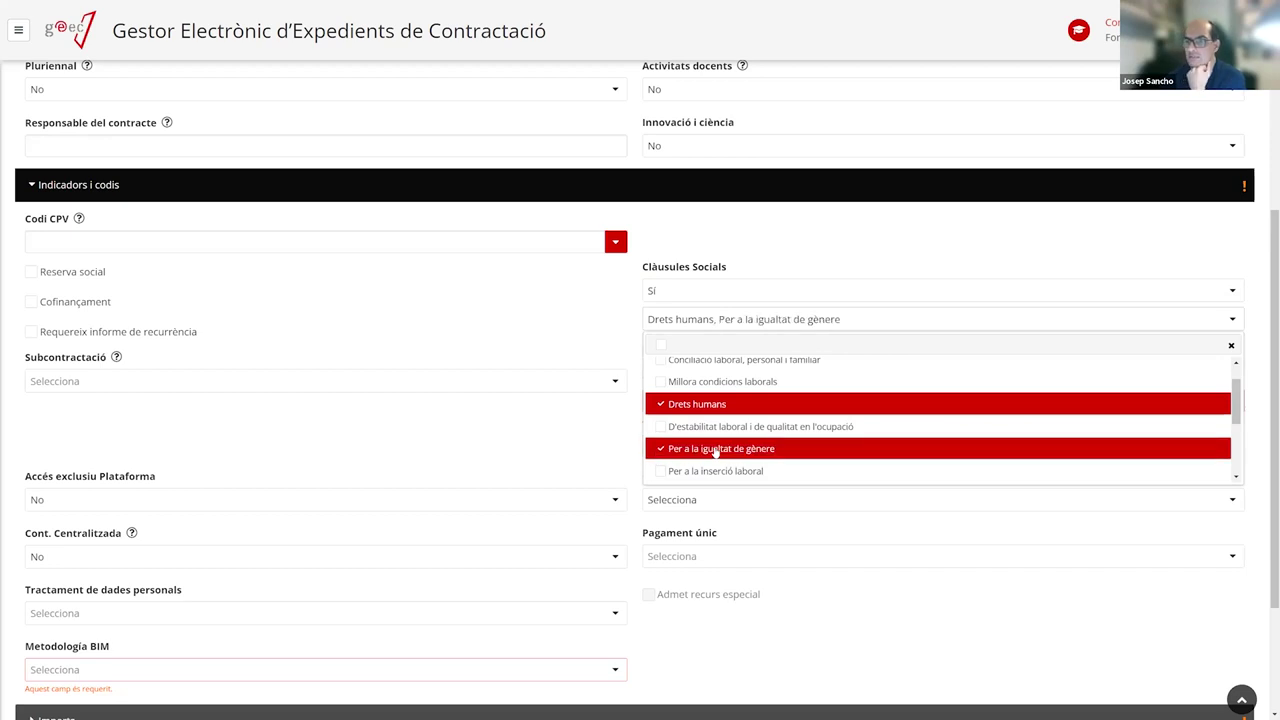
{"action": "left_click", "coordinate": [612, 317]}
{"action": "left_click", "coordinate": [777, 319]}
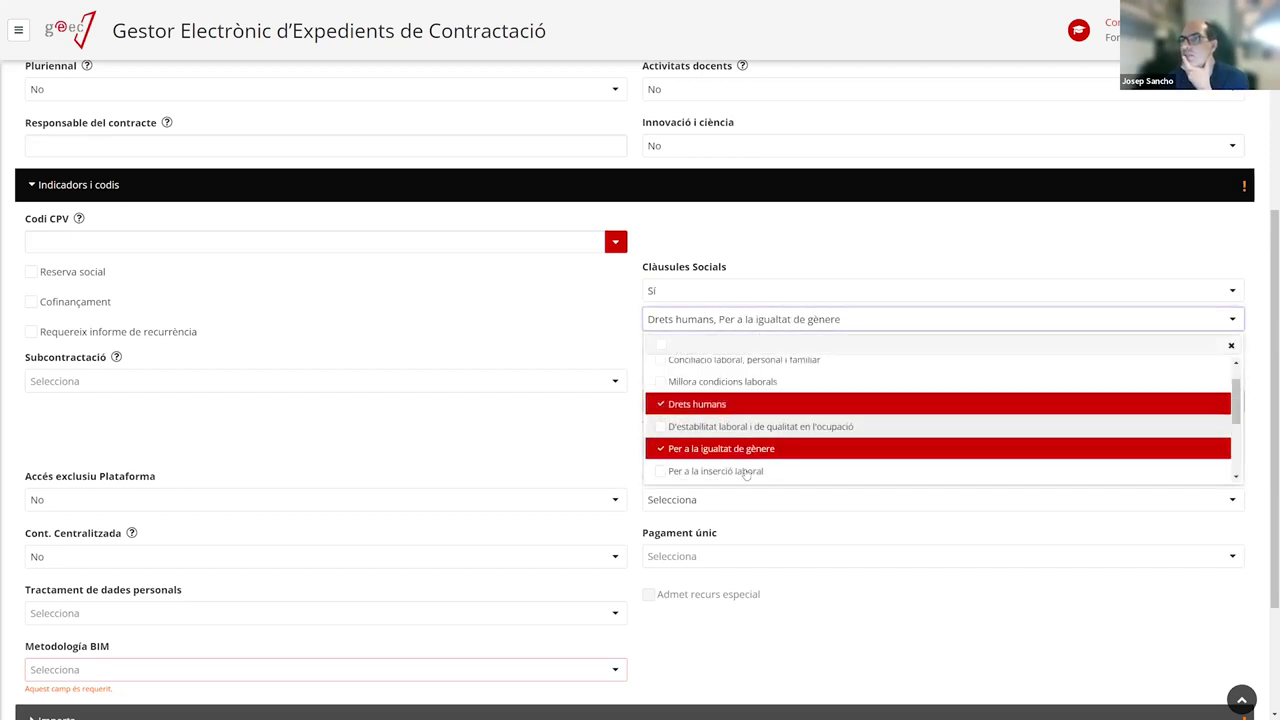
{"action": "left_click", "coordinate": [601, 325]}
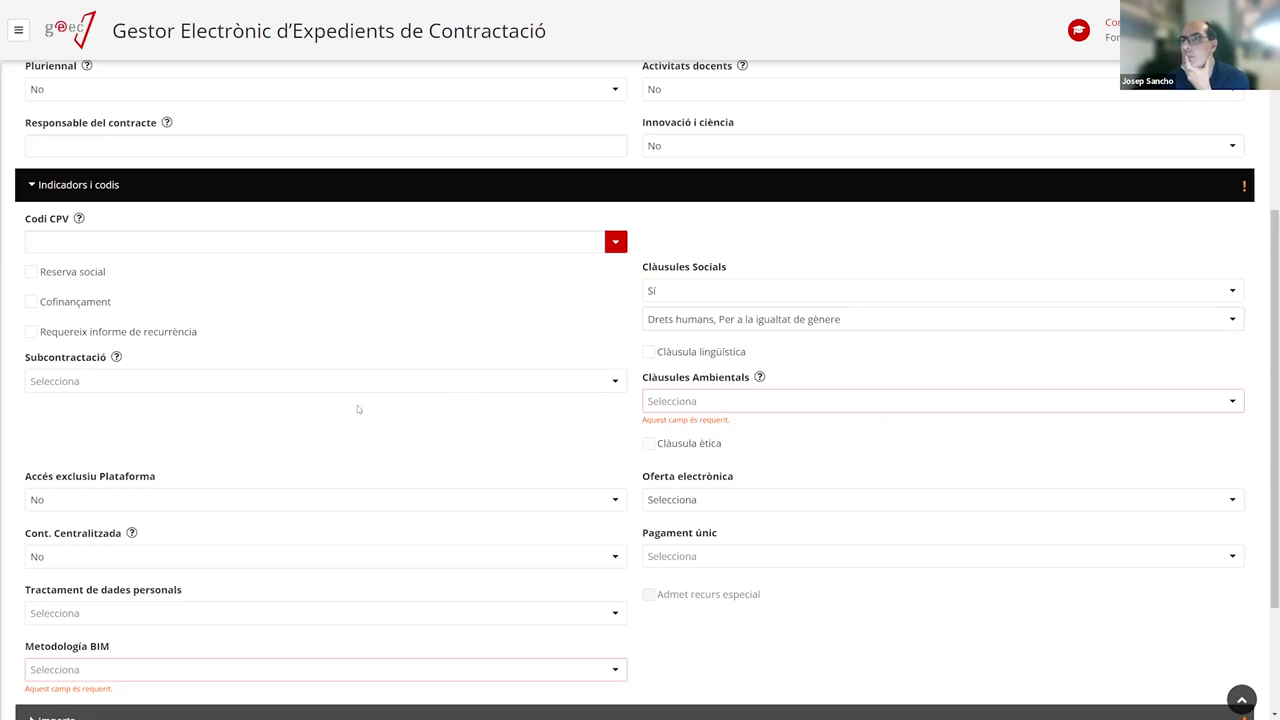
Set Clàusules Ambientals to Sí in the Indicadors i codis section
{"action": "mouse_move", "coordinate": [758, 382]}
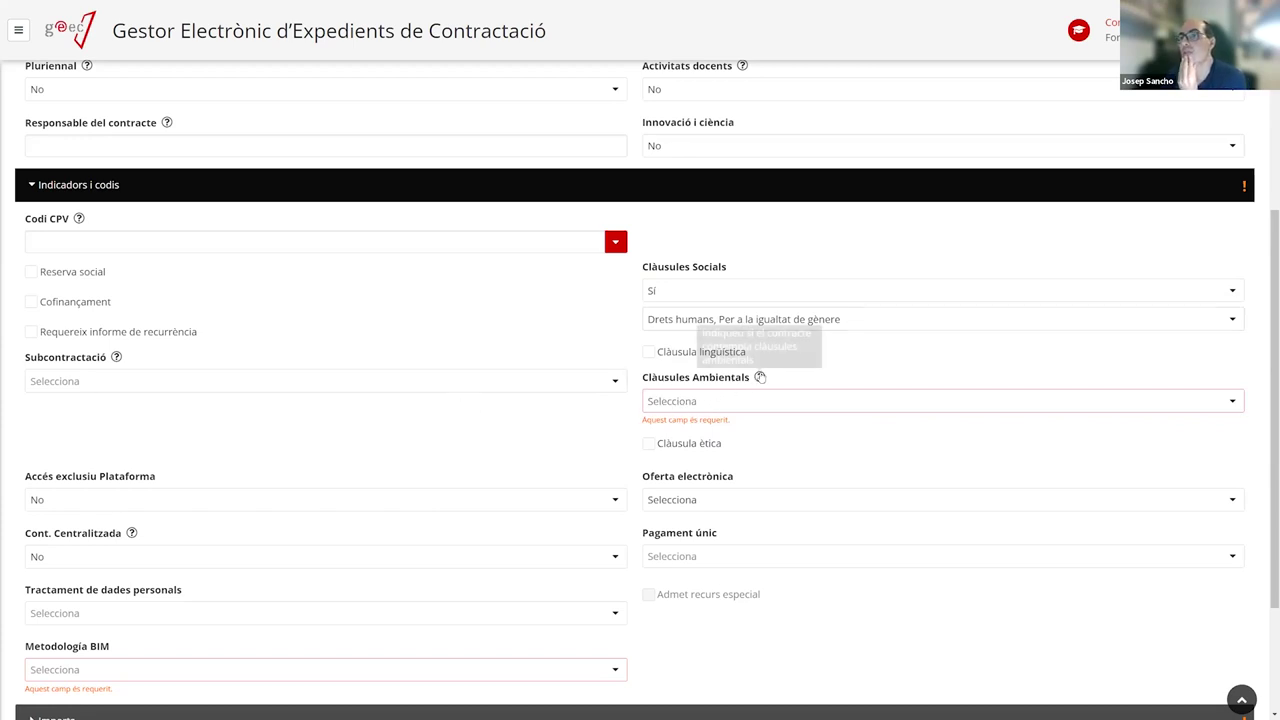
{"action": "left_click", "coordinate": [680, 402]}
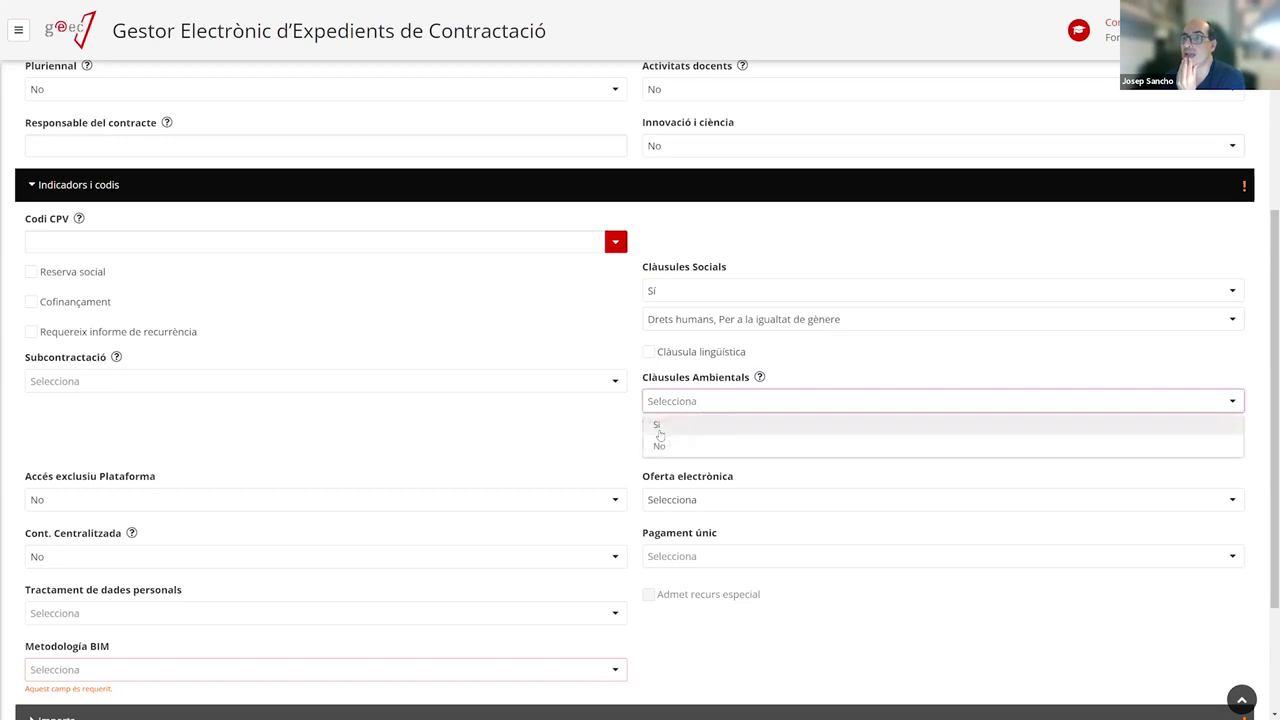
{"action": "left_click", "coordinate": [660, 432]}
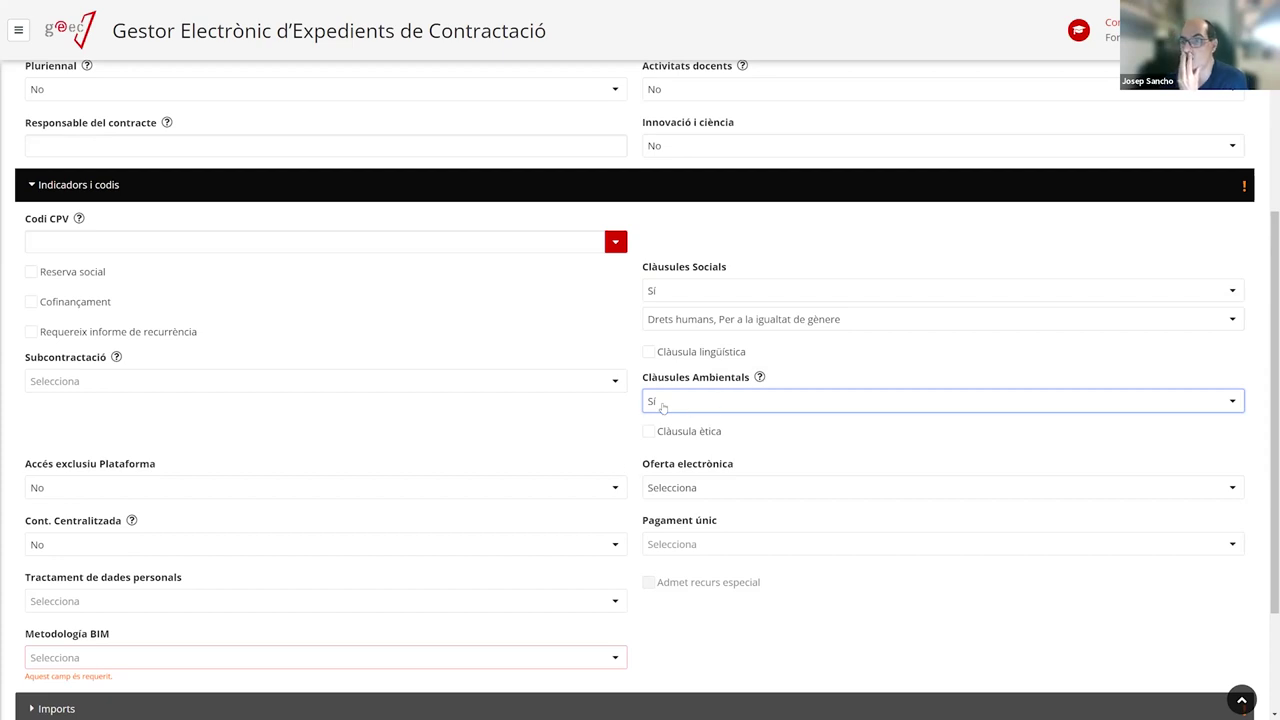
{"action": "left_click", "coordinate": [708, 403]}
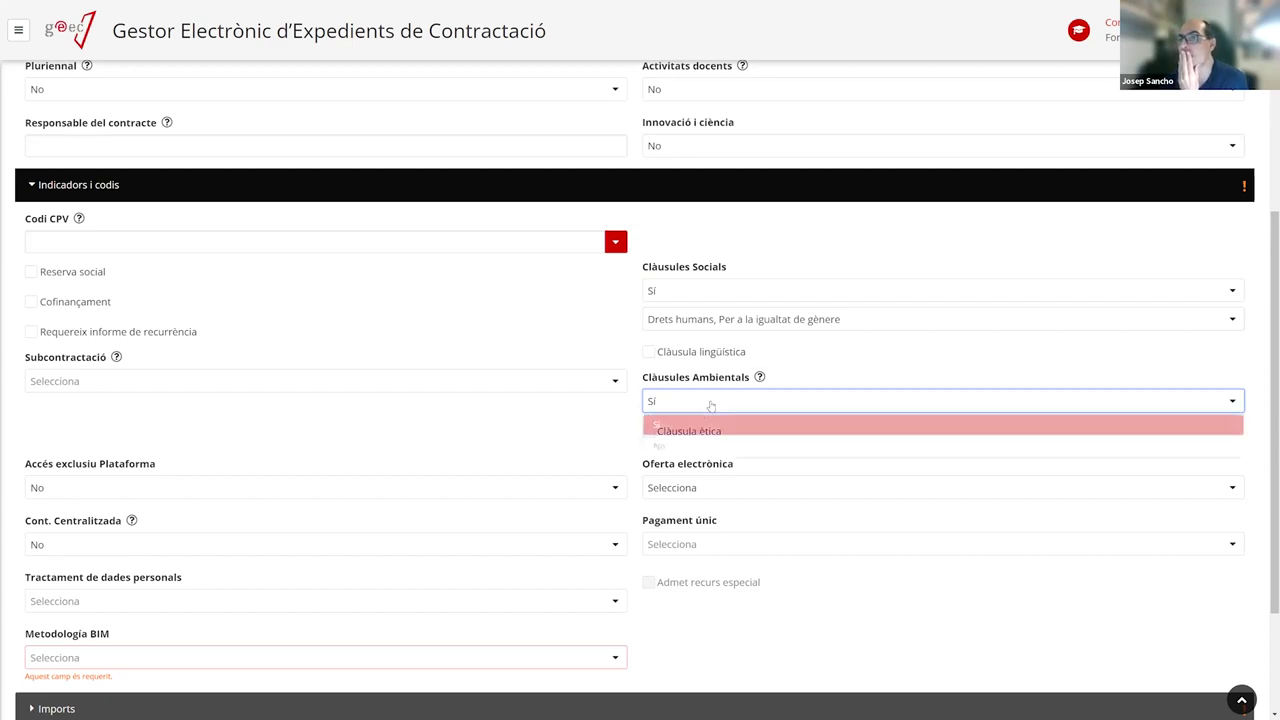
{"action": "left_click", "coordinate": [676, 424]}
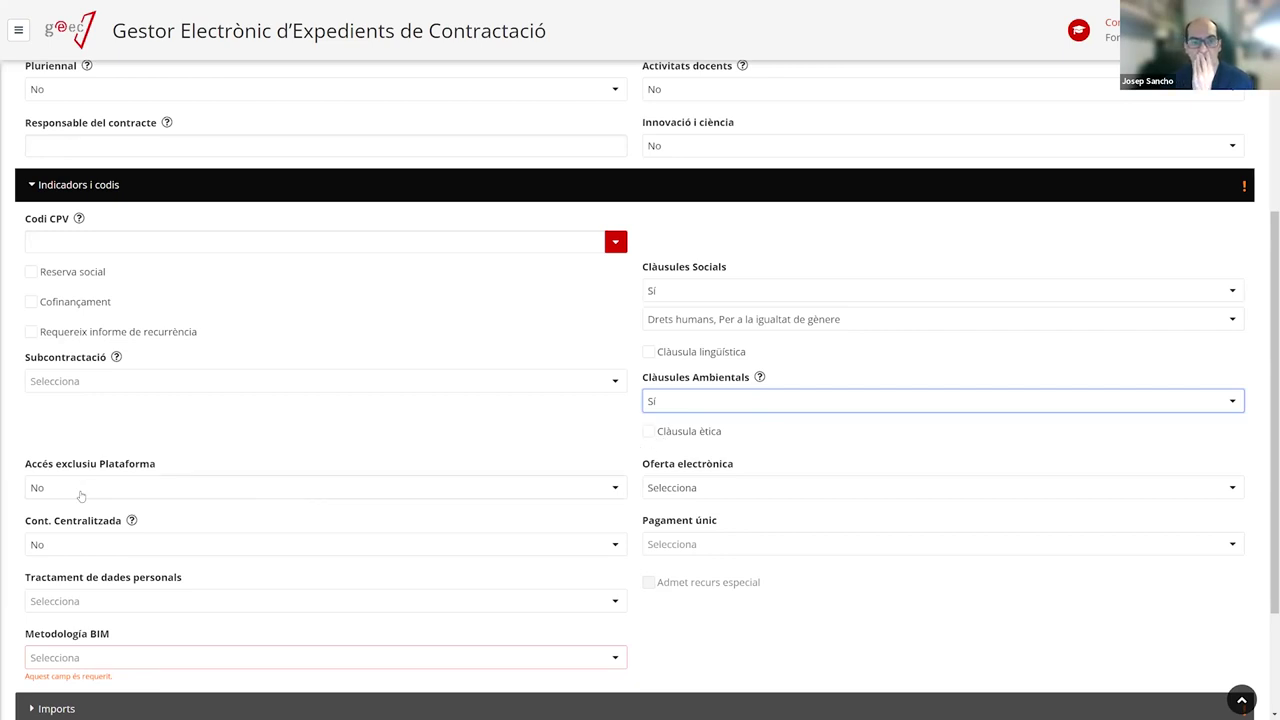
Examine the remaining Indicadors i codis fields, from Accés exclusiu Plataforma and Cont. Centralitzada down to Metodologia BIM, and the sections that follow
{"action": "left_click", "coordinate": [138, 497]}
{"action": "left_click", "coordinate": [204, 440]}
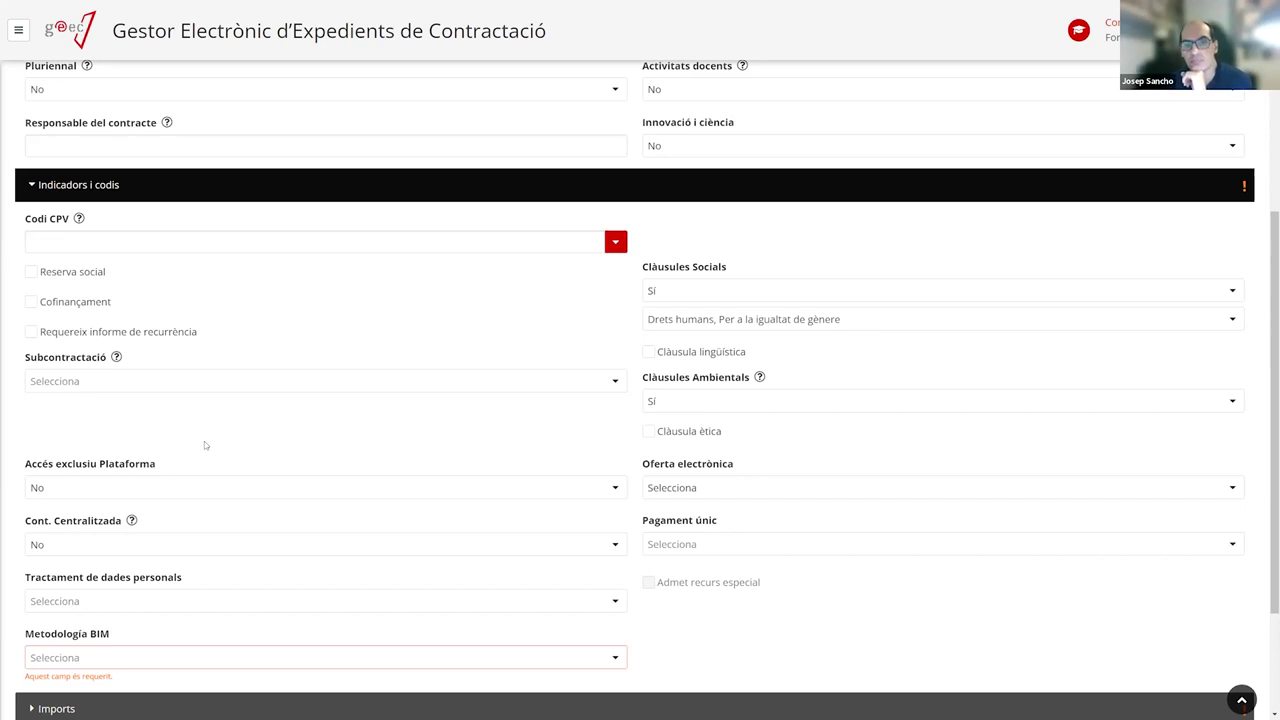
{"action": "scroll", "coordinate": [204, 441], "scroll_direction": "down", "scroll_amount": 1}
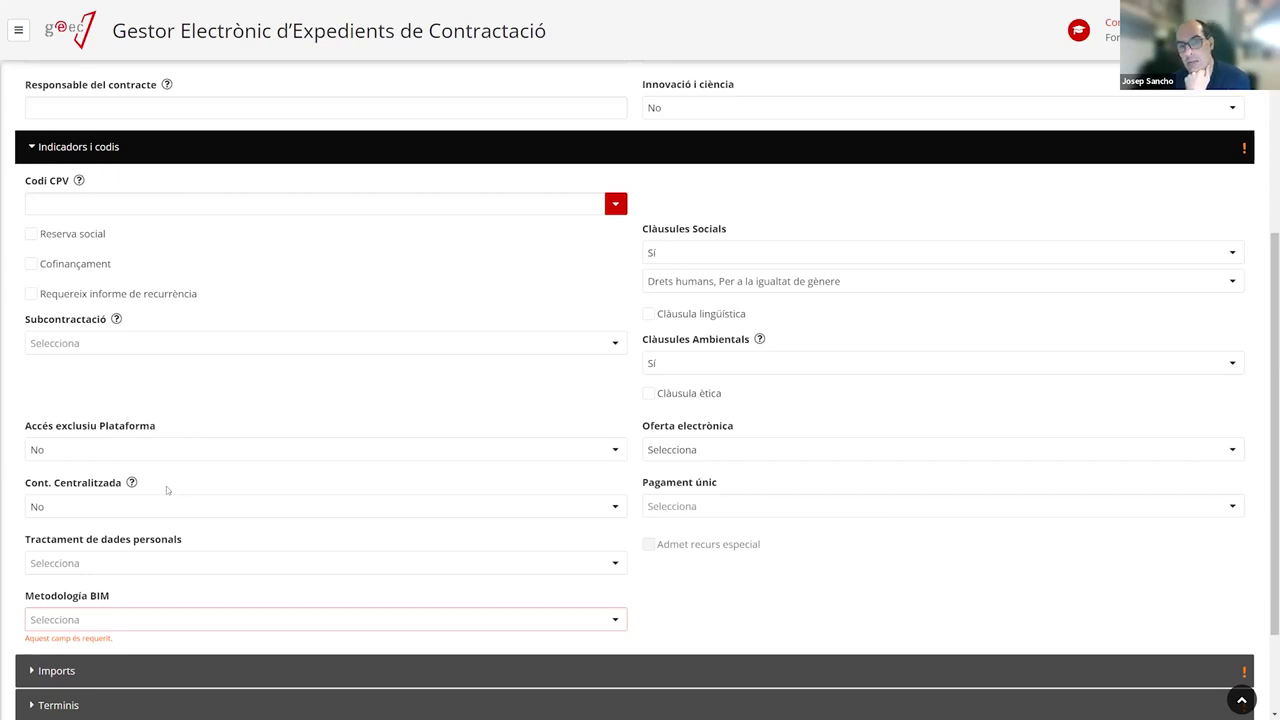
{"action": "mouse_move", "coordinate": [132, 485]}
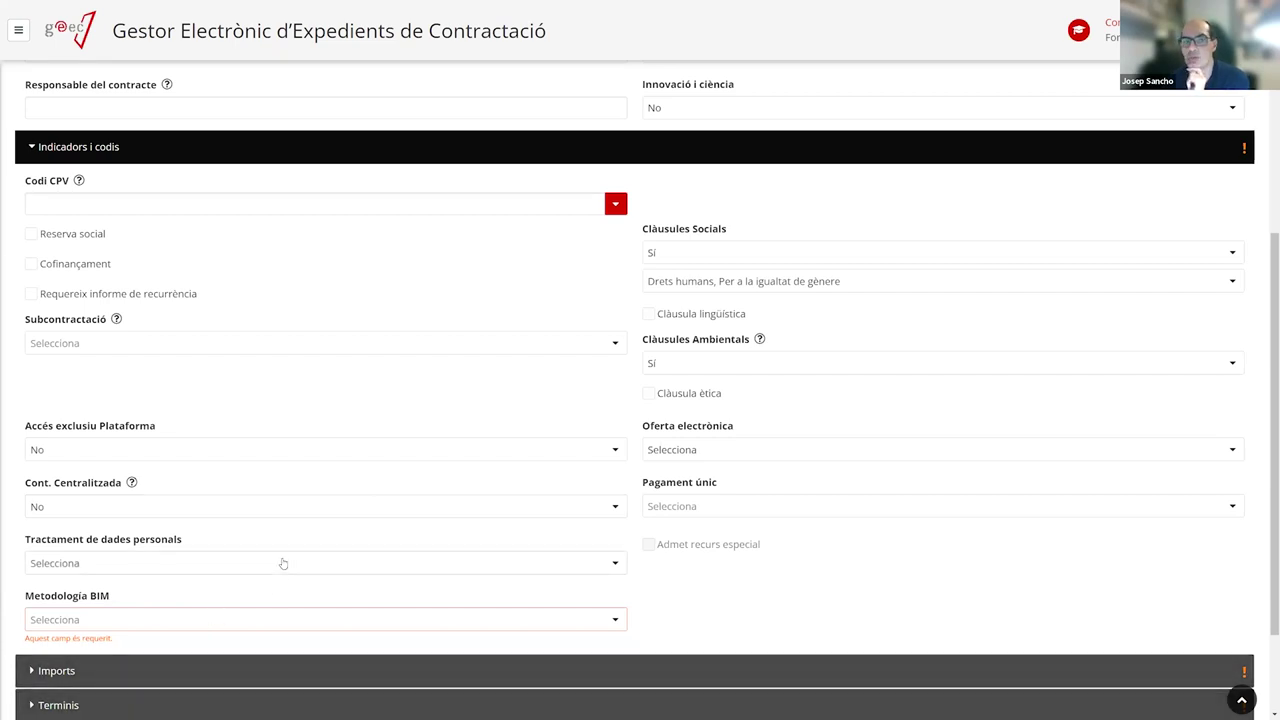
{"action": "scroll", "coordinate": [255, 461], "scroll_direction": "down", "scroll_amount": 2}
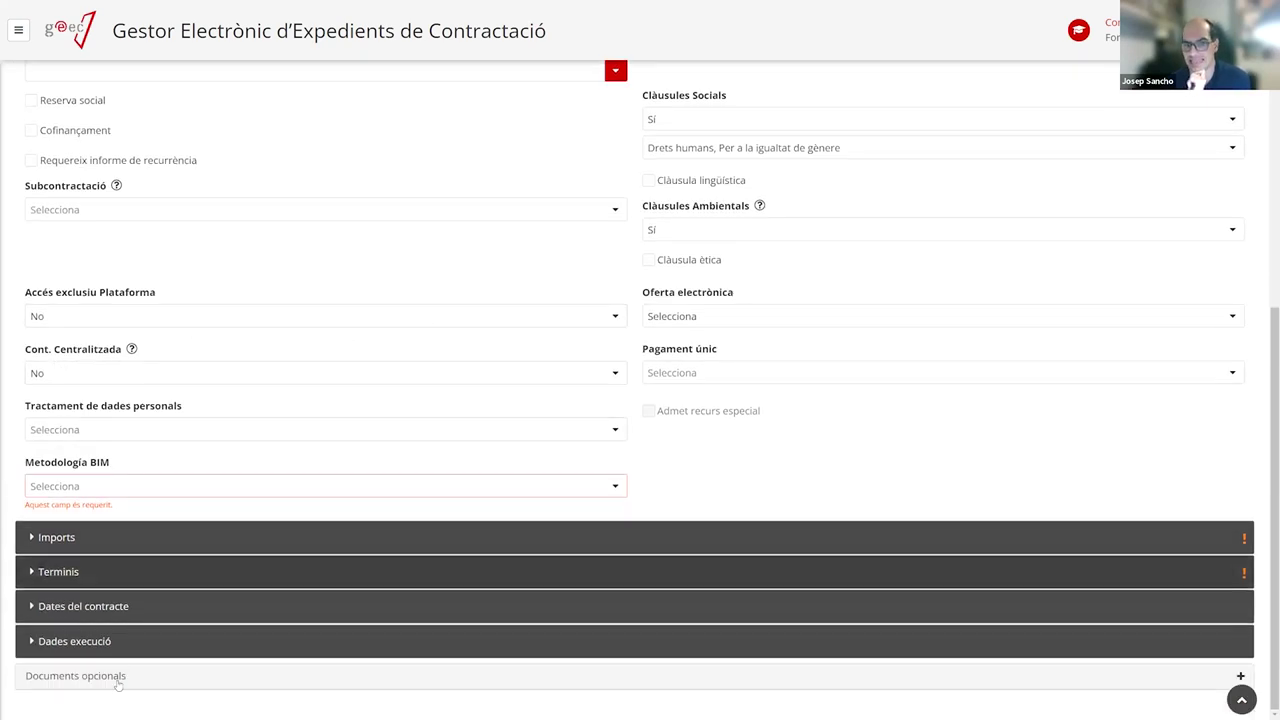
Save the contract data and review the saved form
{"action": "scroll", "coordinate": [760, 463], "scroll_direction": "up", "scroll_amount": 8}
{"action": "left_click", "coordinate": [1139, 115]}
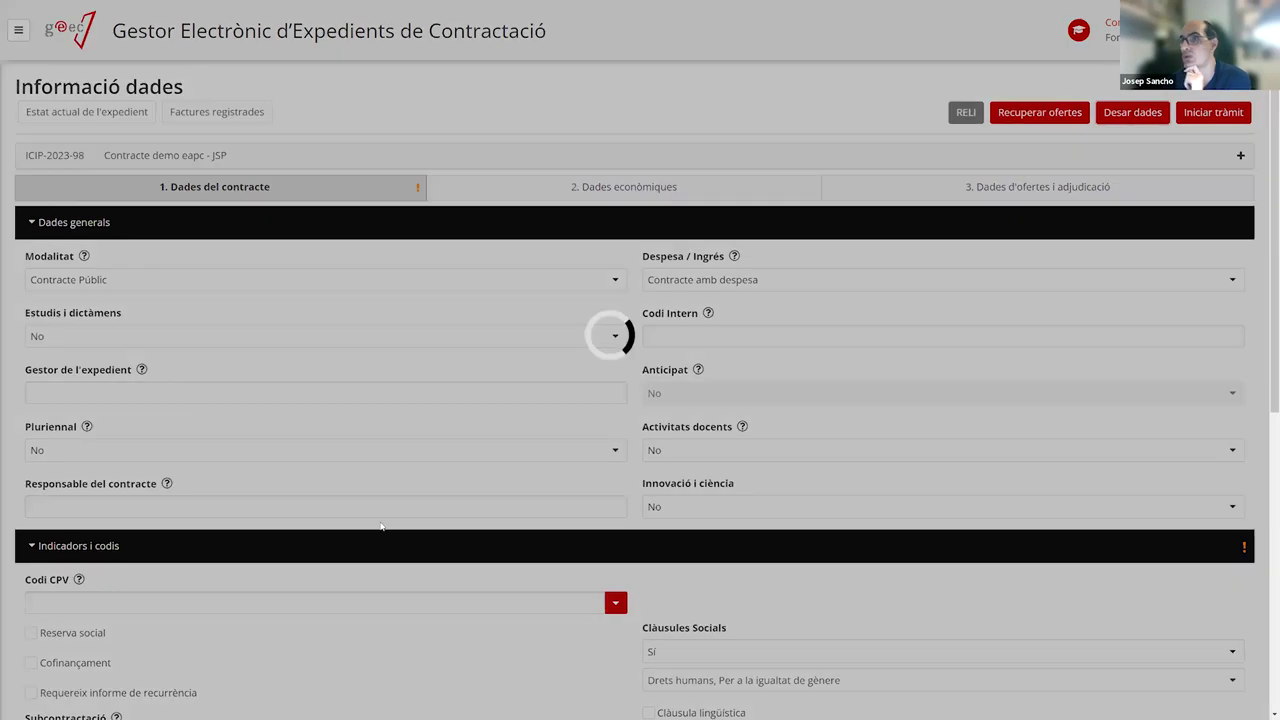
{"action": "scroll", "coordinate": [262, 549], "scroll_direction": "down", "scroll_amount": 8}
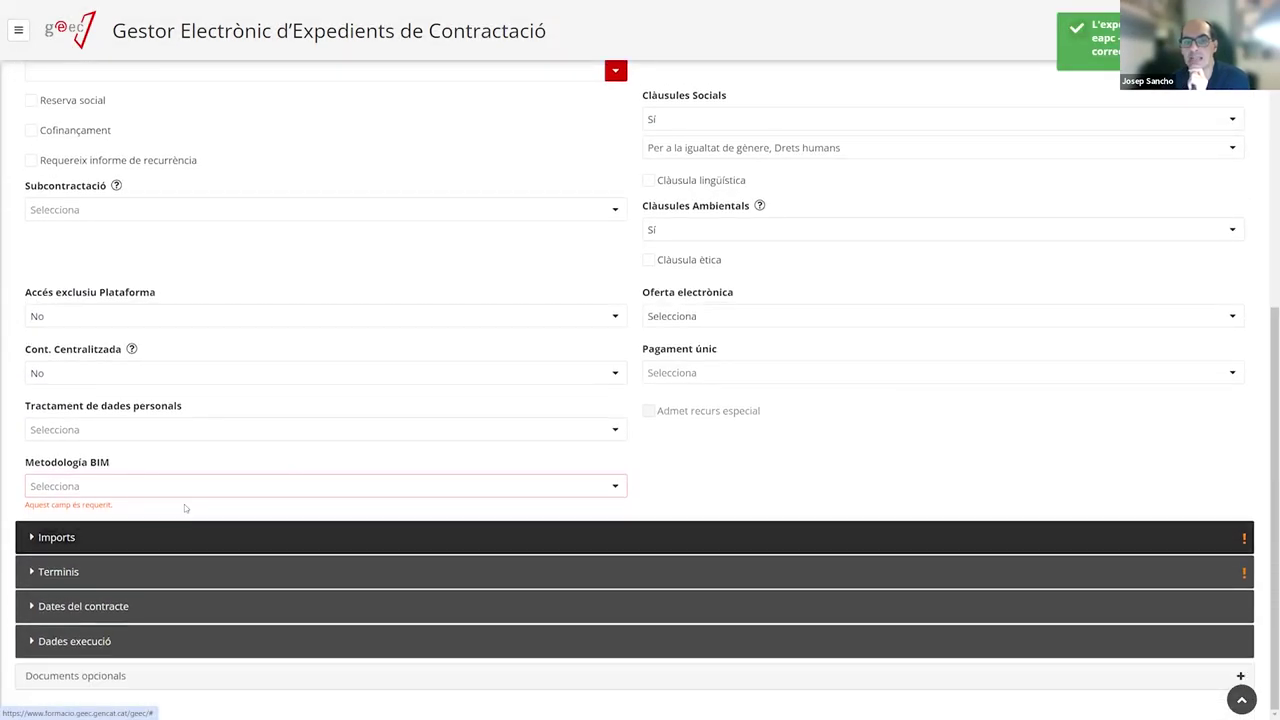
{"action": "scroll", "coordinate": [266, 543], "scroll_direction": "up", "scroll_amount": 5}
{"action": "scroll", "coordinate": [266, 544], "scroll_direction": "up", "scroll_amount": 3}
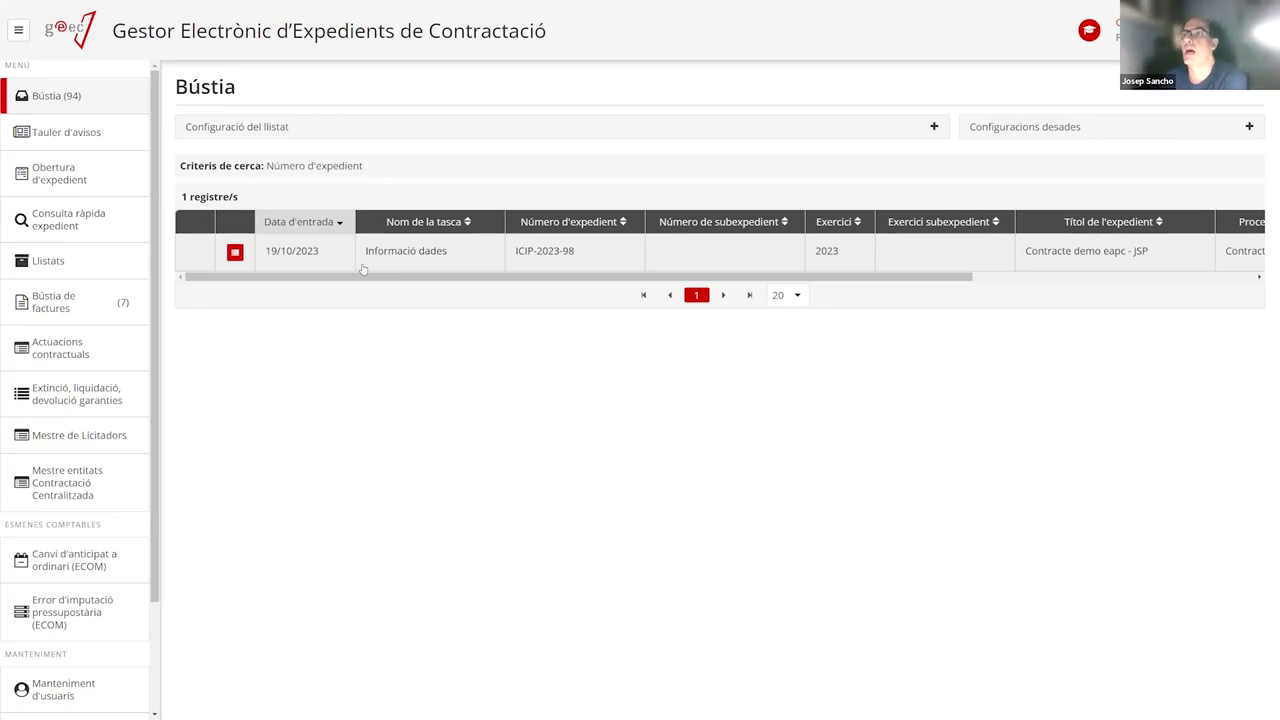
Open the Informació dades task of the demo contract from the Bústia and expand Dades generals and Indicadors i codis
{"action": "left_click", "coordinate": [423, 261]}
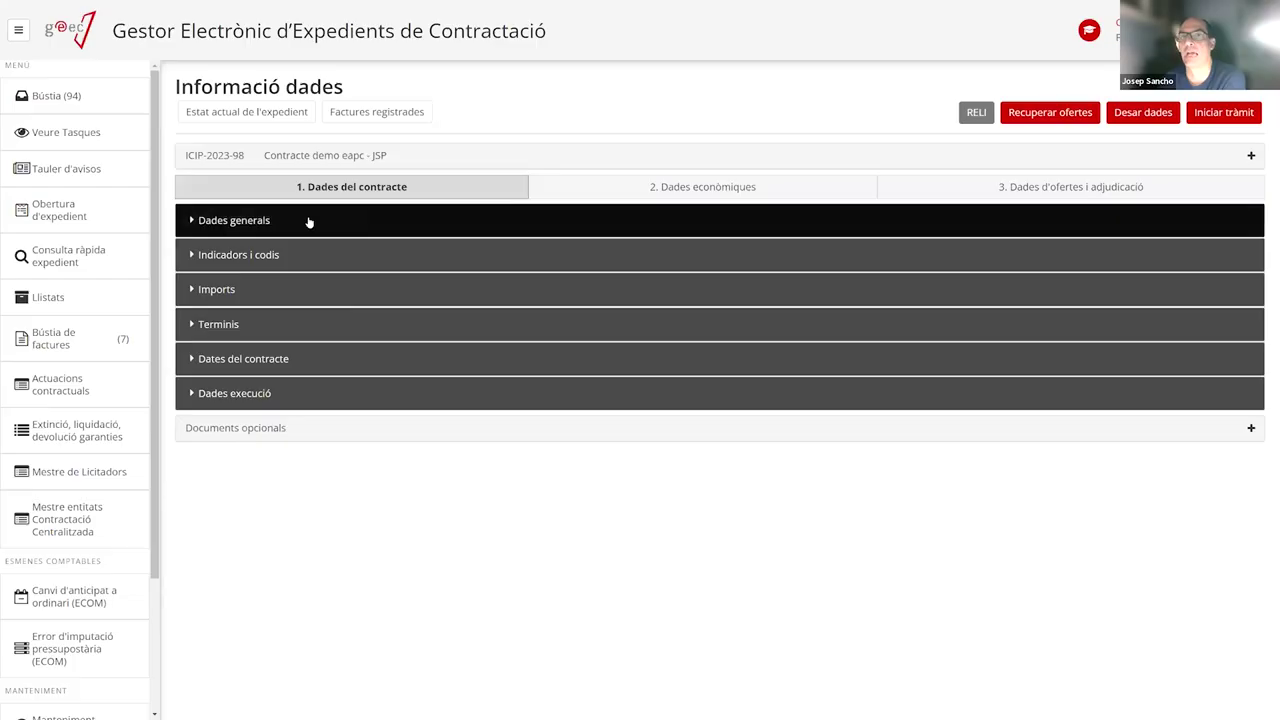
{"action": "left_click", "coordinate": [309, 222]}
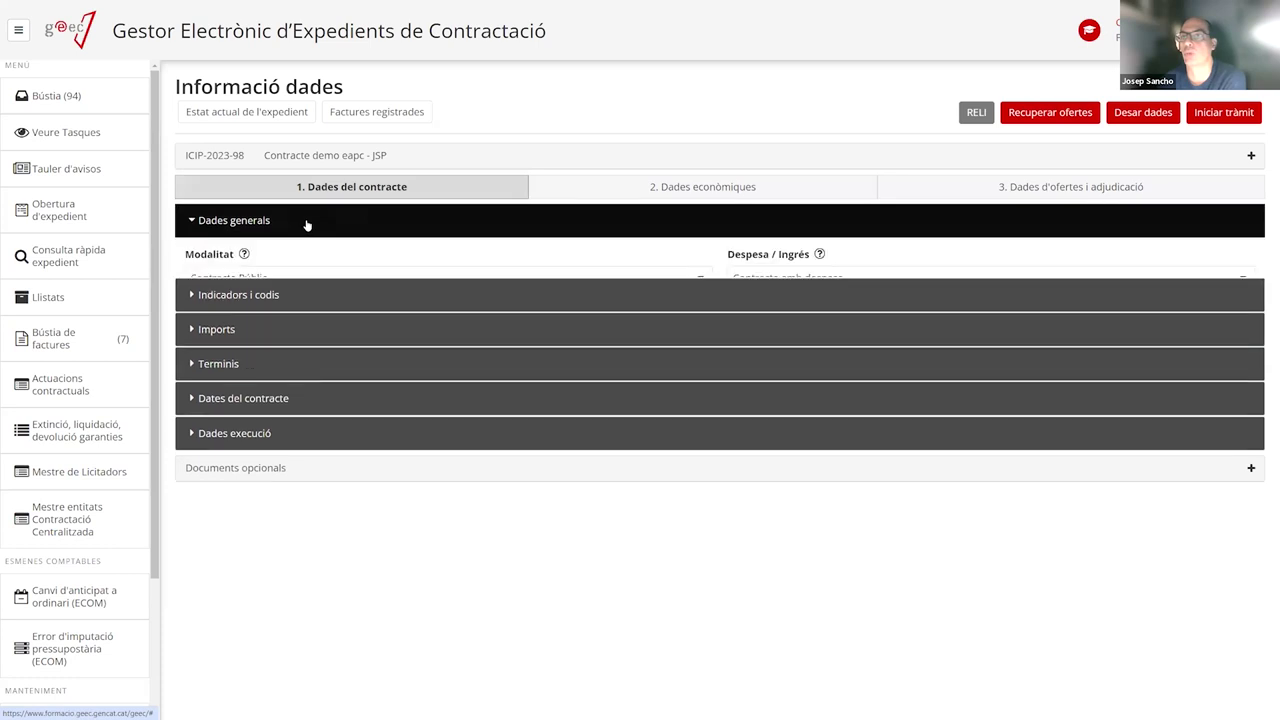
{"action": "scroll", "coordinate": [302, 495], "scroll_direction": "down", "scroll_amount": 1}
{"action": "left_click", "coordinate": [302, 502]}
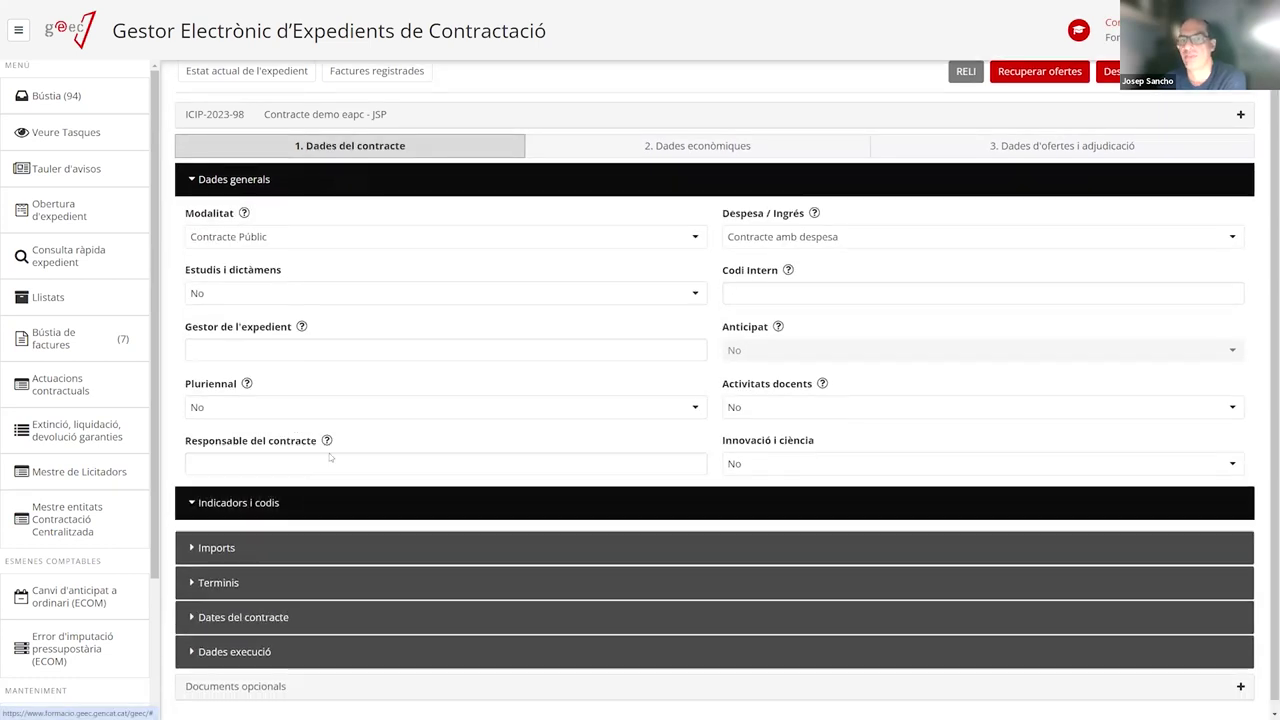
{"action": "scroll", "coordinate": [335, 430], "scroll_direction": "down", "scroll_amount": 3}
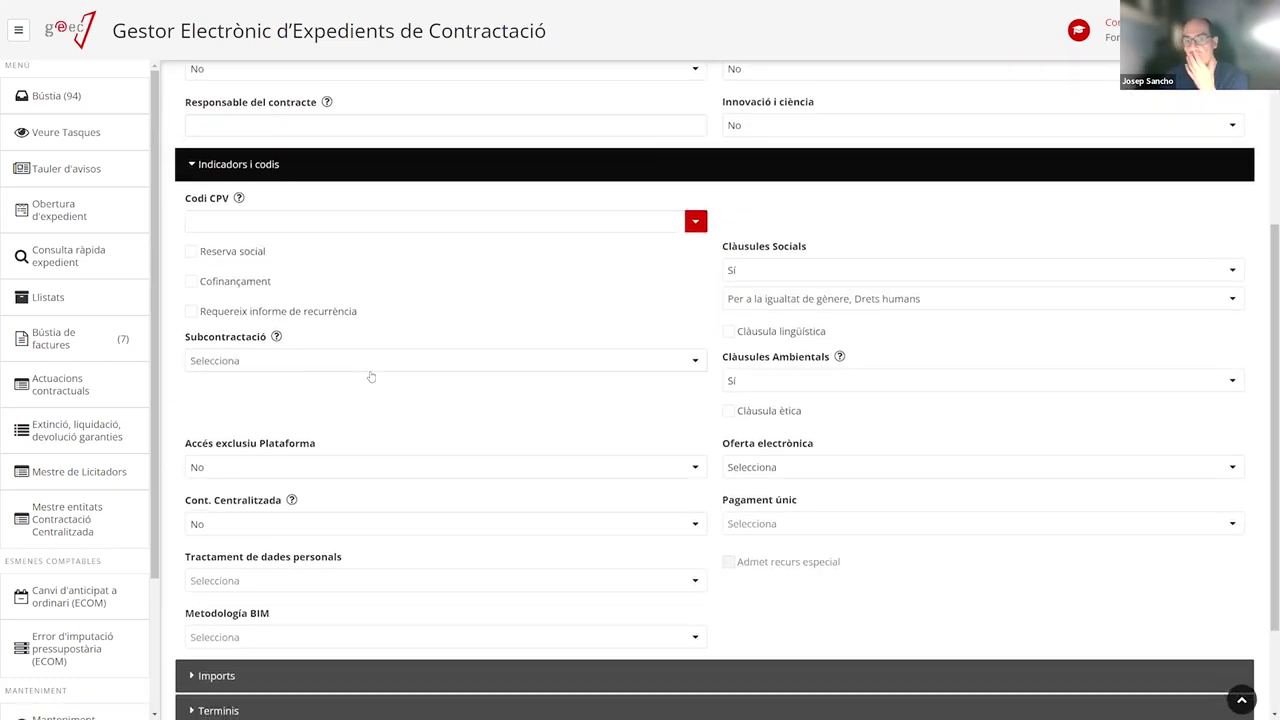
{"action": "scroll", "coordinate": [370, 384], "scroll_direction": "down", "scroll_amount": 2}
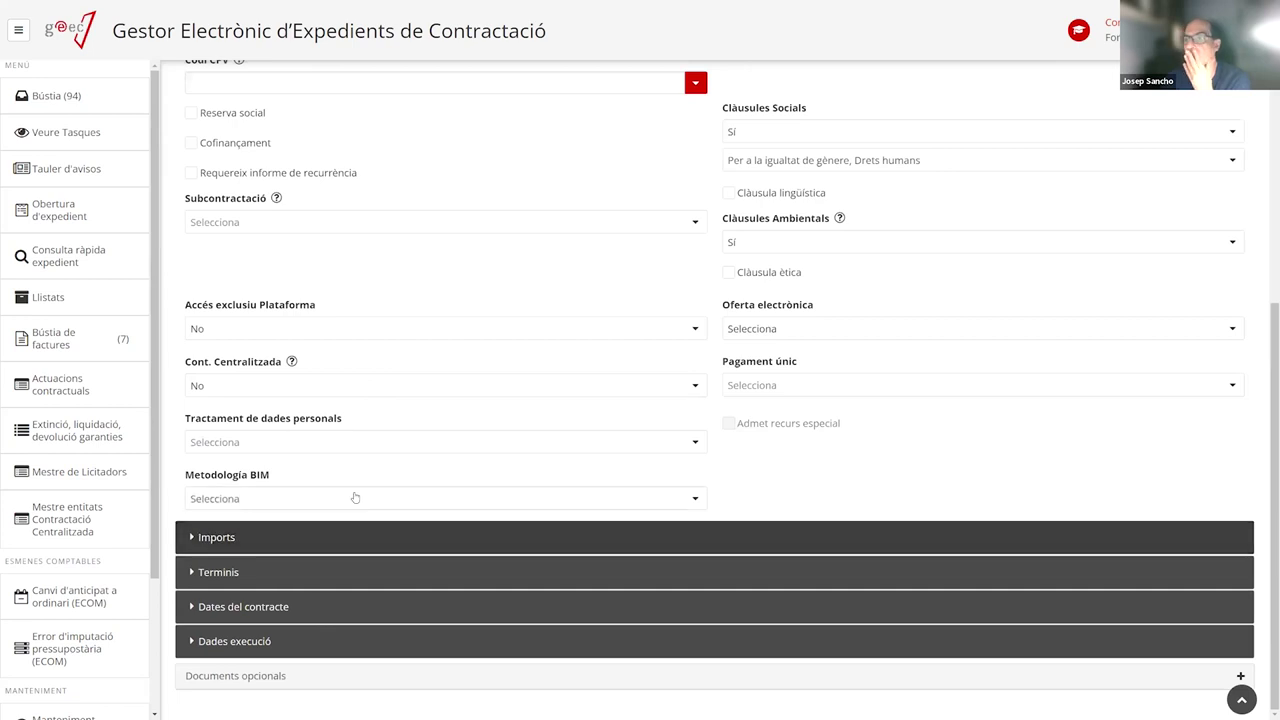
Expand the Imports section and look over its fields together with the sections above it
{"action": "left_click", "coordinate": [243, 536]}
{"action": "scroll", "coordinate": [415, 355], "scroll_direction": "down", "scroll_amount": 2}
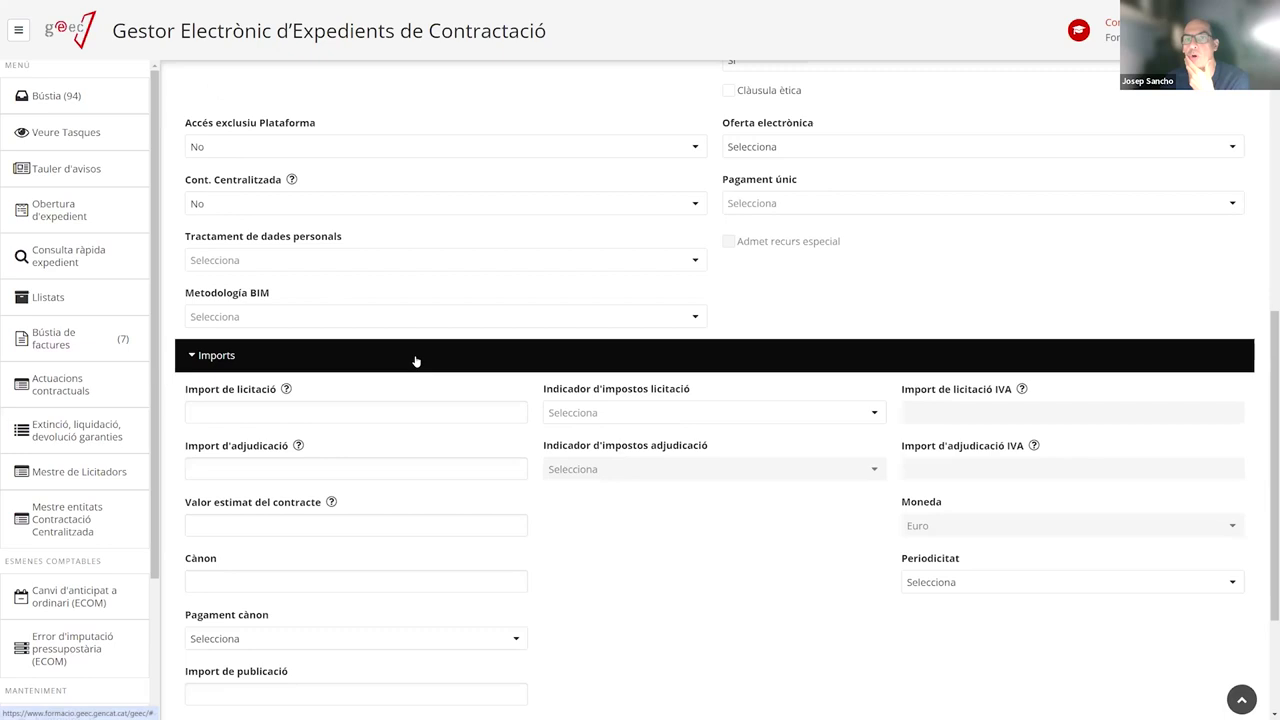
{"action": "scroll", "coordinate": [415, 357], "scroll_direction": "up", "scroll_amount": 4}
{"action": "scroll", "coordinate": [416, 361], "scroll_direction": "up", "scroll_amount": 3}
{"action": "scroll", "coordinate": [417, 360], "scroll_direction": "down", "scroll_amount": 4}
{"action": "scroll", "coordinate": [416, 360], "scroll_direction": "down", "scroll_amount": 3}
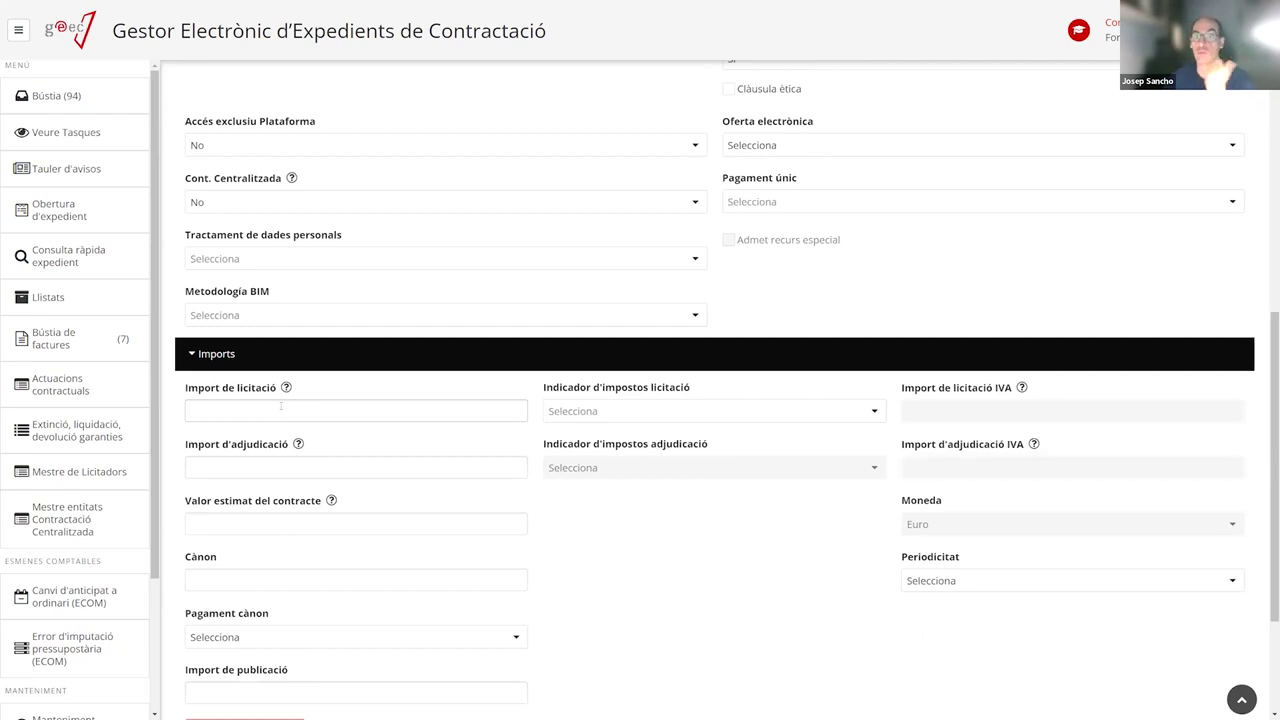
Enter 1.000 as the Import de licitació and check the Valor estimat del contracte field
{"action": "left_click", "coordinate": [280, 408]}
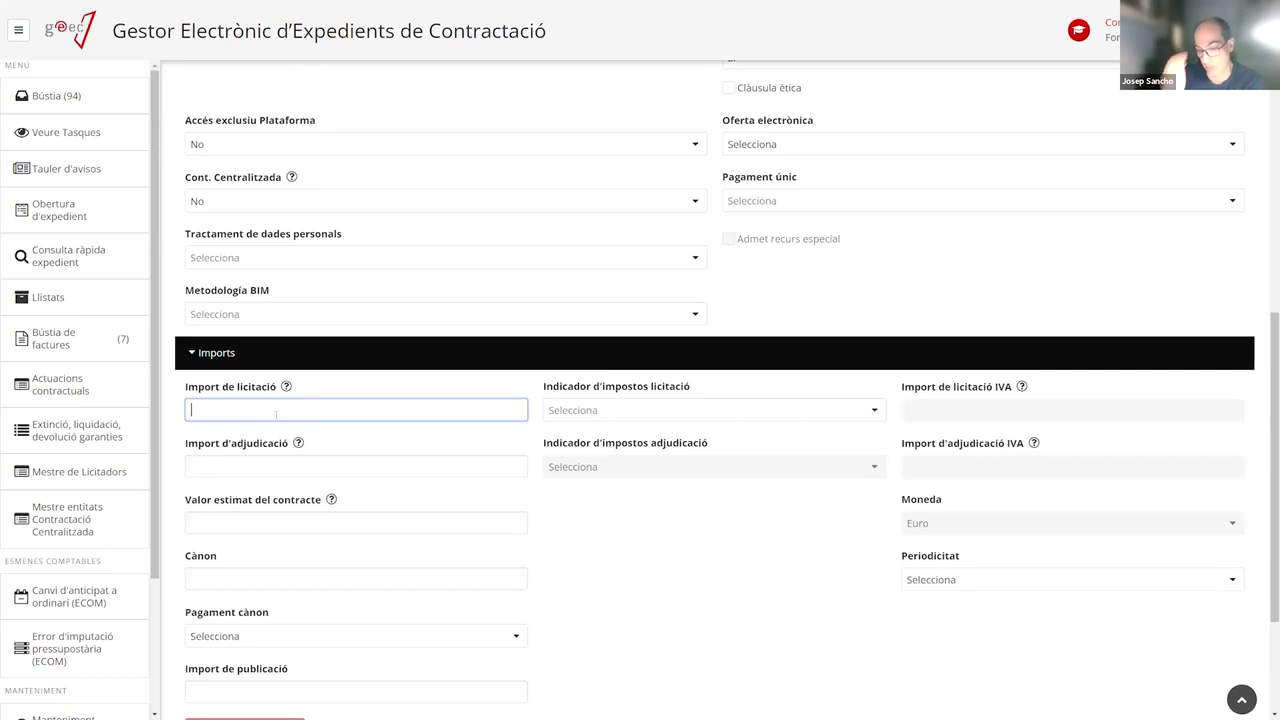
{"action": "type", "text": "1.00"}
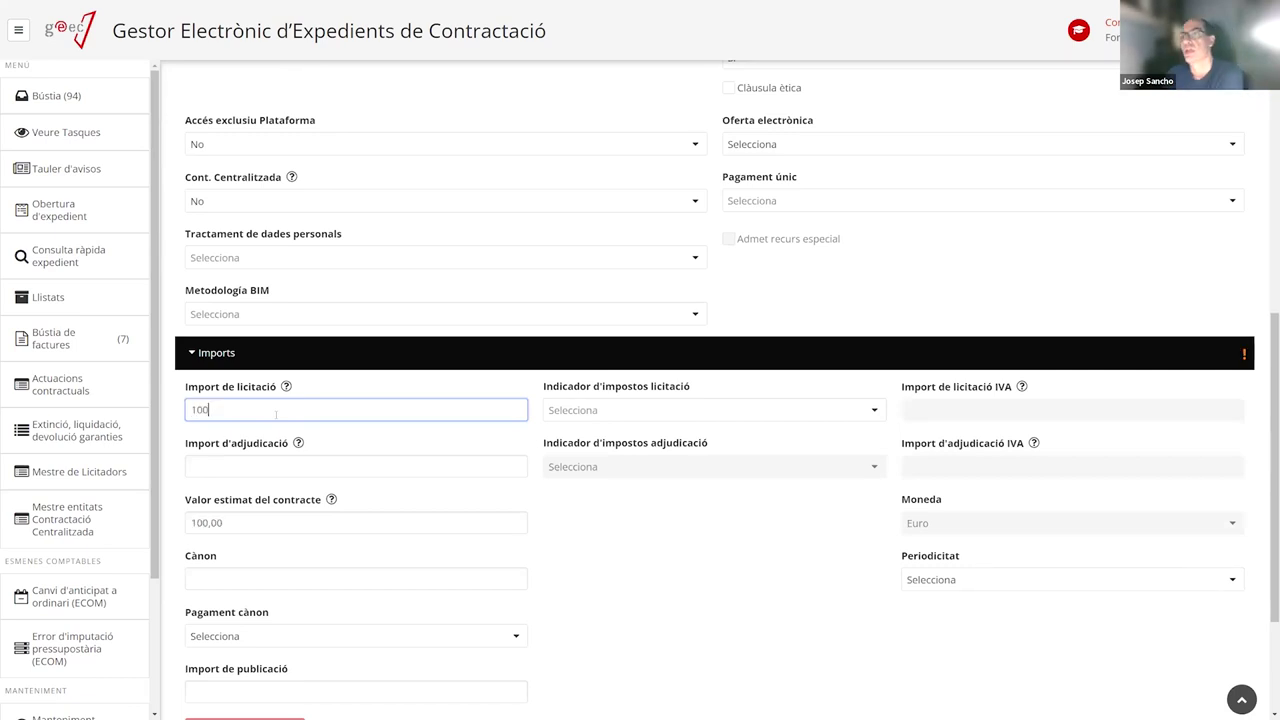
{"action": "type", "text": "0"}
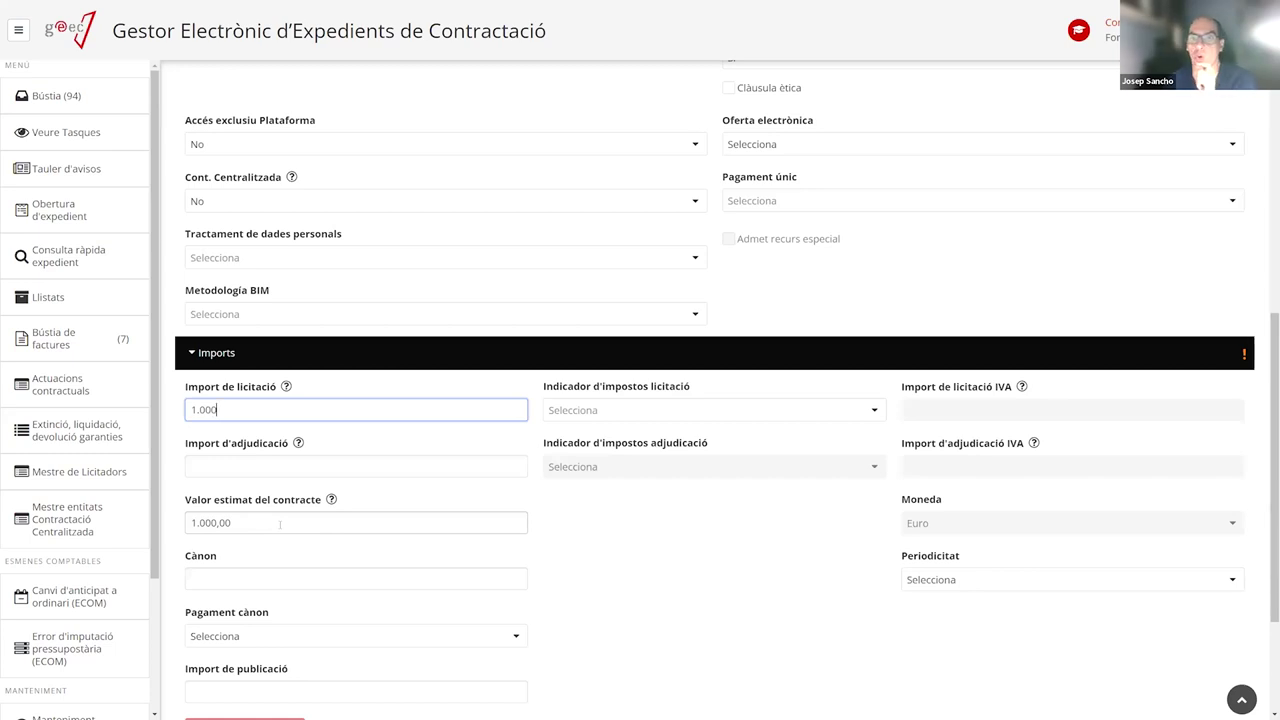
{"action": "left_click", "coordinate": [280, 522]}
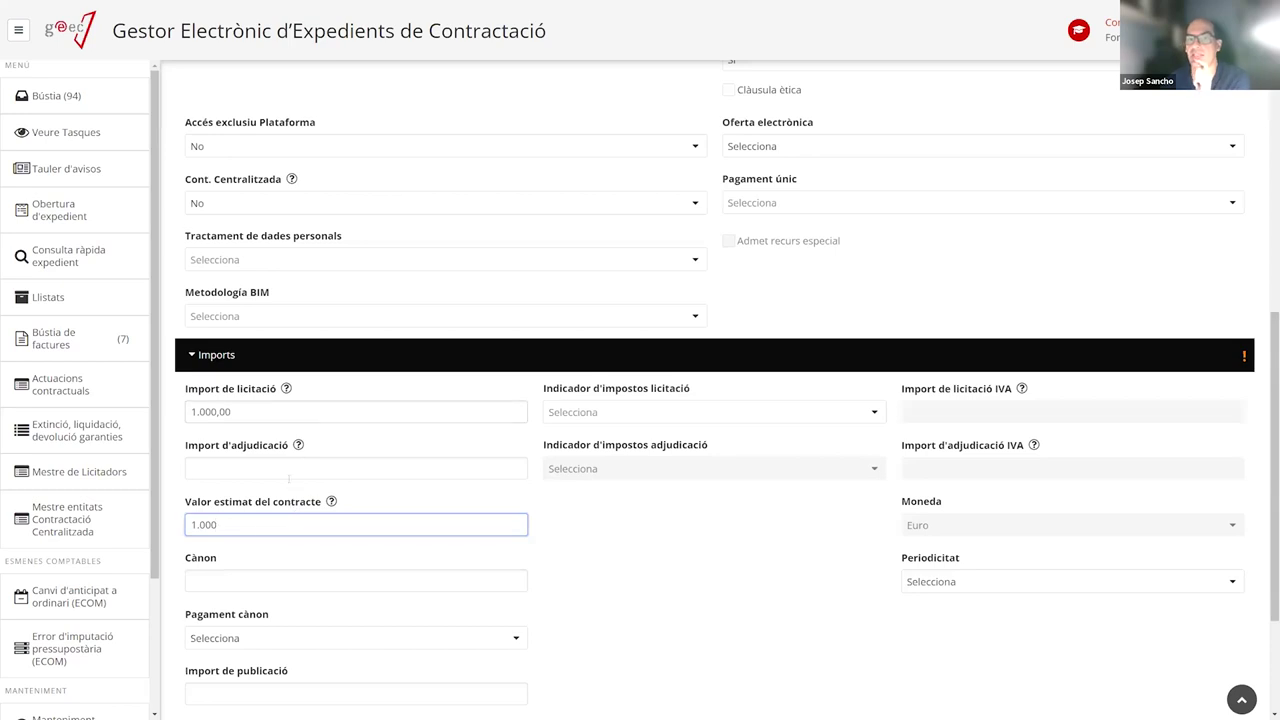
{"action": "left_click", "coordinate": [646, 413]}
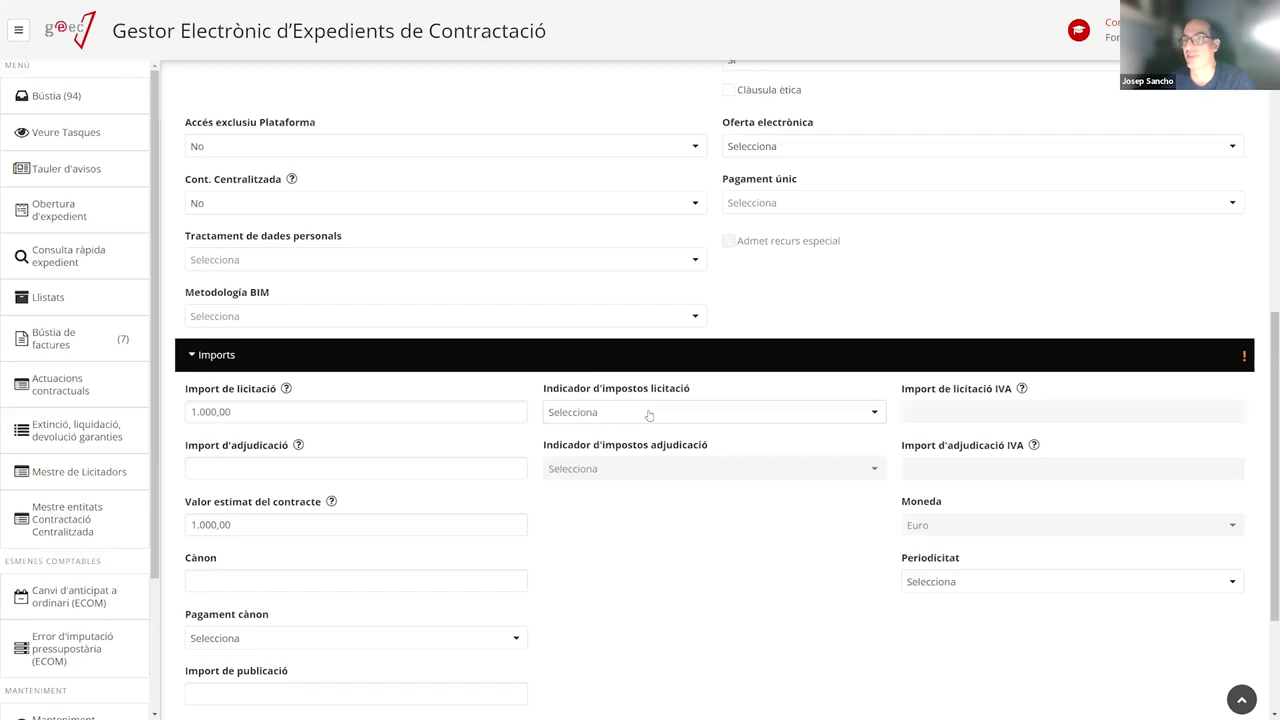
Look through the available tax indicators and set Indicador d'impostos licitació to N8-IVA suportat no deduible 21%
{"action": "left_click", "coordinate": [649, 413]}
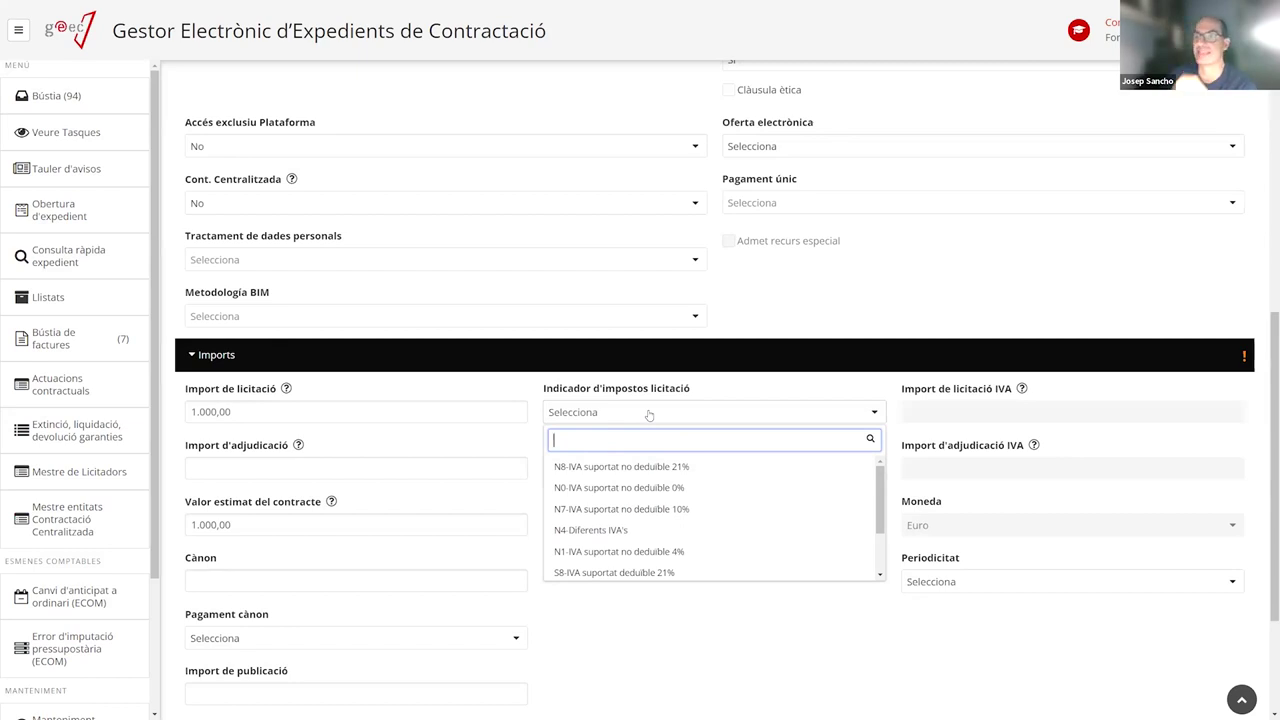
{"action": "scroll", "coordinate": [685, 490], "scroll_direction": "down", "scroll_amount": 2}
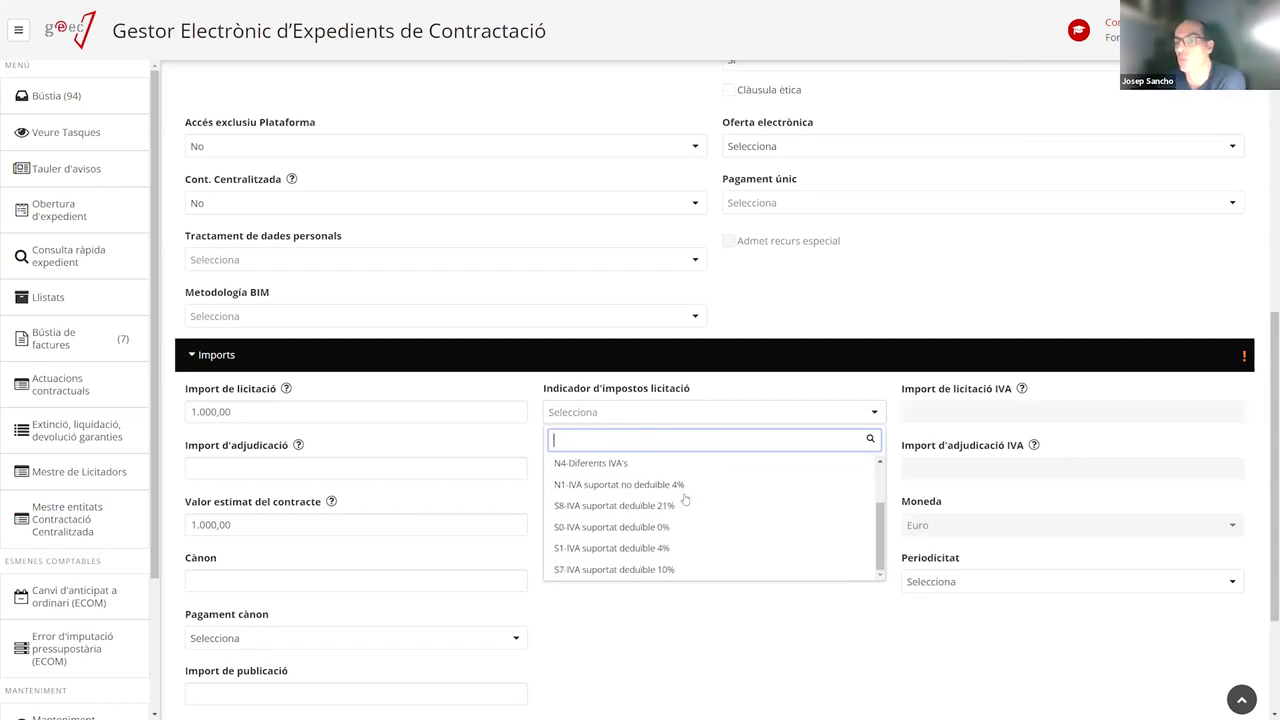
{"action": "scroll", "coordinate": [690, 498], "scroll_direction": "up", "scroll_amount": 3}
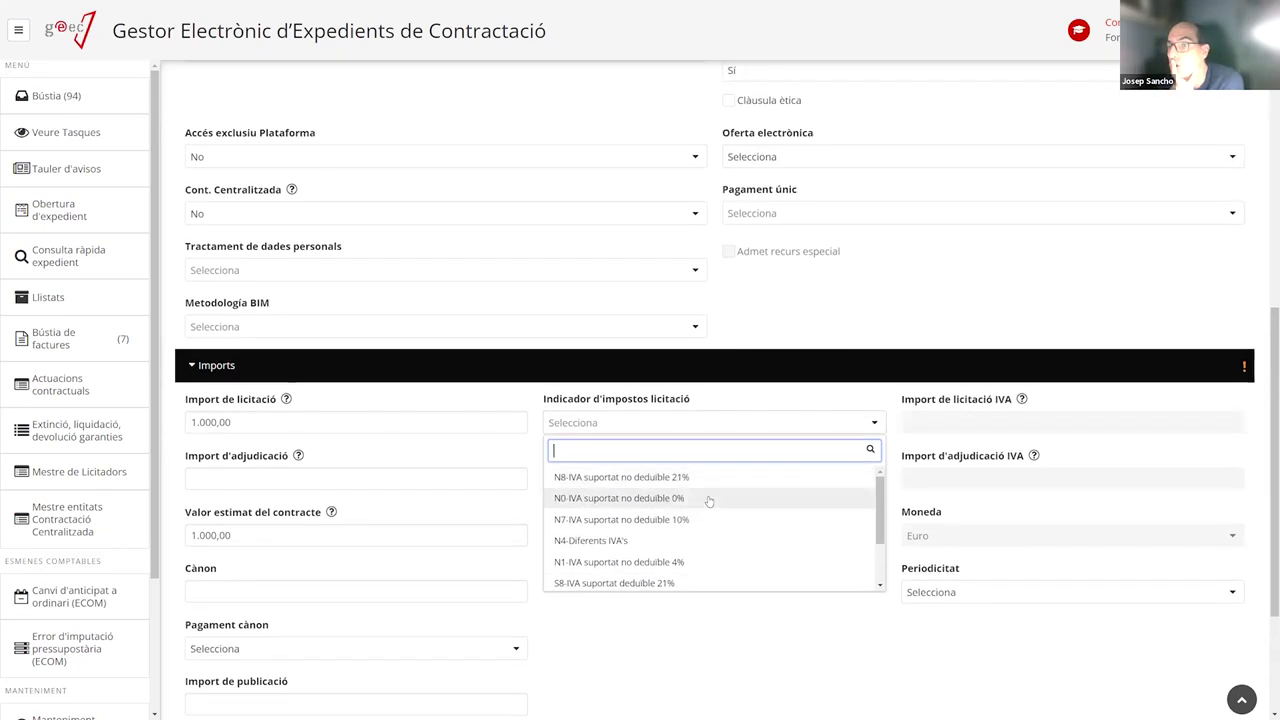
{"action": "scroll", "coordinate": [706, 502], "scroll_direction": "down", "scroll_amount": 2}
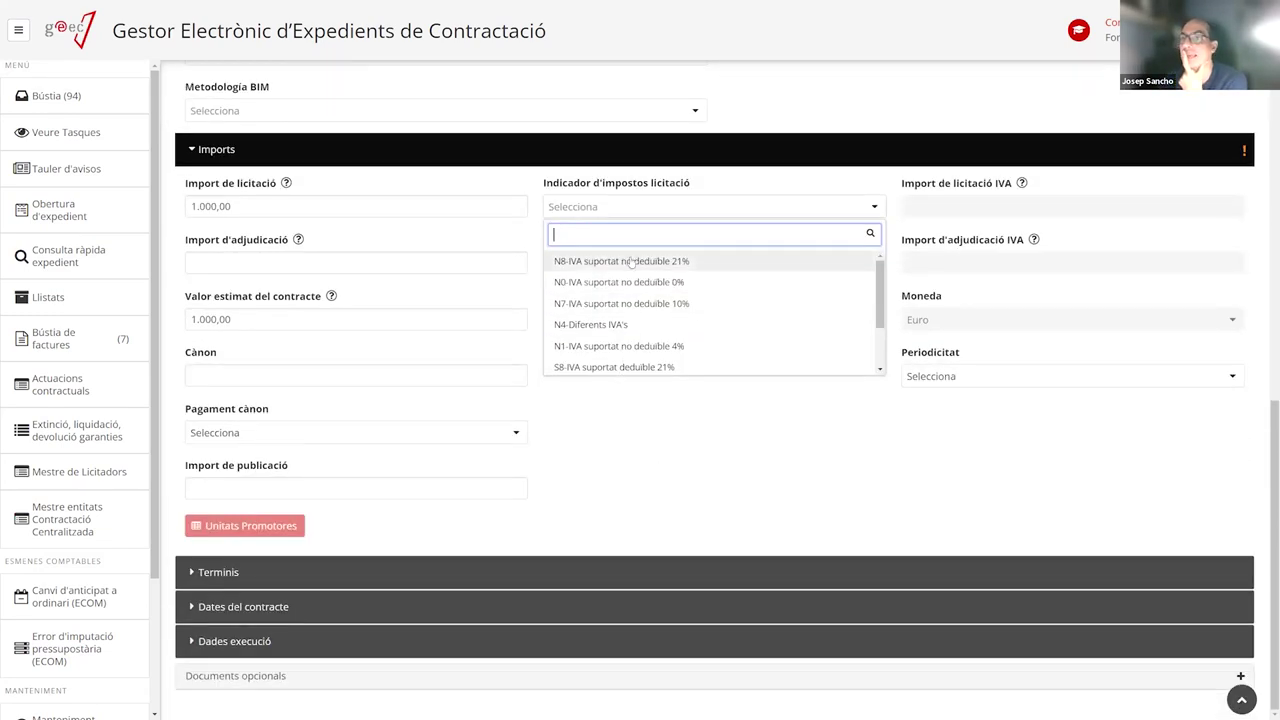
{"action": "scroll", "coordinate": [650, 290], "scroll_direction": "down", "scroll_amount": 2}
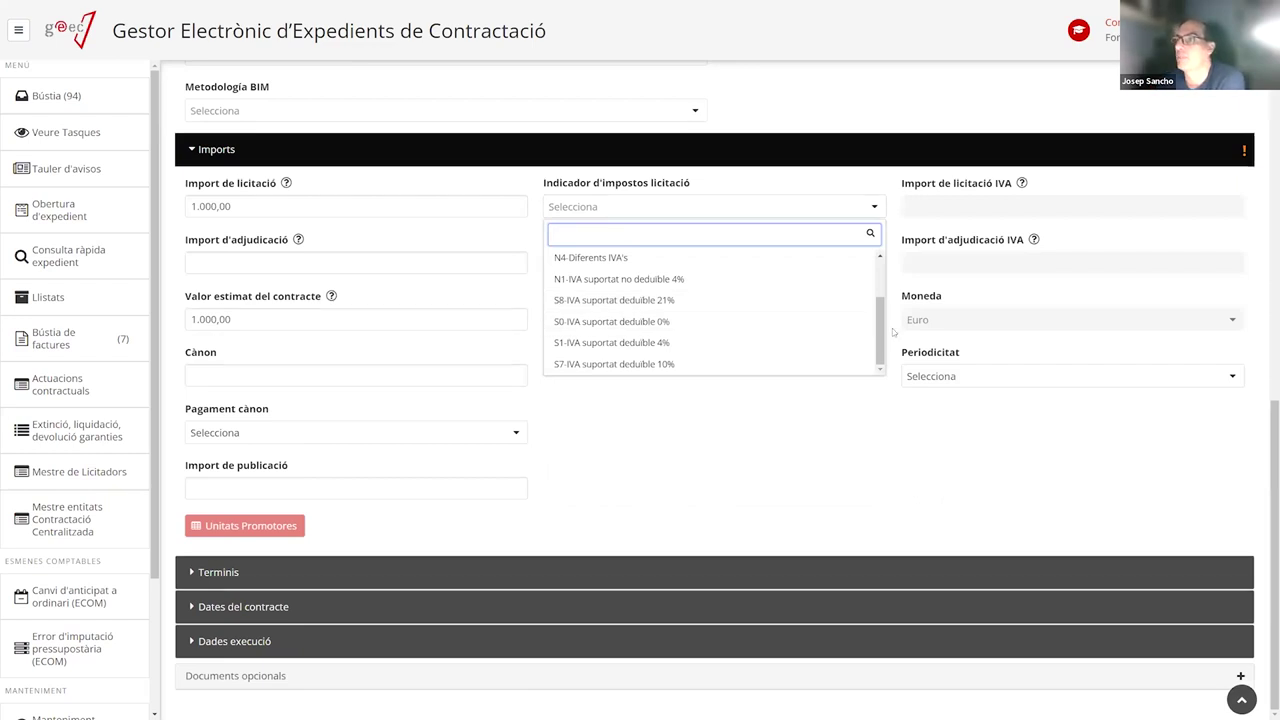
{"action": "left_click_drag", "start_coordinate": [879, 318], "coordinate": [840, 400]}
{"action": "scroll", "coordinate": [801, 453], "scroll_direction": "up", "scroll_amount": 3}
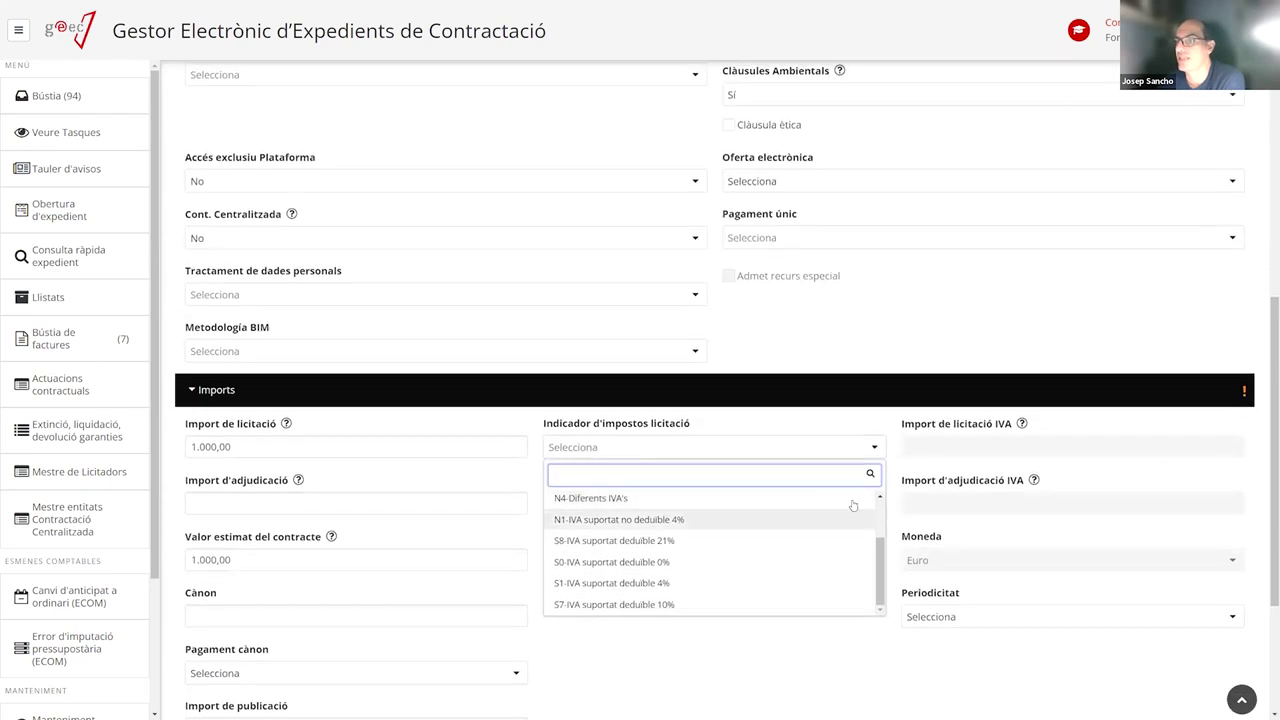
{"action": "left_click_drag", "start_coordinate": [879, 546], "coordinate": [879, 511]}
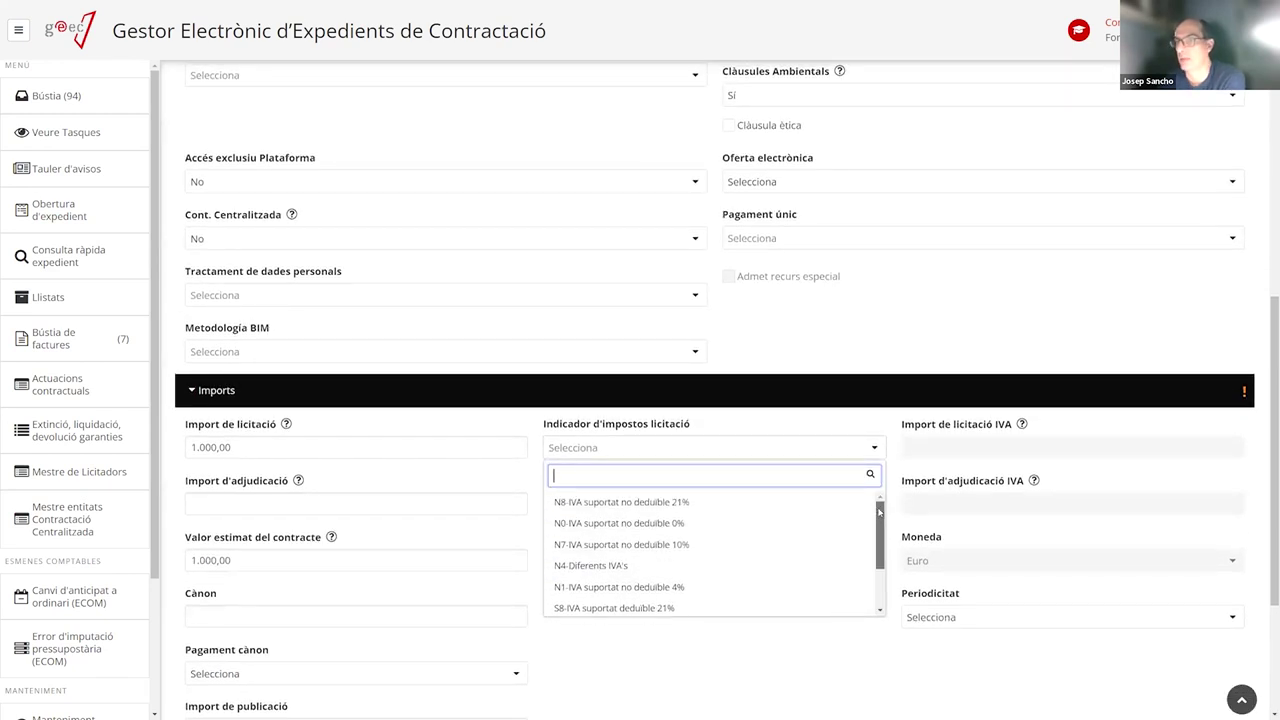
{"action": "left_click", "coordinate": [646, 503]}
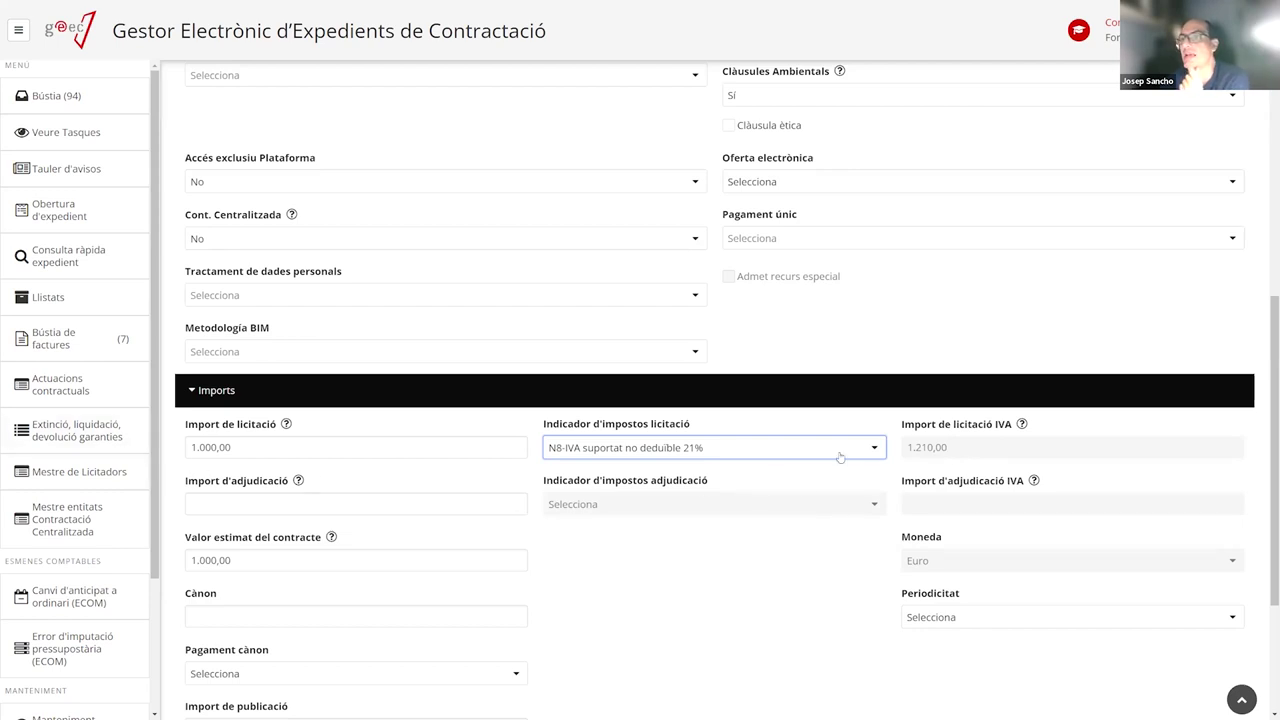
Change Indicador d'impostos licitació to S8-IVA suportat deduible 21%
{"action": "left_click", "coordinate": [730, 447]}
{"action": "scroll", "coordinate": [735, 520], "scroll_direction": "down", "scroll_amount": 1}
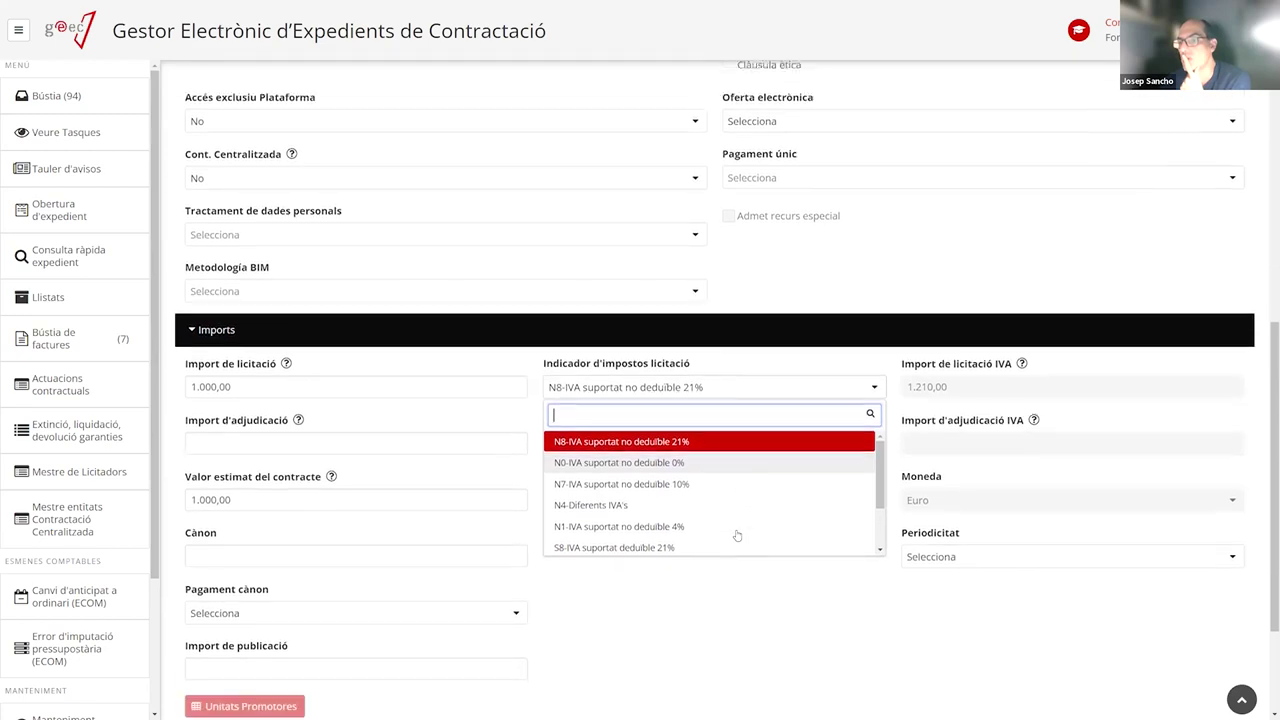
{"action": "left_click", "coordinate": [617, 508]}
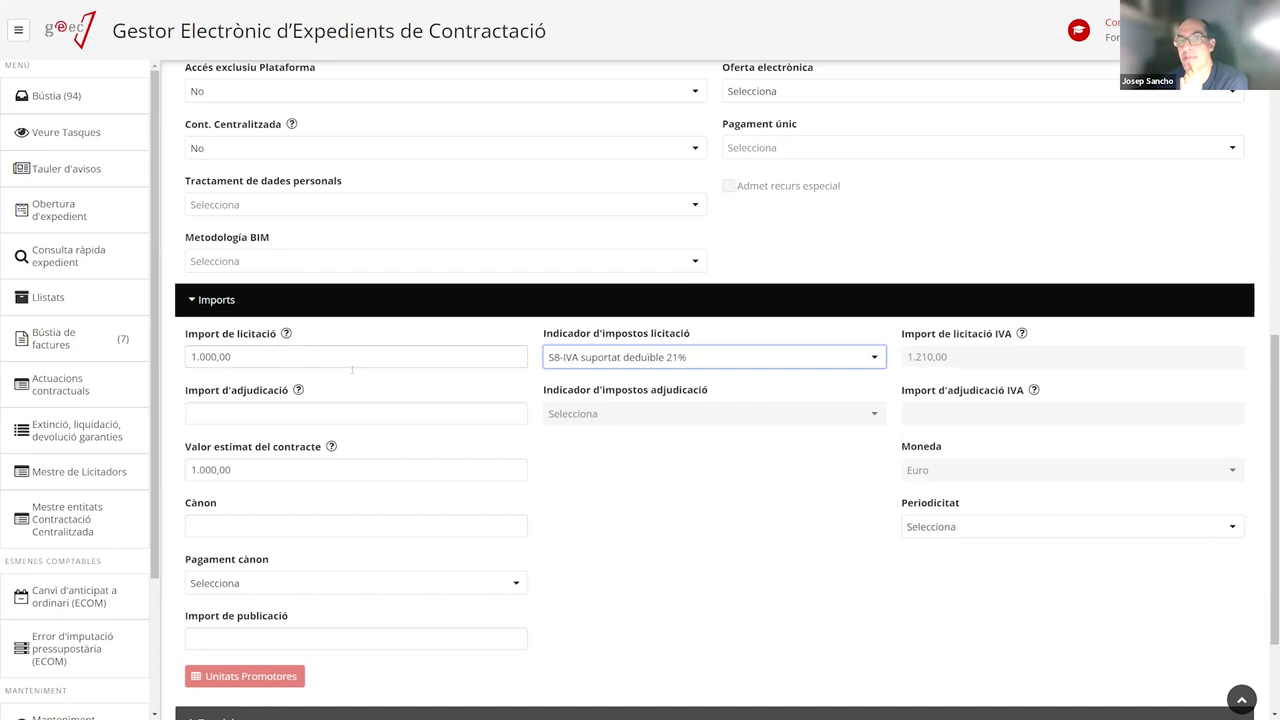
Set Indicador d'impostos licitació to N8-IVA suportat no deduible 21% for the Import de licitació
{"action": "left_click", "coordinate": [241, 357]}
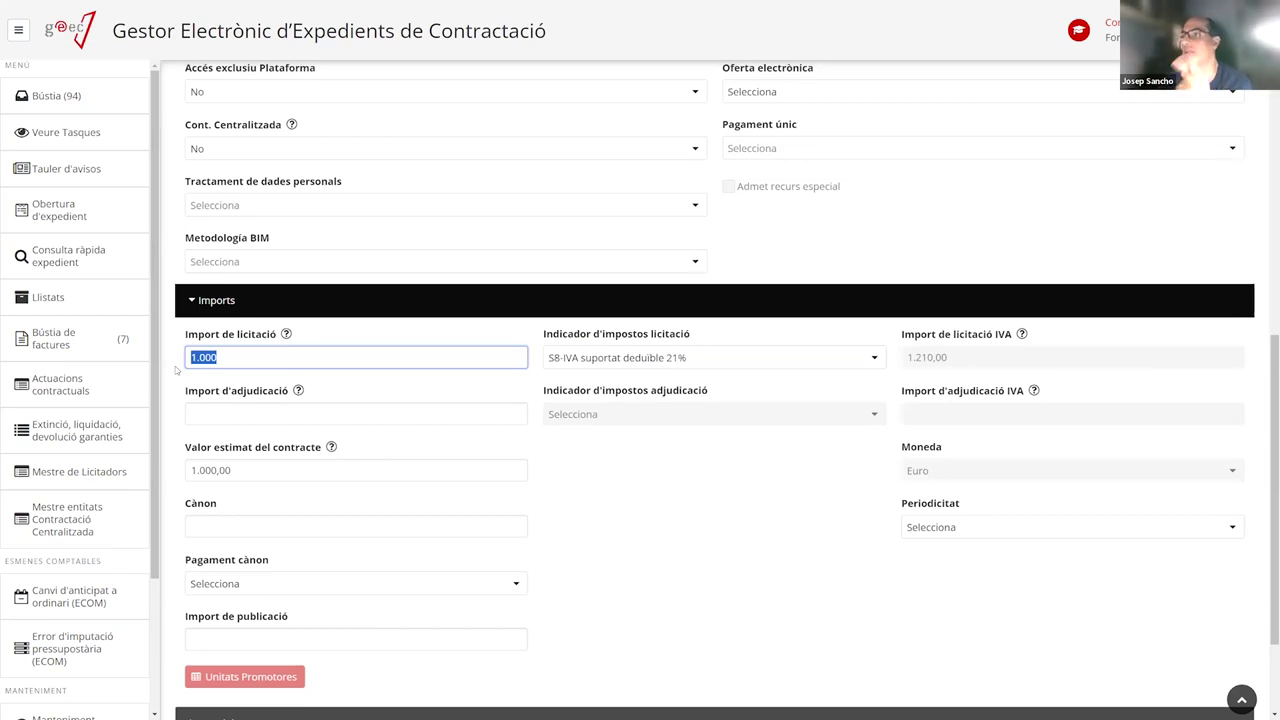
{"action": "left_click", "coordinate": [826, 360]}
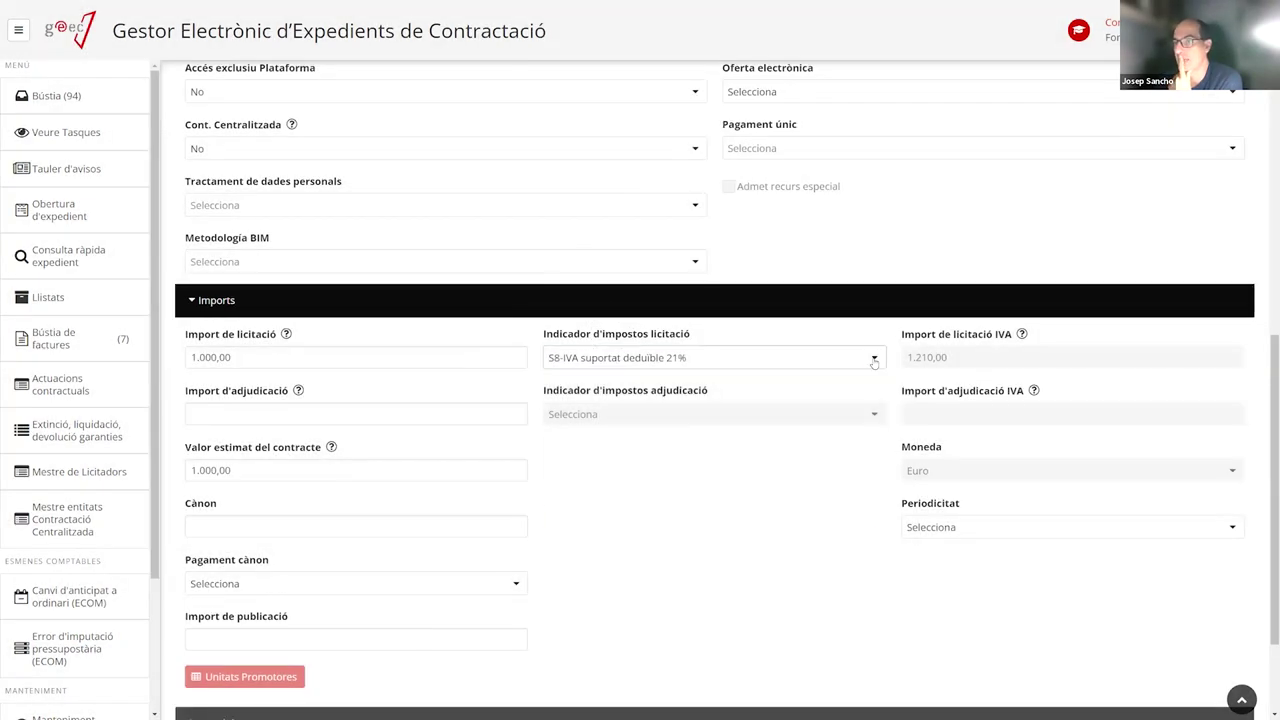
{"action": "left_click", "coordinate": [874, 360]}
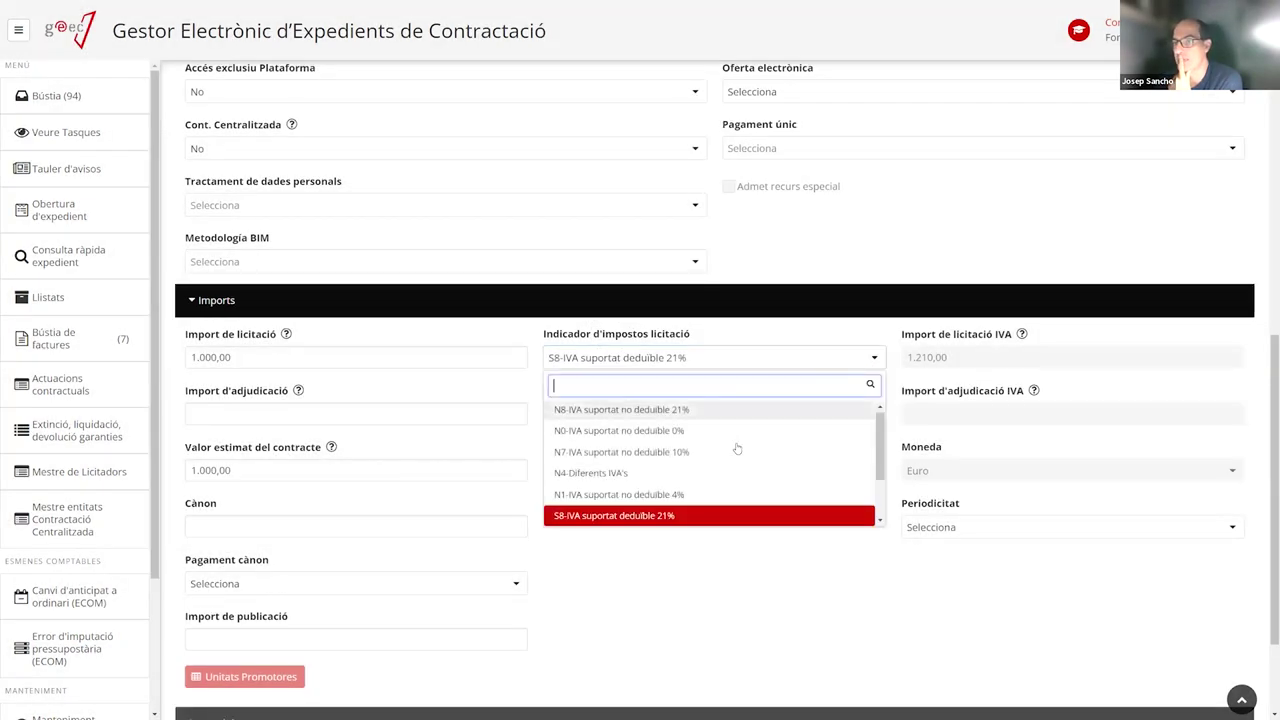
{"action": "left_click", "coordinate": [632, 427]}
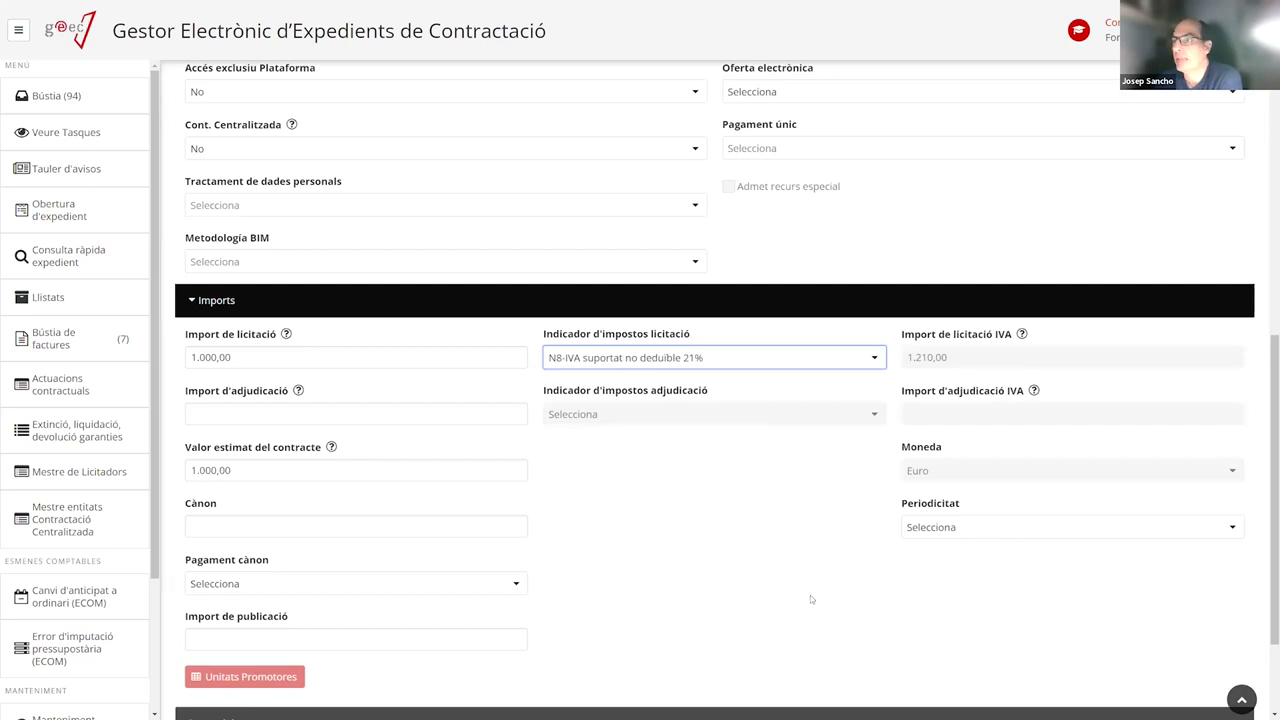
{"action": "scroll", "coordinate": [727, 541], "scroll_direction": "up", "scroll_amount": 3}
{"action": "scroll", "coordinate": [727, 543], "scroll_direction": "down", "scroll_amount": 2}
{"action": "scroll", "coordinate": [727, 539], "scroll_direction": "down", "scroll_amount": 1}
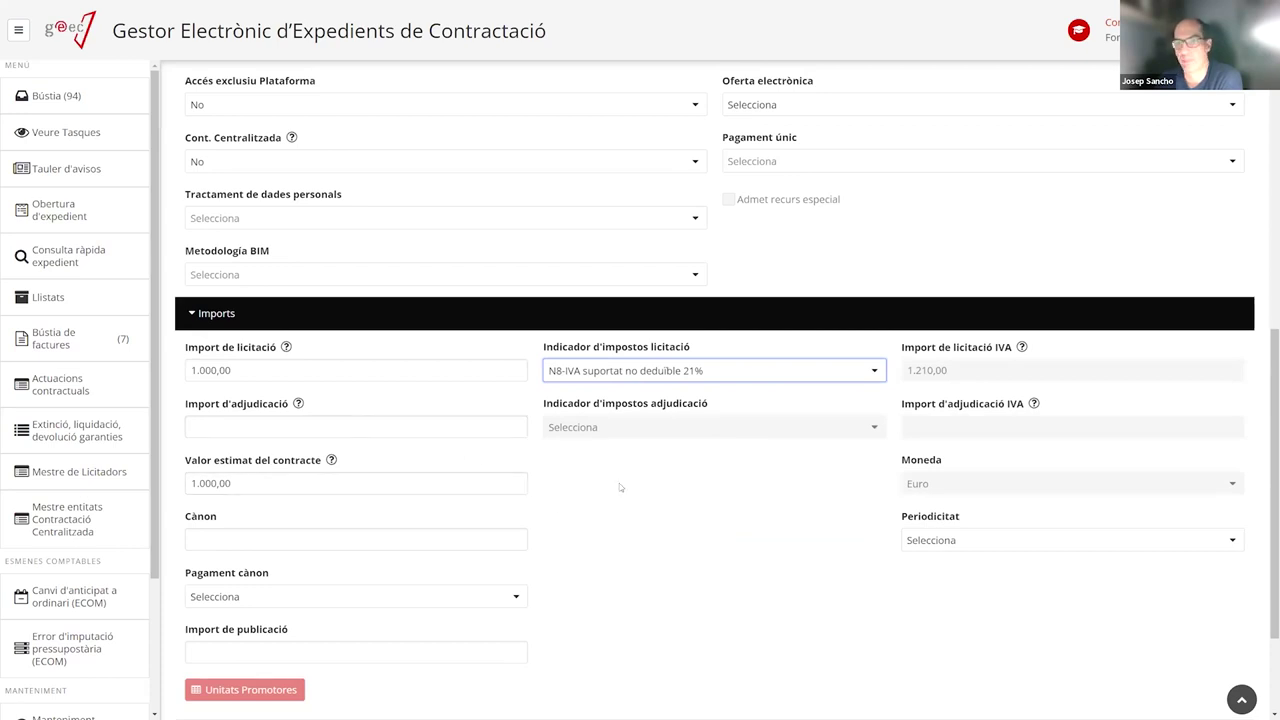
{"action": "scroll", "coordinate": [480, 472], "scroll_direction": "up", "scroll_amount": 1}
{"action": "scroll", "coordinate": [418, 473], "scroll_direction": "down", "scroll_amount": 1}
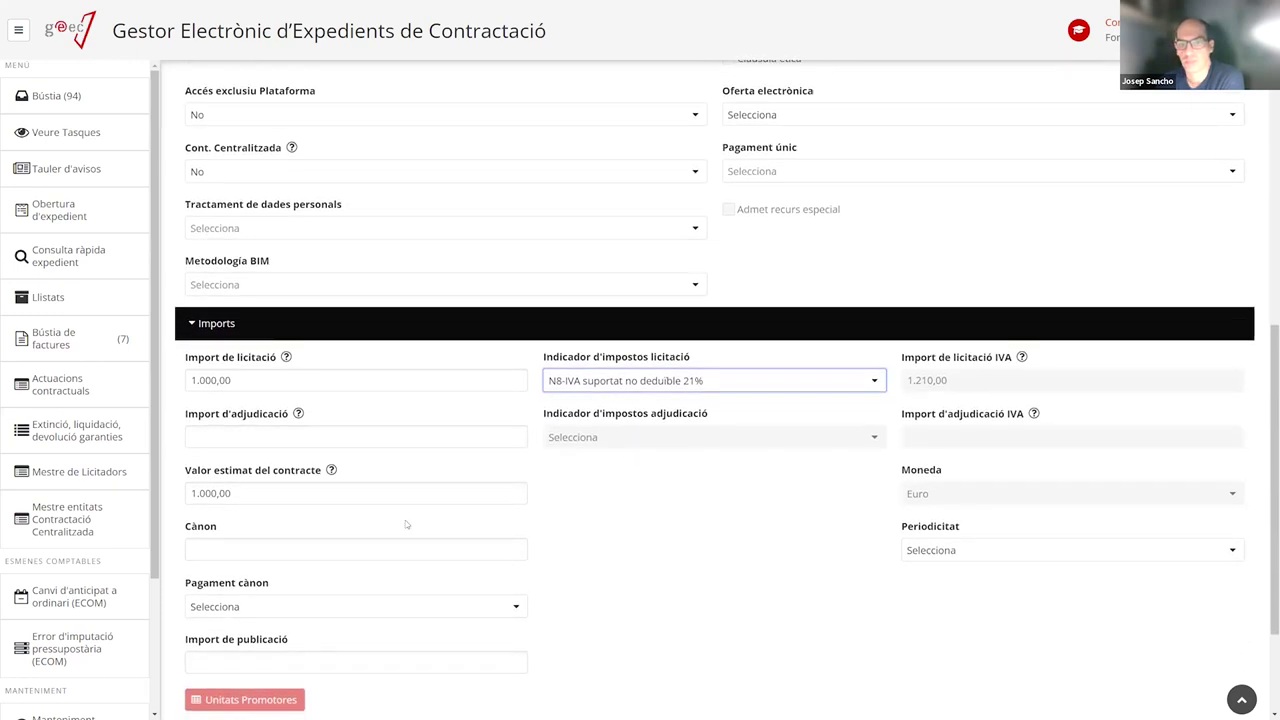
Look over the Cànon field, the Pagament cànon options and the Import de publicació field in the Imports section
{"action": "left_click", "coordinate": [392, 550]}
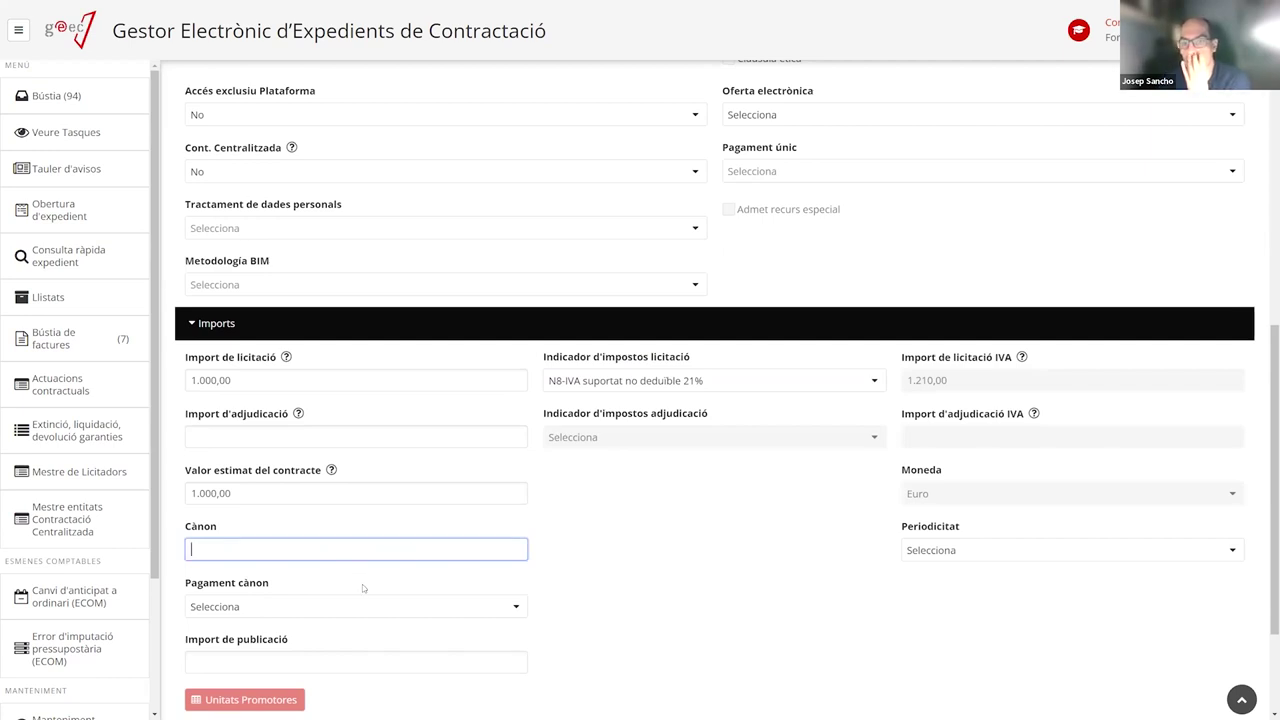
{"action": "left_click", "coordinate": [285, 615]}
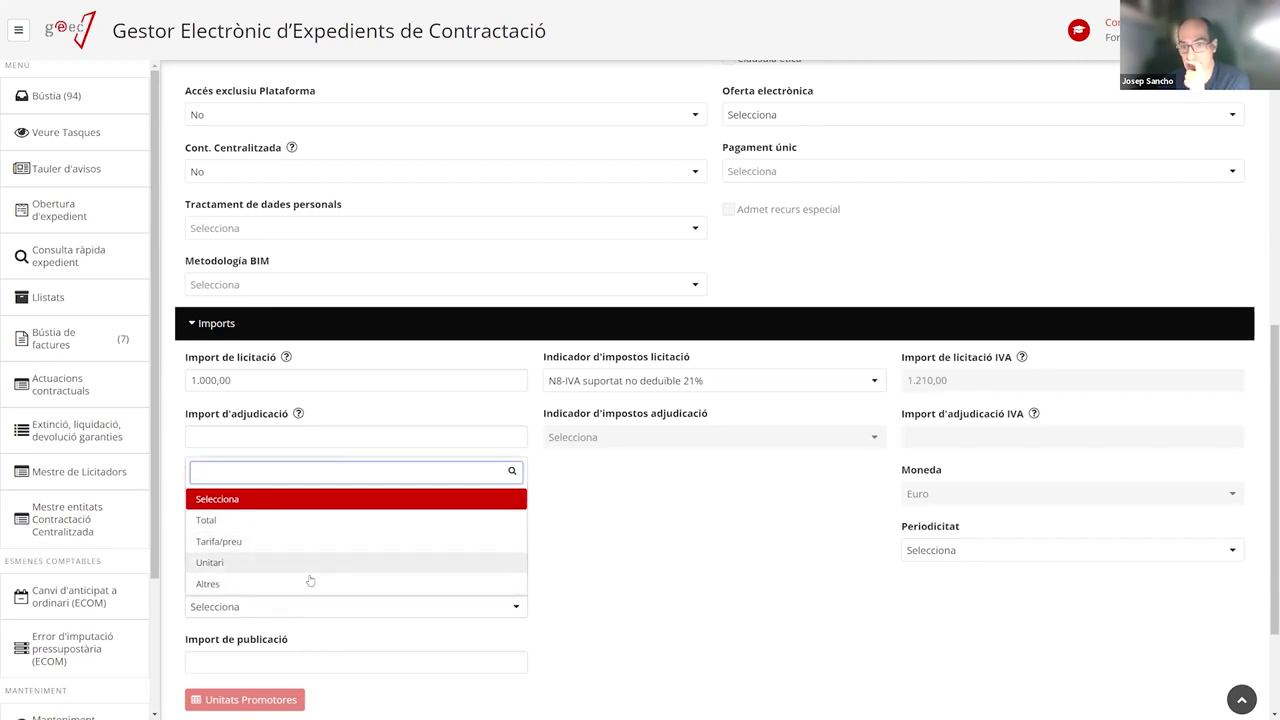
{"action": "left_click", "coordinate": [765, 532]}
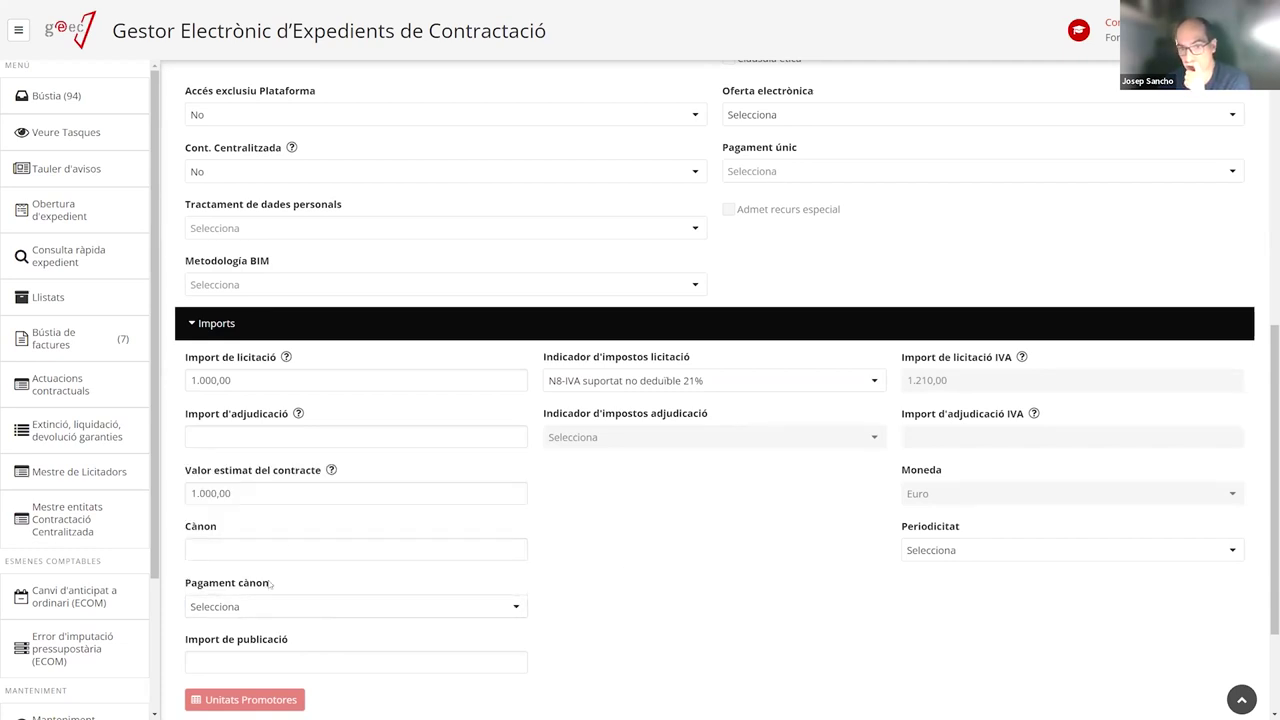
{"action": "scroll", "coordinate": [675, 551], "scroll_direction": "down", "scroll_amount": 1}
{"action": "left_click", "coordinate": [273, 542]}
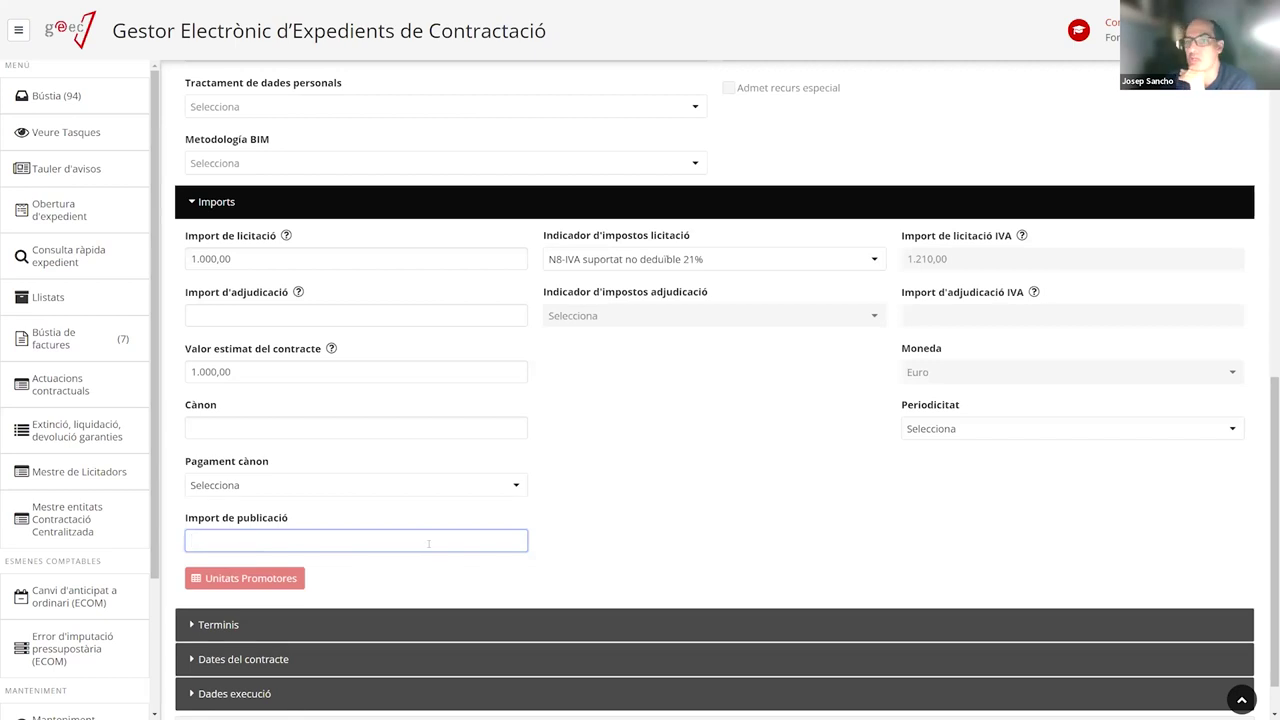
{"action": "scroll", "coordinate": [674, 443], "scroll_direction": "down", "scroll_amount": 1}
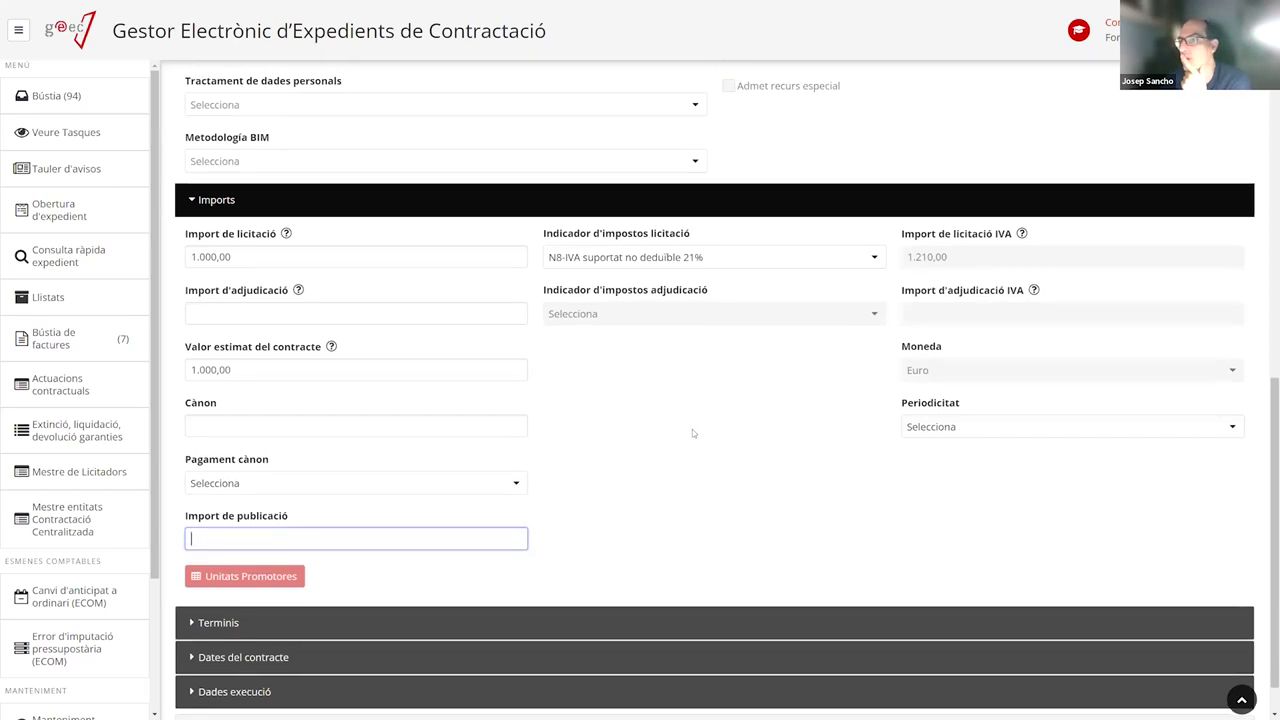
Examine the available Periodicitat options in the Imports section without selecting one
{"action": "left_click", "coordinate": [952, 426]}
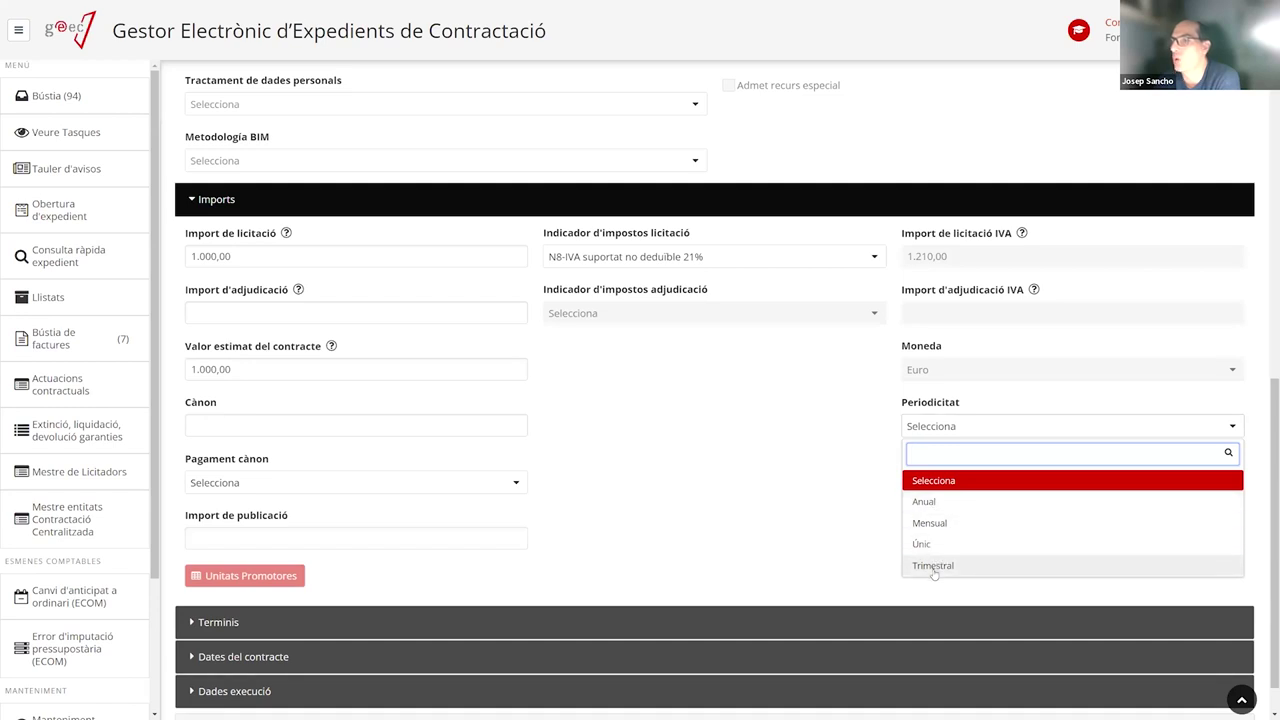
{"action": "left_click", "coordinate": [838, 406]}
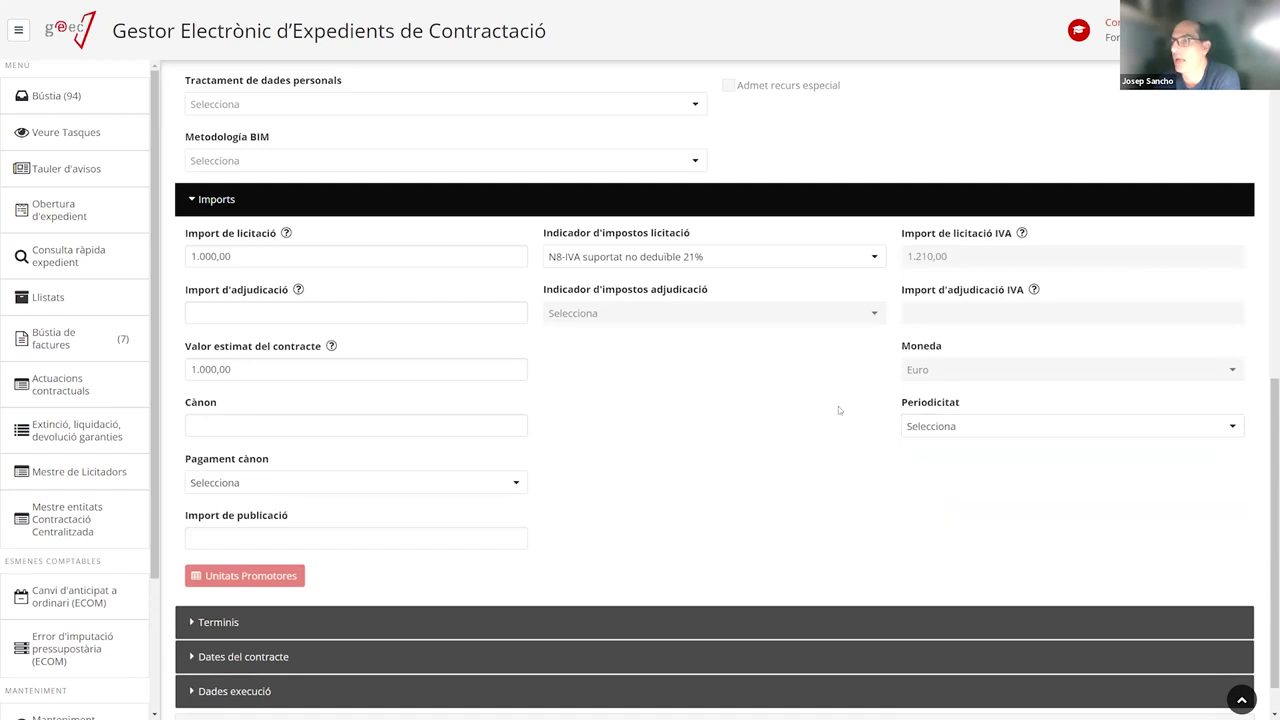
{"action": "left_click", "coordinate": [949, 433]}
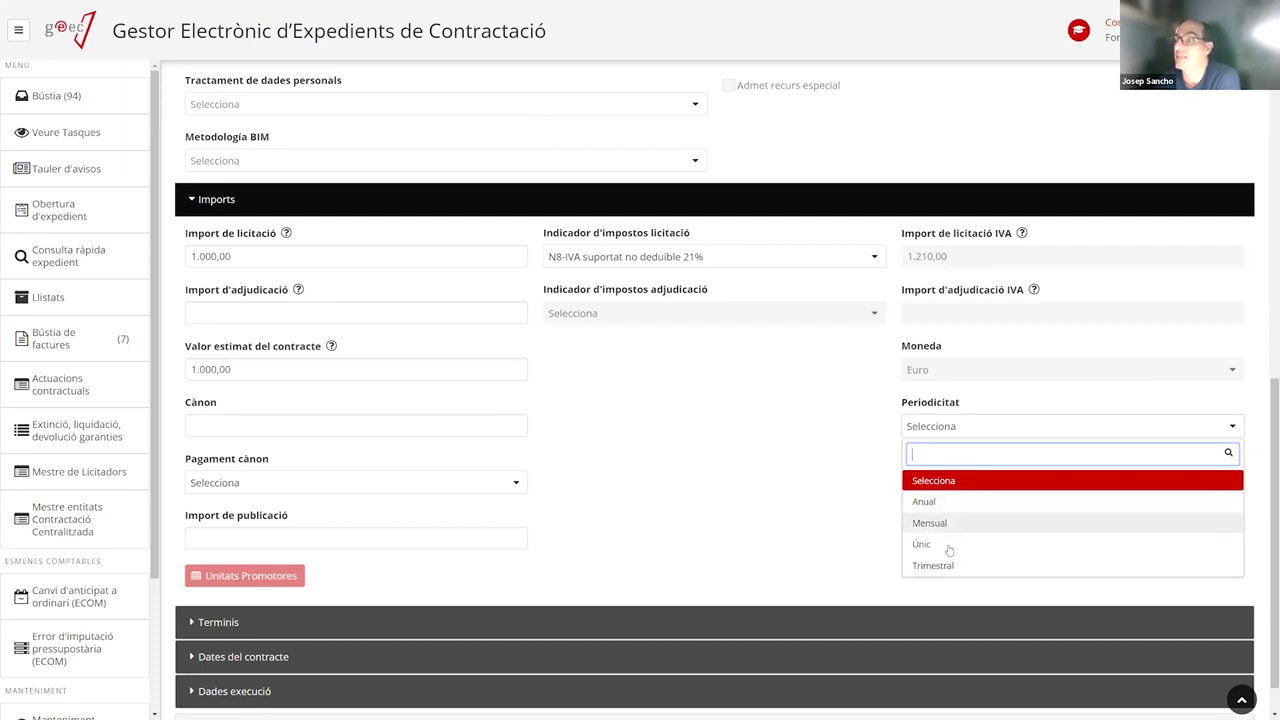
{"action": "scroll", "coordinate": [1006, 523], "scroll_direction": "down", "scroll_amount": 1}
{"action": "left_click", "coordinate": [930, 427]}
{"action": "left_click", "coordinate": [954, 408]}
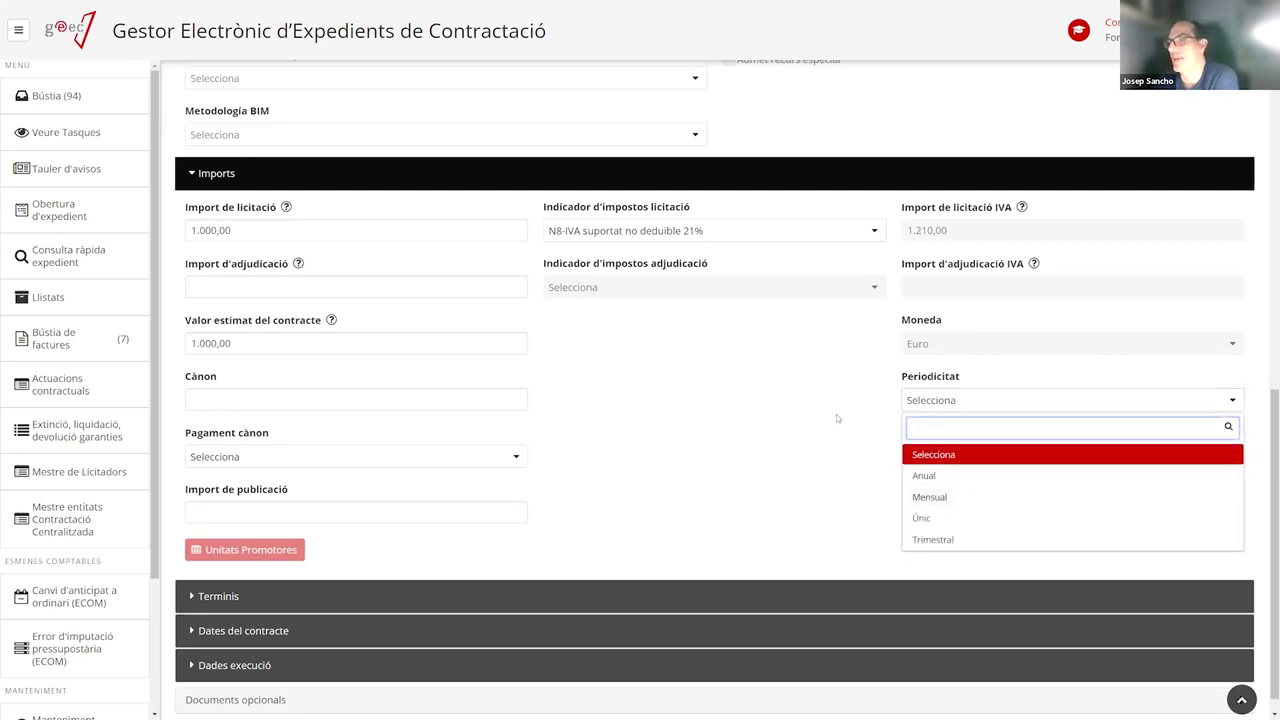
{"action": "left_click", "coordinate": [836, 380]}
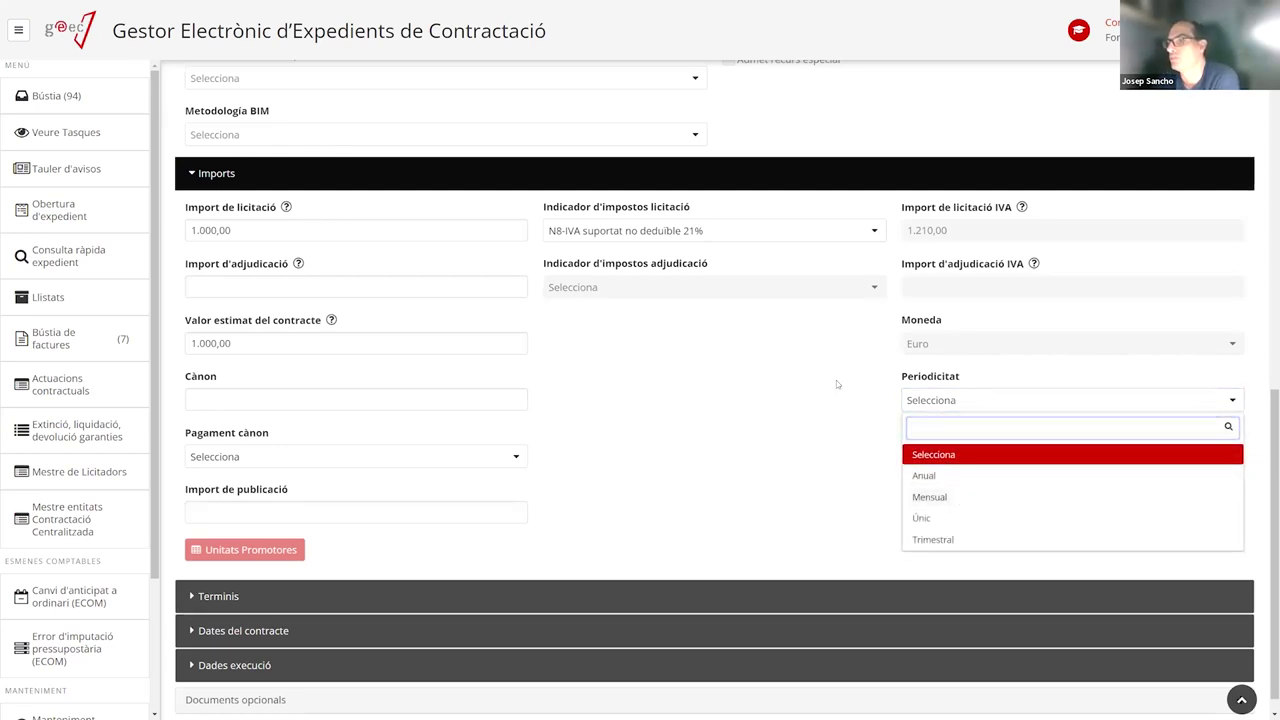
{"action": "left_click", "coordinate": [959, 404]}
{"action": "left_click", "coordinate": [925, 453]}
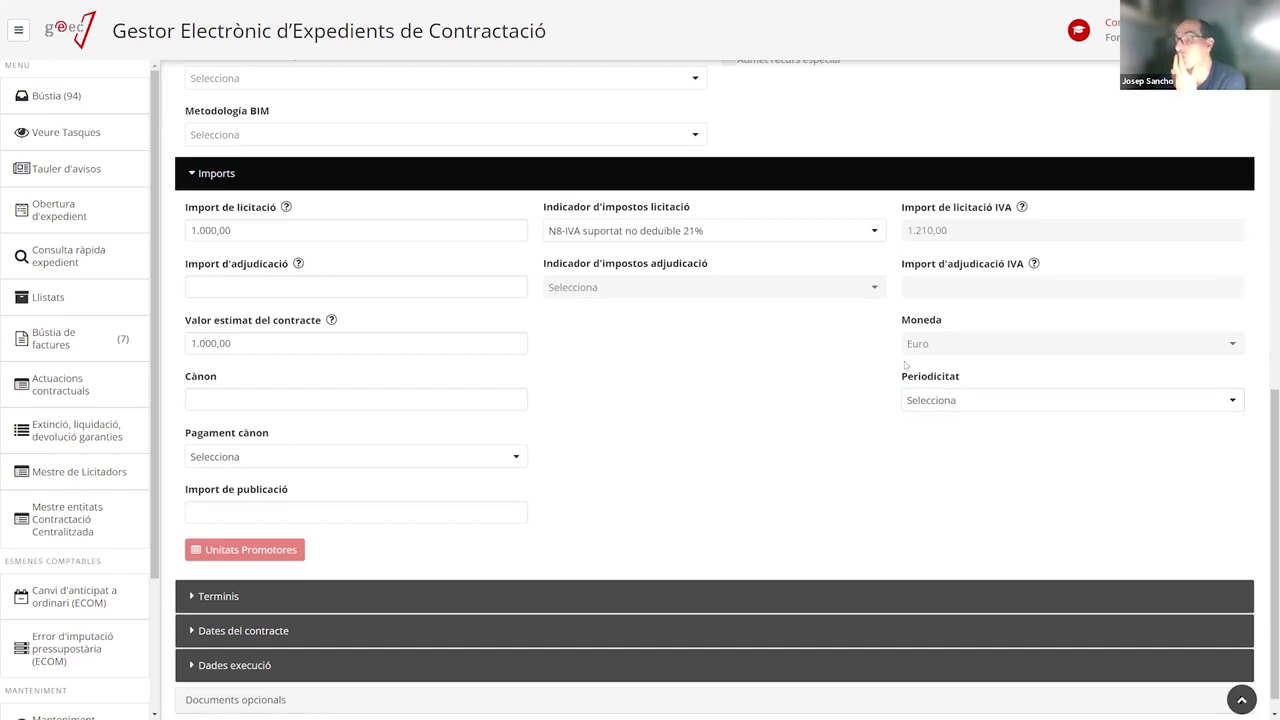
{"action": "left_click", "coordinate": [1025, 404]}
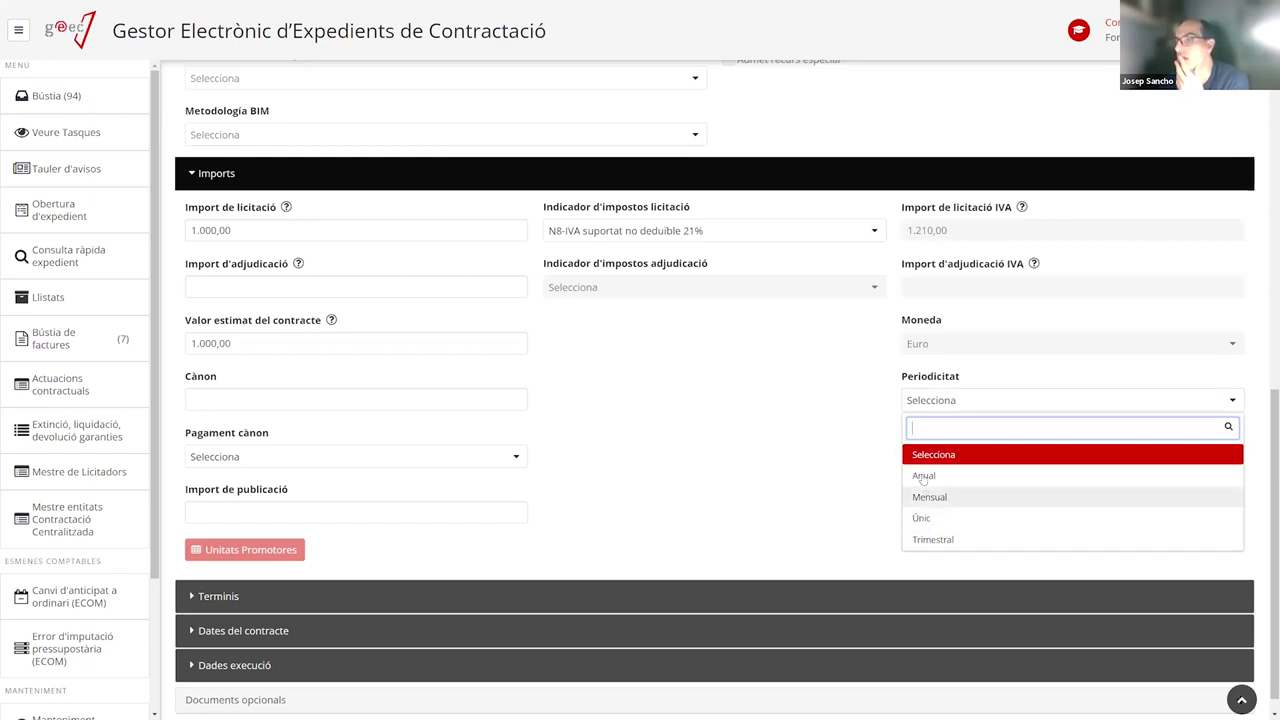
{"action": "left_click", "coordinate": [798, 448]}
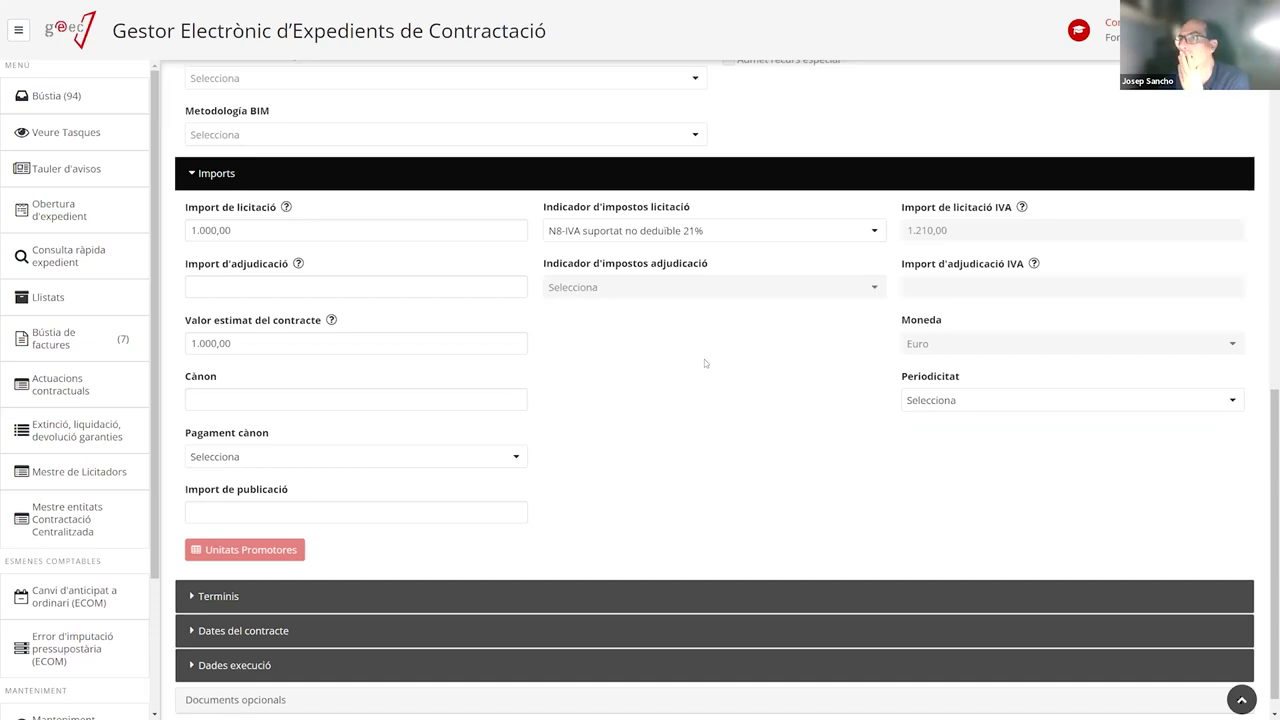
Collapse the Imports section and expand the Terminis section
{"action": "left_click", "coordinate": [260, 173]}
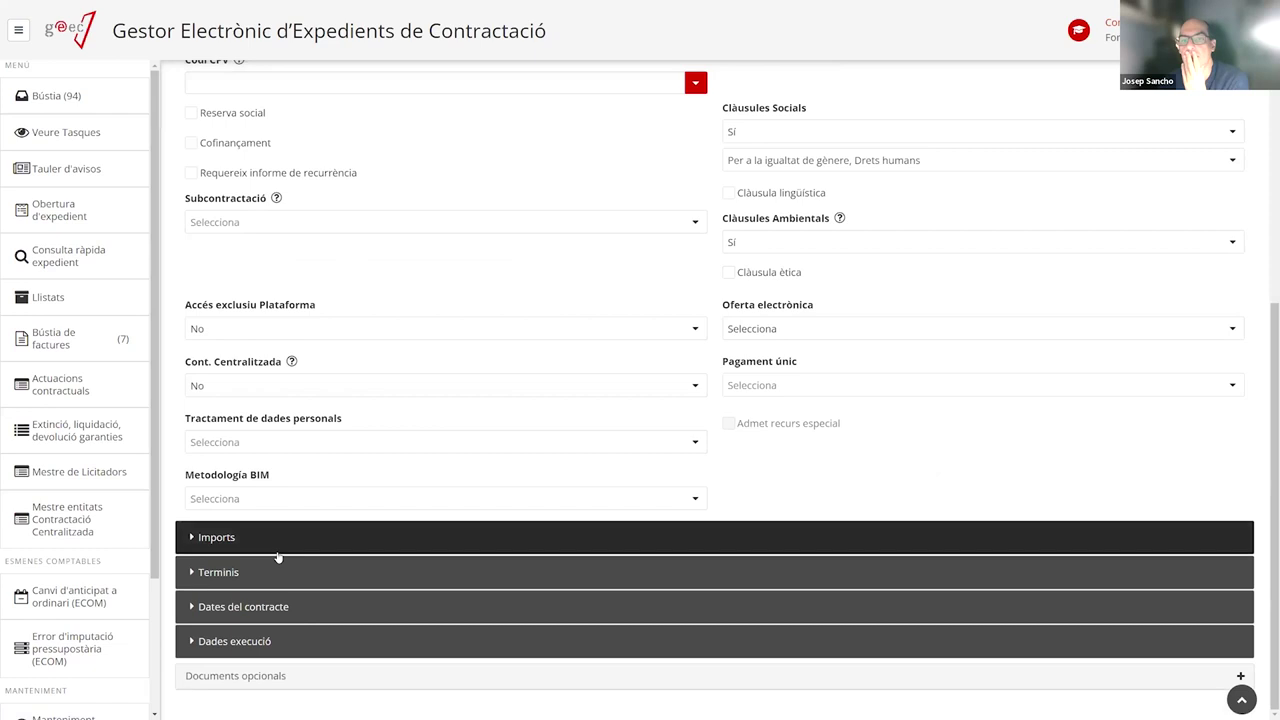
{"action": "left_click", "coordinate": [250, 571]}
{"action": "scroll", "coordinate": [446, 416], "scroll_direction": "down", "scroll_amount": 2}
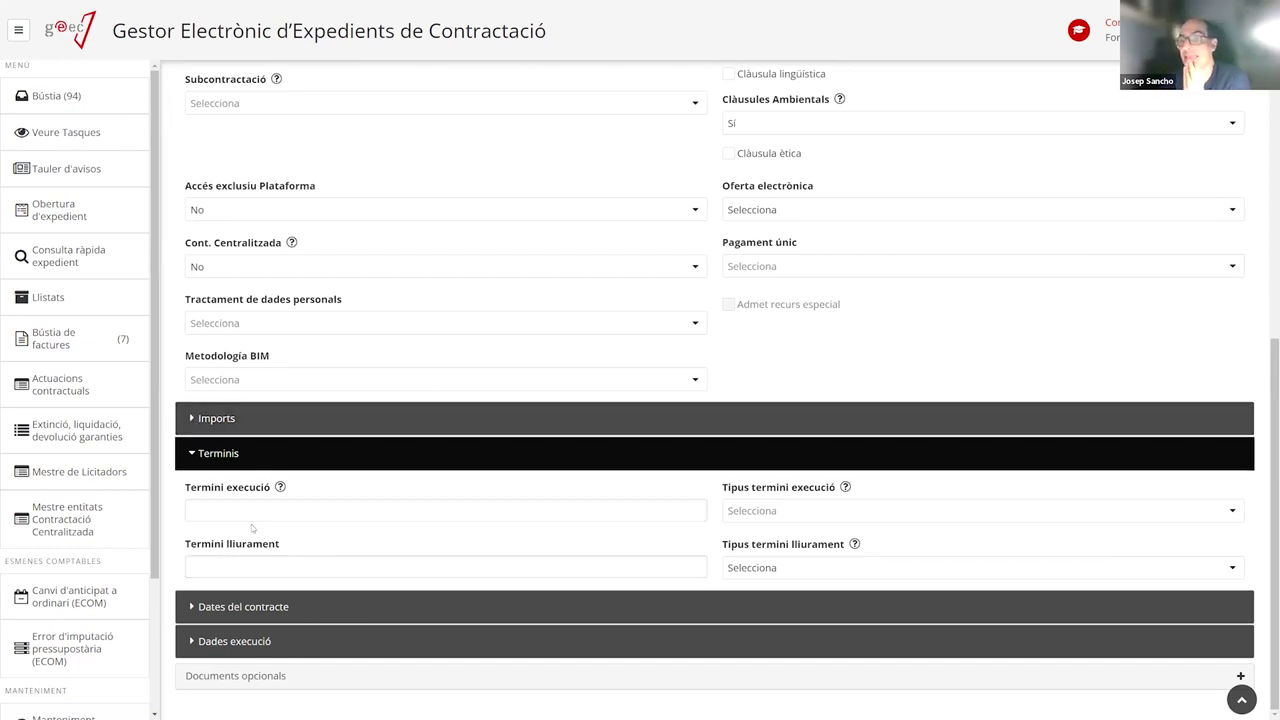
Save the contract file's data and check which fields are flagged as required
{"action": "scroll", "coordinate": [675, 449], "scroll_direction": "up", "scroll_amount": 6}
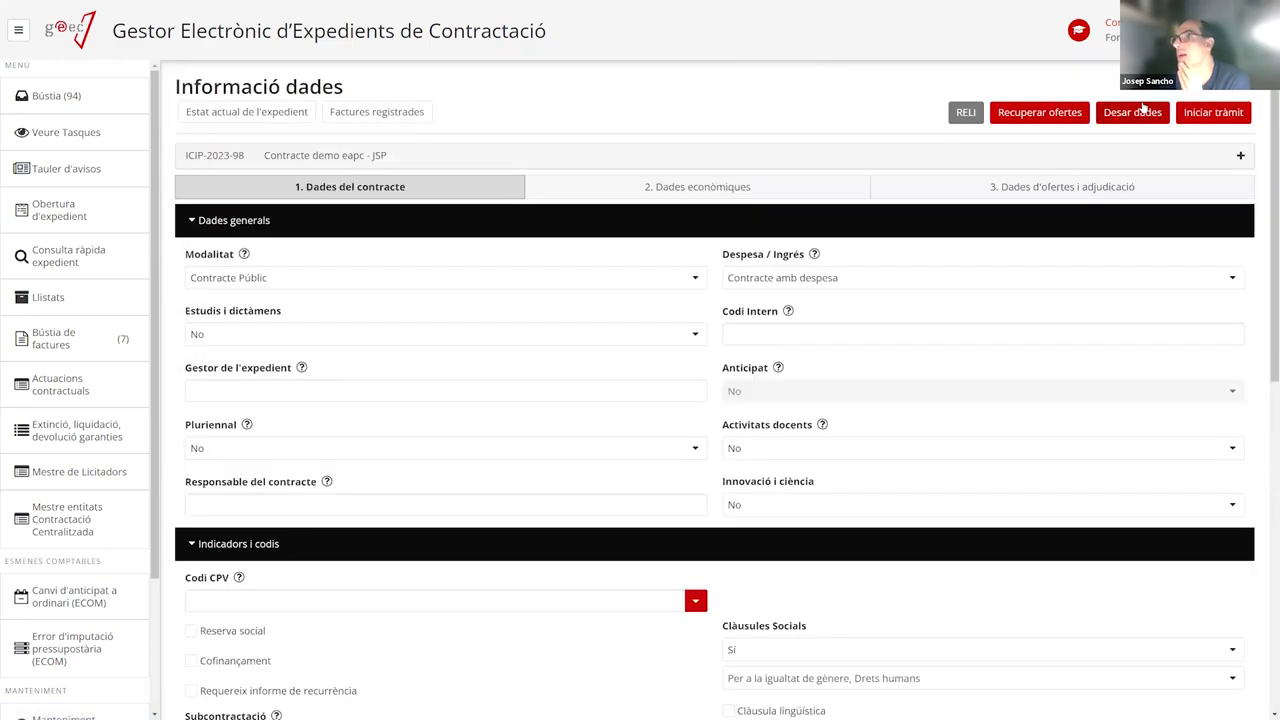
{"action": "left_click", "coordinate": [1140, 112]}
{"action": "right_click", "coordinate": [289, 578]}
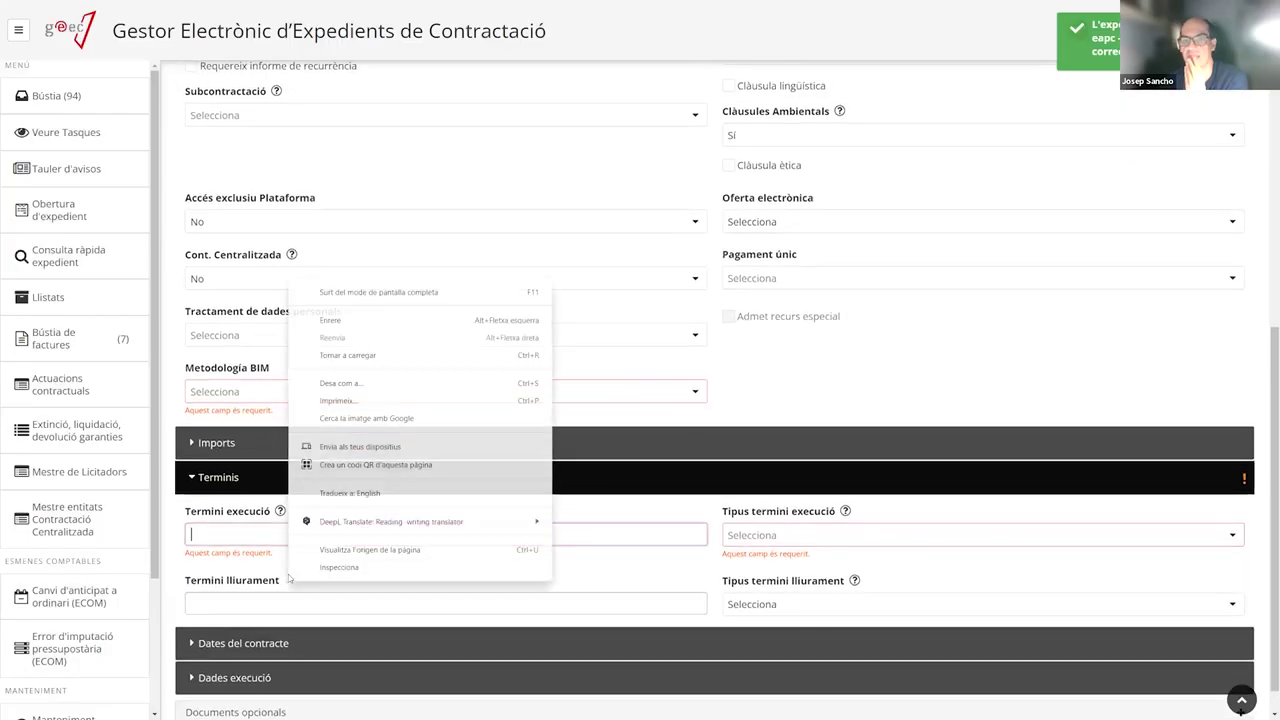
{"action": "left_click", "coordinate": [272, 360]}
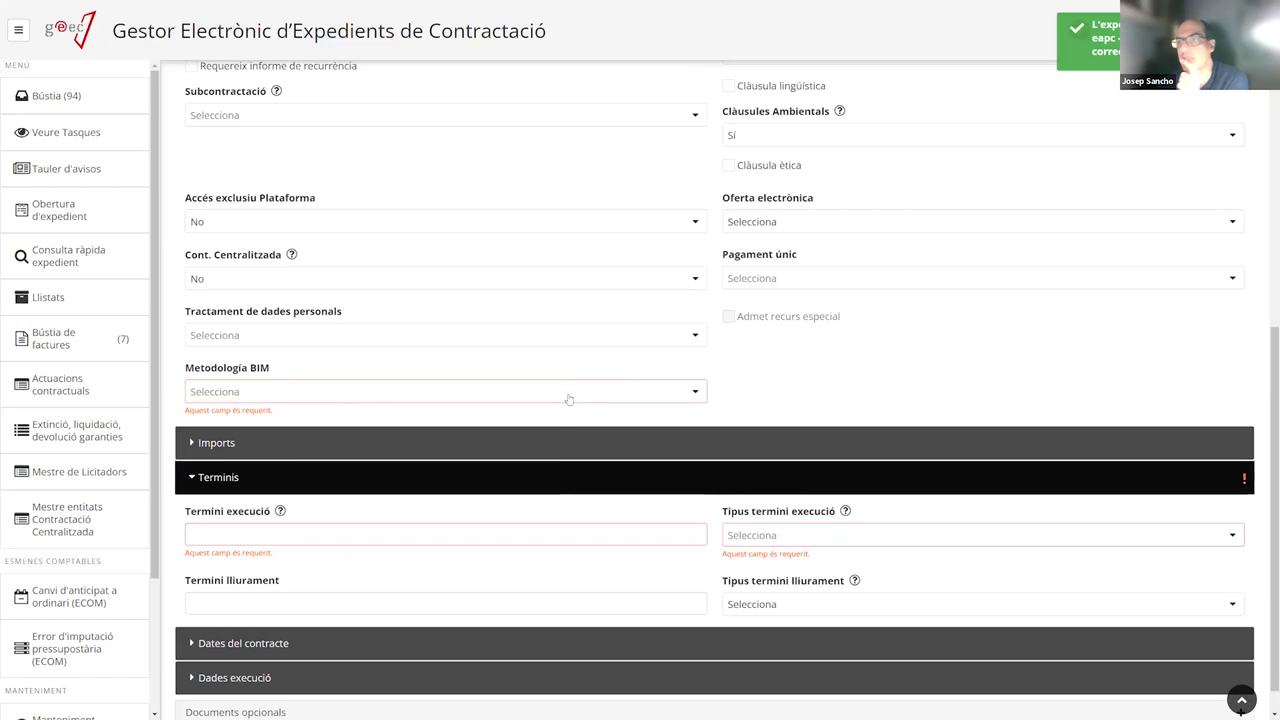
Enter 1 as the Termini execució and set Tipus termini execució to Mesos
{"action": "left_click", "coordinate": [235, 535]}
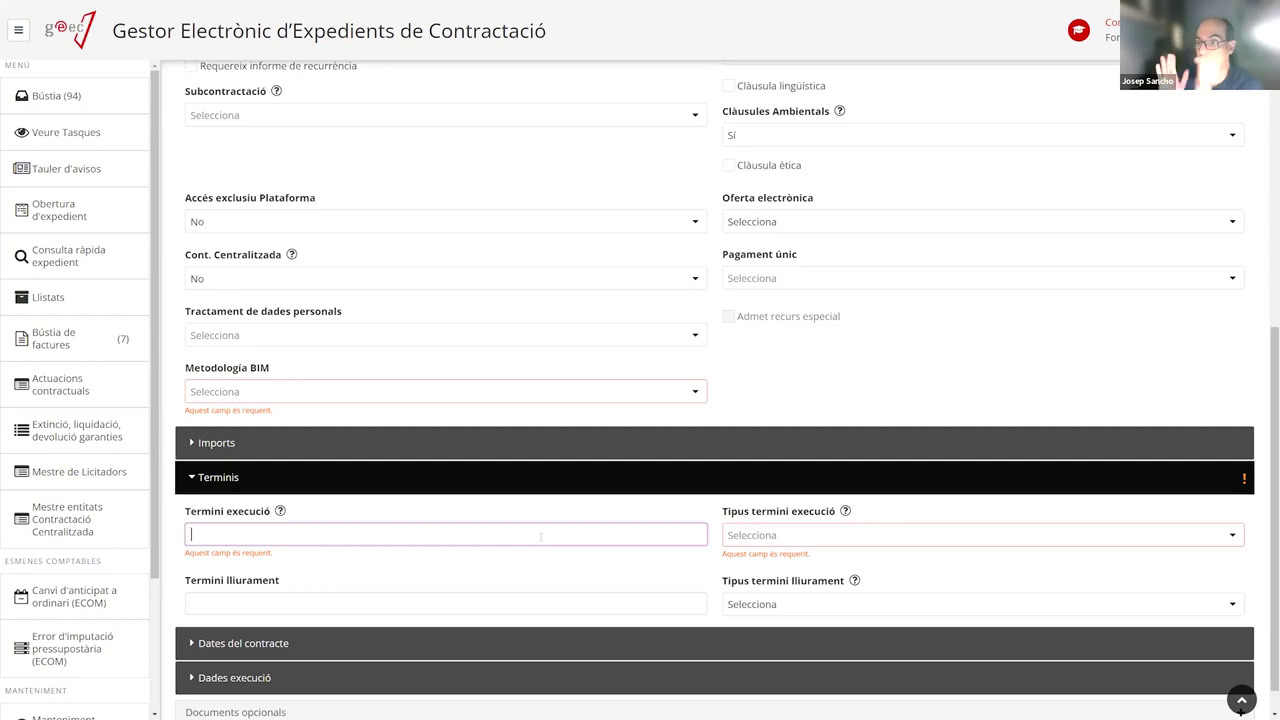
{"action": "type", "text": "1"}
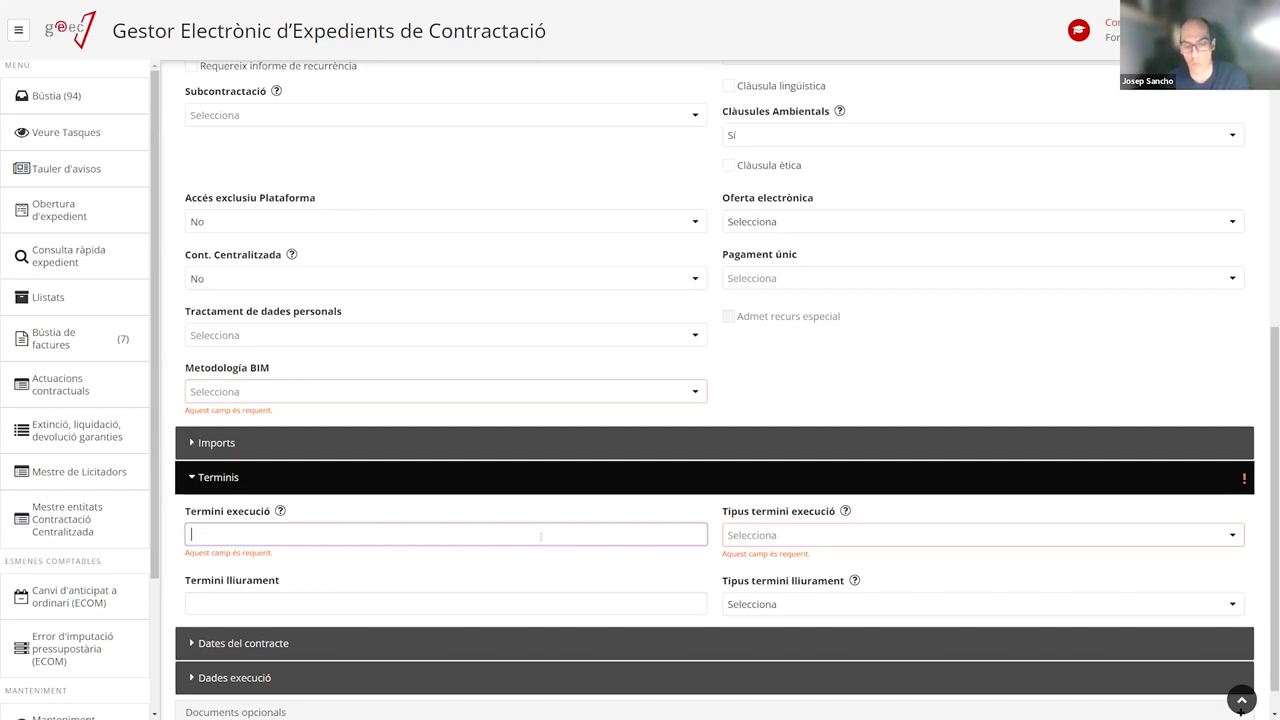
{"action": "left_click", "coordinate": [773, 538]}
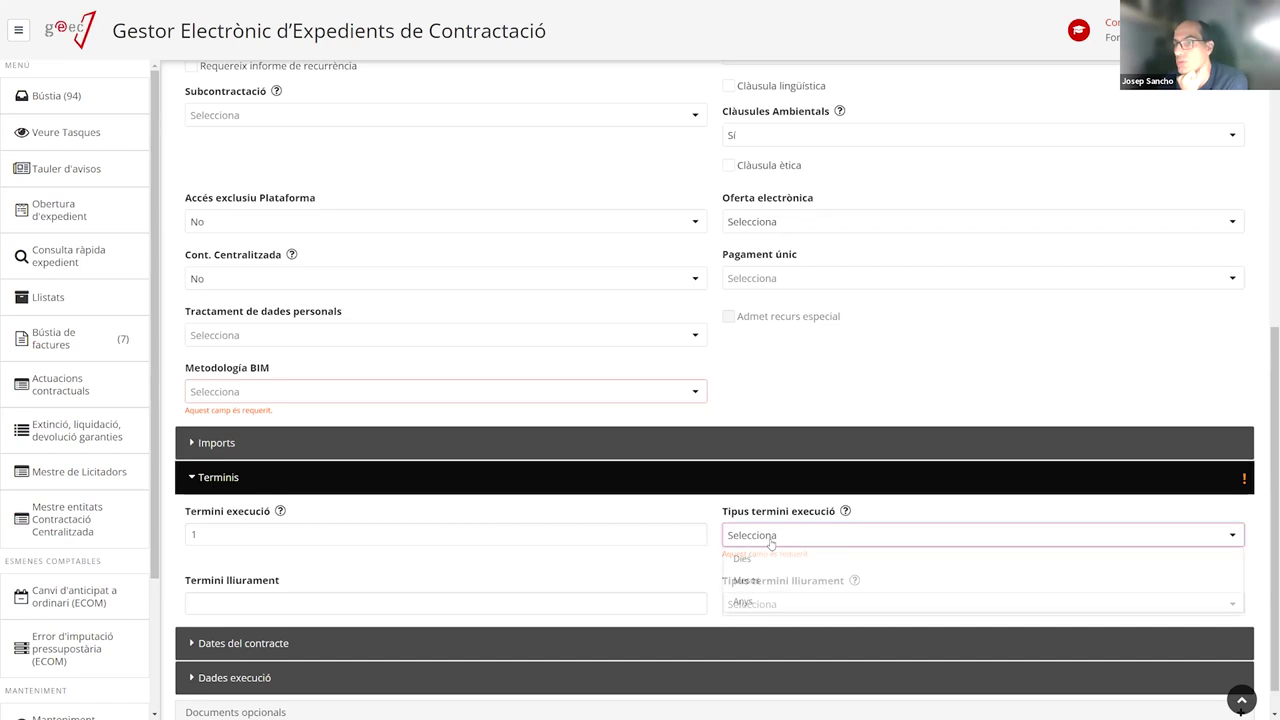
{"action": "left_click", "coordinate": [765, 582]}
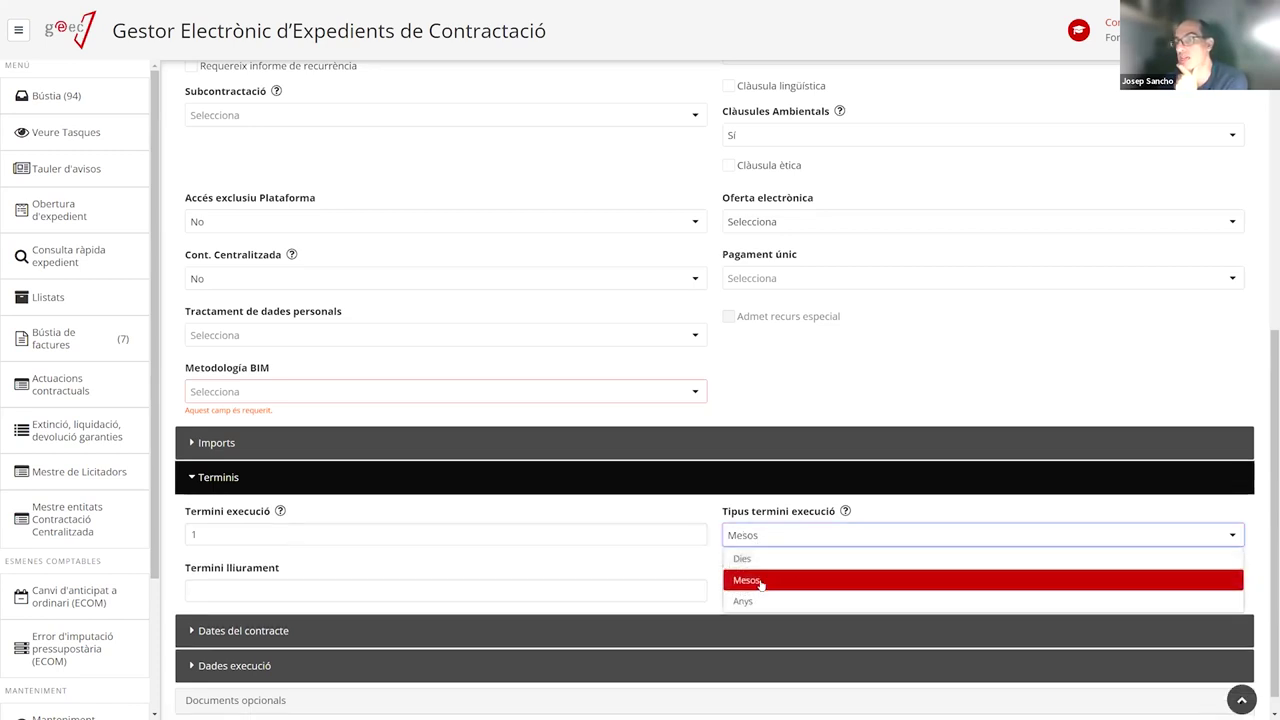
{"action": "left_click", "coordinate": [756, 582]}
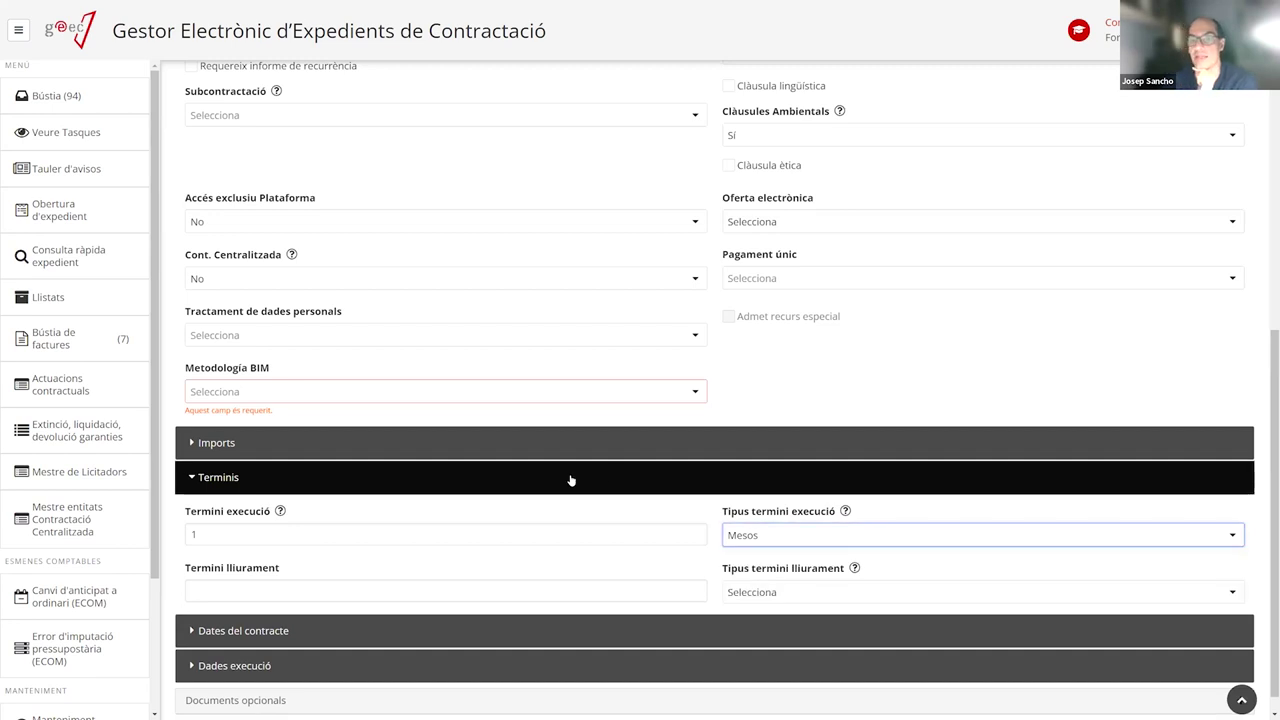
{"action": "scroll", "coordinate": [569, 480], "scroll_direction": "down", "scroll_amount": 1}
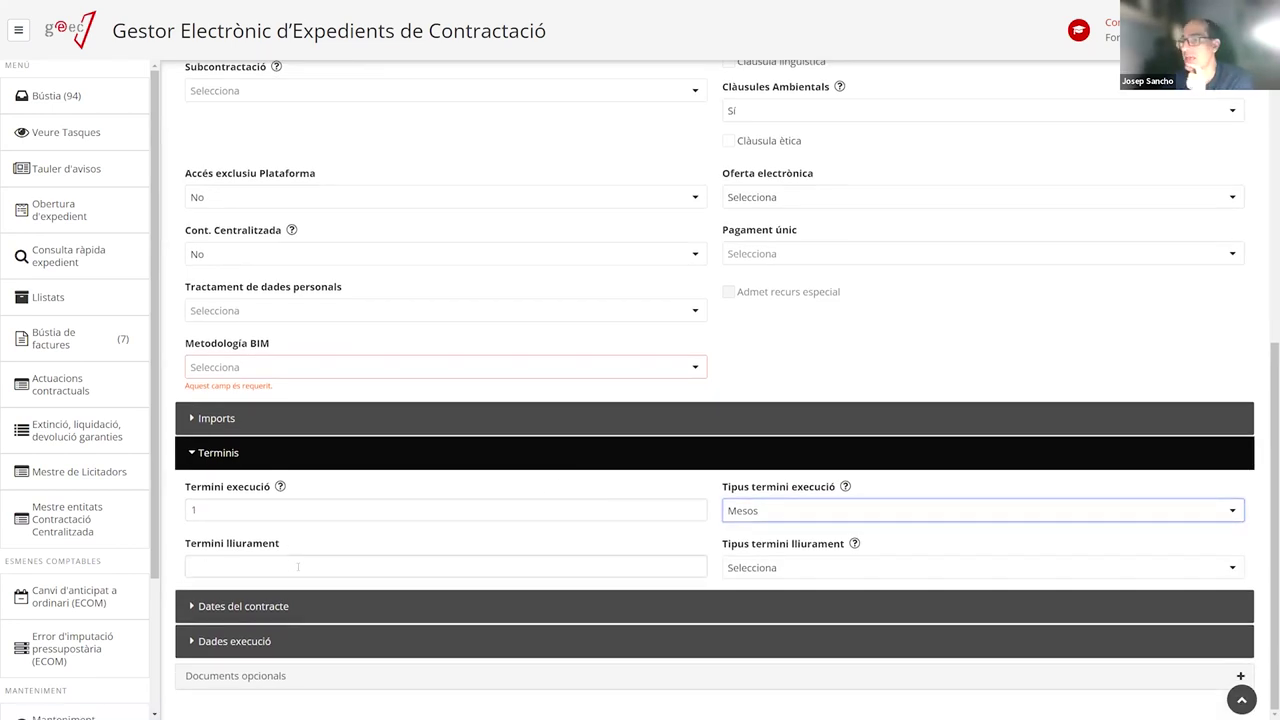
{"action": "mouse_move", "coordinate": [855, 544]}
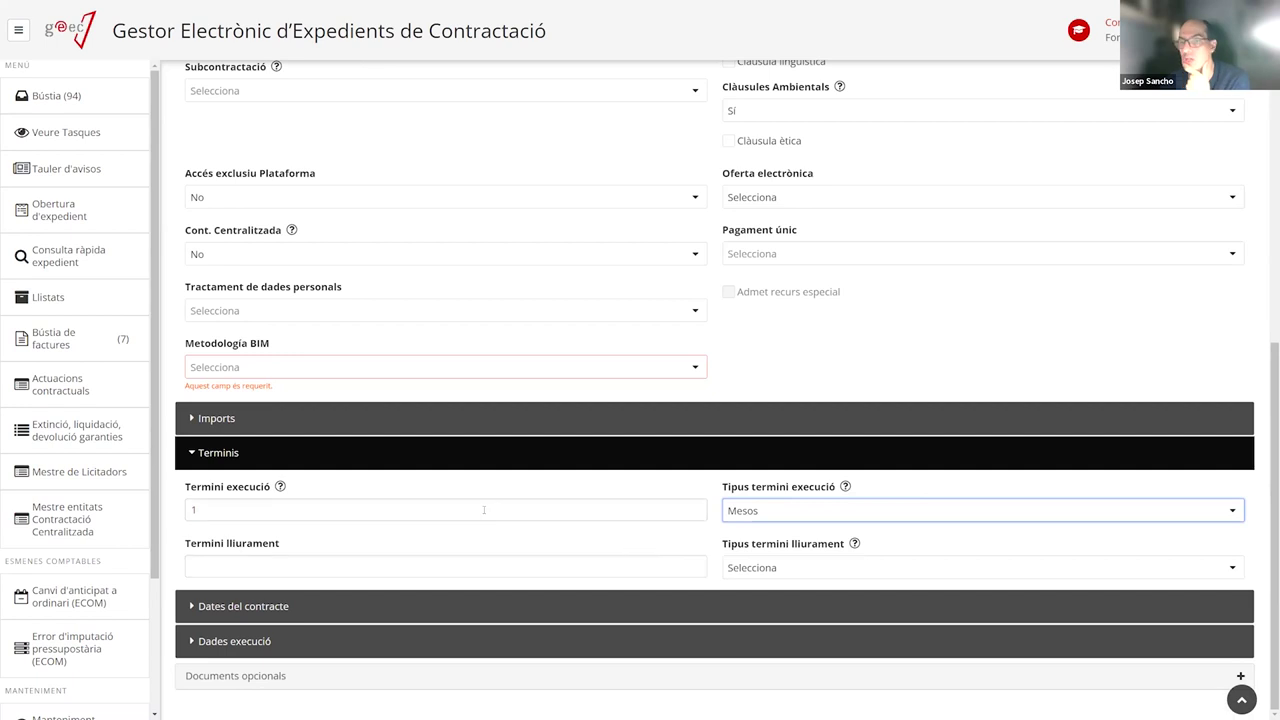
Expand Dates del contracte and switch A.Govern/O.Competent to Acord de govern / òrgan competent, returning it to Sense acord de govern / òrgan competent
{"action": "left_click", "coordinate": [255, 606]}
{"action": "scroll", "coordinate": [332, 530], "scroll_direction": "down", "scroll_amount": 1}
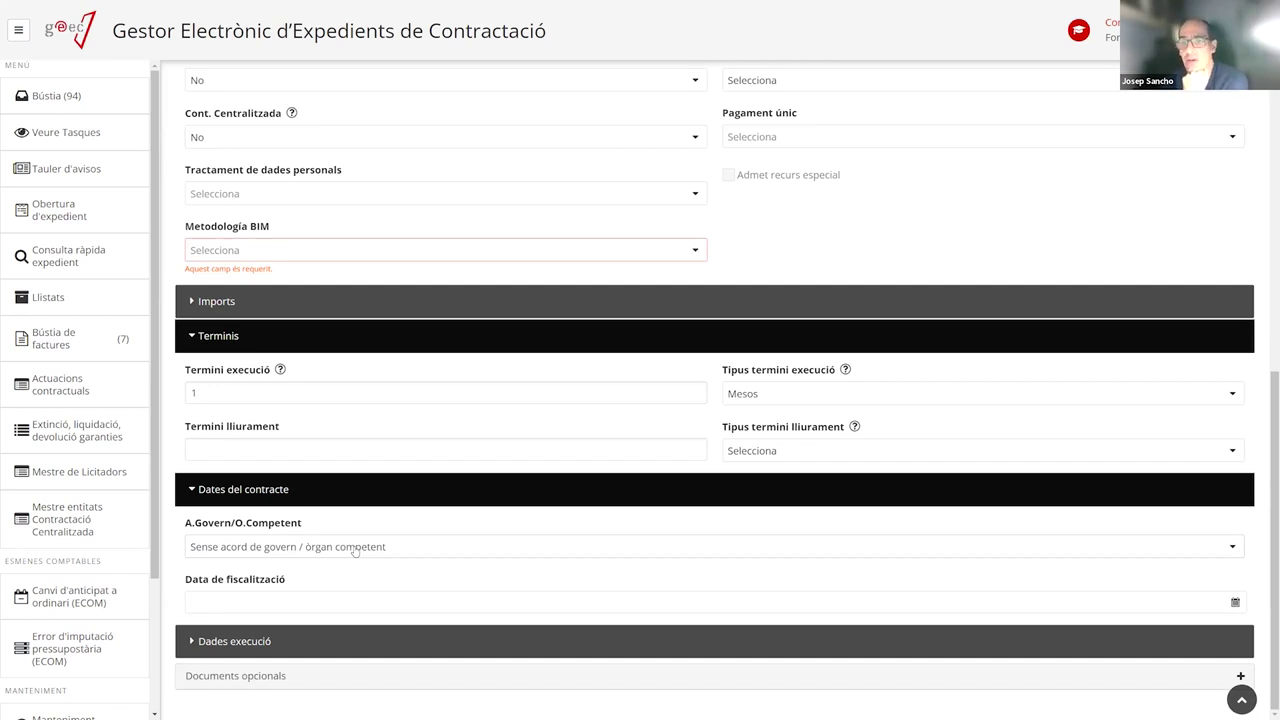
{"action": "left_click", "coordinate": [355, 547]}
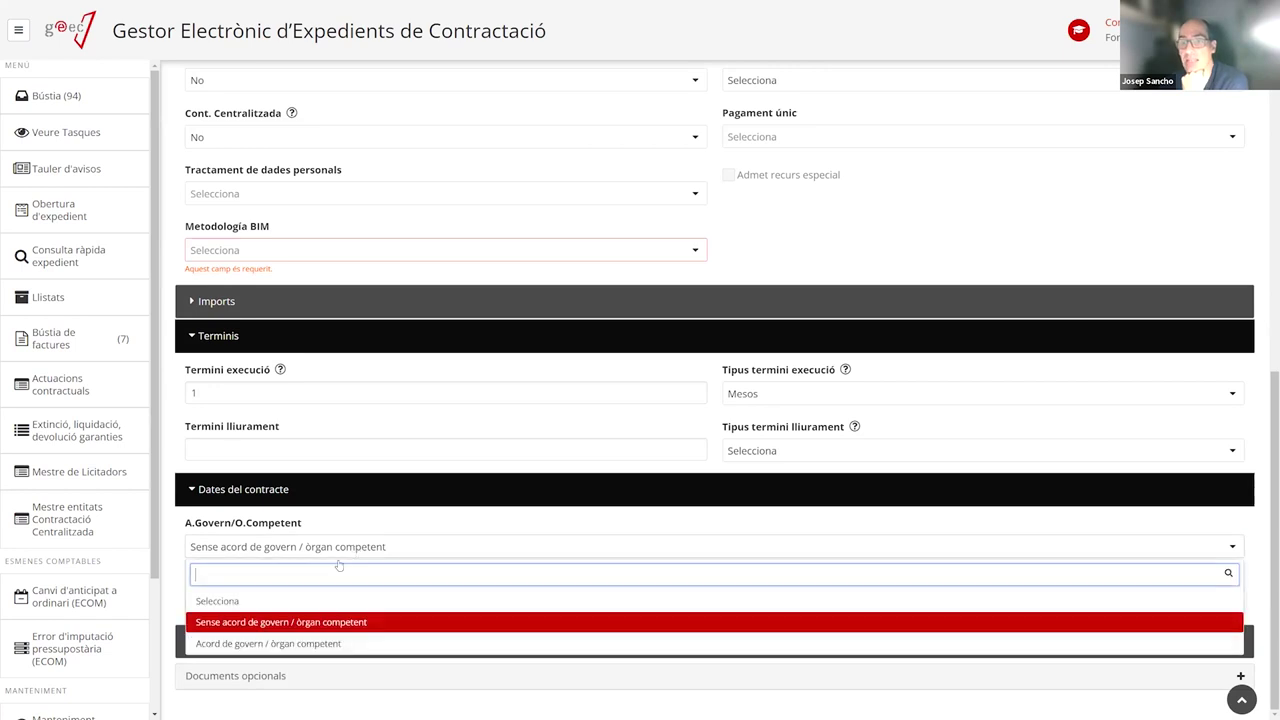
{"action": "left_click", "coordinate": [241, 643]}
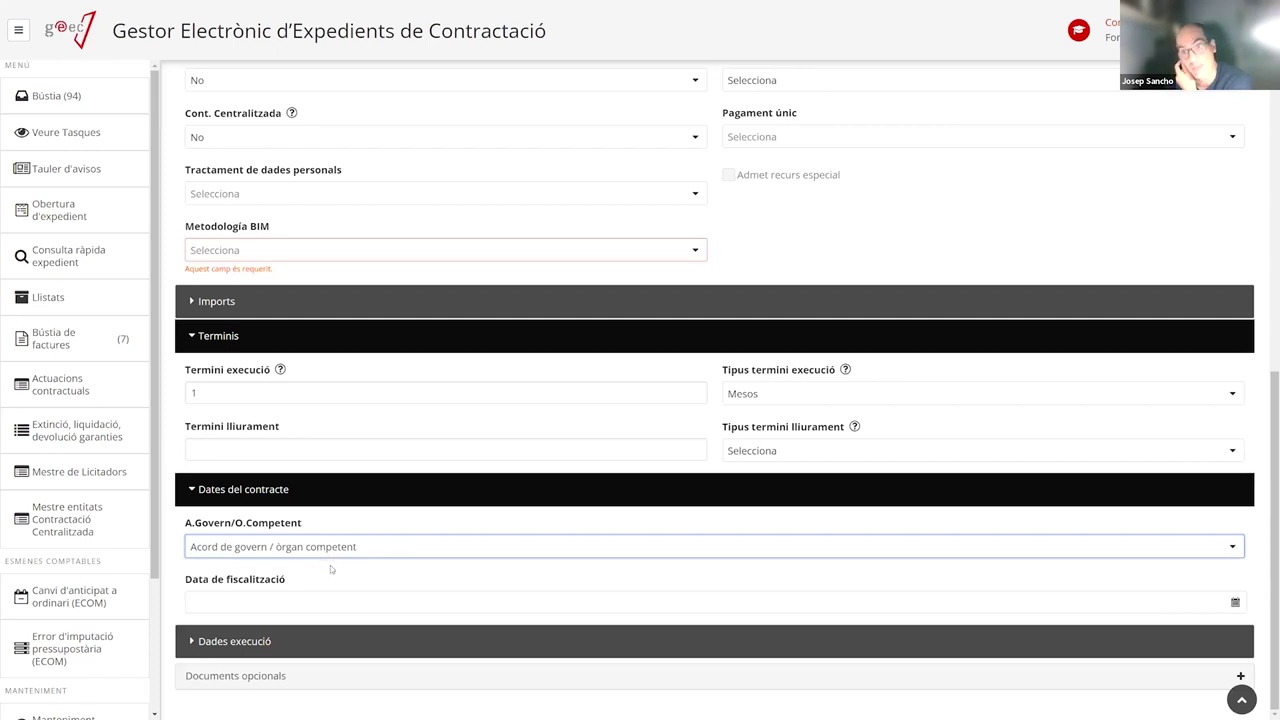
{"action": "left_click", "coordinate": [329, 551]}
{"action": "left_click", "coordinate": [330, 640]}
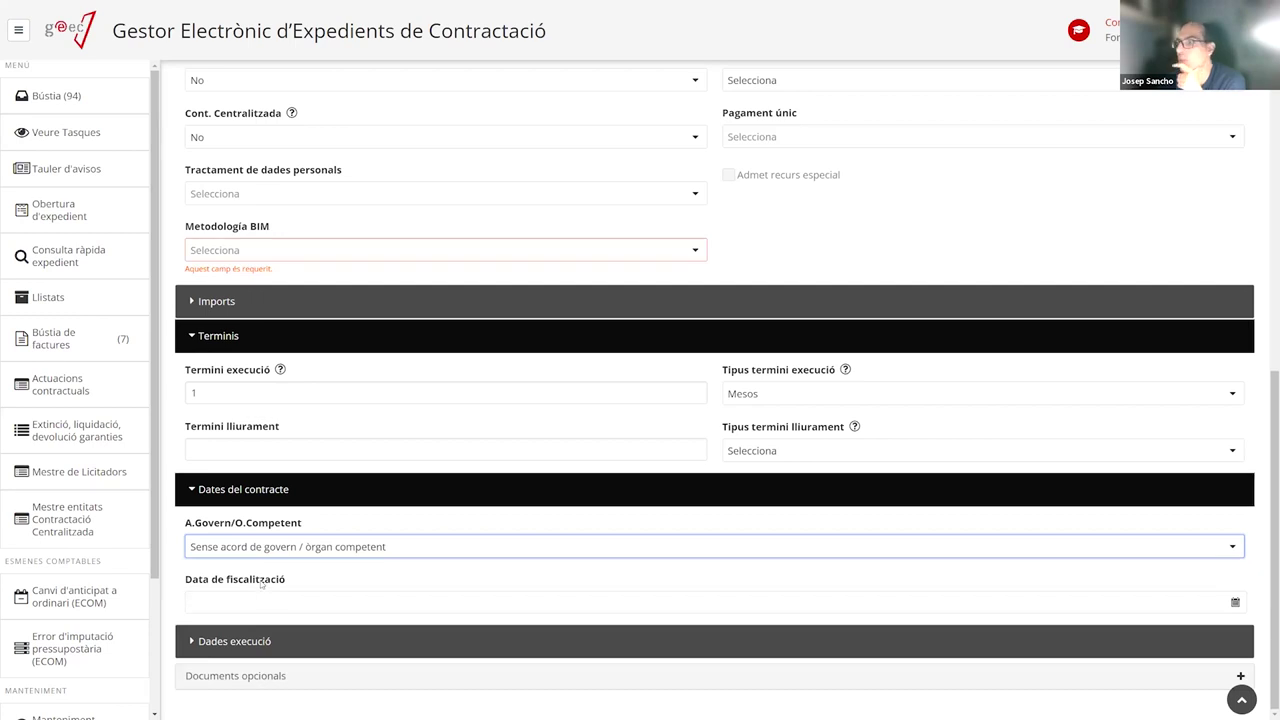
Expand the Dades execució section to show its execution date, country and province fields
{"action": "scroll", "coordinate": [261, 585], "scroll_direction": "up", "scroll_amount": 1}
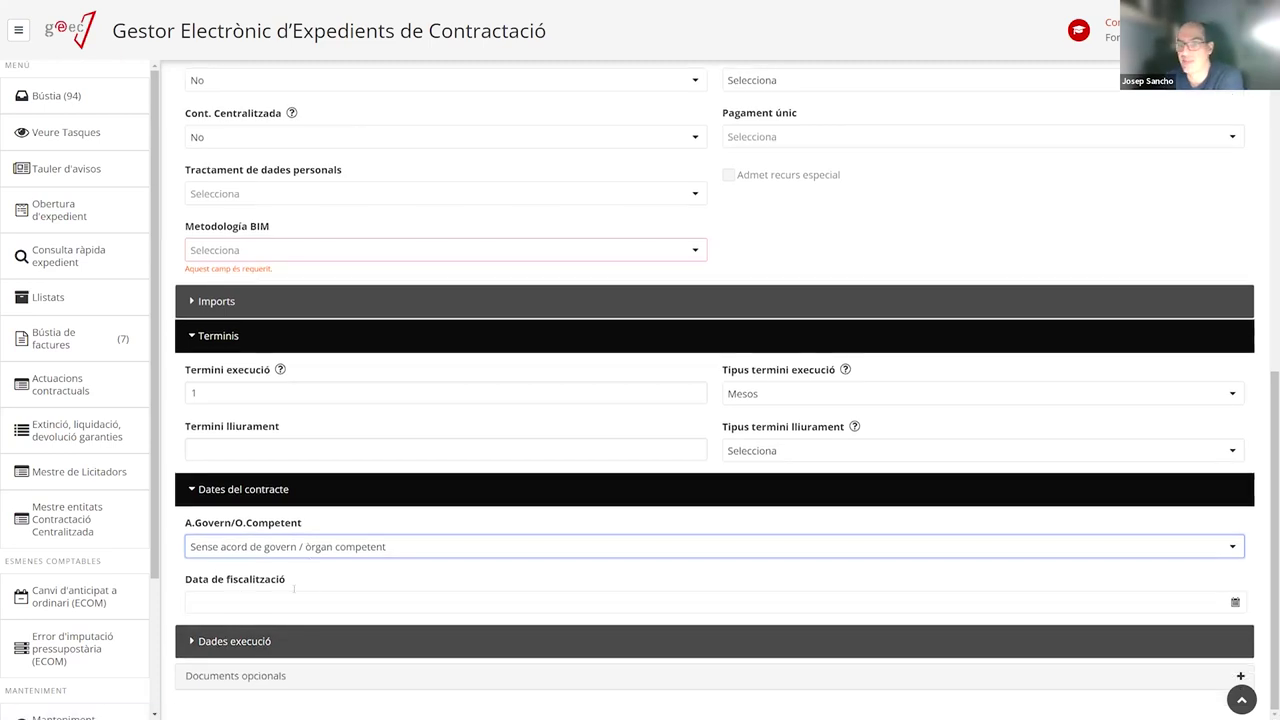
{"action": "left_click", "coordinate": [257, 652]}
{"action": "scroll", "coordinate": [283, 585], "scroll_direction": "down", "scroll_amount": 2}
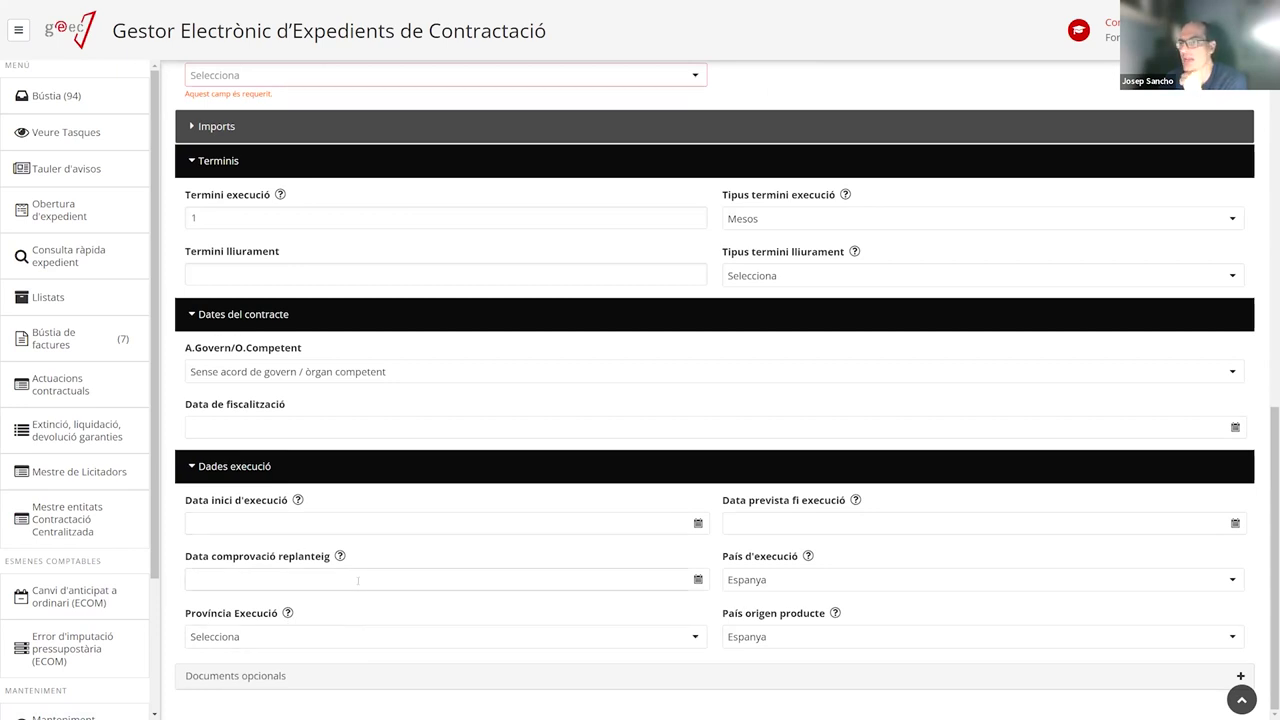
Set Metodologia BIM to No and save the contract file's data
{"action": "scroll", "coordinate": [634, 552], "scroll_direction": "up", "scroll_amount": 10}
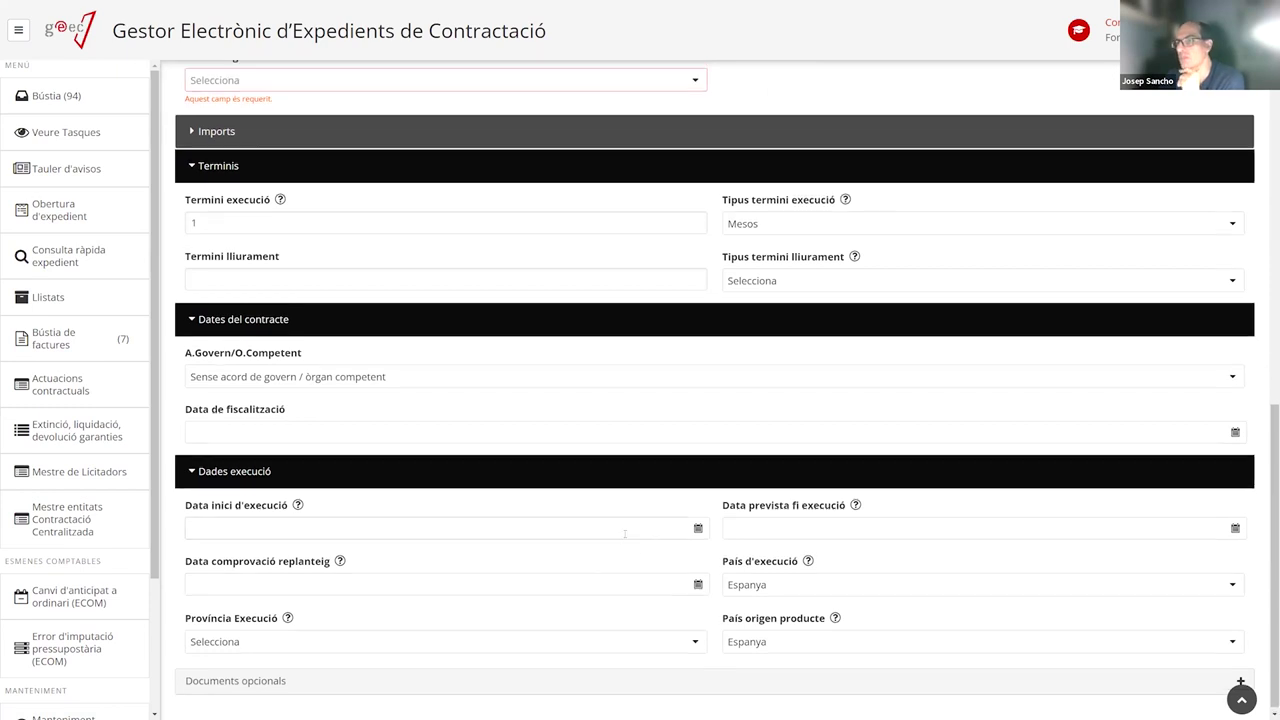
{"action": "scroll", "coordinate": [624, 533], "scroll_direction": "up", "scroll_amount": 1}
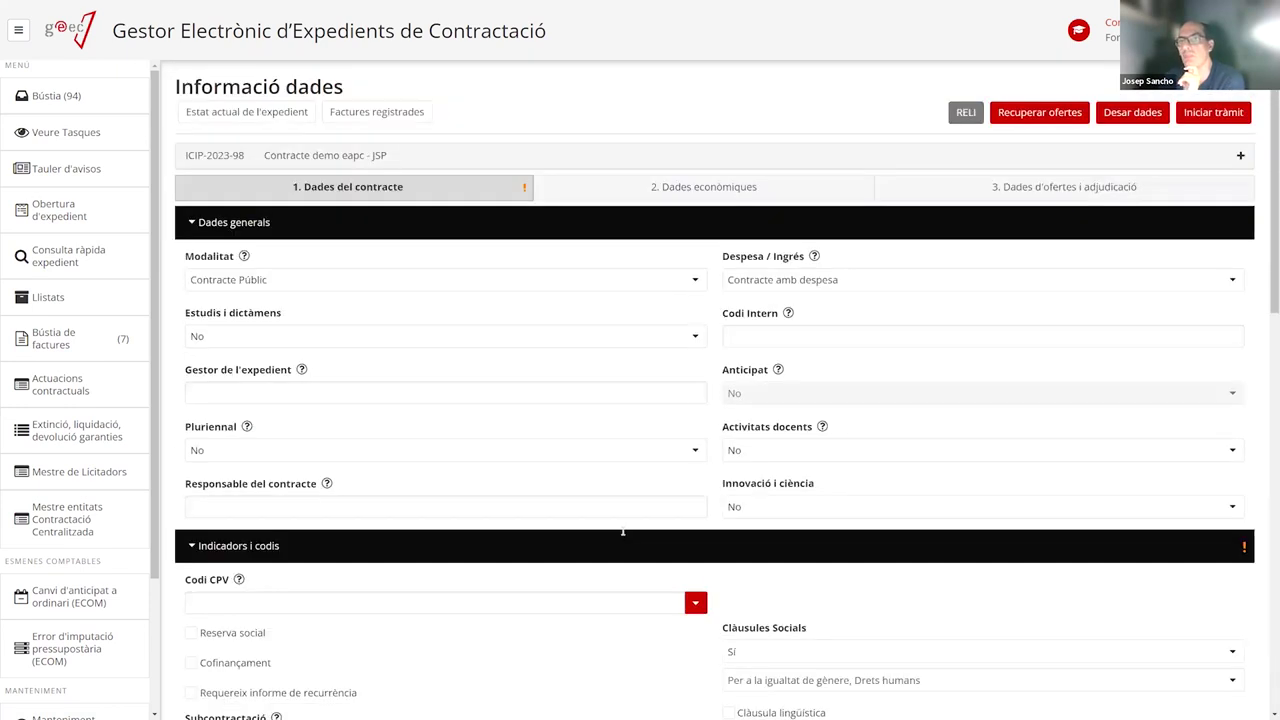
{"action": "scroll", "coordinate": [416, 419], "scroll_direction": "down", "scroll_amount": 6}
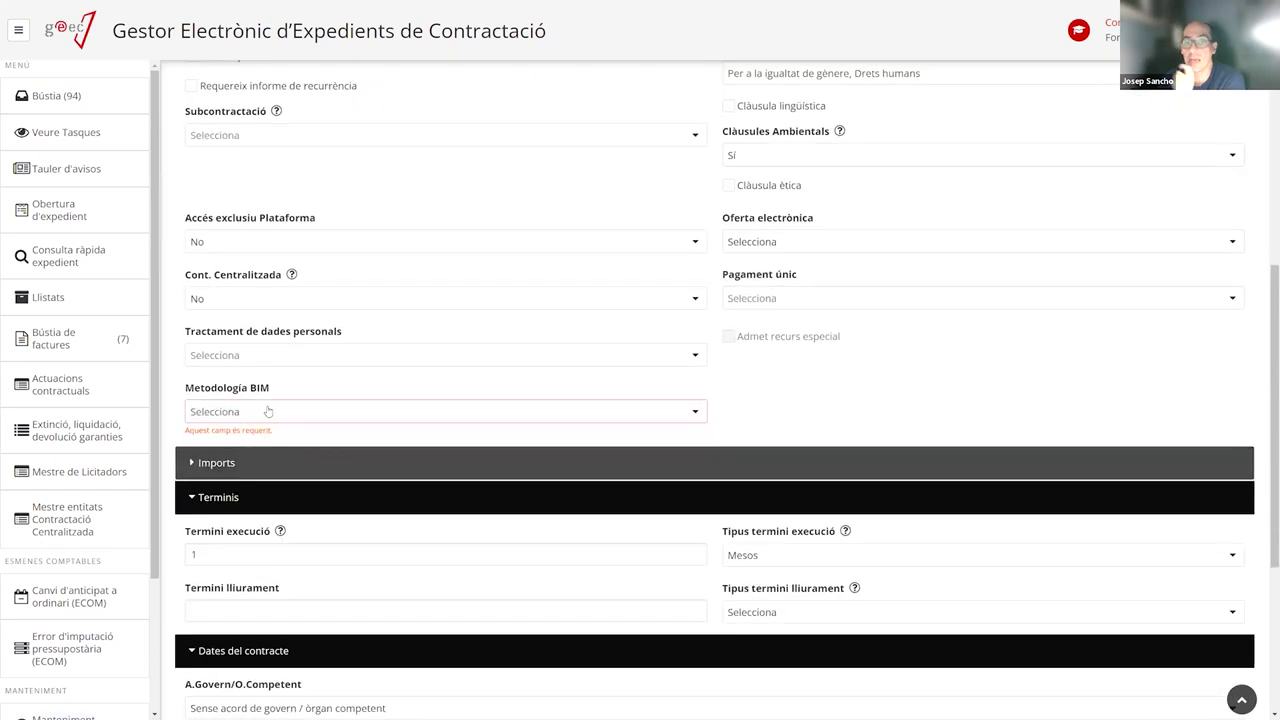
{"action": "left_click", "coordinate": [267, 411]}
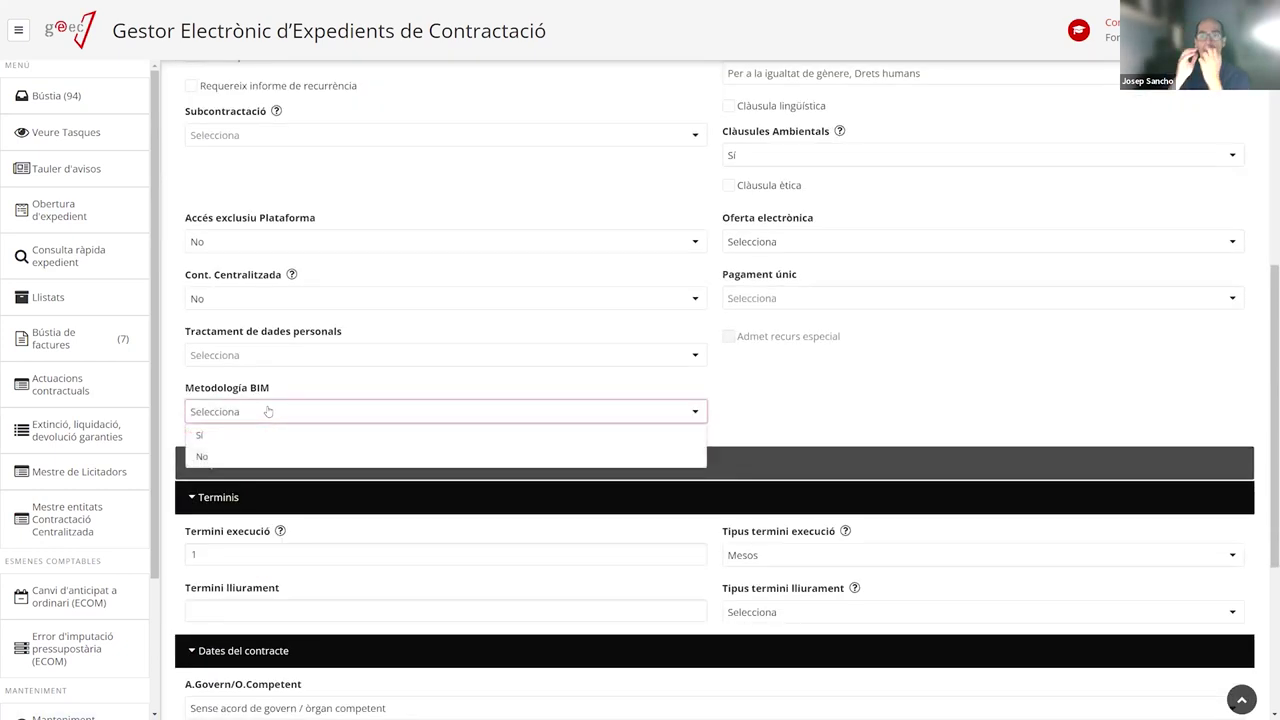
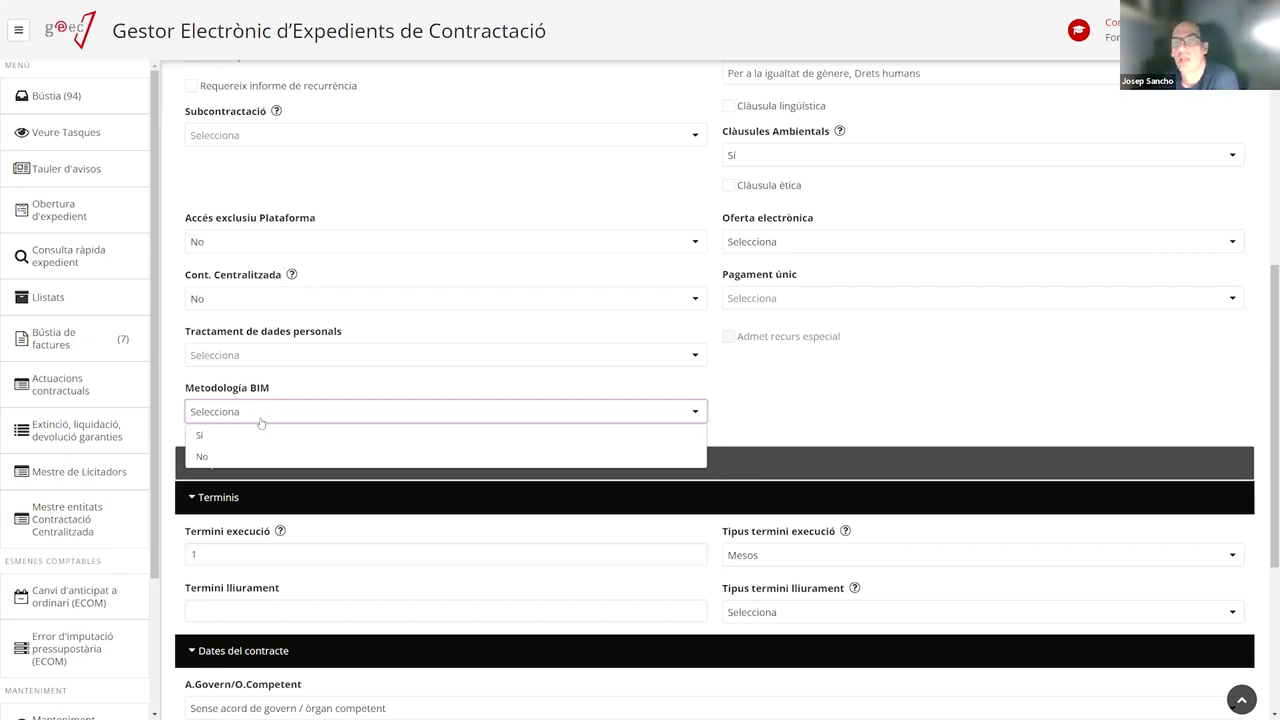
{"action": "left_click", "coordinate": [203, 456]}
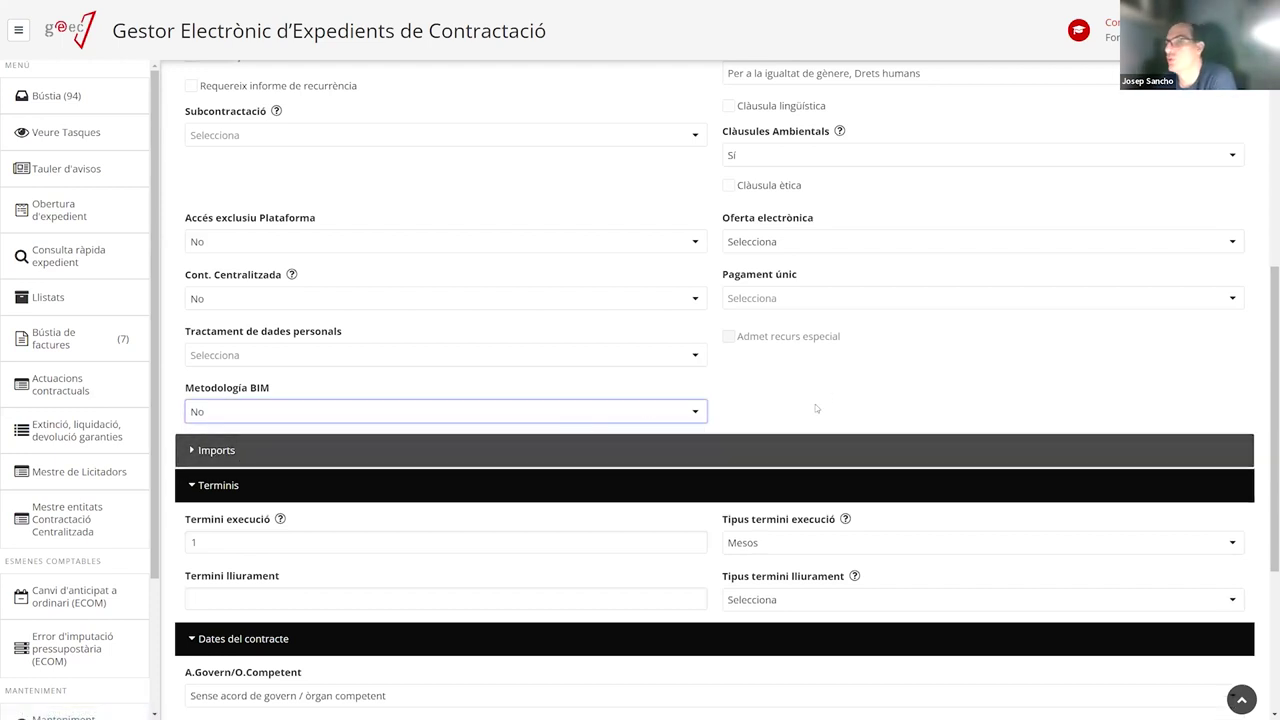
{"action": "scroll", "coordinate": [812, 406], "scroll_direction": "down", "scroll_amount": 3}
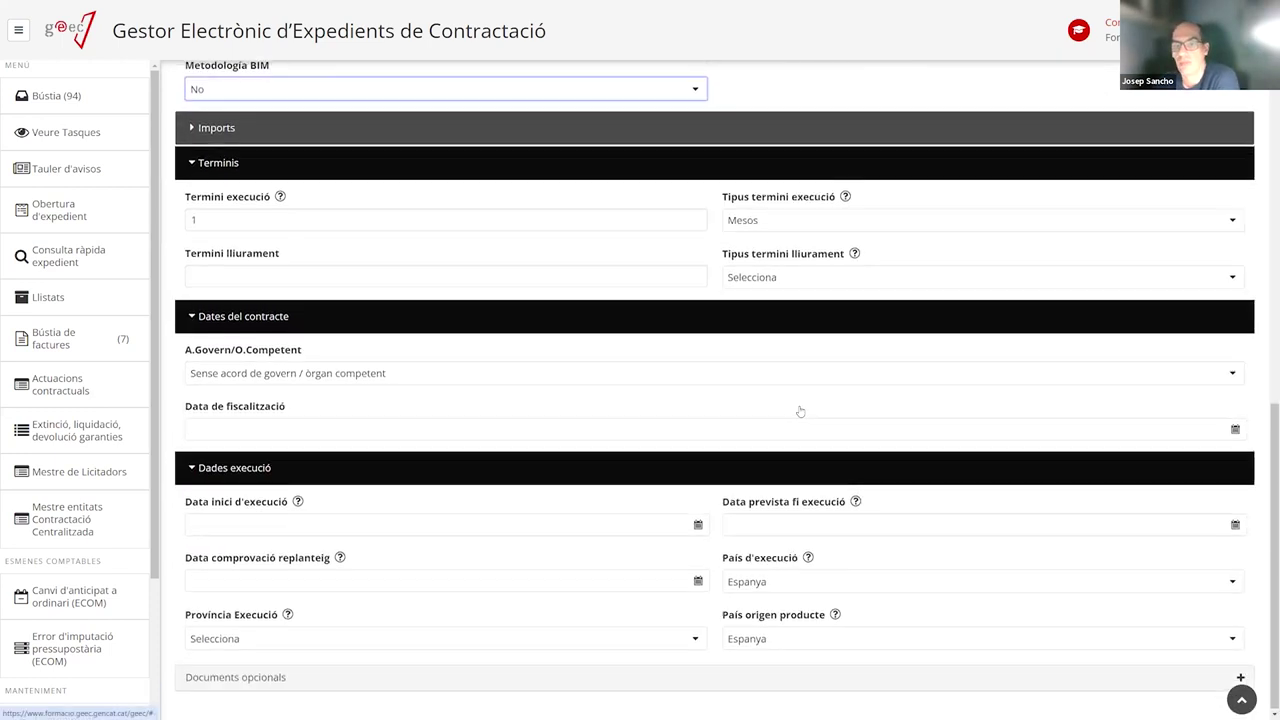
{"action": "scroll", "coordinate": [800, 411], "scroll_direction": "up", "scroll_amount": 9}
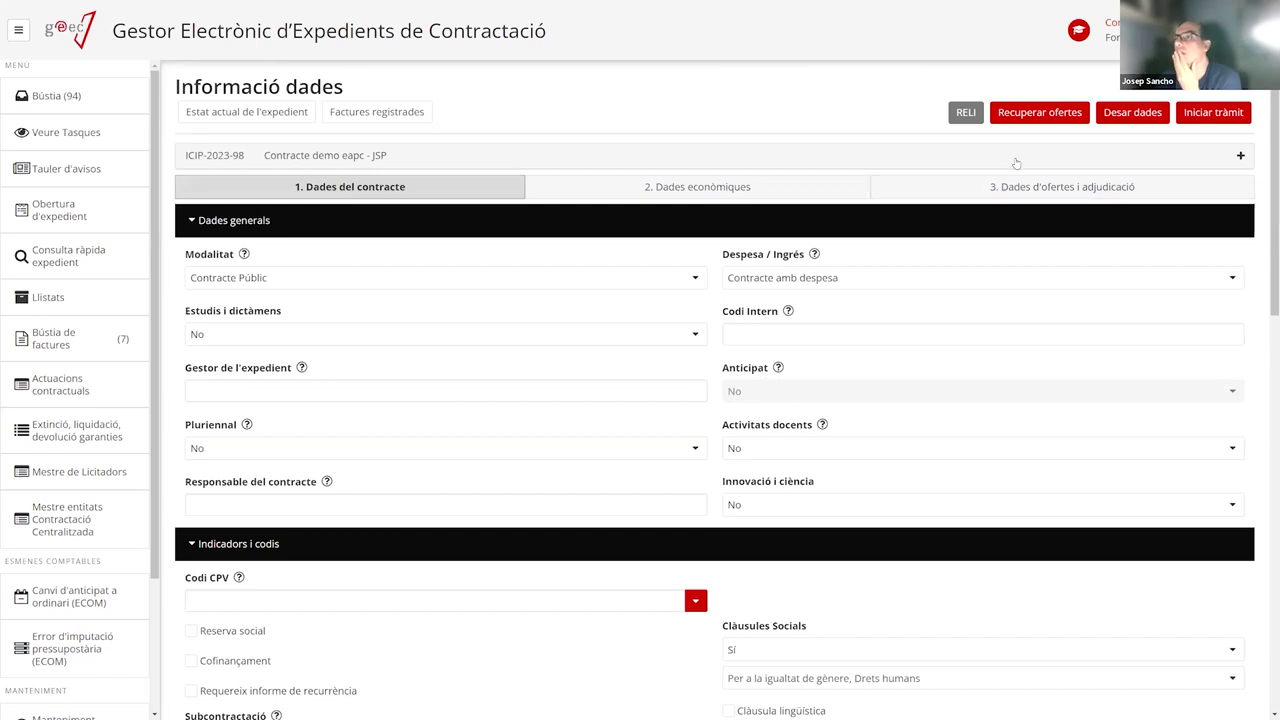
{"action": "left_click", "coordinate": [1133, 116]}
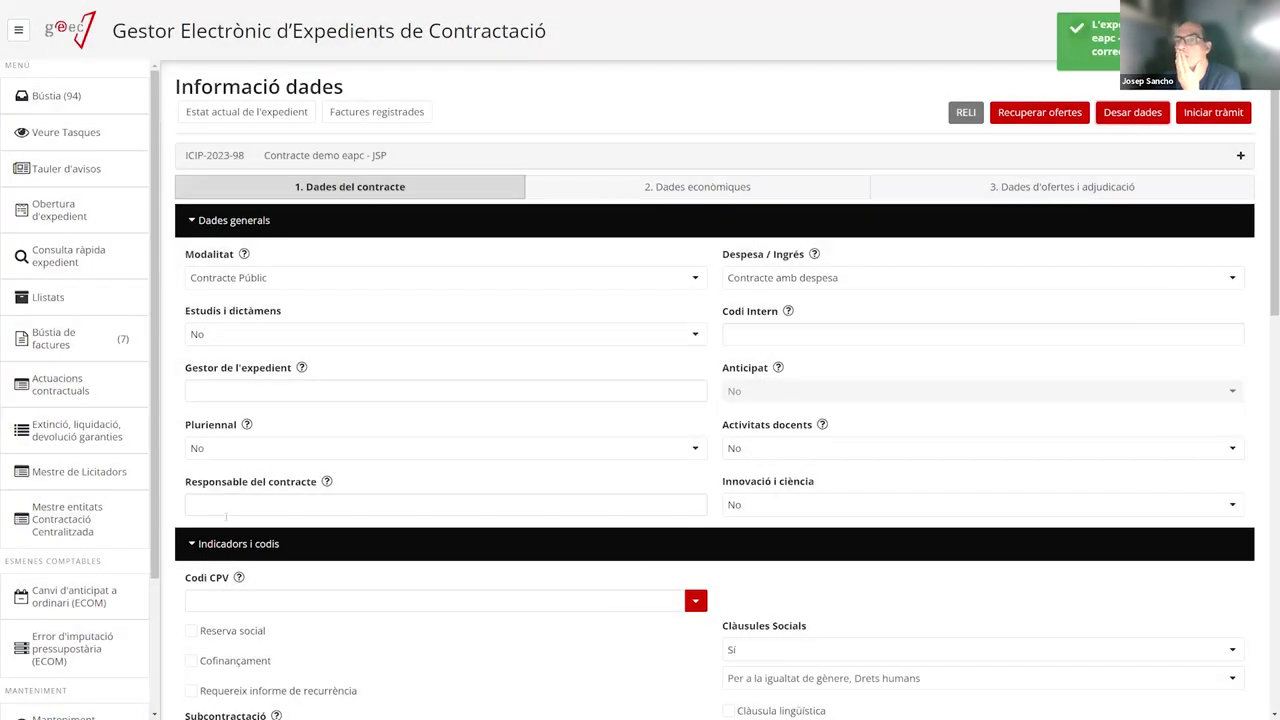
Collapse all the expanded sections of Dades del contracte, from Dades generals to Dades execució
{"action": "left_click", "coordinate": [217, 543]}
{"action": "left_click", "coordinate": [234, 612]}
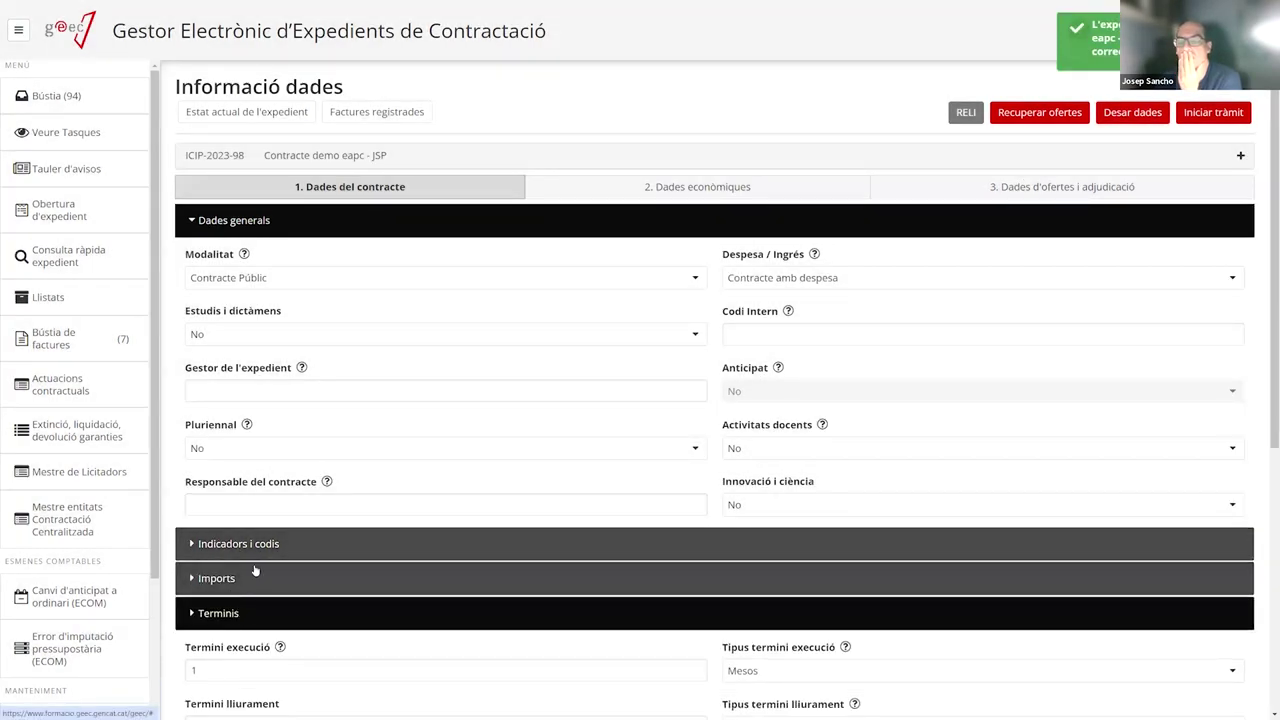
{"action": "scroll", "coordinate": [234, 612], "scroll_direction": "down", "scroll_amount": 3}
{"action": "left_click", "coordinate": [243, 422]}
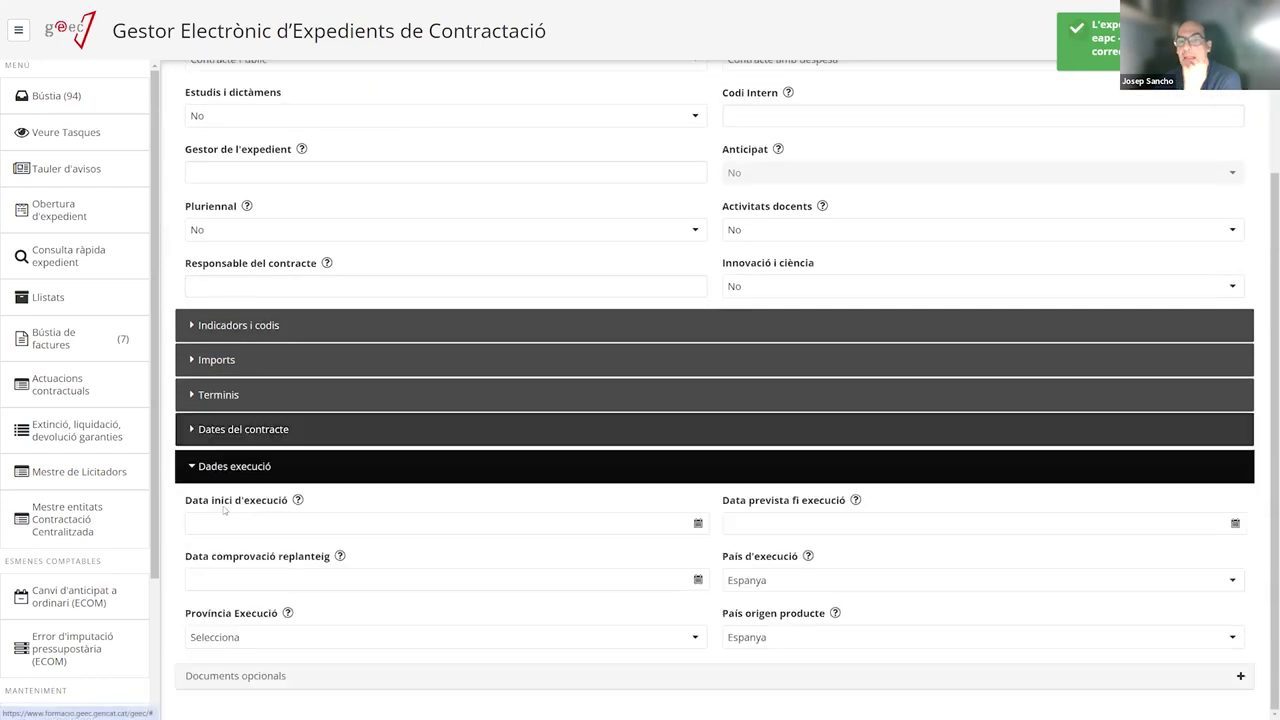
{"action": "left_click", "coordinate": [243, 465]}
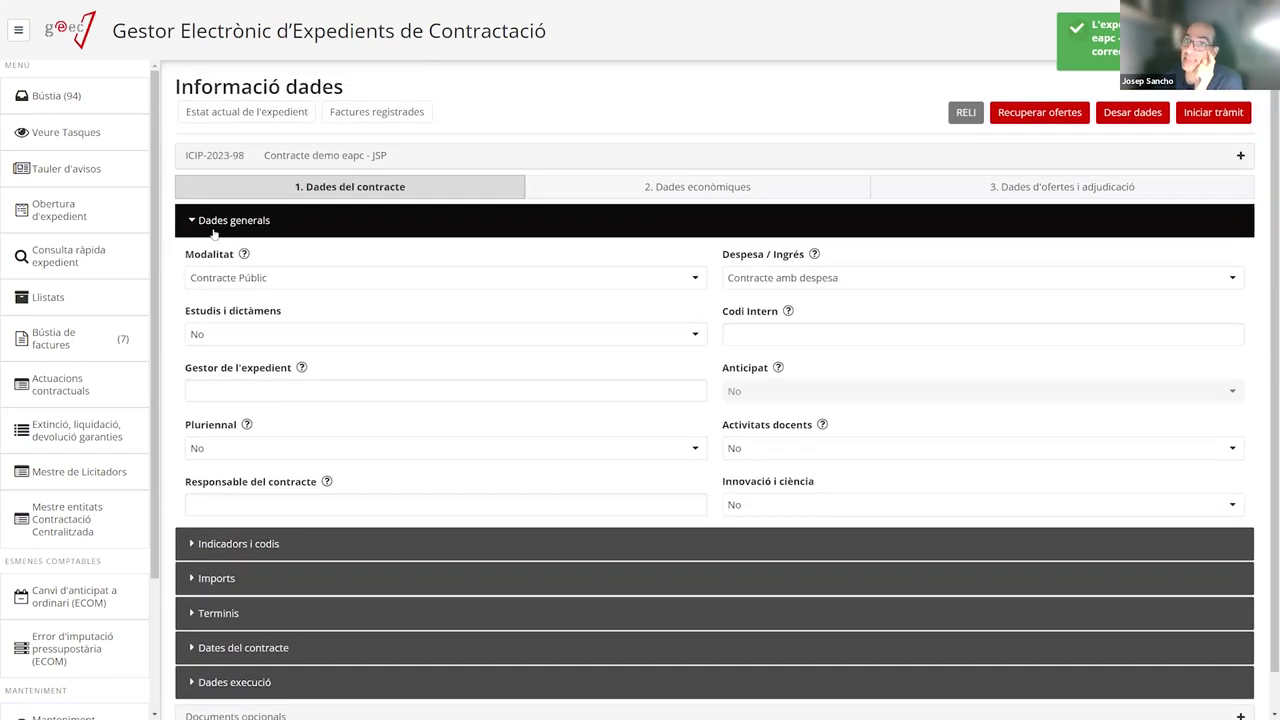
{"action": "left_click", "coordinate": [225, 222]}
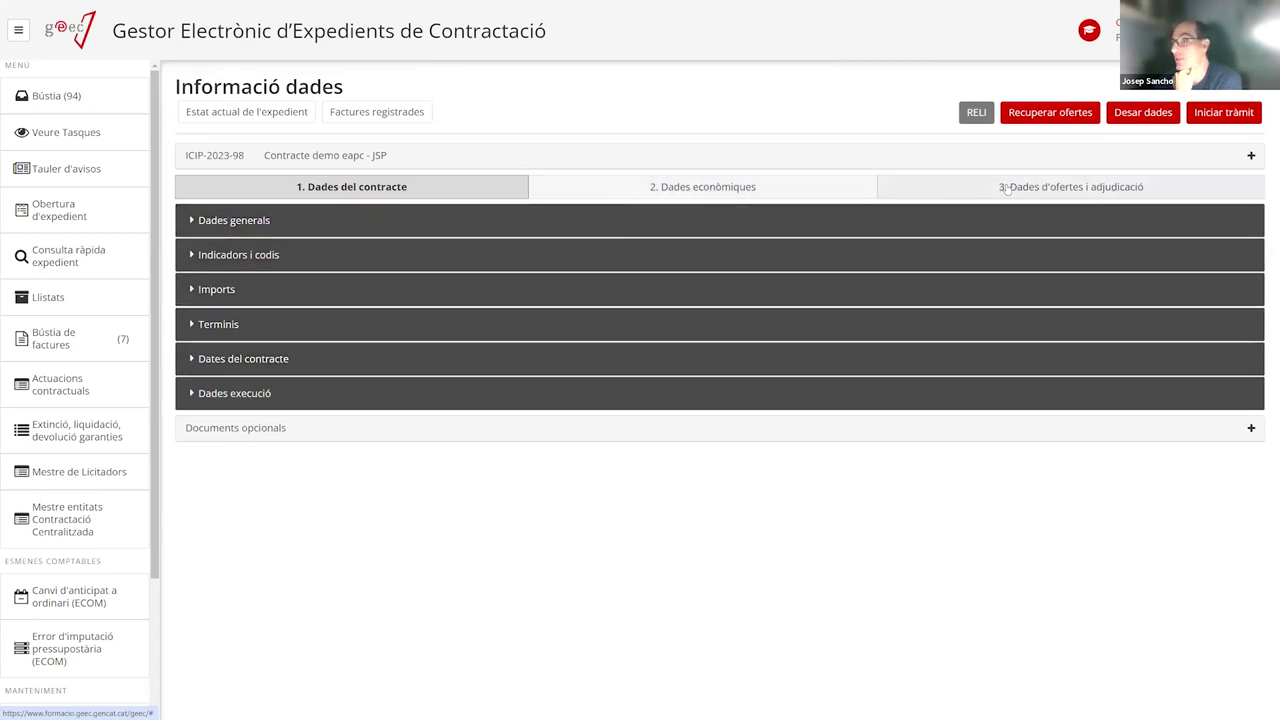
Add a budget item under Dades econòmiques with Partida pressupostària D/2270001/631/000 and Import licitació 1.000, and save it
{"action": "left_click", "coordinate": [668, 192]}
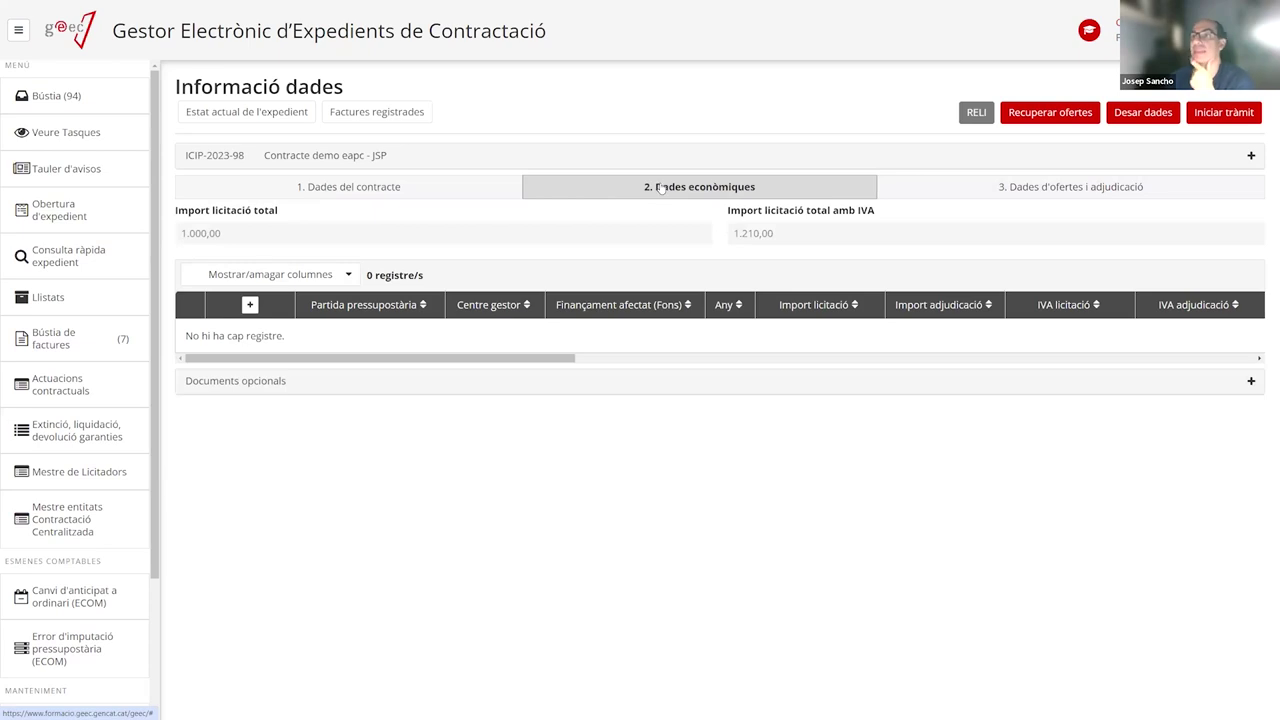
{"action": "left_click", "coordinate": [250, 305]}
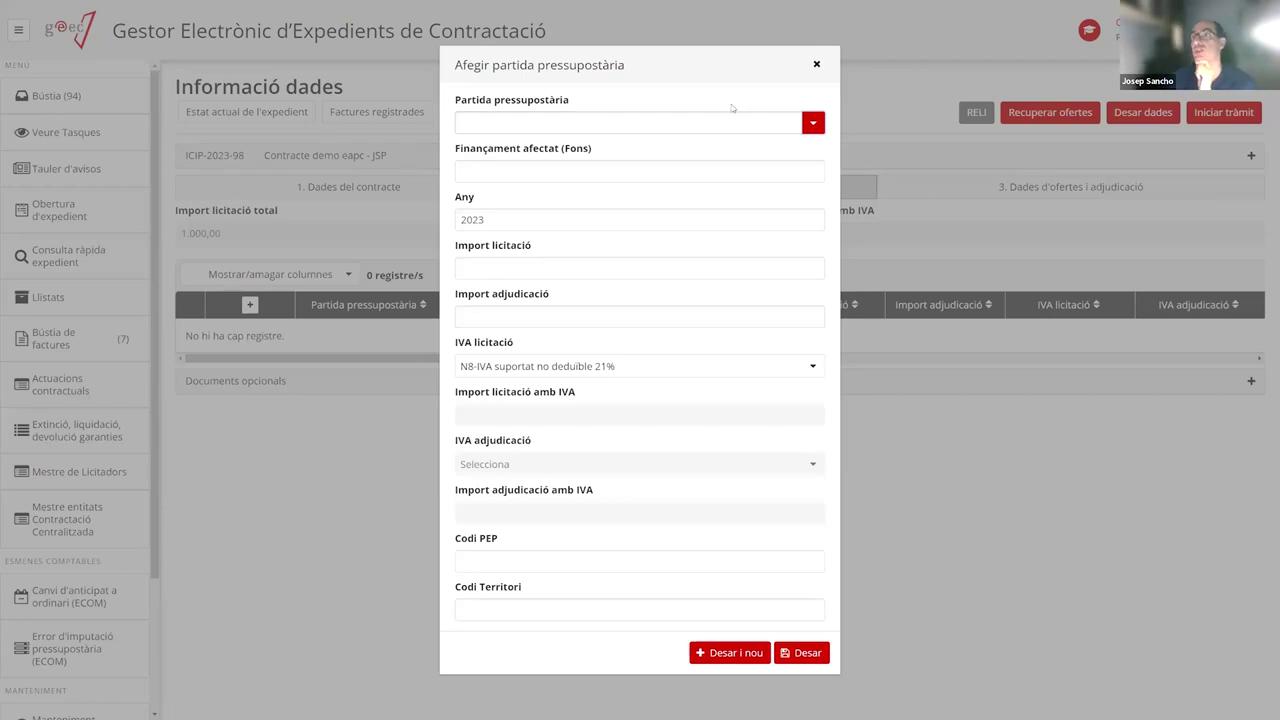
{"action": "left_click", "coordinate": [816, 124]}
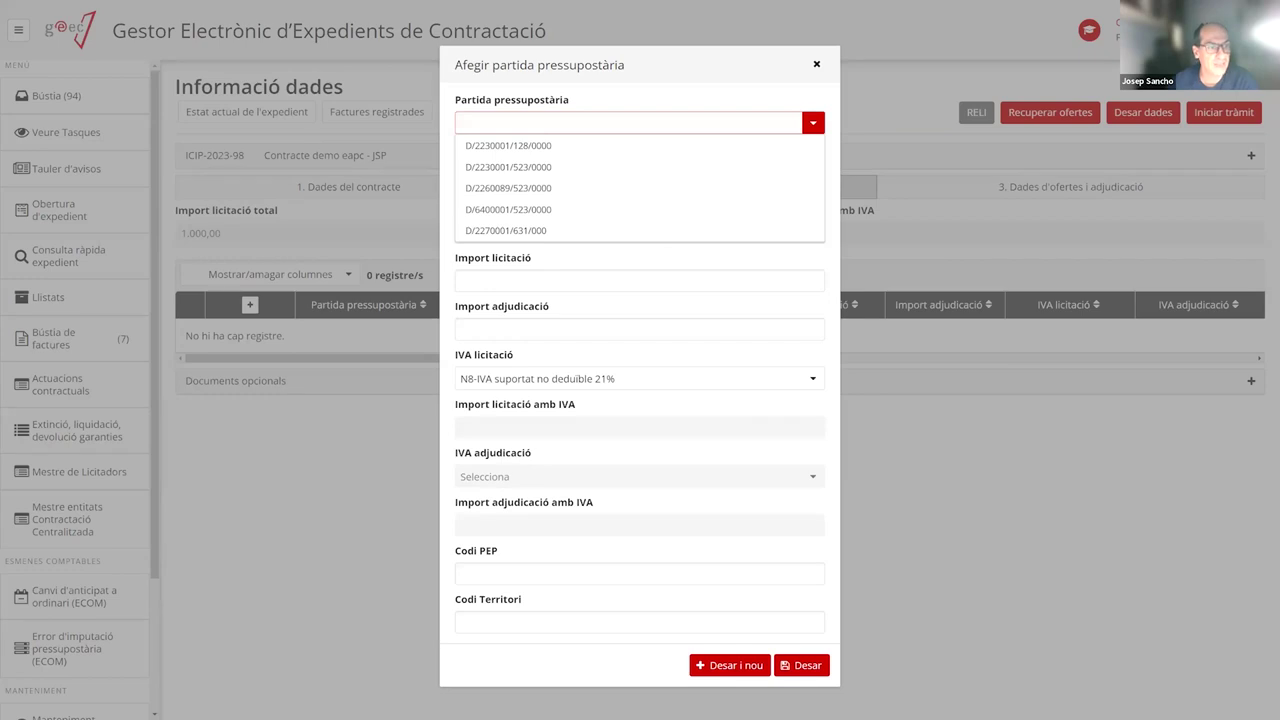
{"action": "type", "text": "631"}
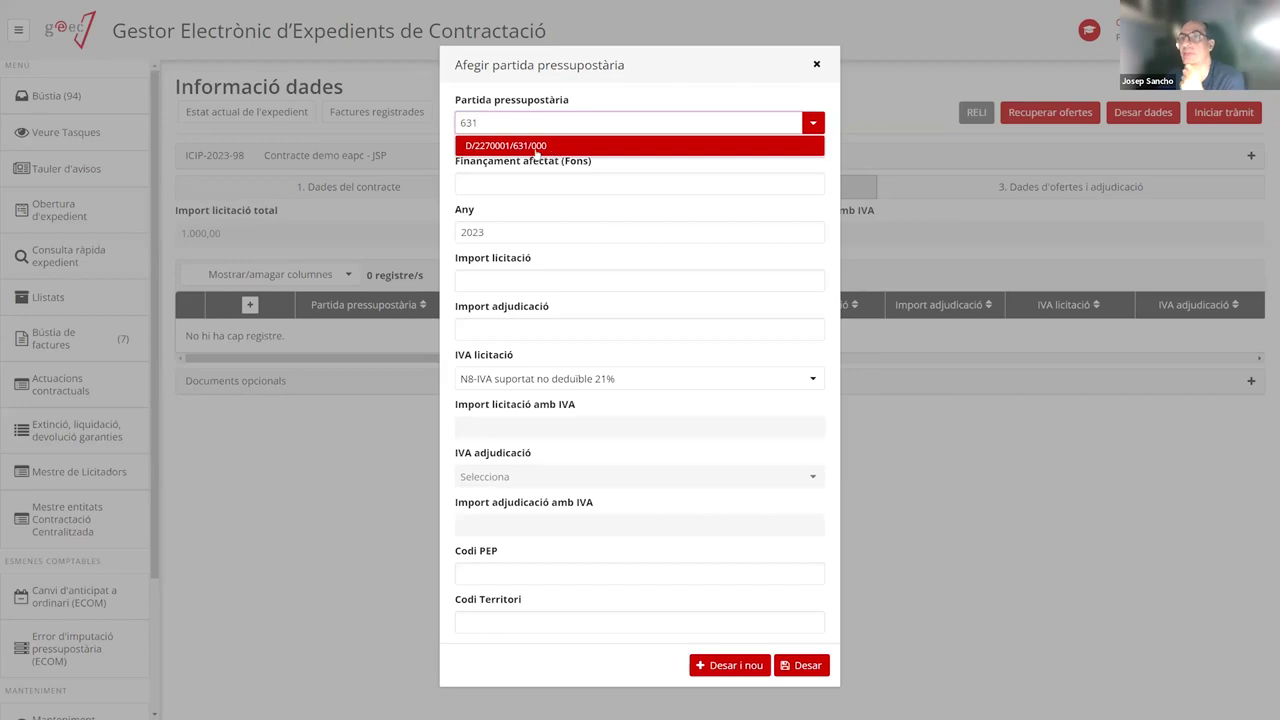
{"action": "left_click", "coordinate": [536, 147]}
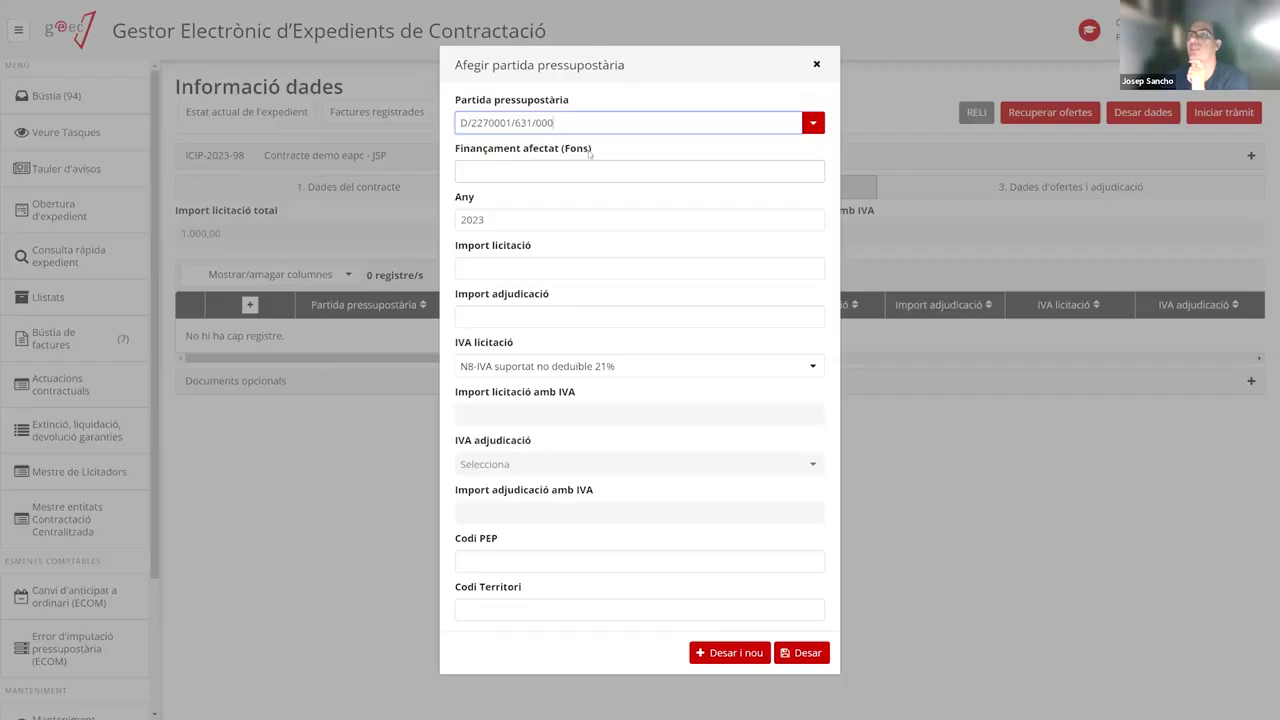
{"action": "left_click", "coordinate": [535, 172]}
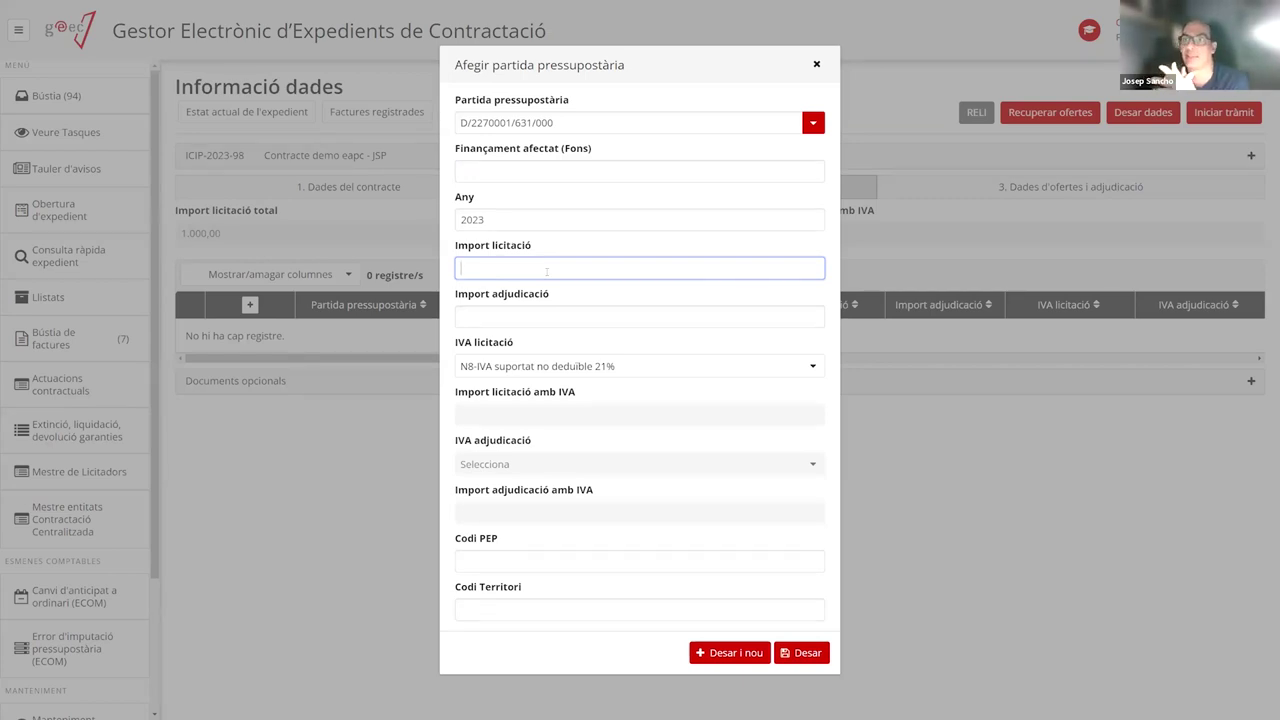
{"action": "type", "text": "1000"}
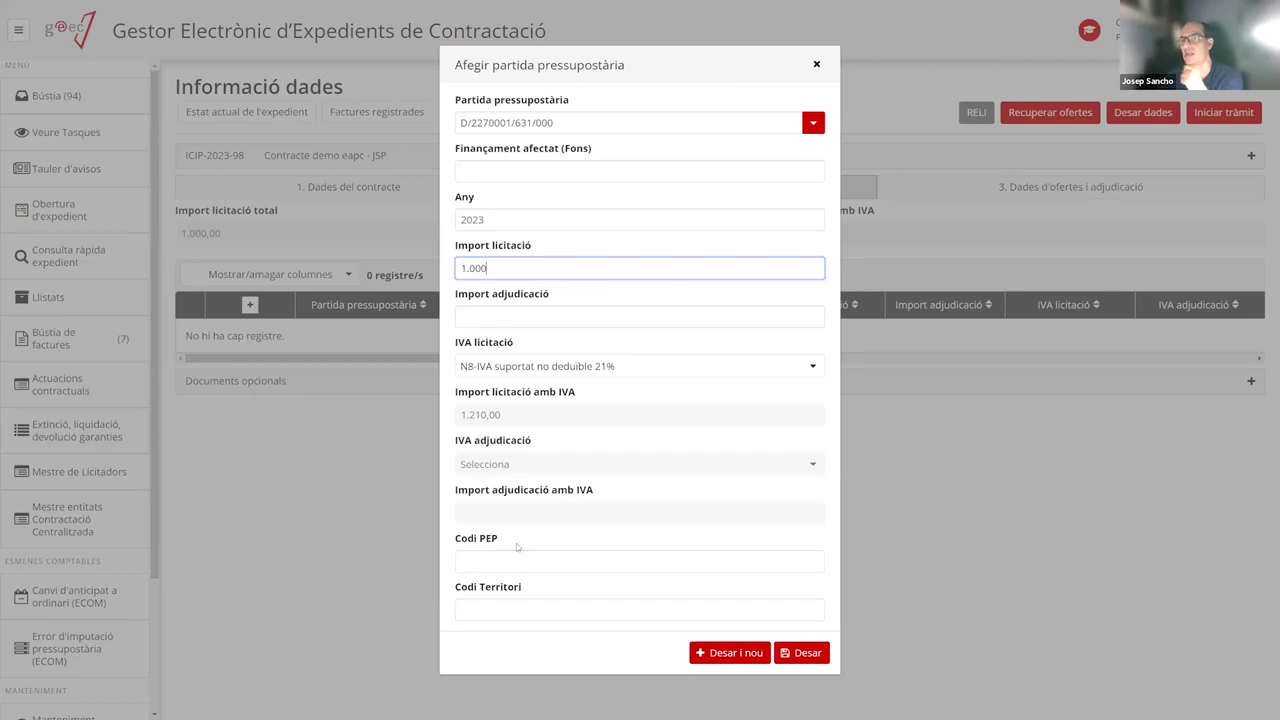
{"action": "left_click", "coordinate": [797, 654]}
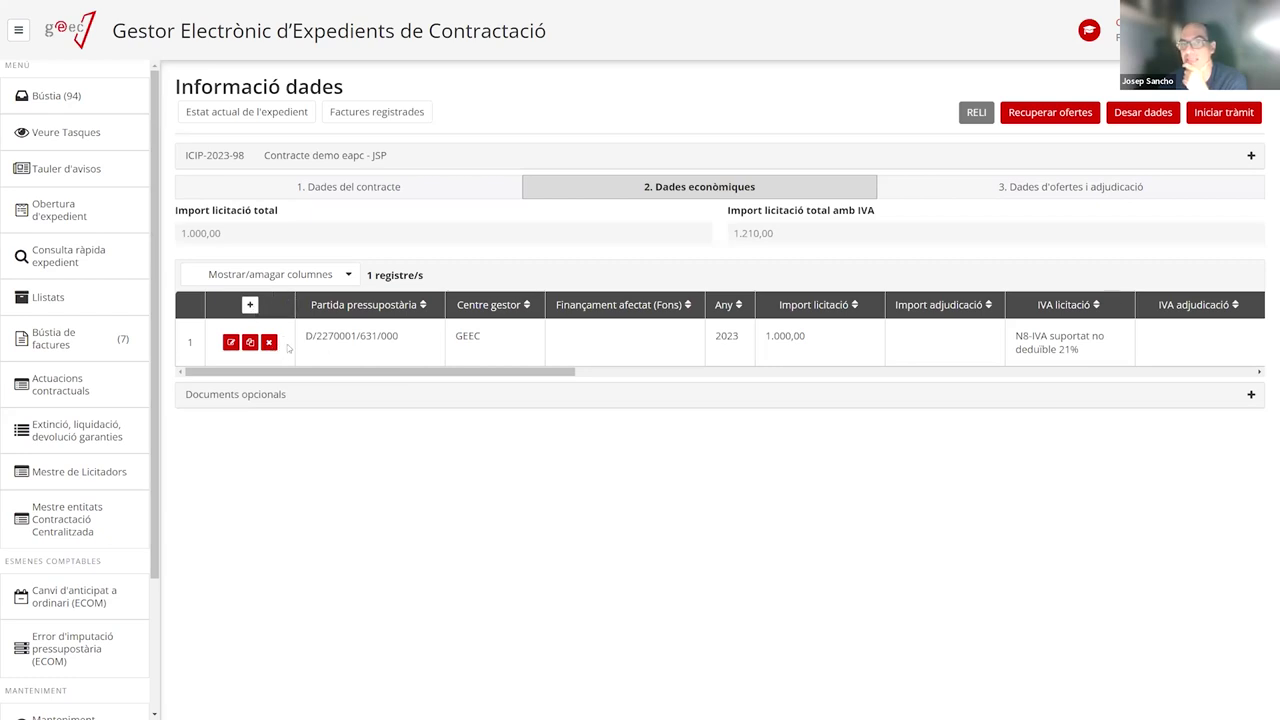
Review the saved budget item's edit form and the blank form for adding another, closing both without changes
{"action": "left_click", "coordinate": [233, 343]}
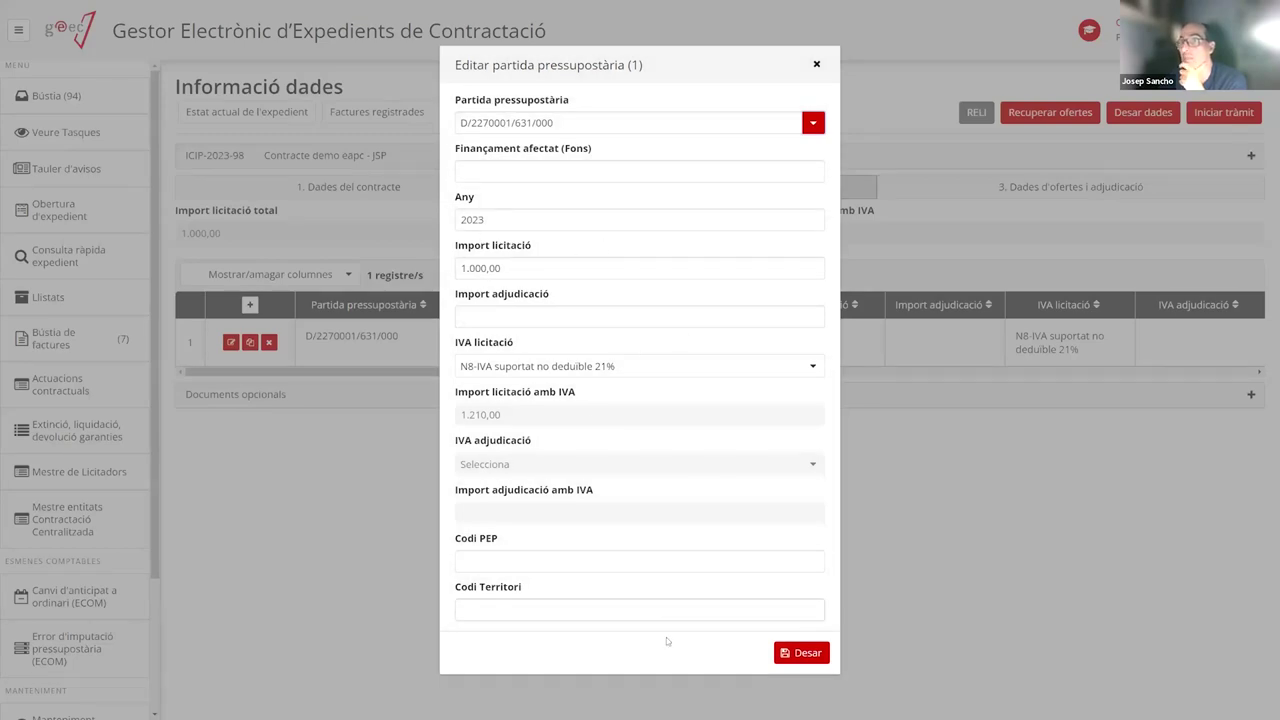
{"action": "left_click", "coordinate": [817, 65]}
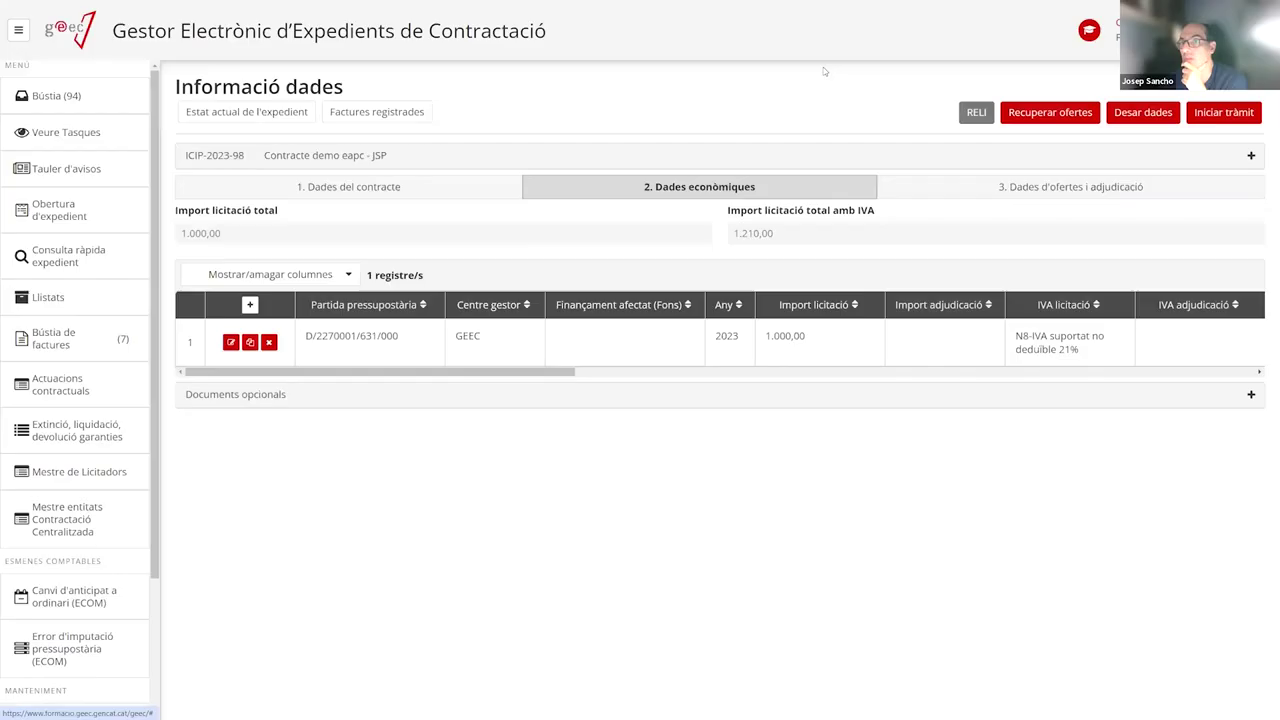
{"action": "left_click", "coordinate": [251, 305]}
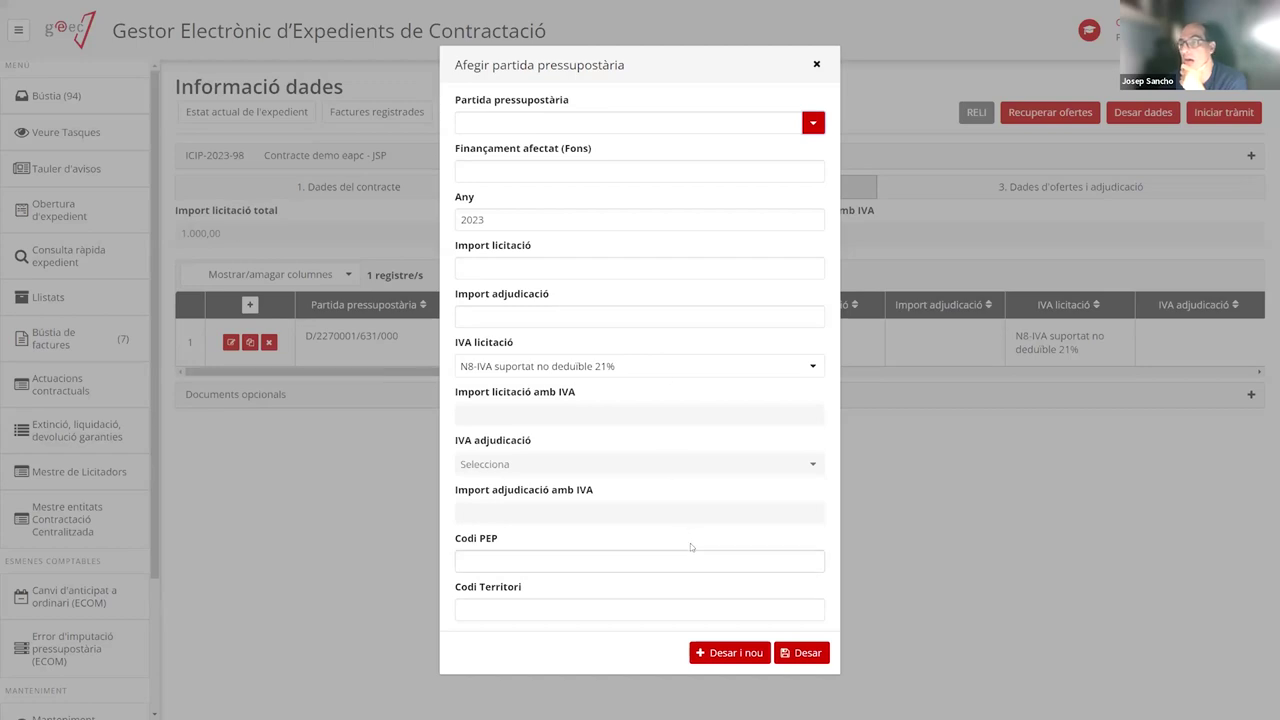
{"action": "left_click", "coordinate": [817, 65]}
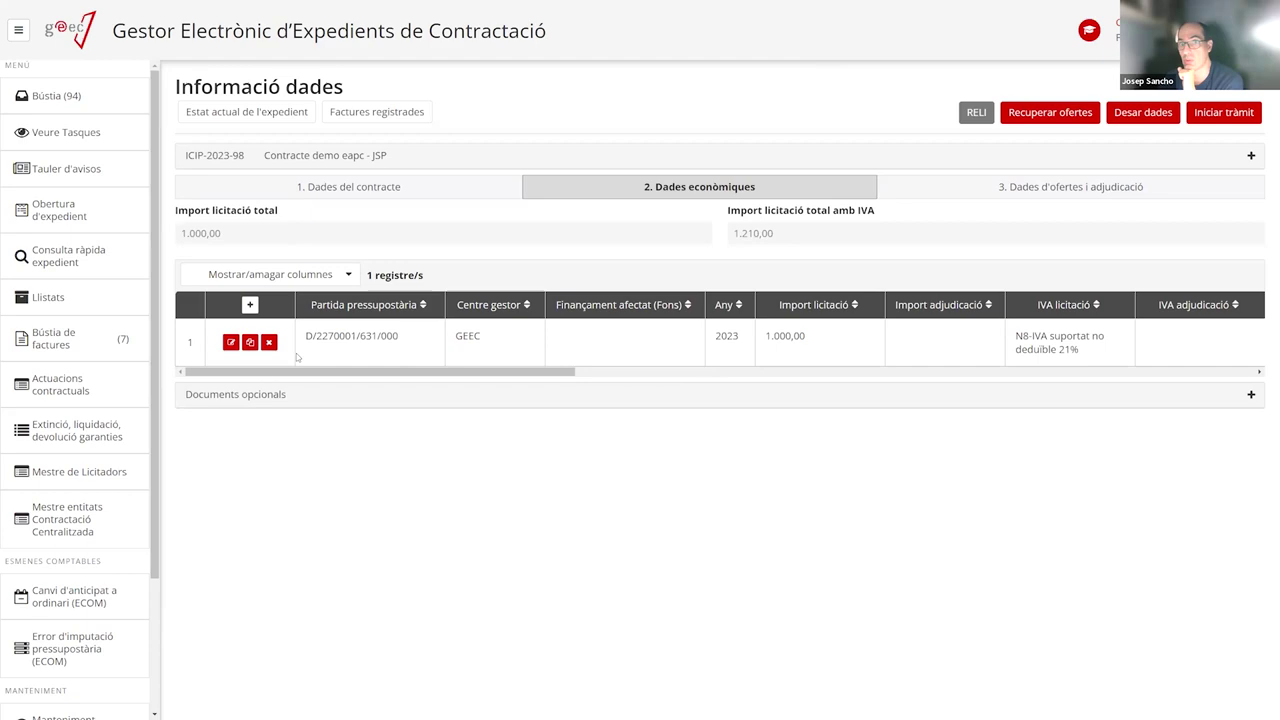
Set the budget item's Import licitació to 900 and save the contract file's data
{"action": "left_click", "coordinate": [232, 343]}
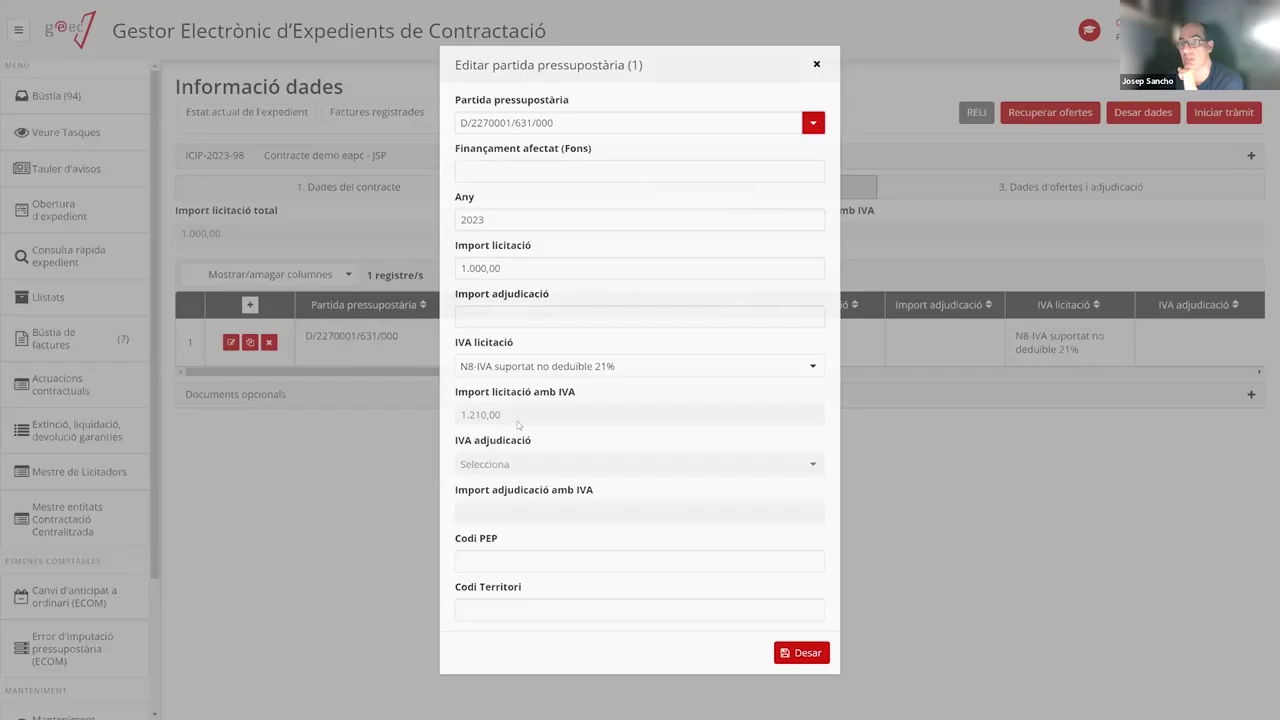
{"action": "left_click_drag", "start_coordinate": [500, 268], "coordinate": [246, 249]}
{"action": "type", "text": "900"}
{"action": "left_click", "coordinate": [797, 655]}
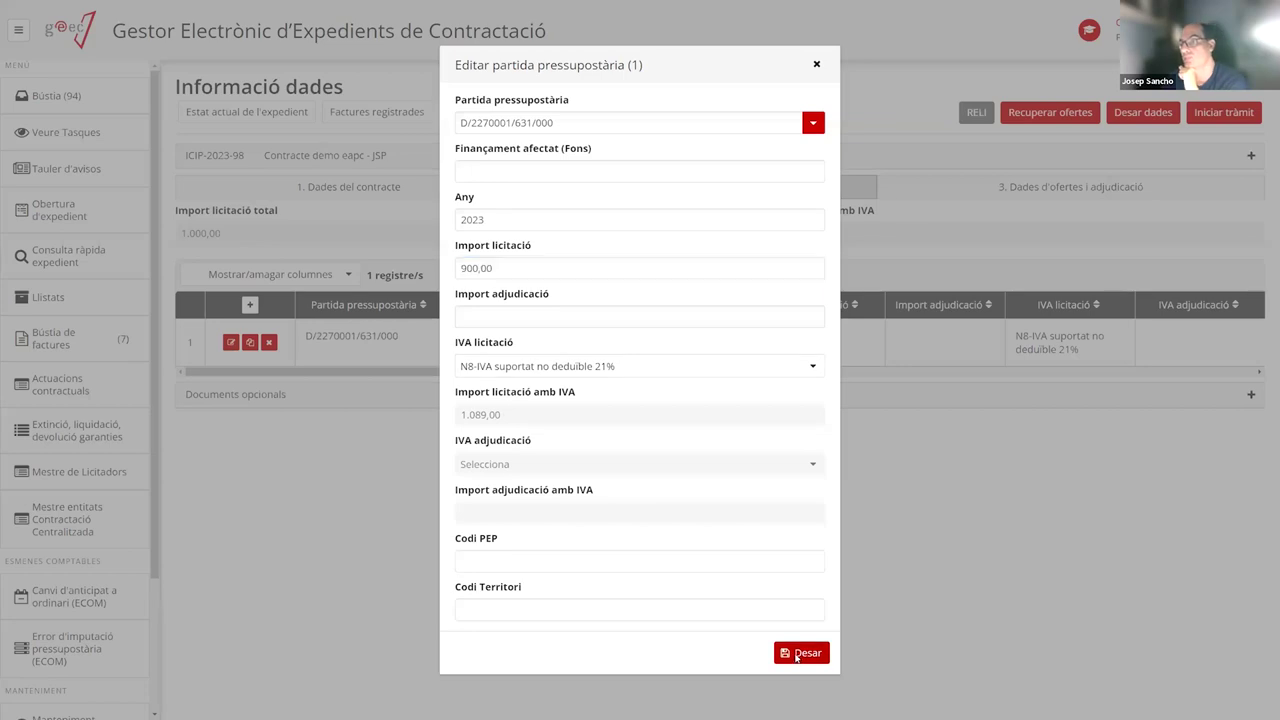
{"action": "left_click", "coordinate": [800, 654]}
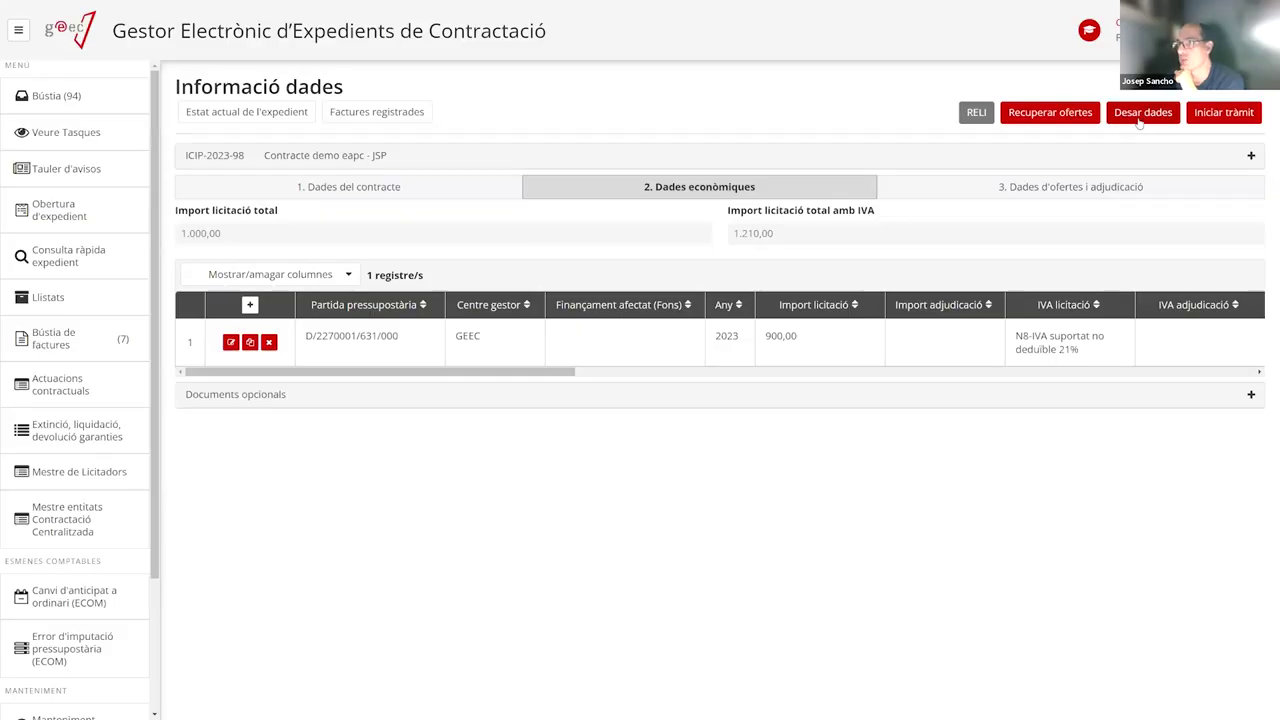
{"action": "left_click", "coordinate": [1139, 115]}
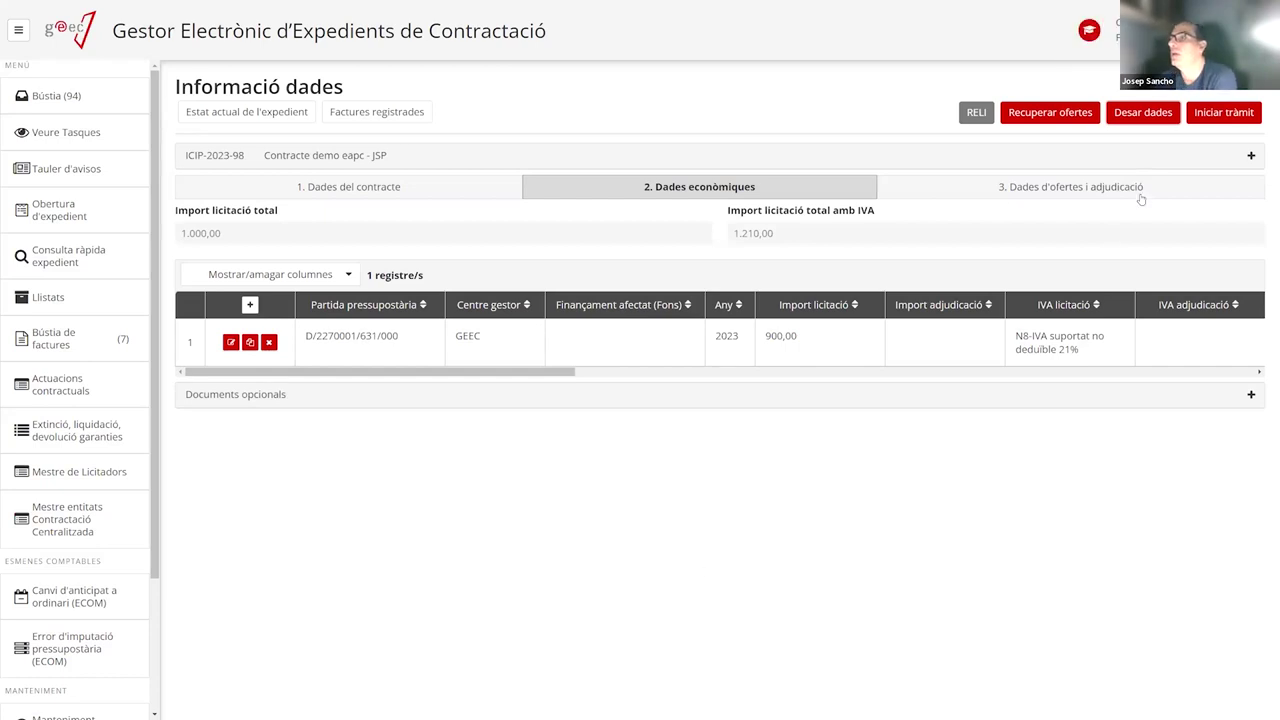
Try to start the file's procedure and compare the budget item's tender amounts, with and without IVA, against the file's totals
{"action": "left_click", "coordinate": [1229, 114]}
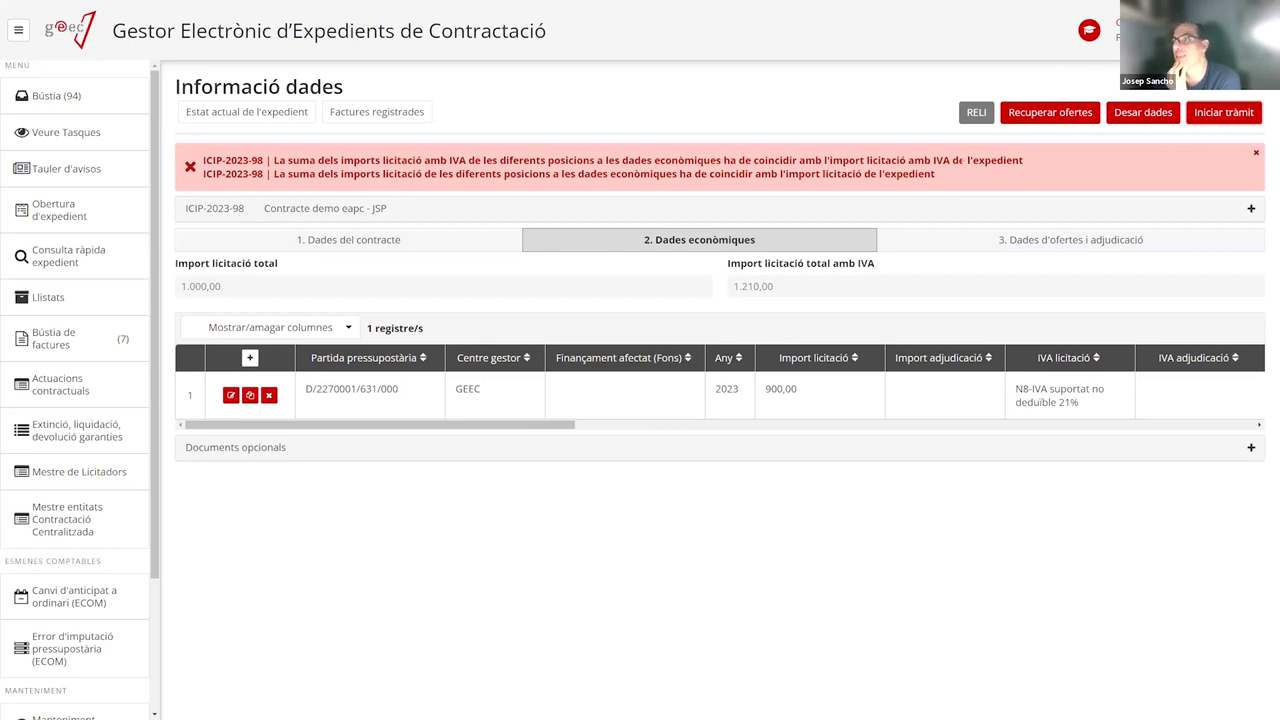
{"action": "left_click_drag", "start_coordinate": [936, 174], "coordinate": [330, 174]}
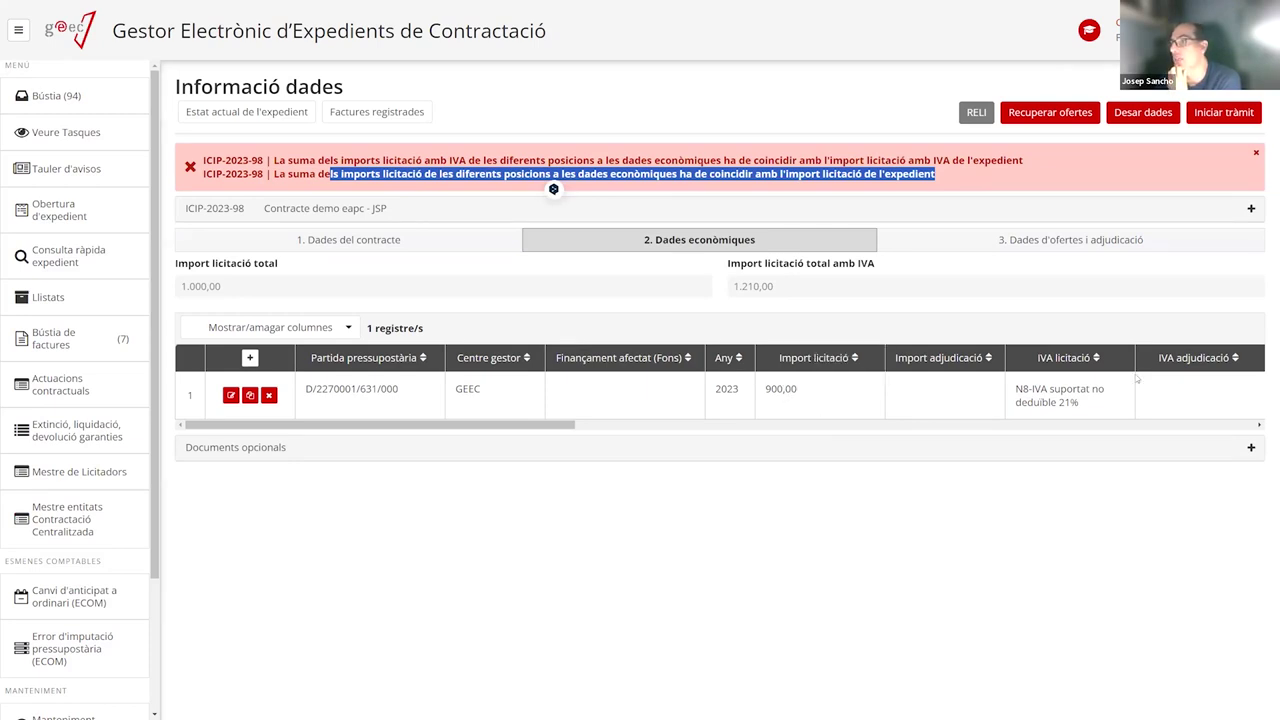
{"action": "left_click_drag", "start_coordinate": [530, 425], "coordinate": [705, 432]}
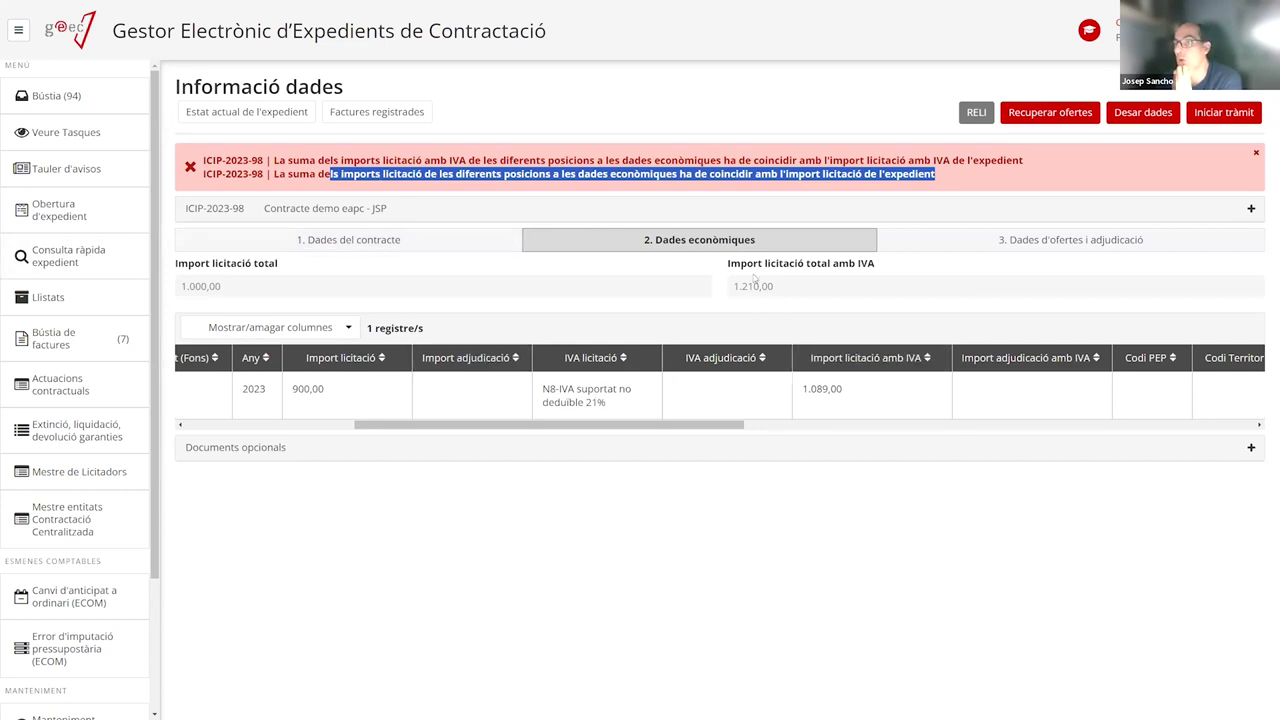
{"action": "left_click_drag", "start_coordinate": [539, 429], "coordinate": [329, 431]}
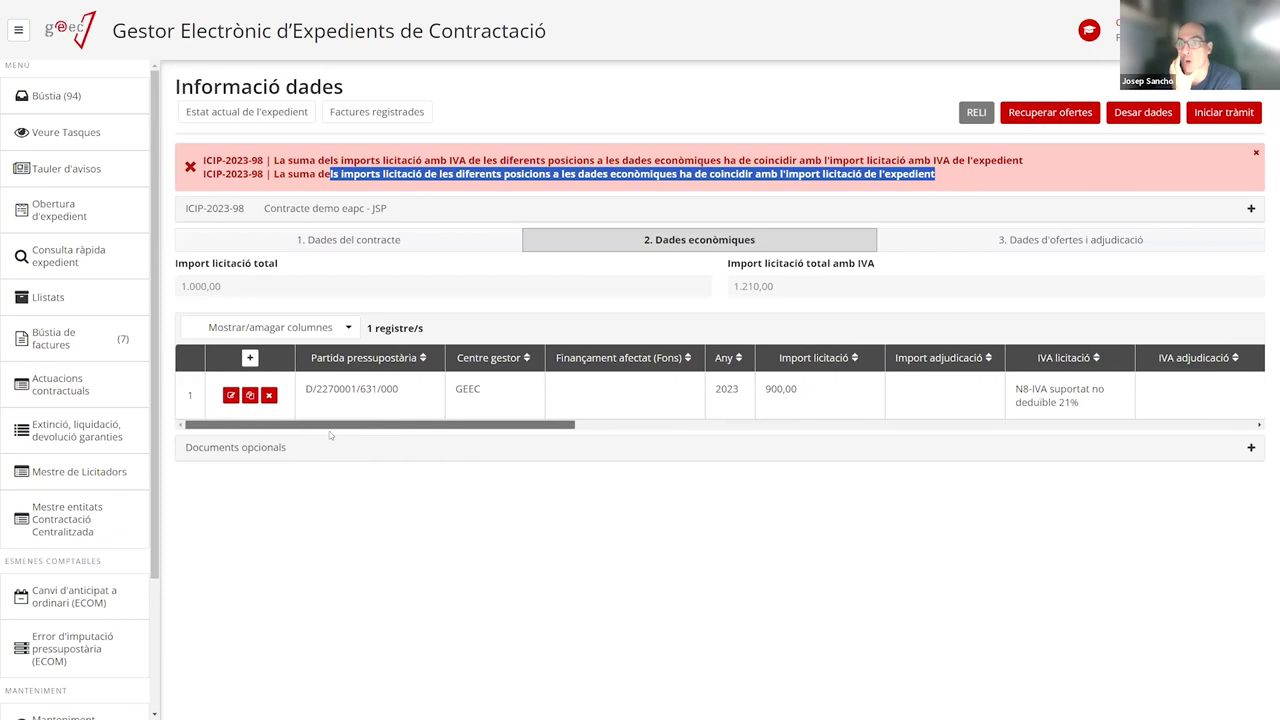
Set the budget item's Import licitació to 1000 and save the change
{"action": "left_click", "coordinate": [231, 395]}
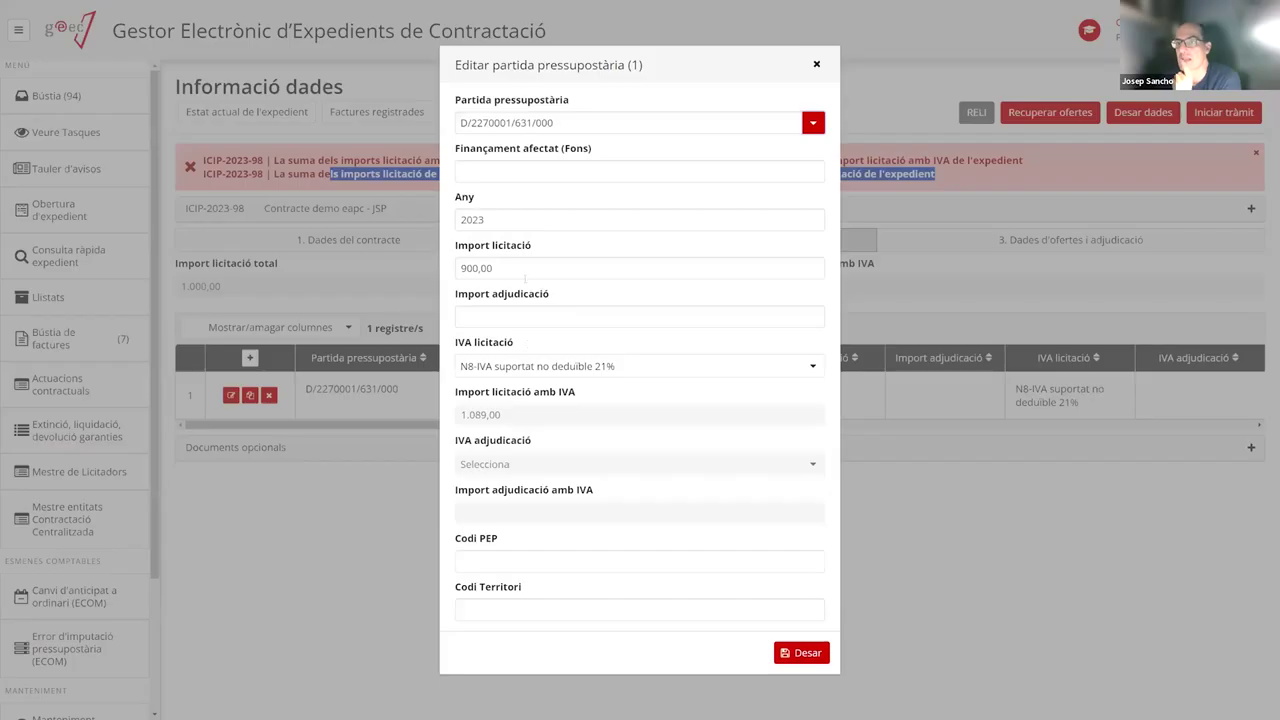
{"action": "type", "text": "1.000"}
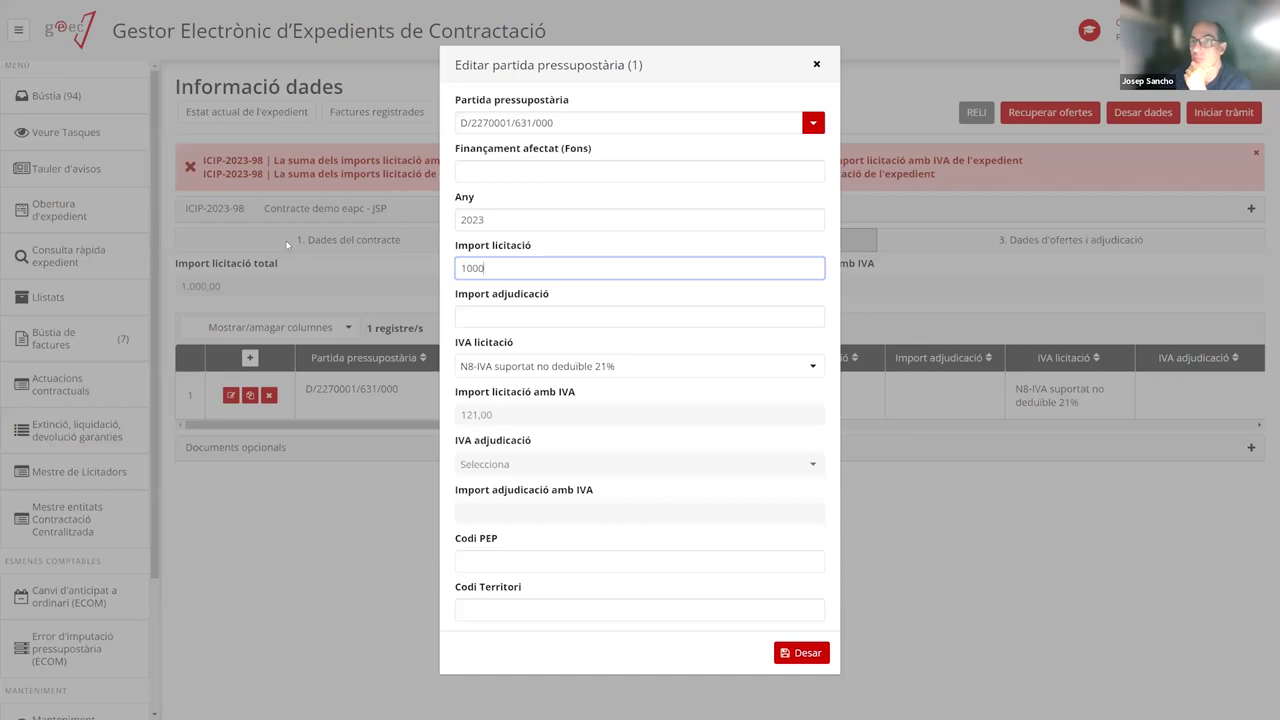
{"action": "left_click", "coordinate": [798, 652]}
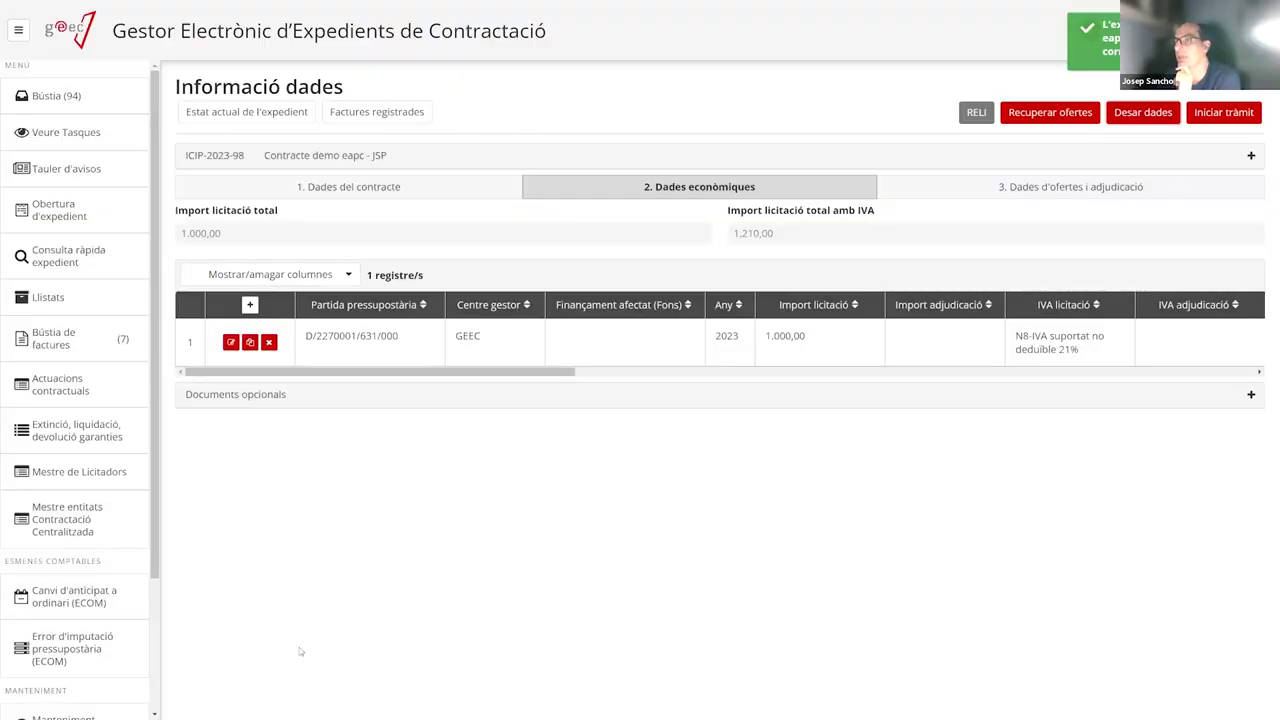
Check the offers and award list and the award amount fields in the contract data's Imports section
{"action": "left_click", "coordinate": [1045, 188]}
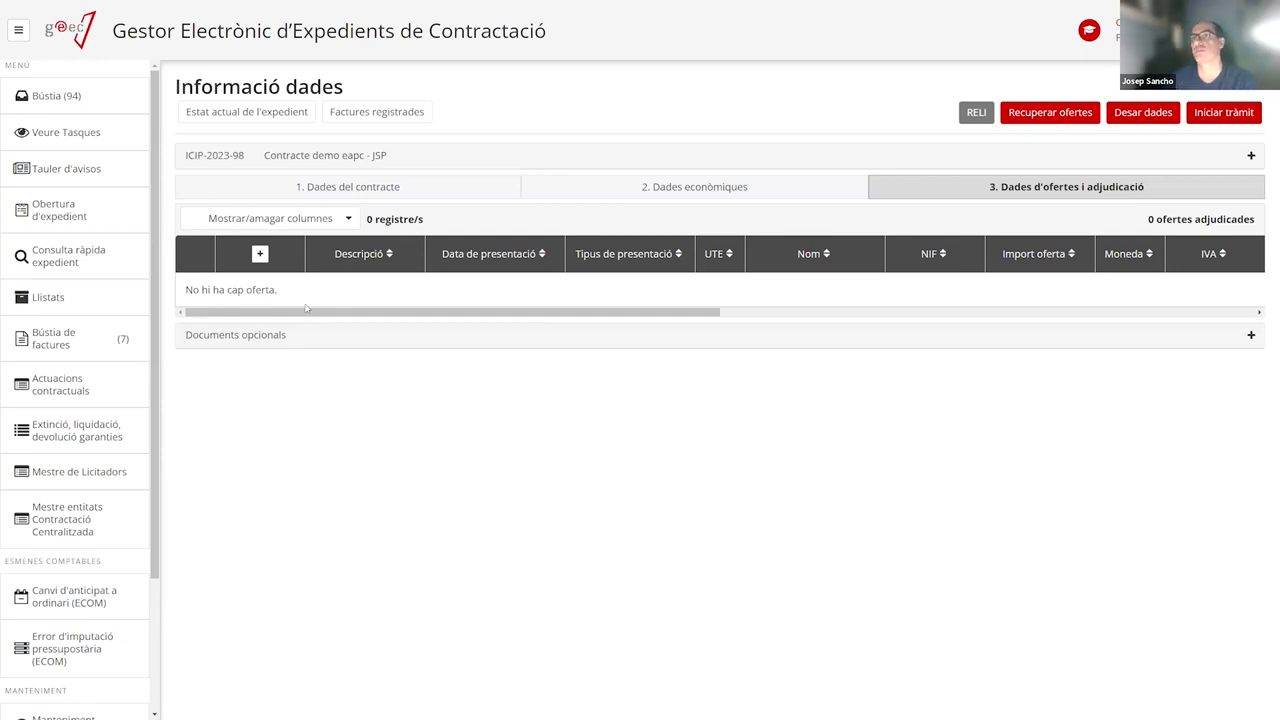
{"action": "left_click", "coordinate": [316, 184]}
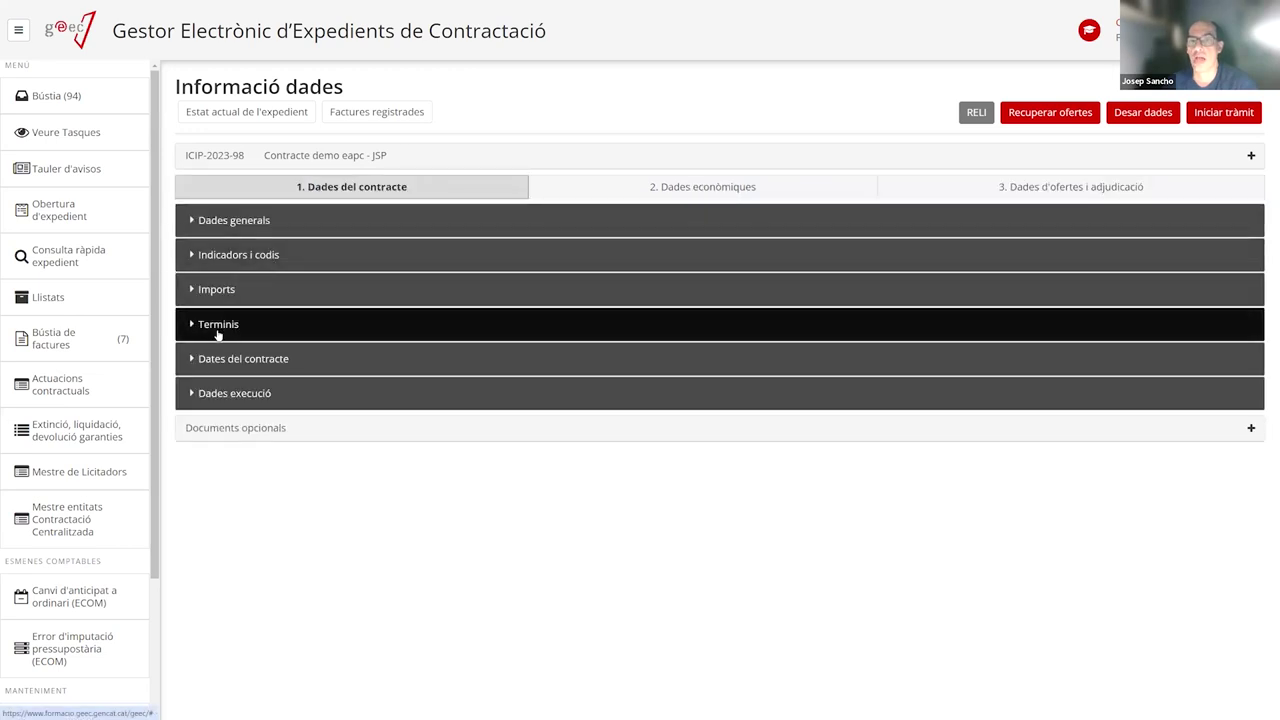
{"action": "left_click", "coordinate": [218, 289]}
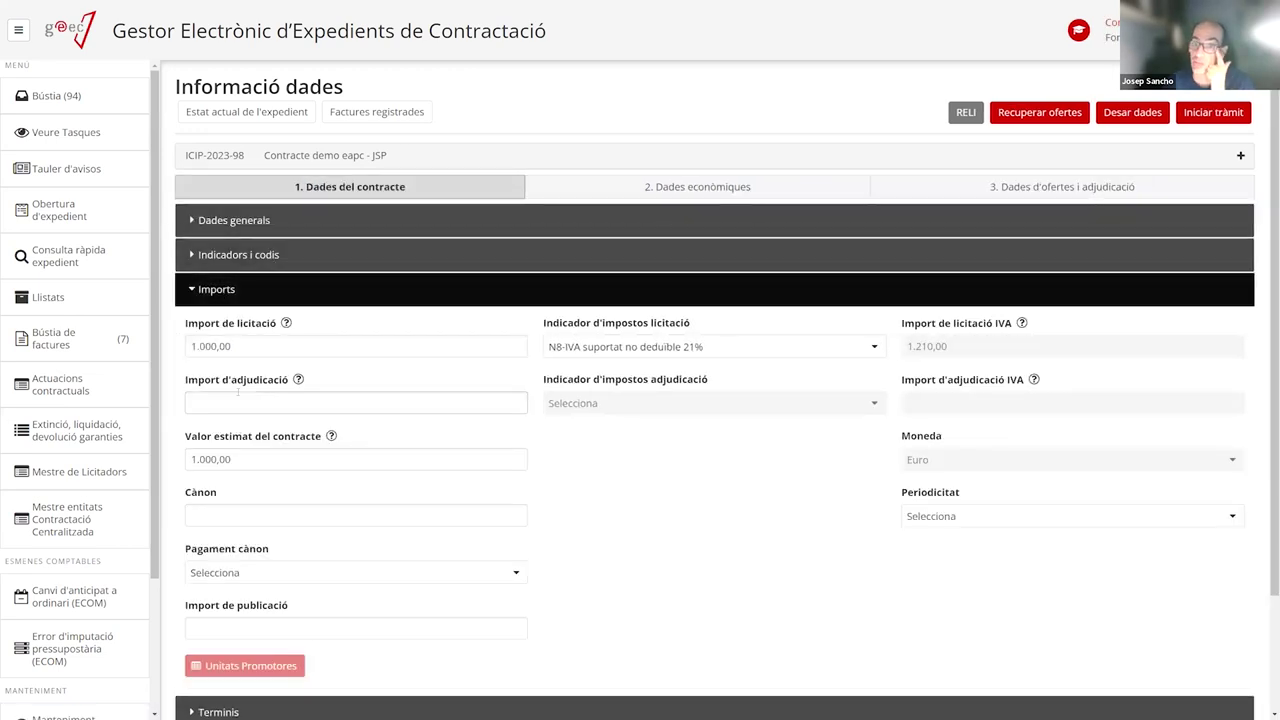
{"action": "left_click", "coordinate": [240, 292]}
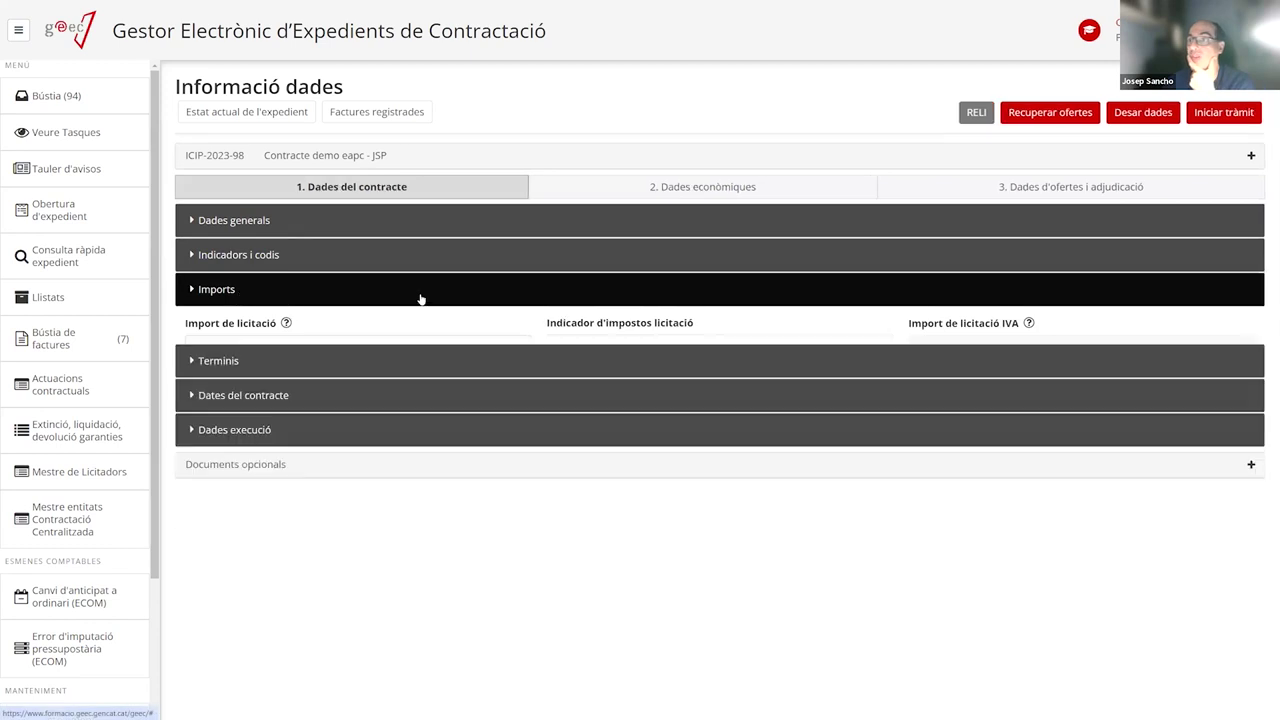
Start a new offer under Dades d'ofertes i adjudicació with description OFERTA 1 - ELECTRO SEL and presentation date 19/10/2023 11:14:35
{"action": "left_click", "coordinate": [967, 193]}
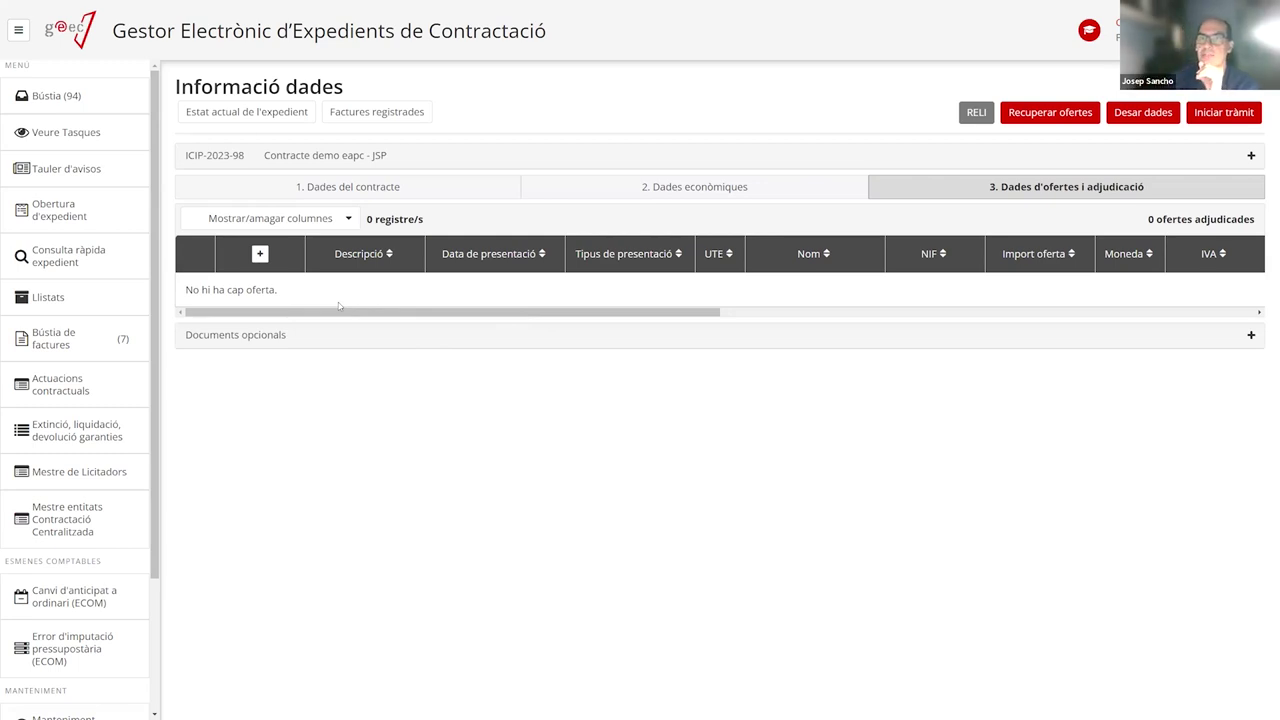
{"action": "left_click", "coordinate": [260, 255]}
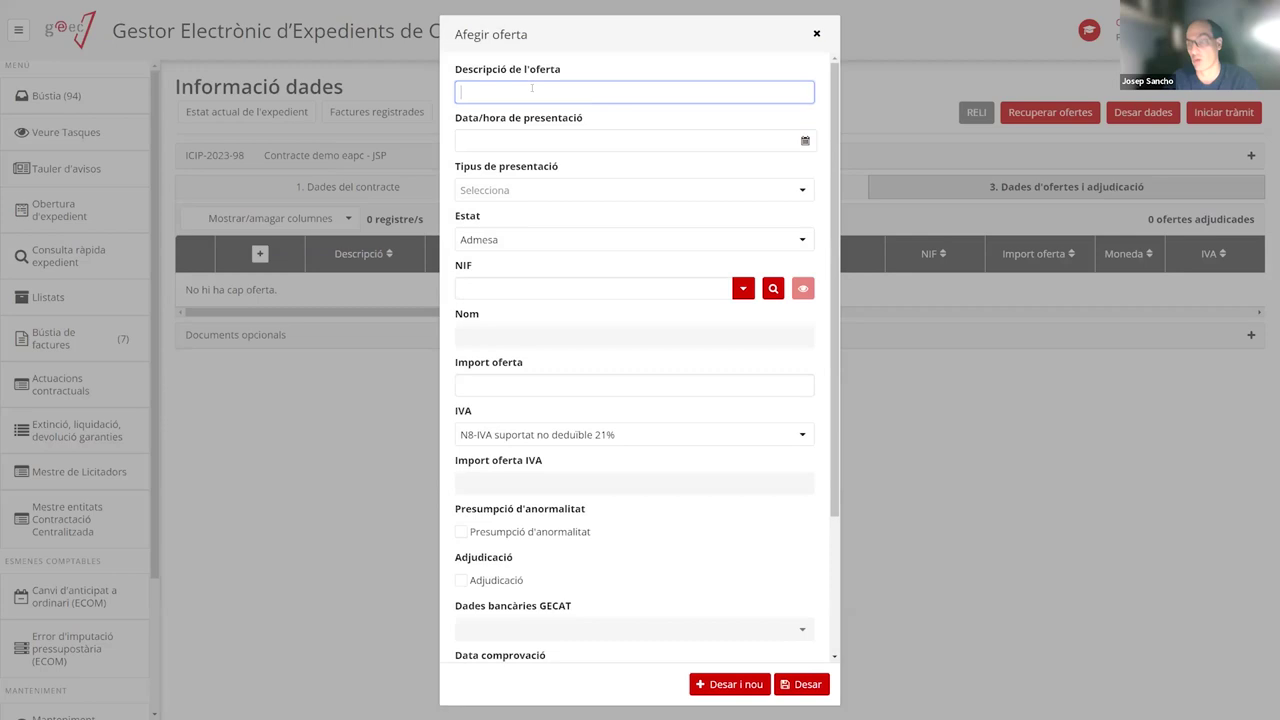
{"action": "type", "text": "OFERTA 1 - ELECTRO SEL"}
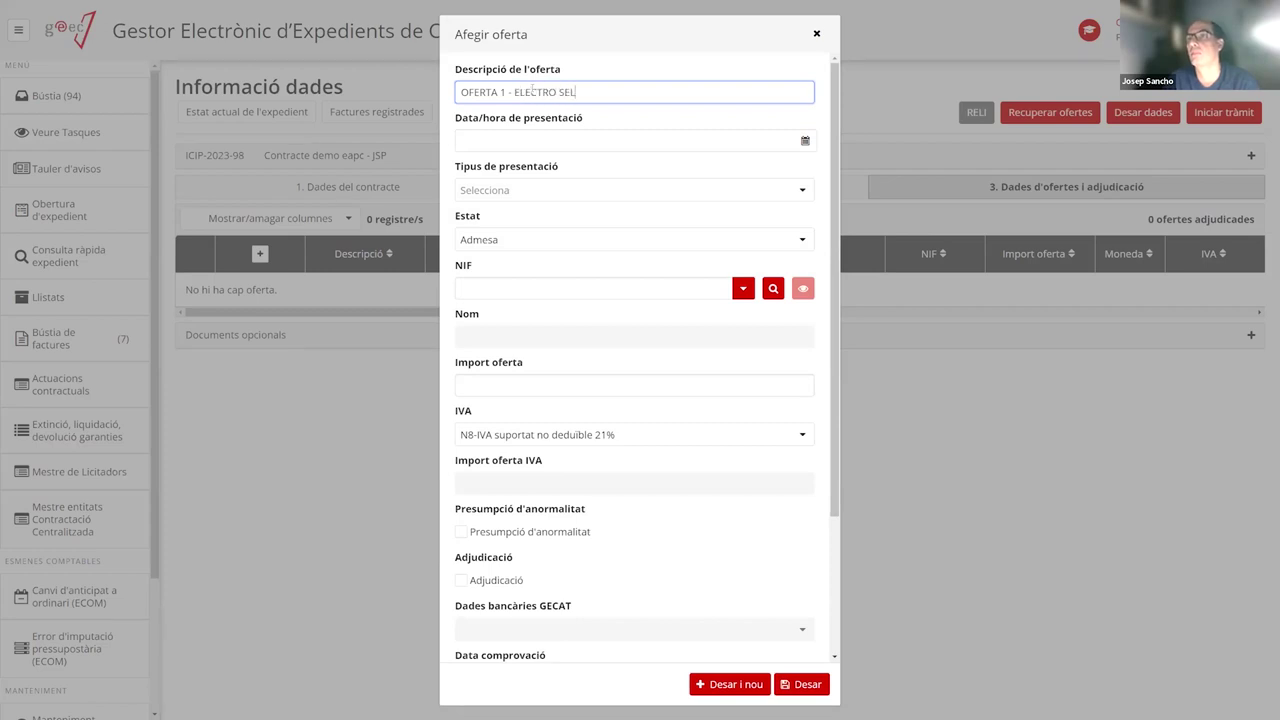
{"action": "left_click", "coordinate": [509, 139]}
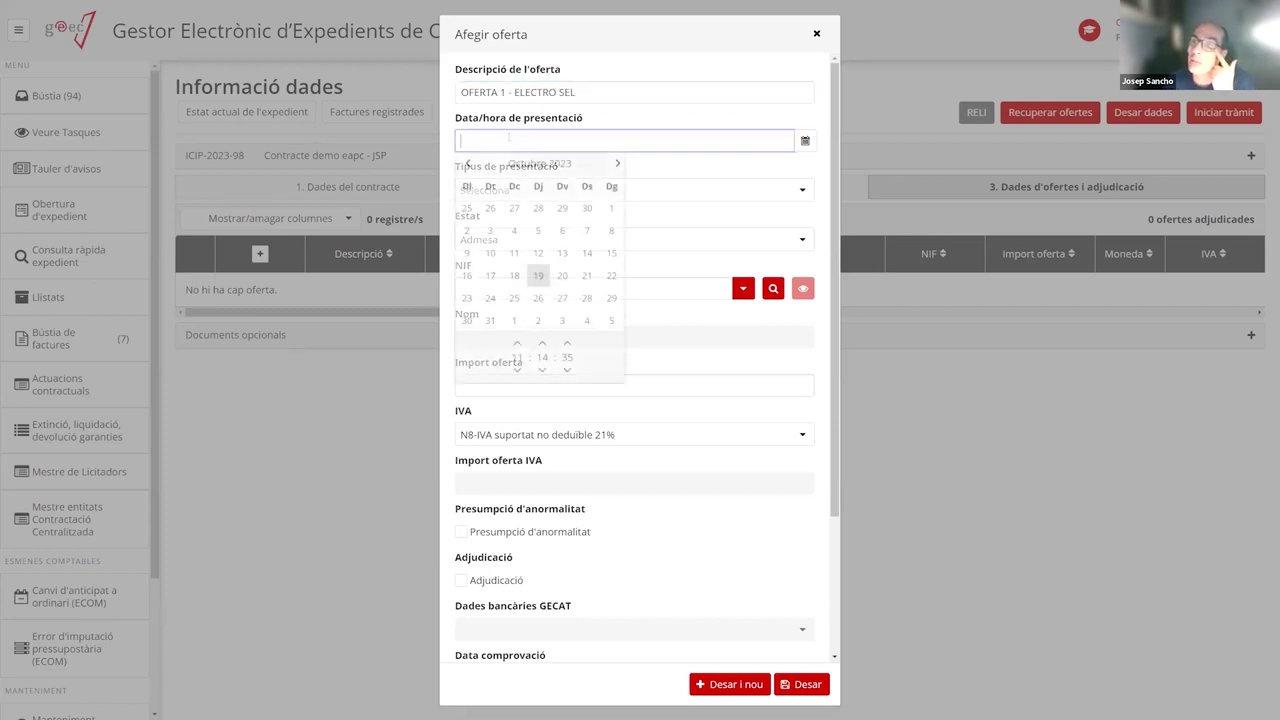
{"action": "left_click", "coordinate": [537, 276]}
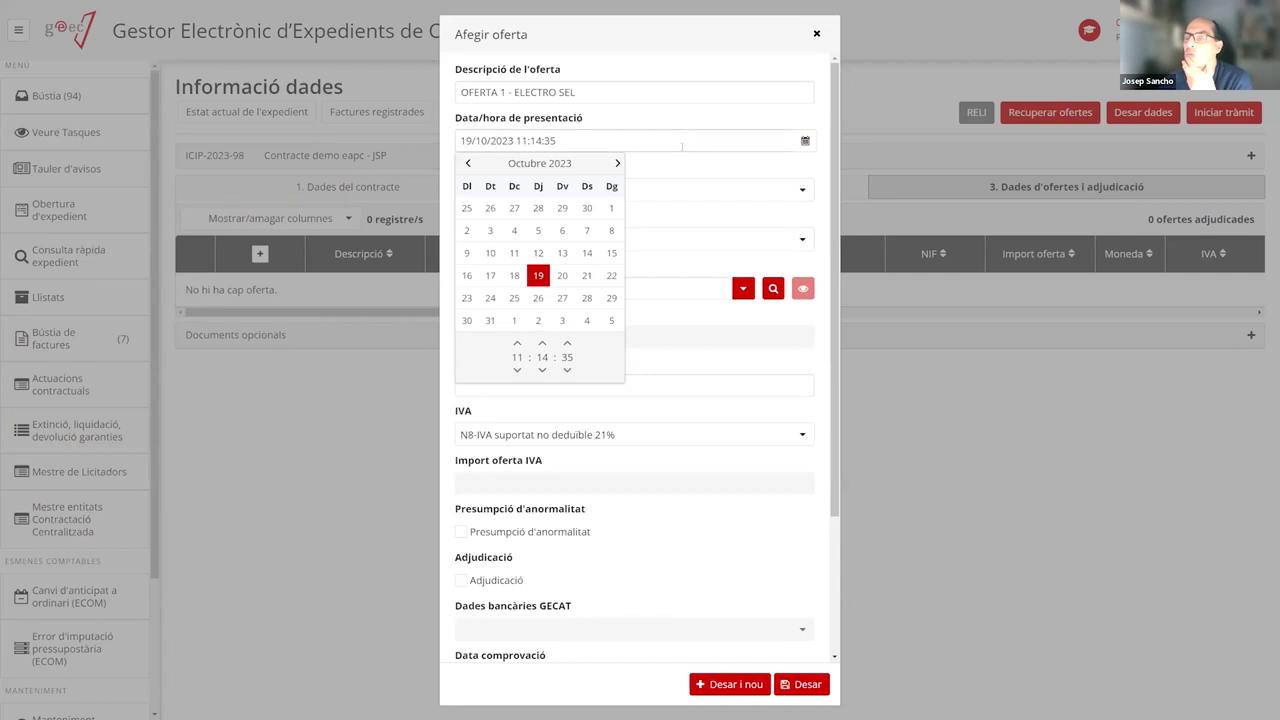
{"action": "left_click", "coordinate": [680, 163]}
Set the offer's Tipus de presentació to Sobre digital and its Estat to Admesa
{"action": "left_click", "coordinate": [540, 190]}
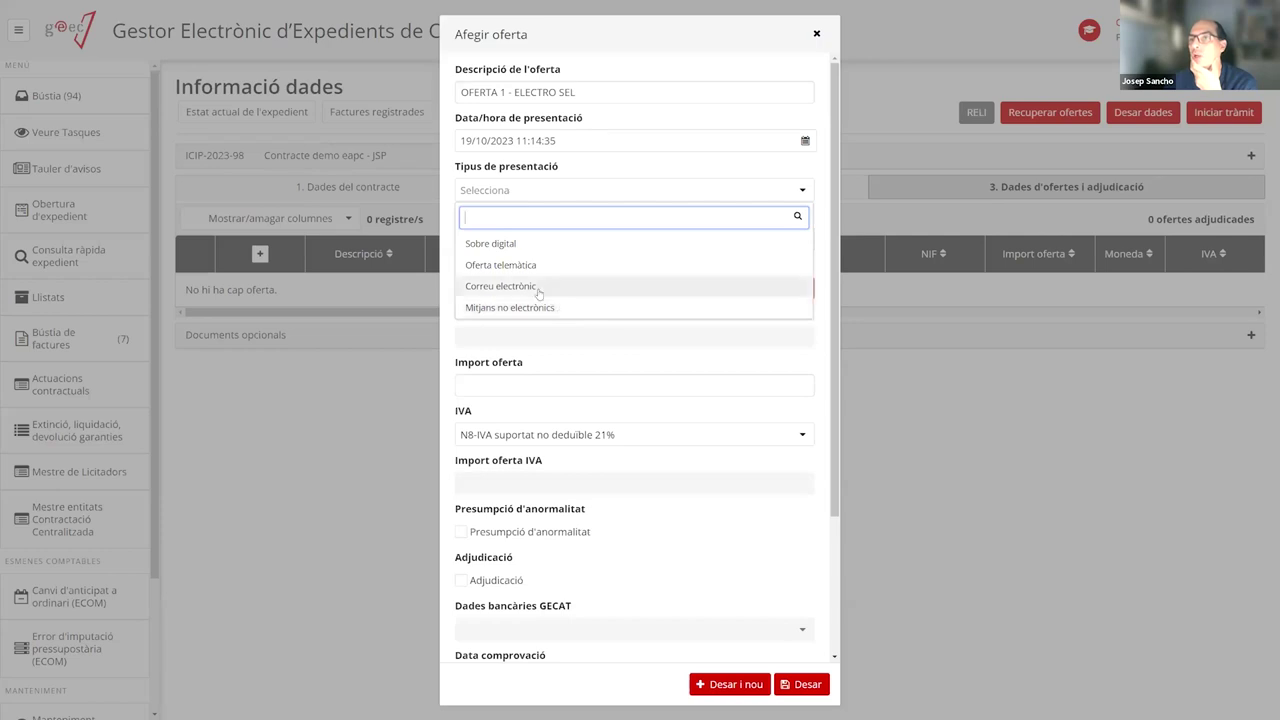
{"action": "left_click", "coordinate": [538, 248]}
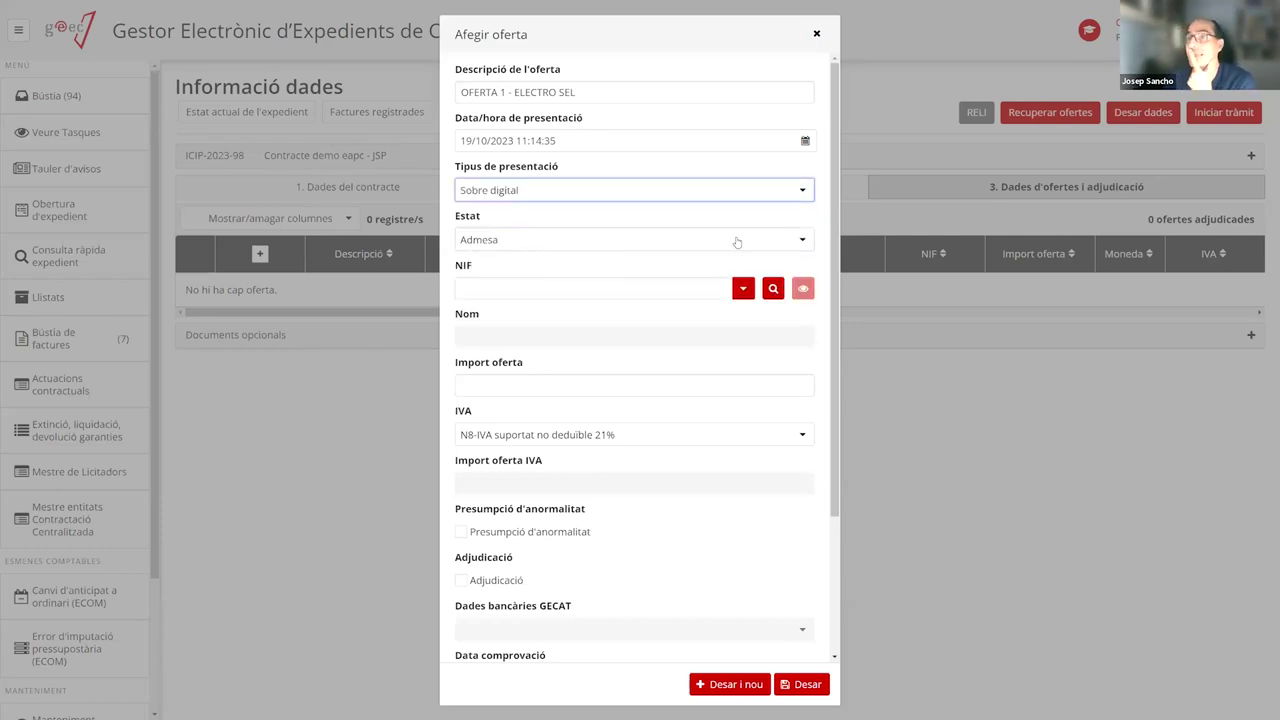
{"action": "left_click", "coordinate": [783, 241]}
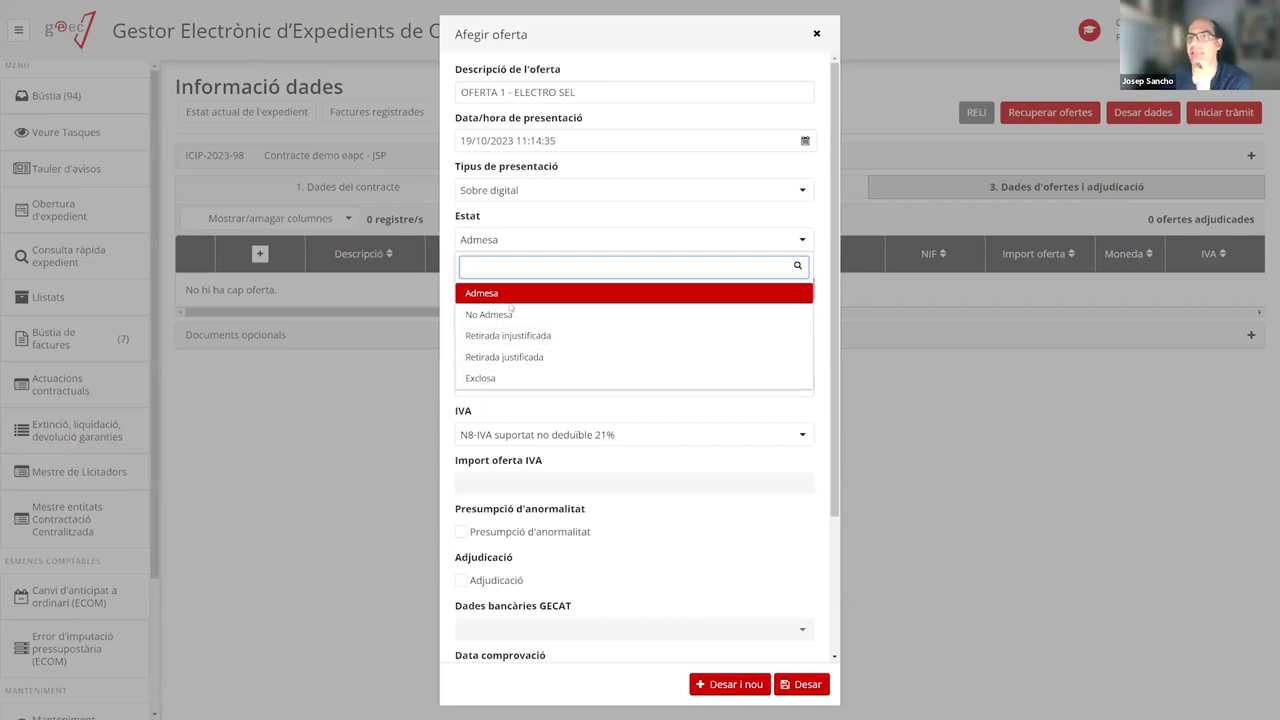
{"action": "left_click", "coordinate": [508, 293]}
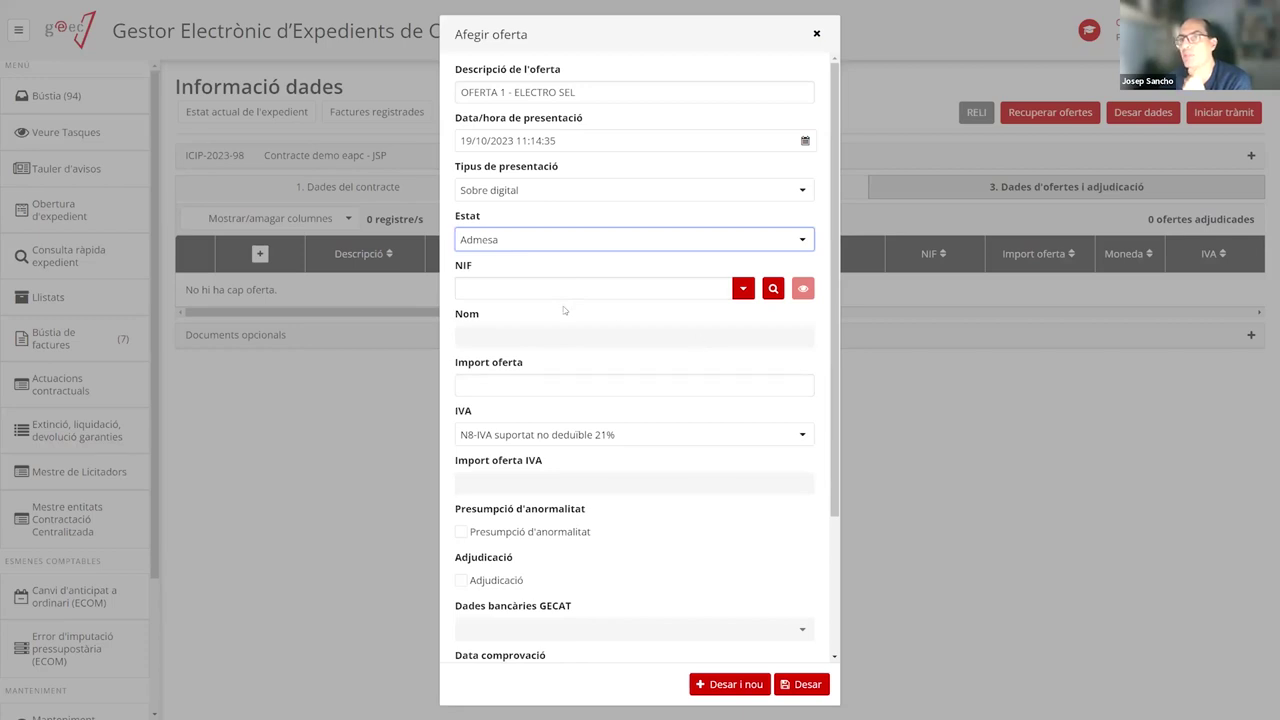
Find the bidder by searching for ELECTRO SEL, select ELECTRO SEL, SL and accept the award notice
{"action": "left_click", "coordinate": [603, 288]}
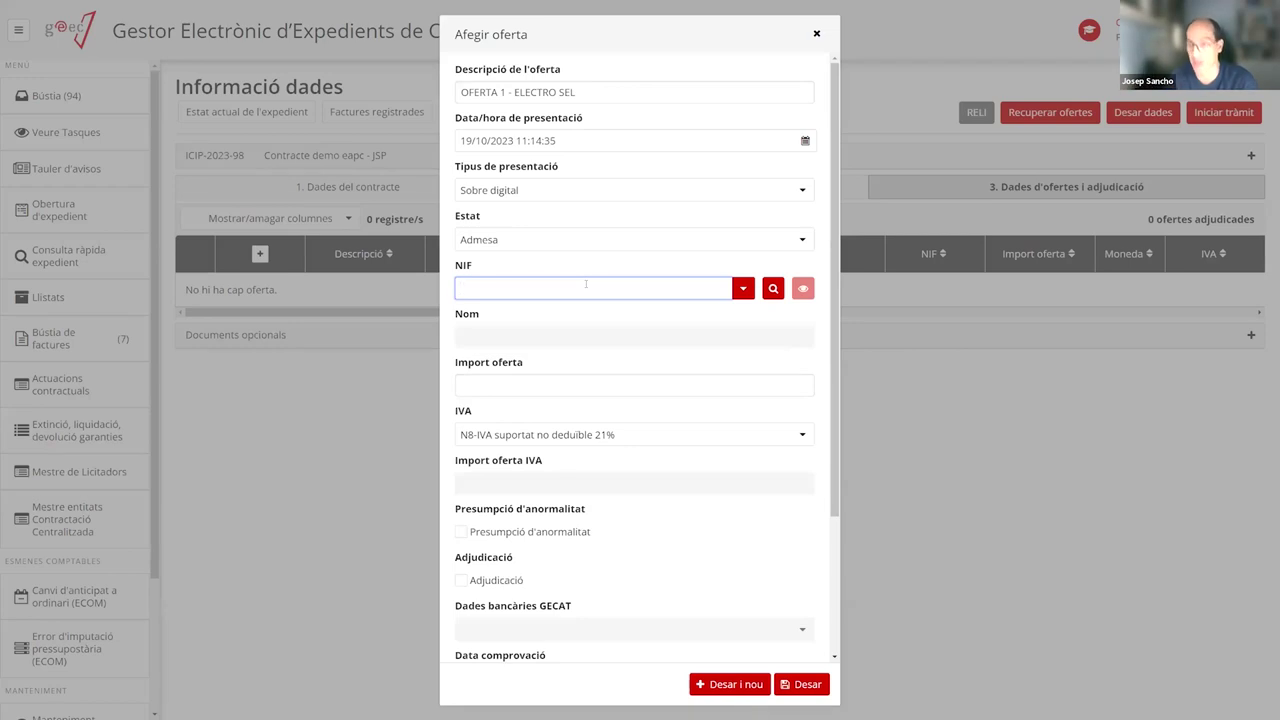
{"action": "type", "text": "ELECTRO"}
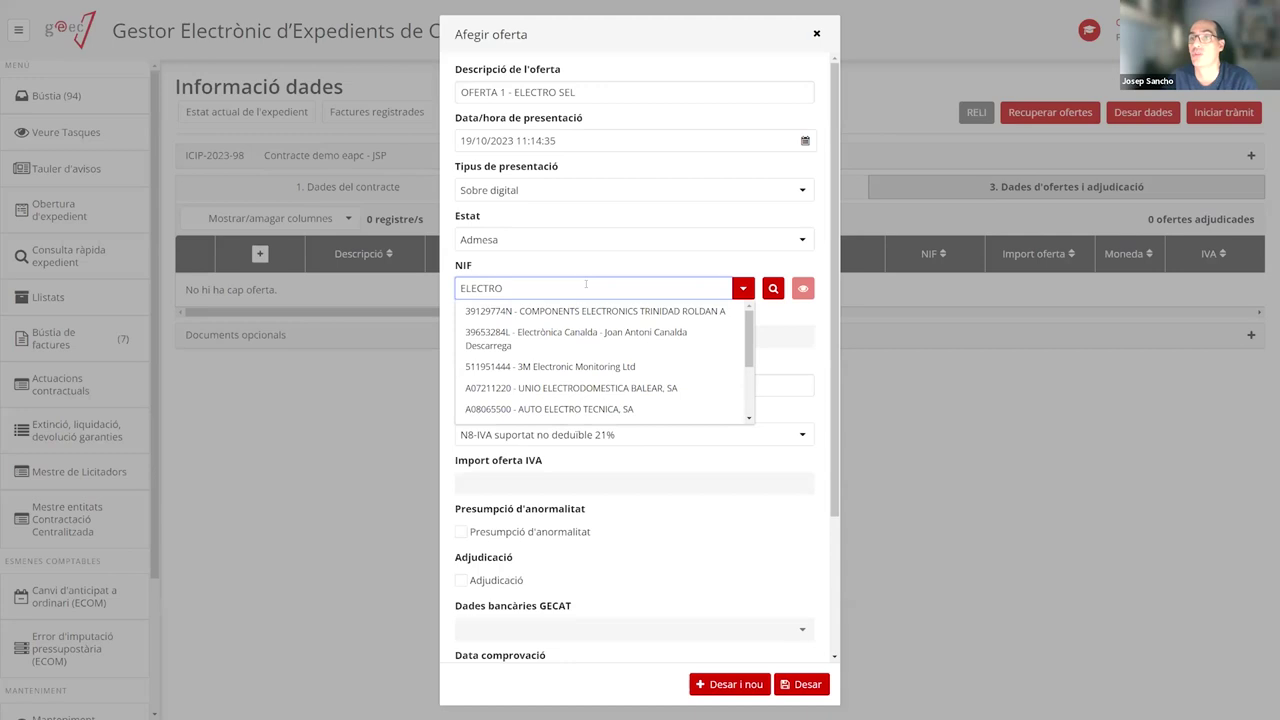
{"action": "type", "text": " SEL"}
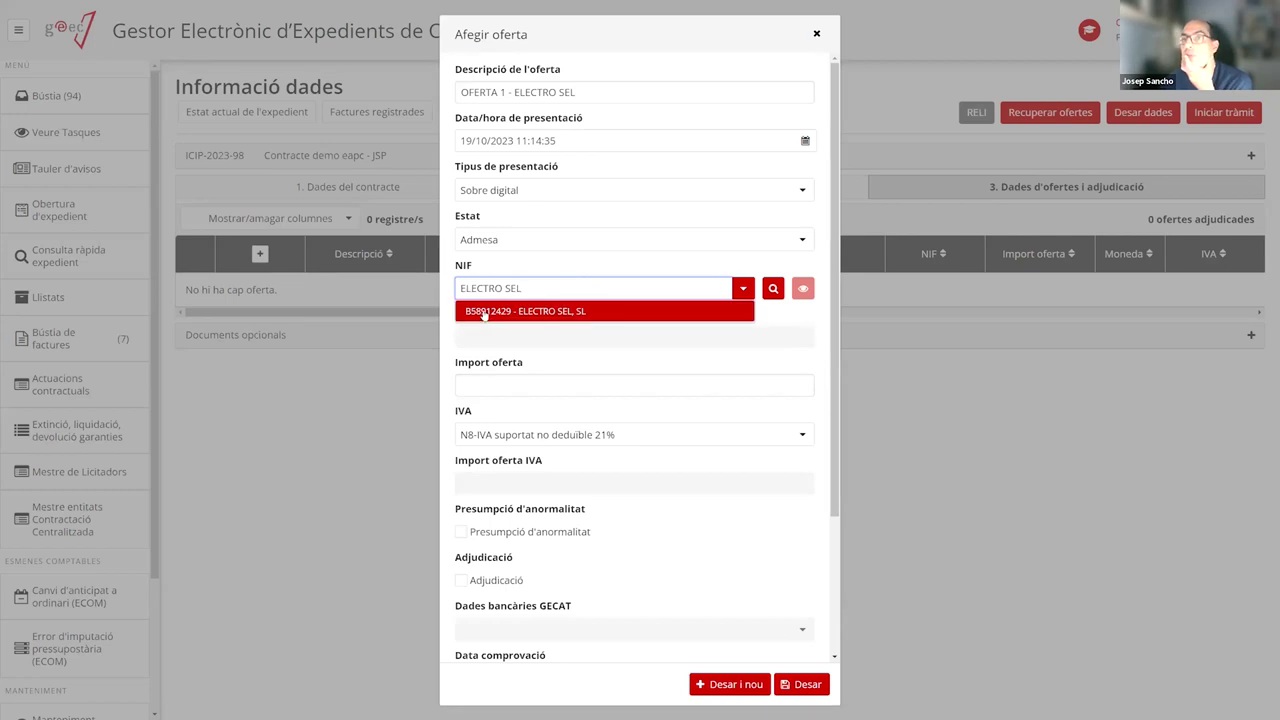
{"action": "left_click", "coordinate": [547, 312]}
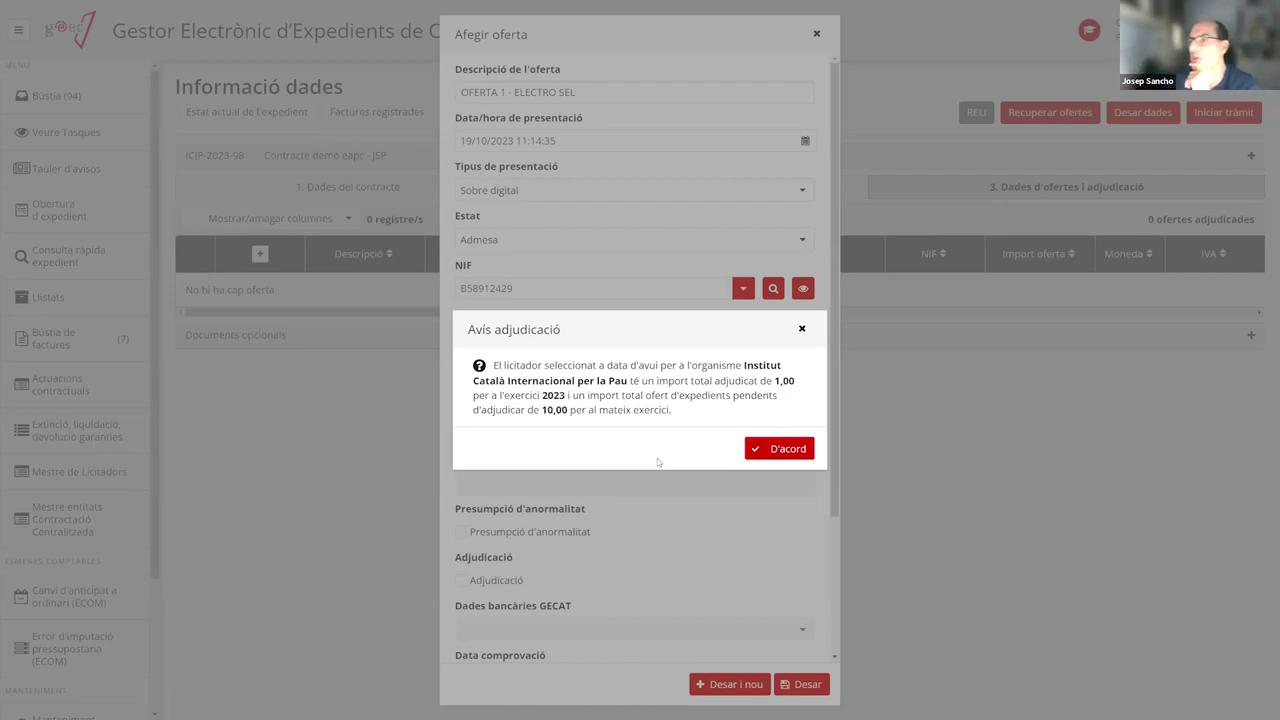
{"action": "left_click", "coordinate": [786, 450]}
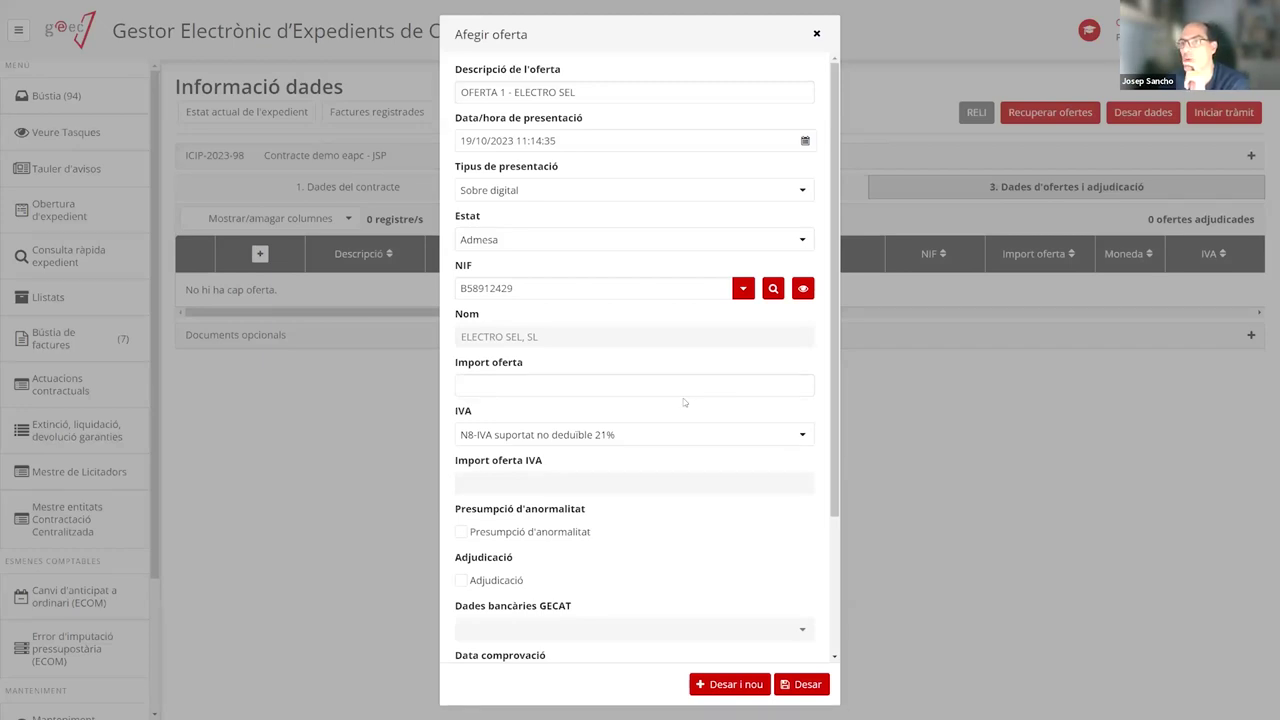
Set the offer's Import oferta to 900
{"action": "left_click", "coordinate": [518, 381]}
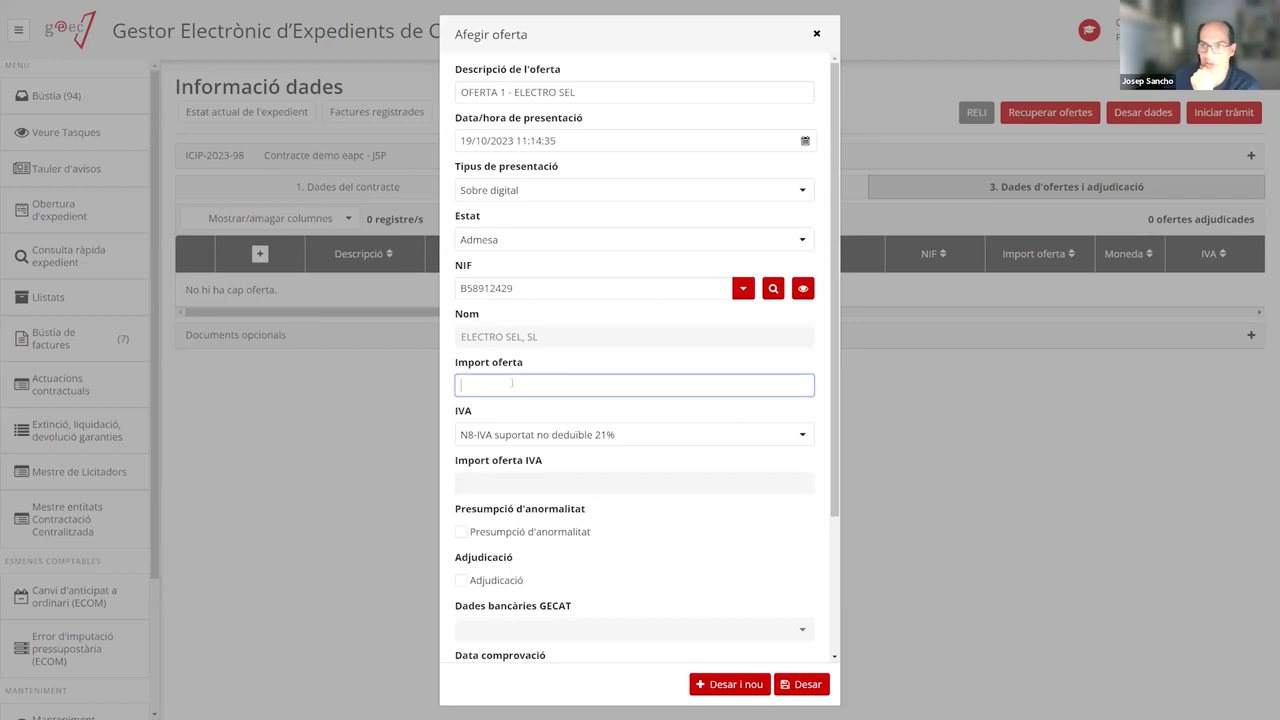
{"action": "type", "text": "90"}
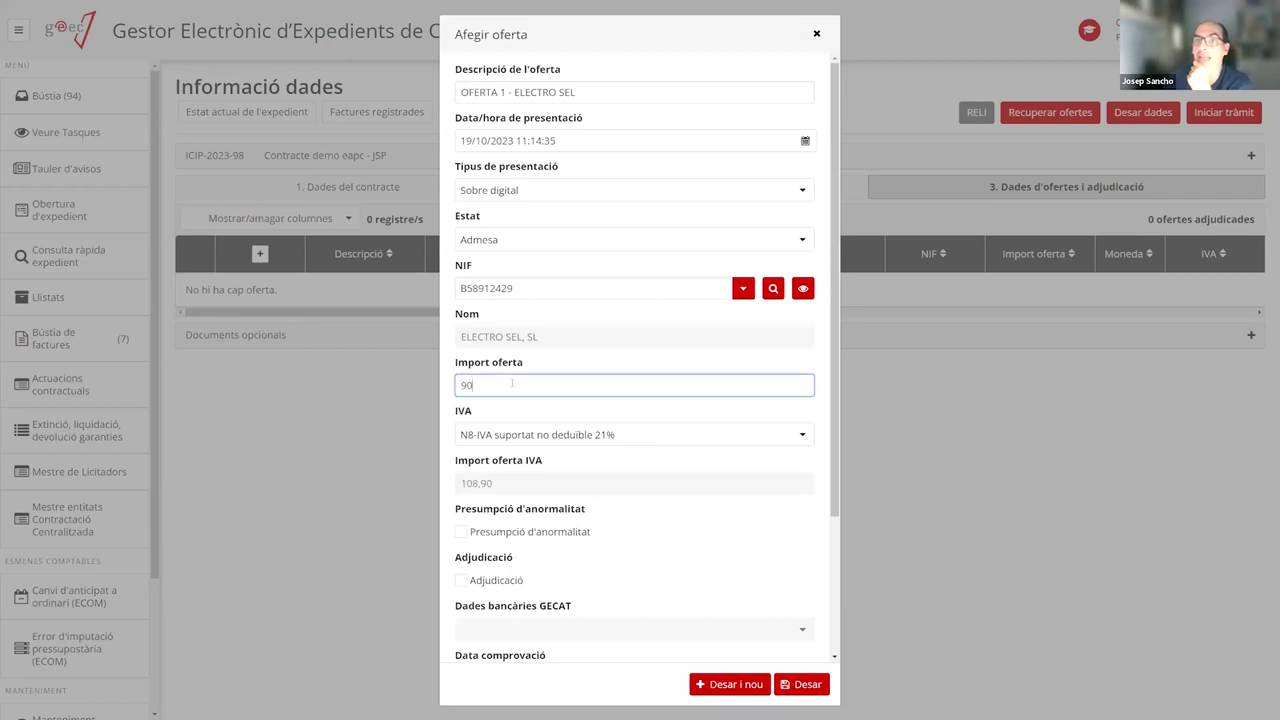
{"action": "type", "text": "0"}
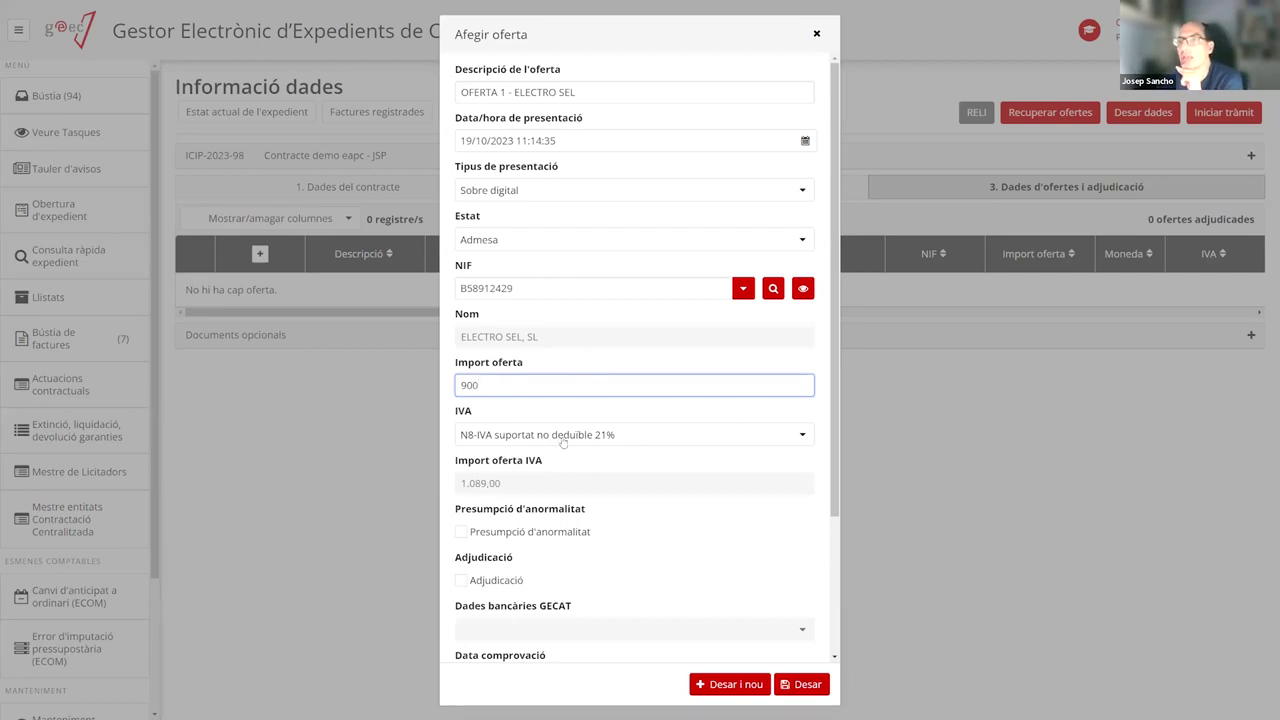
Try N0-IVA suportat no deduïble 0% as the offer's IVA and restore N8-IVA suportat no deduïble 21%
{"action": "left_click", "coordinate": [628, 436]}
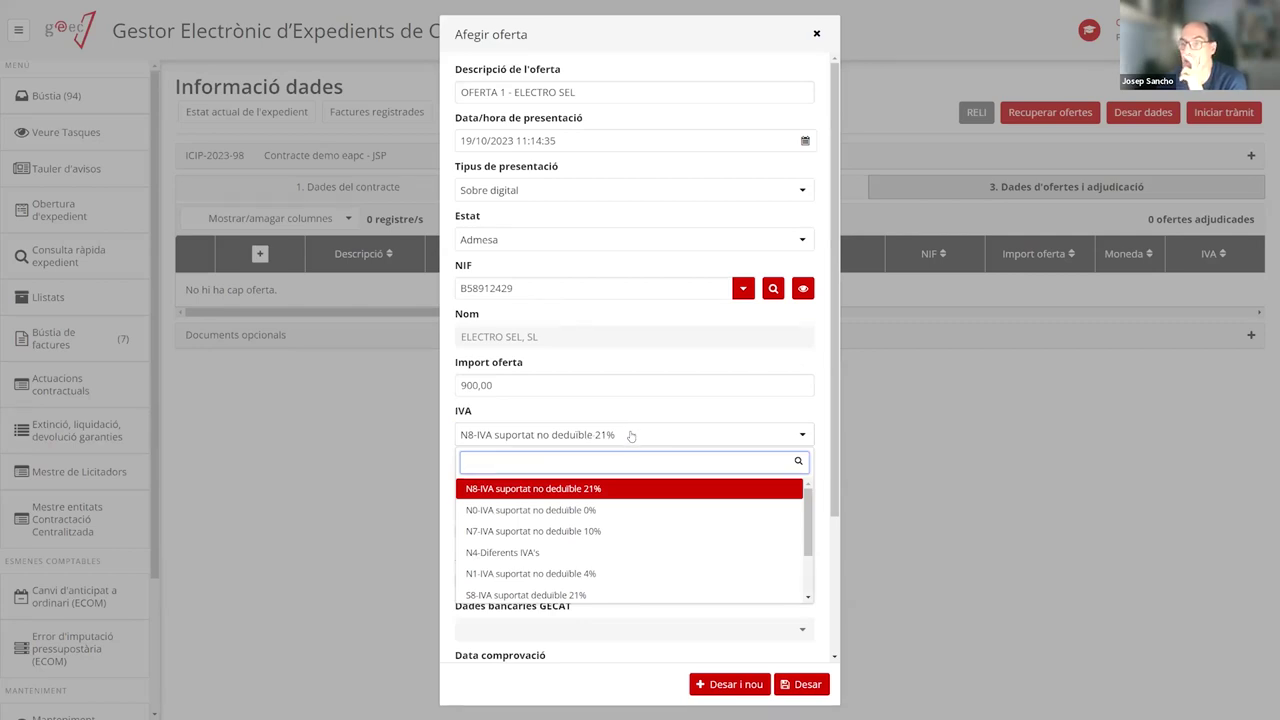
{"action": "left_click", "coordinate": [578, 509]}
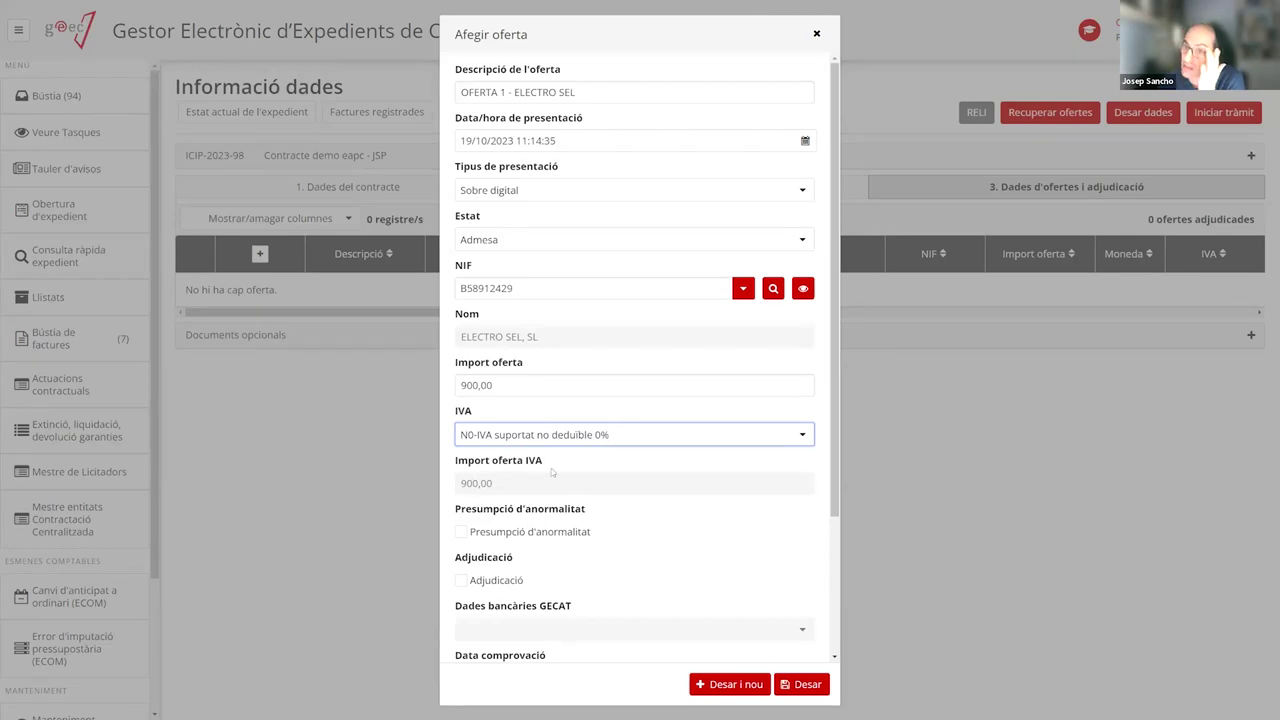
{"action": "left_click", "coordinate": [562, 440]}
{"action": "left_click", "coordinate": [560, 512]}
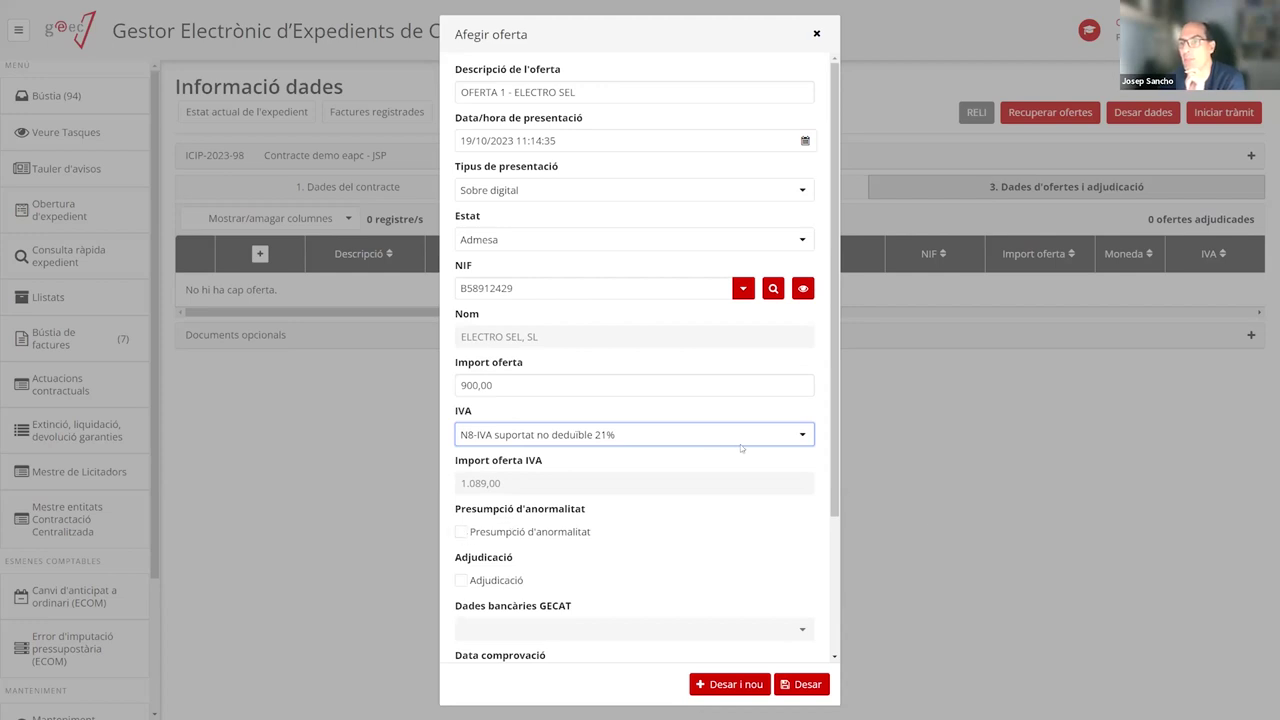
Review the offer form's remaining award, bank, representative and ID S@rcat fields, leave them empty and save the offer
{"action": "scroll", "coordinate": [714, 437], "scroll_direction": "down", "scroll_amount": 2}
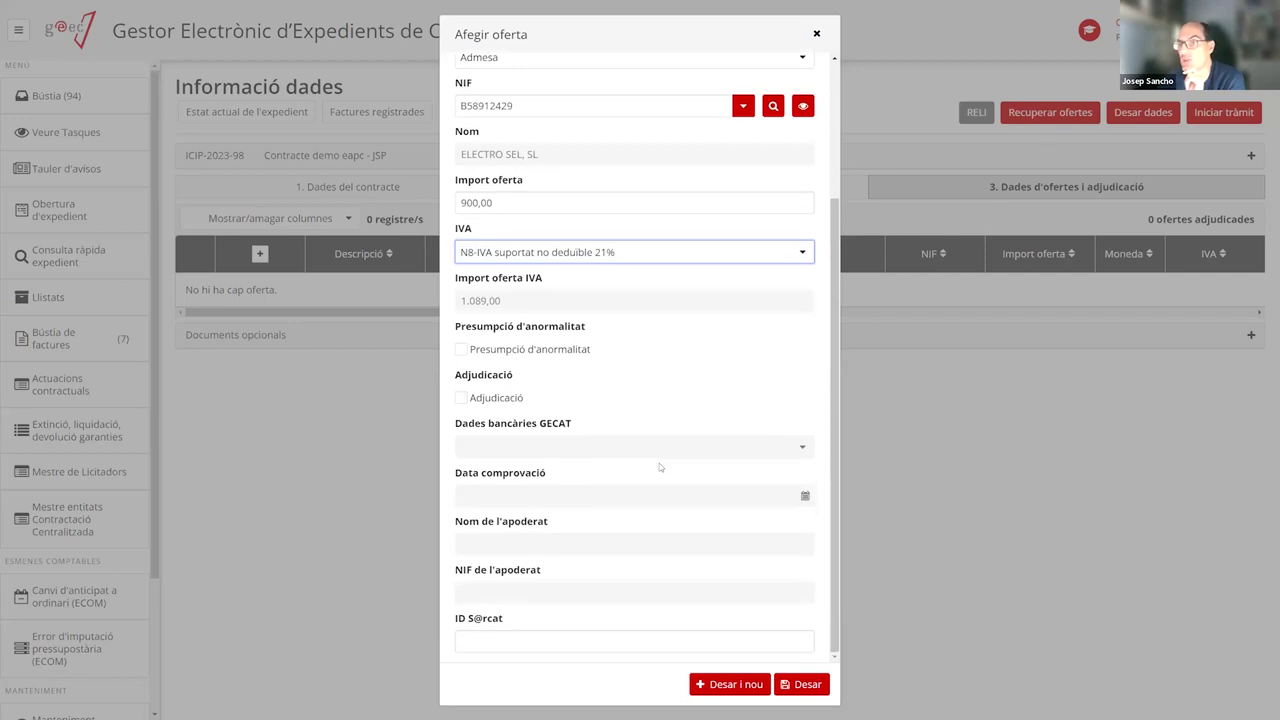
{"action": "scroll", "coordinate": [660, 466], "scroll_direction": "up", "scroll_amount": 2}
{"action": "scroll", "coordinate": [644, 451], "scroll_direction": "down", "scroll_amount": 2}
{"action": "left_click", "coordinate": [530, 641]}
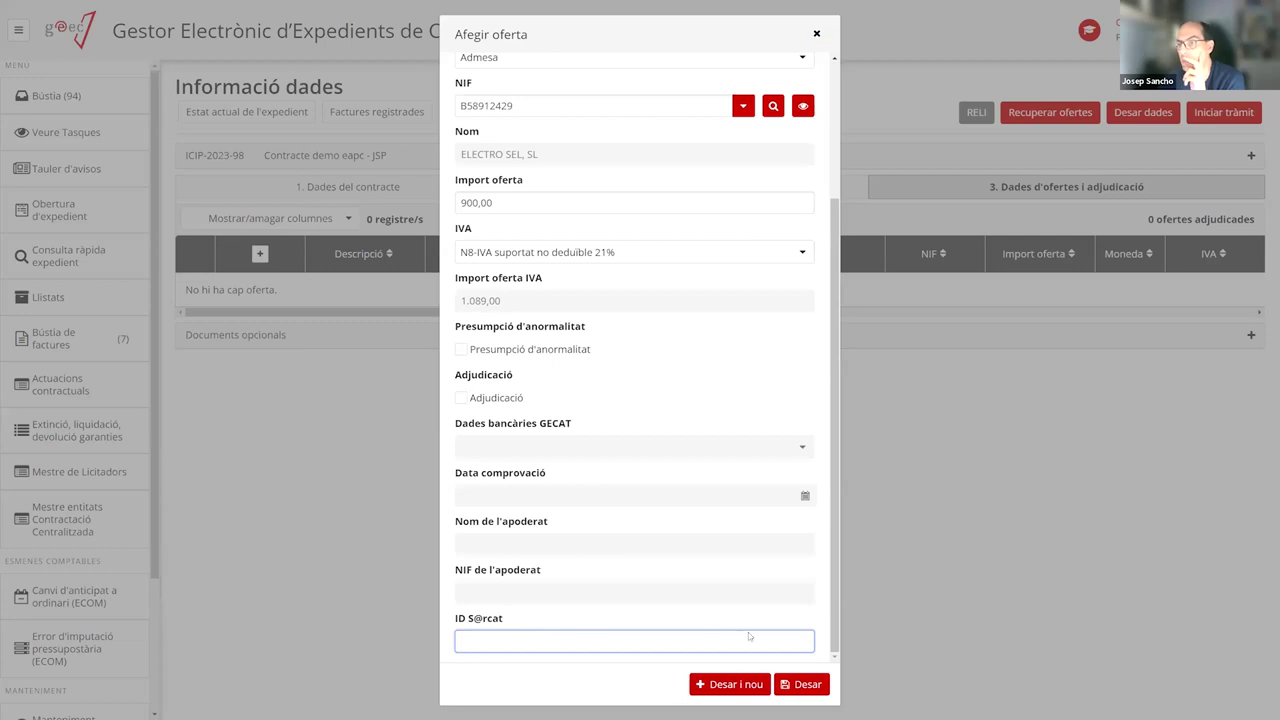
{"action": "triple_click", "coordinate": [500, 619]}
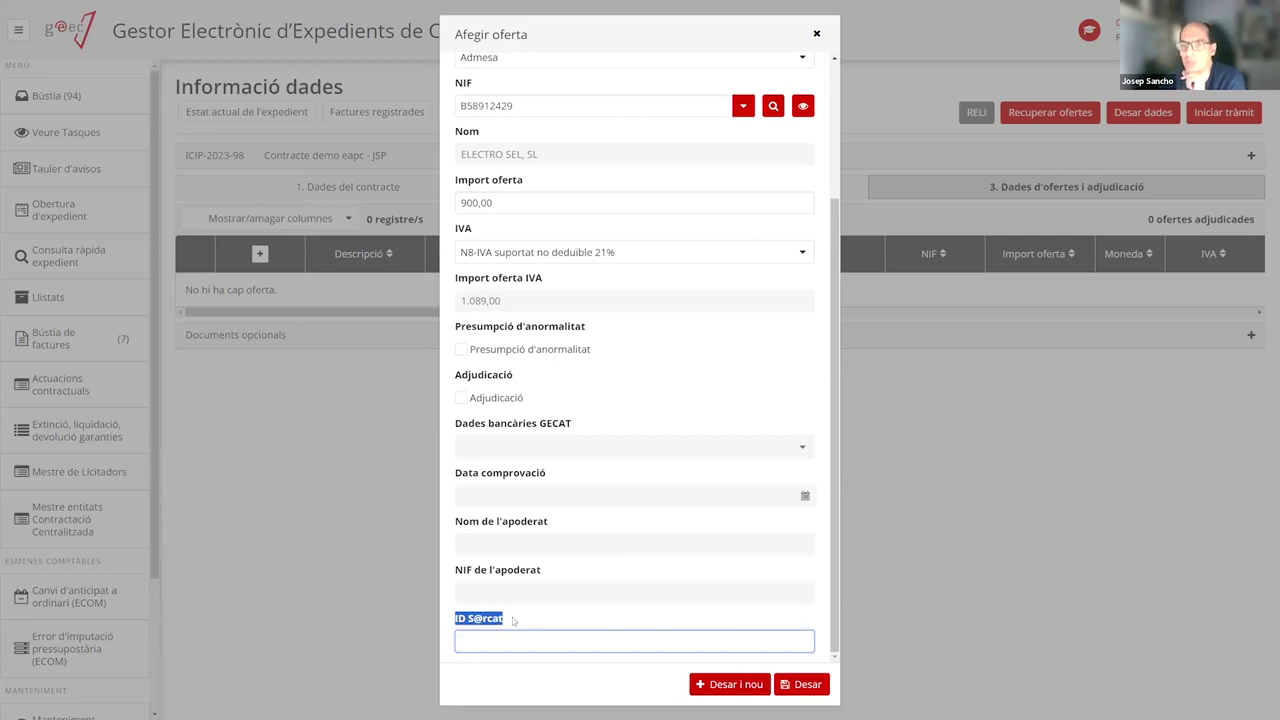
{"action": "left_click", "coordinate": [559, 616]}
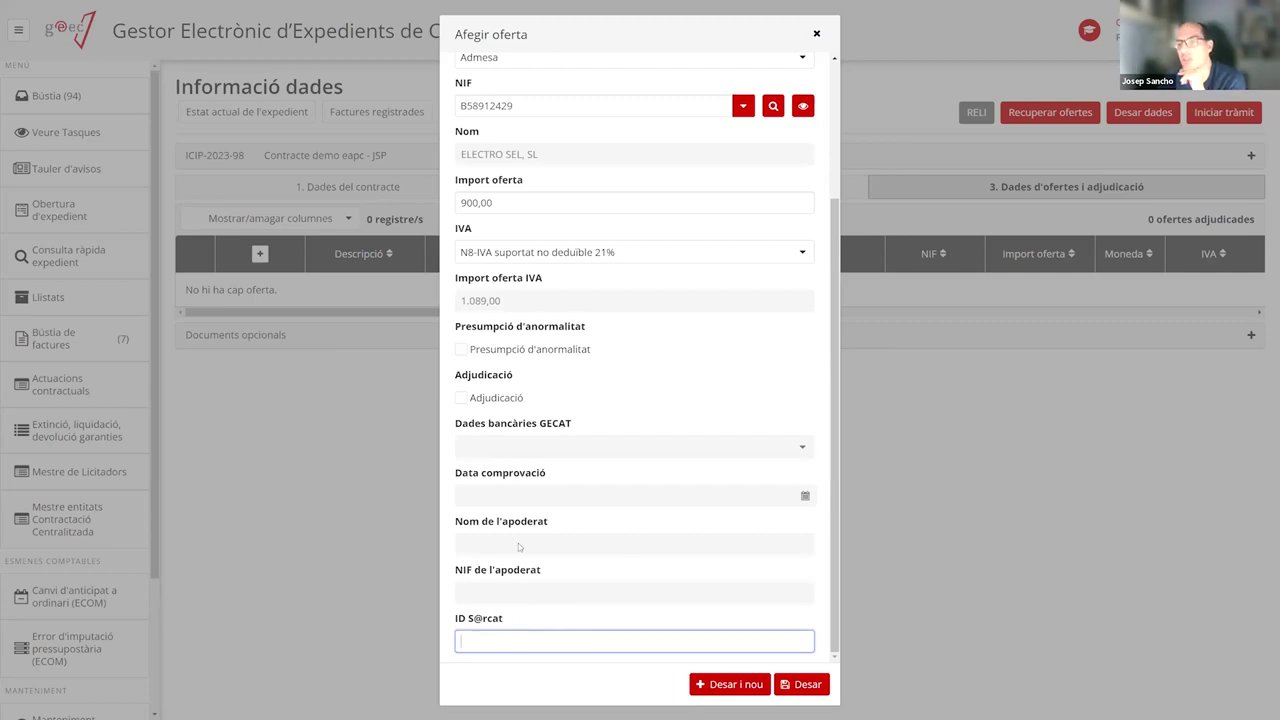
{"action": "scroll", "coordinate": [532, 450], "scroll_direction": "up", "scroll_amount": 2}
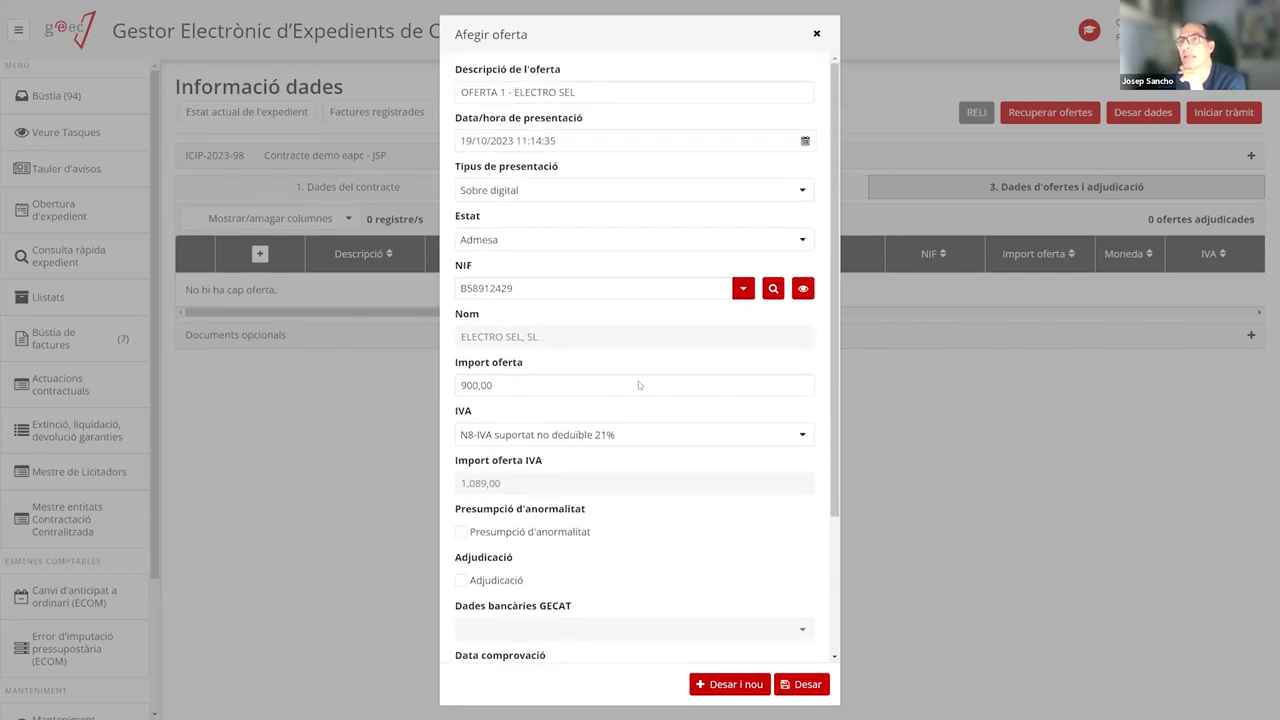
{"action": "scroll", "coordinate": [630, 430], "scroll_direction": "down", "scroll_amount": 2}
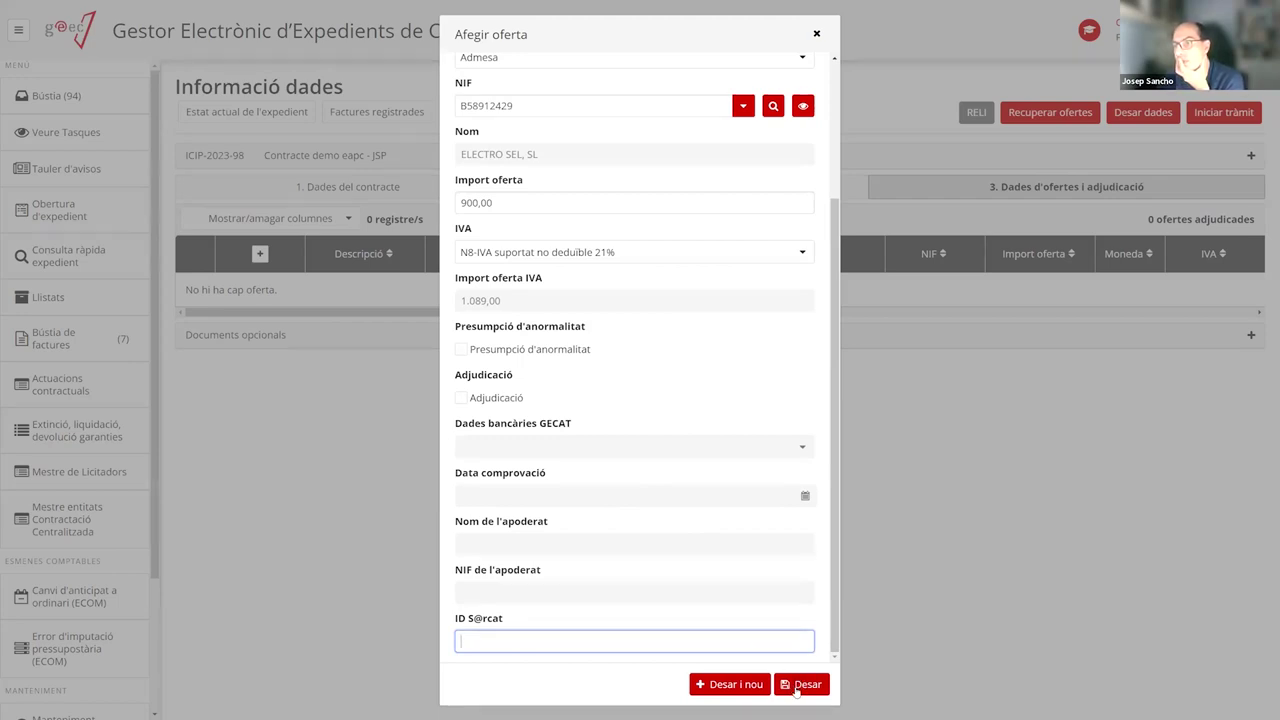
{"action": "left_click", "coordinate": [742, 688]}
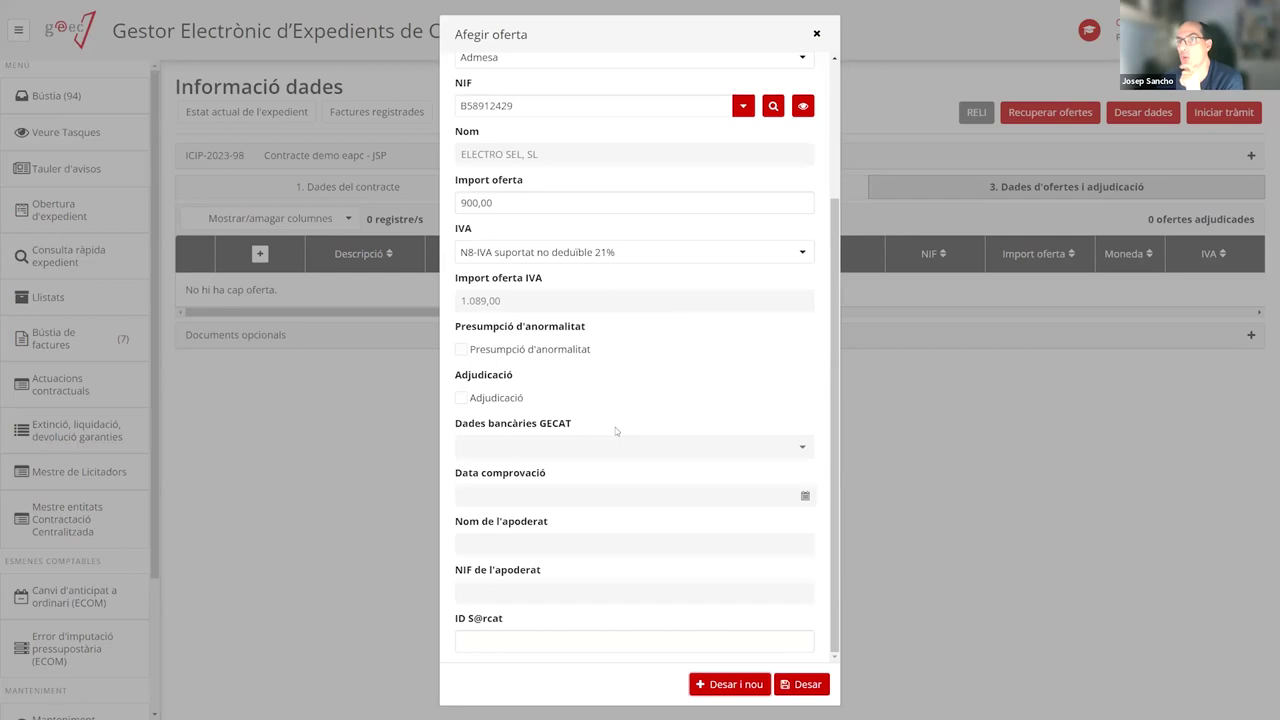
{"action": "left_click", "coordinate": [797, 685]}
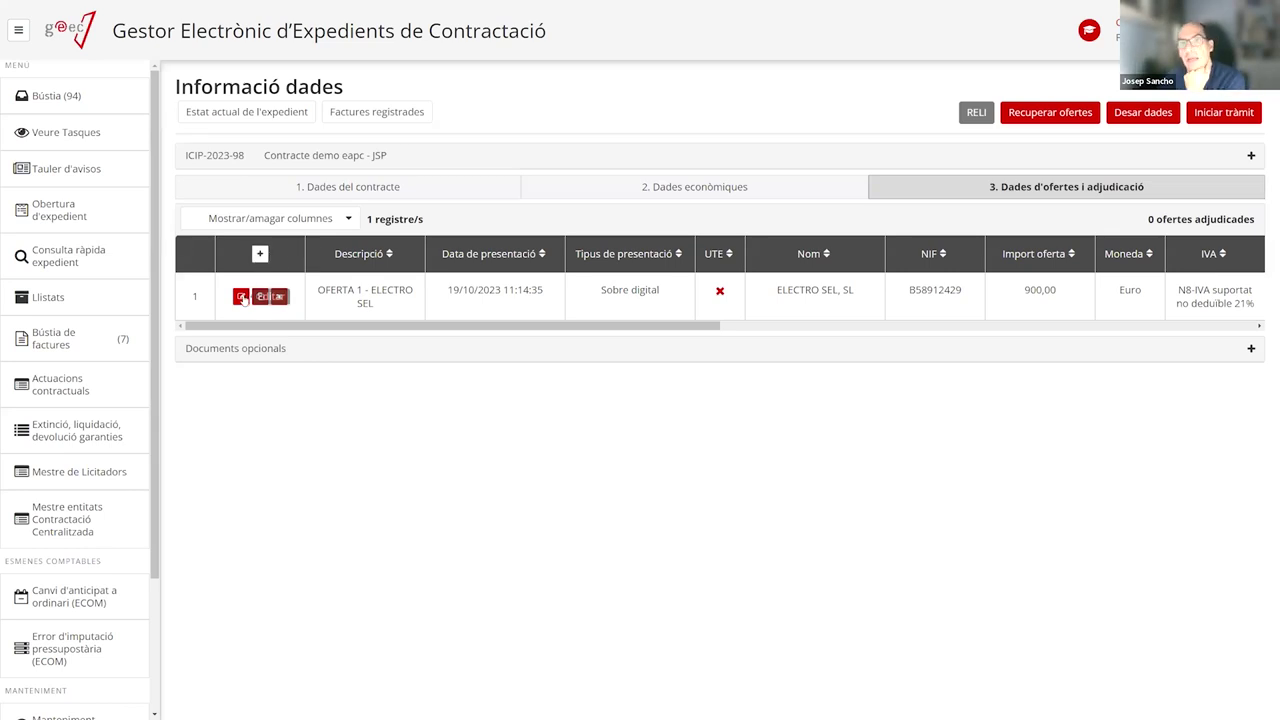
Reopen the saved ELECTRO SEL offer to check its data and close it without changes
{"action": "left_click", "coordinate": [241, 297]}
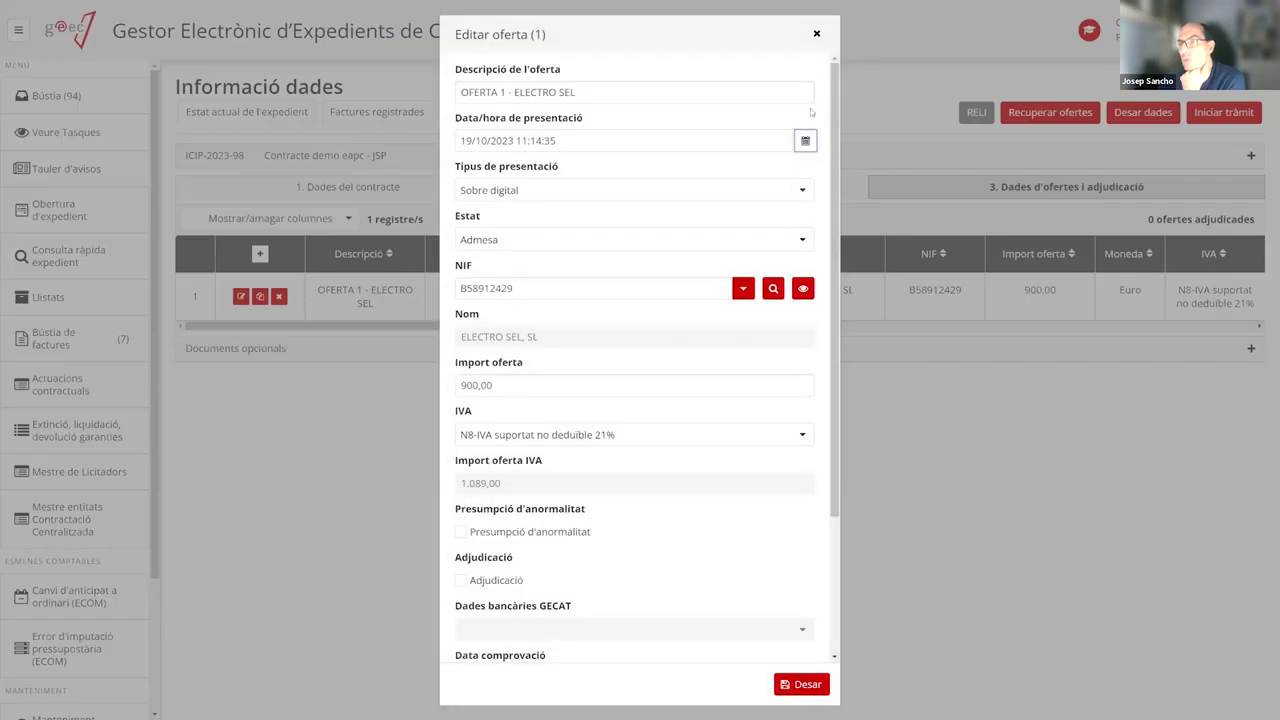
{"action": "left_click", "coordinate": [816, 34]}
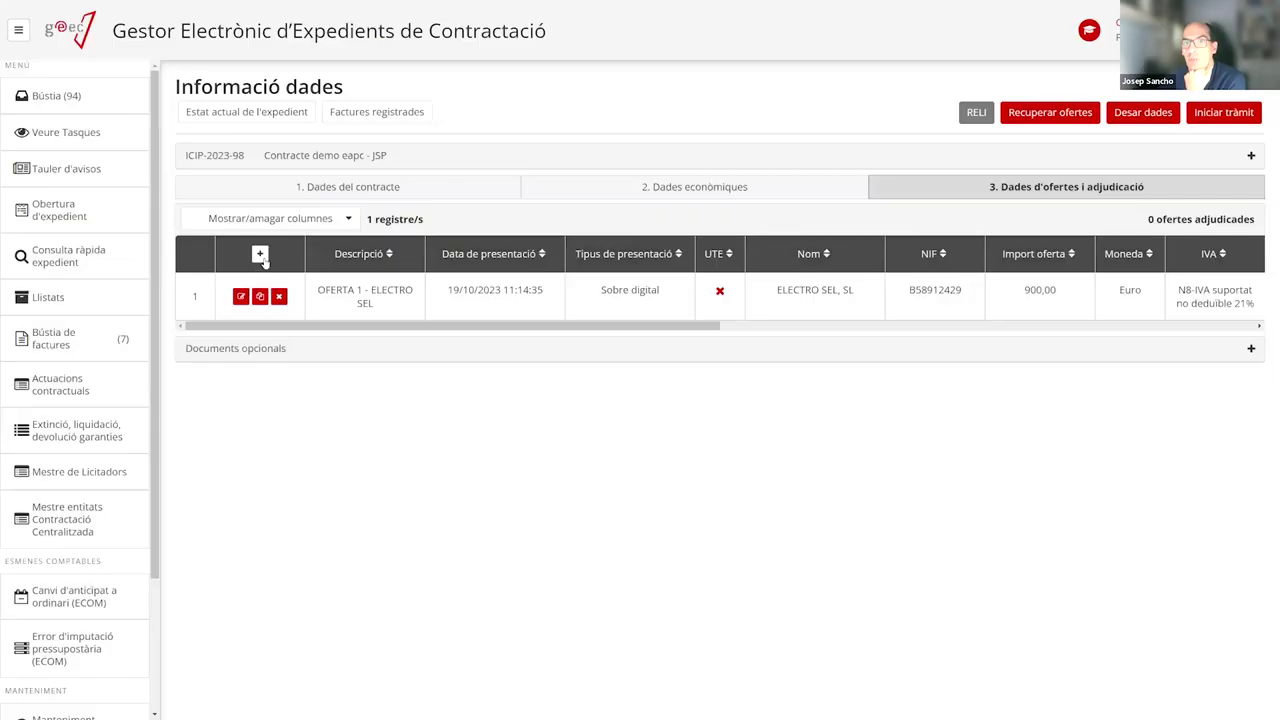
Add a new offer with the description OFERTA 2 - BACULA EDITORS
{"action": "left_click", "coordinate": [260, 254]}
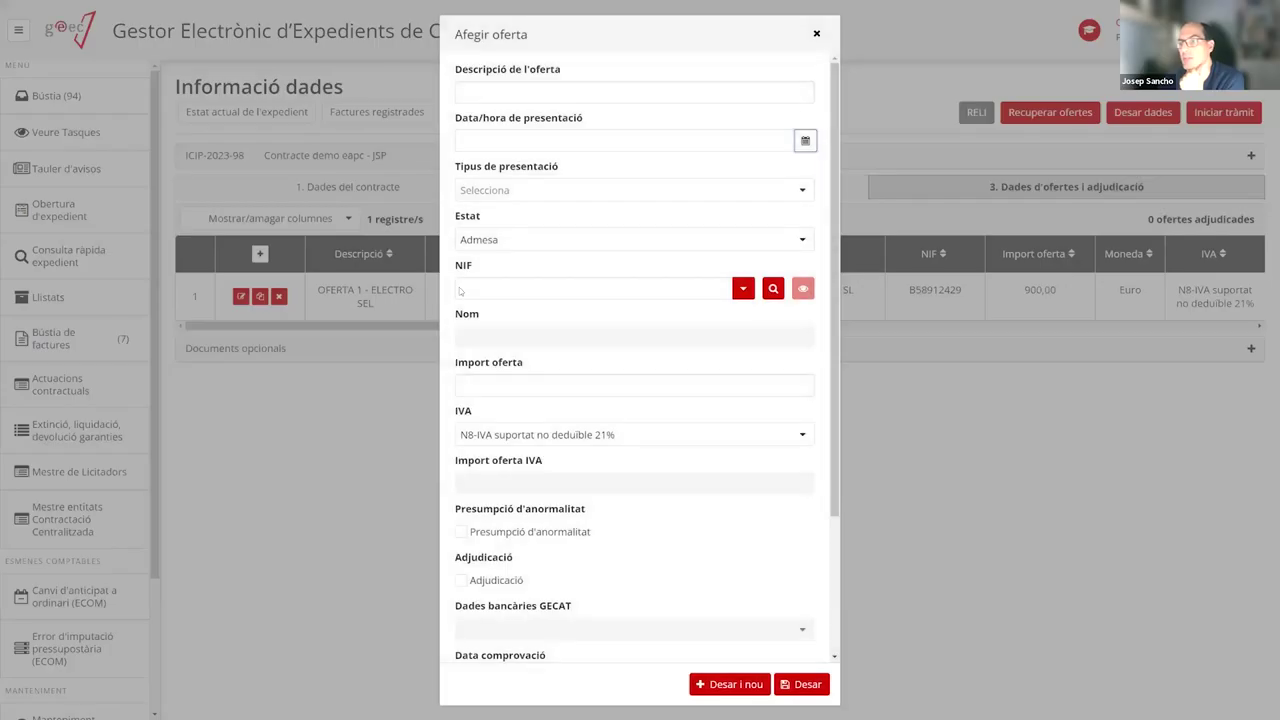
{"action": "left_click", "coordinate": [519, 86]}
{"action": "type", "text": "OFERTA 3"}
{"action": "key", "text": "BackSpace"}
{"action": "type", "text": "2 - "}
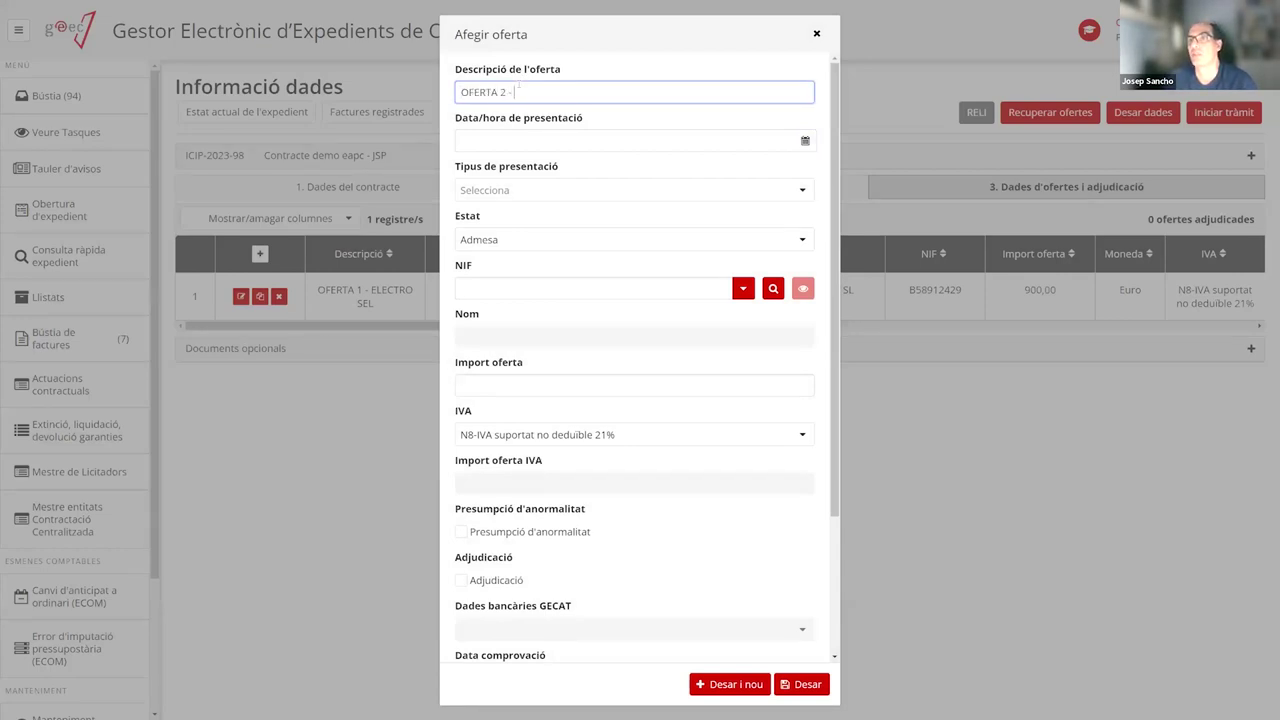
{"action": "type", "text": "BACULA EDITORS"}
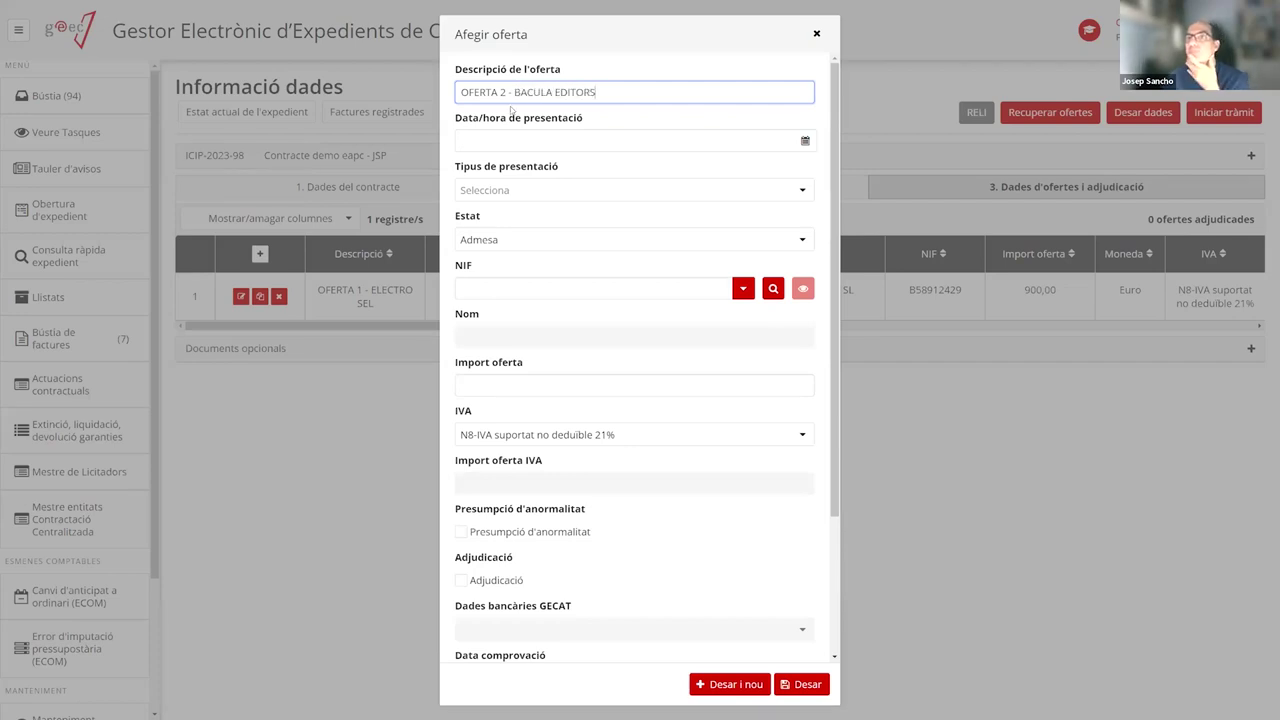
Set the second offer's submission date to 19/10/2023 and its Tipus de presentació to Sobre digital
{"action": "left_click", "coordinate": [530, 142]}
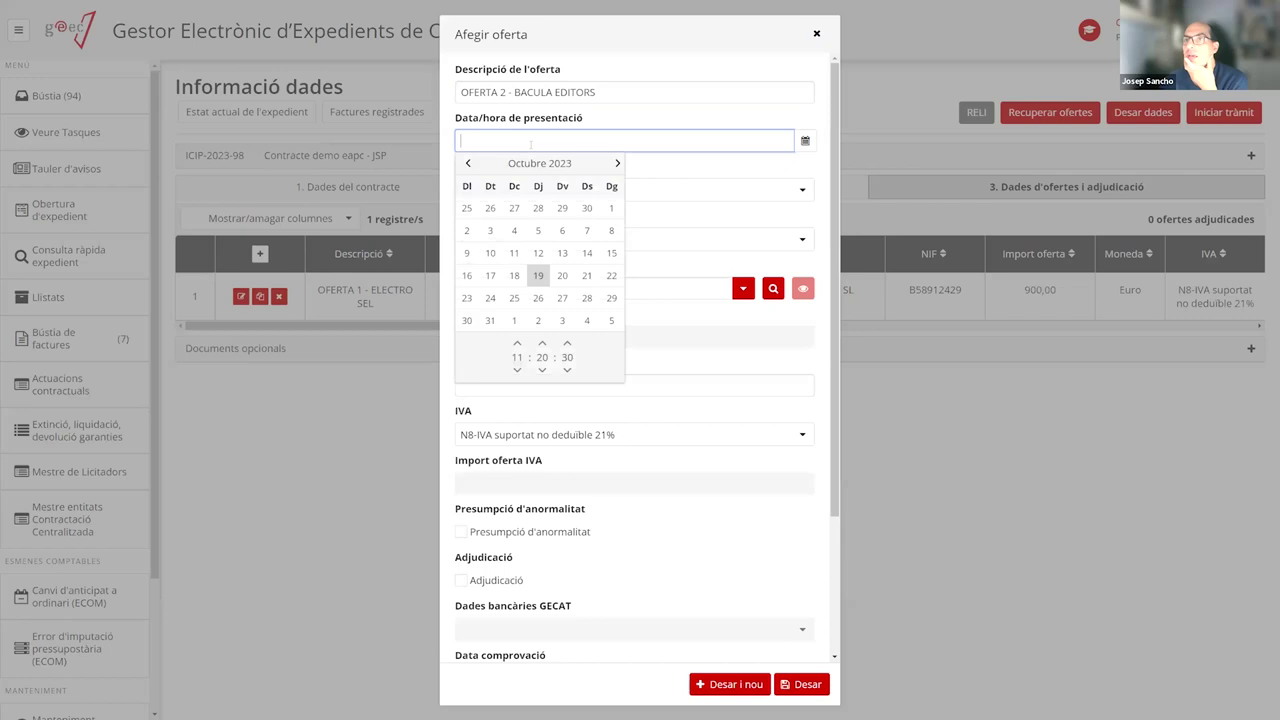
{"action": "left_click", "coordinate": [537, 279]}
{"action": "left_click", "coordinate": [521, 193]}
{"action": "left_click", "coordinate": [509, 246]}
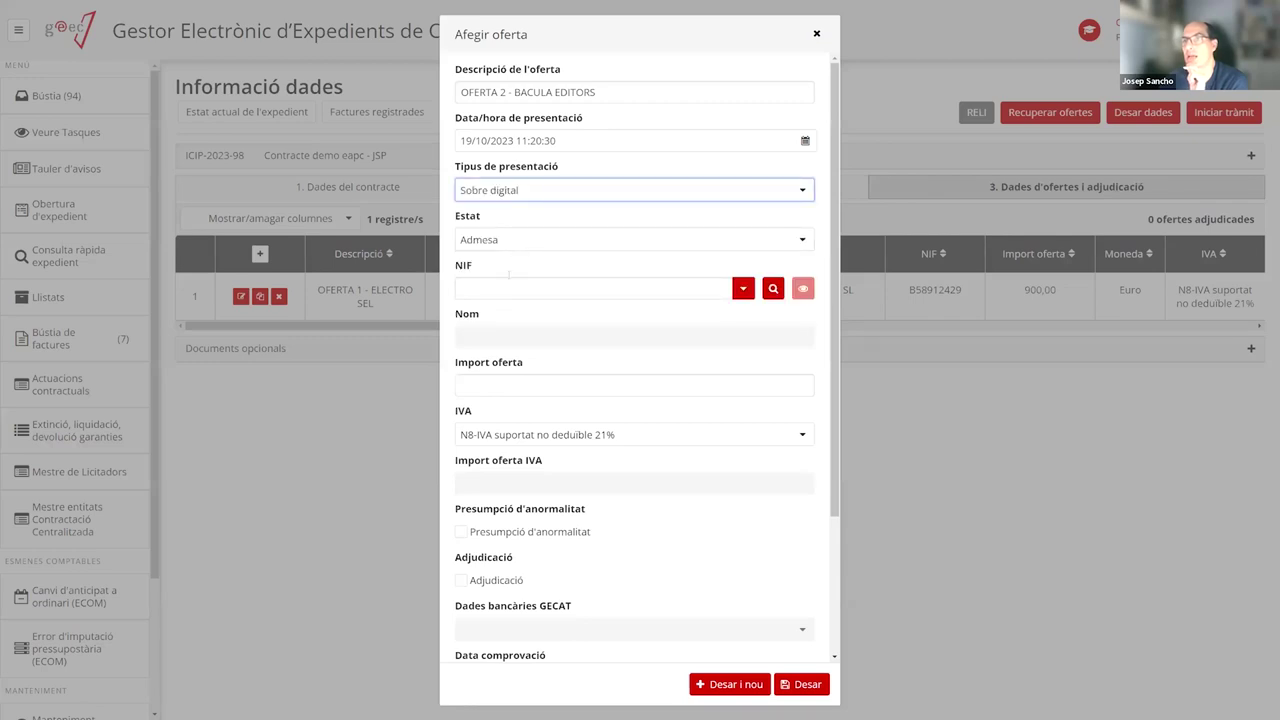
Look up BACULA directly in the NIF field, select BACULA EDITORS, SL, accept the award notice and clear the NIF
{"action": "left_click", "coordinate": [514, 290]}
{"action": "type", "text": "BACULA"}
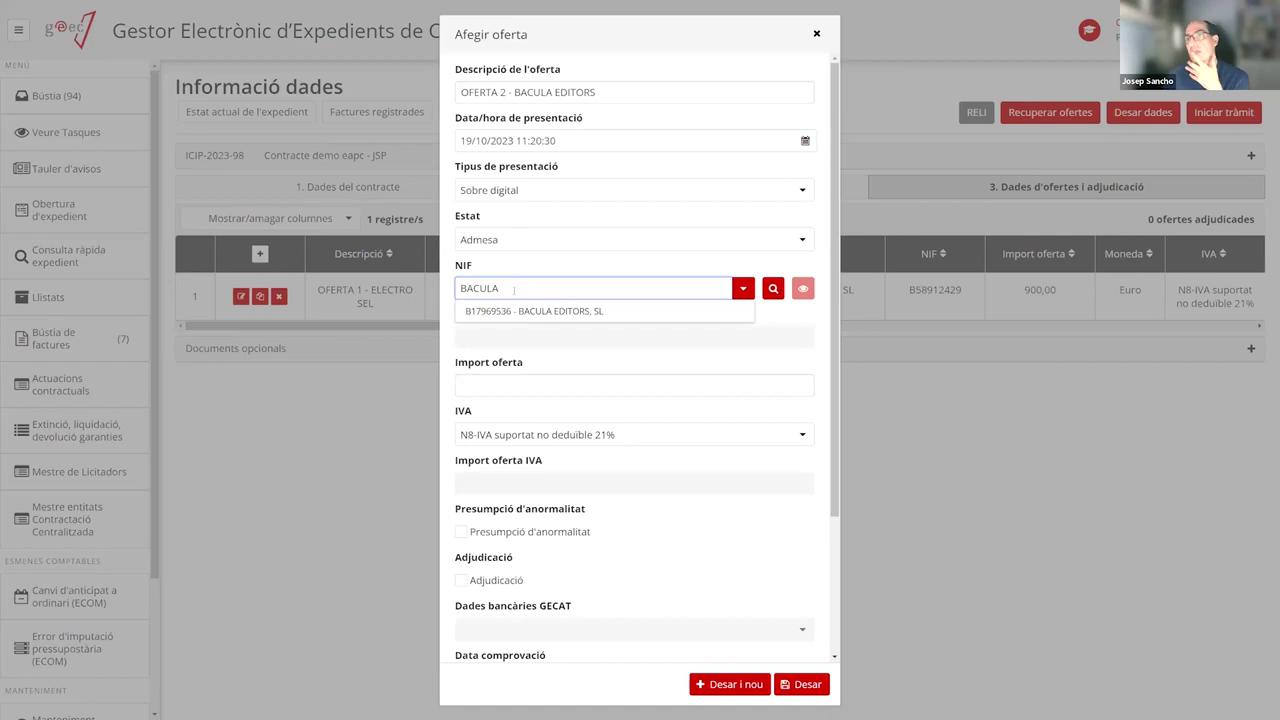
{"action": "left_click", "coordinate": [600, 311]}
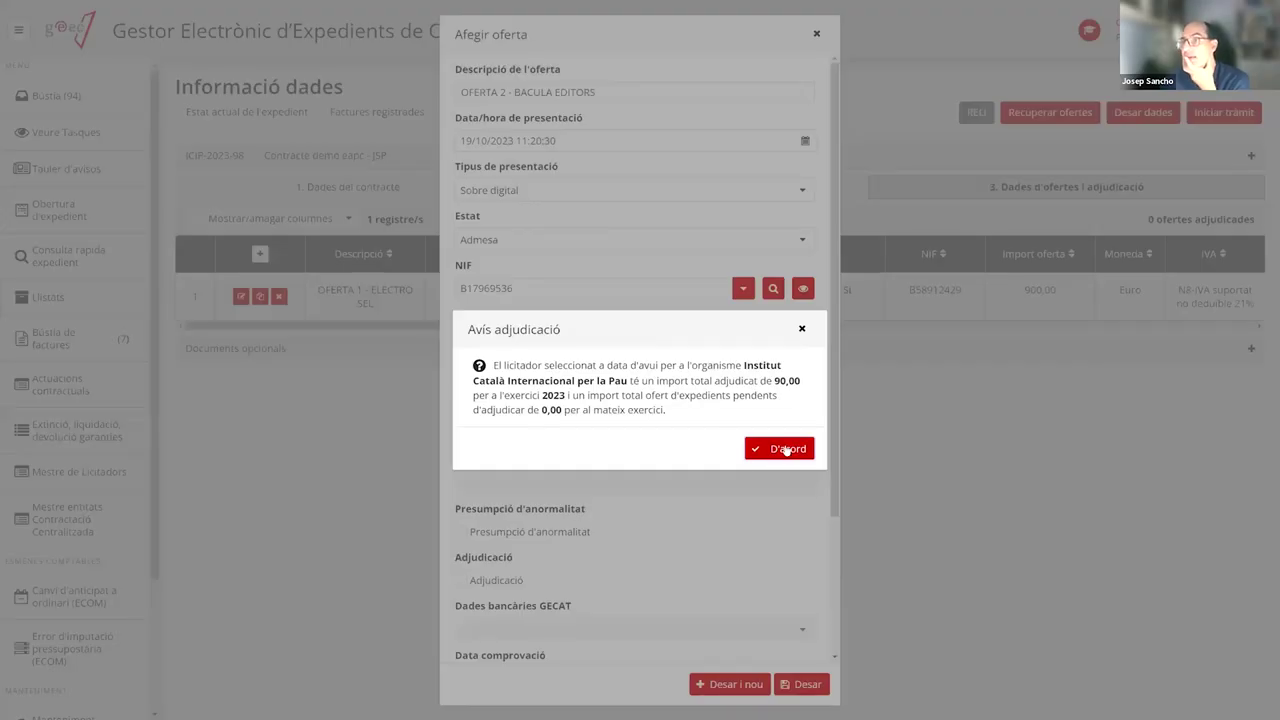
{"action": "left_click", "coordinate": [776, 449]}
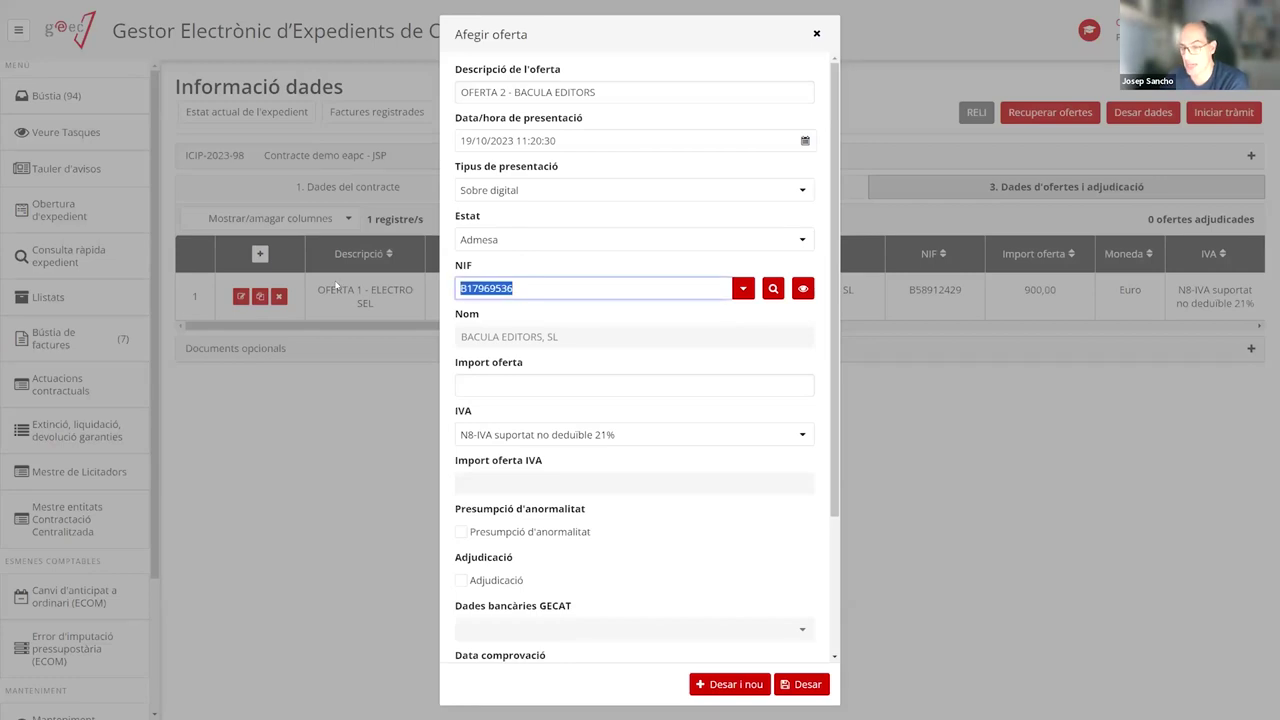
{"action": "key", "text": "BackSpace"}
Search the Mestre de licitadors by name for BACULA, open the BACULA EDITORS, SL record, select that bidder and accept the award notice
{"action": "left_click", "coordinate": [773, 289]}
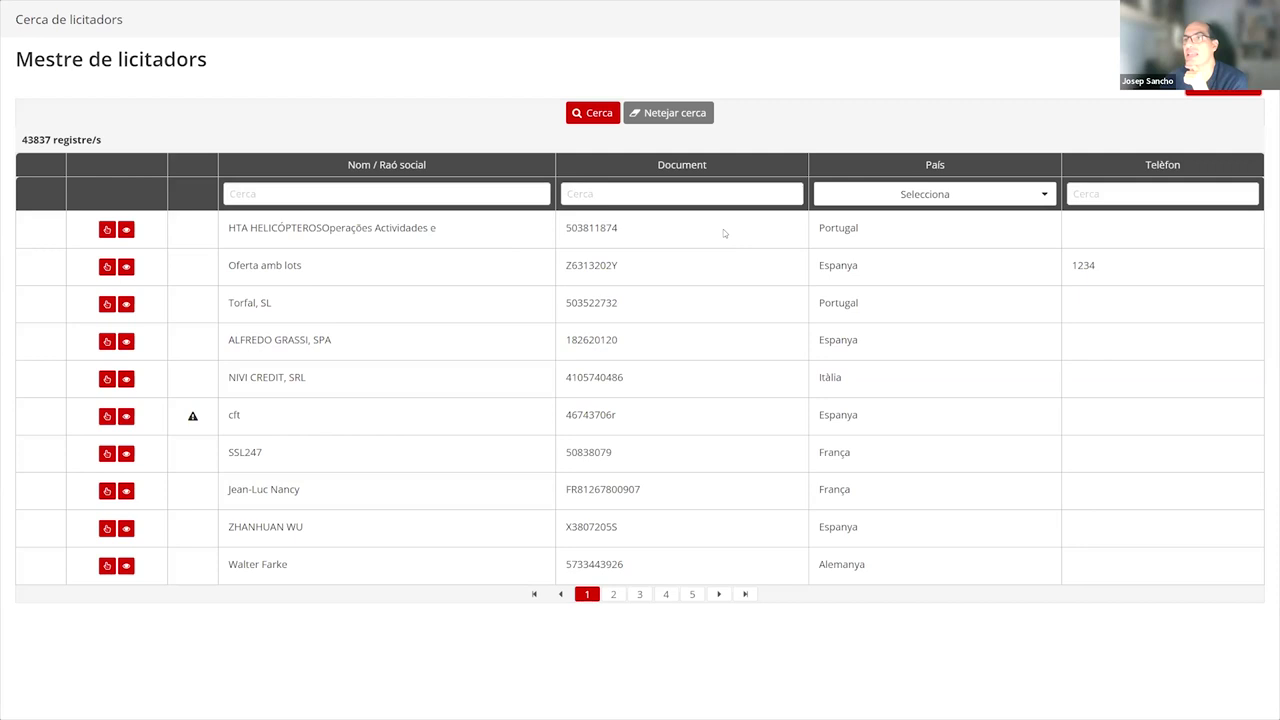
{"action": "left_click", "coordinate": [692, 190]}
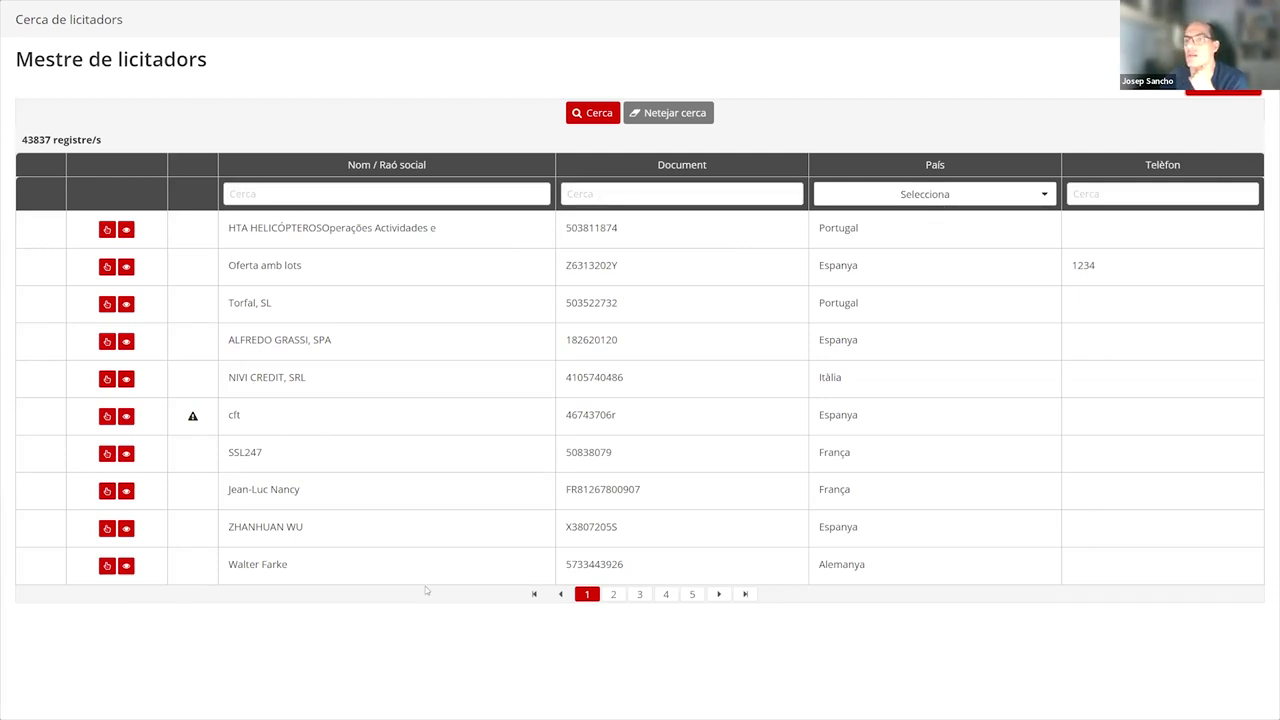
{"action": "left_click", "coordinate": [375, 203]}
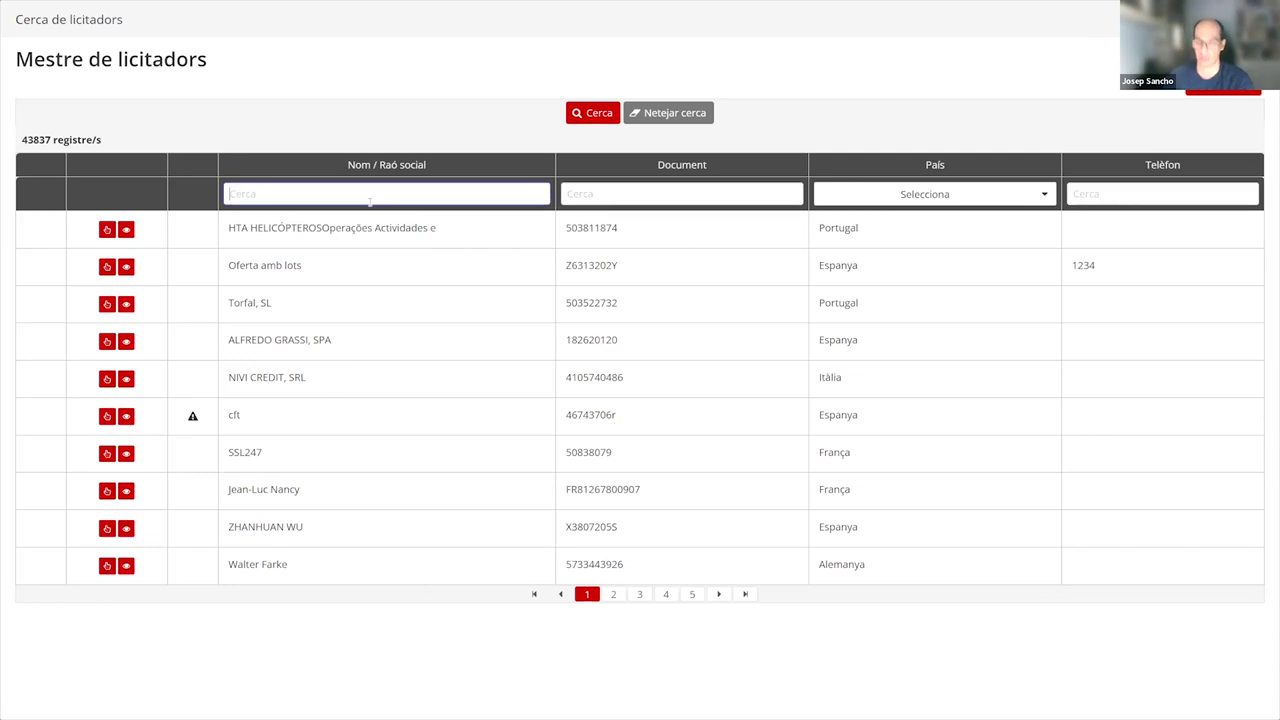
{"action": "type", "text": "BACULA"}
{"action": "key", "text": "Return"}
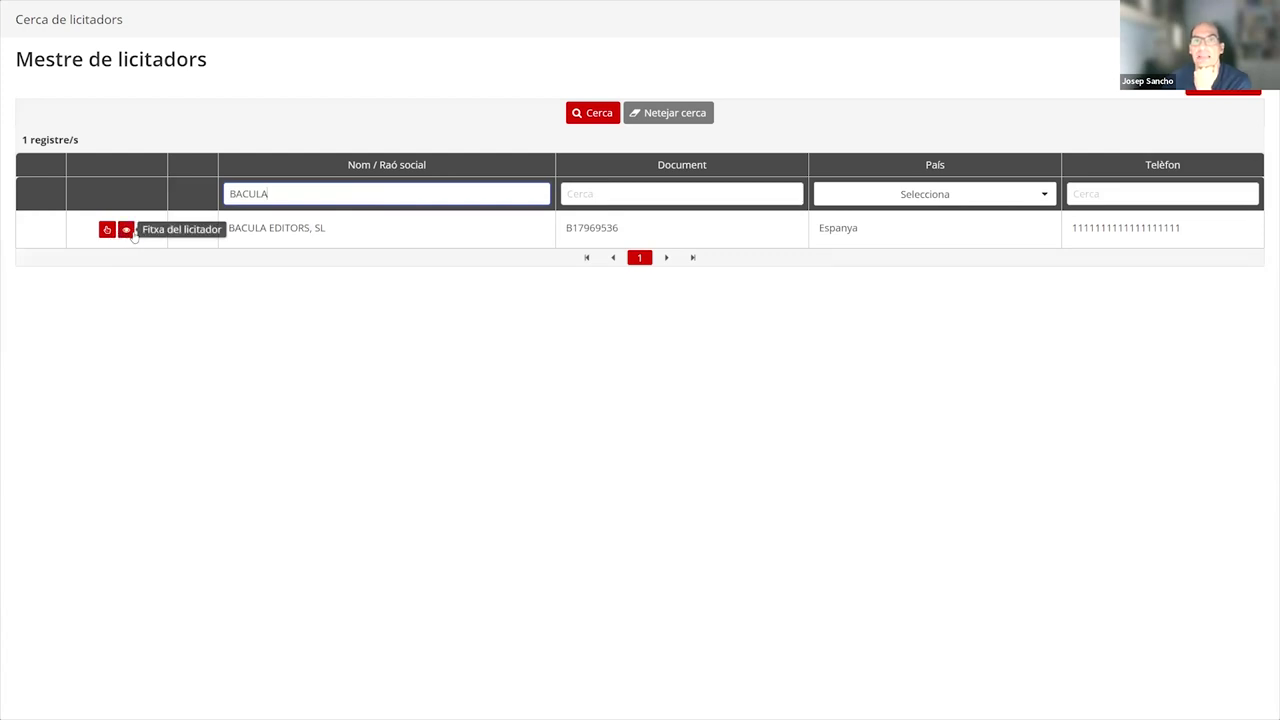
{"action": "left_click", "coordinate": [126, 229]}
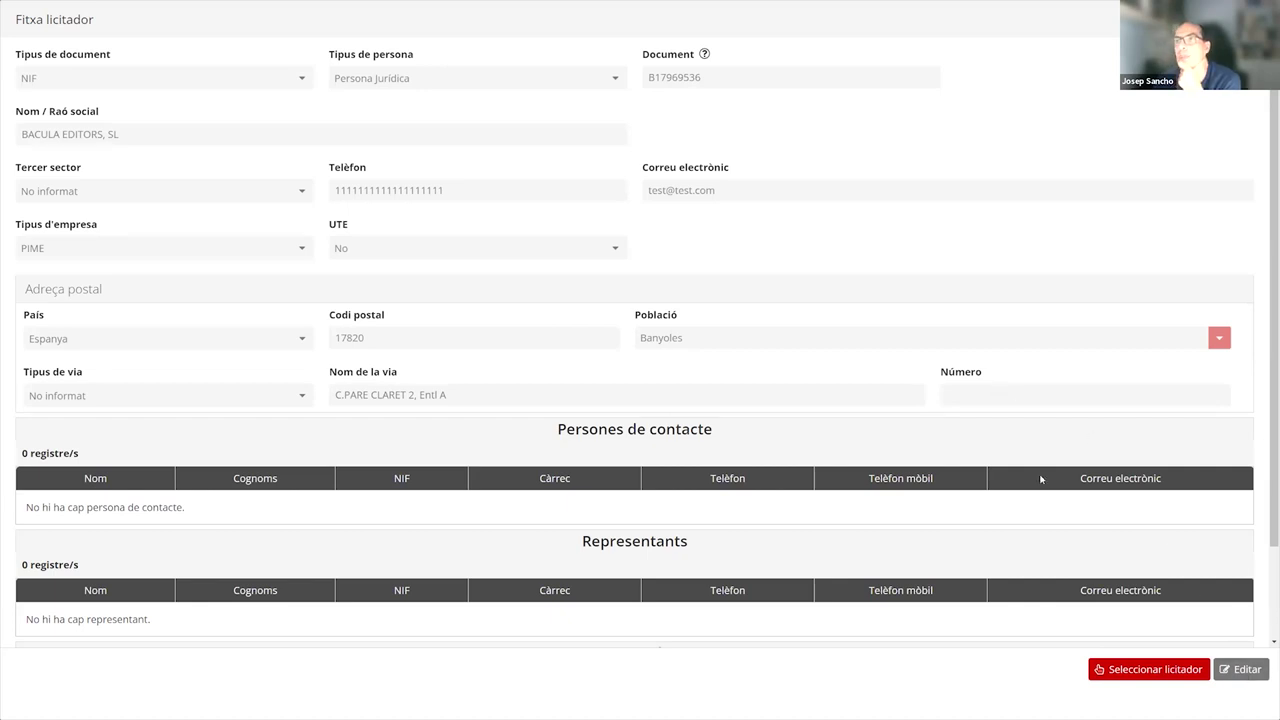
{"action": "left_click", "coordinate": [1137, 669]}
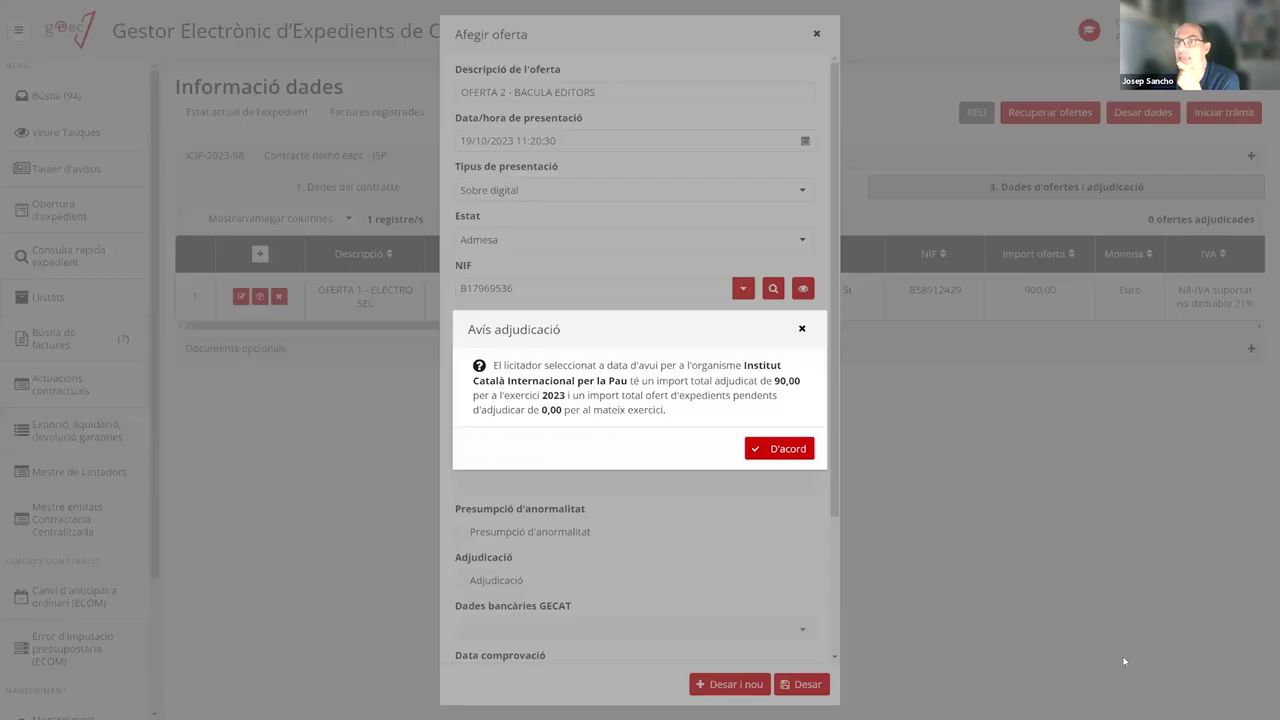
{"action": "left_click", "coordinate": [780, 450]}
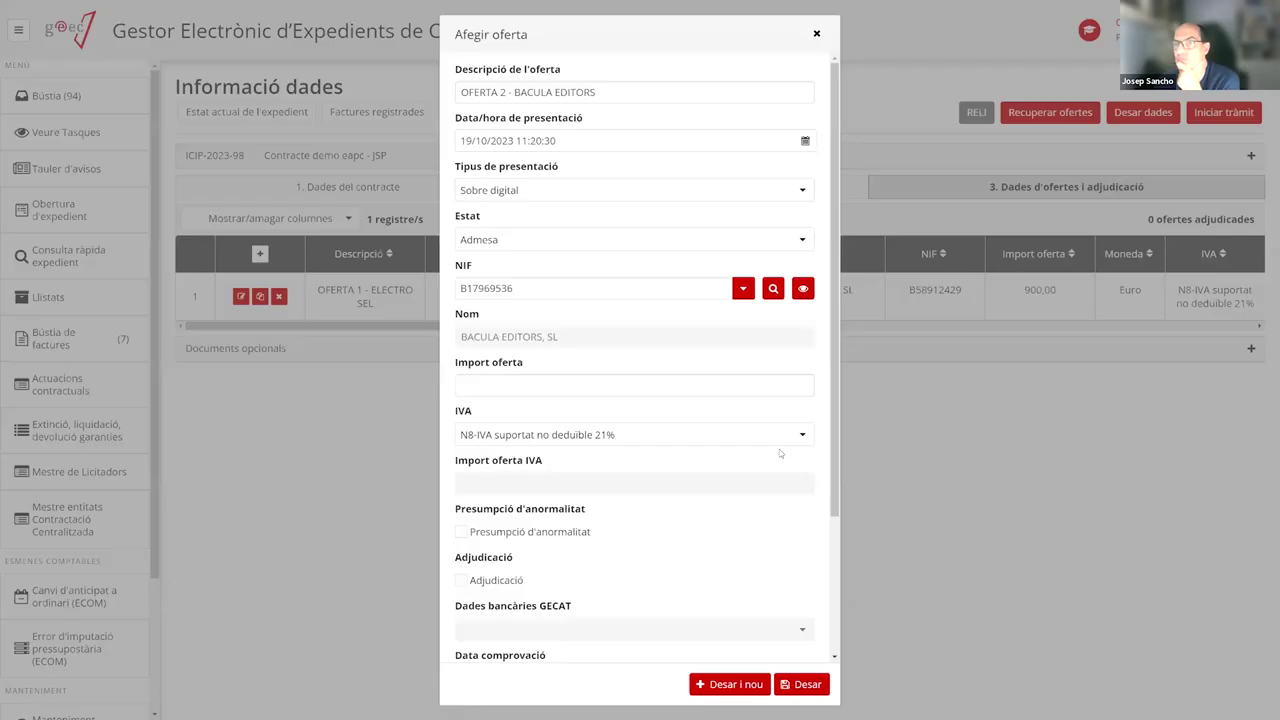
View the bidder record of BACULA EDITORS, SL from the offer form, reselect the bidder and accept the award notice
{"action": "left_click", "coordinate": [532, 287]}
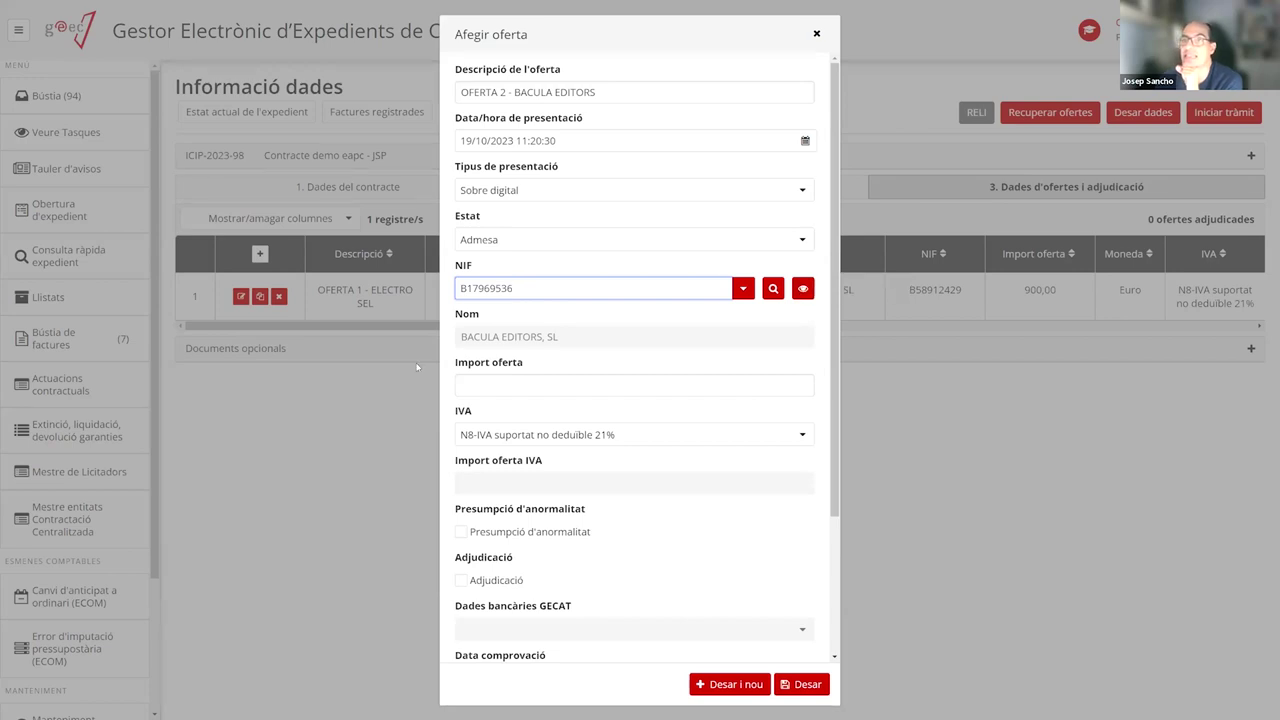
{"action": "left_click", "coordinate": [801, 290]}
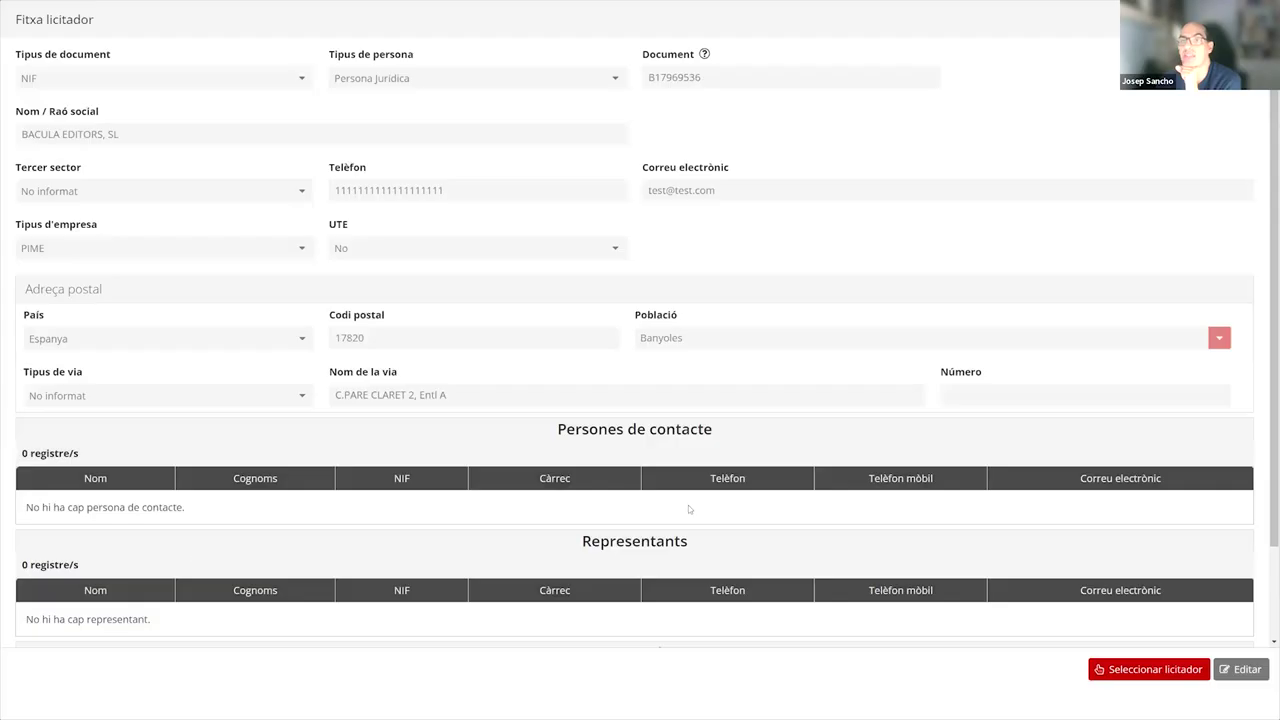
{"action": "left_click", "coordinate": [1160, 676]}
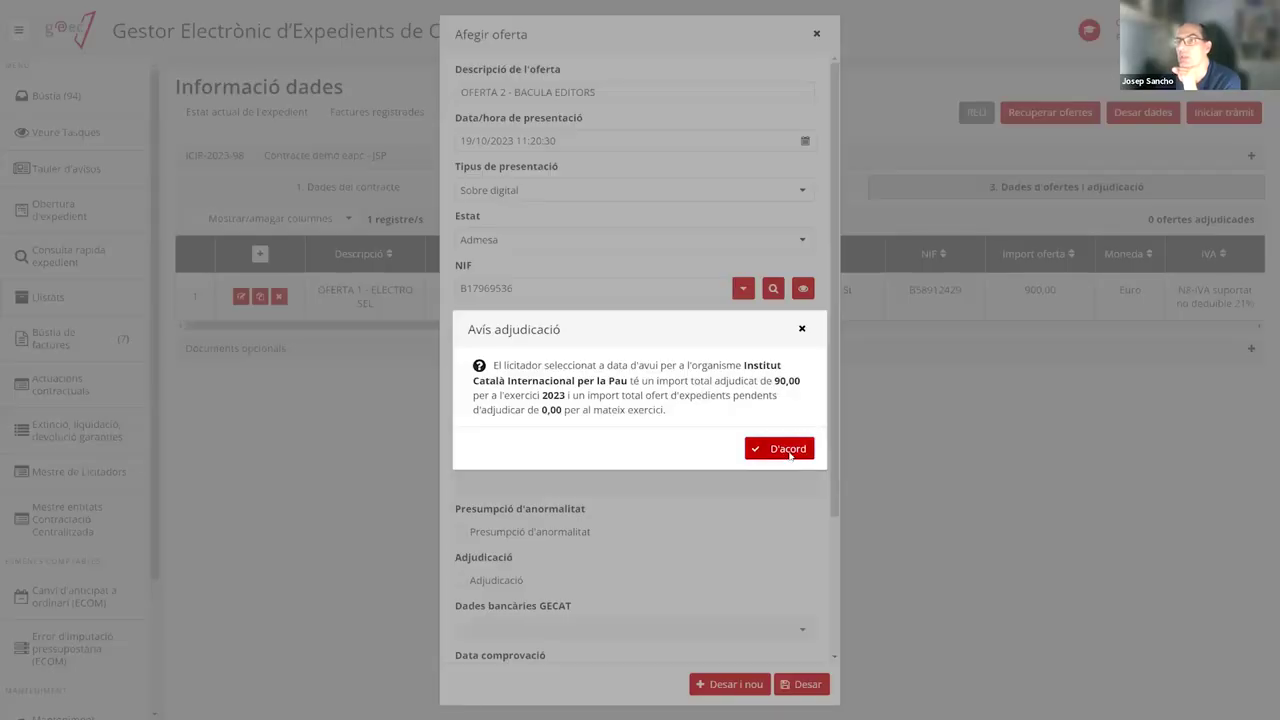
{"action": "left_click", "coordinate": [789, 449]}
Set the second offer's Import oferta to 890, mark it as Adjudicació, and save it while starting another offer
{"action": "left_click", "coordinate": [494, 388]}
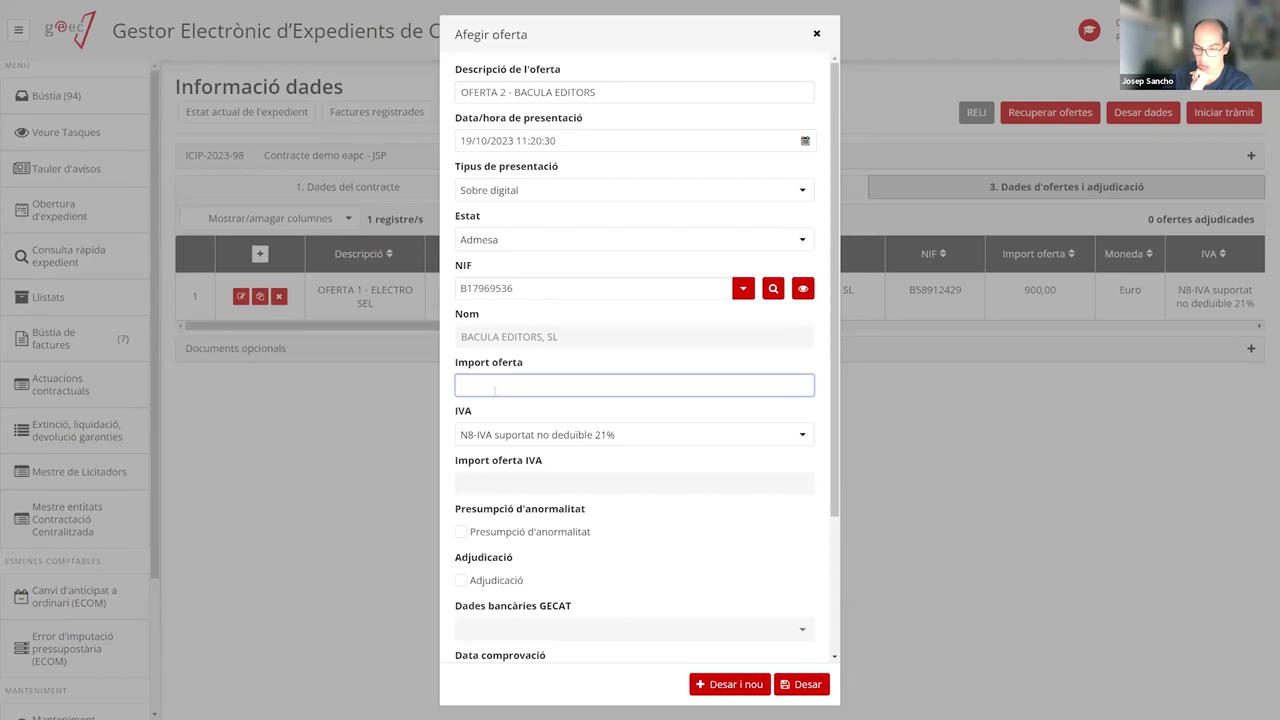
{"action": "type", "text": "890"}
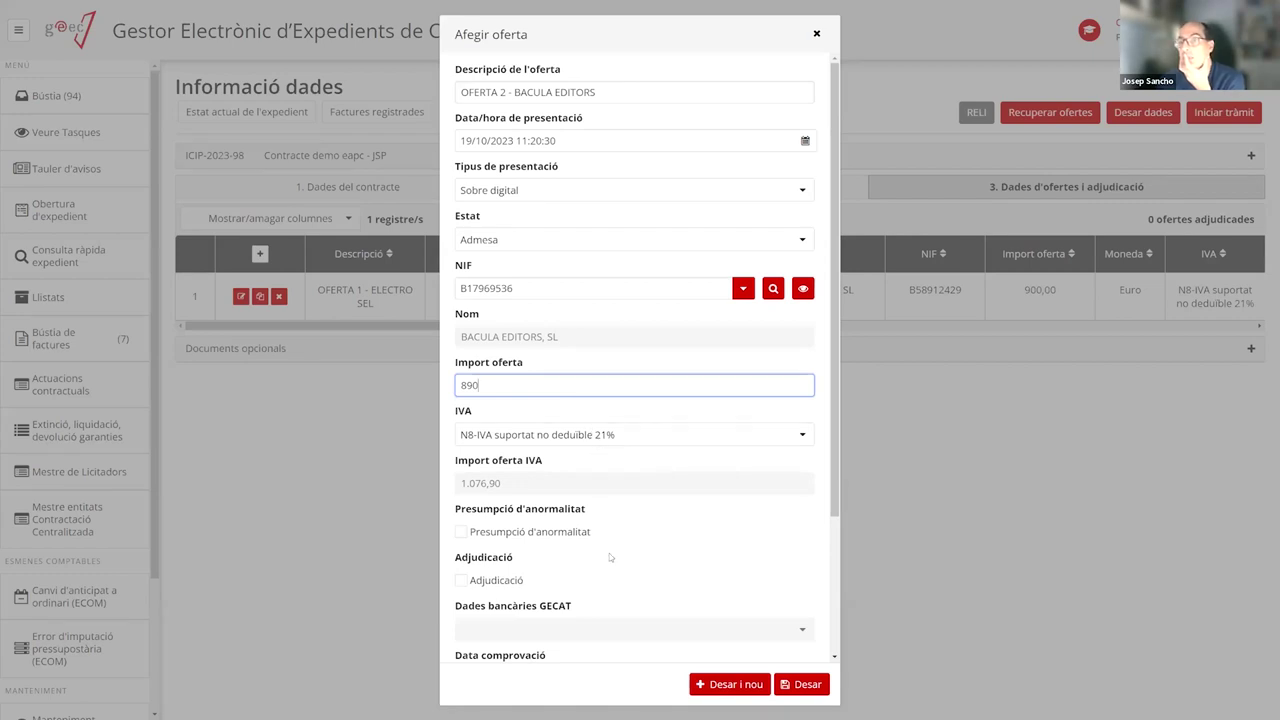
{"action": "left_click", "coordinate": [462, 581]}
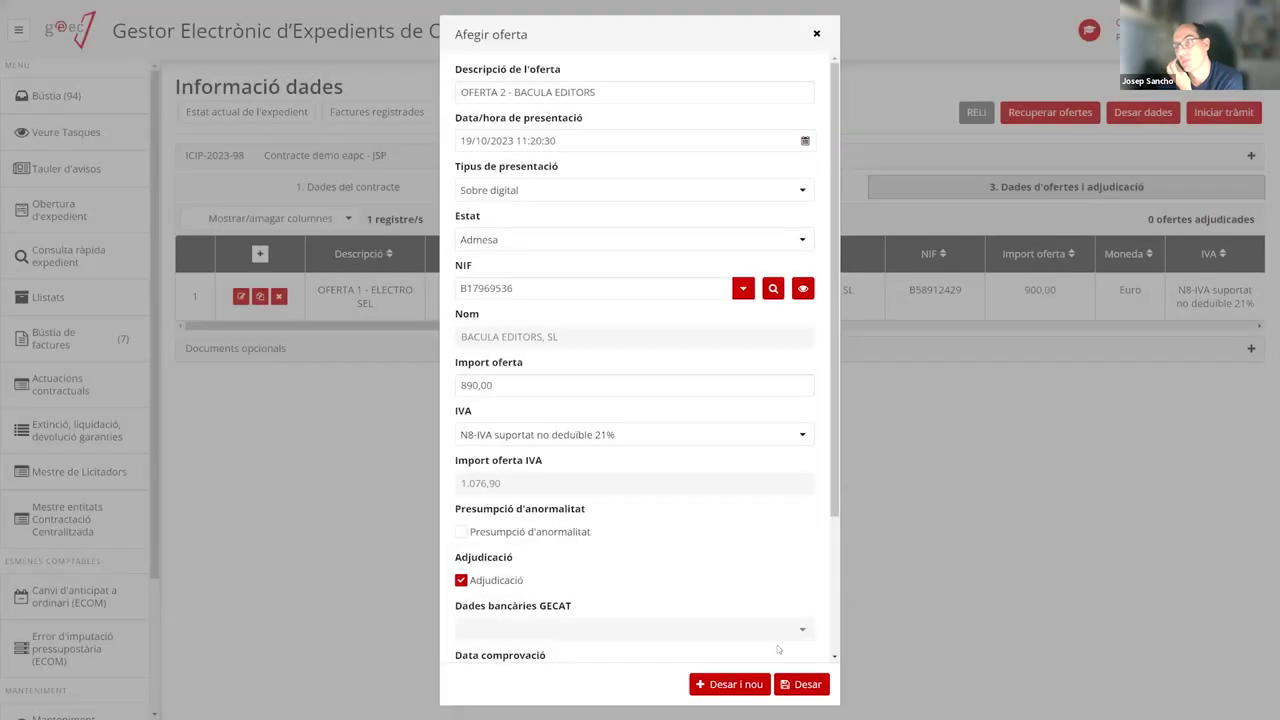
{"action": "left_click", "coordinate": [745, 691]}
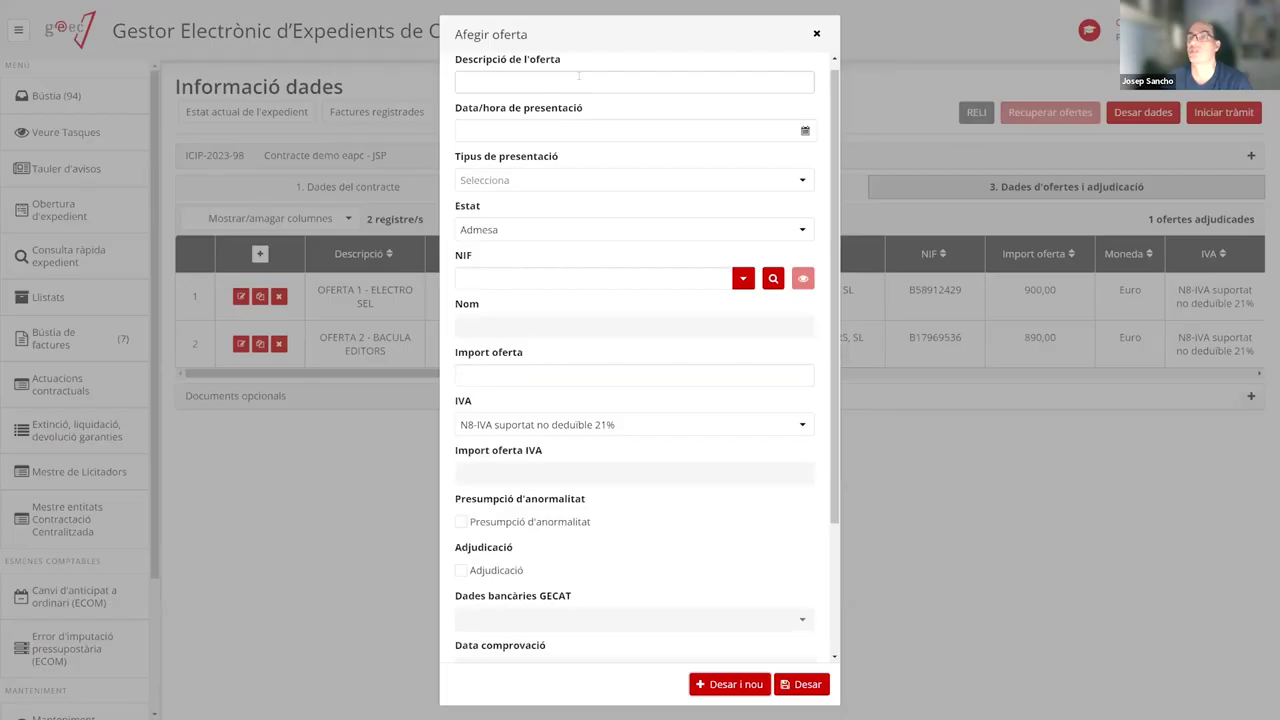
Enter OFERTA 3 - PRICEWATERHOUSE as the new offer's description
{"action": "scroll", "coordinate": [658, 103], "scroll_direction": "down", "scroll_amount": 1}
{"action": "scroll", "coordinate": [658, 103], "scroll_direction": "up", "scroll_amount": 2}
{"action": "left_click", "coordinate": [554, 91]}
{"action": "type", "text": "OFERTA 3 -"}
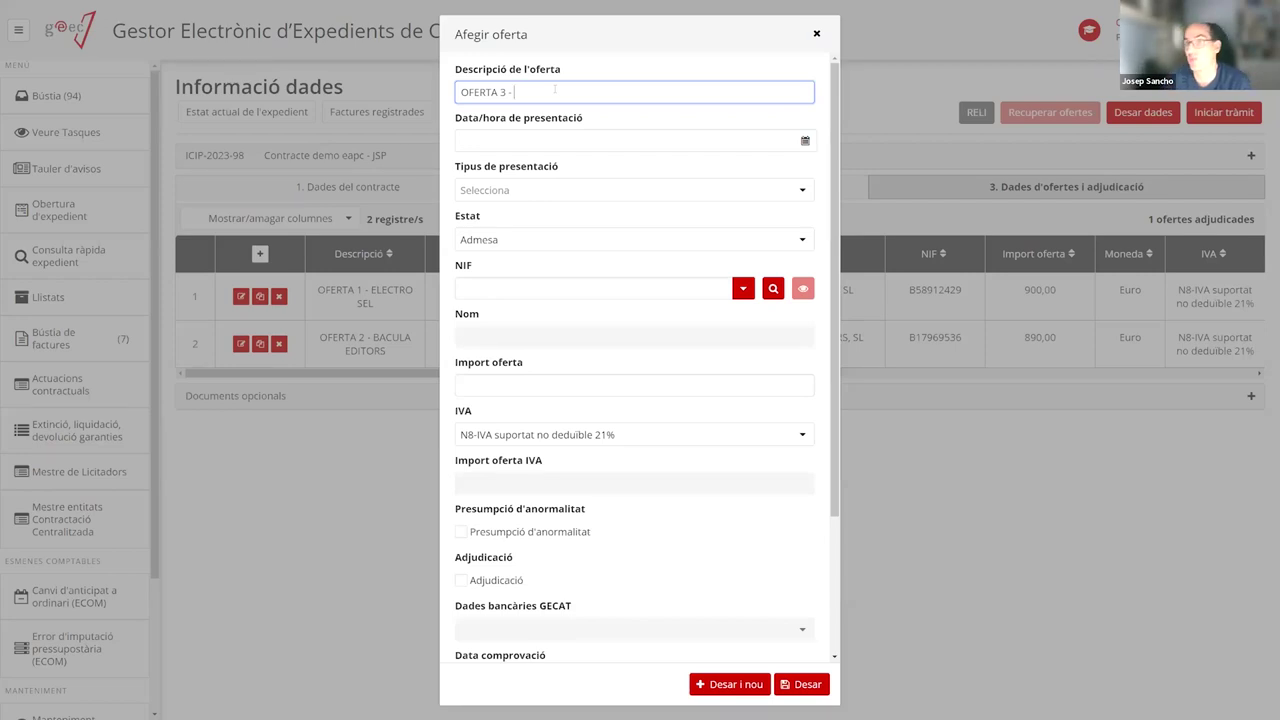
{"action": "scroll", "coordinate": [494, 322], "scroll_direction": "down", "scroll_amount": 1}
{"action": "left_click", "coordinate": [494, 287]}
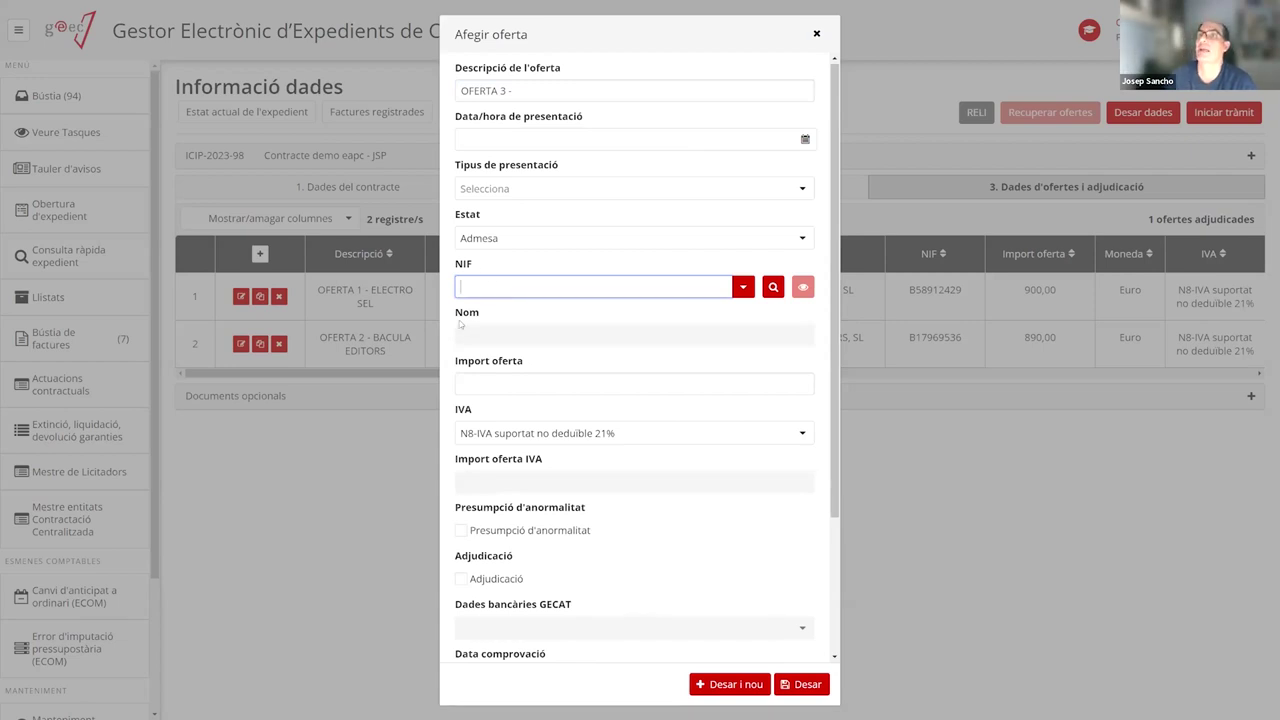
{"action": "scroll", "coordinate": [494, 290], "scroll_direction": "up", "scroll_amount": 1}
{"action": "left_click", "coordinate": [576, 95]}
{"action": "scroll", "coordinate": [576, 95], "scroll_direction": "down", "scroll_amount": 2}
{"action": "type", "text": "ERICDE"}
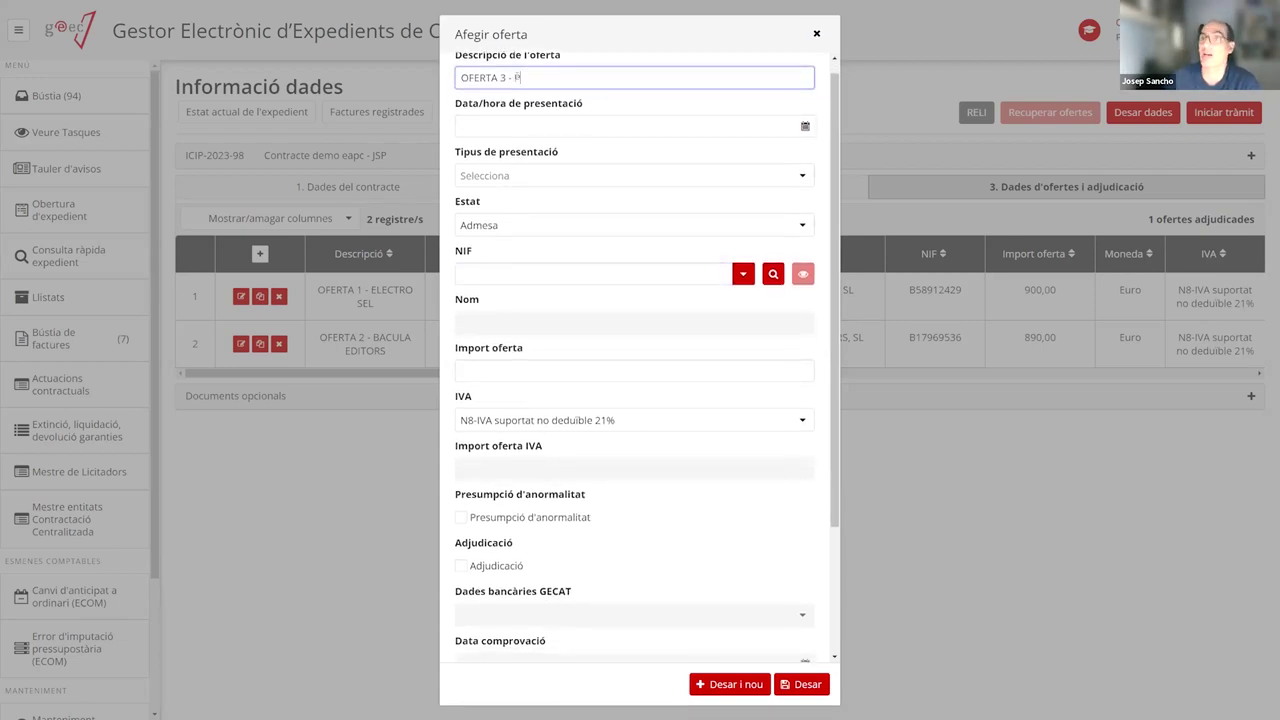
{"action": "type", "text": "WATERHOUSE"}
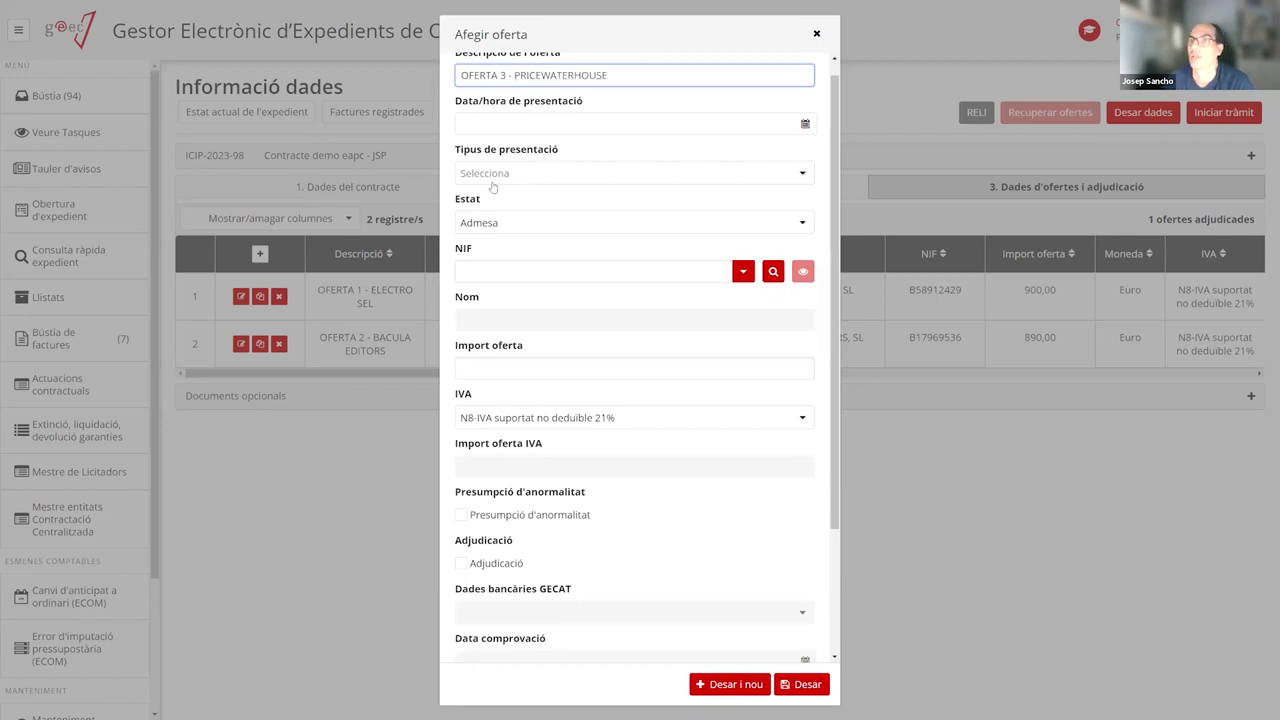
Set the third offer's submission date to 19/10/2023 and its Tipus de presentació to Sobre digital
{"action": "left_click", "coordinate": [540, 124]}
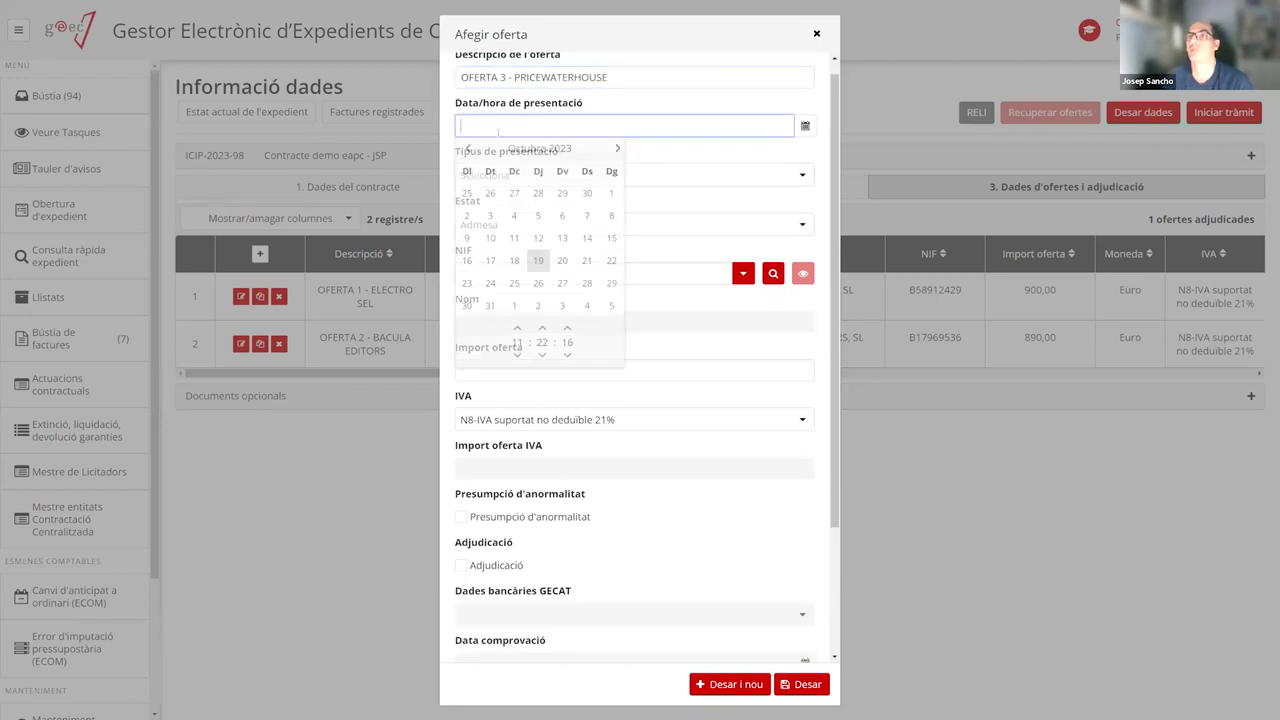
{"action": "left_click", "coordinate": [538, 260]}
{"action": "left_click", "coordinate": [510, 176]}
{"action": "left_click", "coordinate": [490, 228]}
Search the bidders for PRICEWATER, select PRICEWATERHOUSECOOPERS AUDITORES, S.L., review the total awarded amount in the award notice and accept it
{"action": "left_click", "coordinate": [498, 276]}
{"action": "type", "text": "PRICEWATER"}
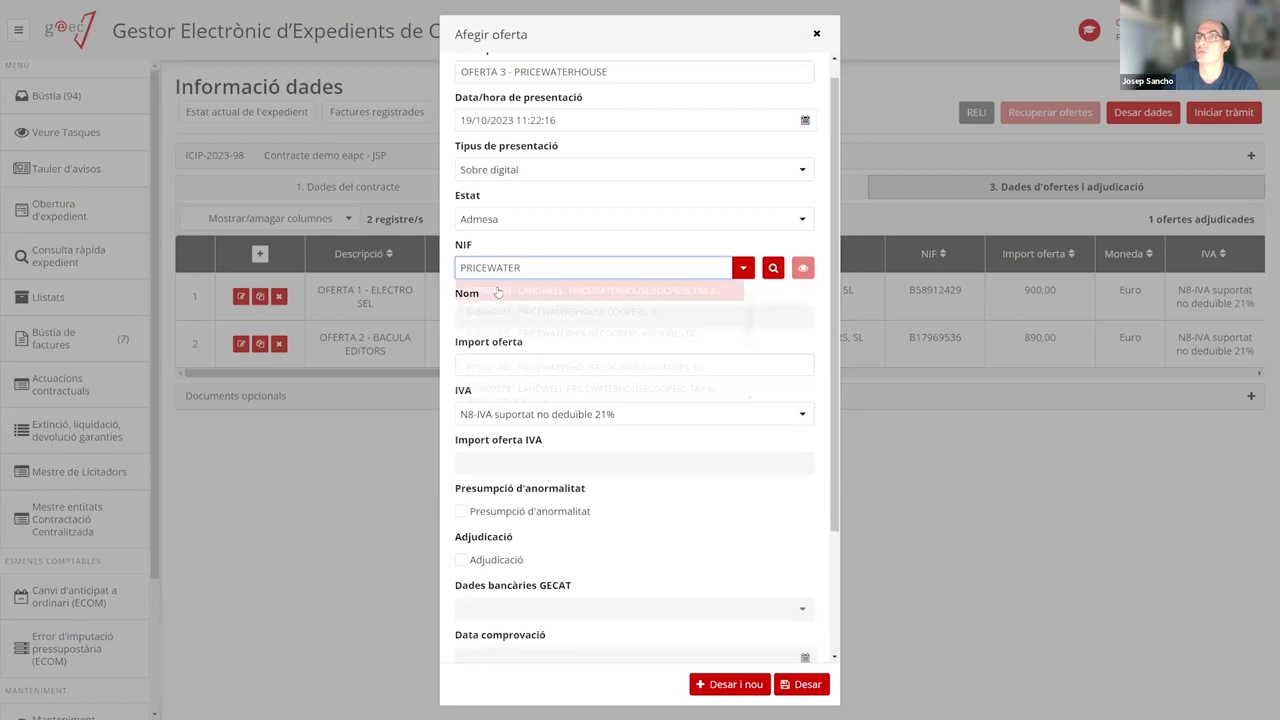
{"action": "left_click", "coordinate": [513, 367]}
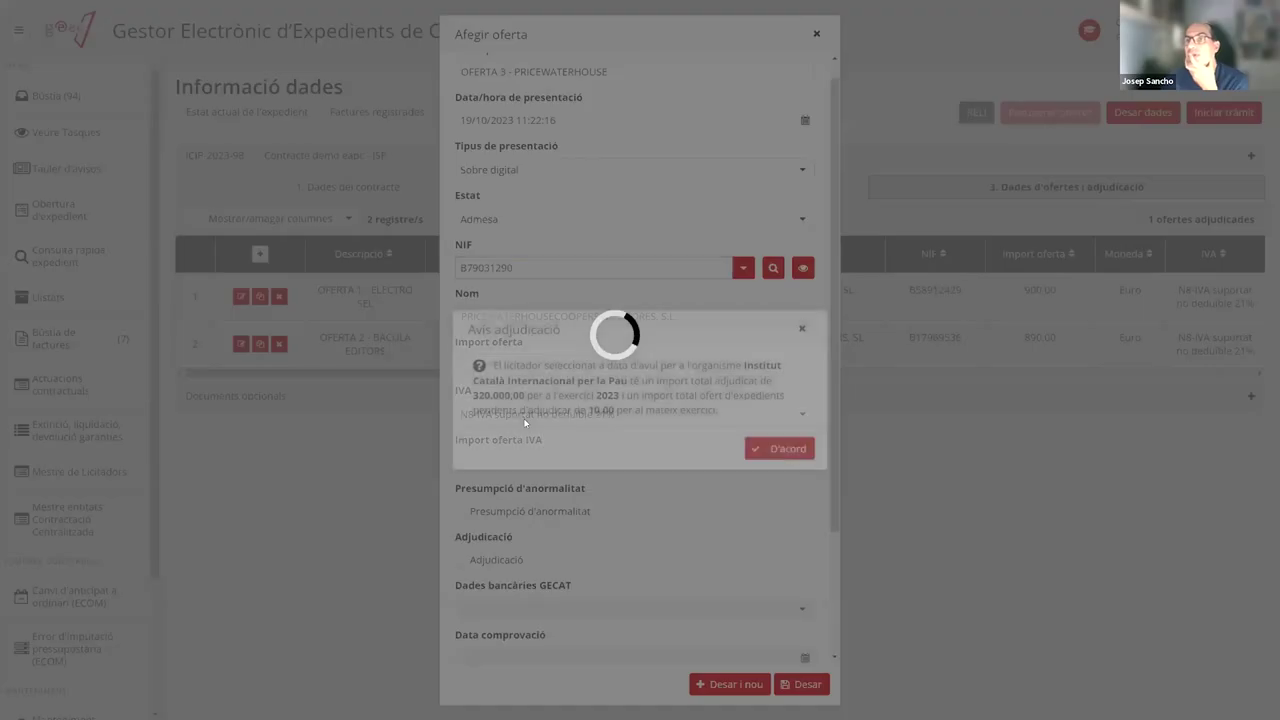
{"action": "left_click_drag", "start_coordinate": [466, 398], "coordinate": [540, 397]}
{"action": "left_click", "coordinate": [507, 410]}
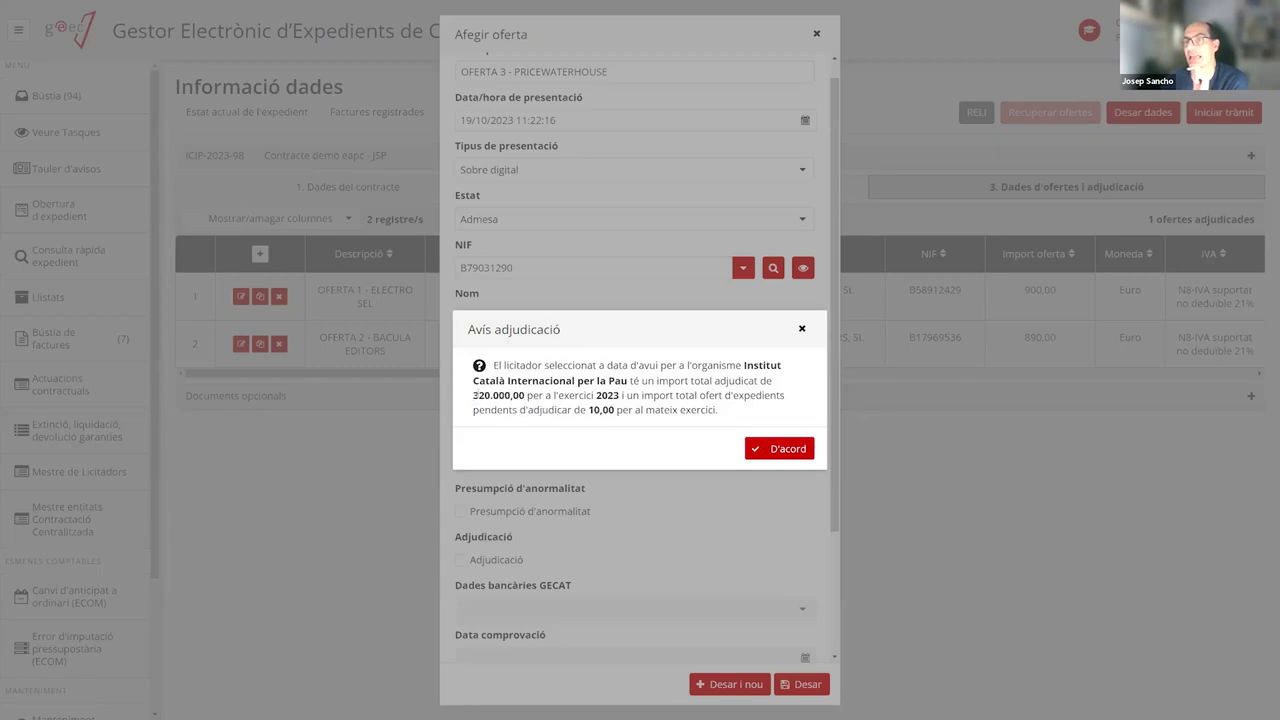
{"action": "double_click", "coordinate": [499, 395]}
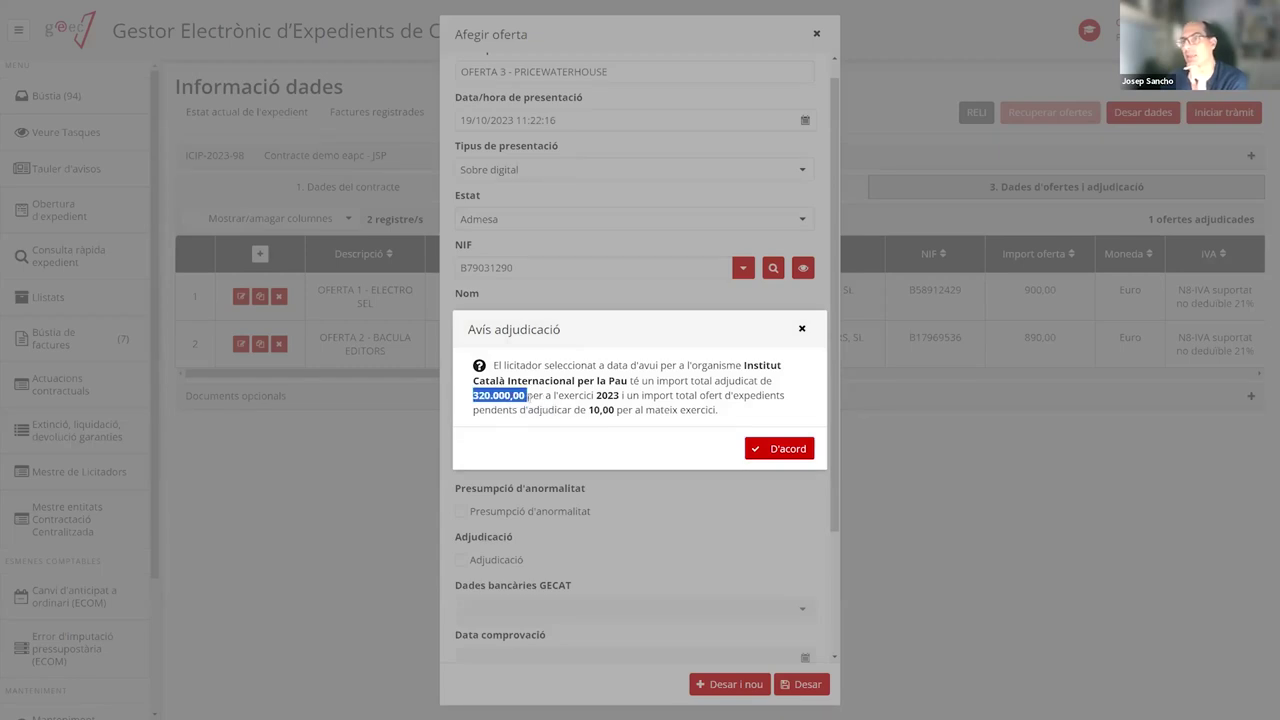
{"action": "left_click", "coordinate": [536, 410]}
{"action": "left_click_drag", "start_coordinate": [467, 398], "coordinate": [524, 396]}
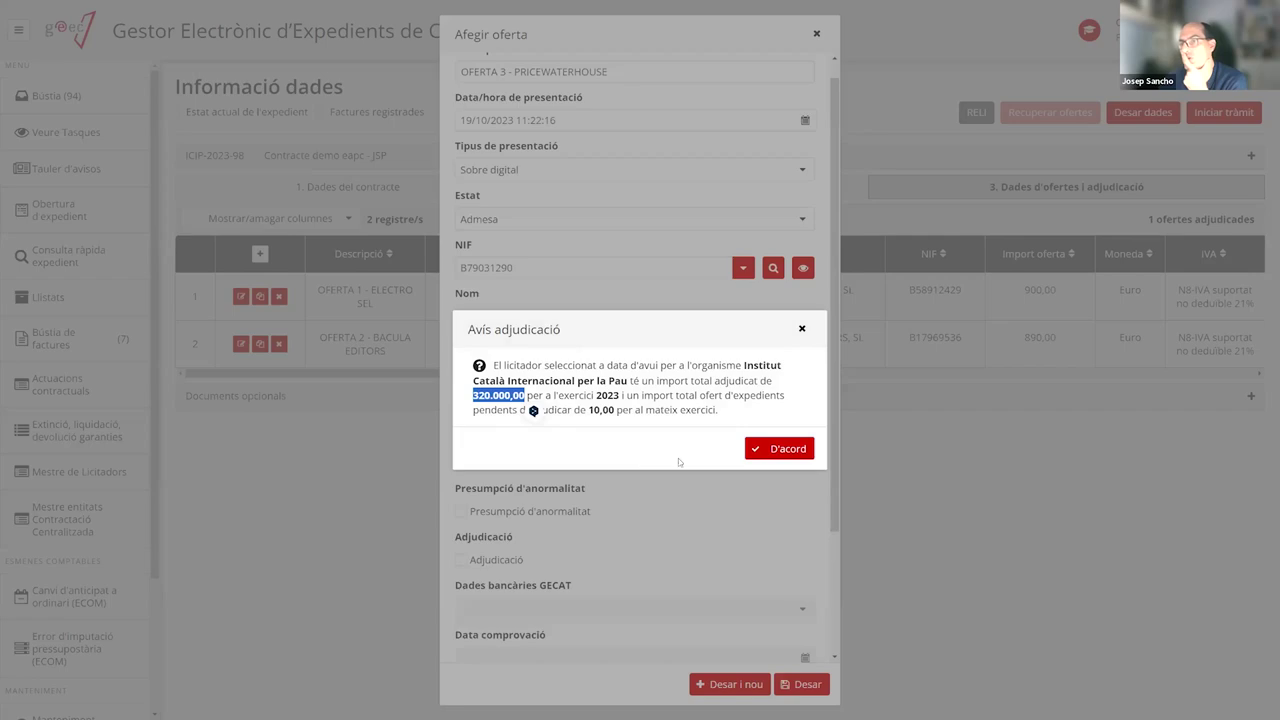
{"action": "left_click", "coordinate": [784, 452]}
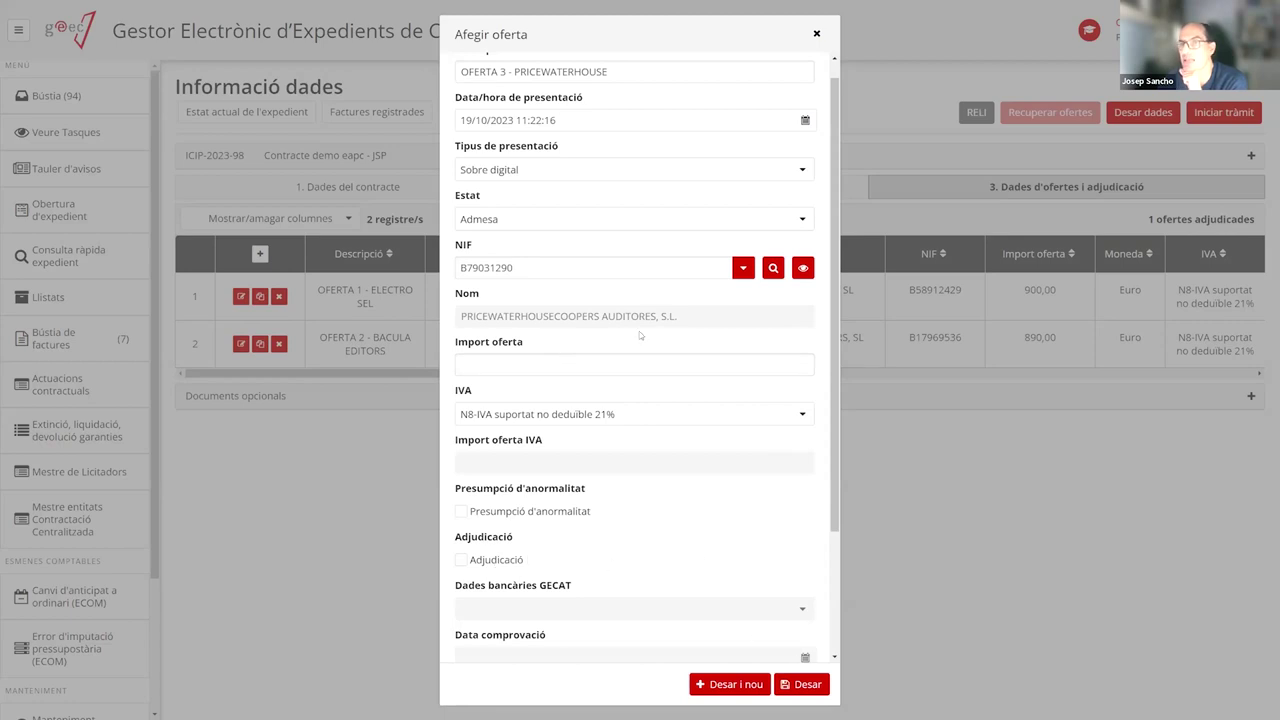
Set the third offer's Import oferta to 900, leave it not marked as Adjudicació, and save the offer
{"action": "left_click", "coordinate": [462, 559]}
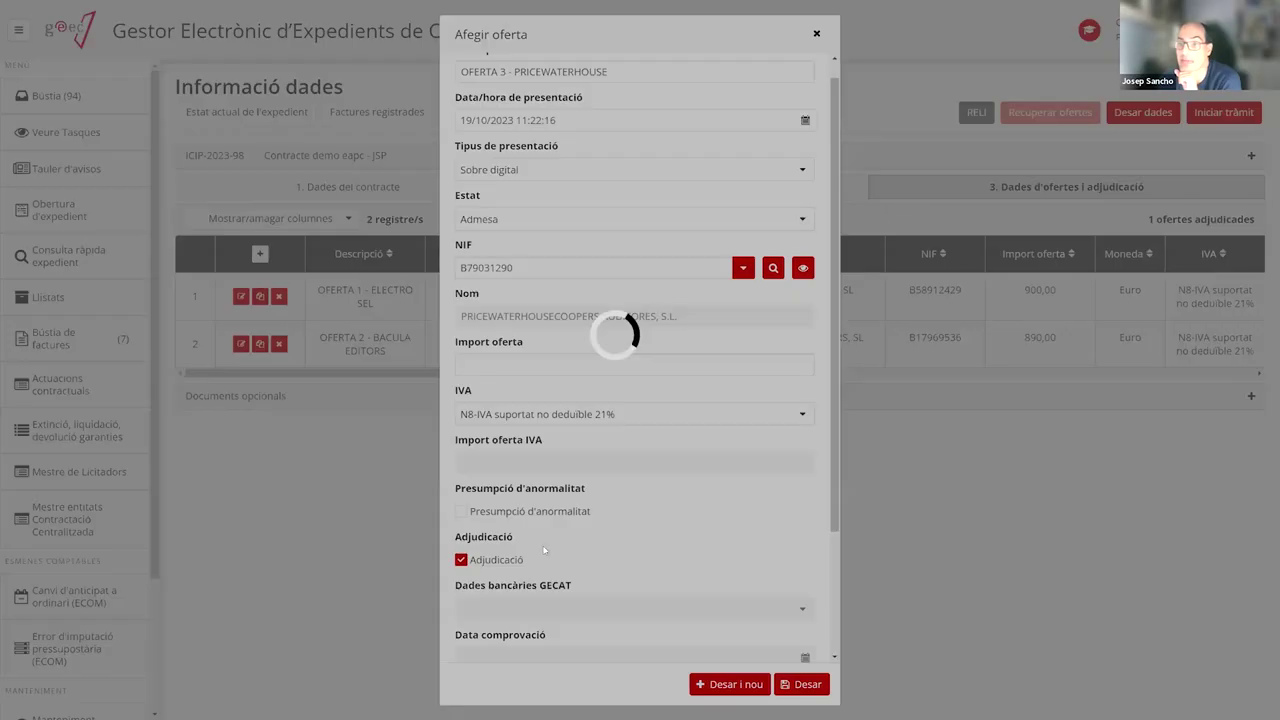
{"action": "left_click", "coordinate": [803, 686]}
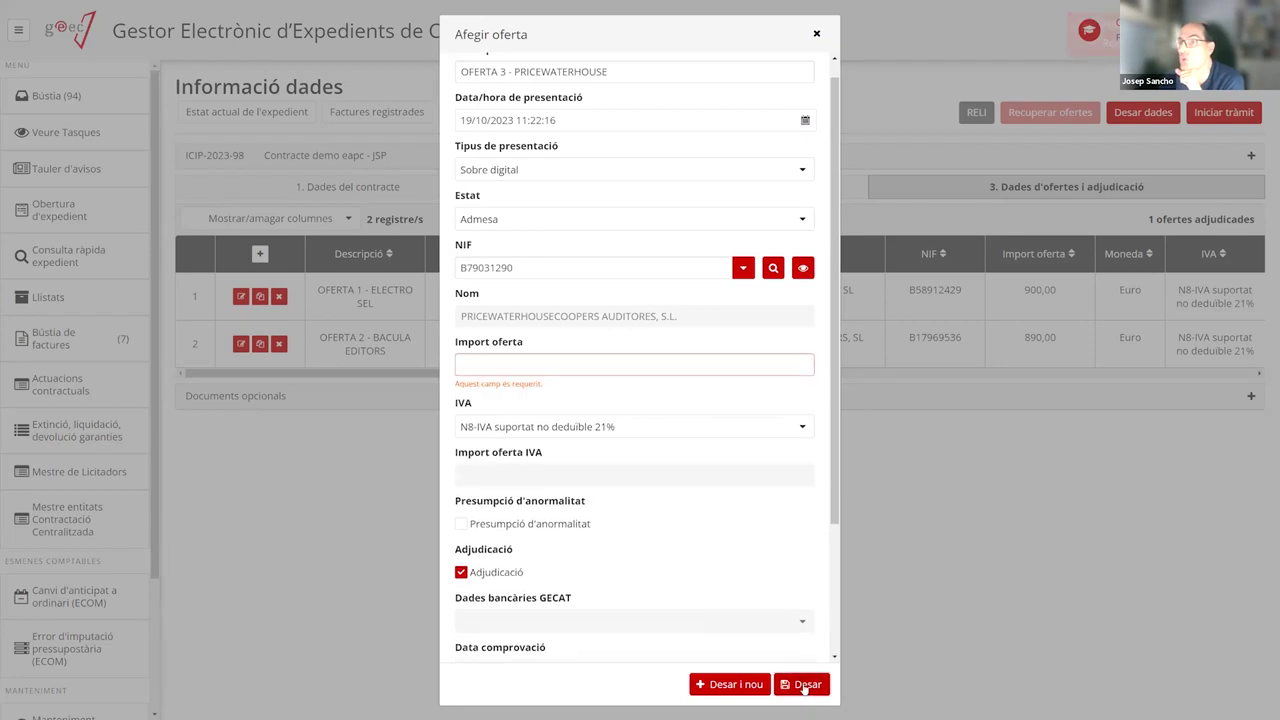
{"action": "left_click", "coordinate": [493, 368]}
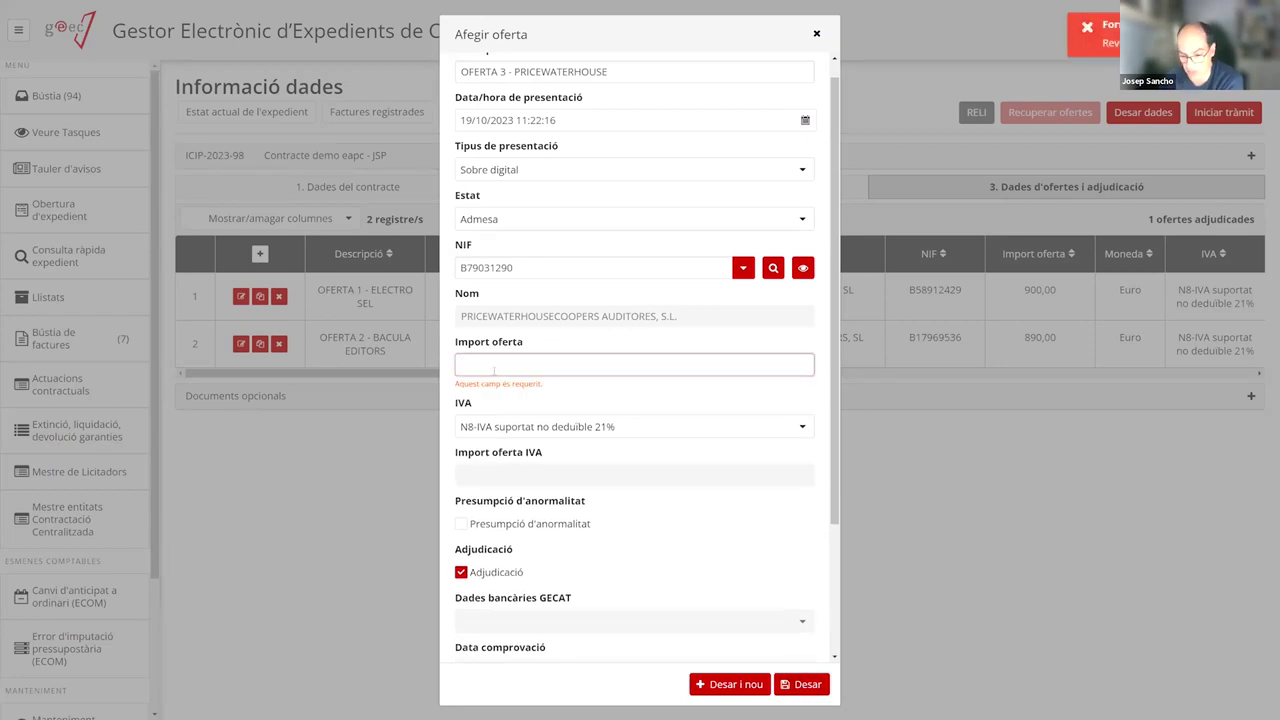
{"action": "type", "text": "900"}
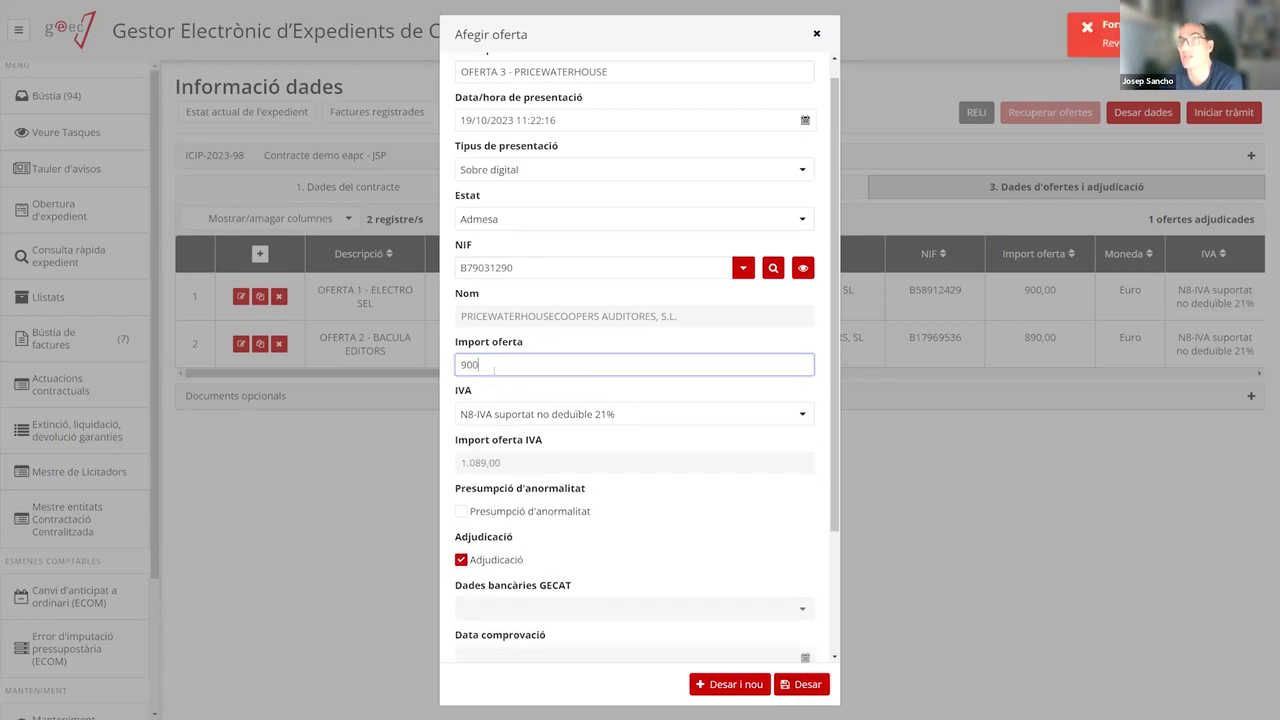
{"action": "left_click", "coordinate": [803, 686]}
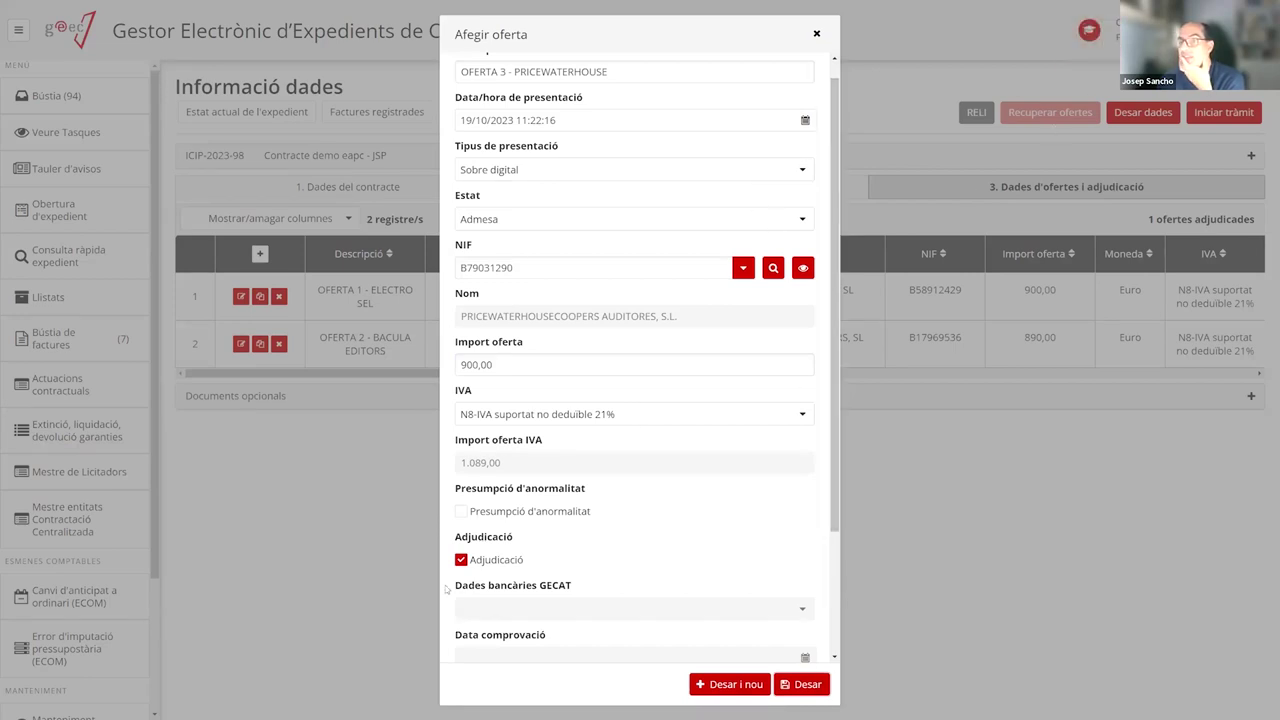
{"action": "left_click", "coordinate": [460, 559]}
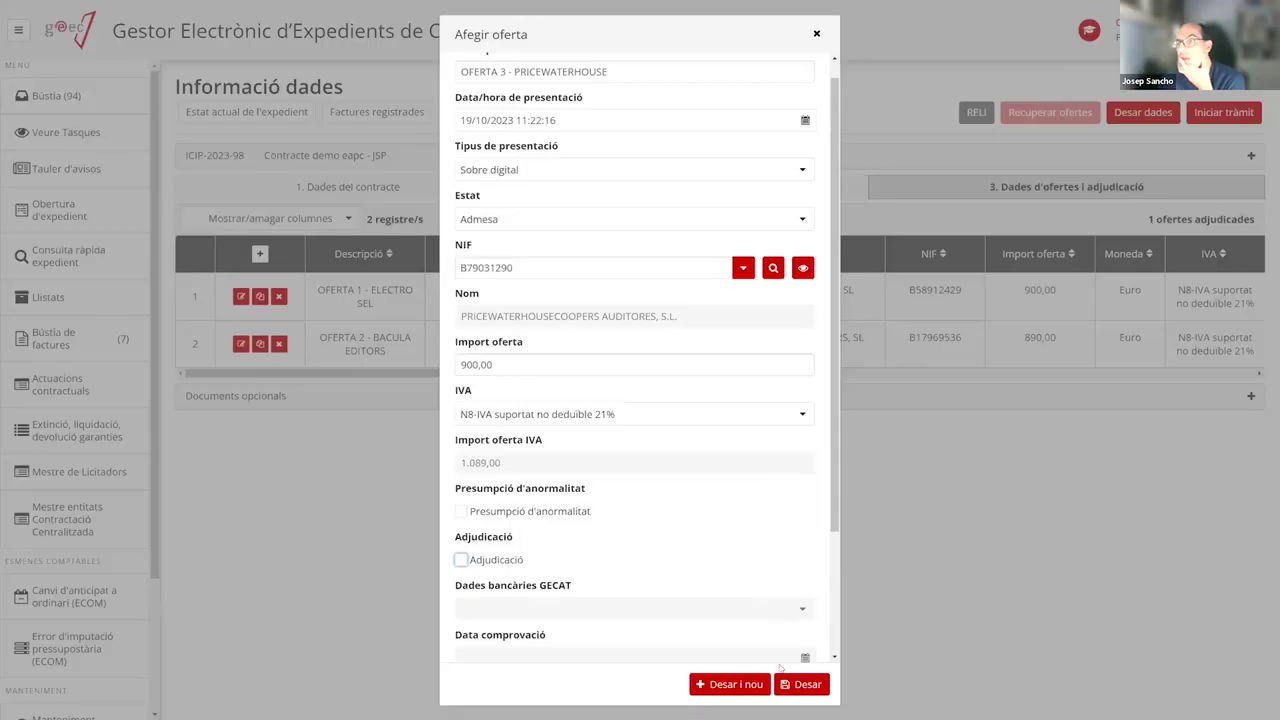
{"action": "left_click", "coordinate": [800, 688]}
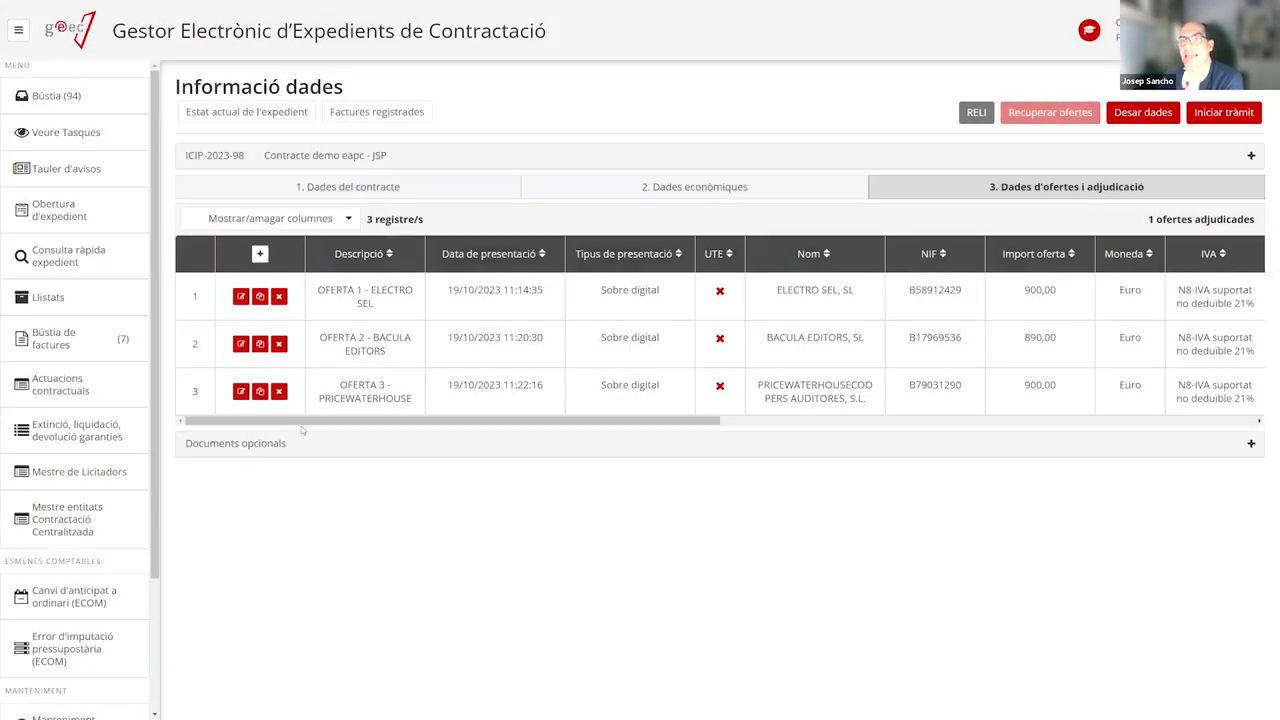
Move the Adjudicació column of the offers table so that it sits between UTE and Nom
{"action": "mouse_move", "coordinate": [301, 424]}
{"action": "left_mouse_down"}
{"action": "mouse_move", "coordinate": [766, 434]}
{"action": "mouse_move", "coordinate": [300, 430]}
{"action": "left_mouse_up"}
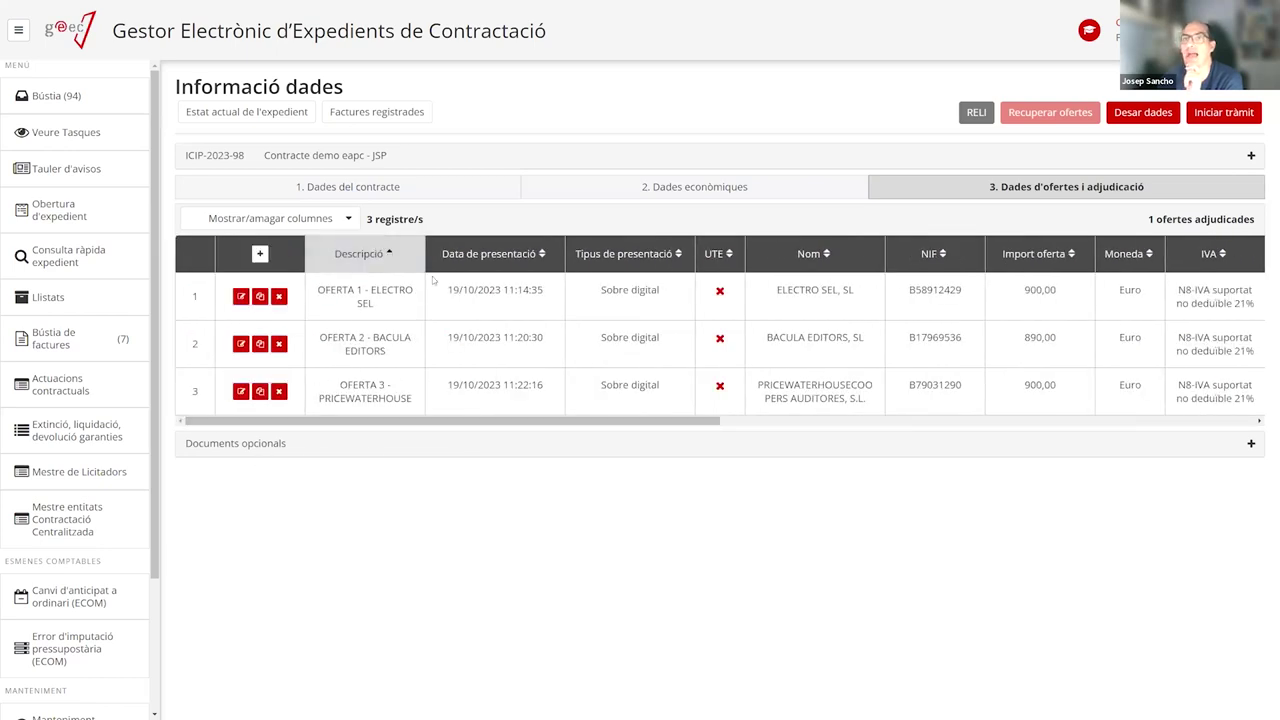
{"action": "left_click", "coordinate": [485, 256]}
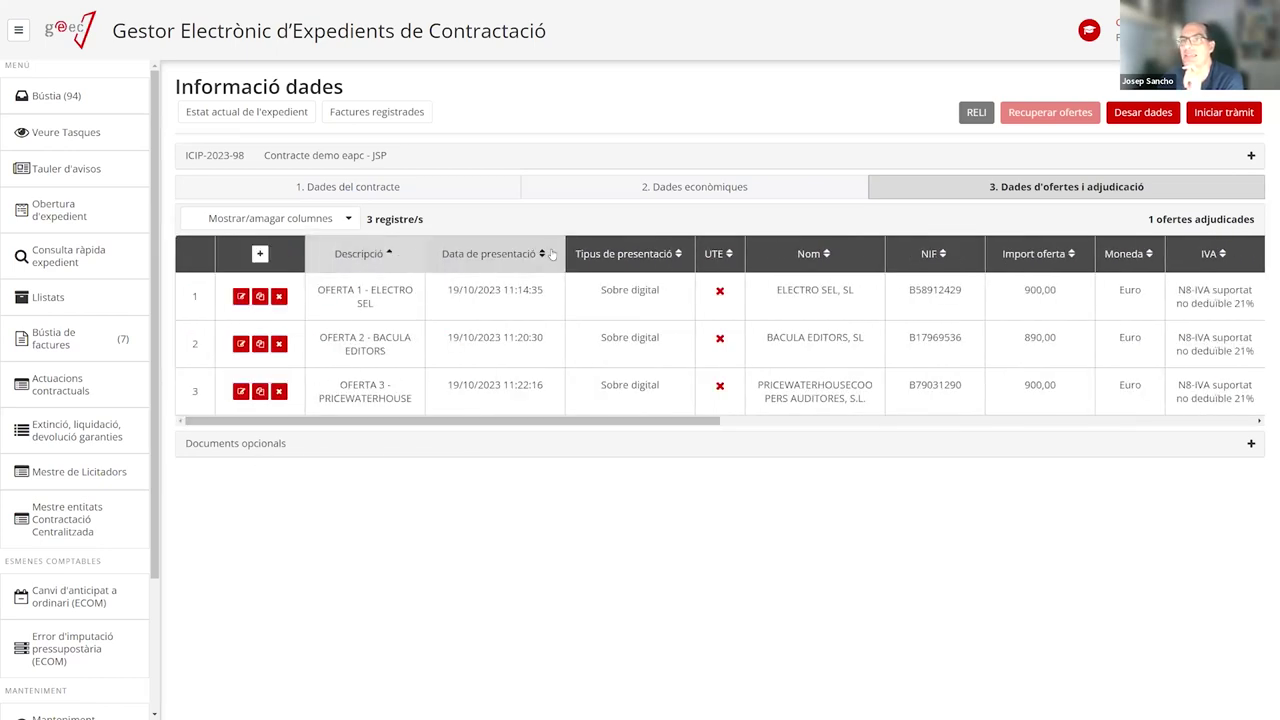
{"action": "left_click", "coordinate": [612, 256]}
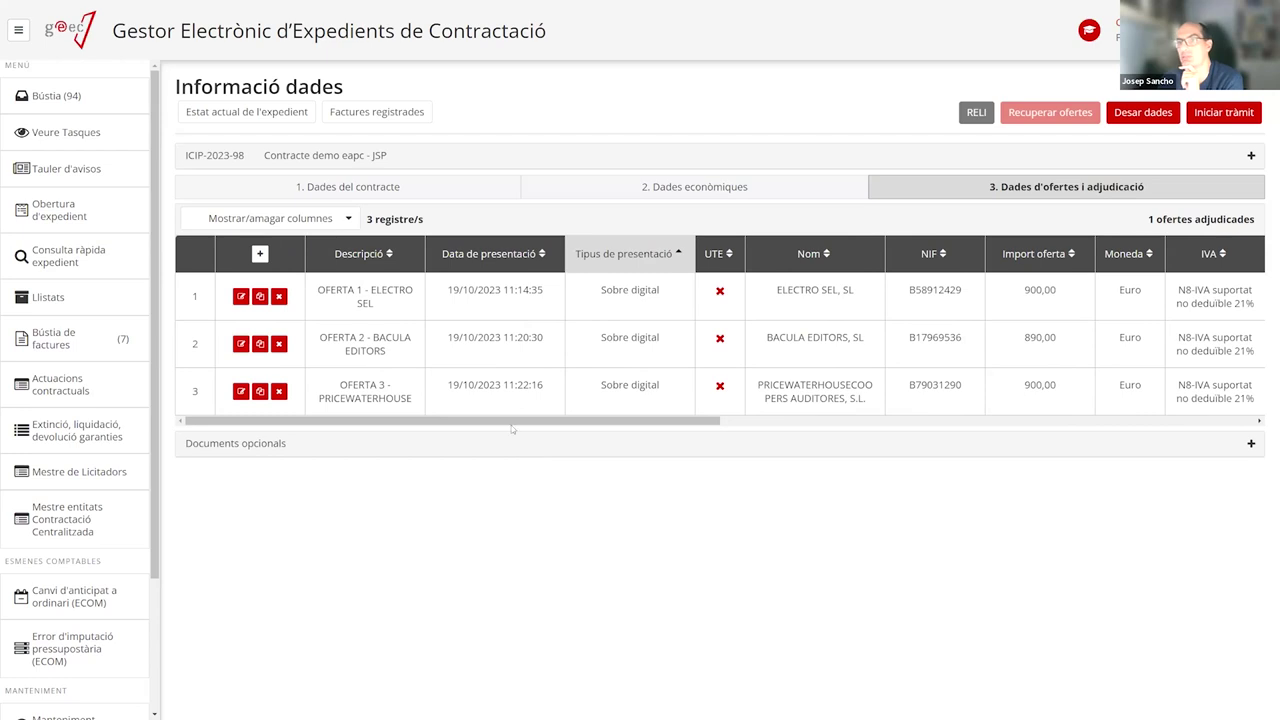
{"action": "left_click_drag", "start_coordinate": [498, 424], "coordinate": [466, 429]}
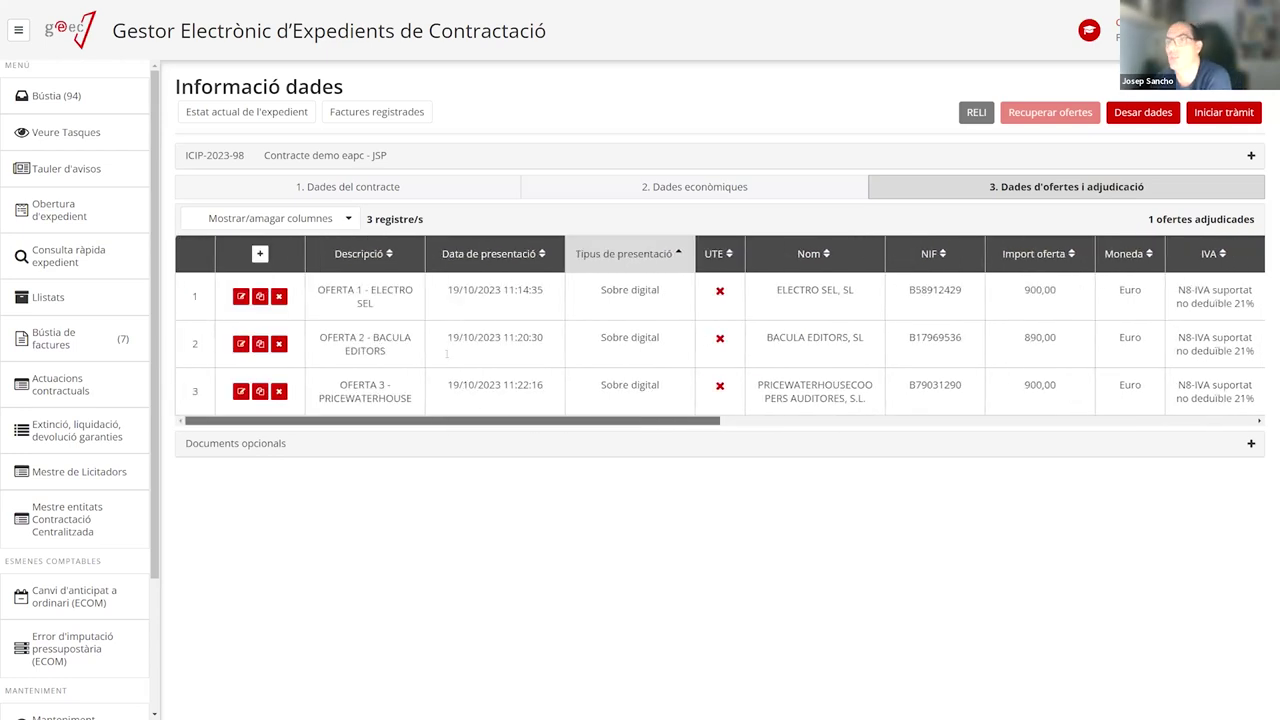
{"action": "left_click_drag", "start_coordinate": [482, 258], "coordinate": [596, 268]}
{"action": "left_click_drag", "start_coordinate": [577, 424], "coordinate": [872, 426]}
{"action": "left_click_drag", "start_coordinate": [983, 242], "coordinate": [230, 262]}
{"action": "left_click_drag", "start_coordinate": [569, 418], "coordinate": [186, 428]}
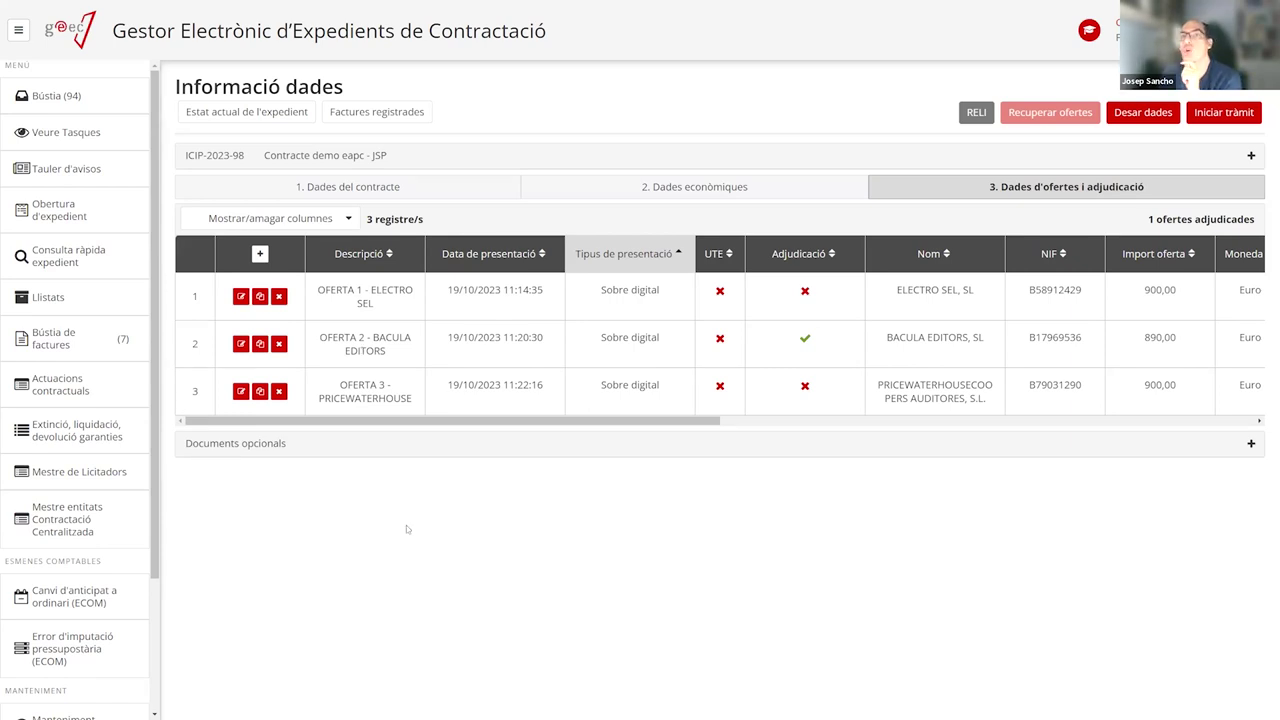
Review the Import d'adjudicació and its IVA amount in the Imports section of the contract data, and collapse the section
{"action": "left_click", "coordinate": [297, 188]}
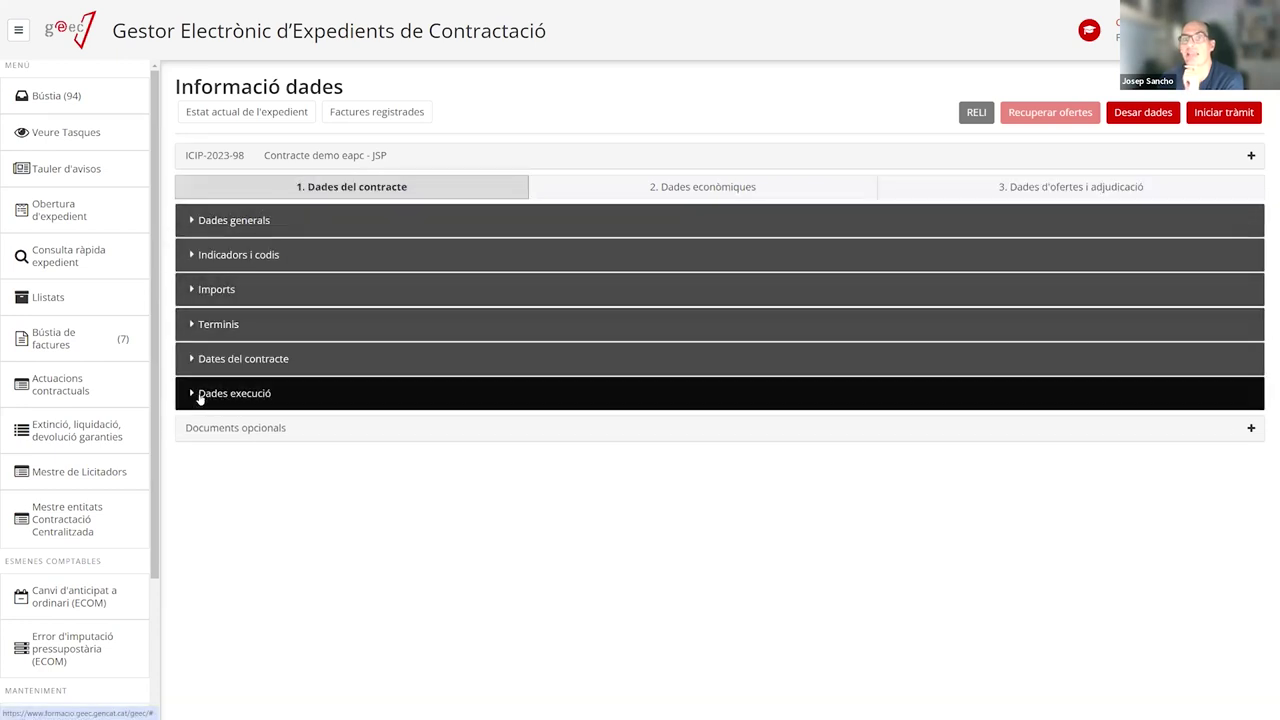
{"action": "left_click", "coordinate": [1036, 190]}
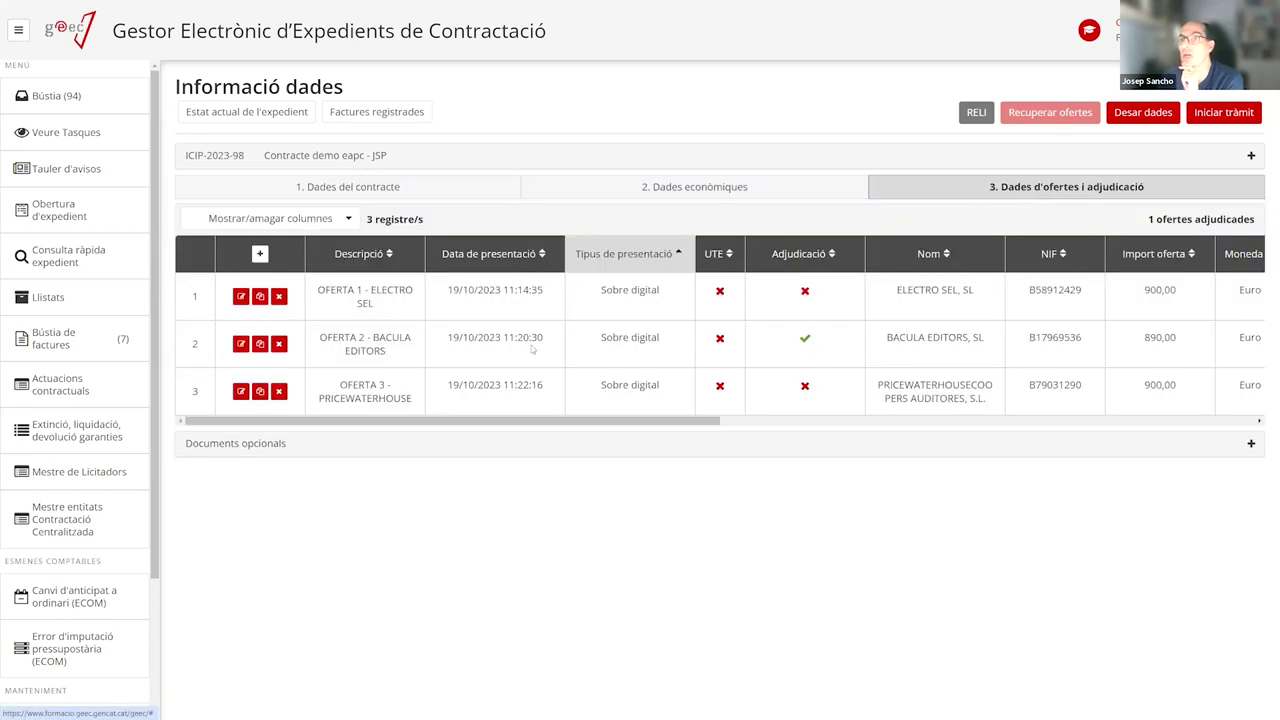
{"action": "left_click", "coordinate": [348, 192]}
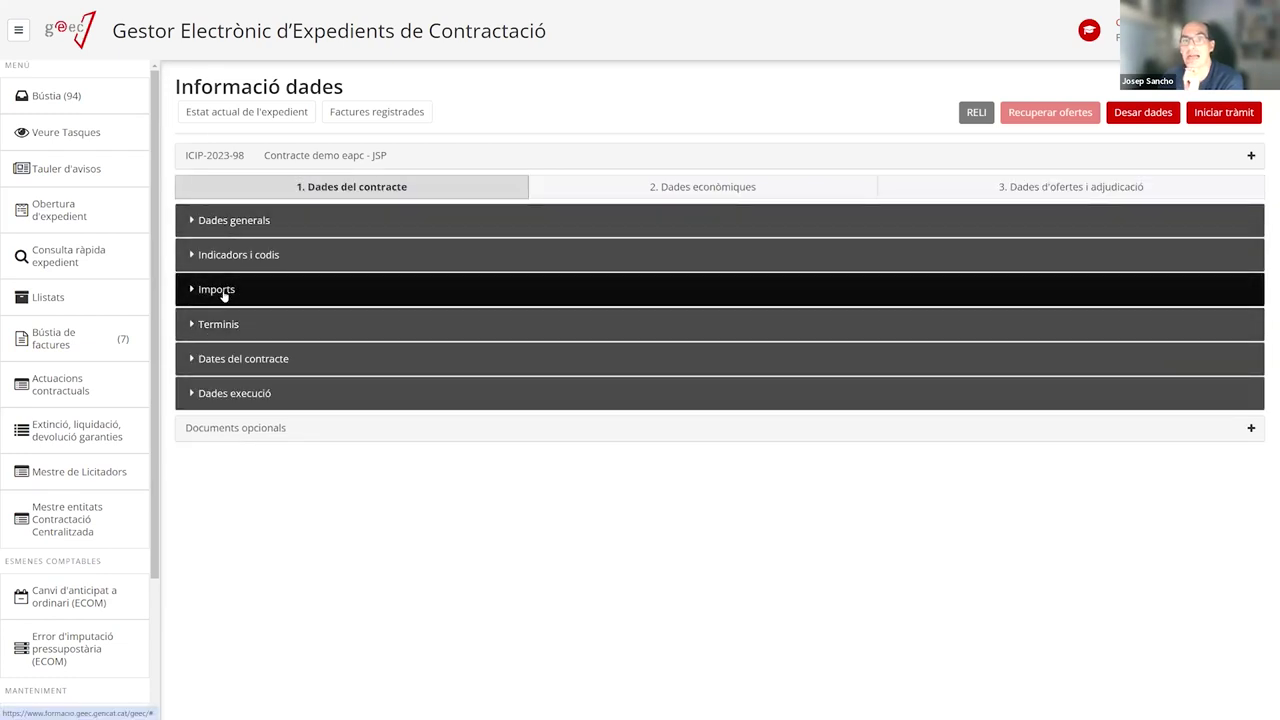
{"action": "left_click", "coordinate": [218, 290]}
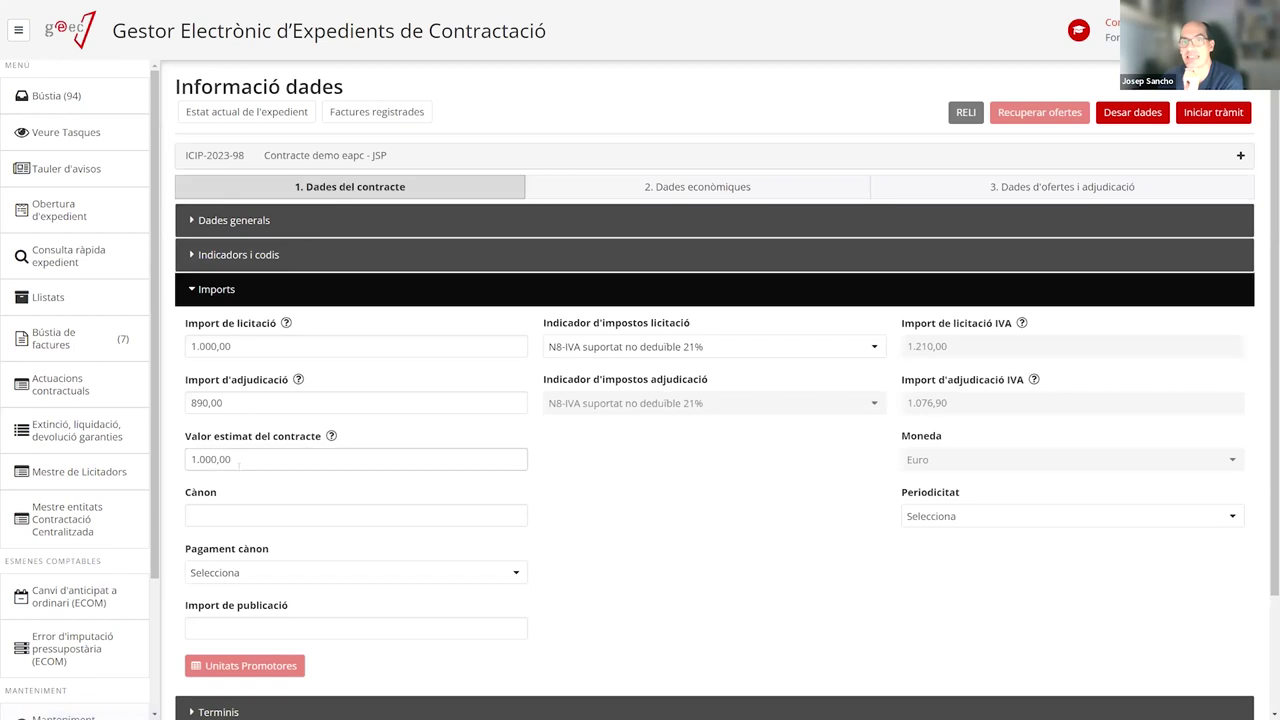
{"action": "left_click", "coordinate": [266, 400]}
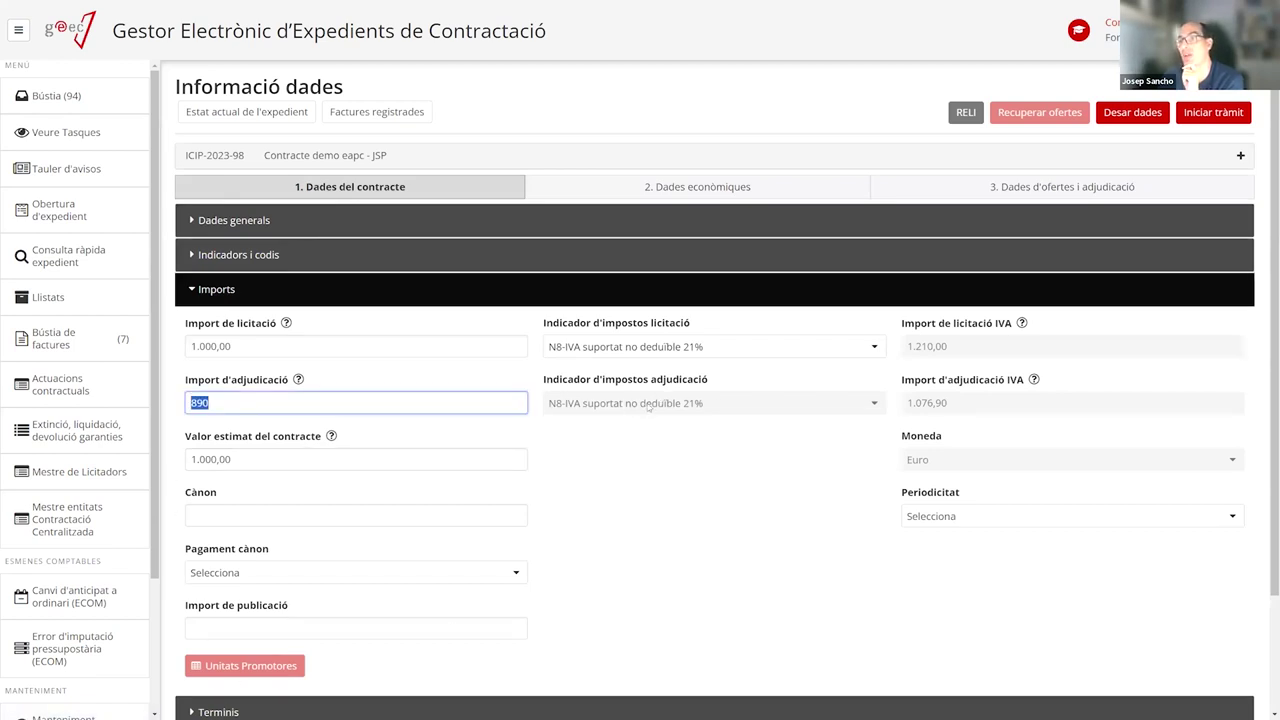
{"action": "left_click_drag", "start_coordinate": [637, 421], "coordinate": [645, 432]}
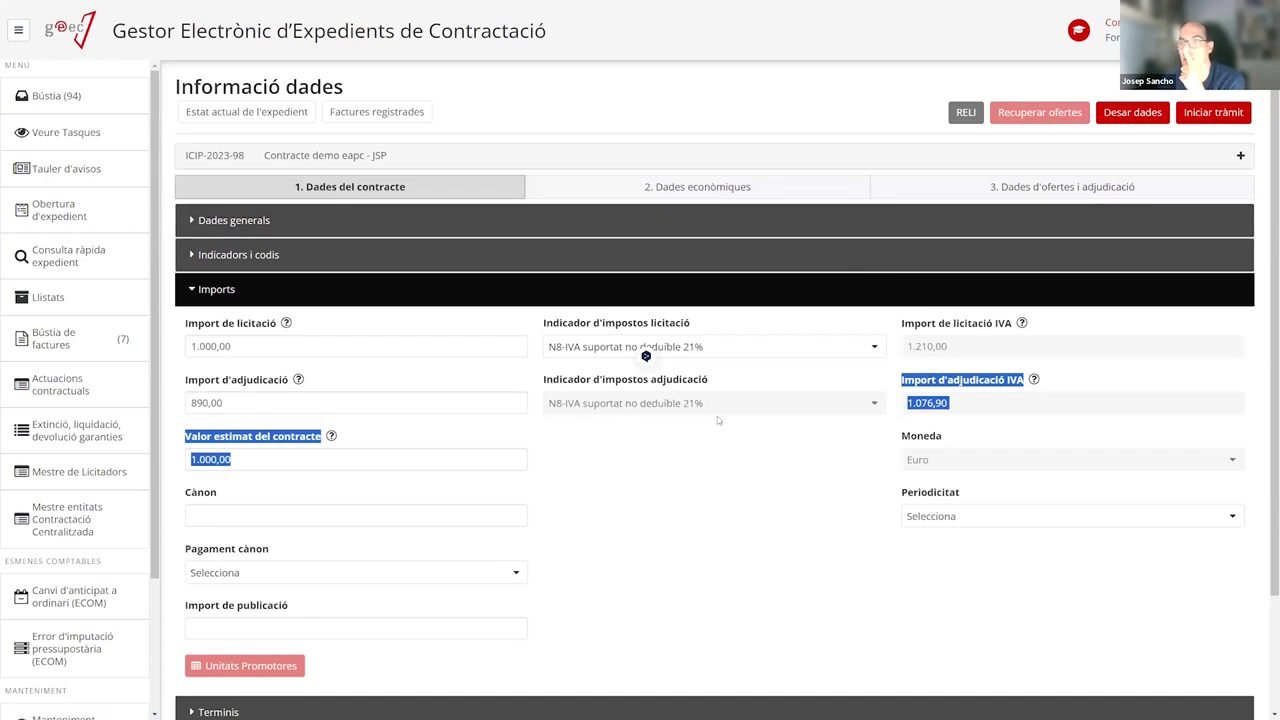
{"action": "left_click", "coordinate": [660, 440]}
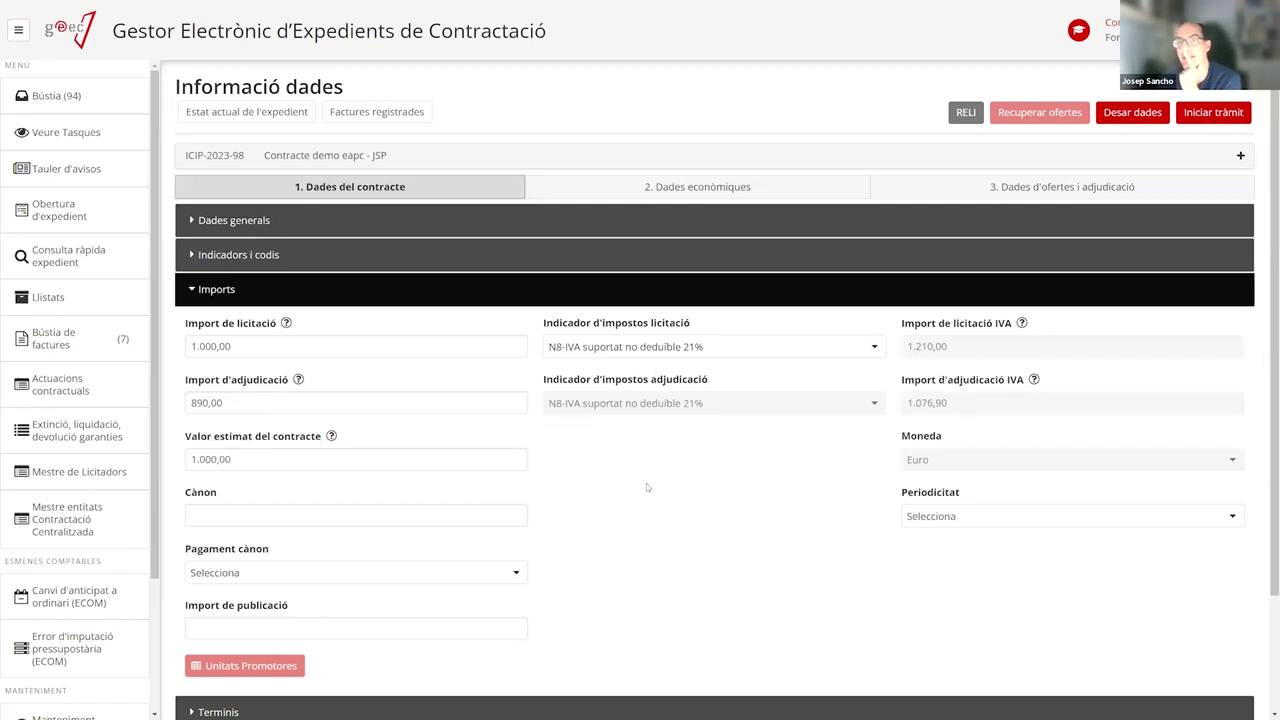
{"action": "left_click", "coordinate": [572, 288]}
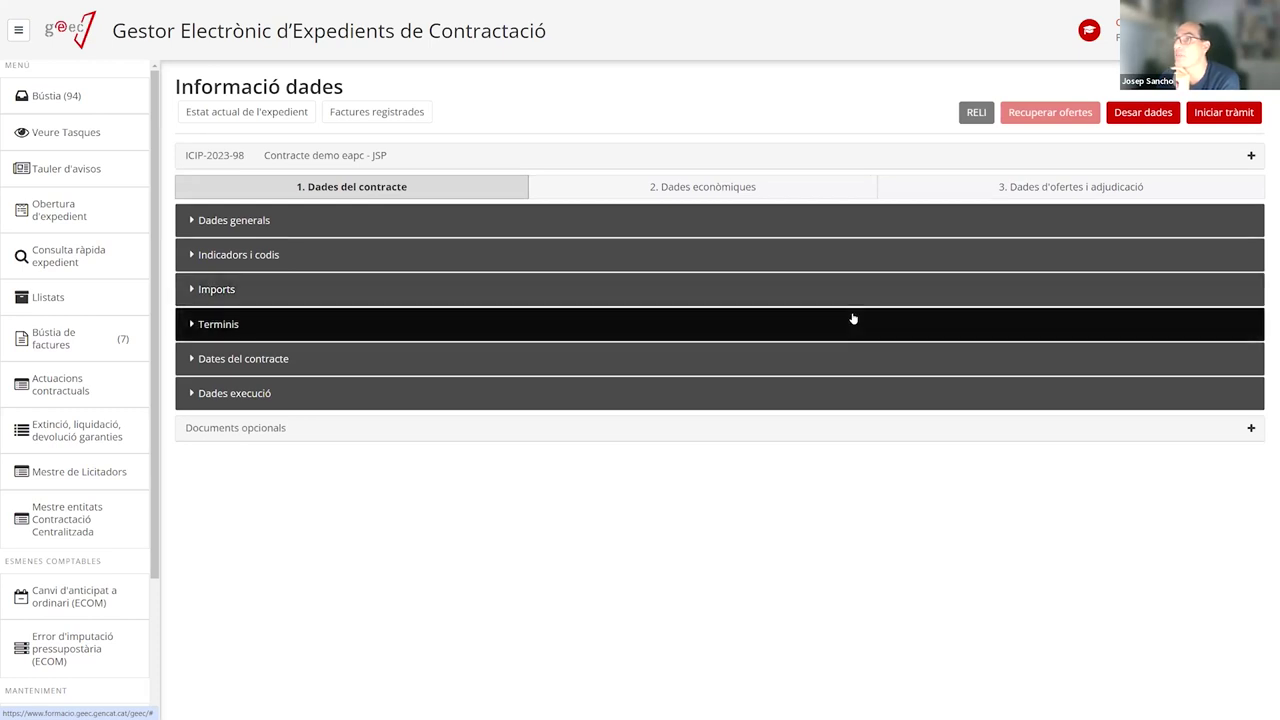
Compare the offers with the budget item's award amount columns and try to start the file's procedure
{"action": "left_click", "coordinate": [942, 196]}
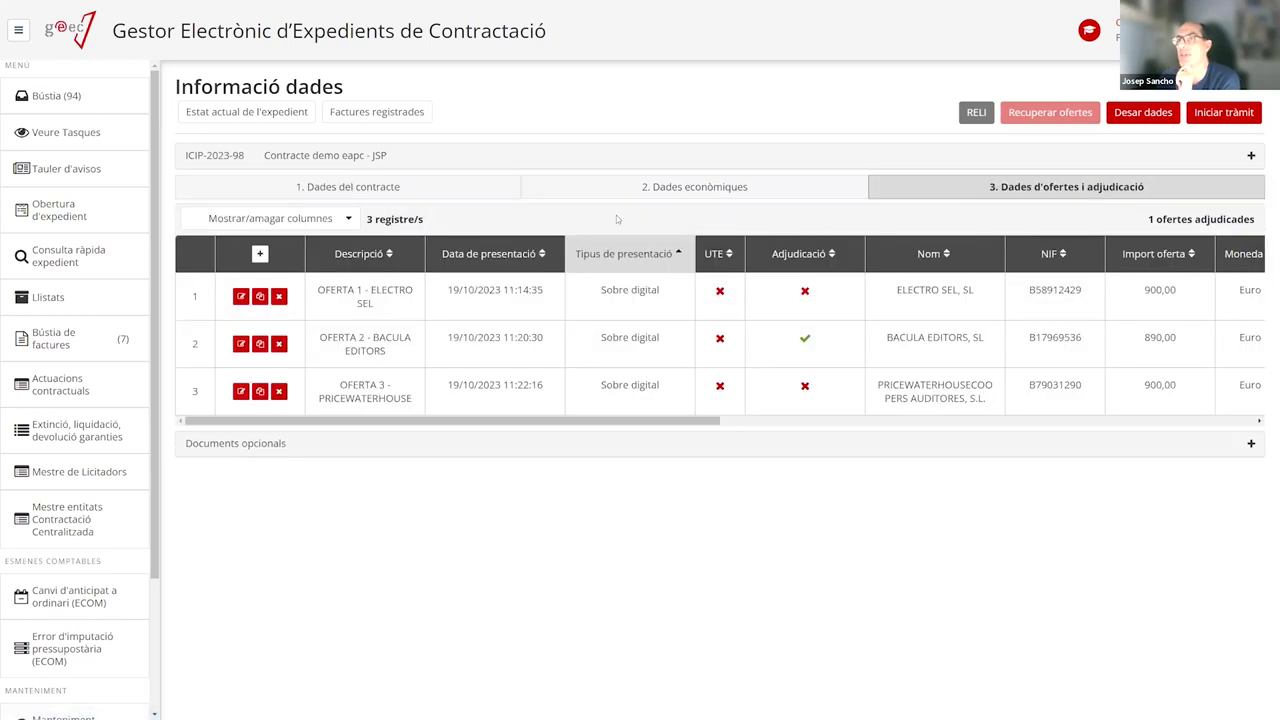
{"action": "left_click", "coordinate": [696, 191]}
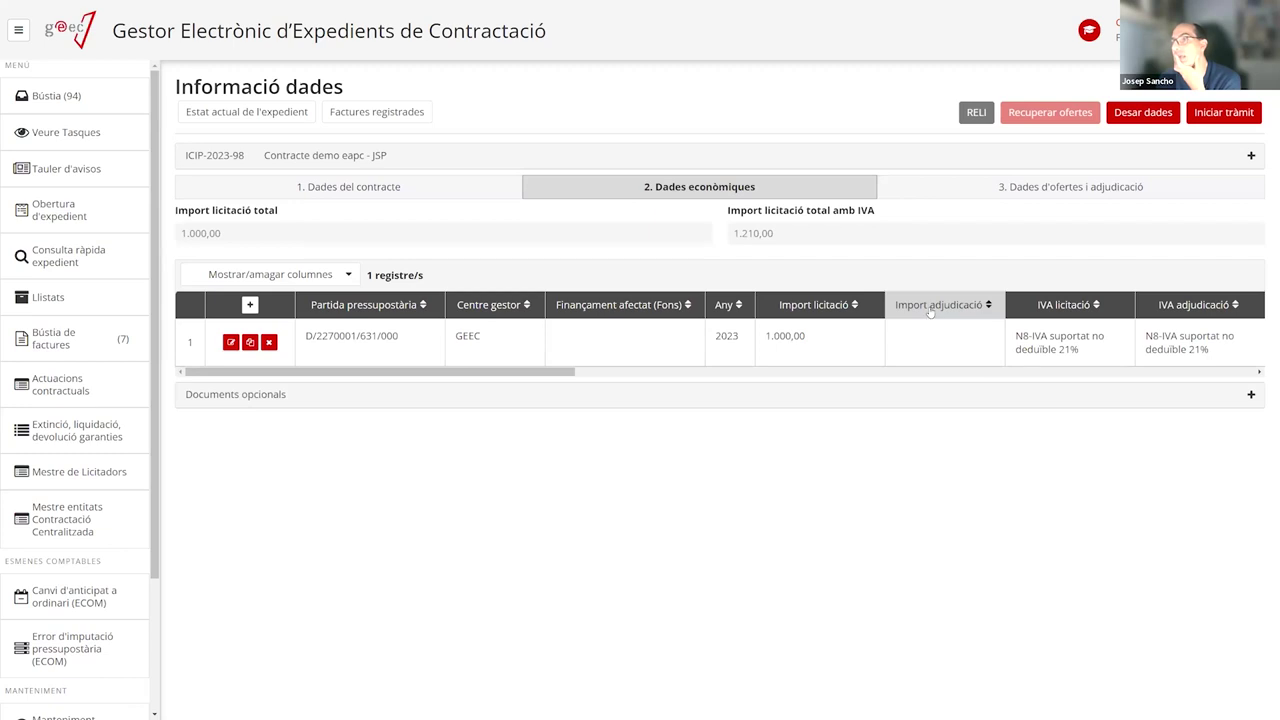
{"action": "left_click_drag", "start_coordinate": [570, 378], "coordinate": [760, 378]}
{"action": "left_click", "coordinate": [968, 195]}
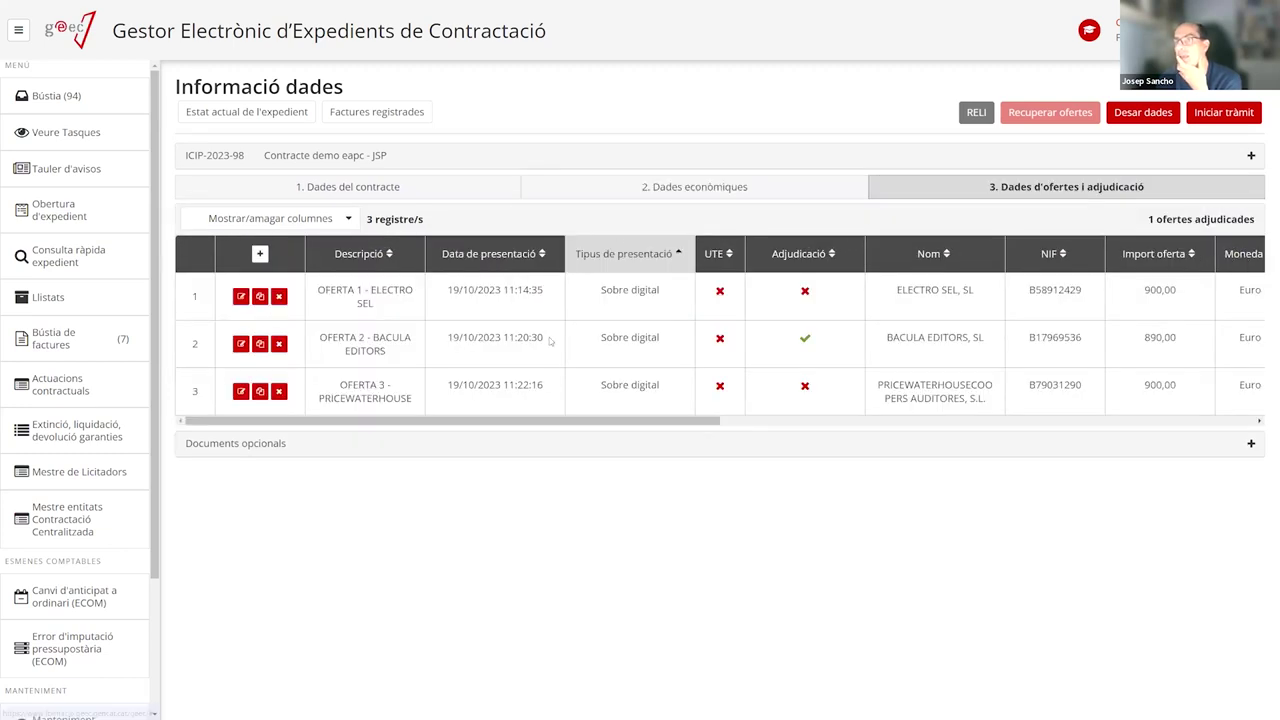
{"action": "left_click", "coordinate": [733, 196]}
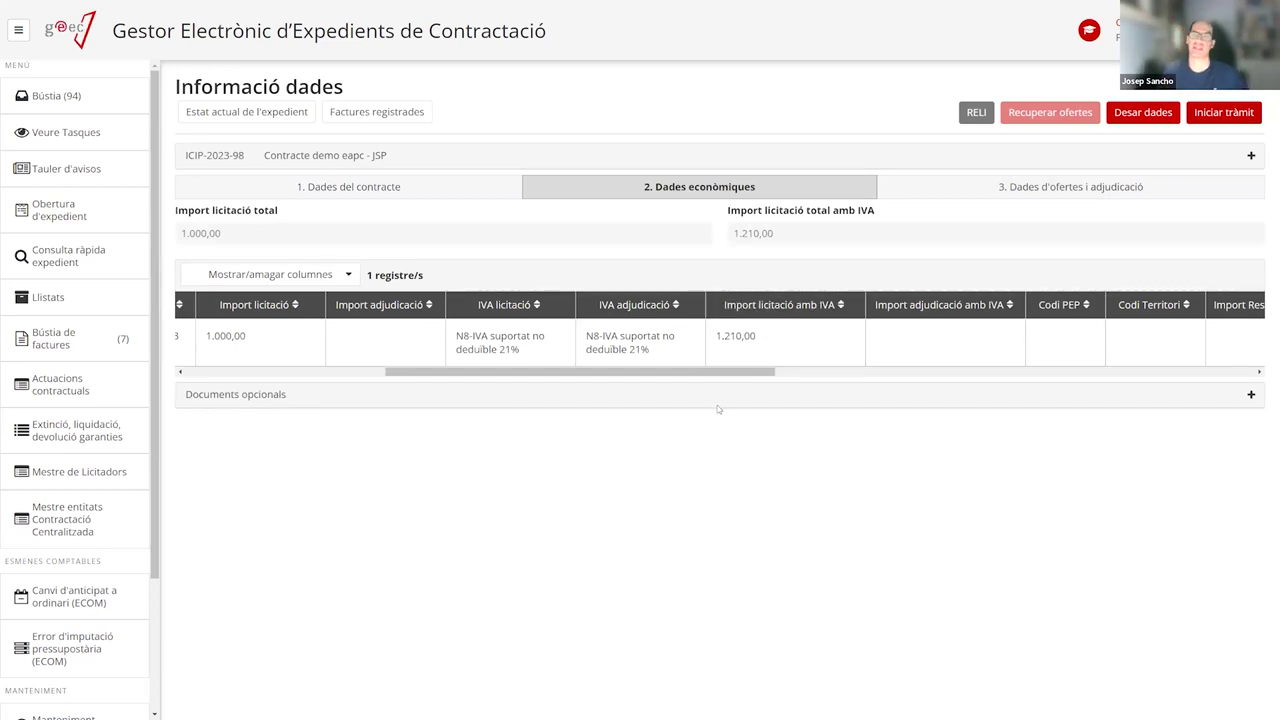
{"action": "left_click", "coordinate": [1223, 112]}
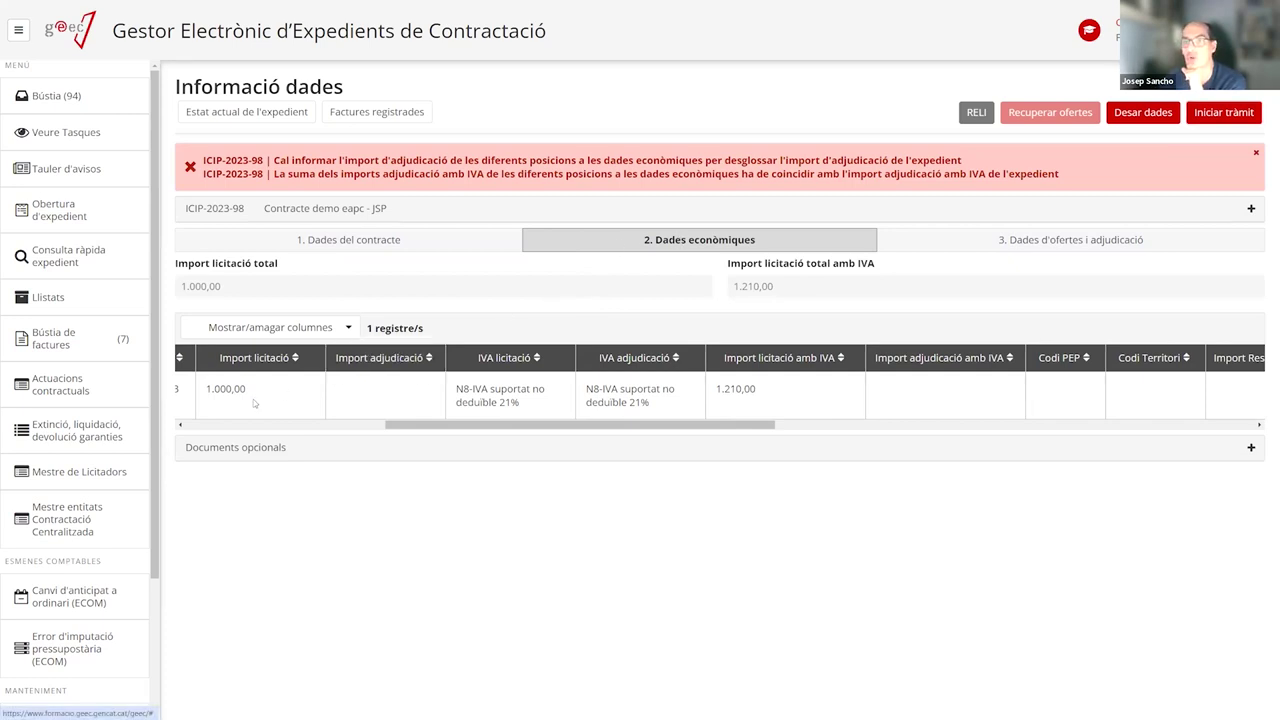
{"action": "left_click_drag", "start_coordinate": [400, 425], "coordinate": [200, 425]}
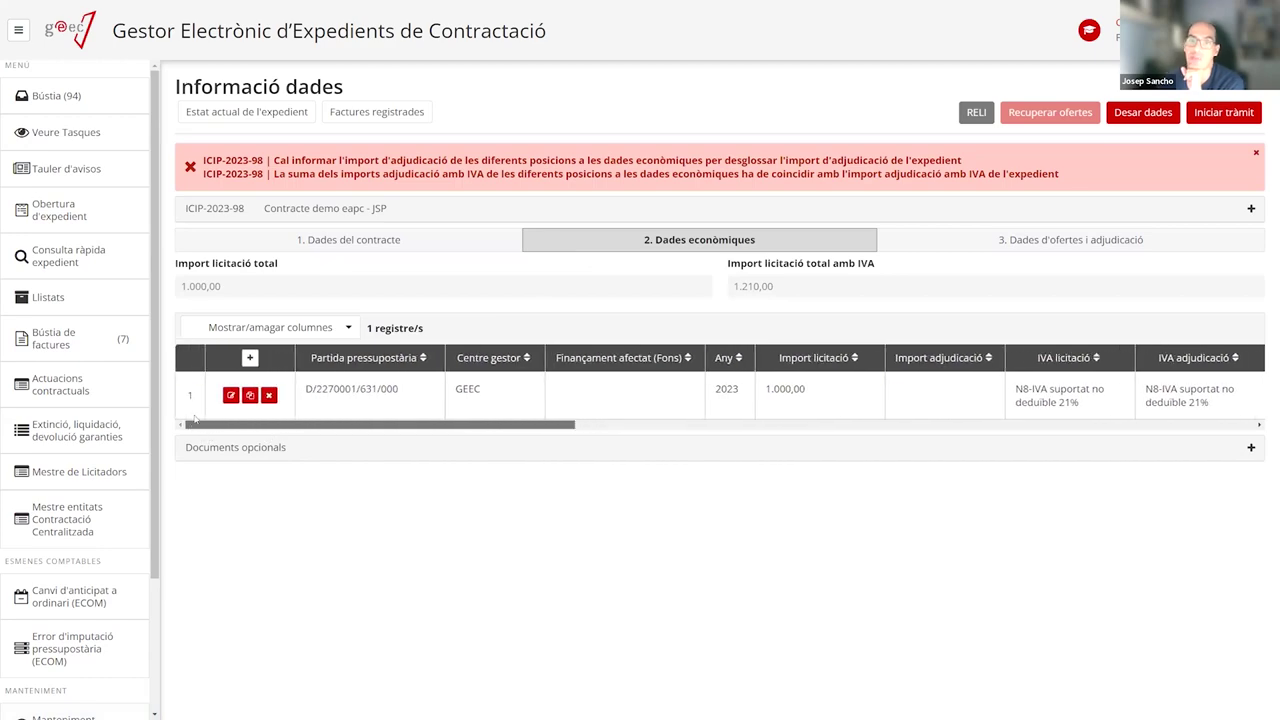
{"action": "left_click", "coordinate": [231, 396]}
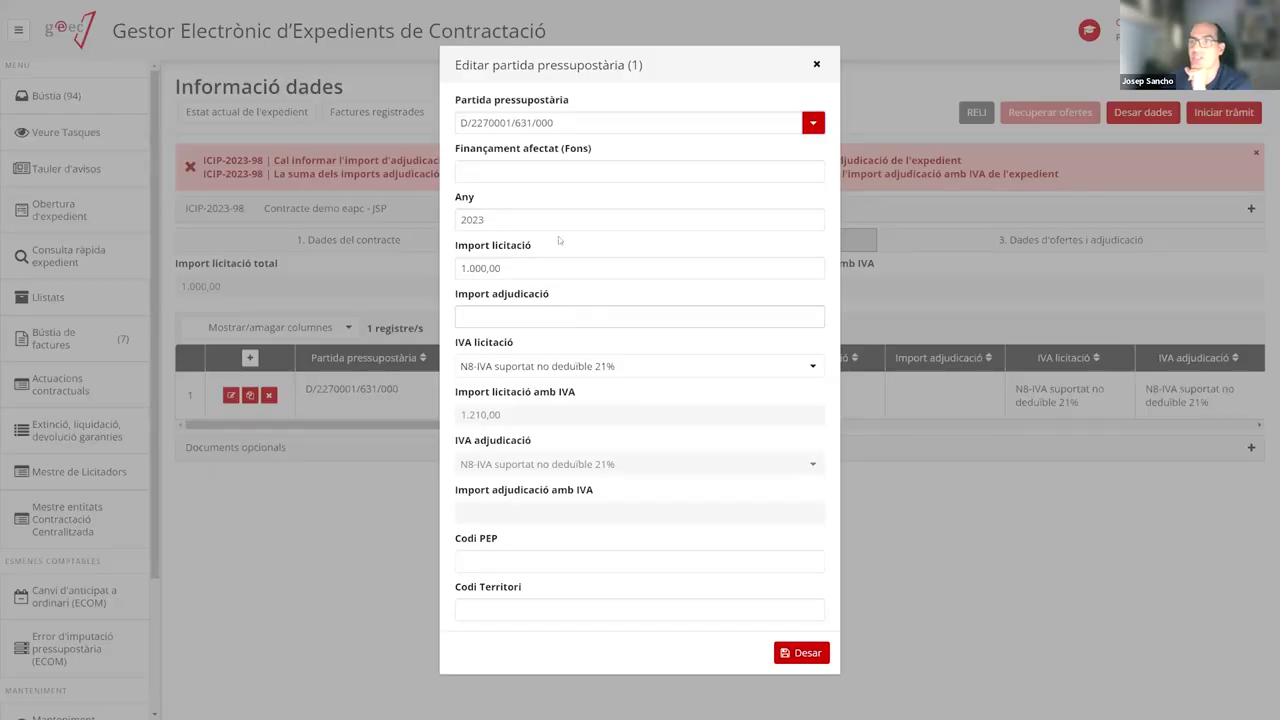
{"action": "left_click", "coordinate": [502, 316]}
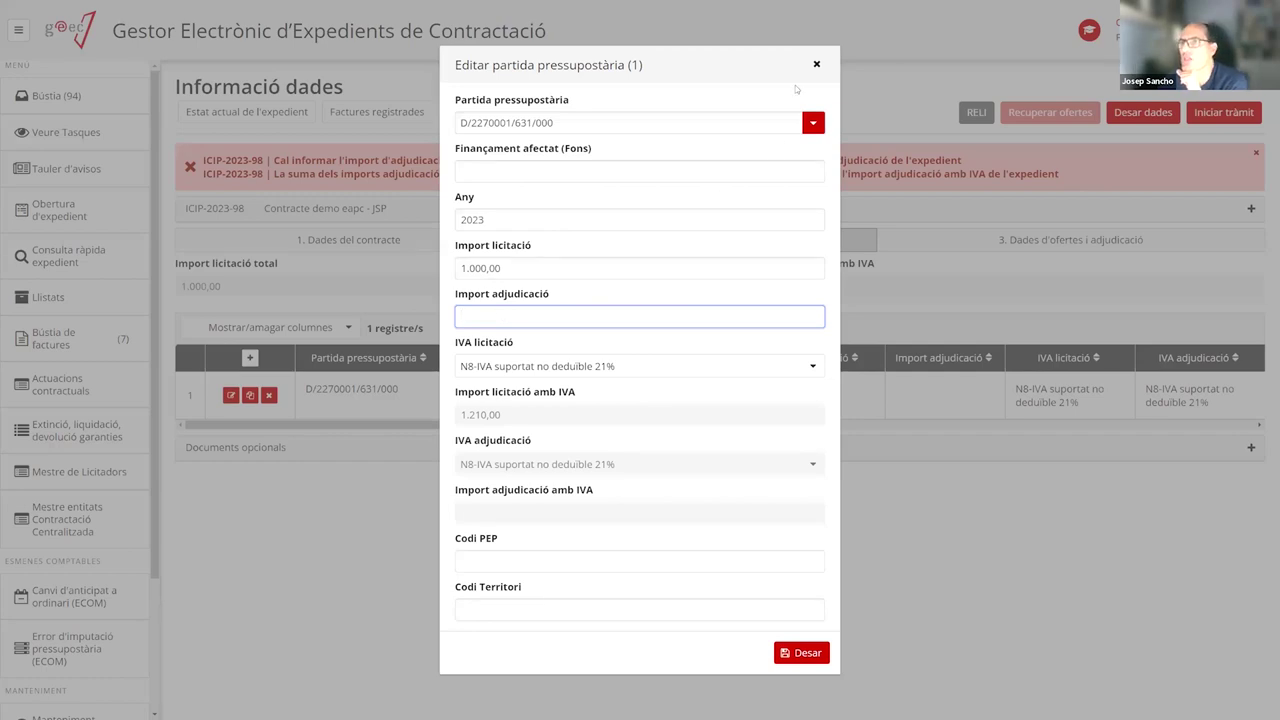
{"action": "left_click", "coordinate": [816, 64]}
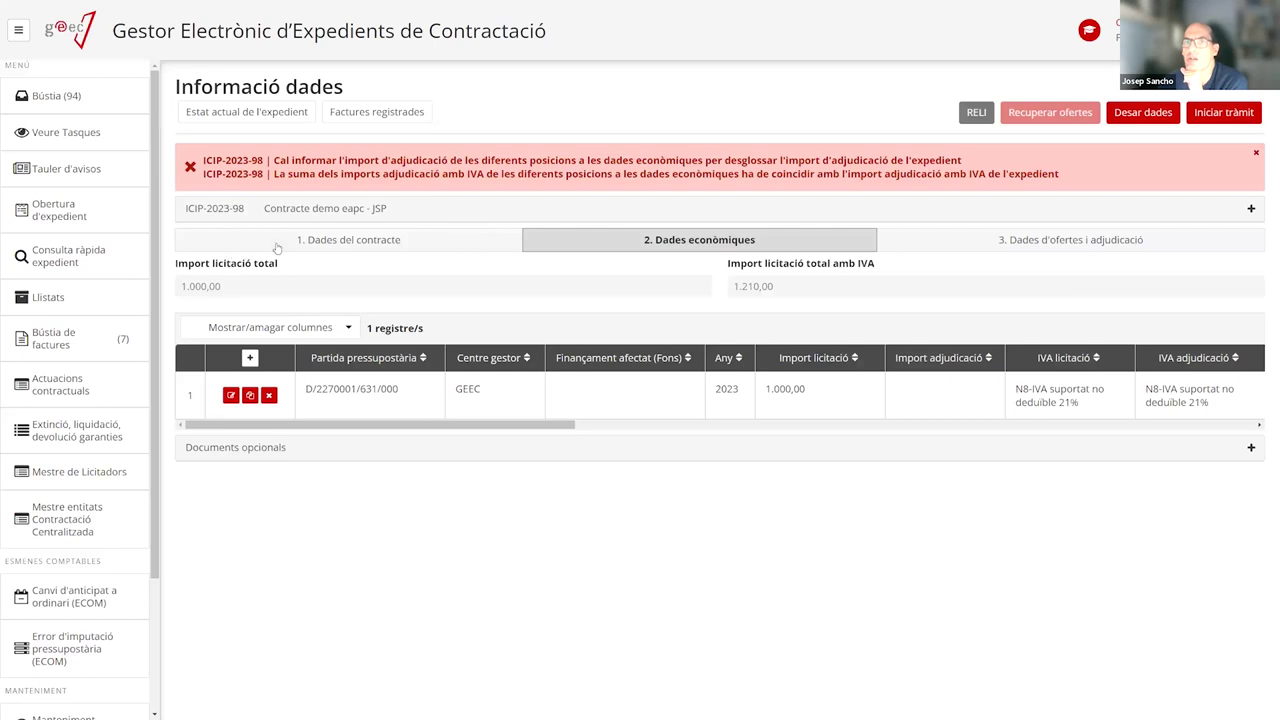
Check the file's Import d'adjudicació in the Imports section of the contract data
{"action": "left_click", "coordinate": [232, 240]}
{"action": "left_click", "coordinate": [220, 378]}
{"action": "left_click", "coordinate": [234, 350]}
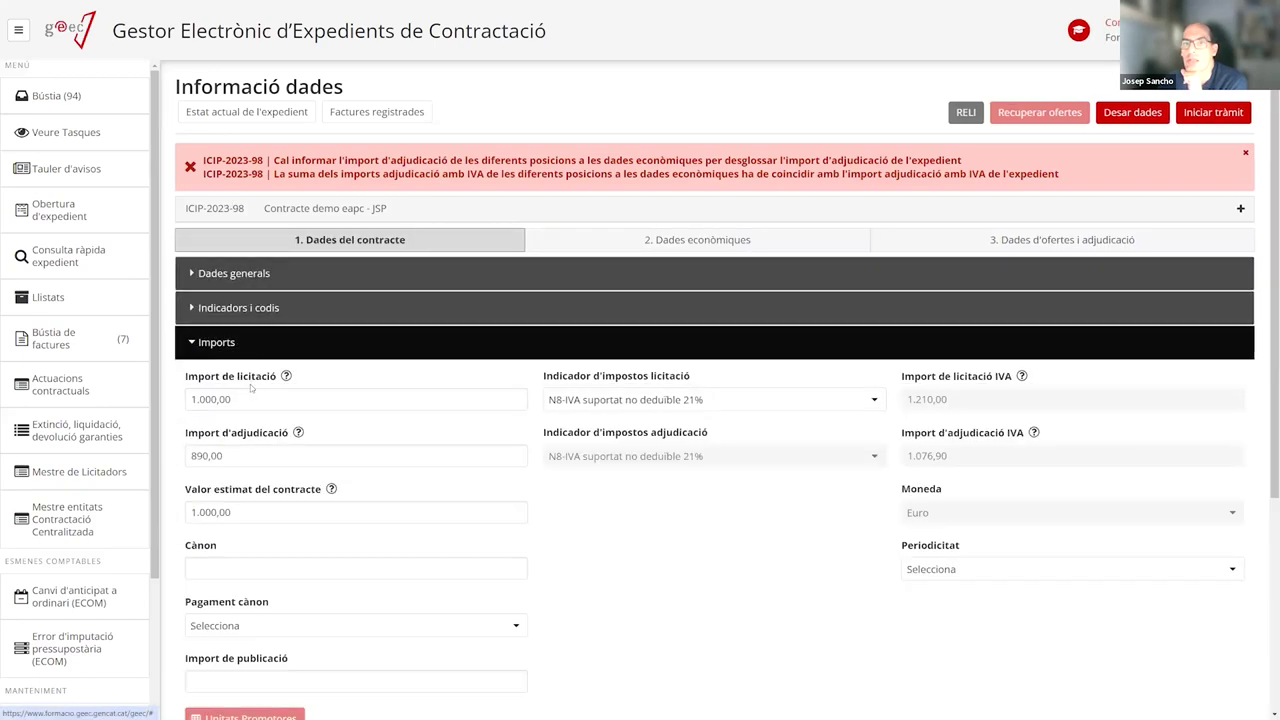
Set the Import adjudicació of budget item D/2270001/631/000 to 890 and save the item
{"action": "left_click", "coordinate": [661, 242]}
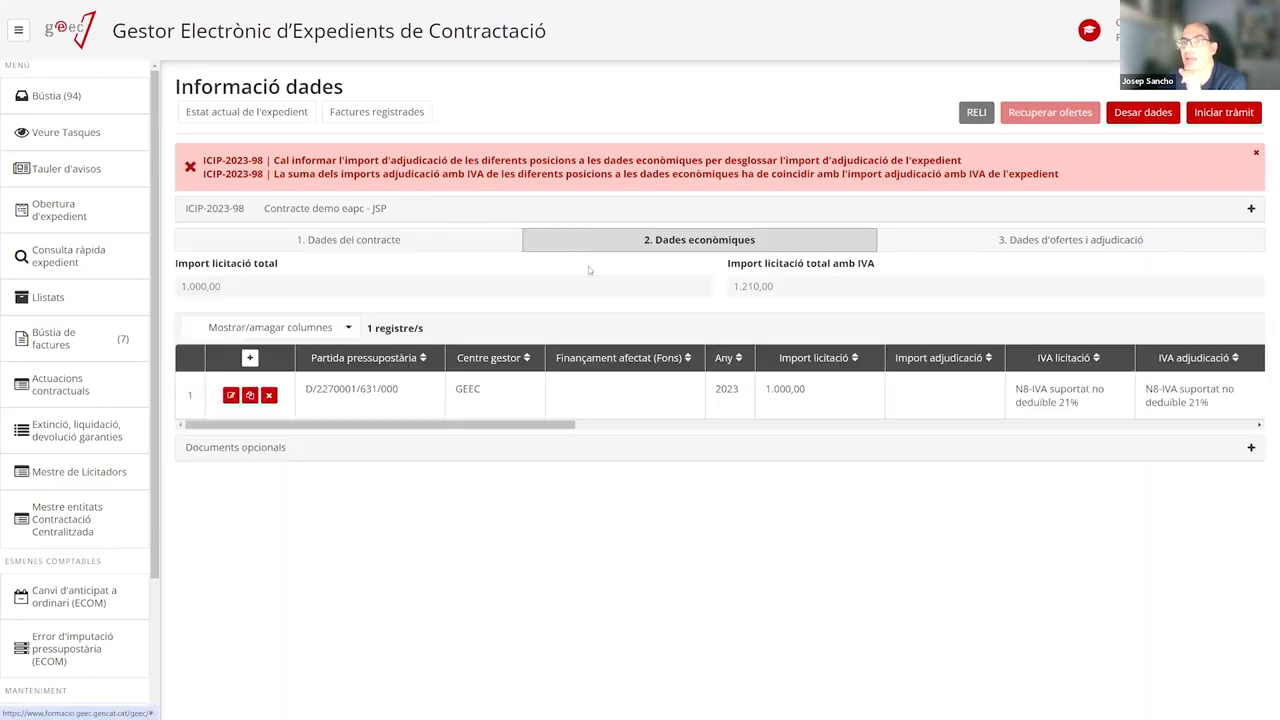
{"action": "left_click", "coordinate": [230, 395]}
{"action": "left_click", "coordinate": [500, 317]}
{"action": "type", "text": "890"}
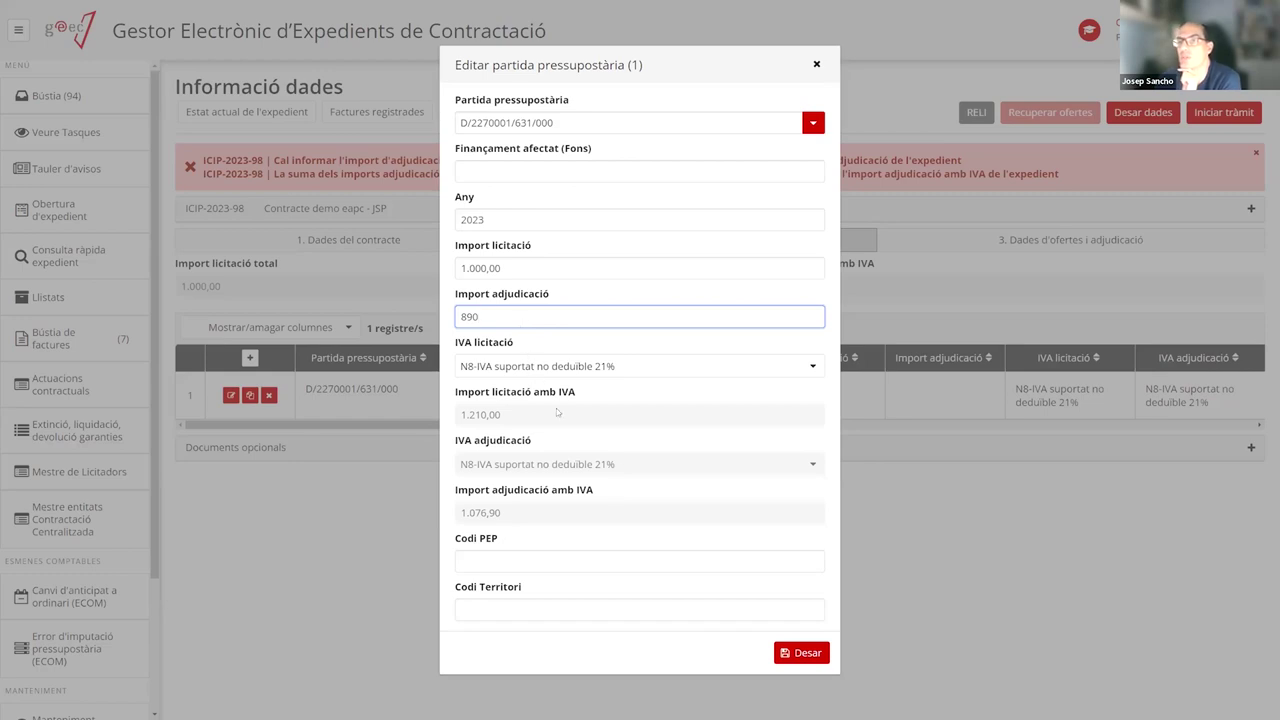
{"action": "left_click", "coordinate": [796, 660]}
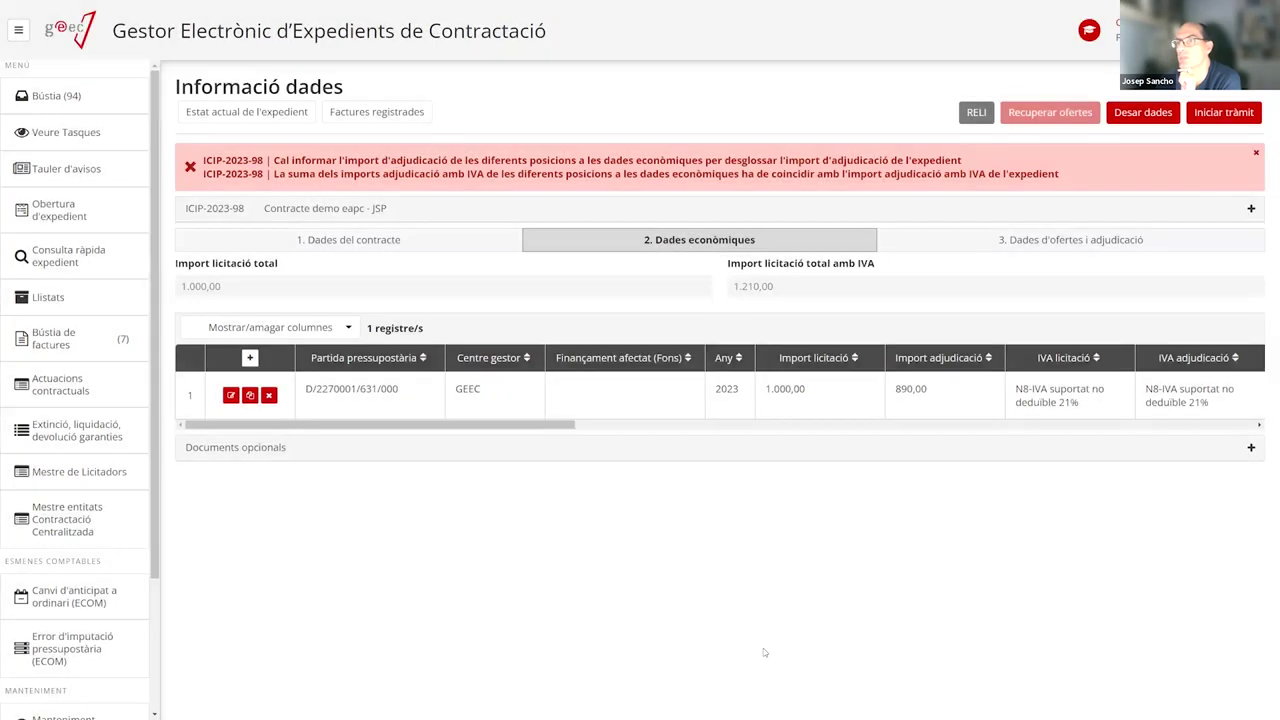
Check the budget item's award amounts with and without IVA, and save the contract file's data
{"action": "left_click_drag", "start_coordinate": [540, 426], "coordinate": [618, 428]}
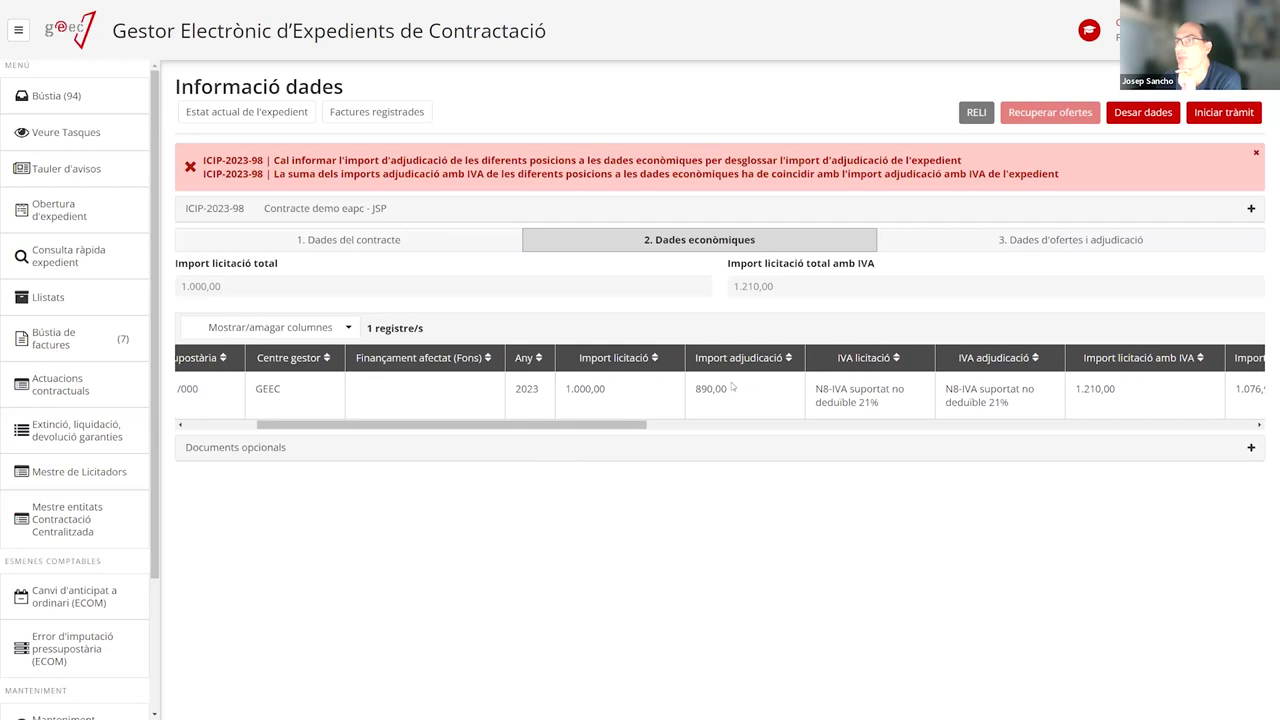
{"action": "left_click_drag", "start_coordinate": [645, 426], "coordinate": [776, 425]}
{"action": "left_click", "coordinate": [1143, 112]}
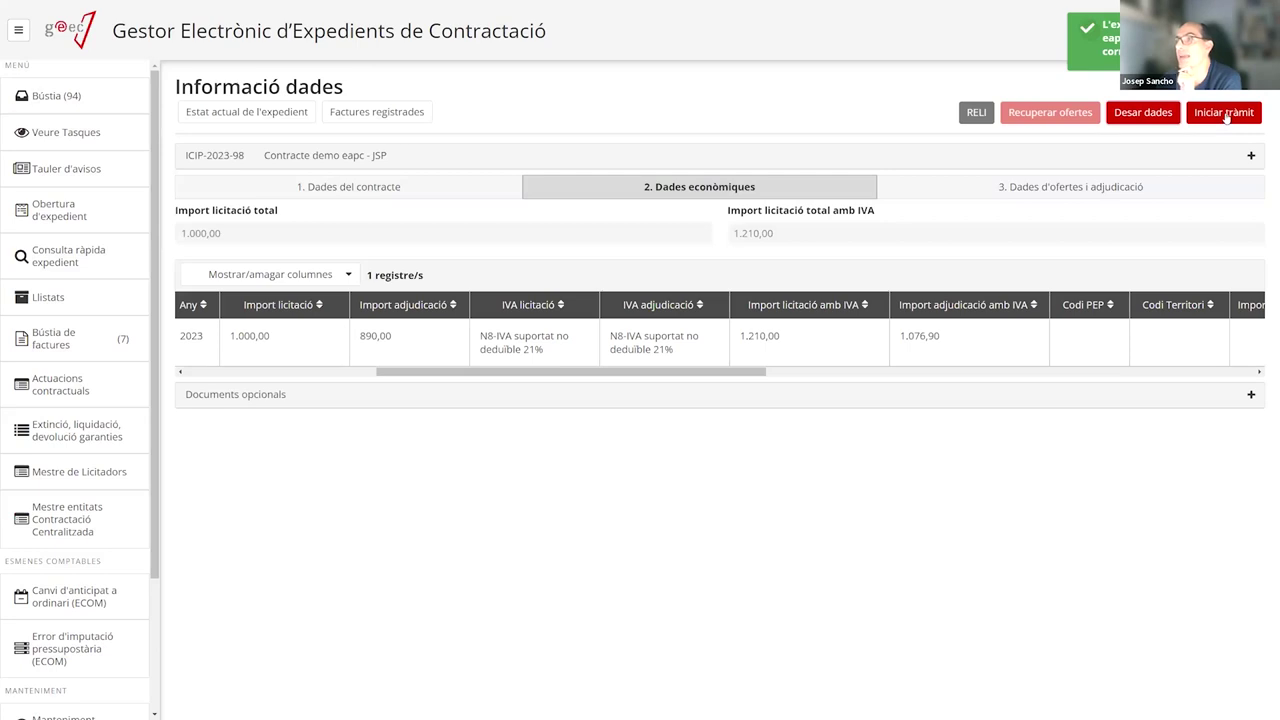
Start the procedure of the file Contracte demo eapc - JSP and open its processing tree from the Bústia
{"action": "left_click", "coordinate": [1224, 112]}
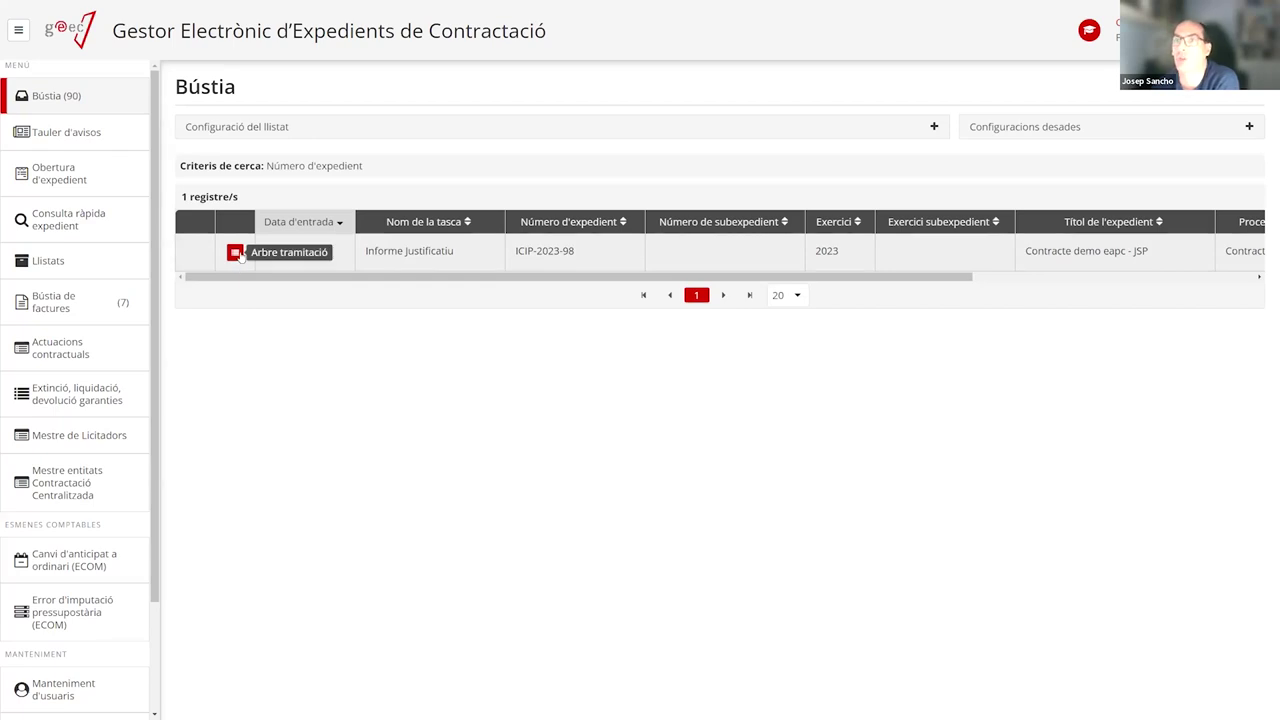
{"action": "left_click", "coordinate": [236, 253]}
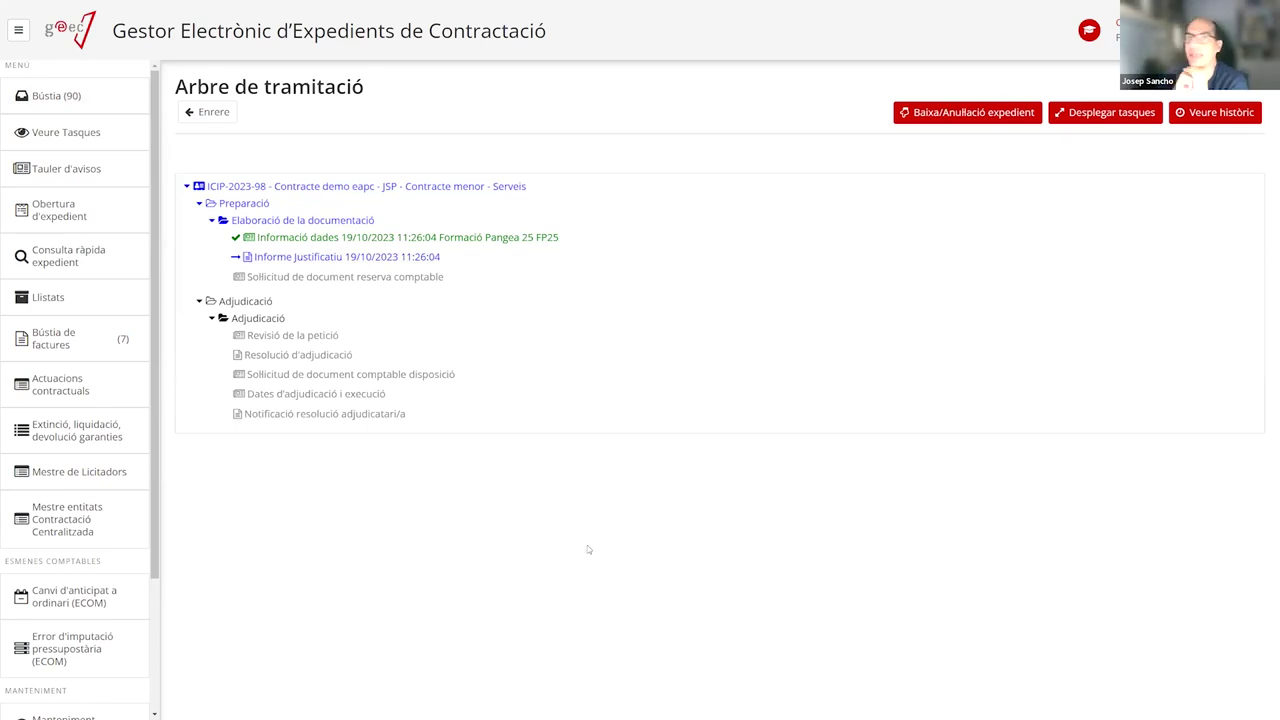
{"action": "left_click", "coordinate": [188, 189]}
{"action": "left_click", "coordinate": [188, 189]}
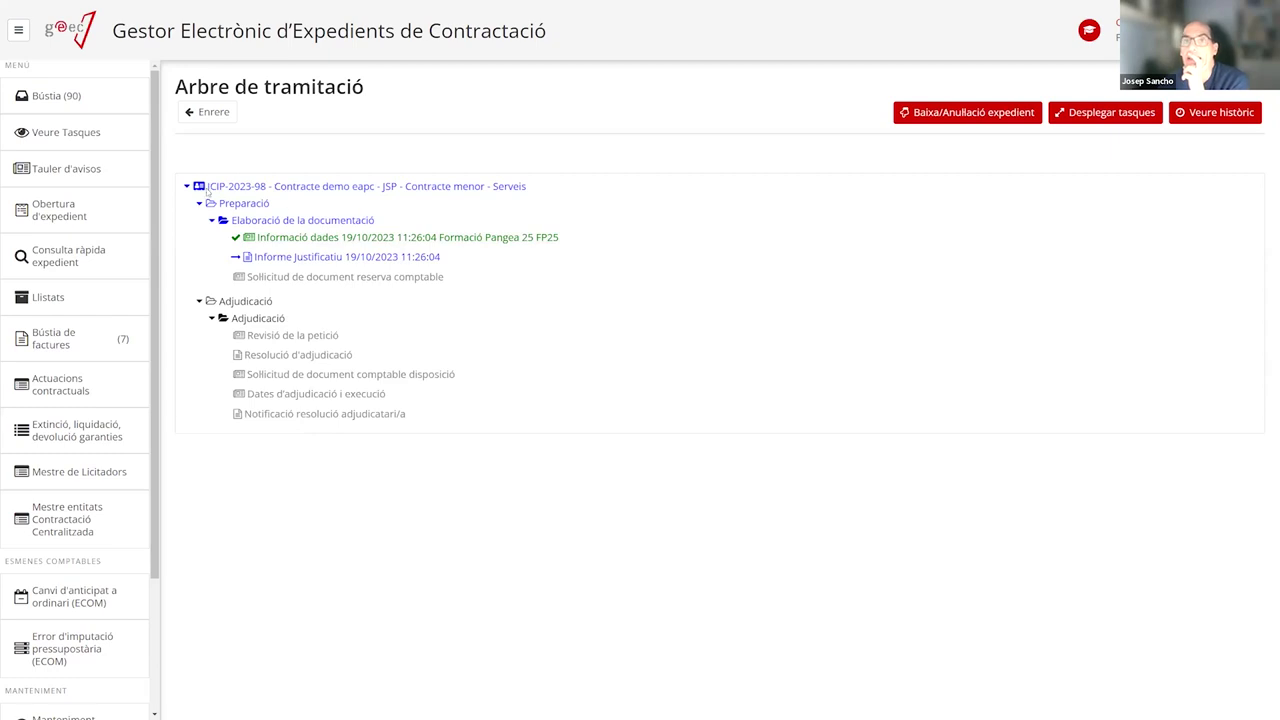
Review the file's title and contract type, the Preparació phase and its Elaboració de la documentació section in the processing tree
{"action": "left_click_drag", "start_coordinate": [207, 190], "coordinate": [558, 189]}
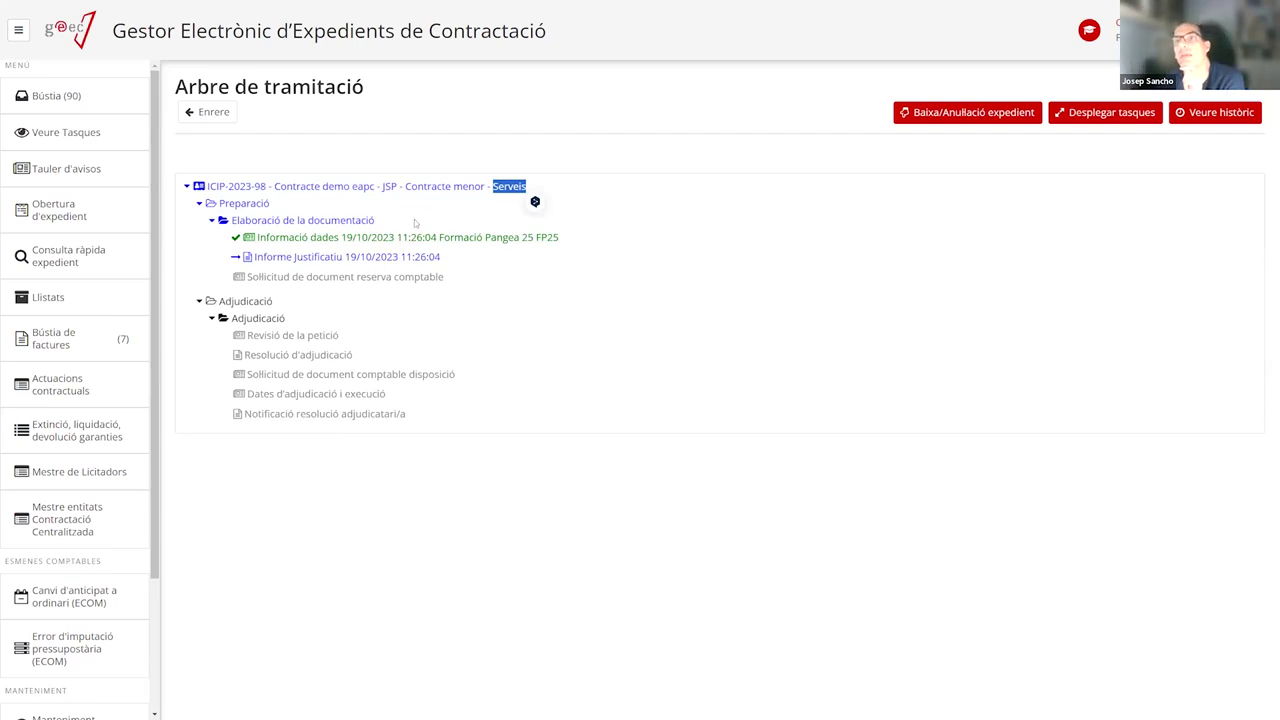
{"action": "left_click_drag", "start_coordinate": [403, 186], "coordinate": [483, 186]}
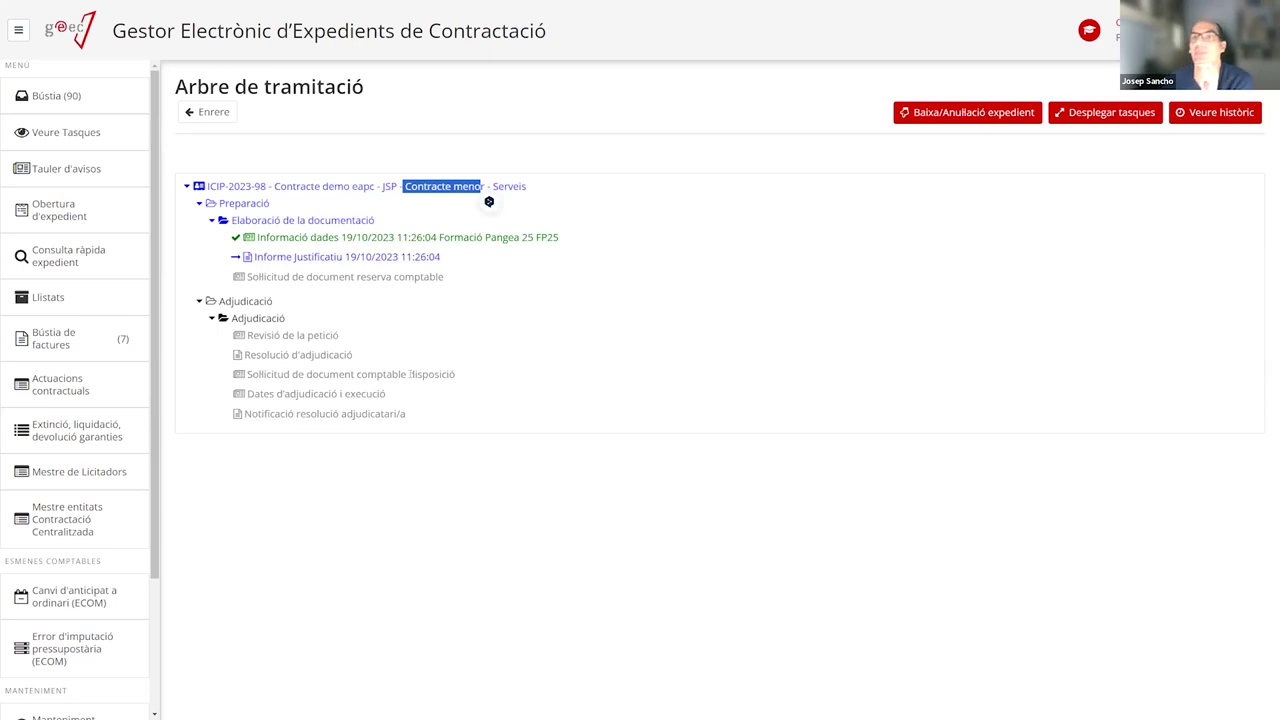
{"action": "left_click", "coordinate": [340, 205]}
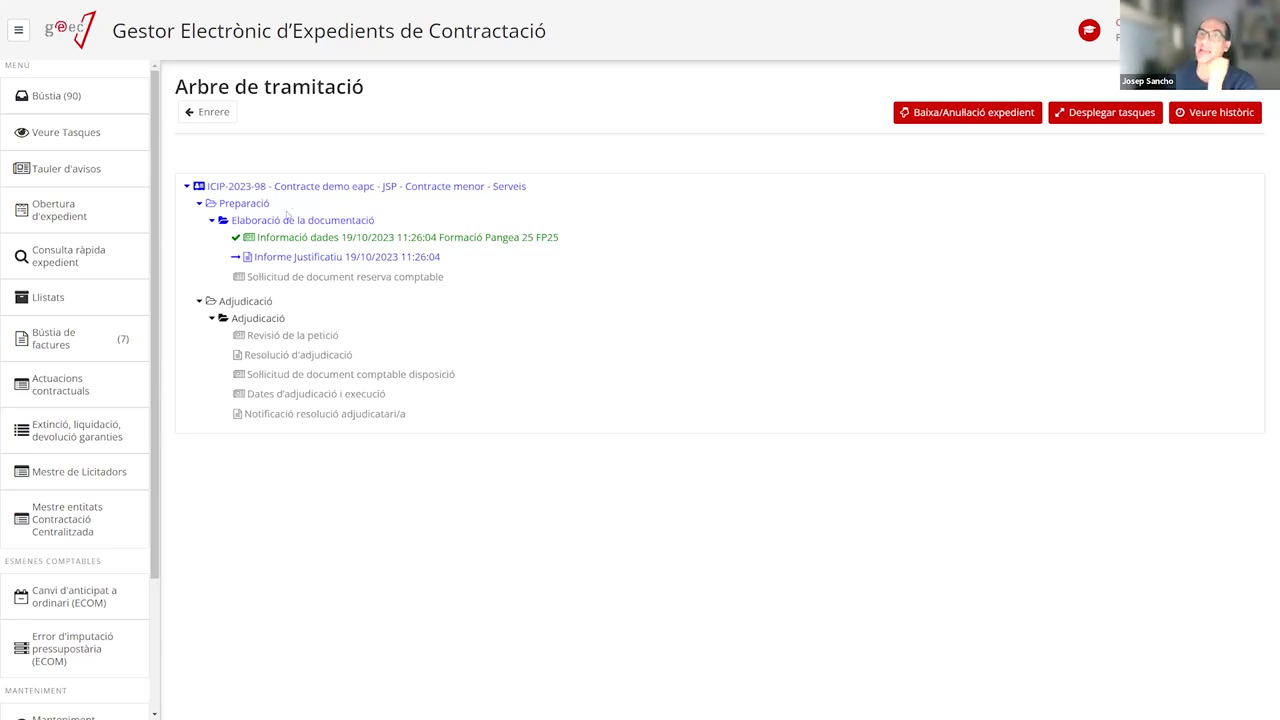
{"action": "left_click_drag", "start_coordinate": [217, 203], "coordinate": [289, 208]}
{"action": "left_click", "coordinate": [320, 200]}
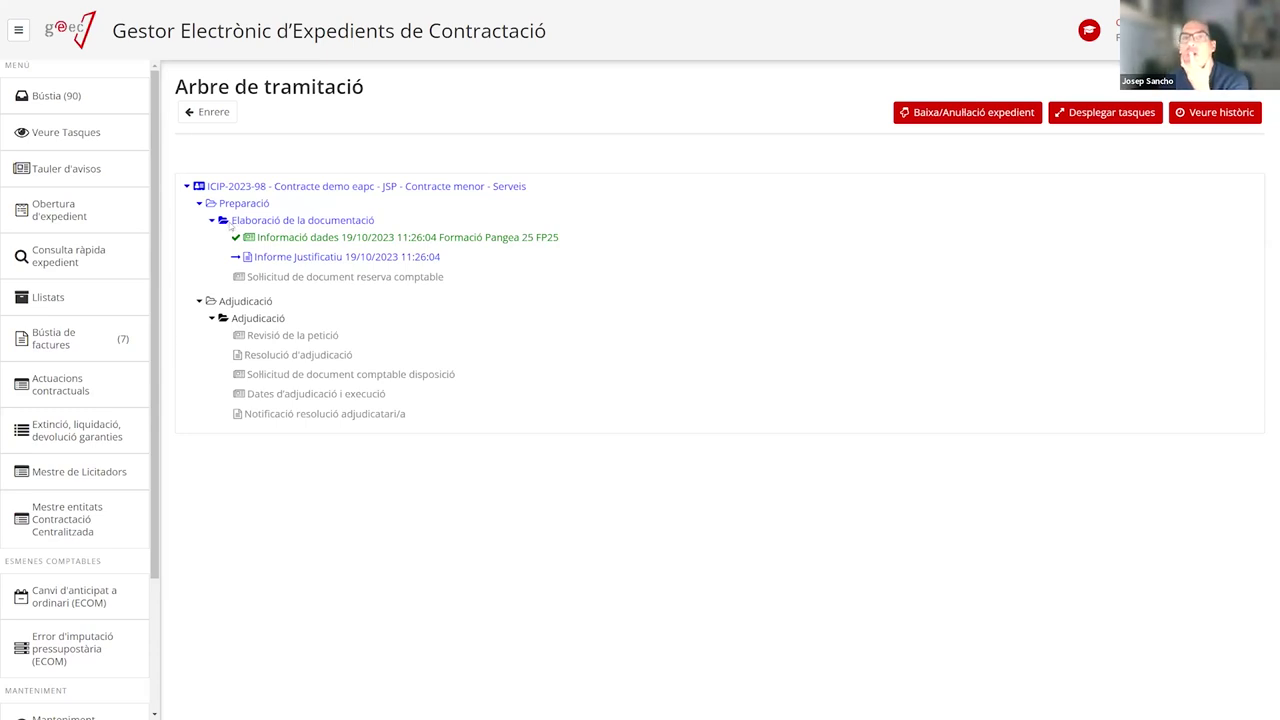
{"action": "left_click_drag", "start_coordinate": [231, 227], "coordinate": [402, 232]}
{"action": "left_click", "coordinate": [443, 197]}
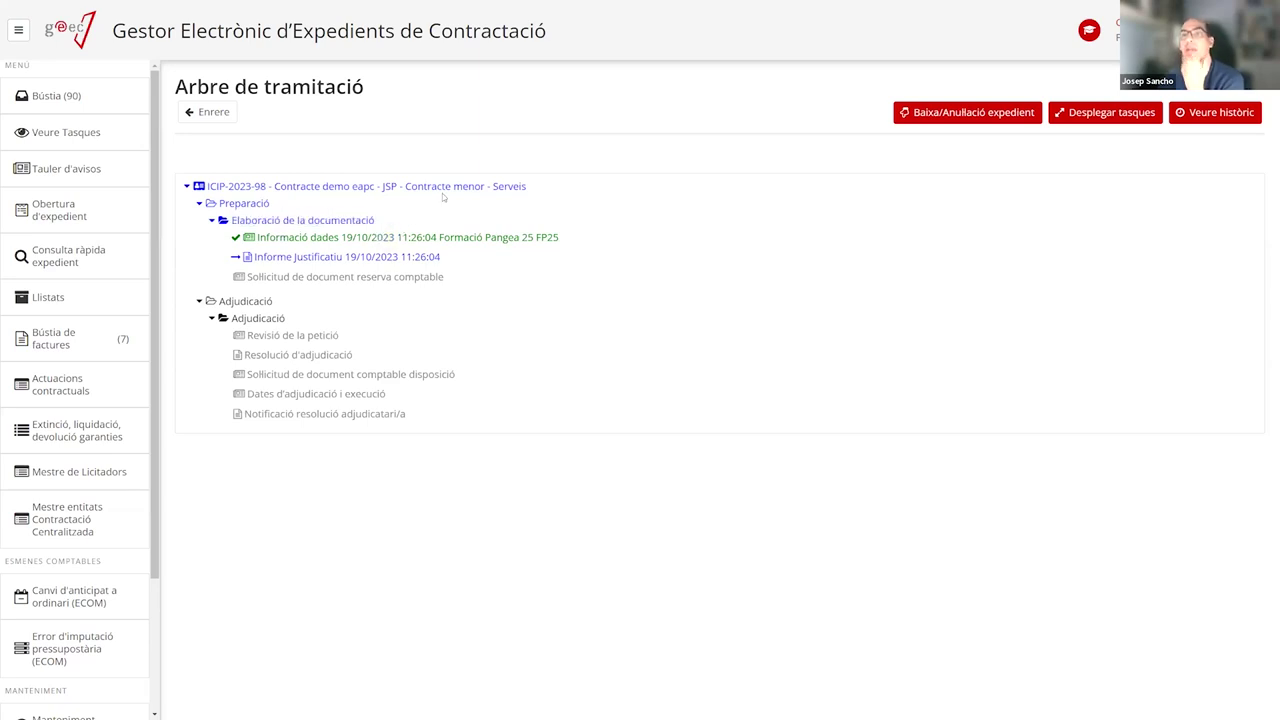
{"action": "left_click", "coordinate": [520, 245]}
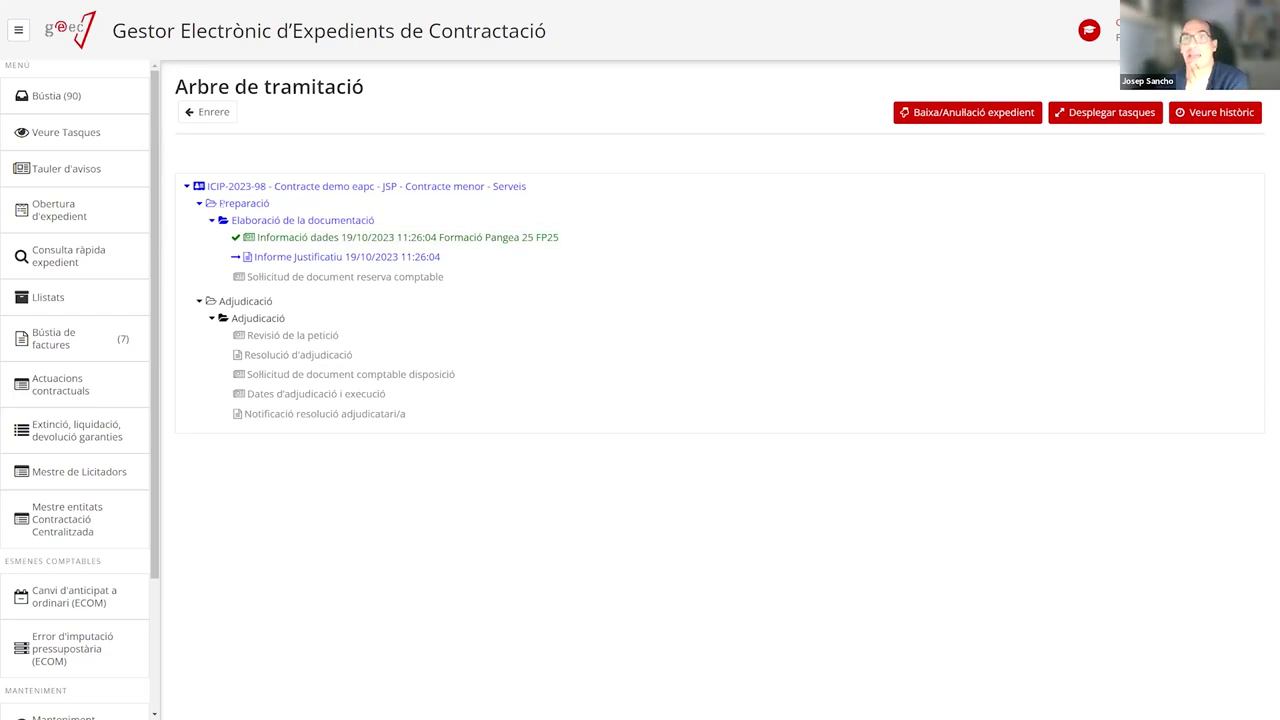
{"action": "left_click_drag", "start_coordinate": [229, 222], "coordinate": [393, 220]}
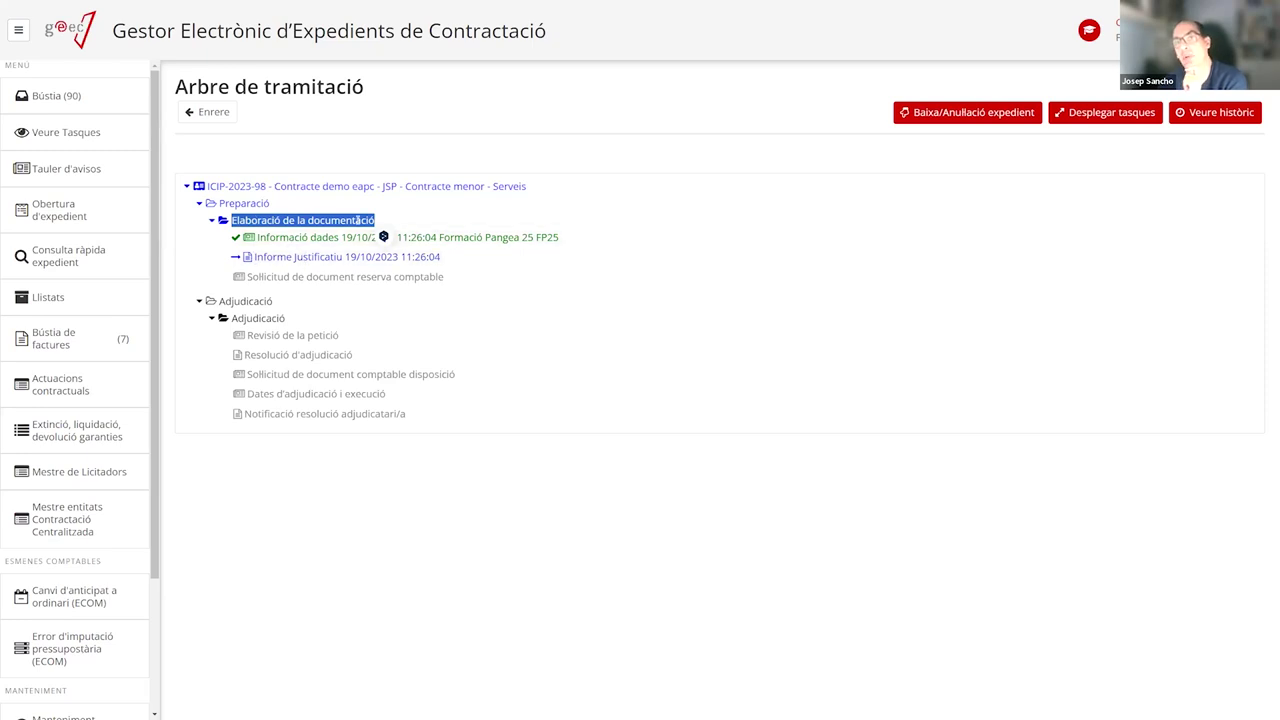
{"action": "left_click", "coordinate": [279, 203]}
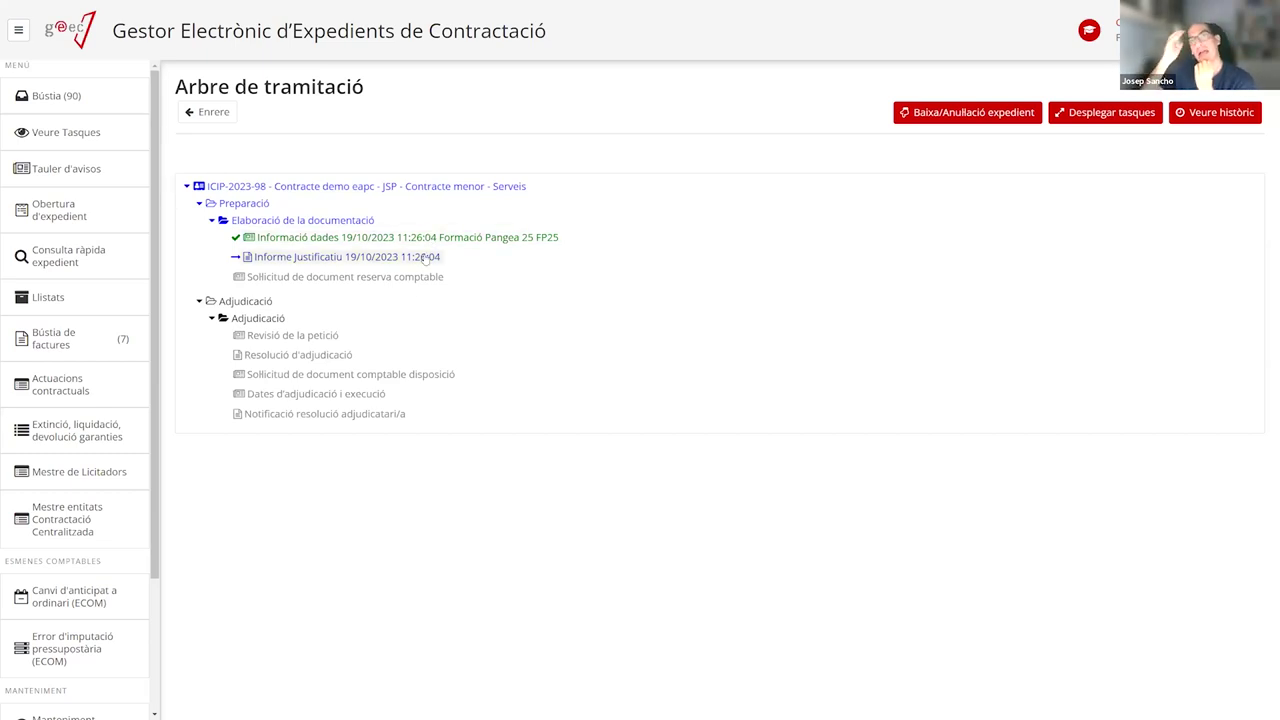
{"action": "left_click_drag", "start_coordinate": [209, 186], "coordinate": [572, 180]}
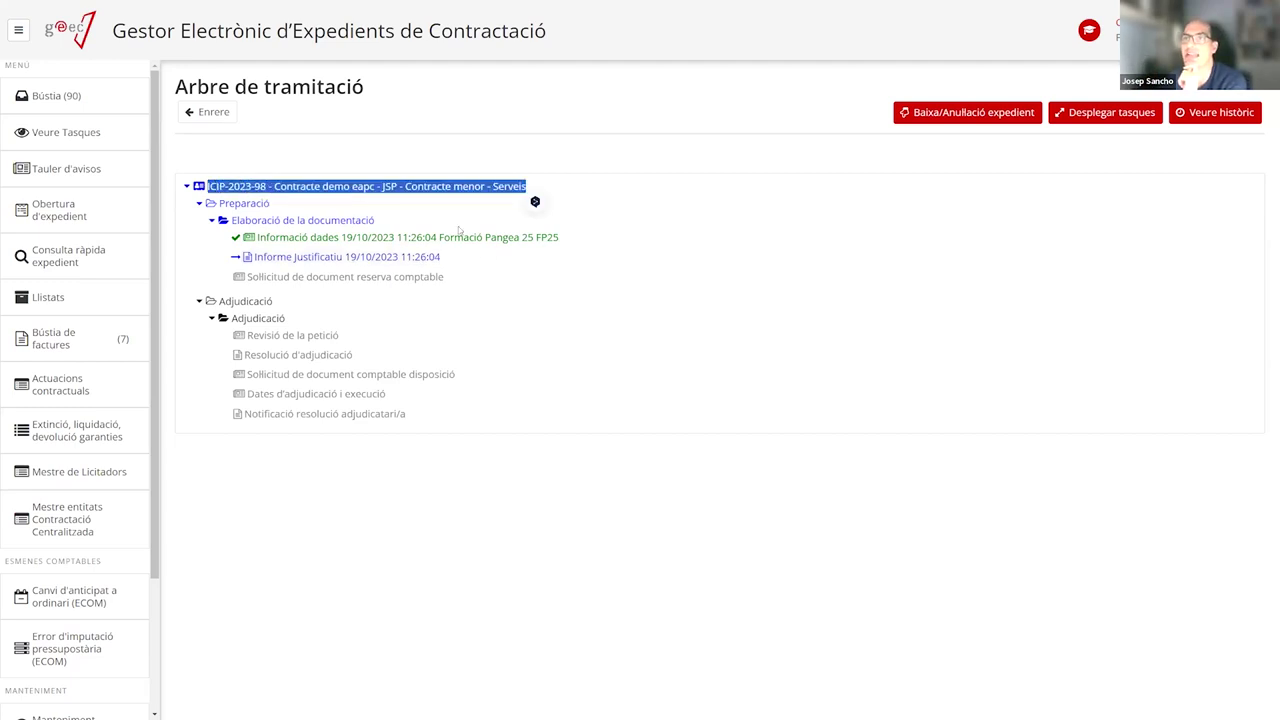
{"action": "left_click", "coordinate": [538, 333]}
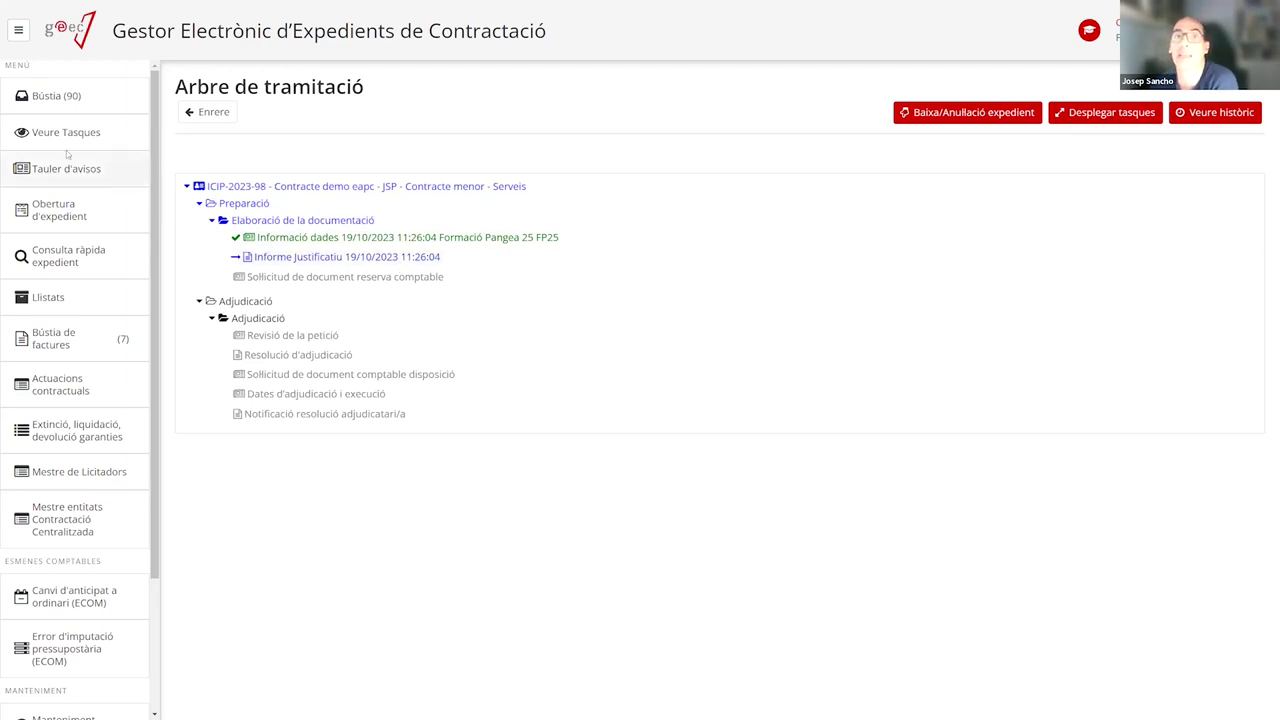
Return to the Bústia and reopen the file's processing tree to check the Informació dades task
{"action": "left_click", "coordinate": [60, 95]}
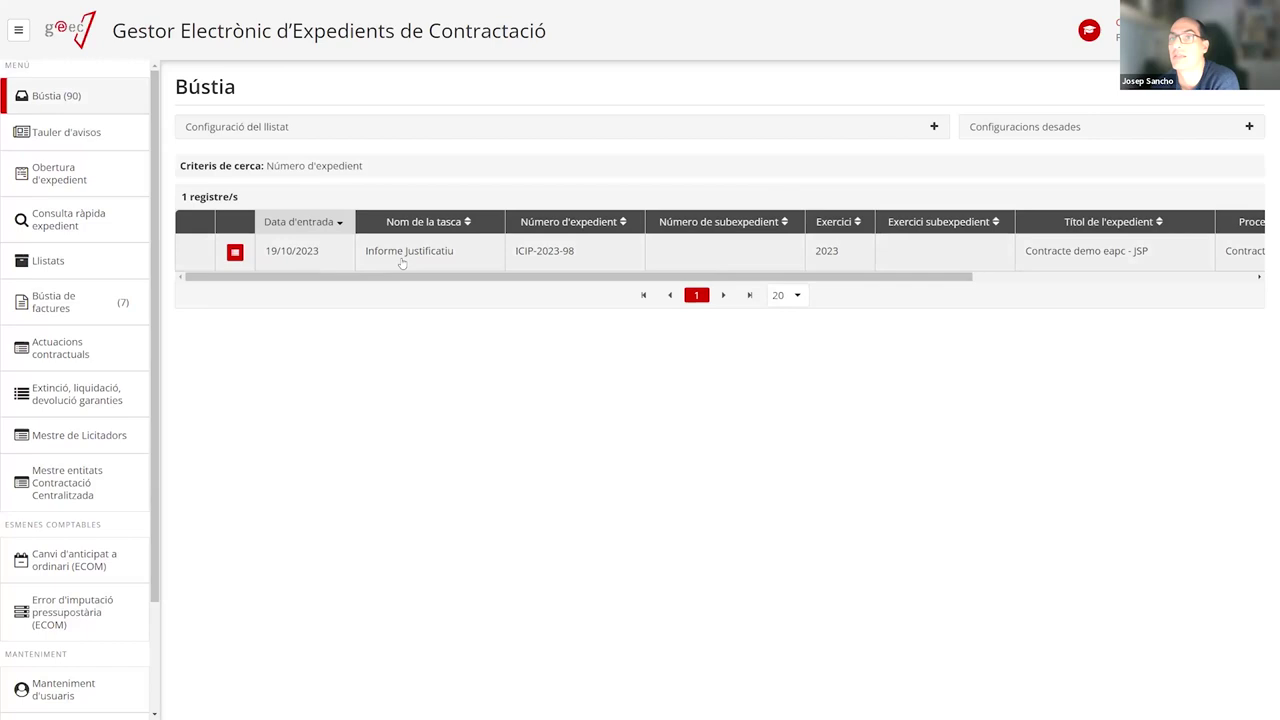
{"action": "left_click", "coordinate": [236, 253]}
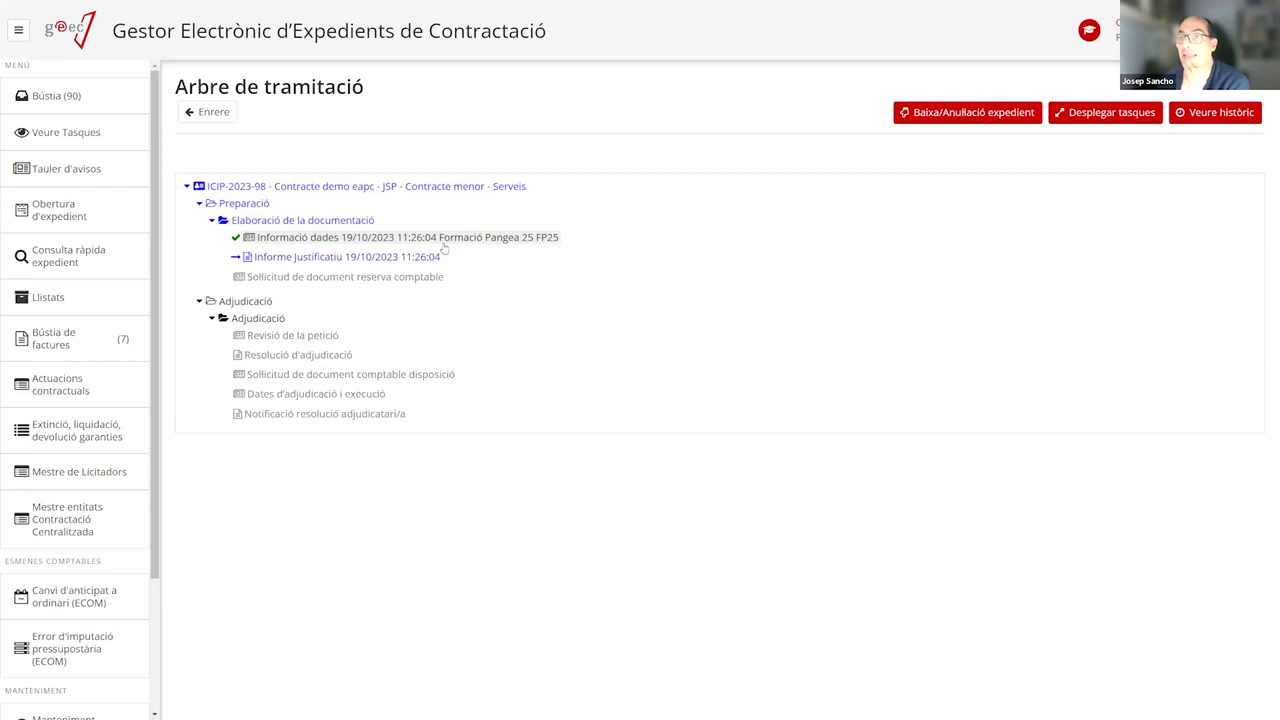
{"action": "left_click", "coordinate": [586, 240]}
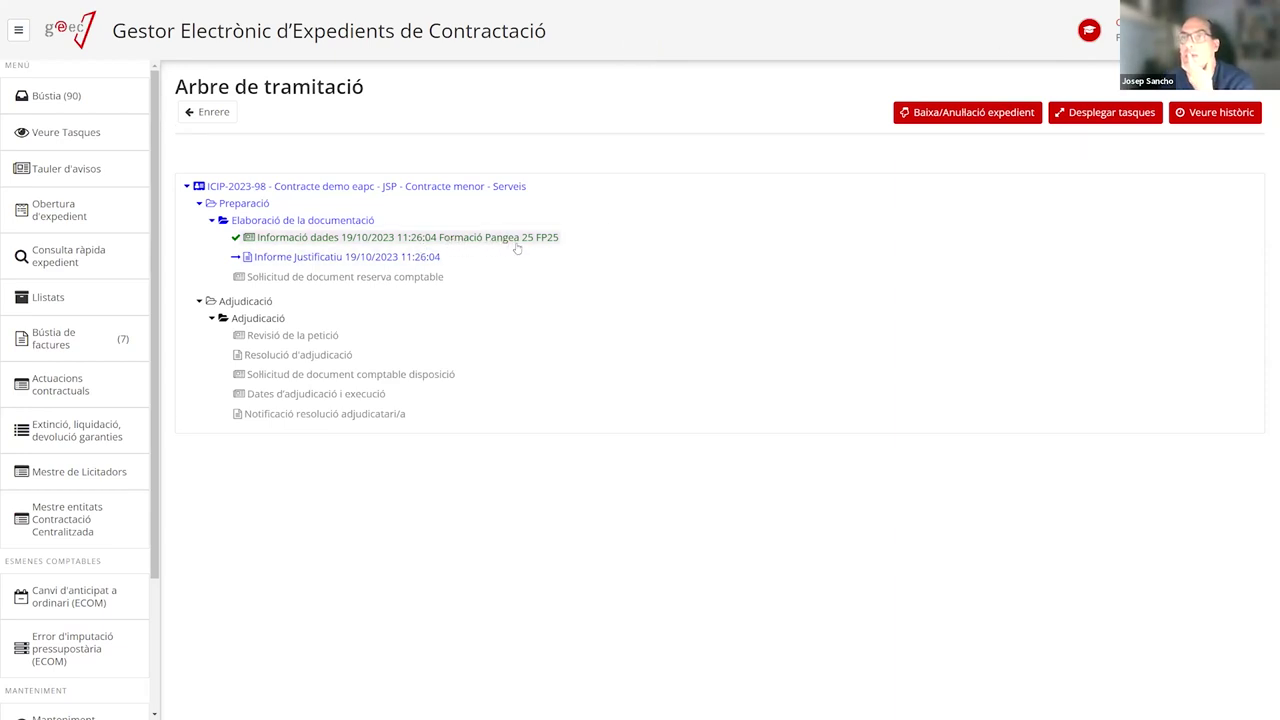
{"action": "left_click", "coordinate": [562, 242]}
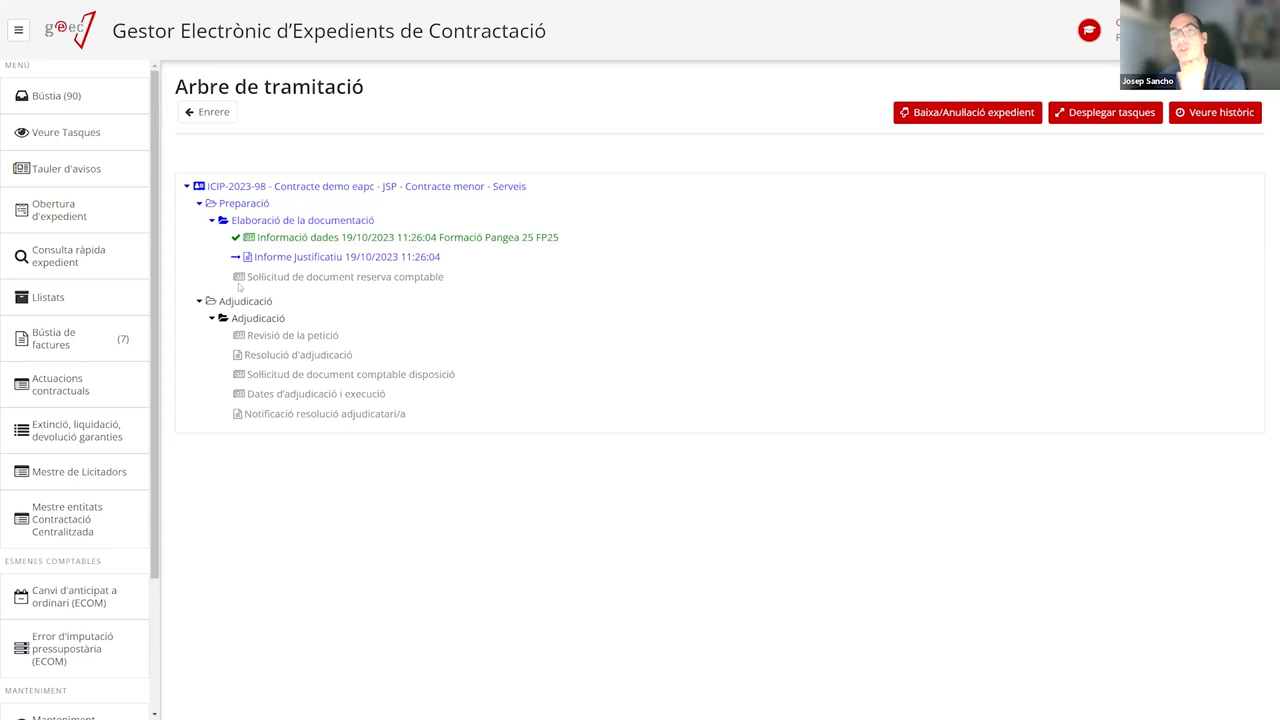
Reopen the processing tree from the Bústia and examine the file's Baixa process form without starting the process
{"action": "left_click", "coordinate": [57, 95]}
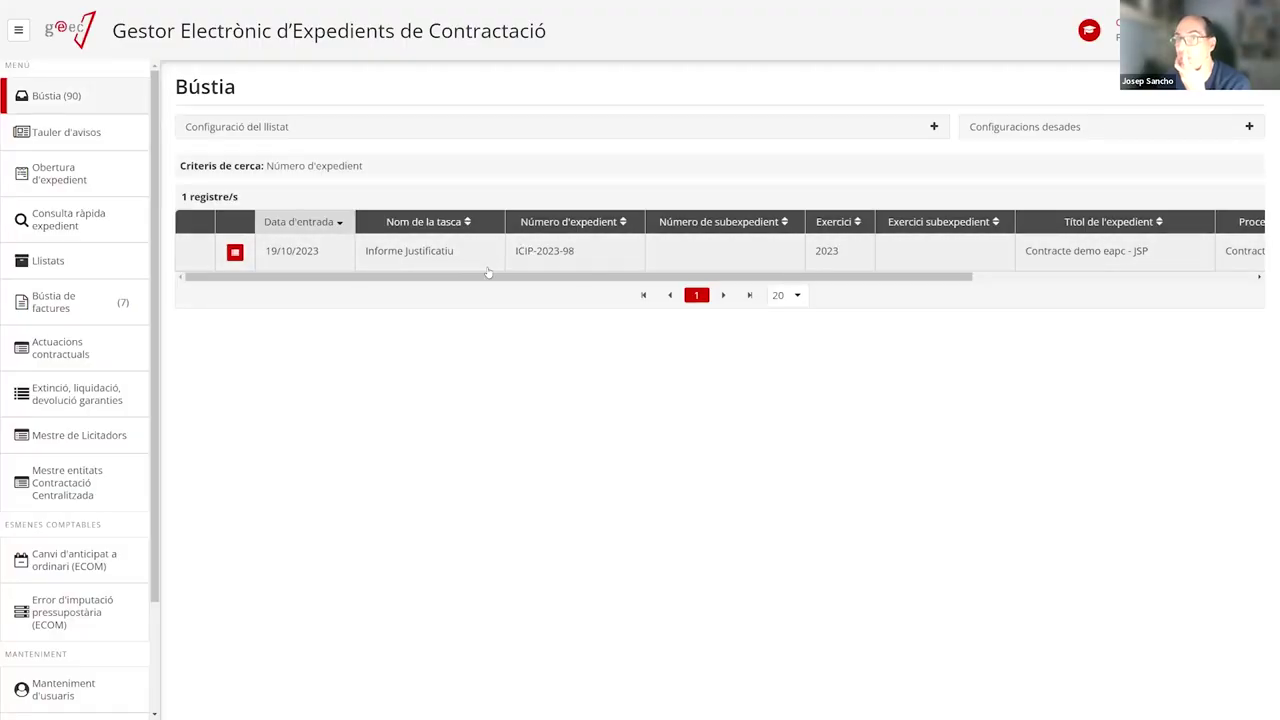
{"action": "left_click", "coordinate": [236, 253]}
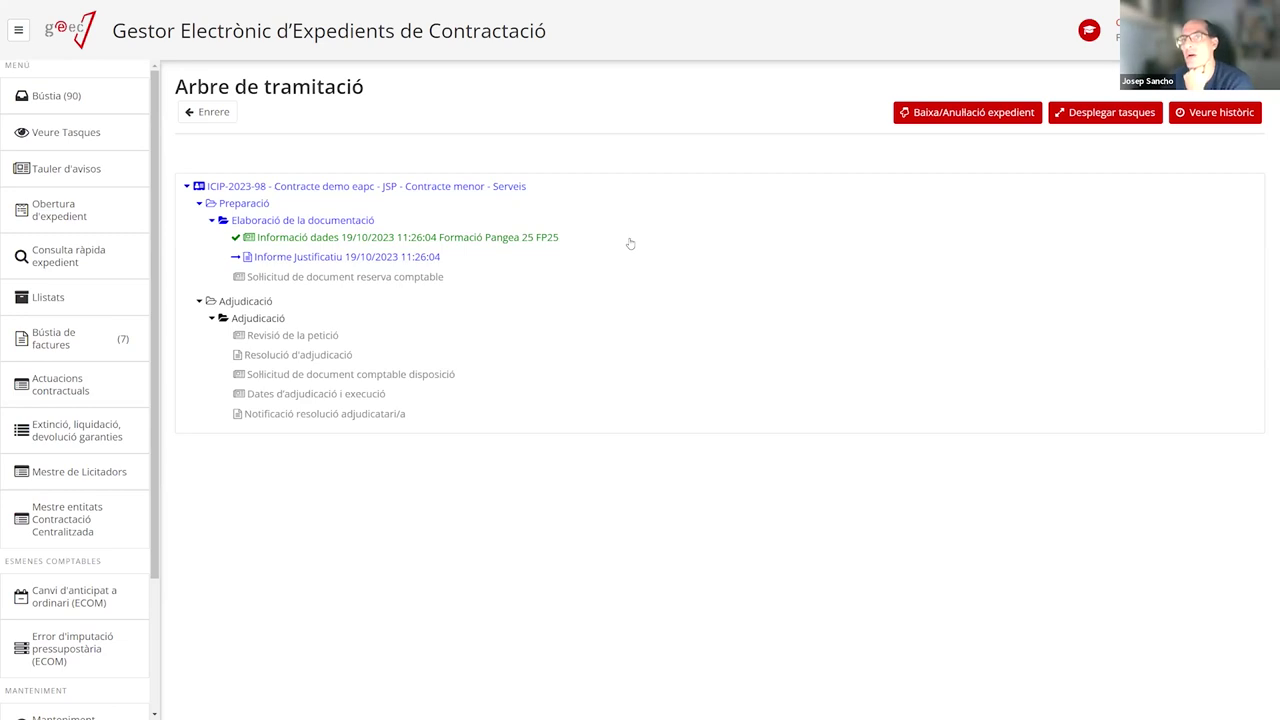
{"action": "left_click", "coordinate": [930, 114]}
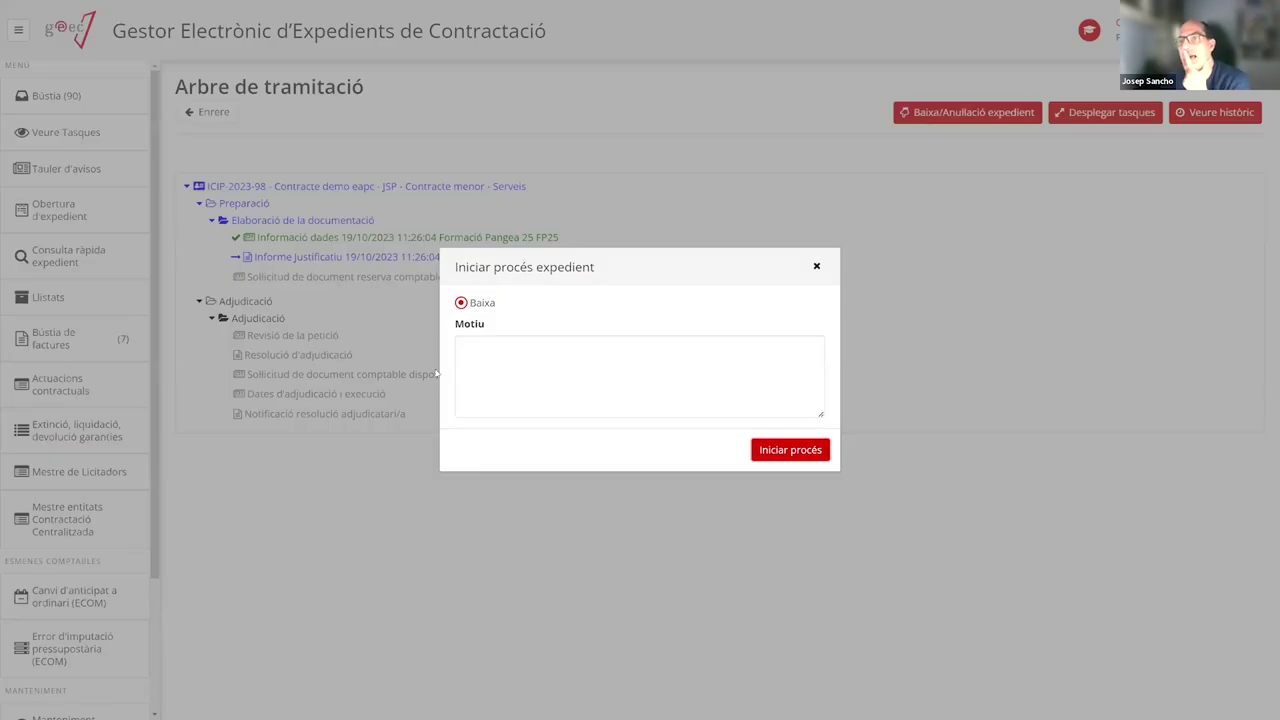
{"action": "left_click", "coordinate": [512, 361]}
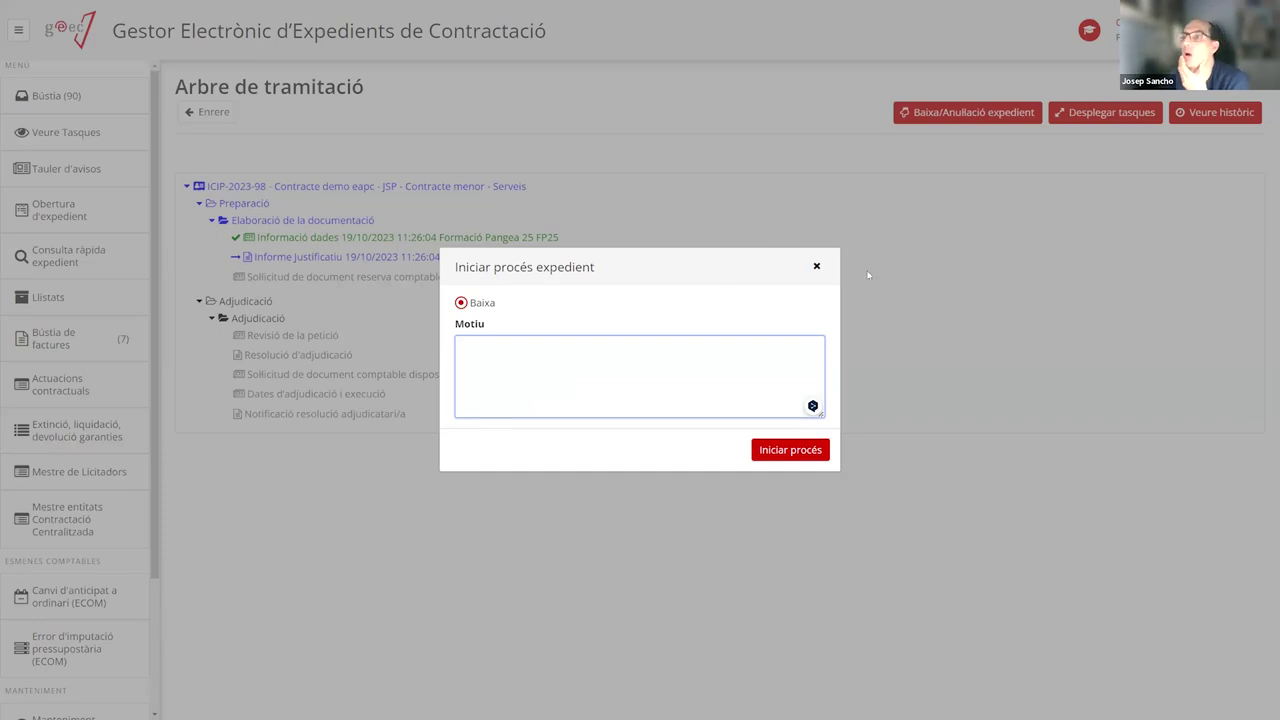
{"action": "left_click", "coordinate": [817, 267]}
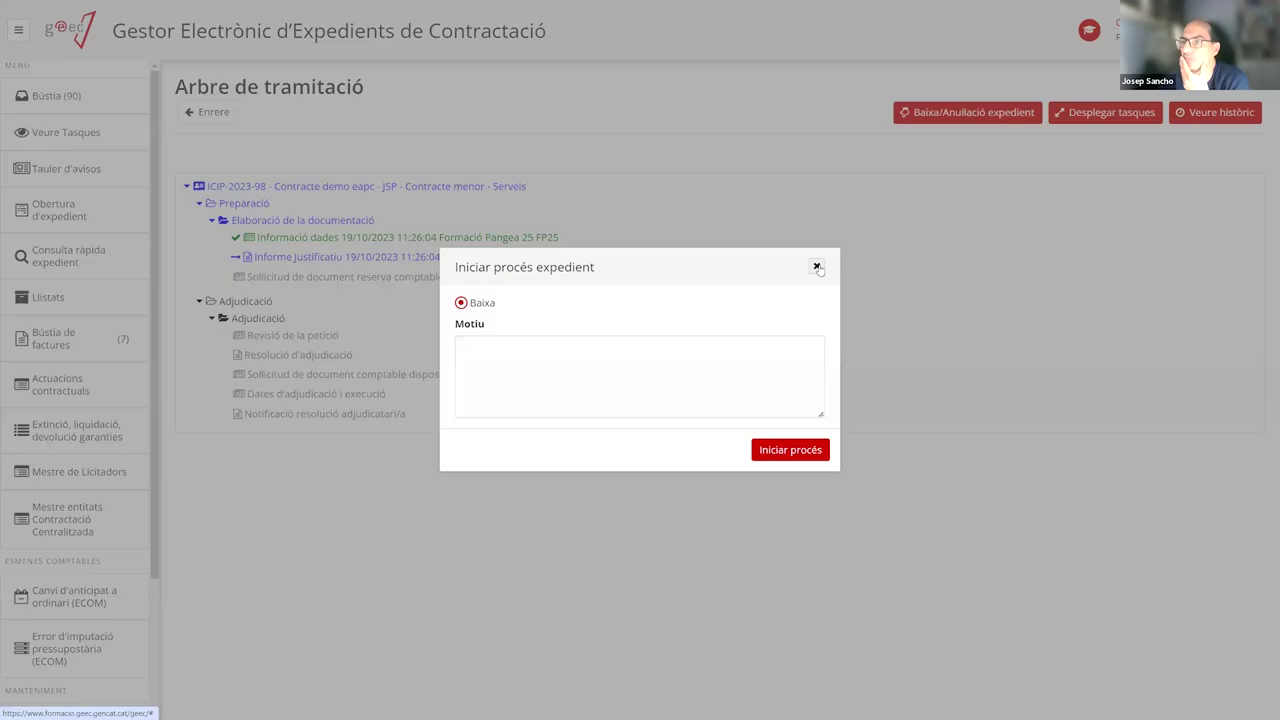
{"action": "left_click", "coordinate": [817, 267]}
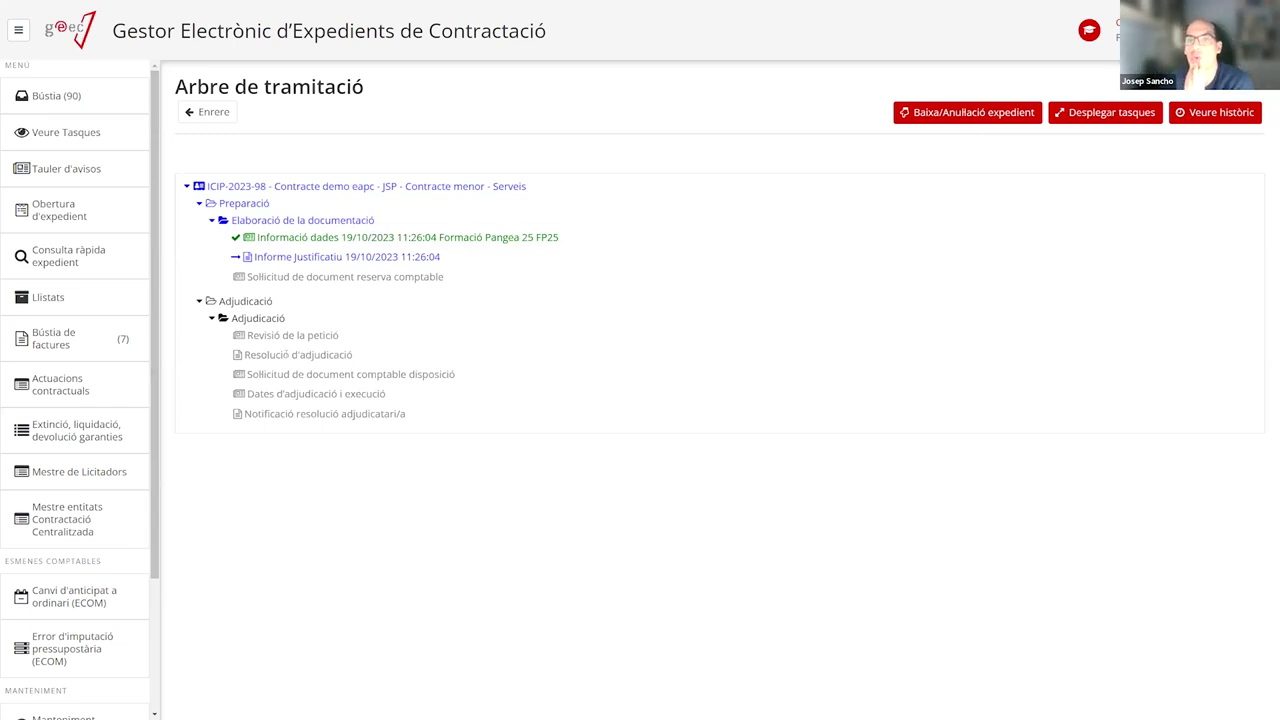
Locate the Resolució d'adjudicació task in the tree, and view the Baixa/Anul·lació options again without starting any process
{"action": "left_click_drag", "start_coordinate": [244, 355], "coordinate": [364, 353]}
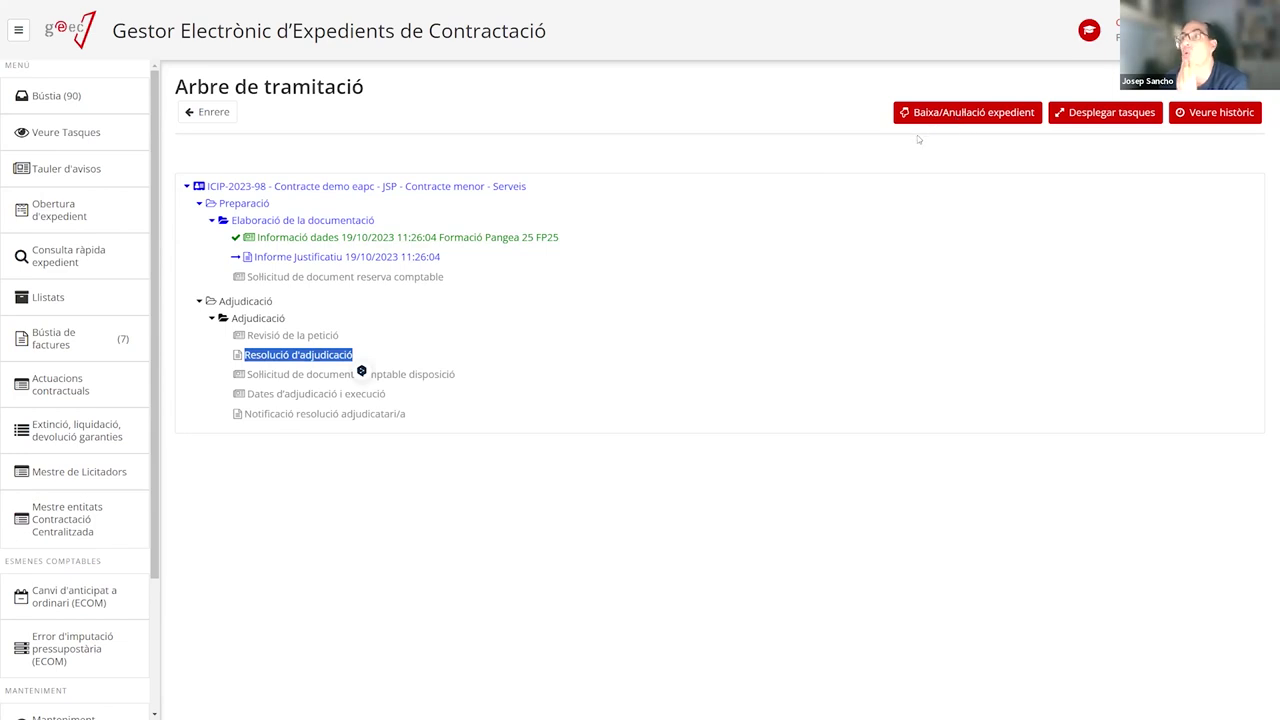
{"action": "left_click", "coordinate": [960, 113]}
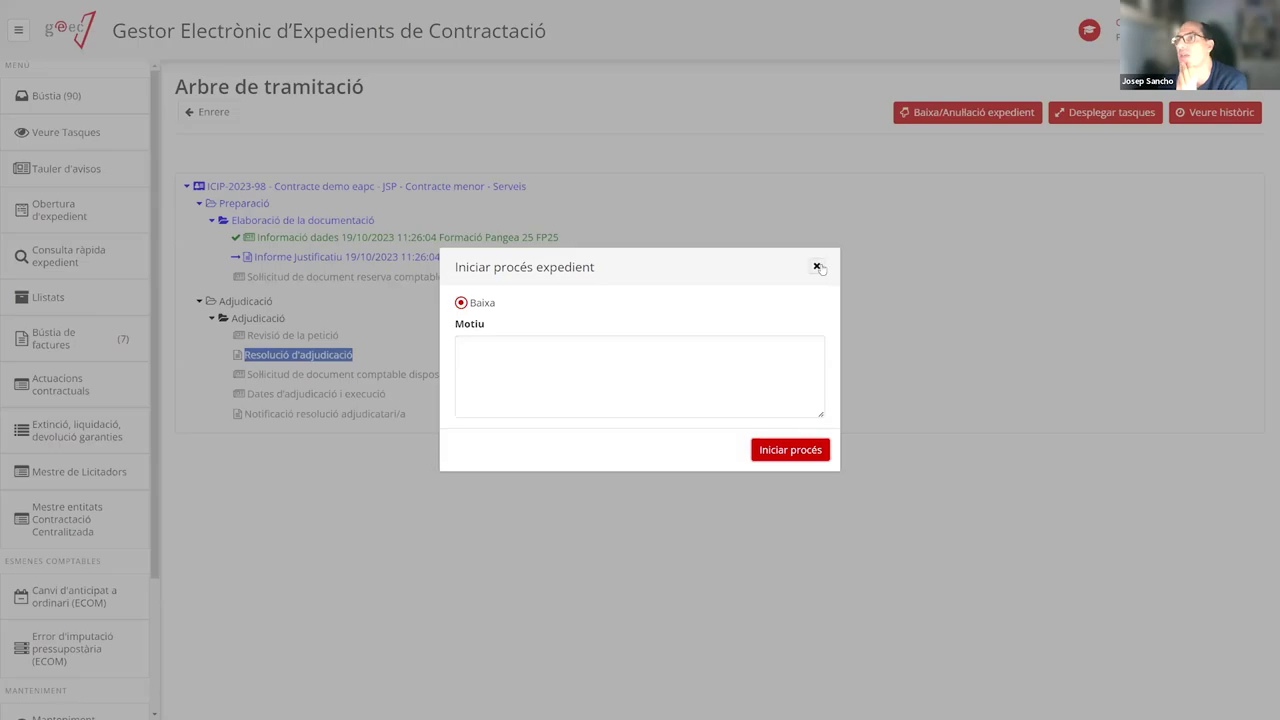
{"action": "left_click", "coordinate": [816, 266]}
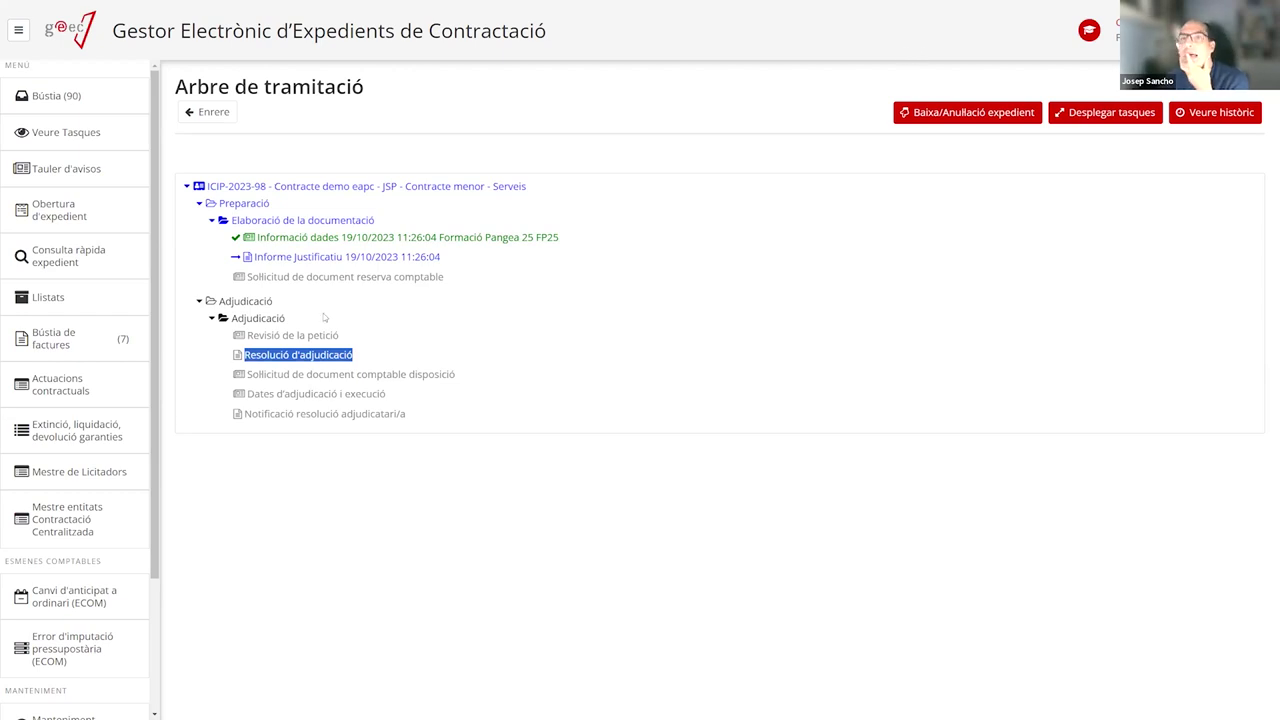
Open the Informe Justificatiu task from the Bústia, set its Descripció to "Informe de la necessitat de contractar" and save the data
{"action": "left_click", "coordinate": [45, 98]}
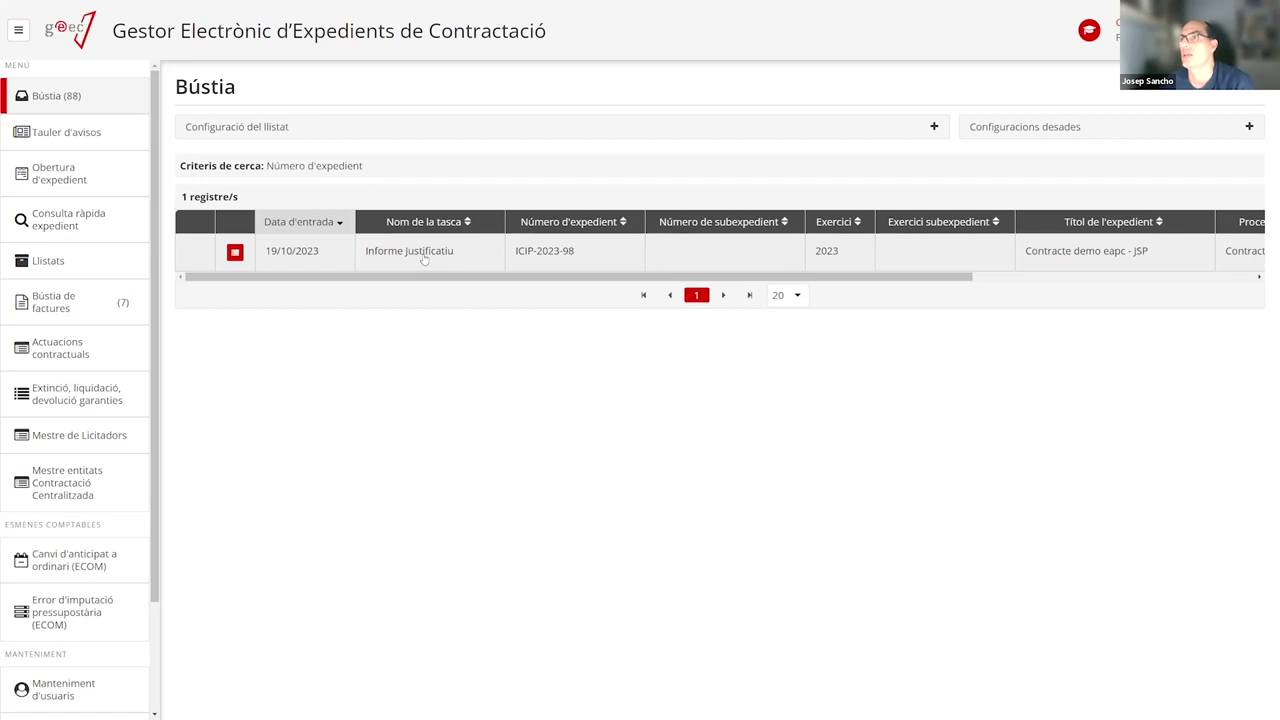
{"action": "left_click", "coordinate": [424, 258]}
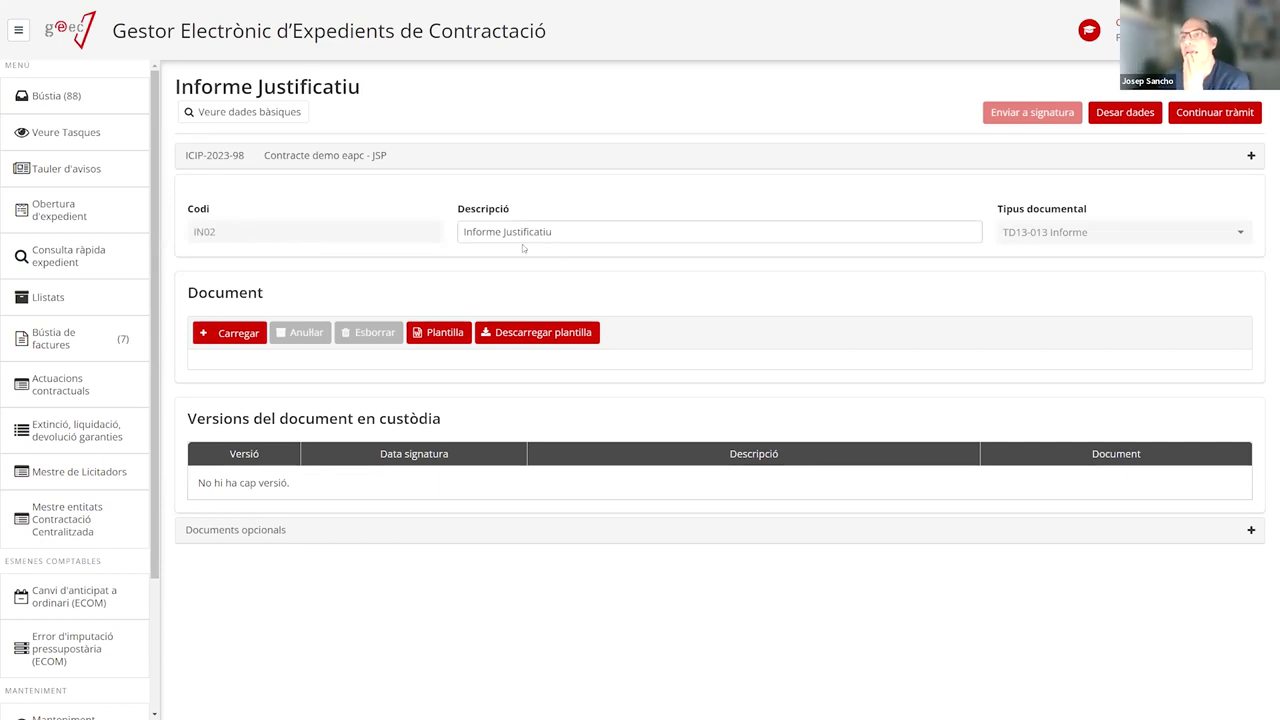
{"action": "left_click", "coordinate": [612, 231]}
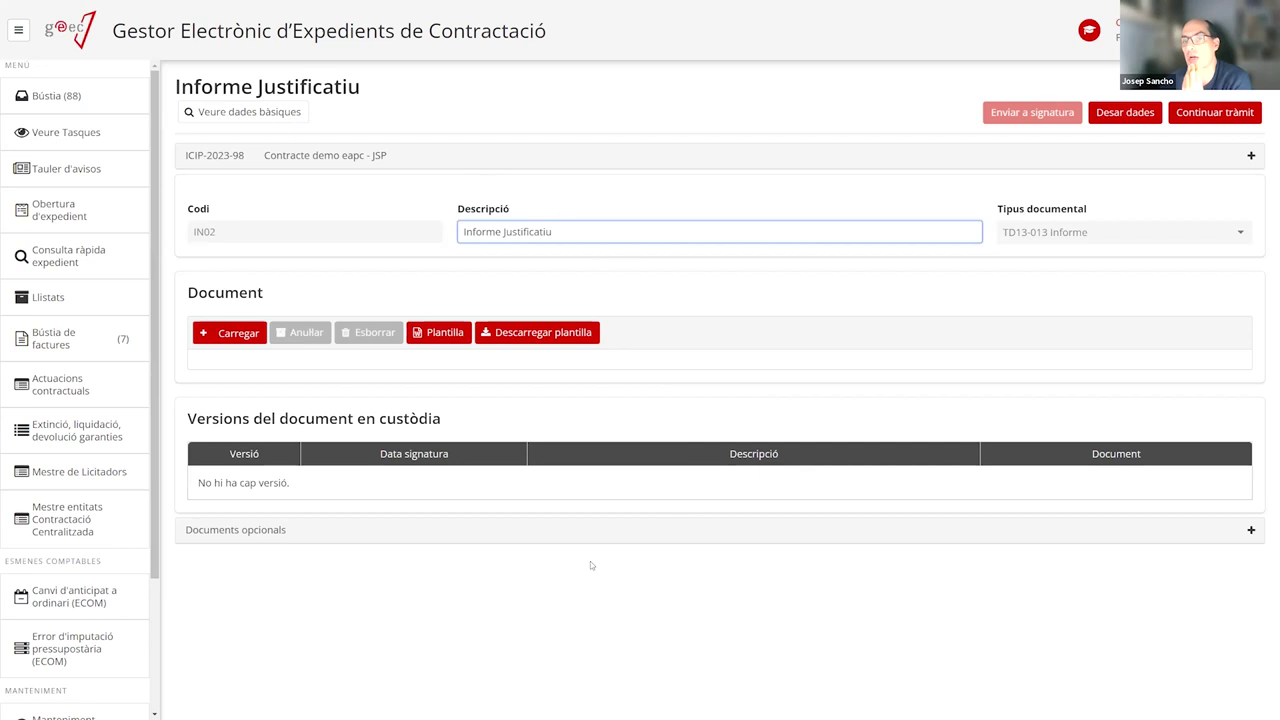
{"action": "key", "text": "BackSpace"}
{"action": "key", "text": "BackSpace"}
{"action": "key", "text": "BackSpace"}
{"action": "key", "text": "BackSpace"}
{"action": "key", "text": "BackSpace"}
{"action": "key", "text": "BackSpace"}
{"action": "key", "text": "BackSpace"}
{"action": "key", "text": "BackSpace"}
{"action": "key", "text": "BackSpace"}
{"action": "key", "text": "BackSpace"}
{"action": "key", "text": "BackSpace"}
{"action": "key", "text": "BackSpace"}
{"action": "type", "text": "D"}
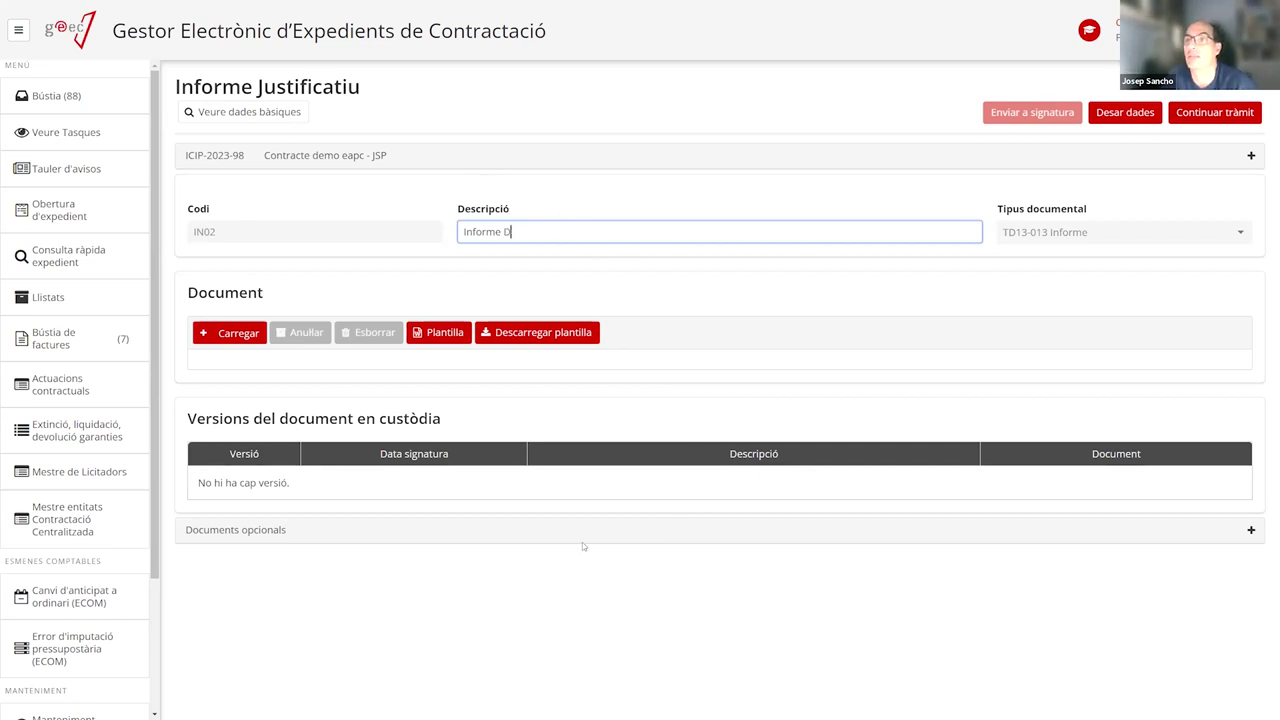
{"action": "key", "text": "BackSpace"}
{"action": "key", "text": "Caps_Lock"}
{"action": "type", "text": "de la necessitat de contra"}
{"action": "key", "text": "BackSpace"}
{"action": "key", "text": "BackSpace"}
{"action": "key", "text": "BackSpace"}
{"action": "key", "text": "BackSpace"}
{"action": "type", "text": "ontraxcta"}
{"action": "key", "text": "BackSpace"}
{"action": "key", "text": "BackSpace"}
{"action": "key", "text": "BackSpace"}
{"action": "key", "text": "BackSpace"}
{"action": "type", "text": "ctar"}
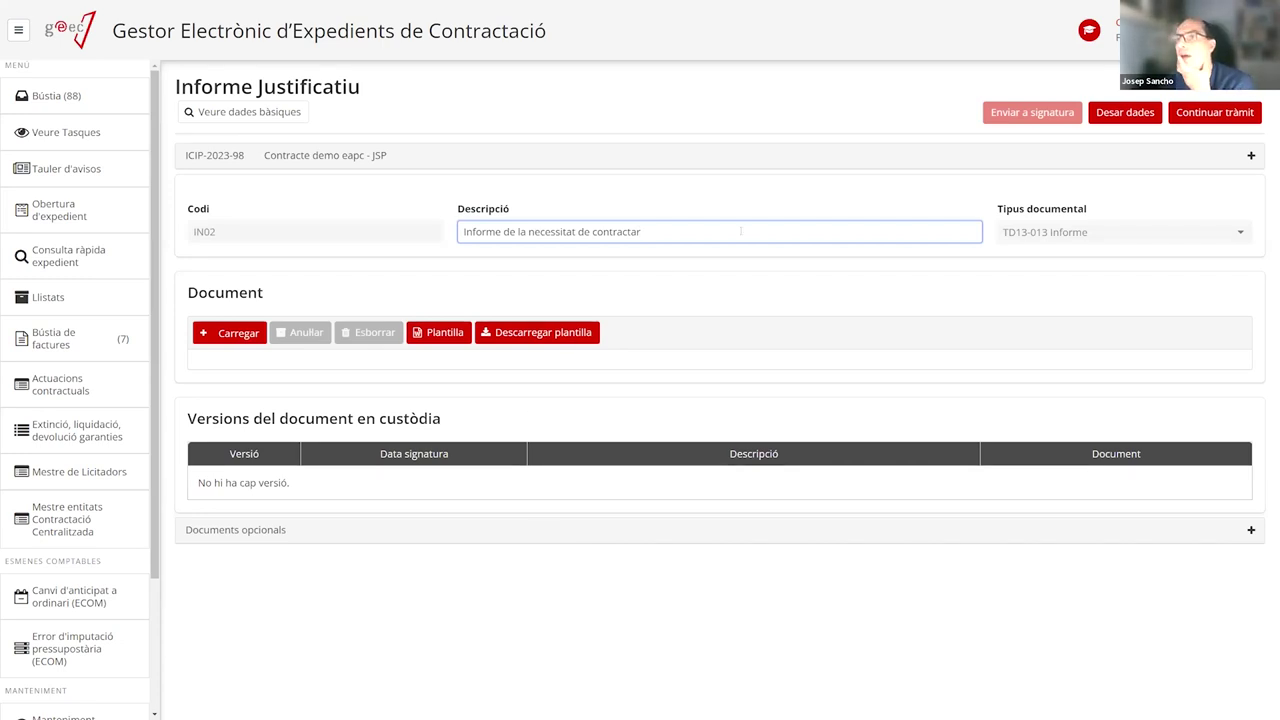
{"action": "left_click", "coordinate": [1139, 117]}
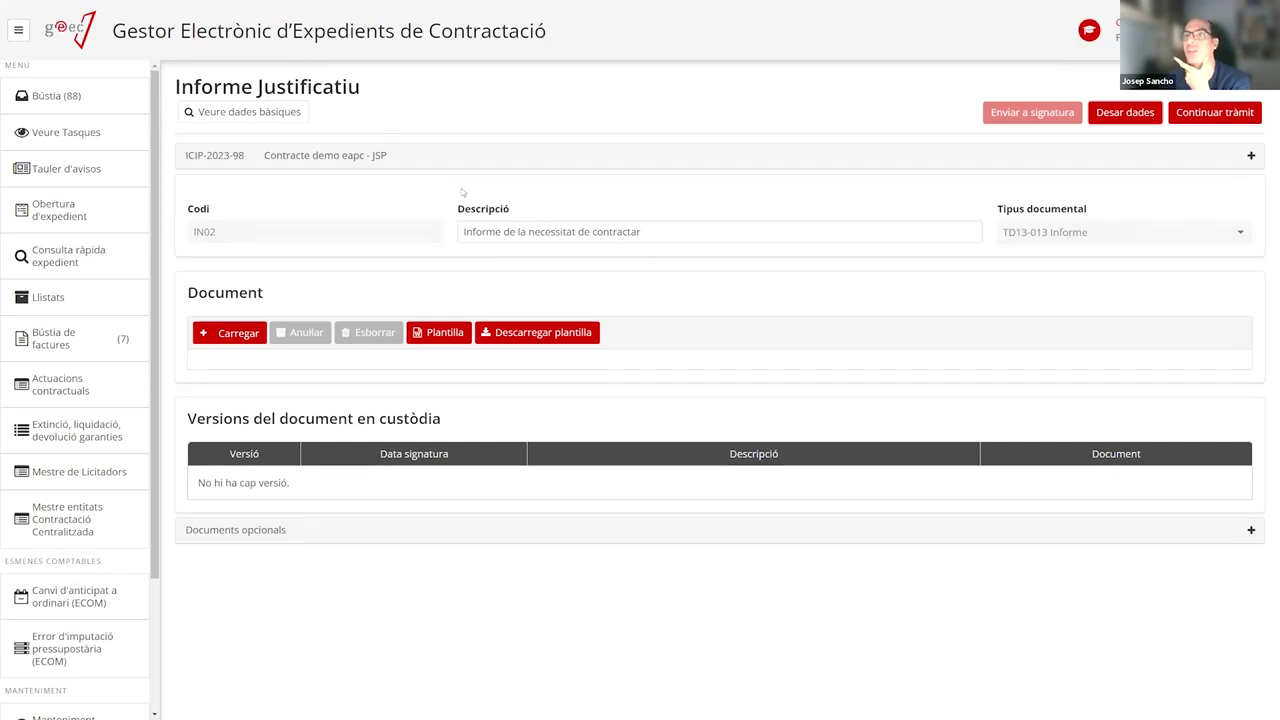
Upload the signed file ProvaDocumentSignat.pdf as the Informe Justificatiu document
{"action": "left_click_drag", "start_coordinate": [463, 231], "coordinate": [645, 232]}
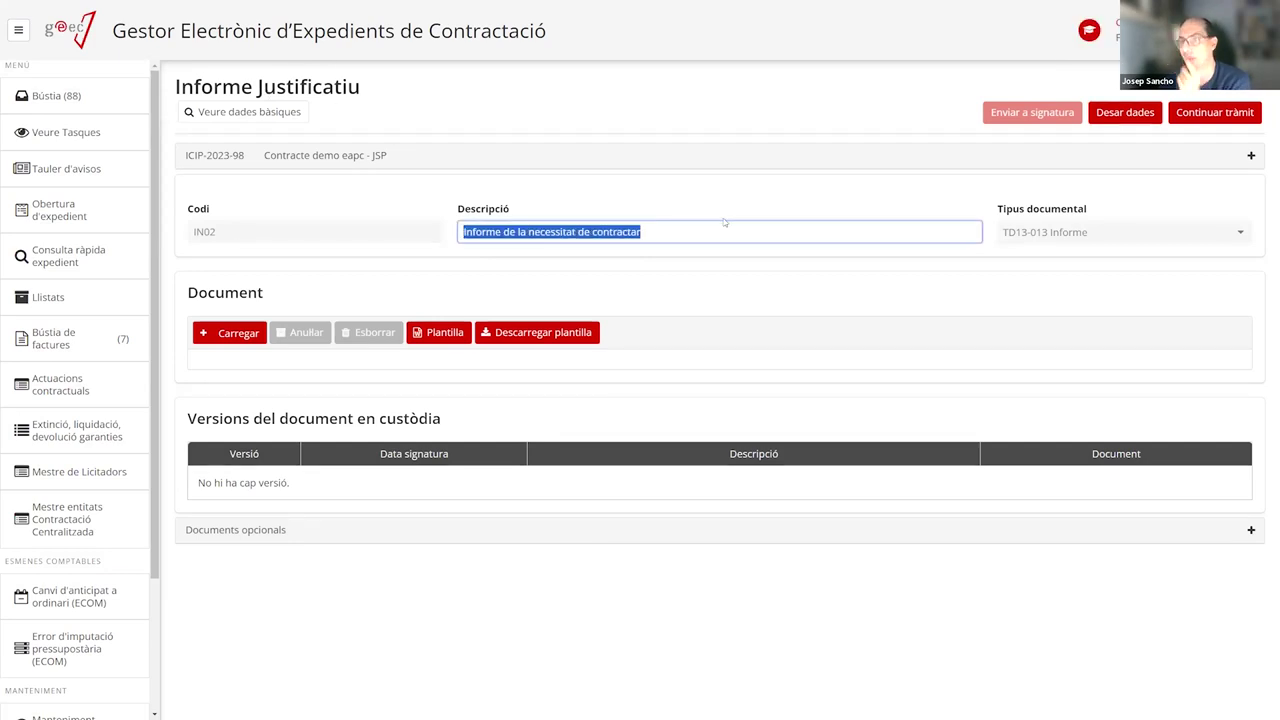
{"action": "left_click", "coordinate": [716, 172]}
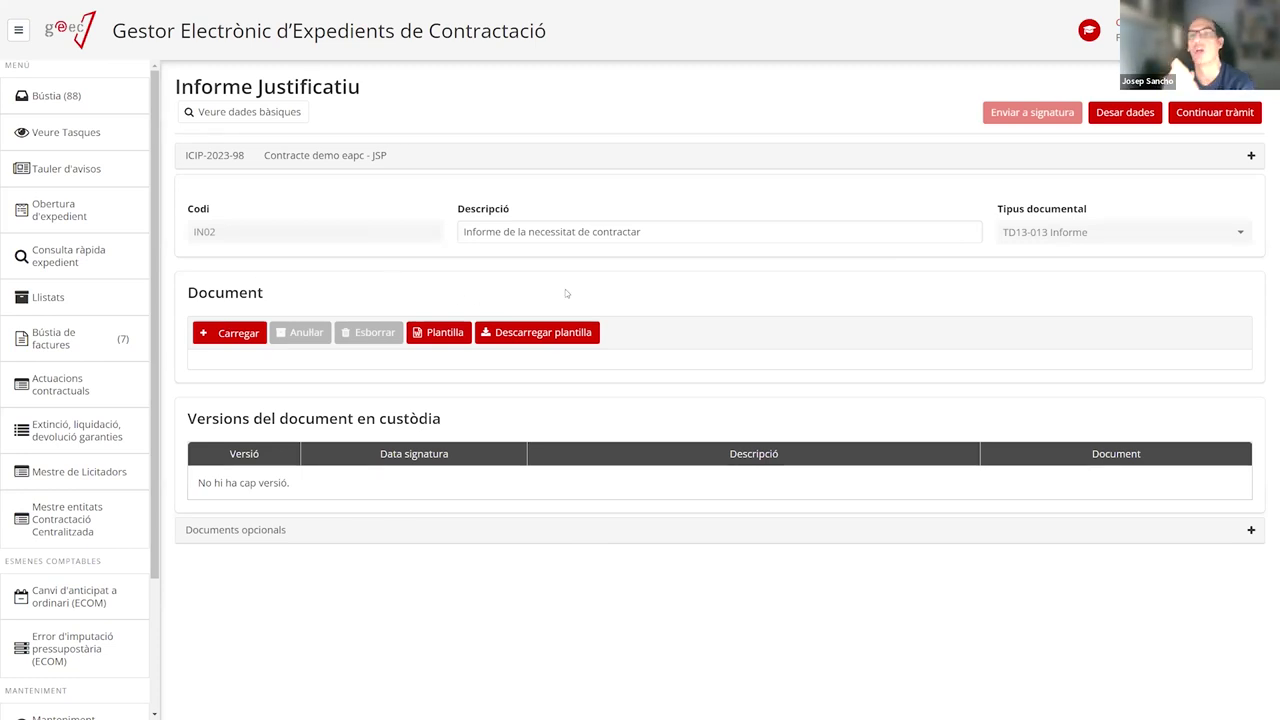
{"action": "left_click", "coordinate": [221, 335]}
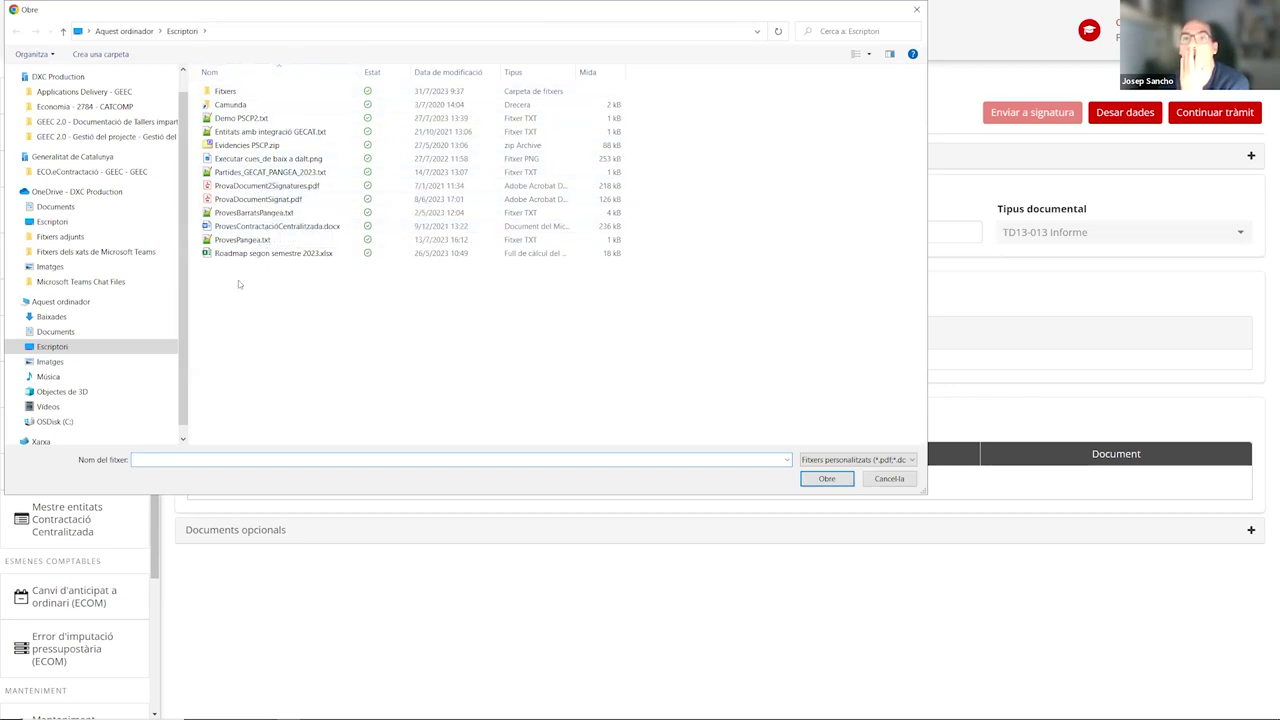
{"action": "double_click", "coordinate": [258, 199]}
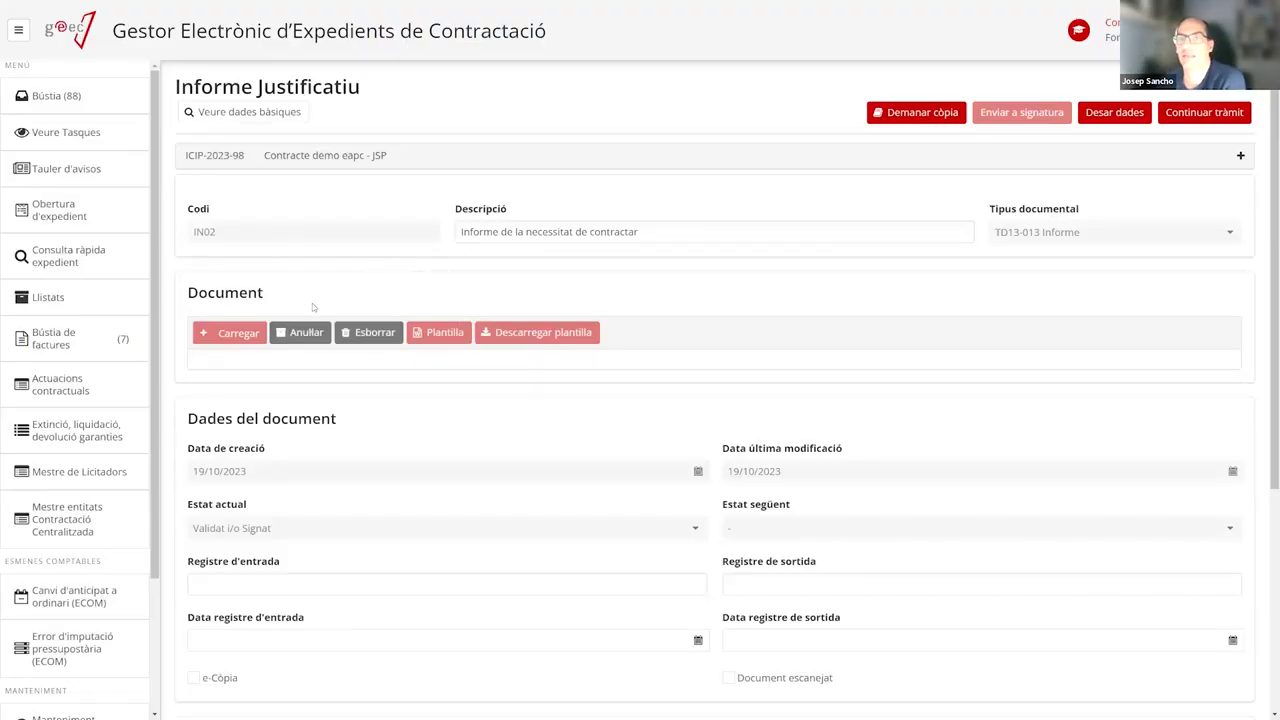
Examine the uploaded document's data, its Validació / Signatura record and the versions held in custody
{"action": "scroll", "coordinate": [579, 334], "scroll_direction": "down", "scroll_amount": 5}
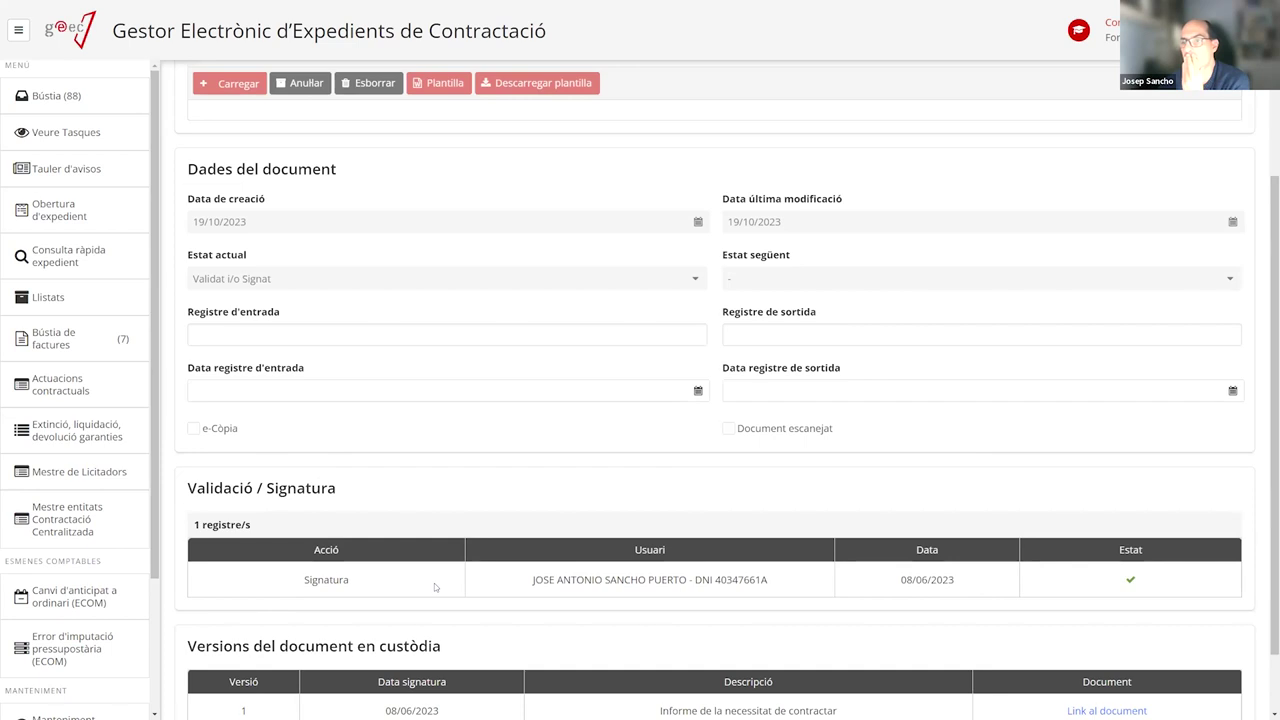
{"action": "left_click_drag", "start_coordinate": [301, 589], "coordinate": [1219, 569]}
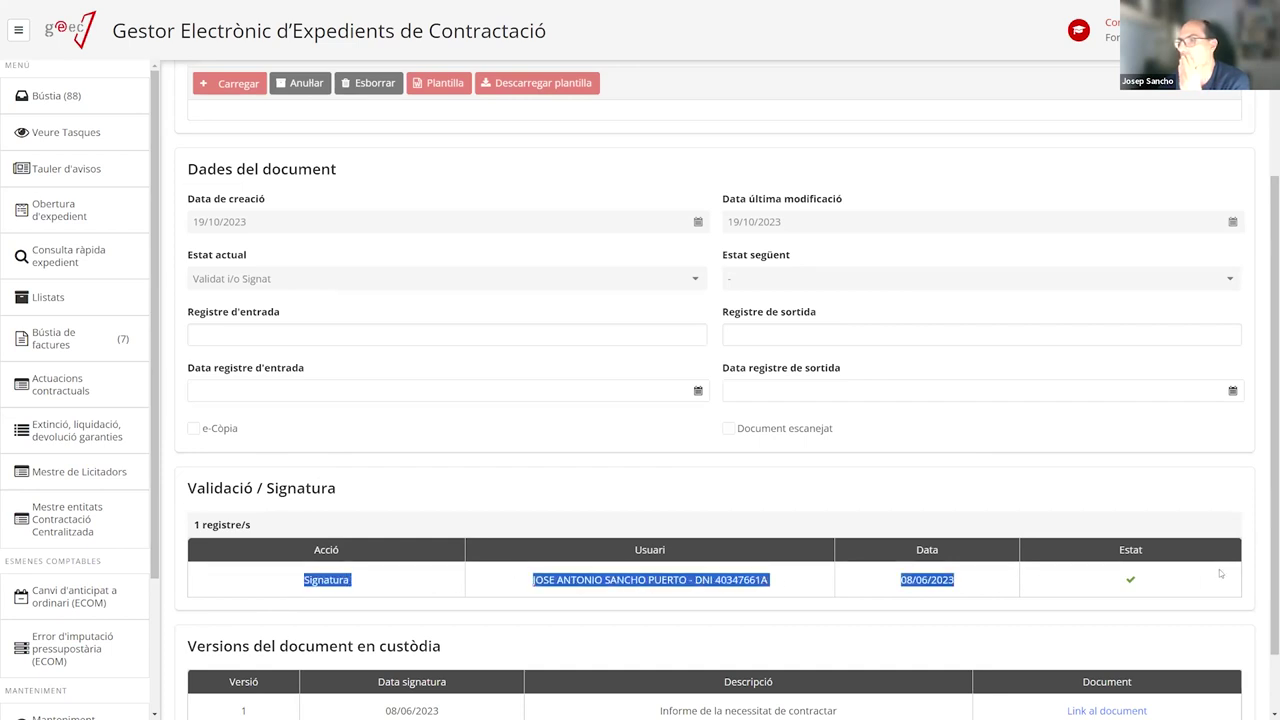
{"action": "scroll", "coordinate": [513, 444], "scroll_direction": "up", "scroll_amount": 3}
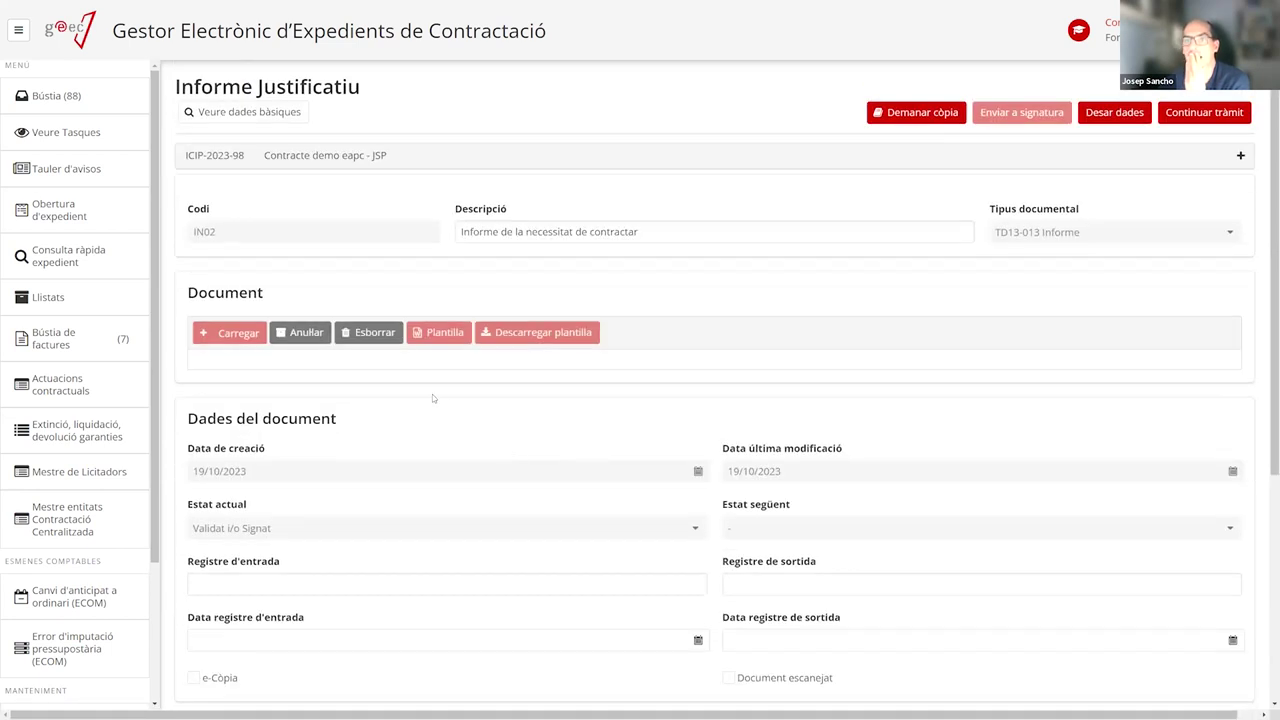
{"action": "scroll", "coordinate": [408, 456], "scroll_direction": "down", "scroll_amount": 4}
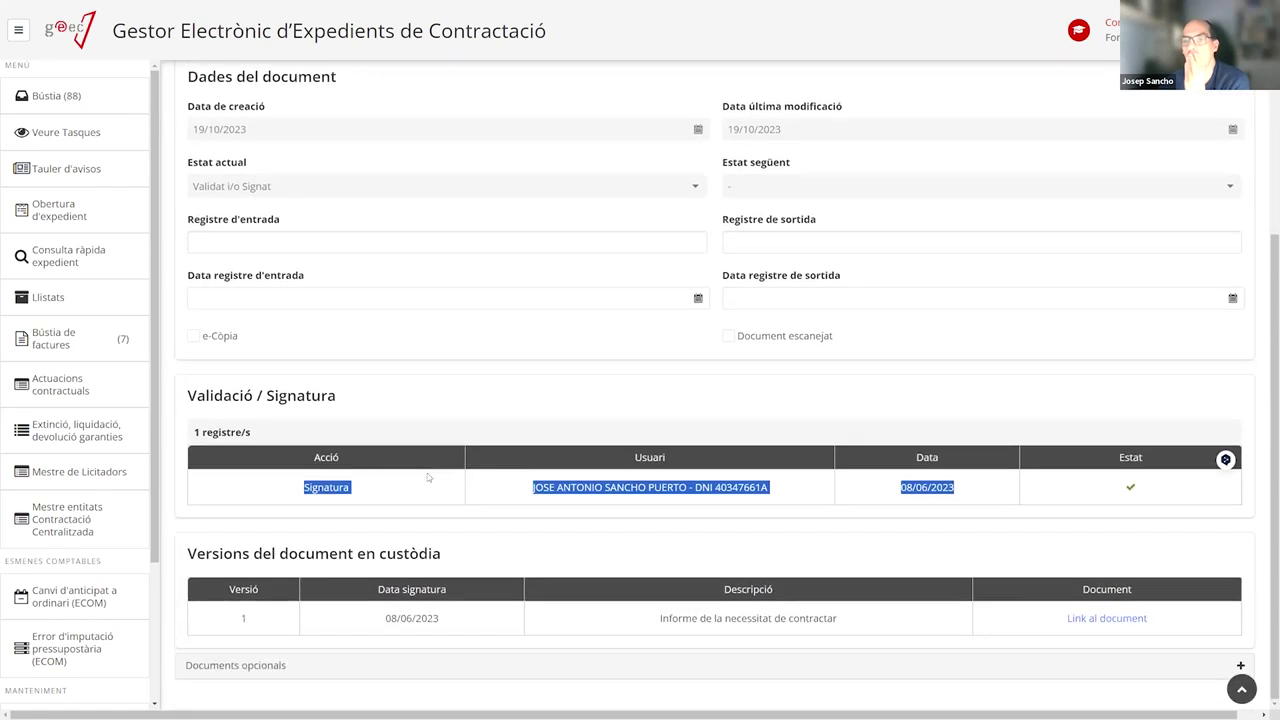
{"action": "scroll", "coordinate": [427, 473], "scroll_direction": "up", "scroll_amount": 4}
{"action": "scroll", "coordinate": [427, 473], "scroll_direction": "down", "scroll_amount": 4}
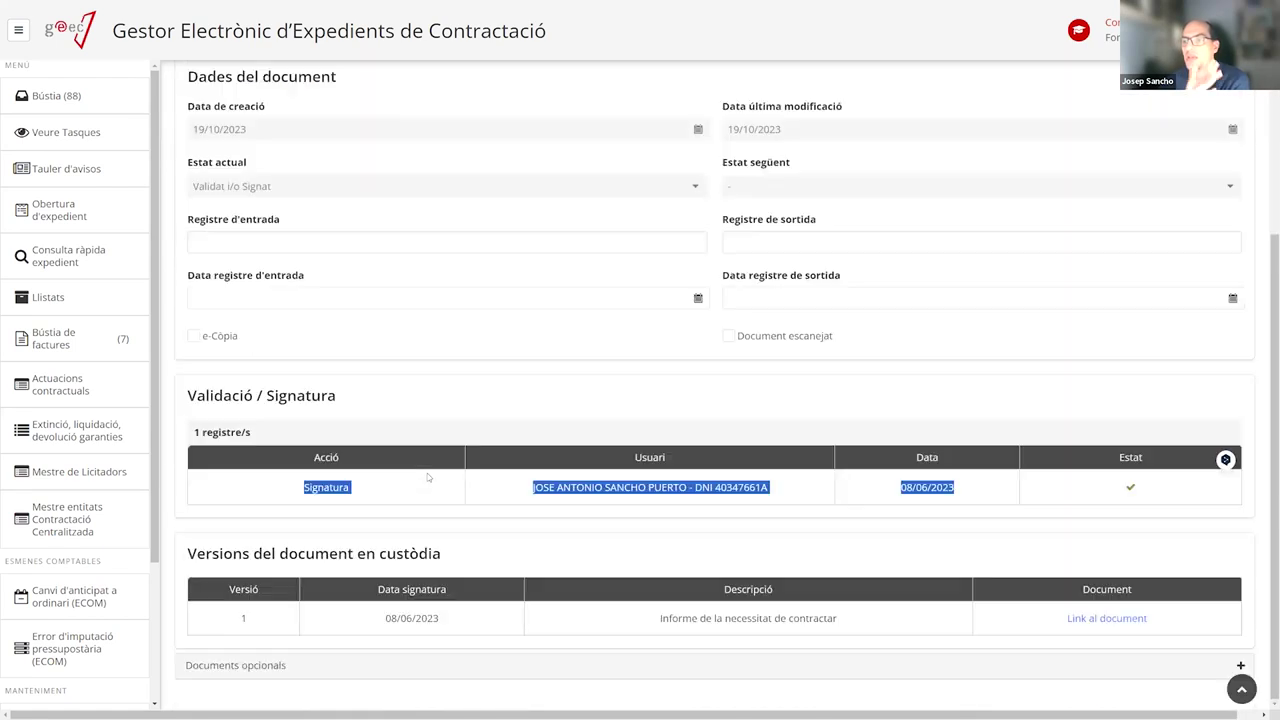
{"action": "scroll", "coordinate": [427, 473], "scroll_direction": "up", "scroll_amount": 4}
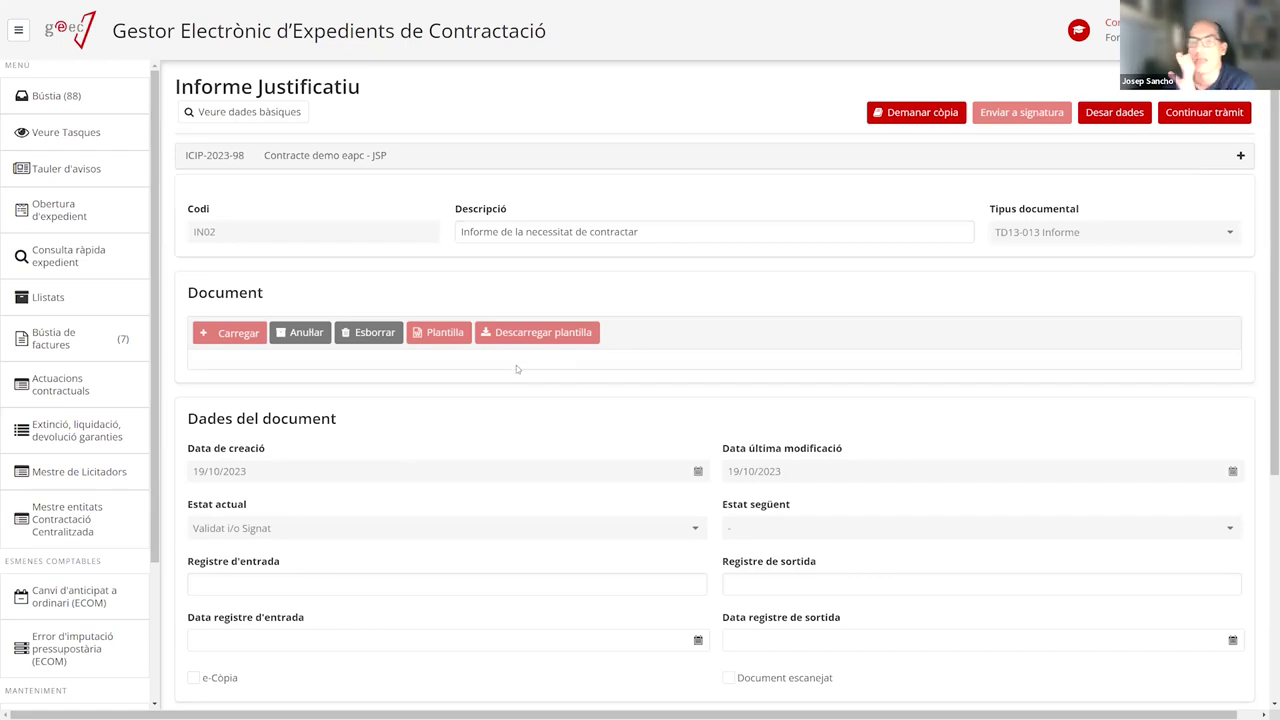
{"action": "scroll", "coordinate": [539, 362], "scroll_direction": "down", "scroll_amount": 4}
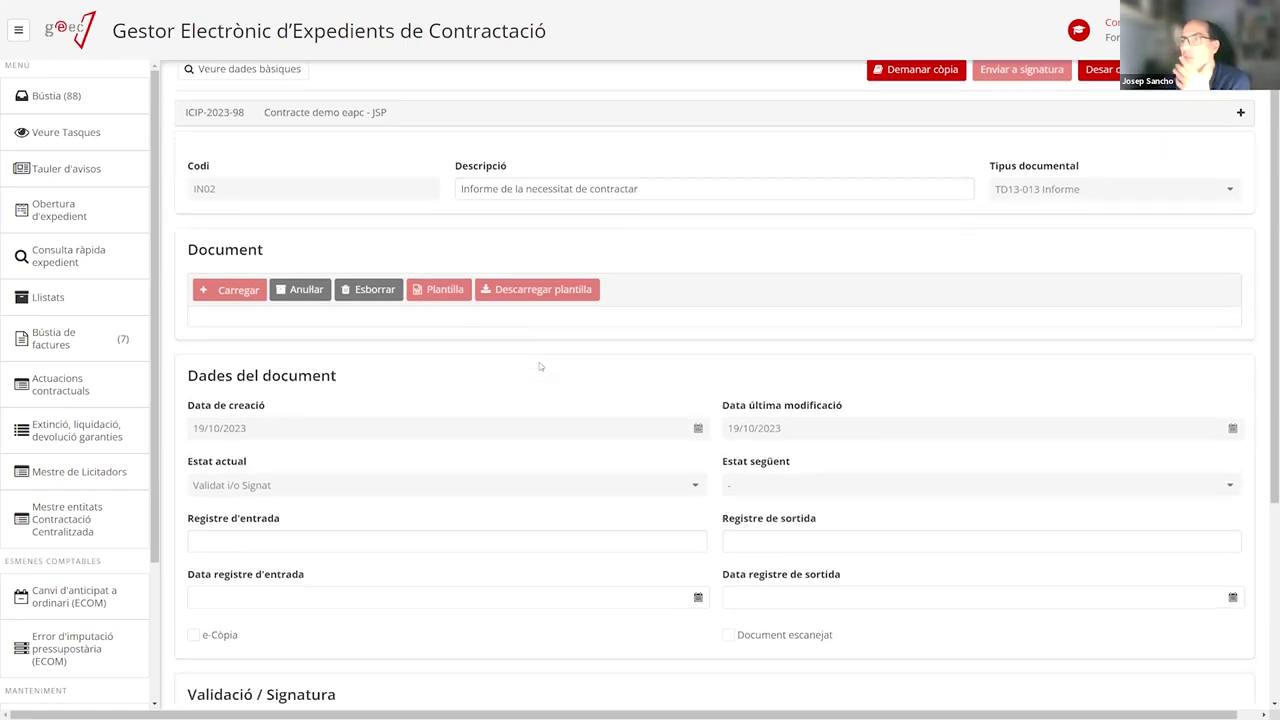
{"action": "scroll", "coordinate": [510, 369], "scroll_direction": "up", "scroll_amount": 4}
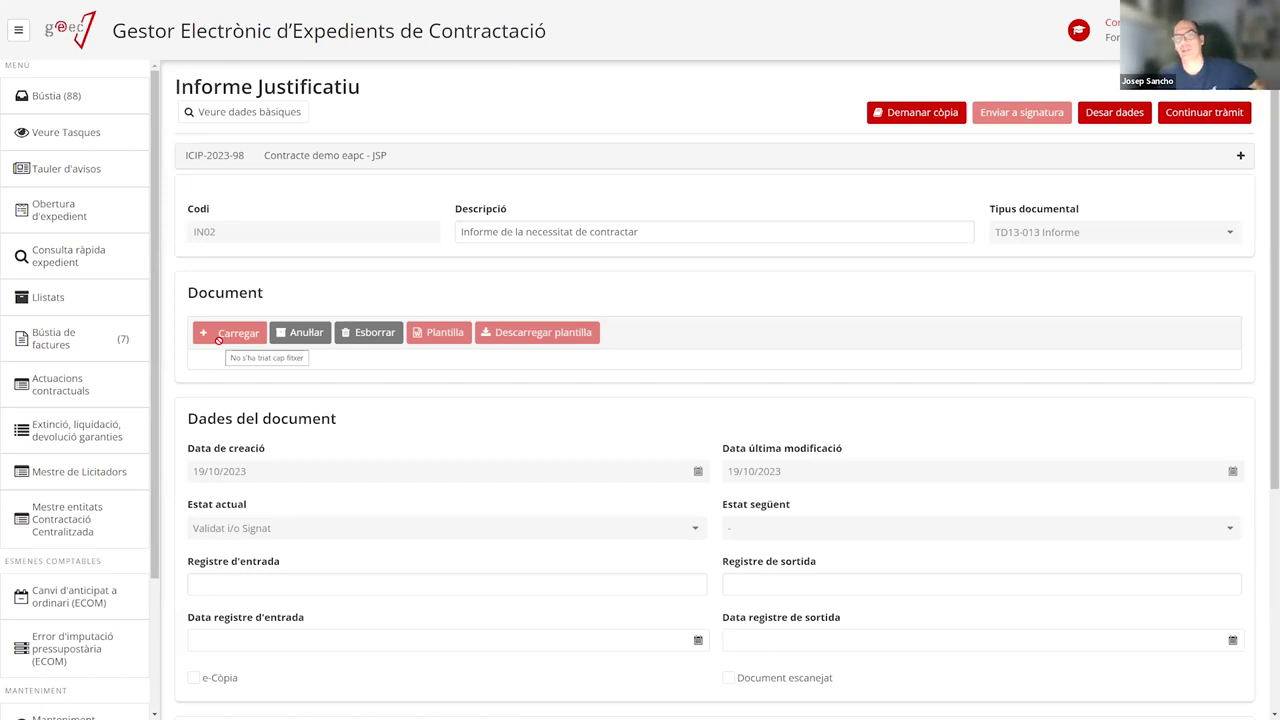
Delete the uploaded signed document from the Informe Justificatiu and confirm the deletion
{"action": "scroll", "coordinate": [290, 290], "scroll_direction": "down", "scroll_amount": 1}
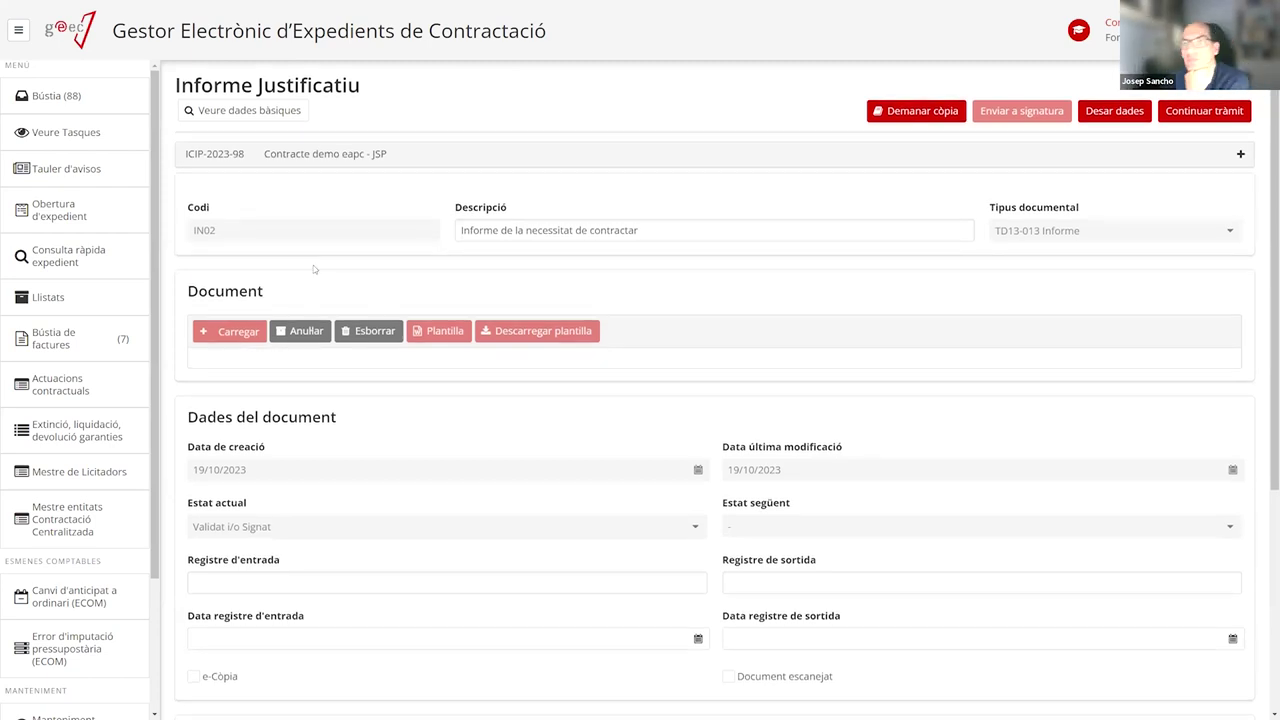
{"action": "left_click", "coordinate": [370, 330]}
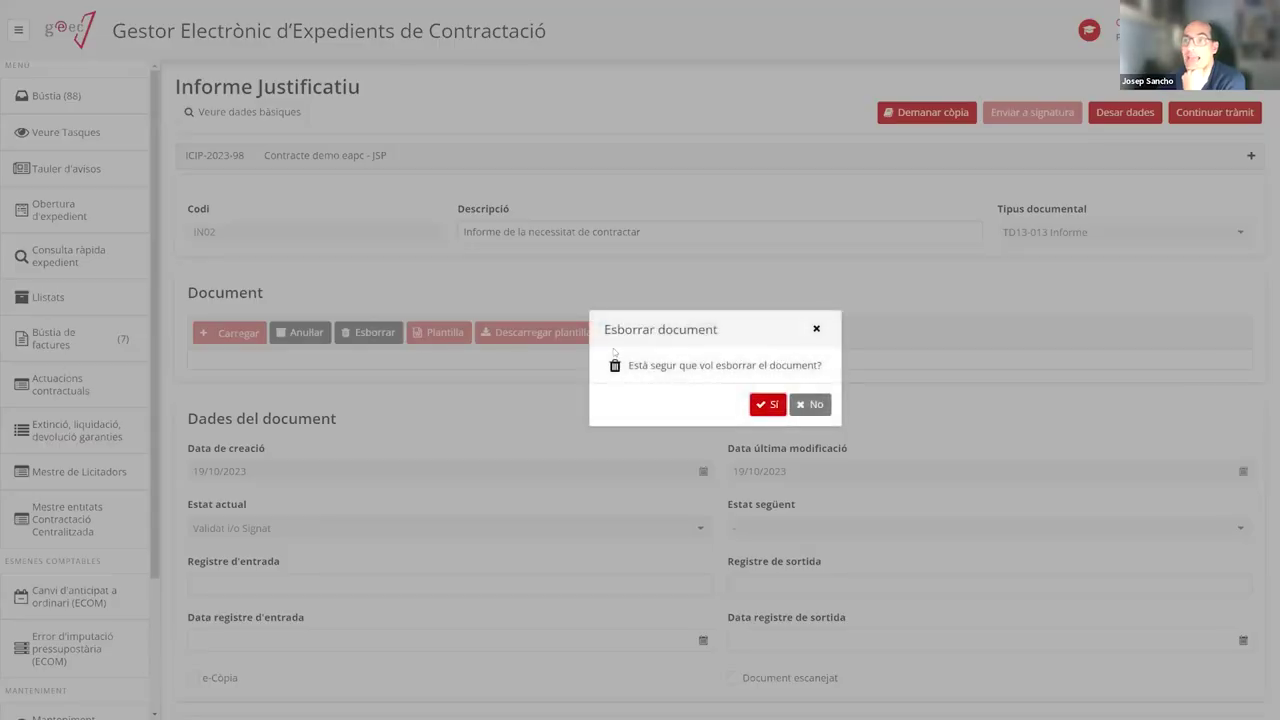
{"action": "left_click", "coordinate": [775, 405]}
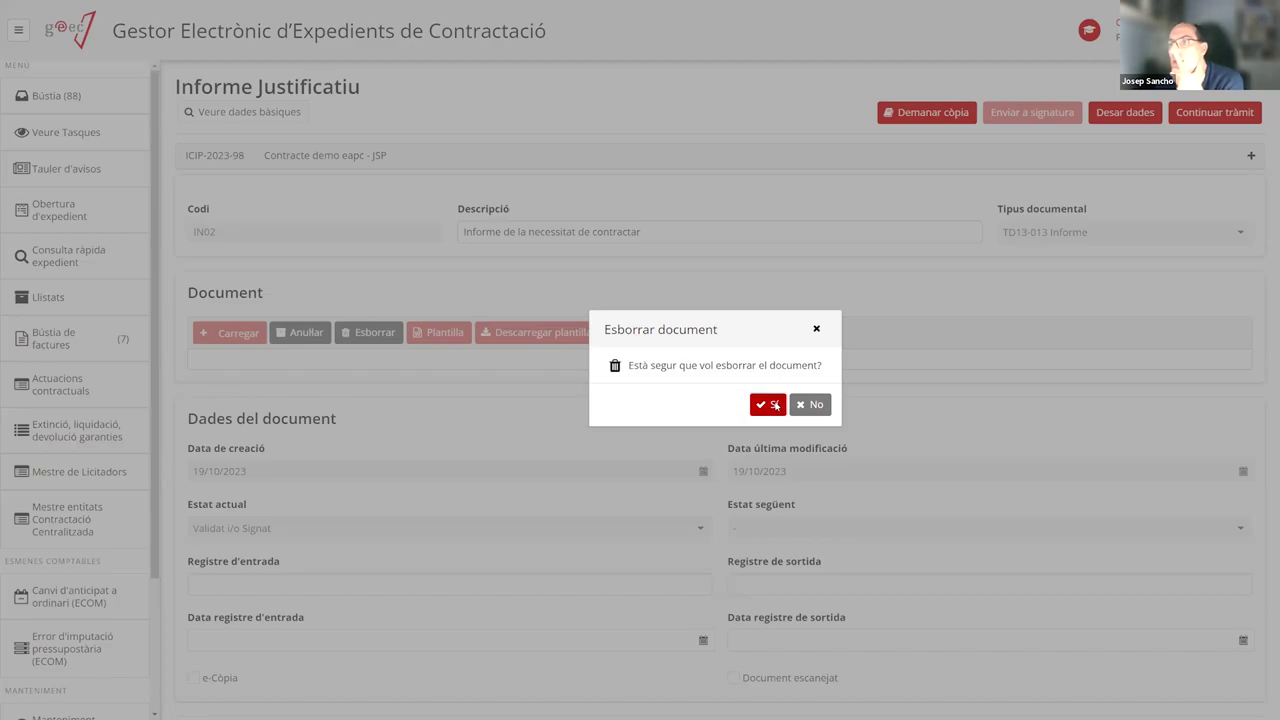
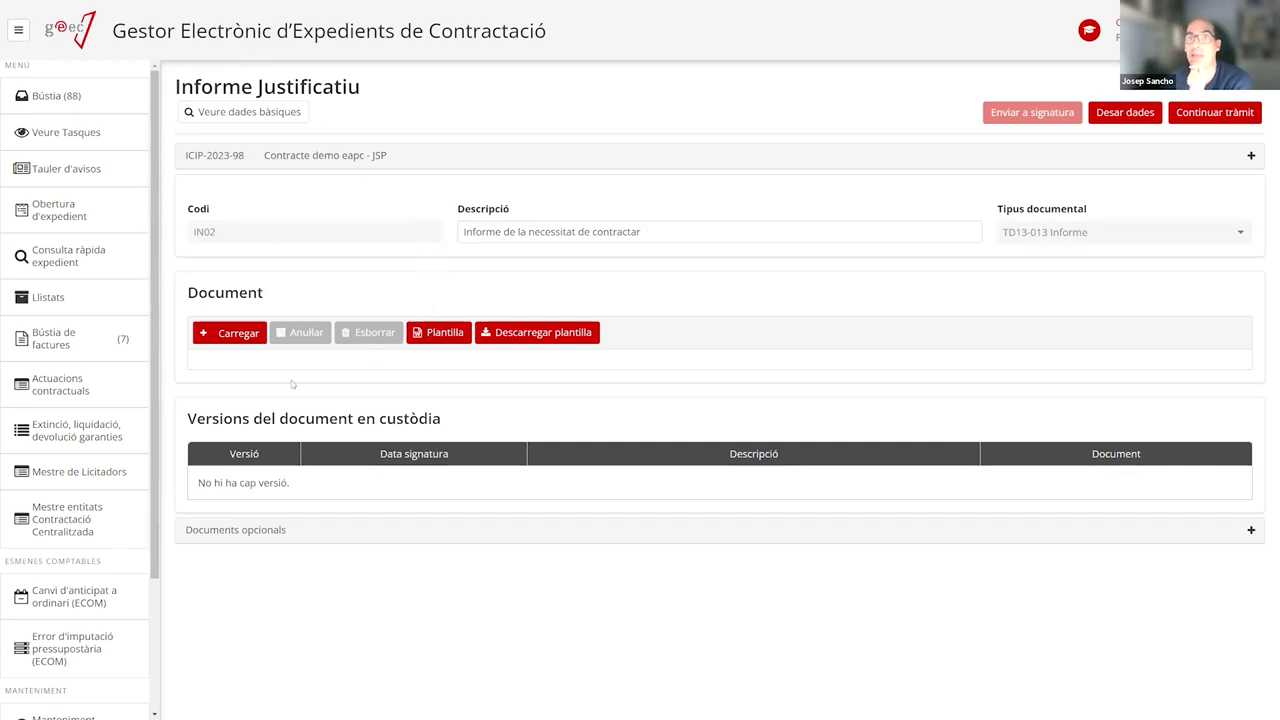
Generate the Informe Justificatiu document from its template and open it in Word
{"action": "left_click", "coordinate": [439, 335]}
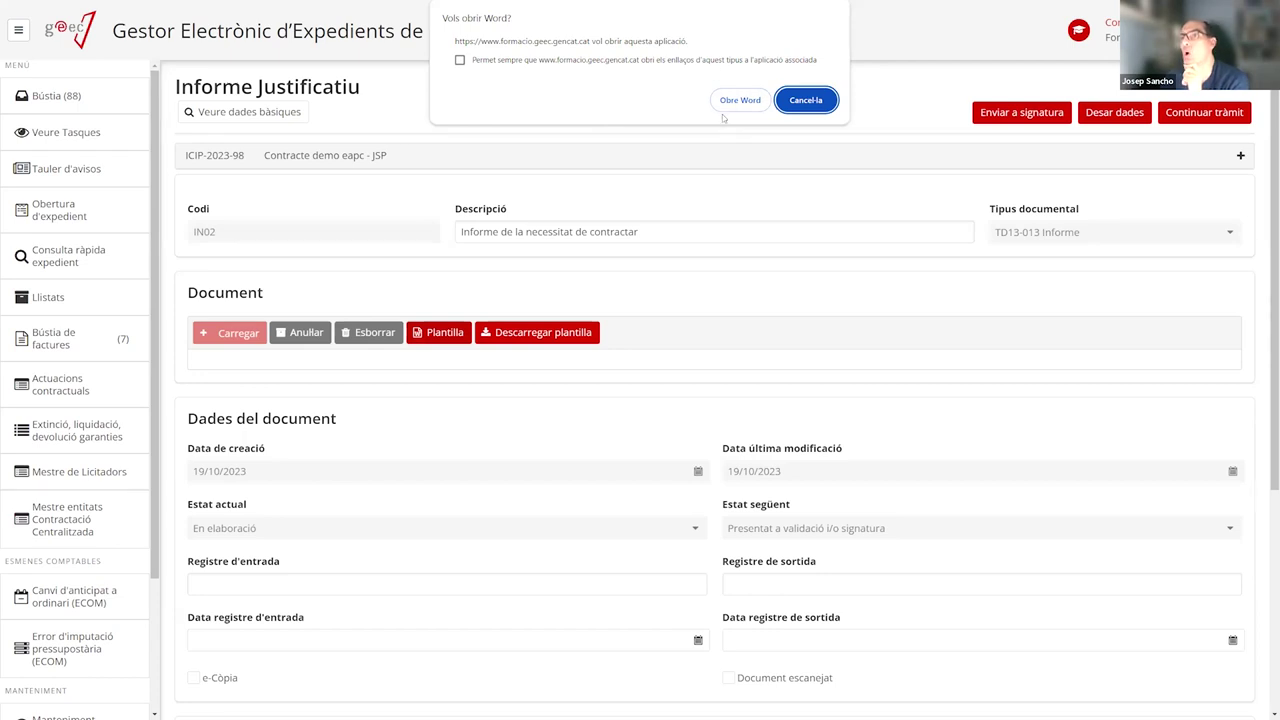
{"action": "left_click", "coordinate": [460, 60]}
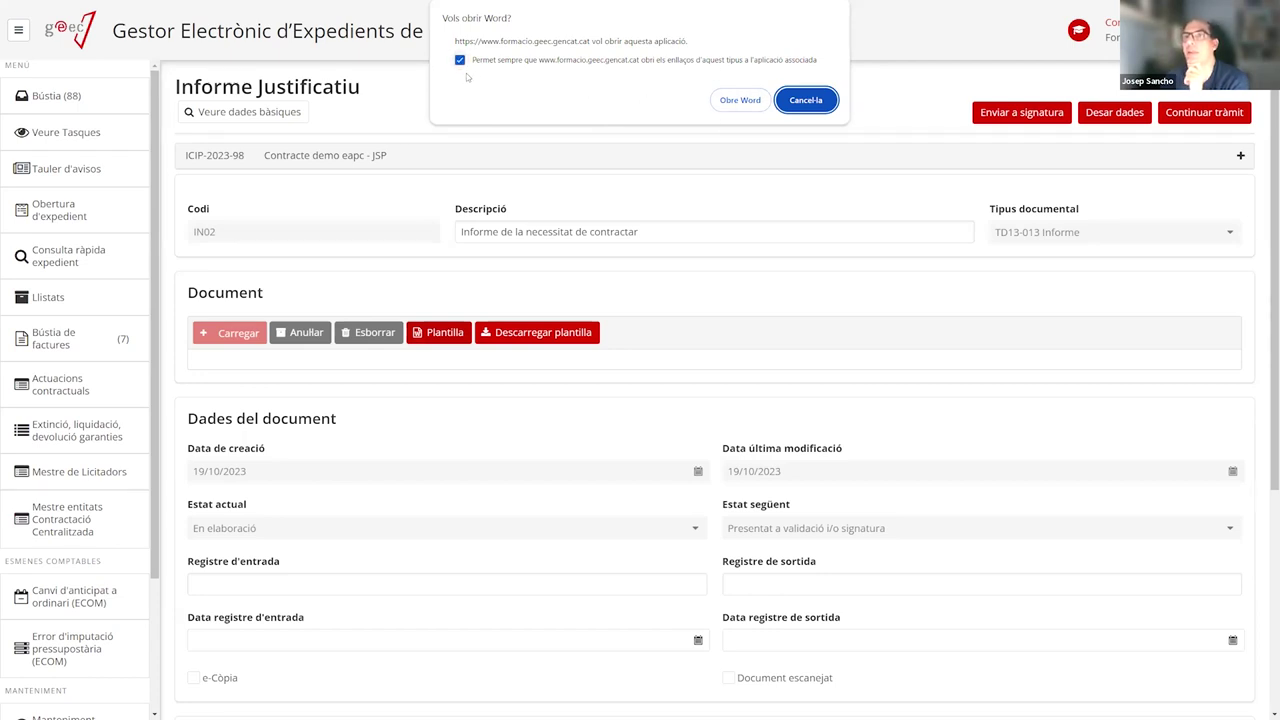
{"action": "left_click", "coordinate": [460, 60]}
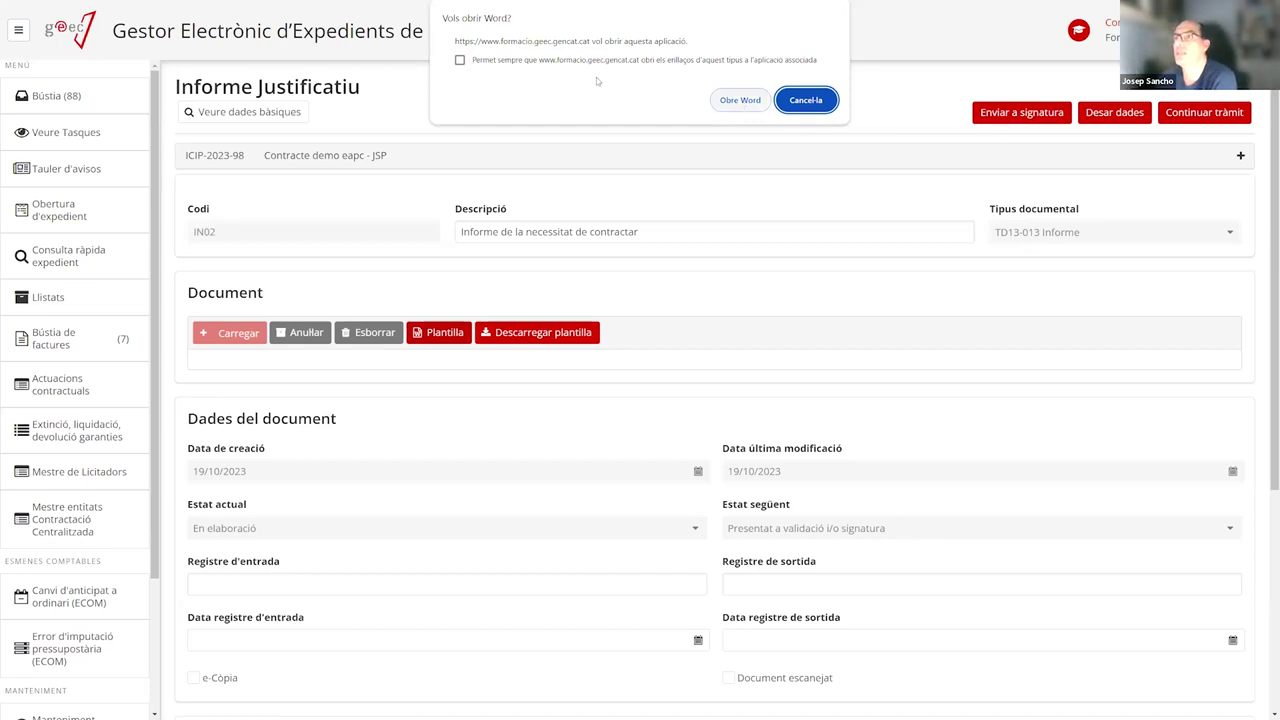
{"action": "left_click", "coordinate": [725, 106]}
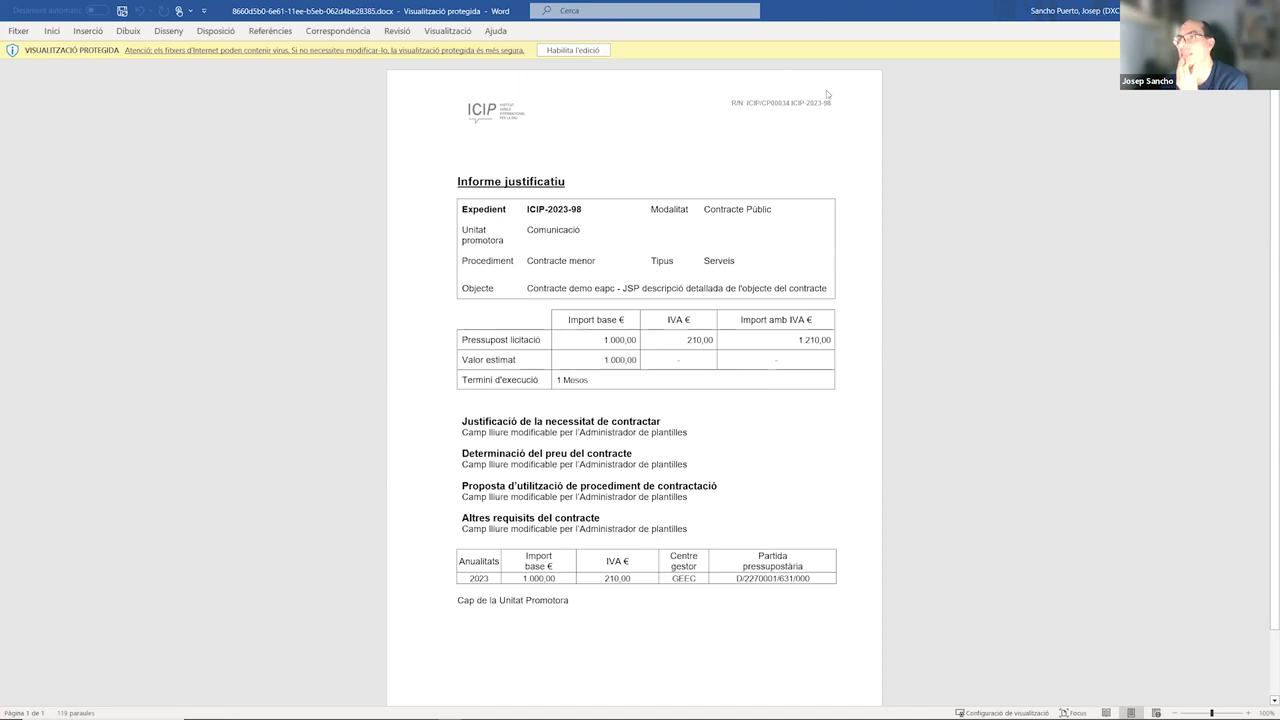
Review the generated report, enable editing and replace the placeholder under "Justificació de la necessitat de contractar" with "La justificació XXXXXX"
{"action": "scroll", "coordinate": [490, 452], "scroll_direction": "down", "scroll_amount": 2}
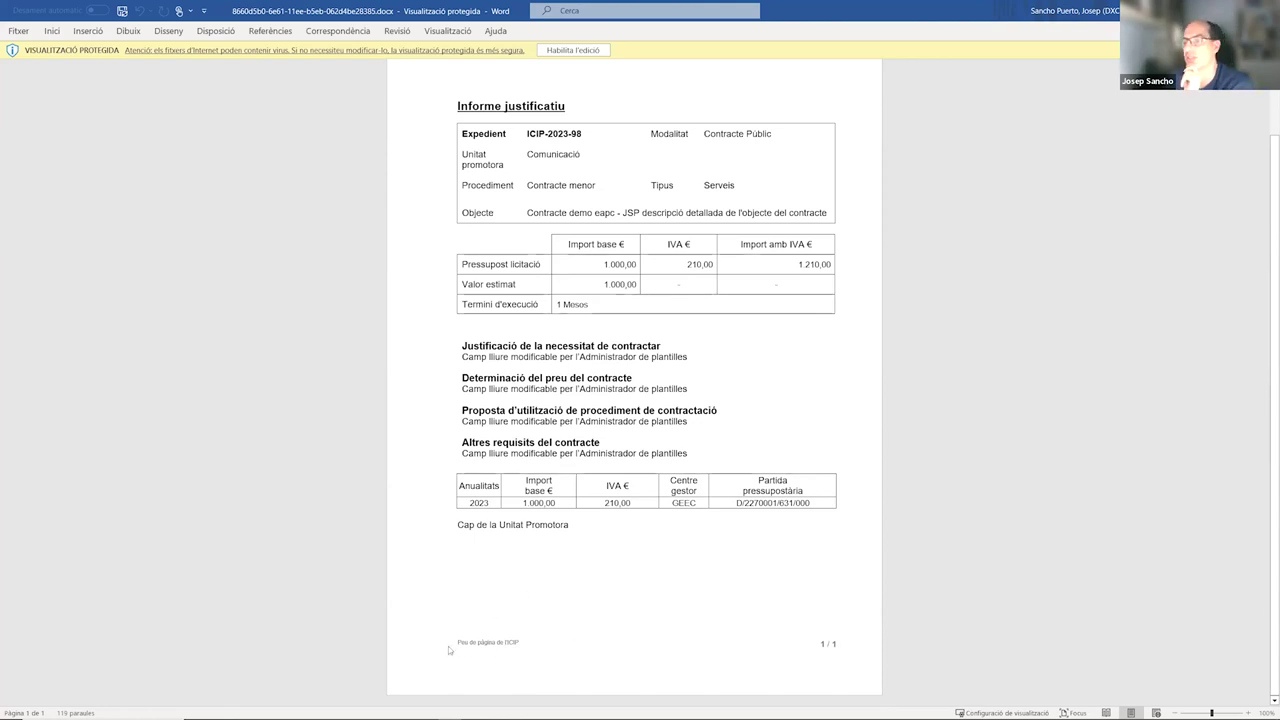
{"action": "scroll", "coordinate": [489, 650], "scroll_direction": "up", "scroll_amount": 2}
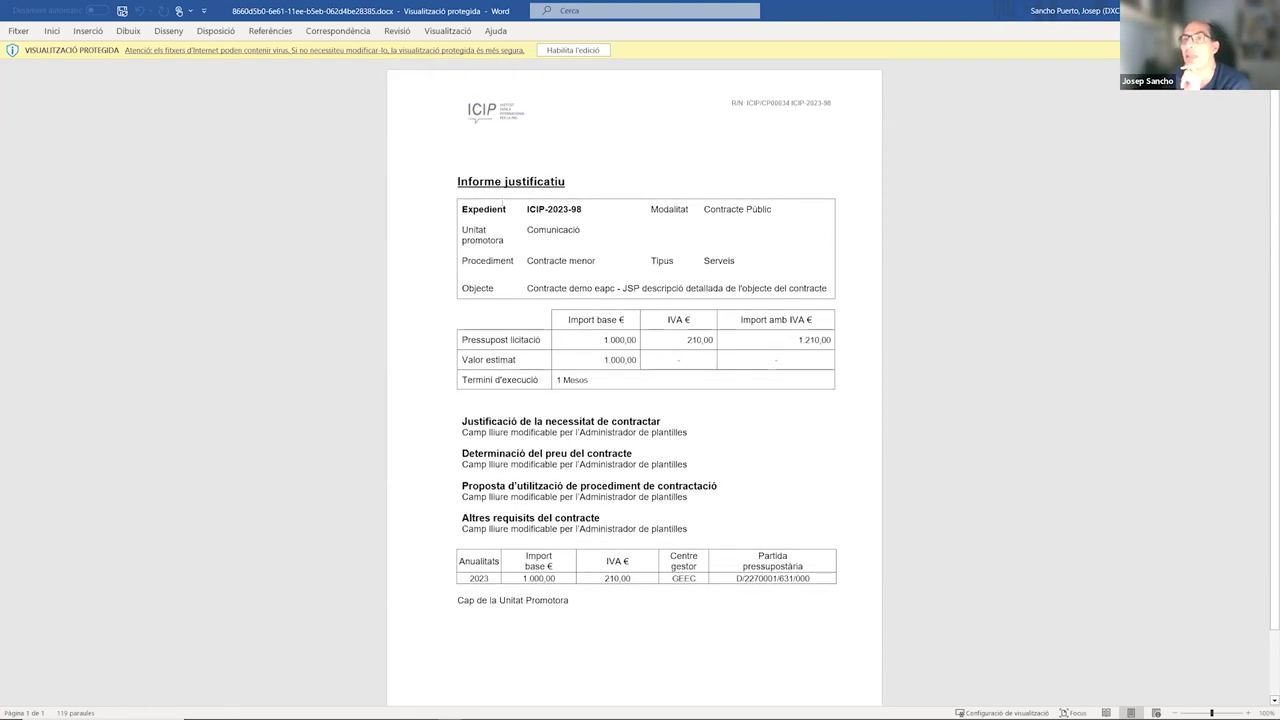
{"action": "left_click_drag", "start_coordinate": [527, 209], "coordinate": [584, 209]}
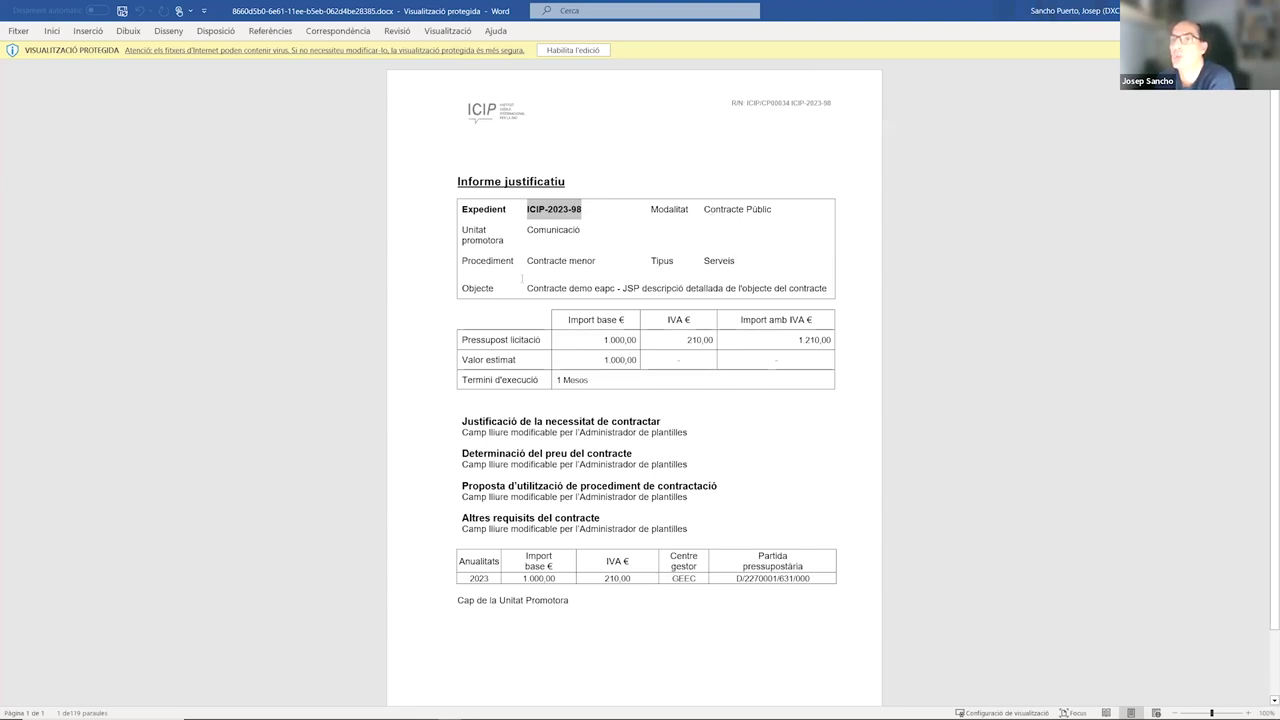
{"action": "left_click", "coordinate": [537, 288]}
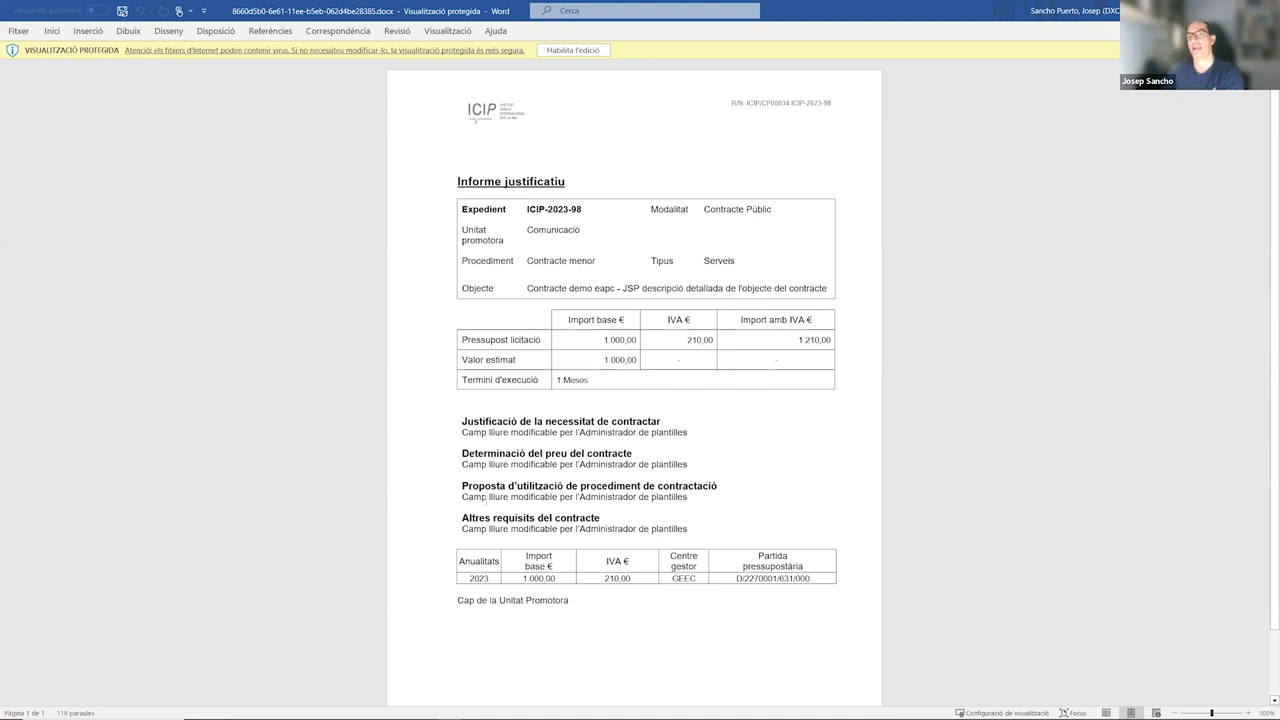
{"action": "left_click", "coordinate": [558, 53]}
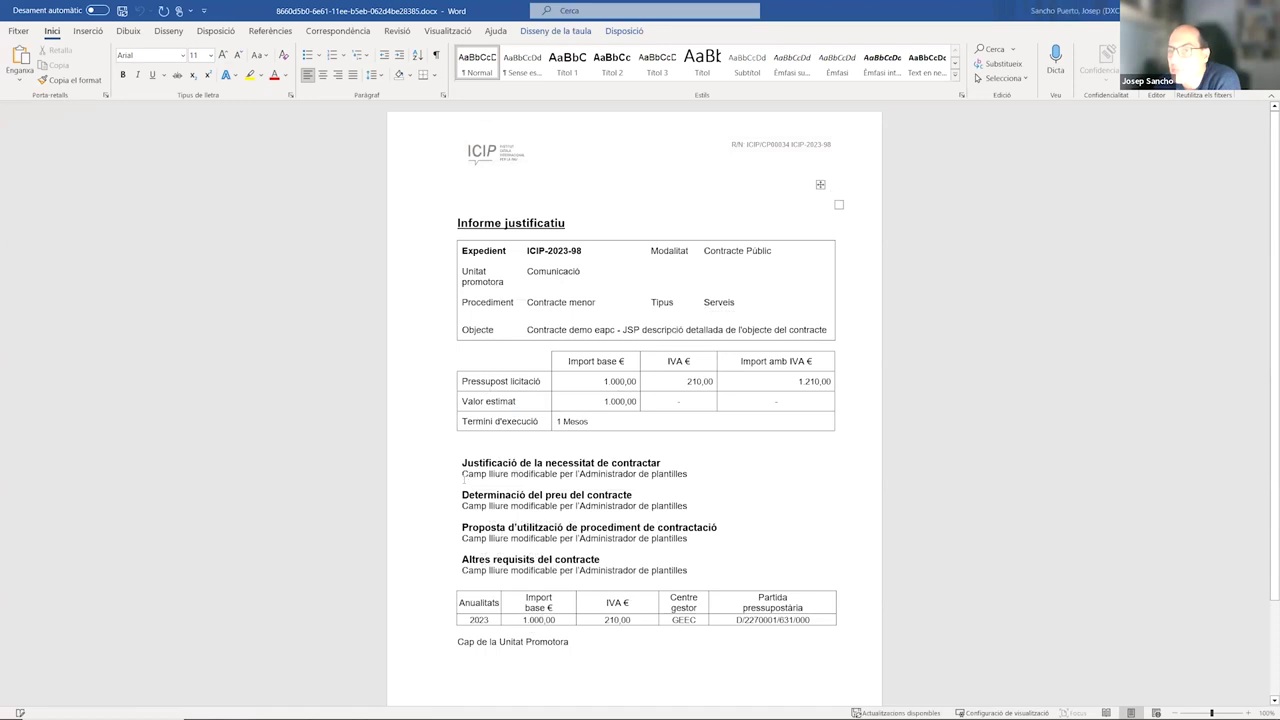
{"action": "left_click_drag", "start_coordinate": [710, 474], "coordinate": [462, 474]}
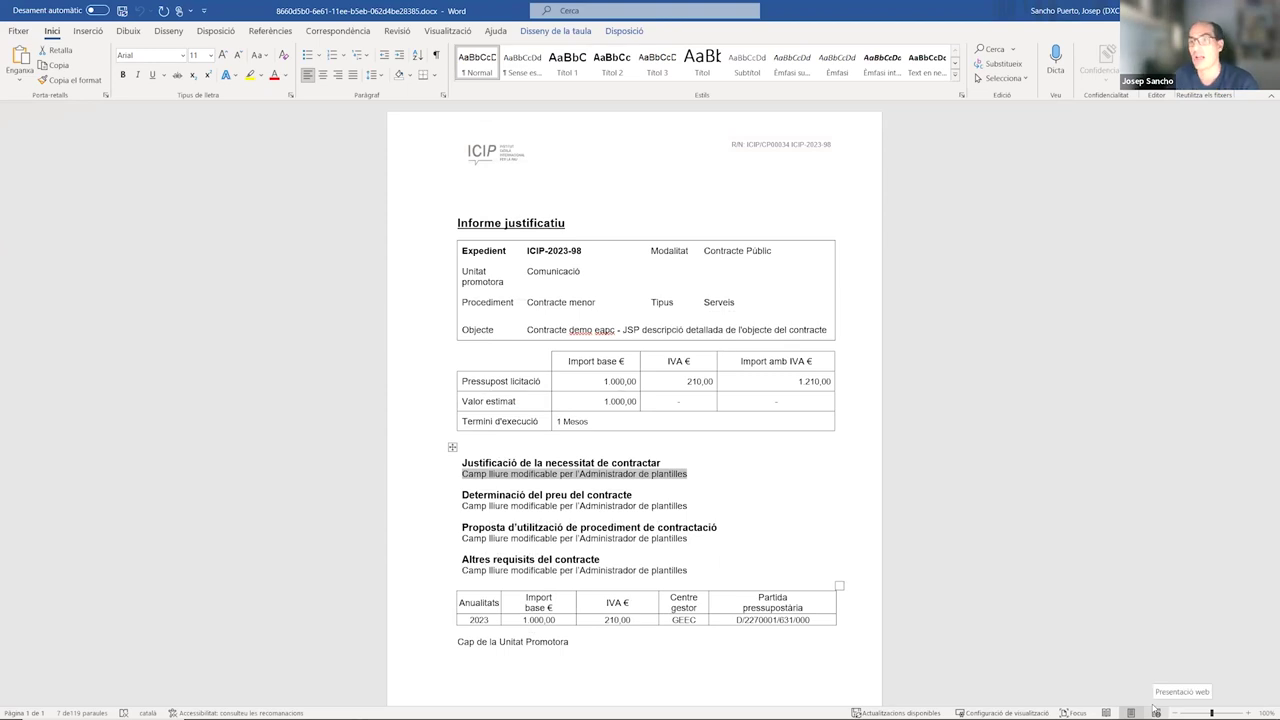
{"action": "type", "text": "La justificació"}
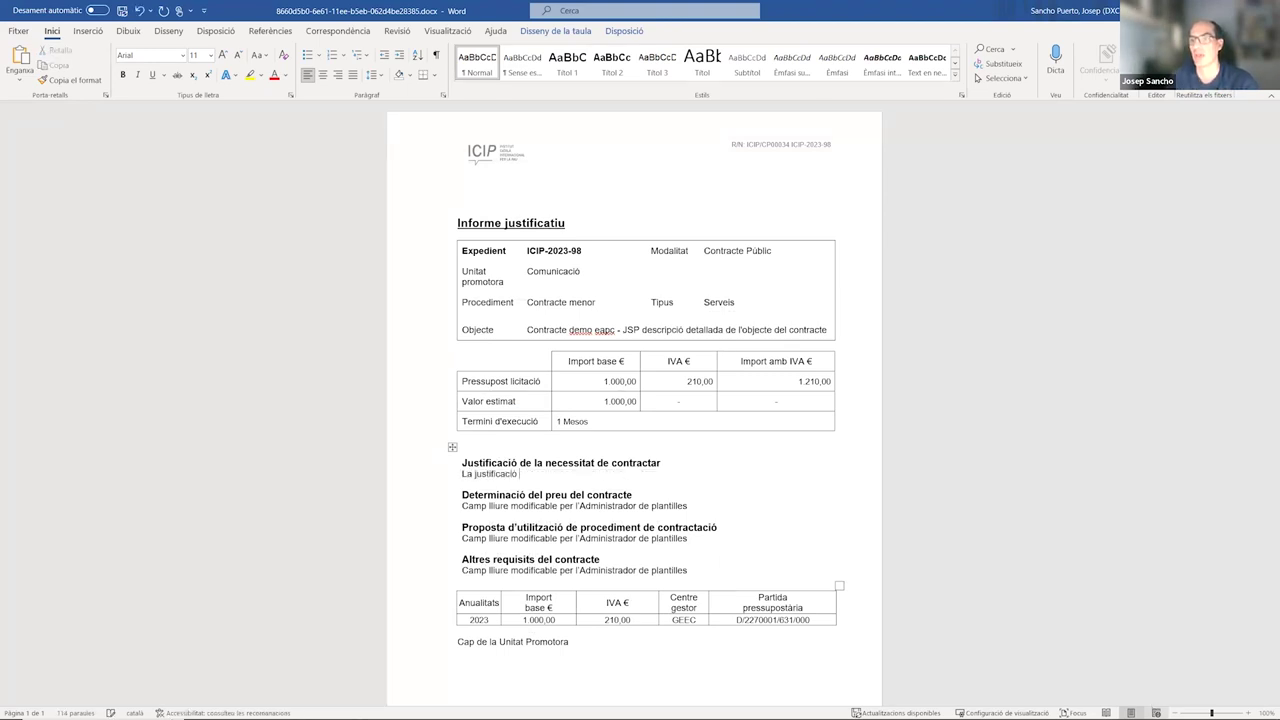
{"action": "type", "text": " XXXXXX"}
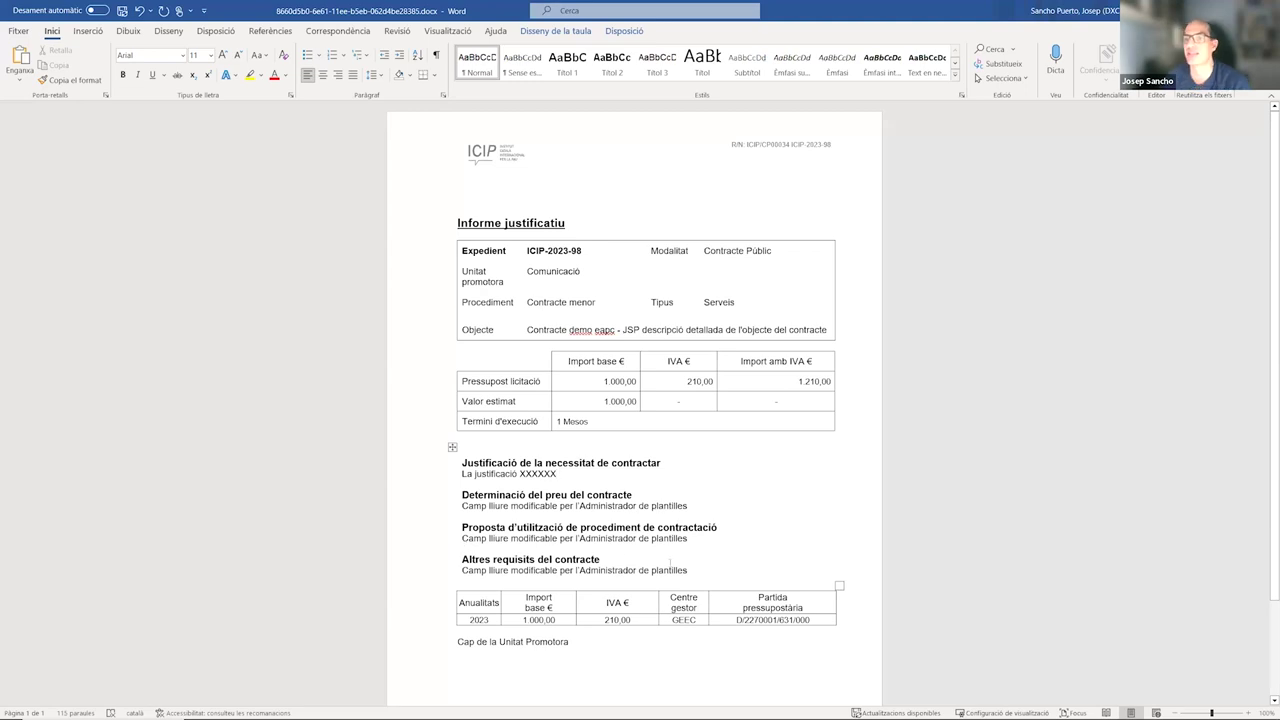
Replace the signatory line "Cap de la Unitat Promotora" below the annuities table with "El Director" and save the document
{"action": "scroll", "coordinate": [736, 535], "scroll_direction": "down", "scroll_amount": 3}
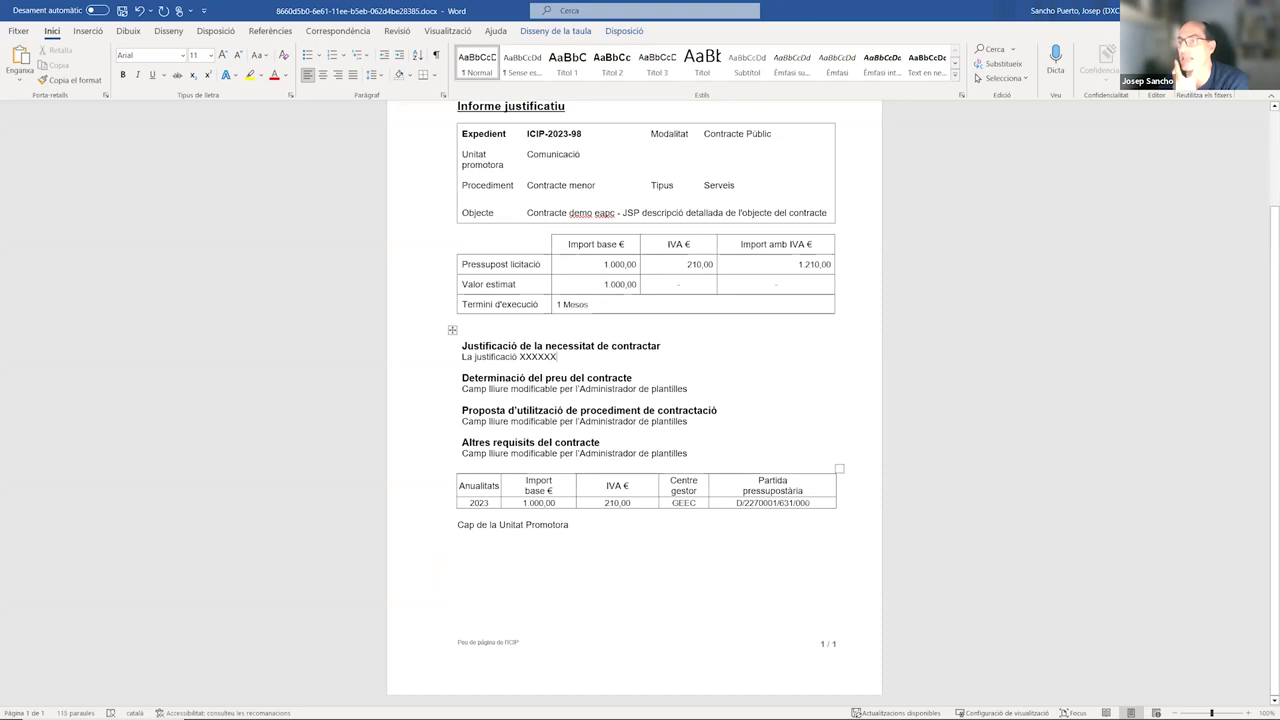
{"action": "left_click_drag", "start_coordinate": [819, 503], "coordinate": [727, 502]}
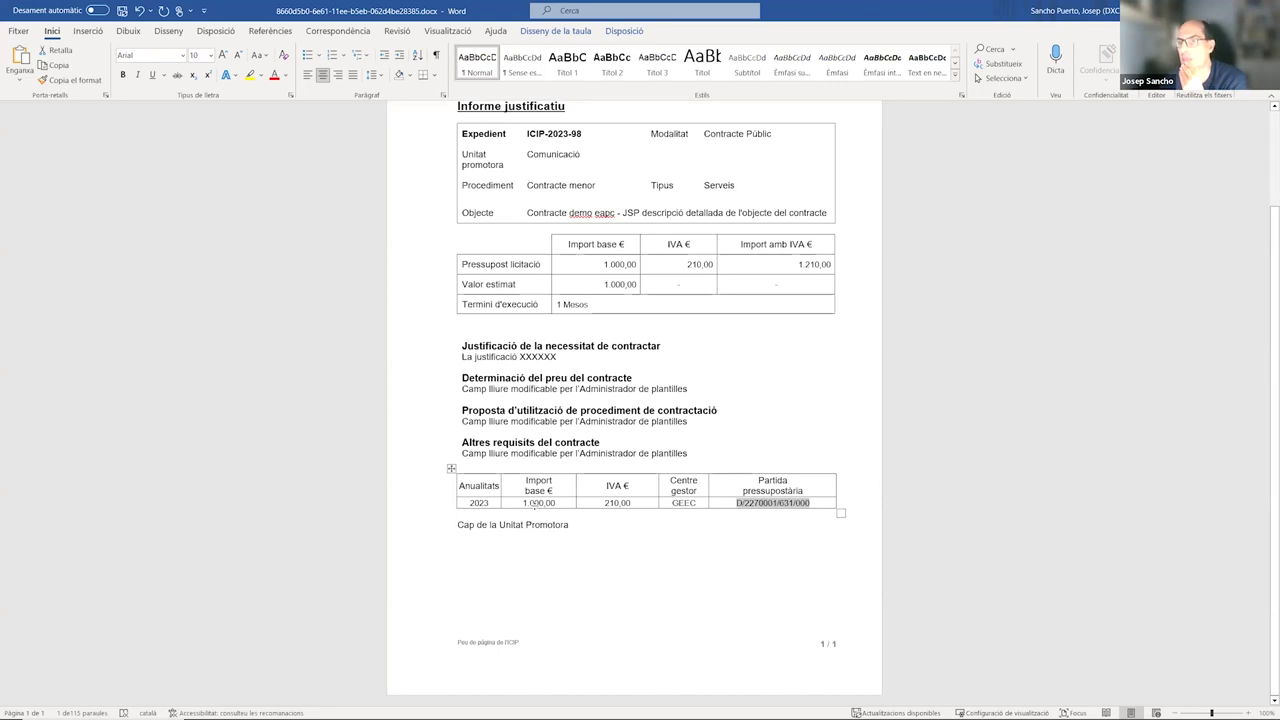
{"action": "left_click", "coordinate": [457, 533]}
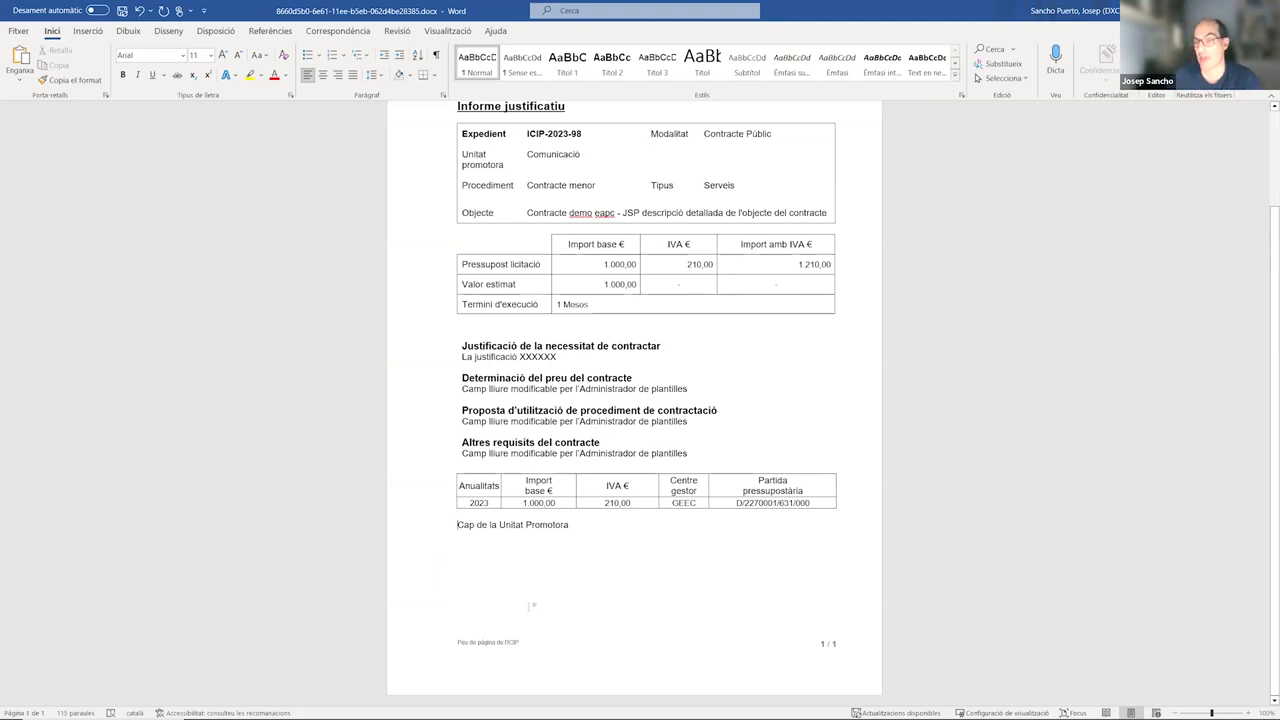
{"action": "key", "text": "shift+End"}
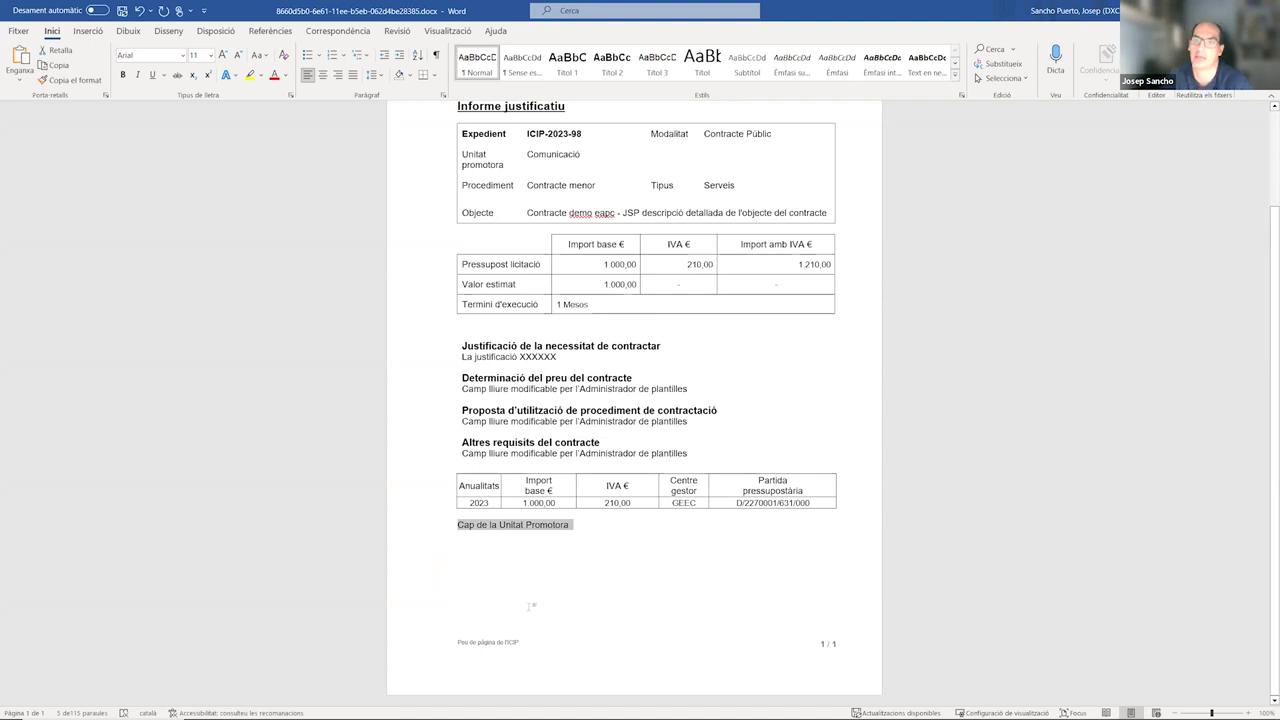
{"action": "type", "text": "Direcot"}
{"action": "key", "text": "BackSpace"}
{"action": "key", "text": "BackSpace"}
{"action": "key", "text": "BackSpace"}
{"action": "key", "text": "BackSpace"}
{"action": "key", "text": "BackSpace"}
{"action": "key", "text": "BackSpace"}
{"action": "key", "text": "BackSpace"}
{"action": "type", "text": "El Director"}
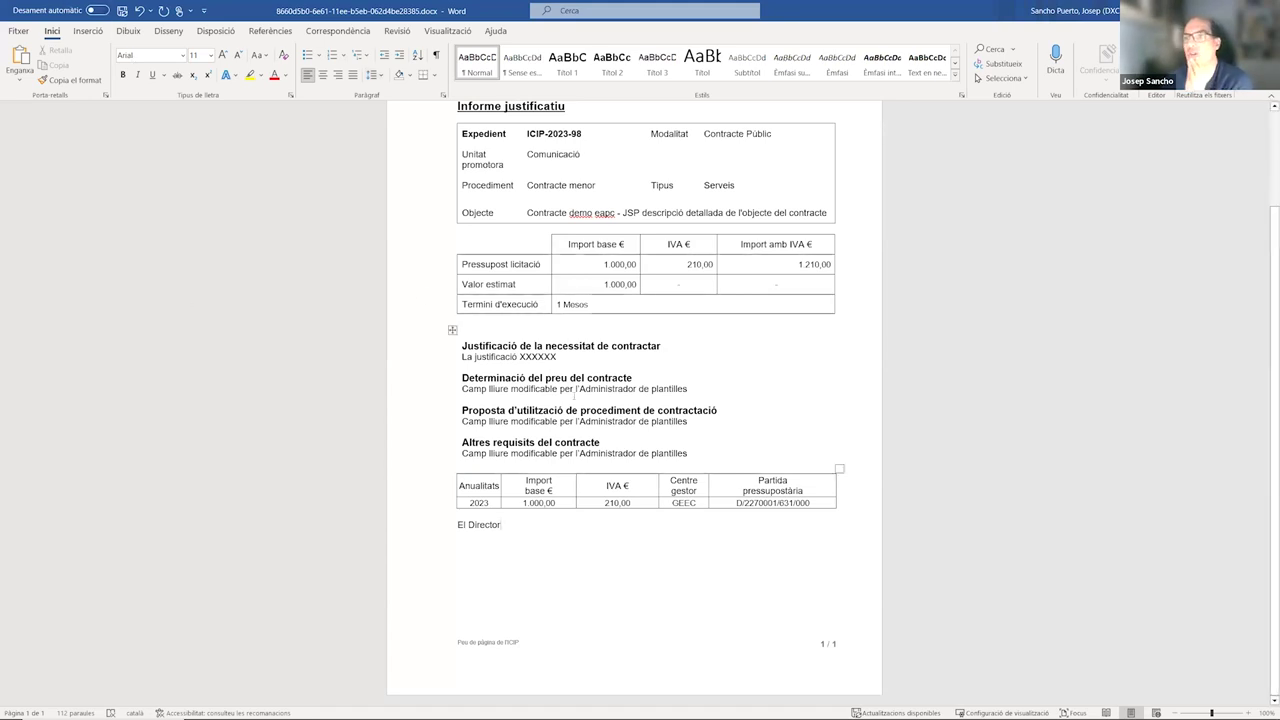
{"action": "scroll", "coordinate": [115, 50], "scroll_direction": "up", "scroll_amount": 2}
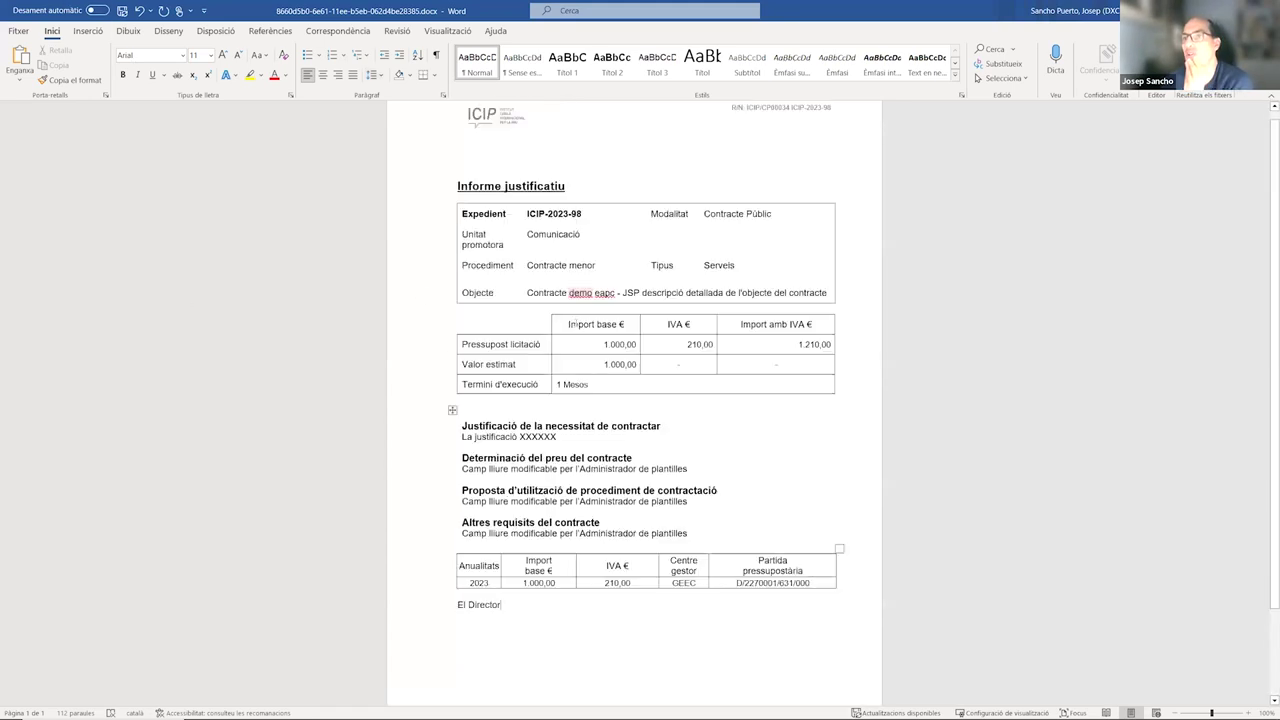
{"action": "left_click", "coordinate": [122, 11]}
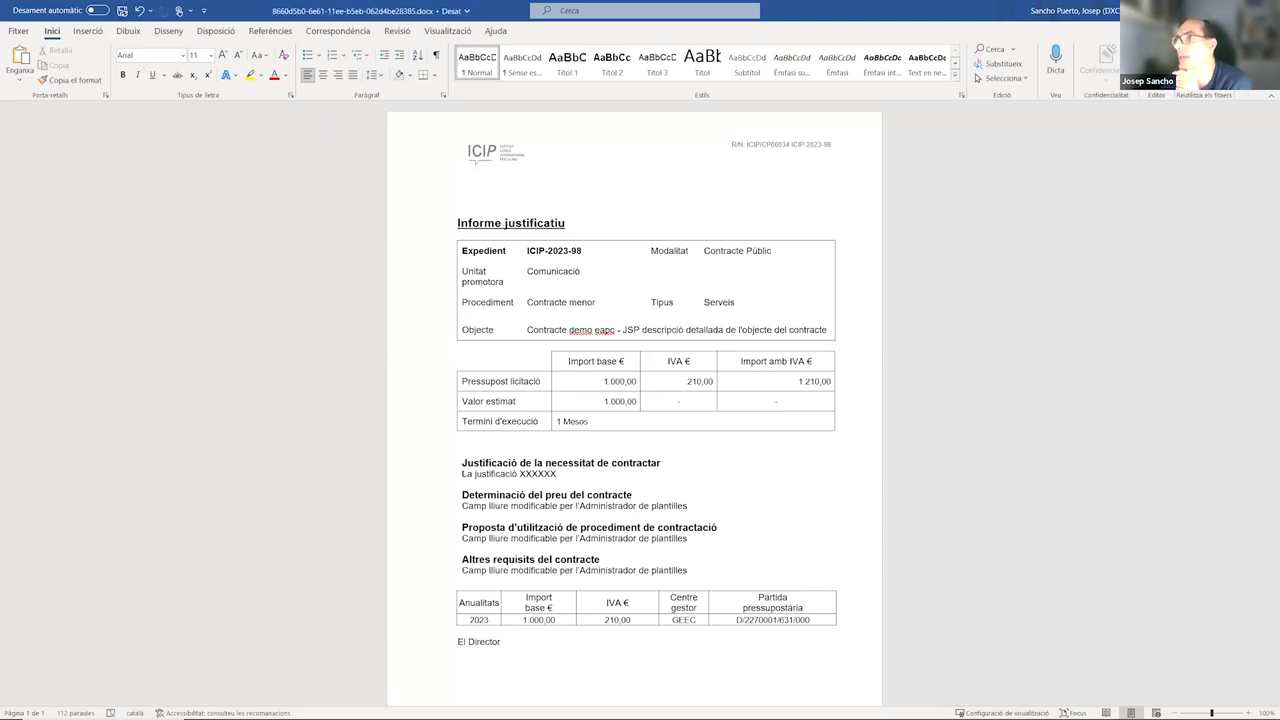
Close the edited report, reopen the Informe Justificatiu template in Word to check the saved text, and close it again
{"action": "key", "text": "alt+F4"}
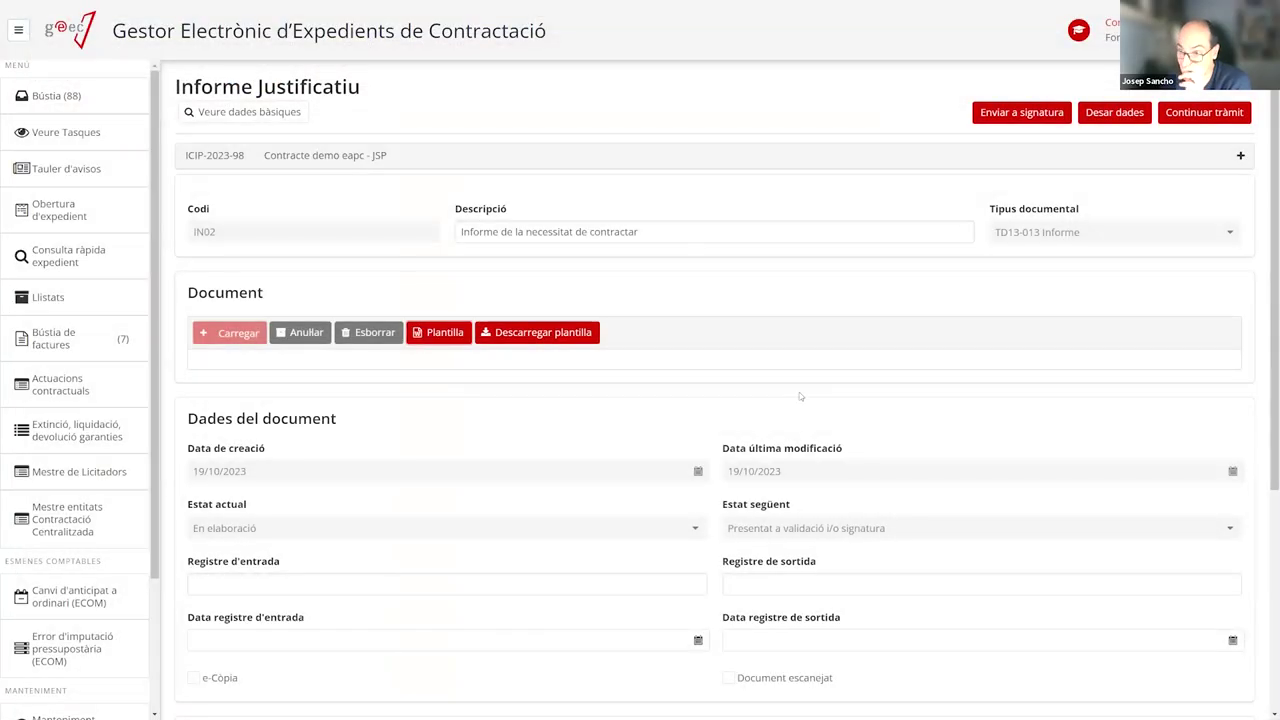
{"action": "scroll", "coordinate": [563, 340], "scroll_direction": "down", "scroll_amount": 3}
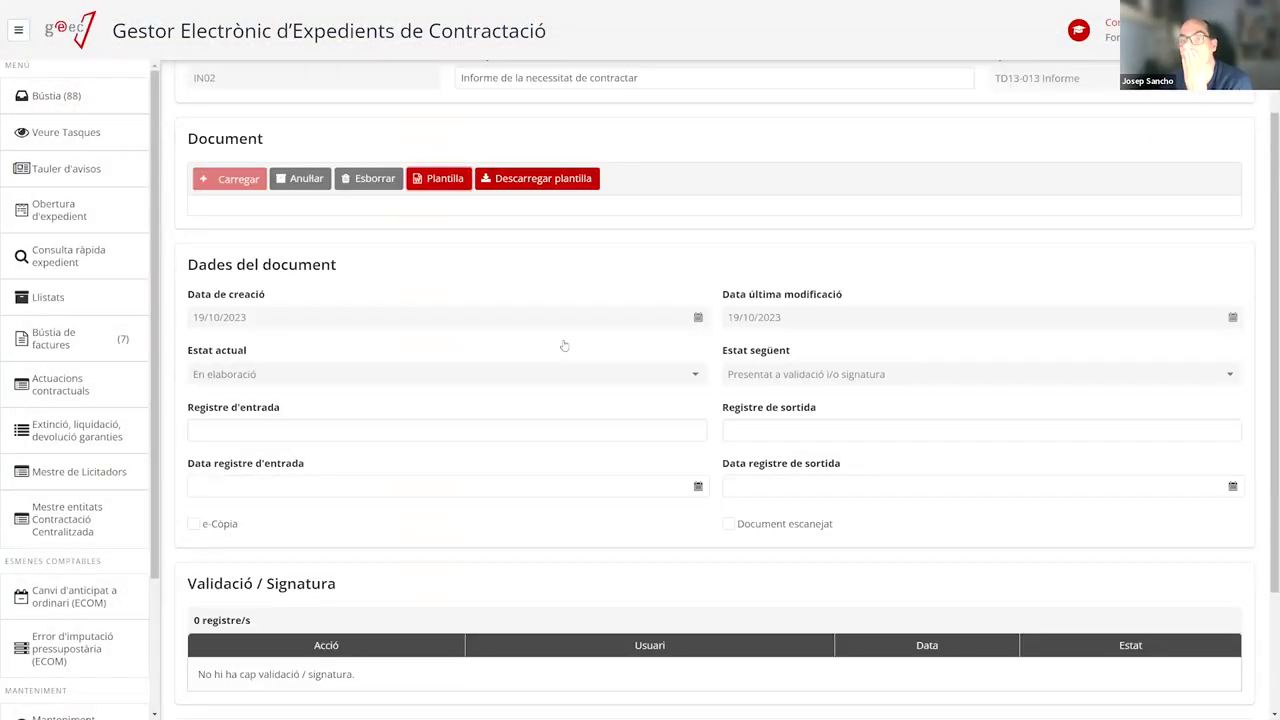
{"action": "scroll", "coordinate": [563, 340], "scroll_direction": "up", "scroll_amount": 3}
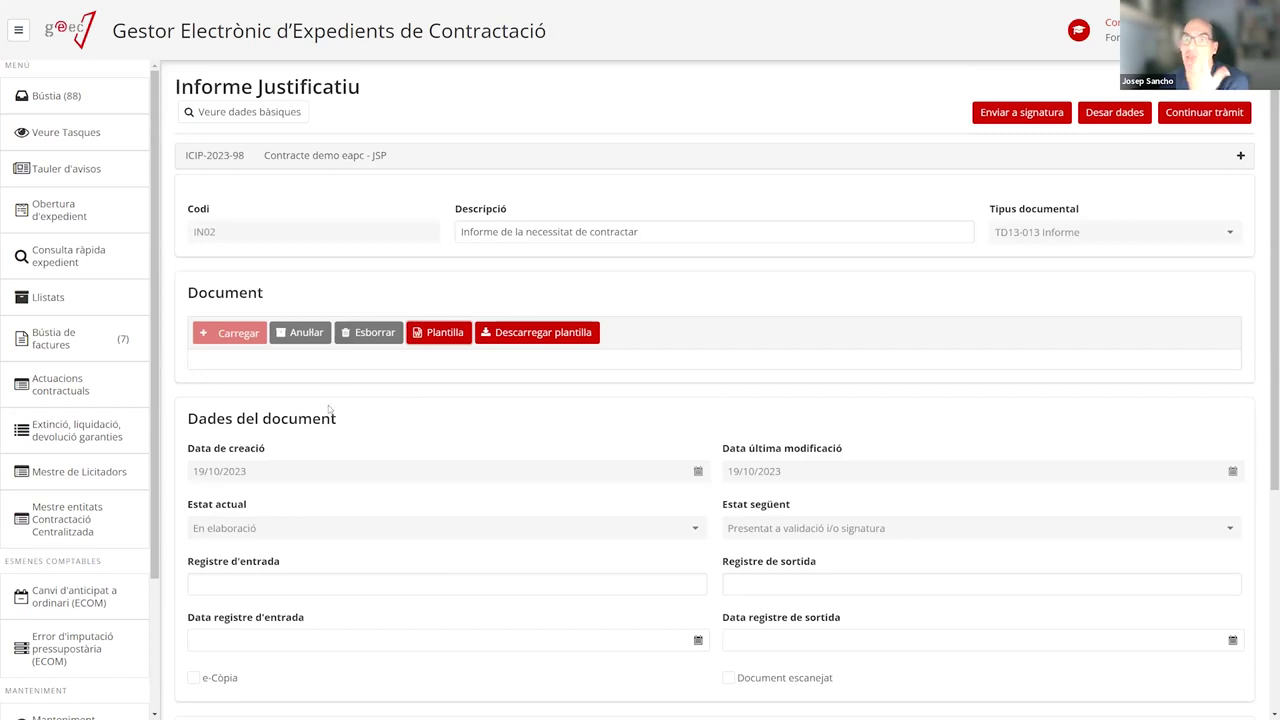
{"action": "left_click", "coordinate": [429, 337]}
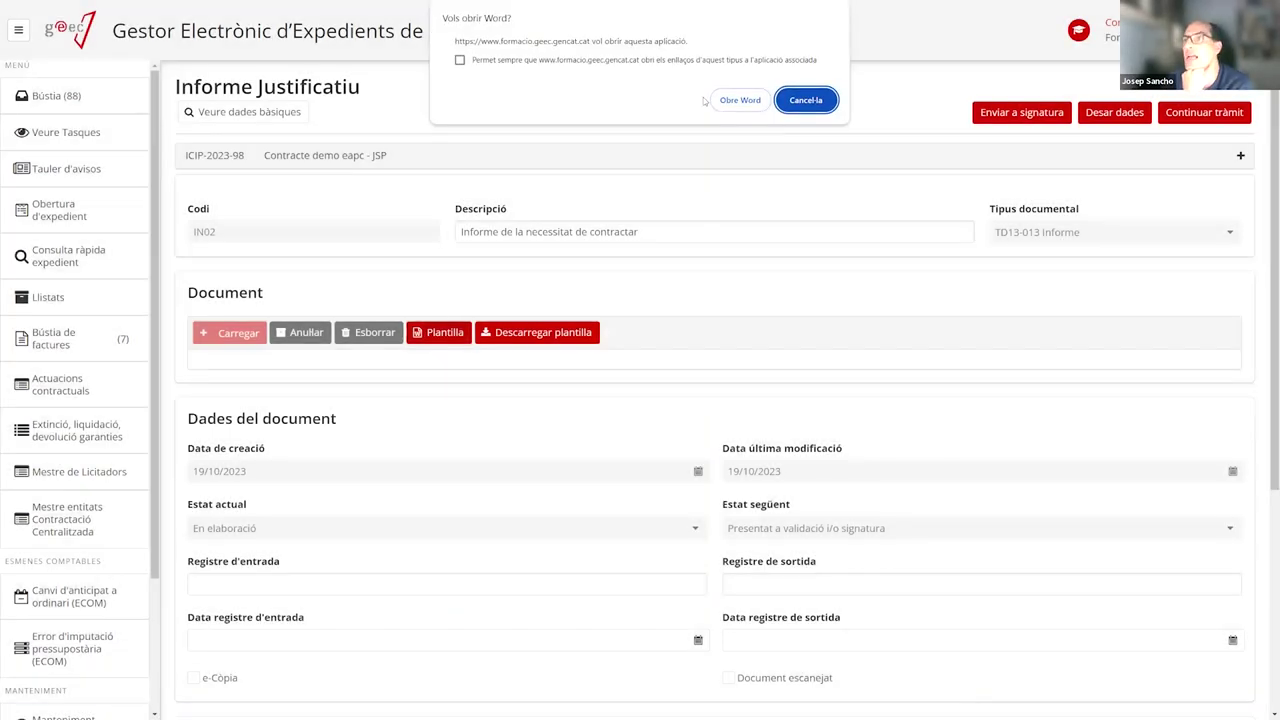
{"action": "left_click", "coordinate": [739, 100]}
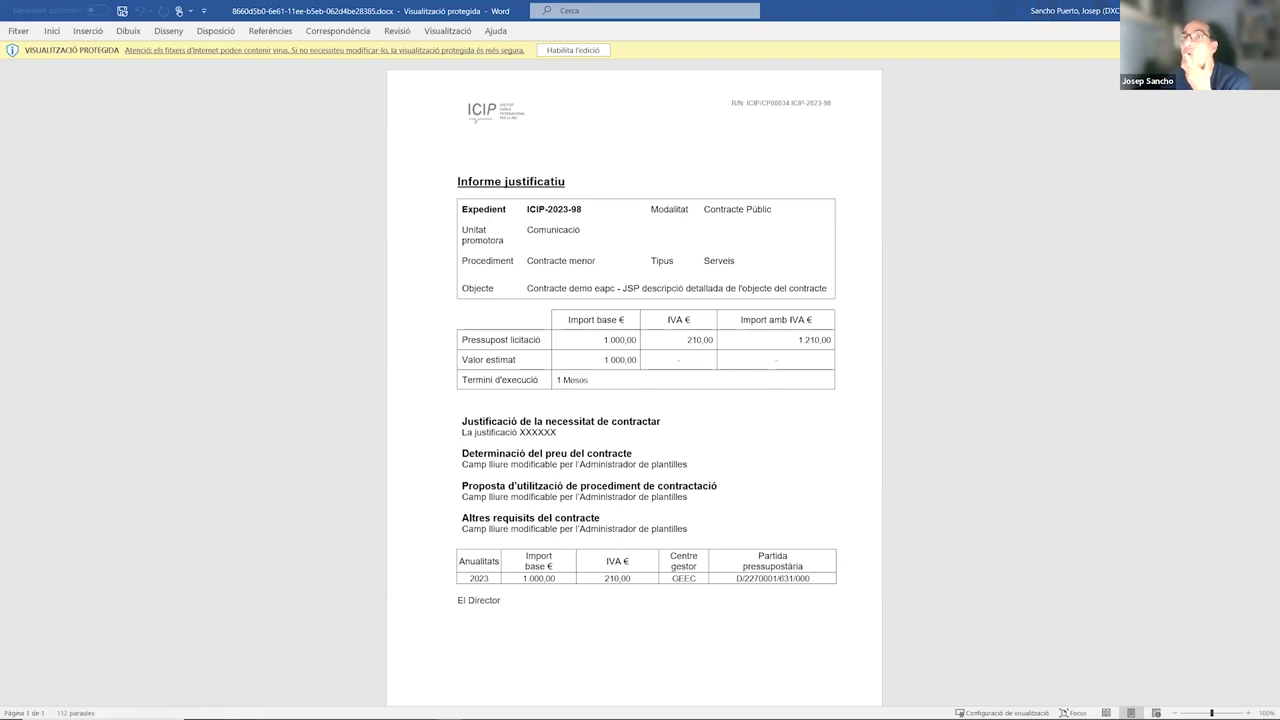
{"action": "key", "text": "alt+F4"}
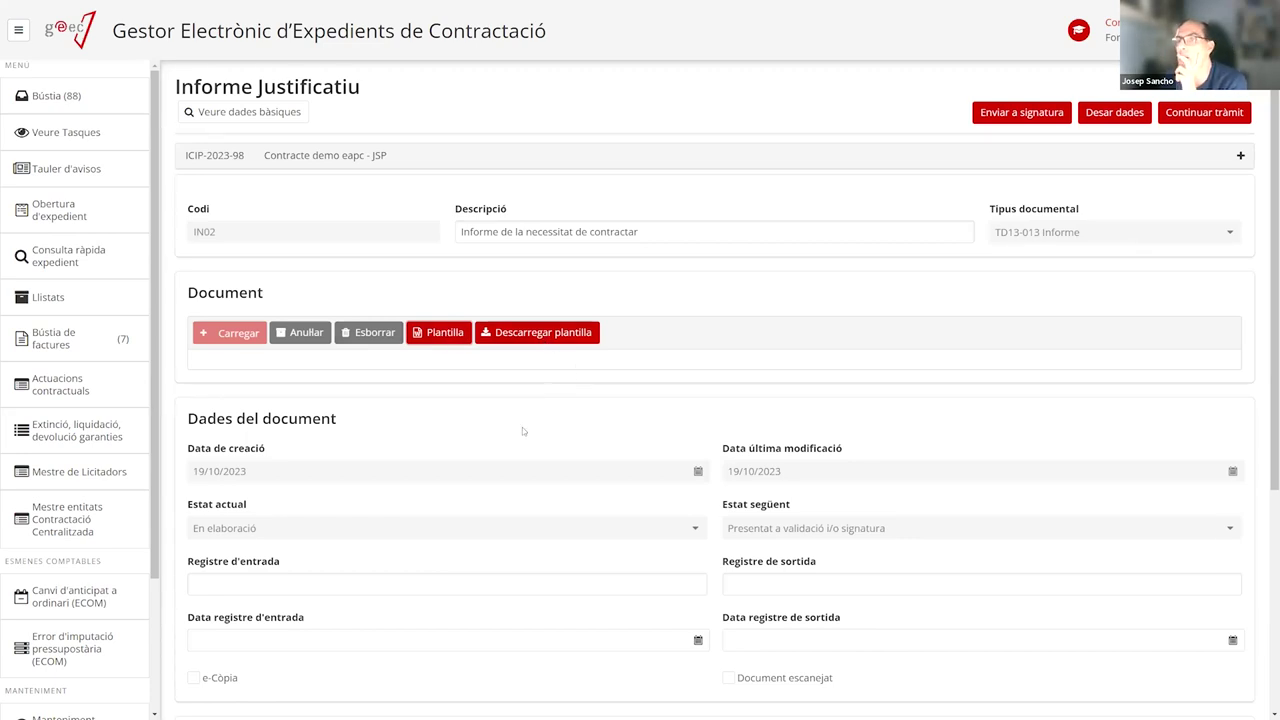
Download a local copy of the Informe Justificatiu template document
{"action": "scroll", "coordinate": [522, 427], "scroll_direction": "down", "scroll_amount": 3}
{"action": "scroll", "coordinate": [525, 369], "scroll_direction": "up", "scroll_amount": 3}
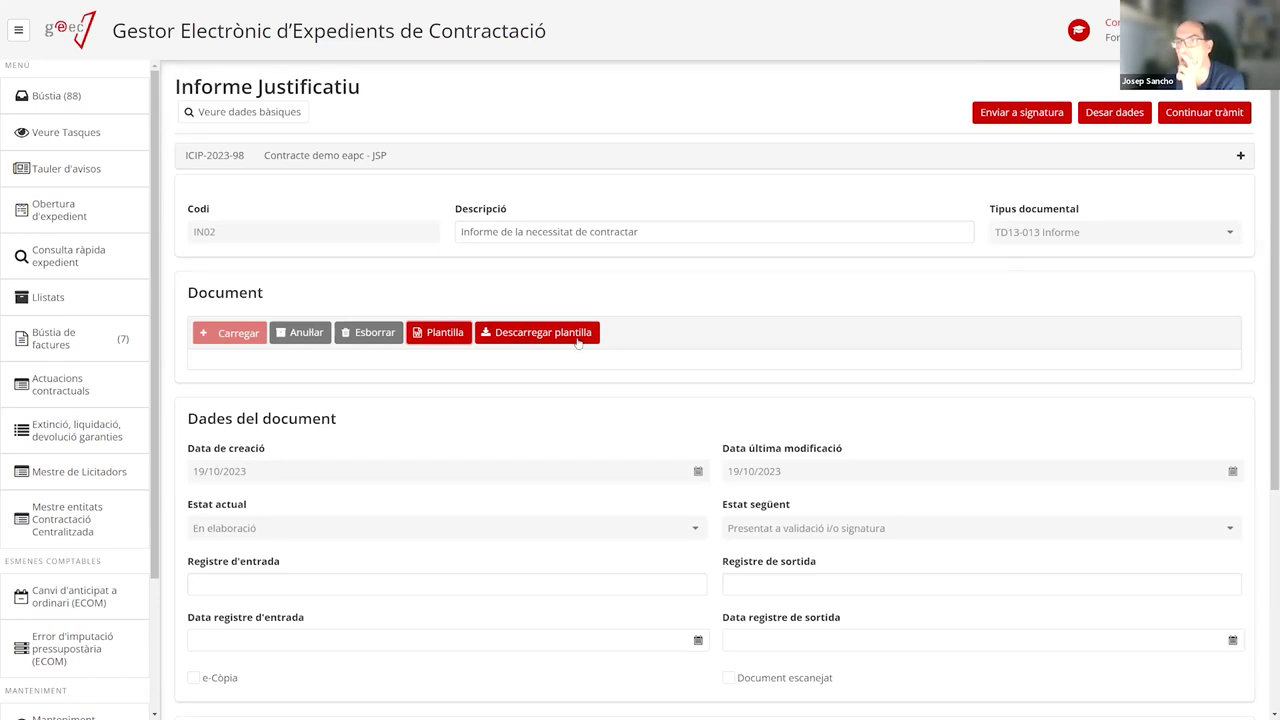
{"action": "left_click", "coordinate": [543, 332]}
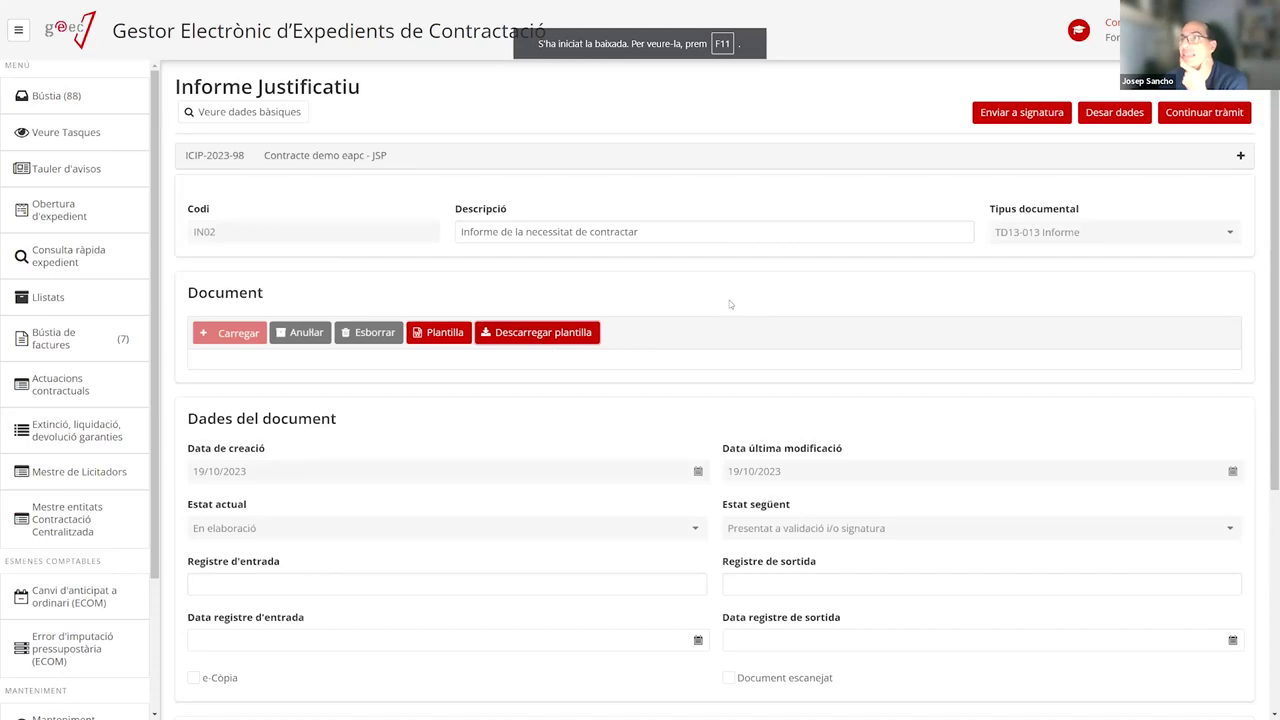
{"action": "scroll", "coordinate": [729, 300], "scroll_direction": "down", "scroll_amount": 3}
{"action": "scroll", "coordinate": [709, 314], "scroll_direction": "up", "scroll_amount": 3}
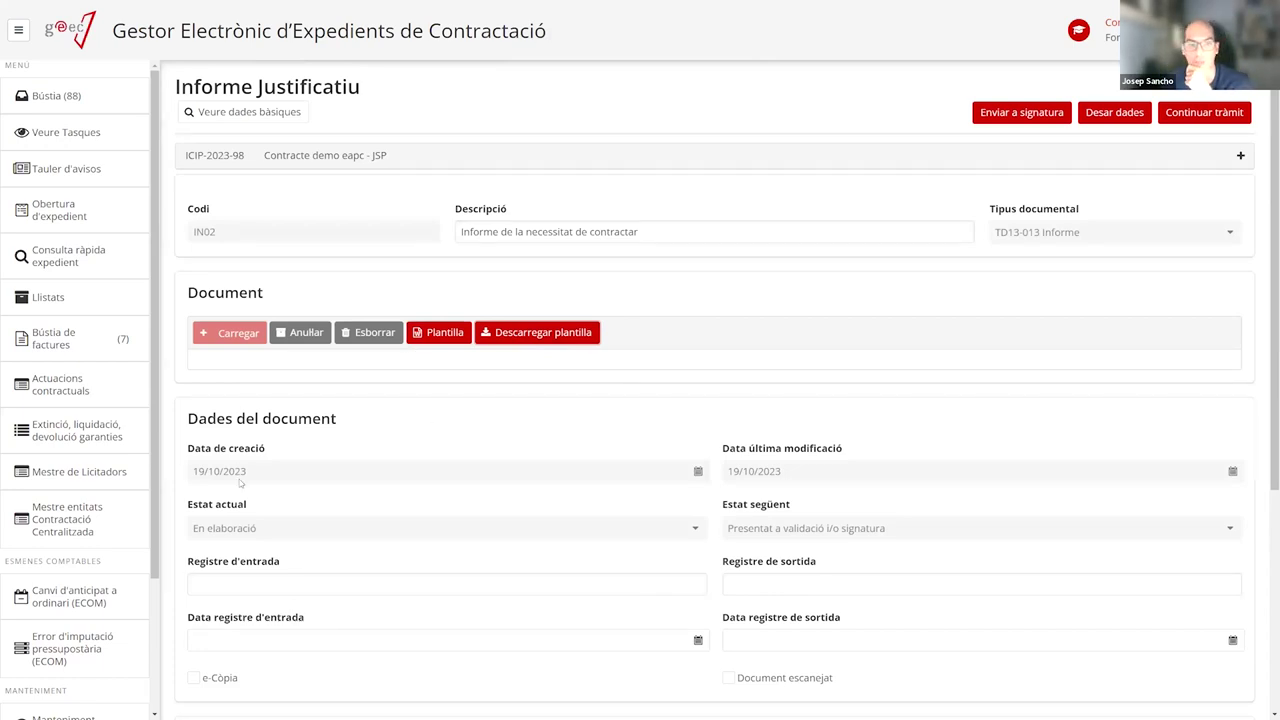
Switch to the Baixades folder in File Explorer and open the downloaded IN02 (1).docx in Word
{"action": "left_click", "coordinate": [10, 710]}
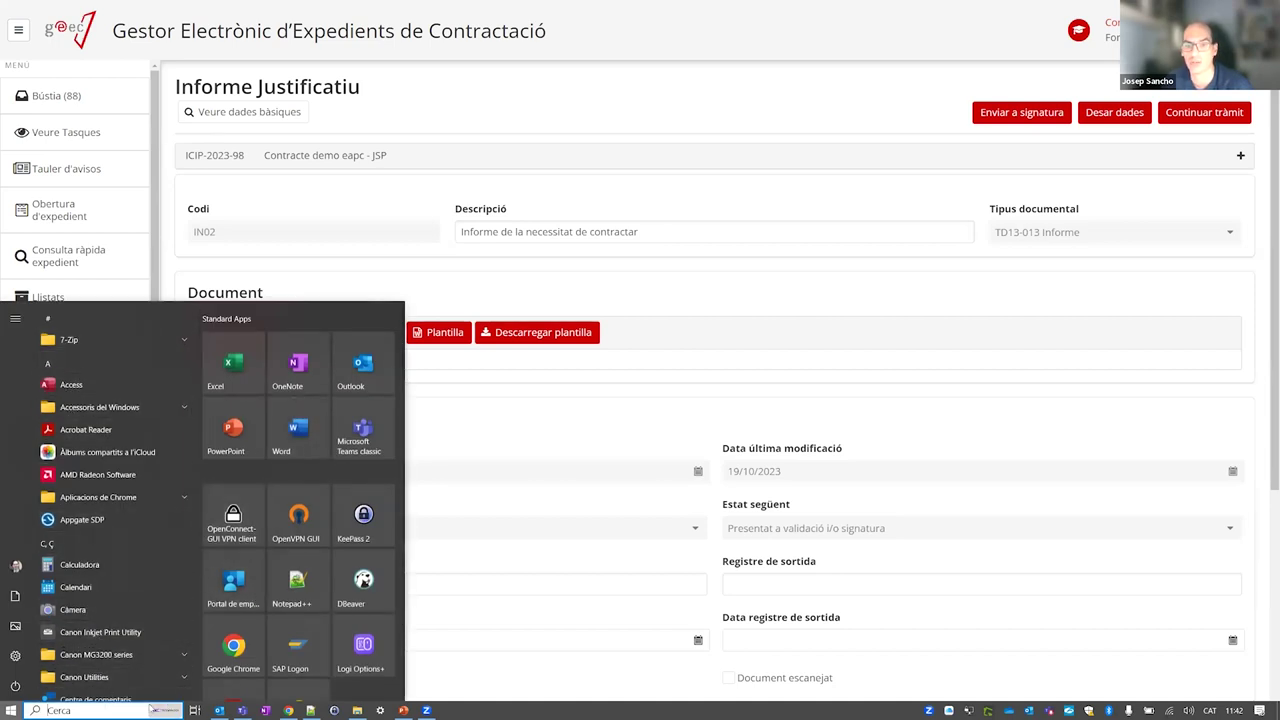
{"action": "left_click", "coordinate": [100, 708]}
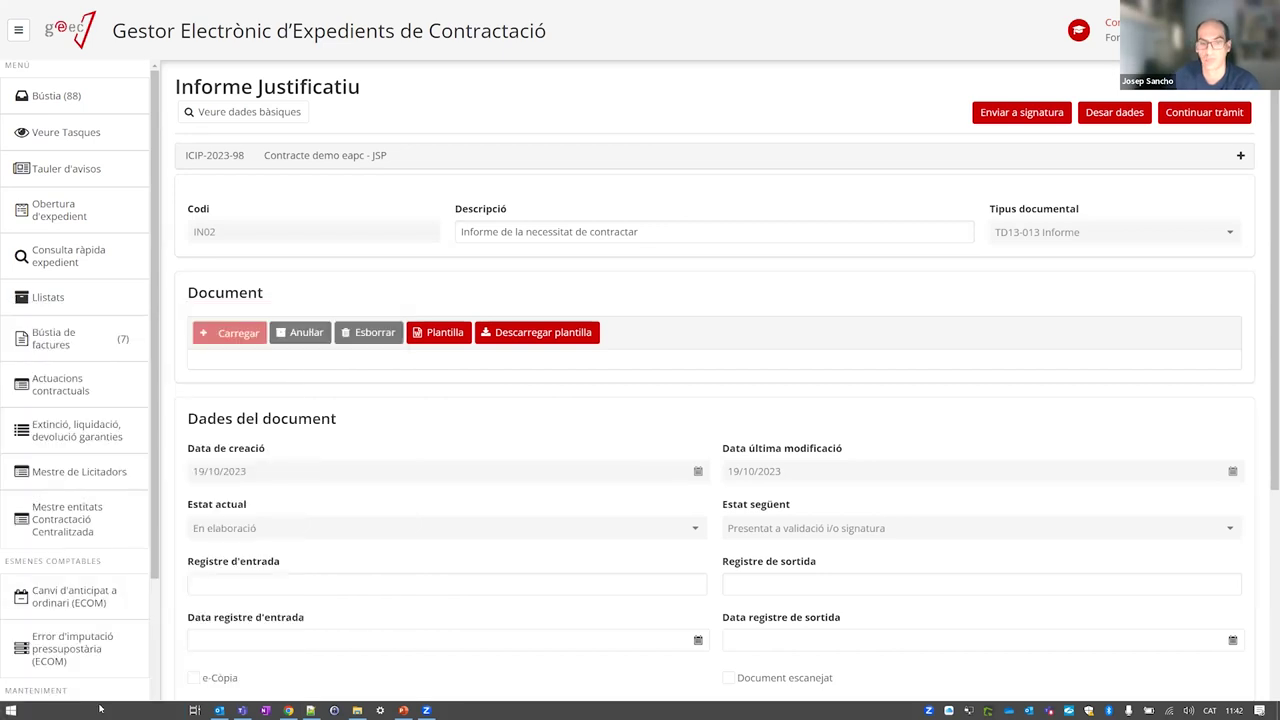
{"action": "key", "text": "Escape"}
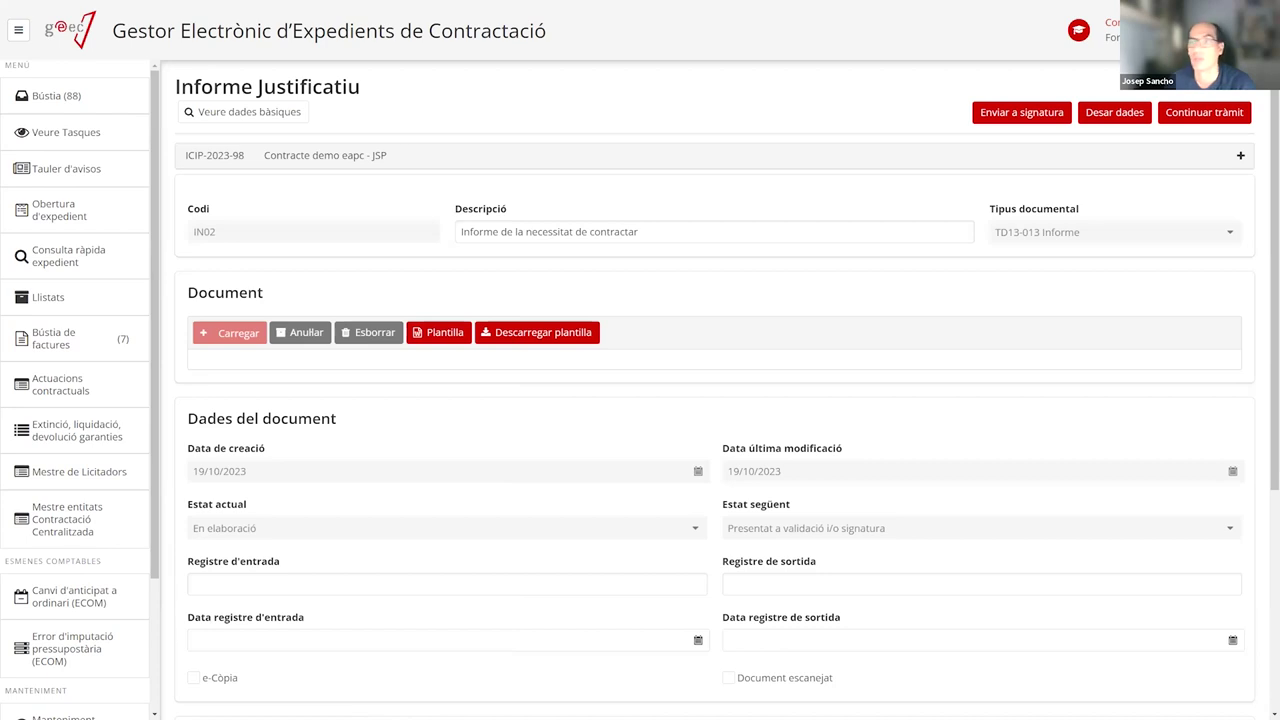
{"action": "key", "text": "alt+Tab"}
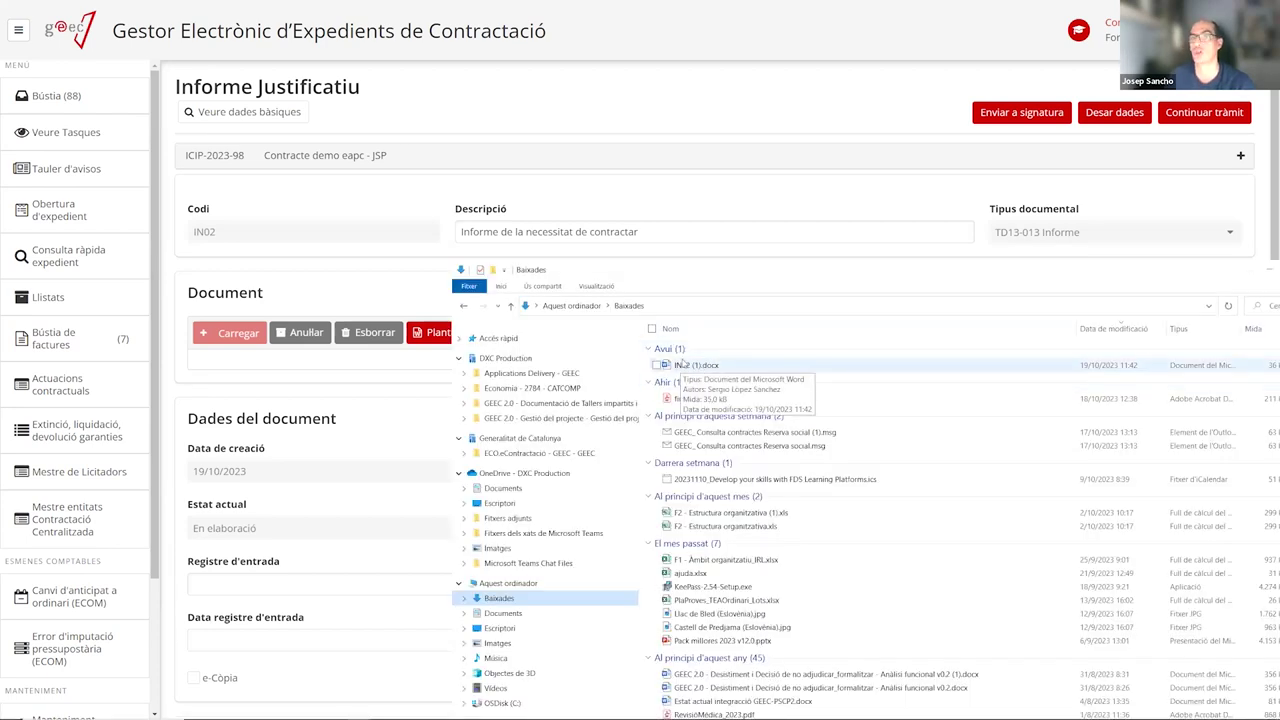
{"action": "left_click", "coordinate": [718, 368]}
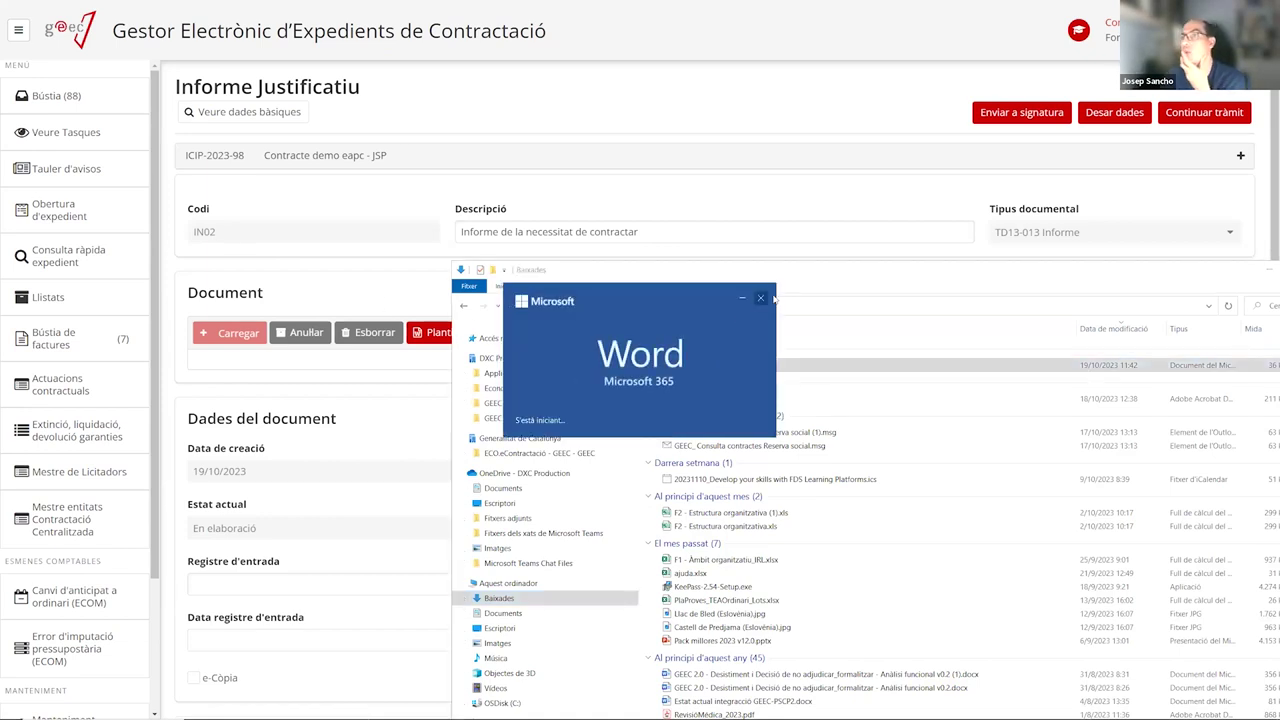
{"action": "left_click", "coordinate": [1264, 274]}
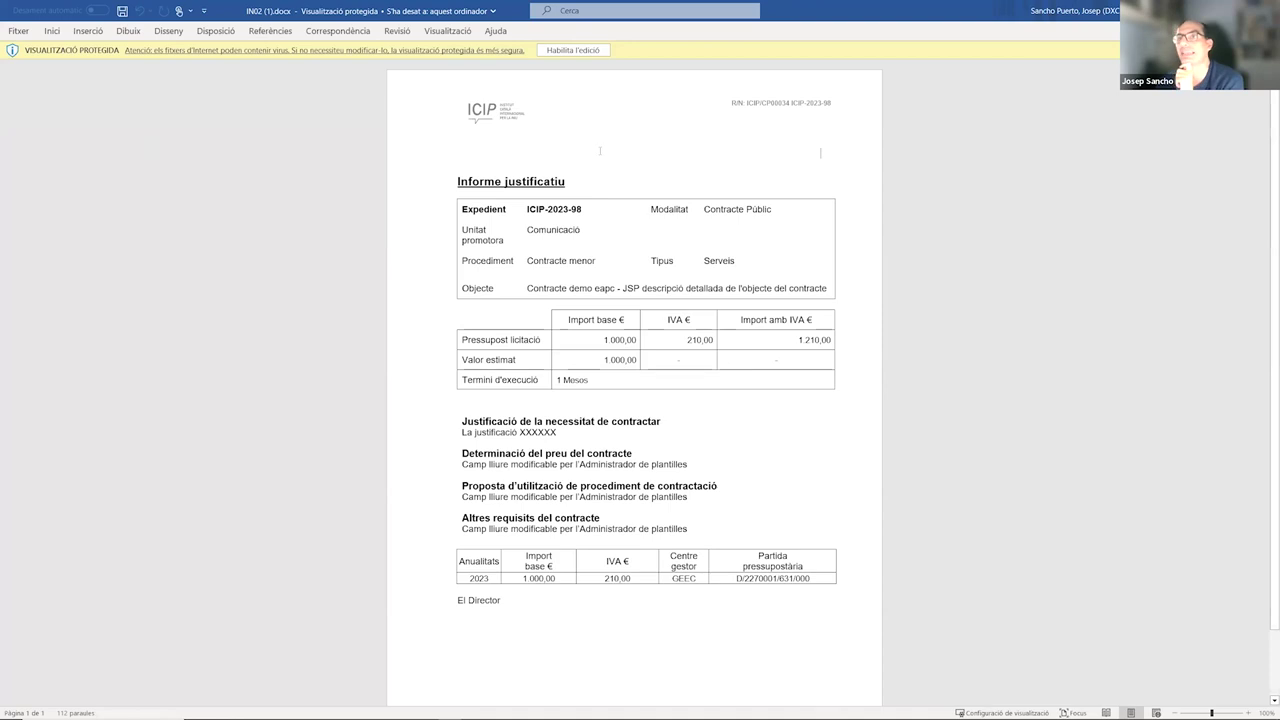
Enable editing in the downloaded copy, add "drsgdsghdshadeshsdhe" after "El Director" and close the document
{"action": "left_click", "coordinate": [572, 50]}
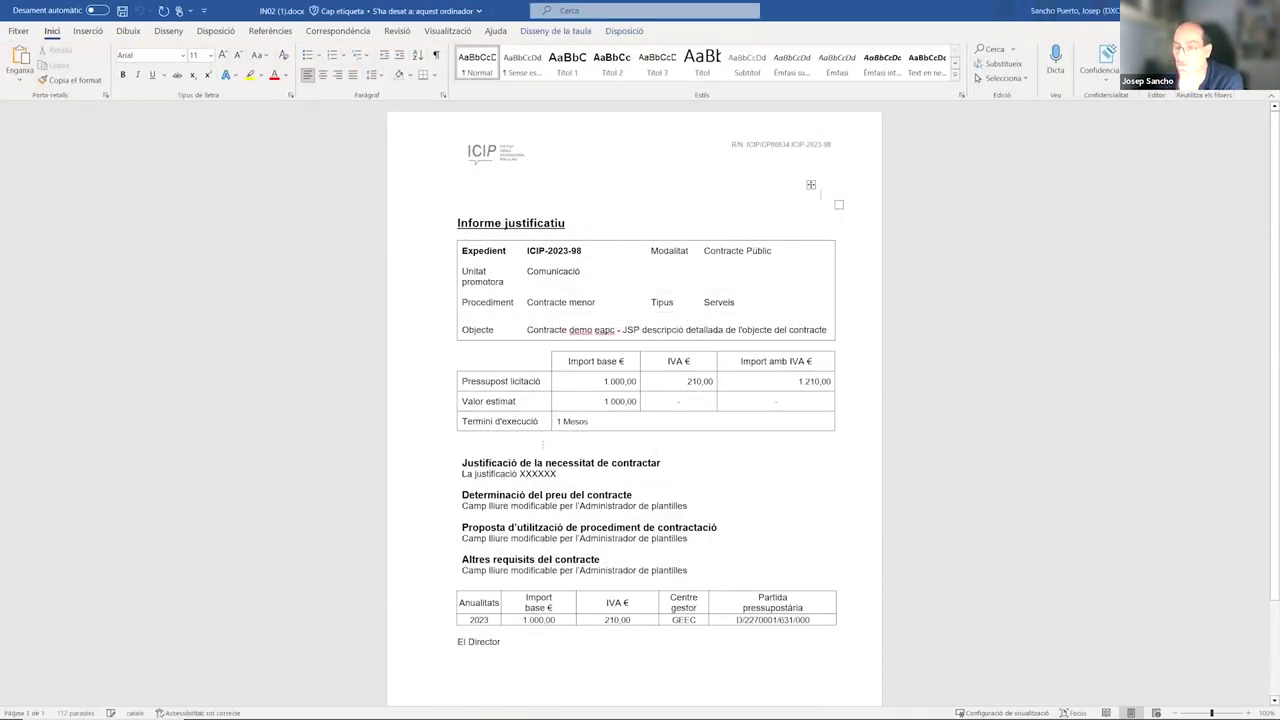
{"action": "left_click", "coordinate": [520, 640]}
{"action": "type", "text": "drsgdsghdshadeshsdhe"}
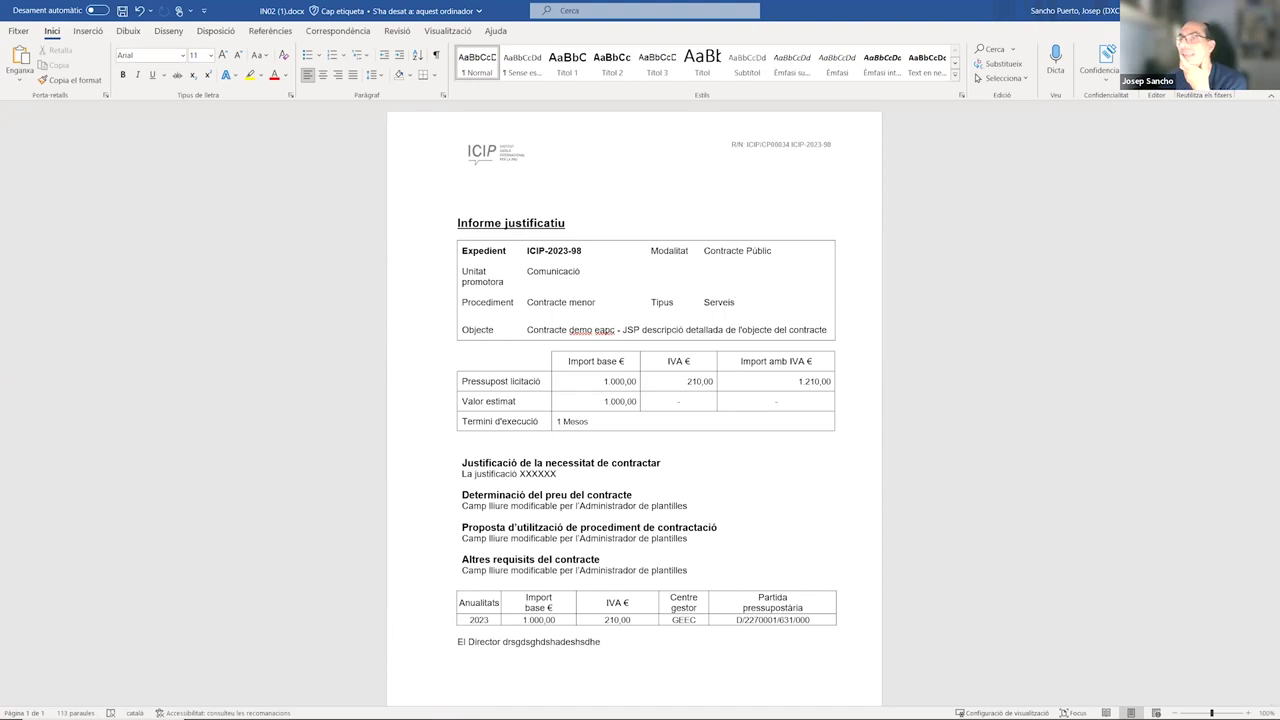
{"action": "key", "text": "alt+F4"}
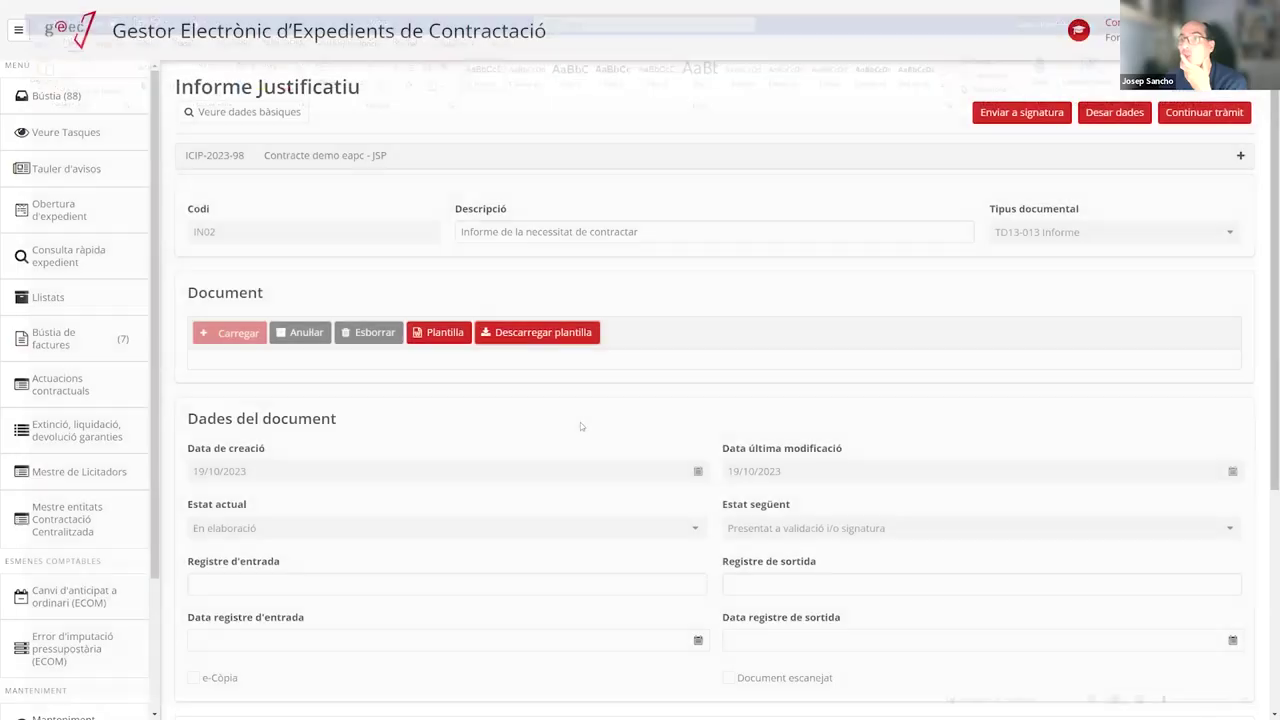
Open the Informe Justificatiu template from the file in Word again, check its signatory line against the local edit, and close it
{"action": "scroll", "coordinate": [631, 288], "scroll_direction": "down", "scroll_amount": 3}
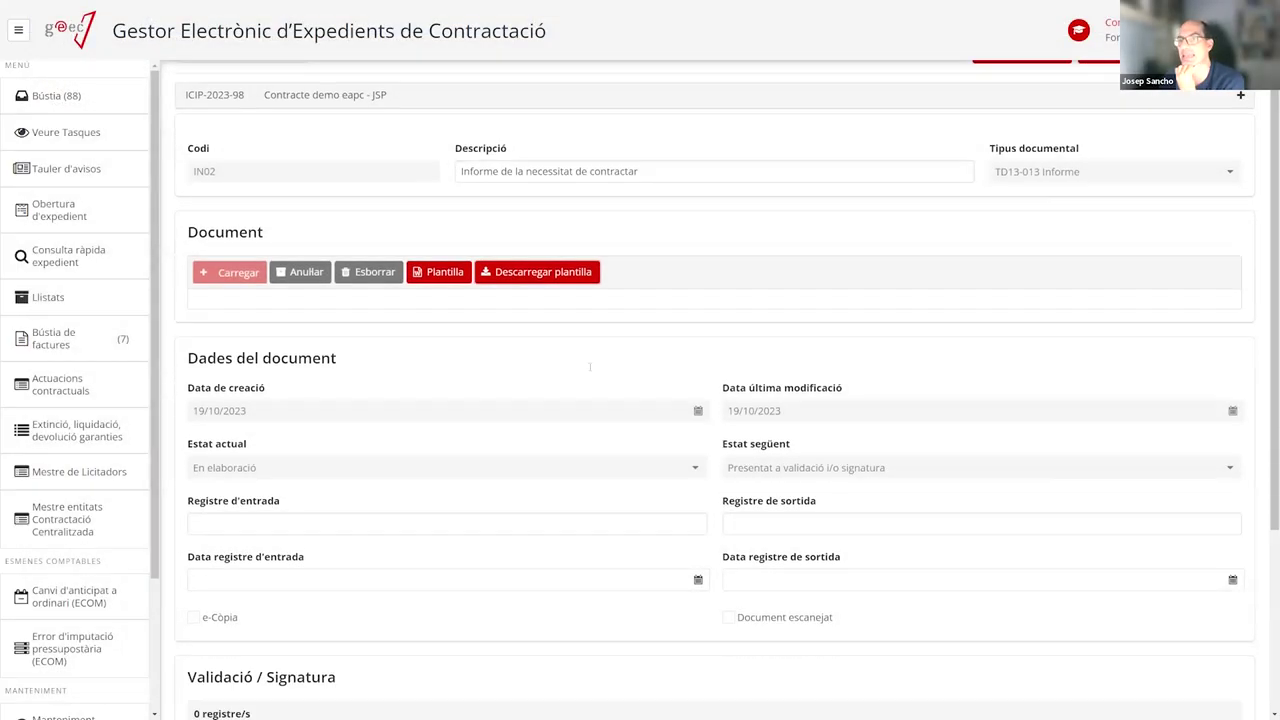
{"action": "scroll", "coordinate": [556, 348], "scroll_direction": "up", "scroll_amount": 3}
{"action": "scroll", "coordinate": [500, 330], "scroll_direction": "down", "scroll_amount": 1}
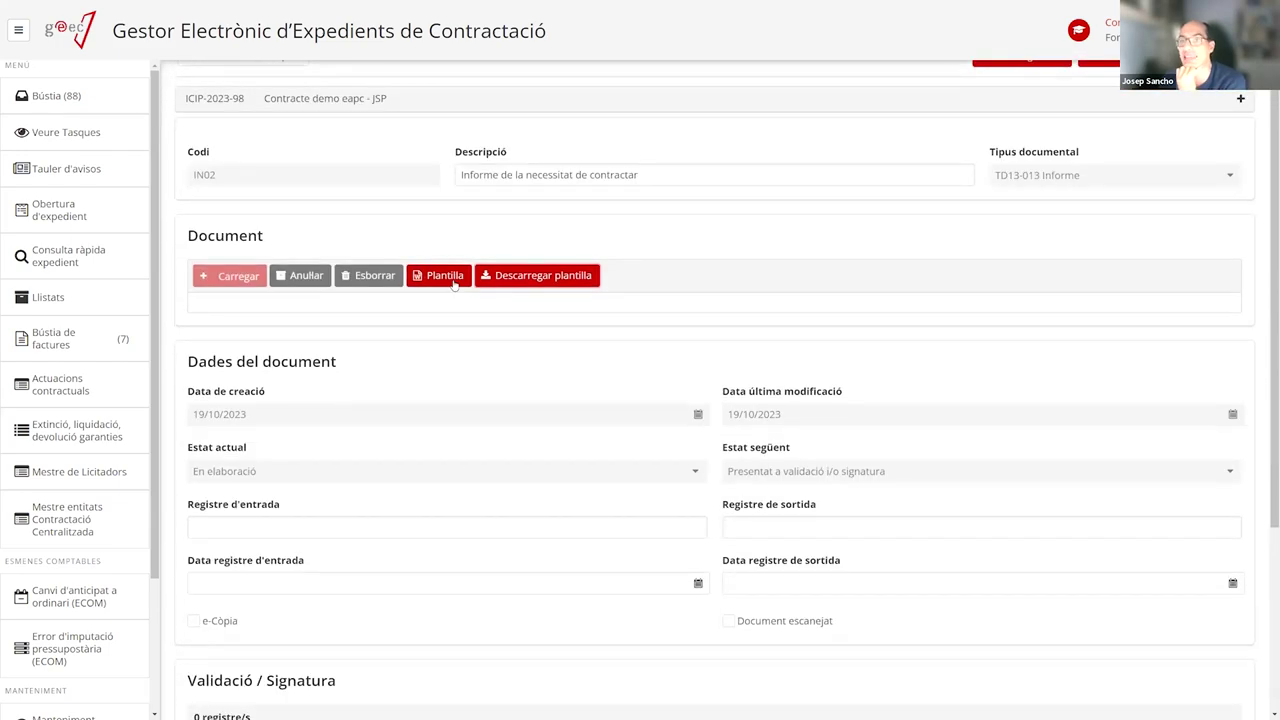
{"action": "left_click", "coordinate": [453, 283]}
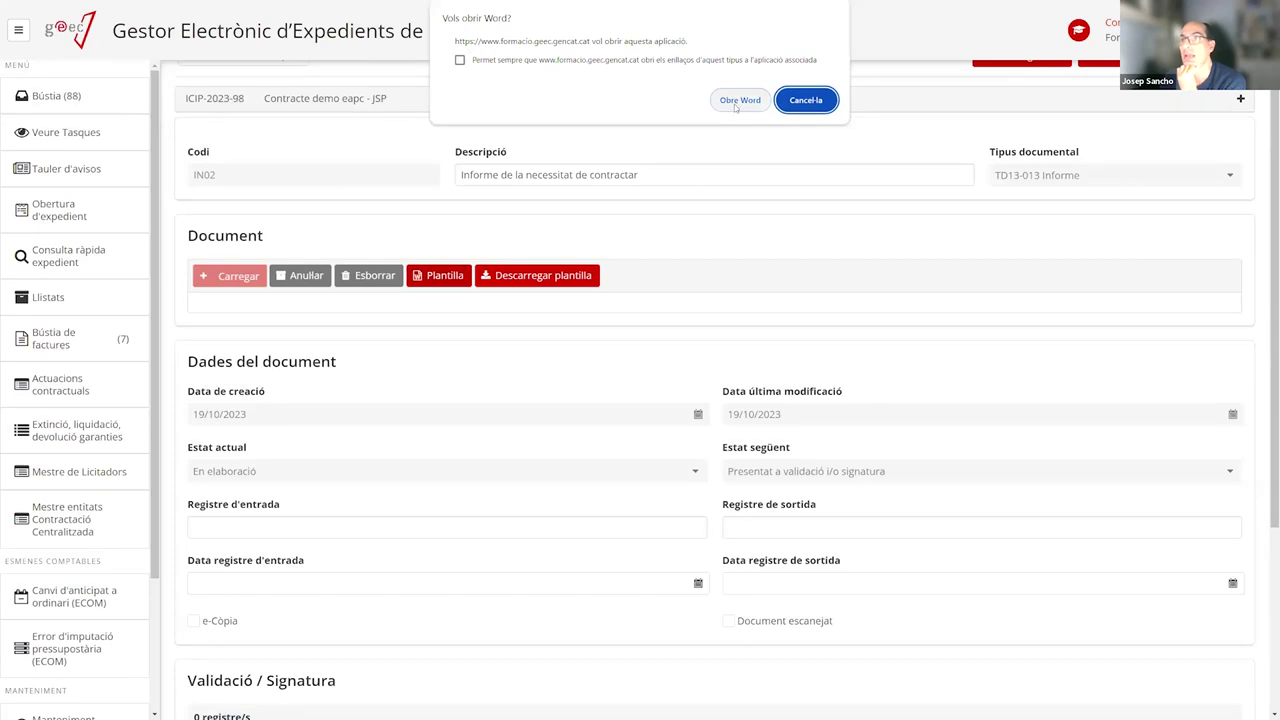
{"action": "left_click", "coordinate": [737, 102]}
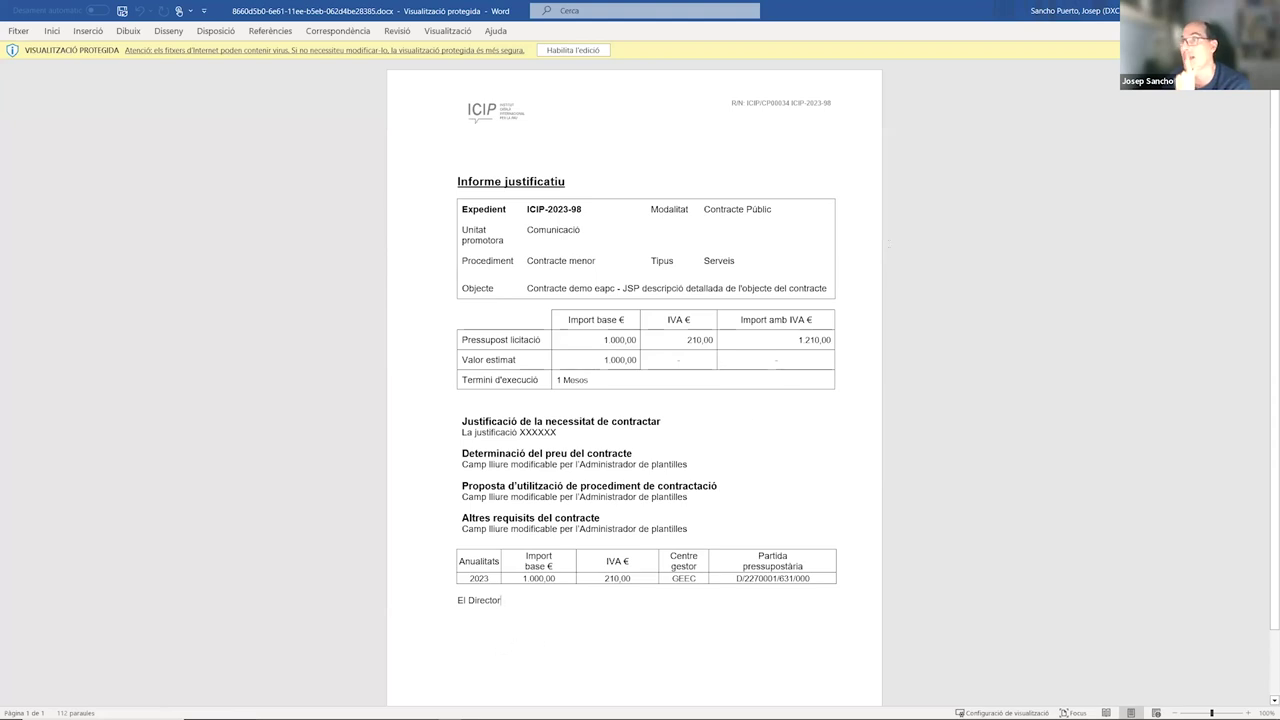
{"action": "key", "text": "alt+F4"}
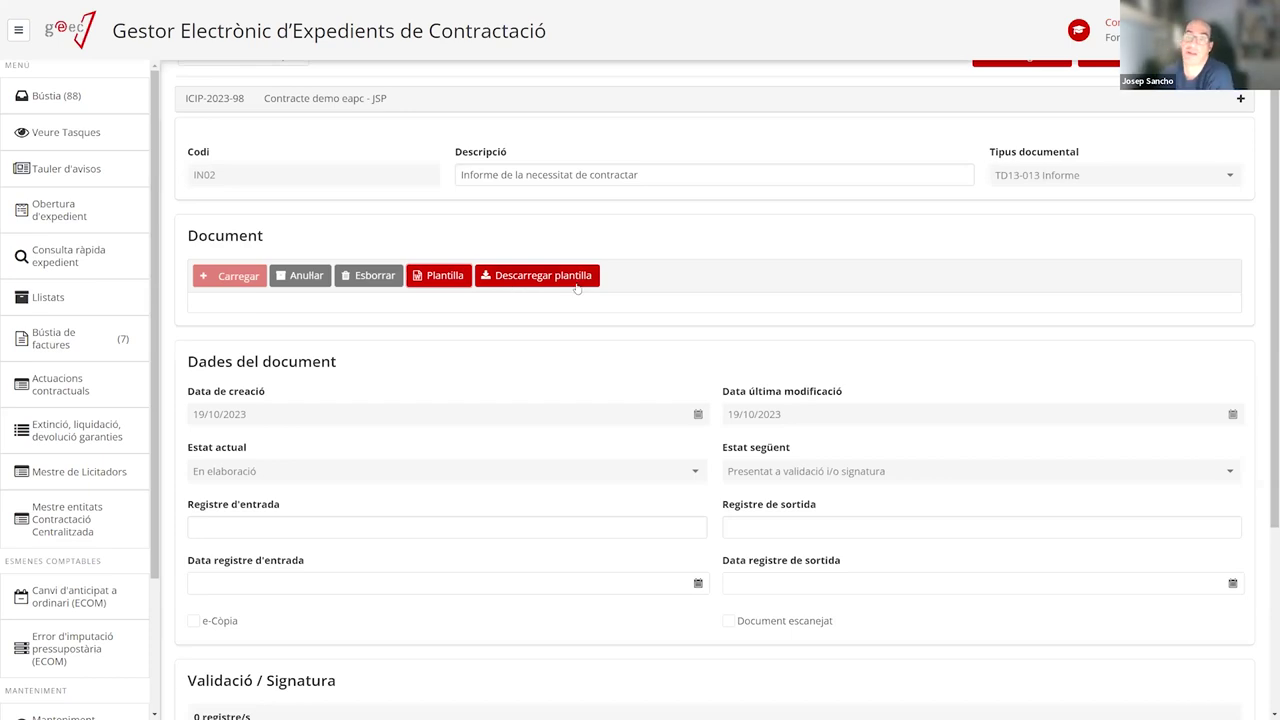
Examine the Informe Justificatiu page's document options, document data, validation and signature records, and versions in custody
{"action": "scroll", "coordinate": [606, 422], "scroll_direction": "down", "scroll_amount": 3}
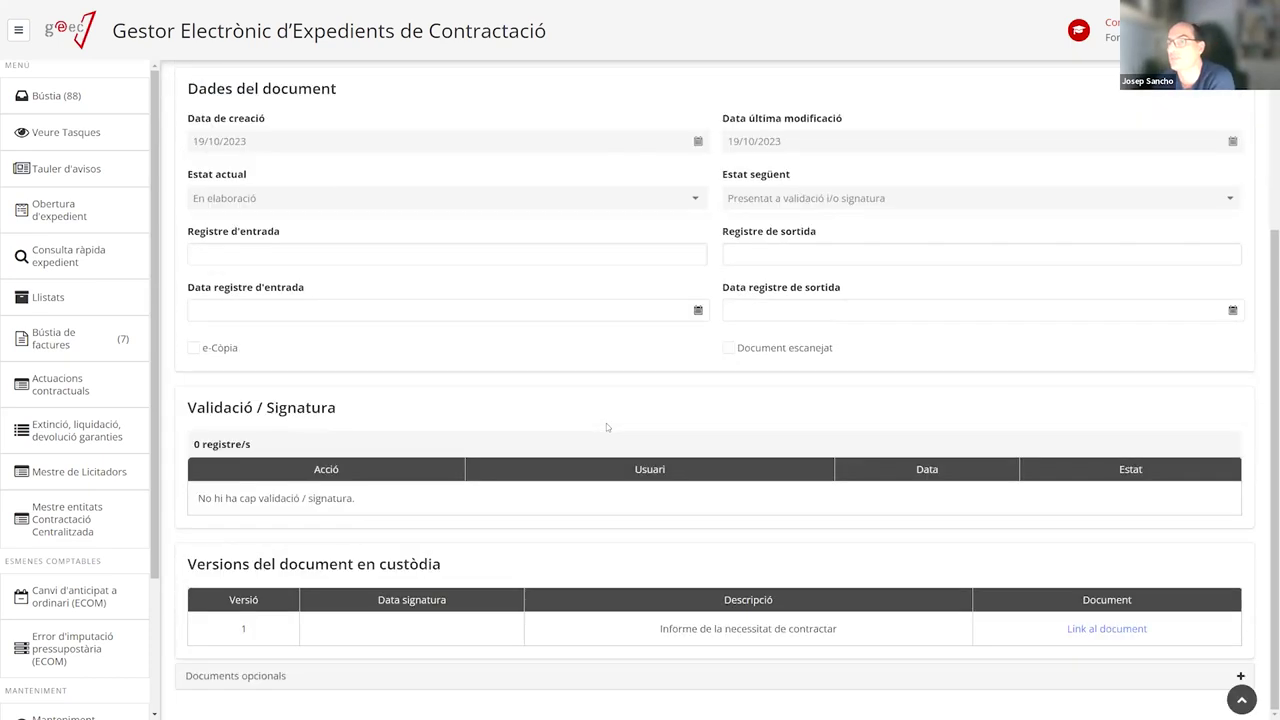
{"action": "scroll", "coordinate": [590, 418], "scroll_direction": "up", "scroll_amount": 4}
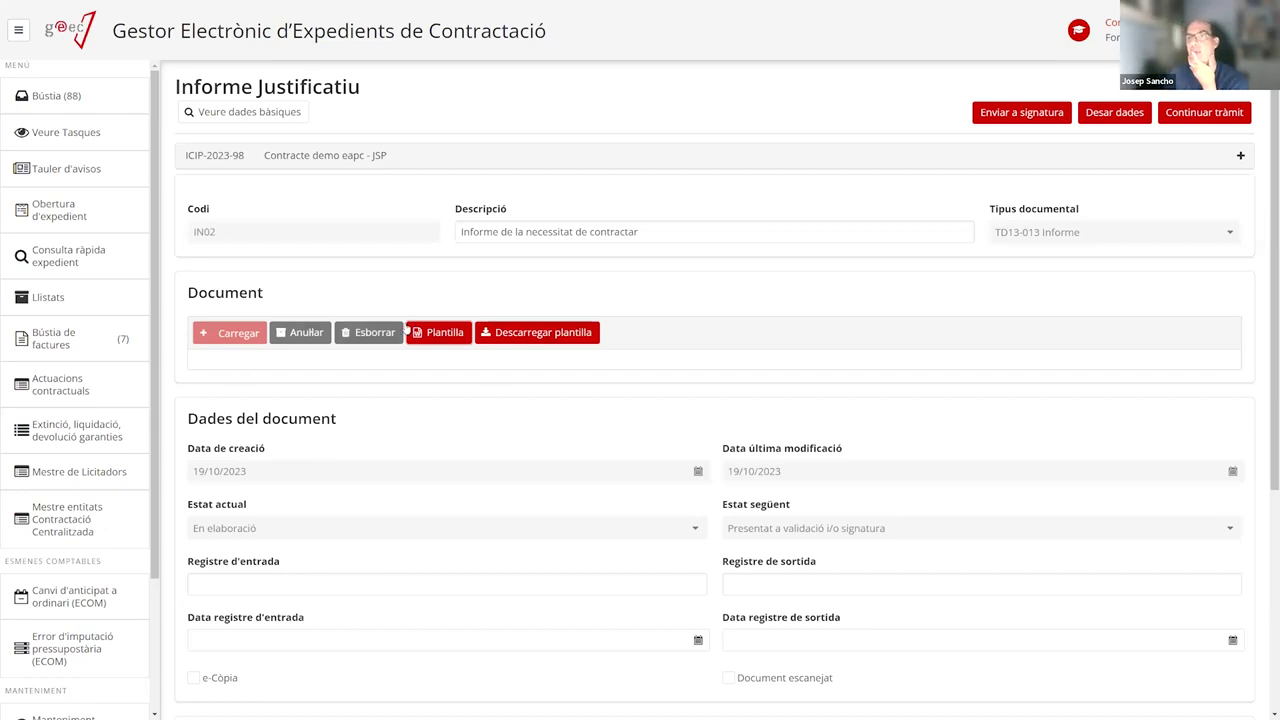
{"action": "scroll", "coordinate": [451, 414], "scroll_direction": "down", "scroll_amount": 1}
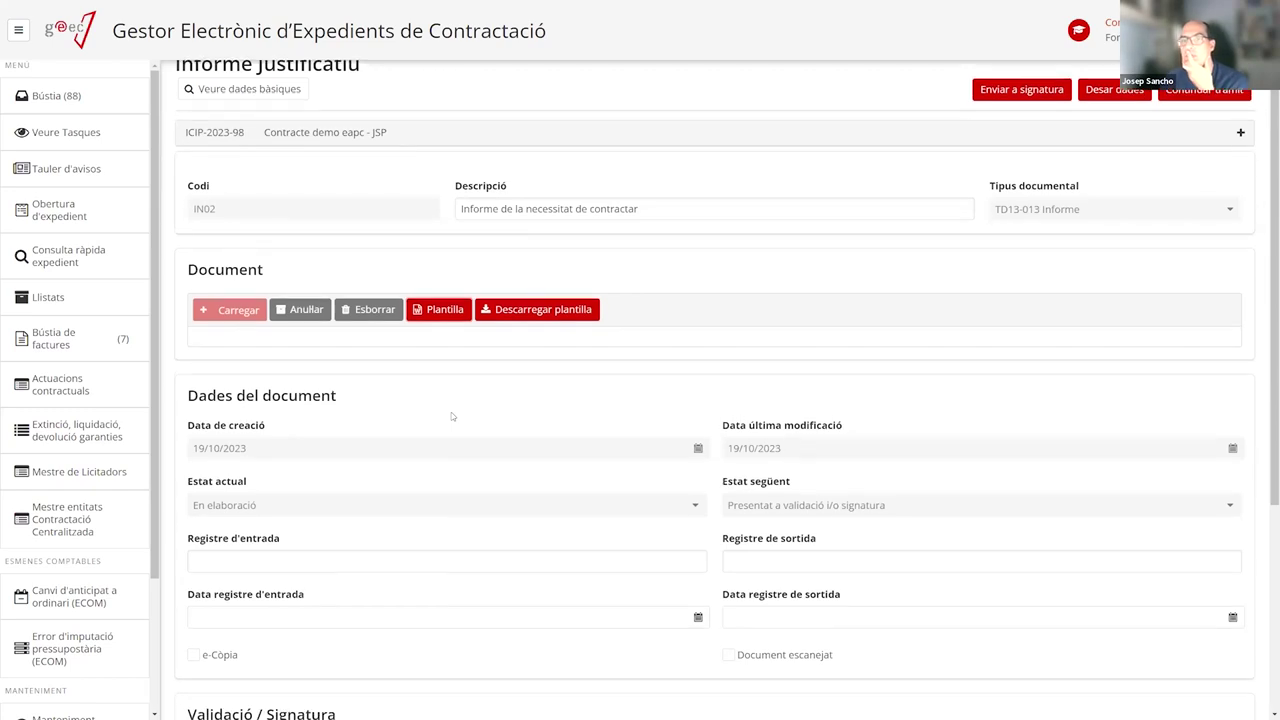
{"action": "scroll", "coordinate": [451, 416], "scroll_direction": "down", "scroll_amount": 3}
{"action": "scroll", "coordinate": [451, 416], "scroll_direction": "up", "scroll_amount": 3}
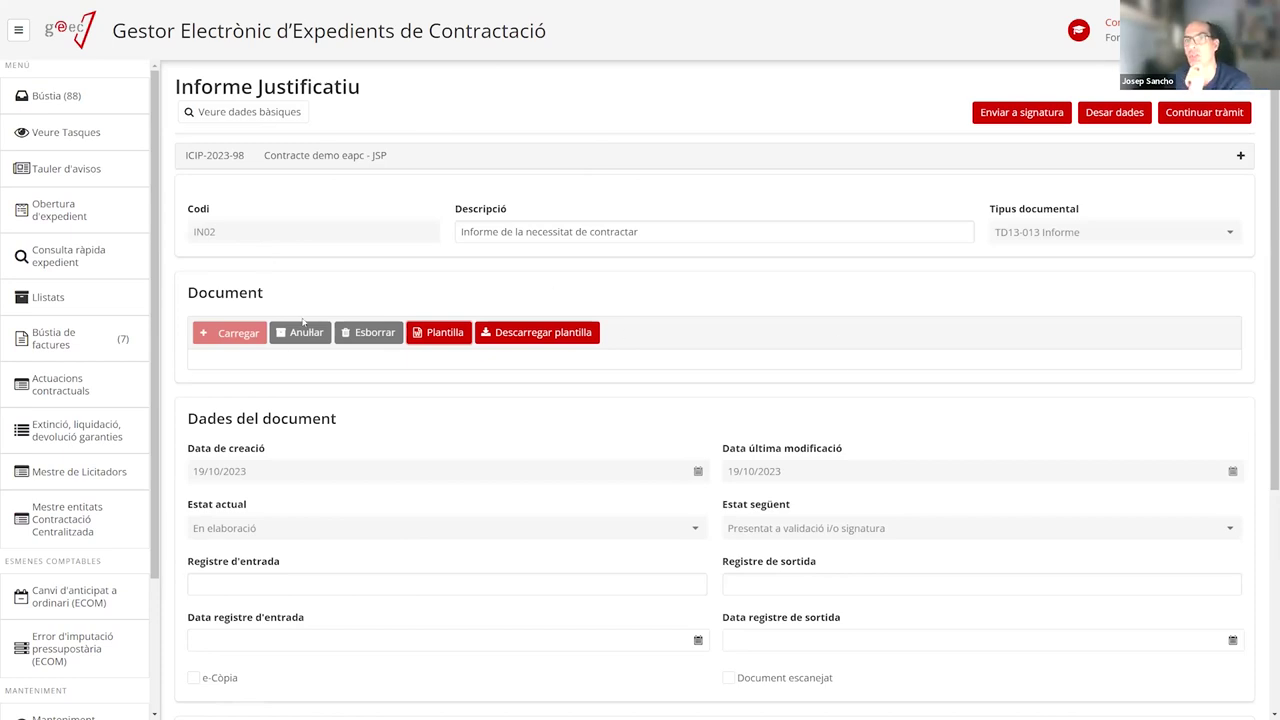
{"action": "scroll", "coordinate": [338, 470], "scroll_direction": "down", "scroll_amount": 4}
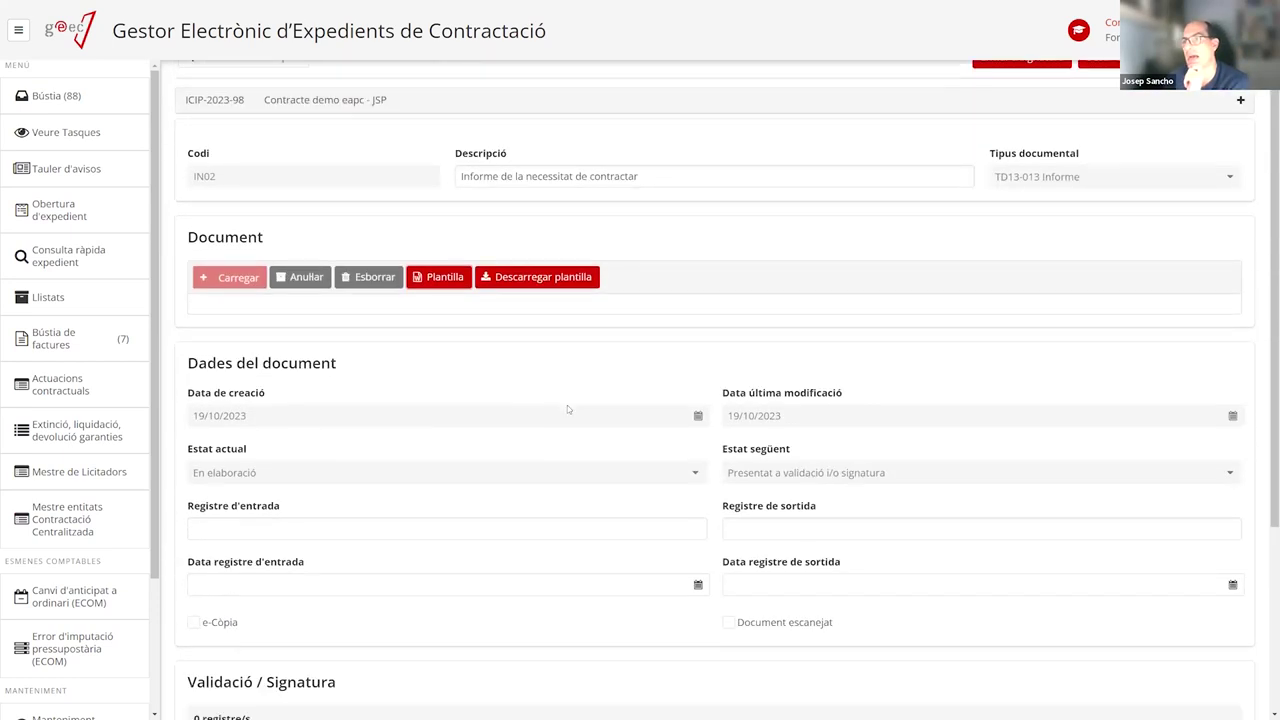
{"action": "scroll", "coordinate": [459, 437], "scroll_direction": "up", "scroll_amount": 4}
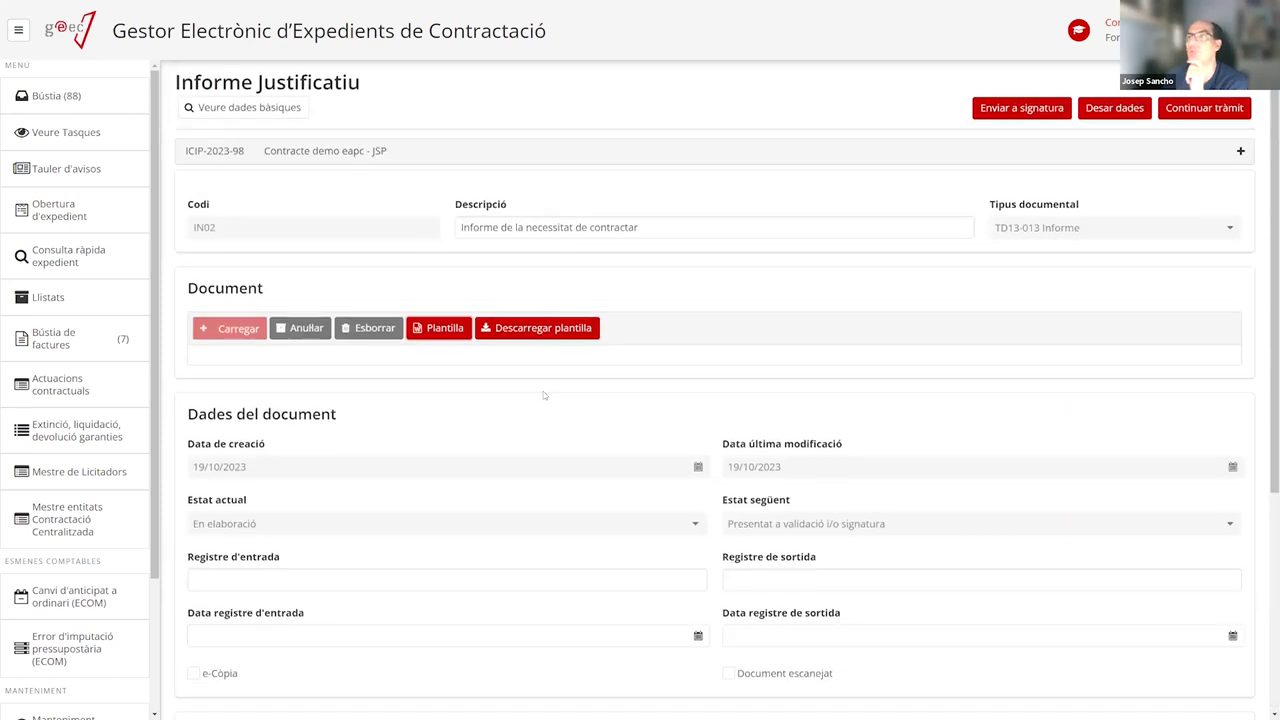
{"action": "scroll", "coordinate": [443, 501], "scroll_direction": "down", "scroll_amount": 3}
{"action": "scroll", "coordinate": [470, 418], "scroll_direction": "up", "scroll_amount": 3}
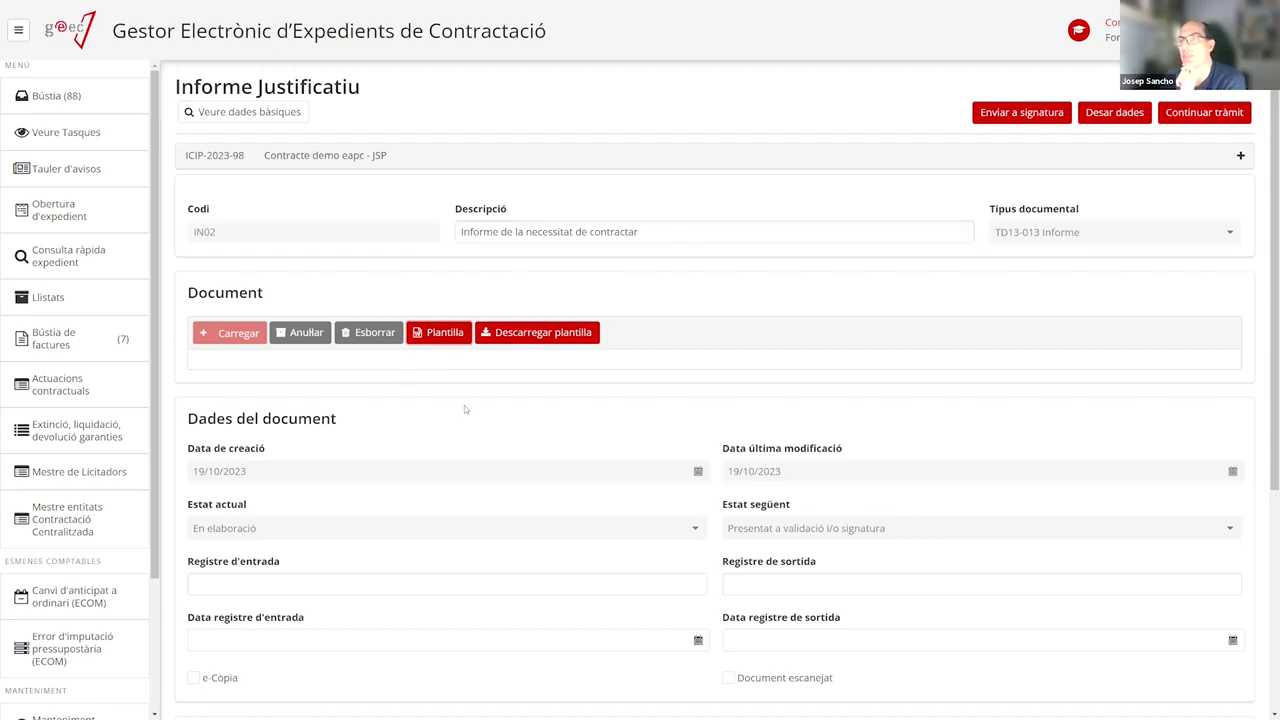
{"action": "scroll", "coordinate": [464, 405], "scroll_direction": "down", "scroll_amount": 2}
{"action": "scroll", "coordinate": [464, 408], "scroll_direction": "up", "scroll_amount": 1}
{"action": "scroll", "coordinate": [464, 408], "scroll_direction": "down", "scroll_amount": 1}
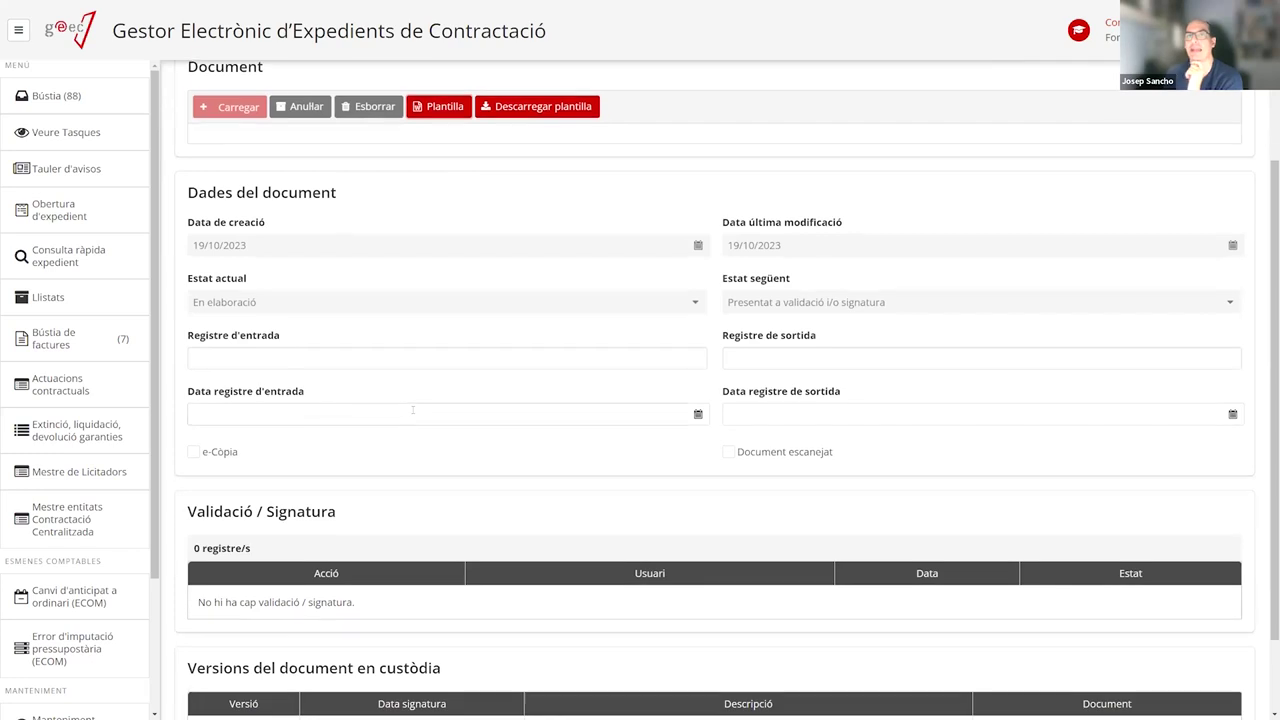
{"action": "scroll", "coordinate": [440, 408], "scroll_direction": "up", "scroll_amount": 2}
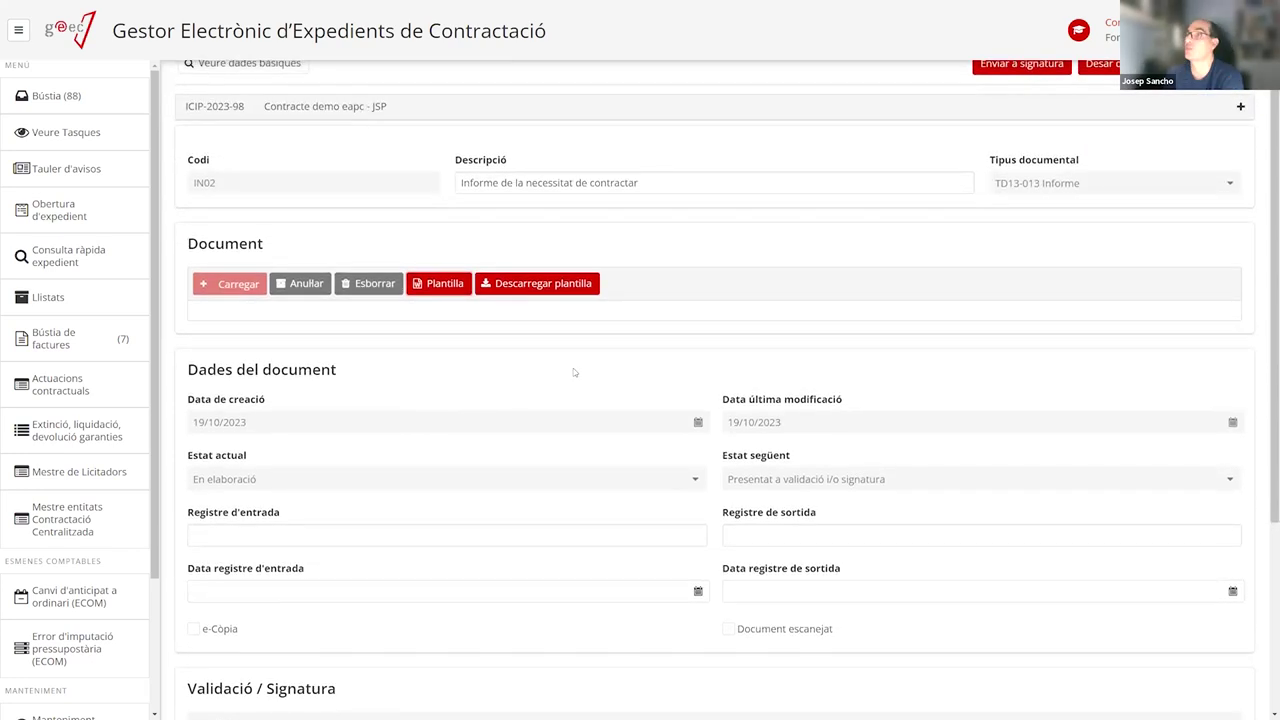
Begin the signature request for the Informe Justificatiu and mark it as urgent
{"action": "scroll", "coordinate": [848, 213], "scroll_direction": "up", "scroll_amount": 1}
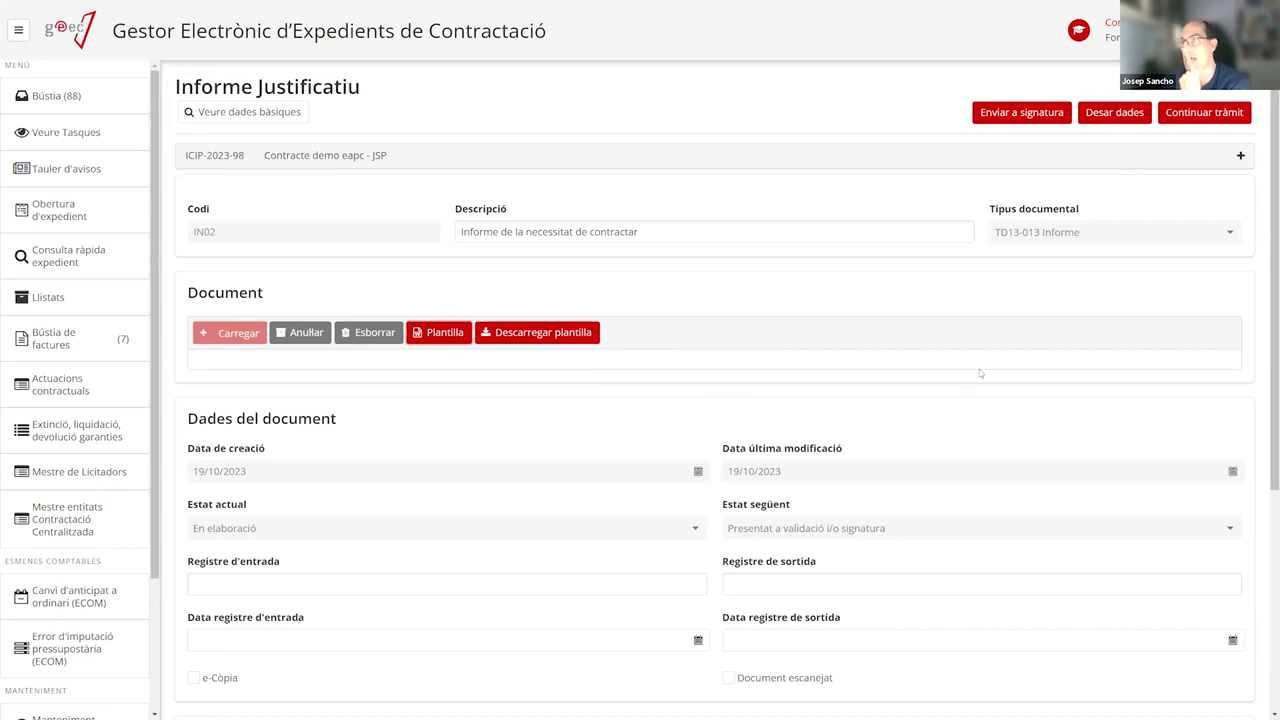
{"action": "left_click", "coordinate": [1037, 120]}
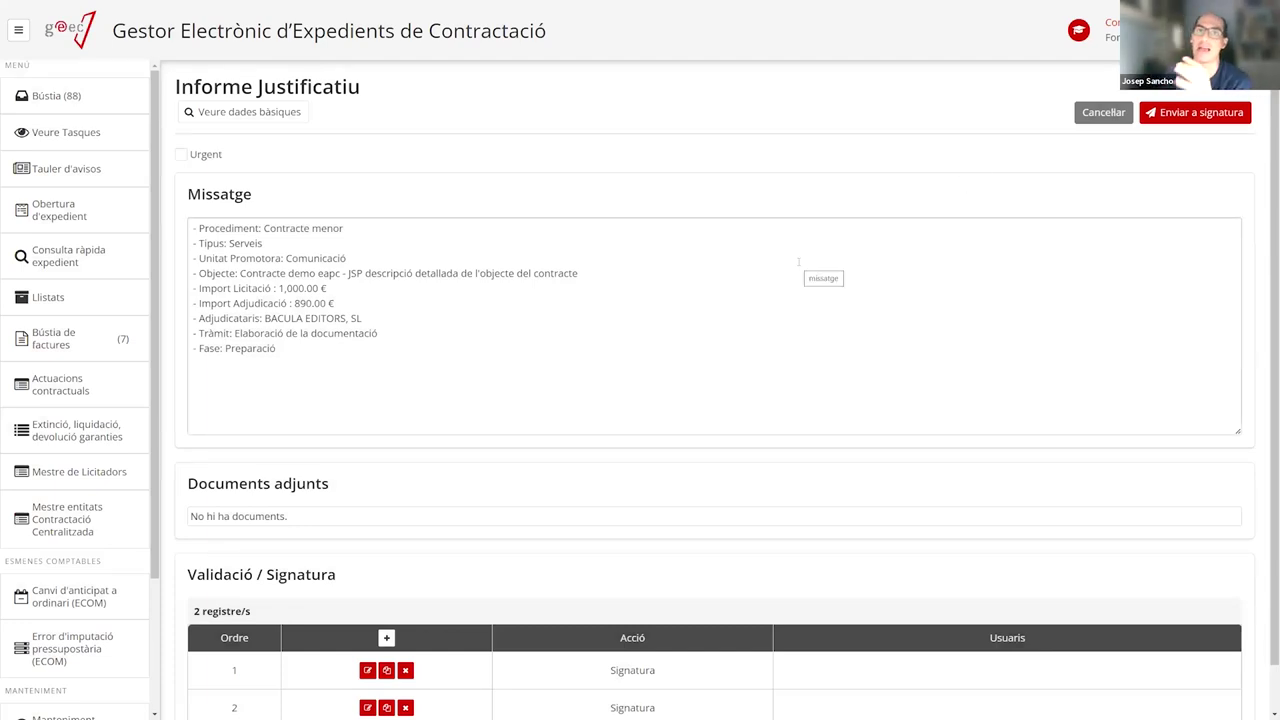
{"action": "left_click", "coordinate": [18, 30]}
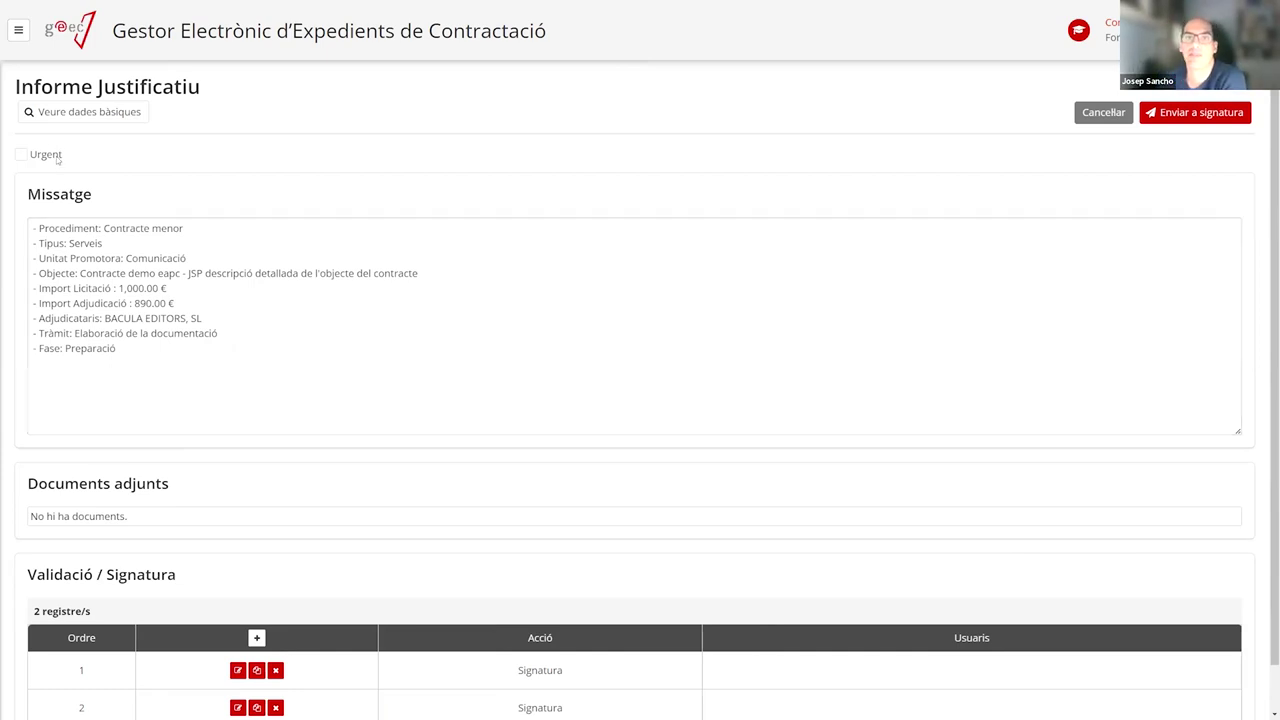
{"action": "left_click", "coordinate": [21, 155]}
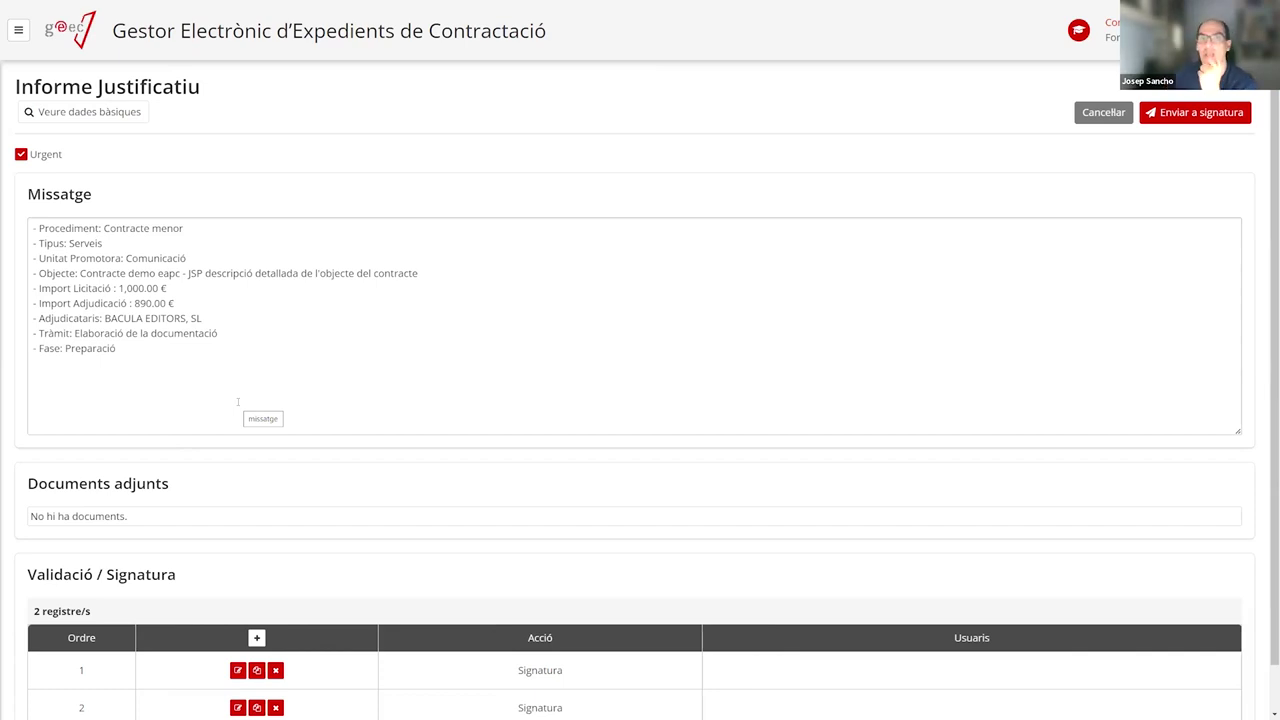
Add the line "Si us plau, signi el document abans de XXXXXXXX" at the end of the request's message
{"action": "left_click", "coordinate": [168, 349]}
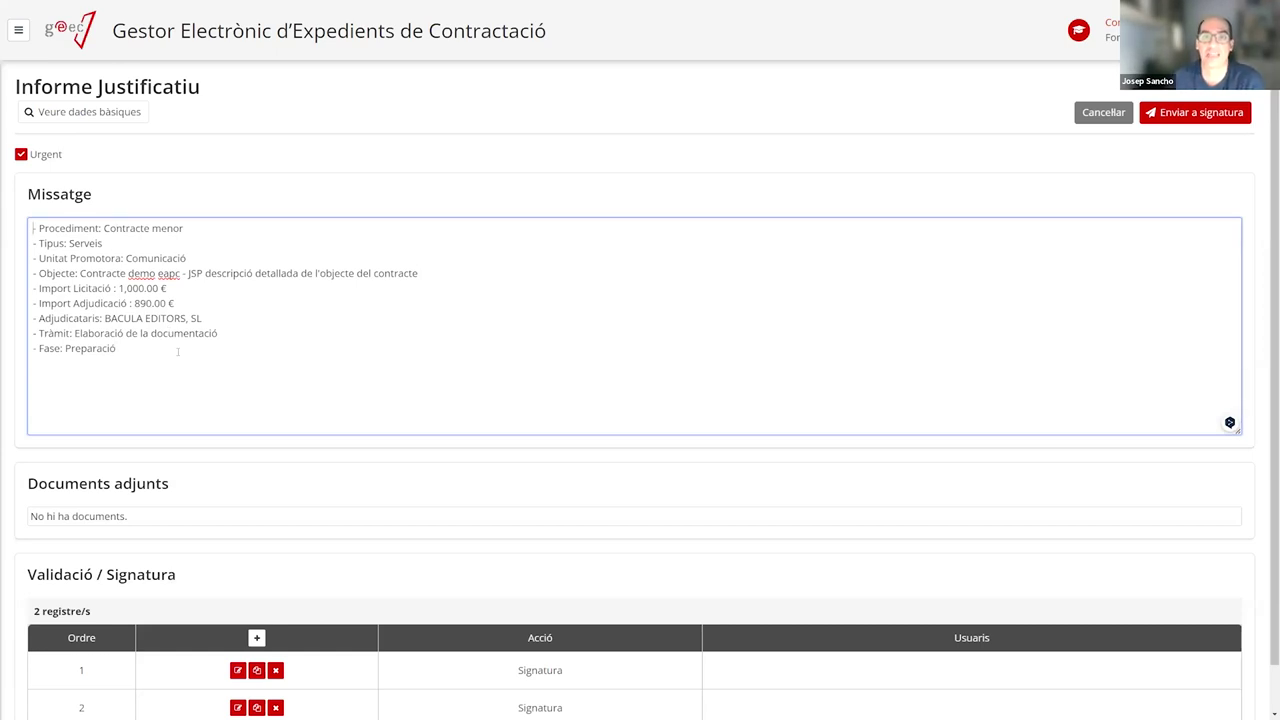
{"action": "key", "text": "shift+Down"}
{"action": "key", "text": "shift+Down"}
{"action": "key", "text": "shift+Down"}
{"action": "key", "text": "shift+Down"}
{"action": "key", "text": "shift+Down"}
{"action": "key", "text": "ctrl+End"}
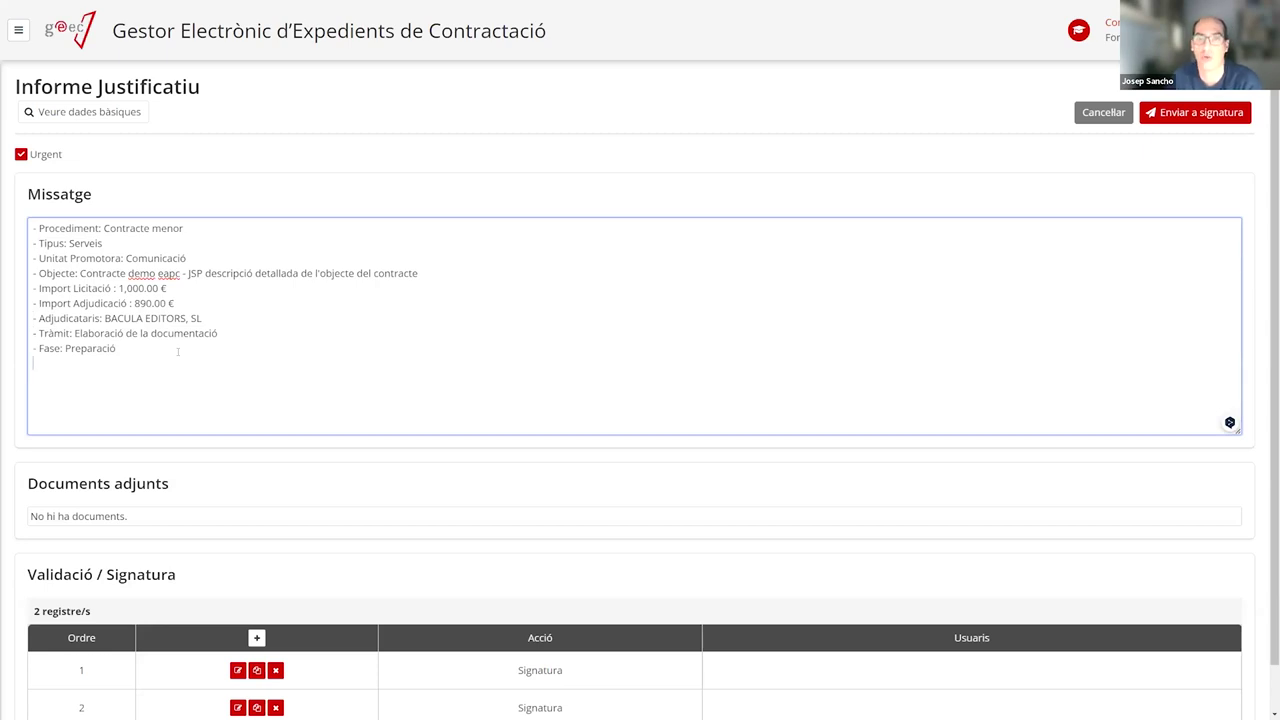
{"action": "type", "text": "Si us plau, soig"}
{"action": "key", "text": "BackSpace"}
{"action": "key", "text": "BackSpace"}
{"action": "key", "text": "BackSpace"}
{"action": "type", "text": "igni"}
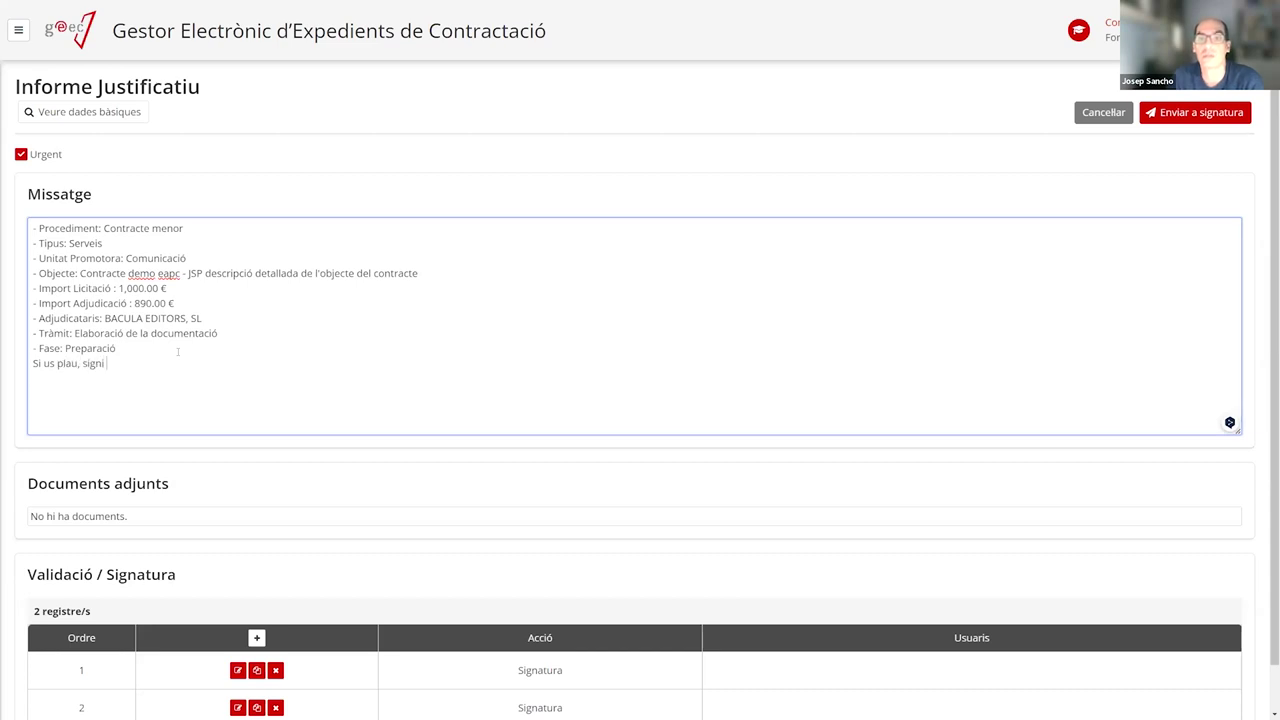
{"action": "type", "text": " el document abans de X"}
{"action": "key", "text": "Menu"}
{"action": "key", "text": "Escape"}
{"action": "type", "text": "XXXXXXX"}
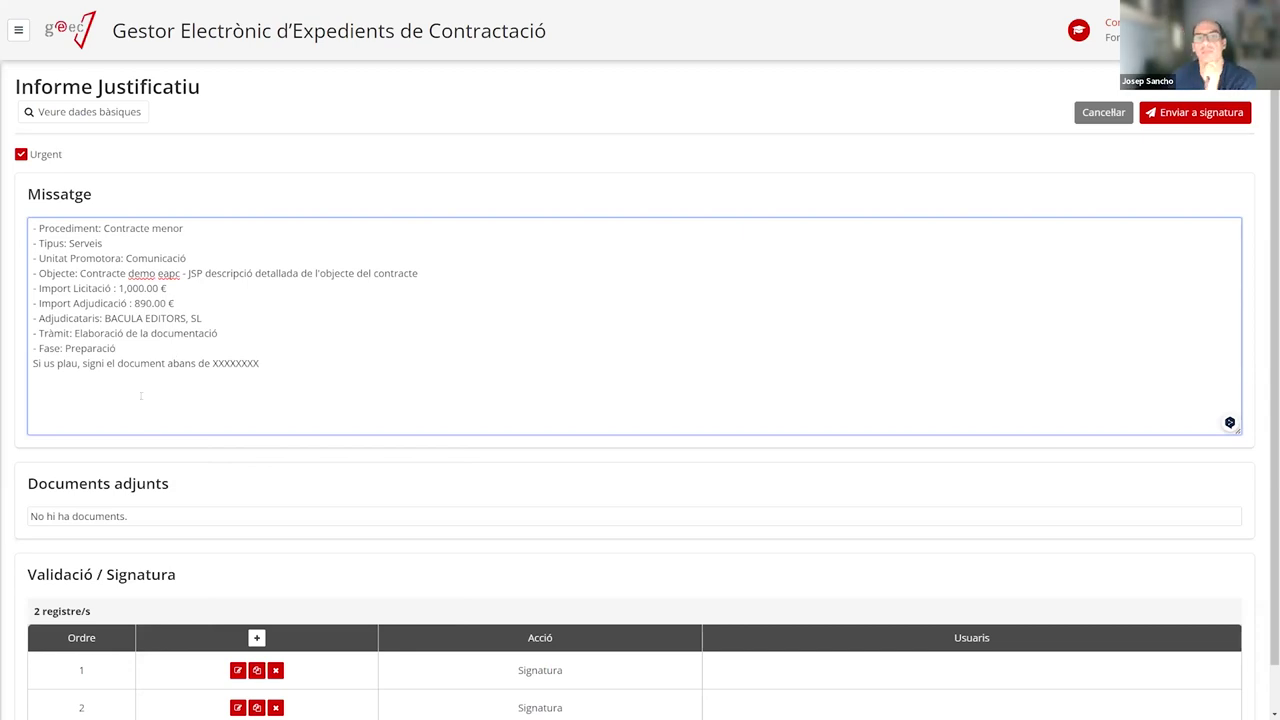
Review the request's message, attached documents and the list of validations and signatures
{"action": "scroll", "coordinate": [152, 440], "scroll_direction": "down", "scroll_amount": 1}
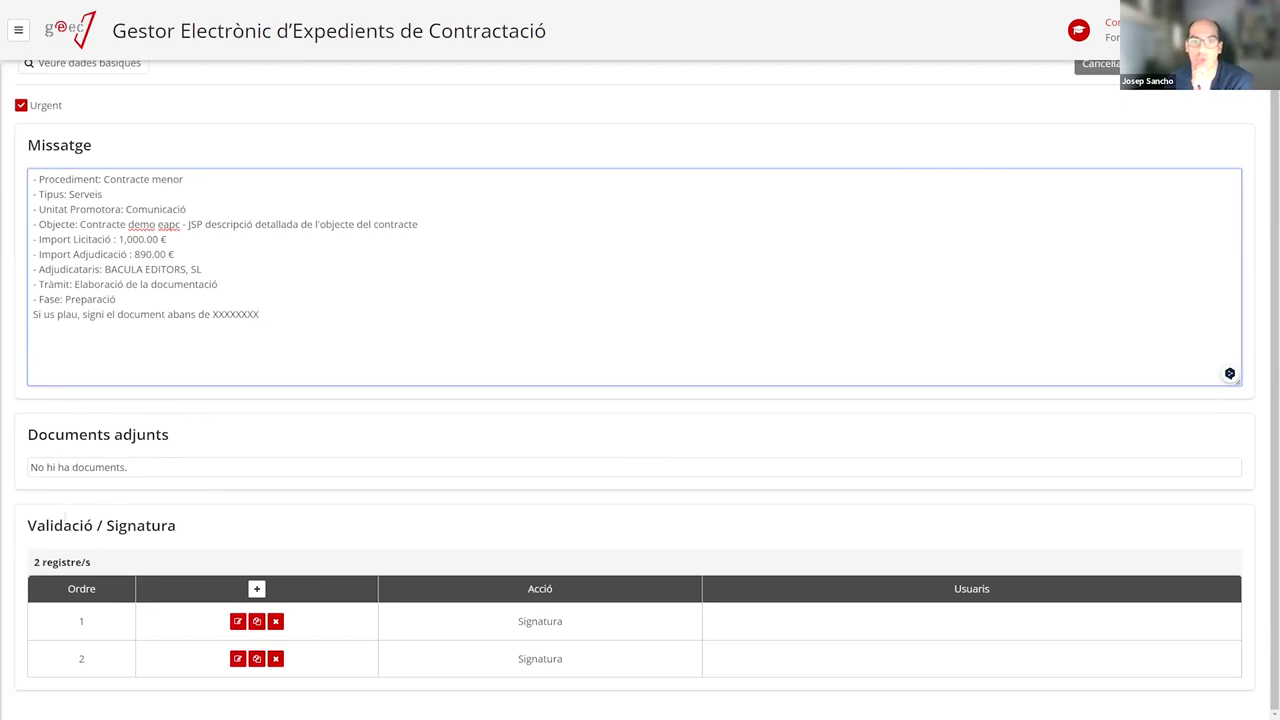
{"action": "scroll", "coordinate": [140, 374], "scroll_direction": "up", "scroll_amount": 1}
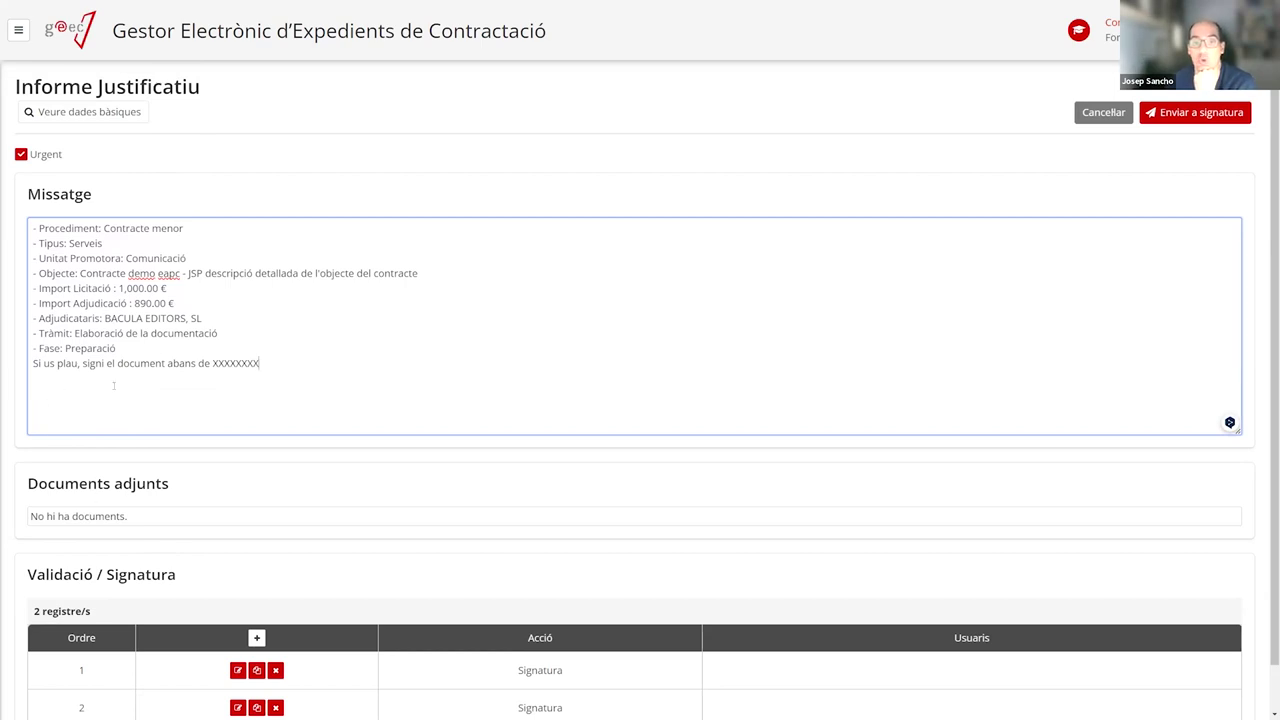
{"action": "scroll", "coordinate": [308, 387], "scroll_direction": "down", "scroll_amount": 1}
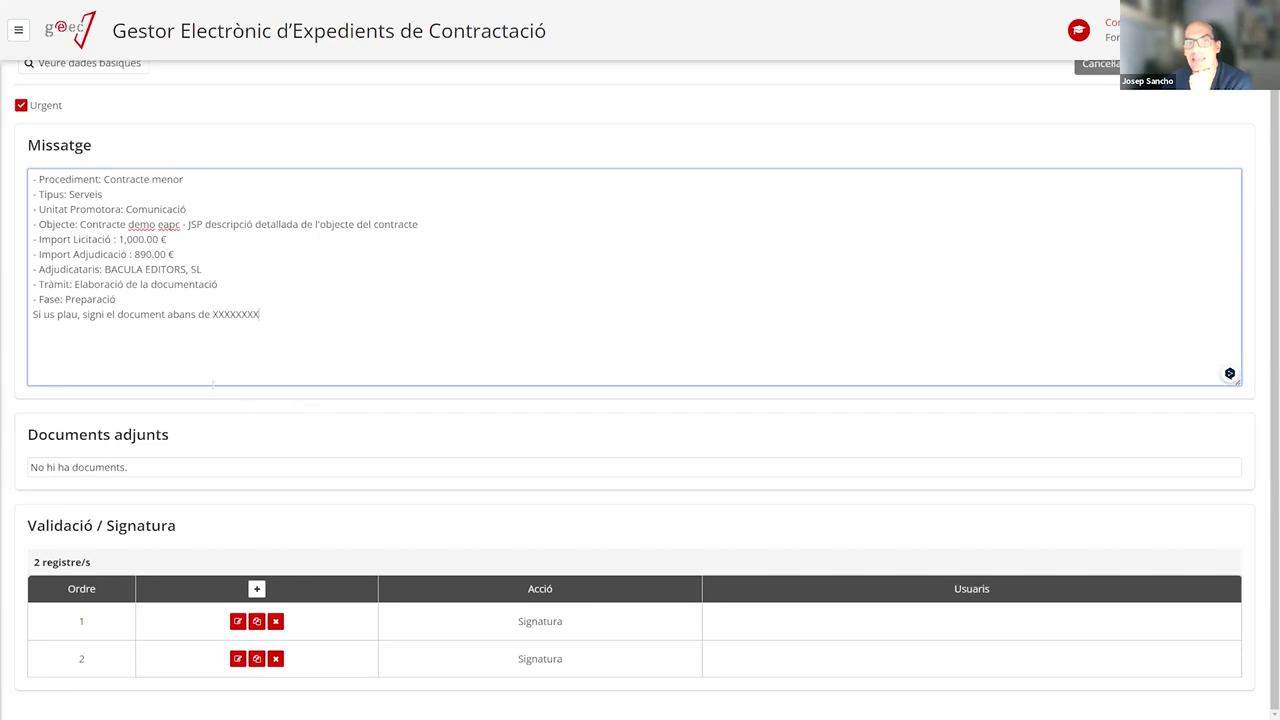
{"action": "scroll", "coordinate": [466, 283], "scroll_direction": "up", "scroll_amount": 1}
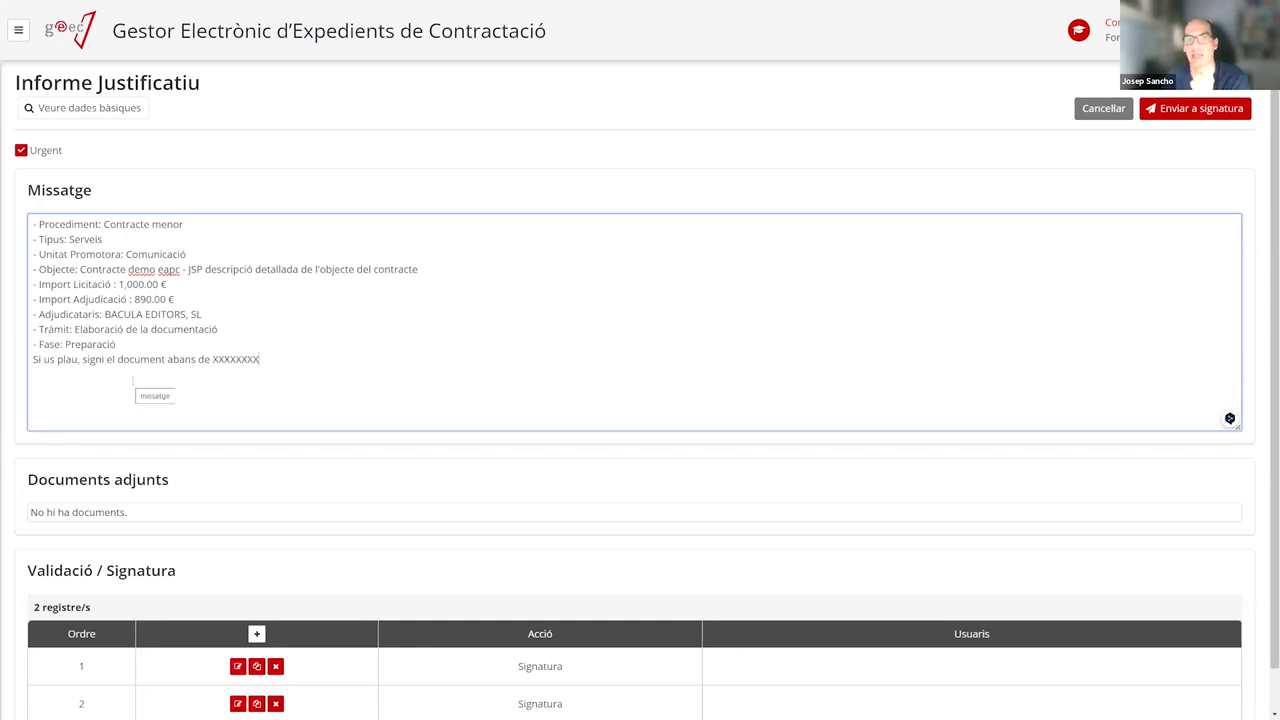
{"action": "scroll", "coordinate": [208, 396], "scroll_direction": "down", "scroll_amount": 1}
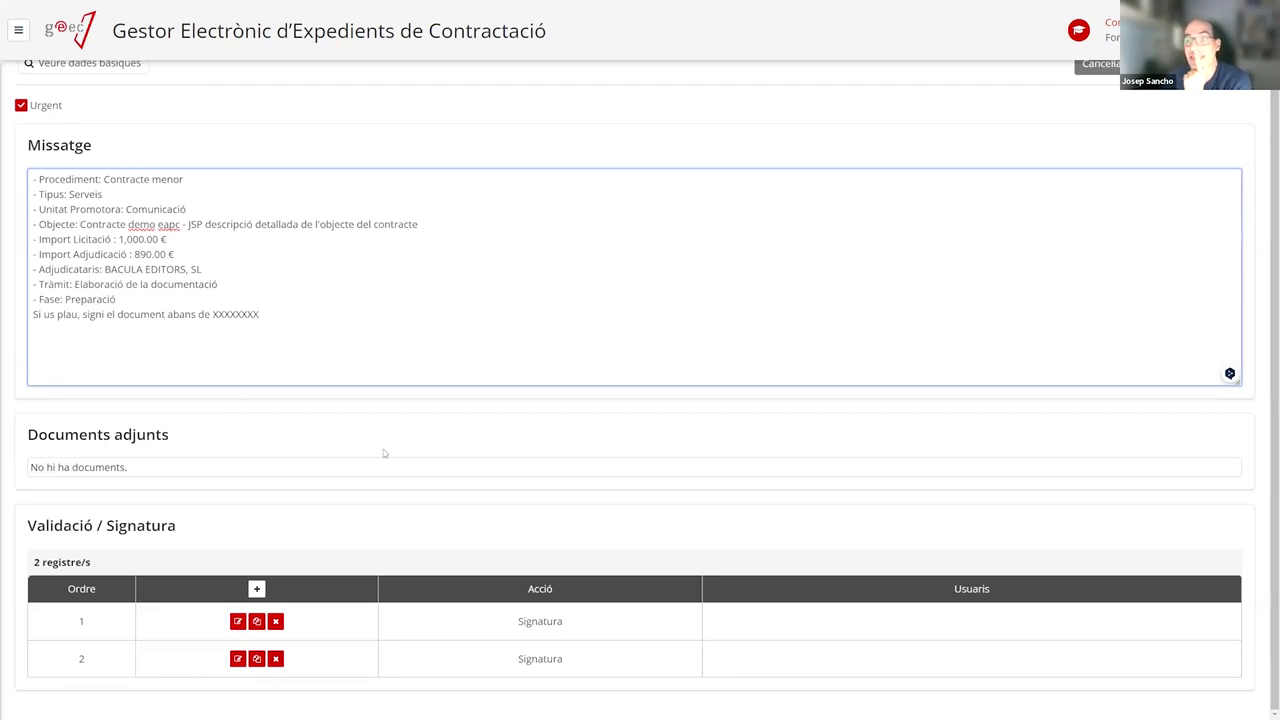
{"action": "scroll", "coordinate": [540, 433], "scroll_direction": "up", "scroll_amount": 1}
{"action": "scroll", "coordinate": [400, 470], "scroll_direction": "down", "scroll_amount": 1}
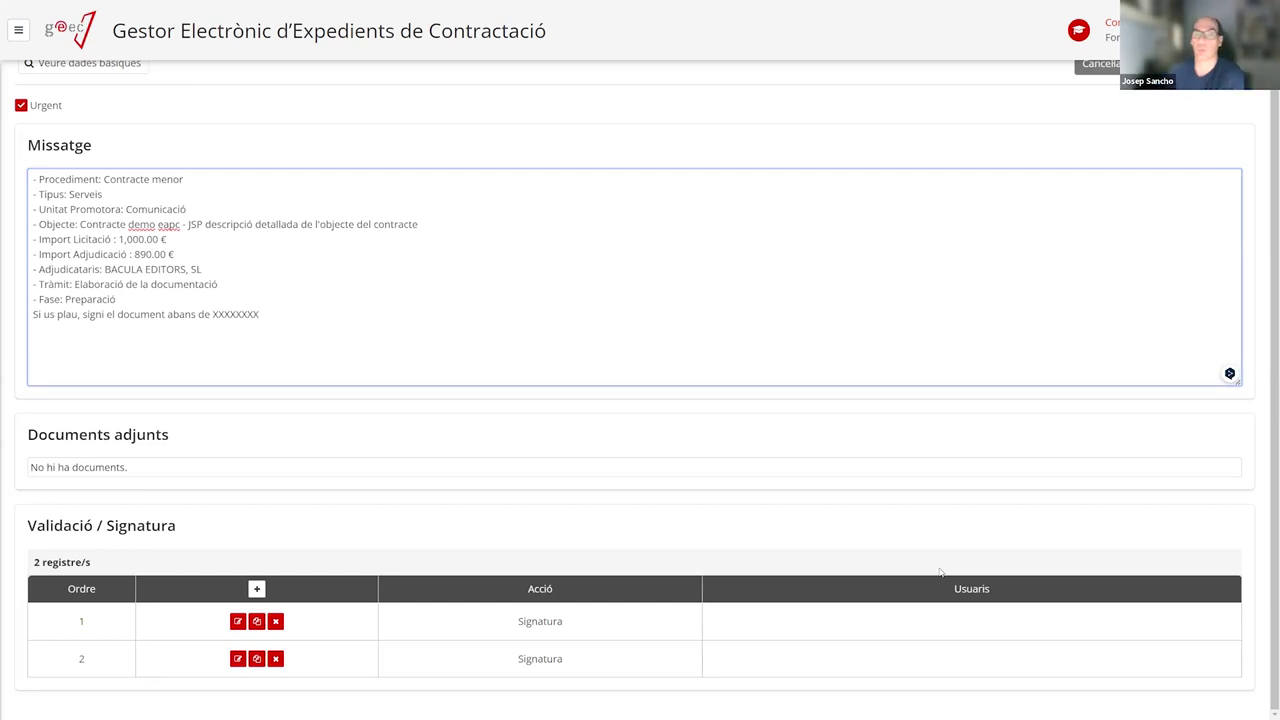
{"action": "scroll", "coordinate": [700, 600], "scroll_direction": "up", "scroll_amount": 1}
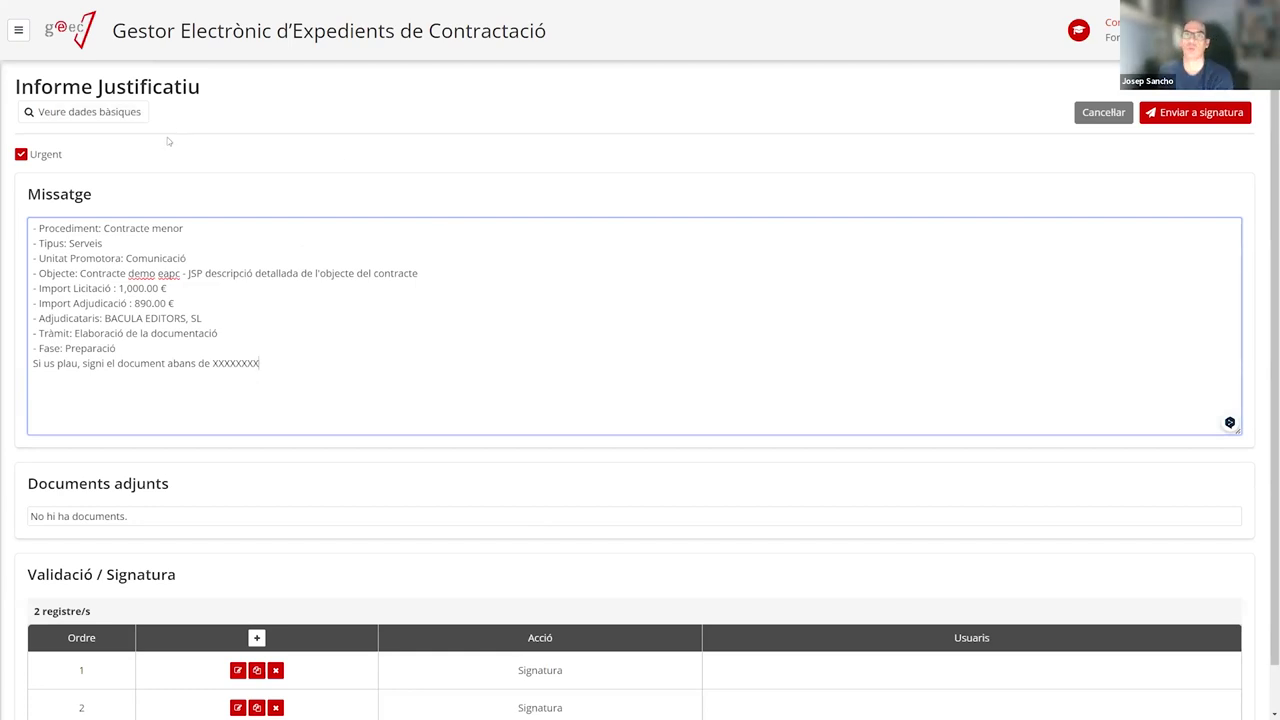
{"action": "scroll", "coordinate": [279, 325], "scroll_direction": "down", "scroll_amount": 1}
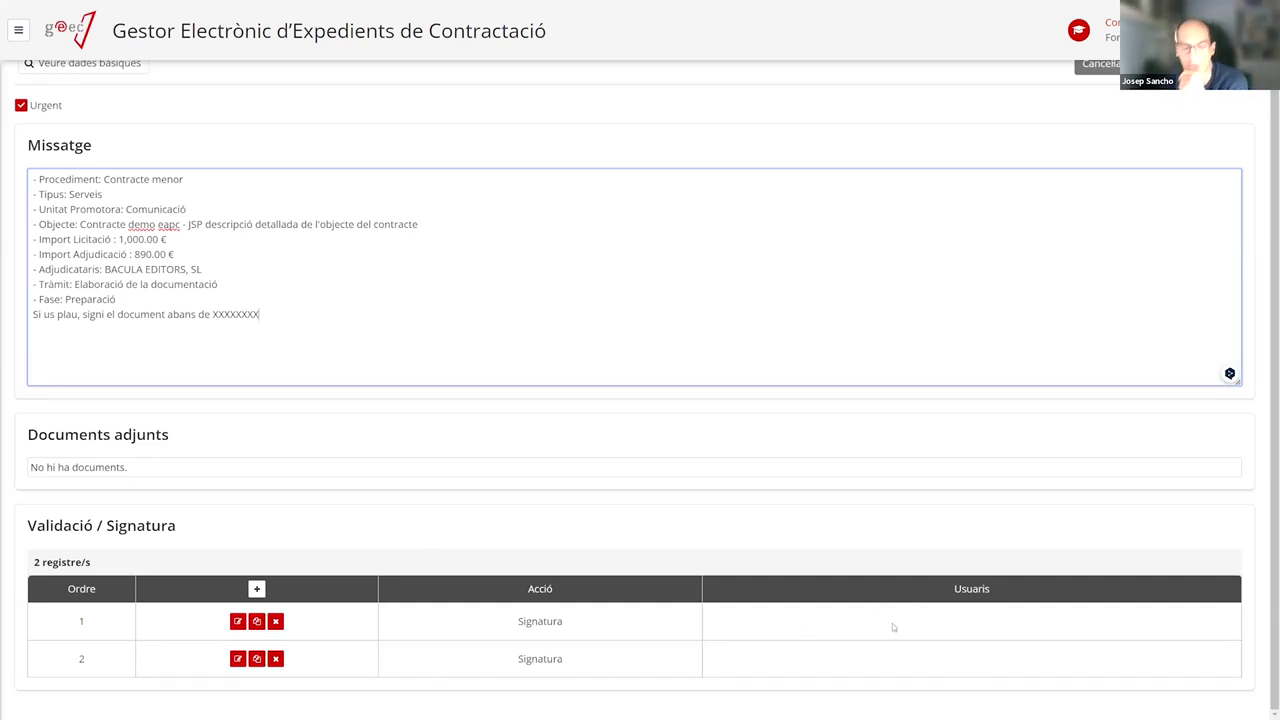
{"action": "scroll", "coordinate": [889, 609], "scroll_direction": "up", "scroll_amount": 1}
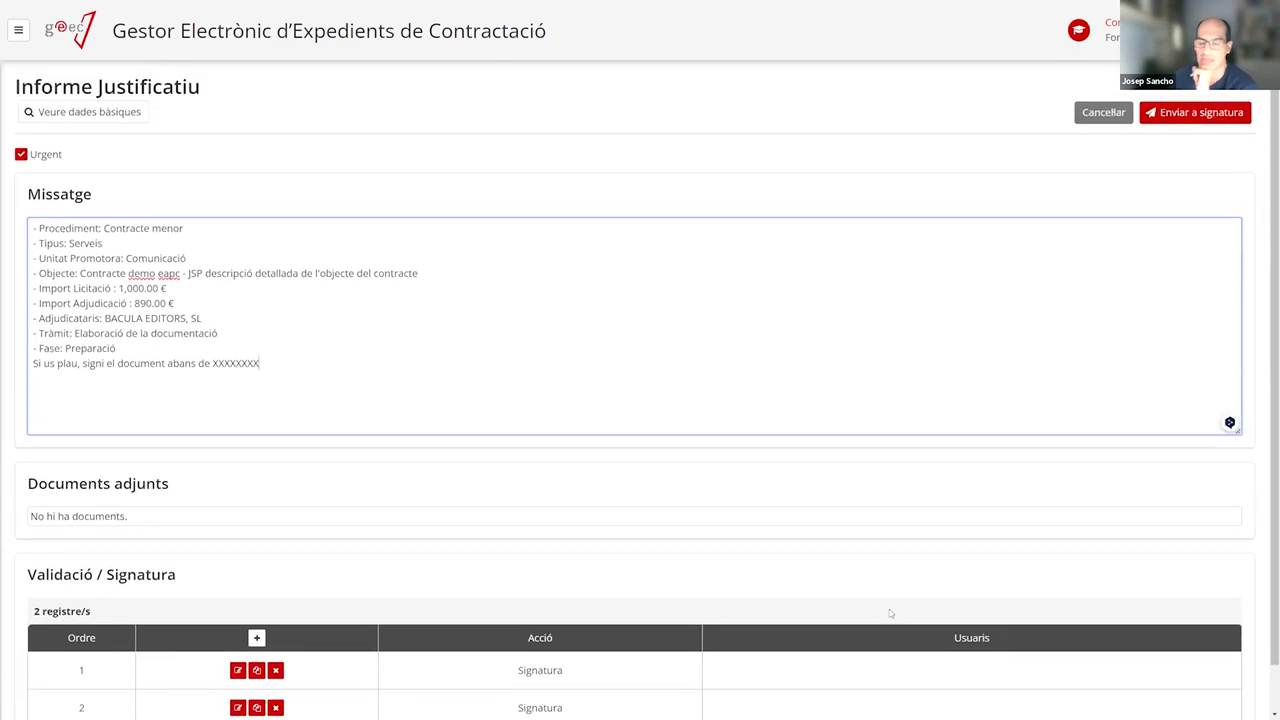
{"action": "scroll", "coordinate": [879, 609], "scroll_direction": "down", "scroll_amount": 1}
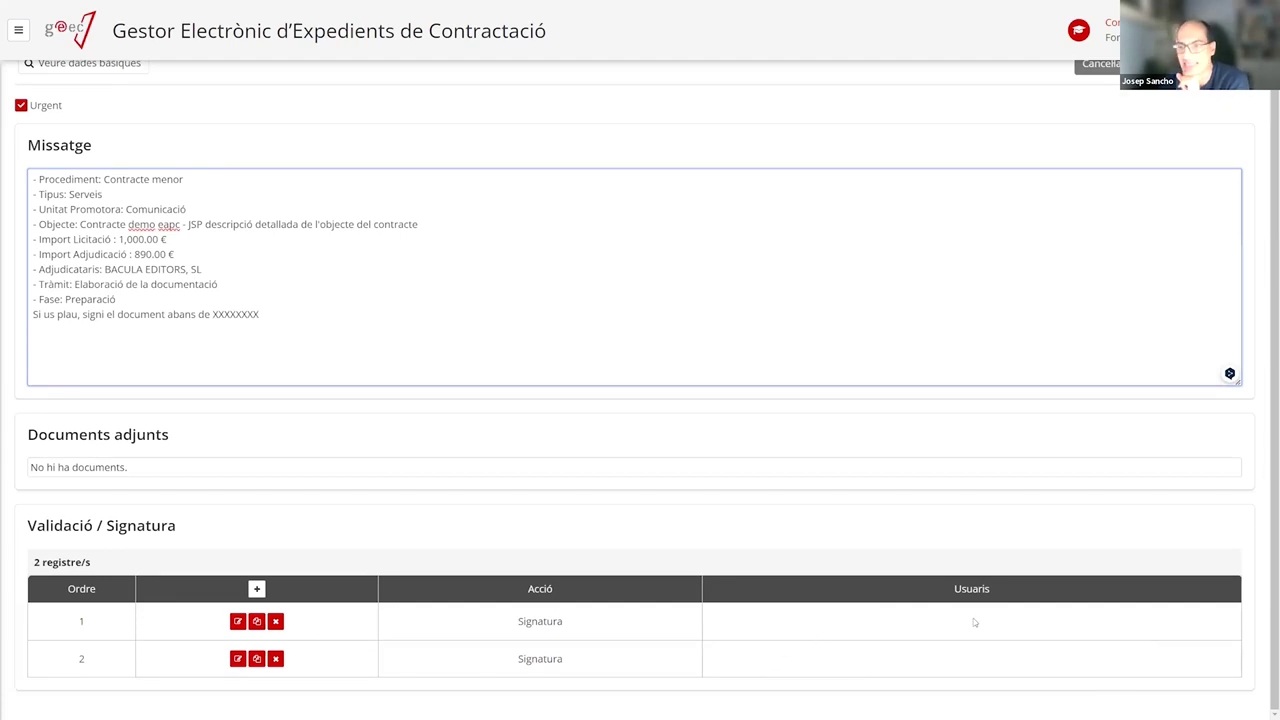
{"action": "left_click", "coordinate": [853, 622]}
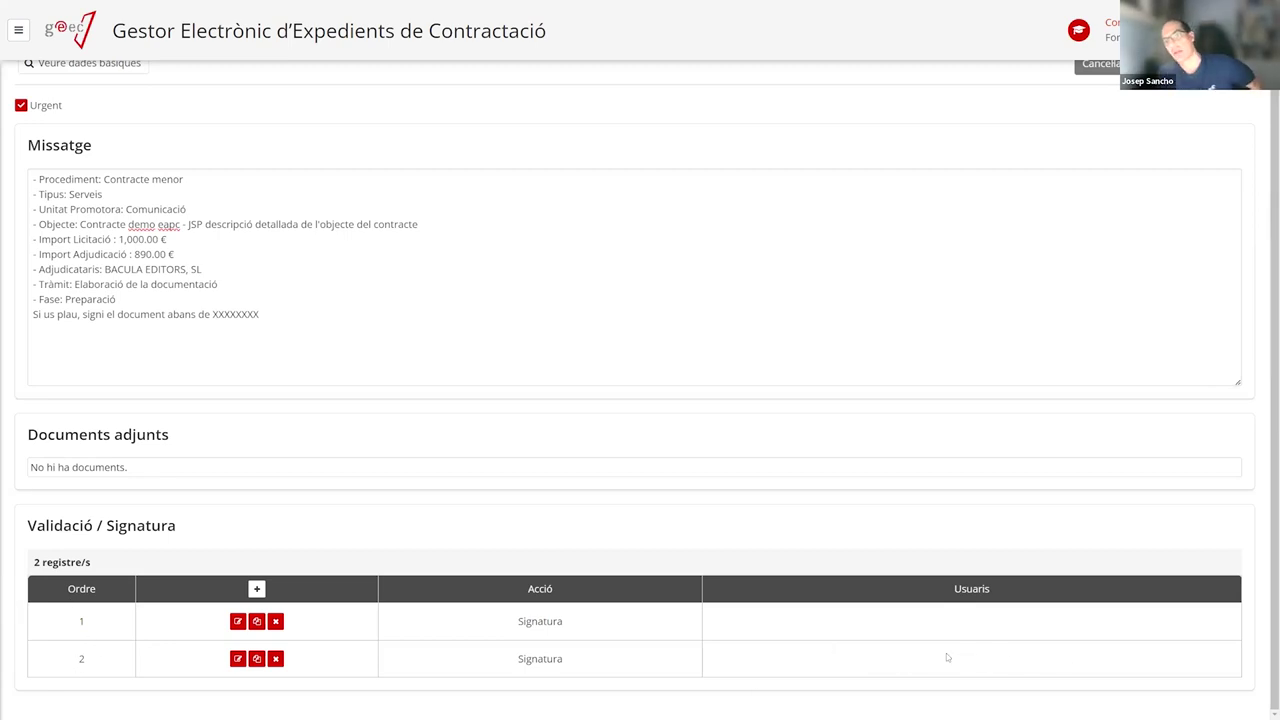
Delete both entries without assigned users from the Validació / Signatura list
{"action": "scroll", "coordinate": [905, 607], "scroll_direction": "up", "scroll_amount": 1}
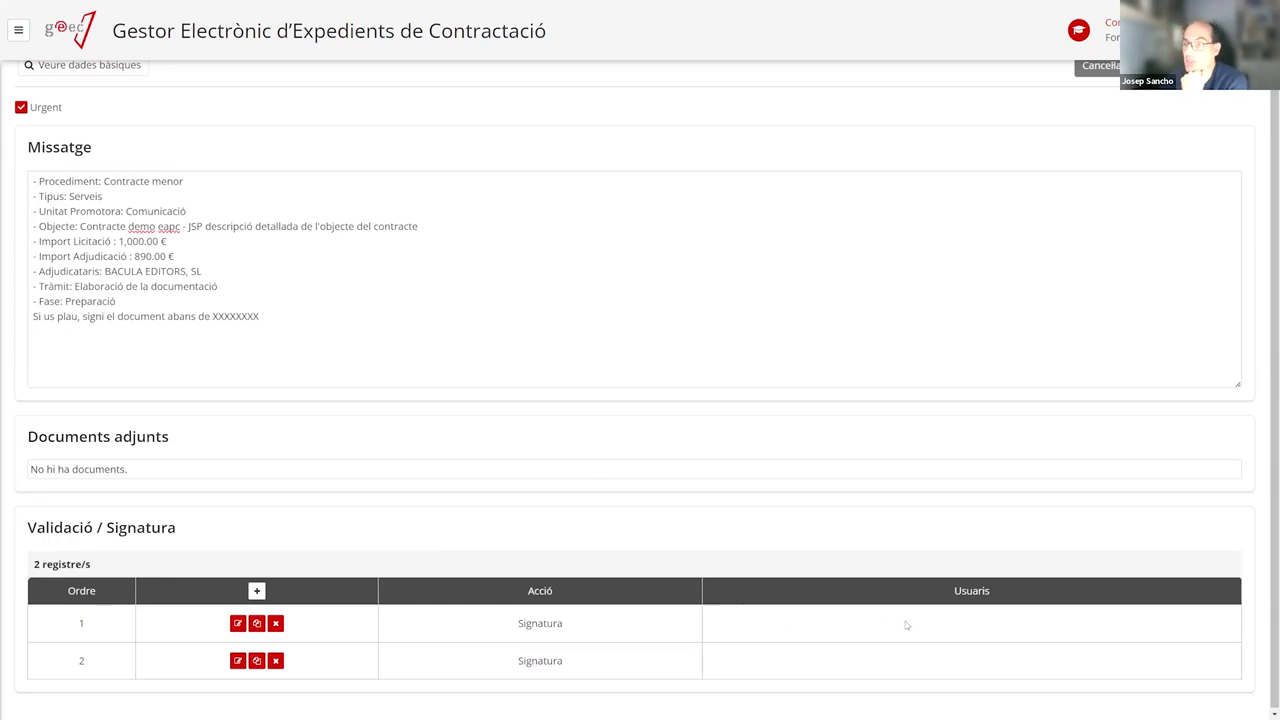
{"action": "left_click", "coordinate": [275, 623]}
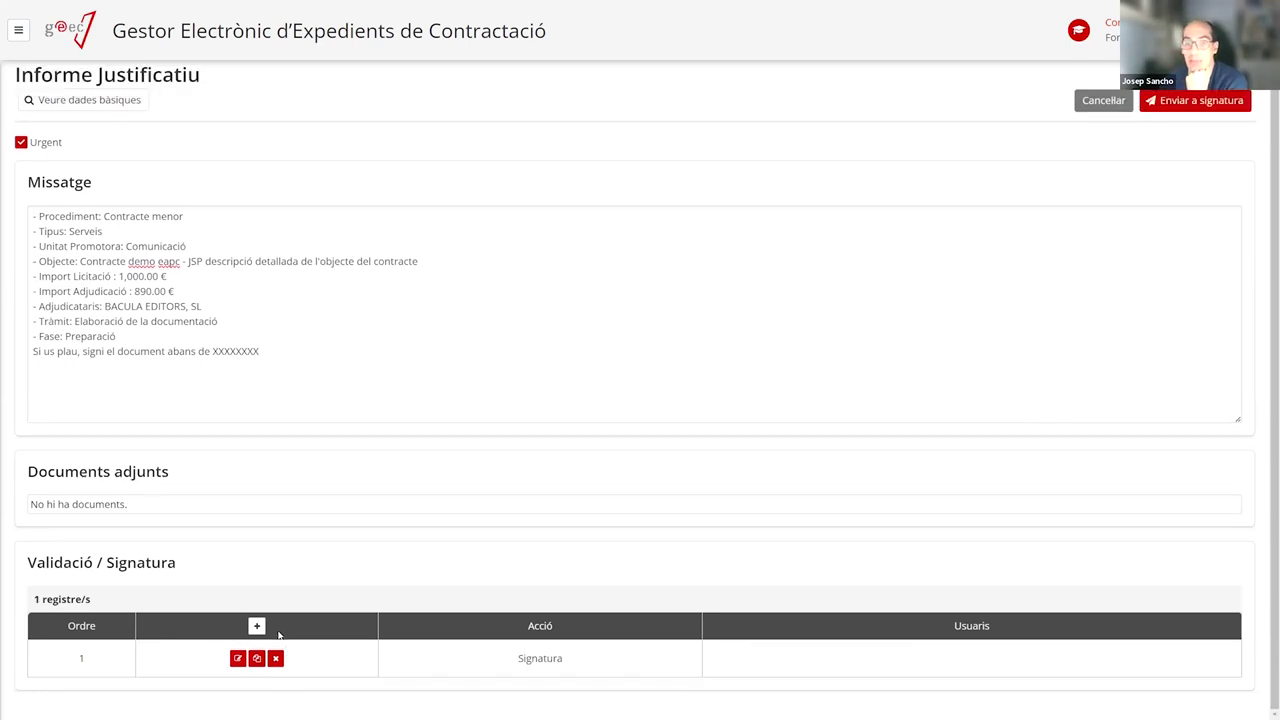
{"action": "left_click", "coordinate": [275, 658]}
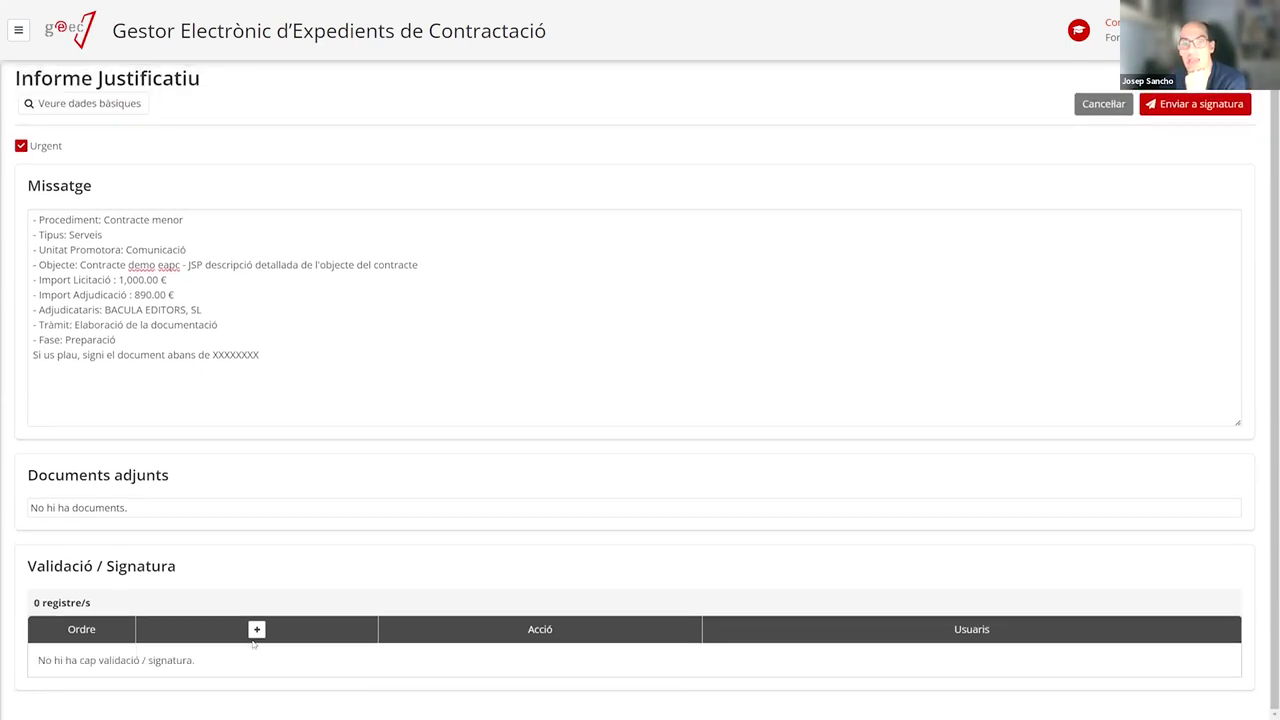
Add an entry of type Signatura to the Validació / Signatura list and assign the intended signer as its user
{"action": "left_click", "coordinate": [257, 629]}
{"action": "left_click", "coordinate": [526, 396]}
{"action": "type", "text": "joan"}
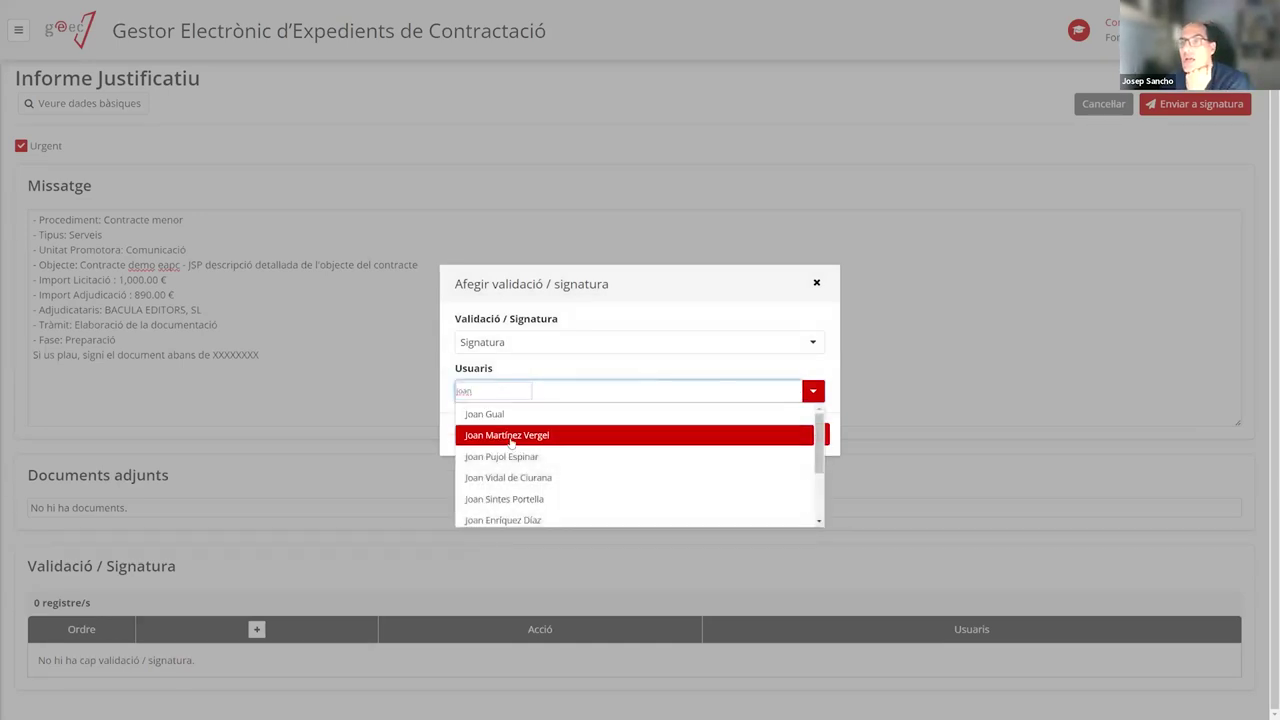
{"action": "left_click", "coordinate": [506, 456]}
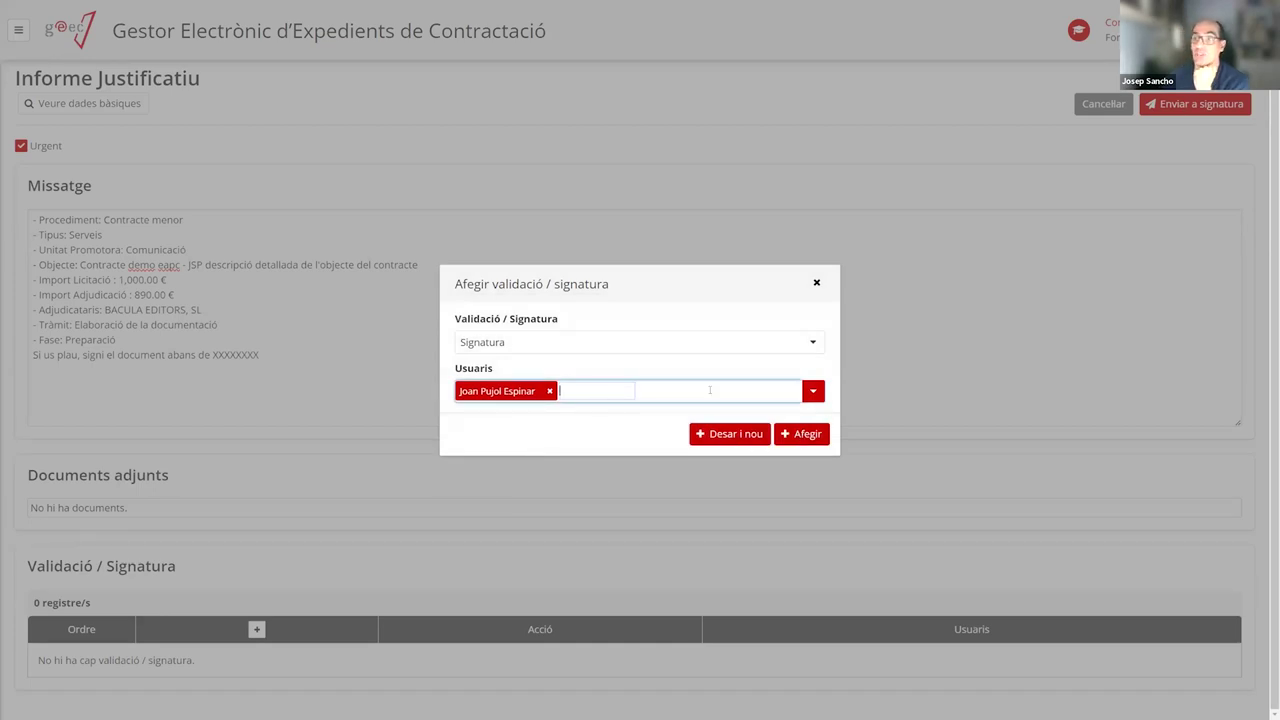
{"action": "left_click", "coordinate": [780, 386]}
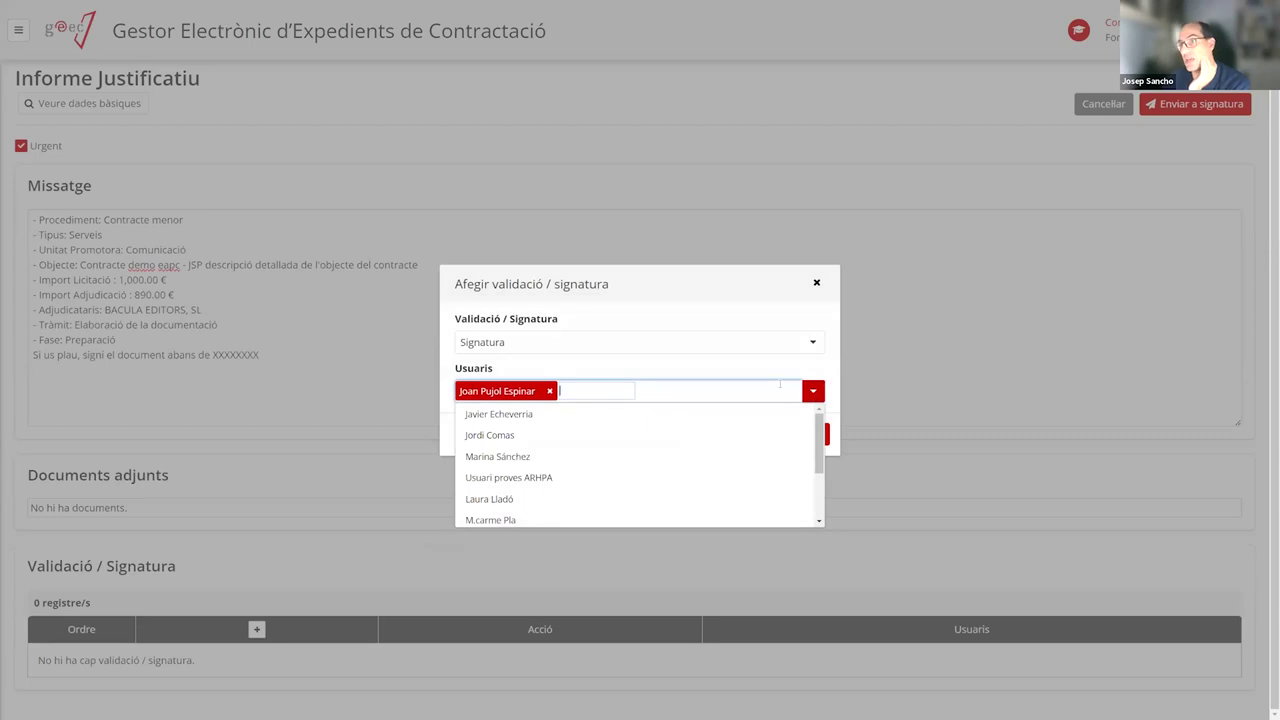
{"action": "left_click", "coordinate": [549, 393]}
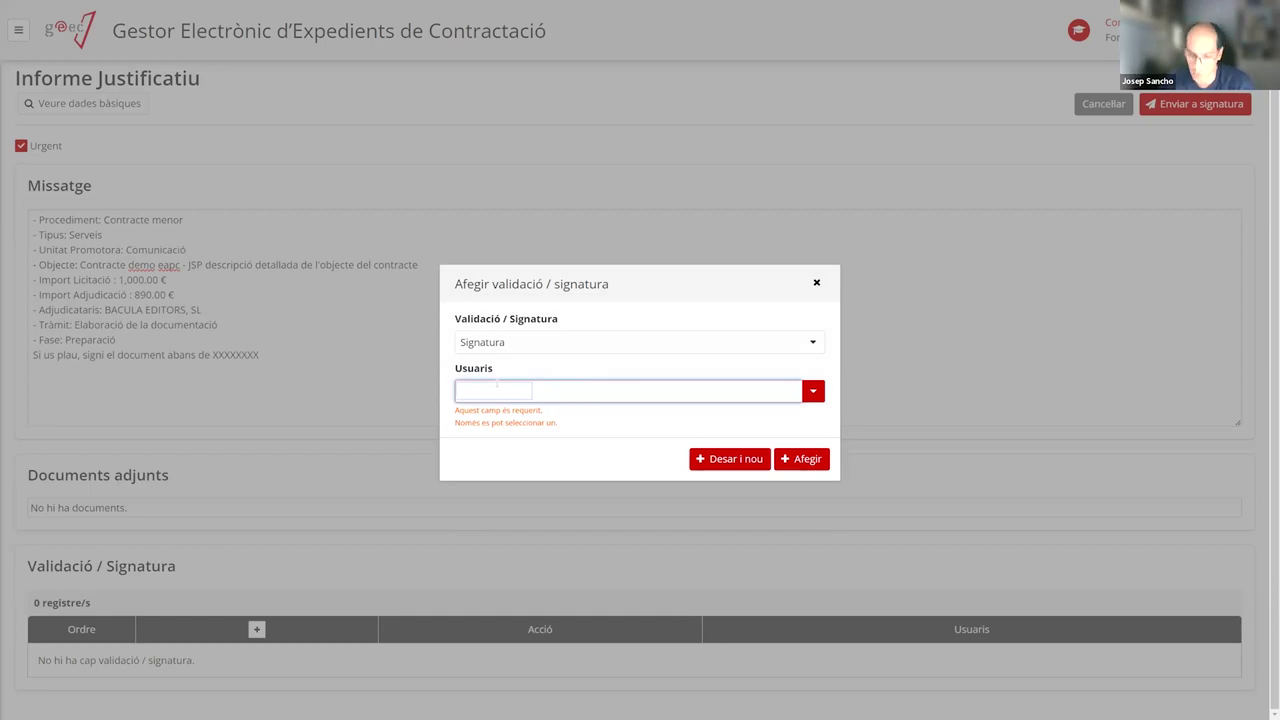
{"action": "type", "text": "joann"}
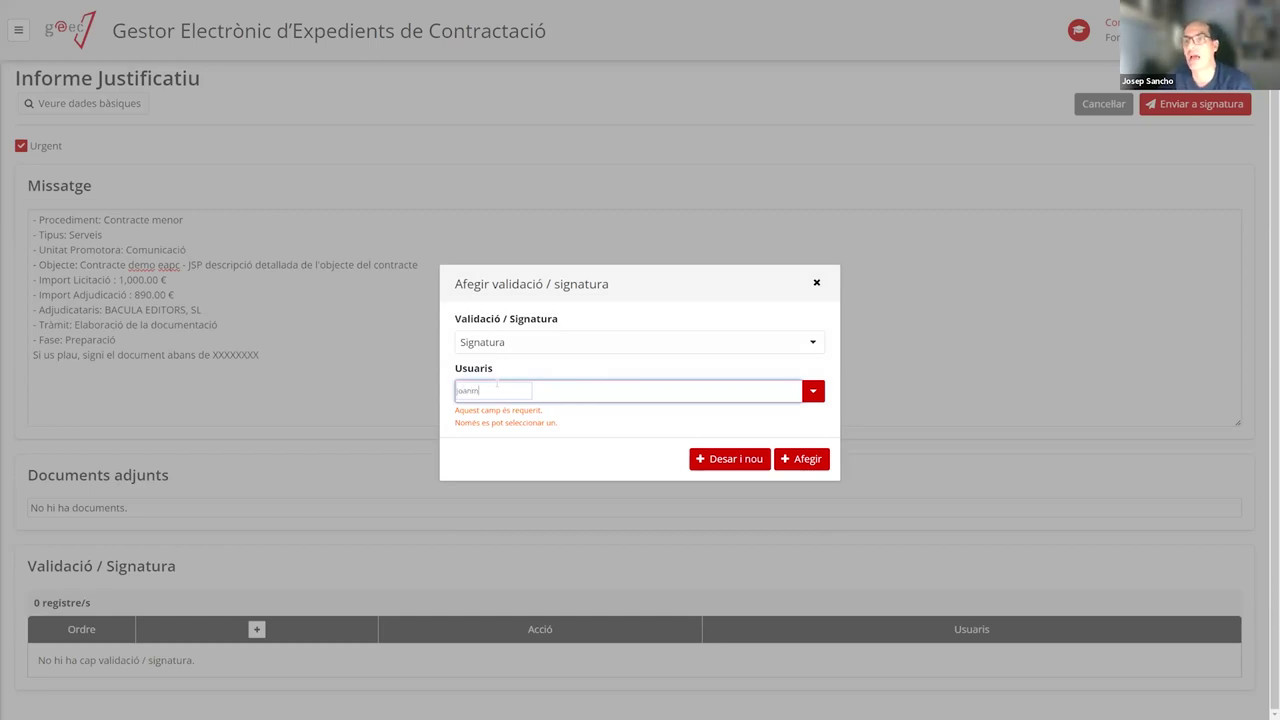
{"action": "key", "text": "Down"}
{"action": "key", "text": "Down"}
{"action": "key", "text": "Down"}
{"action": "key", "text": "Down"}
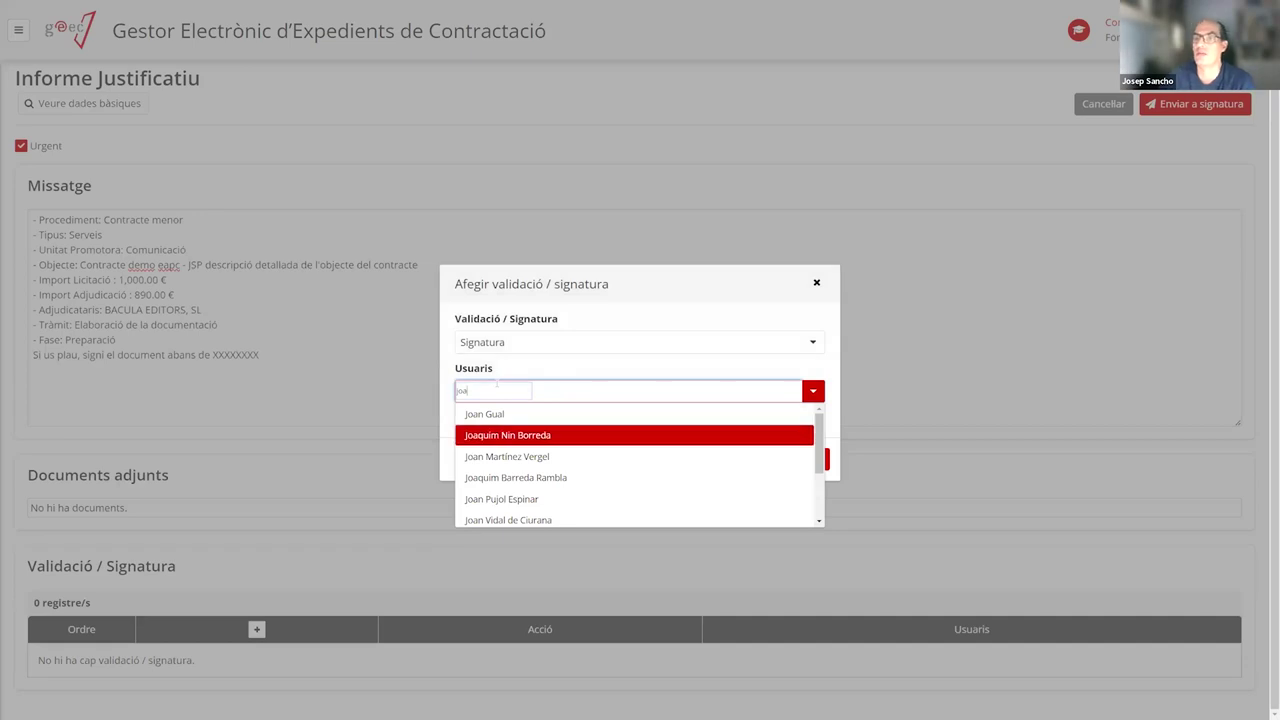
{"action": "key", "text": "Return"}
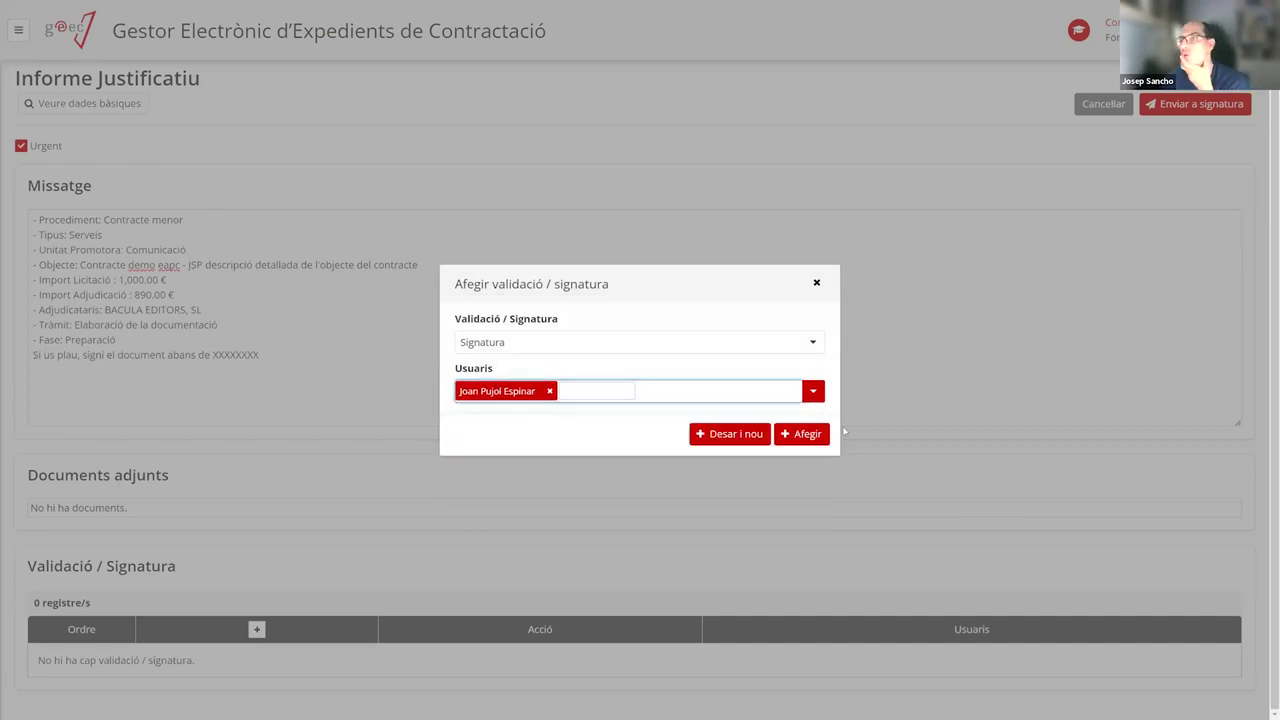
{"action": "left_click", "coordinate": [822, 434]}
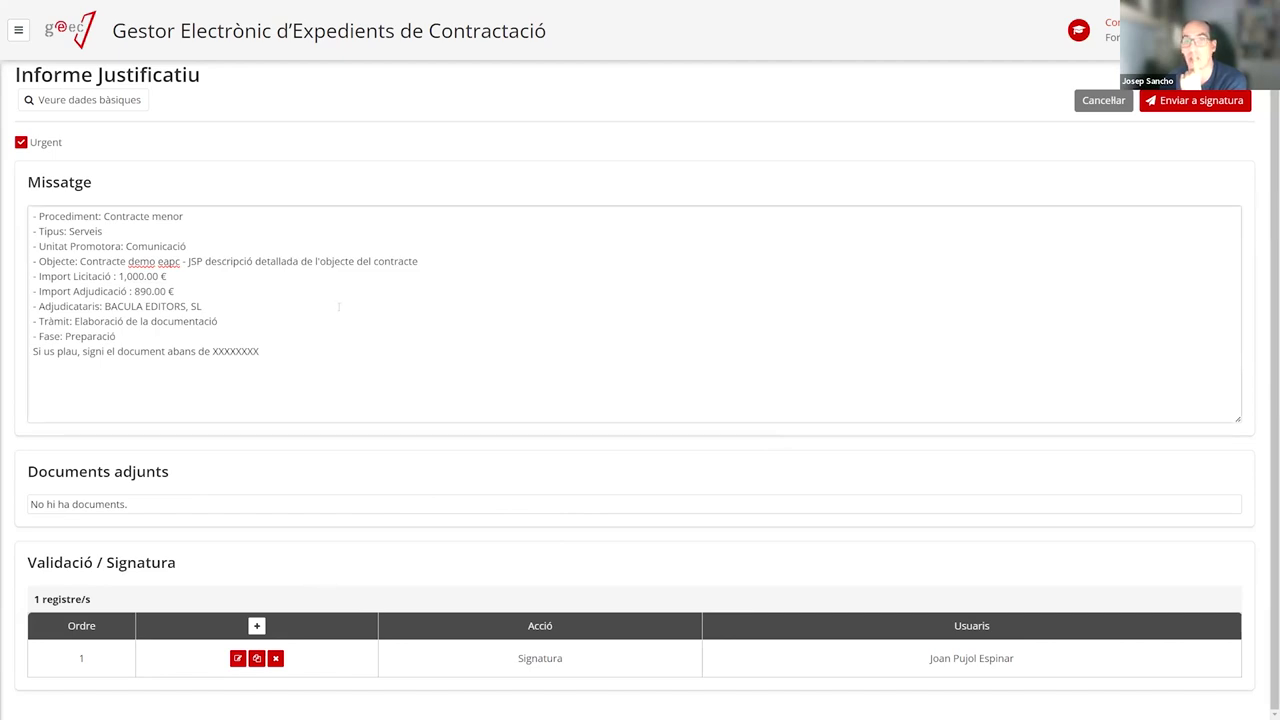
Duplicate the Signatura entry in the Validació / Signatura list and replace the copy's user with a different signer
{"action": "scroll", "coordinate": [339, 307], "scroll_direction": "up", "scroll_amount": 1}
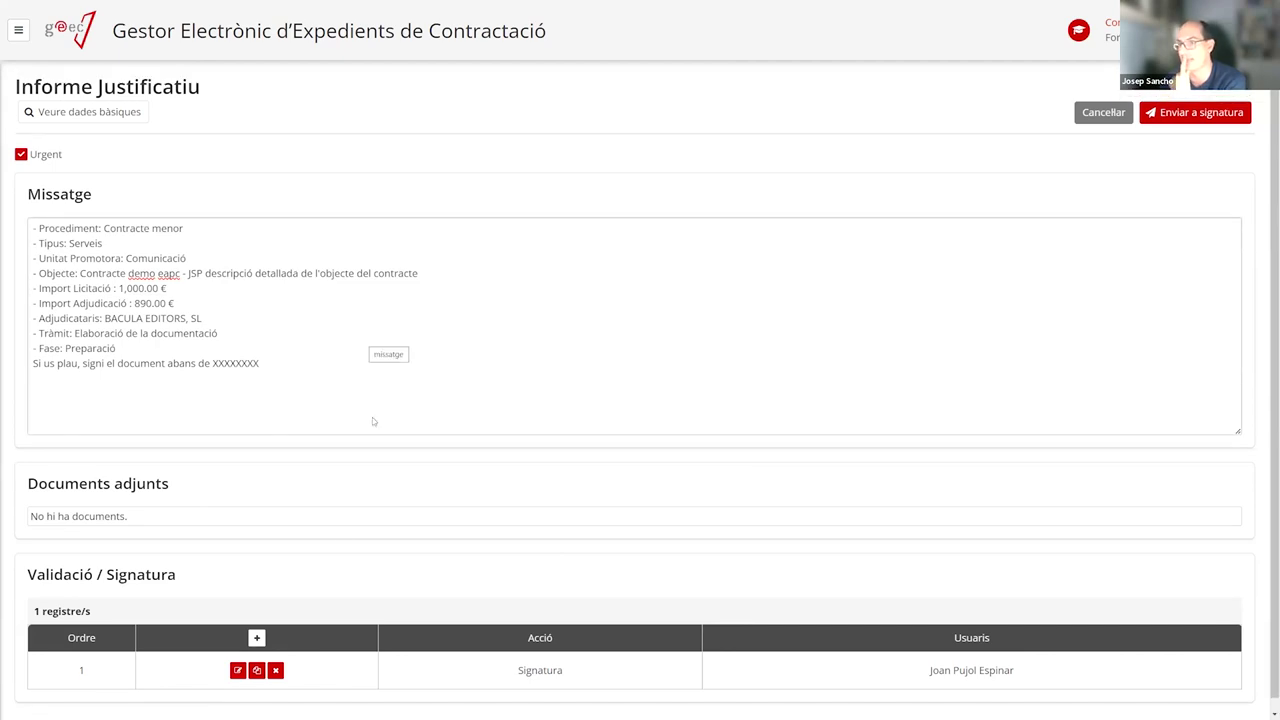
{"action": "left_click", "coordinate": [258, 672]}
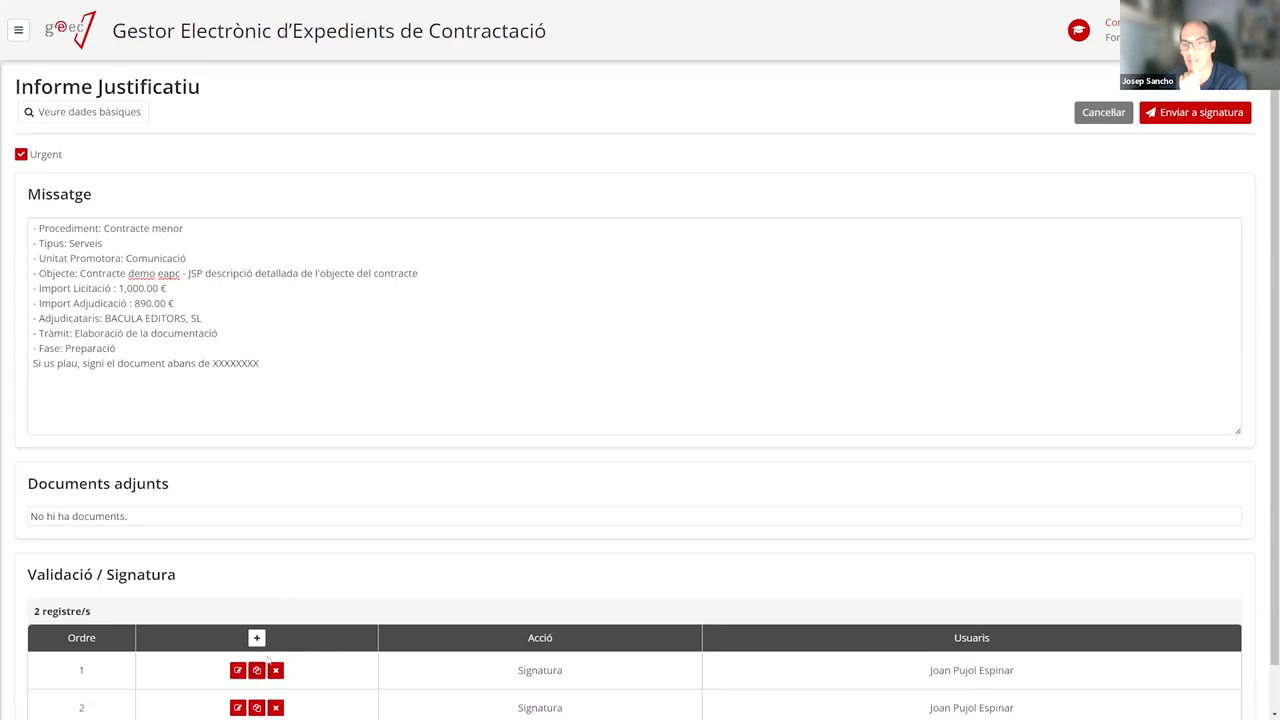
{"action": "scroll", "coordinate": [333, 604], "scroll_direction": "down", "scroll_amount": 1}
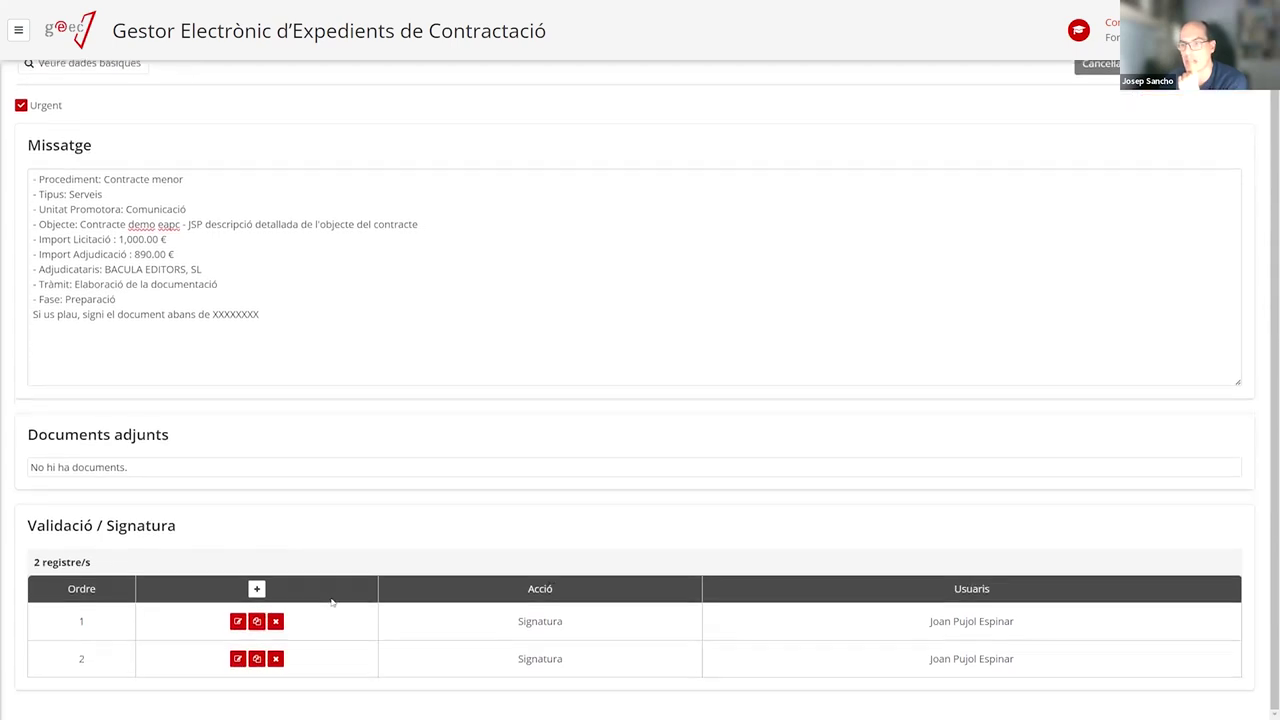
{"action": "left_click", "coordinate": [237, 658]}
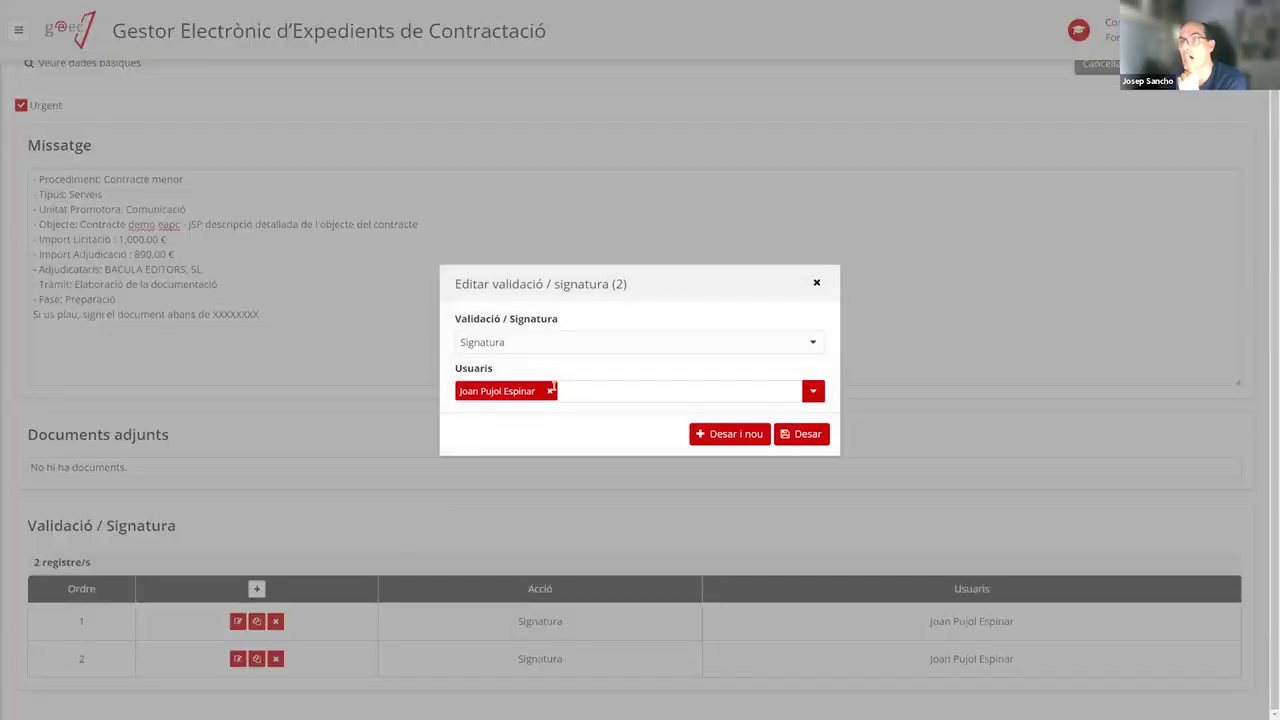
{"action": "left_click", "coordinate": [549, 391]}
{"action": "type", "text": "elen"}
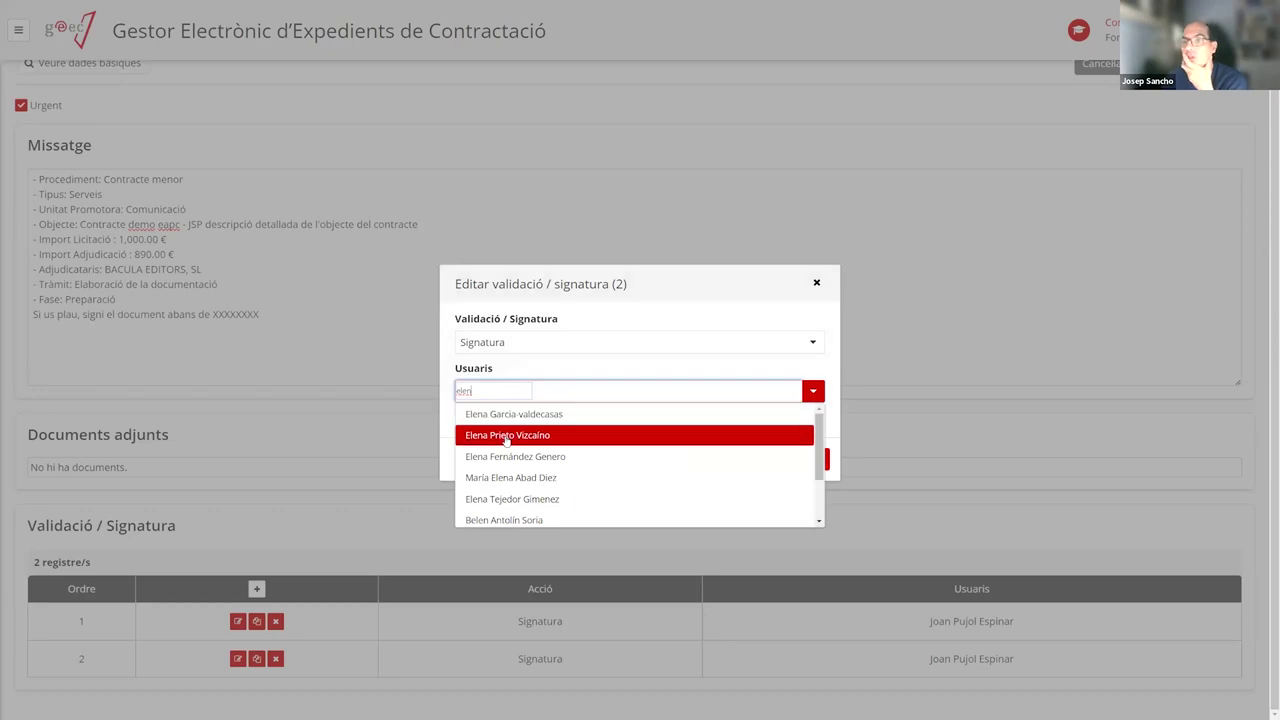
{"action": "left_click", "coordinate": [507, 435]}
{"action": "left_click", "coordinate": [815, 436]}
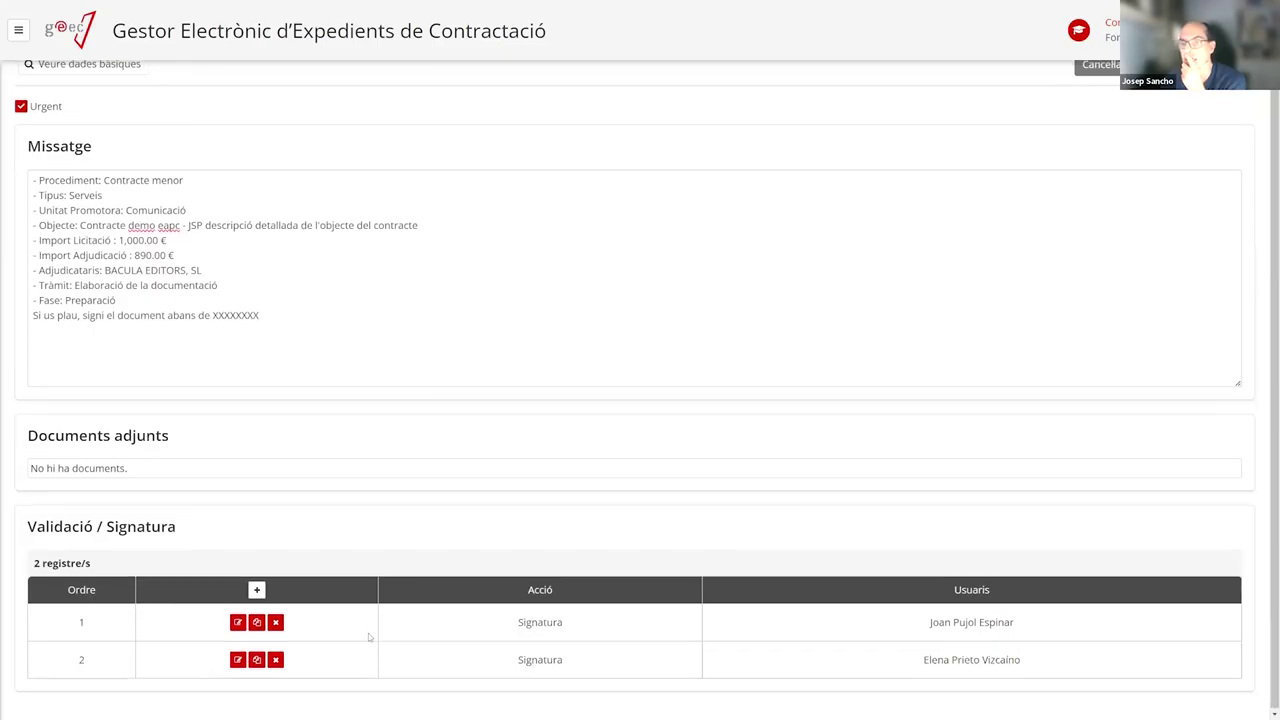
Change the type of the first Validació / Signatura entry to Vist i Plau and save it
{"action": "left_click", "coordinate": [237, 634]}
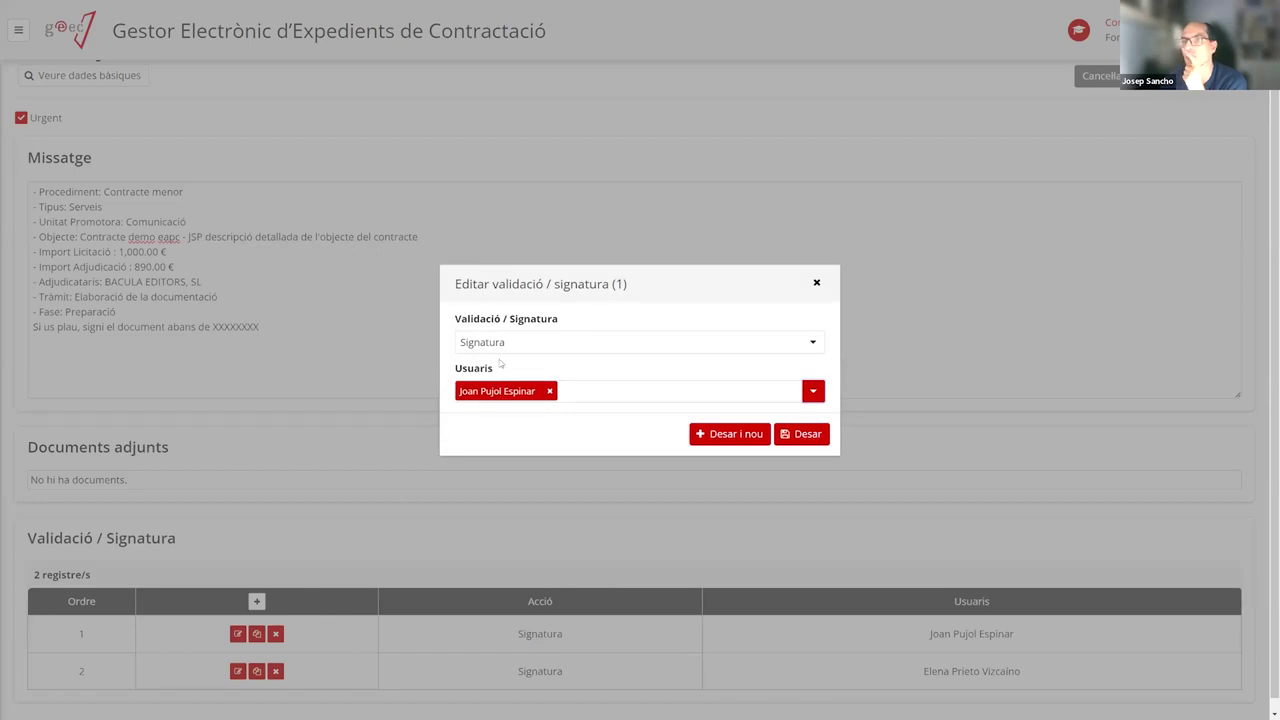
{"action": "left_click", "coordinate": [654, 347]}
{"action": "left_click", "coordinate": [525, 388]}
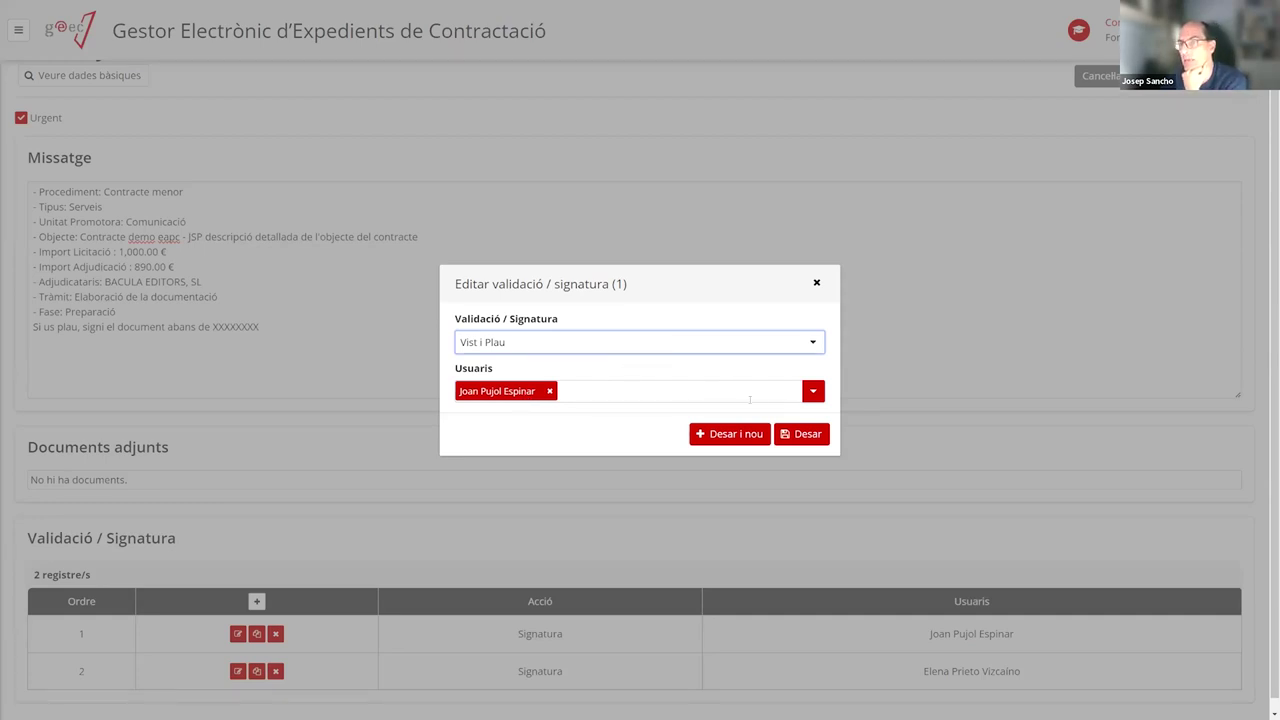
{"action": "left_click", "coordinate": [803, 434]}
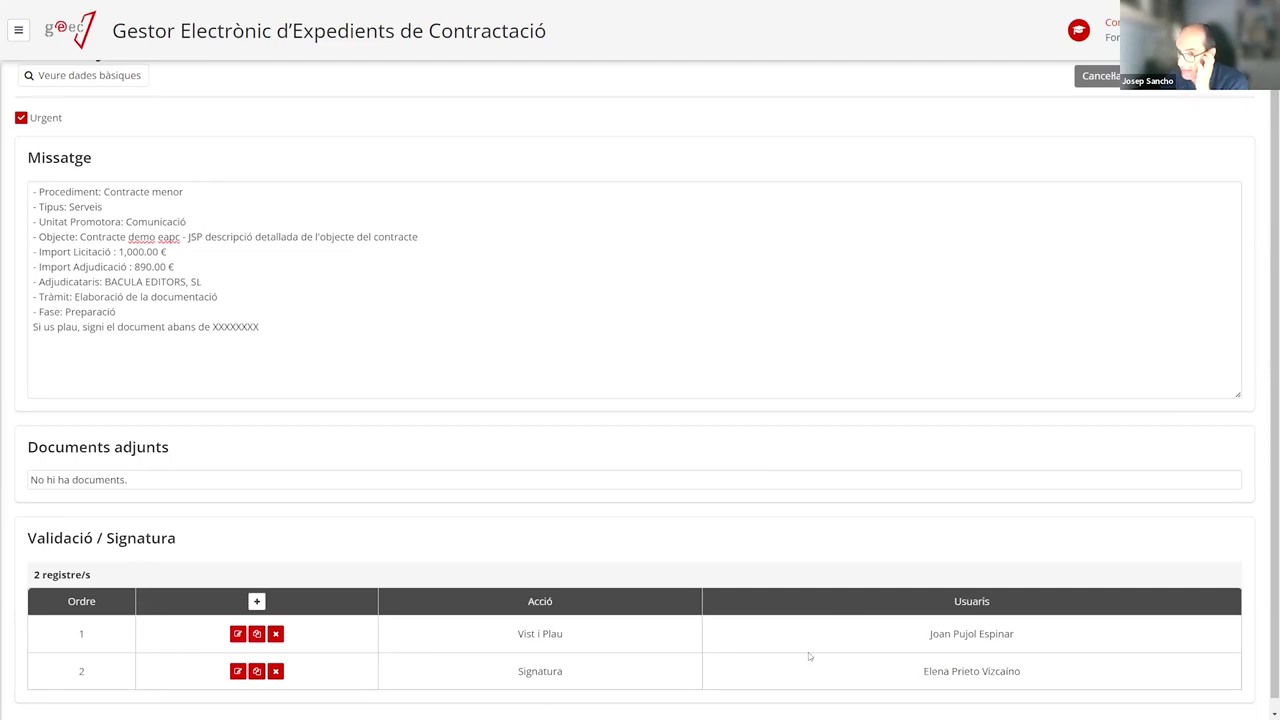
Cancel the signature request and return to the Informe Justificatiu document form
{"action": "scroll", "coordinate": [577, 597], "scroll_direction": "up", "scroll_amount": 1}
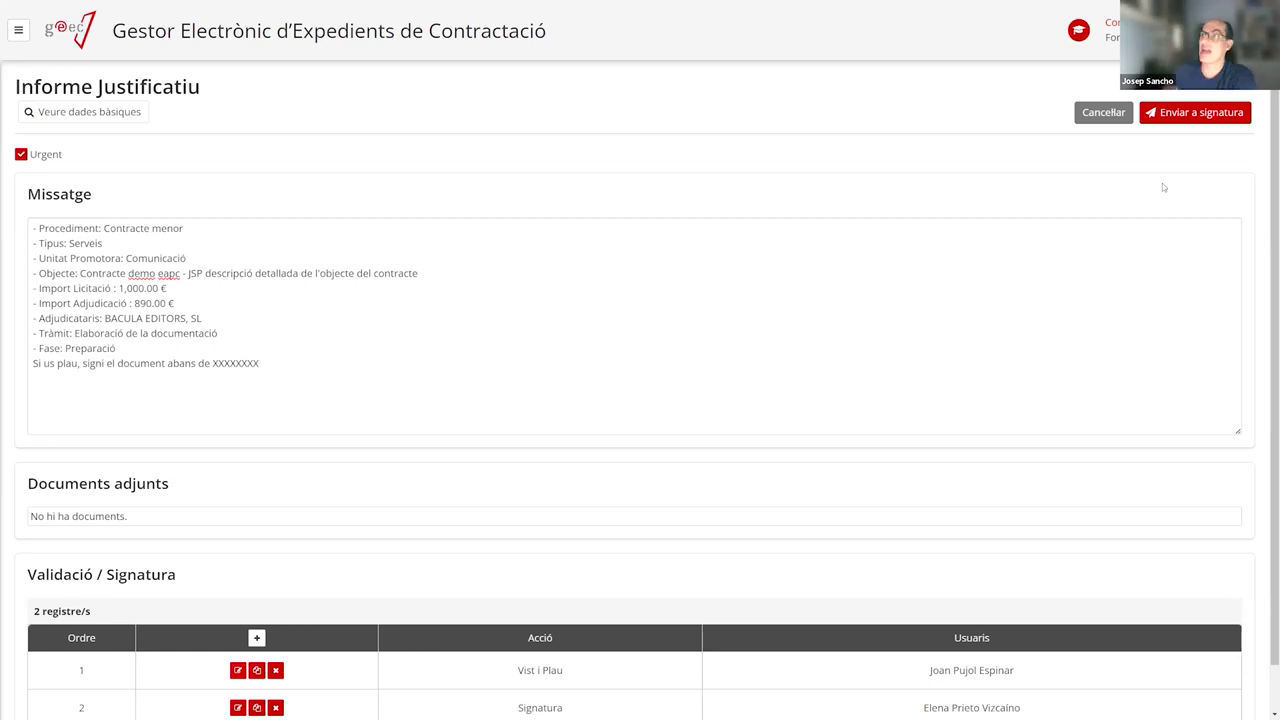
{"action": "left_click", "coordinate": [1090, 113]}
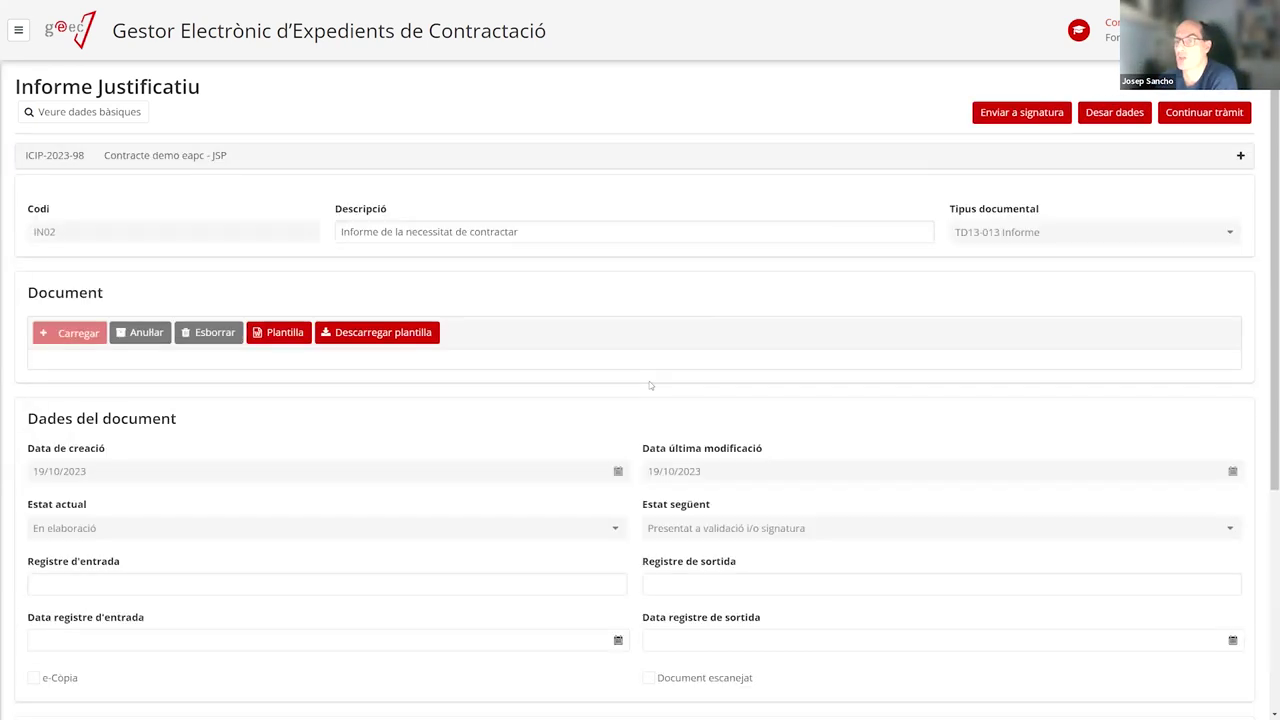
Examine the document form's data, its Validació / Signatura list and the document versions in custody
{"action": "scroll", "coordinate": [649, 381], "scroll_direction": "down", "scroll_amount": 3}
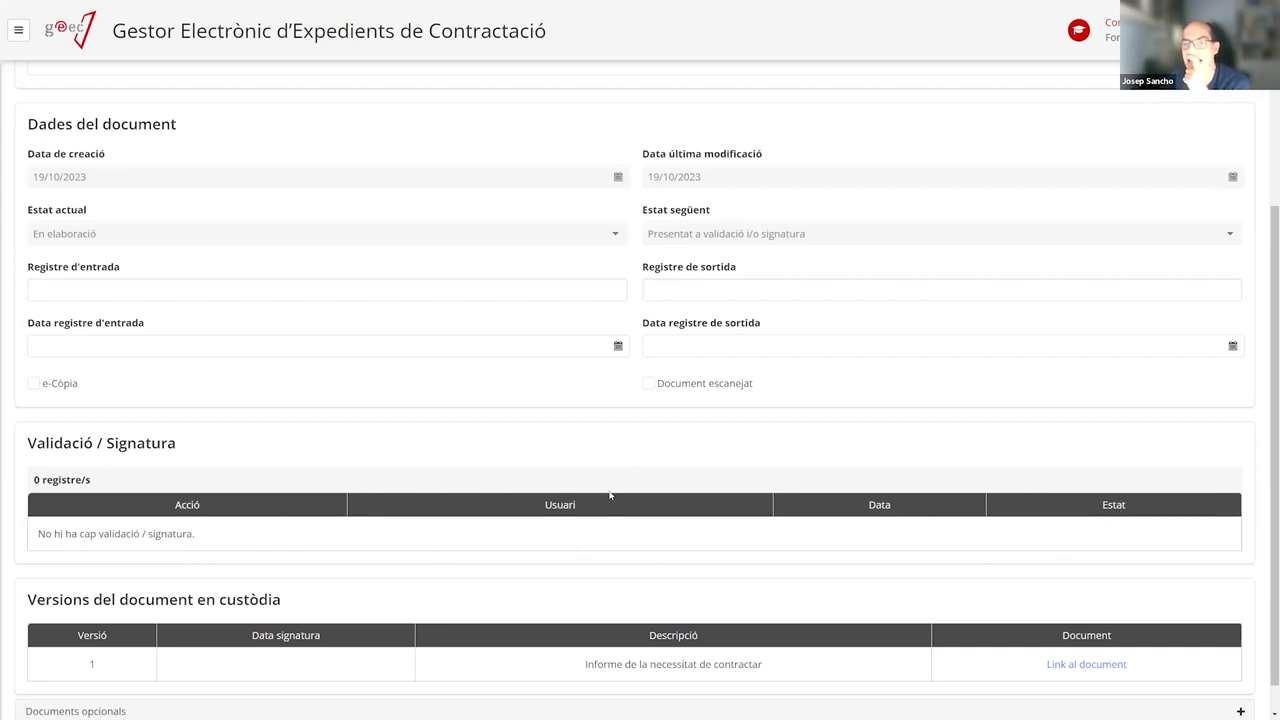
{"action": "scroll", "coordinate": [608, 491], "scroll_direction": "up", "scroll_amount": 3}
{"action": "scroll", "coordinate": [514, 588], "scroll_direction": "down", "scroll_amount": 3}
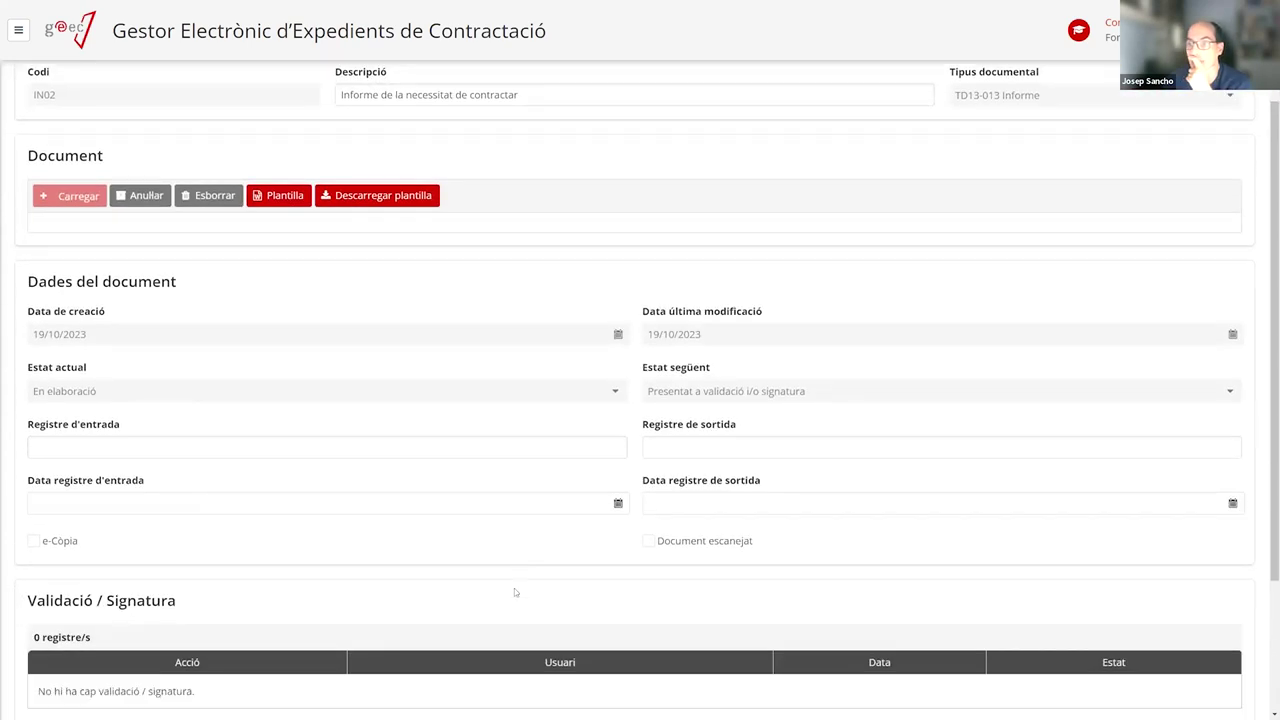
{"action": "scroll", "coordinate": [410, 400], "scroll_direction": "up", "scroll_amount": 3}
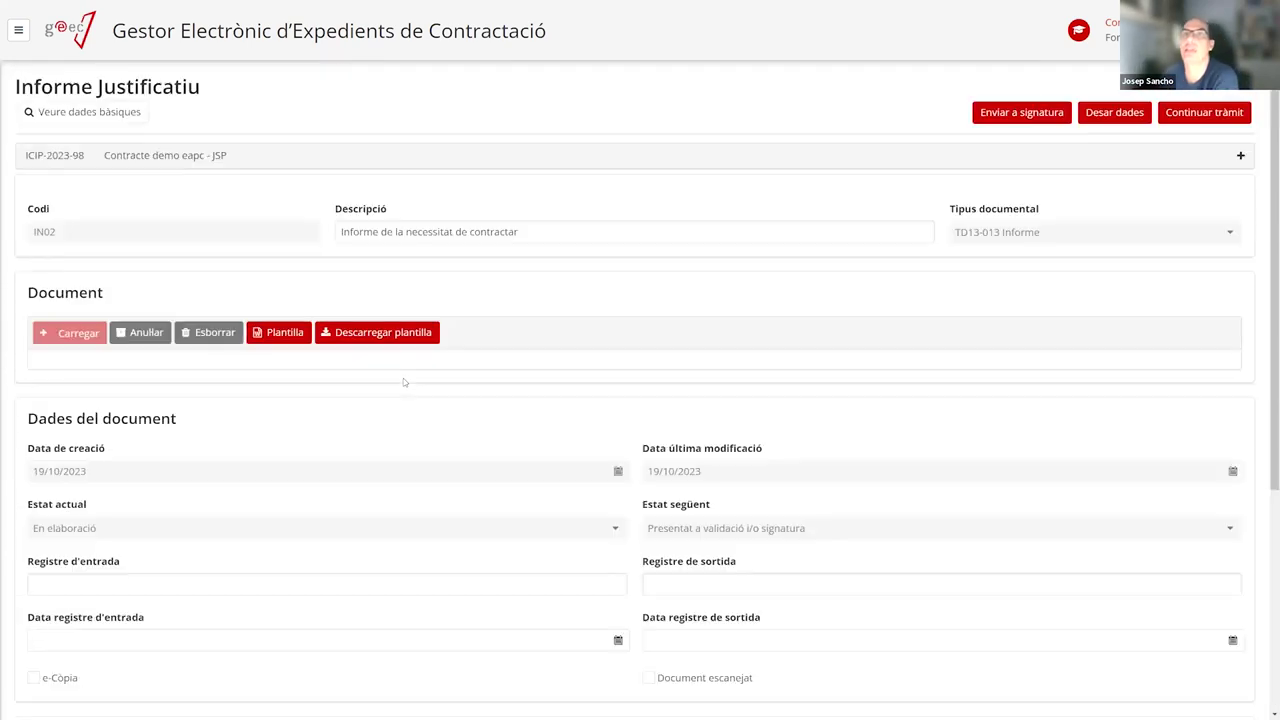
{"action": "scroll", "coordinate": [395, 405], "scroll_direction": "down", "scroll_amount": 3}
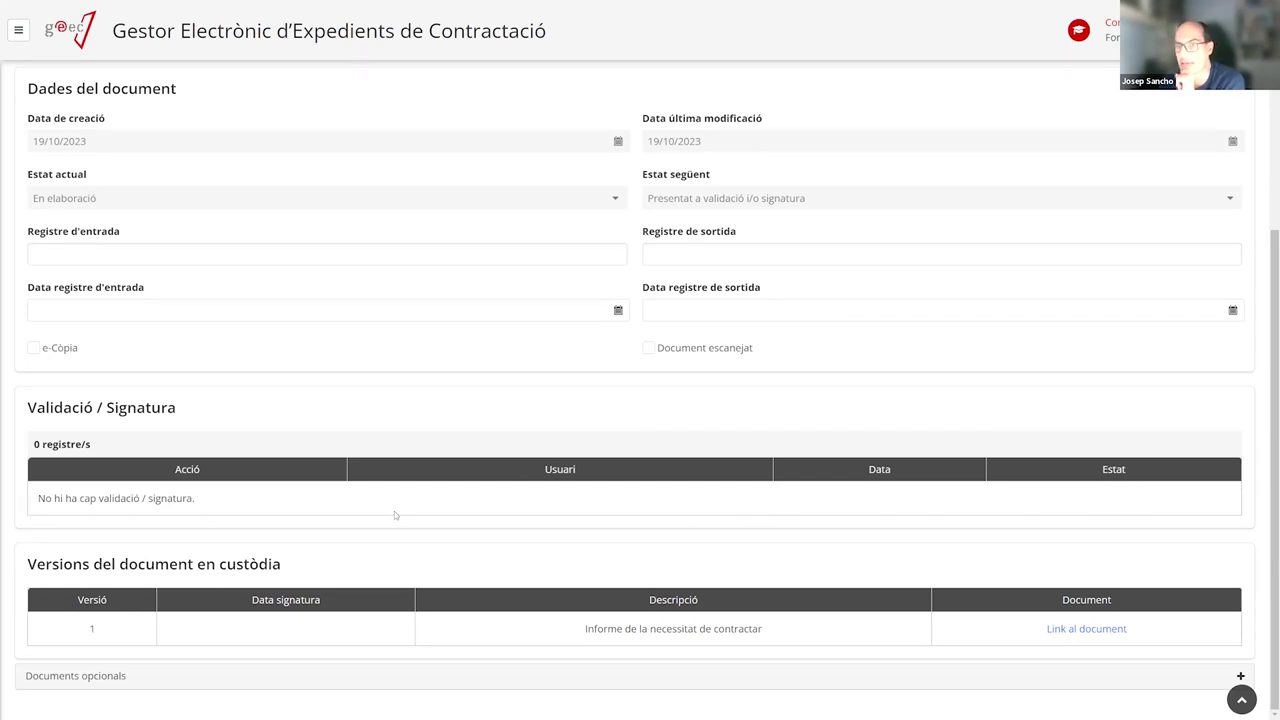
{"action": "scroll", "coordinate": [394, 511], "scroll_direction": "up", "scroll_amount": 3}
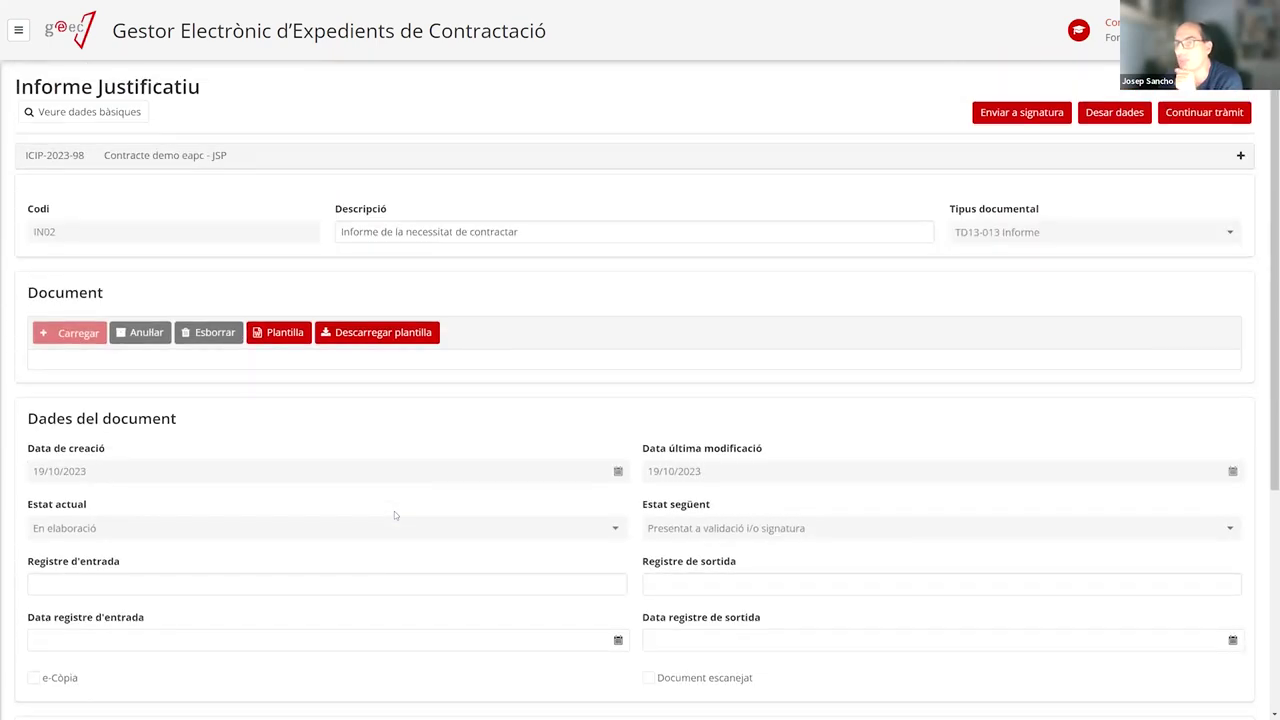
{"action": "scroll", "coordinate": [394, 511], "scroll_direction": "down", "scroll_amount": 3}
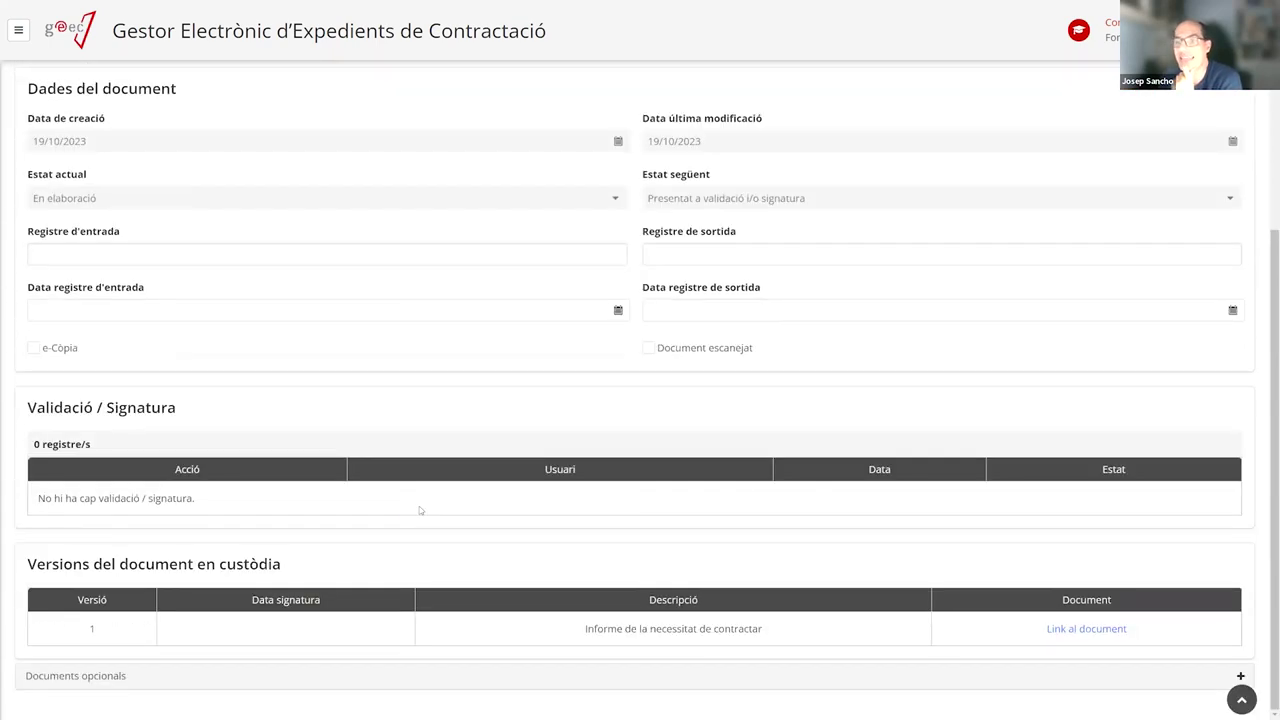
{"action": "scroll", "coordinate": [591, 440], "scroll_direction": "up", "scroll_amount": 3}
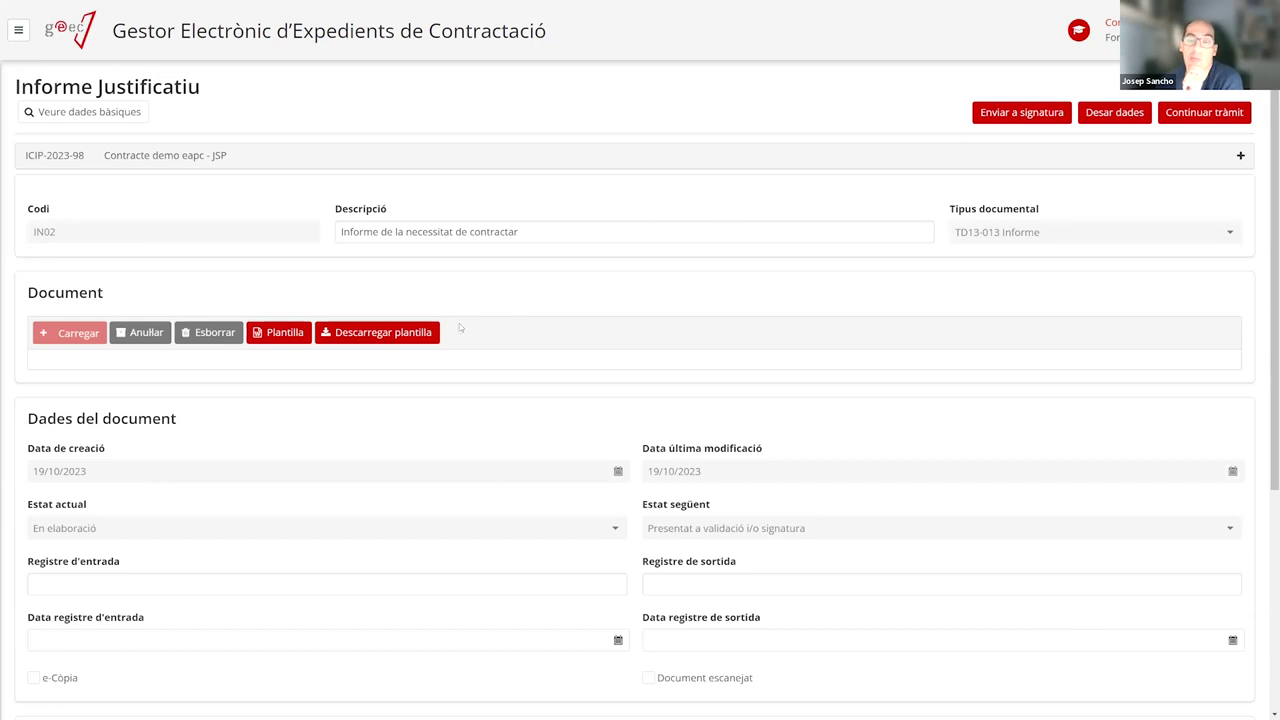
{"action": "scroll", "coordinate": [462, 328], "scroll_direction": "down", "scroll_amount": 3}
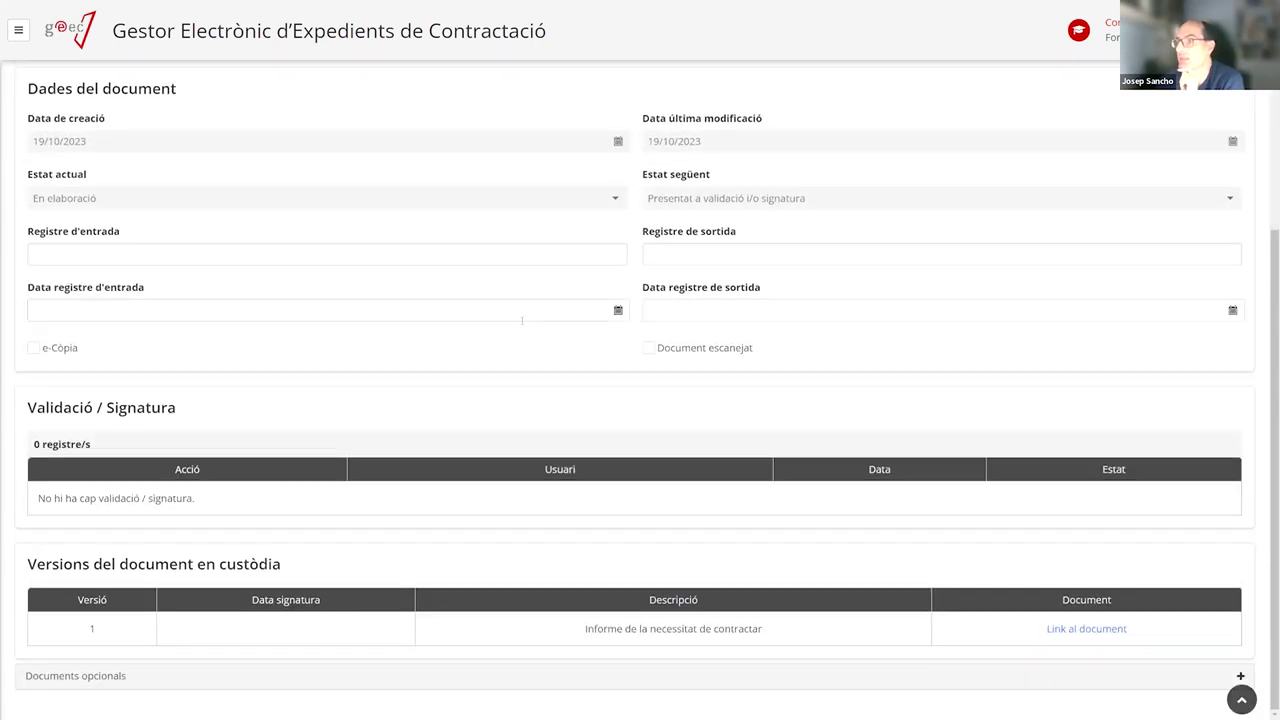
{"action": "scroll", "coordinate": [522, 320], "scroll_direction": "up", "scroll_amount": 3}
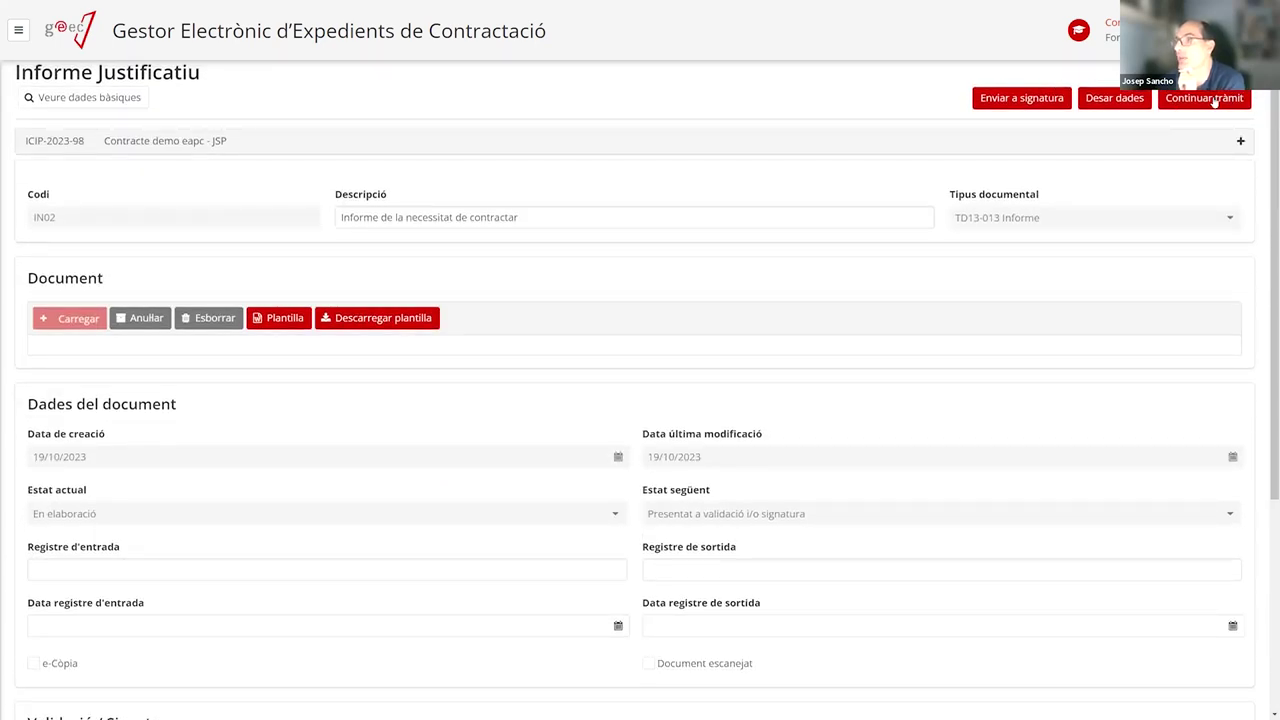
{"action": "scroll", "coordinate": [713, 287], "scroll_direction": "up", "scroll_amount": 1}
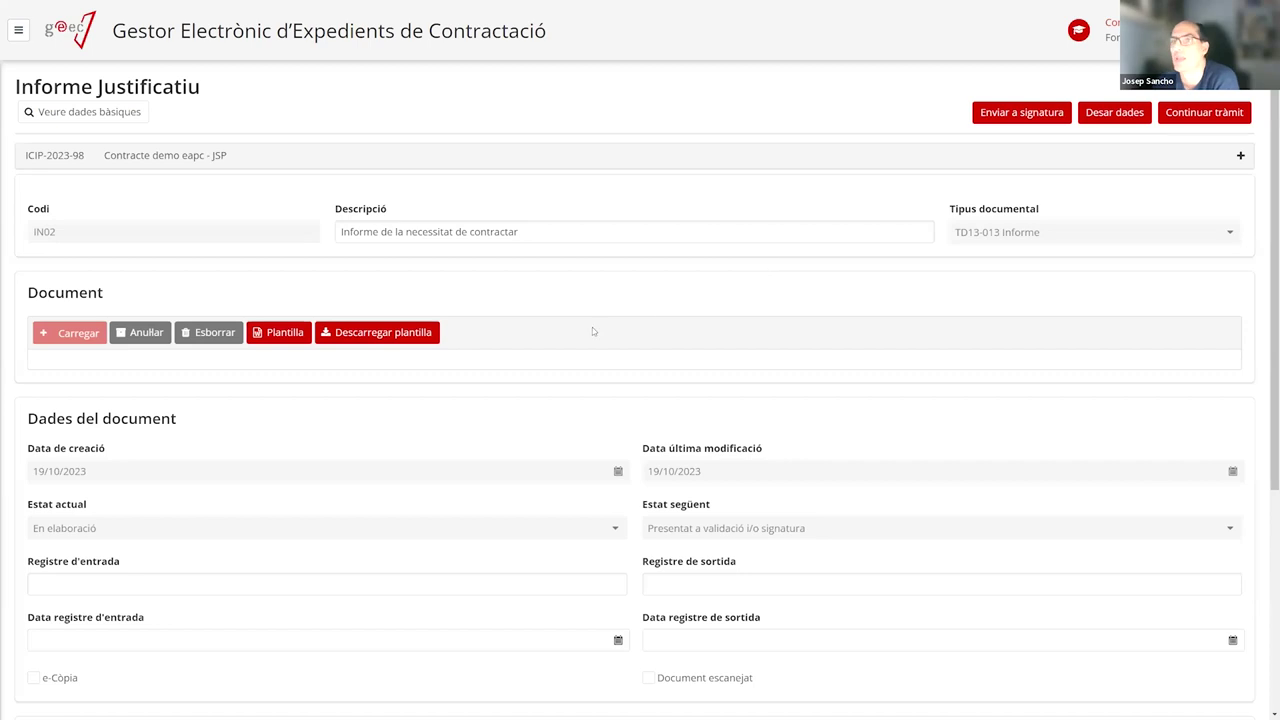
{"action": "scroll", "coordinate": [197, 391], "scroll_direction": "down", "scroll_amount": 3}
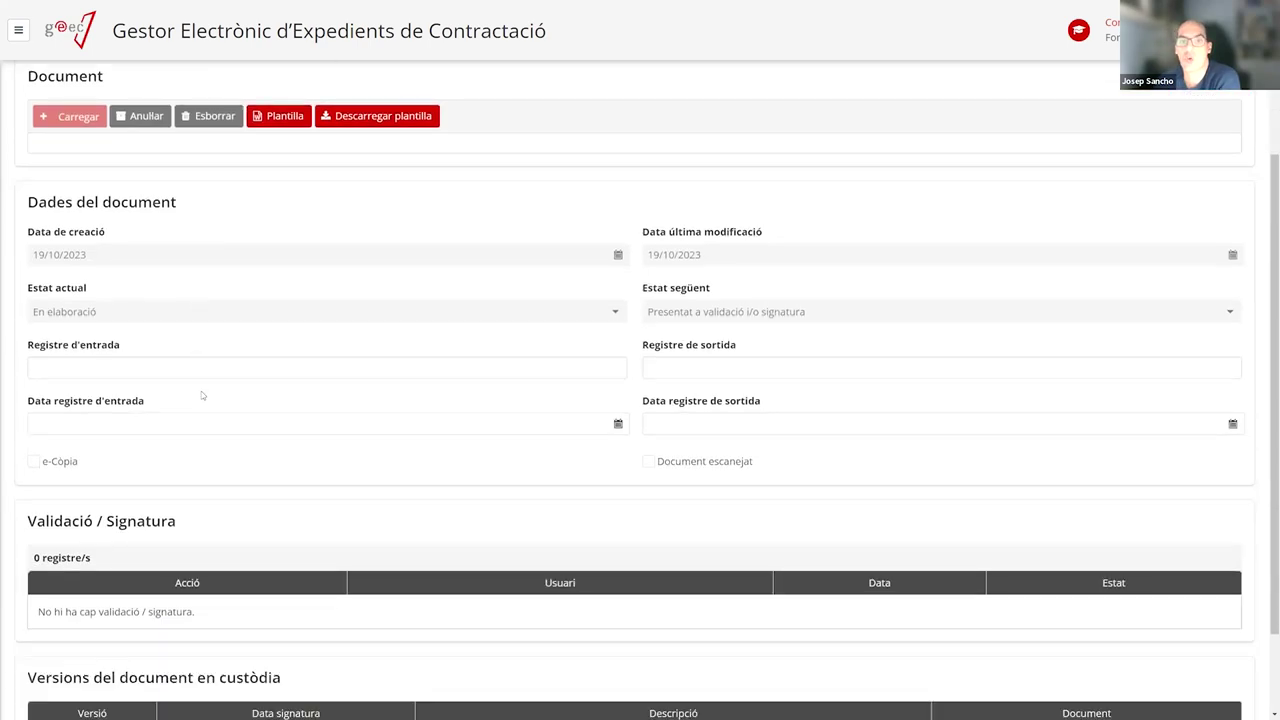
{"action": "scroll", "coordinate": [431, 411], "scroll_direction": "up", "scroll_amount": 3}
{"action": "scroll", "coordinate": [266, 401], "scroll_direction": "down", "scroll_amount": 1}
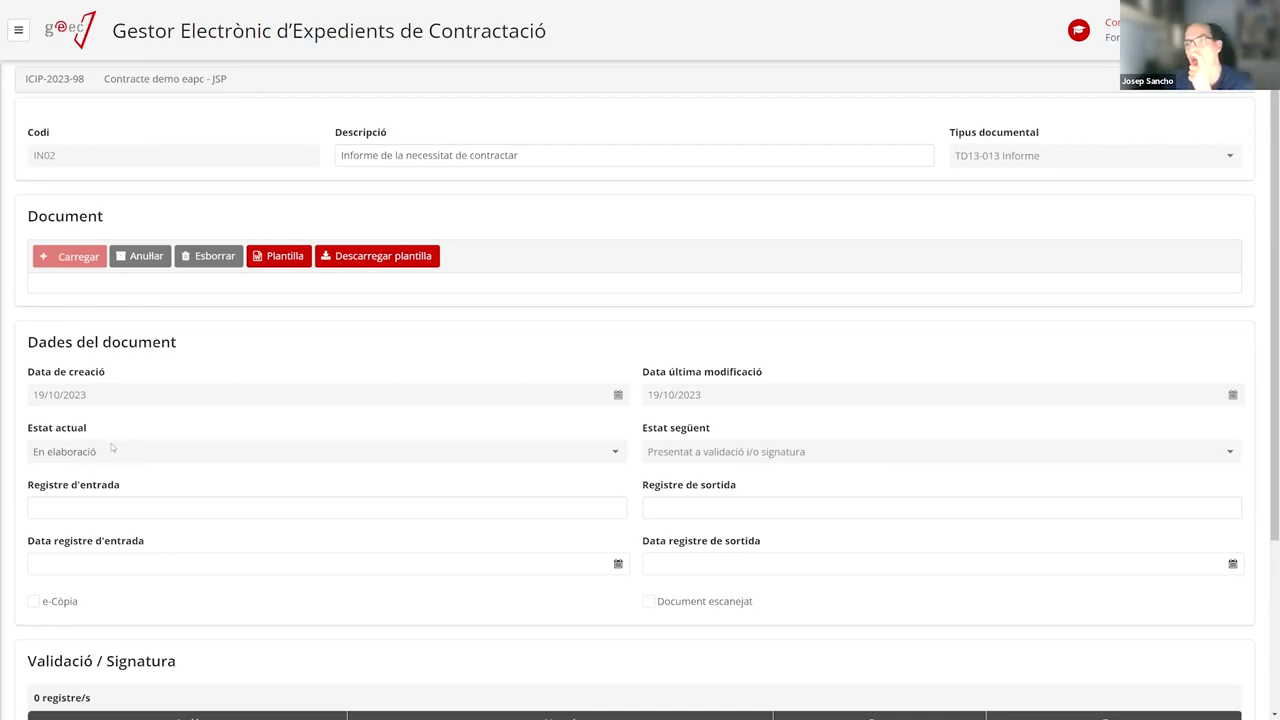
Enter E202334343 as the Registre d'entrada, clear it again, and check the Data registre d'entrada field
{"action": "left_click", "coordinate": [119, 505]}
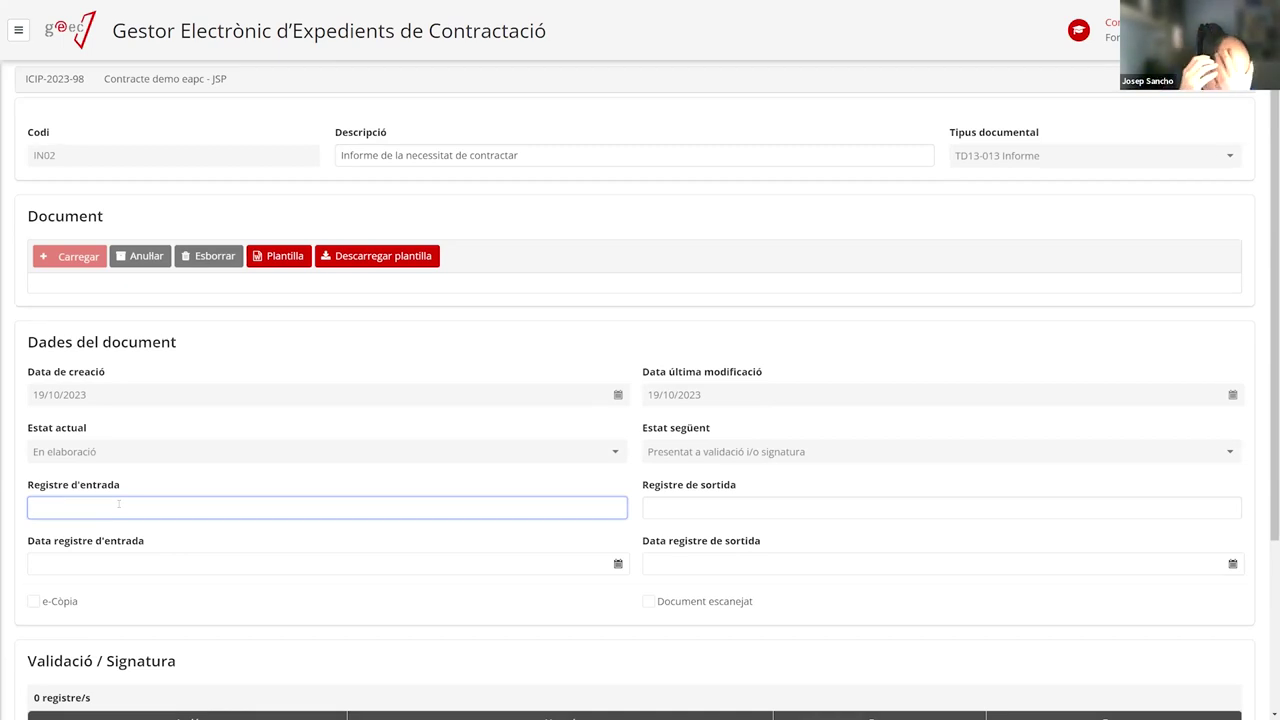
{"action": "type", "text": "E202334343"}
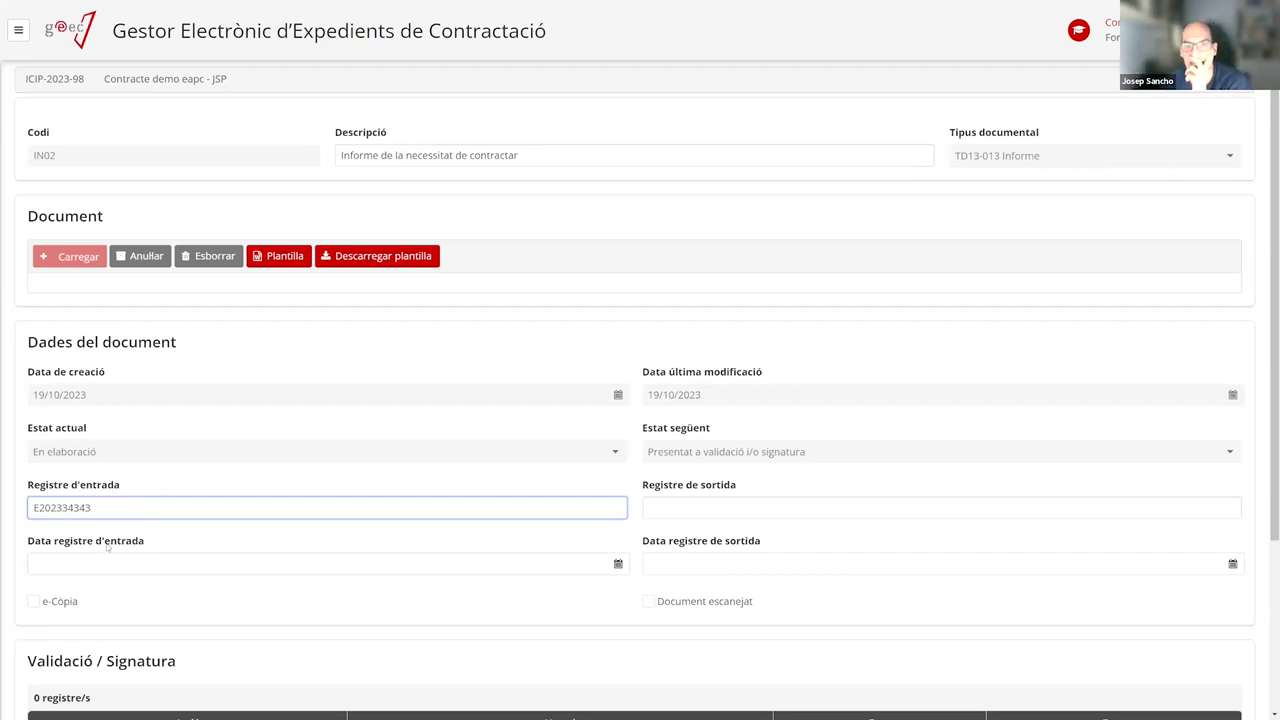
{"action": "double_click", "coordinate": [114, 508]}
{"action": "key", "text": "BackSpace"}
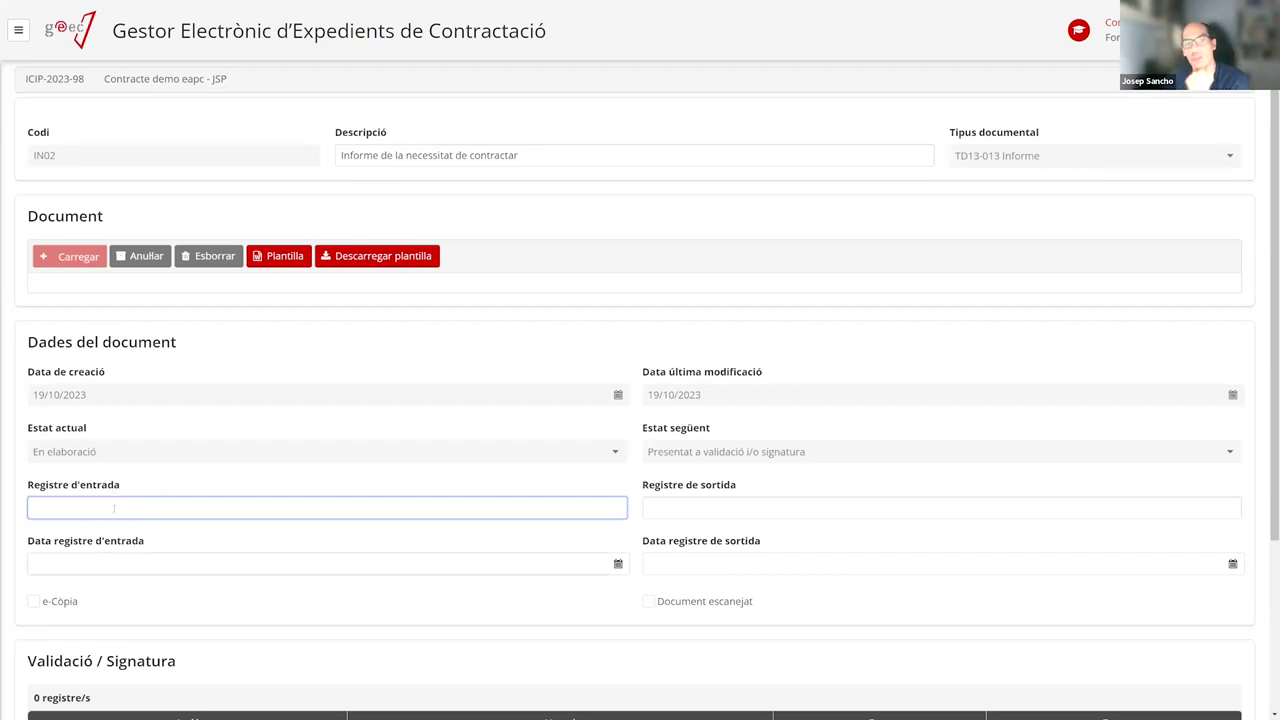
{"action": "left_click", "coordinate": [151, 563]}
{"action": "left_click", "coordinate": [269, 537]}
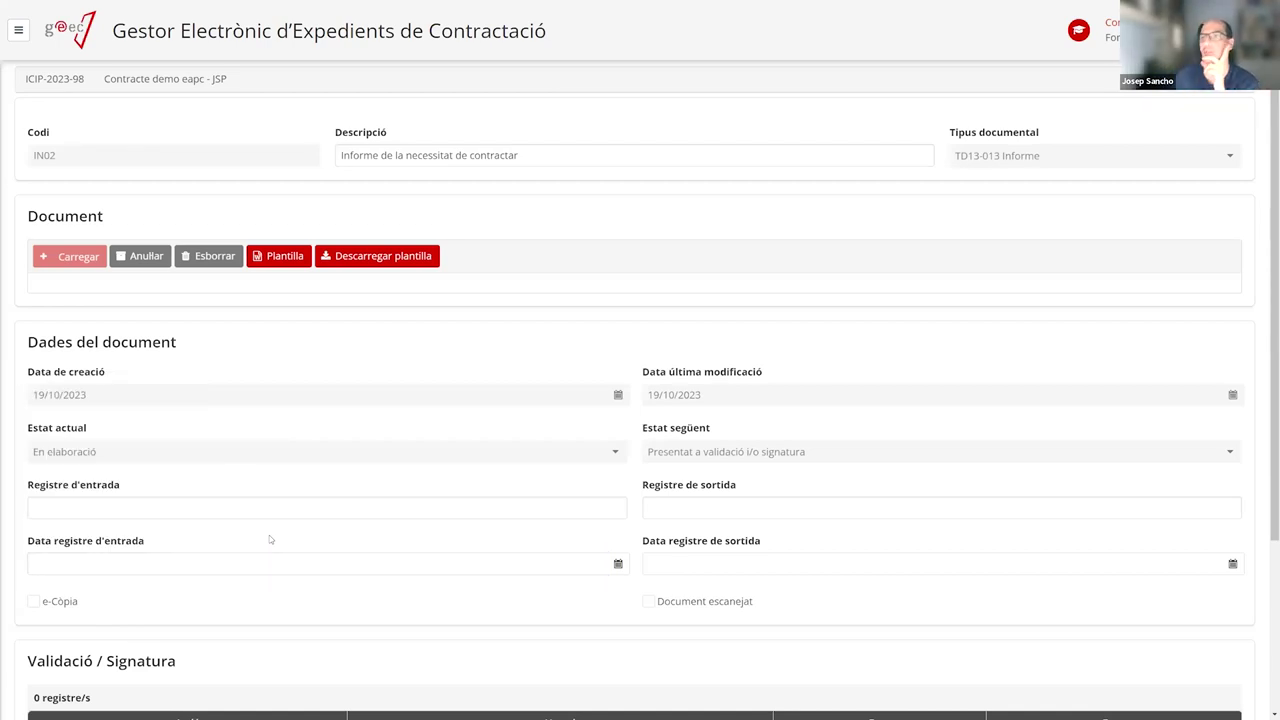
Turn the e-Còpia option on and off several times, leaving it unmarked
{"action": "left_click", "coordinate": [34, 602]}
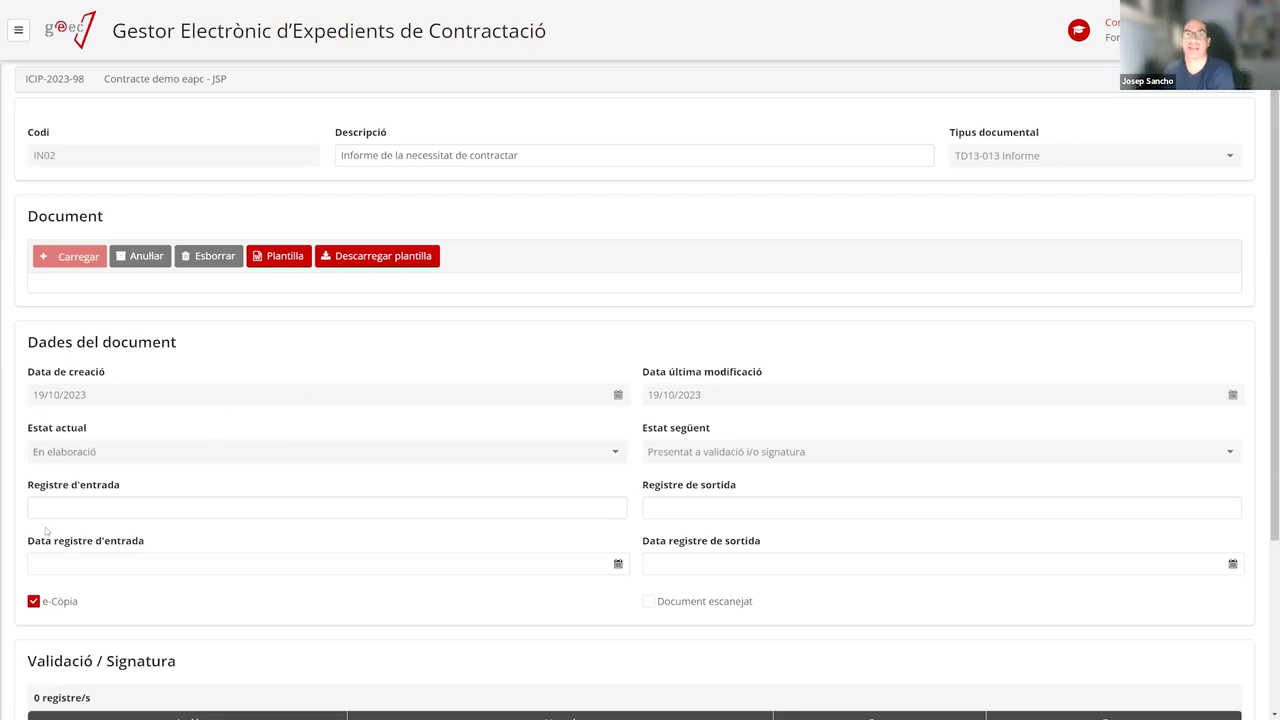
{"action": "left_click", "coordinate": [33, 602]}
{"action": "left_click", "coordinate": [33, 602]}
{"action": "left_click", "coordinate": [33, 602]}
{"action": "left_click", "coordinate": [33, 602]}
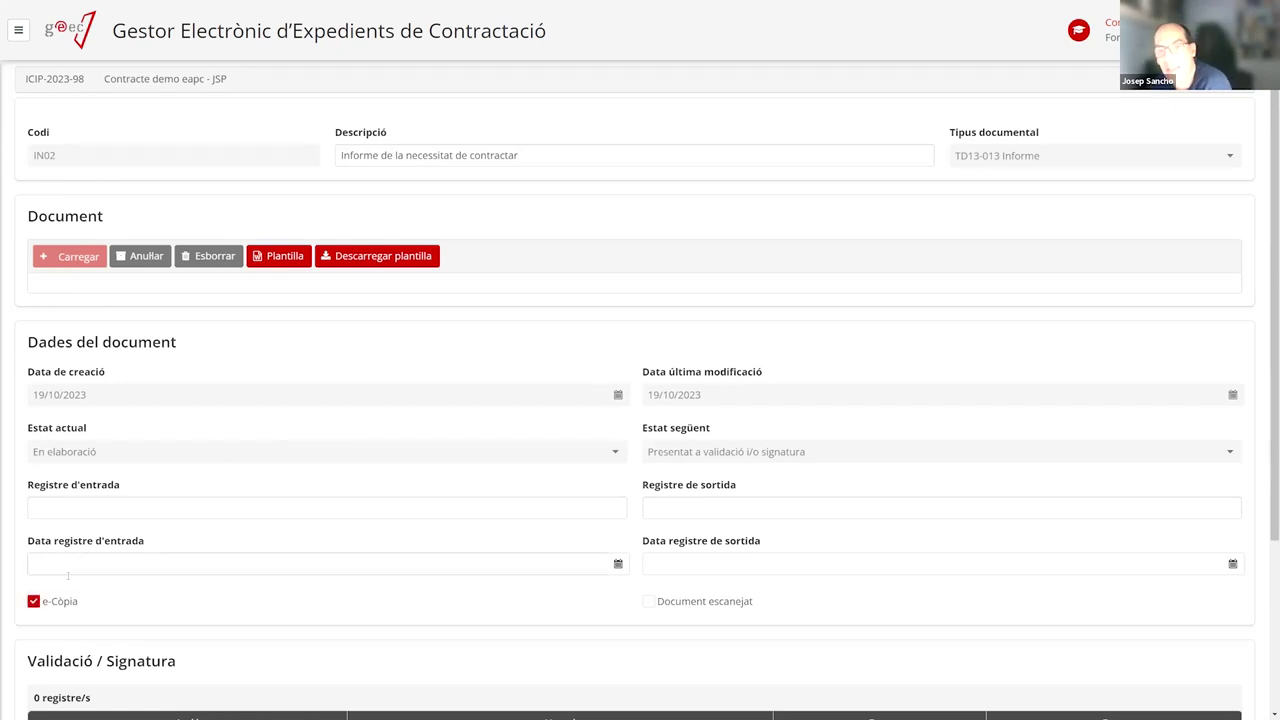
{"action": "left_click", "coordinate": [34, 602]}
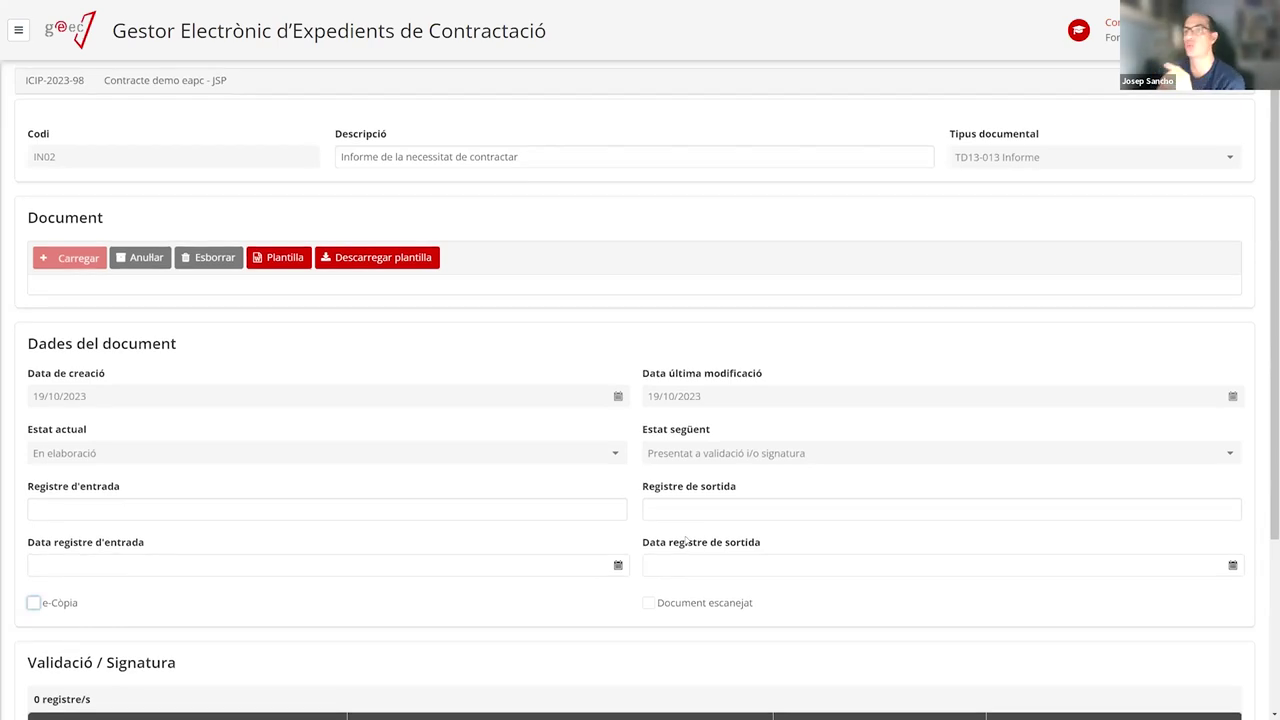
Mark the document as both Document escanejat and e-Còpia, and clear both options again
{"action": "left_click", "coordinate": [830, 508]}
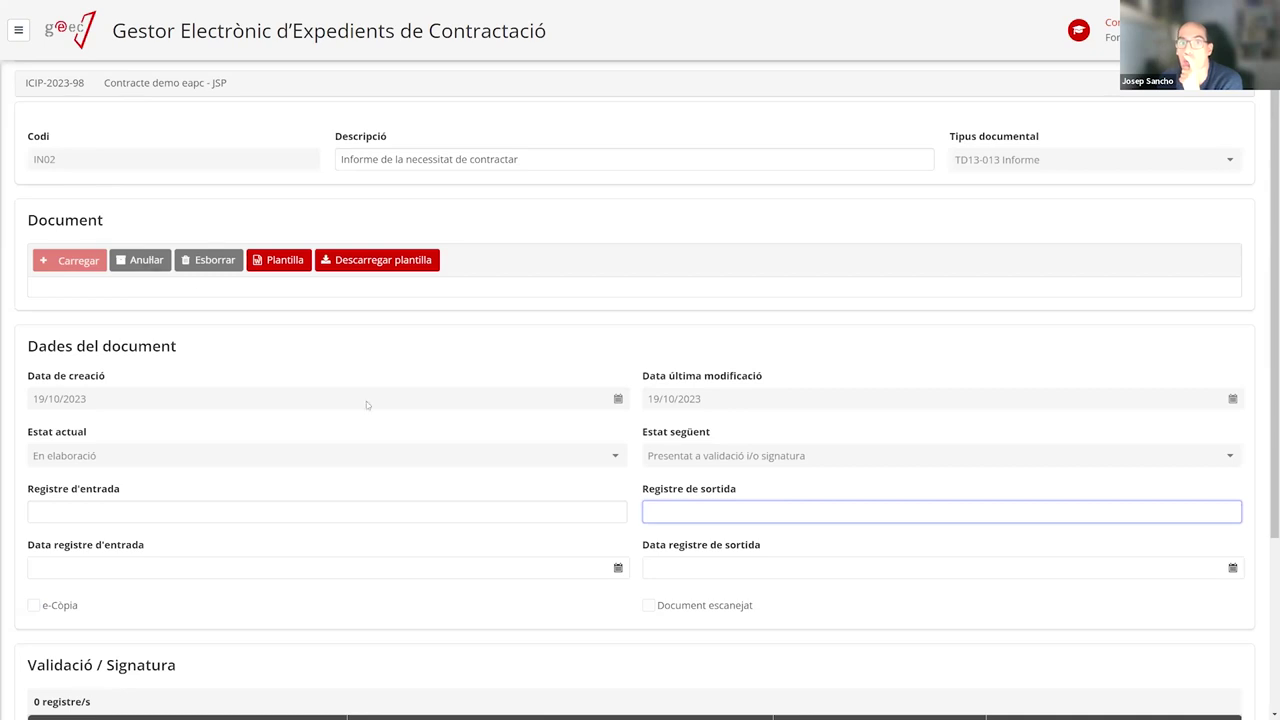
{"action": "left_click", "coordinate": [648, 605]}
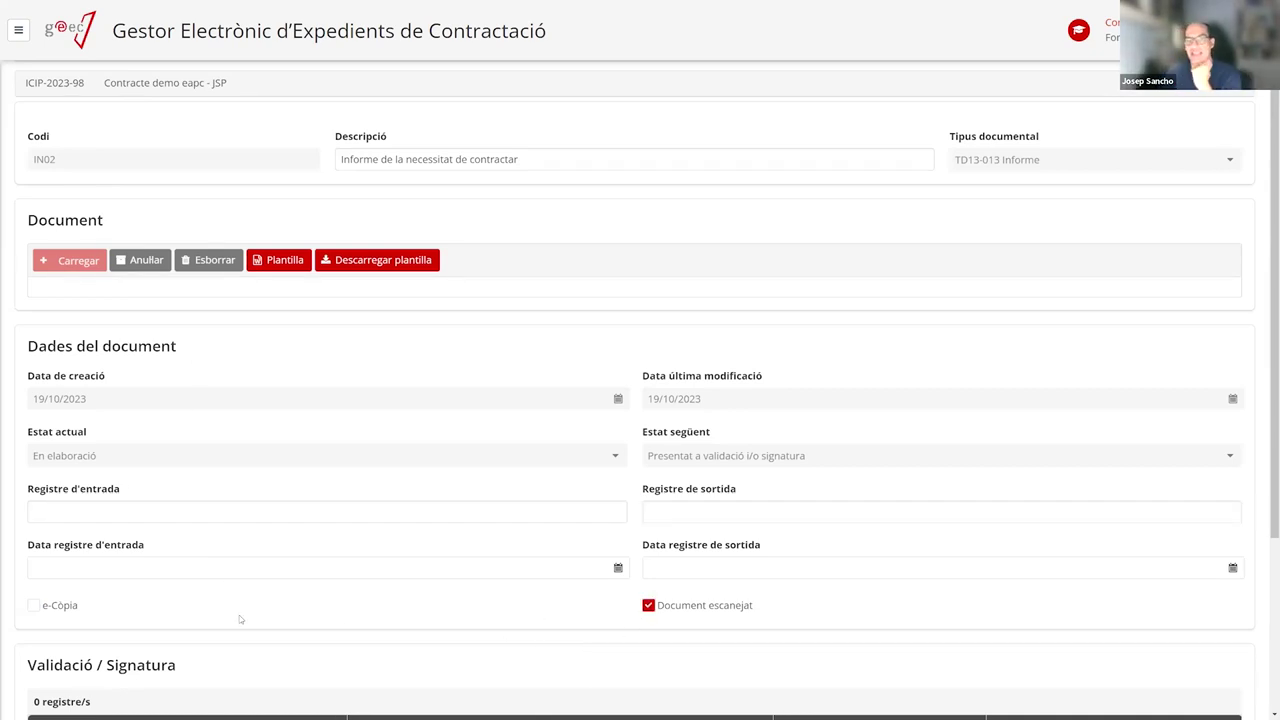
{"action": "left_click", "coordinate": [55, 608]}
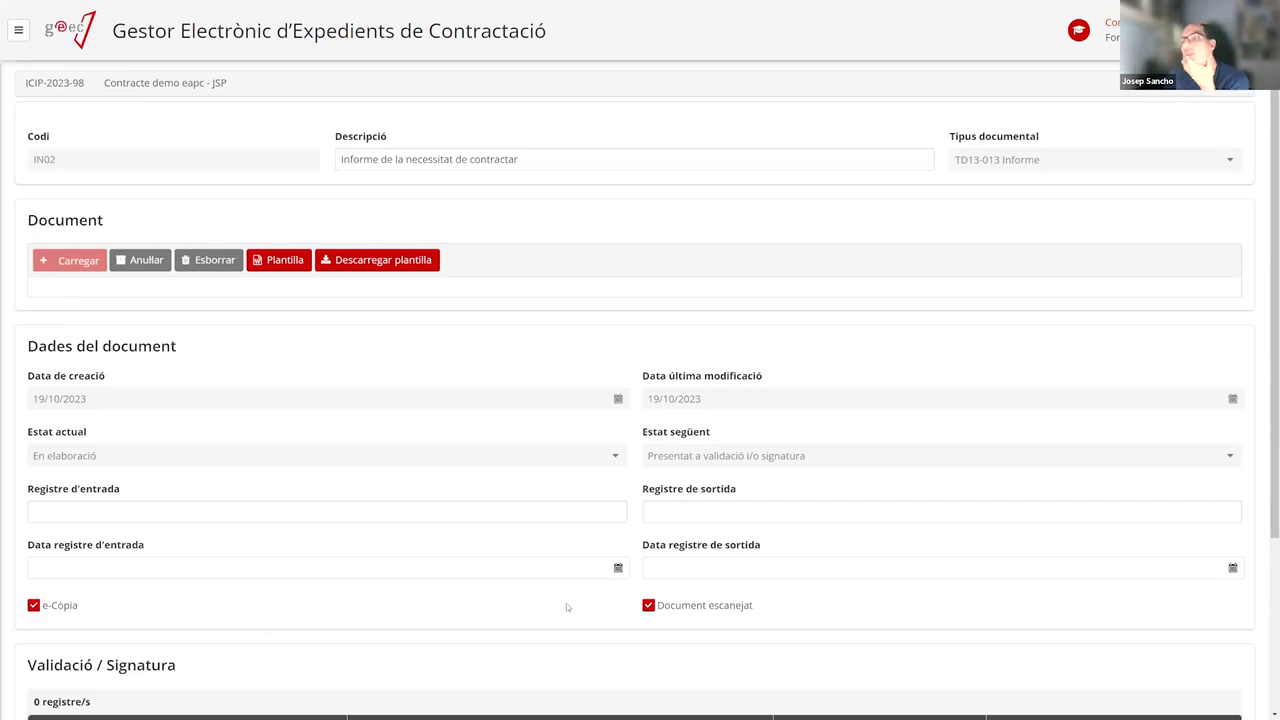
{"action": "left_click", "coordinate": [648, 606]}
{"action": "left_click", "coordinate": [36, 605]}
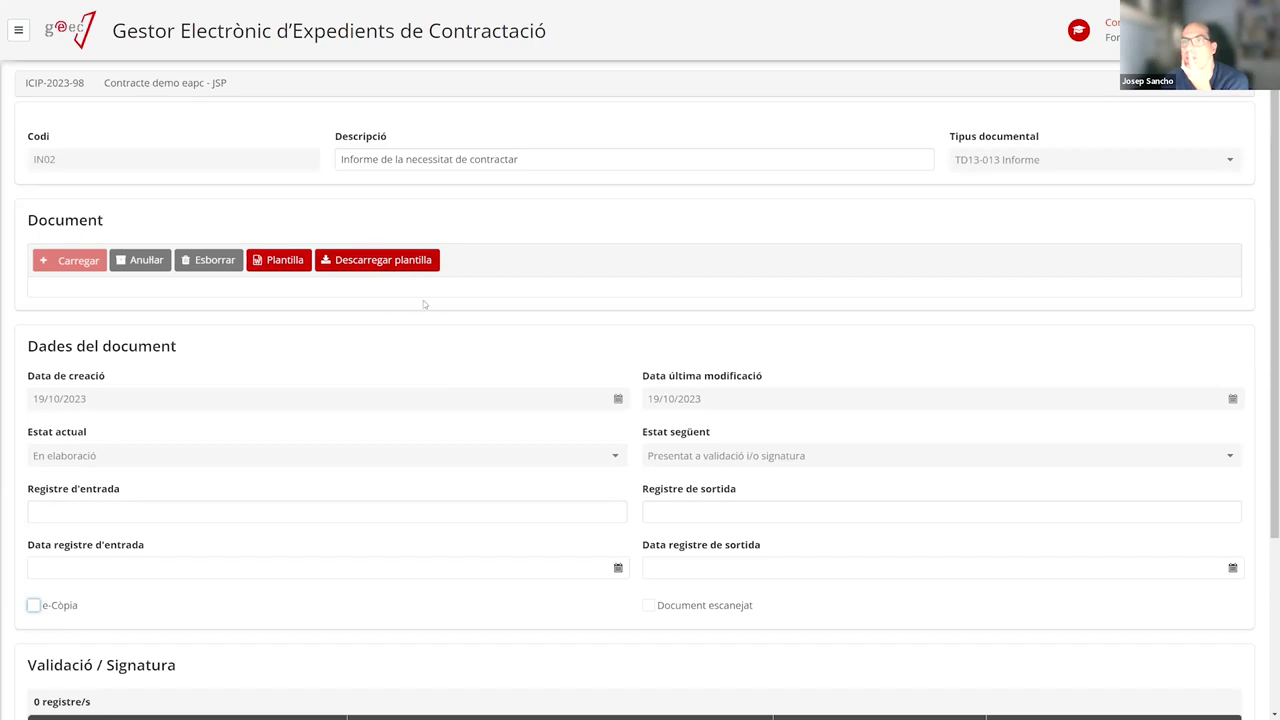
{"action": "scroll", "coordinate": [438, 320], "scroll_direction": "down", "scroll_amount": 3}
{"action": "scroll", "coordinate": [438, 320], "scroll_direction": "up", "scroll_amount": 4}
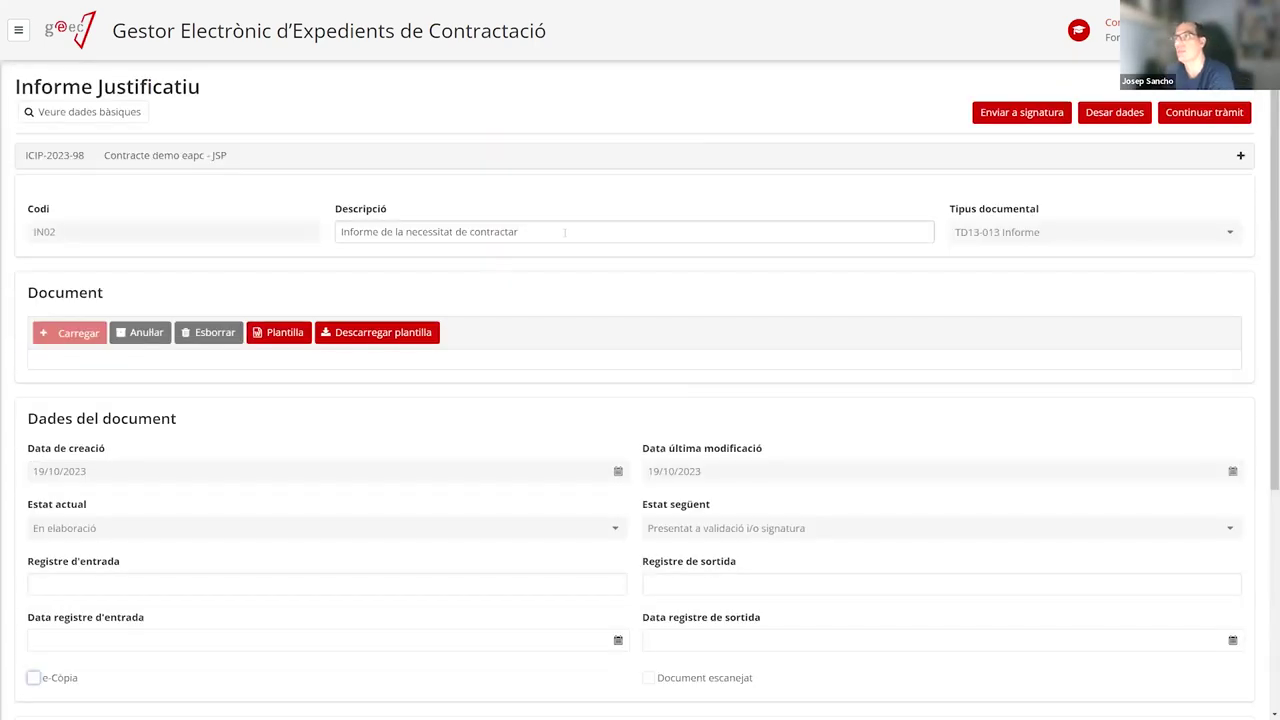
Delete the Informe Justificatiu's current document and upload firmat.pdf from the Baixades folder in its place
{"action": "left_click", "coordinate": [232, 338]}
{"action": "left_click", "coordinate": [768, 405]}
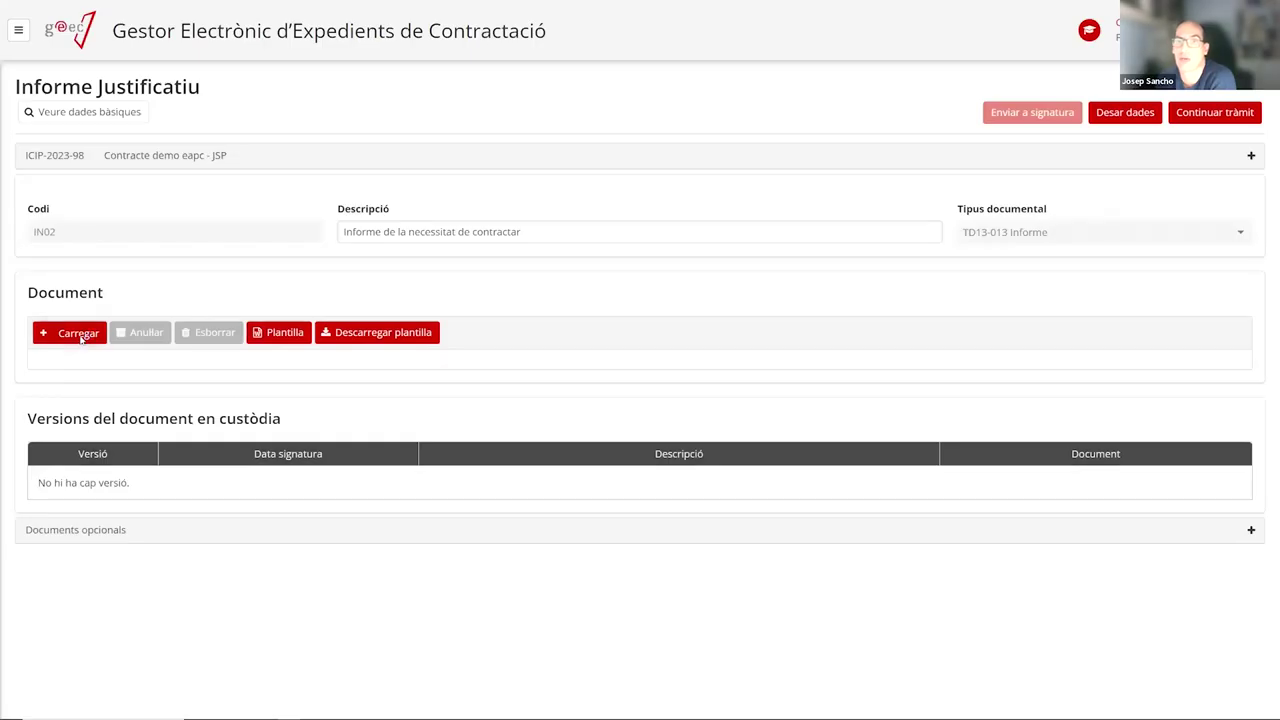
{"action": "left_click", "coordinate": [80, 336]}
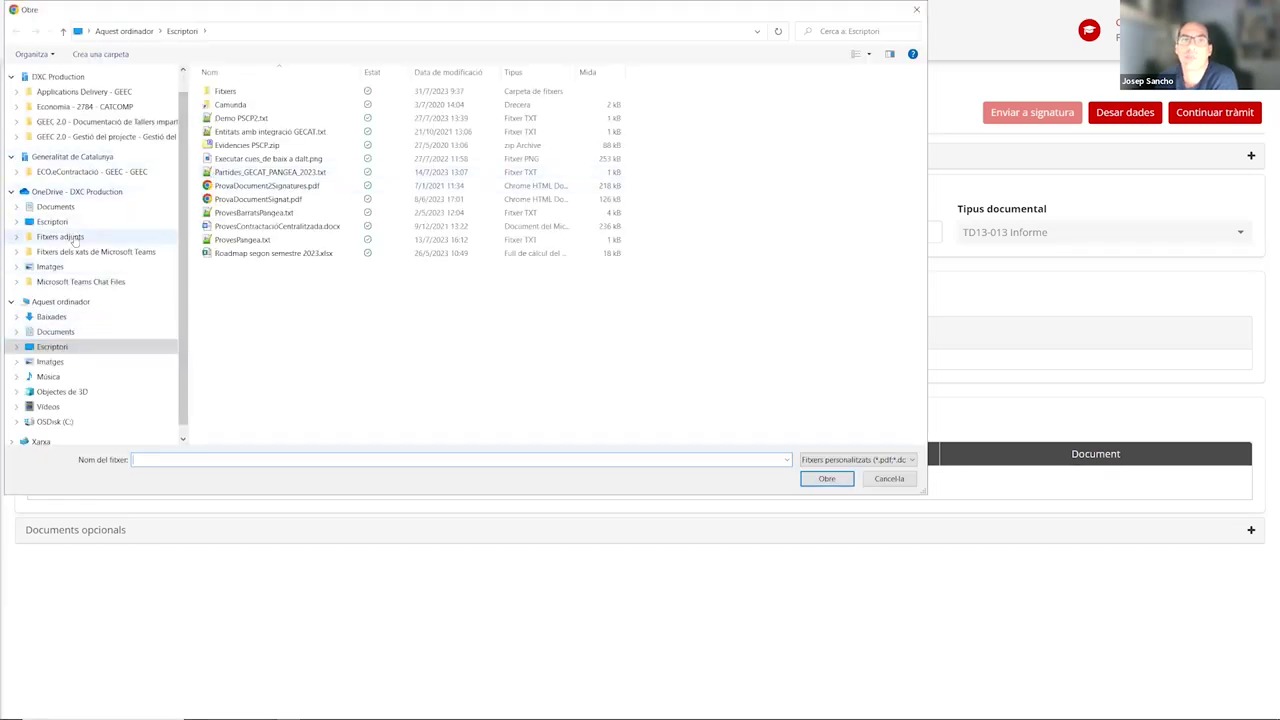
{"action": "left_click", "coordinate": [56, 206]}
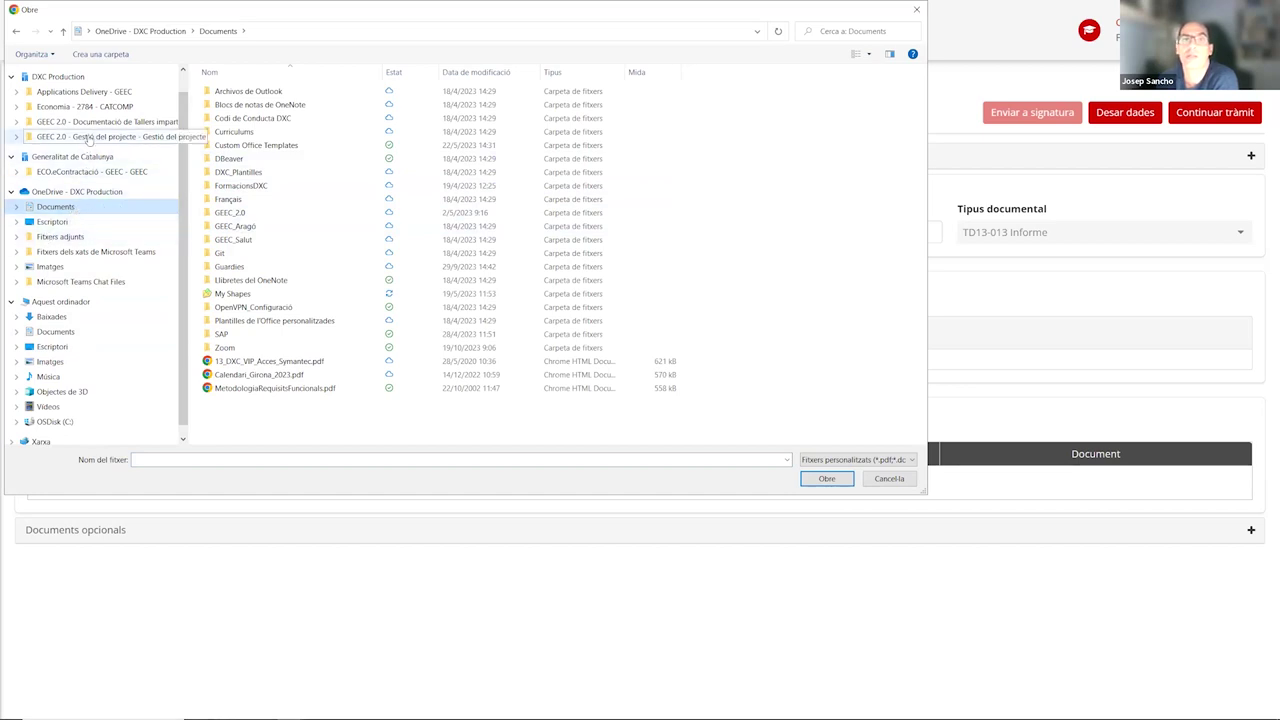
{"action": "left_click", "coordinate": [51, 316]}
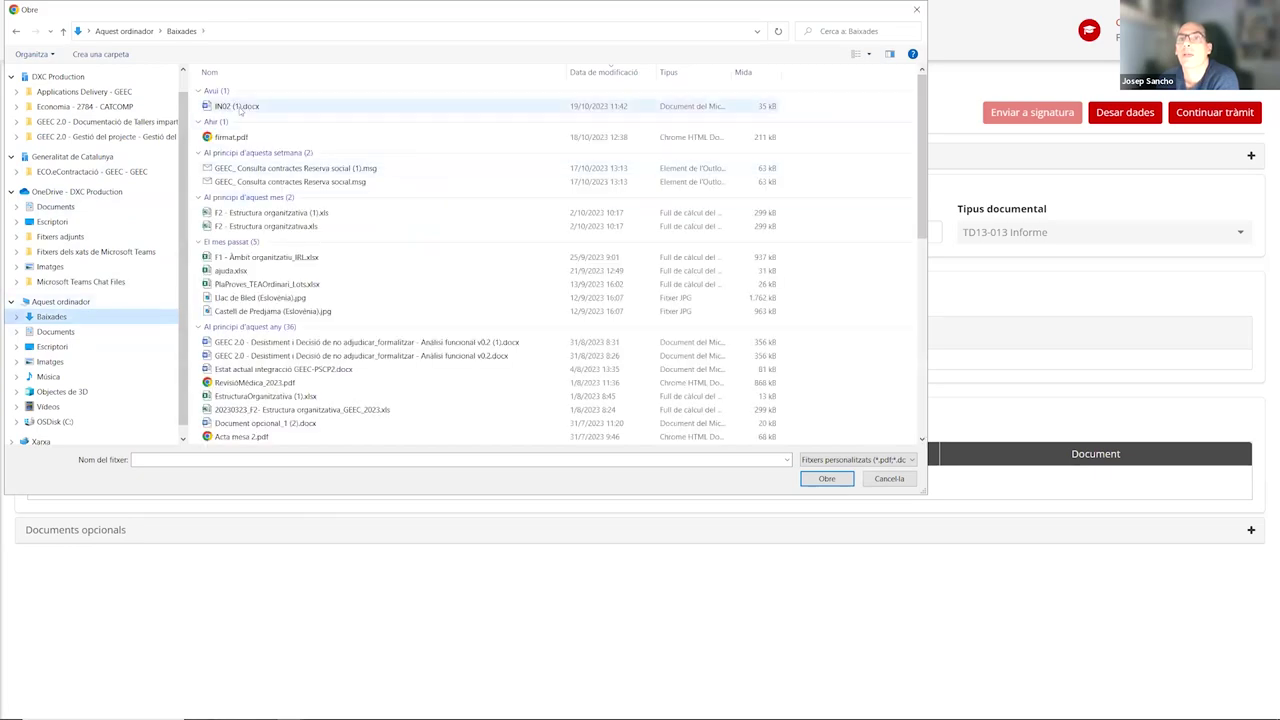
{"action": "double_click", "coordinate": [240, 135]}
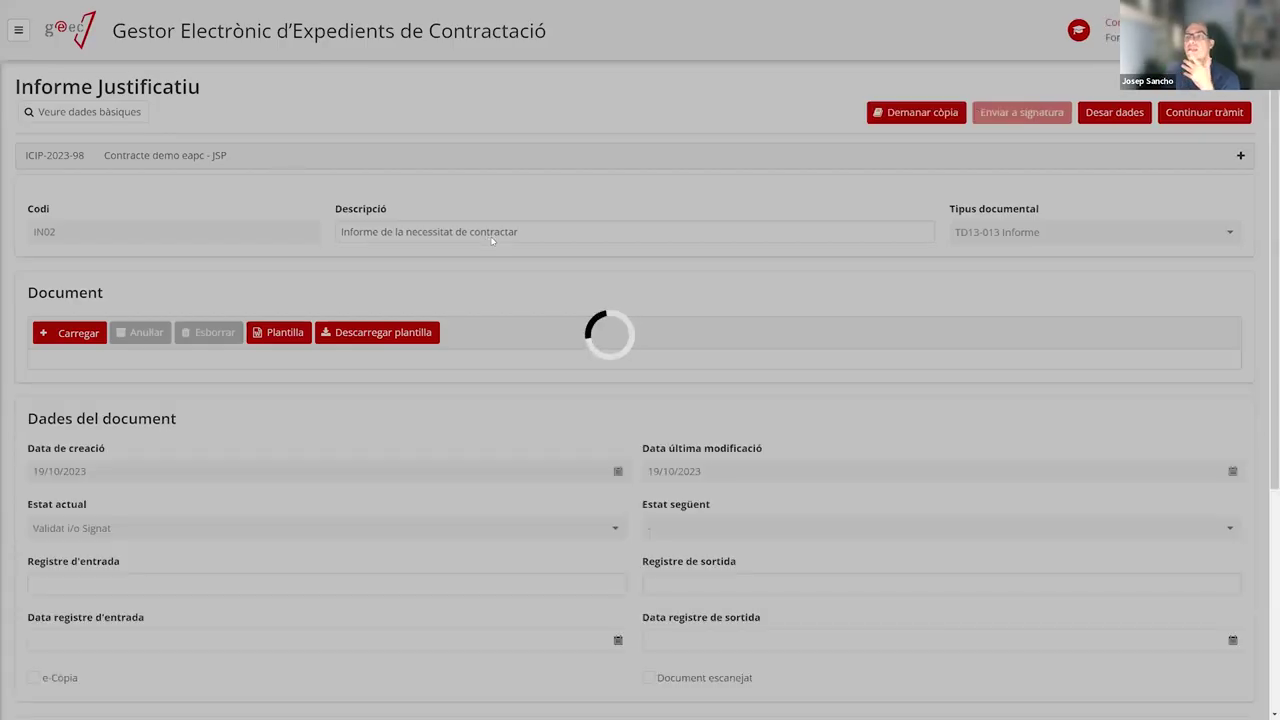
Examine the uploaded document's state, its signature record and date, and its version in custody
{"action": "scroll", "coordinate": [506, 335], "scroll_direction": "down", "scroll_amount": 3}
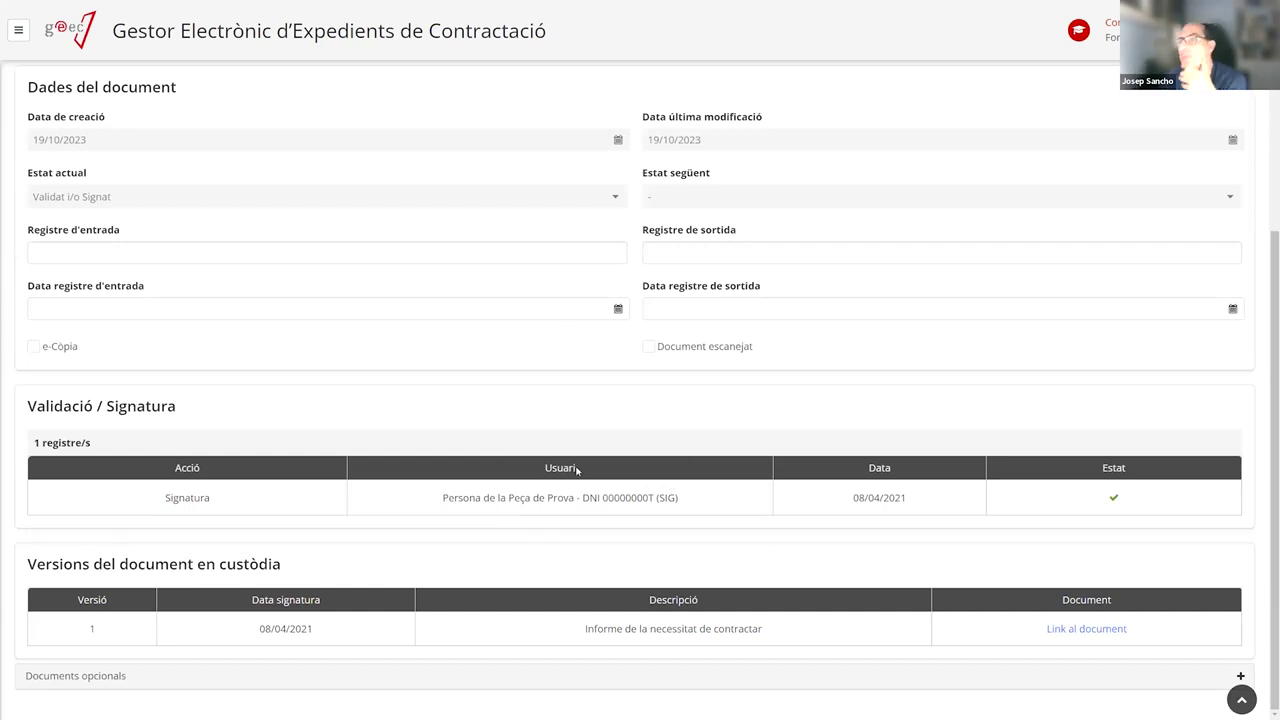
{"action": "scroll", "coordinate": [266, 413], "scroll_direction": "up", "scroll_amount": 3}
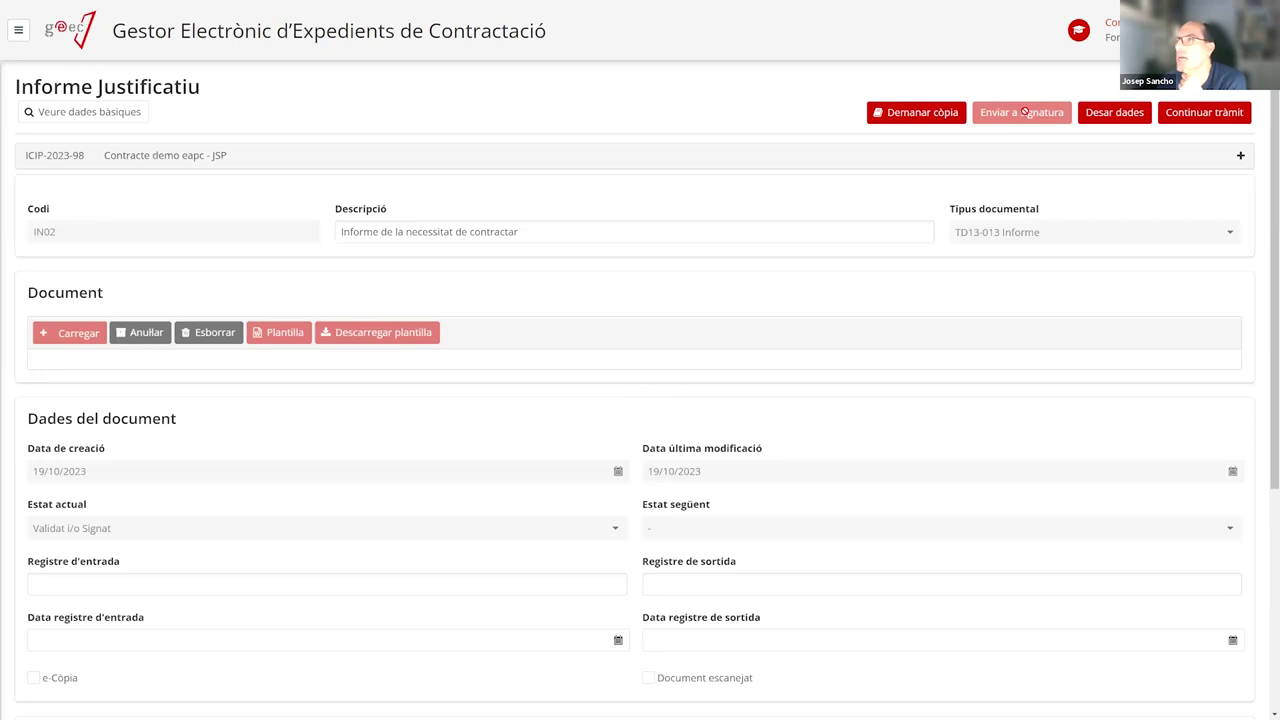
{"action": "scroll", "coordinate": [700, 240], "scroll_direction": "down", "scroll_amount": 3}
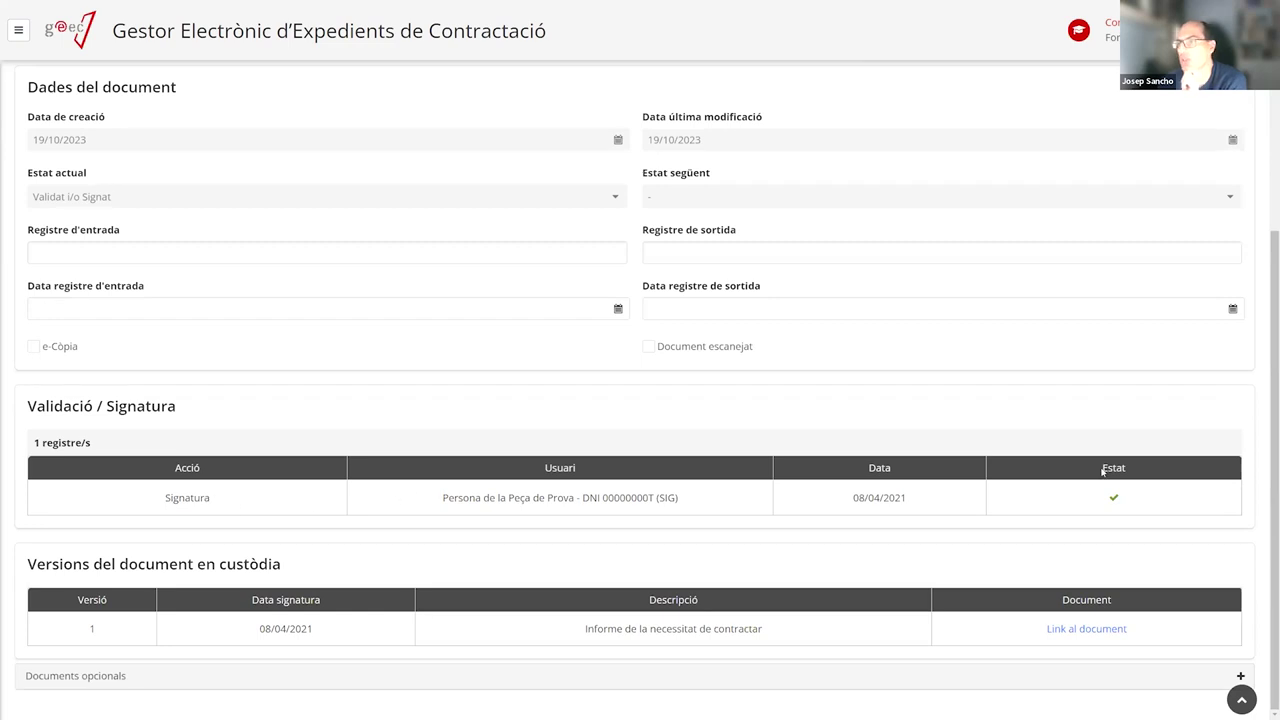
{"action": "mouse_move", "coordinate": [1117, 502]}
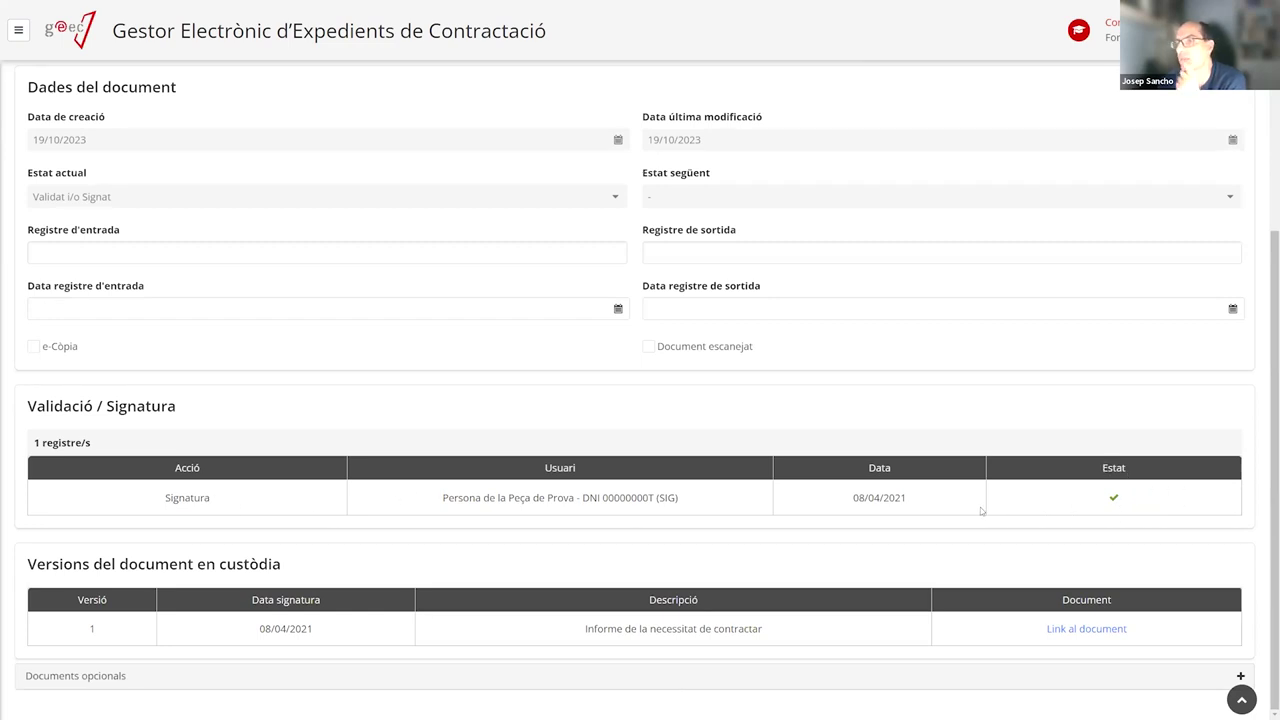
{"action": "left_click_drag", "start_coordinate": [853, 497], "coordinate": [914, 514]}
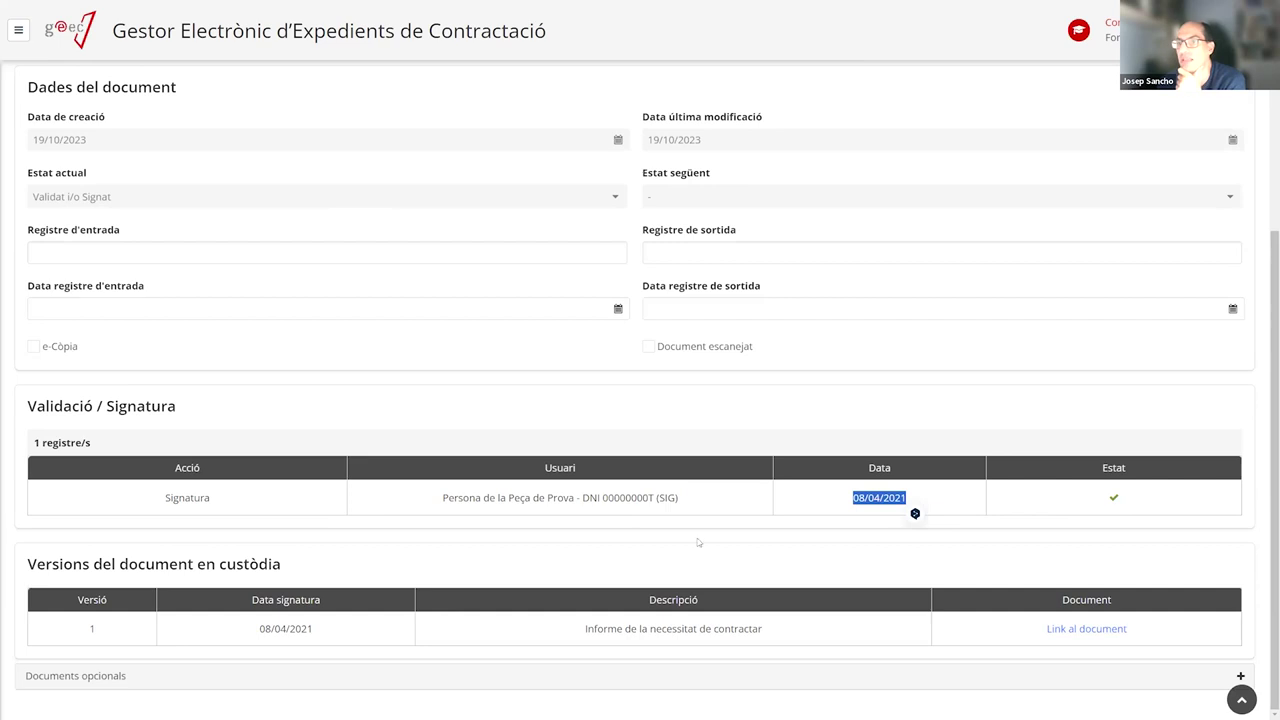
{"action": "left_click", "coordinate": [914, 514]}
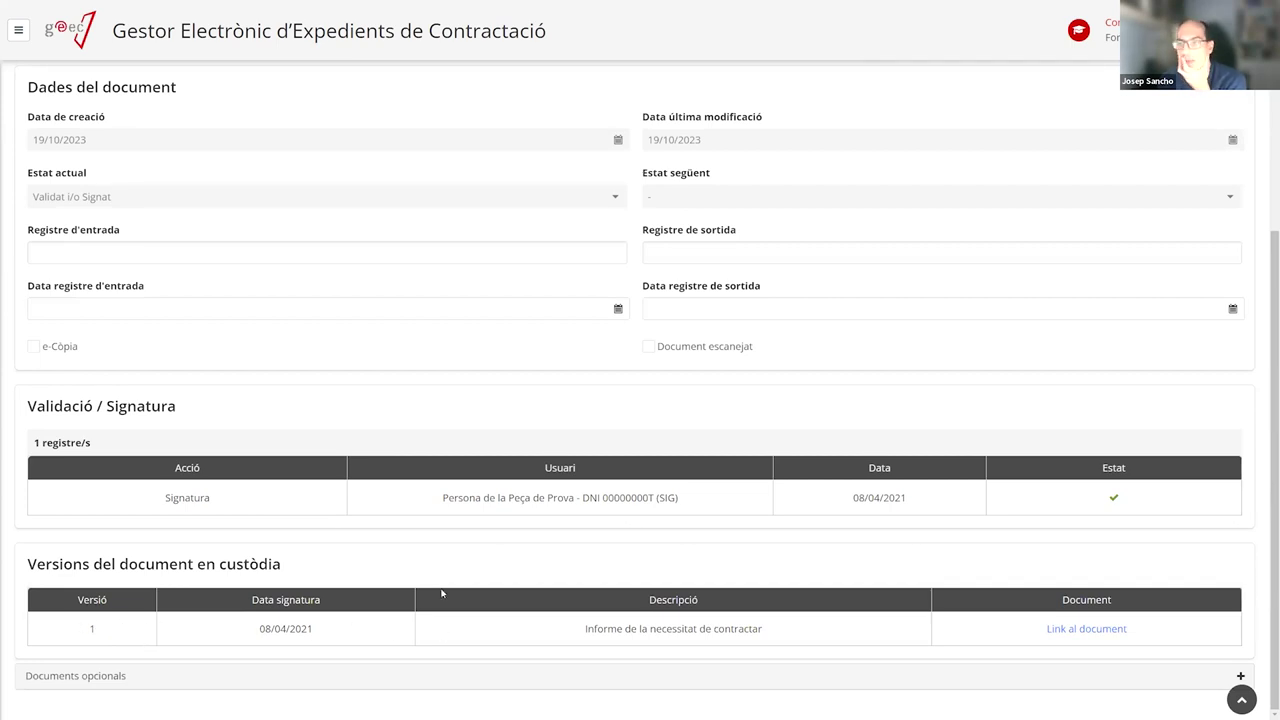
Annul the uploaded signed document and open the annulled version 1 from the versions in custody
{"action": "scroll", "coordinate": [428, 517], "scroll_direction": "up", "scroll_amount": 3}
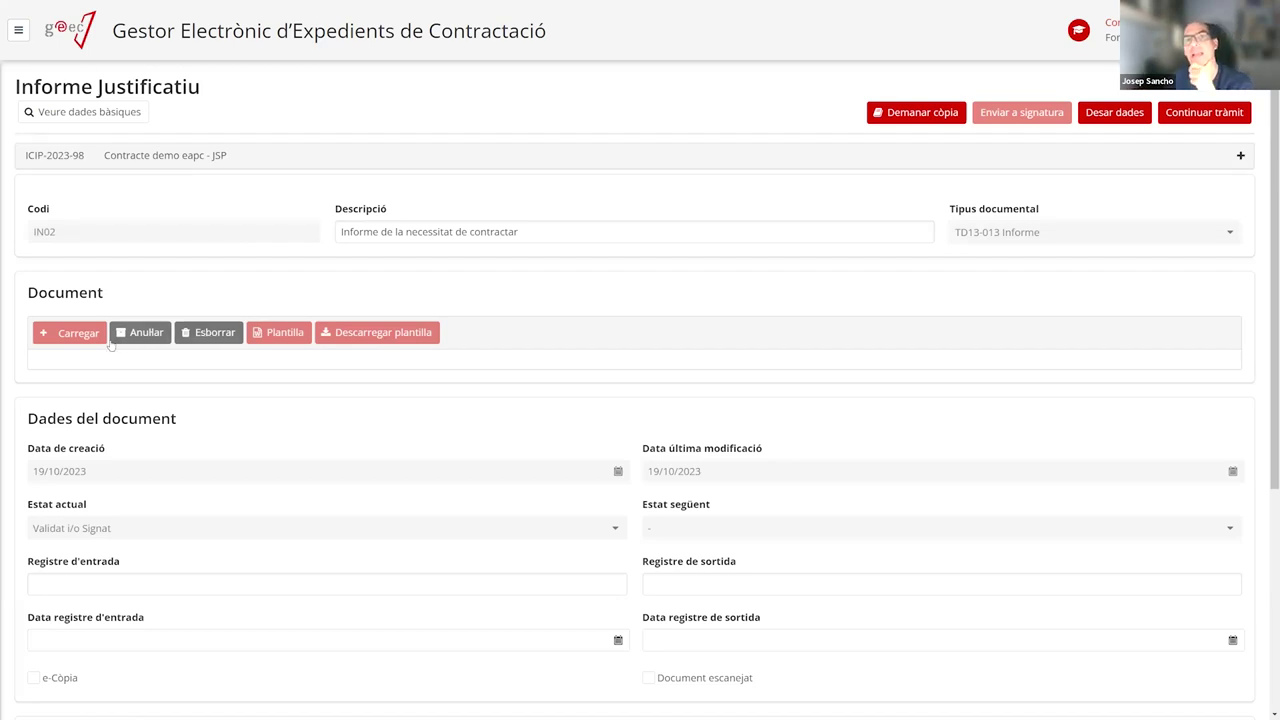
{"action": "left_click", "coordinate": [150, 333]}
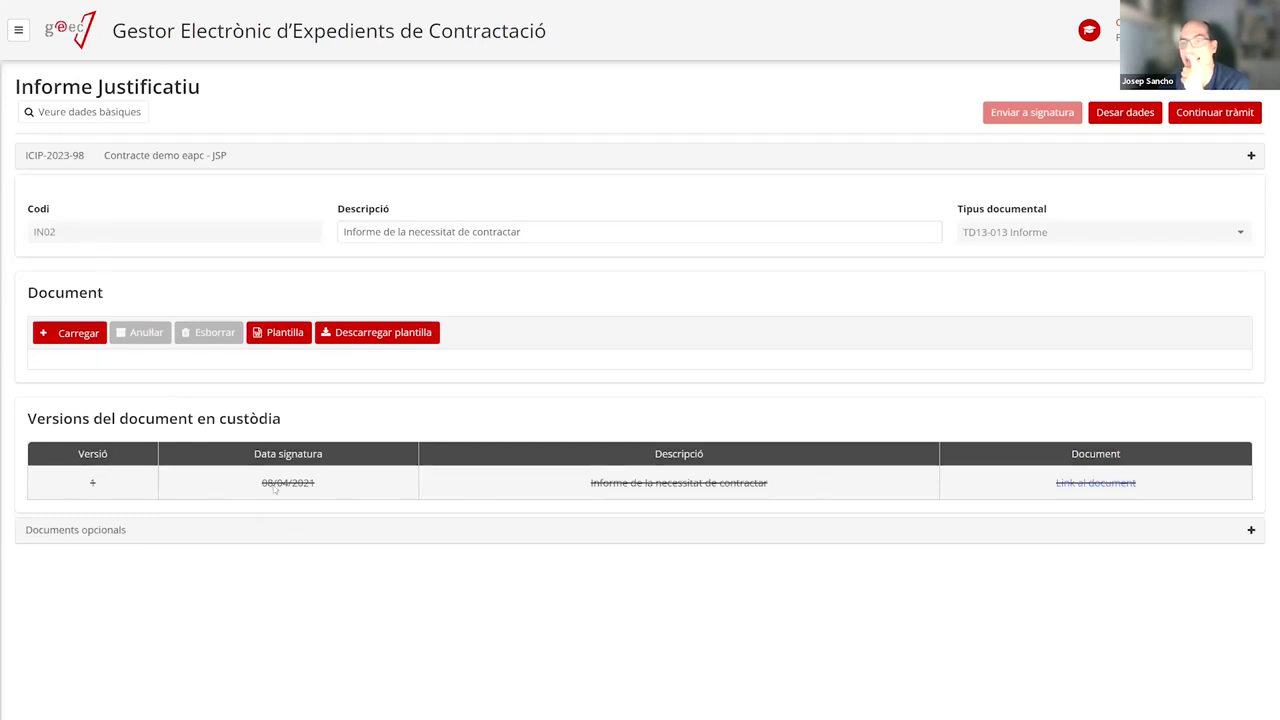
{"action": "left_click", "coordinate": [1096, 484]}
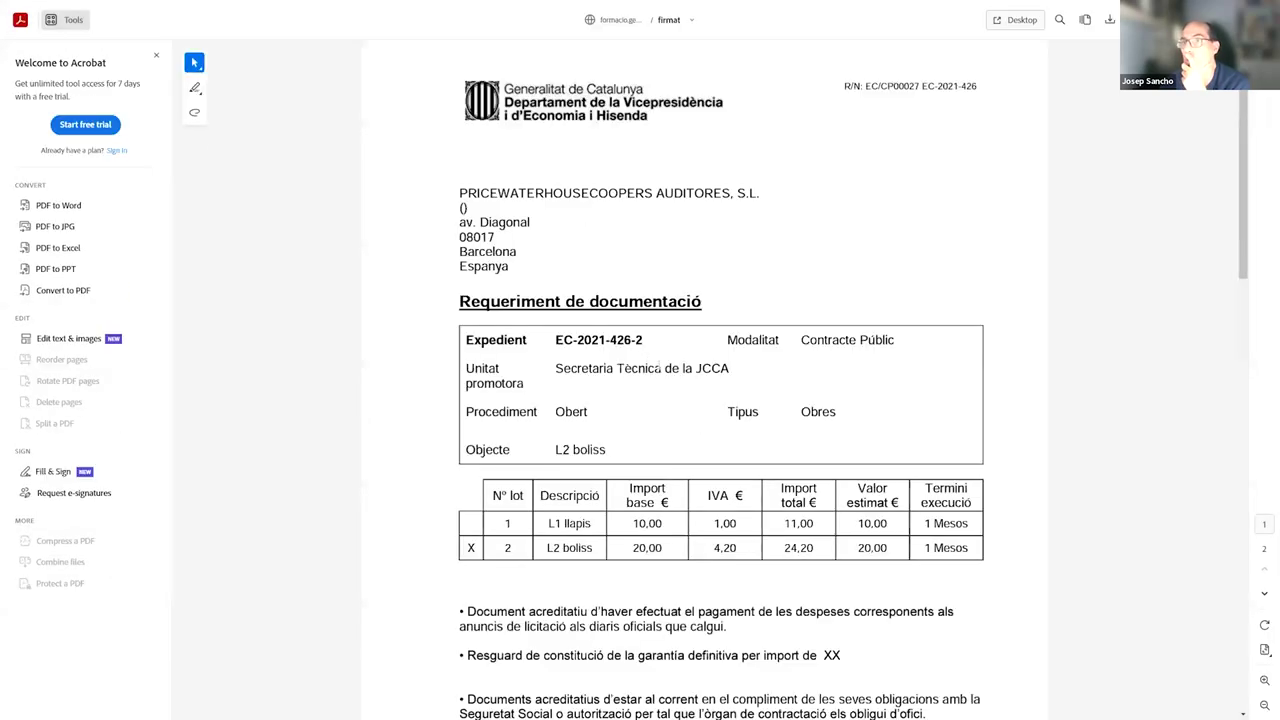
Look through both pages of the annulled firmat.pdf document
{"action": "scroll", "coordinate": [687, 344], "scroll_direction": "down", "scroll_amount": 12}
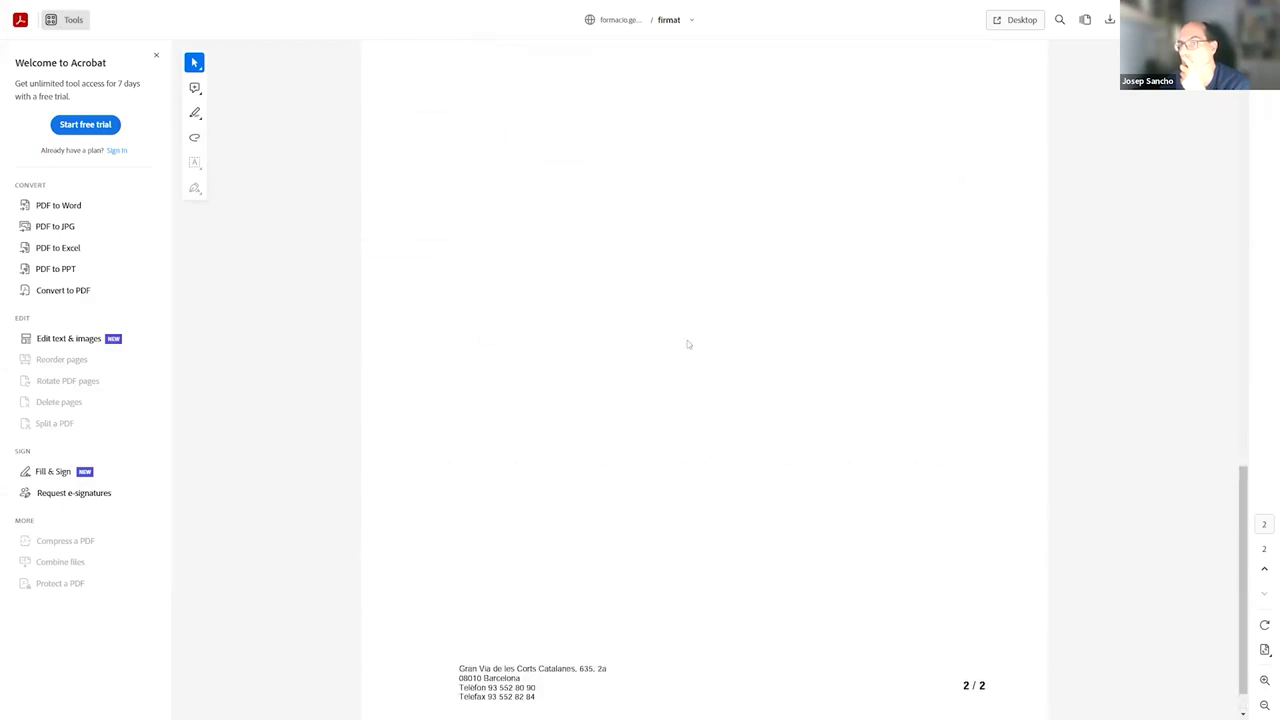
{"action": "scroll", "coordinate": [686, 246], "scroll_direction": "down", "scroll_amount": 2}
{"action": "scroll", "coordinate": [686, 246], "scroll_direction": "up", "scroll_amount": 12}
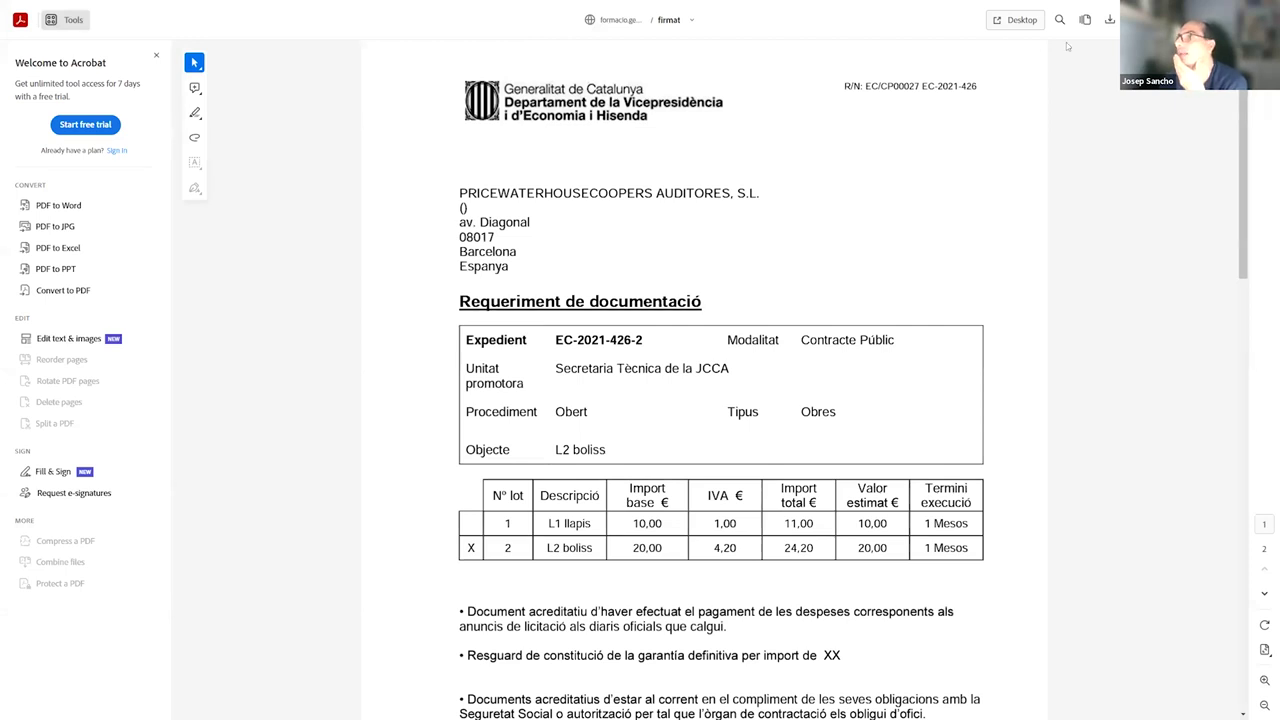
{"action": "scroll", "coordinate": [730, 237], "scroll_direction": "down", "scroll_amount": 10}
{"action": "scroll", "coordinate": [725, 239], "scroll_direction": "up", "scroll_amount": 10}
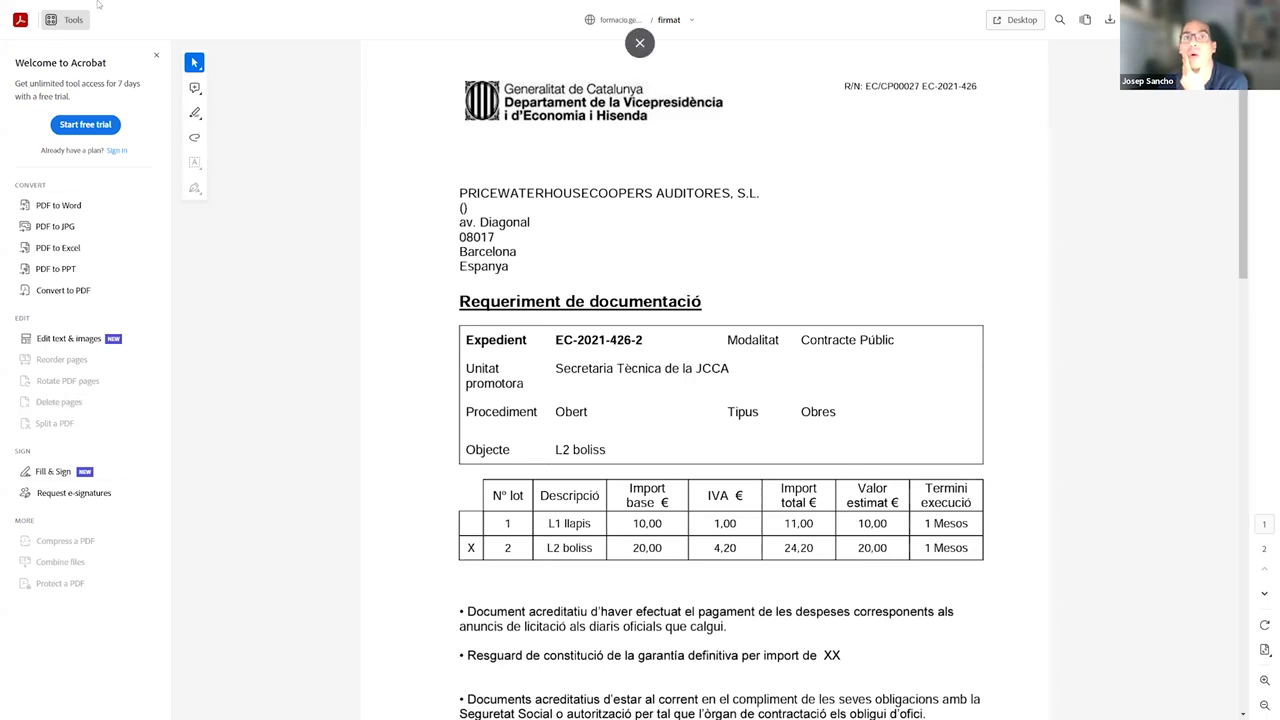
{"action": "left_click_drag", "start_coordinate": [14, 58], "coordinate": [128, 152]}
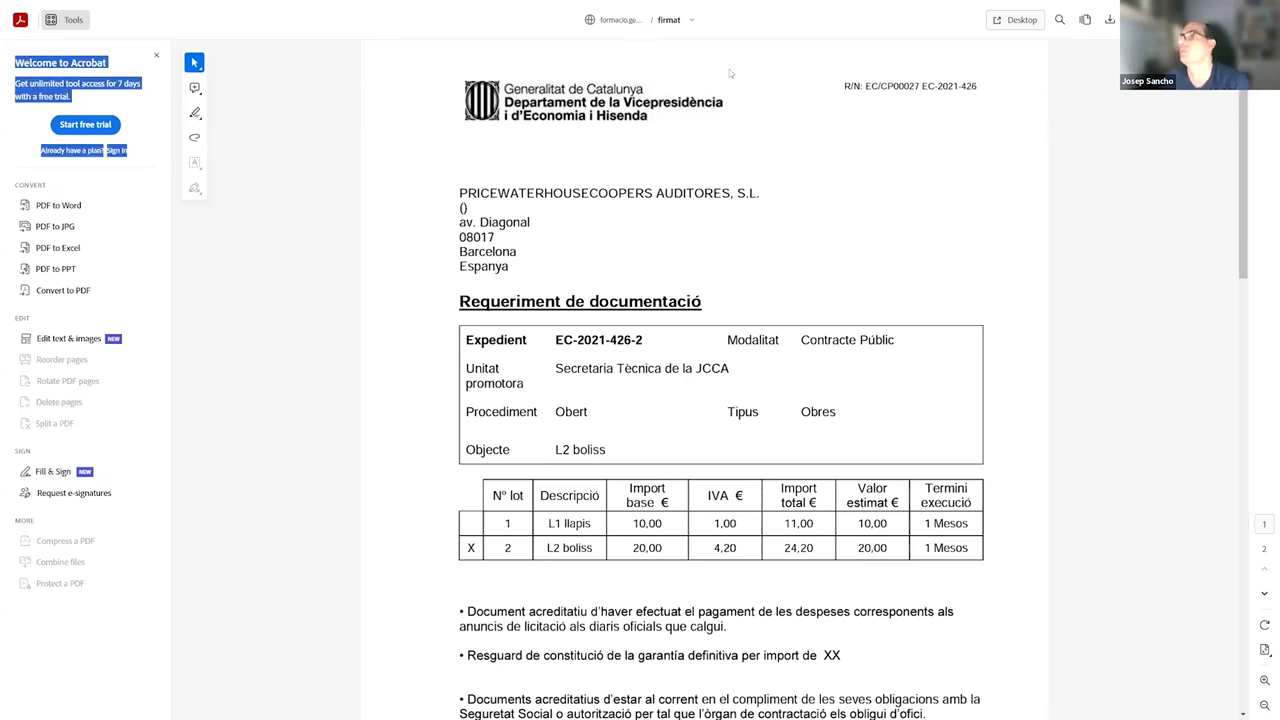
{"action": "left_click", "coordinate": [272, 28]}
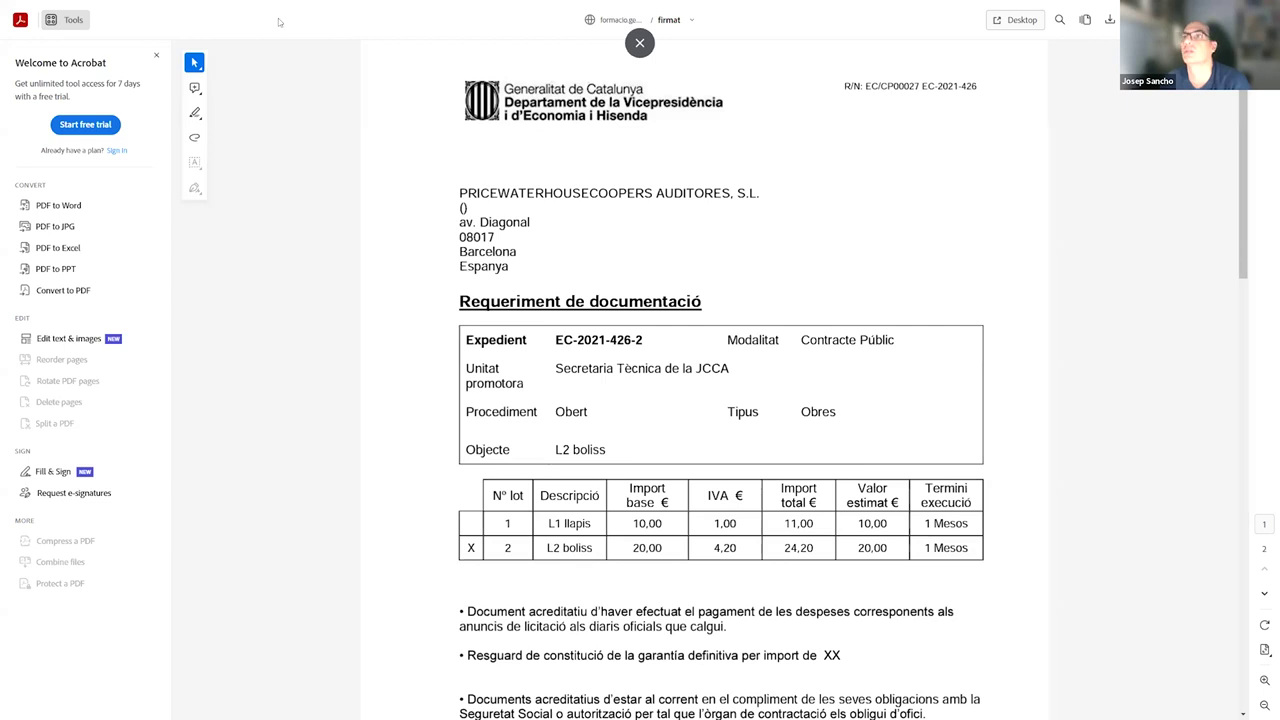
Close the firmat.pdf document and return to the Informe Justificatiu form in full screen
{"action": "key", "text": "alt+Tab"}
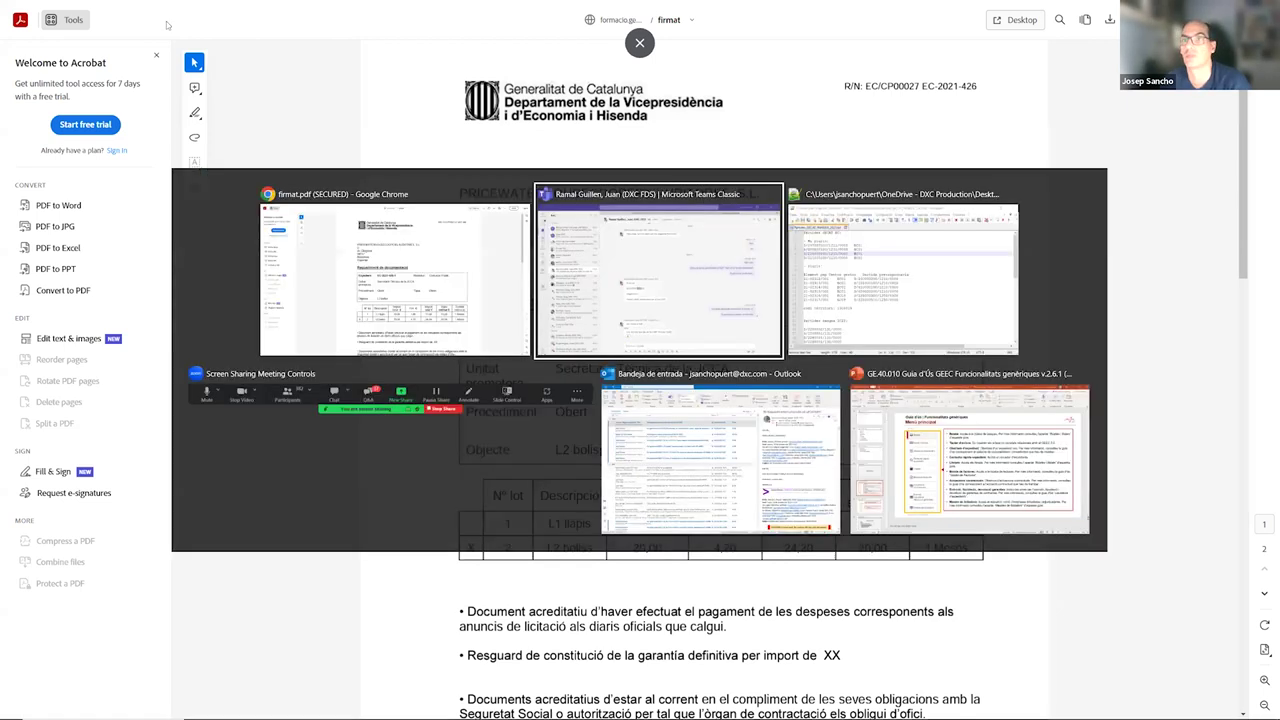
{"action": "key", "text": "alt+Tab"}
{"action": "key", "text": "alt+Tab"}
{"action": "key", "text": "alt+Tab"}
{"action": "key", "text": "alt+Tab"}
{"action": "key", "text": "alt+Tab"}
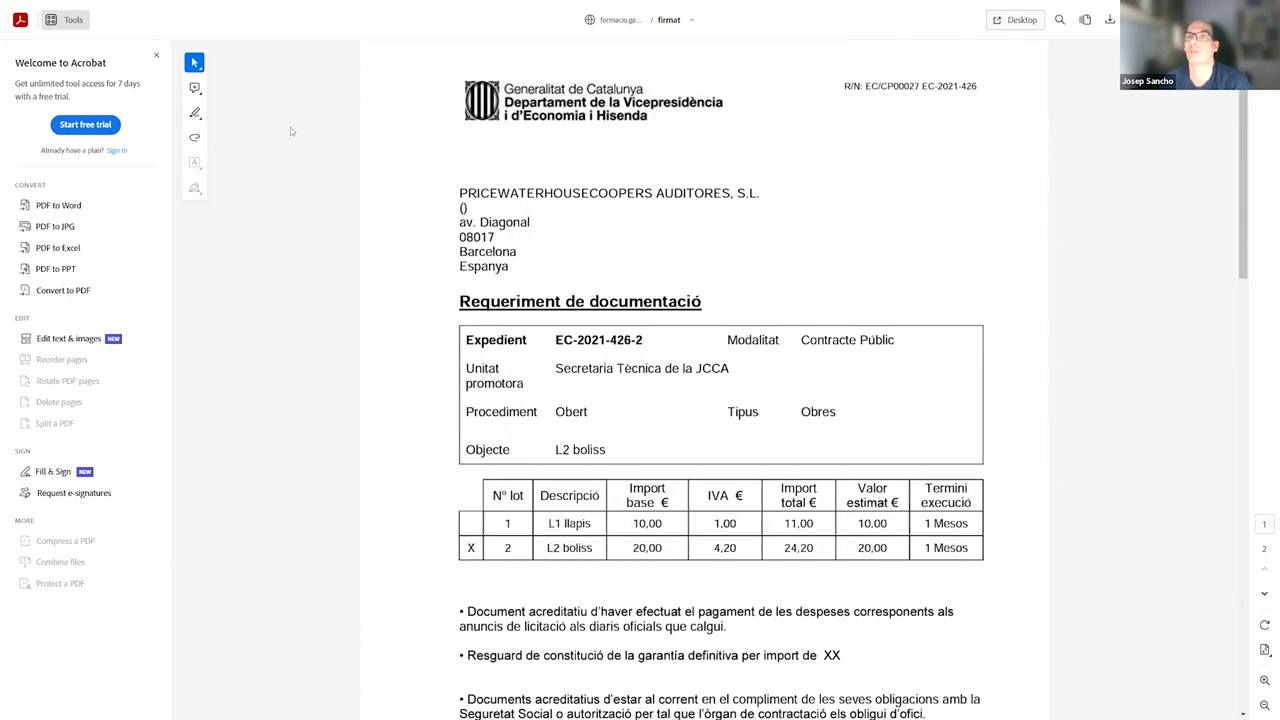
{"action": "key", "text": "F11"}
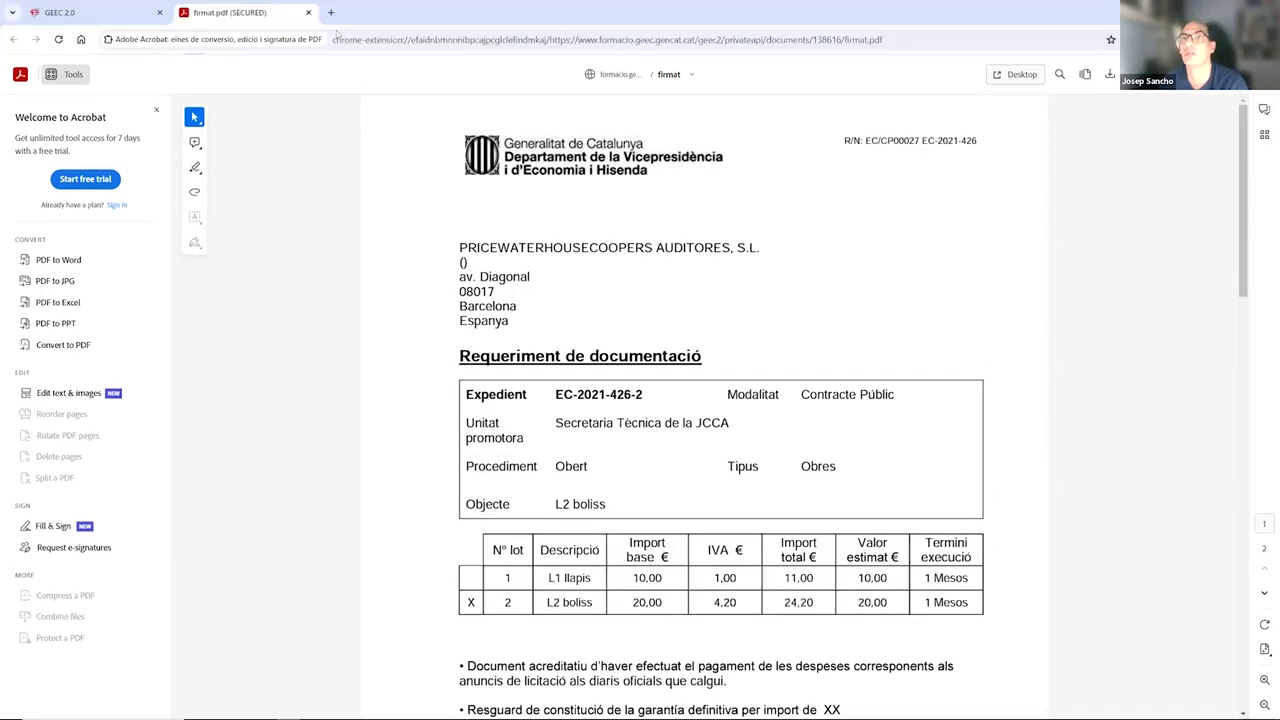
{"action": "left_click", "coordinate": [308, 12]}
{"action": "key", "text": "F11"}
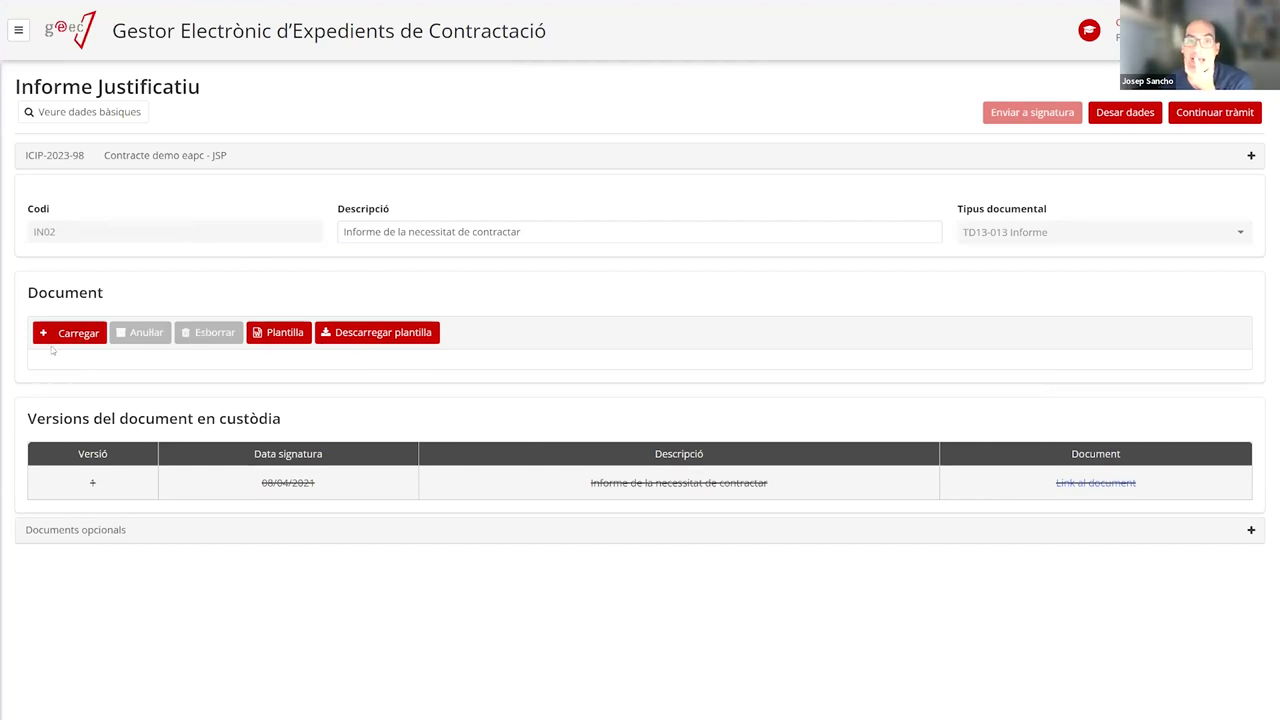
Generate a new version of the document from the template, declining to open it in Word
{"action": "left_click", "coordinate": [87, 337]}
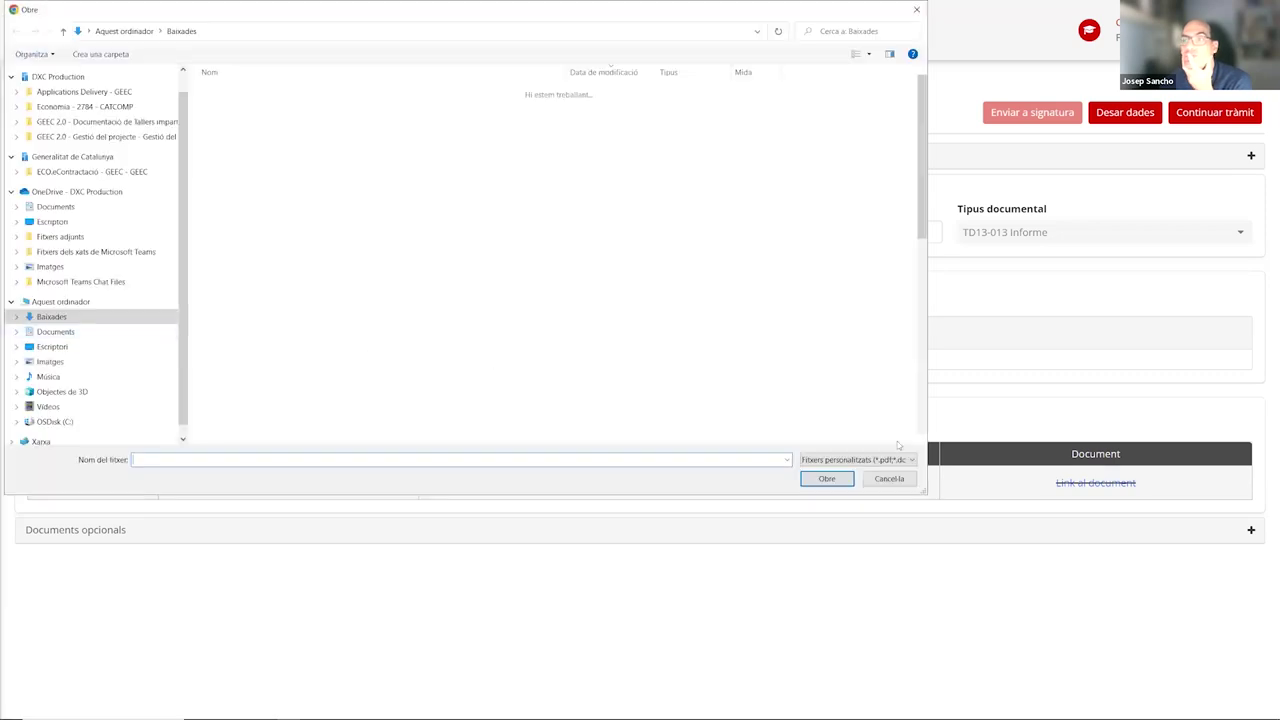
{"action": "left_click", "coordinate": [900, 481]}
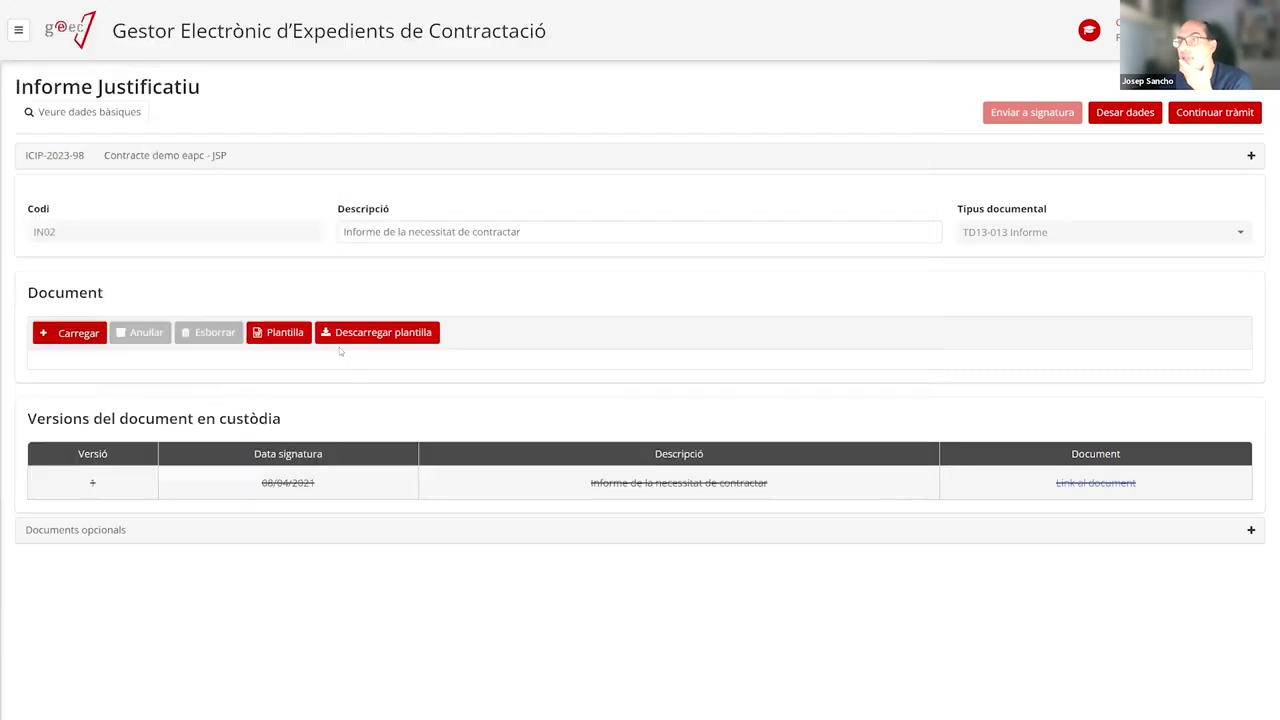
{"action": "left_click", "coordinate": [280, 334]}
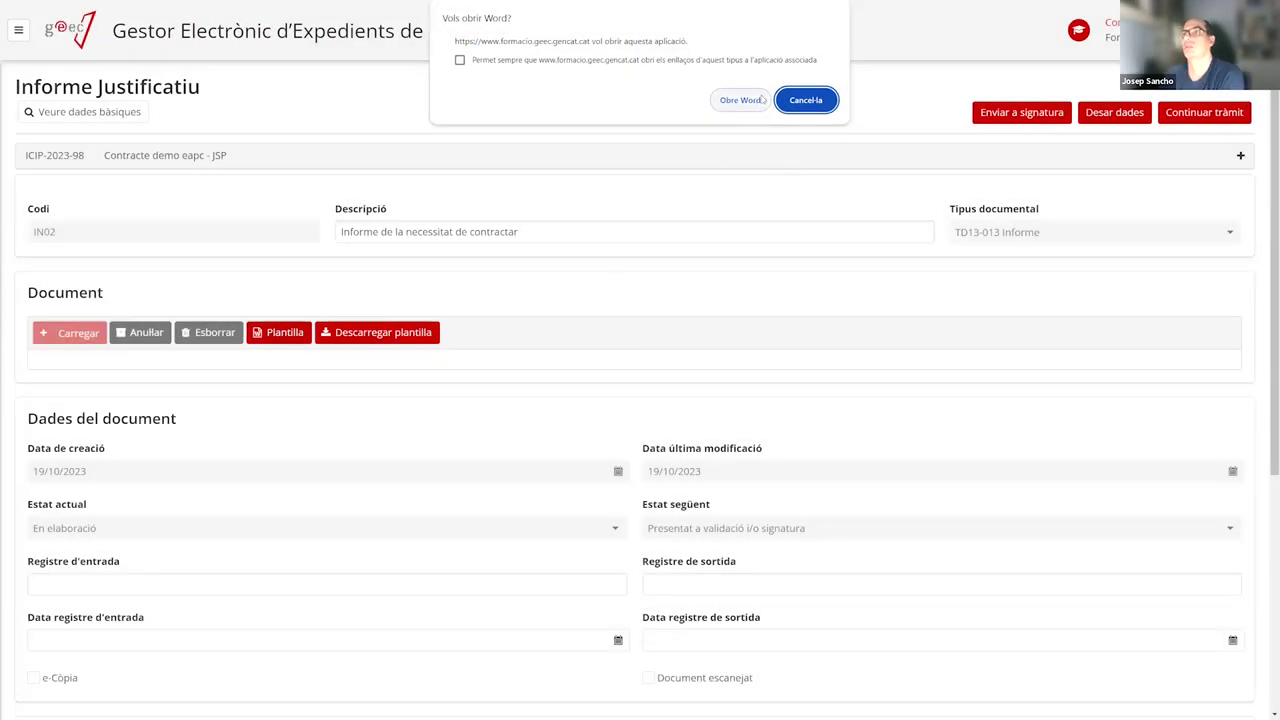
{"action": "left_click", "coordinate": [808, 100]}
Check both document versions in custody and save the Informe Justificatiu data
{"action": "scroll", "coordinate": [471, 390], "scroll_direction": "down", "scroll_amount": 4}
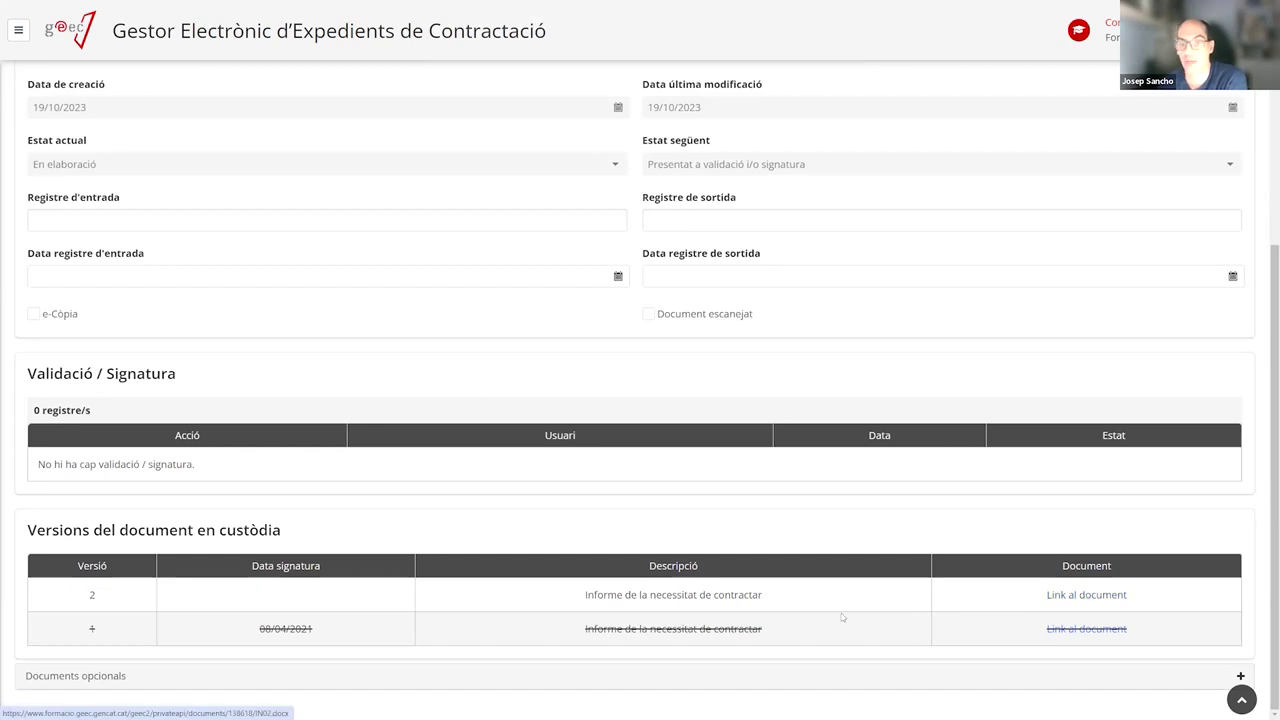
{"action": "scroll", "coordinate": [422, 468], "scroll_direction": "up", "scroll_amount": 4}
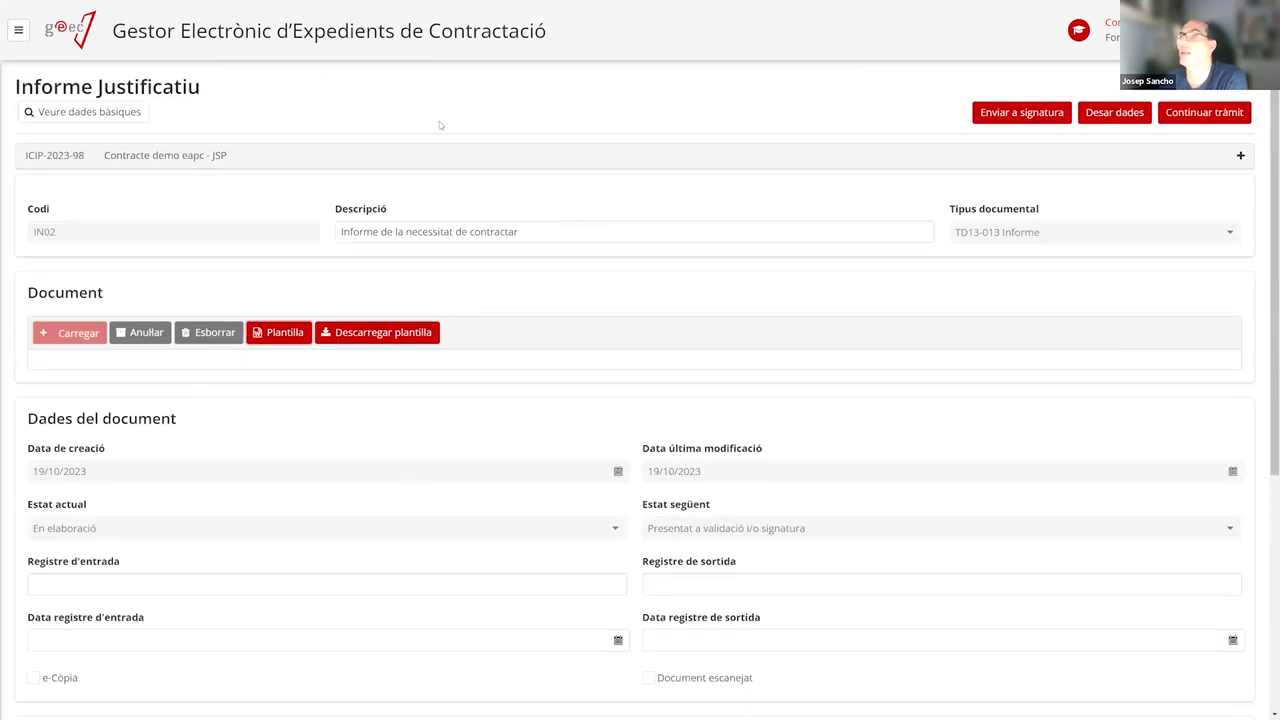
{"action": "left_click", "coordinate": [1108, 112]}
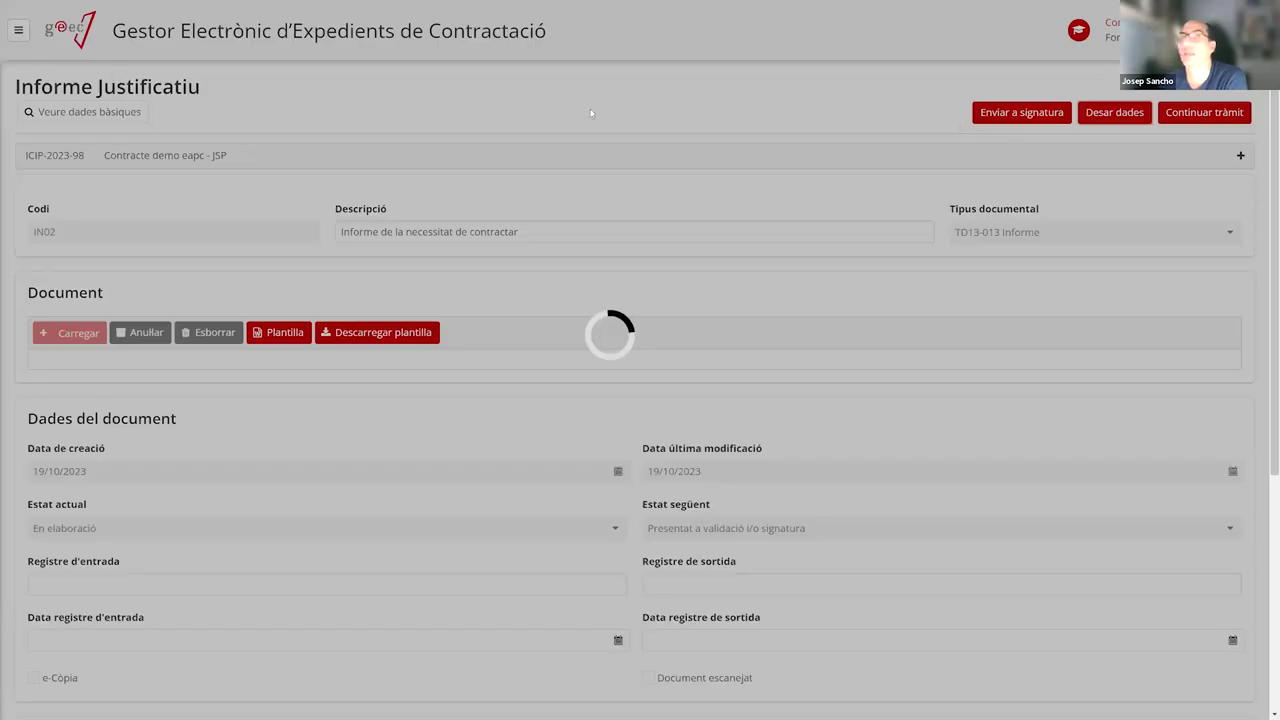
Open the processing tree of case ICIP-2023-98 from the Bústia
{"action": "left_click", "coordinate": [18, 33]}
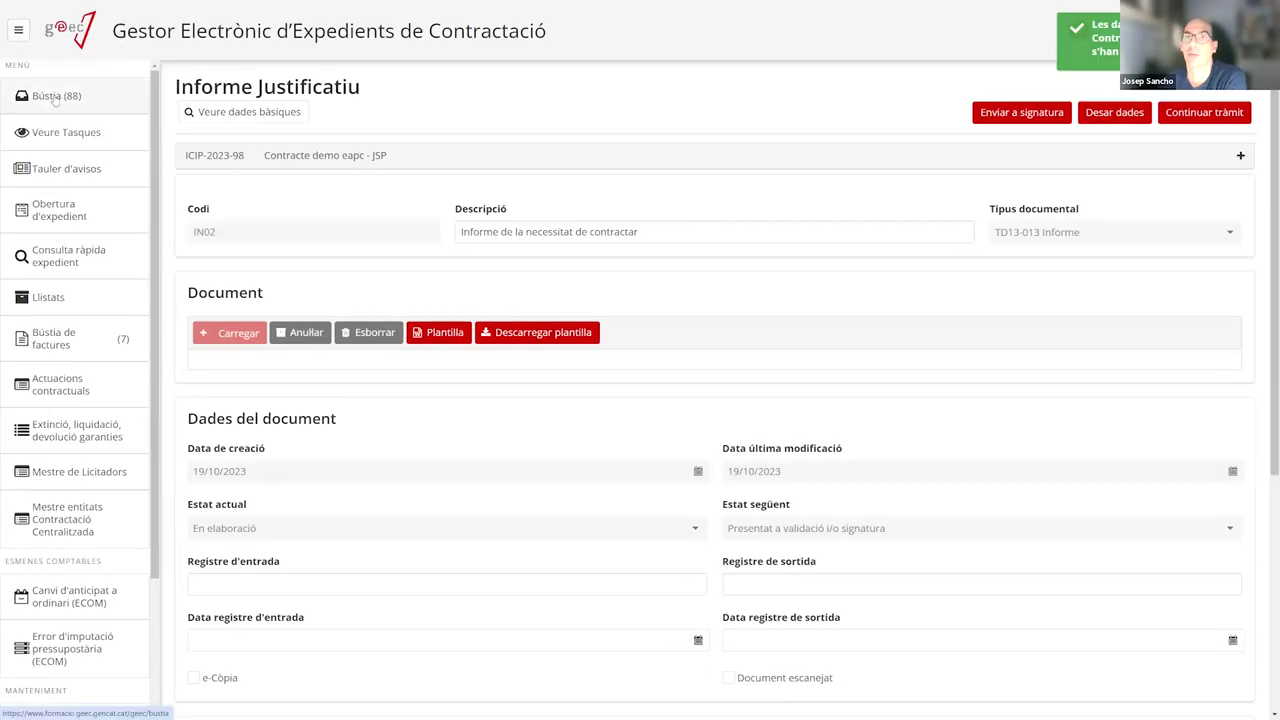
{"action": "left_click", "coordinate": [55, 97]}
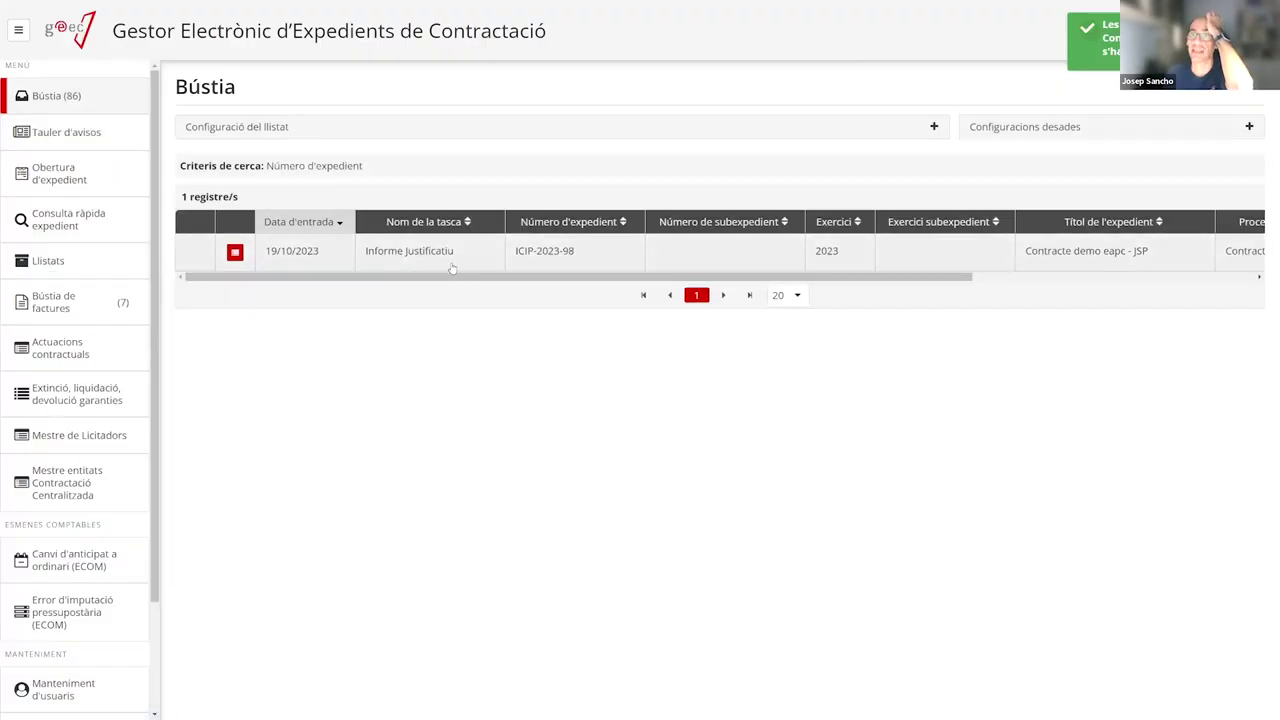
{"action": "left_click", "coordinate": [234, 253]}
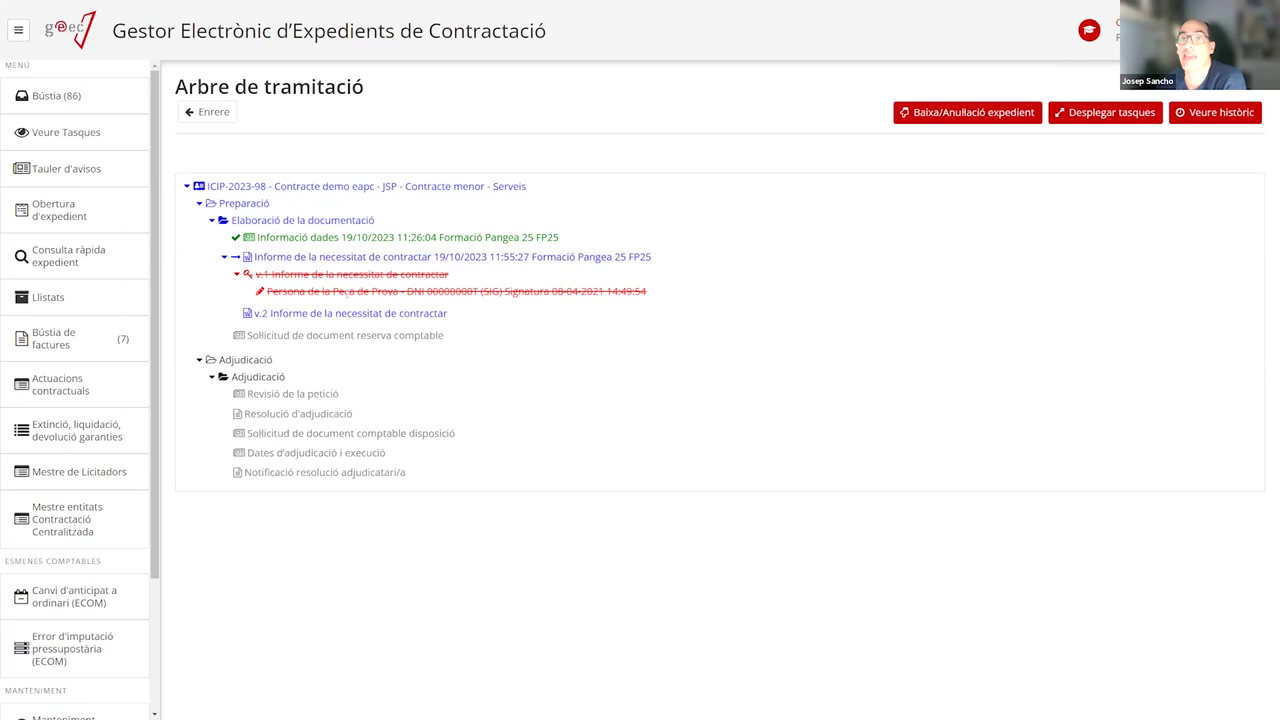
Select the v.1 and v.2 entries of the Informe de la necessitat de contractar in the tree, and return to the Bústia
{"action": "left_click", "coordinate": [322, 275]}
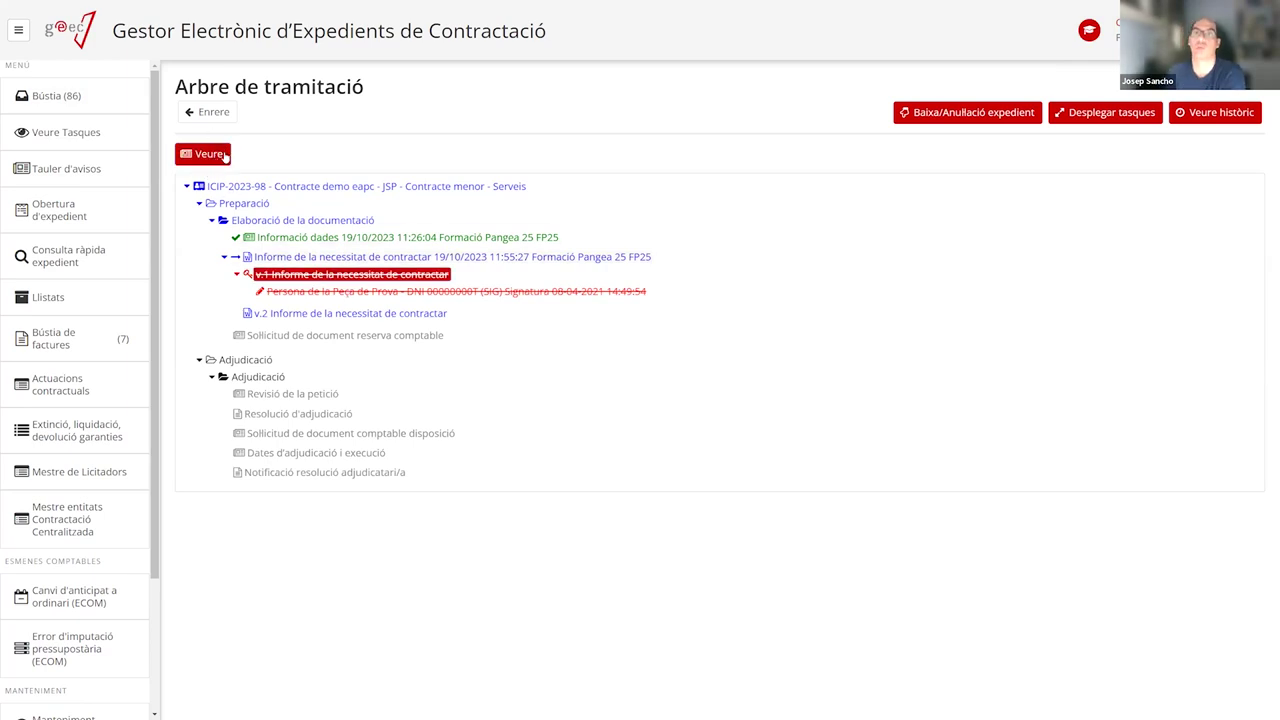
{"action": "left_click", "coordinate": [275, 313]}
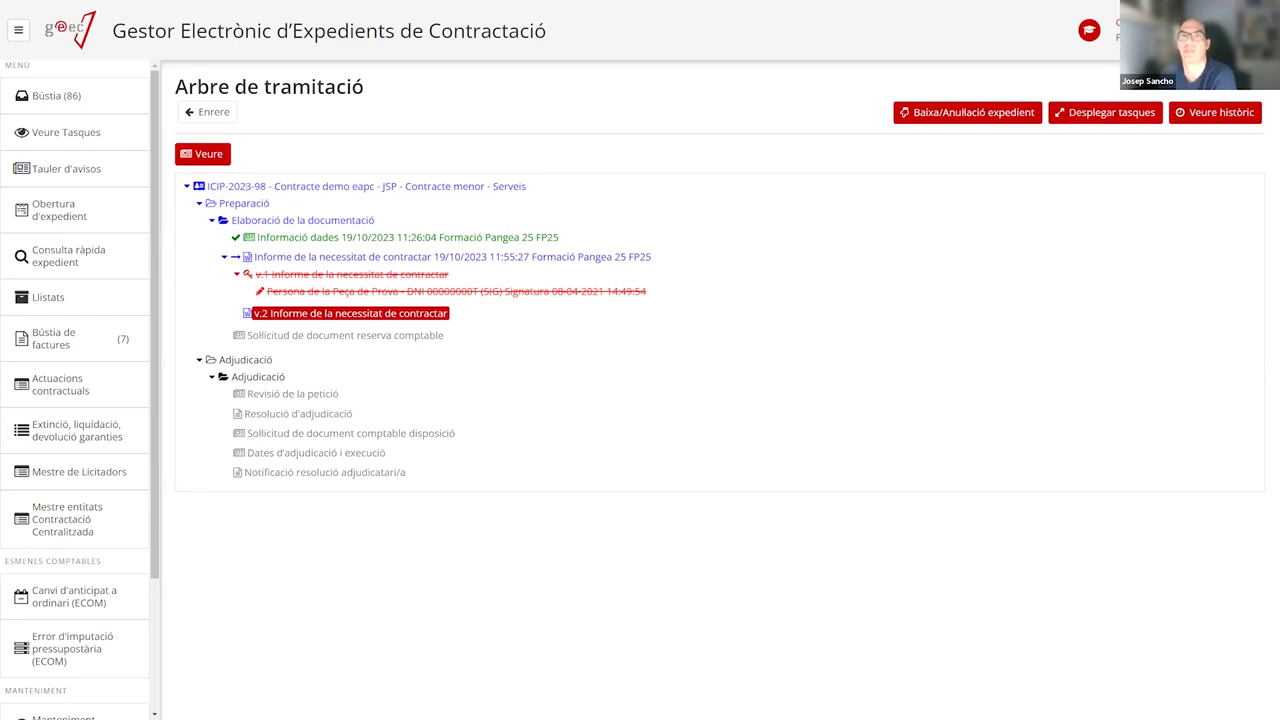
{"action": "left_click", "coordinate": [60, 94]}
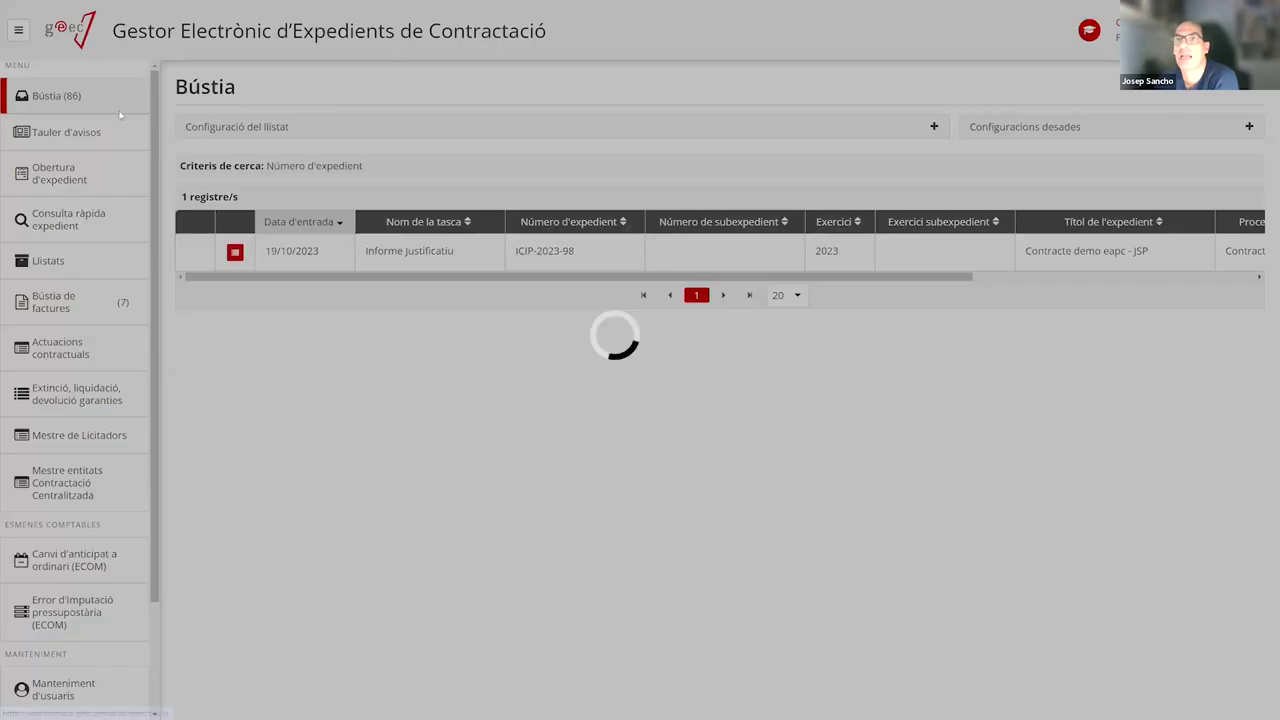
Open the Informe Justificatiu task of case ICIP-2023-98 and delete its current document draft
{"action": "left_click", "coordinate": [413, 257]}
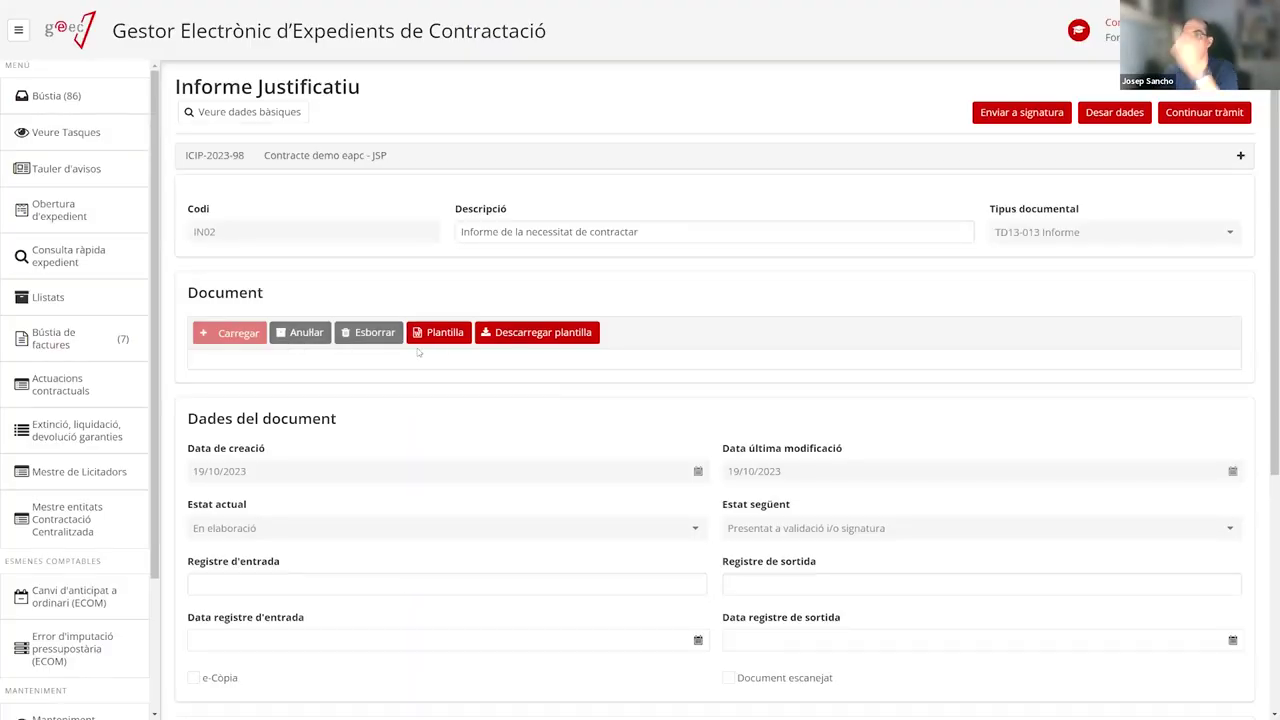
{"action": "scroll", "coordinate": [472, 383], "scroll_direction": "down", "scroll_amount": 3}
{"action": "scroll", "coordinate": [472, 383], "scroll_direction": "up", "scroll_amount": 3}
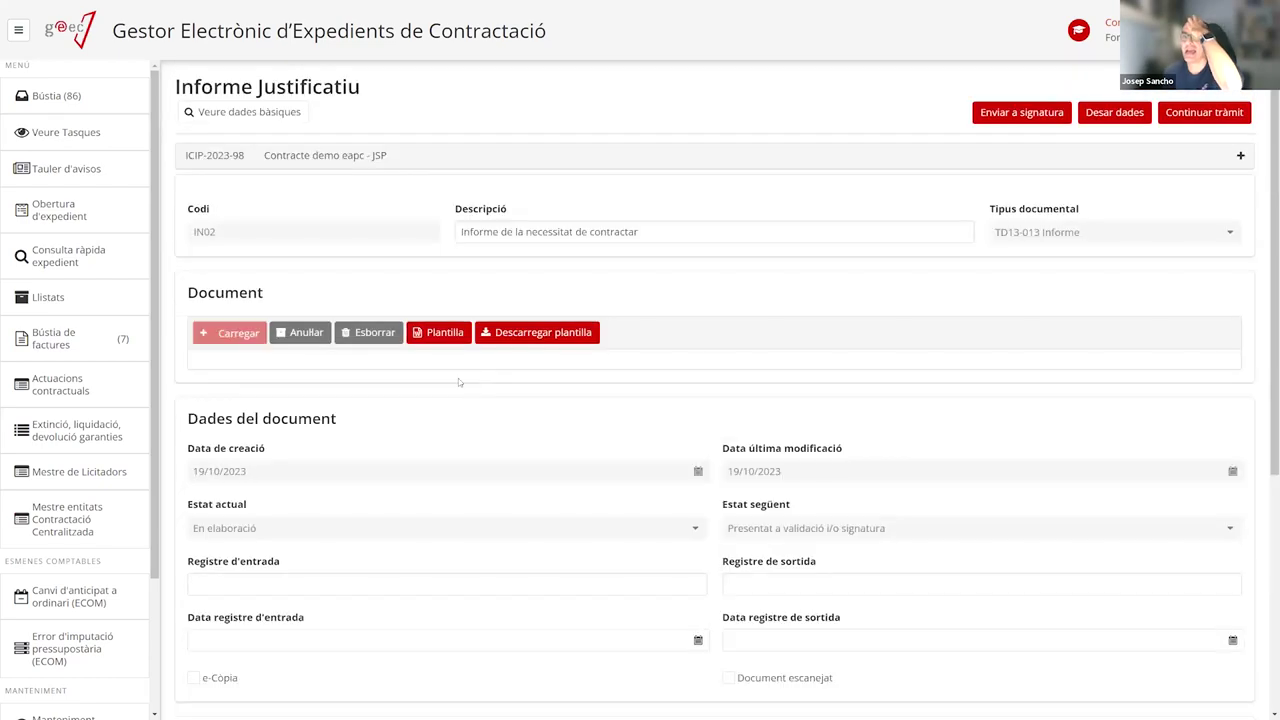
{"action": "left_click", "coordinate": [382, 338]}
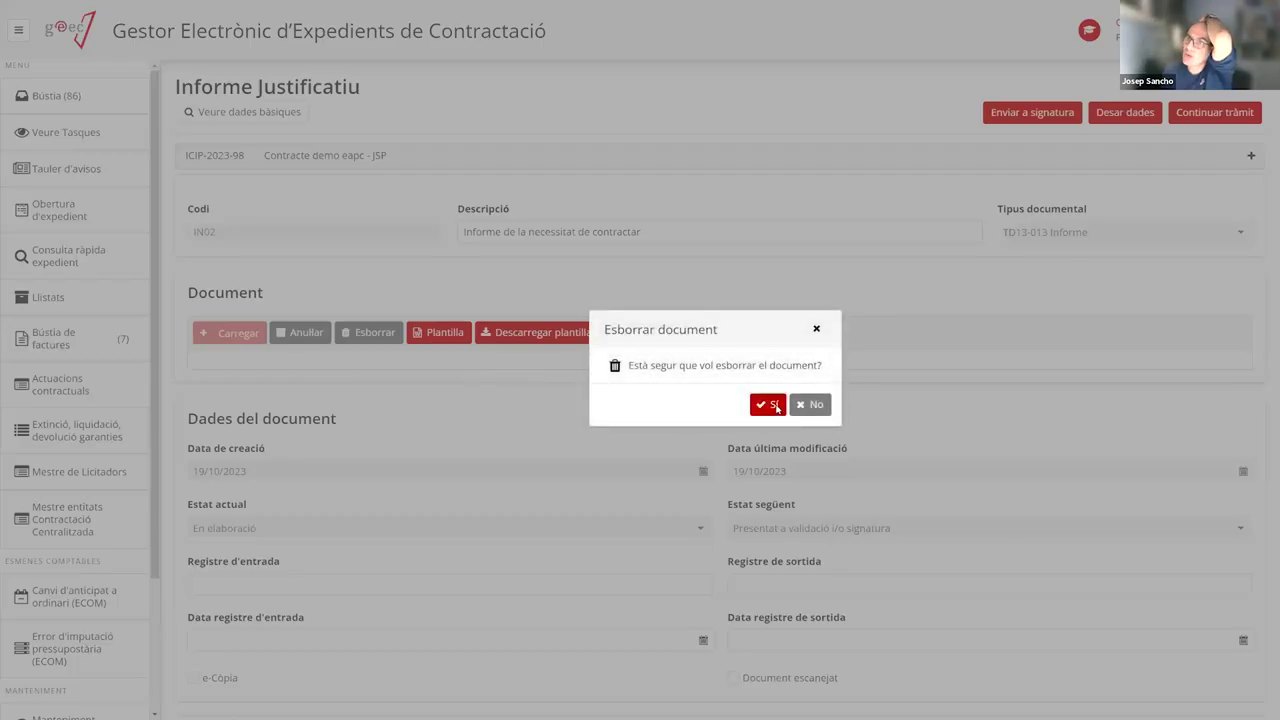
{"action": "left_click", "coordinate": [768, 404]}
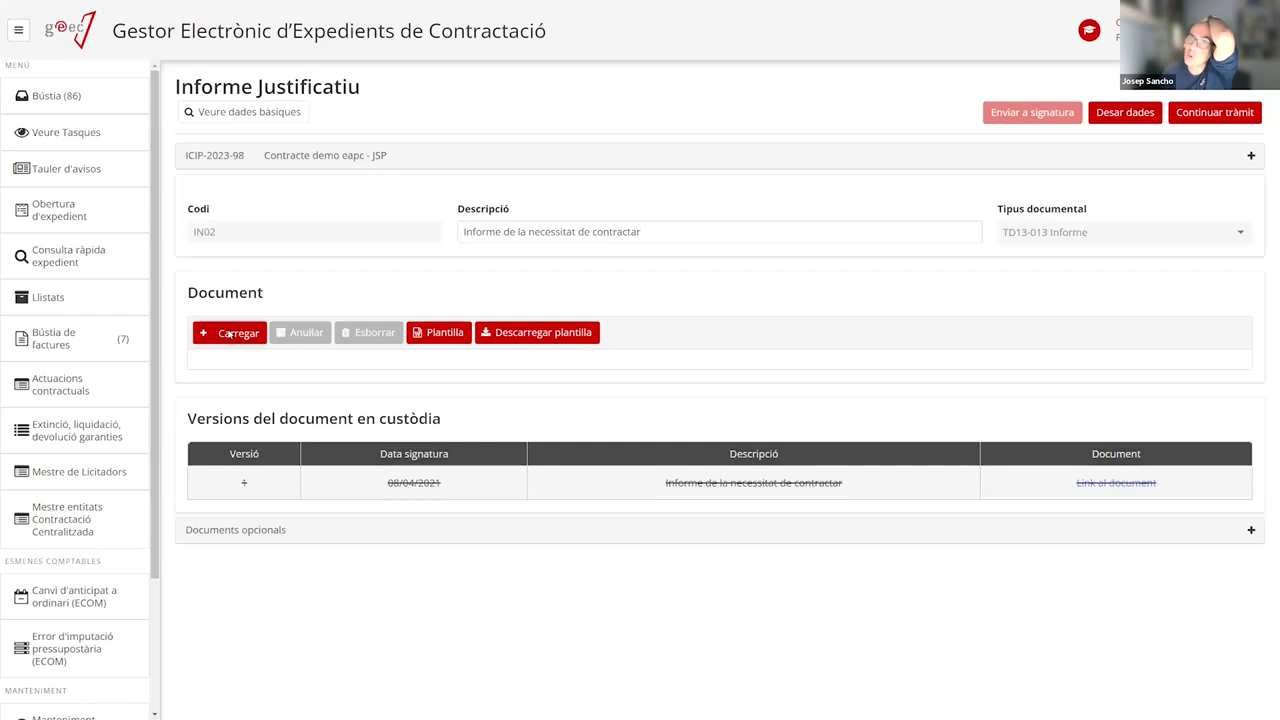
Upload the signed file firmat.pdf from the Baixades folder as the Informe Justificatiu document and look over its data
{"action": "left_click", "coordinate": [229, 335]}
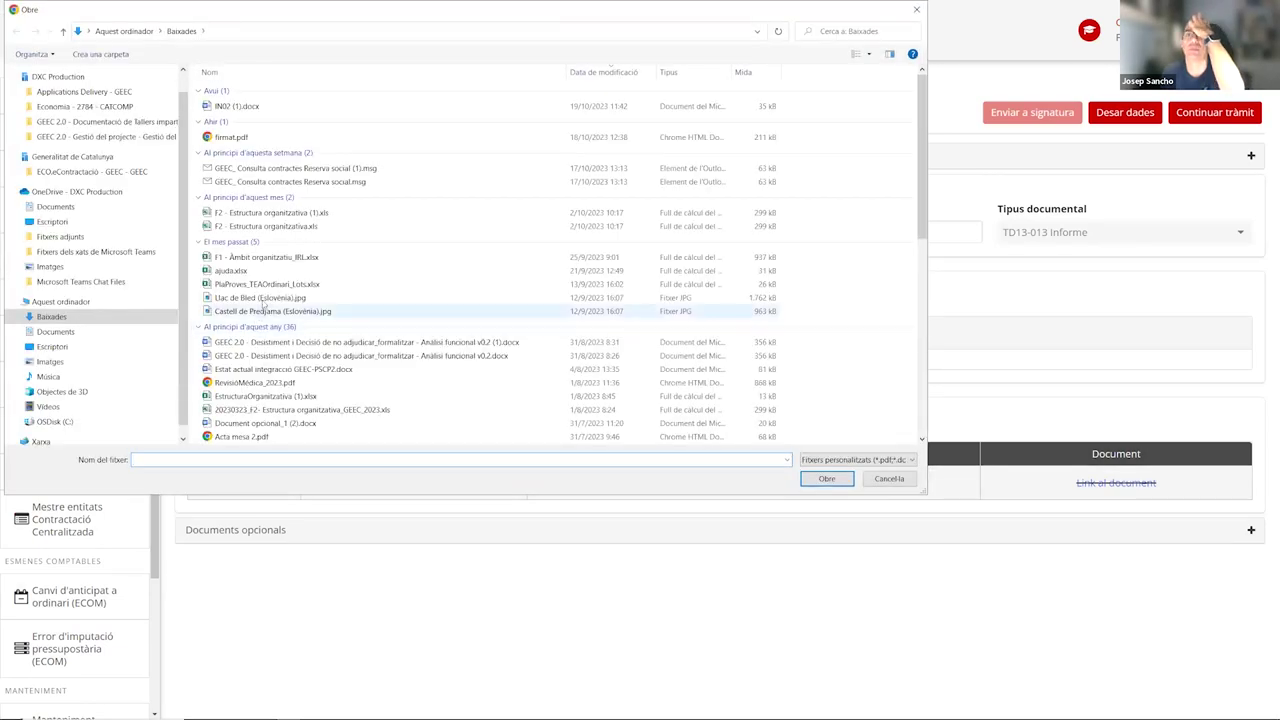
{"action": "left_click", "coordinate": [241, 139]}
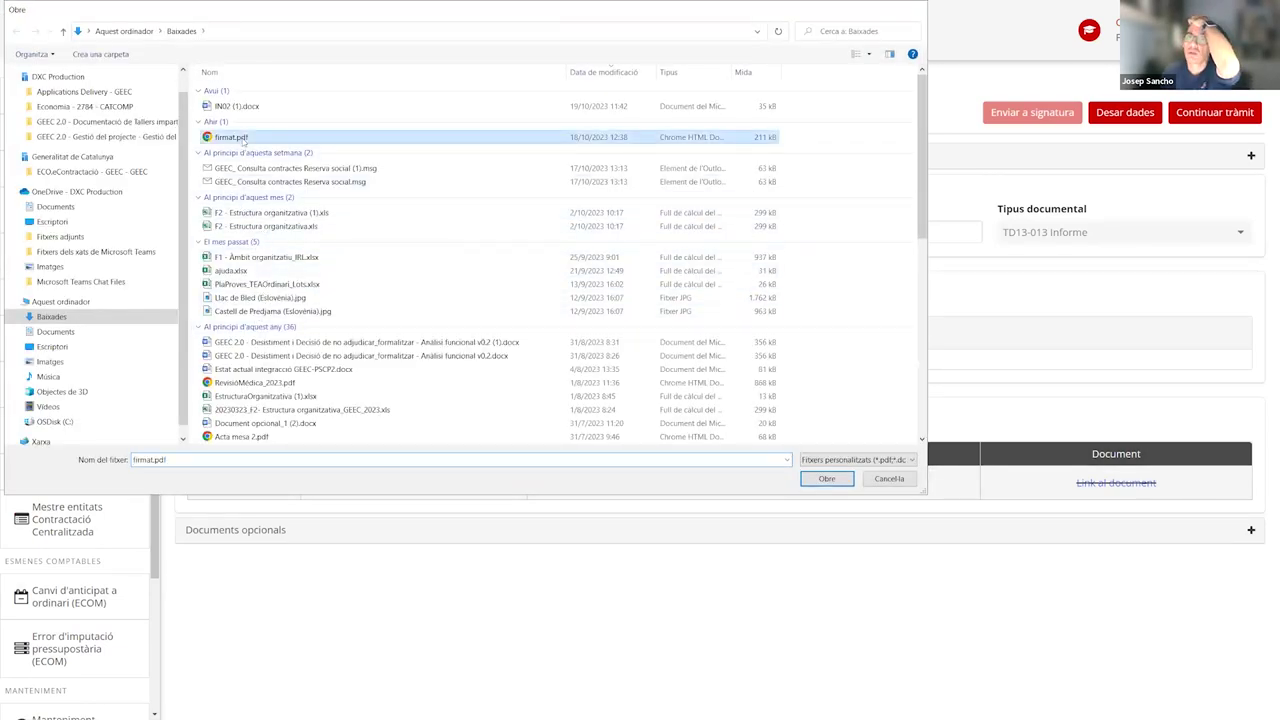
{"action": "double_click", "coordinate": [241, 139]}
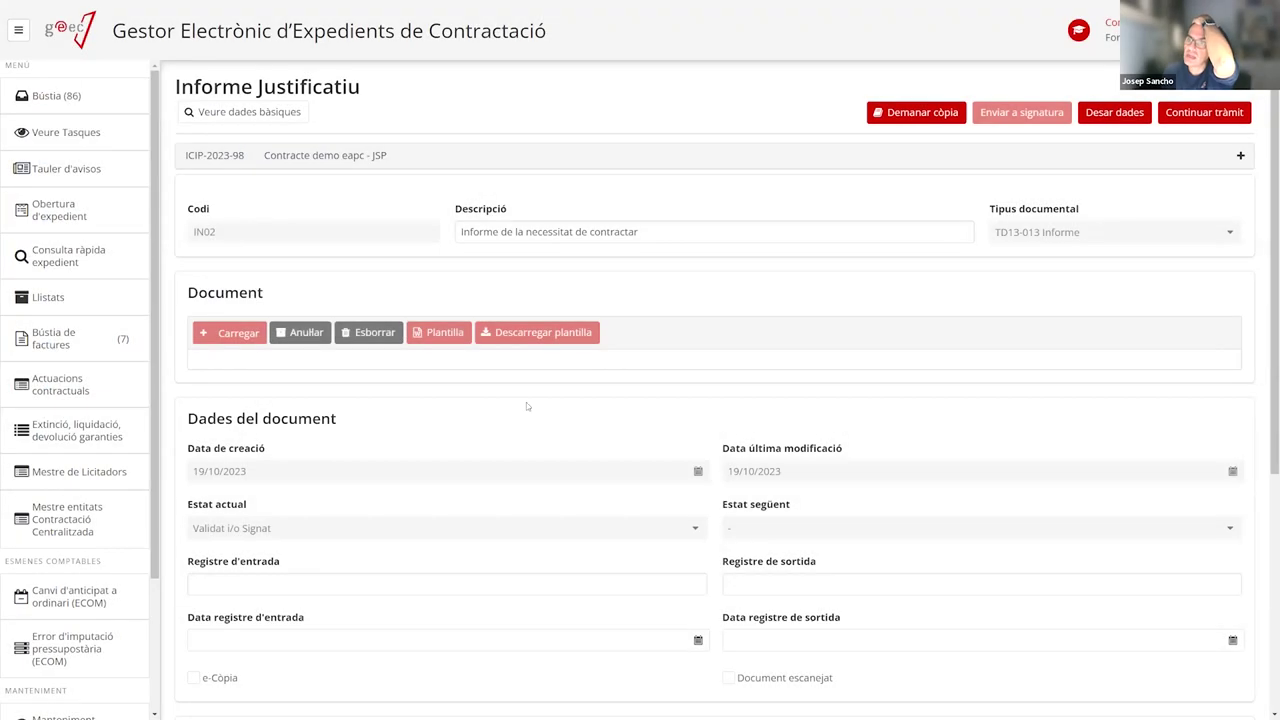
{"action": "scroll", "coordinate": [527, 405], "scroll_direction": "down", "scroll_amount": 3}
{"action": "scroll", "coordinate": [527, 405], "scroll_direction": "up", "scroll_amount": 3}
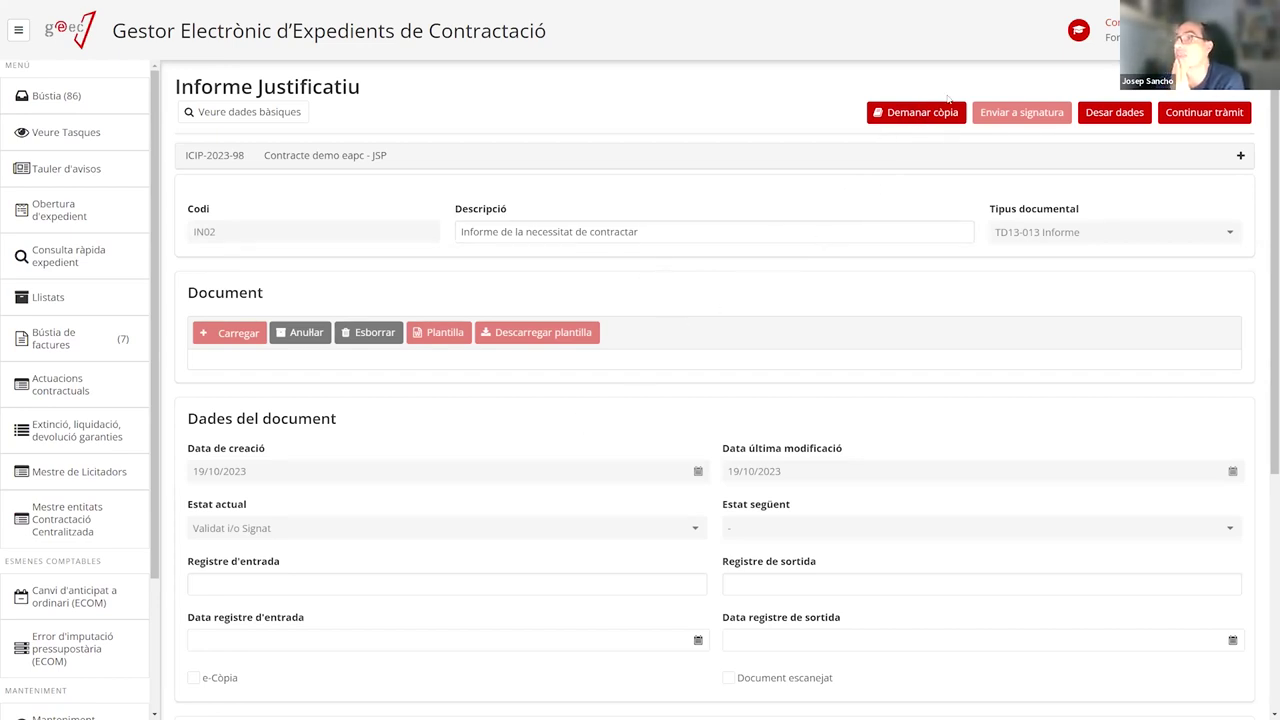
Request a copy of the signed document and examine version 3 among the document versions in custody
{"action": "left_click", "coordinate": [916, 113]}
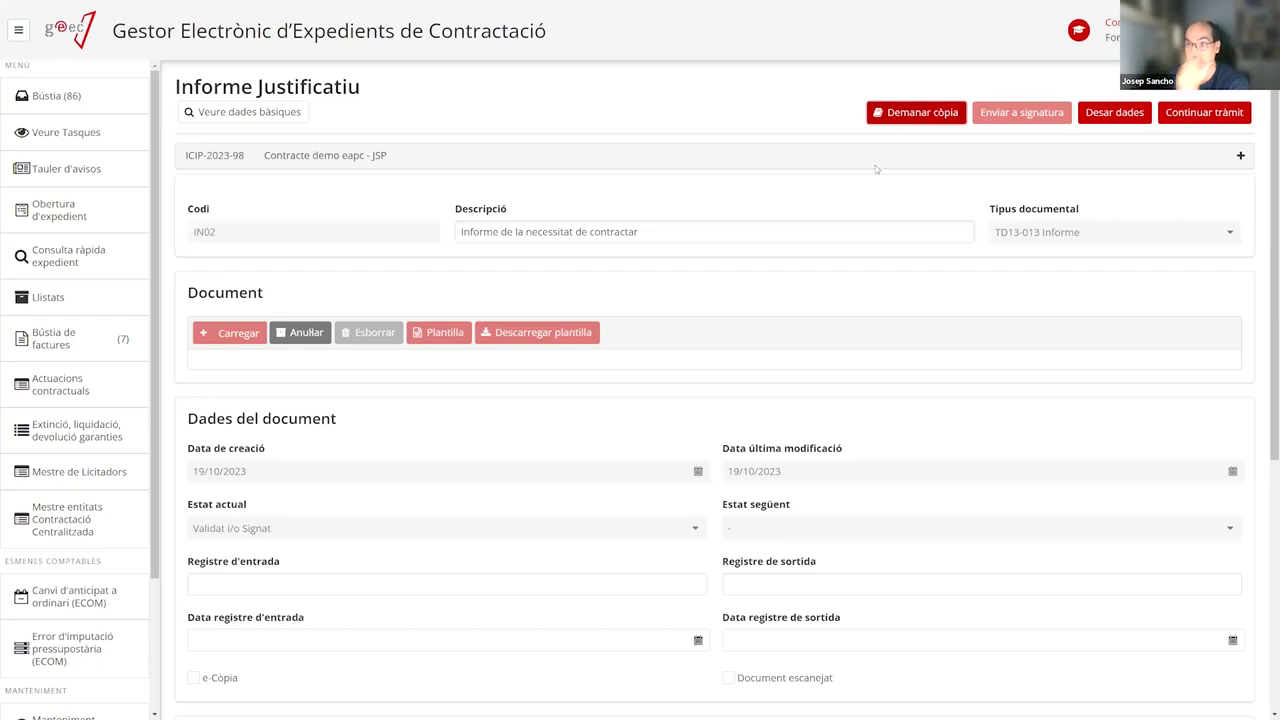
{"action": "scroll", "coordinate": [671, 262], "scroll_direction": "down", "scroll_amount": 4}
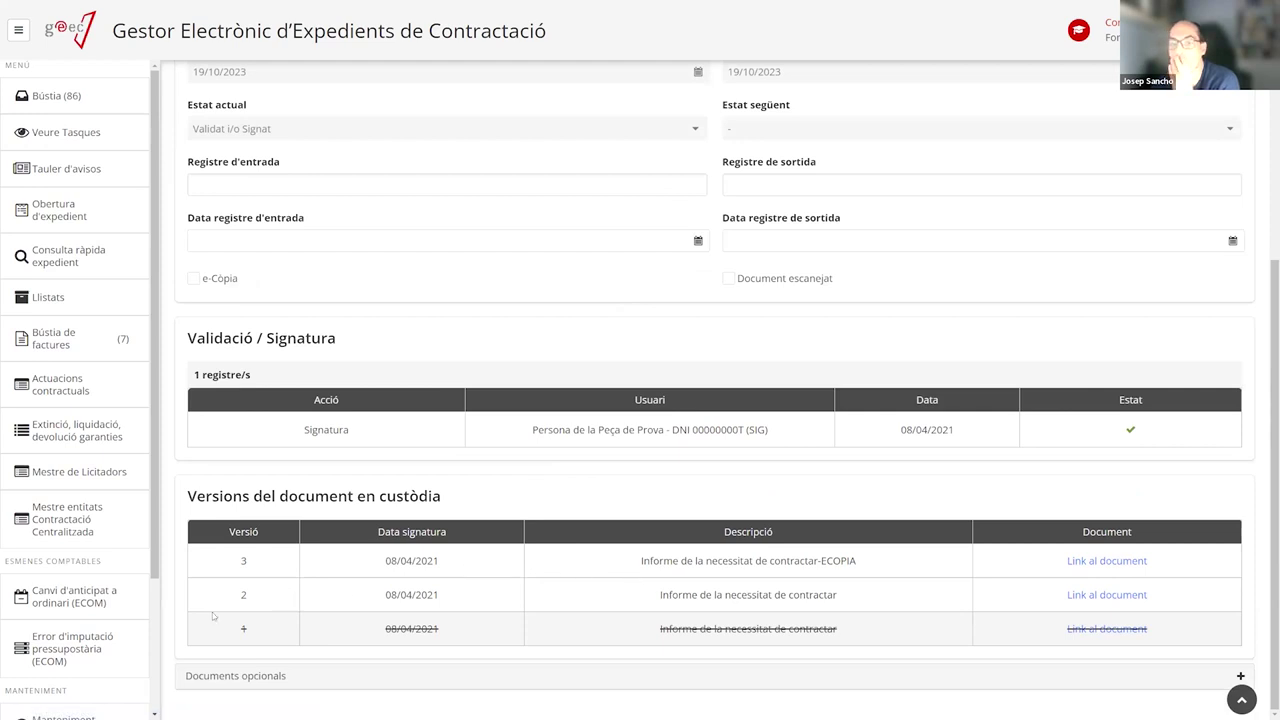
{"action": "left_click_drag", "start_coordinate": [238, 561], "coordinate": [1192, 567]}
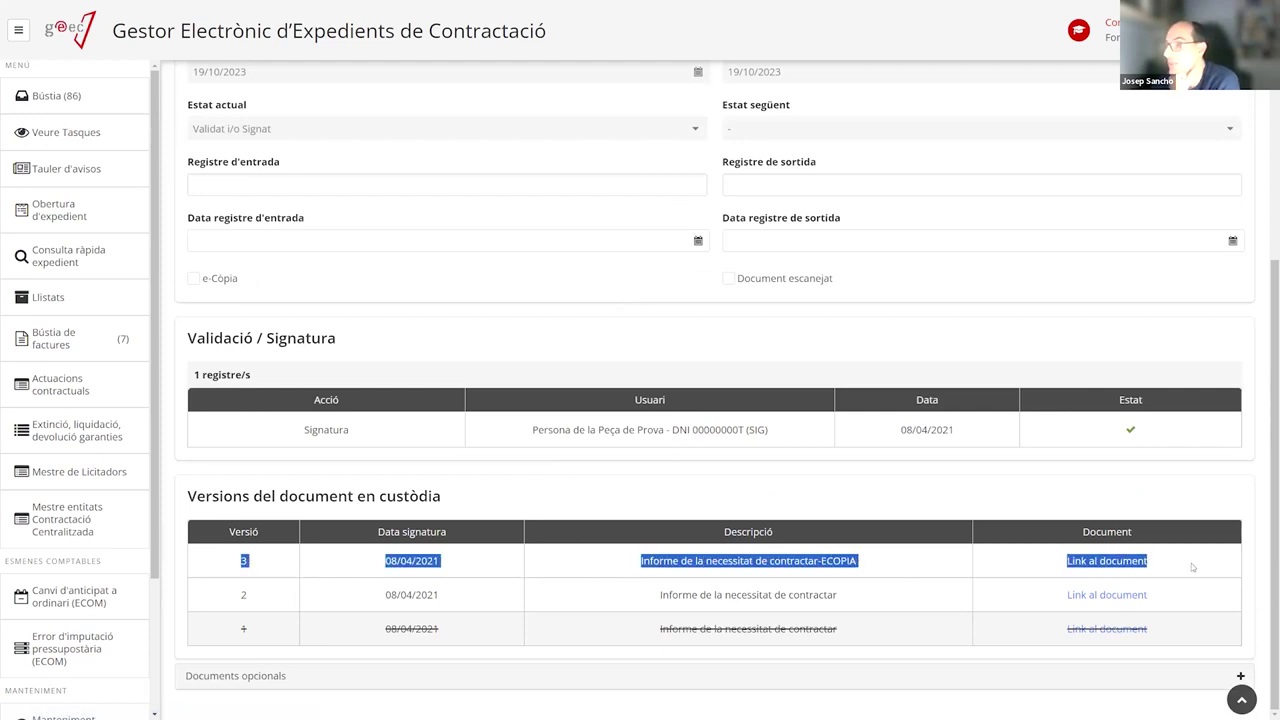
{"action": "left_click", "coordinate": [626, 579]}
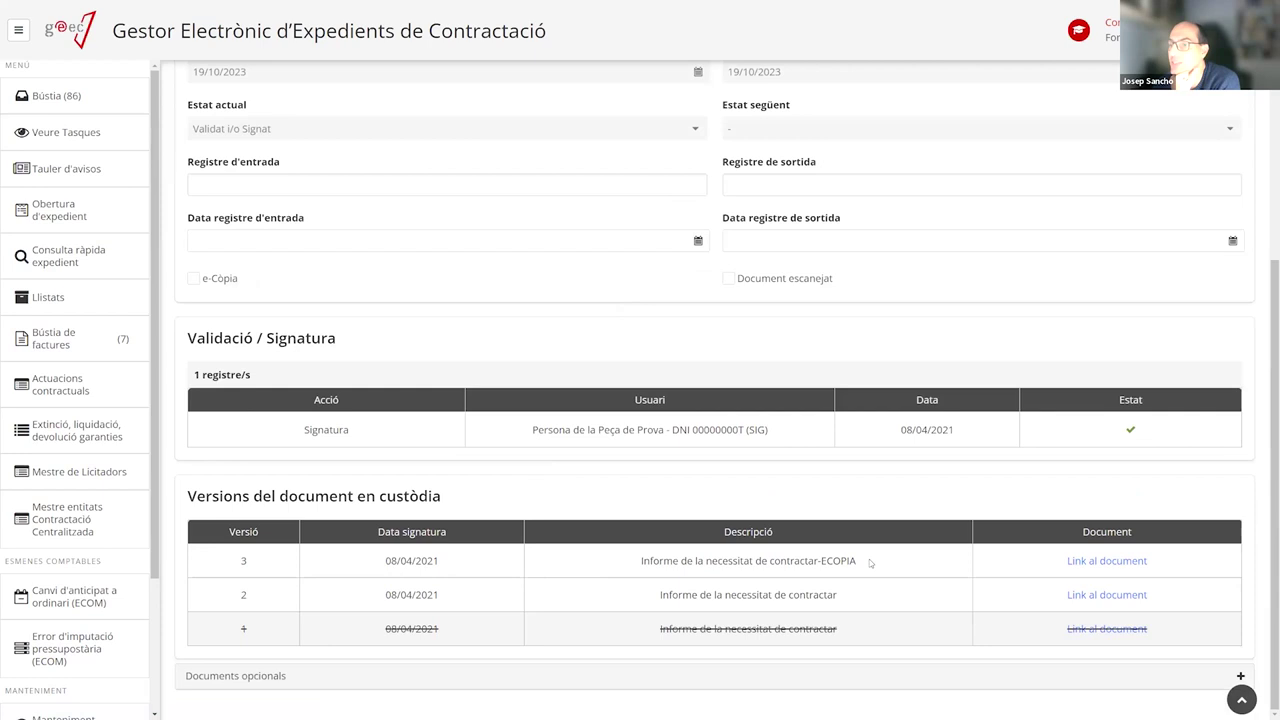
Compare the descriptions of versions 2 and 3 in the list of document versions in custody
{"action": "left_click_drag", "start_coordinate": [870, 564], "coordinate": [794, 565]}
{"action": "left_click_drag", "start_coordinate": [658, 596], "coordinate": [858, 593]}
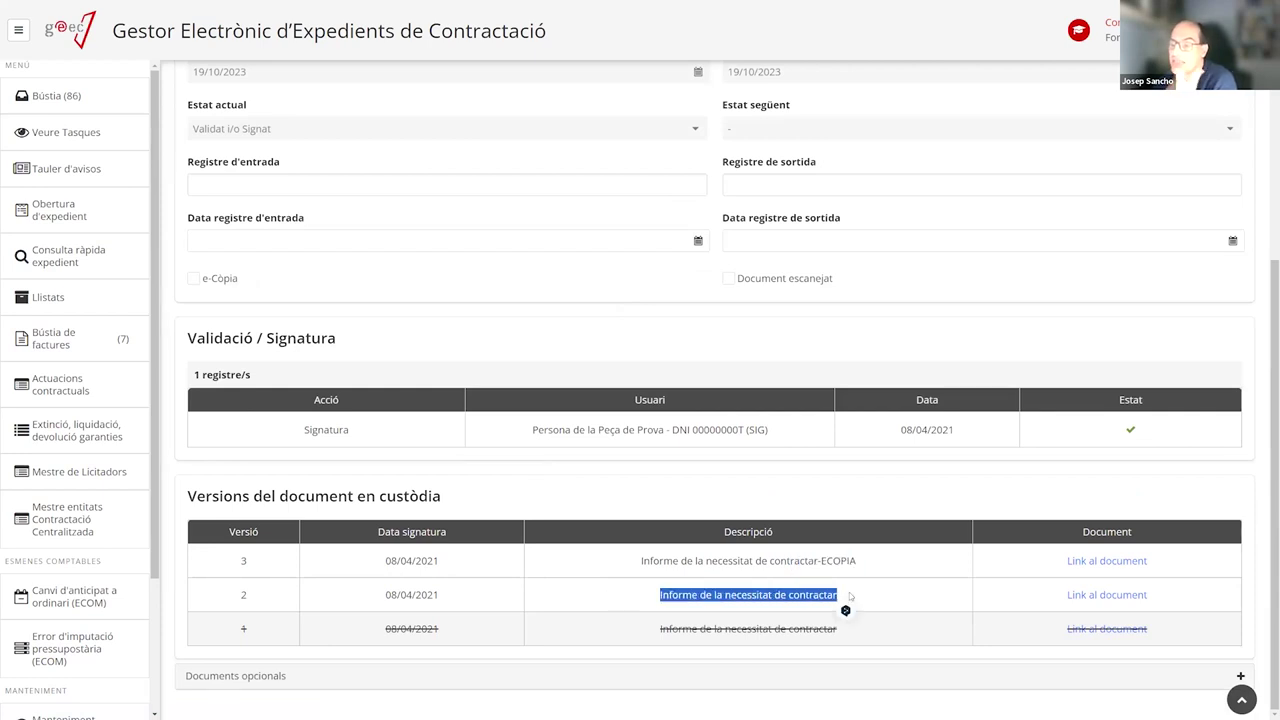
{"action": "left_click", "coordinate": [872, 566]}
{"action": "left_click_drag", "start_coordinate": [868, 564], "coordinate": [622, 574]}
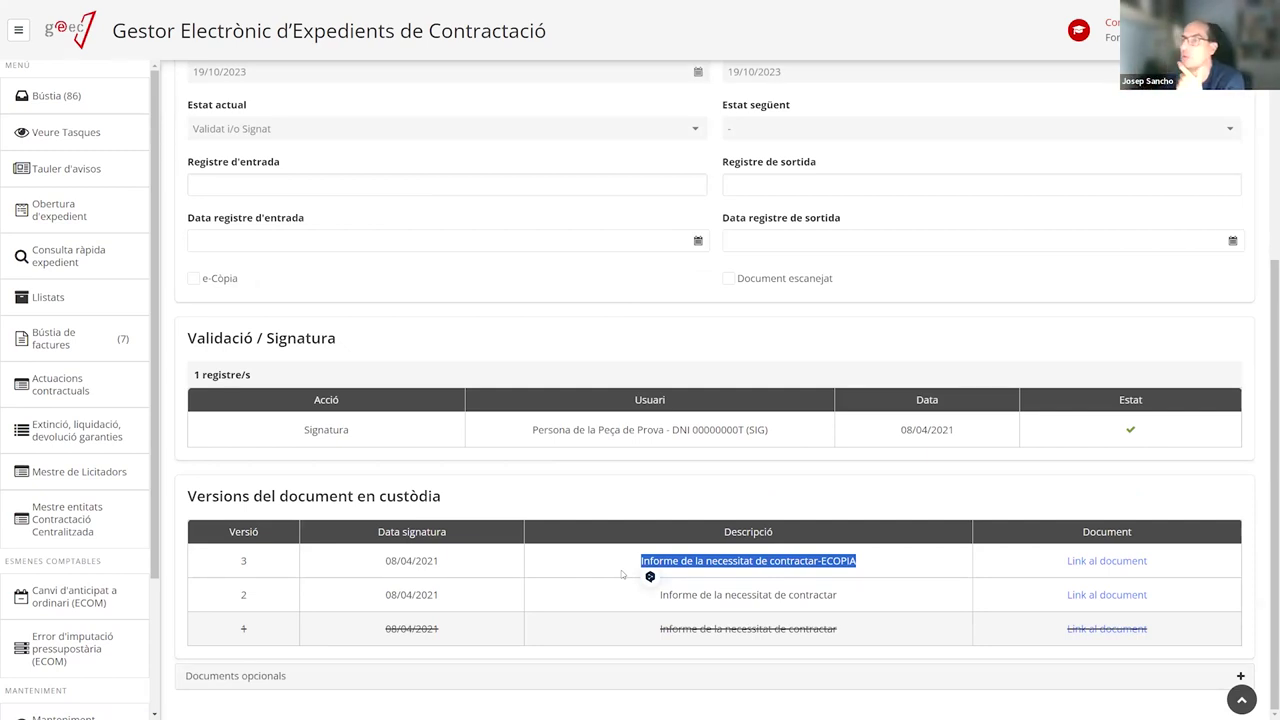
{"action": "scroll", "coordinate": [727, 644], "scroll_direction": "up", "scroll_amount": 1}
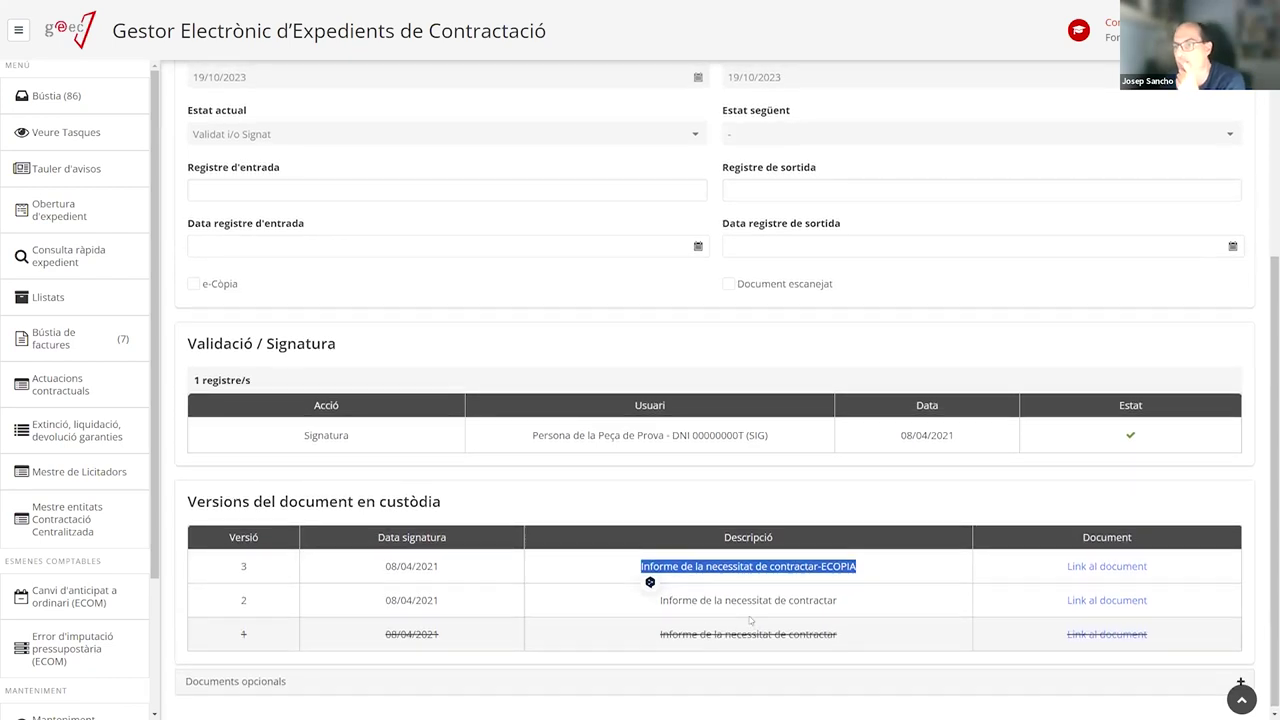
{"action": "scroll", "coordinate": [739, 625], "scroll_direction": "up", "scroll_amount": 5}
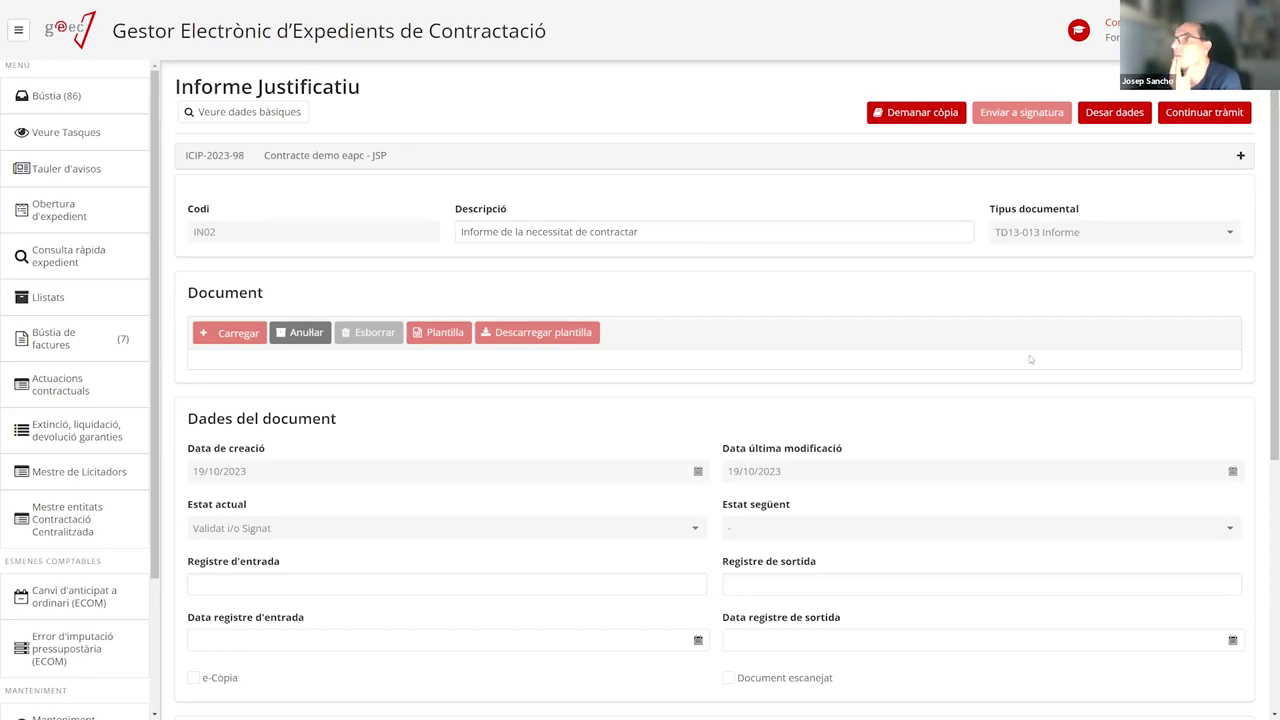
{"action": "scroll", "coordinate": [962, 401], "scroll_direction": "down", "scroll_amount": 4}
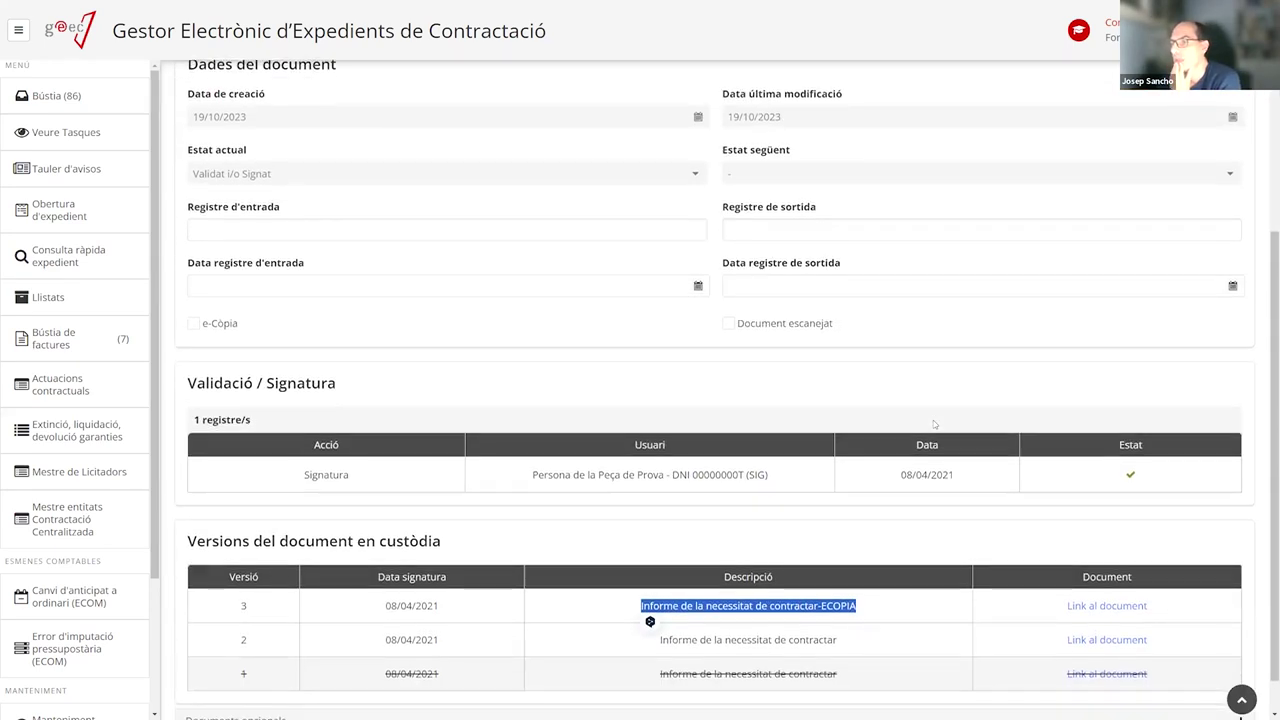
{"action": "left_click", "coordinate": [515, 588]}
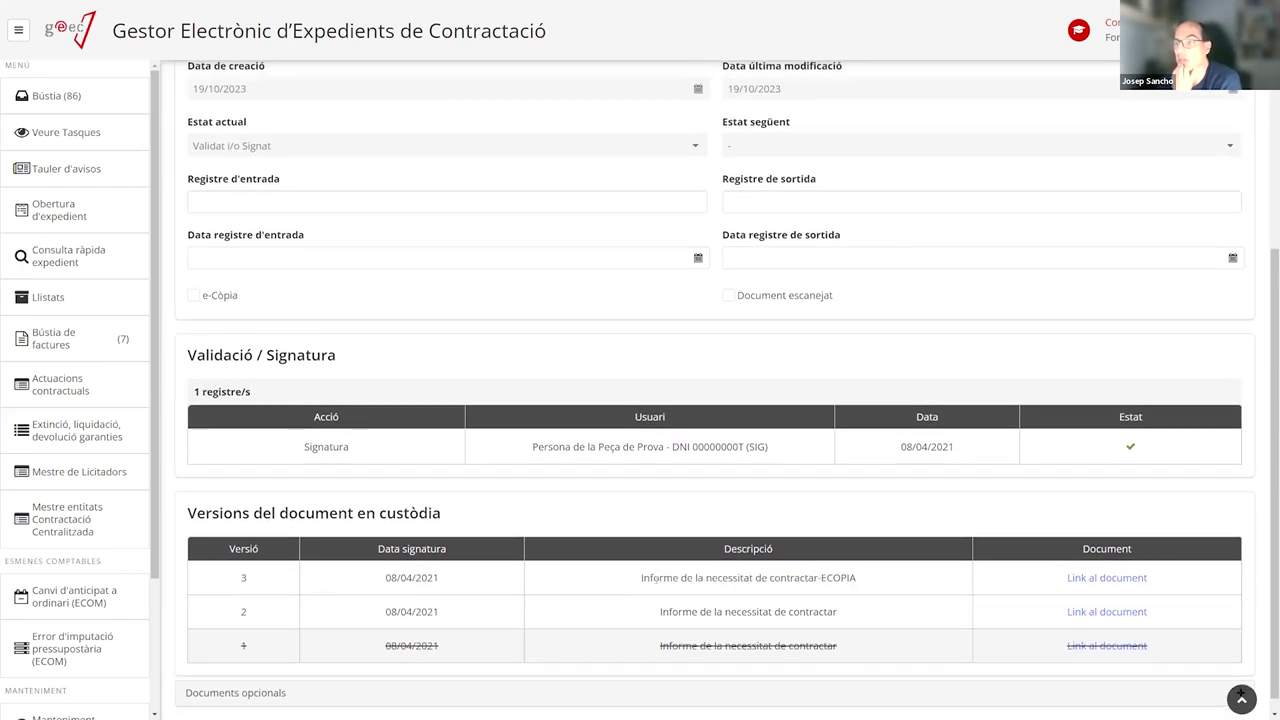
{"action": "scroll", "coordinate": [624, 344], "scroll_direction": "up", "scroll_amount": 4}
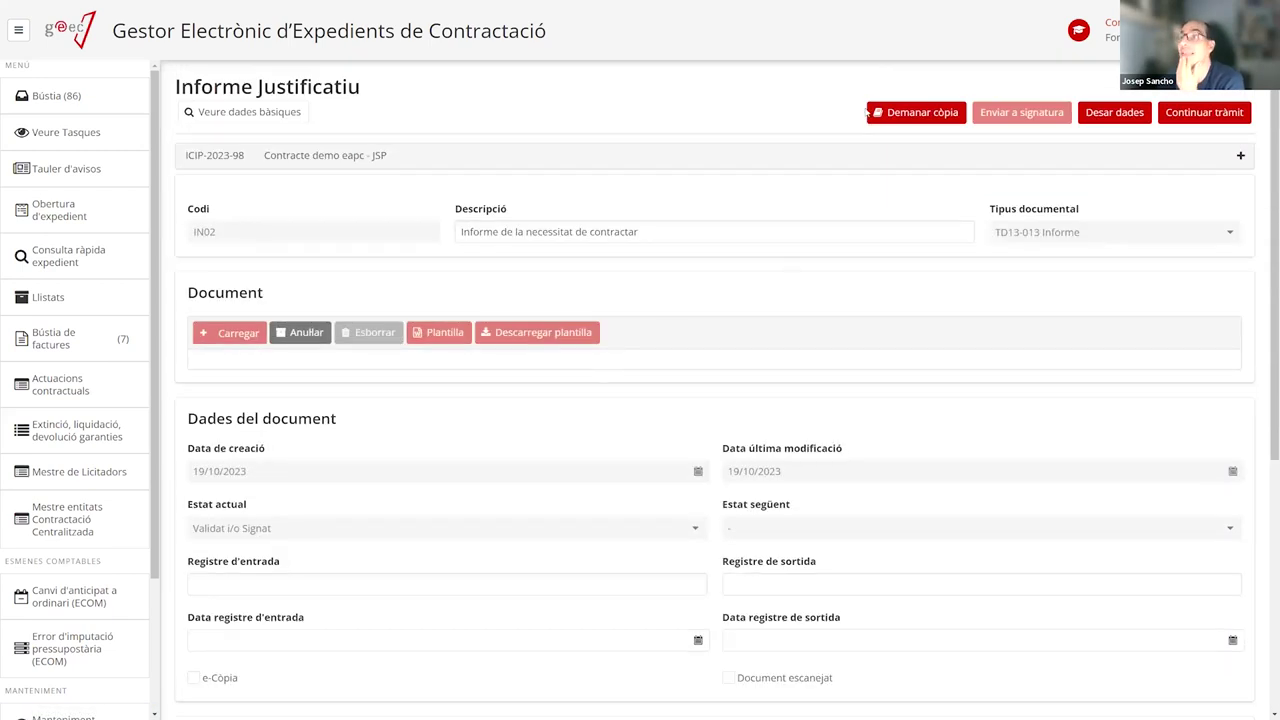
Open the processing tree of case ICIP-2023-98 from the Bústia and examine the v.1, v.2 and v.3 ECOPIA document entries
{"action": "left_click", "coordinate": [47, 100]}
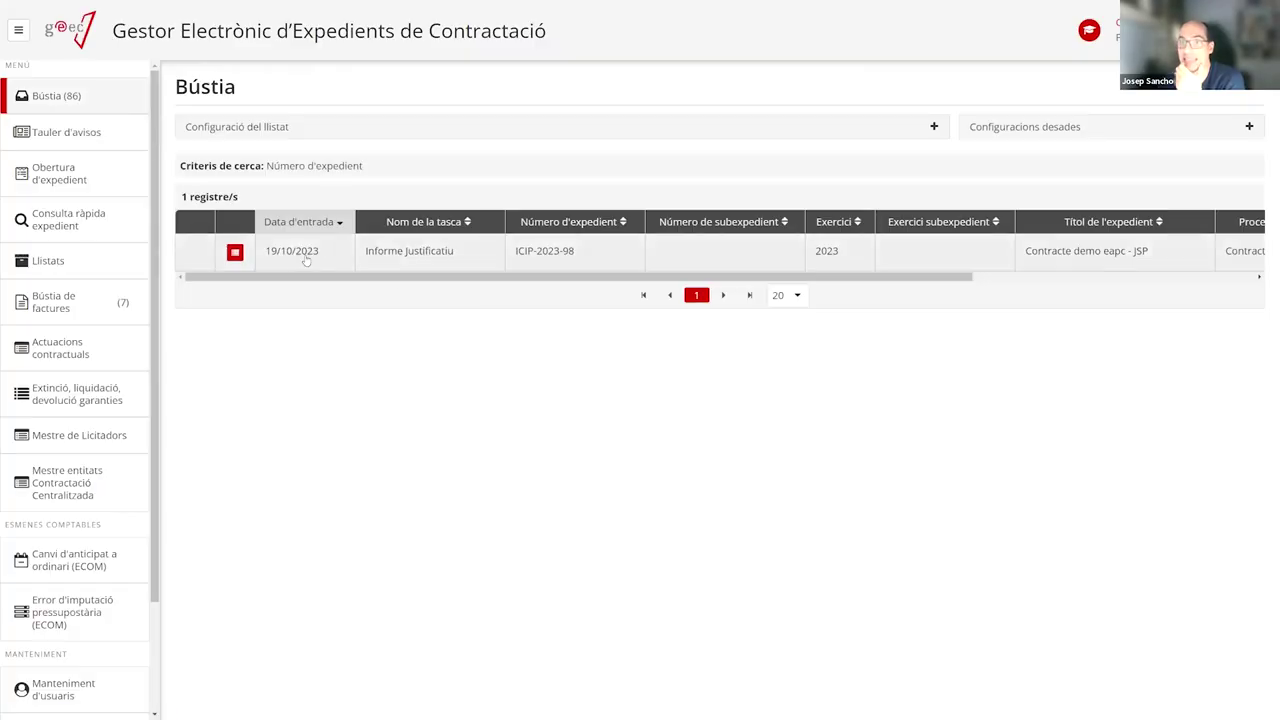
{"action": "left_click", "coordinate": [236, 253]}
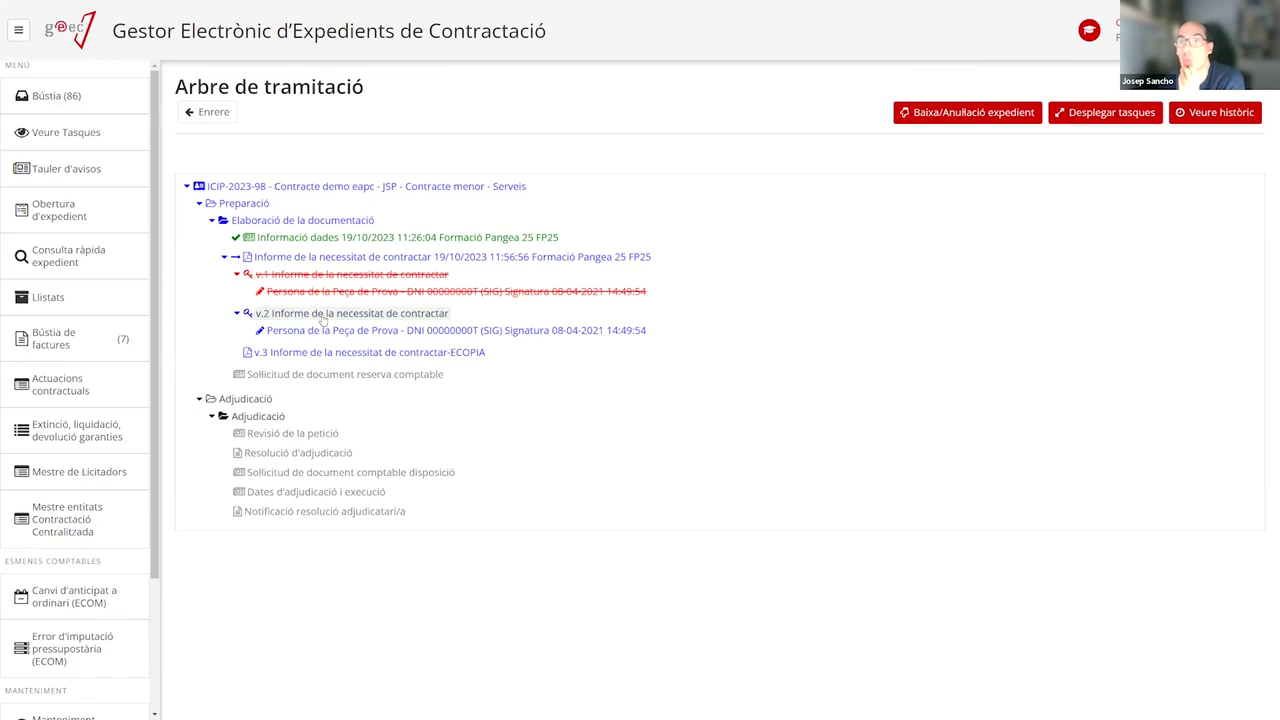
{"action": "left_click", "coordinate": [323, 315]}
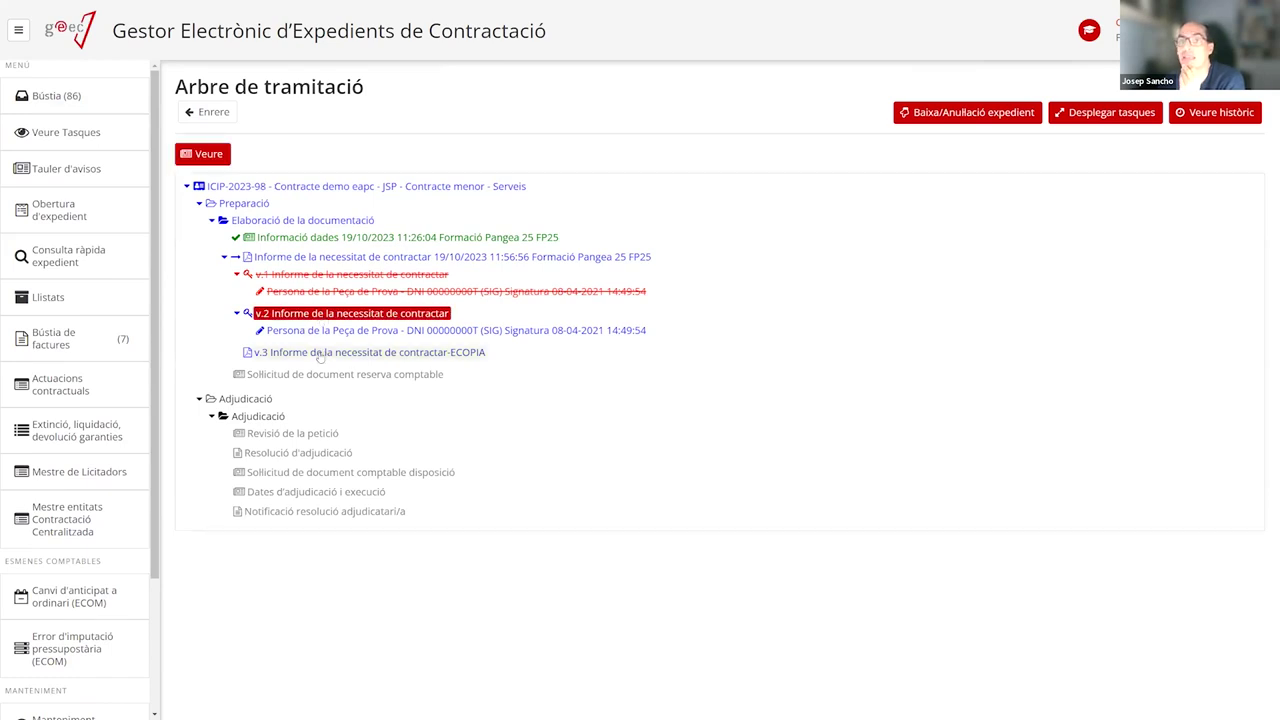
{"action": "left_click", "coordinate": [320, 352]}
{"action": "left_click", "coordinate": [390, 313]}
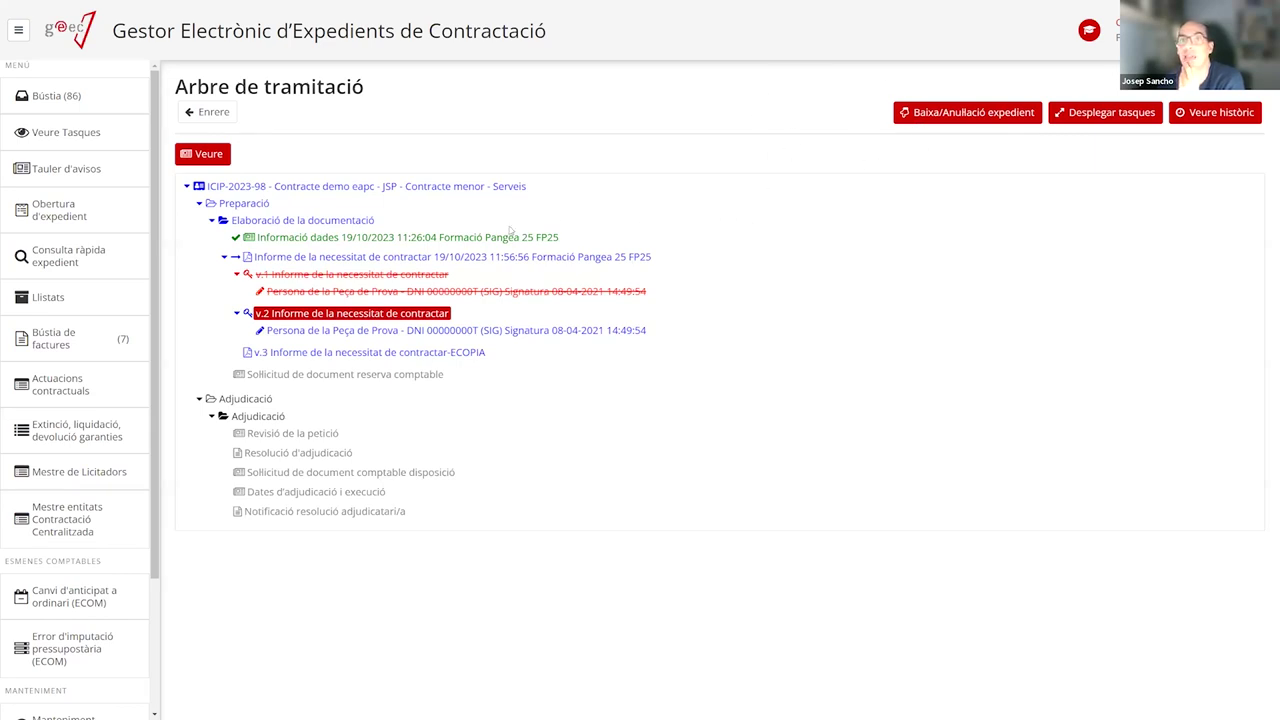
{"action": "left_click", "coordinate": [318, 274]}
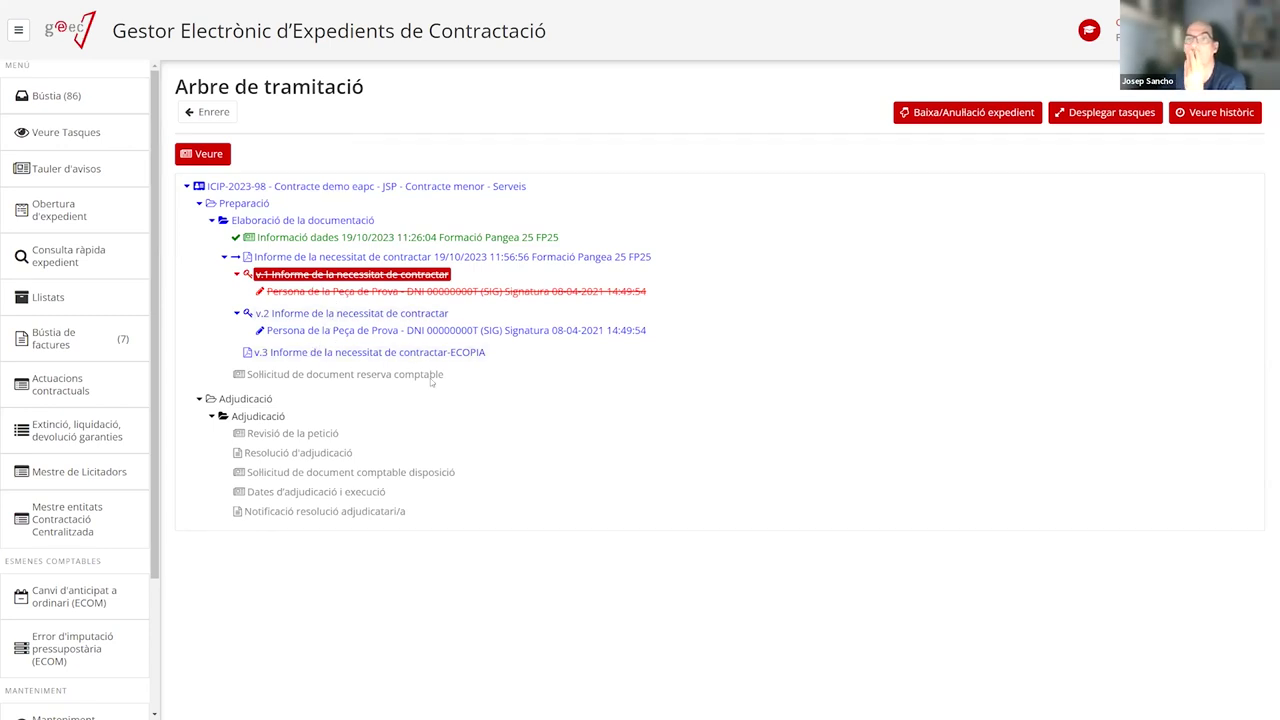
{"action": "left_click", "coordinate": [327, 316]}
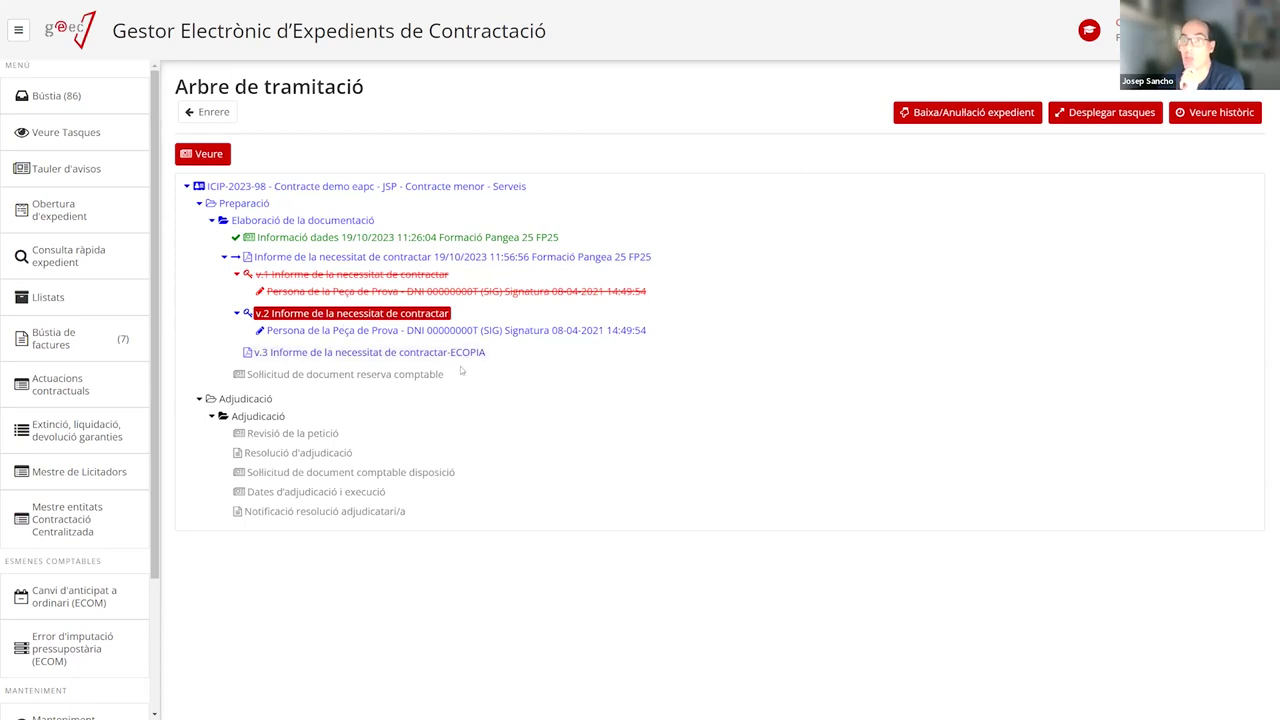
{"action": "left_click", "coordinate": [300, 353]}
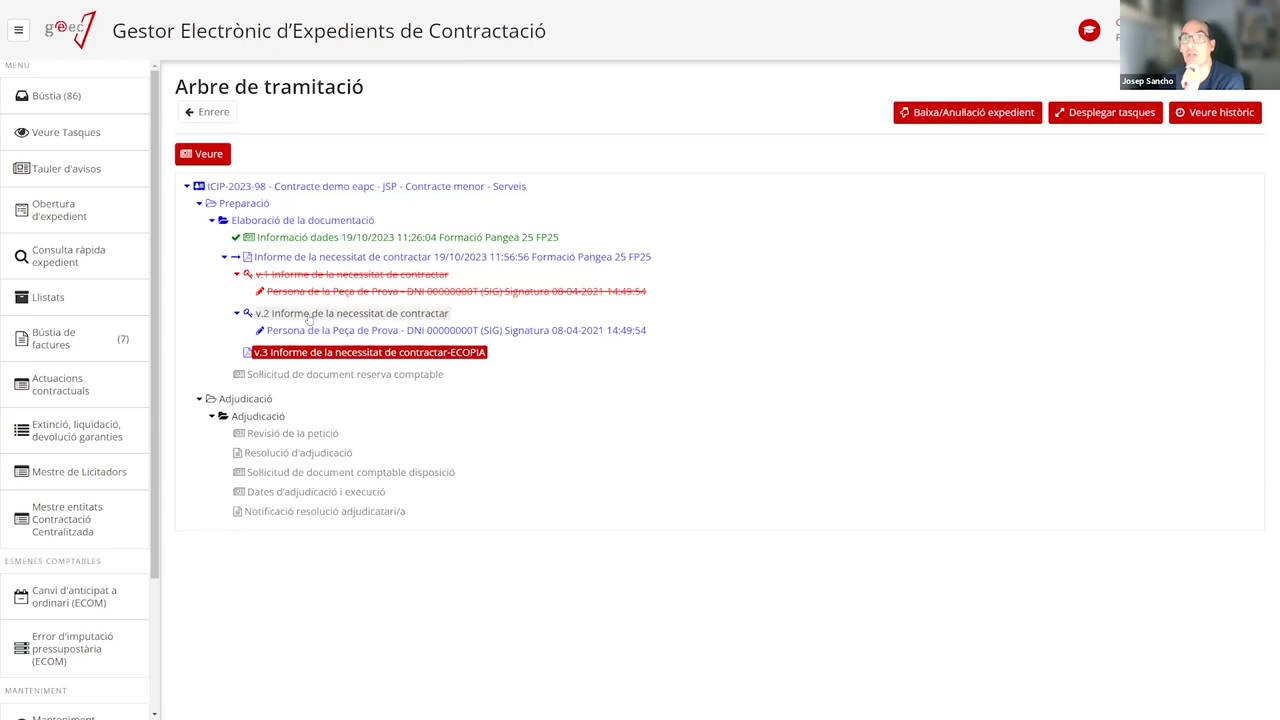
{"action": "left_click", "coordinate": [317, 314]}
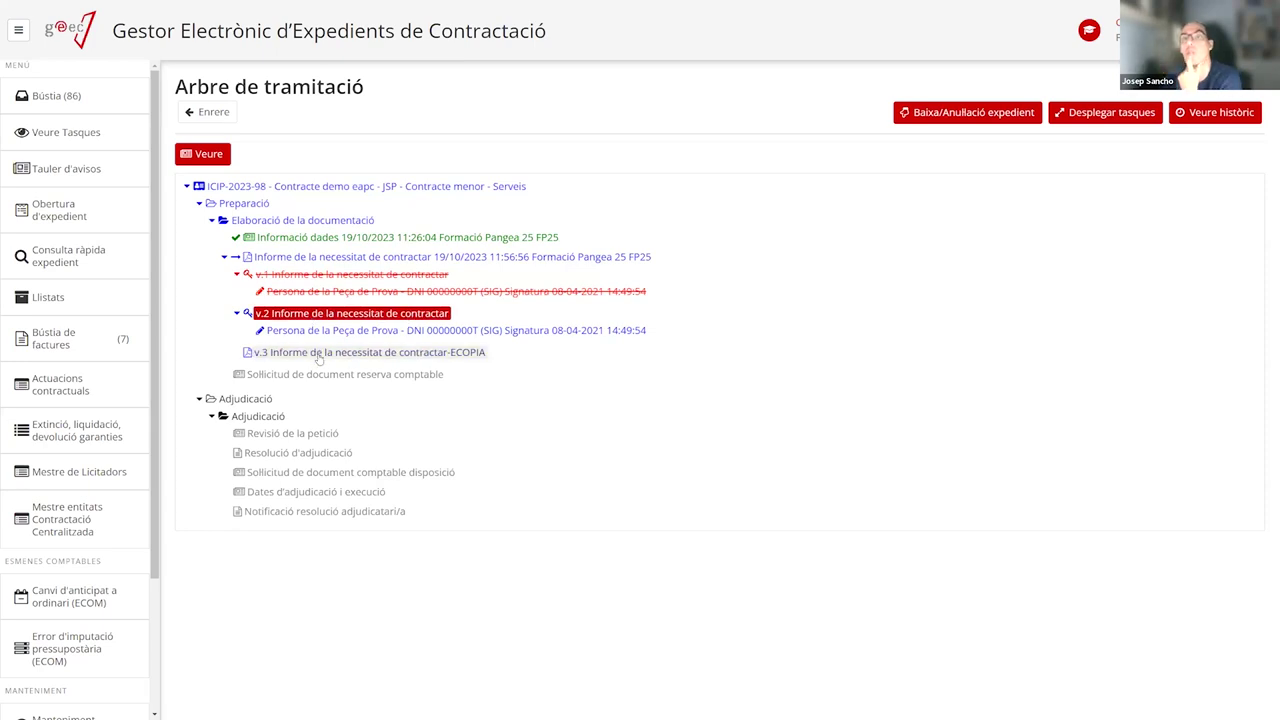
{"action": "left_click", "coordinate": [365, 355]}
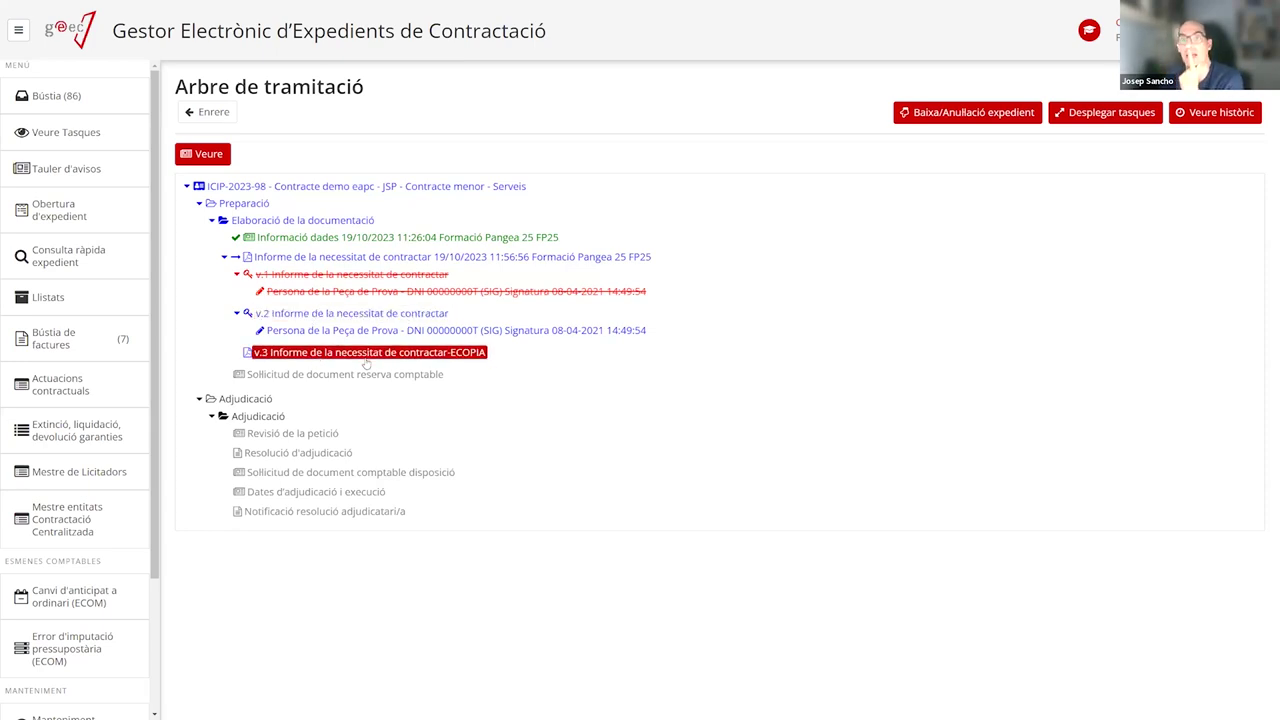
Reopen the Informe Justificatiu from the Bústia, save it and continue the procedure, checking the progress in the case's processing tree
{"action": "left_click", "coordinate": [83, 97]}
{"action": "left_click", "coordinate": [410, 253]}
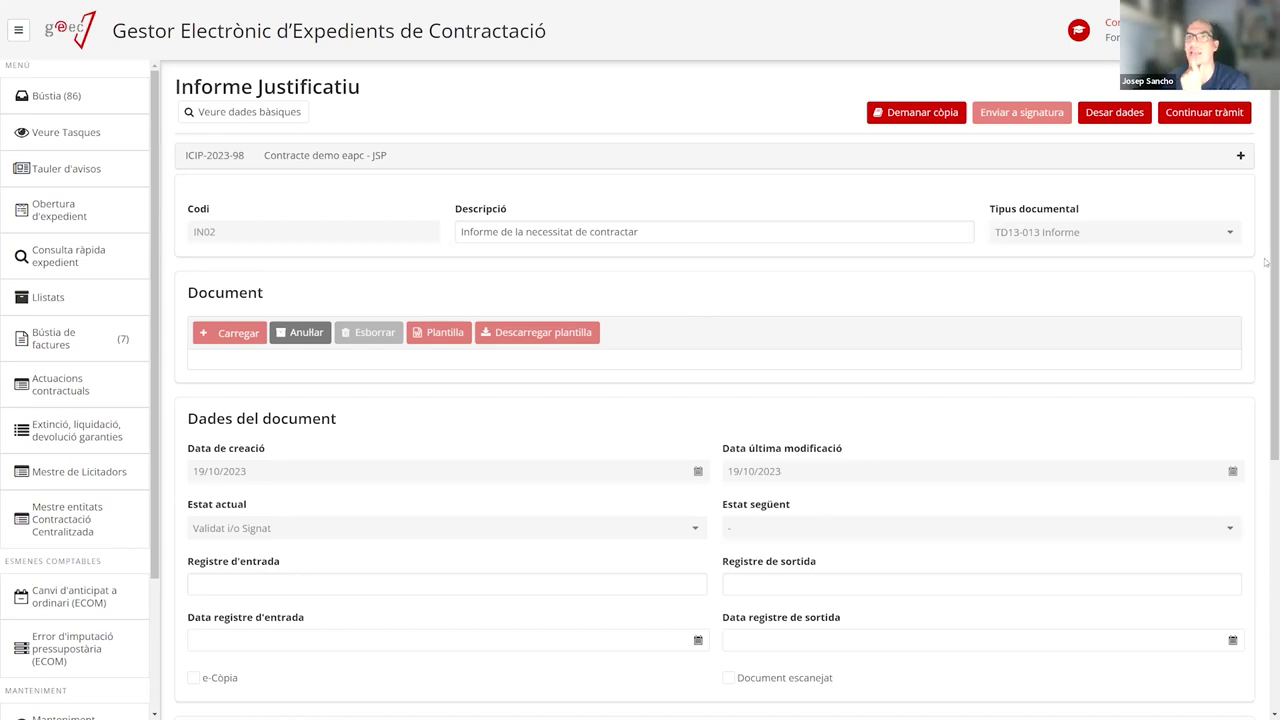
{"action": "left_click", "coordinate": [1114, 114]}
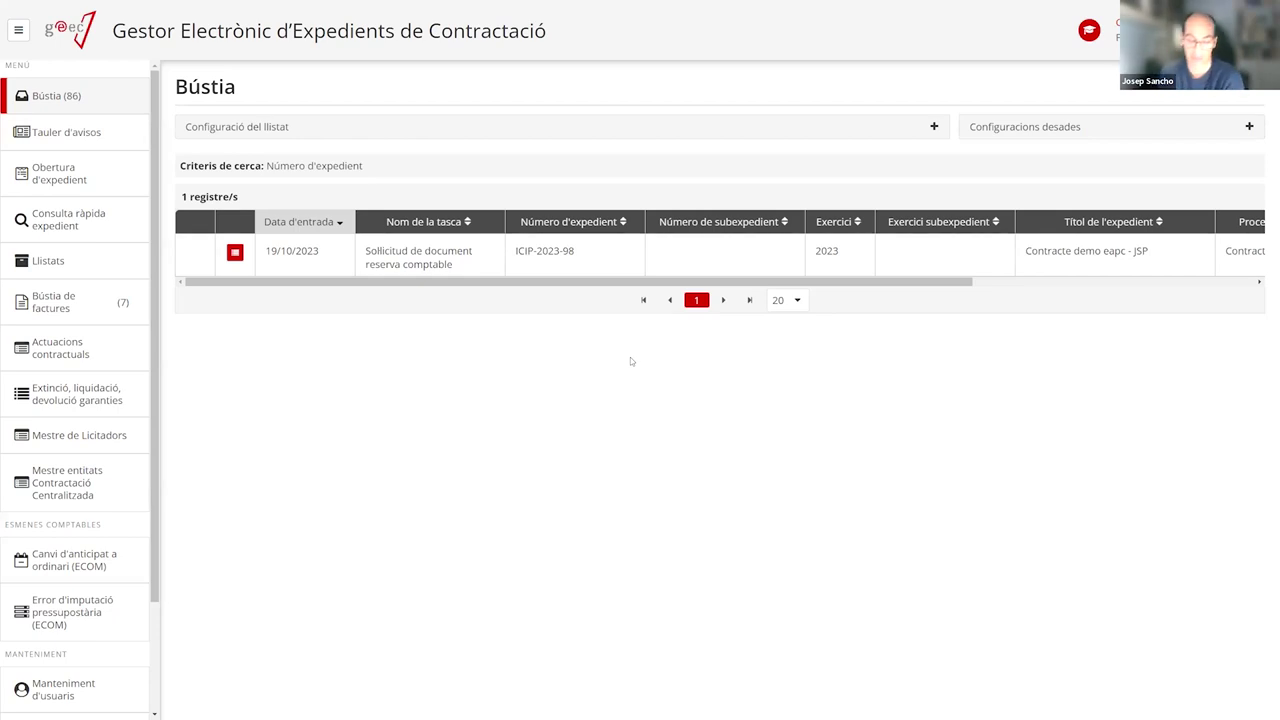
{"action": "left_click", "coordinate": [235, 255]}
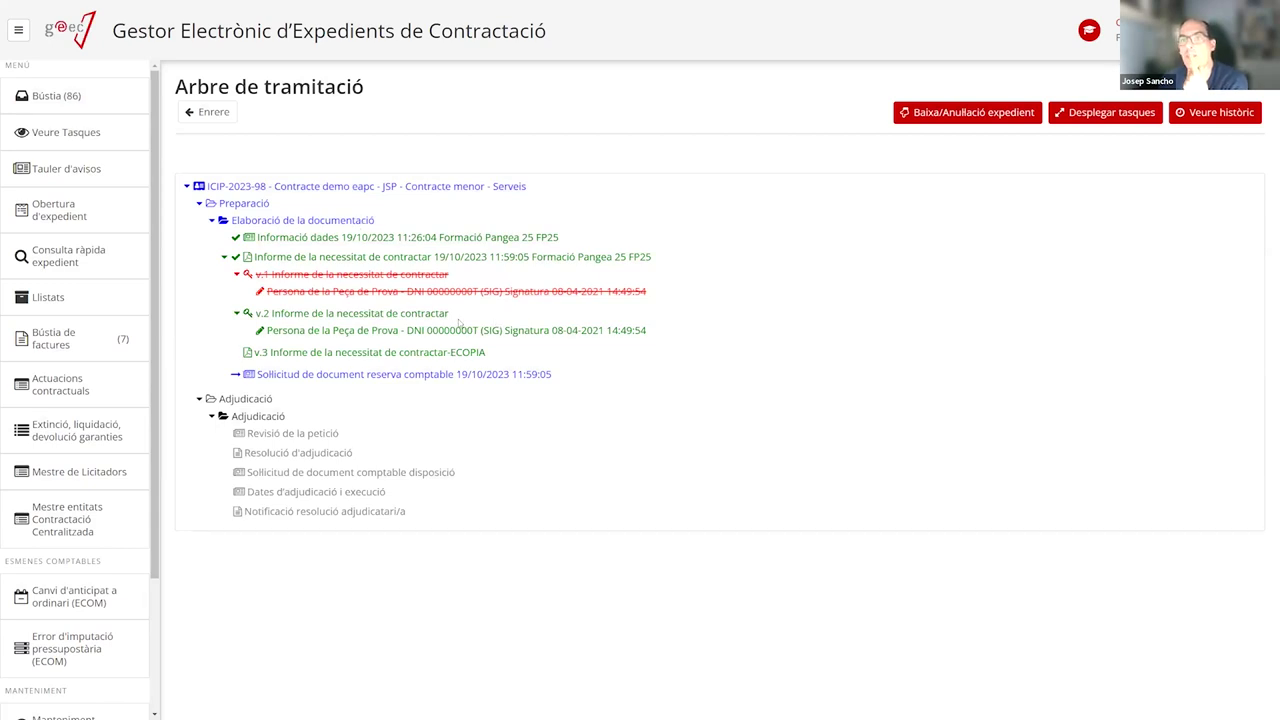
Open the Sol·licitud de document reserva comptable task from the Bústia and review the Document a crear options, keeping RC sense fiscalització
{"action": "left_click", "coordinate": [91, 104]}
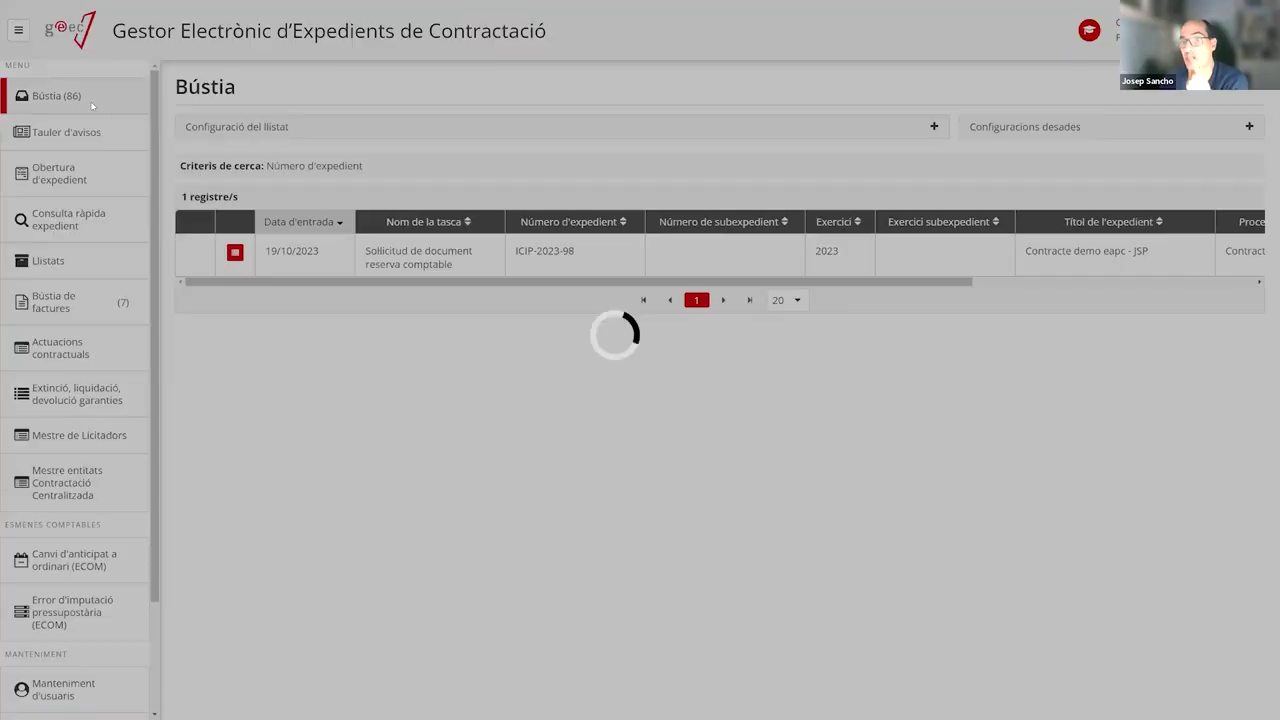
{"action": "left_click", "coordinate": [455, 263]}
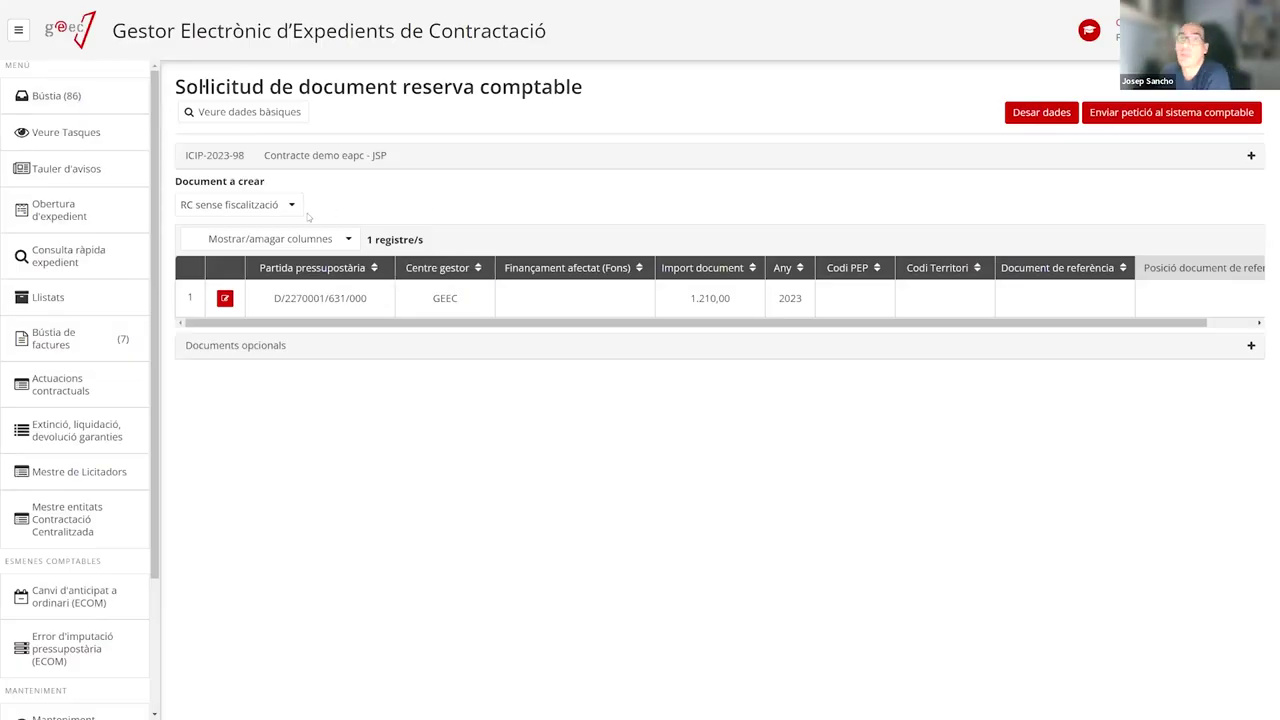
{"action": "left_click", "coordinate": [294, 207]}
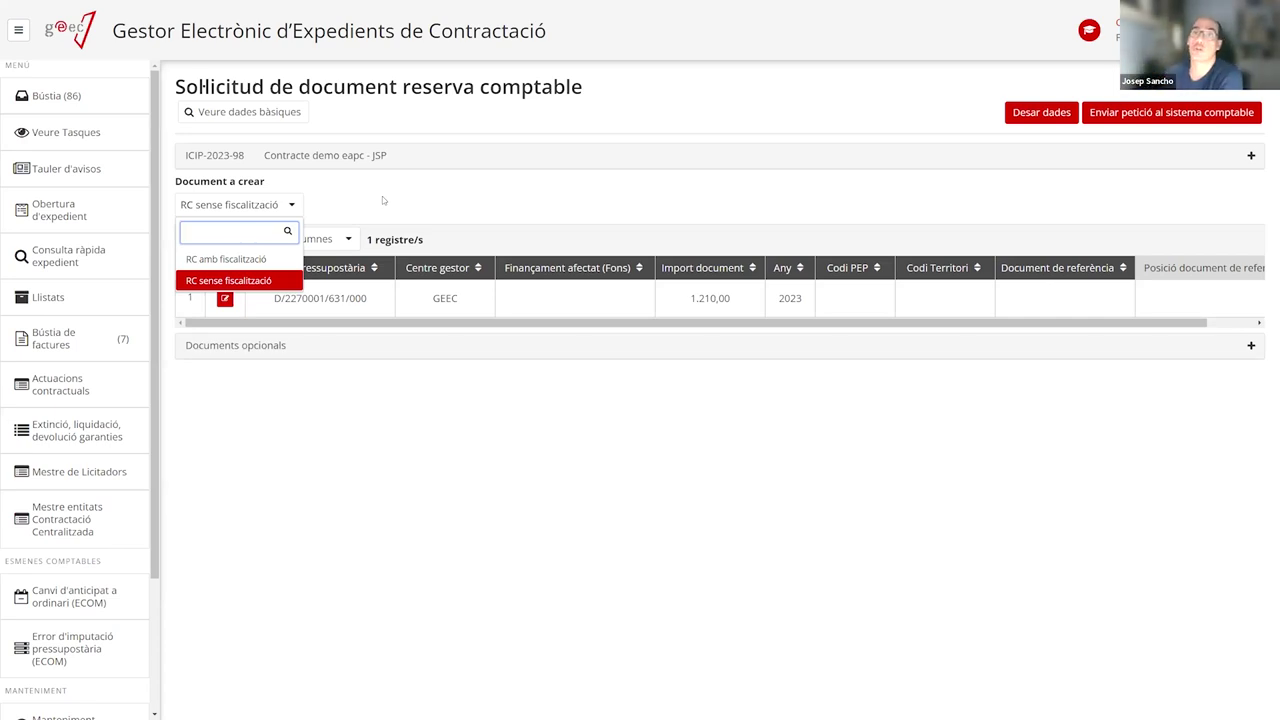
{"action": "left_click", "coordinate": [382, 196]}
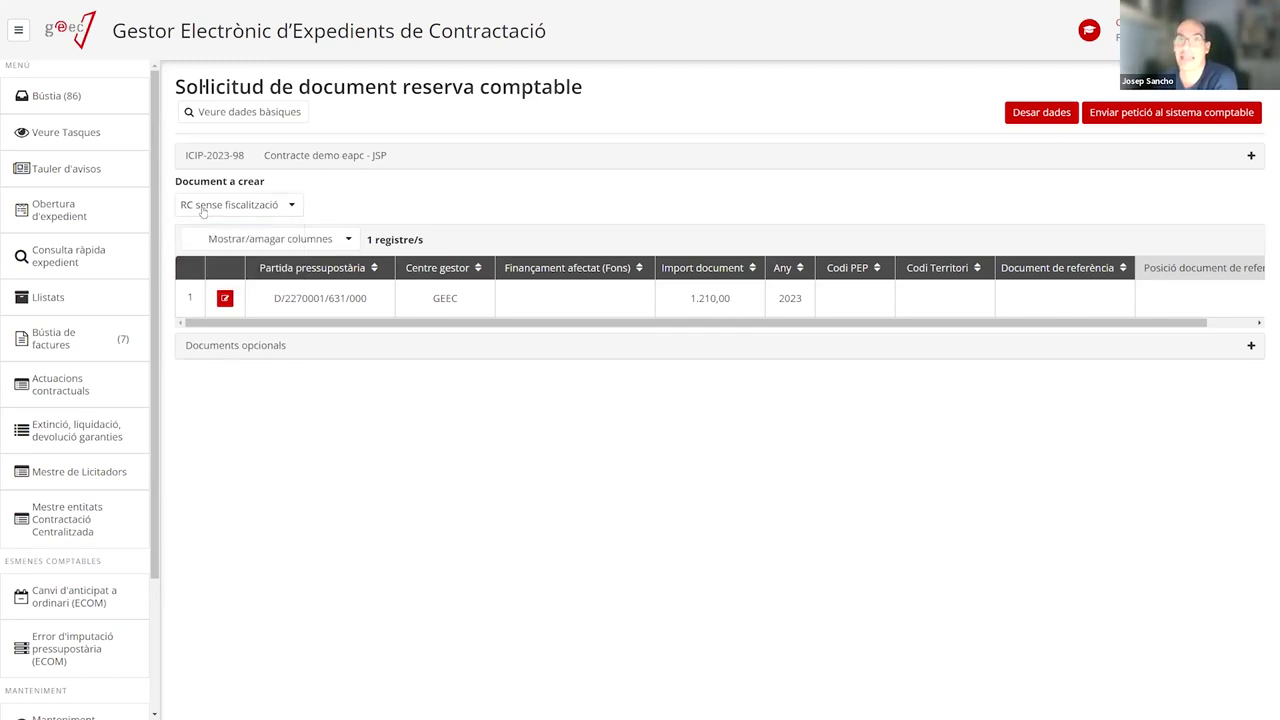
Try RC amb fiscalització as the Document a crear, and set it back to RC sense fiscalització
{"action": "left_click", "coordinate": [292, 210]}
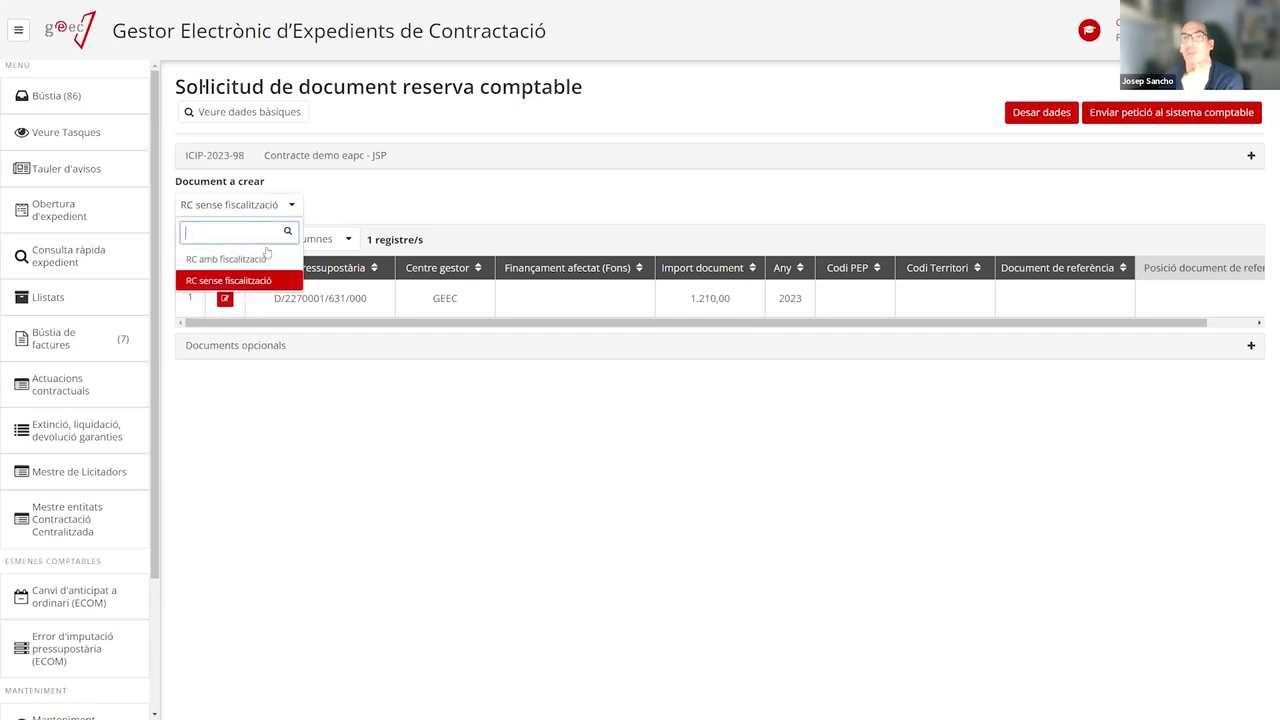
{"action": "left_click", "coordinate": [252, 210]}
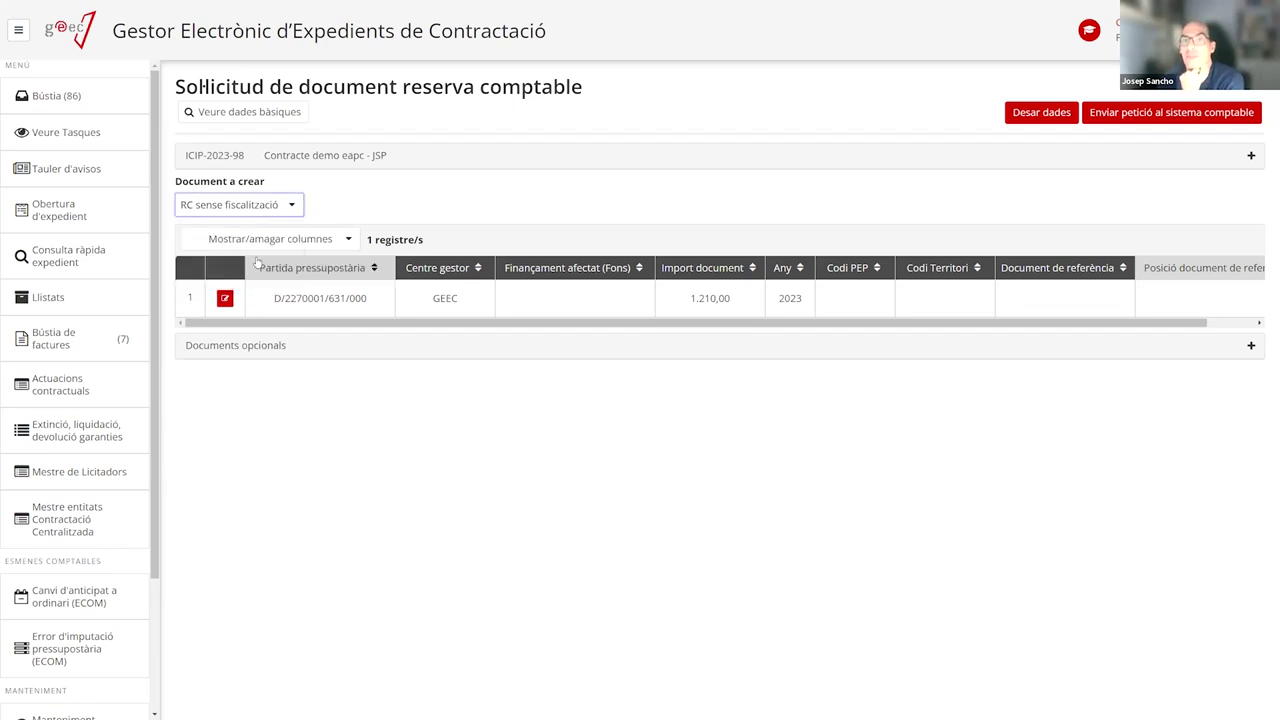
{"action": "left_click", "coordinate": [252, 212]}
{"action": "left_click", "coordinate": [243, 260]}
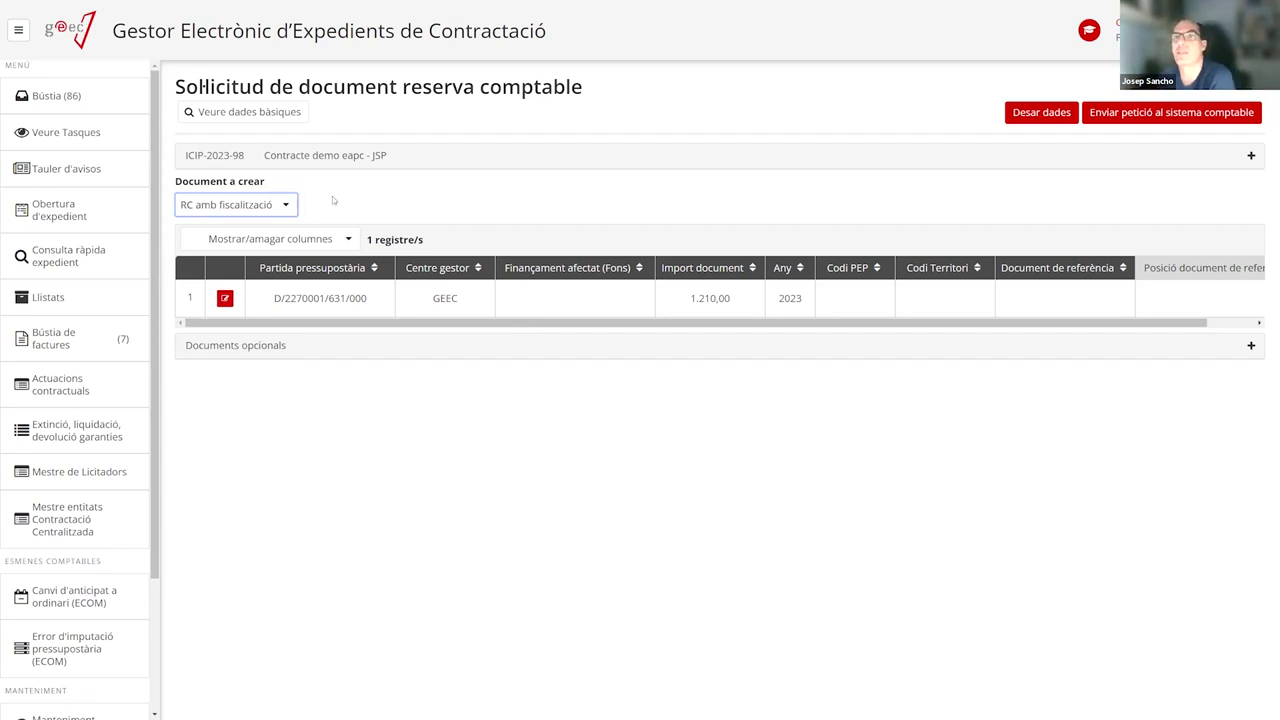
{"action": "left_click", "coordinate": [252, 206]}
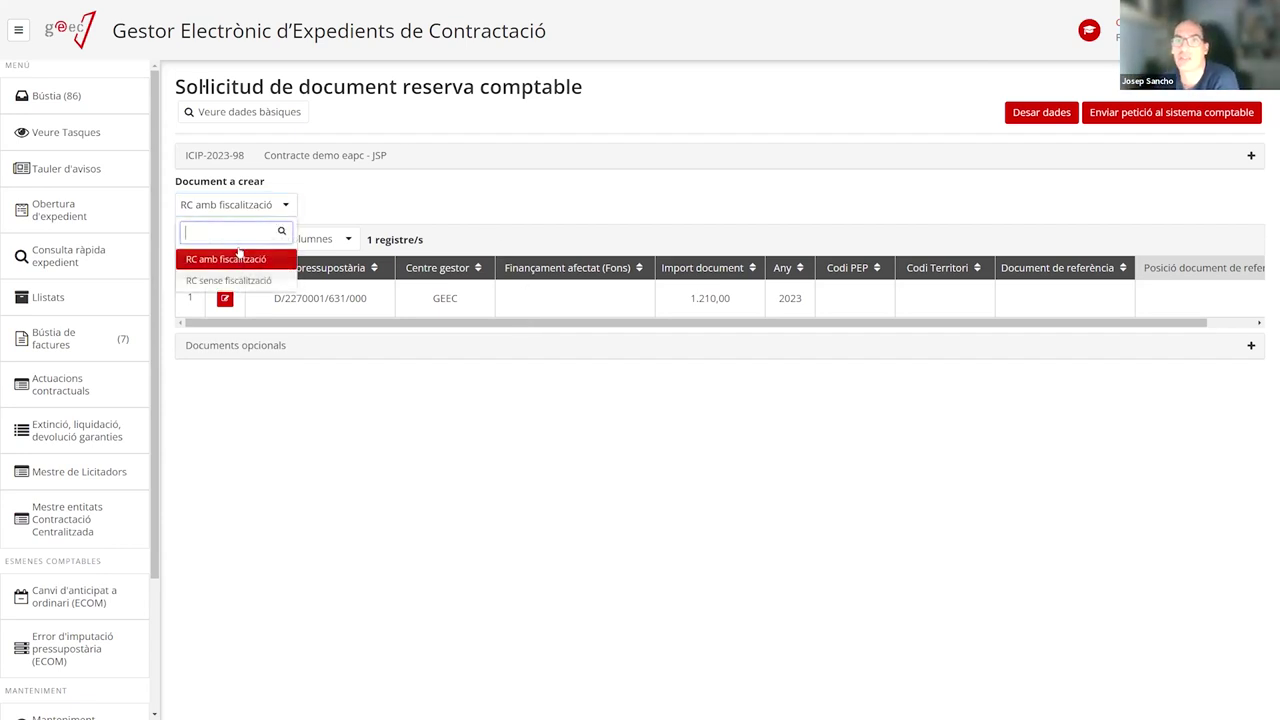
{"action": "left_click", "coordinate": [229, 282]}
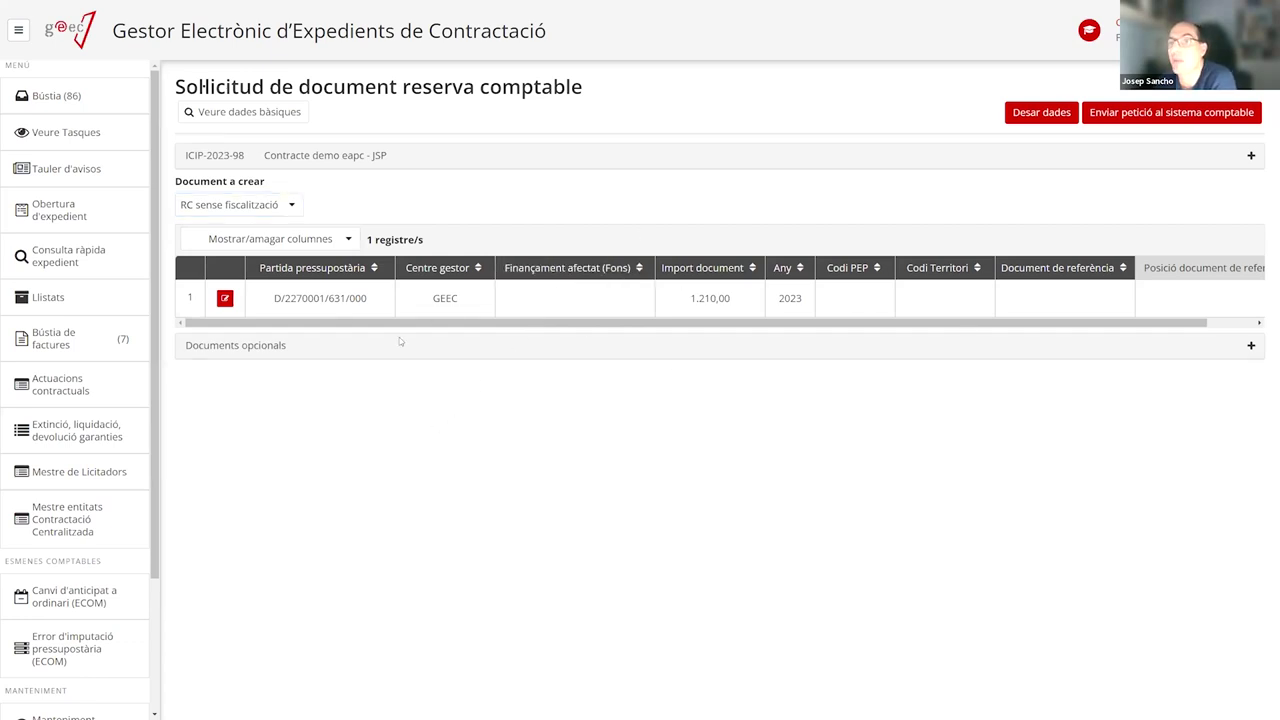
Send the reserve request to the accounting system and review the resulting import, reference document and status history message
{"action": "mouse_move", "coordinate": [268, 298]}
{"action": "left_mouse_down"}
{"action": "mouse_move", "coordinate": [811, 294]}
{"action": "mouse_move", "coordinate": [818, 269]}
{"action": "left_mouse_up"}
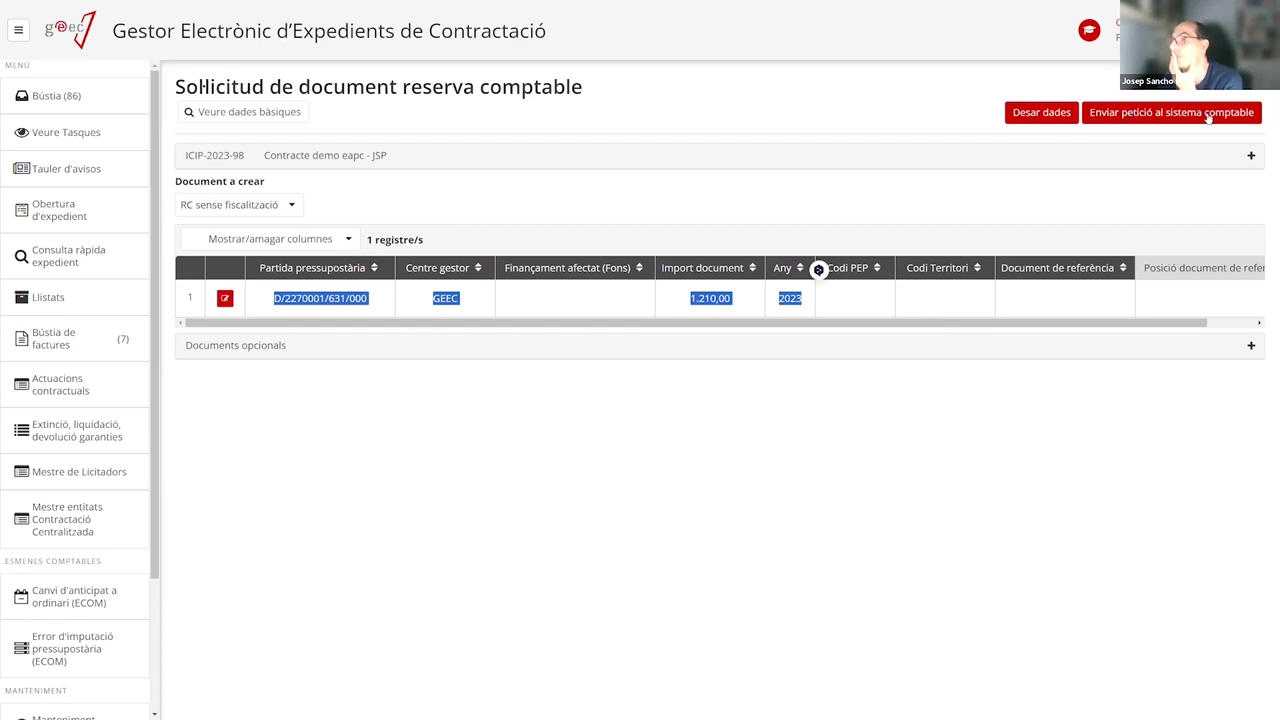
{"action": "left_click", "coordinate": [1146, 114]}
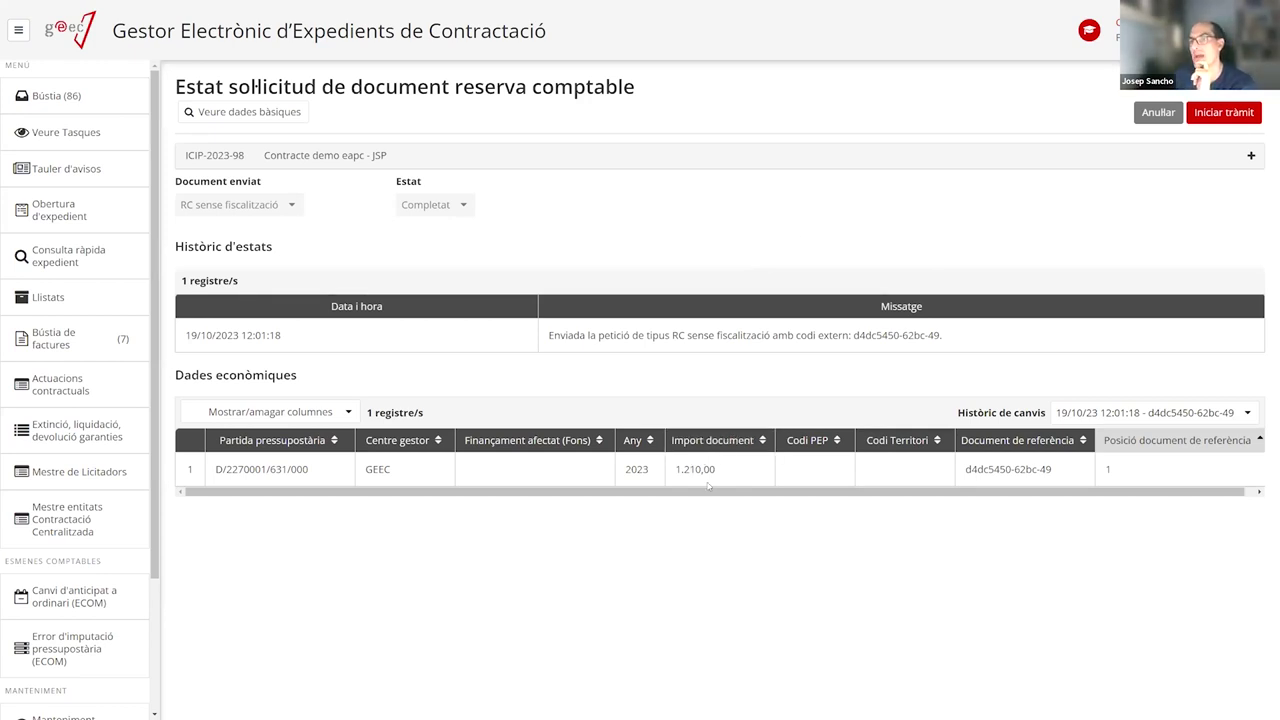
{"action": "left_click_drag", "start_coordinate": [678, 469], "coordinate": [728, 471]}
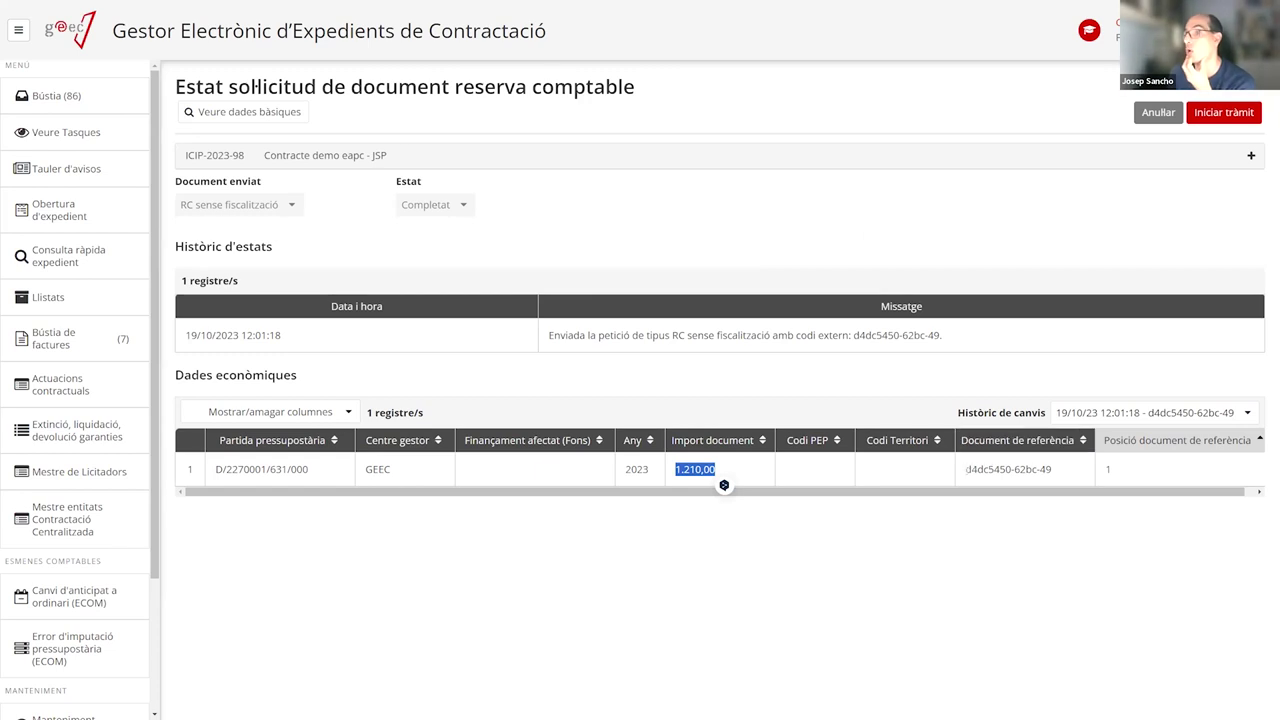
{"action": "left_click_drag", "start_coordinate": [966, 469], "coordinate": [1053, 470]}
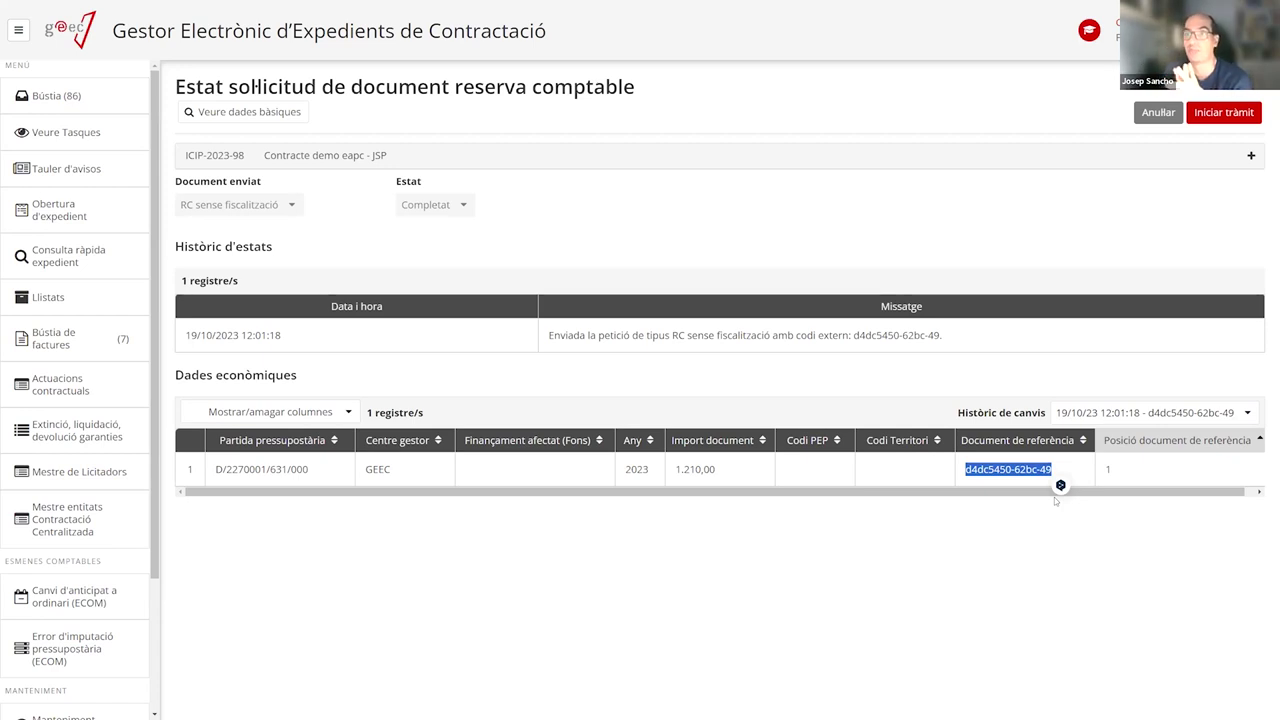
{"action": "left_click_drag", "start_coordinate": [560, 336], "coordinate": [963, 343]}
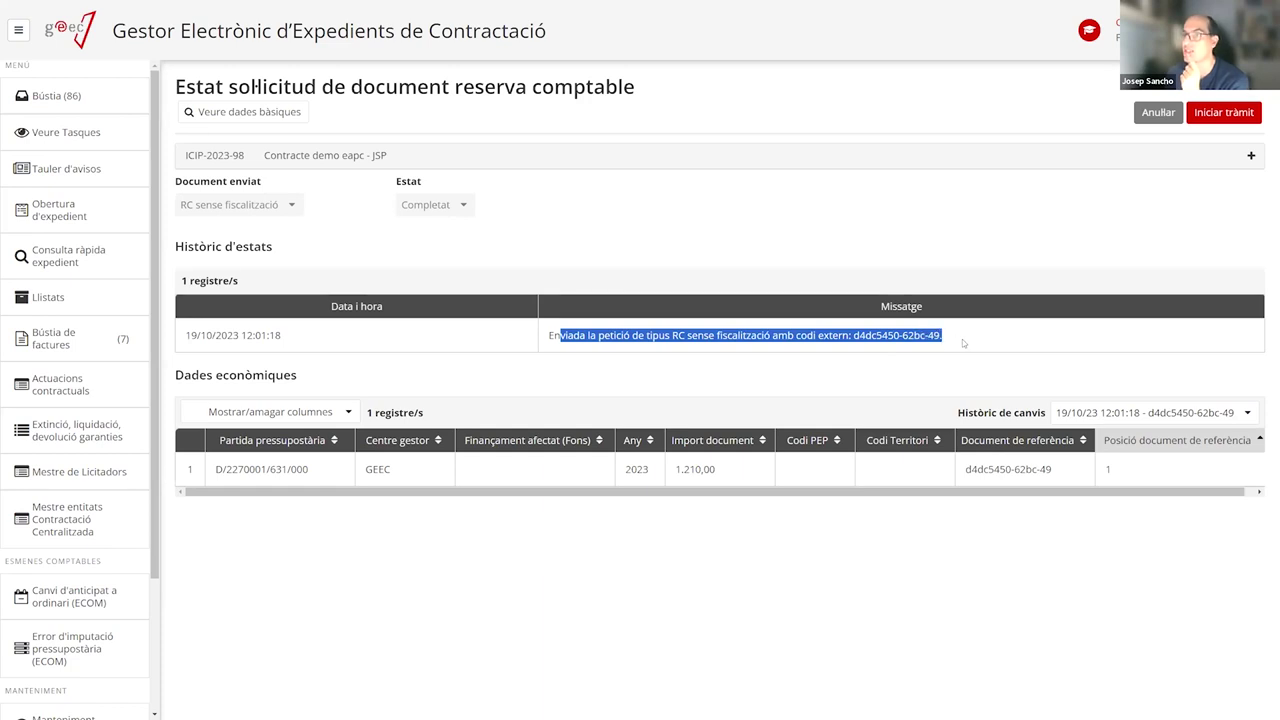
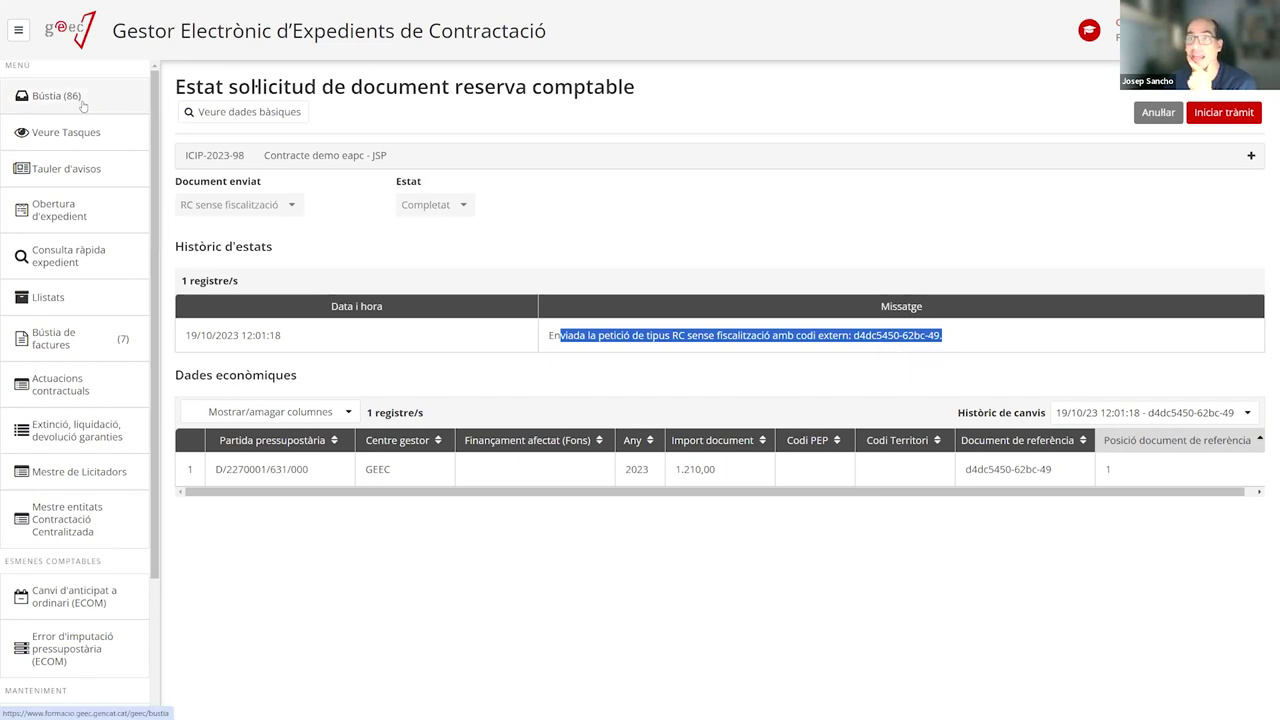
Reopen the reserva comptable request from the Bústia, continue its procedure, and check the progress in the case's processing tree
{"action": "left_click", "coordinate": [82, 100]}
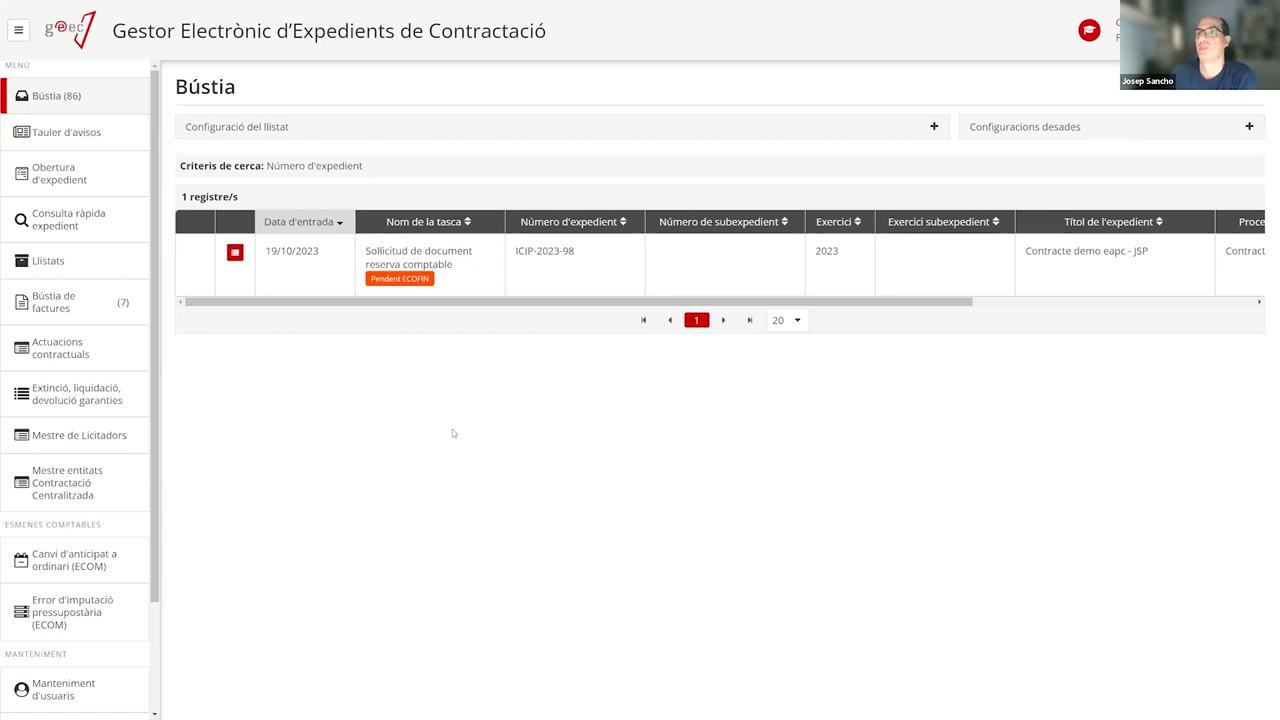
{"action": "left_click", "coordinate": [420, 278]}
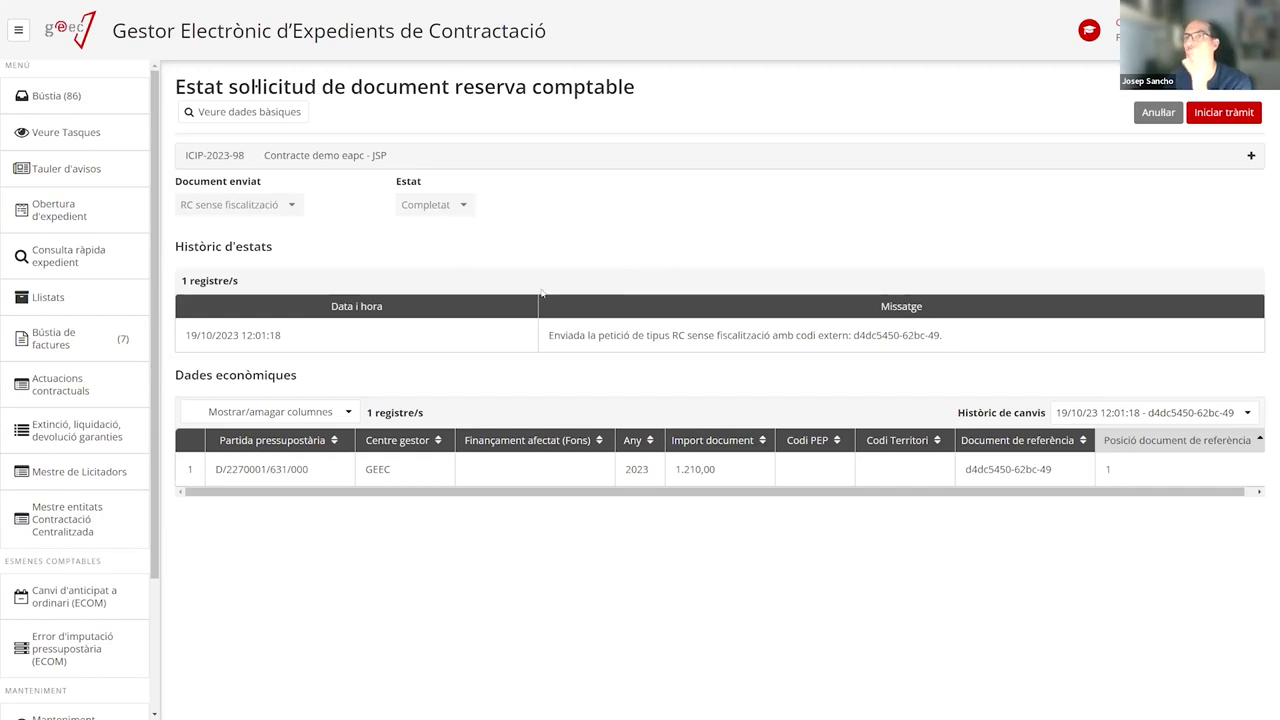
{"action": "left_click", "coordinate": [1207, 120]}
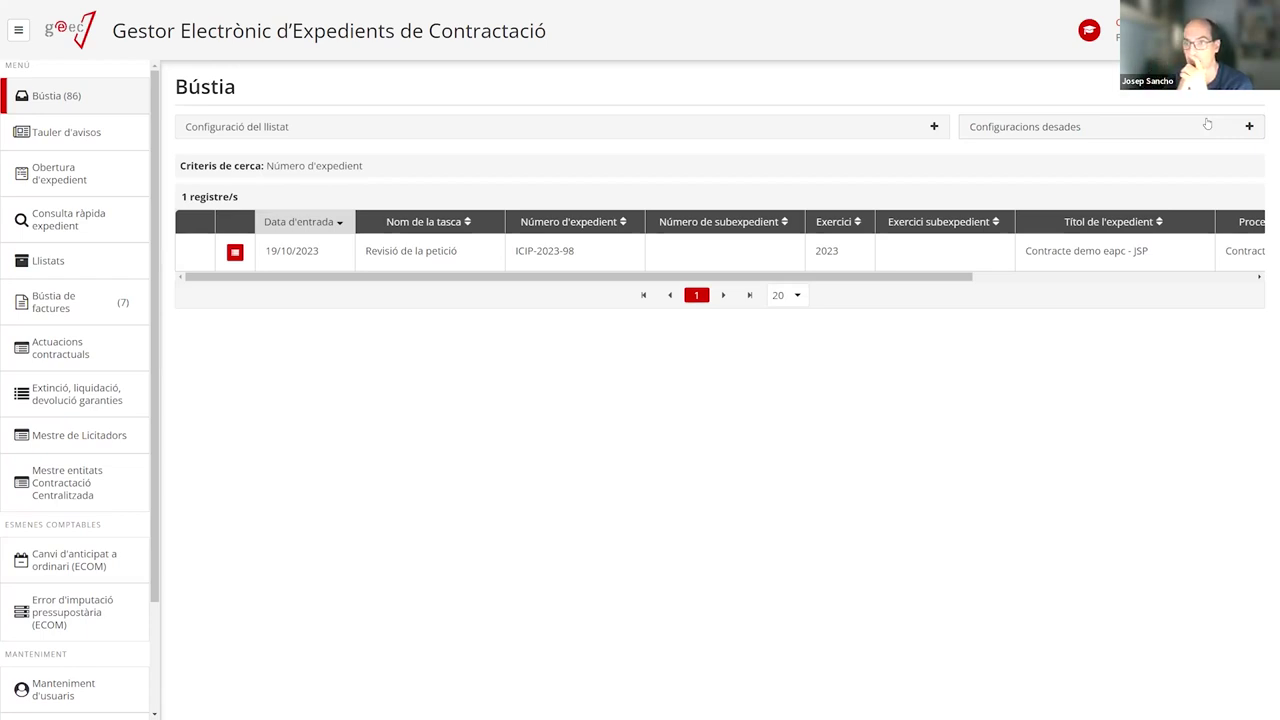
{"action": "mouse_move", "coordinate": [1010, 4]}
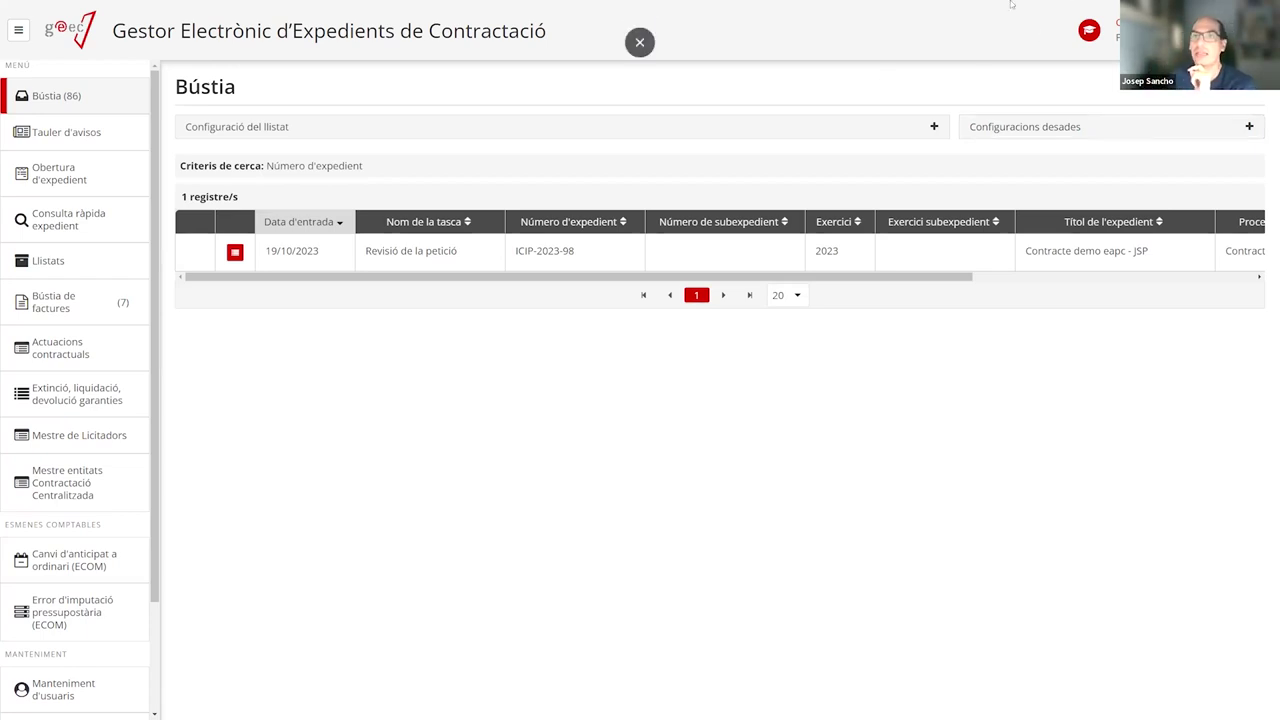
{"action": "left_click", "coordinate": [274, 249]}
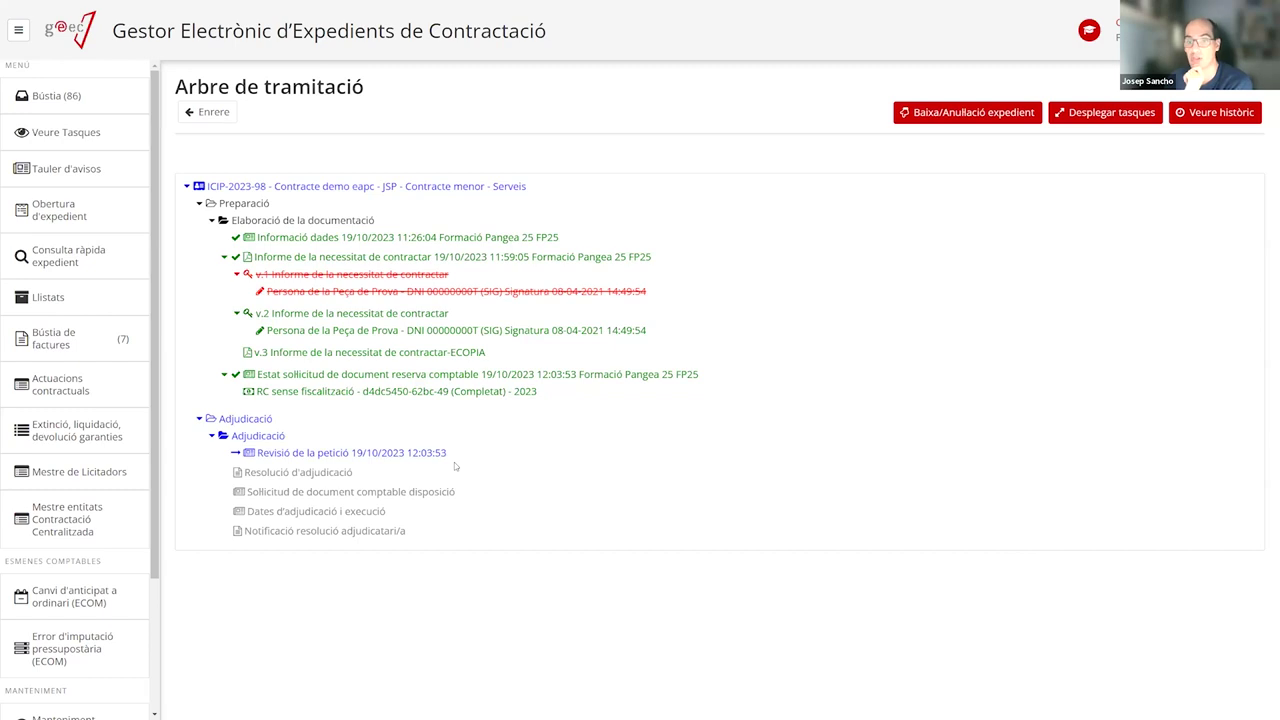
Open the Revisió de la petició task from the Bústia and review its Dades generals, Imports and Terminis sections
{"action": "left_click", "coordinate": [84, 100]}
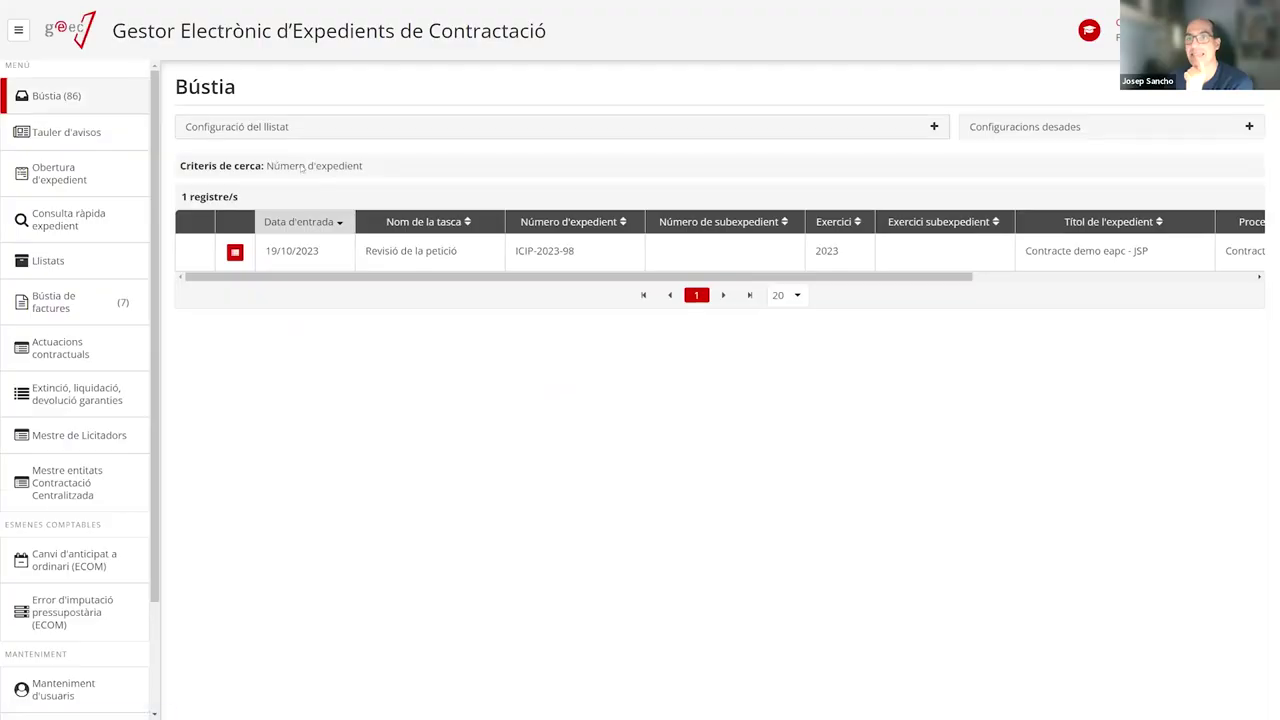
{"action": "left_click", "coordinate": [435, 262]}
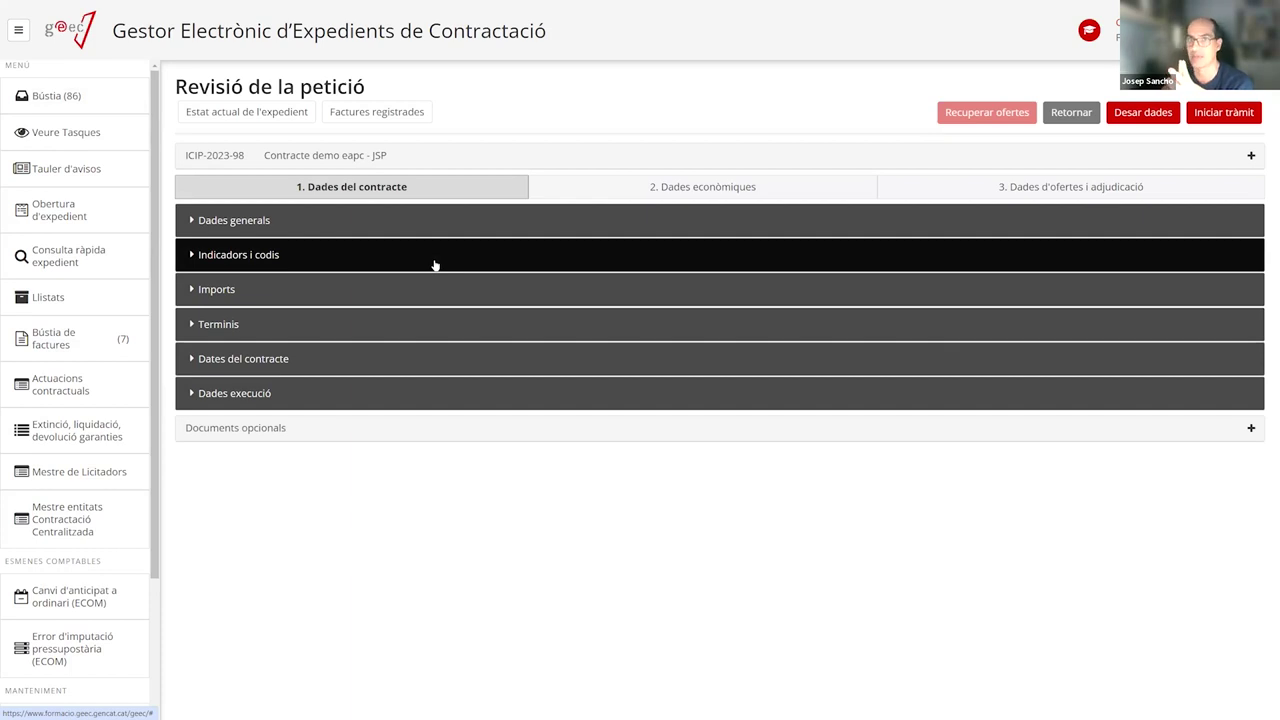
{"action": "left_click", "coordinate": [377, 222]}
{"action": "scroll", "coordinate": [388, 344], "scroll_direction": "down", "scroll_amount": 1}
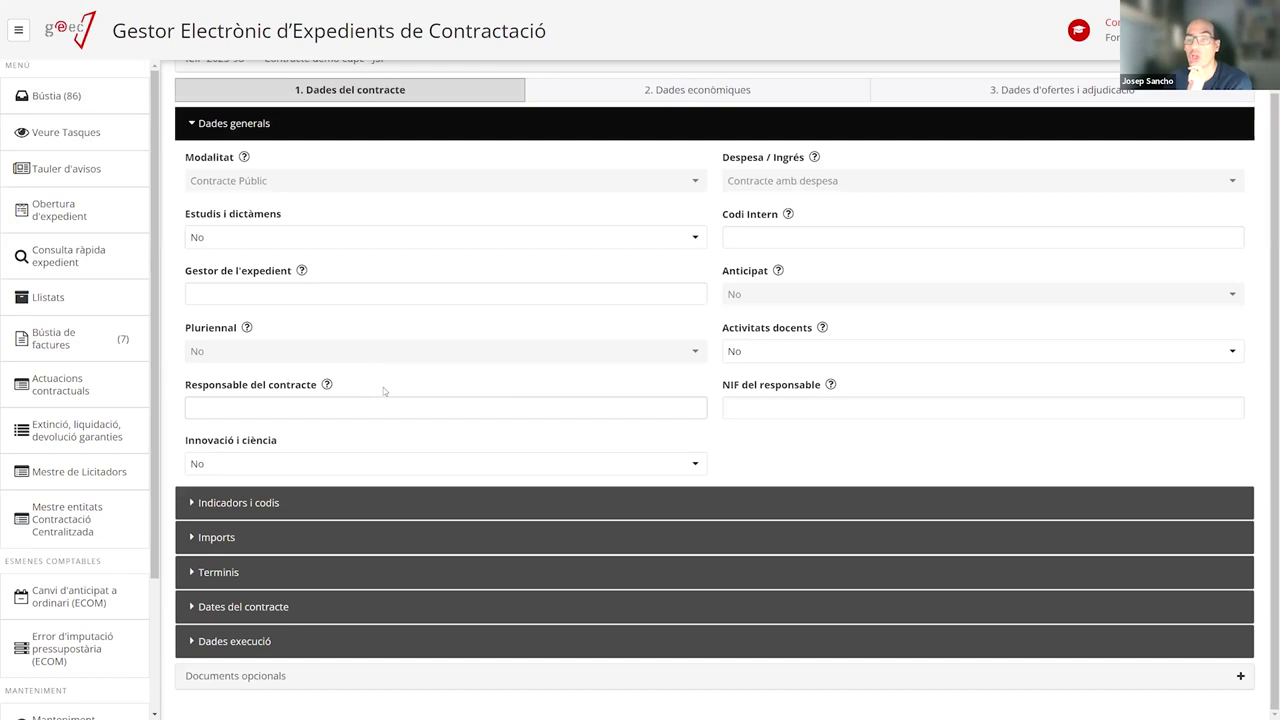
{"action": "scroll", "coordinate": [386, 348], "scroll_direction": "up", "scroll_amount": 1}
{"action": "left_click", "coordinate": [263, 220]}
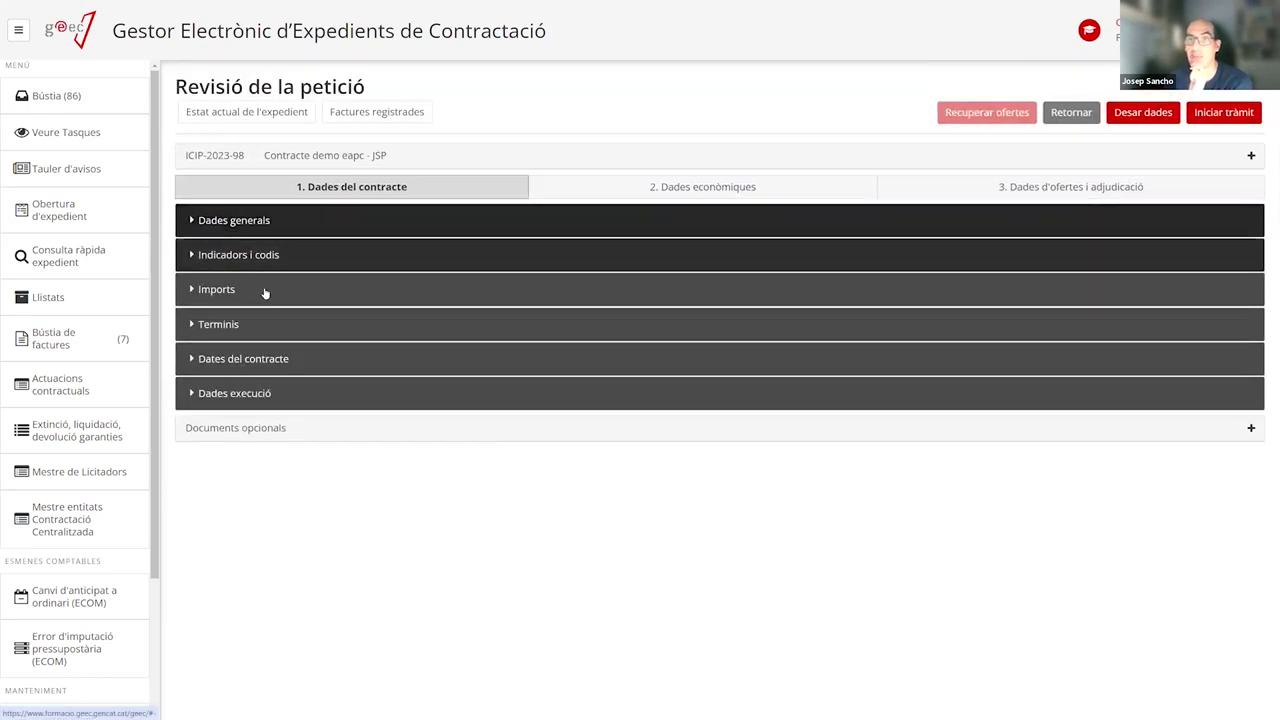
{"action": "left_click", "coordinate": [263, 325]}
{"action": "left_click", "coordinate": [268, 294]}
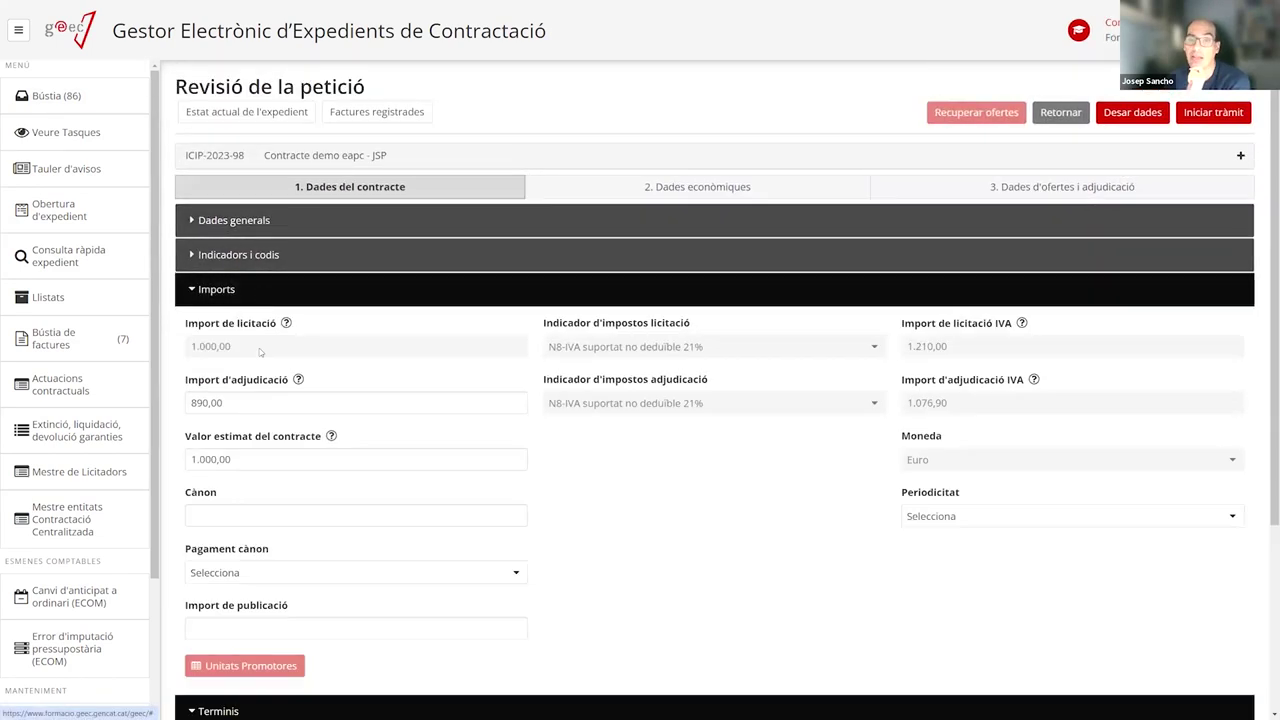
{"action": "left_click", "coordinate": [271, 289]}
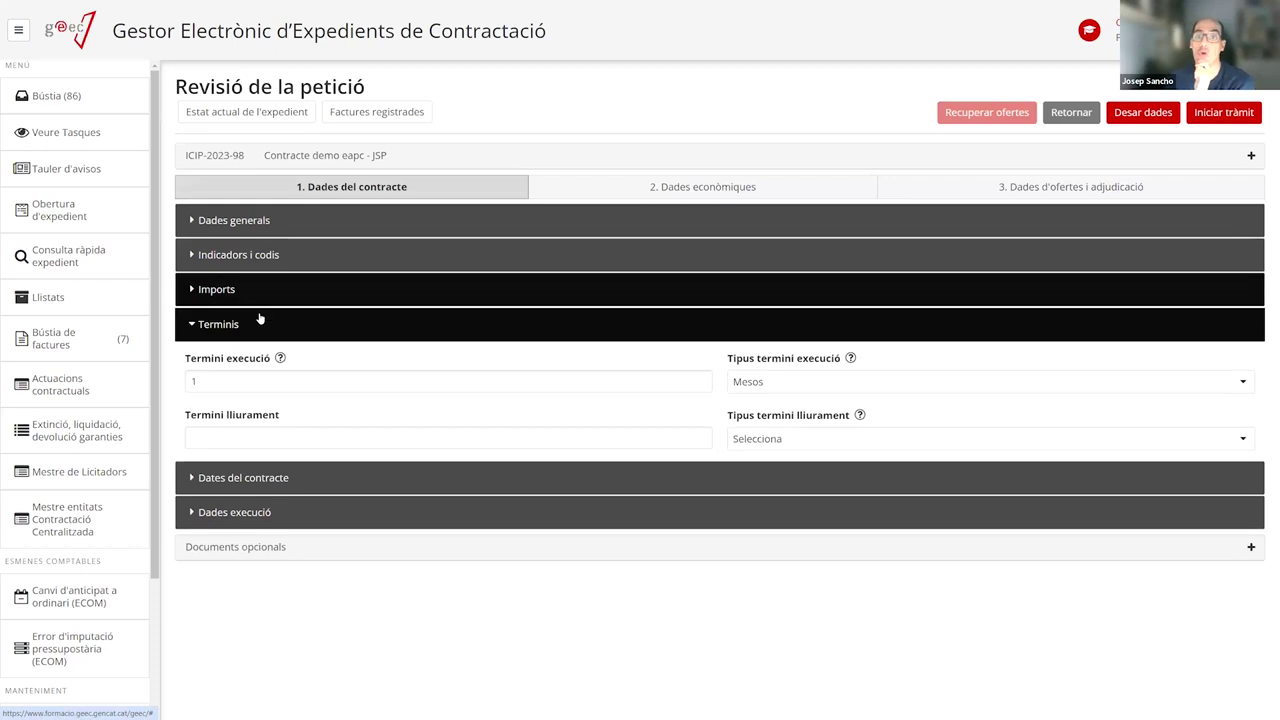
{"action": "left_click", "coordinate": [257, 330]}
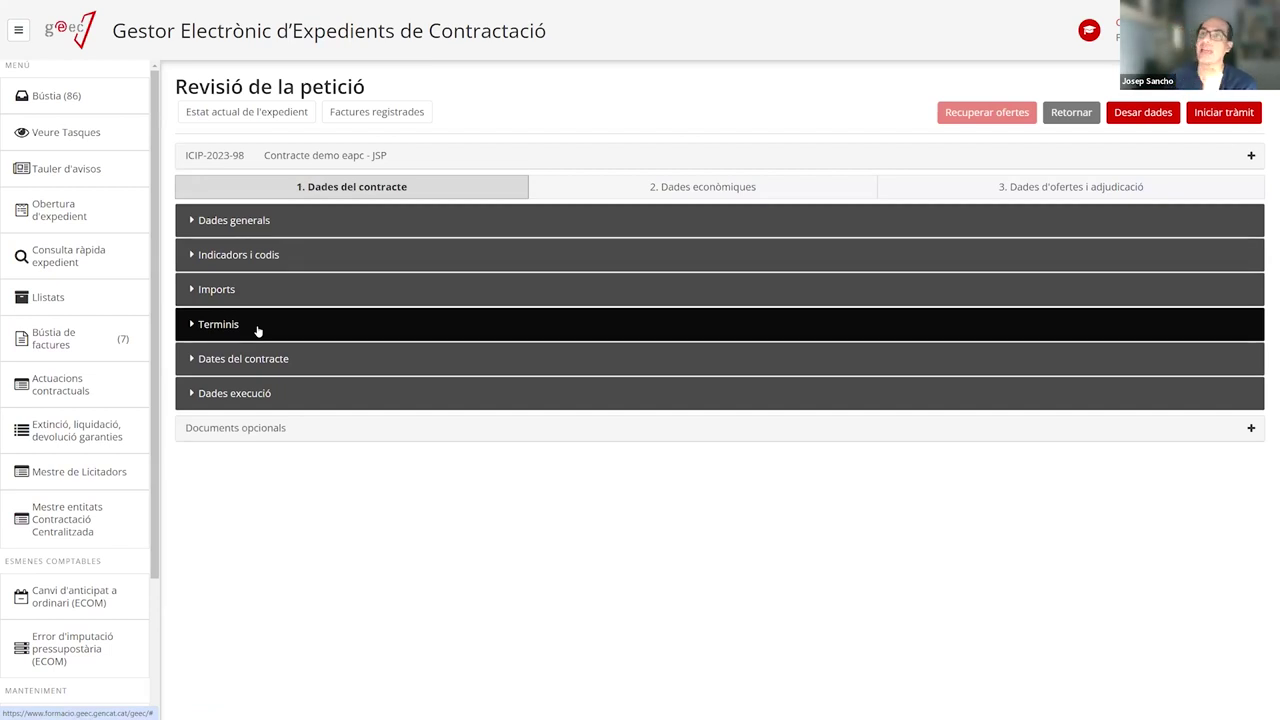
Review the budget line in Dades econòmiques and the Indicadors i codis section of Dades del contracte
{"action": "left_click", "coordinate": [607, 192]}
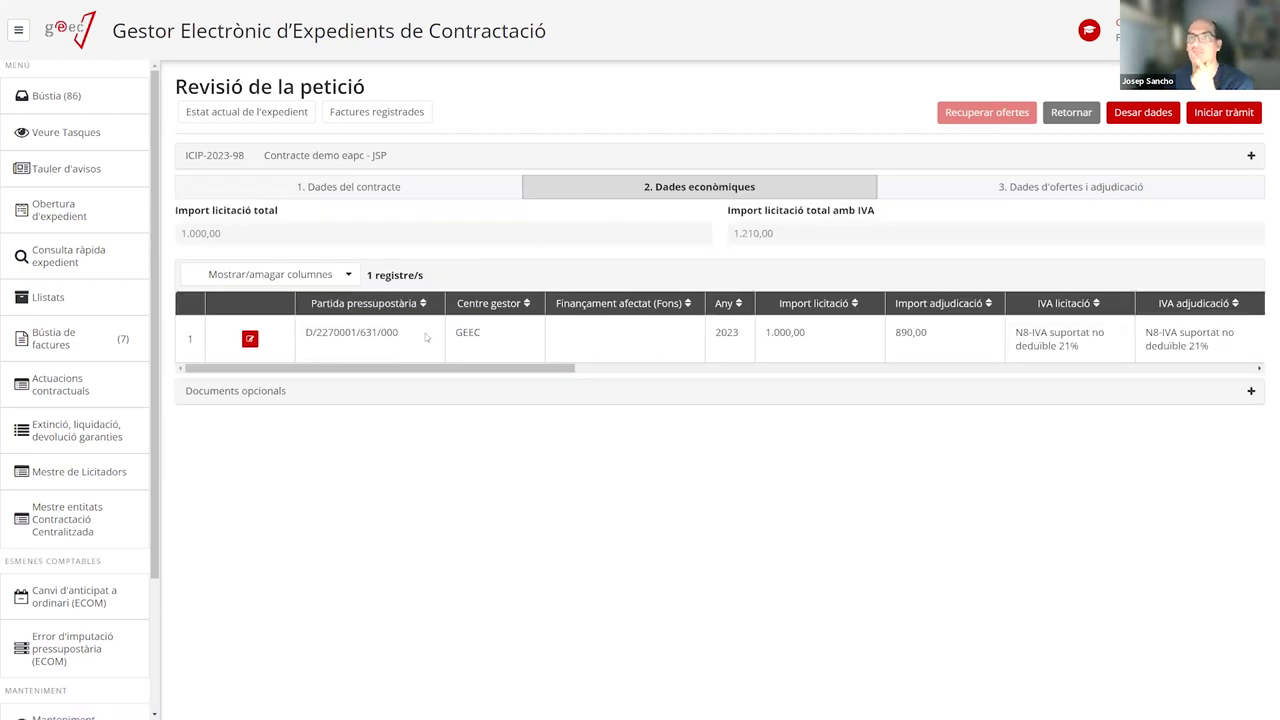
{"action": "left_click", "coordinate": [415, 192]}
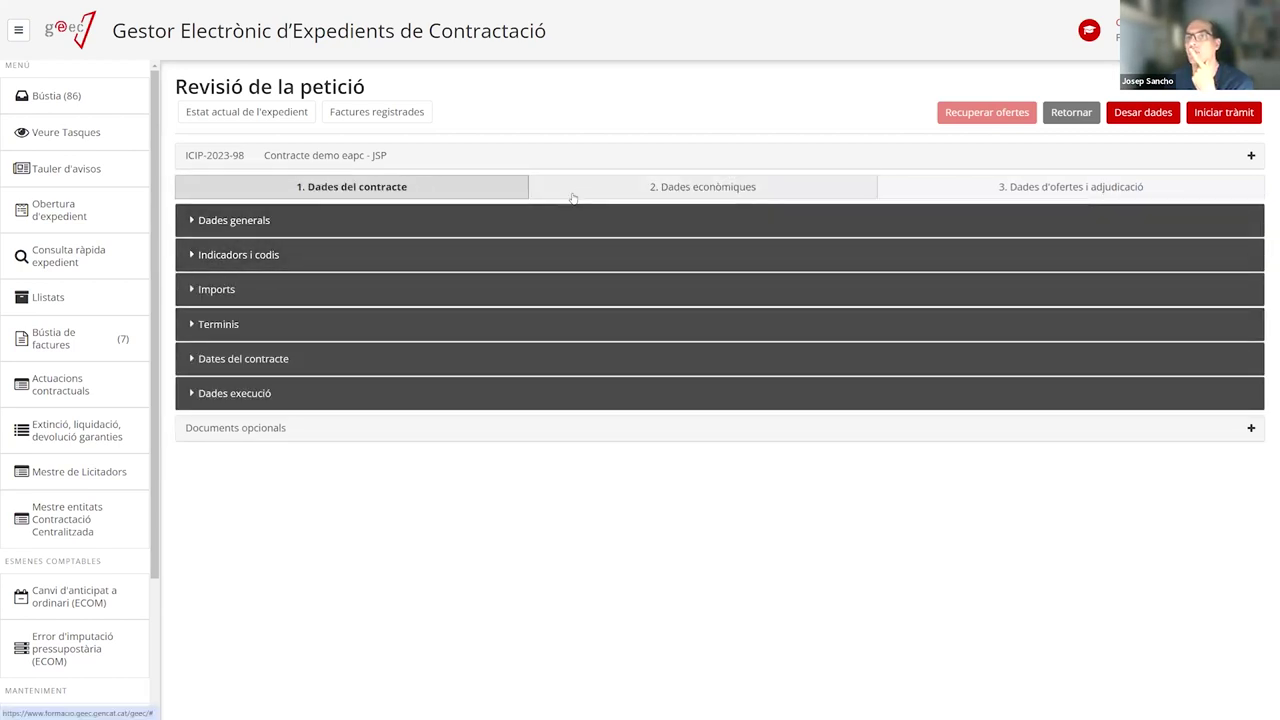
{"action": "left_click", "coordinate": [210, 256]}
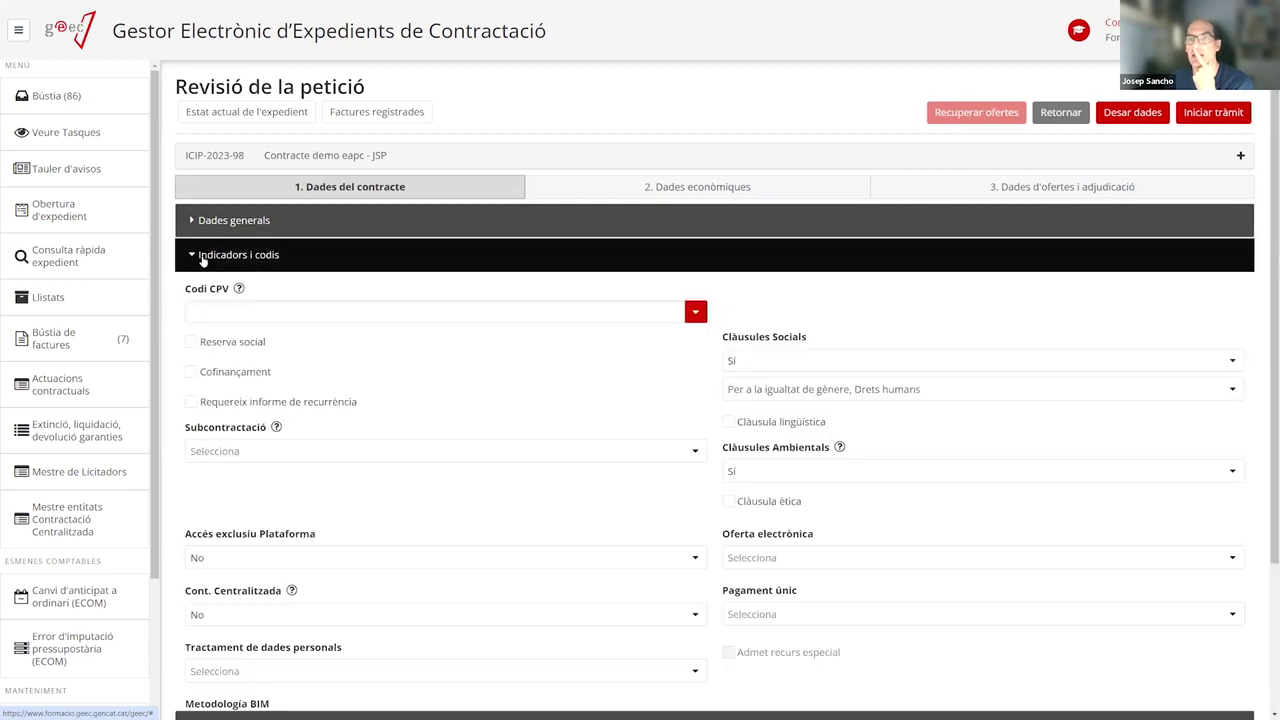
{"action": "left_click", "coordinate": [188, 258]}
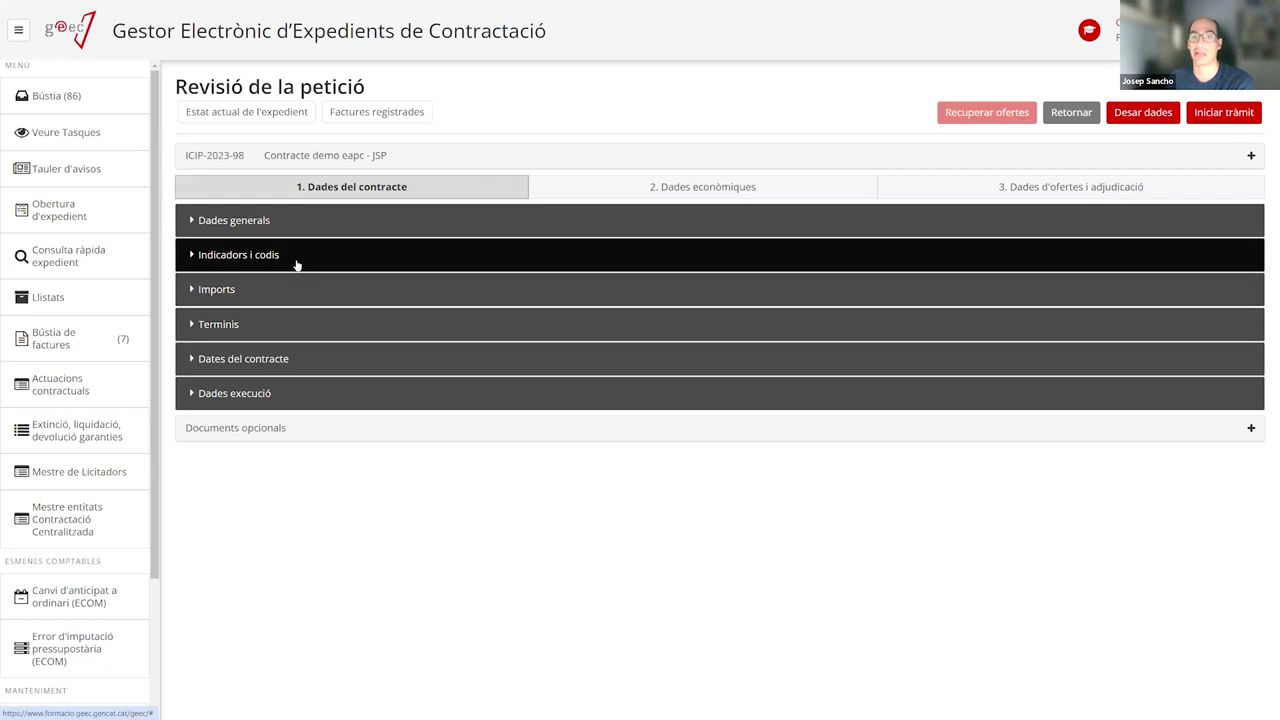
In Dates del contracte, try Acord de govern / òrgan competent and restore Sense acord de govern / òrgan competent
{"action": "left_click", "coordinate": [291, 362]}
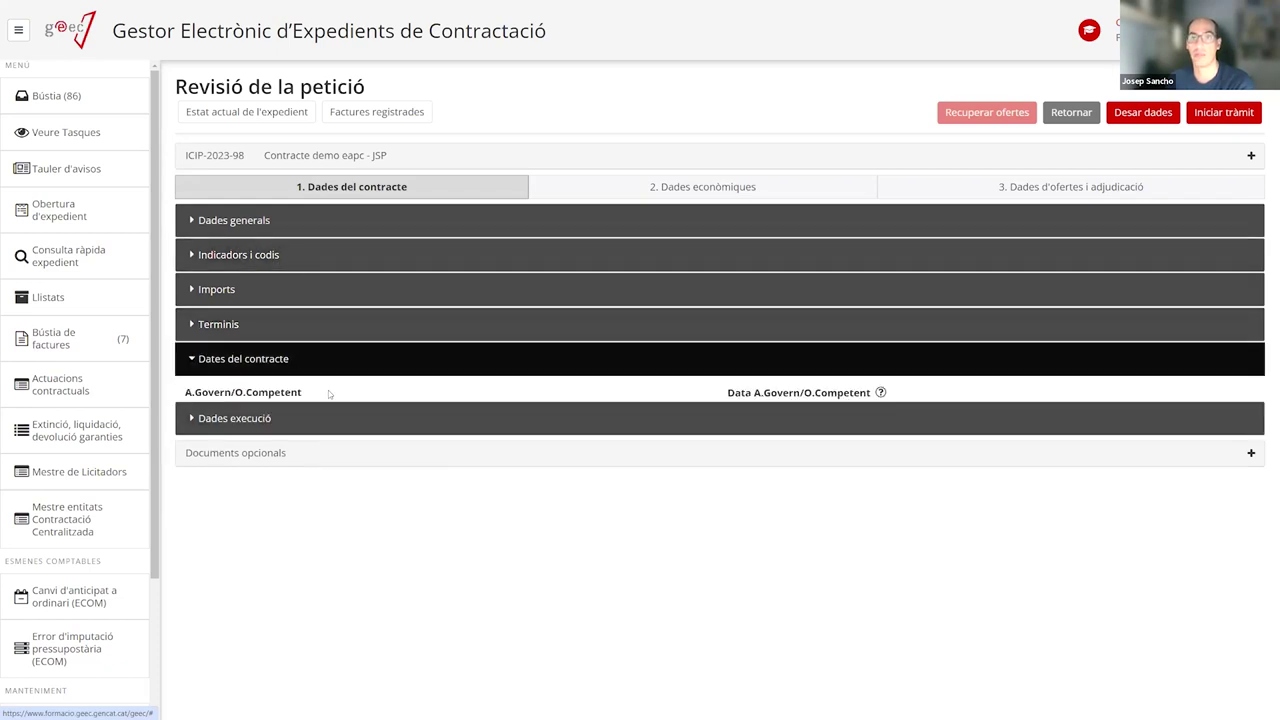
{"action": "left_click", "coordinate": [258, 415]}
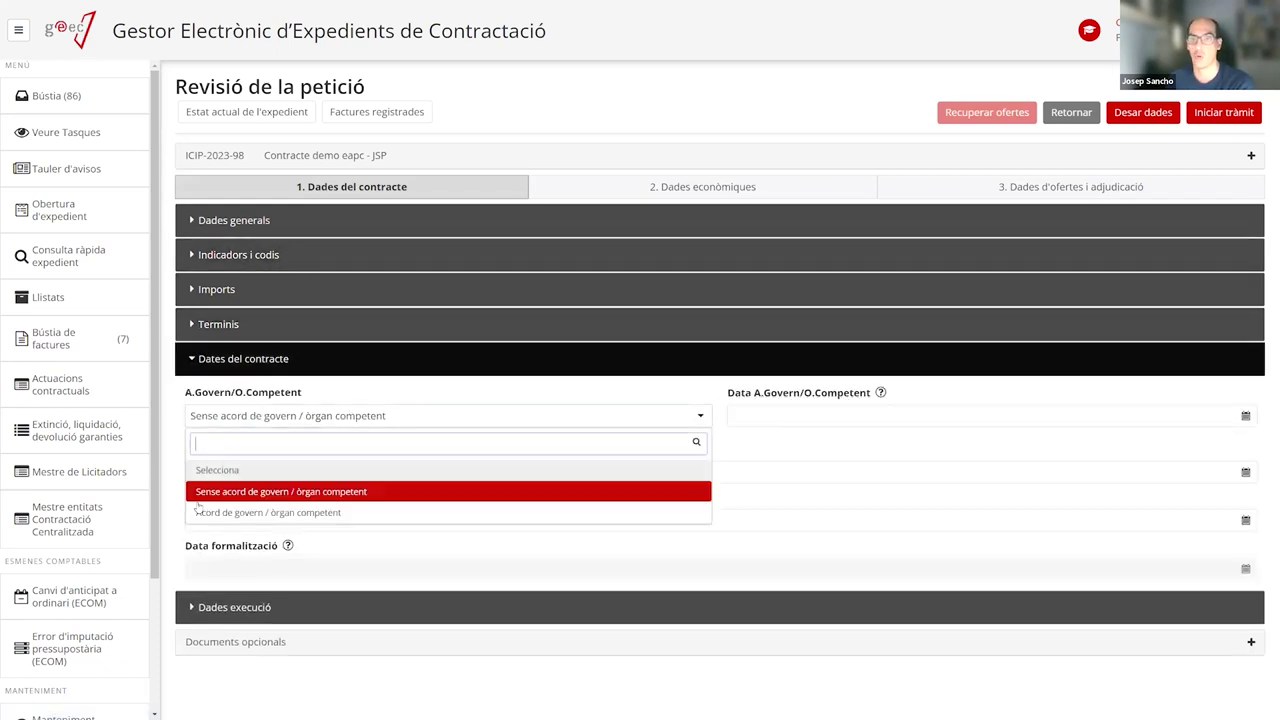
{"action": "left_click", "coordinate": [279, 513]}
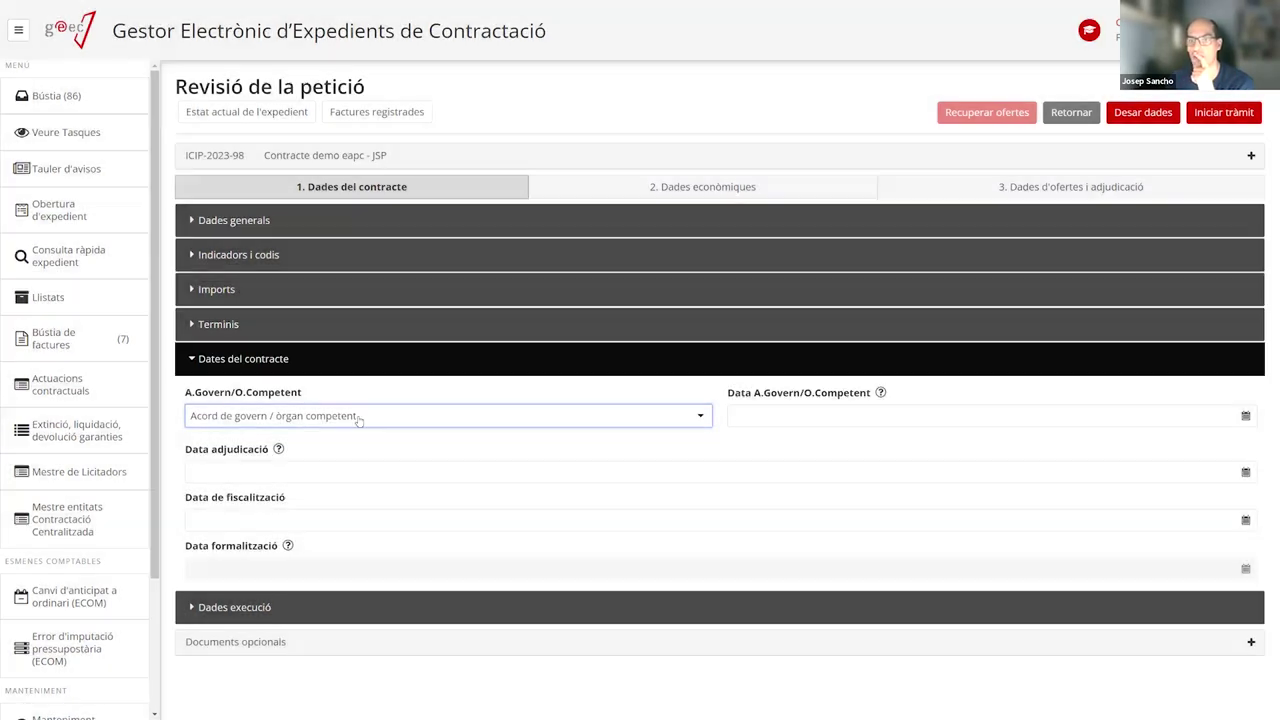
{"action": "left_click", "coordinate": [293, 418]}
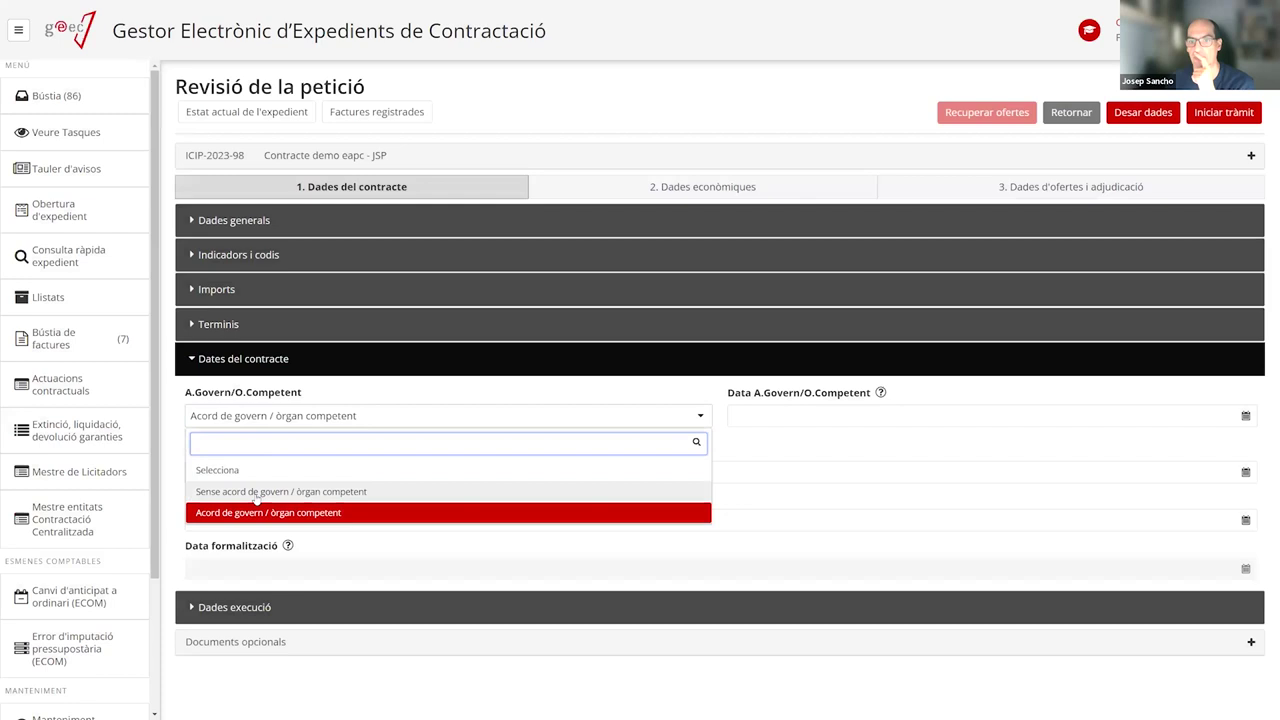
{"action": "left_click", "coordinate": [257, 491]}
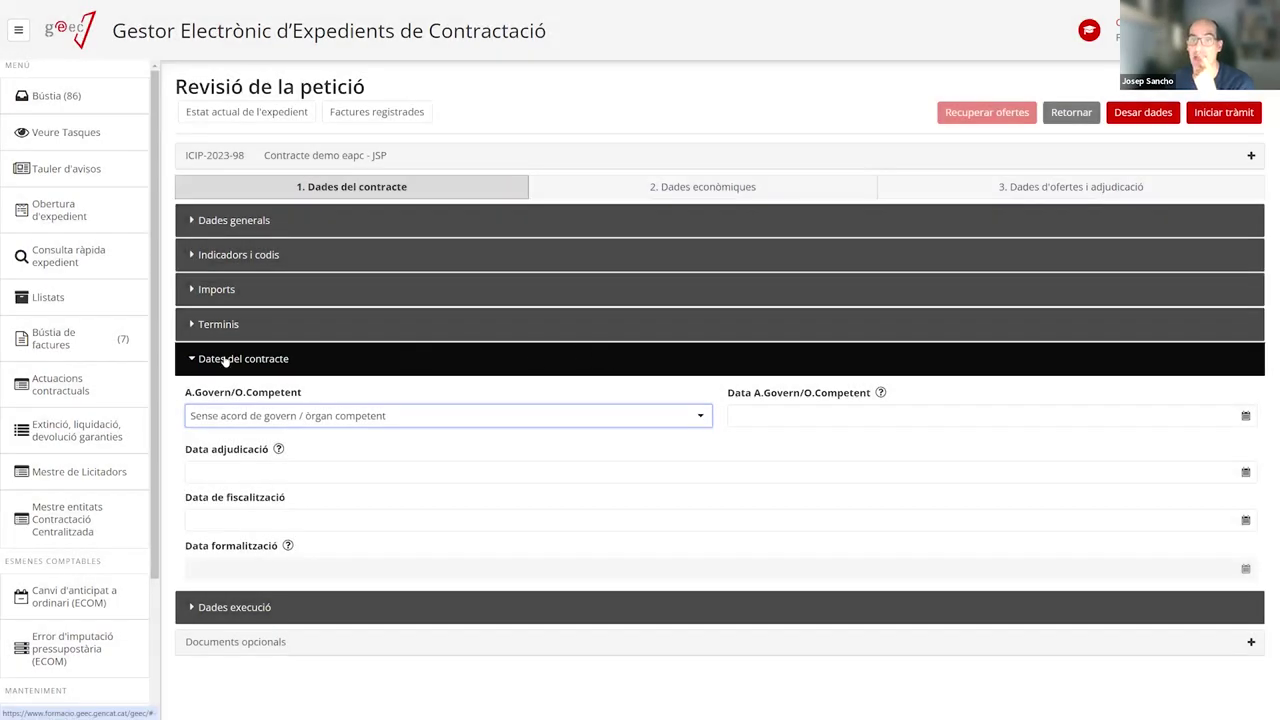
{"action": "left_click", "coordinate": [226, 360]}
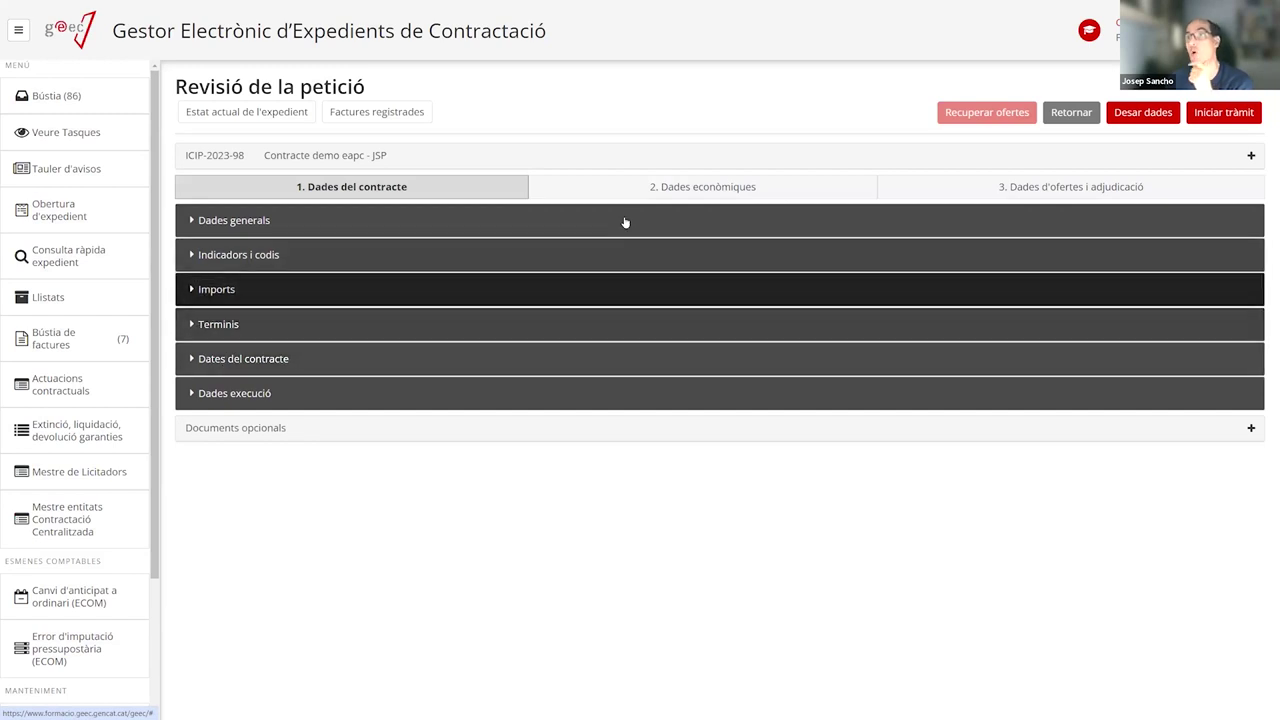
Recheck the budget line in Dades econòmiques and return to Dades del contracte
{"action": "left_click", "coordinate": [543, 186]}
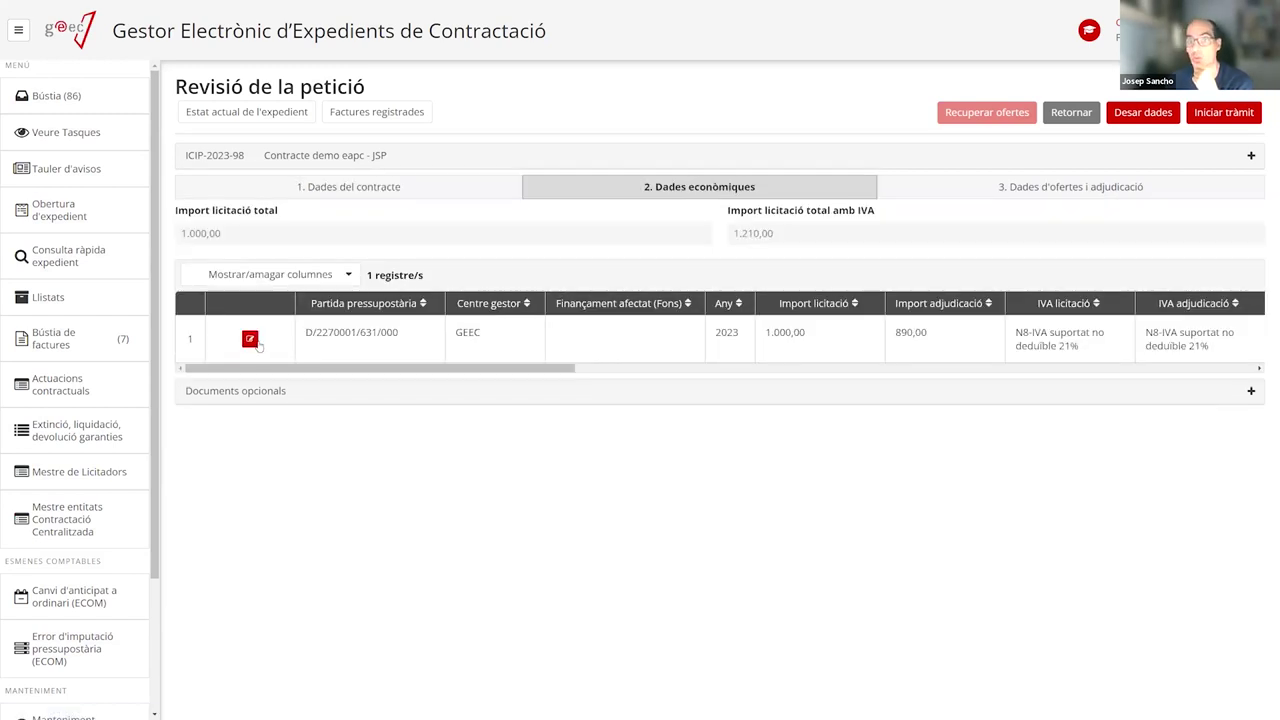
{"action": "left_click", "coordinate": [468, 186]}
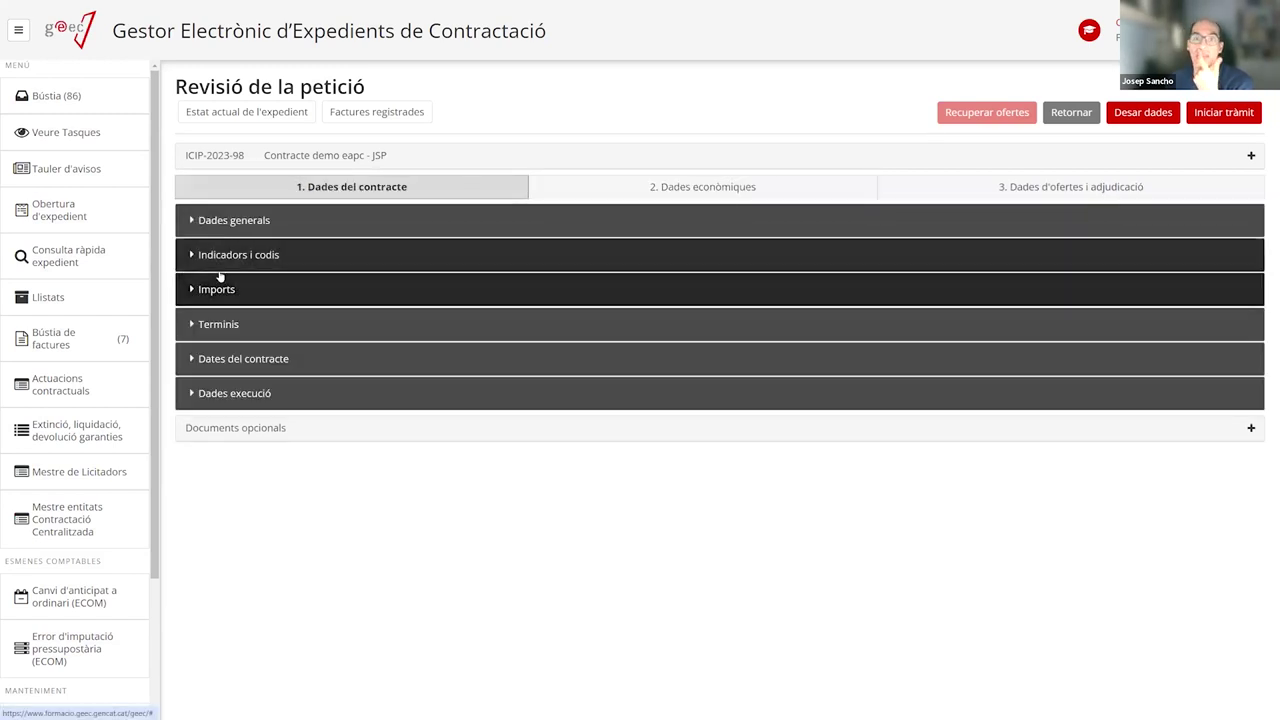
Review the Indicadors i codis and Dades generals sections of the petition's Dades del contracte
{"action": "left_click", "coordinate": [282, 266]}
{"action": "scroll", "coordinate": [367, 421], "scroll_direction": "down", "scroll_amount": 2}
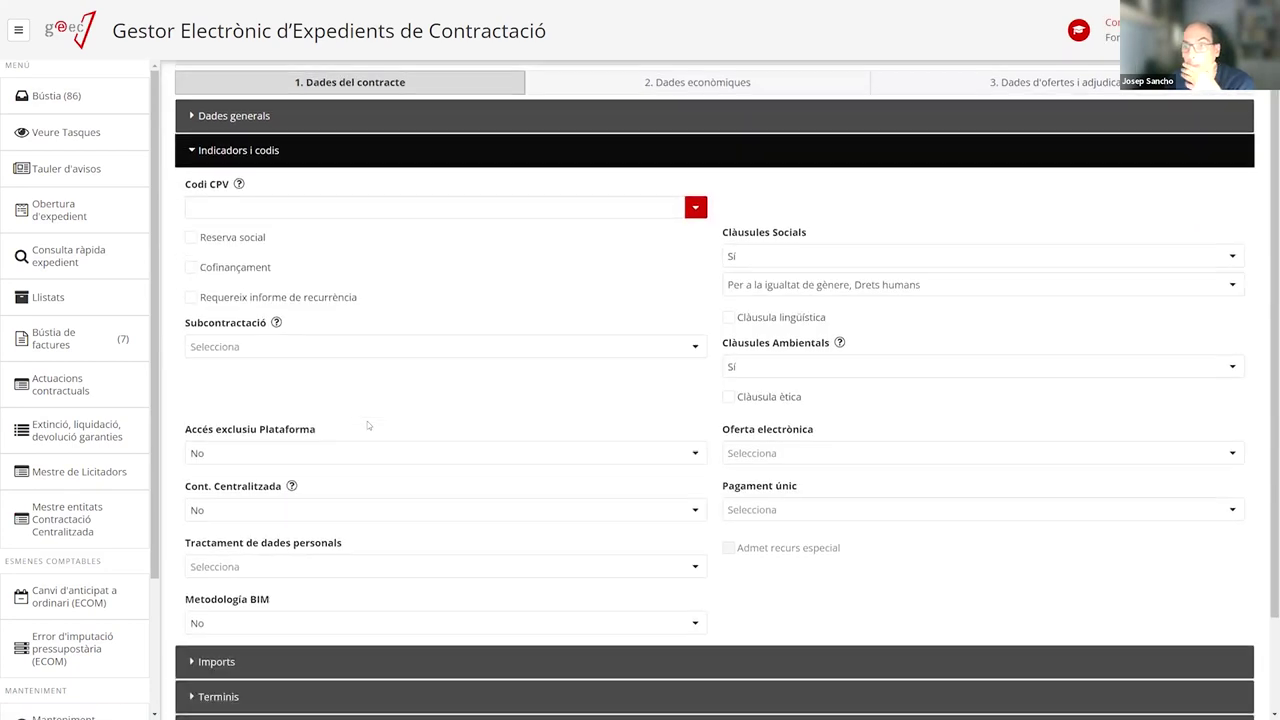
{"action": "scroll", "coordinate": [498, 431], "scroll_direction": "up", "scroll_amount": 3}
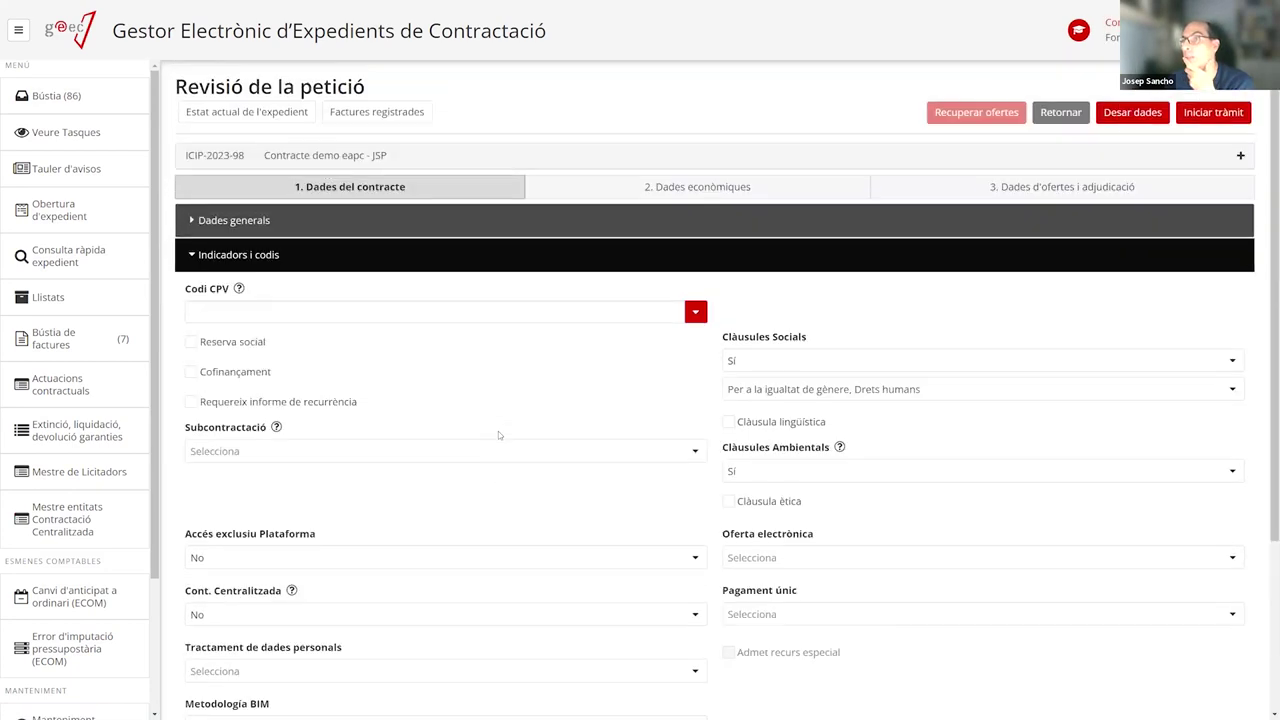
{"action": "left_click", "coordinate": [230, 256]}
{"action": "left_click", "coordinate": [199, 221]}
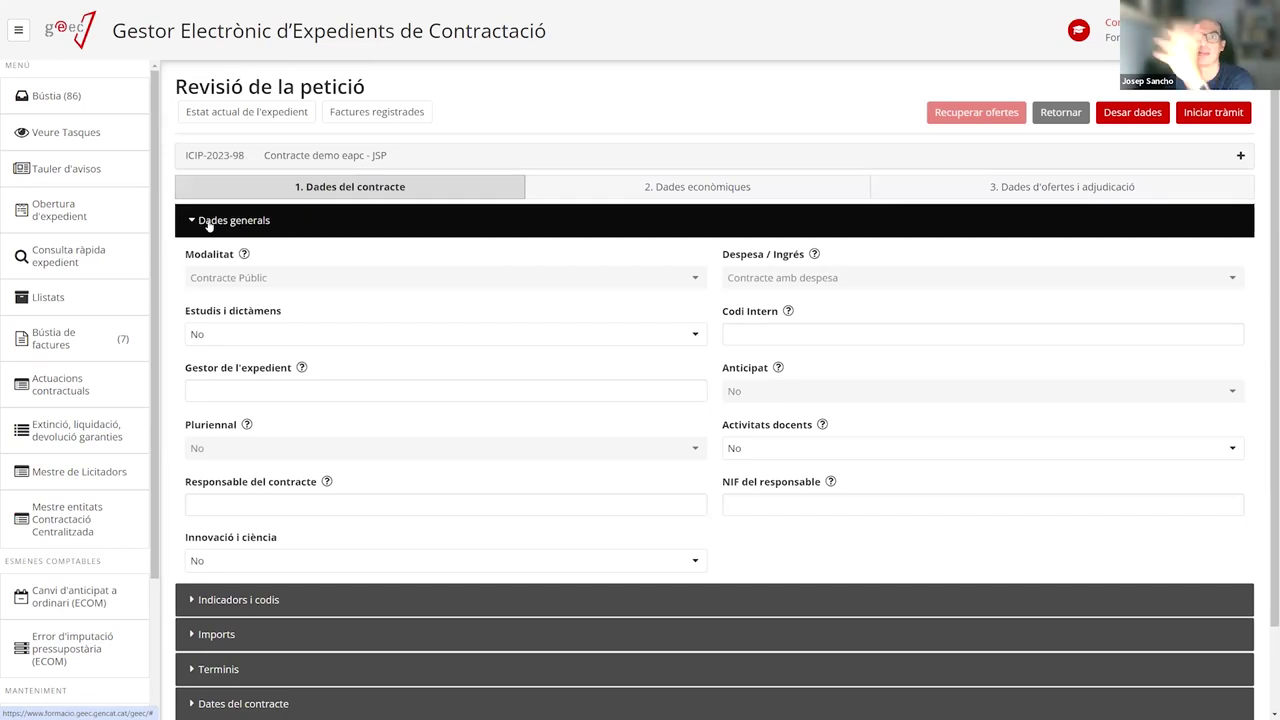
{"action": "left_click", "coordinate": [209, 224]}
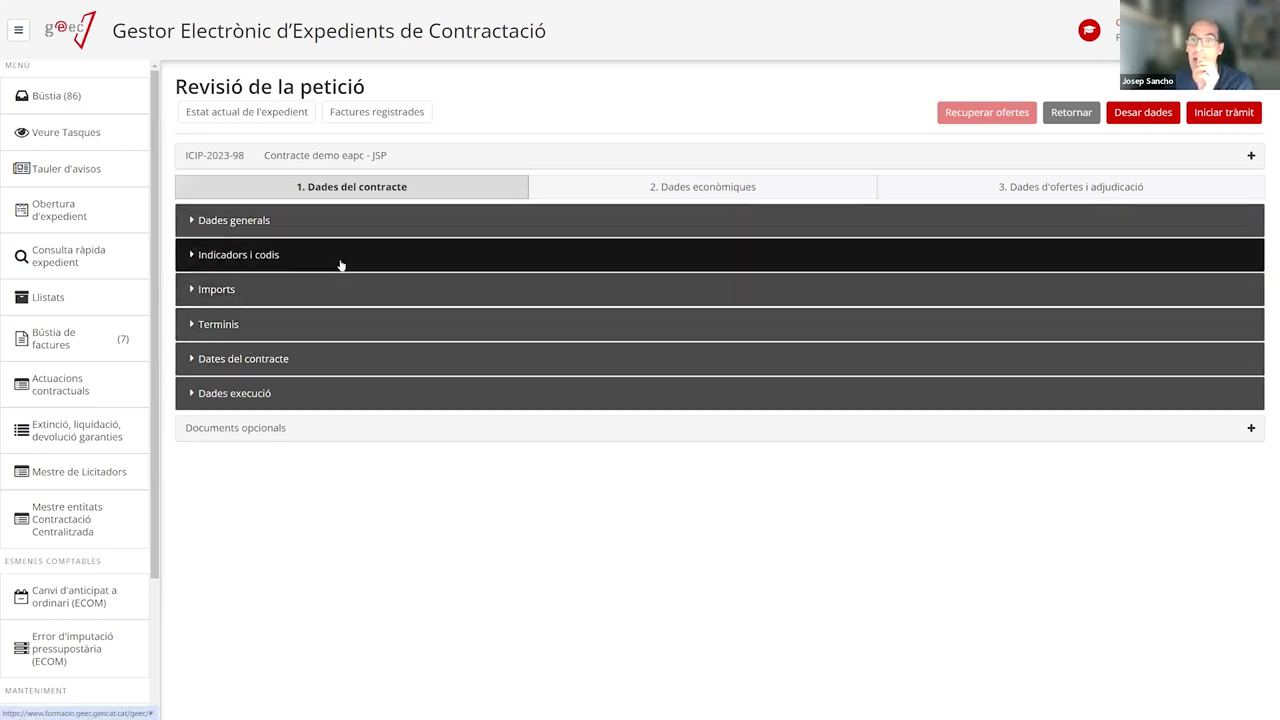
Examine Indicadors i codis again, including the available options for Tractament de dades personals, and collapse the section
{"action": "left_click", "coordinate": [340, 258]}
{"action": "scroll", "coordinate": [441, 469], "scroll_direction": "down", "scroll_amount": 3}
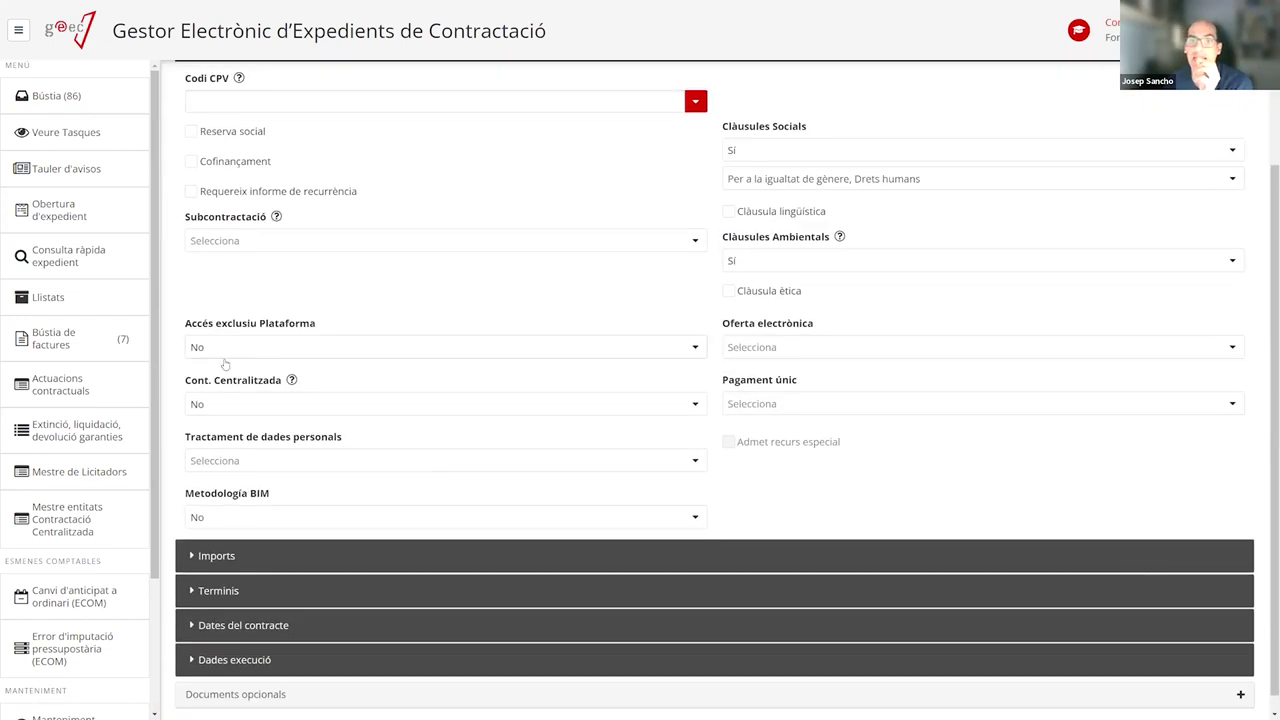
{"action": "left_click", "coordinate": [258, 458]}
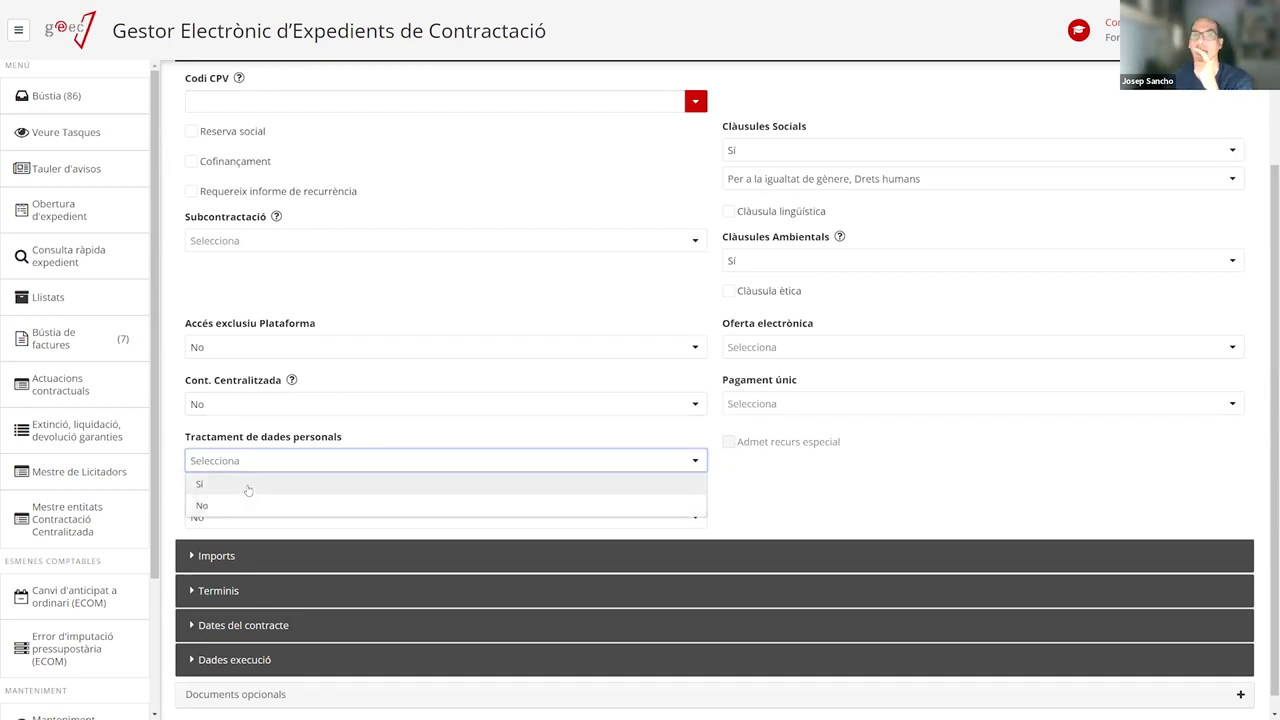
{"action": "left_click", "coordinate": [490, 428]}
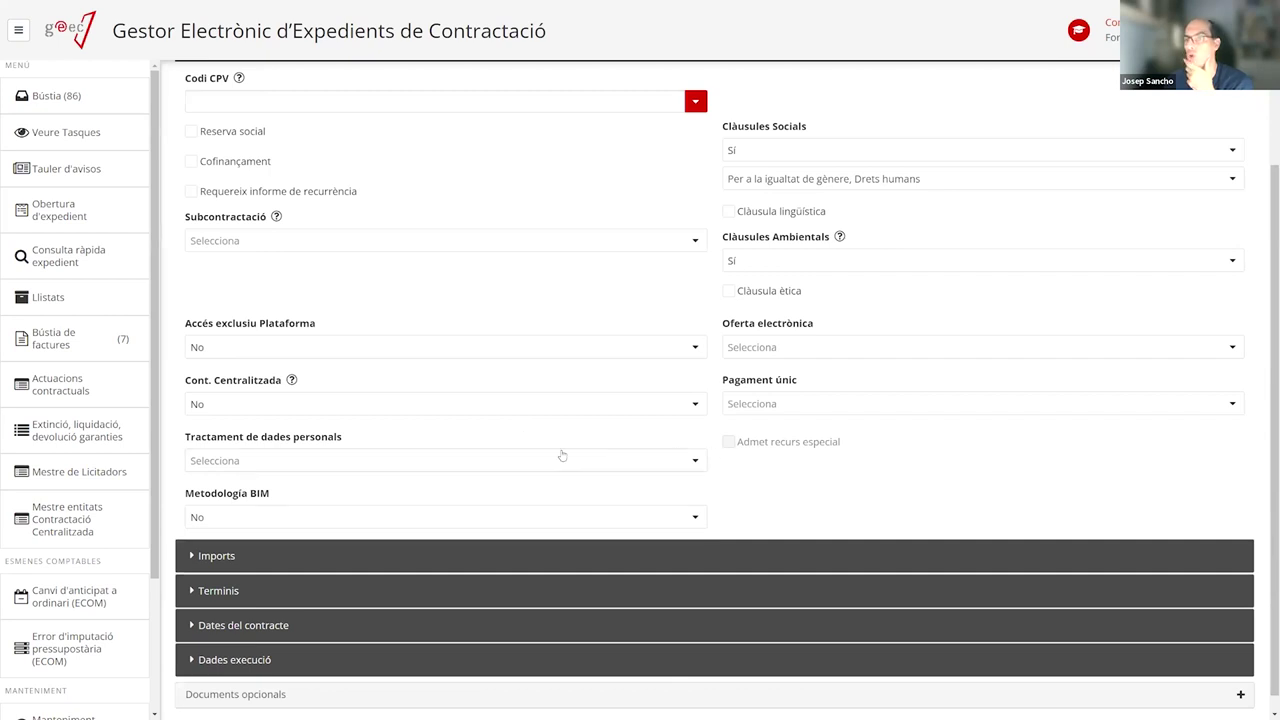
{"action": "scroll", "coordinate": [620, 463], "scroll_direction": "up", "scroll_amount": 2}
{"action": "scroll", "coordinate": [561, 458], "scroll_direction": "down", "scroll_amount": 2}
{"action": "scroll", "coordinate": [561, 458], "scroll_direction": "up", "scroll_amount": 3}
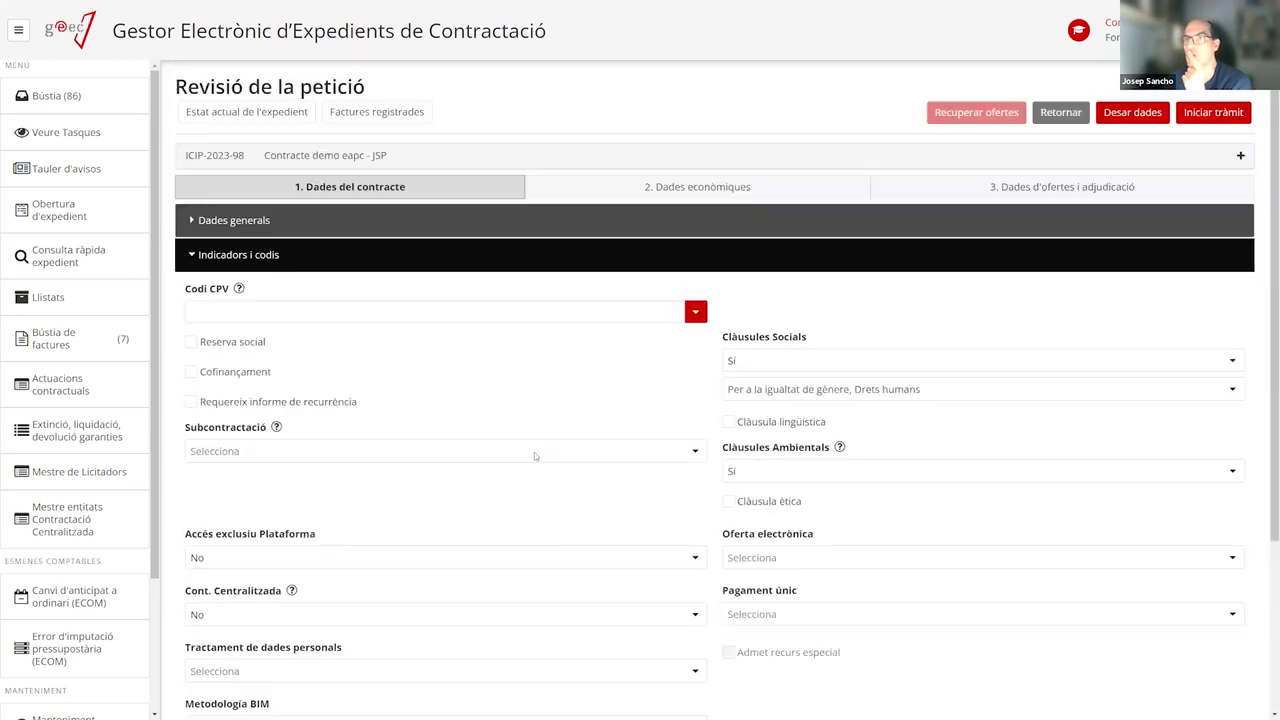
{"action": "left_click", "coordinate": [240, 254]}
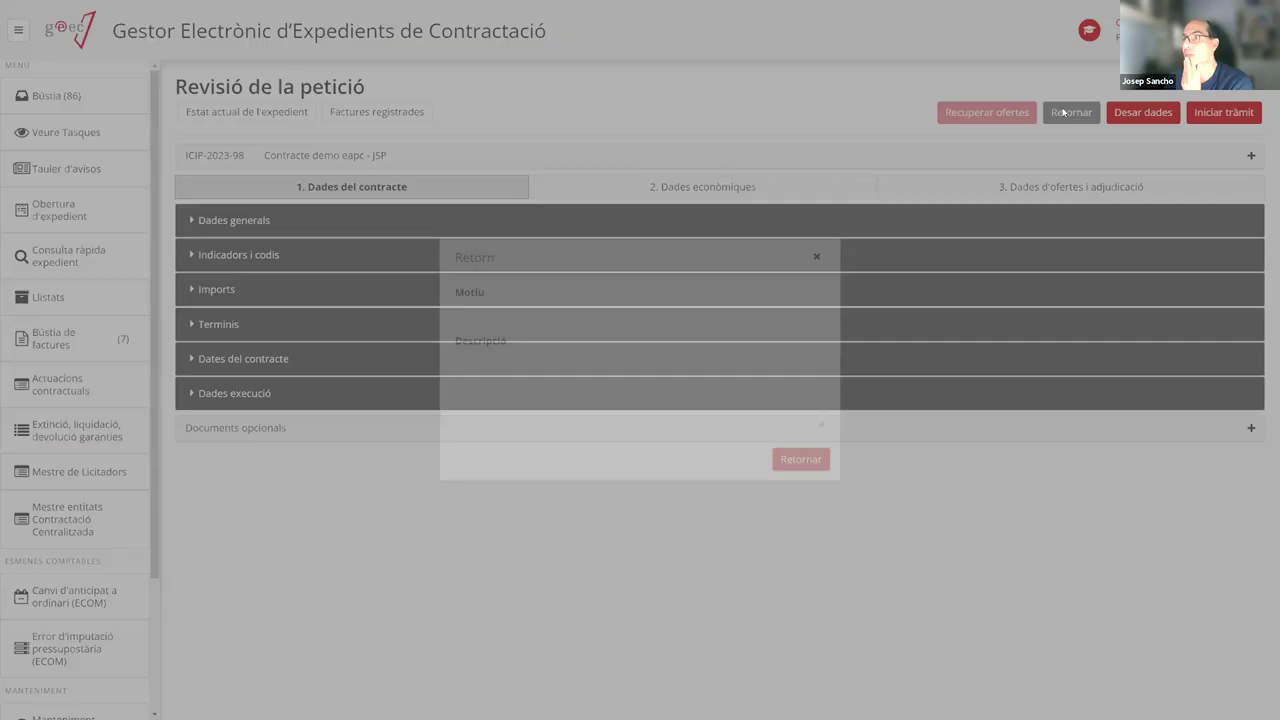
Return the petition with the reason "No és de serveis sinó de obres" and the description "Descripció detallada"
{"action": "left_click", "coordinate": [1064, 114]}
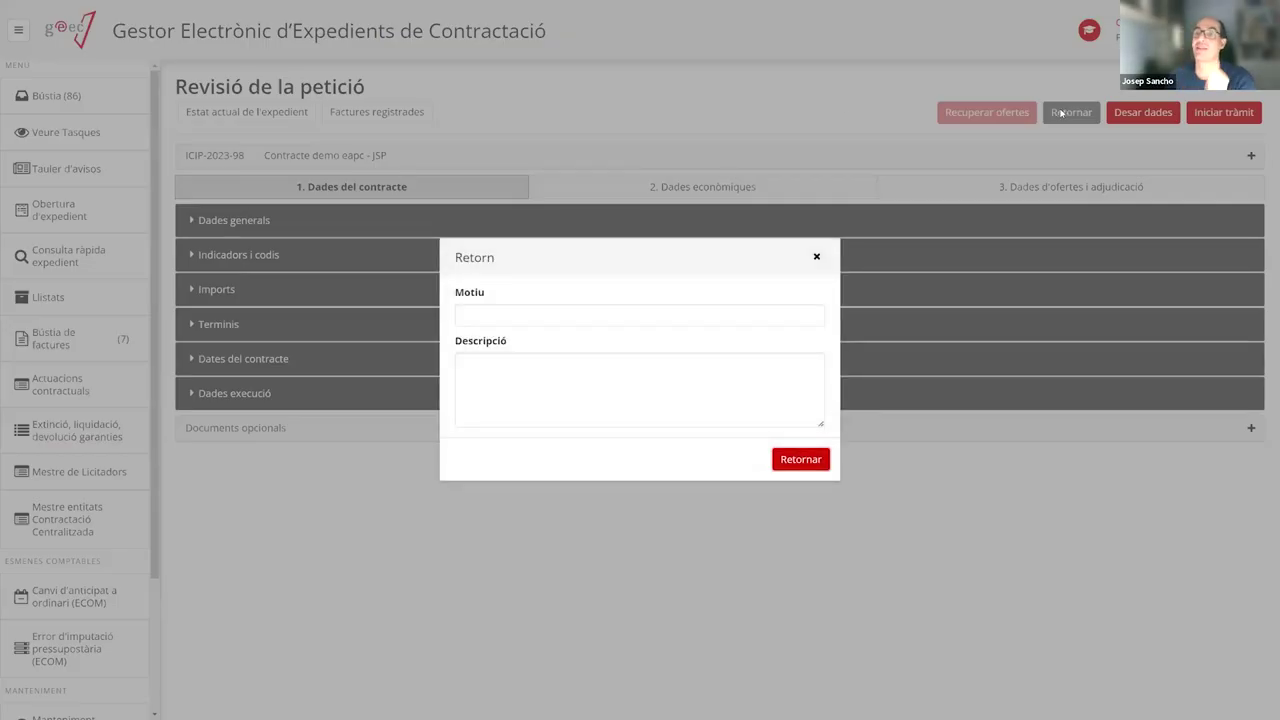
{"action": "left_click", "coordinate": [530, 315]}
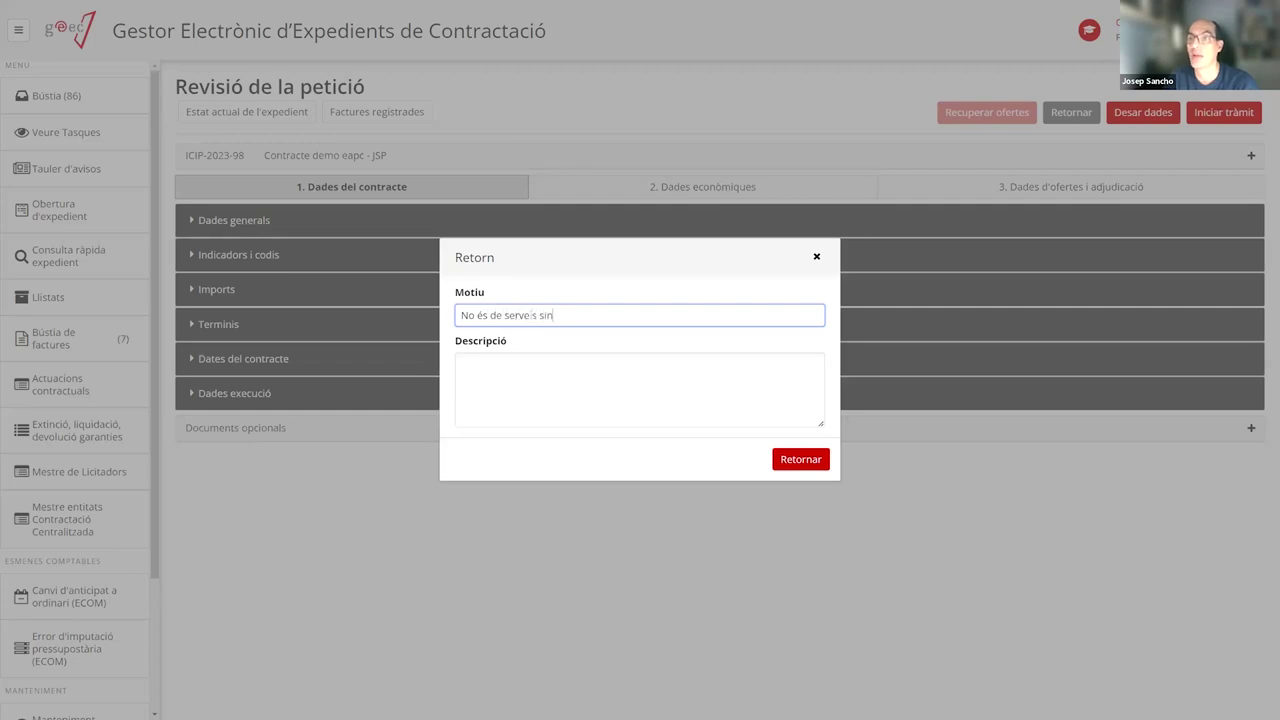
{"action": "type", "text": "de obres"}
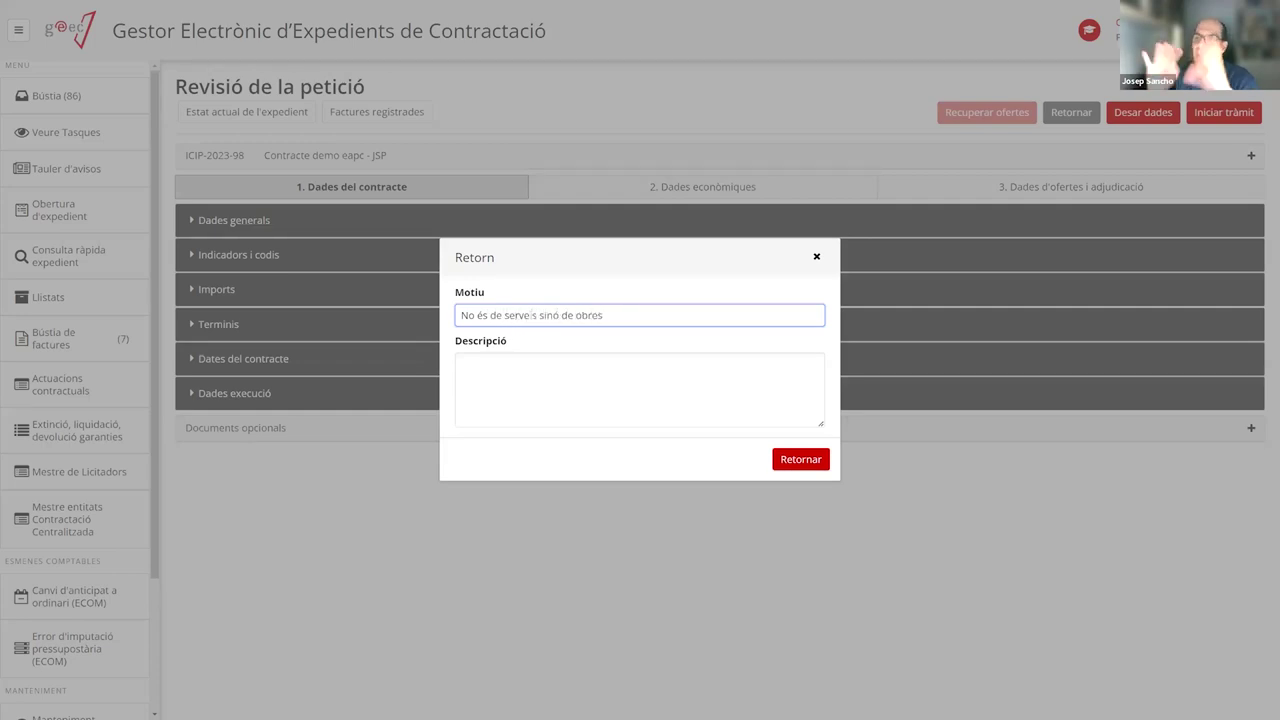
{"action": "left_click", "coordinate": [573, 380]}
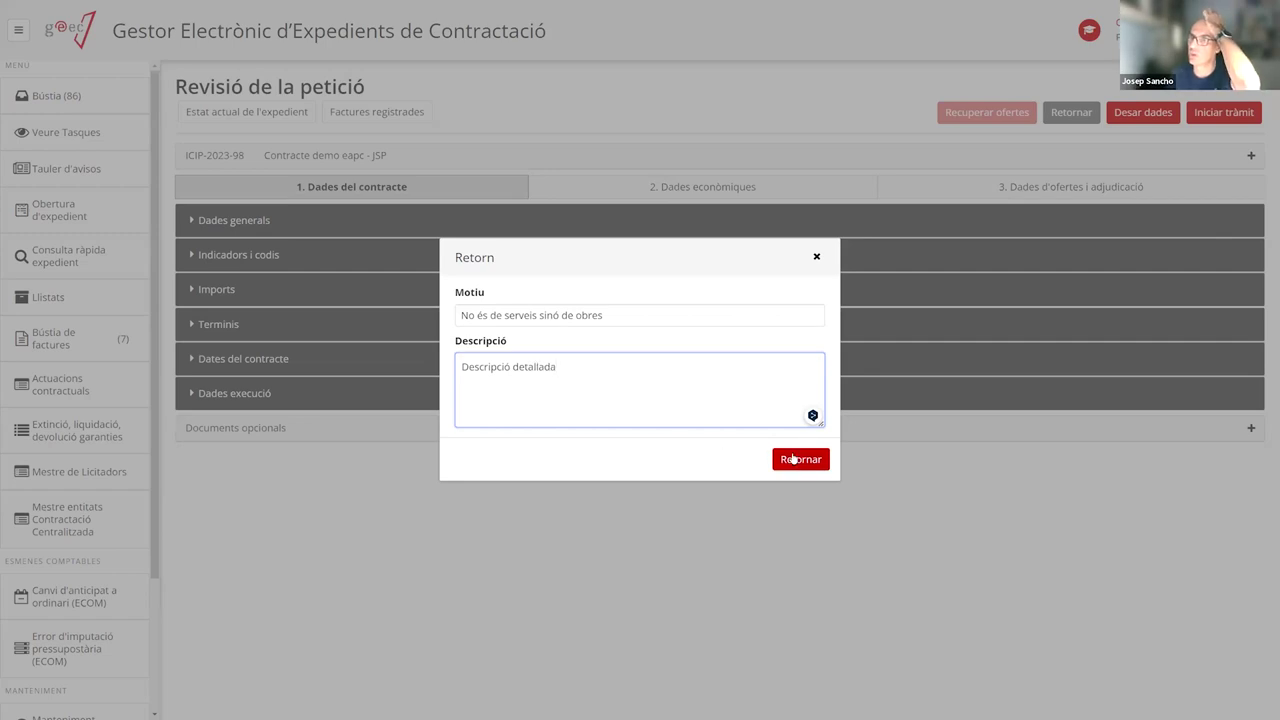
{"action": "left_click", "coordinate": [793, 459]}
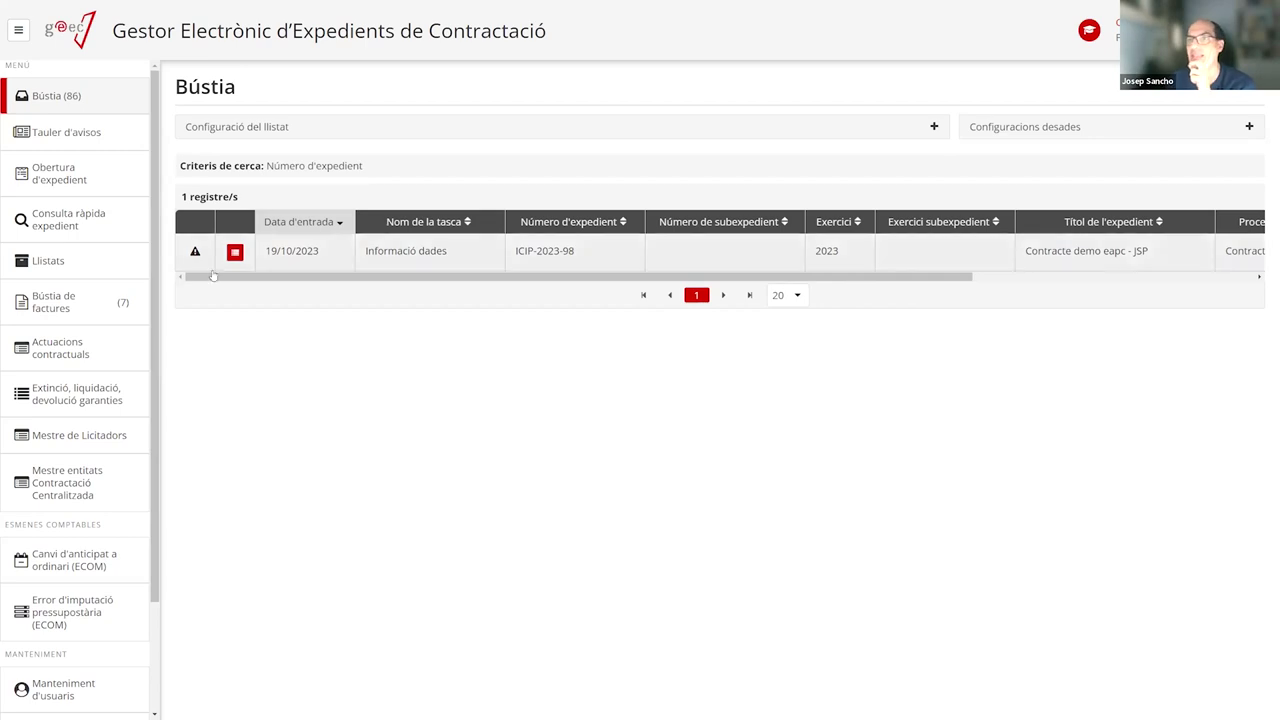
Open the returned Informació dades task from the Bústia and read the return's Motiu and Descripció
{"action": "mouse_move", "coordinate": [196, 259]}
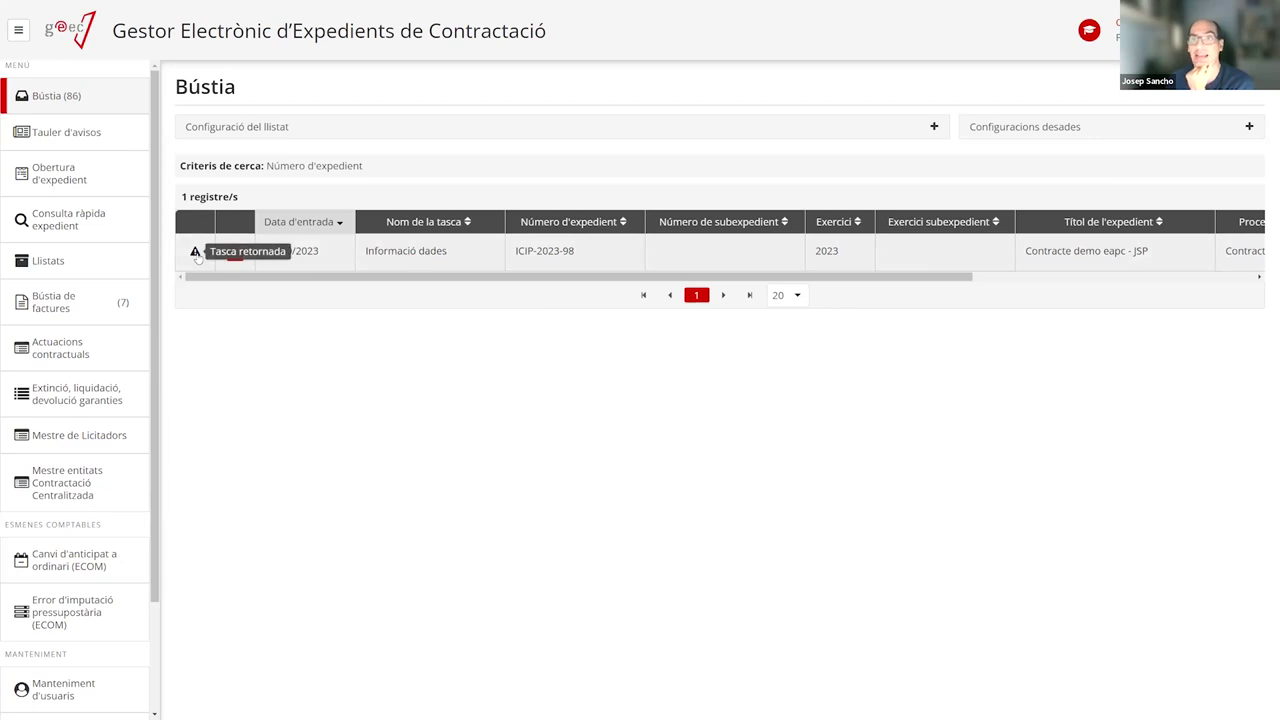
{"action": "left_click", "coordinate": [335, 256]}
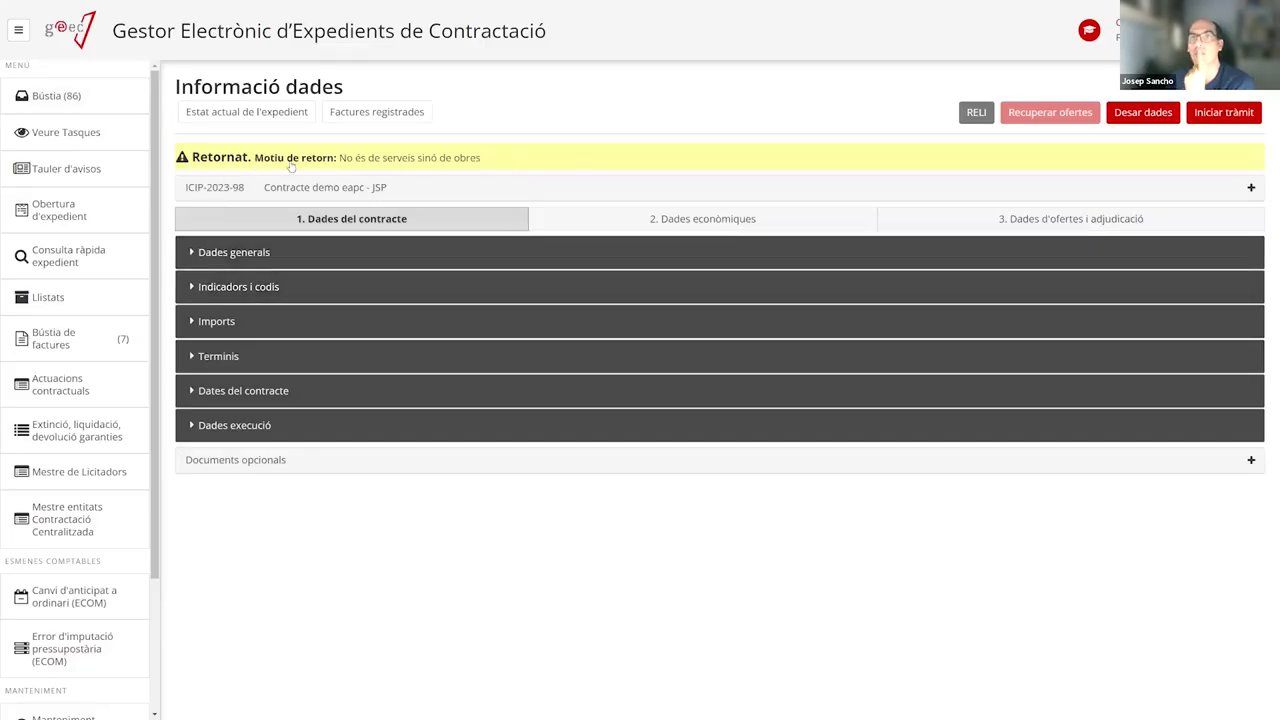
{"action": "left_click", "coordinate": [459, 160]}
{"action": "left_click_drag", "start_coordinate": [479, 390], "coordinate": [594, 392]}
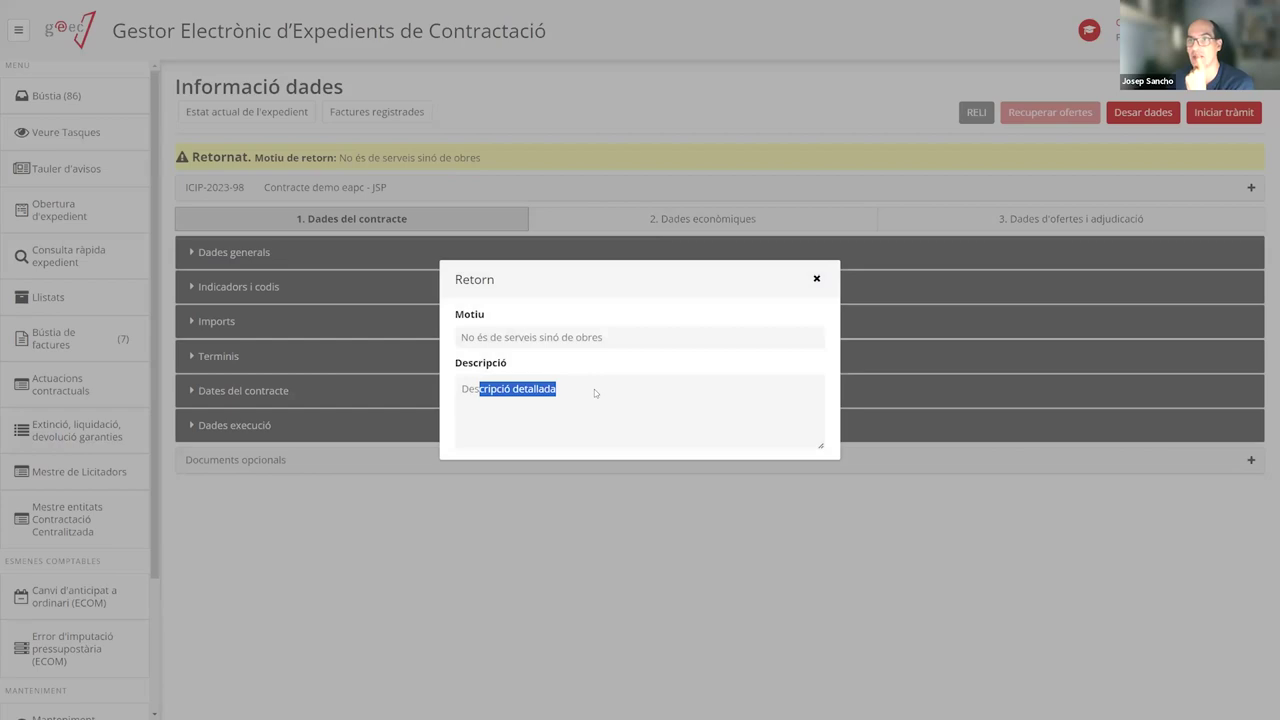
{"action": "left_click", "coordinate": [816, 280]}
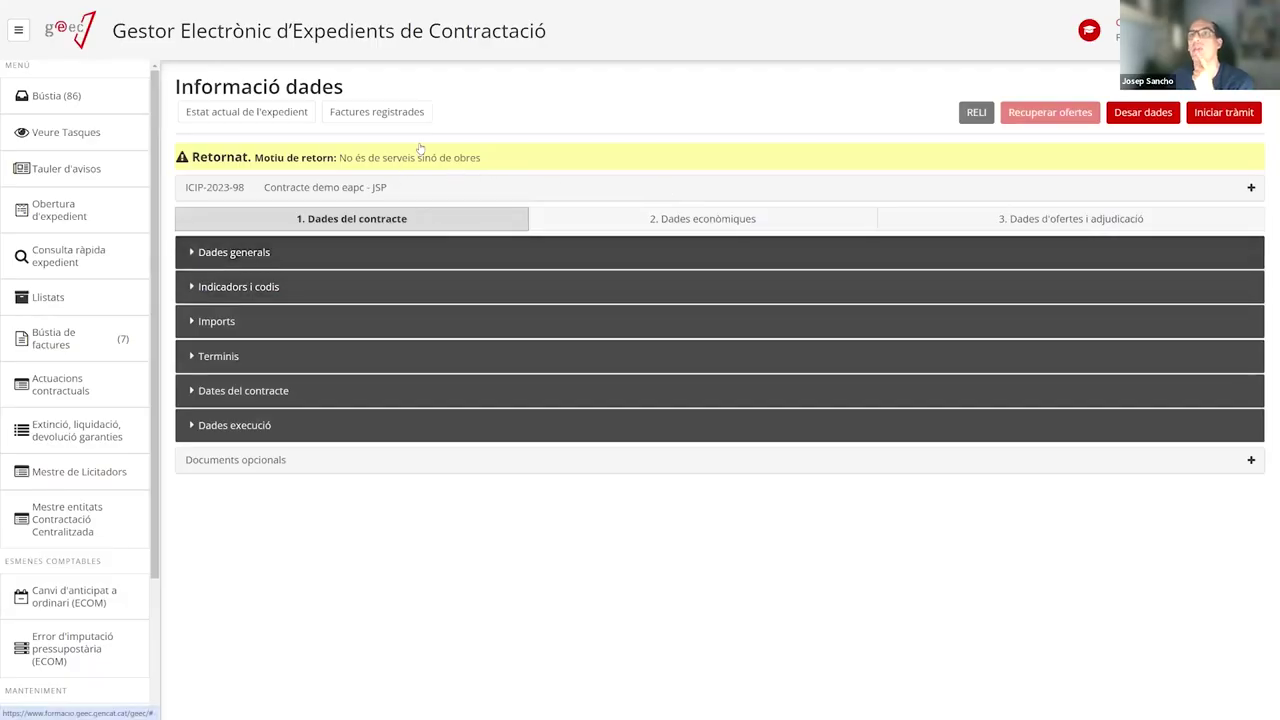
Expand the file's general data, view the Tipus de contracte options, and recheck the return reason
{"action": "left_click", "coordinate": [354, 191]}
{"action": "scroll", "coordinate": [270, 390], "scroll_direction": "down", "scroll_amount": 2}
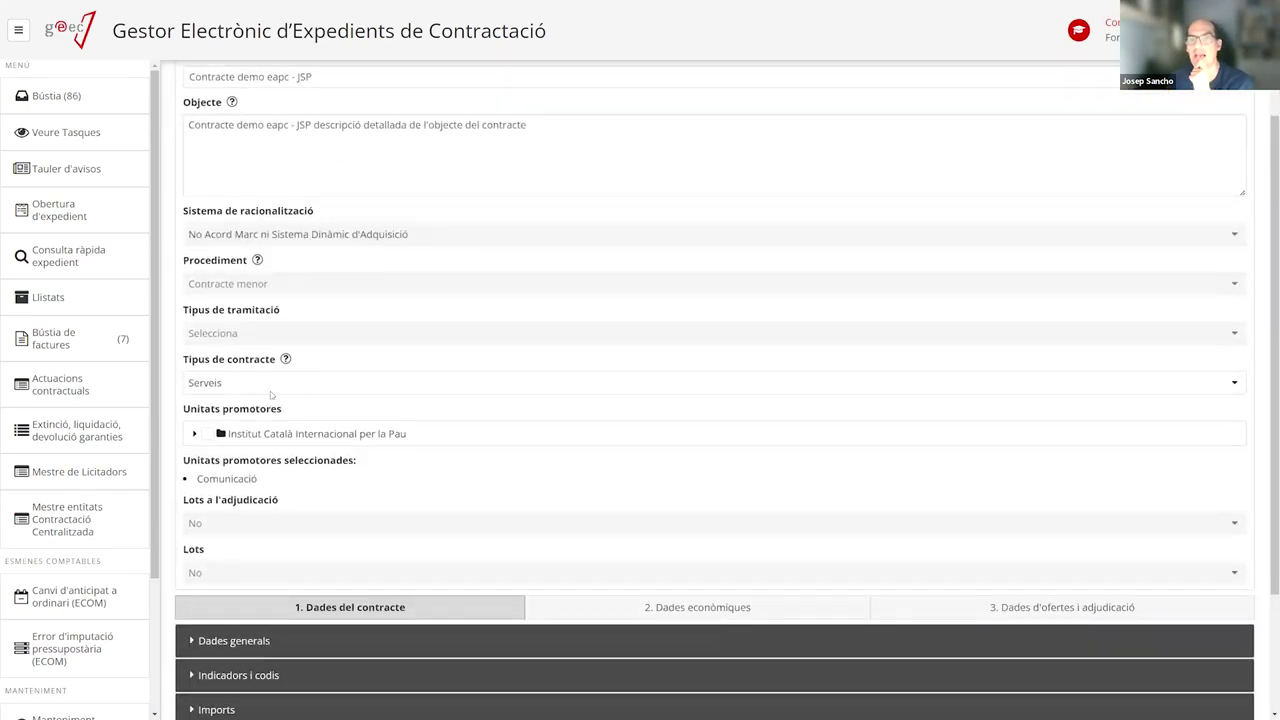
{"action": "left_click", "coordinate": [219, 350]}
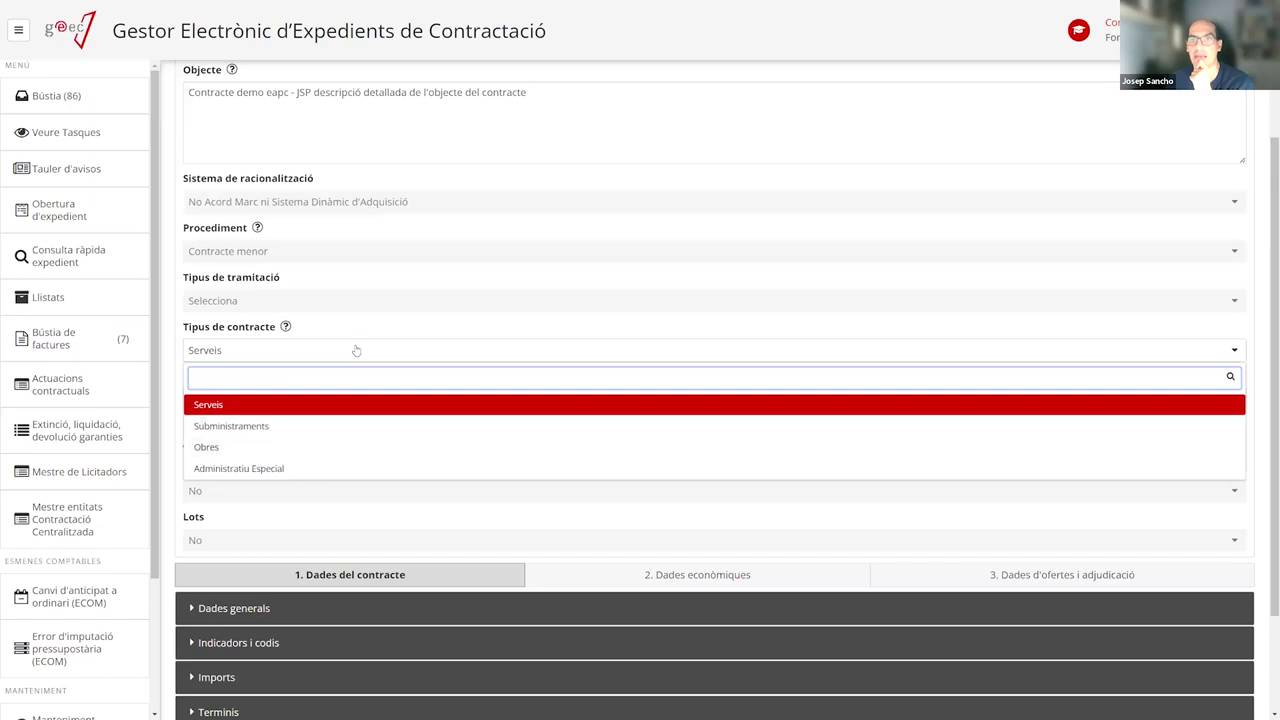
{"action": "scroll", "coordinate": [356, 345], "scroll_direction": "up", "scroll_amount": 2}
{"action": "left_click", "coordinate": [430, 158]}
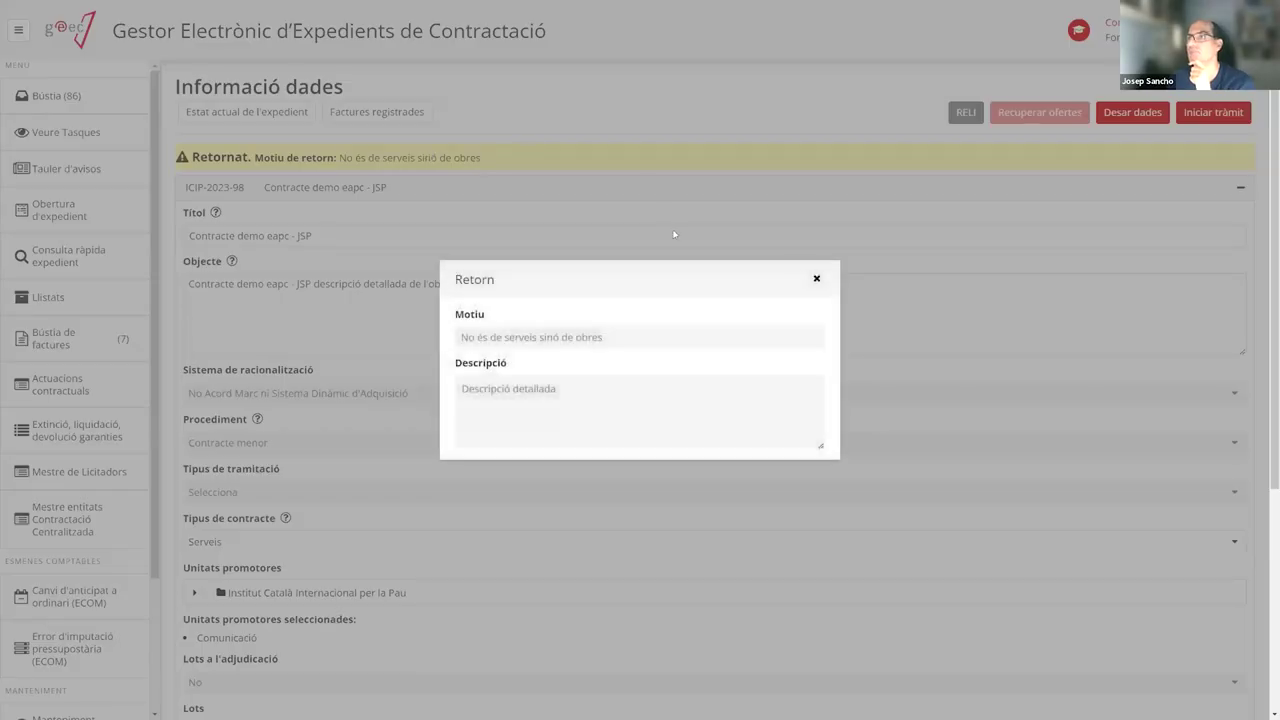
{"action": "left_click", "coordinate": [816, 280]}
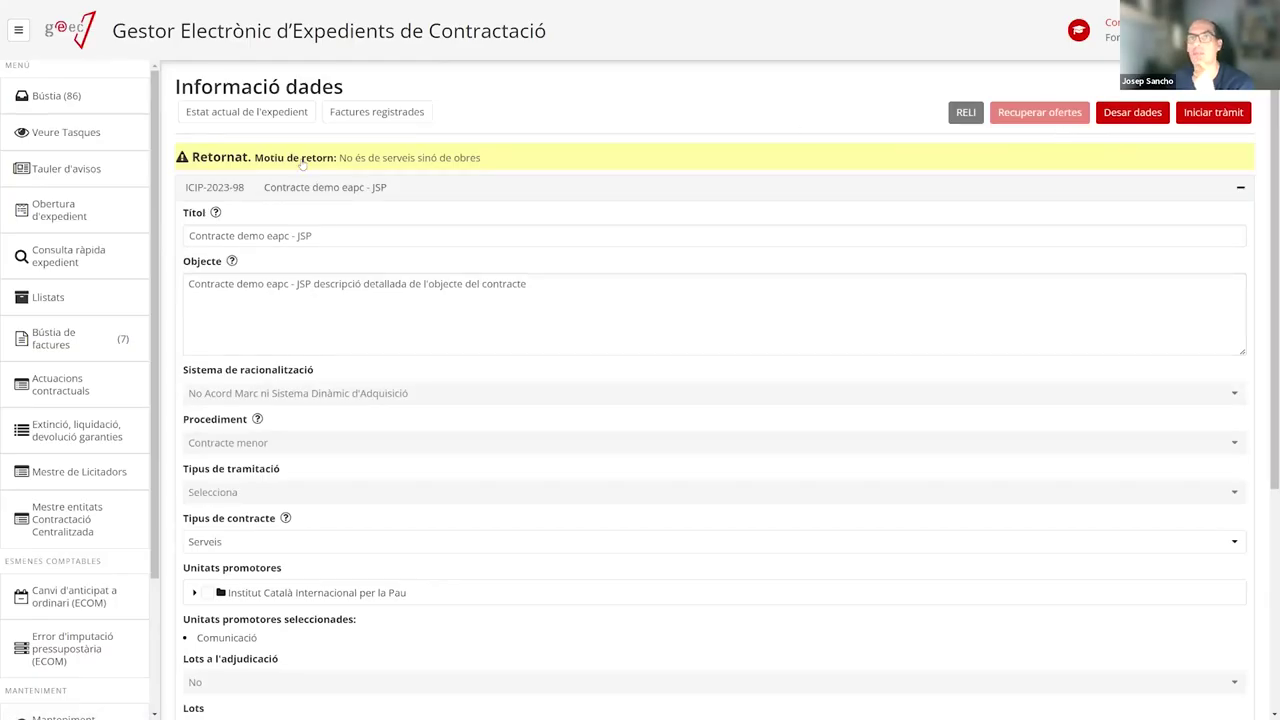
Open the returned file's Arbre de tramitació from the Bústia and inspect the Elaboració de la documentació phase and its accounting reserve task
{"action": "left_click", "coordinate": [88, 104]}
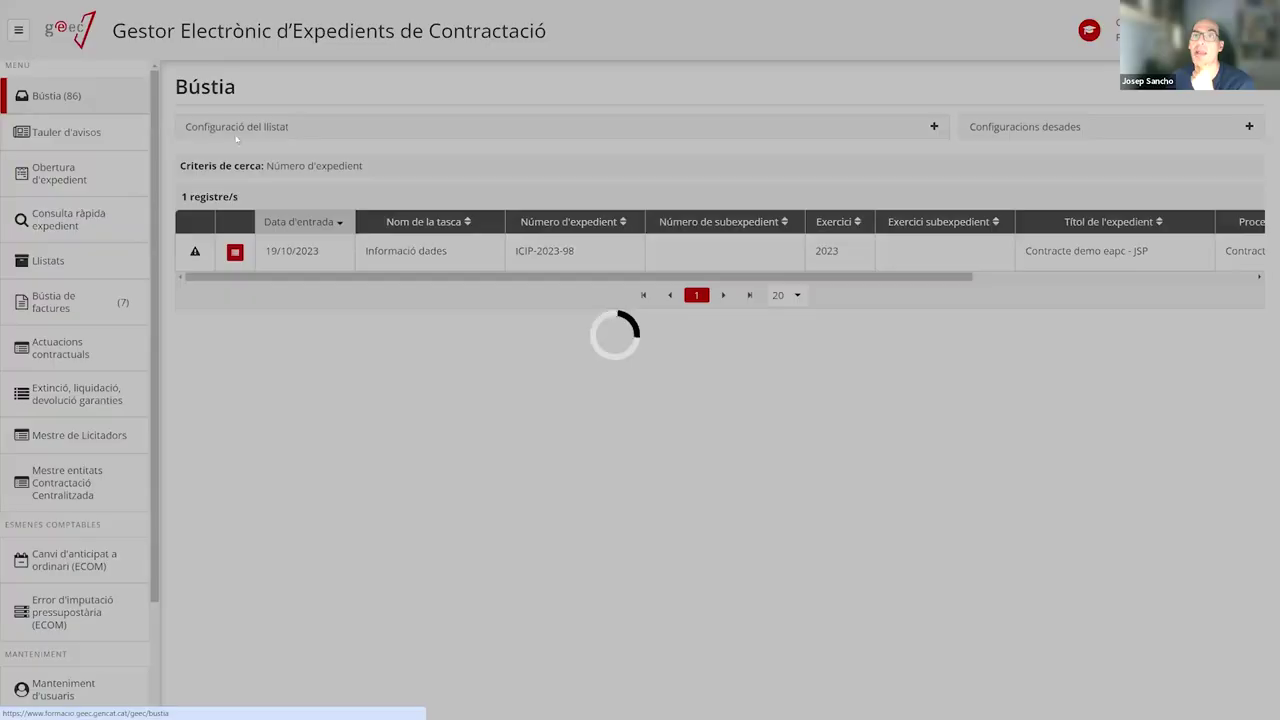
{"action": "left_click", "coordinate": [234, 251]}
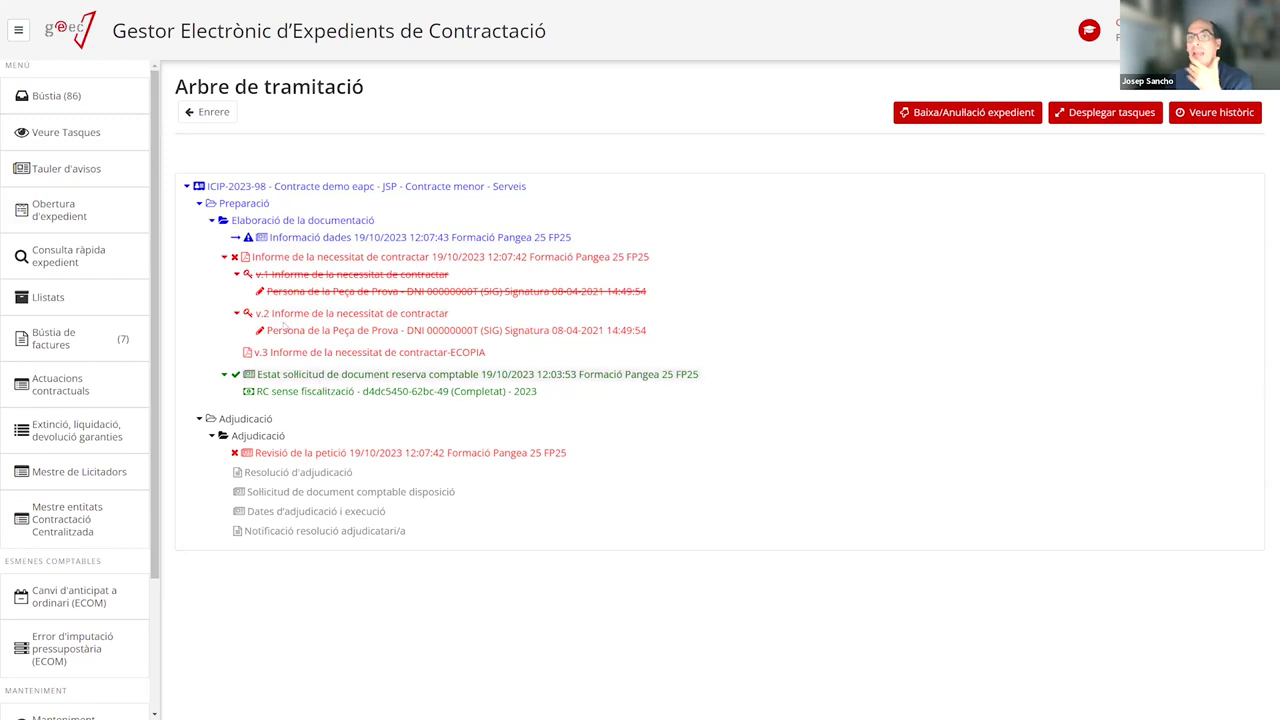
{"action": "left_click", "coordinate": [297, 382]}
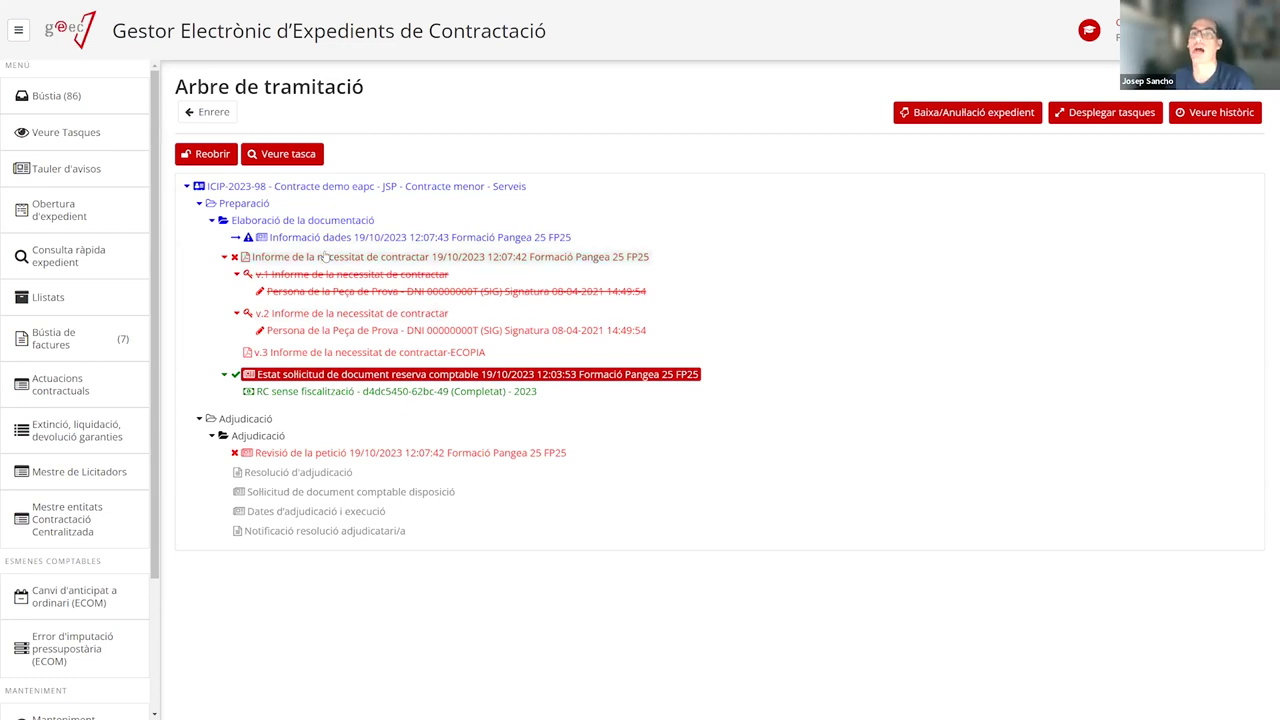
{"action": "left_click_drag", "start_coordinate": [231, 220], "coordinate": [393, 219]}
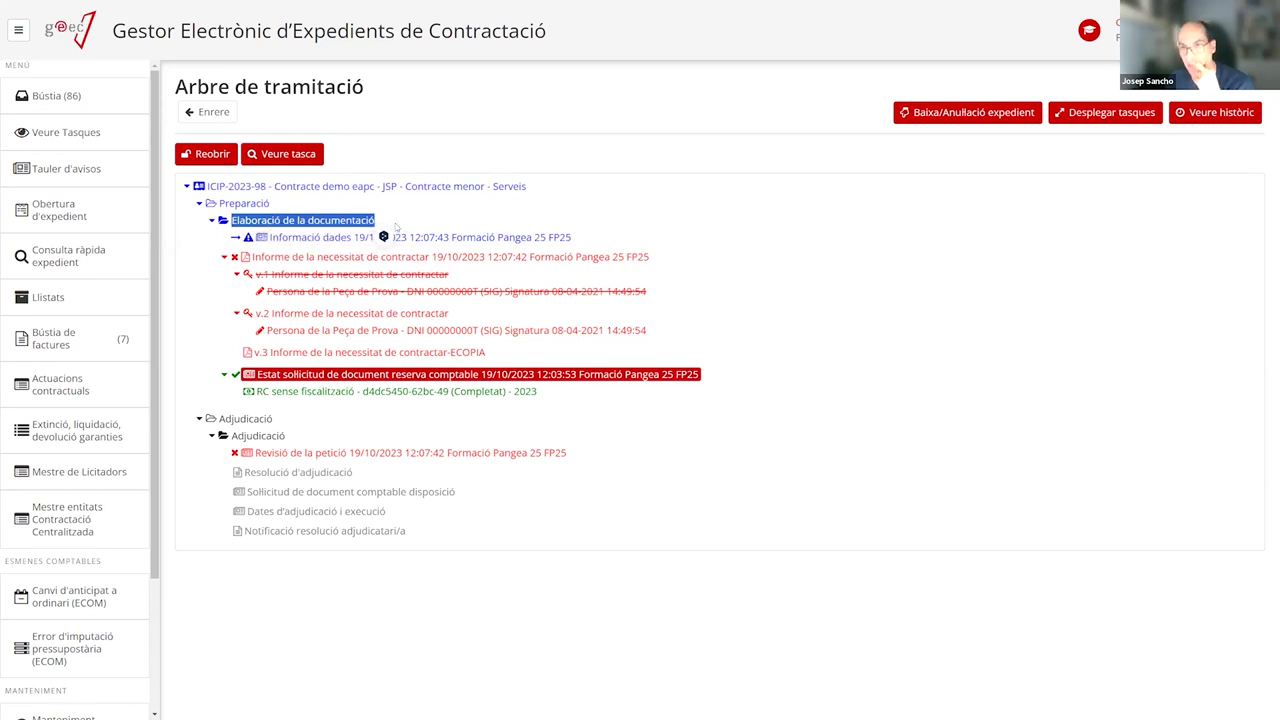
{"action": "left_click", "coordinate": [329, 243]}
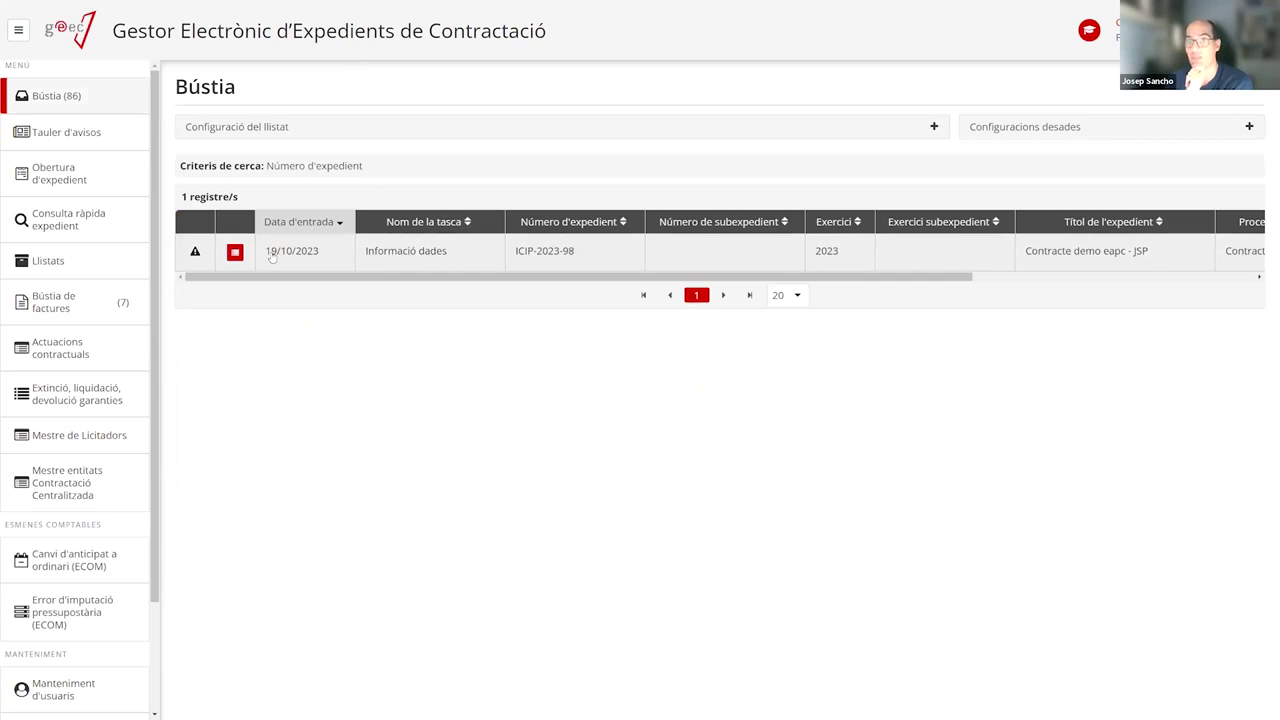
Reopen the Arbre de tramitació, compare actions for the Informe de la necessitat and reserve tasks, inspect the Adjudicació phase, and return to the Bústia
{"action": "left_click", "coordinate": [234, 253]}
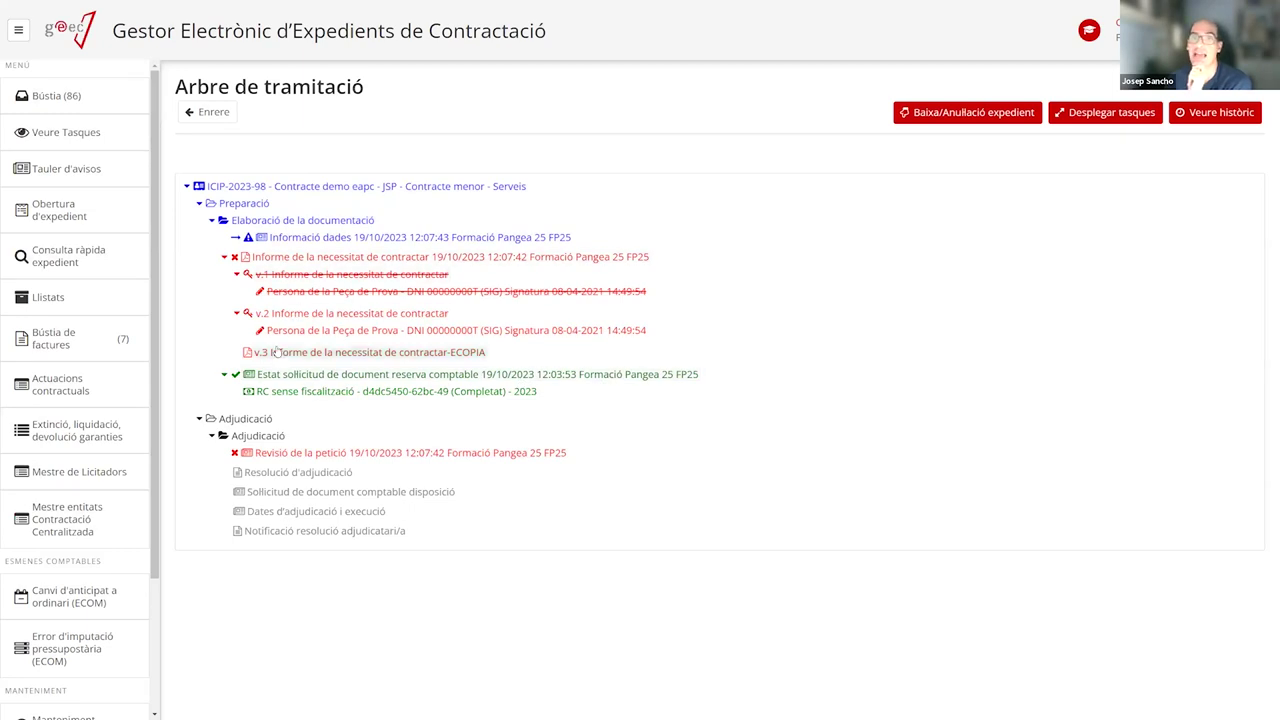
{"action": "left_click", "coordinate": [330, 258]}
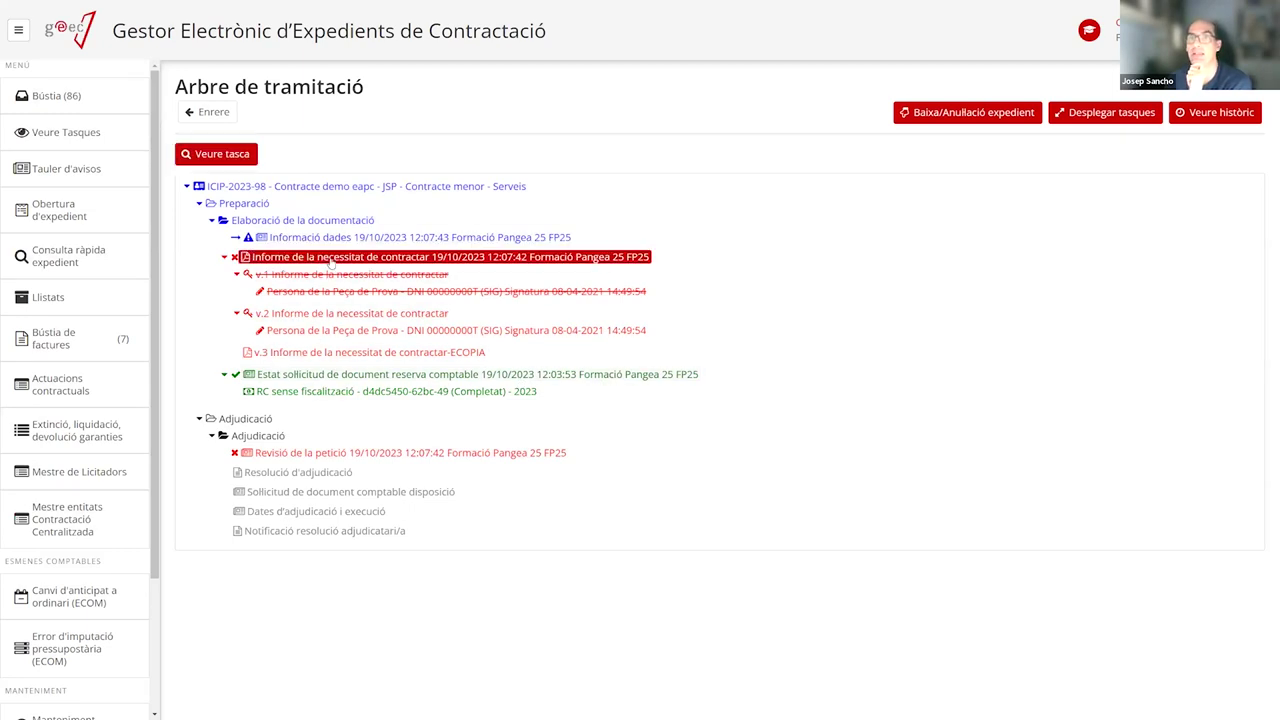
{"action": "left_click", "coordinate": [293, 315]}
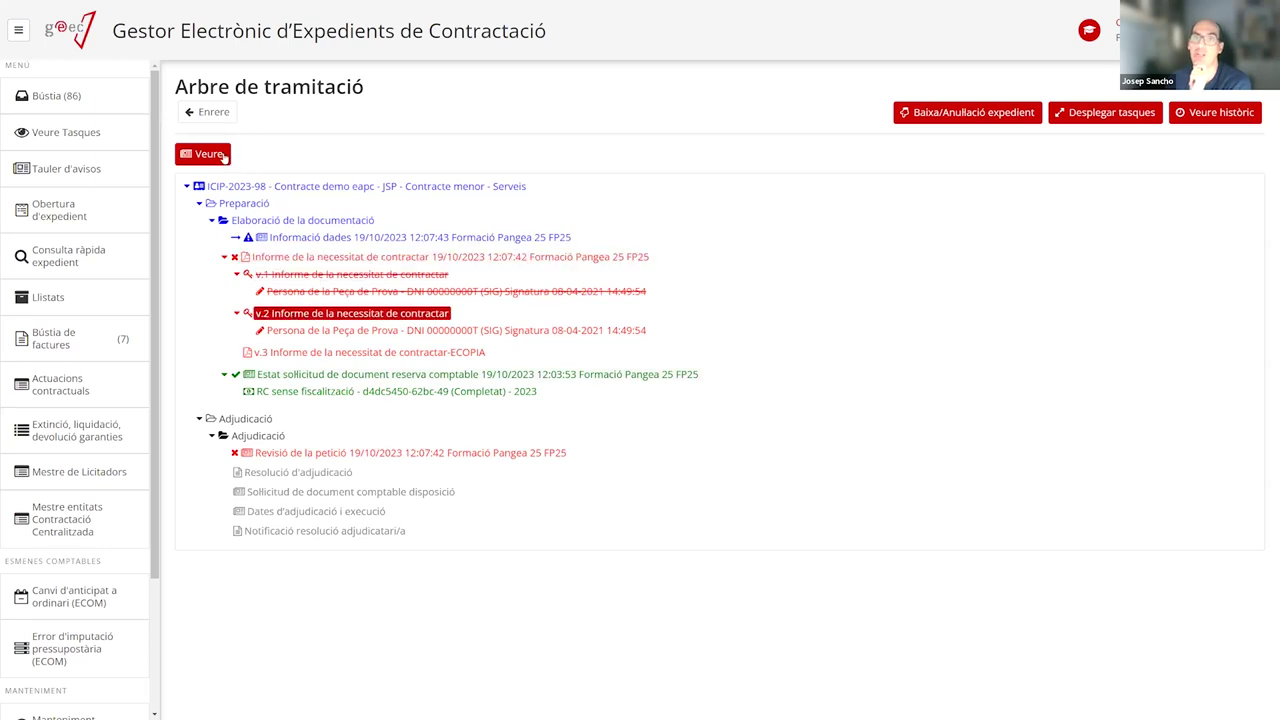
{"action": "left_click", "coordinate": [300, 257]}
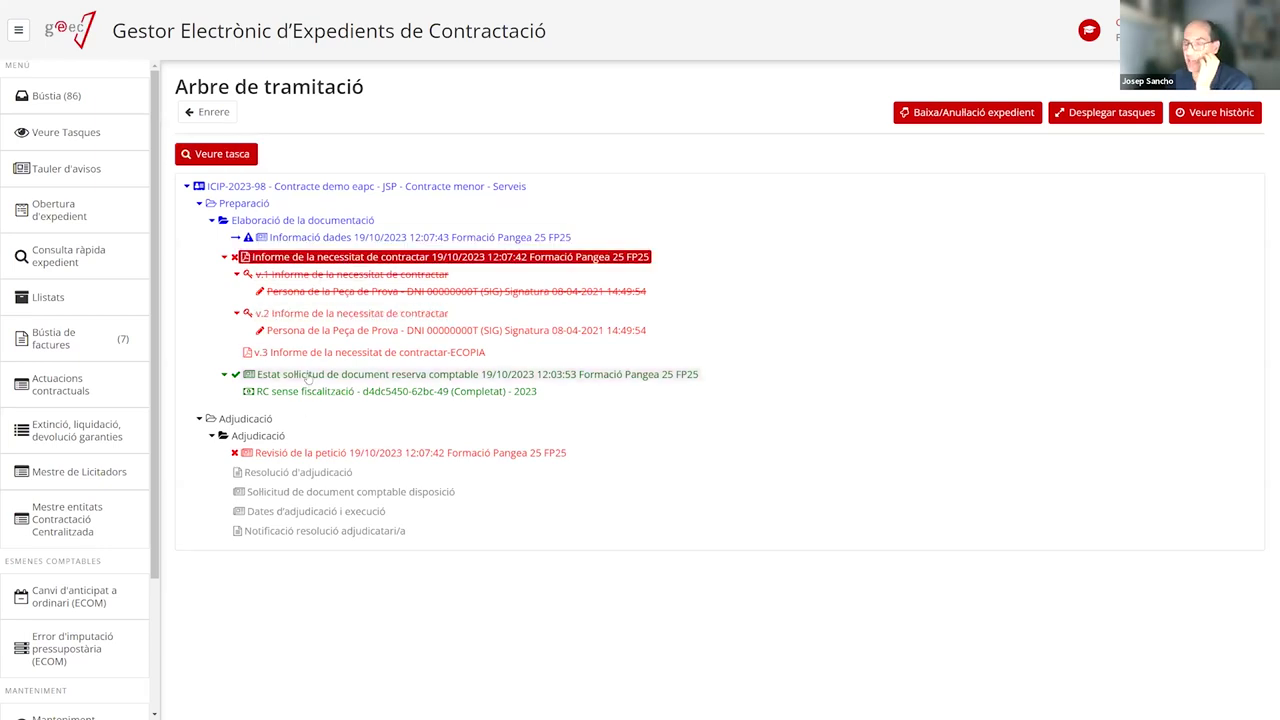
{"action": "left_click", "coordinate": [279, 380]}
{"action": "left_click_drag", "start_coordinate": [232, 222], "coordinate": [403, 218]}
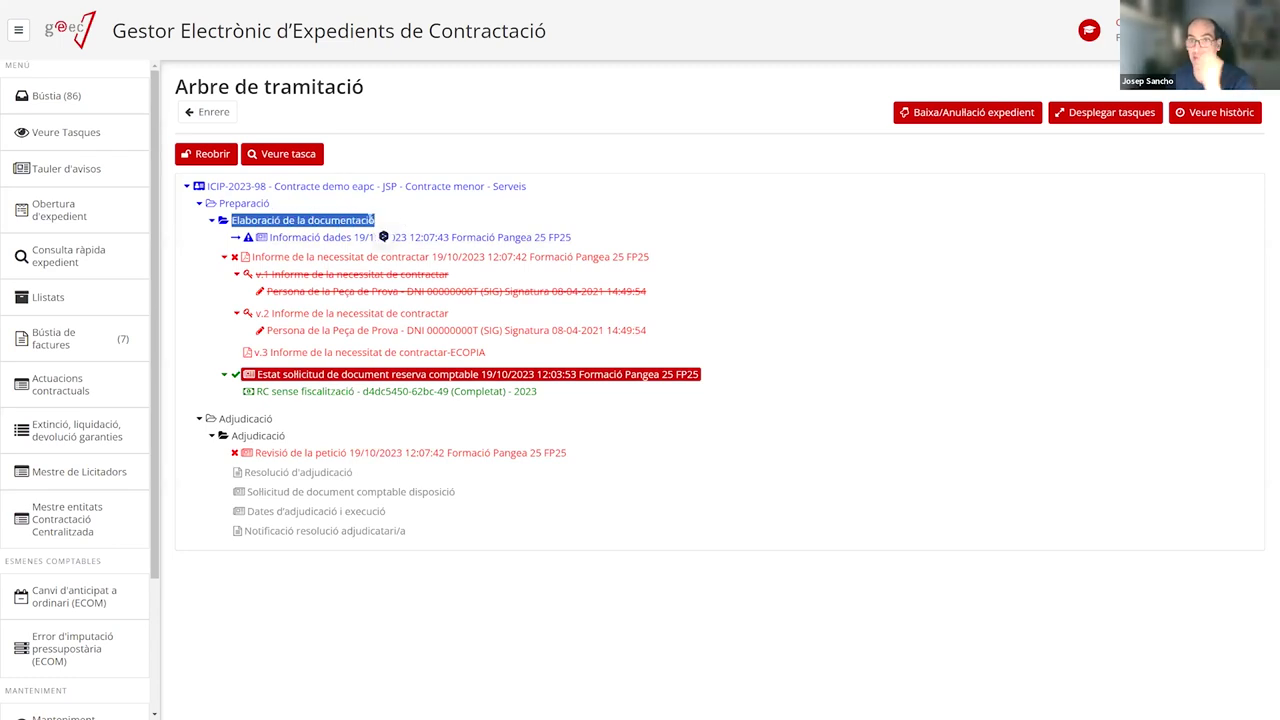
{"action": "left_click", "coordinate": [410, 208]}
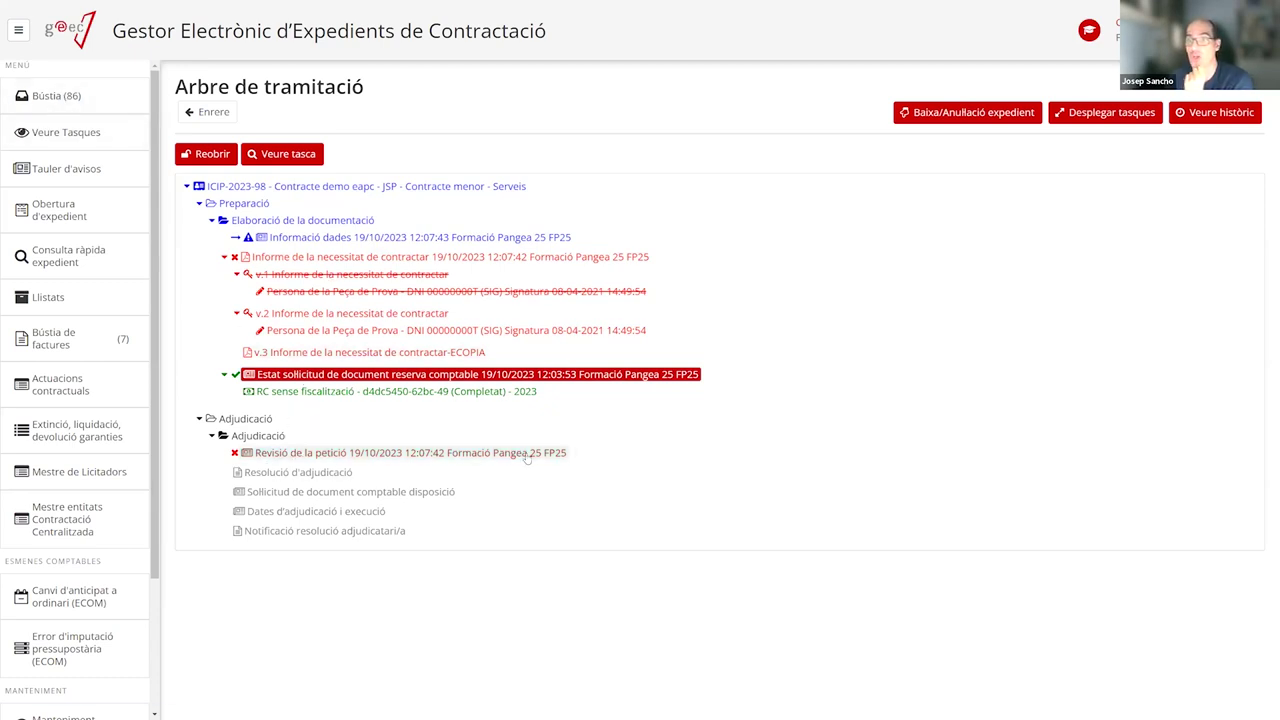
{"action": "left_click", "coordinate": [258, 437]}
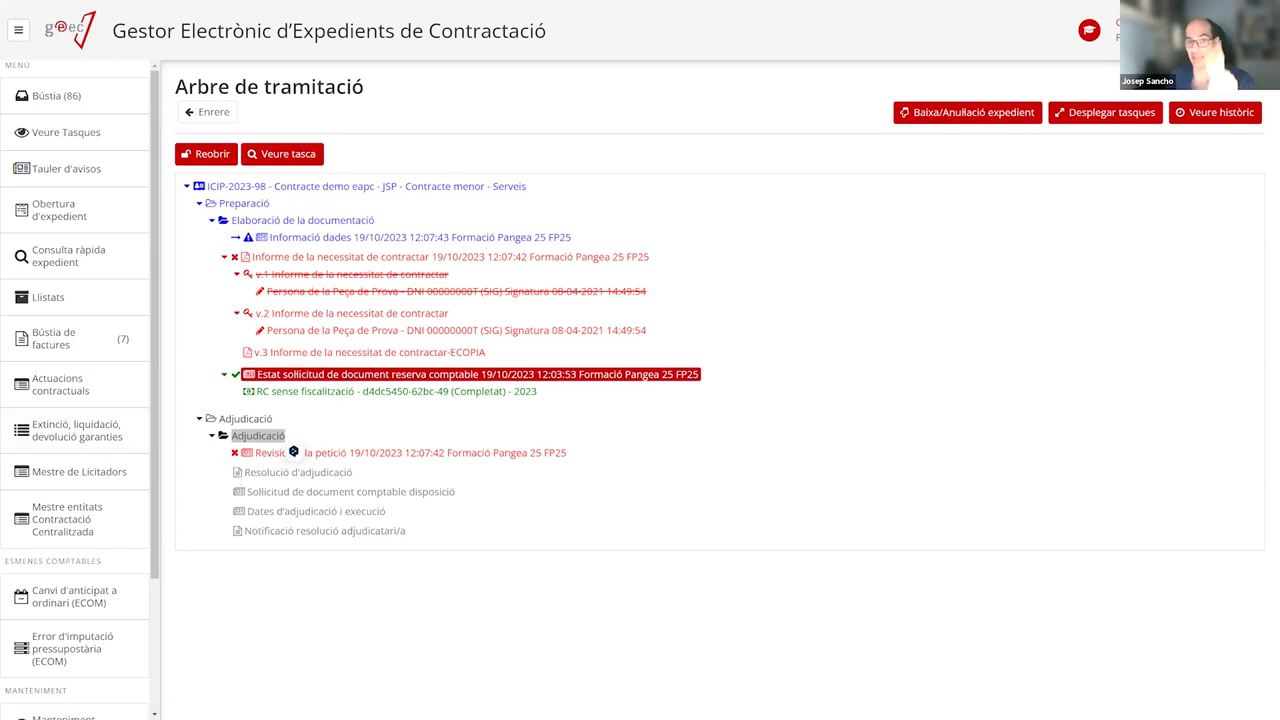
{"action": "left_click", "coordinate": [110, 122]}
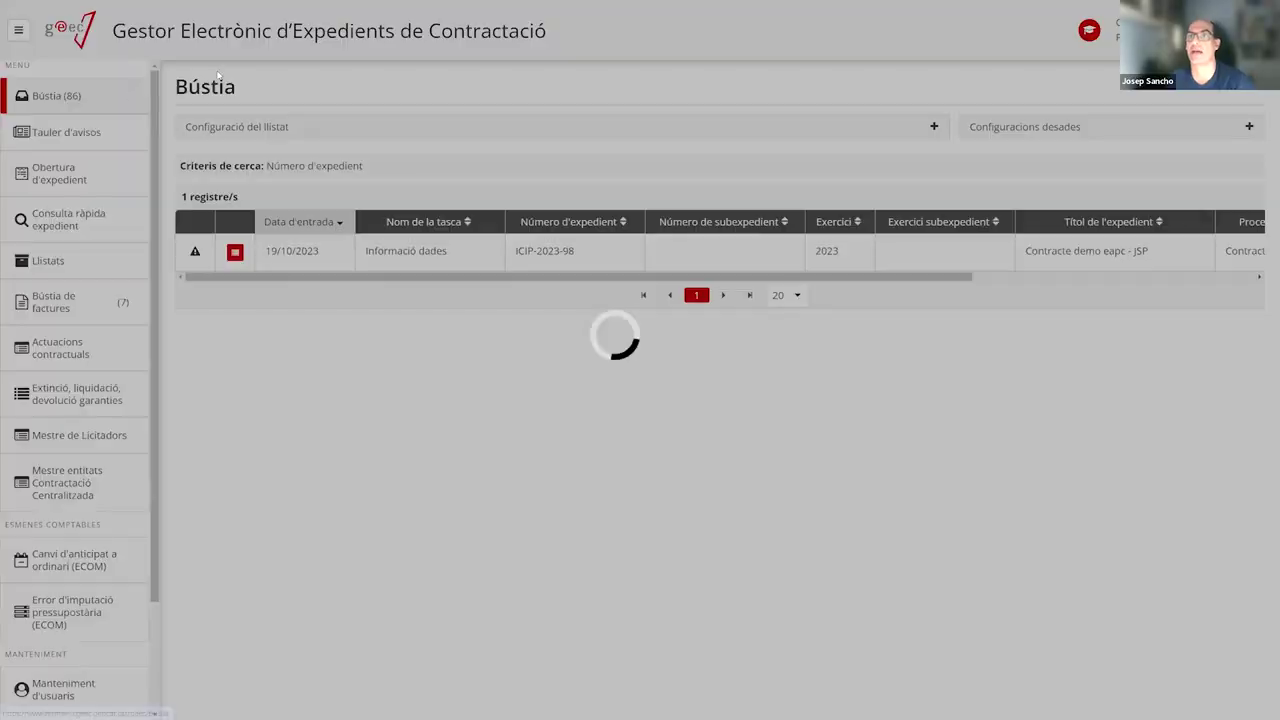
Start the tràmit from the returned Informació dades task of ICIP-2023-98 and open its Informe Justificatiu task
{"action": "left_click", "coordinate": [409, 255]}
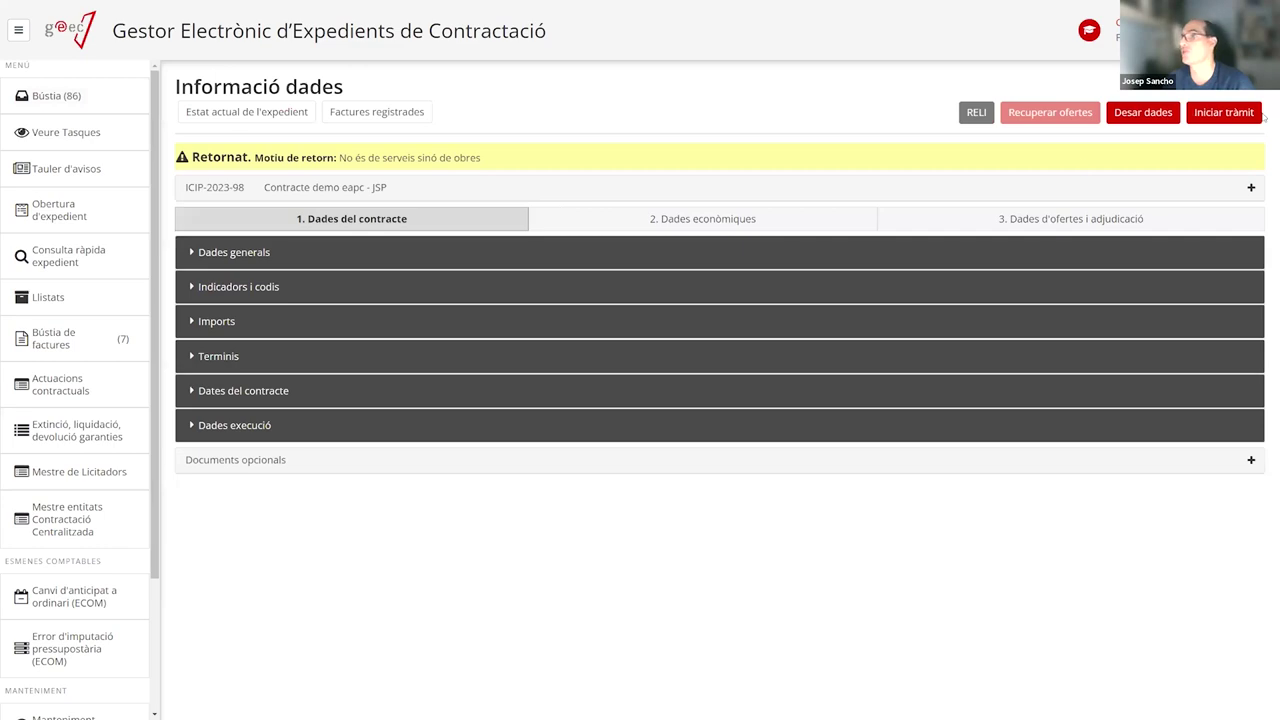
{"action": "left_click", "coordinate": [1250, 116]}
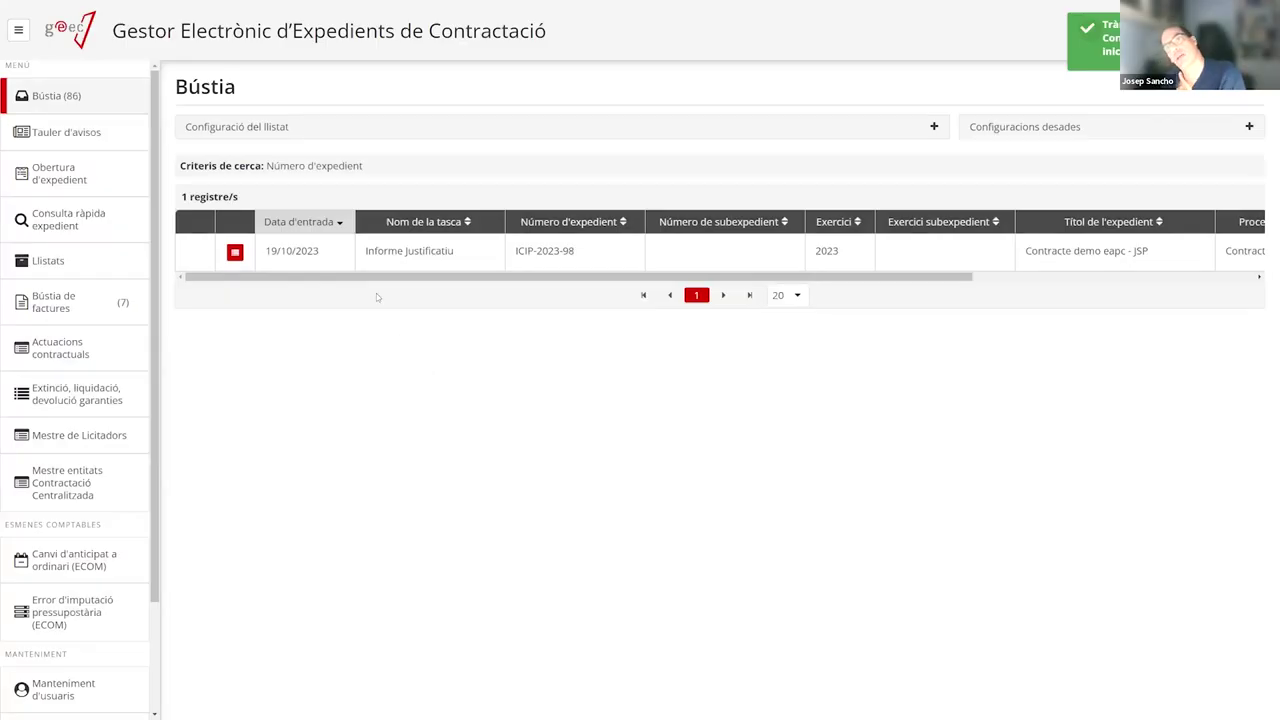
{"action": "left_click", "coordinate": [354, 252]}
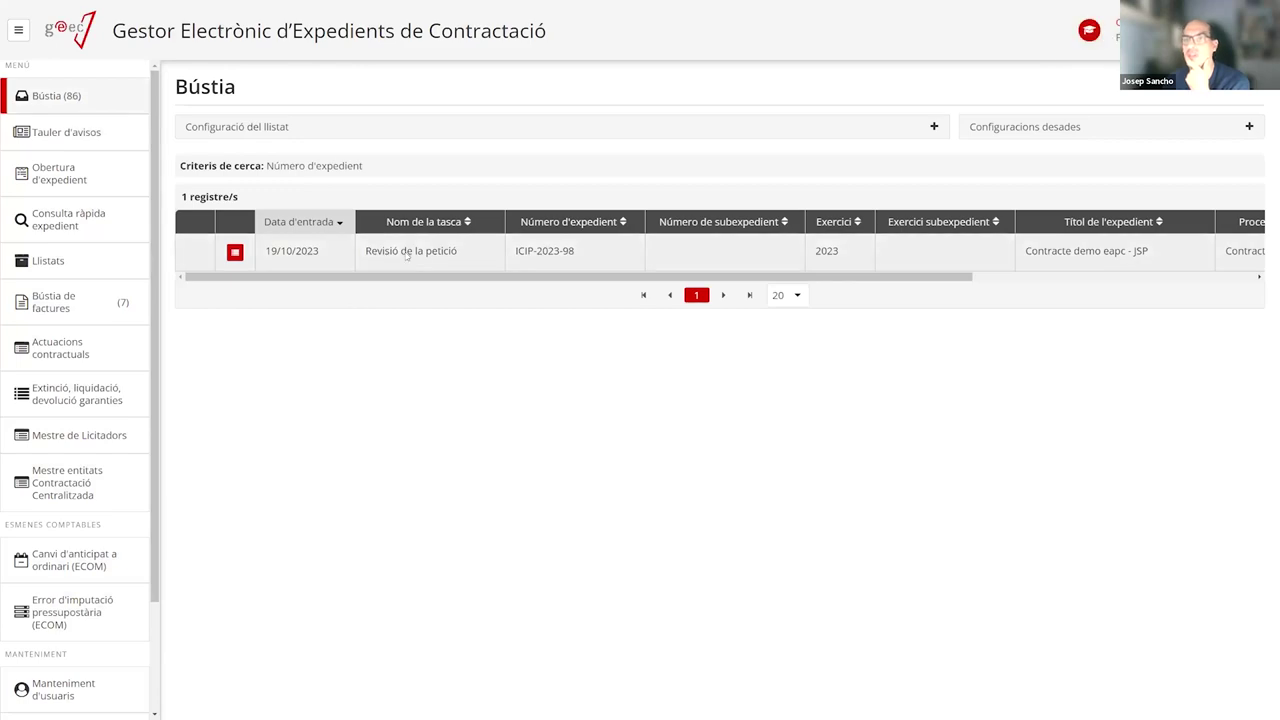
Open the file's Revisió de la petició task, save its data, and expand the Indicadors i codis section
{"action": "left_click", "coordinate": [405, 256]}
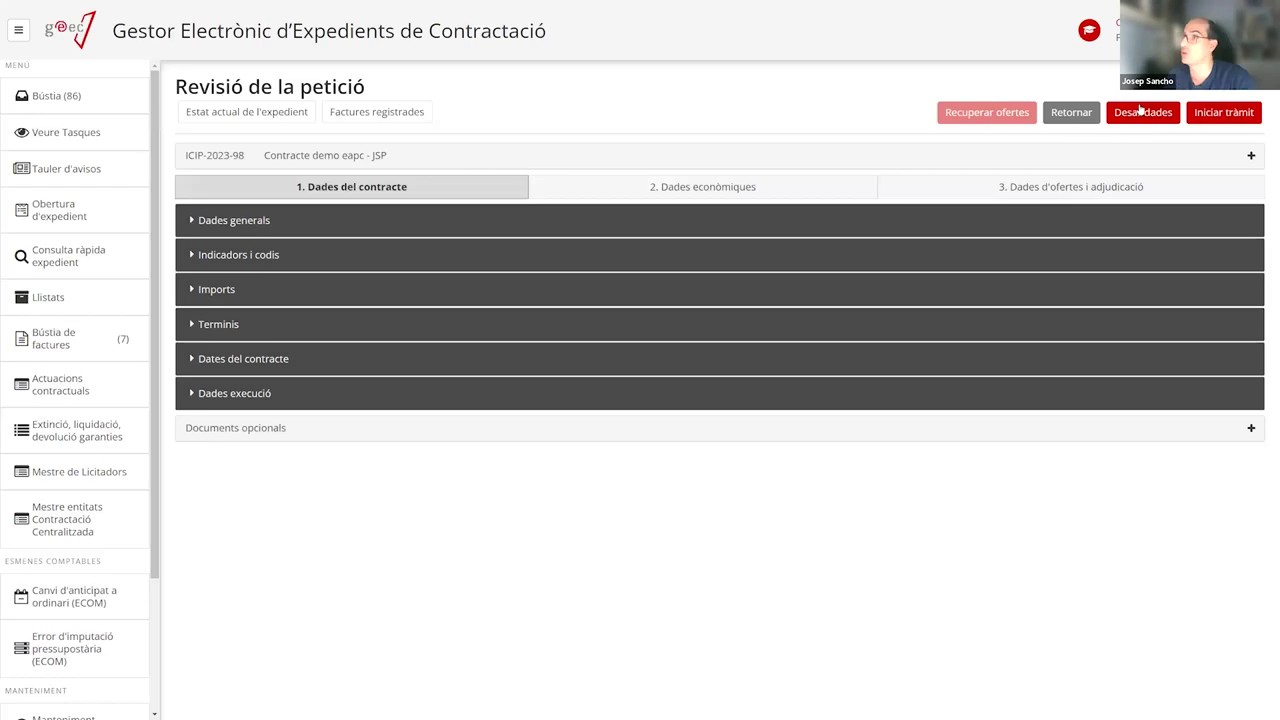
{"action": "left_click", "coordinate": [1140, 112]}
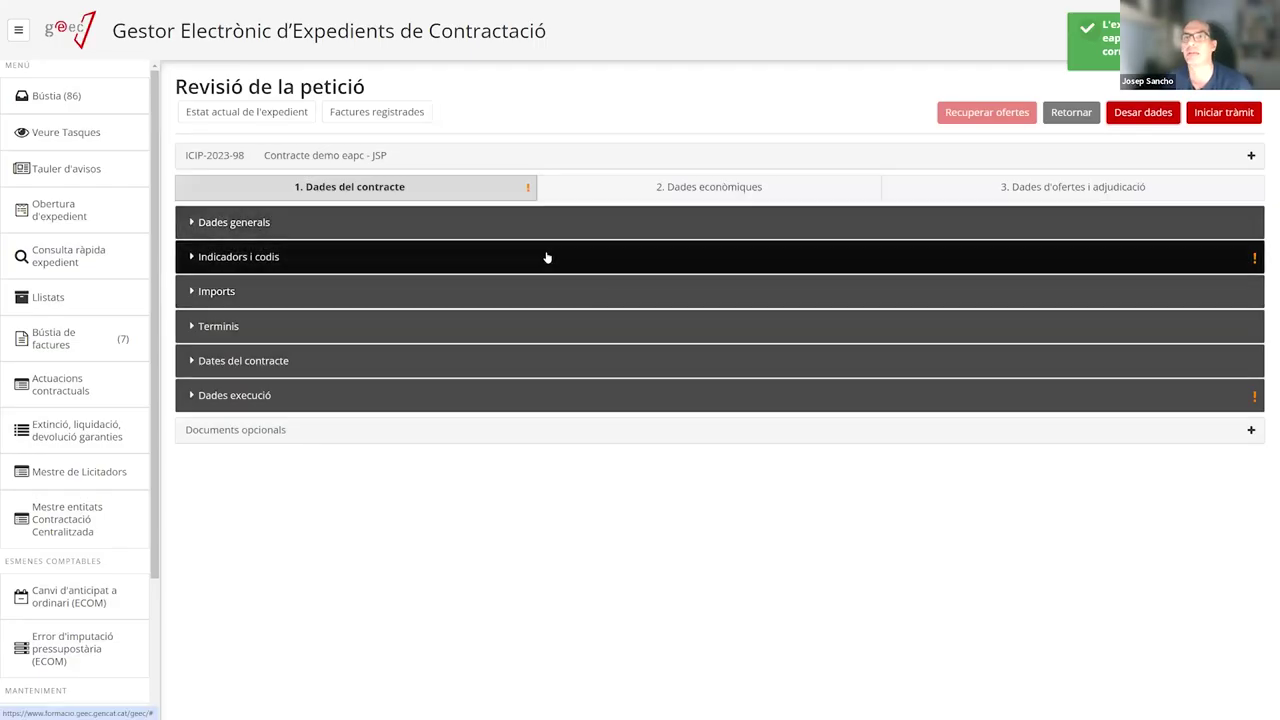
{"action": "left_click", "coordinate": [547, 257]}
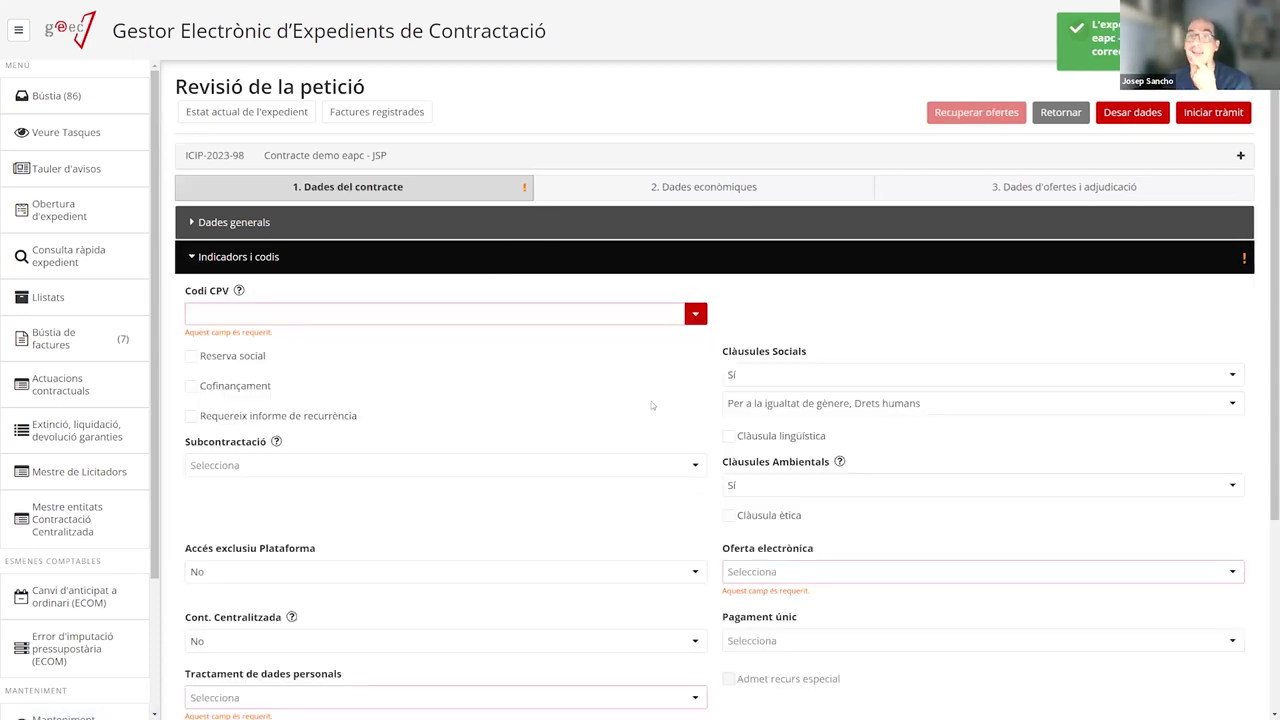
Set Codi CPV to 03110000-5 Cultivos, productos comerciales de jardinería y horticultura, Oferta electrònica to Sobre digital, and Tractament de dades personals to No
{"action": "left_click", "coordinate": [695, 313]}
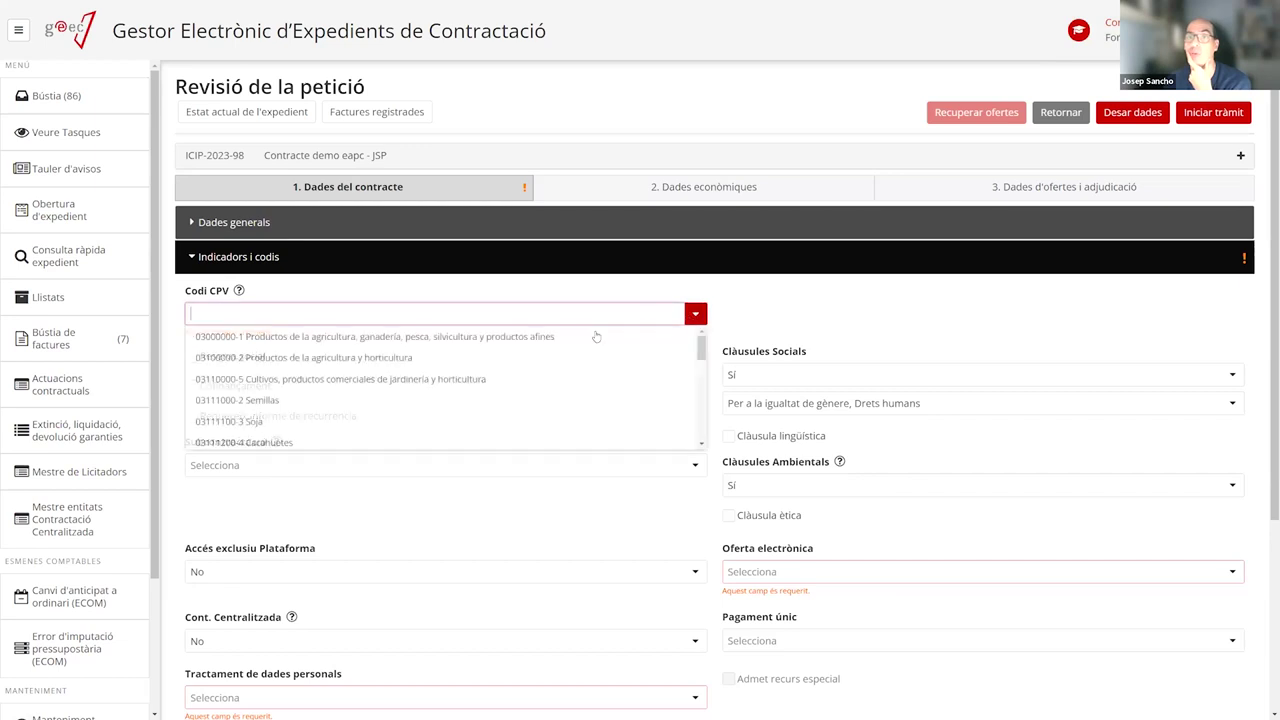
{"action": "left_click", "coordinate": [310, 389]}
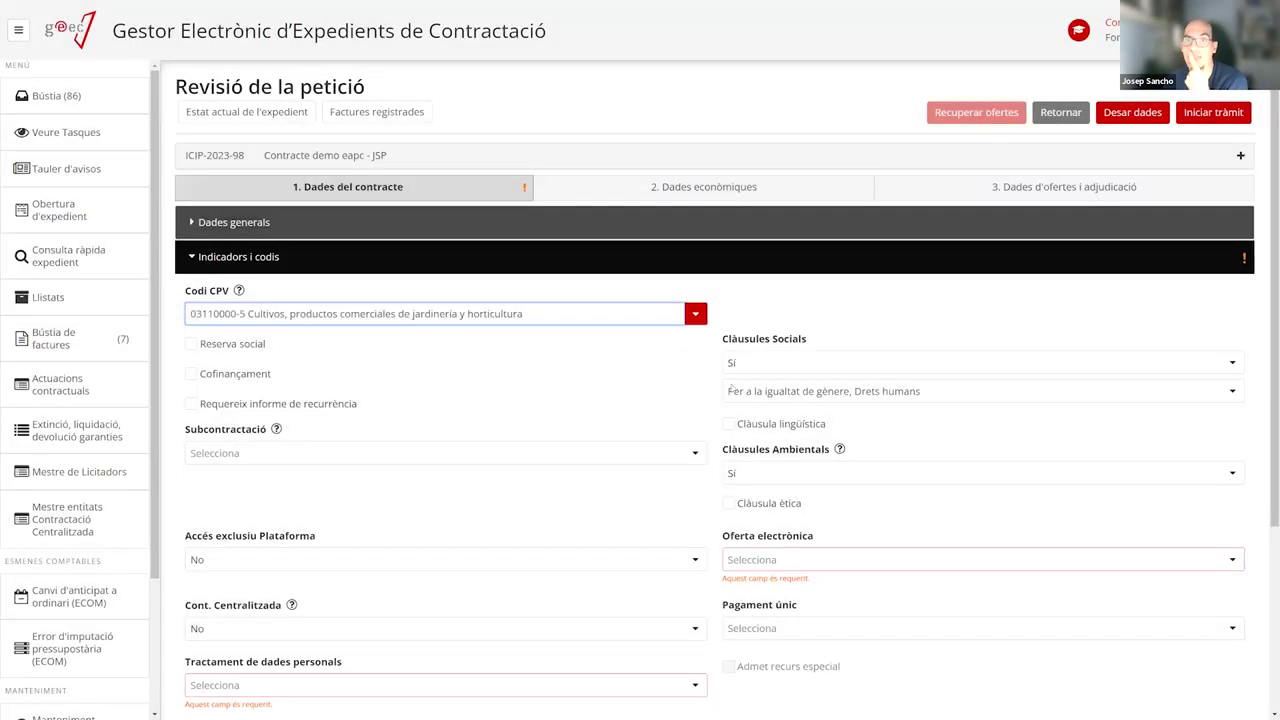
{"action": "scroll", "coordinate": [752, 390], "scroll_direction": "down", "scroll_amount": 1}
{"action": "scroll", "coordinate": [752, 390], "scroll_direction": "down", "scroll_amount": 3}
{"action": "left_click", "coordinate": [755, 386]}
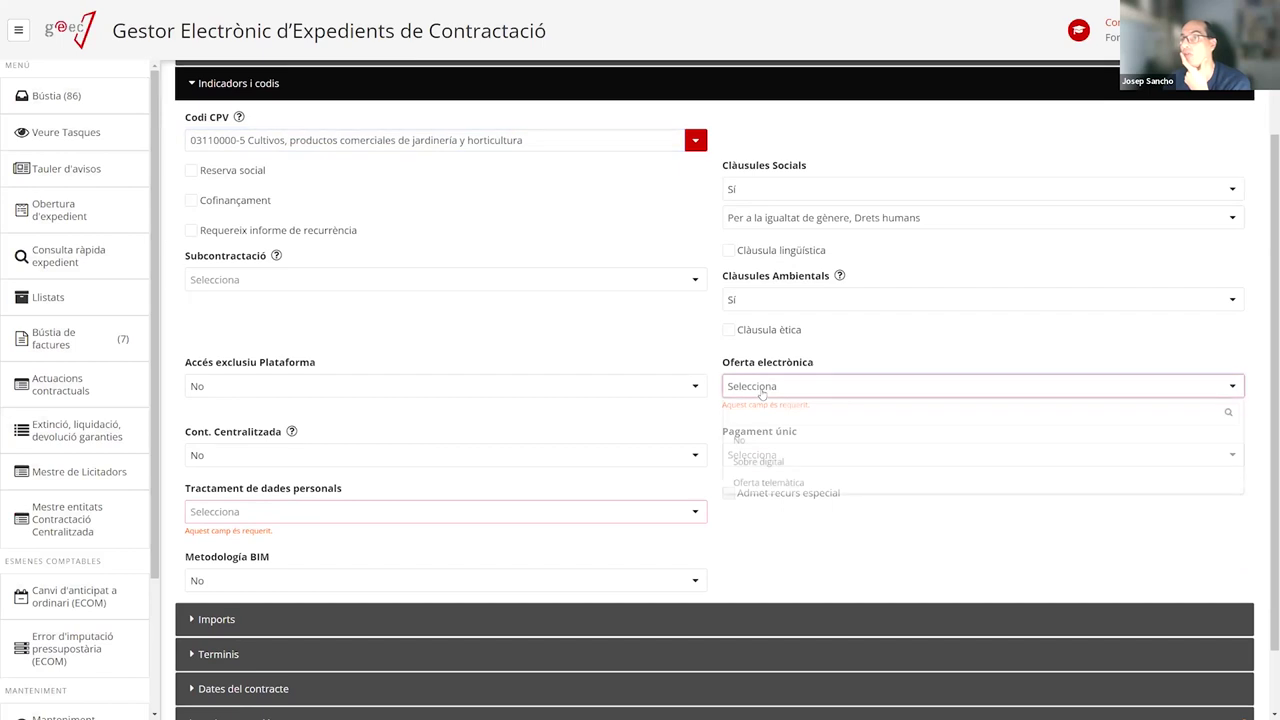
{"action": "left_click", "coordinate": [760, 461]}
{"action": "left_click", "coordinate": [284, 502]}
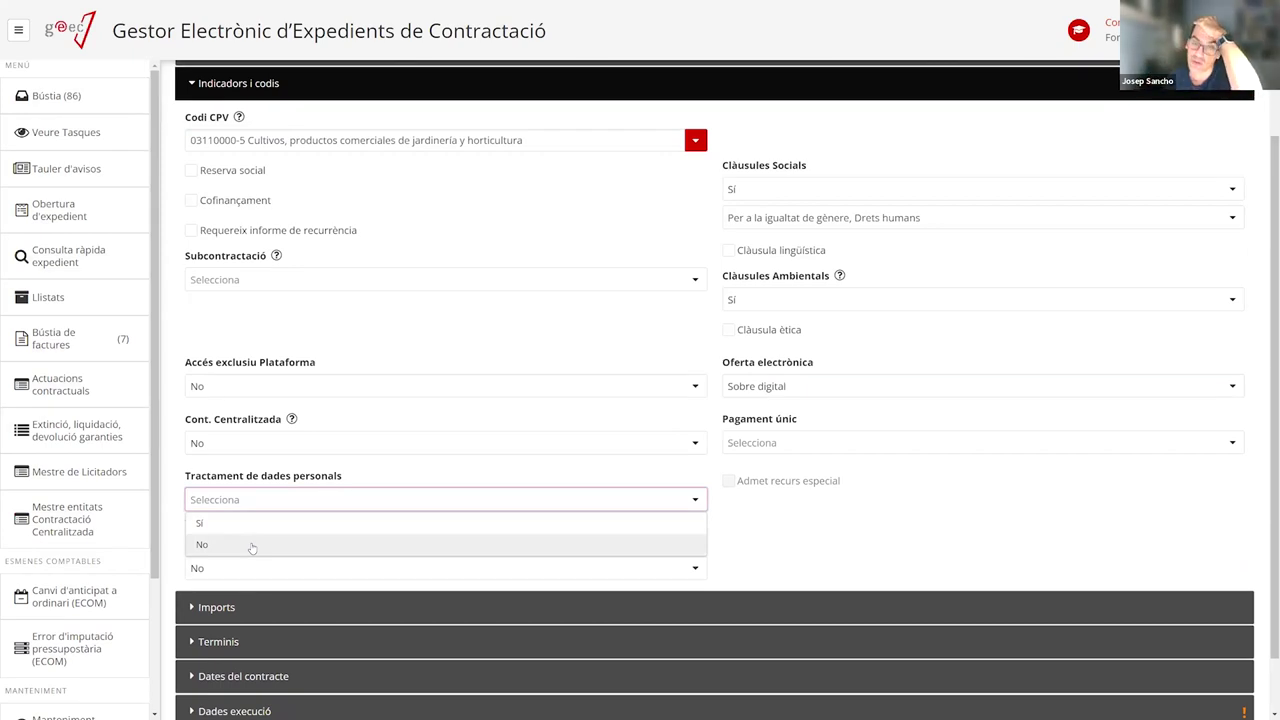
{"action": "left_click", "coordinate": [252, 546]}
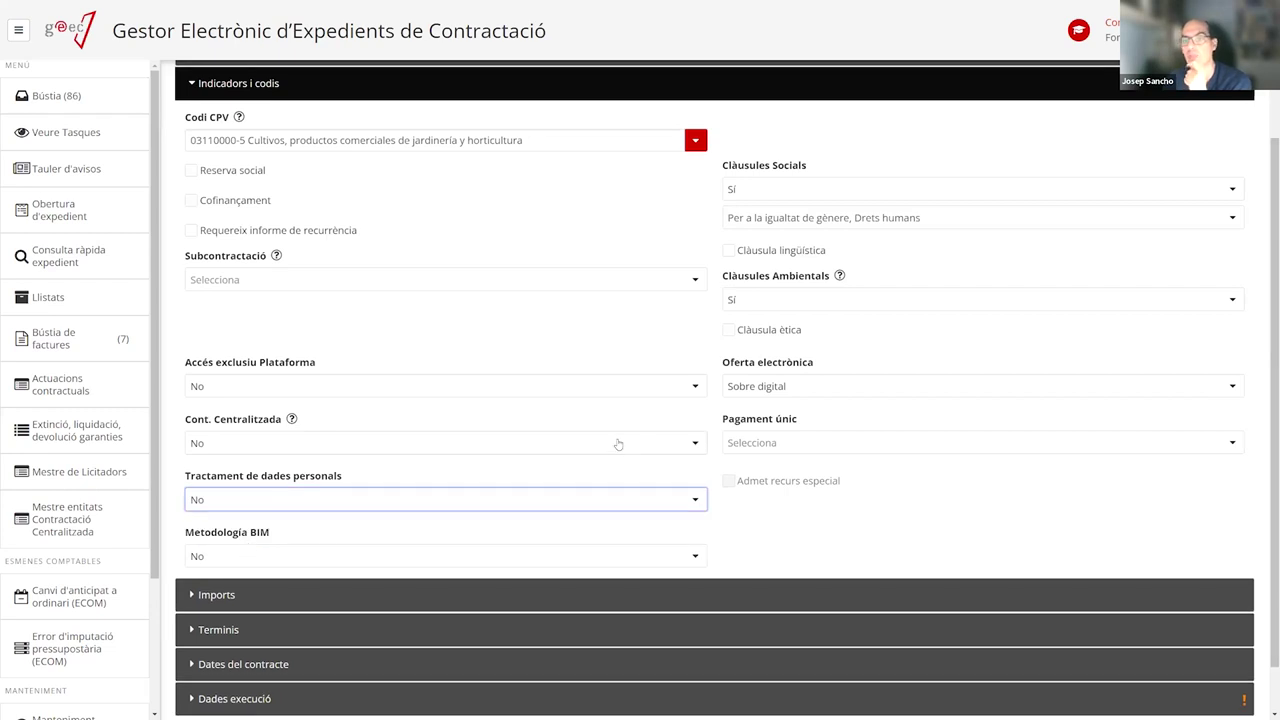
Expand the Dades execució section and set the Província Execució to Catalunya
{"action": "scroll", "coordinate": [617, 443], "scroll_direction": "down", "scroll_amount": 1}
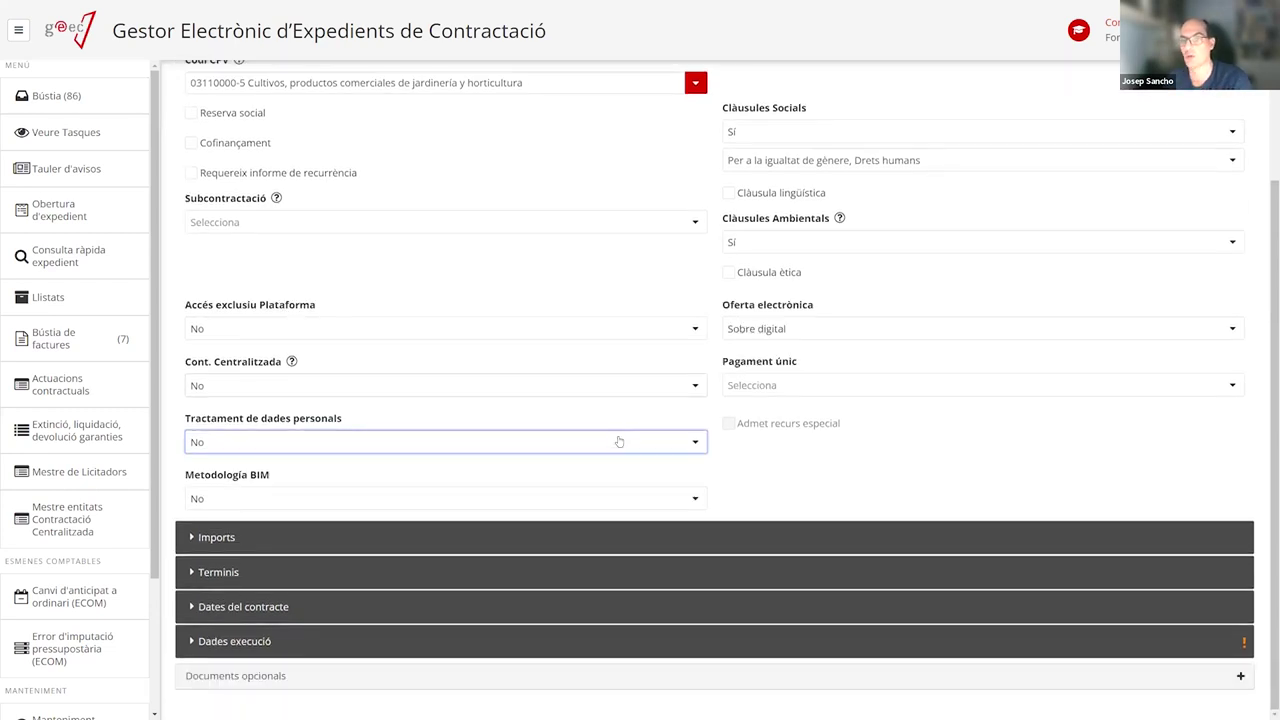
{"action": "left_click", "coordinate": [337, 648]}
{"action": "scroll", "coordinate": [344, 519], "scroll_direction": "down", "scroll_amount": 3}
{"action": "left_click", "coordinate": [241, 627]}
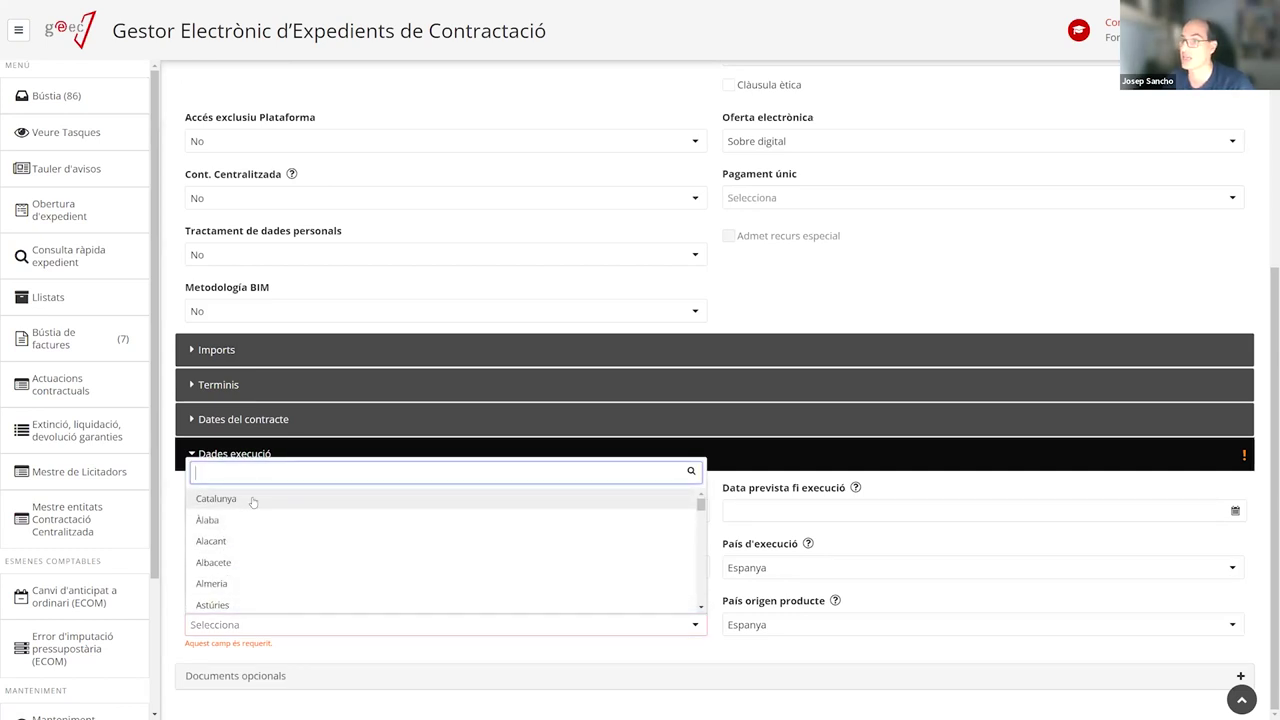
{"action": "left_click", "coordinate": [253, 500]}
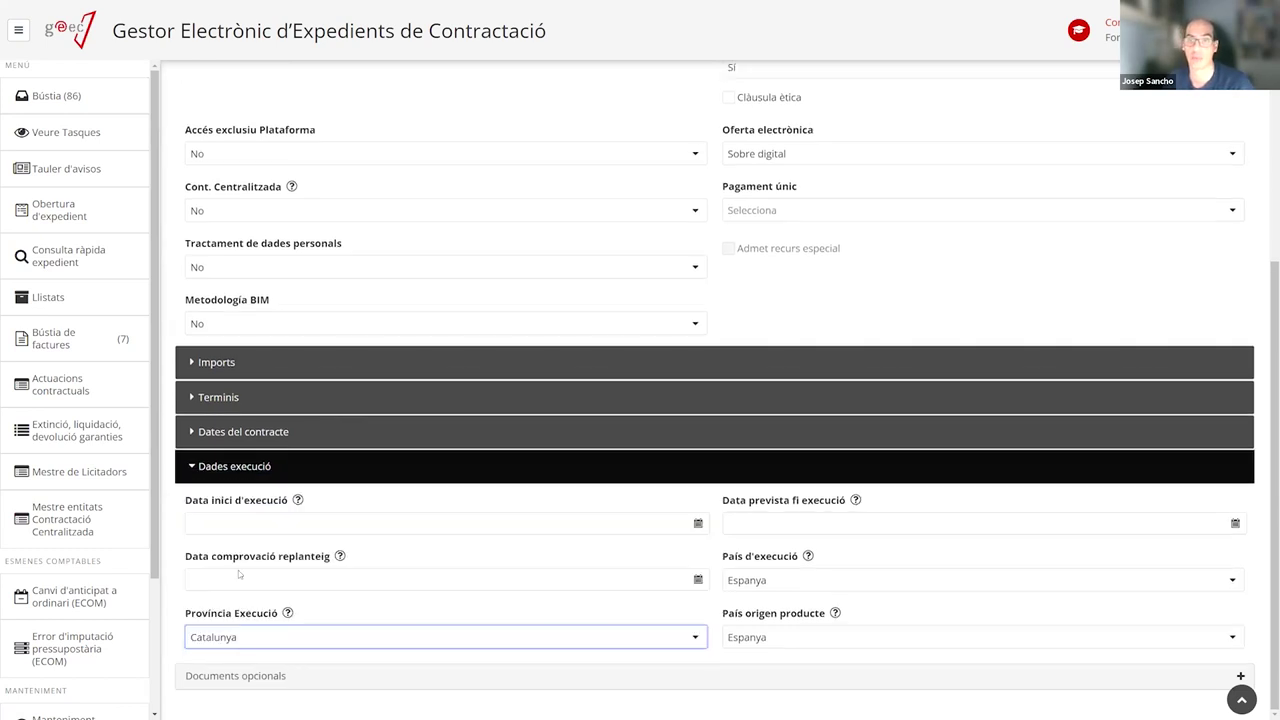
Change the Província Execució to Barcelona and switch it back to Catalunya
{"action": "left_click", "coordinate": [238, 633]}
{"action": "type", "text": "bar"}
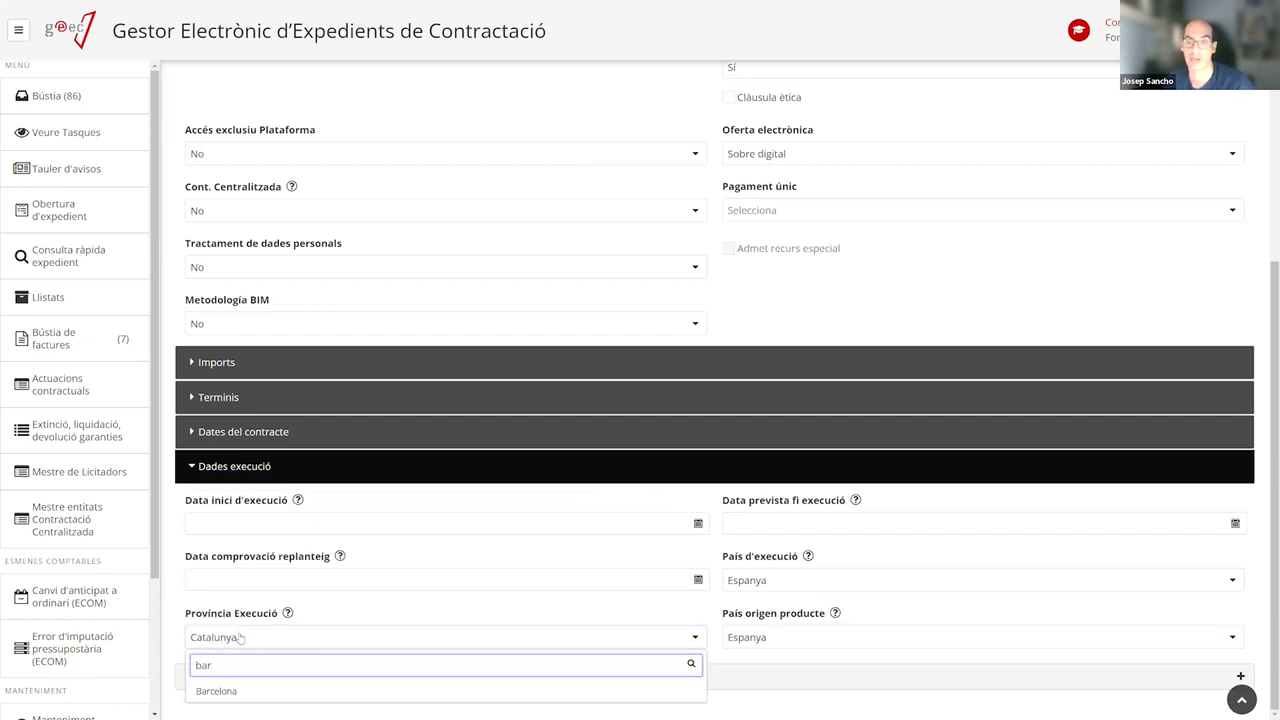
{"action": "left_click", "coordinate": [234, 692]}
{"action": "left_click", "coordinate": [260, 640]}
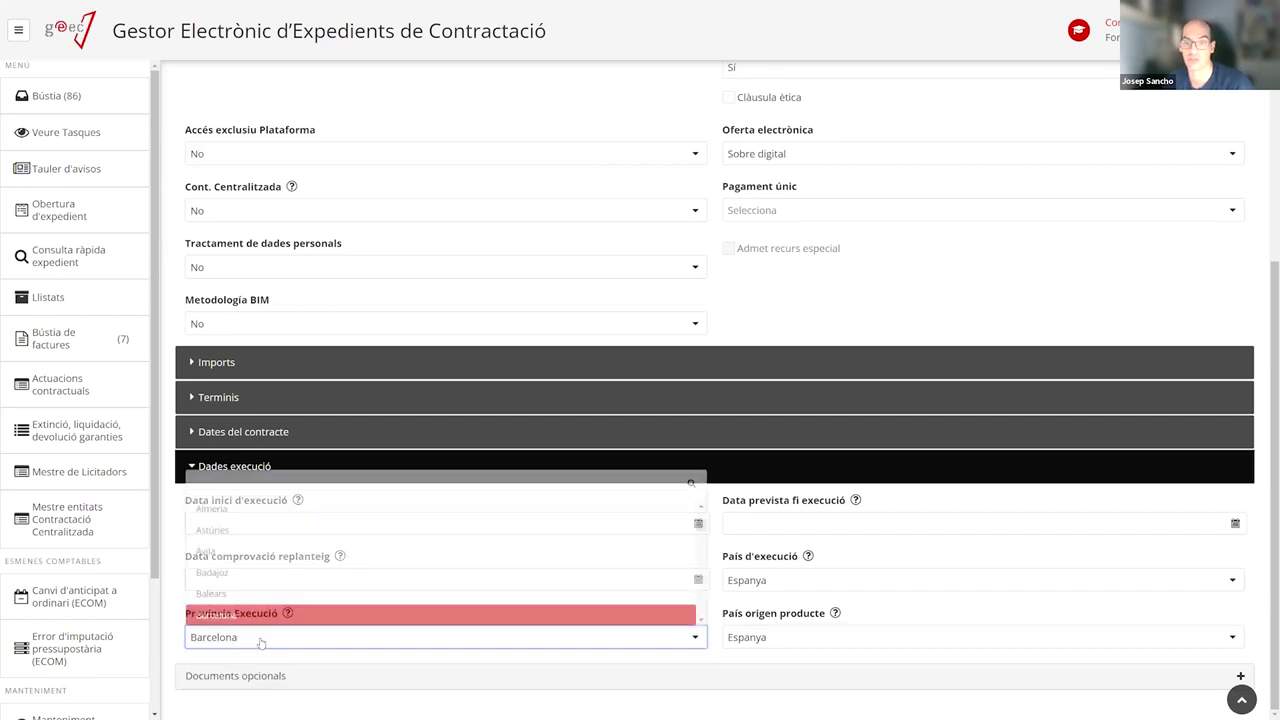
{"action": "scroll", "coordinate": [272, 565], "scroll_direction": "up", "scroll_amount": 2}
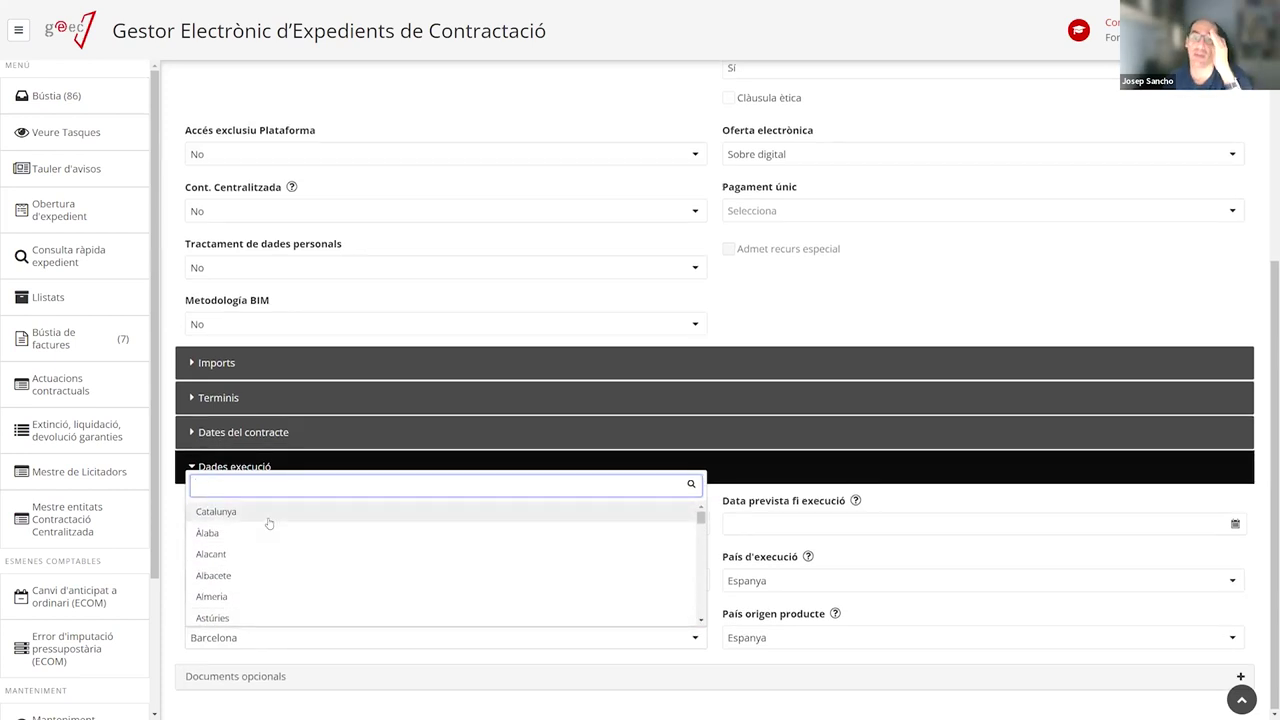
{"action": "left_click", "coordinate": [268, 515]}
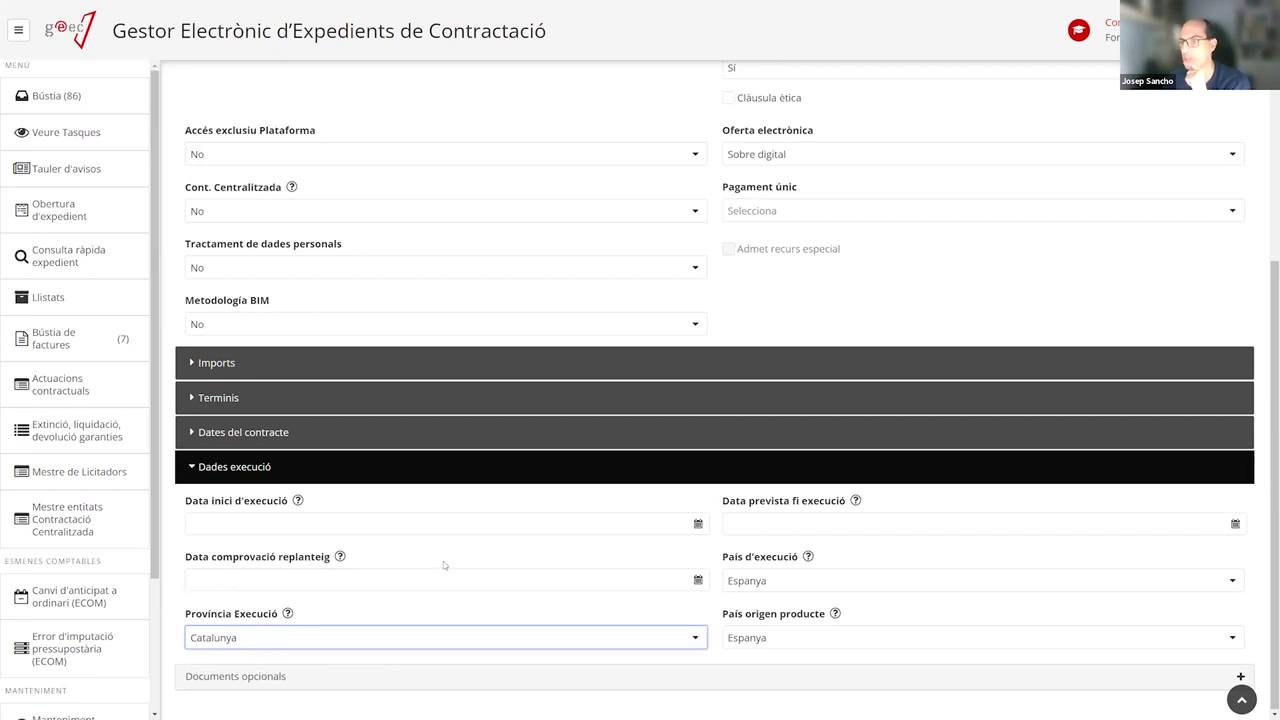
Save the petition review data and collapse the Indicadors i codis and Dades execució sections
{"action": "scroll", "coordinate": [800, 400], "scroll_direction": "up", "scroll_amount": 5}
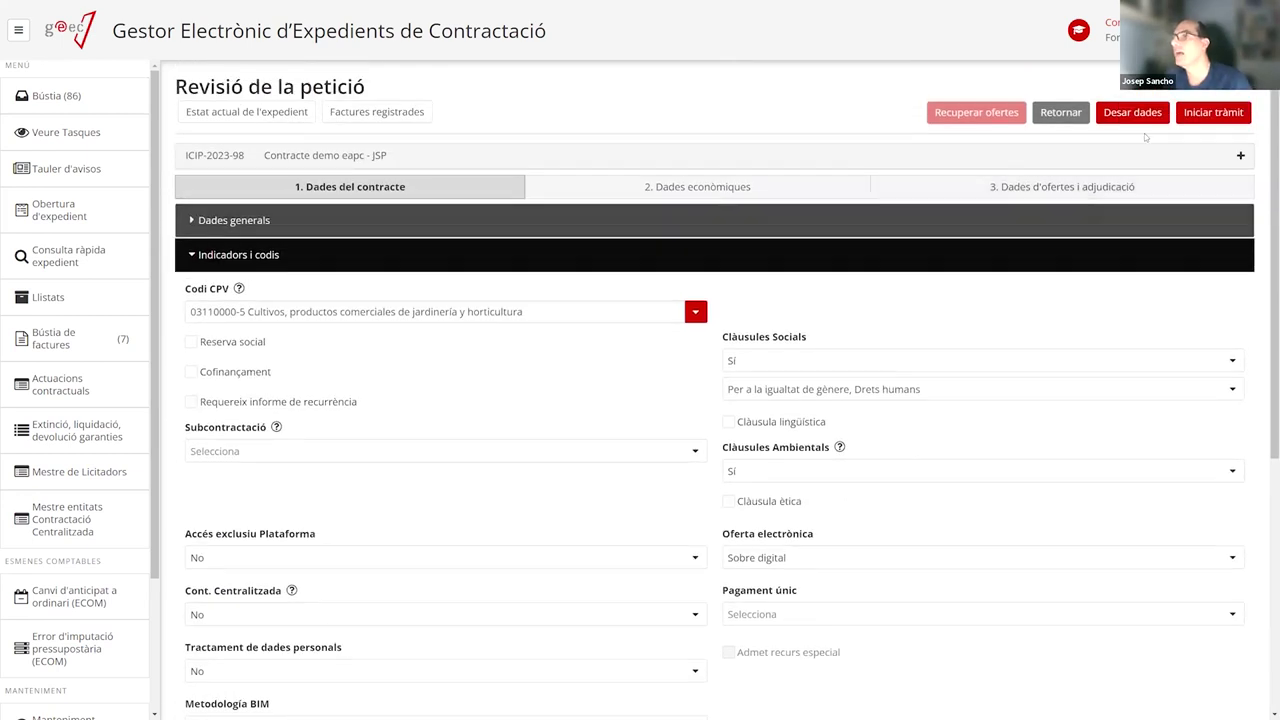
{"action": "left_click", "coordinate": [1143, 117]}
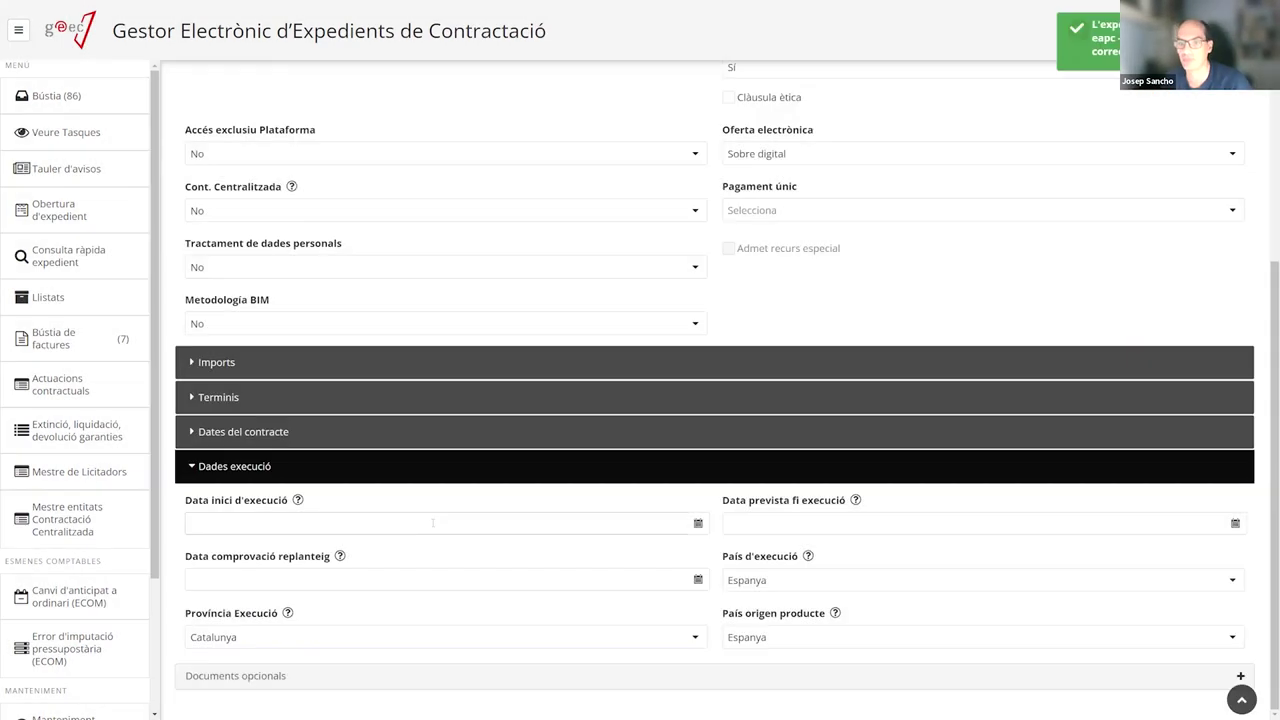
{"action": "scroll", "coordinate": [430, 525], "scroll_direction": "up", "scroll_amount": 5}
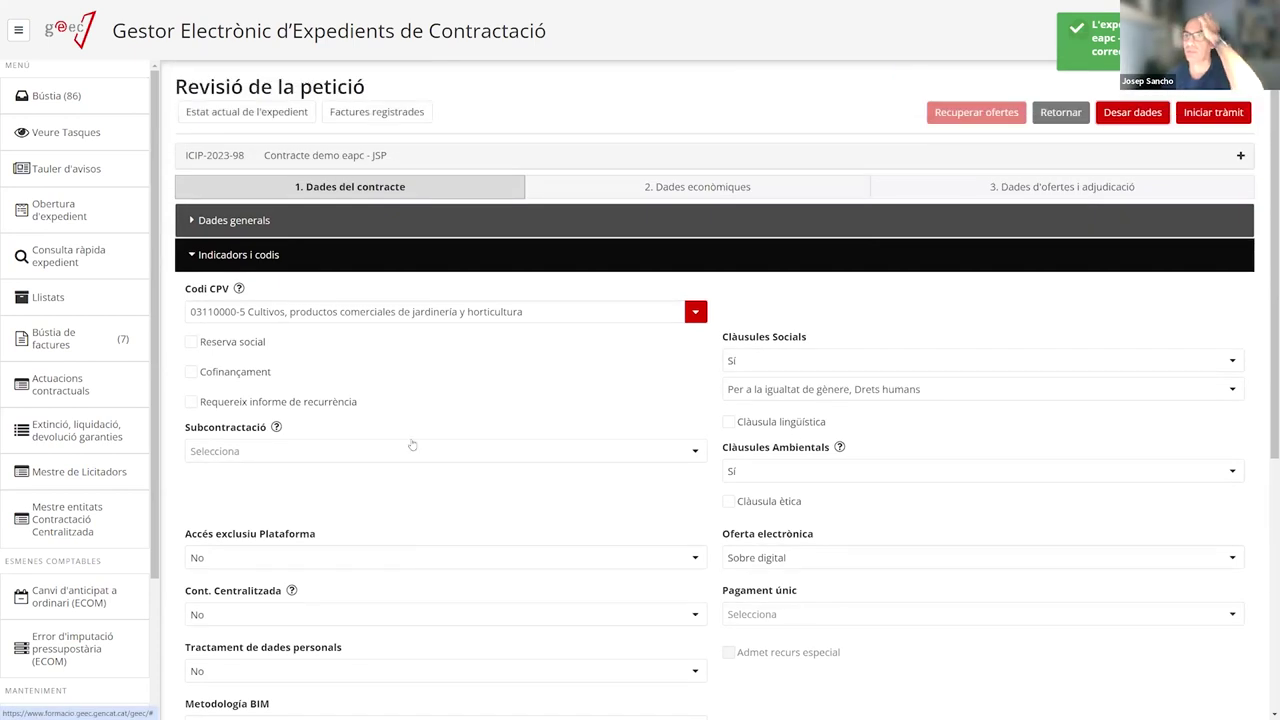
{"action": "left_click", "coordinate": [240, 256]}
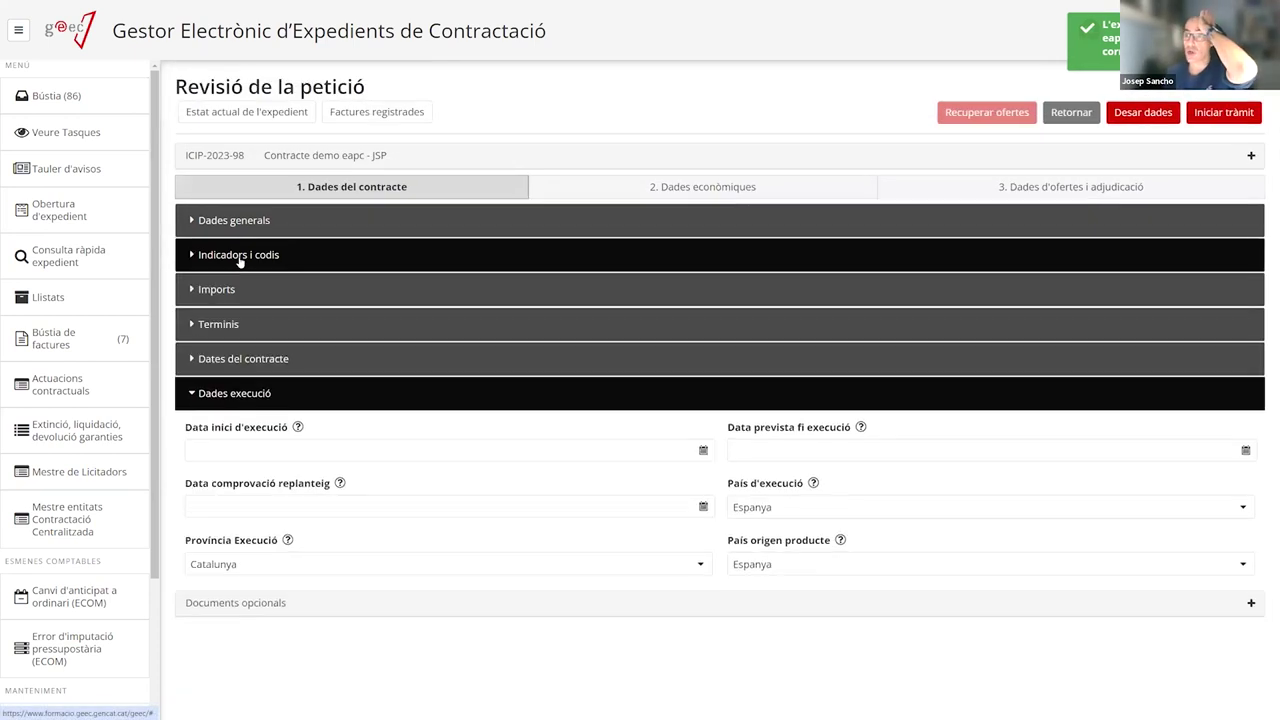
{"action": "left_click", "coordinate": [200, 392]}
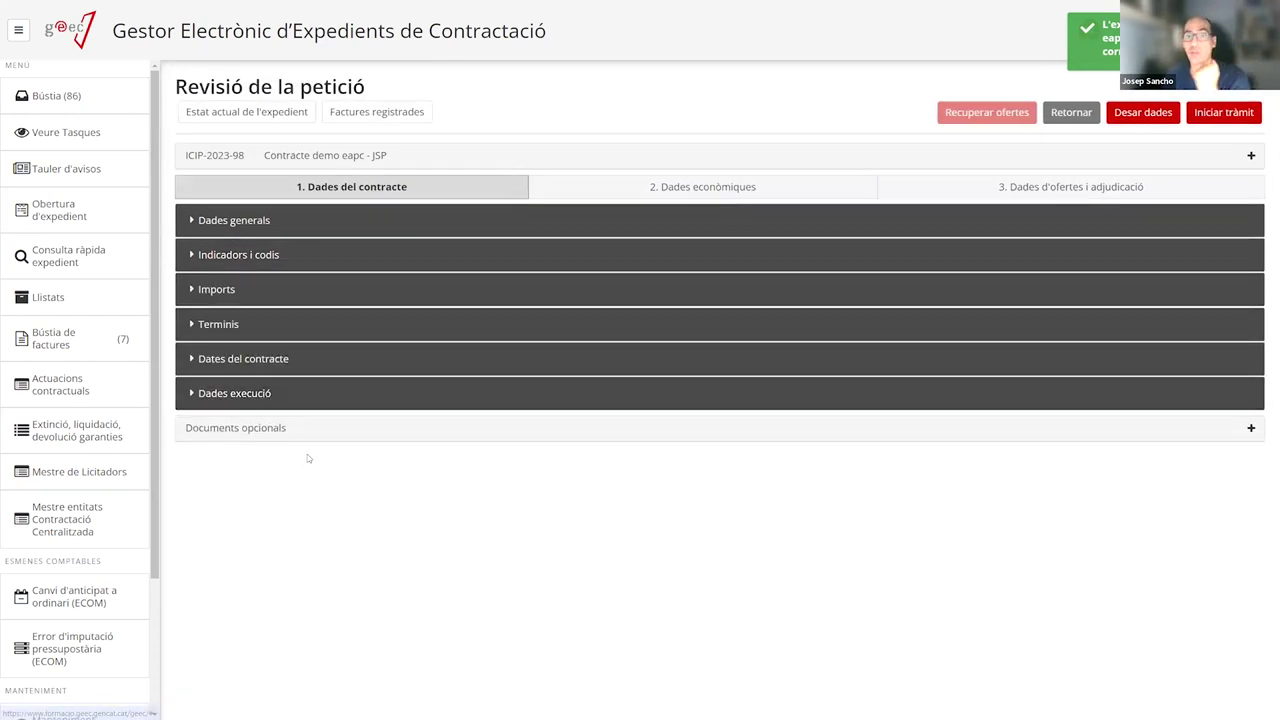
Add the optional document AL16-Nomenament del responsable del contracte to the petition review and upload its file
{"action": "left_click", "coordinate": [249, 430]}
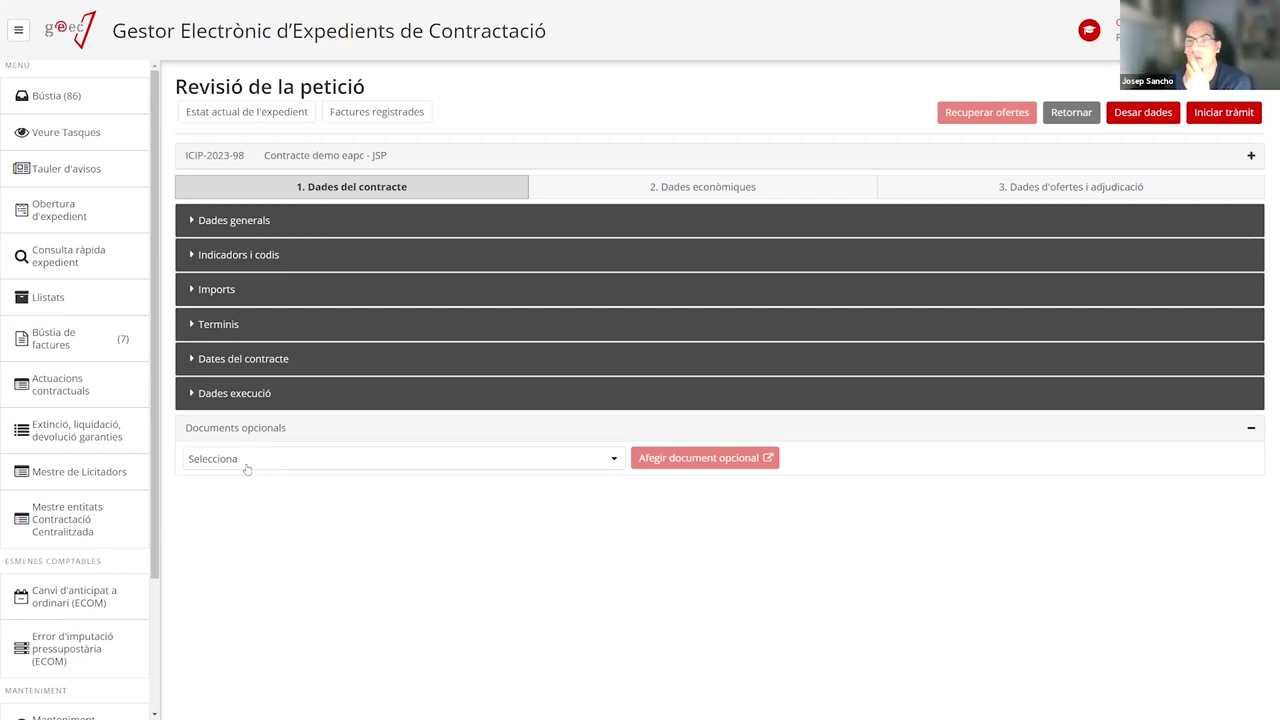
{"action": "left_click", "coordinate": [276, 461]}
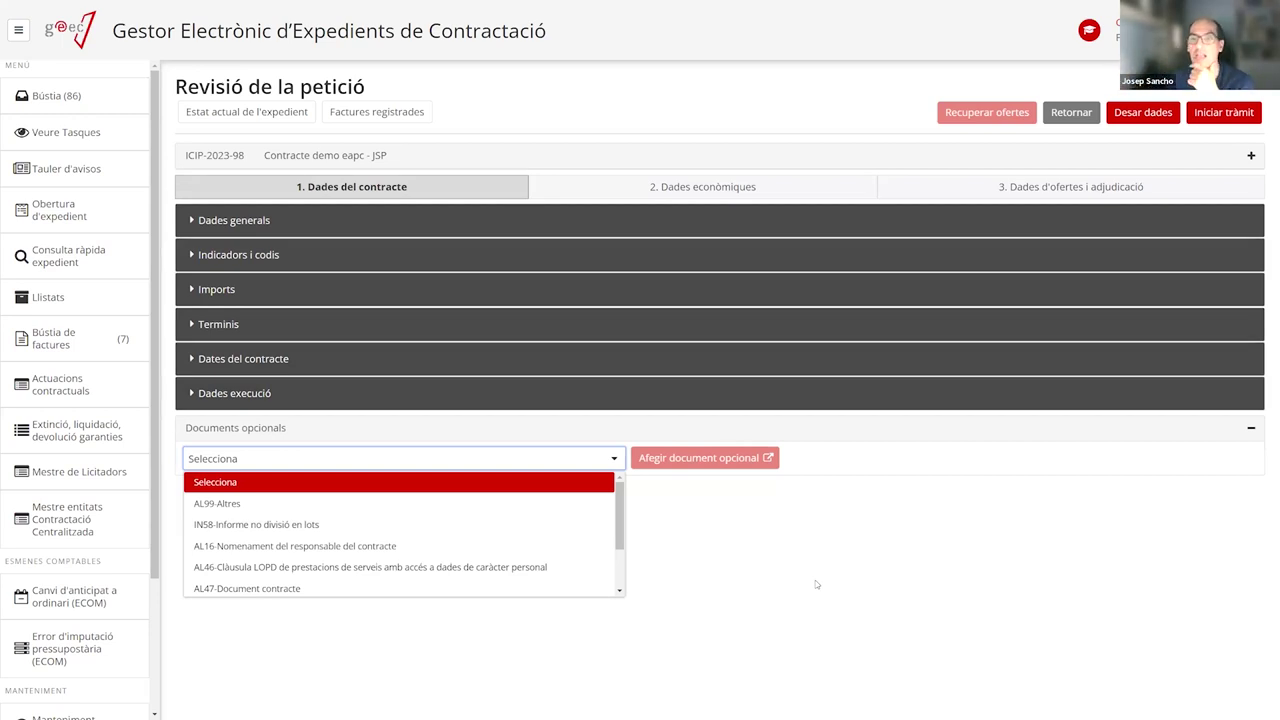
{"action": "left_click", "coordinate": [287, 547]}
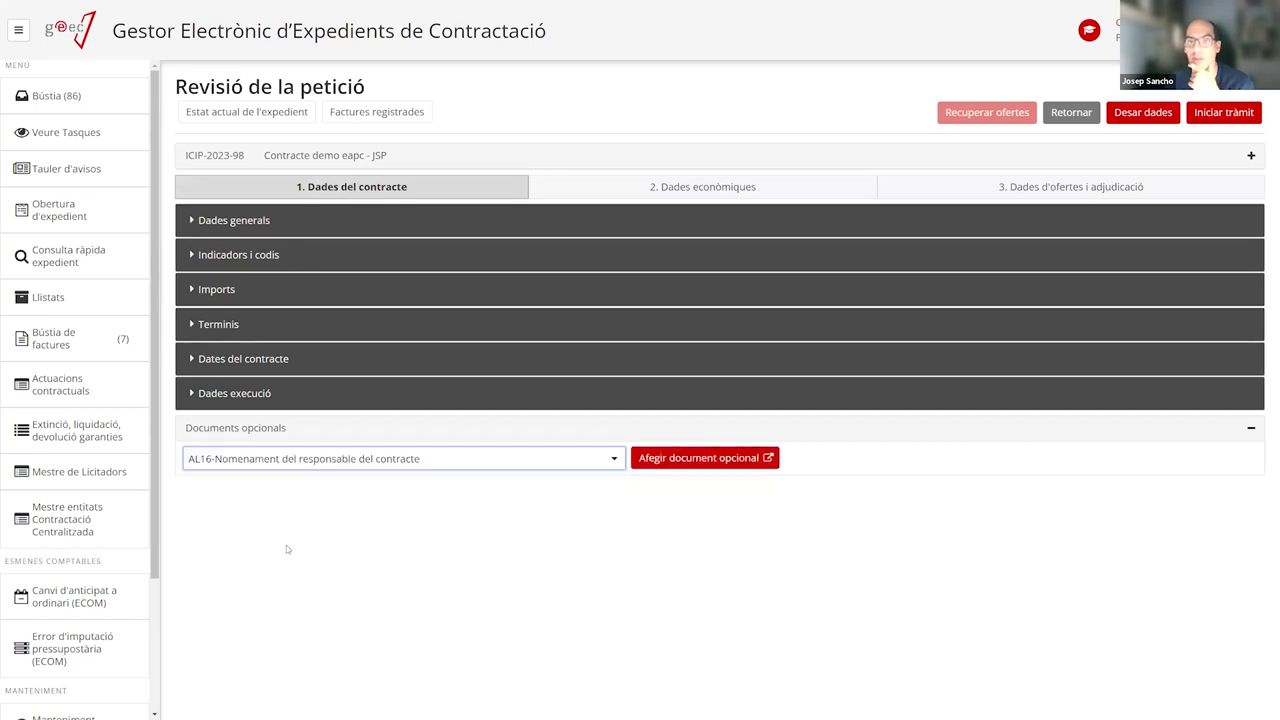
{"action": "left_click", "coordinate": [678, 463]}
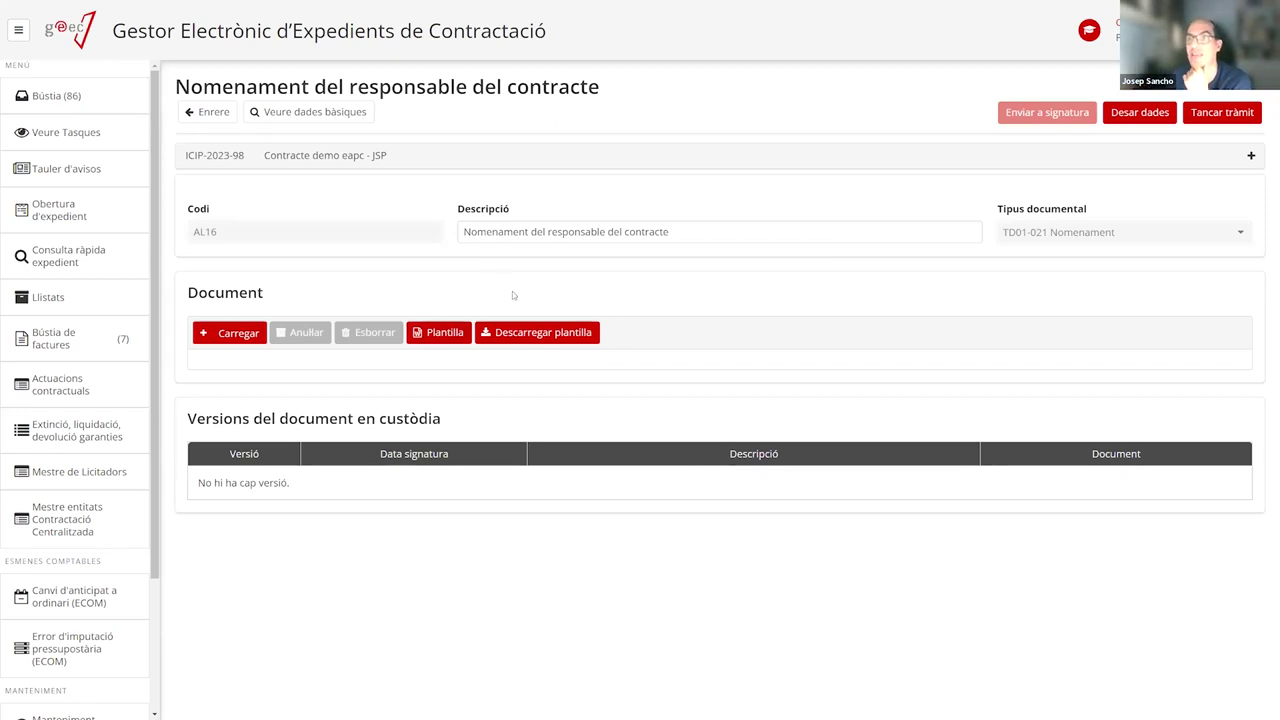
{"action": "left_click", "coordinate": [255, 334]}
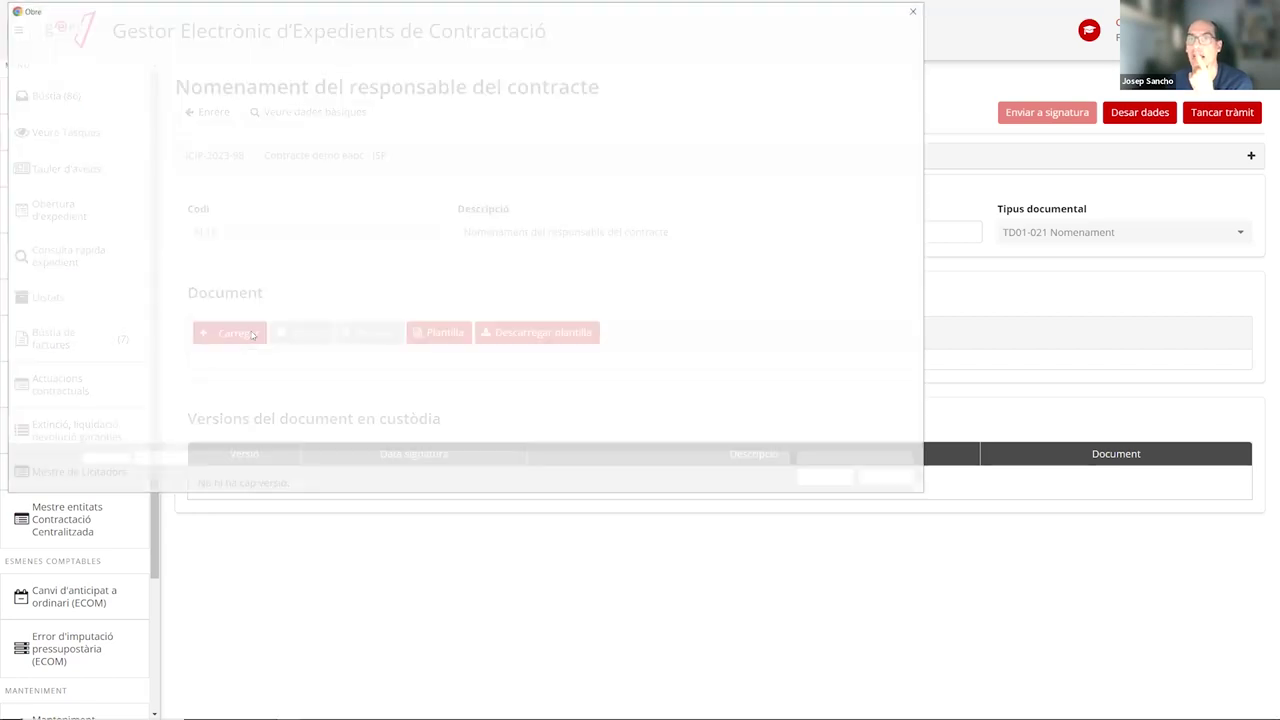
{"action": "double_click", "coordinate": [235, 137]}
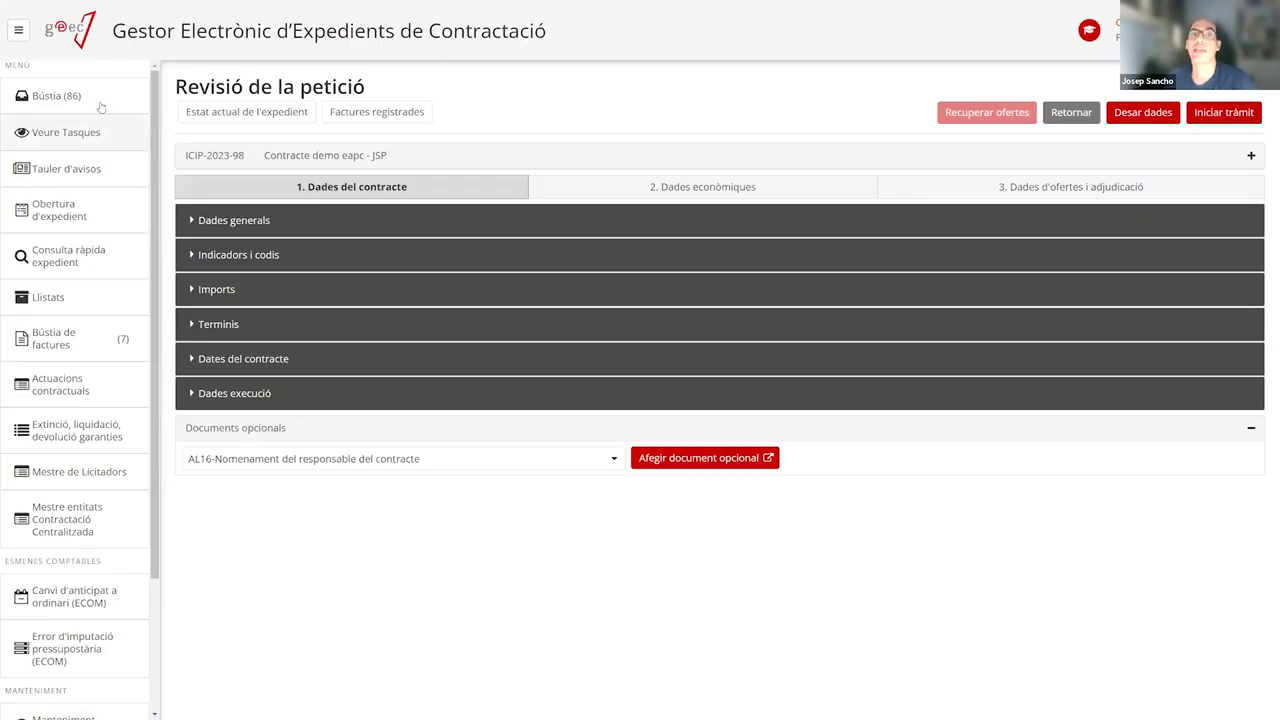
Open the file's Arbre de tramitació from the Bústia and request a copy of the Nomenament del responsable del contracte document
{"action": "left_click", "coordinate": [60, 95]}
{"action": "left_click", "coordinate": [234, 252]}
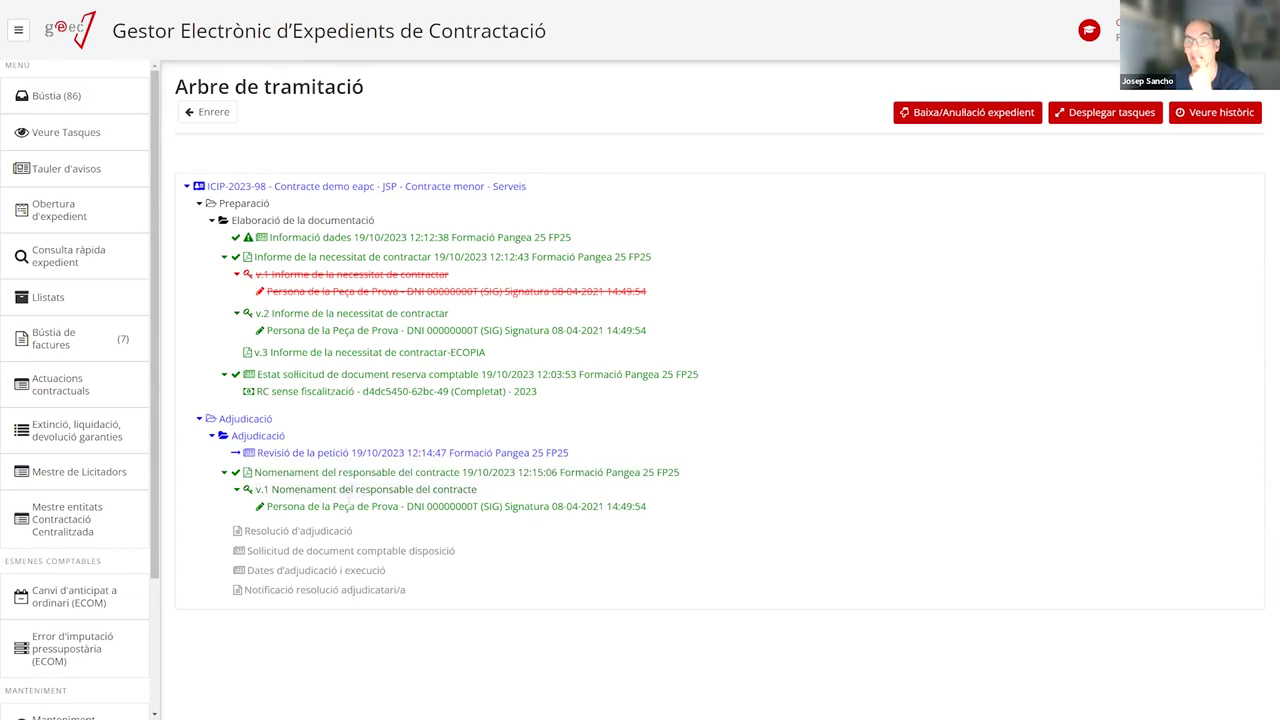
{"action": "left_click", "coordinate": [300, 476]}
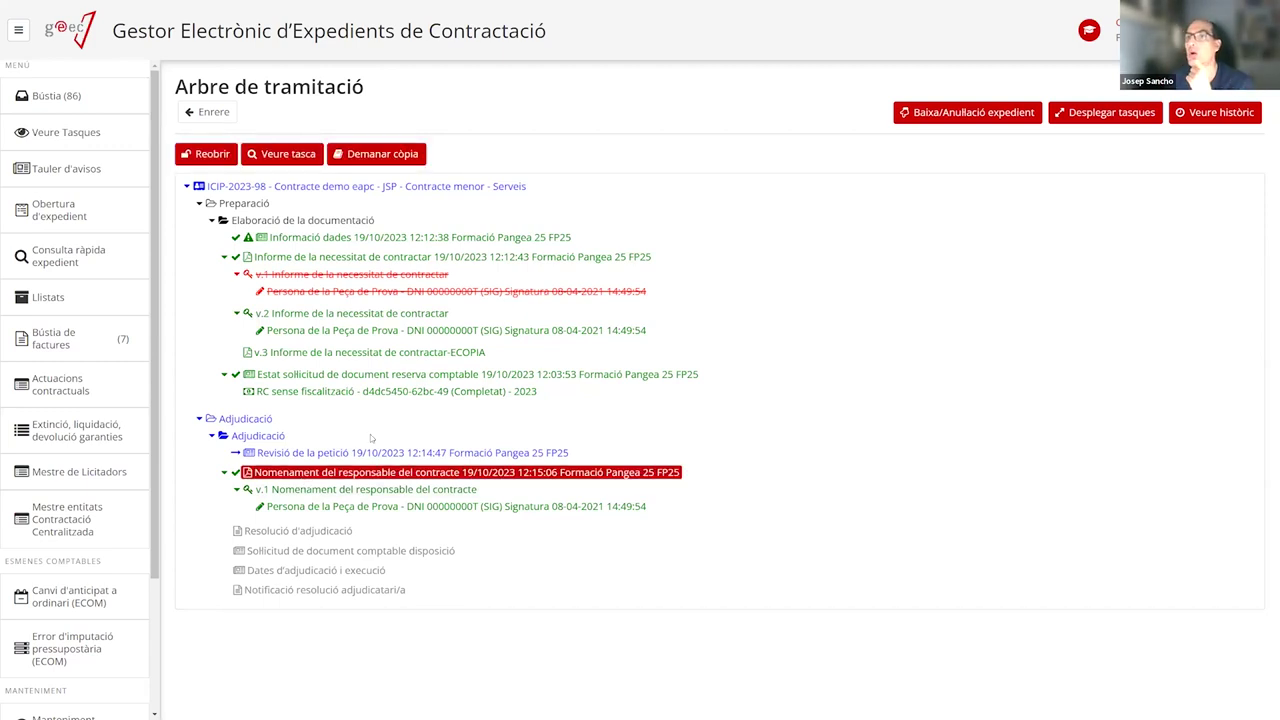
{"action": "left_click", "coordinate": [396, 157]}
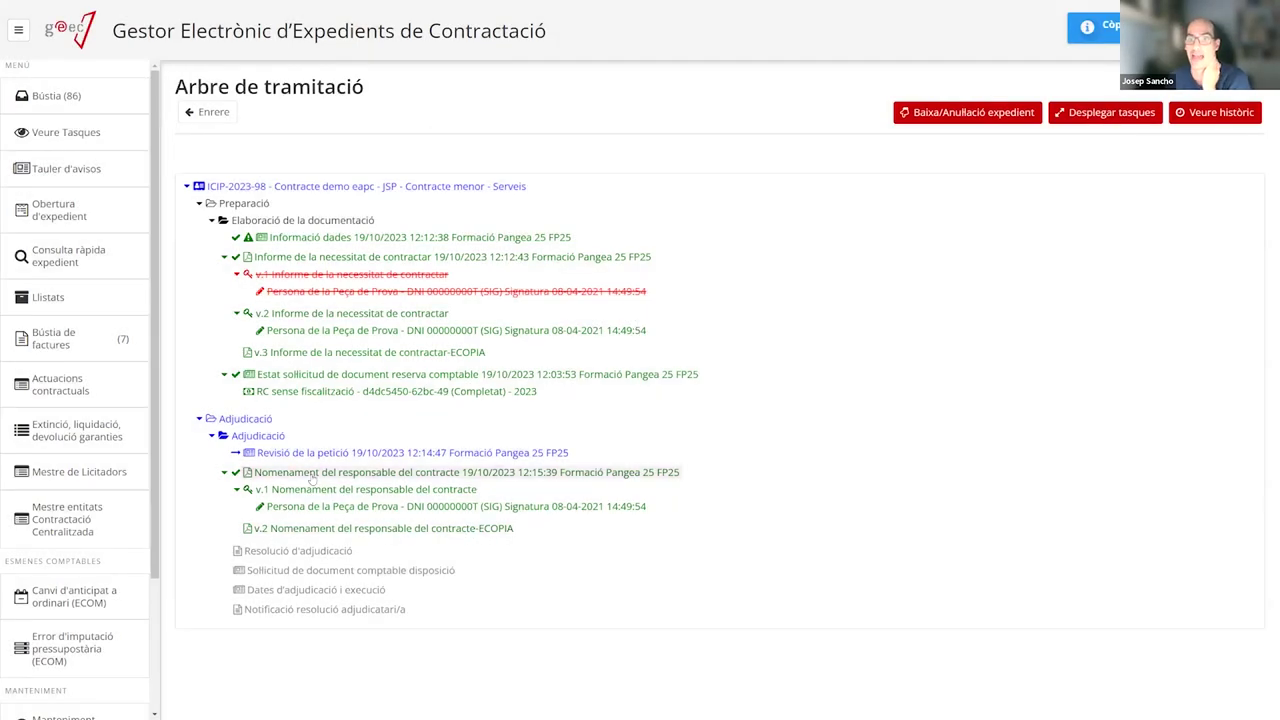
{"action": "left_click", "coordinate": [455, 472]}
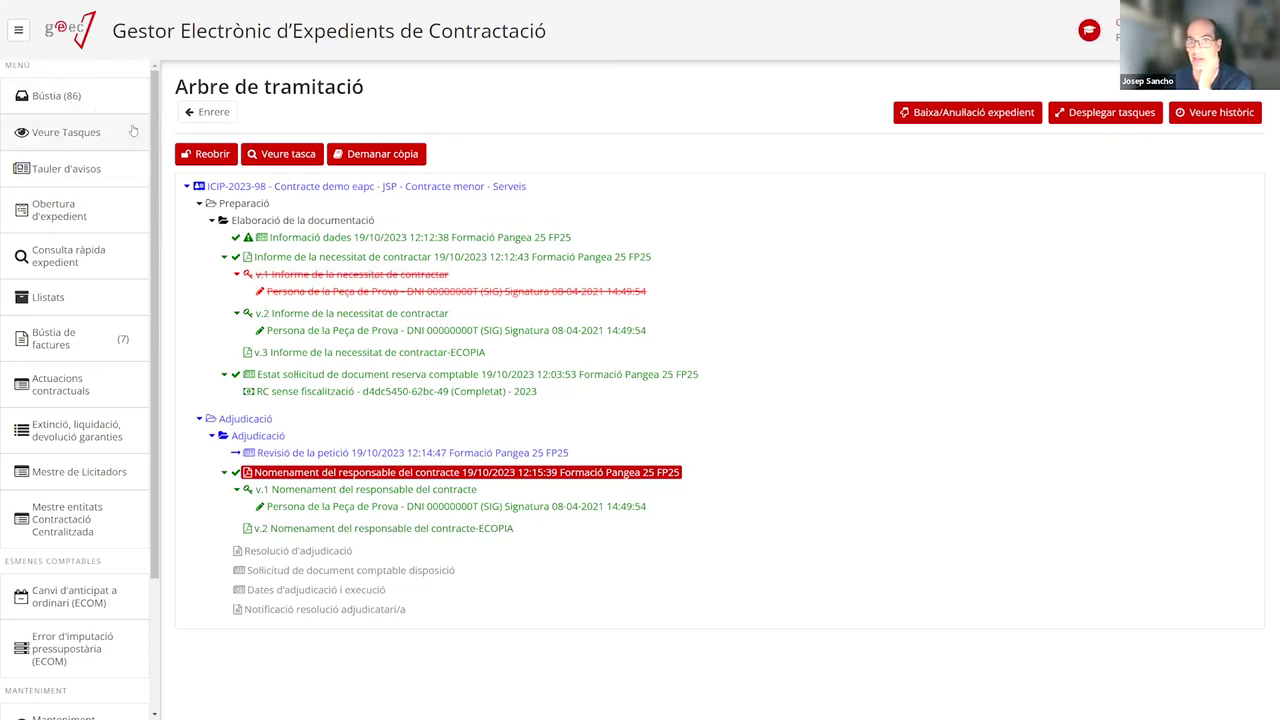
Return to the Bústia, open the Revisió de la petició task and start its procedure
{"action": "left_click", "coordinate": [58, 95]}
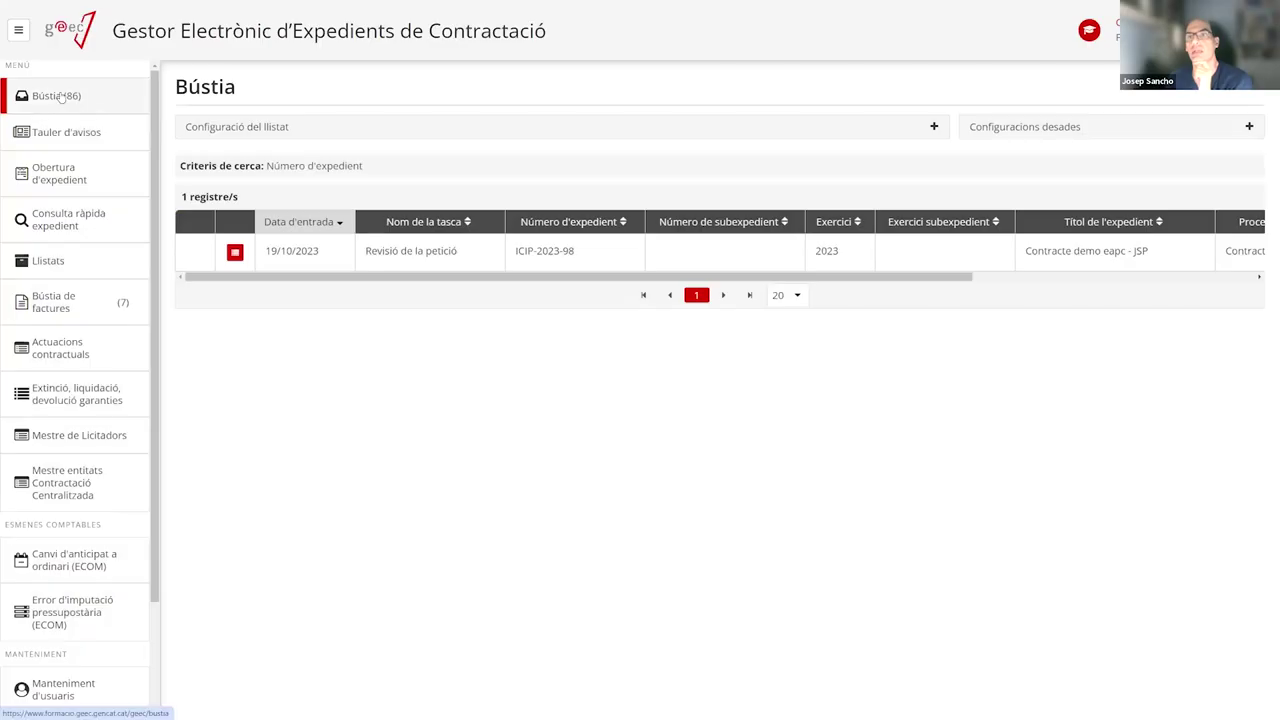
{"action": "left_click", "coordinate": [420, 254]}
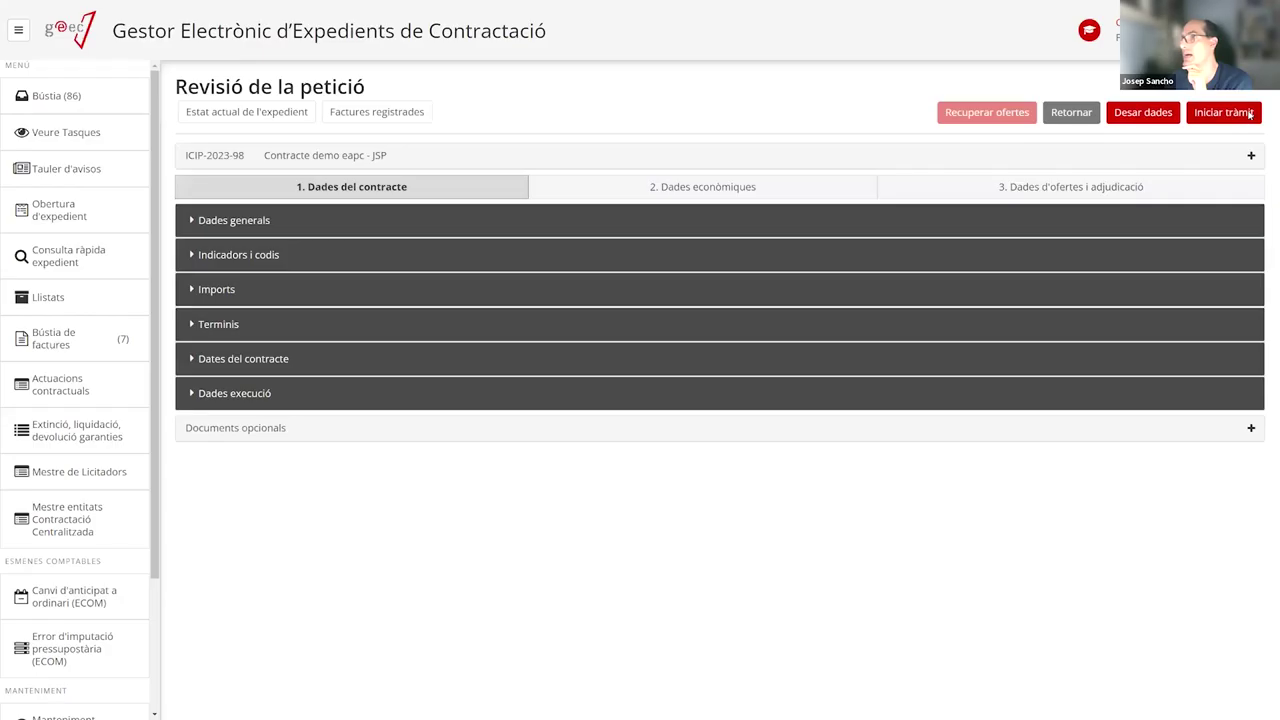
{"action": "left_click", "coordinate": [1249, 115]}
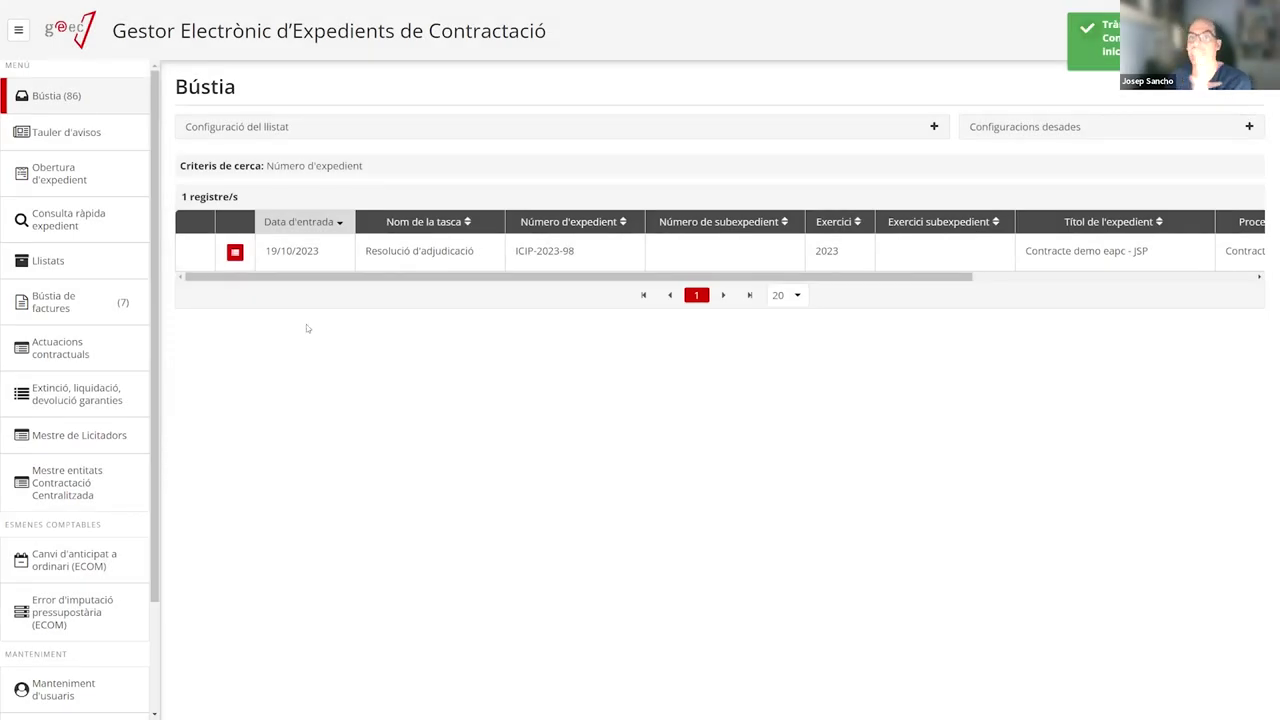
Open the Resolució d'adjudicació task, upload its document file and continue the procedure
{"action": "left_click", "coordinate": [411, 253]}
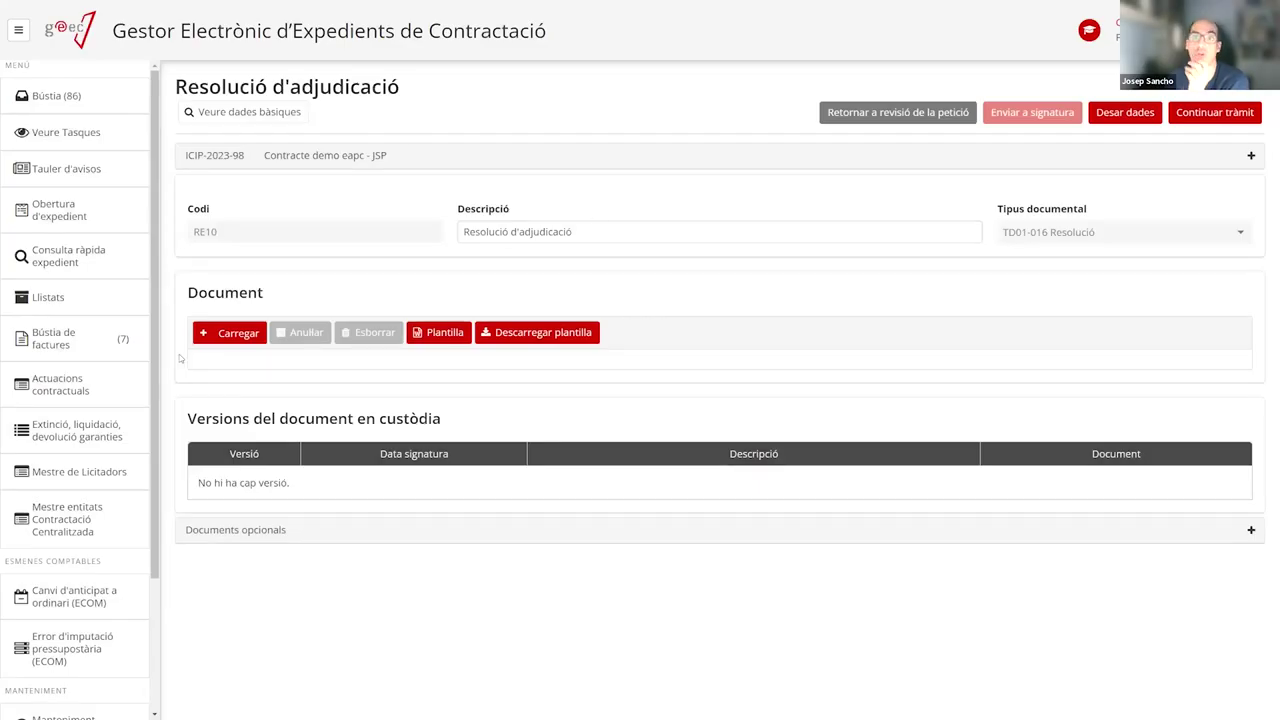
{"action": "left_click", "coordinate": [240, 335]}
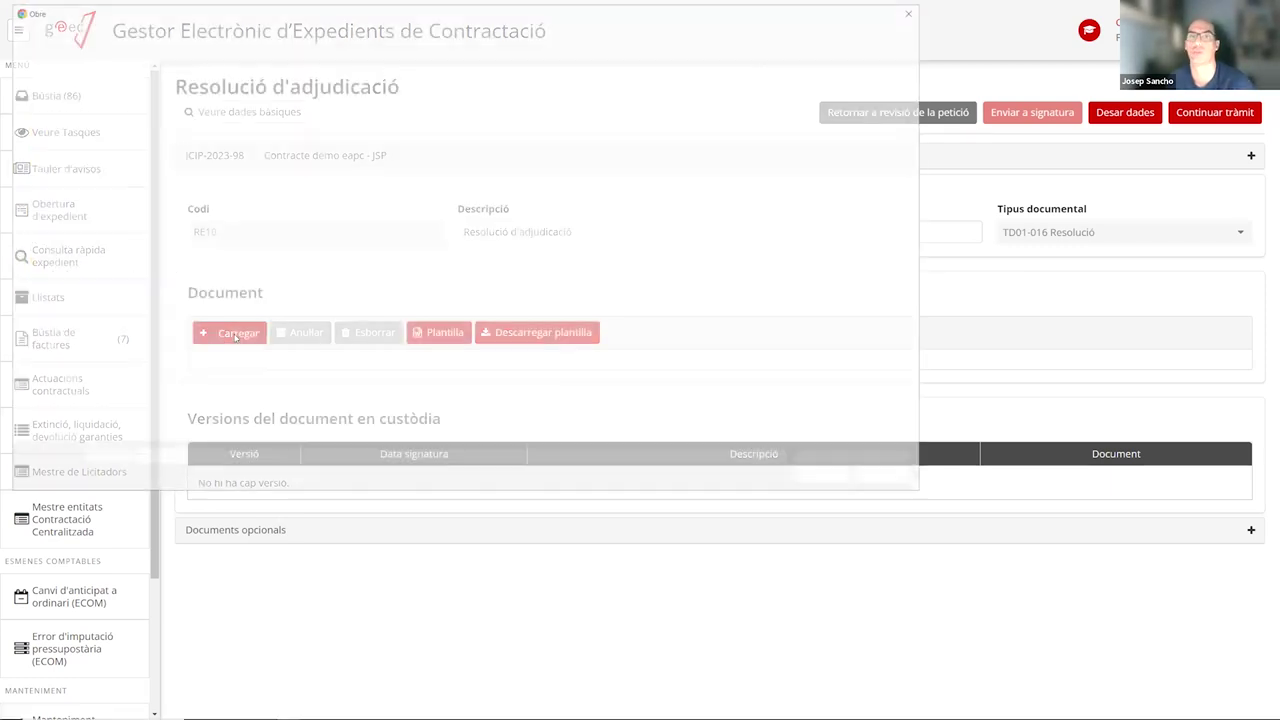
{"action": "double_click", "coordinate": [229, 140]}
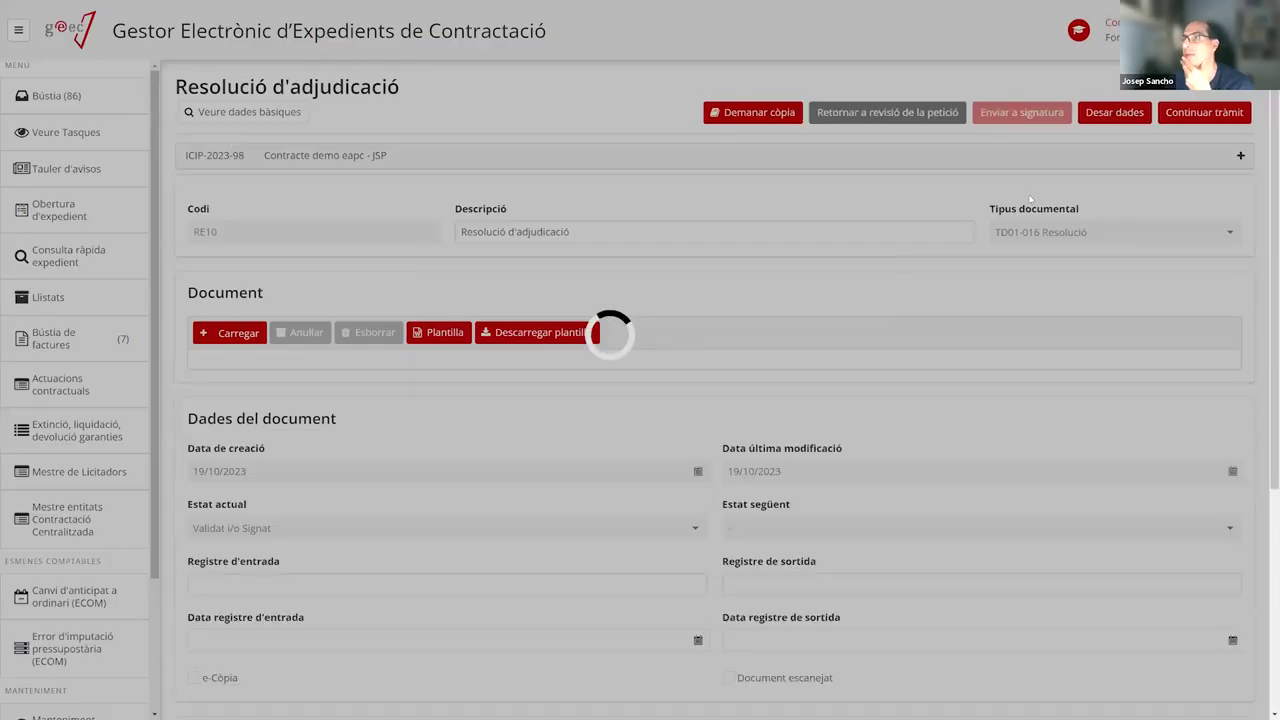
{"action": "scroll", "coordinate": [666, 483], "scroll_direction": "down", "scroll_amount": 4}
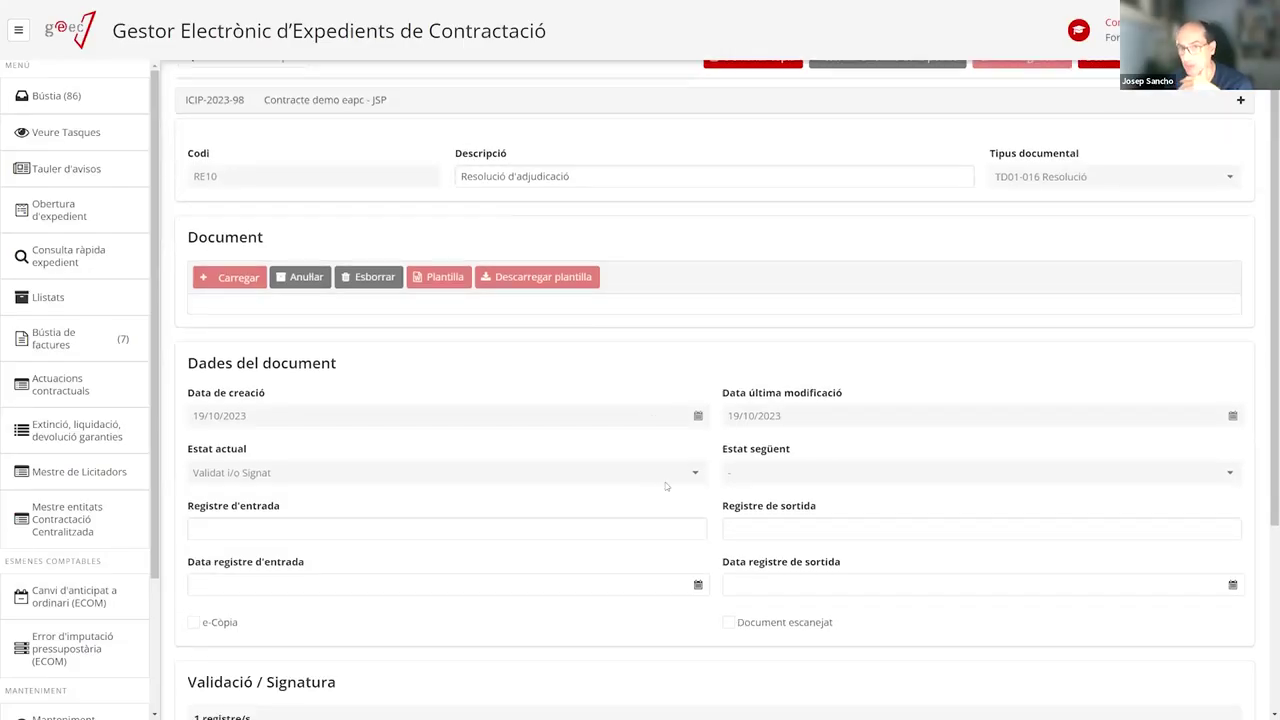
{"action": "scroll", "coordinate": [932, 272], "scroll_direction": "up", "scroll_amount": 4}
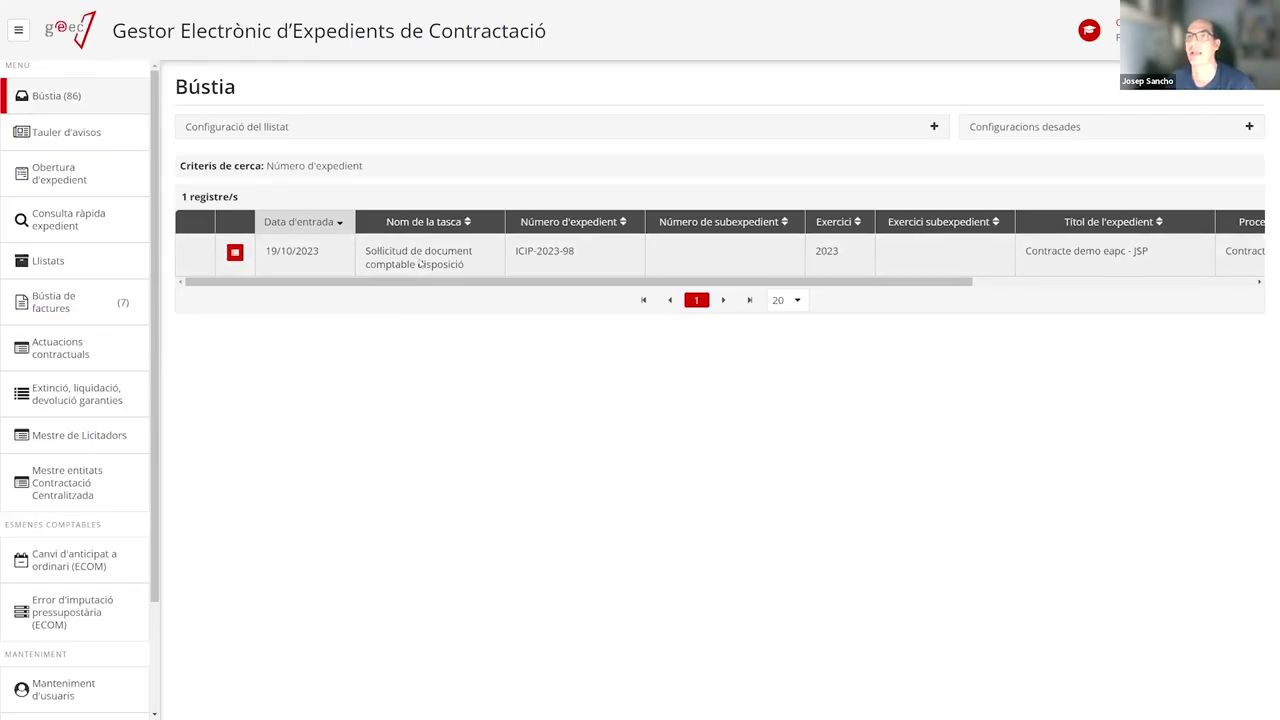
Send the Sol·licitud de document comptable disposició to the accounting system, reopen the task from the Bústia and start its procedure
{"action": "left_click", "coordinate": [419, 262]}
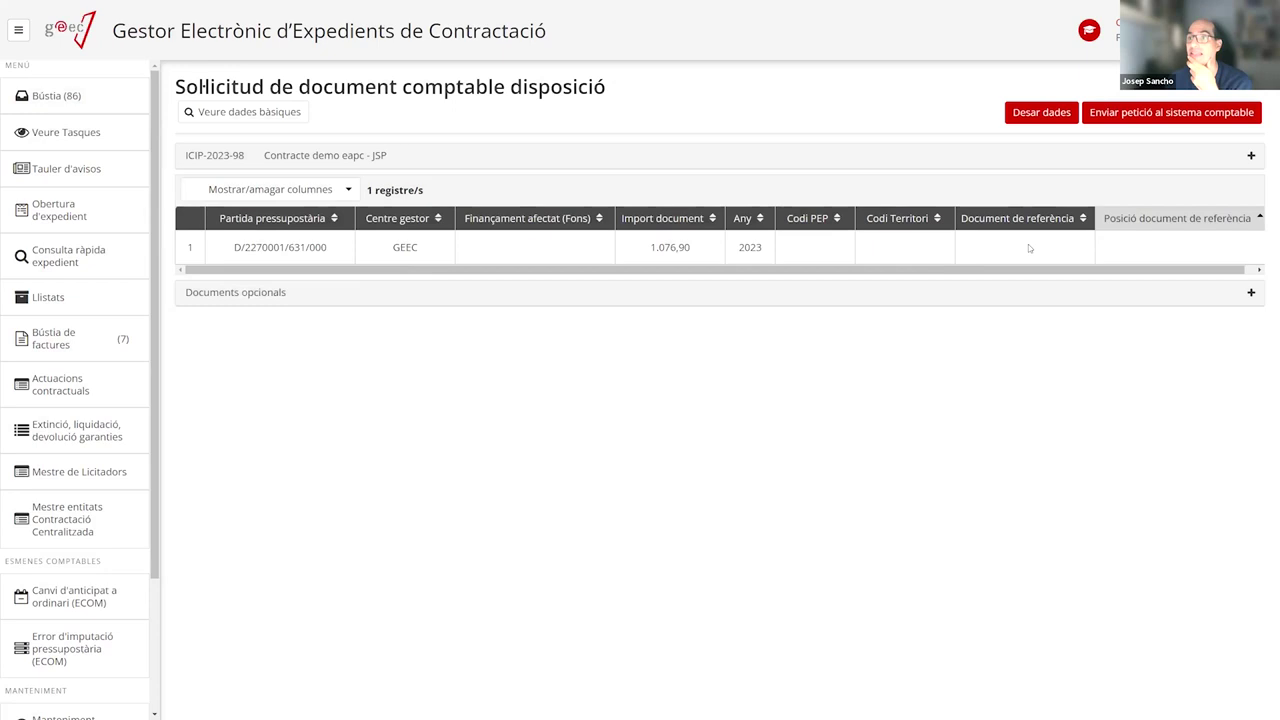
{"action": "left_click", "coordinate": [1133, 119]}
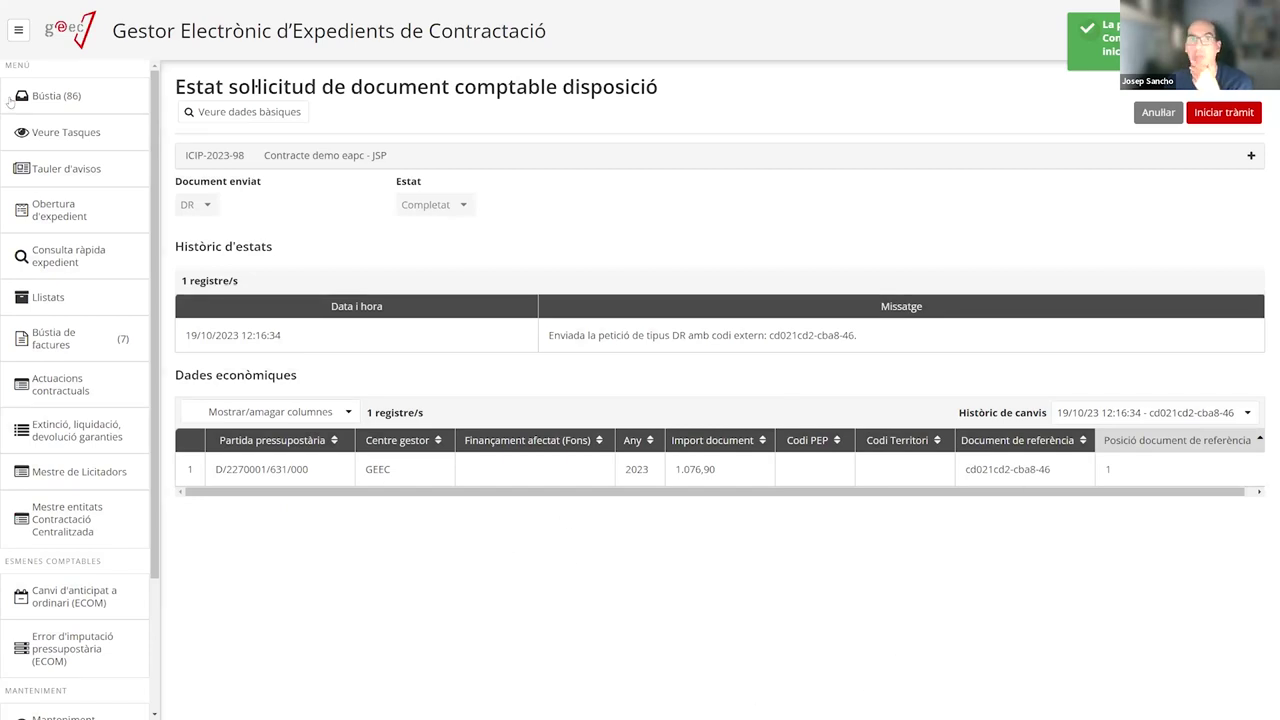
{"action": "left_click", "coordinate": [73, 100]}
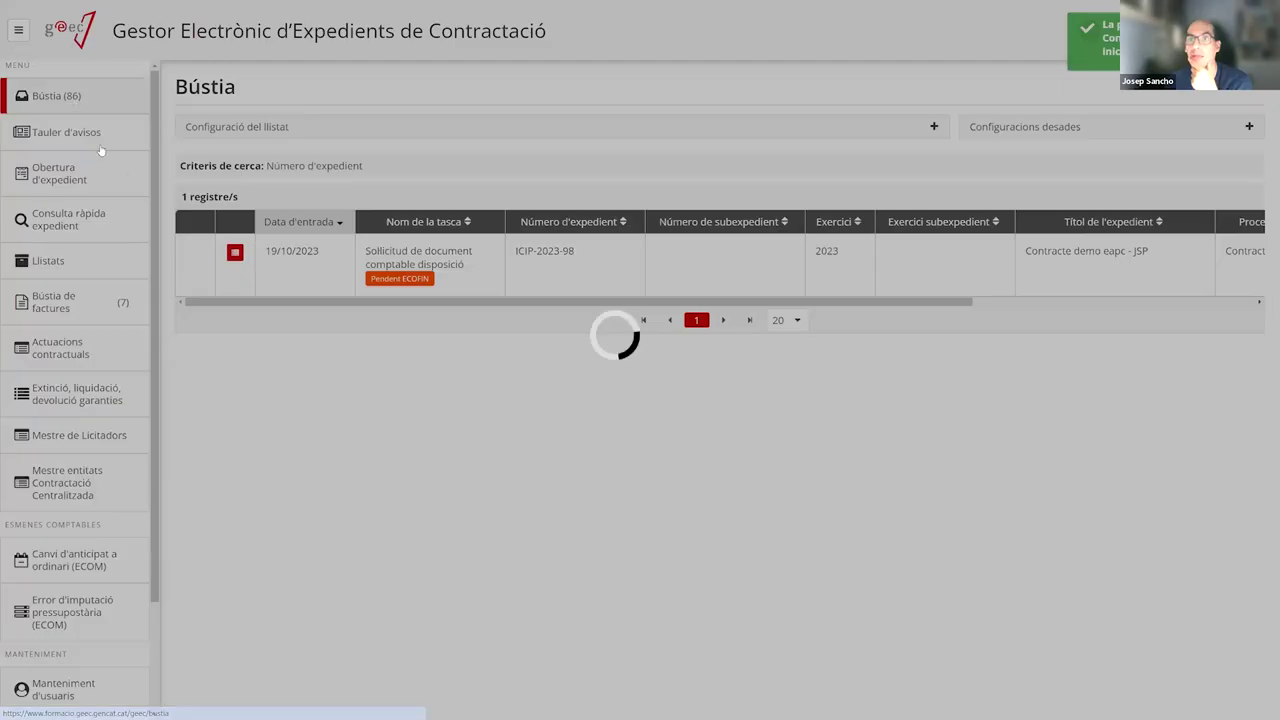
{"action": "left_click", "coordinate": [467, 260]}
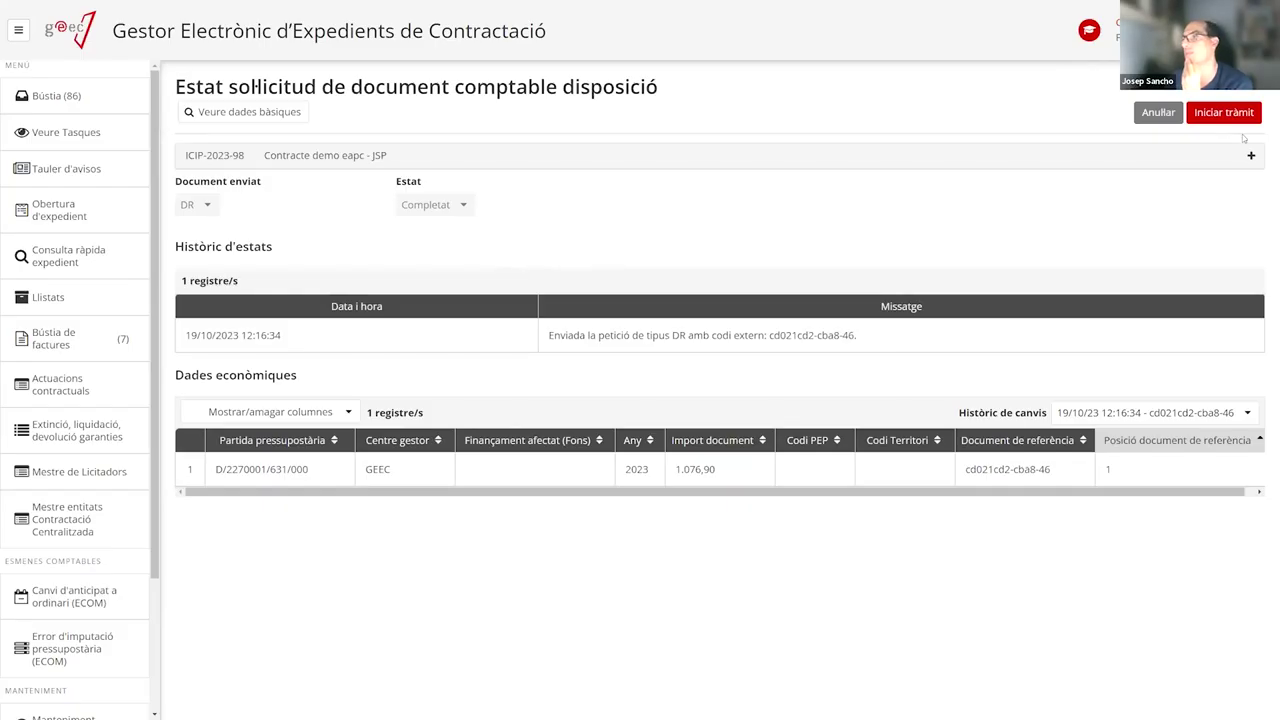
{"action": "left_click", "coordinate": [1223, 112]}
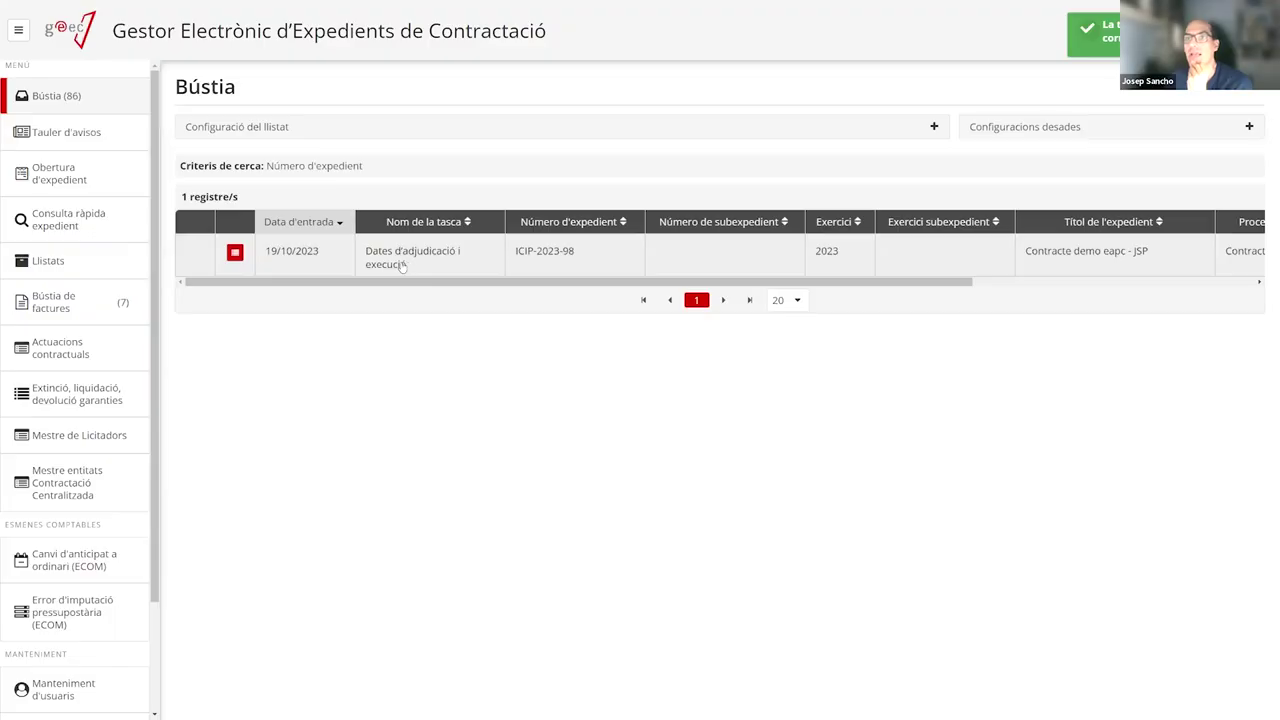
Open the Dates d'adjudicació i execució task, try saving its data, and set Data inici d'execució to 19/10/2023 in Dades execució
{"action": "left_click", "coordinate": [402, 262]}
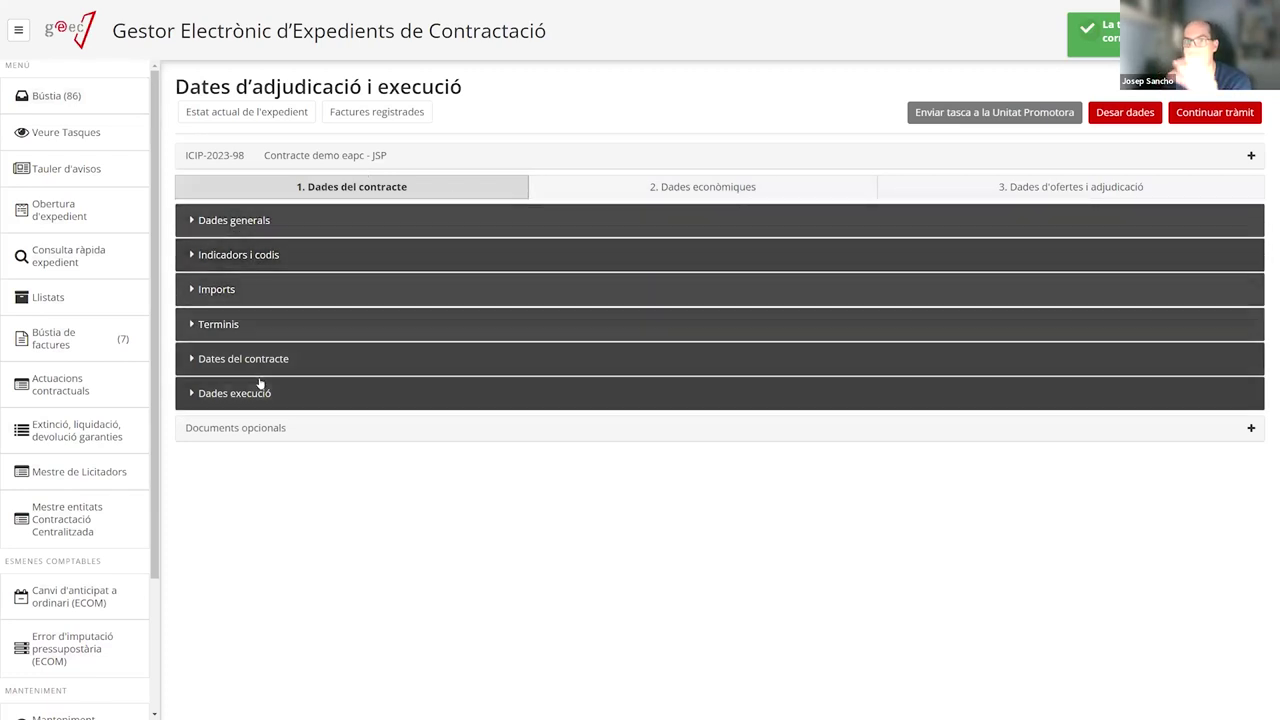
{"action": "left_click", "coordinate": [1105, 121]}
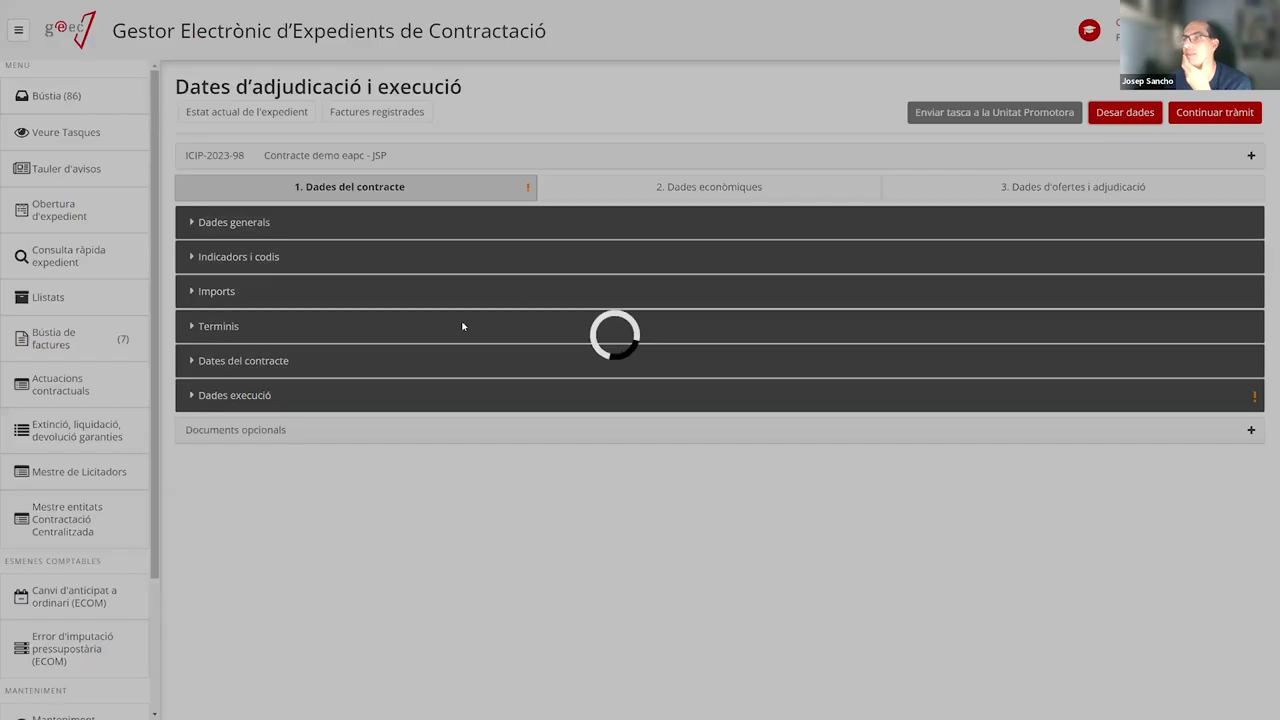
{"action": "left_click", "coordinate": [663, 394]}
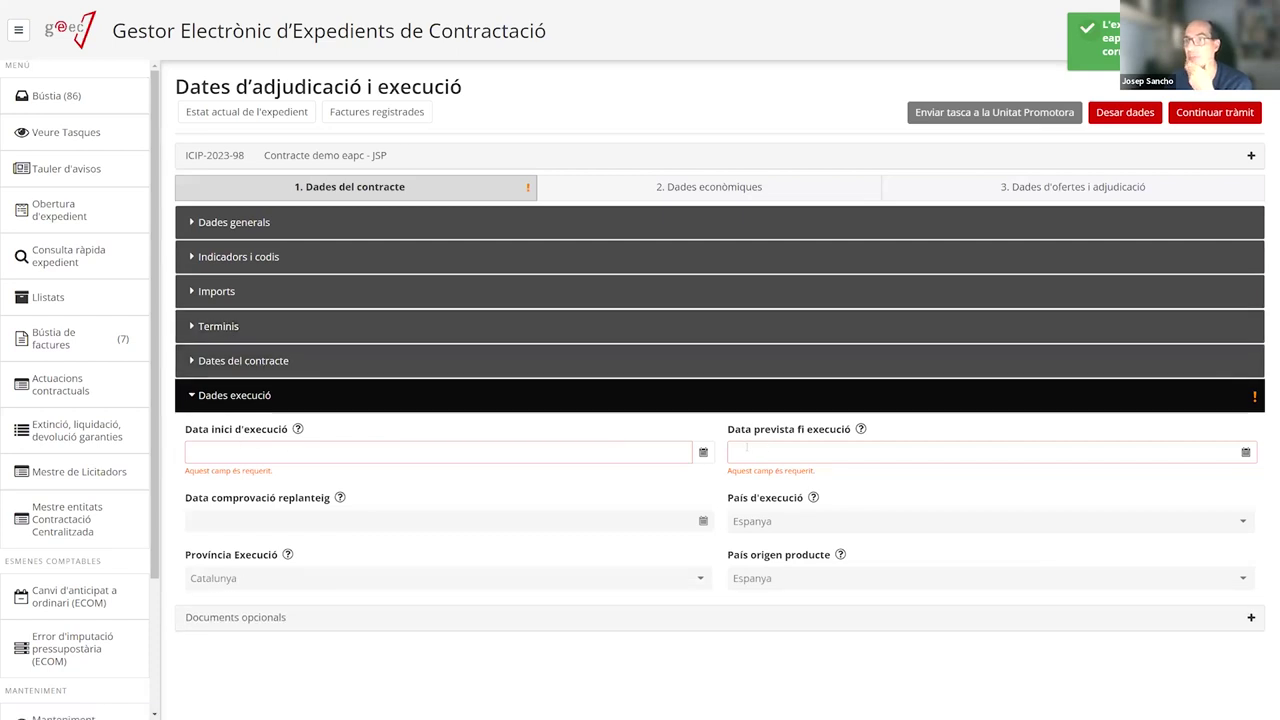
{"action": "left_click", "coordinate": [262, 452]}
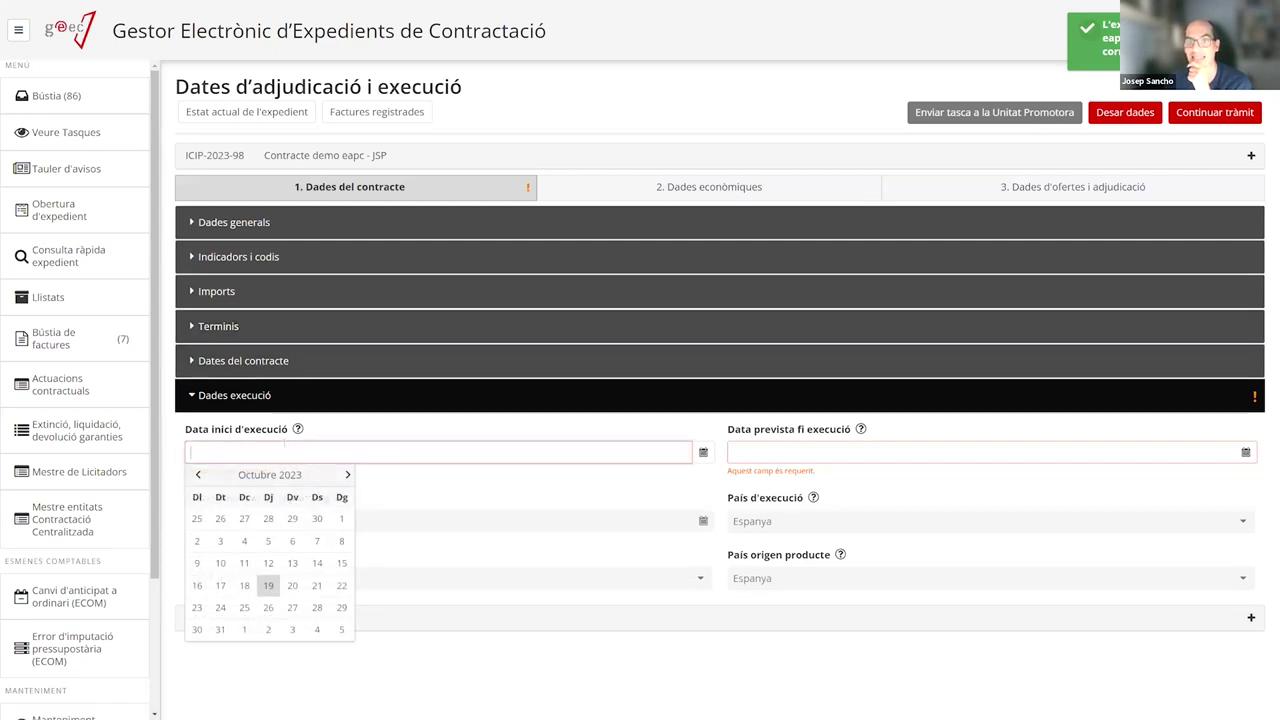
{"action": "left_click", "coordinate": [268, 587]}
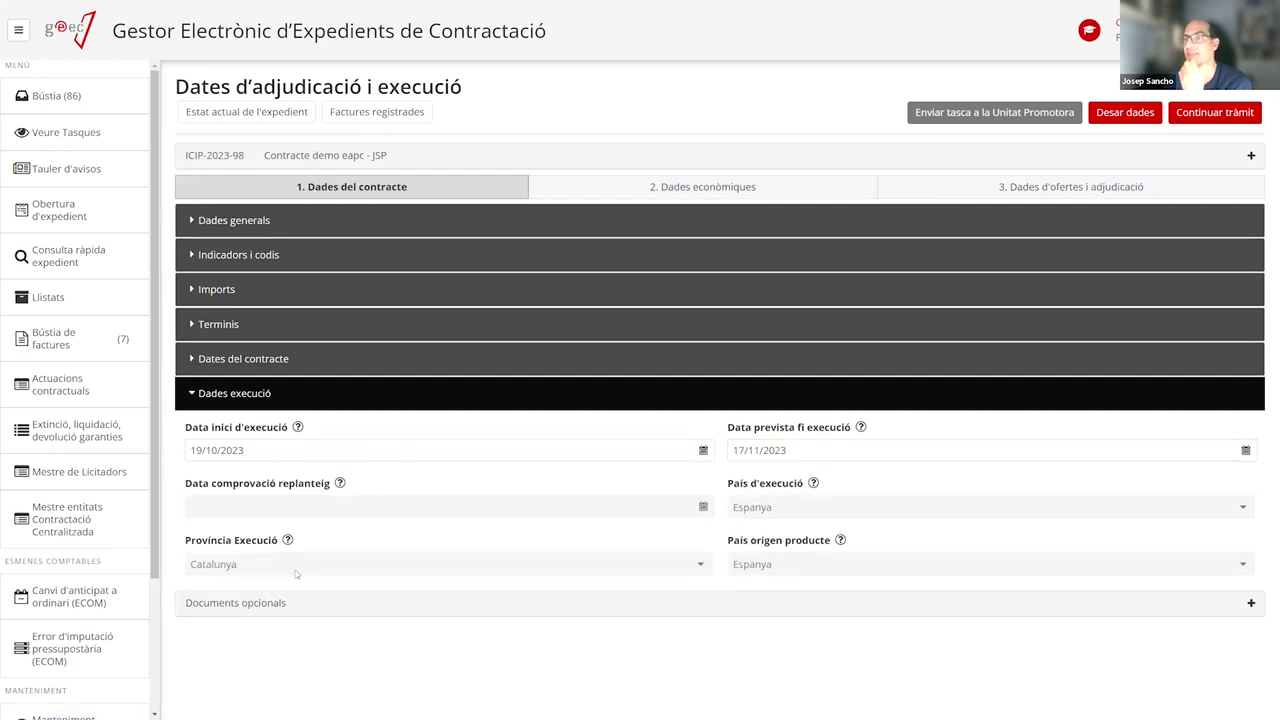
Check the execution term in the Terminis section and set Data prevista fi execució to 19/11/2023
{"action": "left_click", "coordinate": [475, 456]}
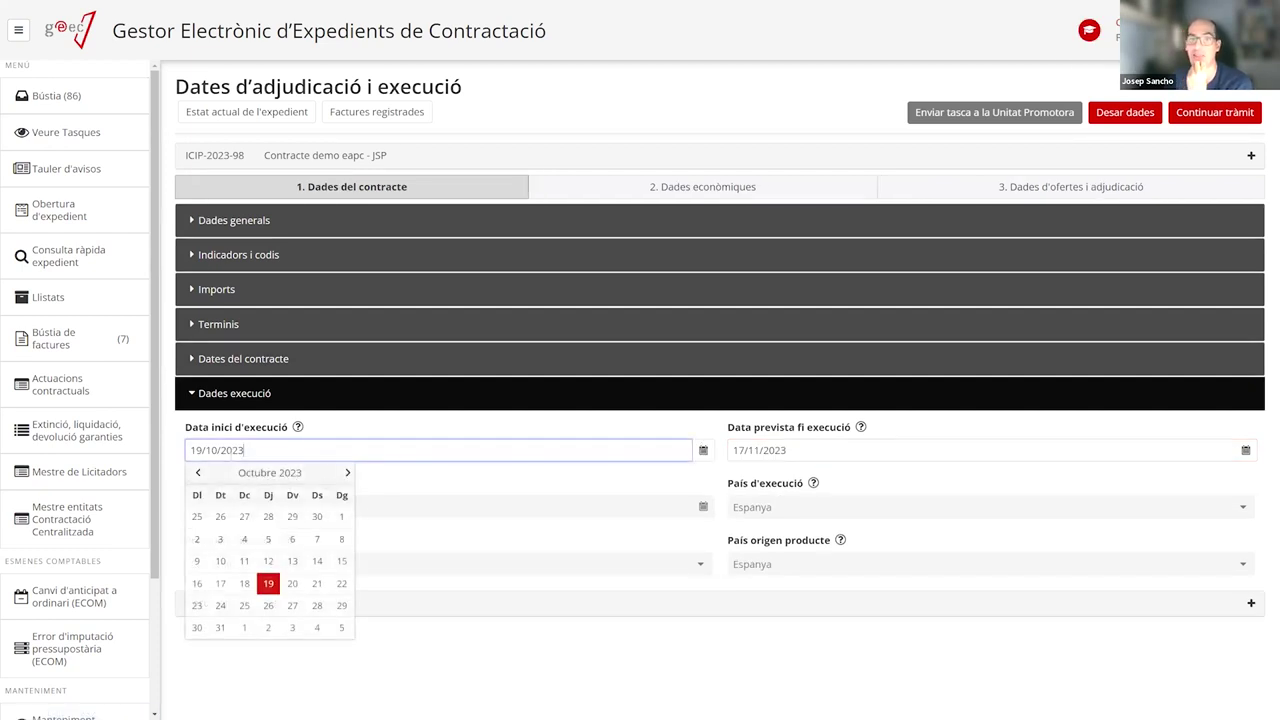
{"action": "left_click", "coordinate": [256, 324]}
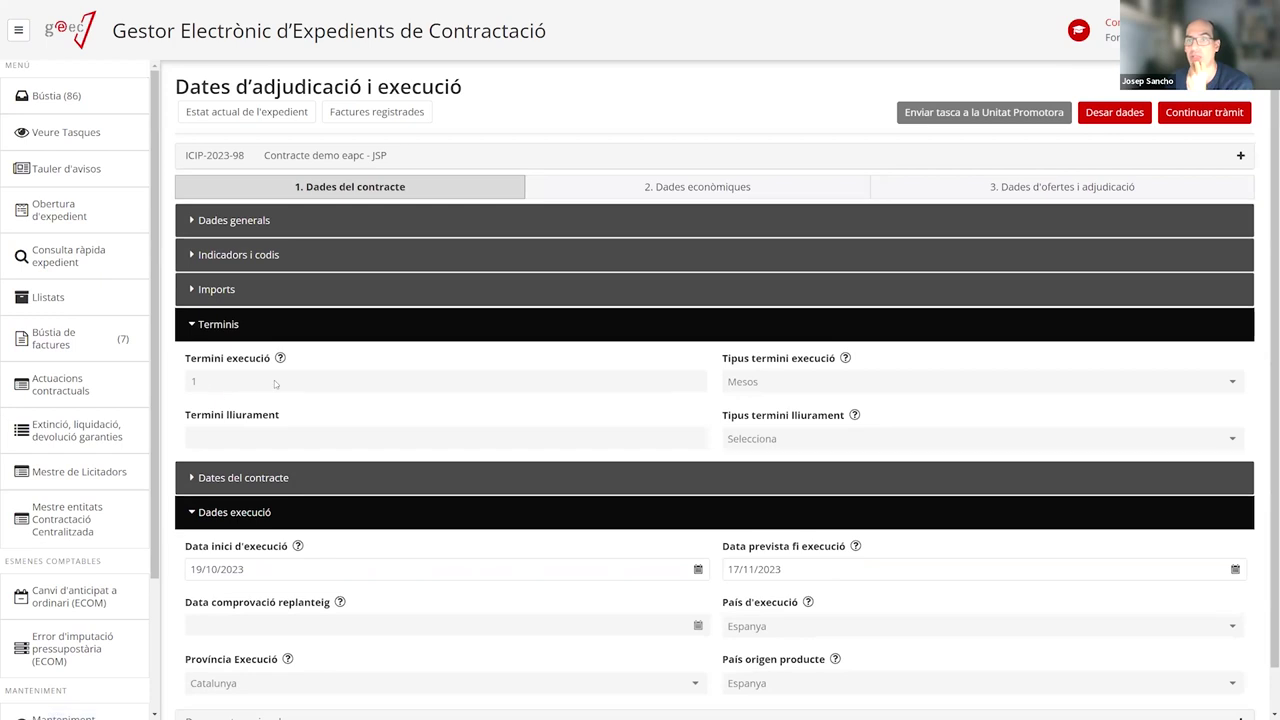
{"action": "scroll", "coordinate": [714, 514], "scroll_direction": "down", "scroll_amount": 1}
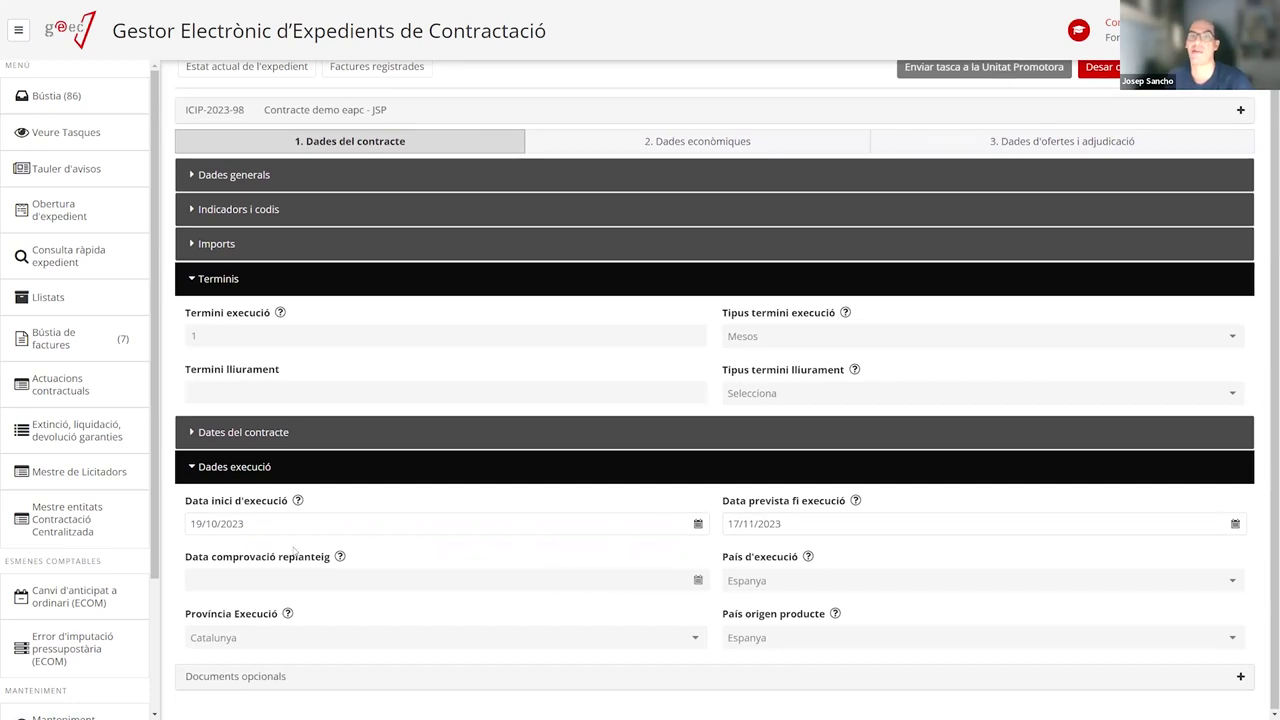
{"action": "left_click", "coordinate": [820, 523]}
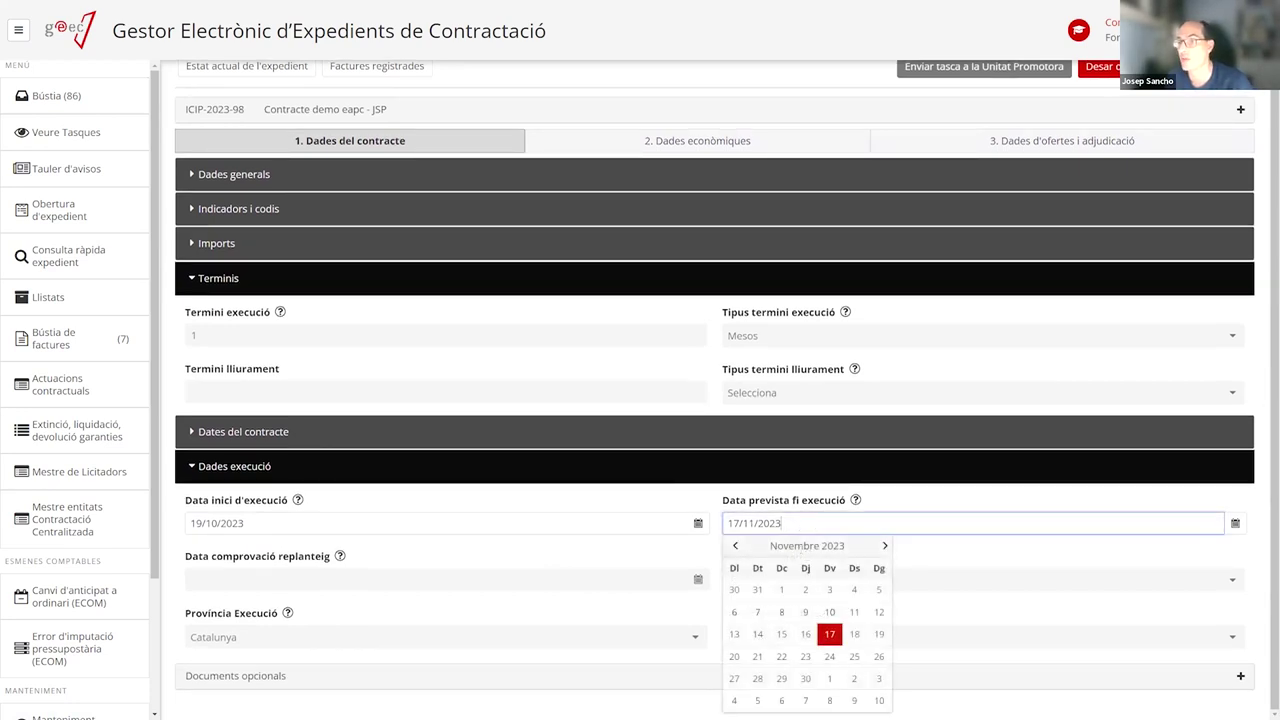
{"action": "left_click", "coordinate": [879, 634]}
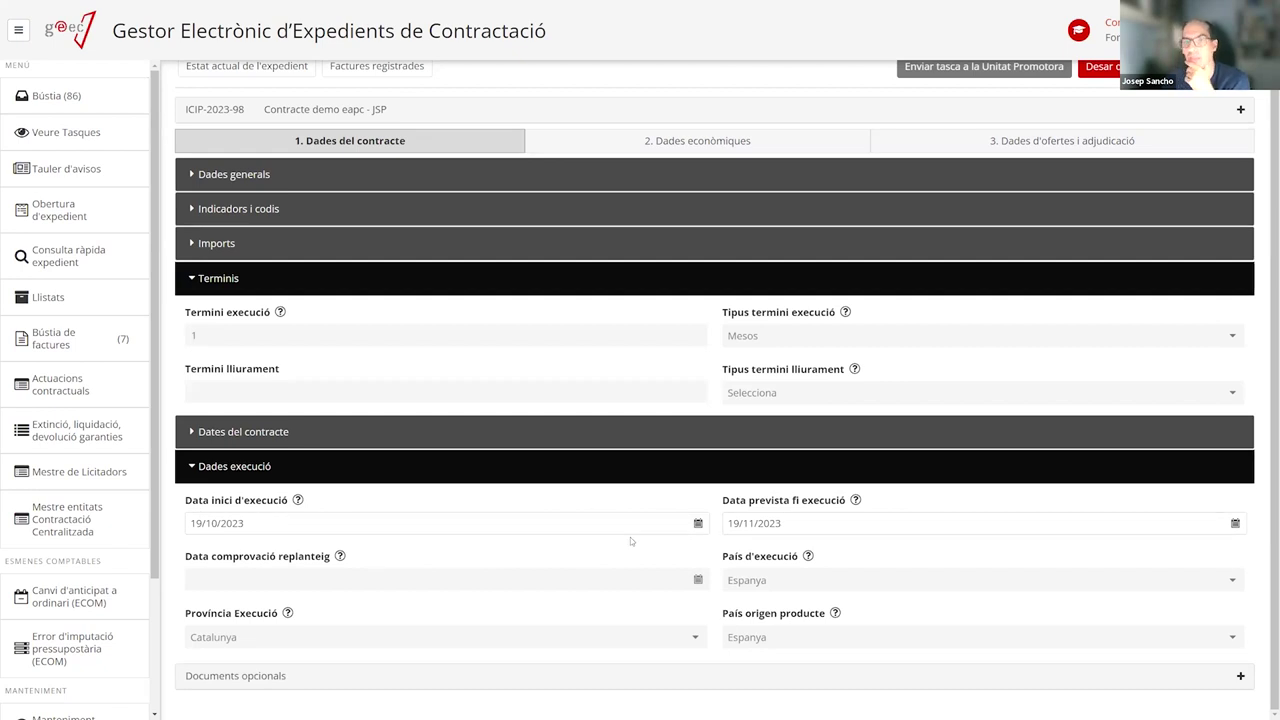
Save the Dates d'adjudicació i execució data, review the execution dates and continue the procedure
{"action": "scroll", "coordinate": [438, 537], "scroll_direction": "up", "scroll_amount": 1}
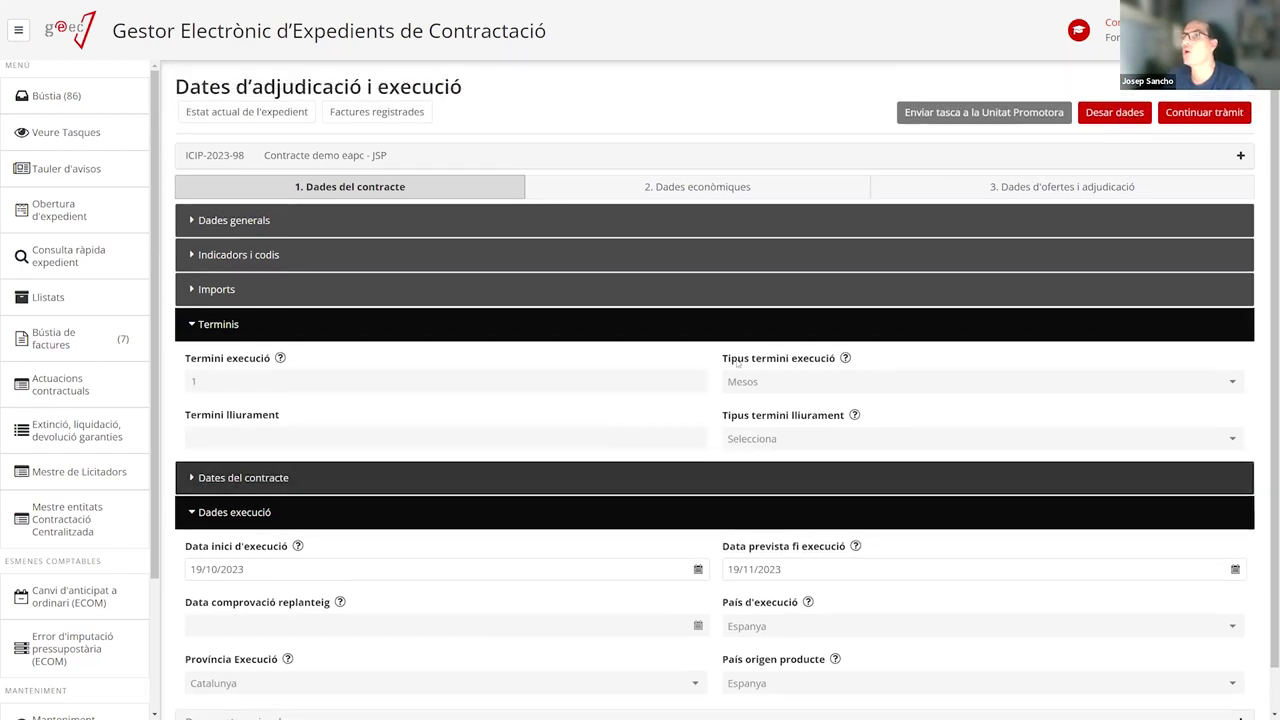
{"action": "left_click", "coordinate": [1103, 116]}
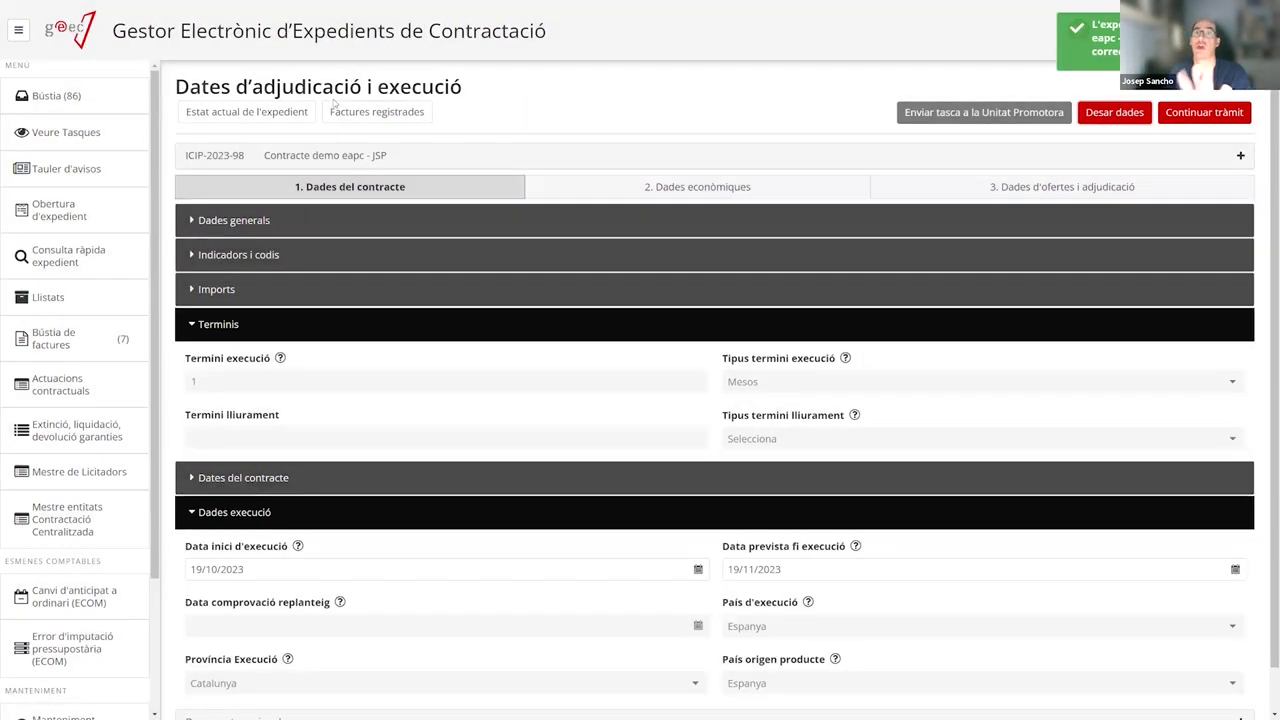
{"action": "scroll", "coordinate": [420, 270], "scroll_direction": "down", "scroll_amount": 1}
{"action": "scroll", "coordinate": [354, 177], "scroll_direction": "up", "scroll_amount": 1}
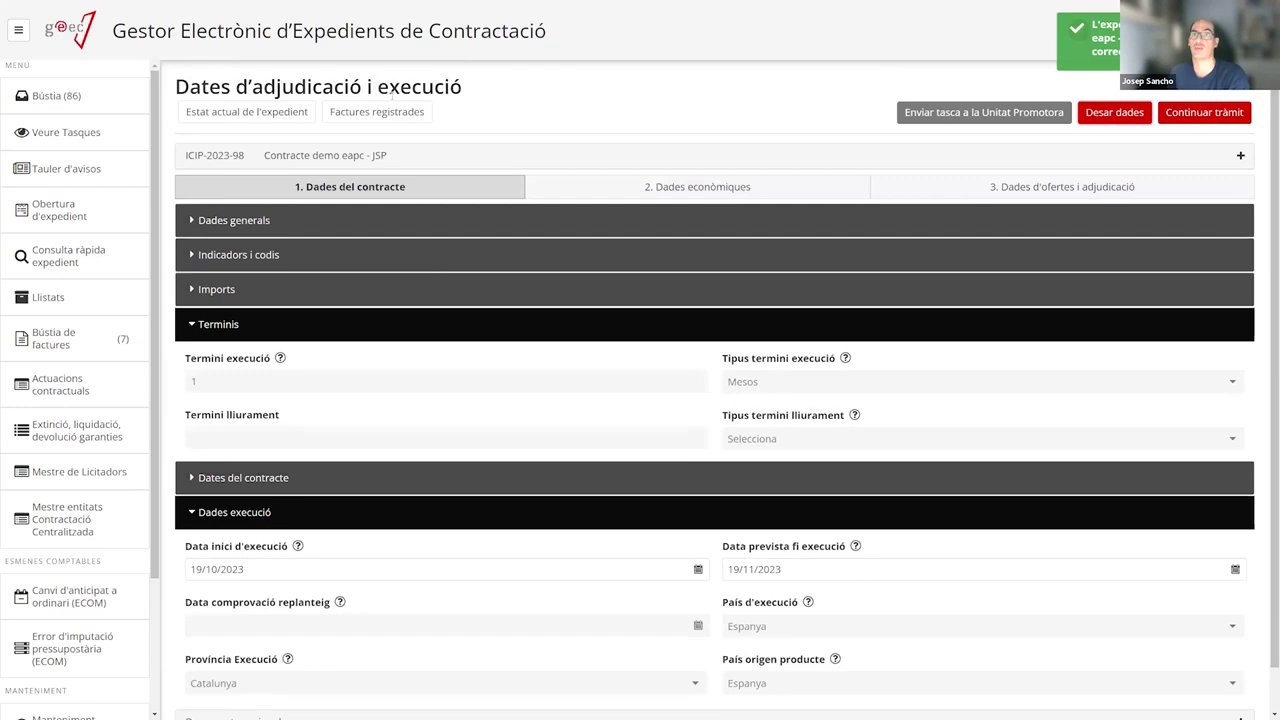
{"action": "scroll", "coordinate": [441, 230], "scroll_direction": "down", "scroll_amount": 1}
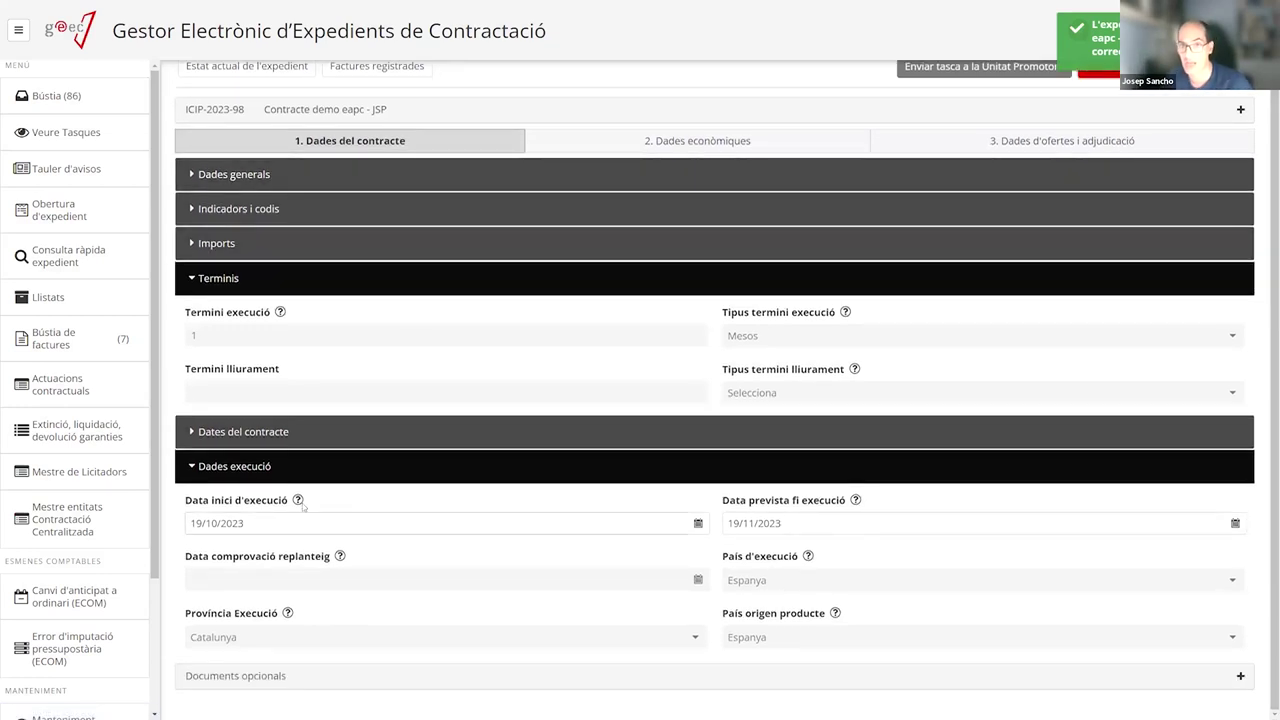
{"action": "scroll", "coordinate": [661, 507], "scroll_direction": "up", "scroll_amount": 1}
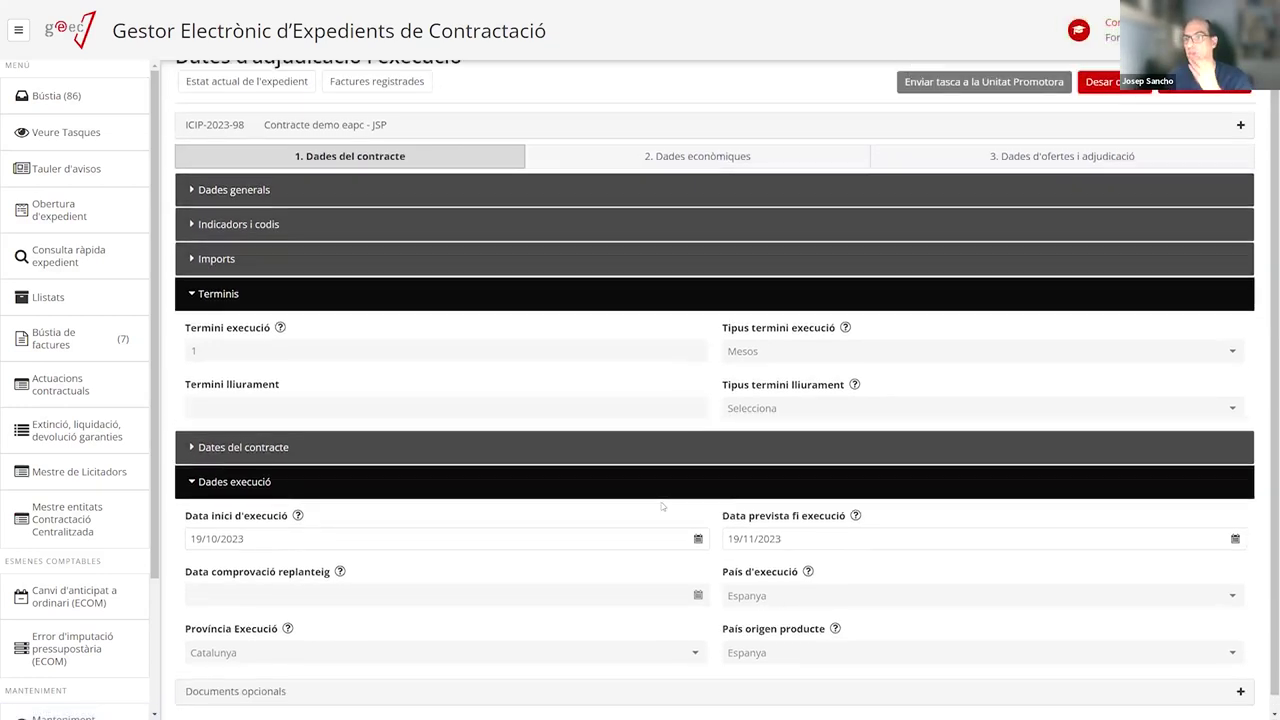
{"action": "left_click", "coordinate": [1217, 113]}
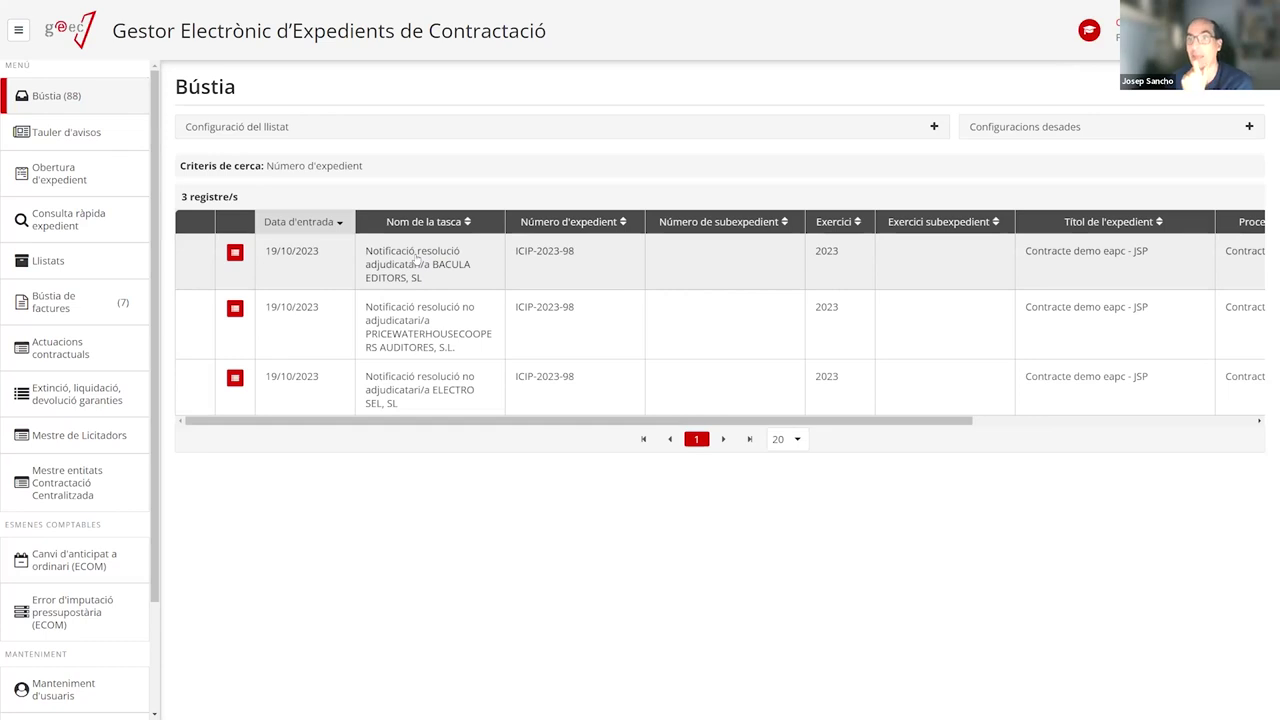
Generate the non-awardee notification for PRICEWATERHOUSECOOPERS AUDITORES, S.L. from its template, open it in Word and review the text
{"action": "left_click", "coordinate": [407, 331]}
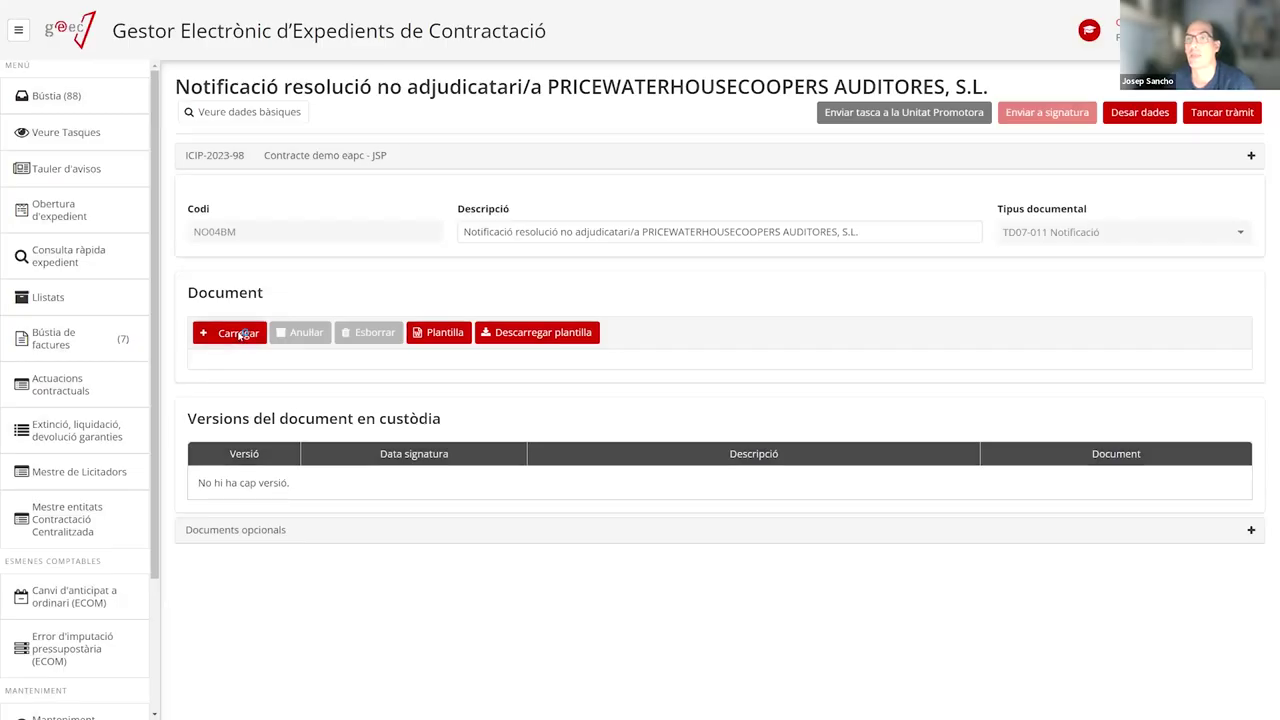
{"action": "left_click", "coordinate": [240, 334]}
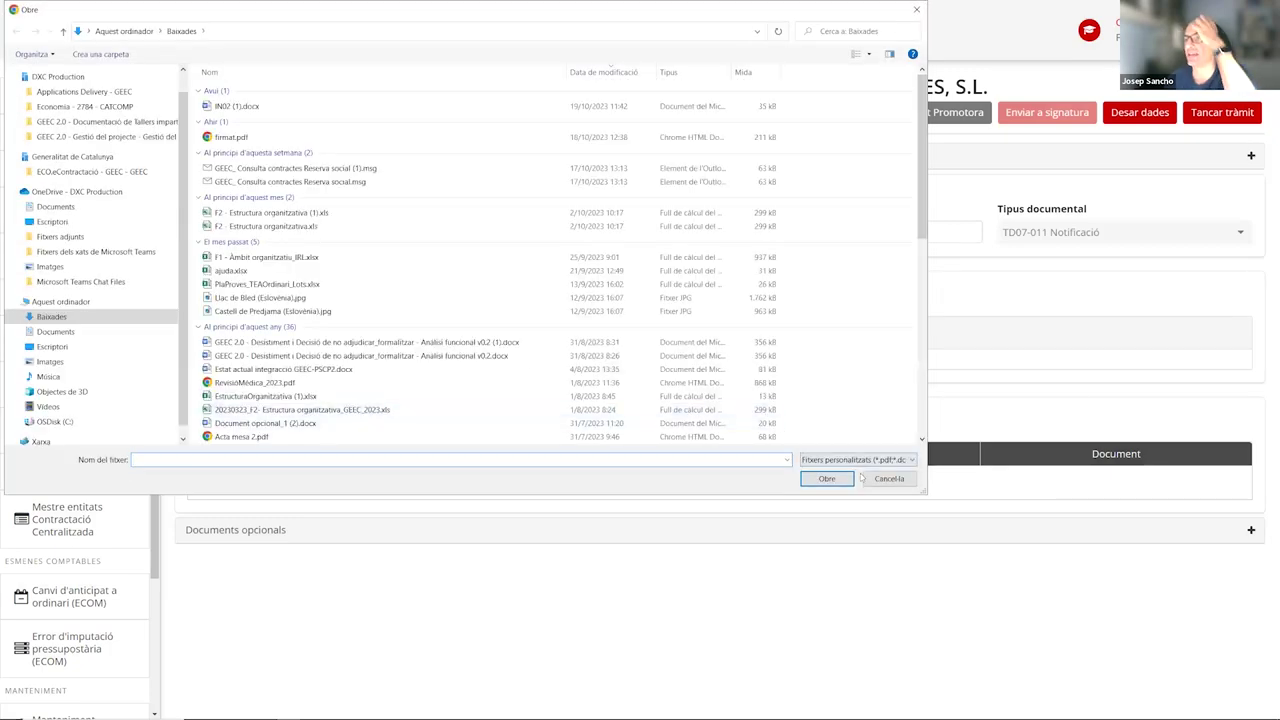
{"action": "left_click", "coordinate": [870, 478]}
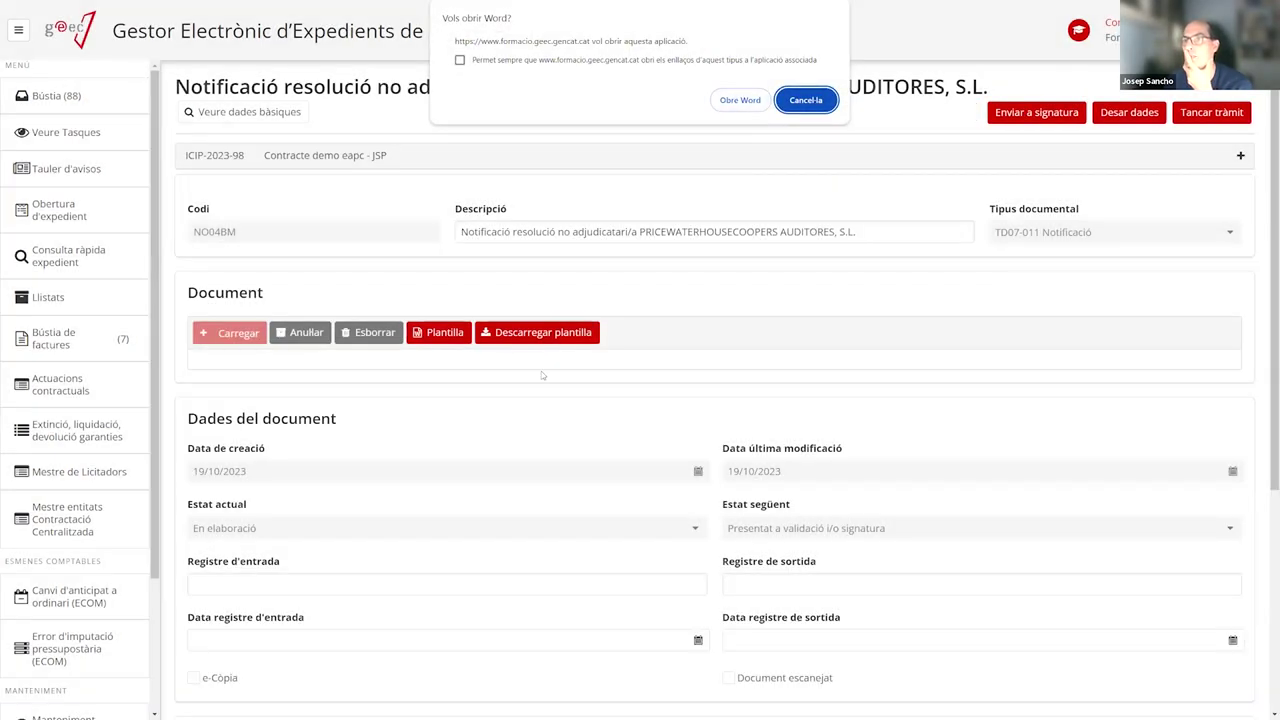
{"action": "left_click", "coordinate": [740, 100]}
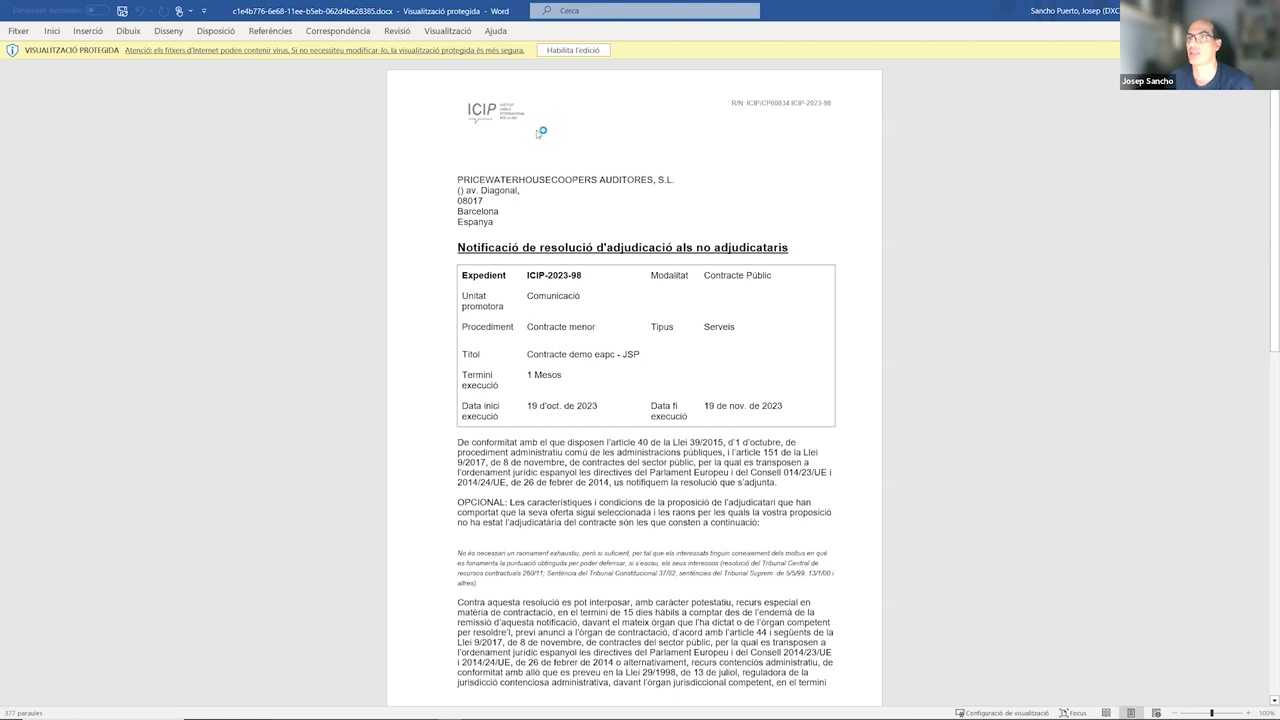
{"action": "scroll", "coordinate": [601, 257], "scroll_direction": "down", "scroll_amount": 12}
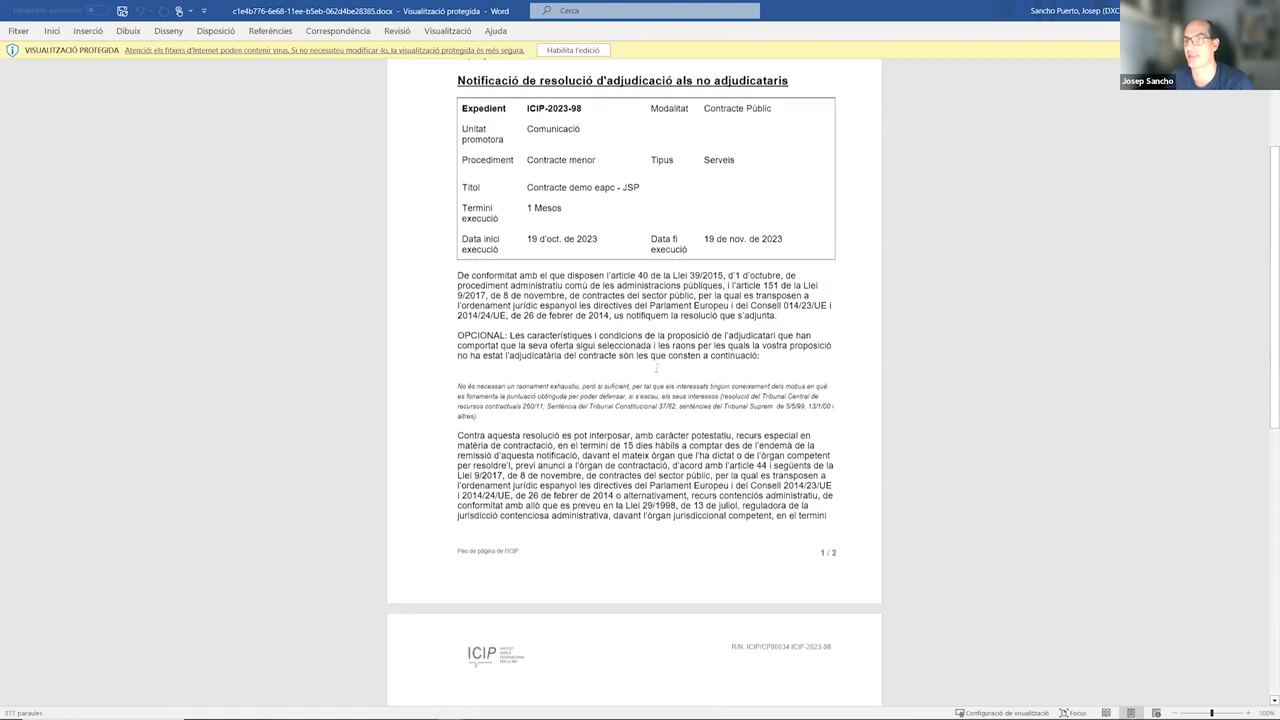
{"action": "scroll", "coordinate": [586, 471], "scroll_direction": "up", "scroll_amount": 4}
{"action": "scroll", "coordinate": [536, 243], "scroll_direction": "up", "scroll_amount": 8}
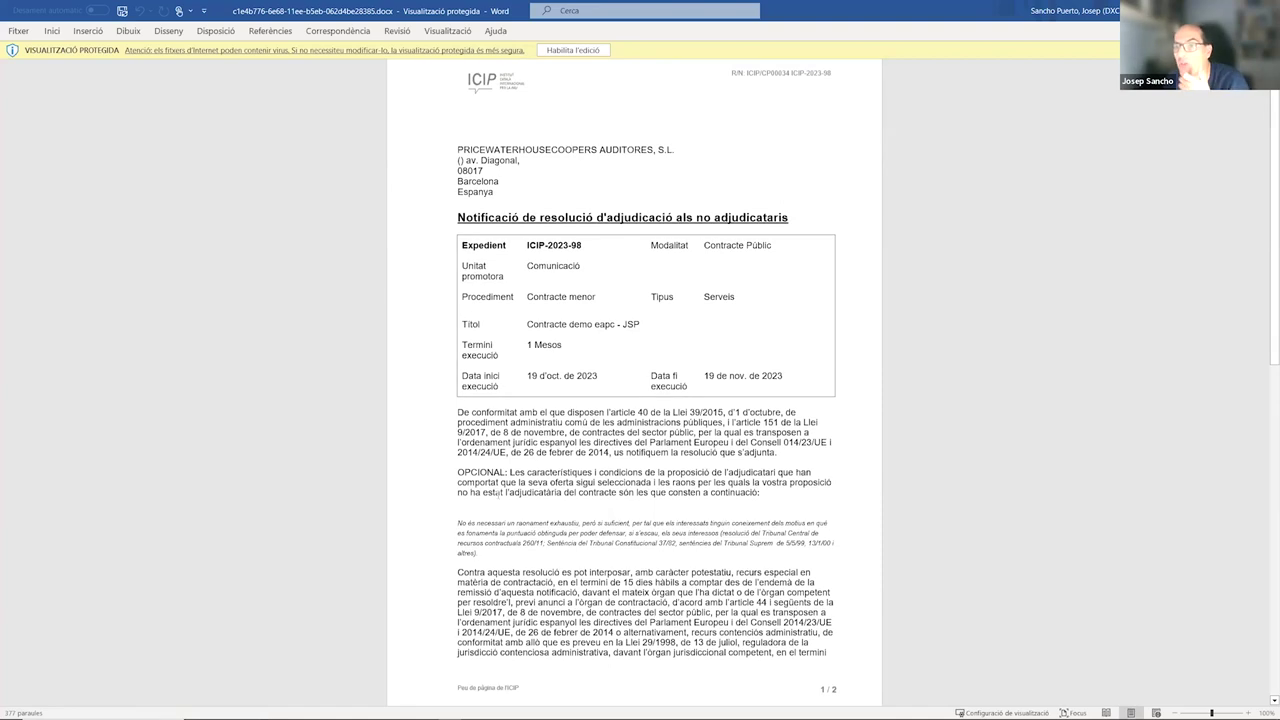
Review the OPCIONAL paragraph and the closing text of the non-awardee notification in Word, and return to GEEC
{"action": "left_click_drag", "start_coordinate": [459, 471], "coordinate": [760, 492]}
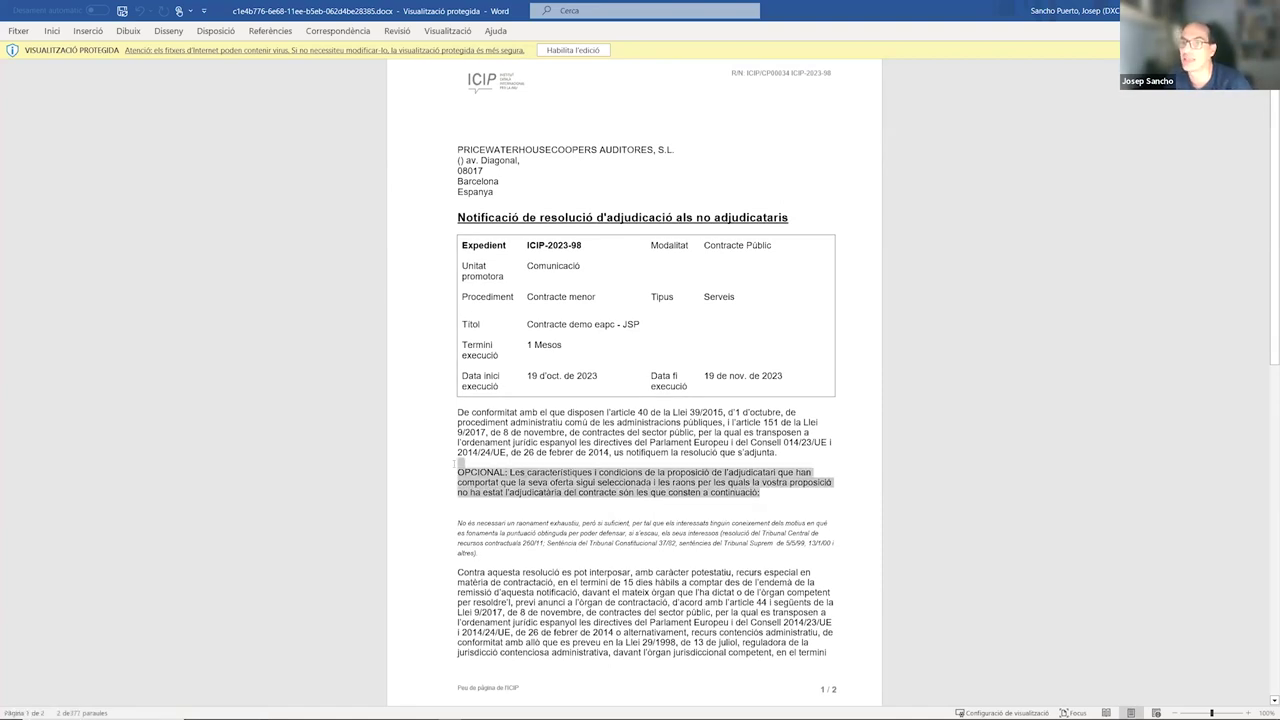
{"action": "scroll", "coordinate": [730, 489], "scroll_direction": "down", "scroll_amount": 8}
{"action": "scroll", "coordinate": [730, 489], "scroll_direction": "down", "scroll_amount": 7}
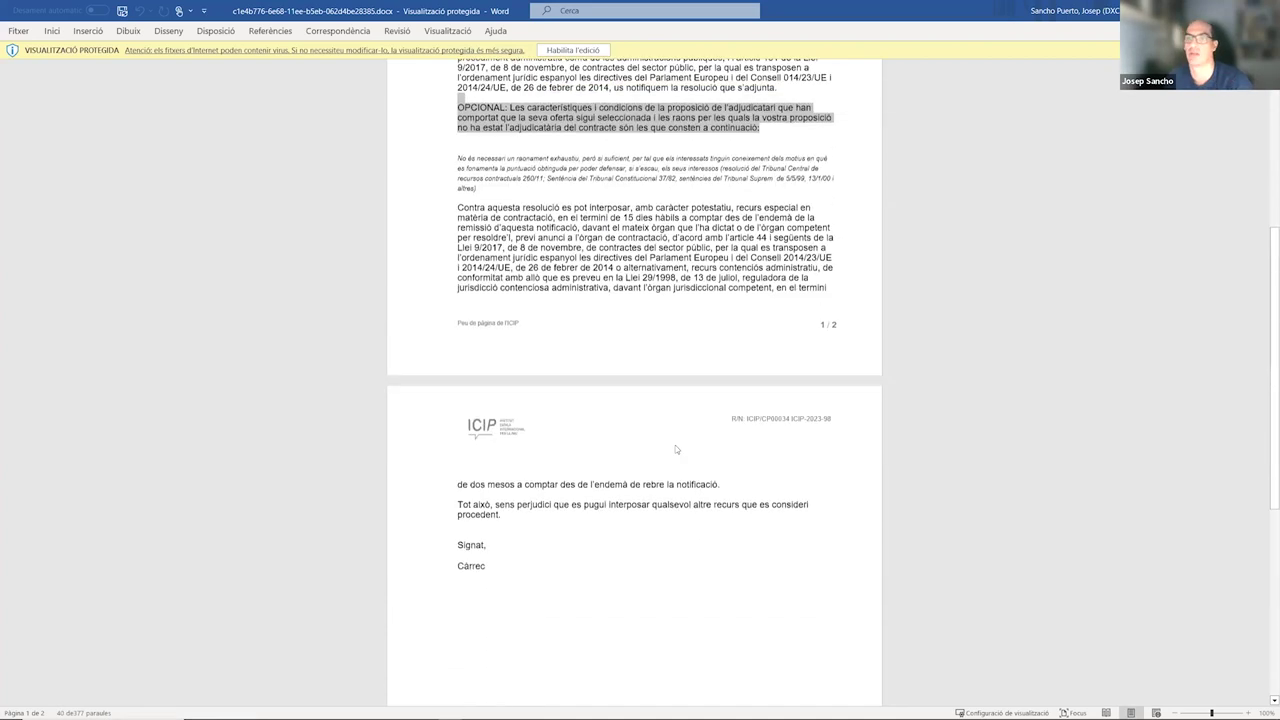
{"action": "scroll", "coordinate": [740, 155], "scroll_direction": "up", "scroll_amount": 6}
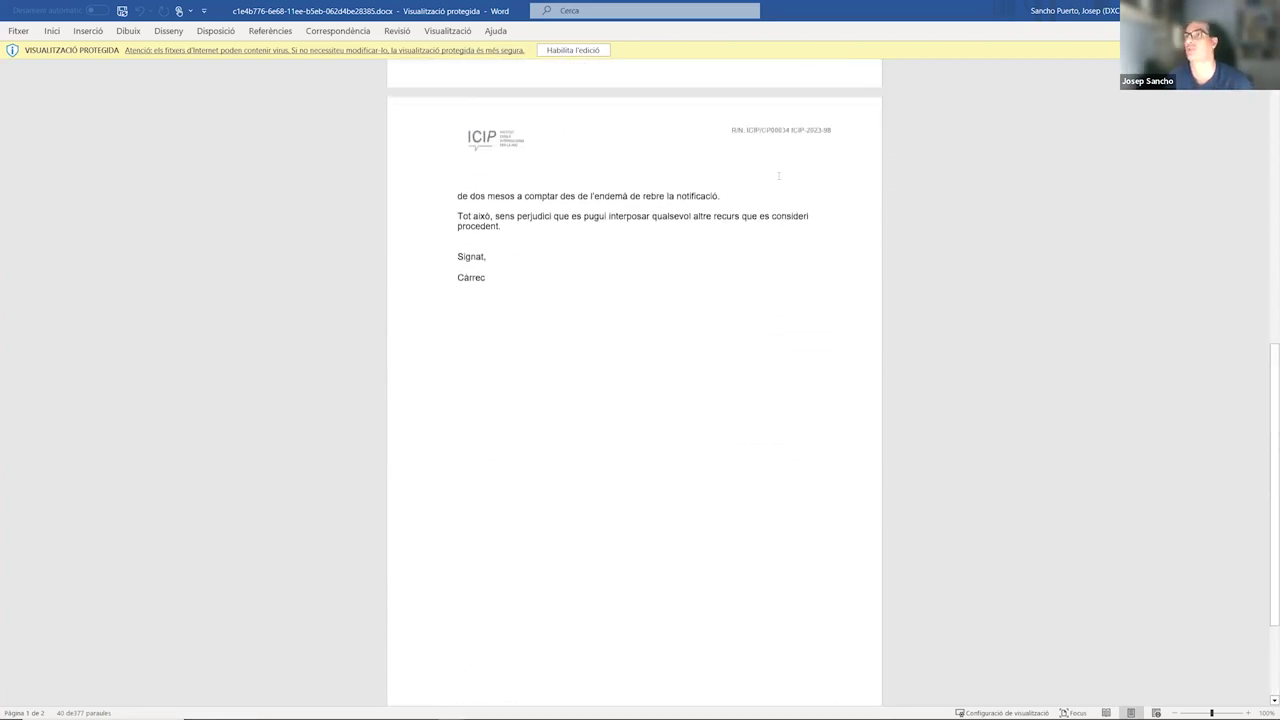
{"action": "key", "text": "alt+F4"}
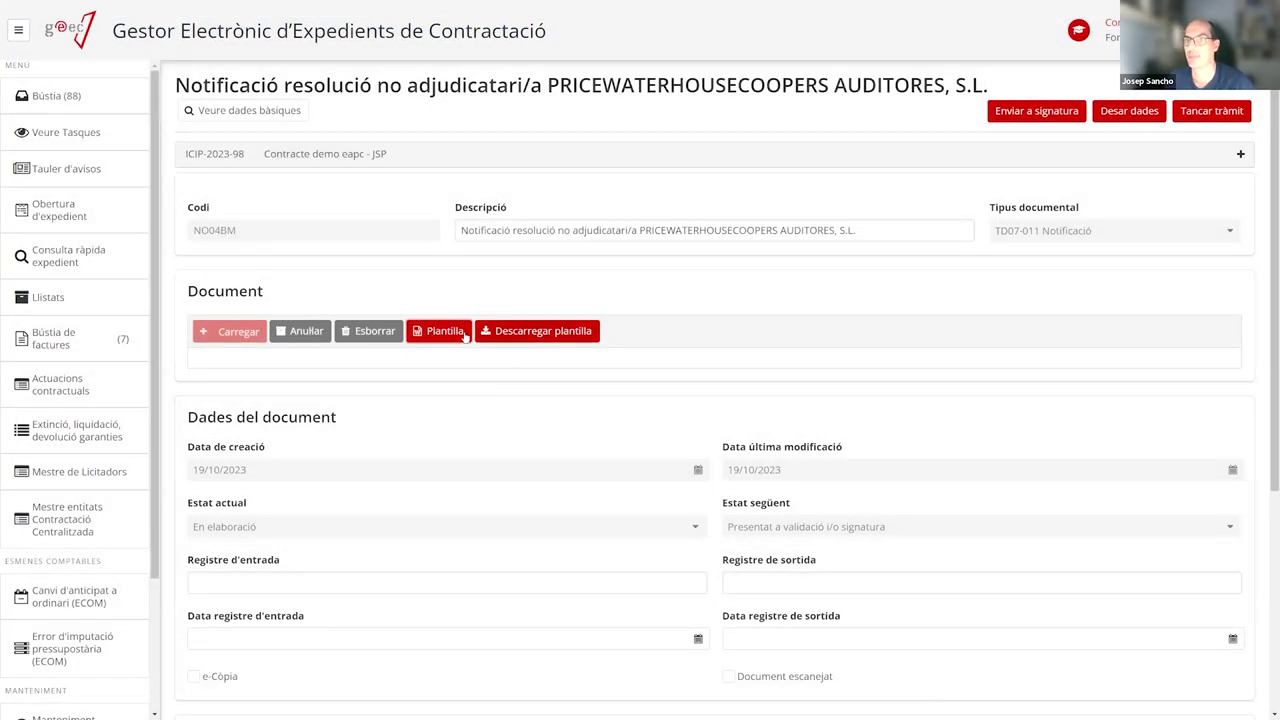
{"action": "left_click", "coordinate": [1182, 108]}
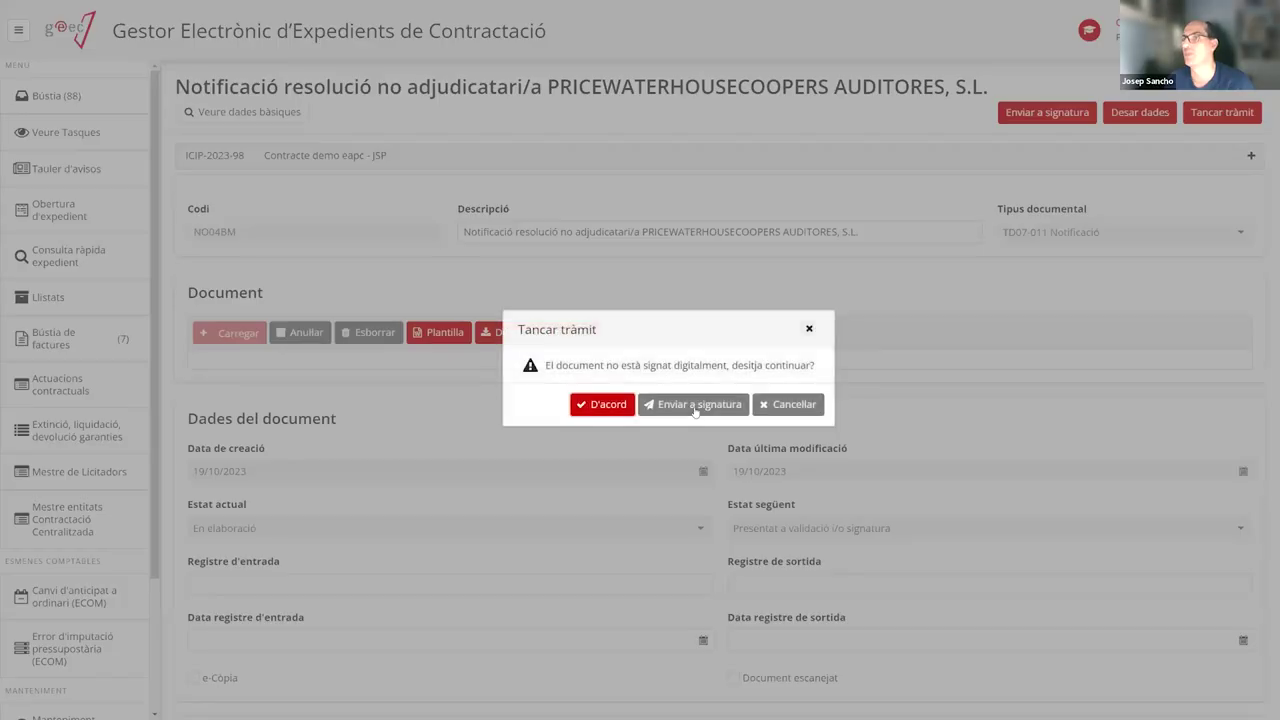
{"action": "left_click", "coordinate": [612, 408]}
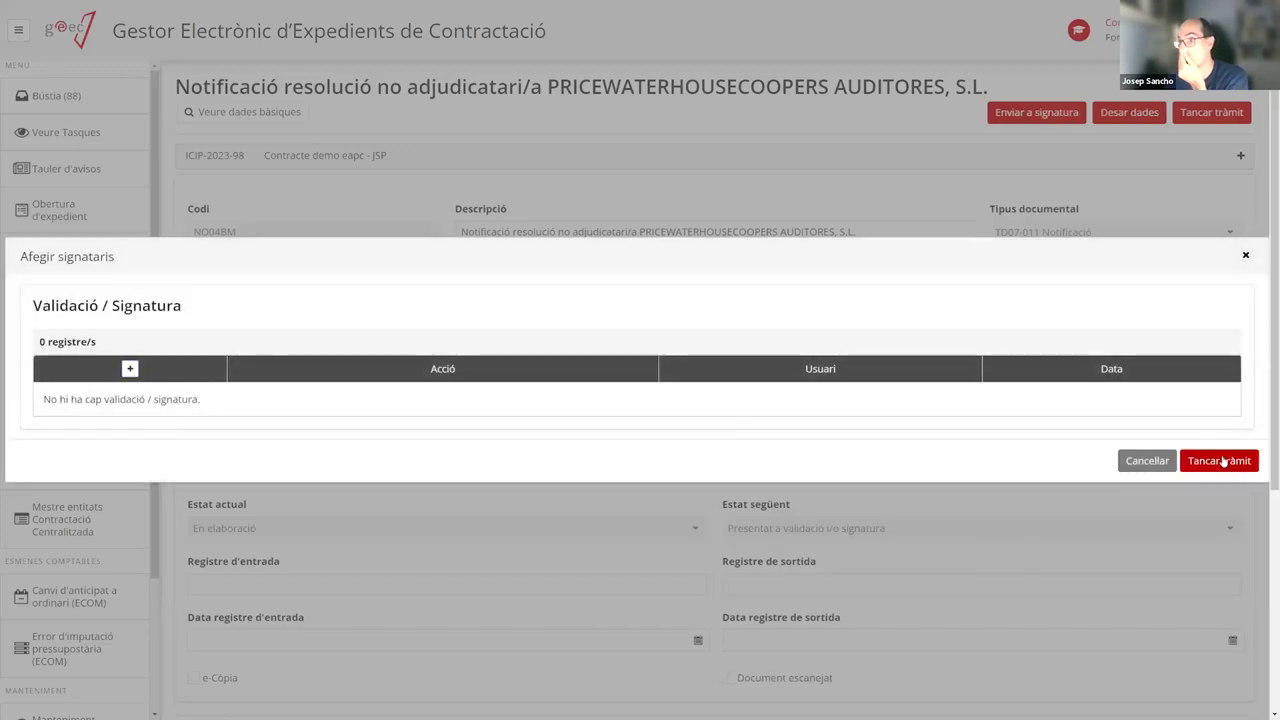
{"action": "left_click", "coordinate": [130, 369]}
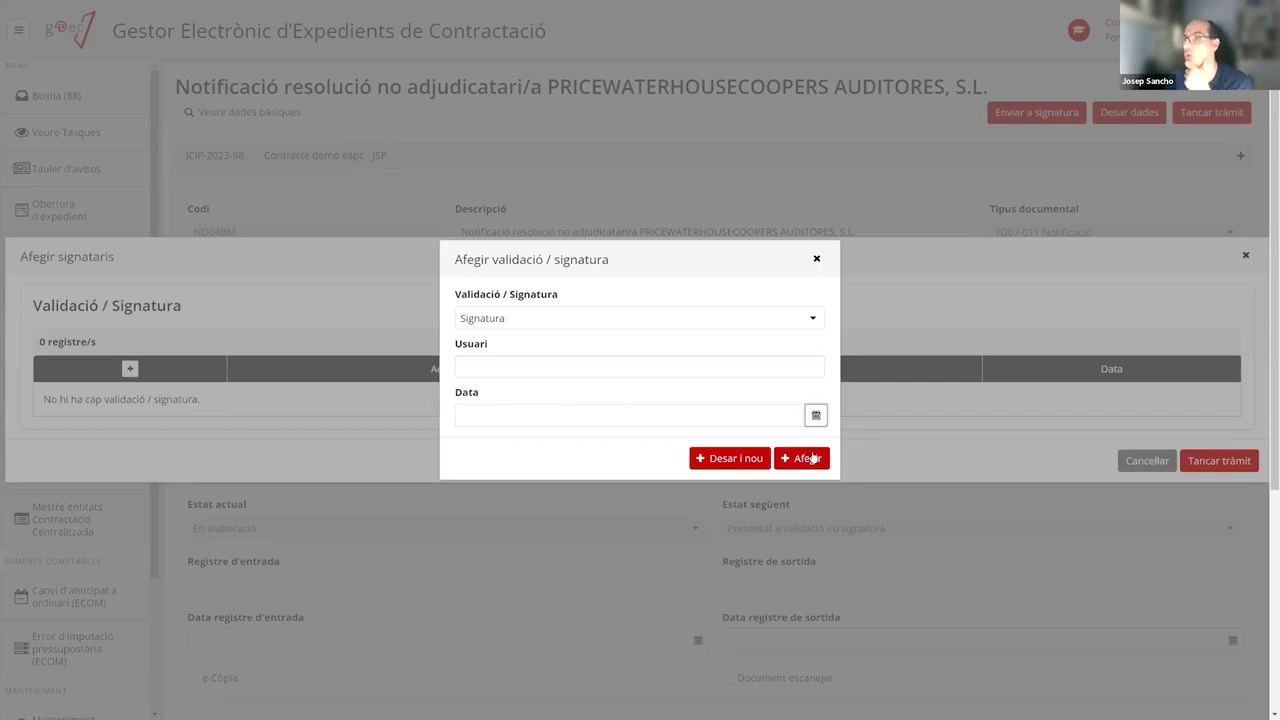
{"action": "left_click", "coordinate": [816, 259]}
{"action": "left_click", "coordinate": [1147, 460]}
Close the PRICEWATERHOUSECOOPERS AUDITORES, S.L. notification task without digital signature, adding a Signatura entry with the signatory's name and the date 19/10/2023 12:19
{"action": "left_click", "coordinate": [1211, 112]}
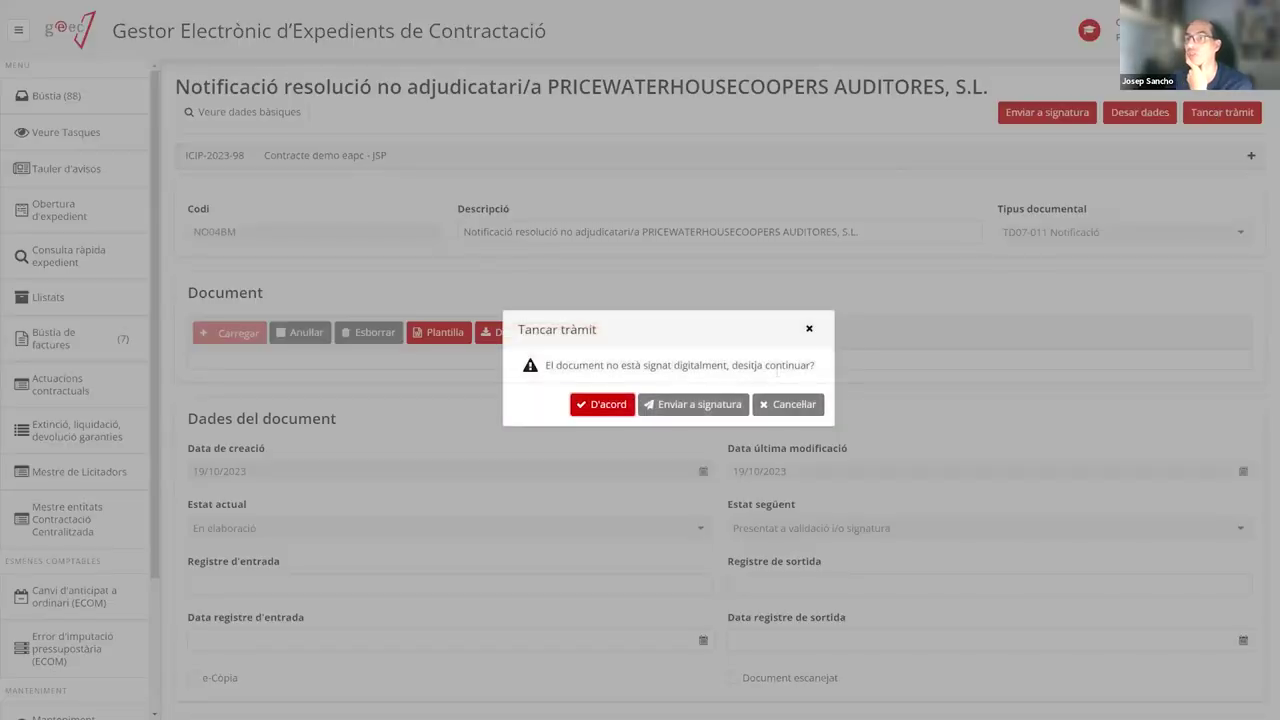
{"action": "left_click", "coordinate": [608, 405]}
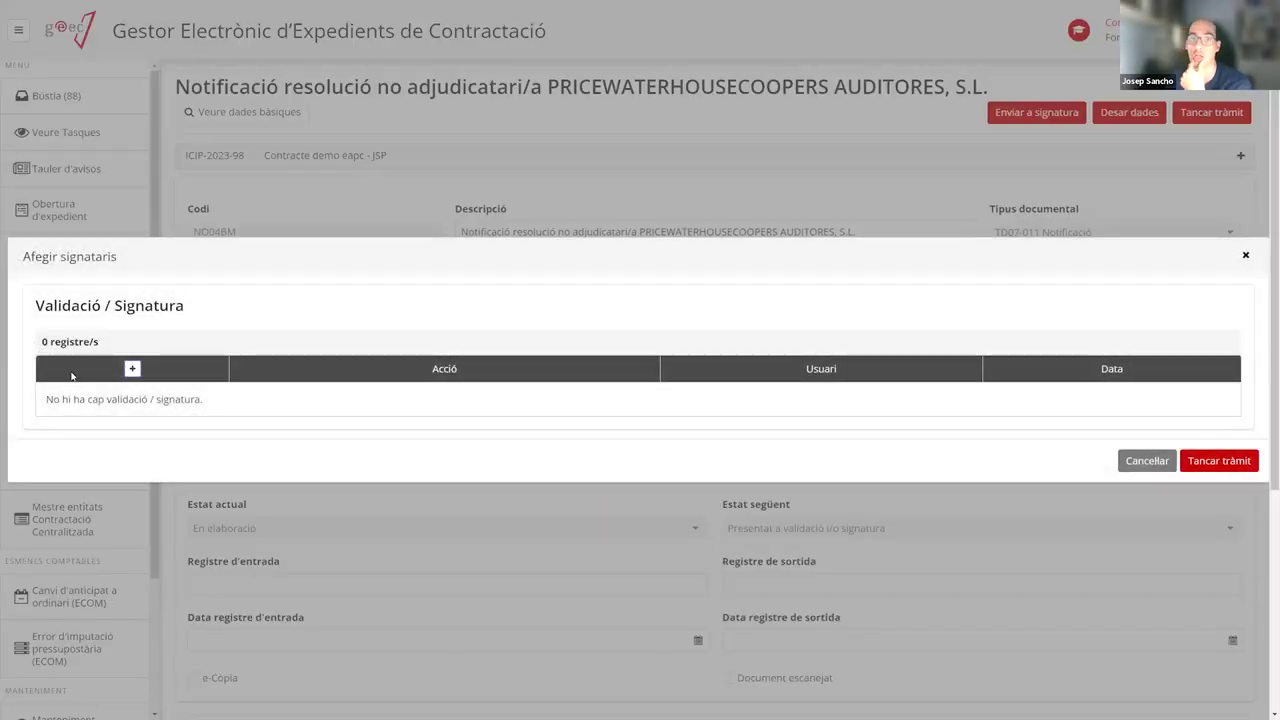
{"action": "left_click", "coordinate": [132, 369]}
{"action": "left_click", "coordinate": [574, 376]}
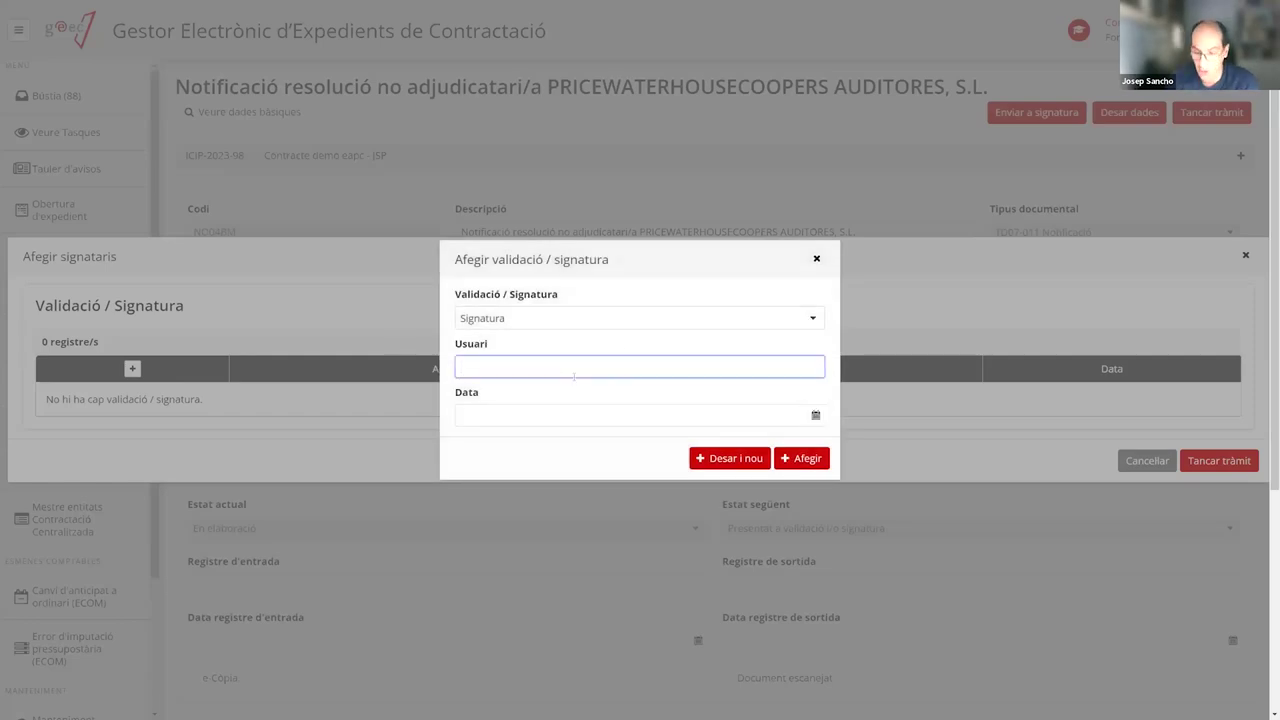
{"action": "type", "text": "Josep"}
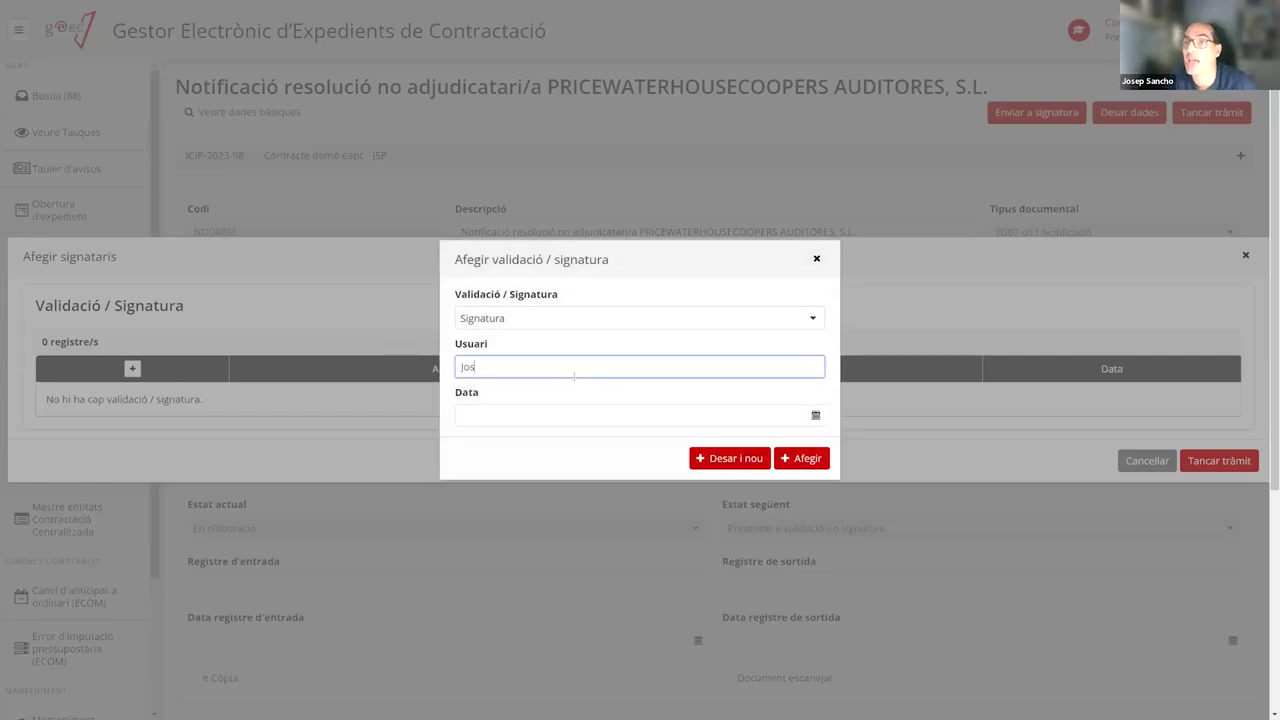
{"action": "left_click", "coordinate": [562, 414]}
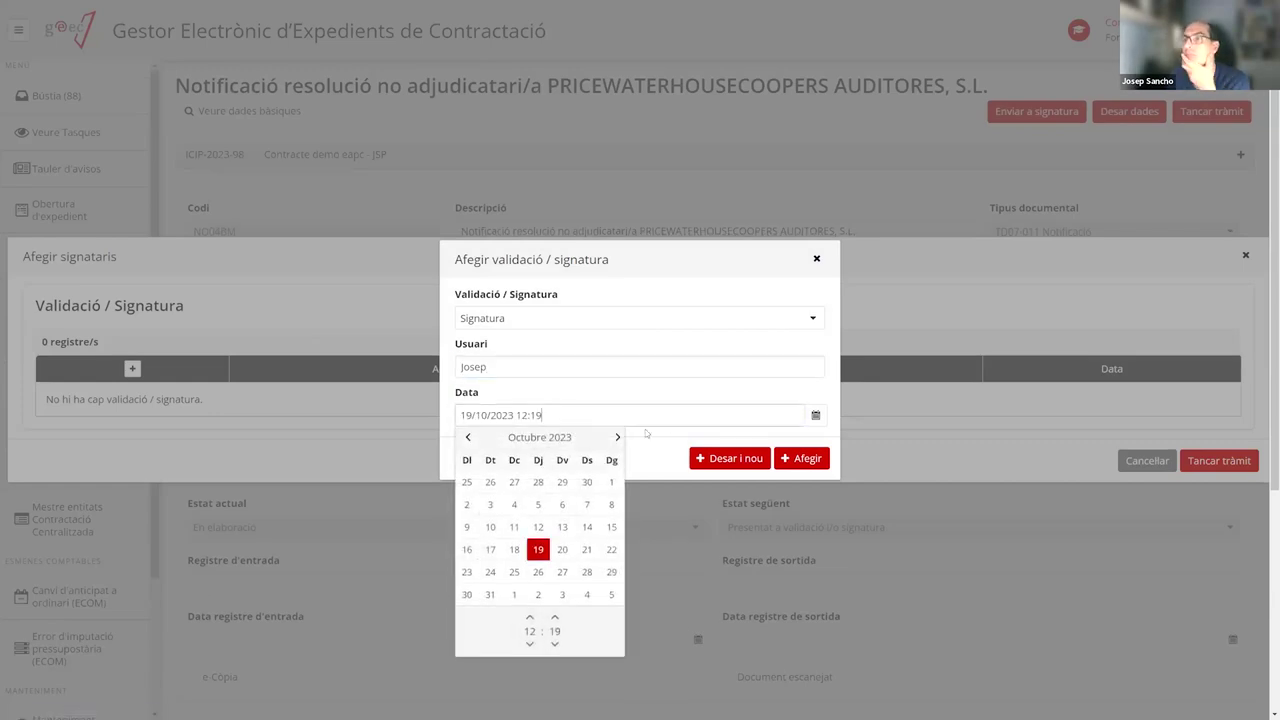
{"action": "left_click", "coordinate": [672, 452]}
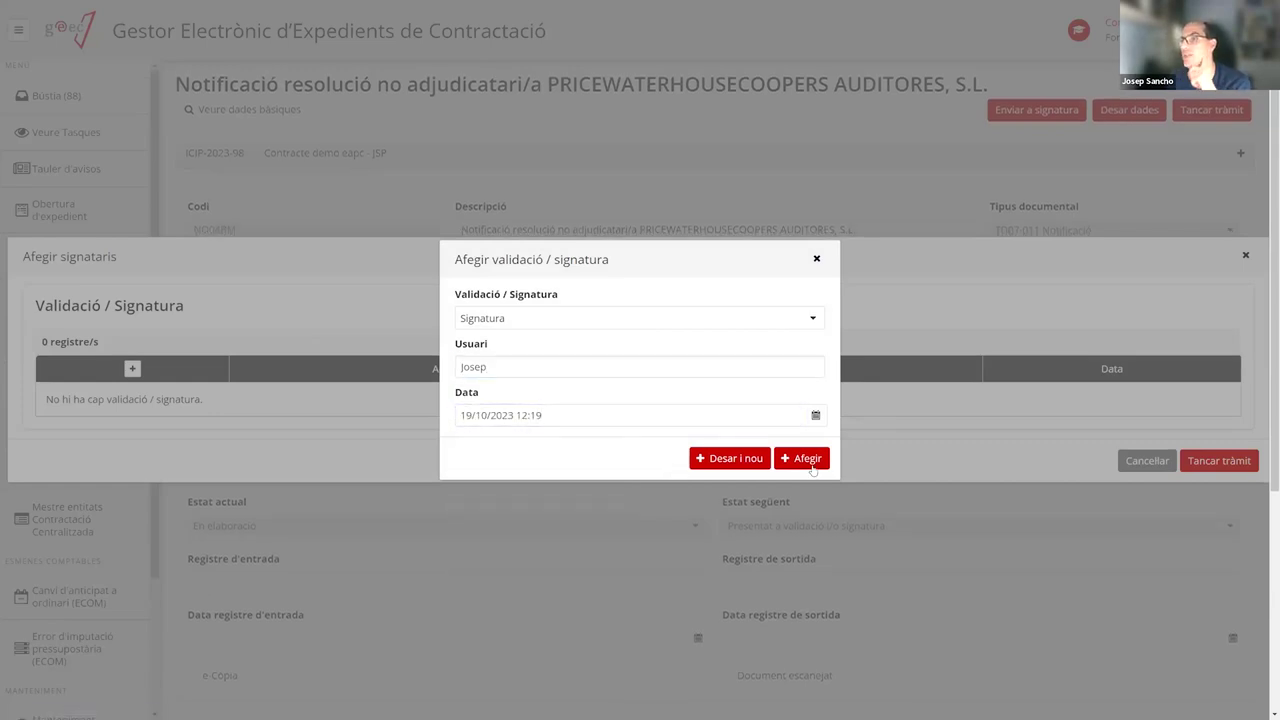
{"action": "left_click", "coordinate": [812, 464]}
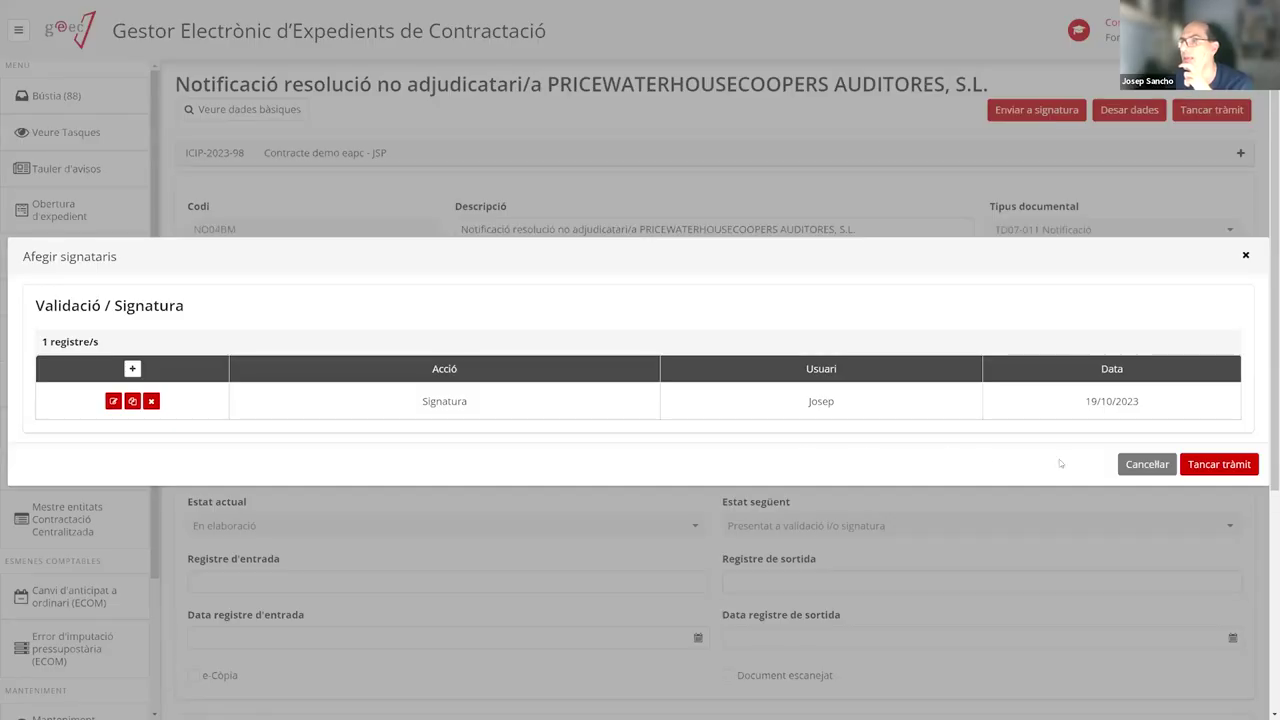
{"action": "left_click", "coordinate": [1223, 466]}
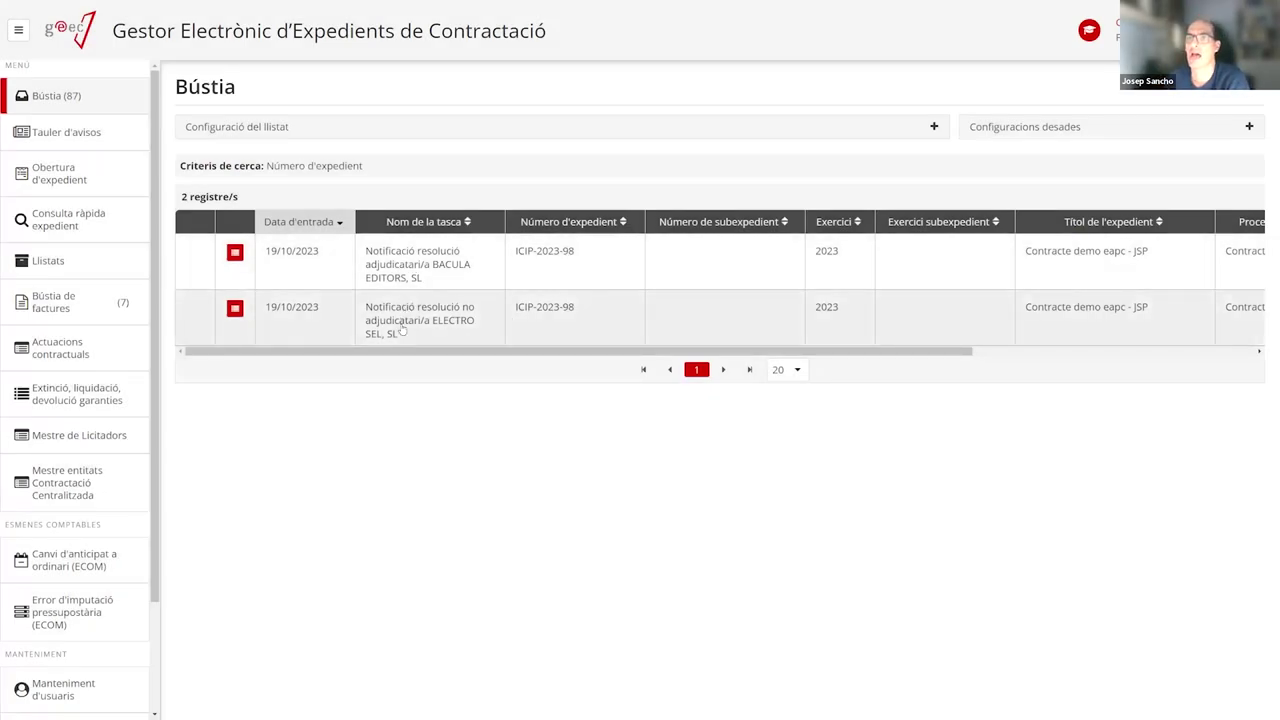
Open the non-awardee notification task for ELECTRO SEL, SL, upload firmat.pdf as its document and close the task
{"action": "left_click", "coordinate": [235, 308]}
{"action": "left_click", "coordinate": [60, 95]}
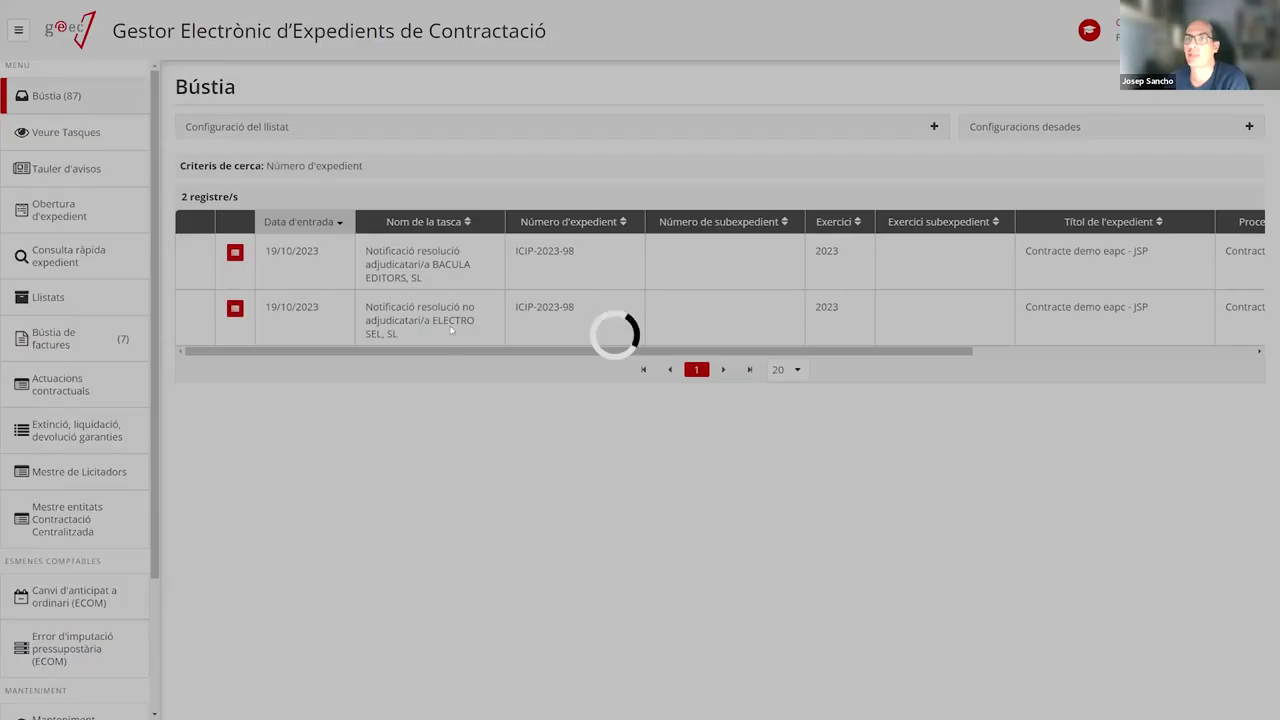
{"action": "left_click", "coordinate": [451, 329]}
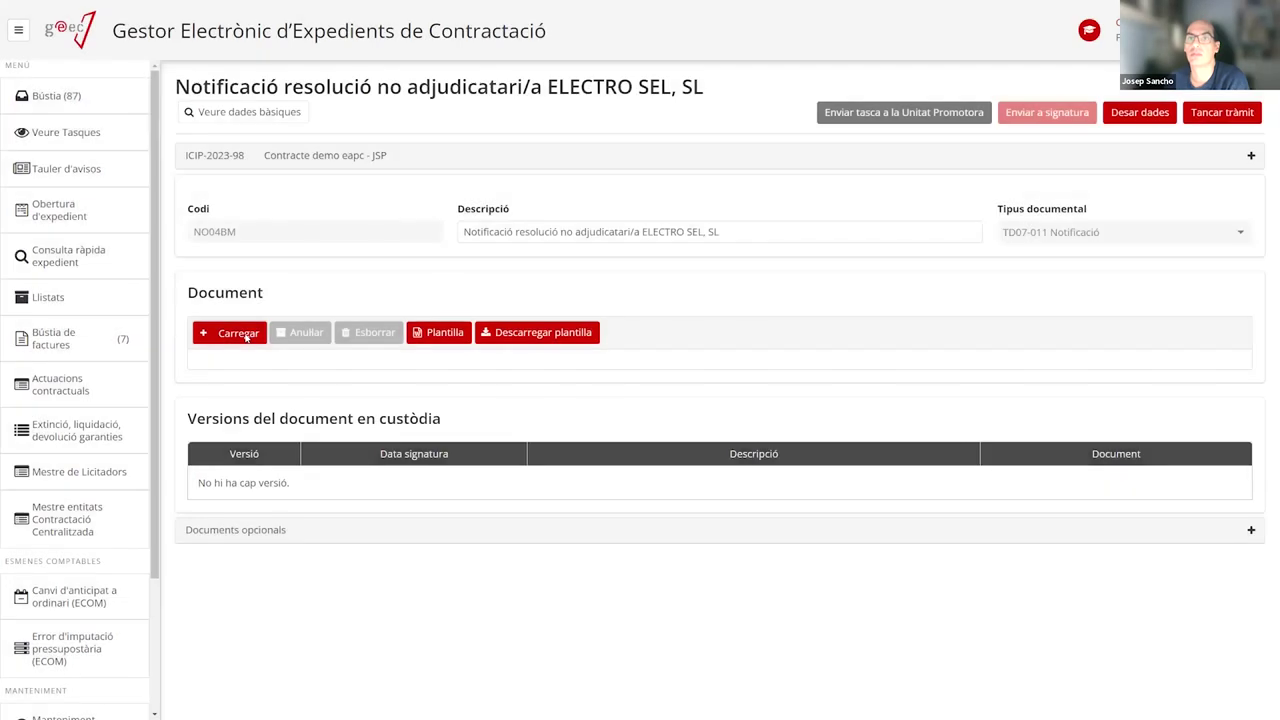
{"action": "left_click", "coordinate": [238, 333]}
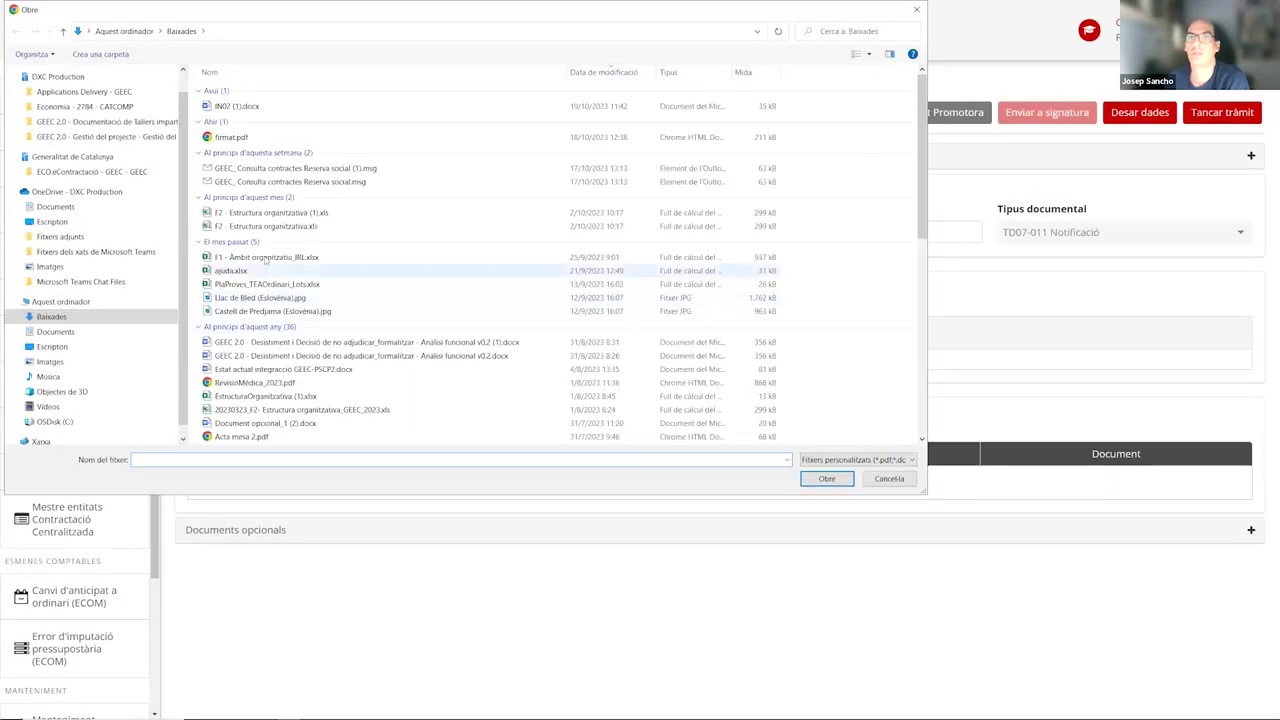
{"action": "left_click", "coordinate": [258, 140]}
{"action": "double_click", "coordinate": [258, 140]}
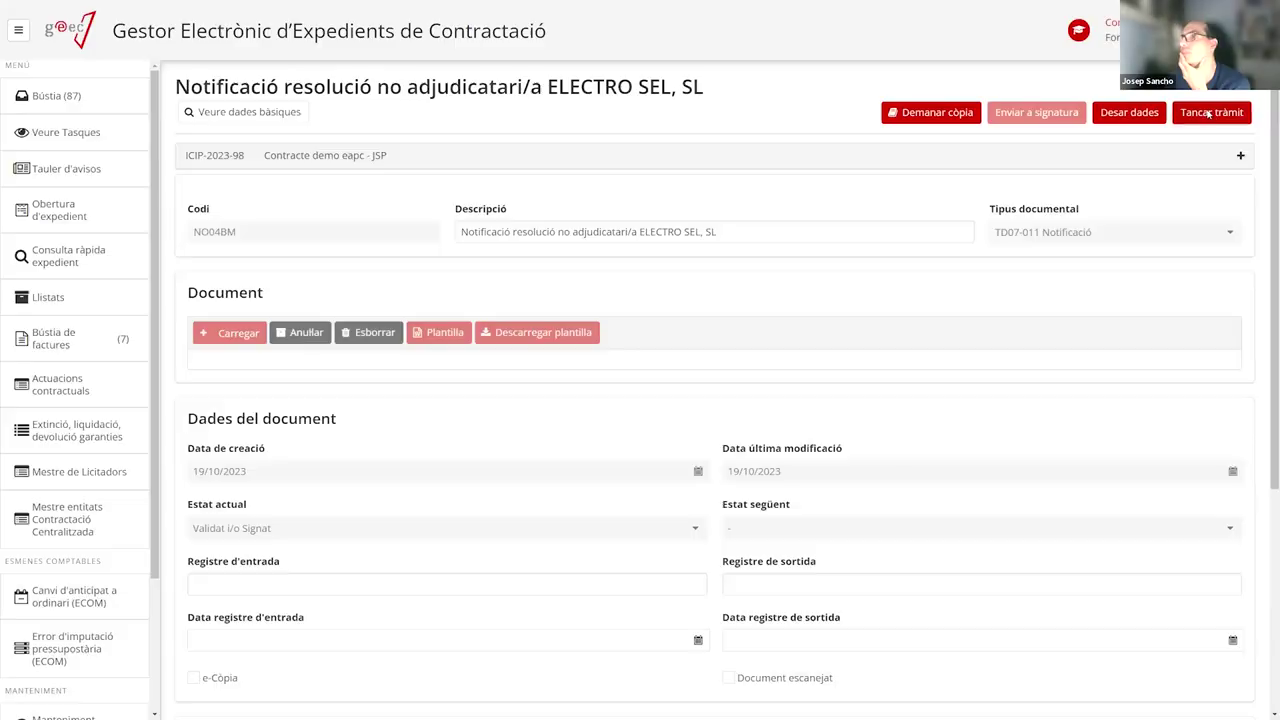
{"action": "left_click", "coordinate": [1208, 113]}
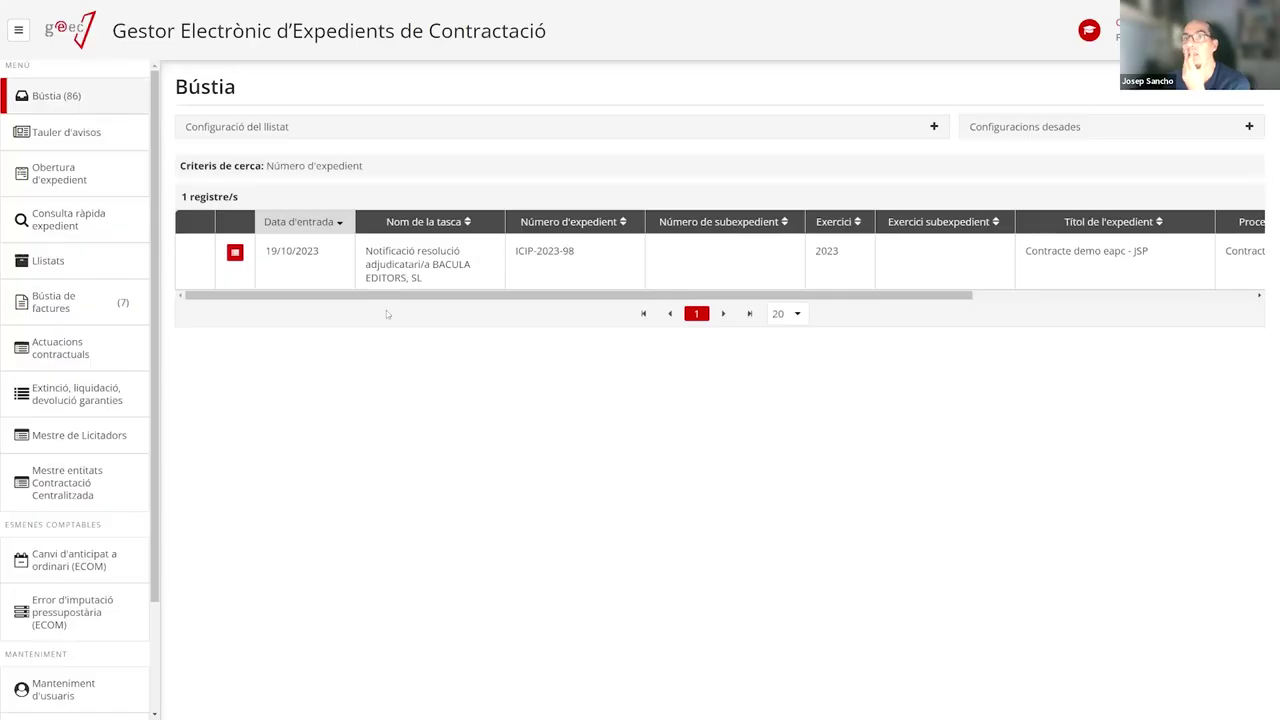
Open the awardee notification task for BACULA EDITORS, SL and upload firmat.pdf as its document
{"action": "left_click", "coordinate": [393, 268]}
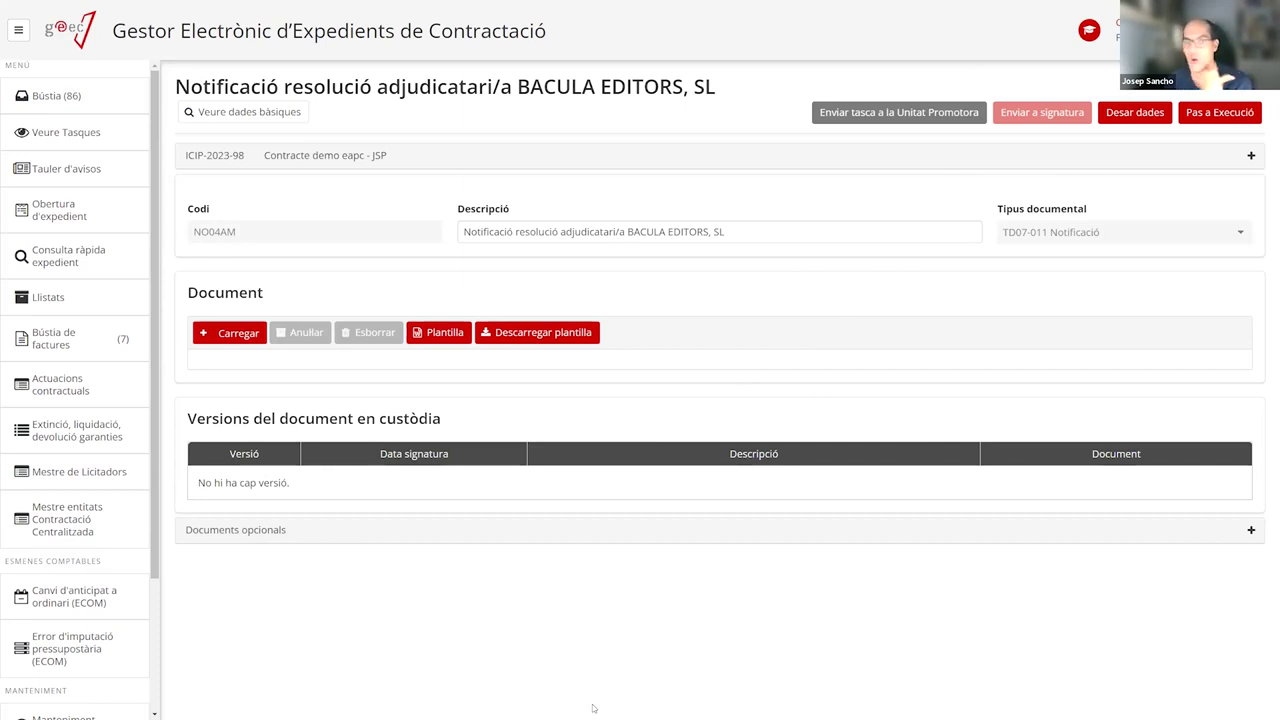
{"action": "left_click", "coordinate": [237, 333]}
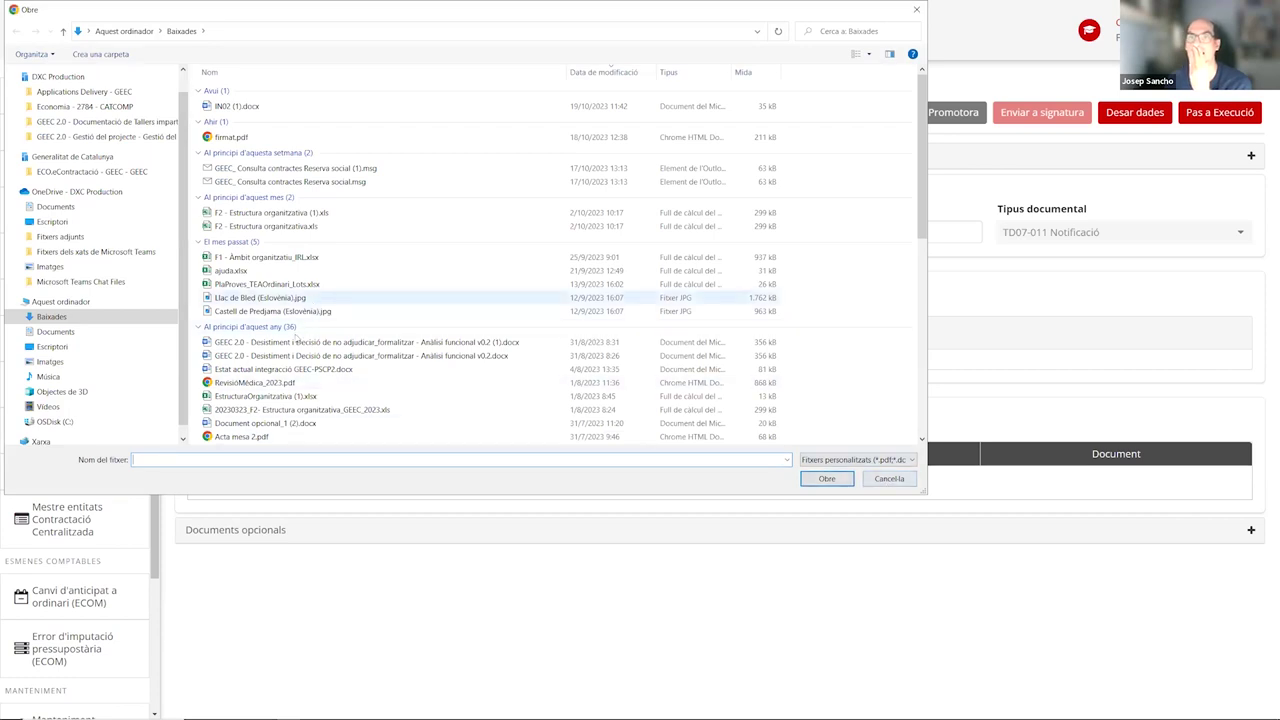
{"action": "double_click", "coordinate": [240, 138]}
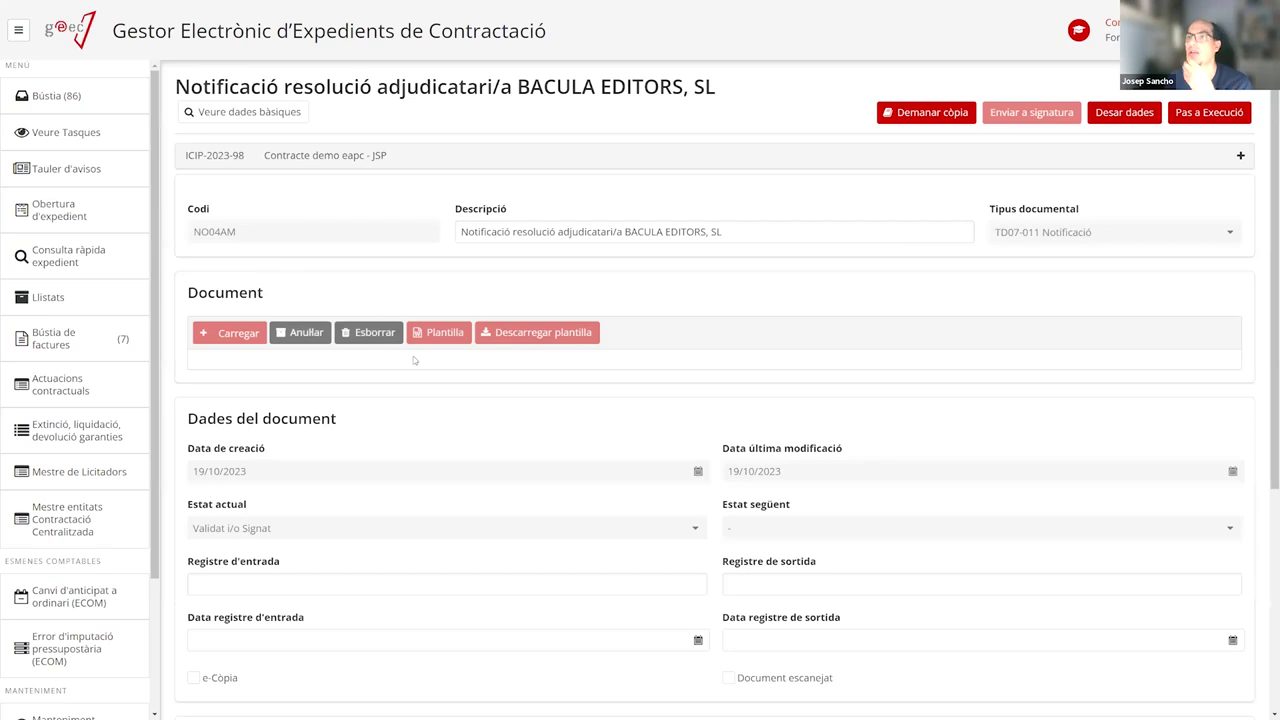
Check the document's signature data, expand Documents opcionals and select NO66-Evidències notificació a l'adjudicatari/no adjudicataris
{"action": "scroll", "coordinate": [662, 356], "scroll_direction": "down", "scroll_amount": 3}
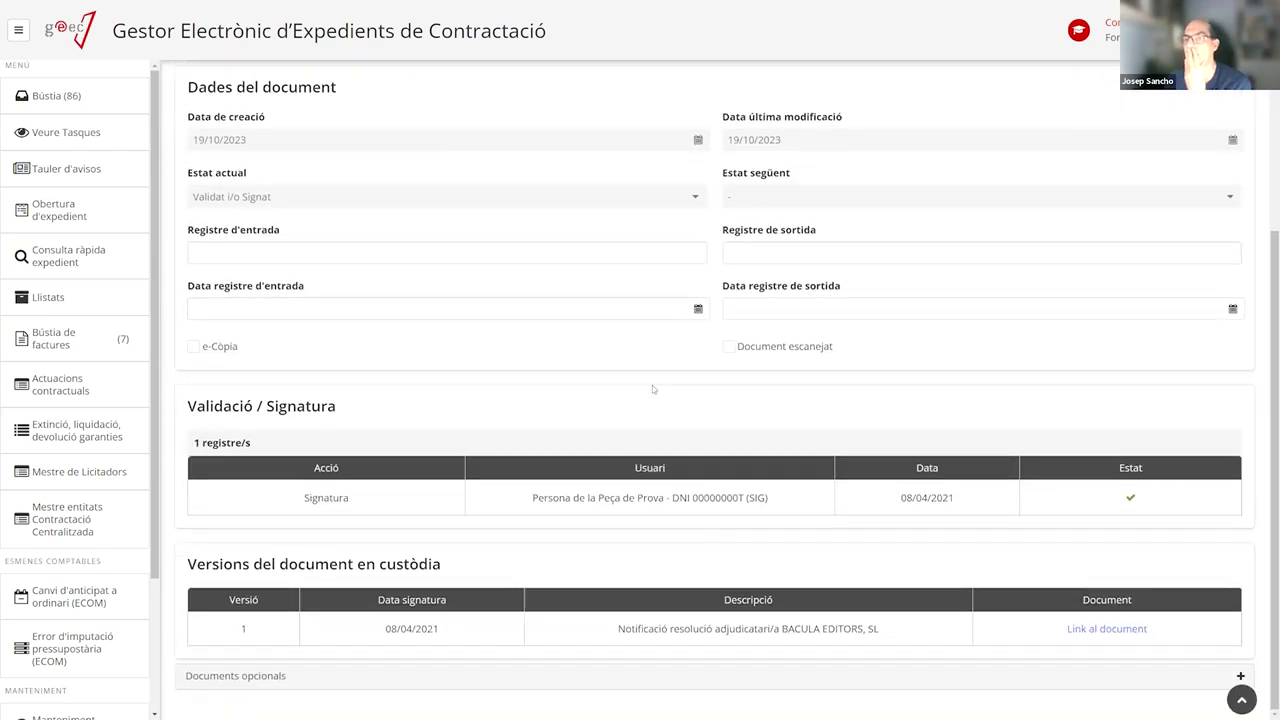
{"action": "left_click", "coordinate": [278, 672]}
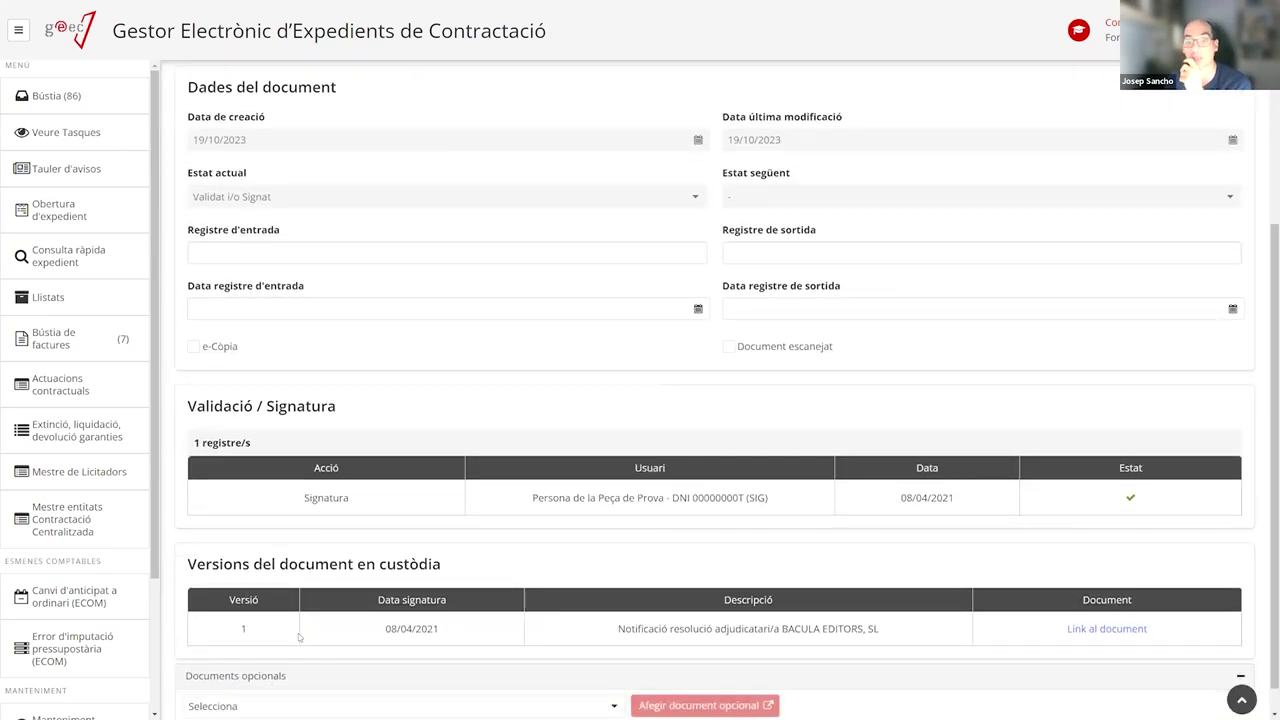
{"action": "scroll", "coordinate": [240, 690], "scroll_direction": "down", "scroll_amount": 1}
{"action": "left_click", "coordinate": [228, 678]}
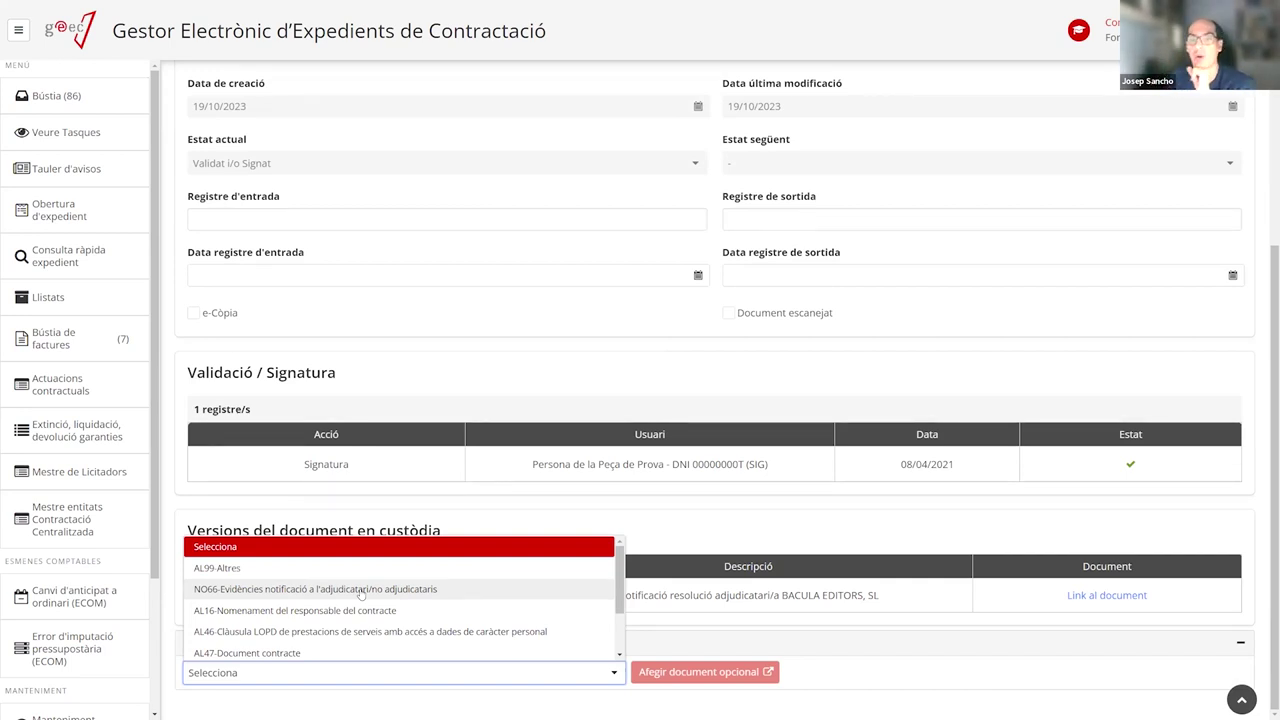
{"action": "left_click", "coordinate": [324, 588]}
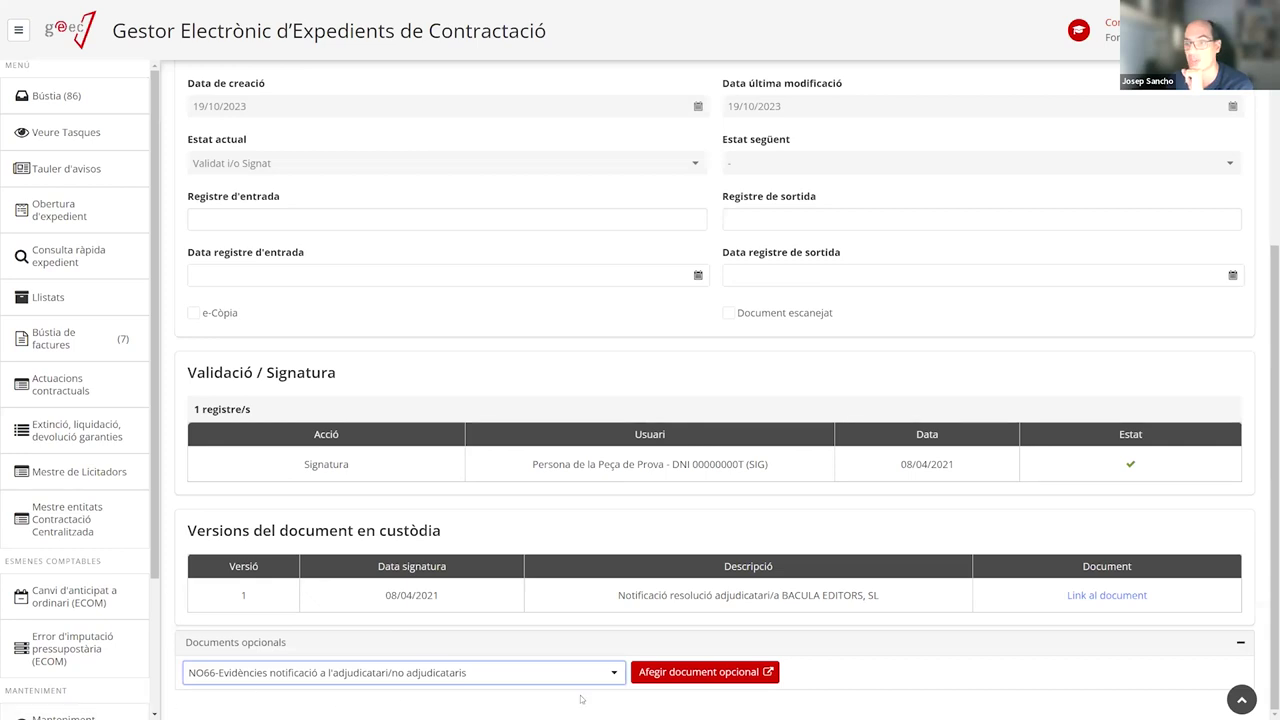
Review the BACULA EDITORS, SL notification data and move the contract file on to the execution phase
{"action": "scroll", "coordinate": [690, 678], "scroll_direction": "up", "scroll_amount": 1}
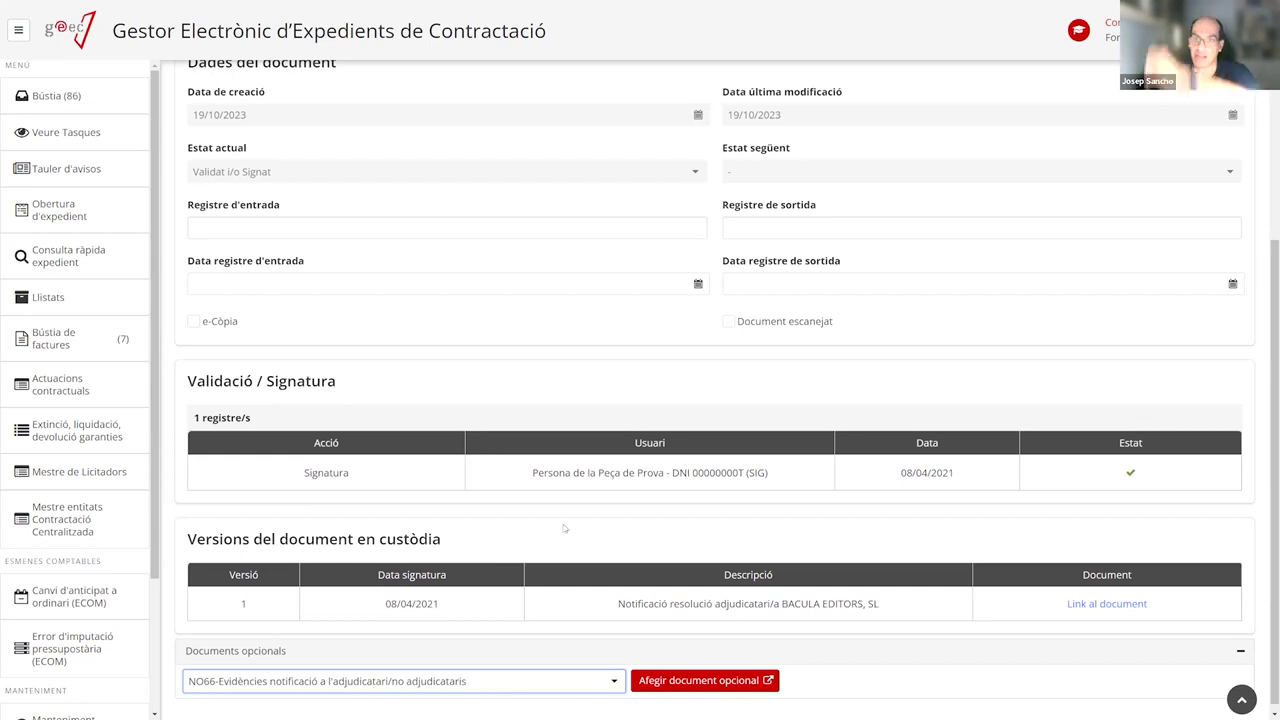
{"action": "scroll", "coordinate": [540, 355], "scroll_direction": "up", "scroll_amount": 4}
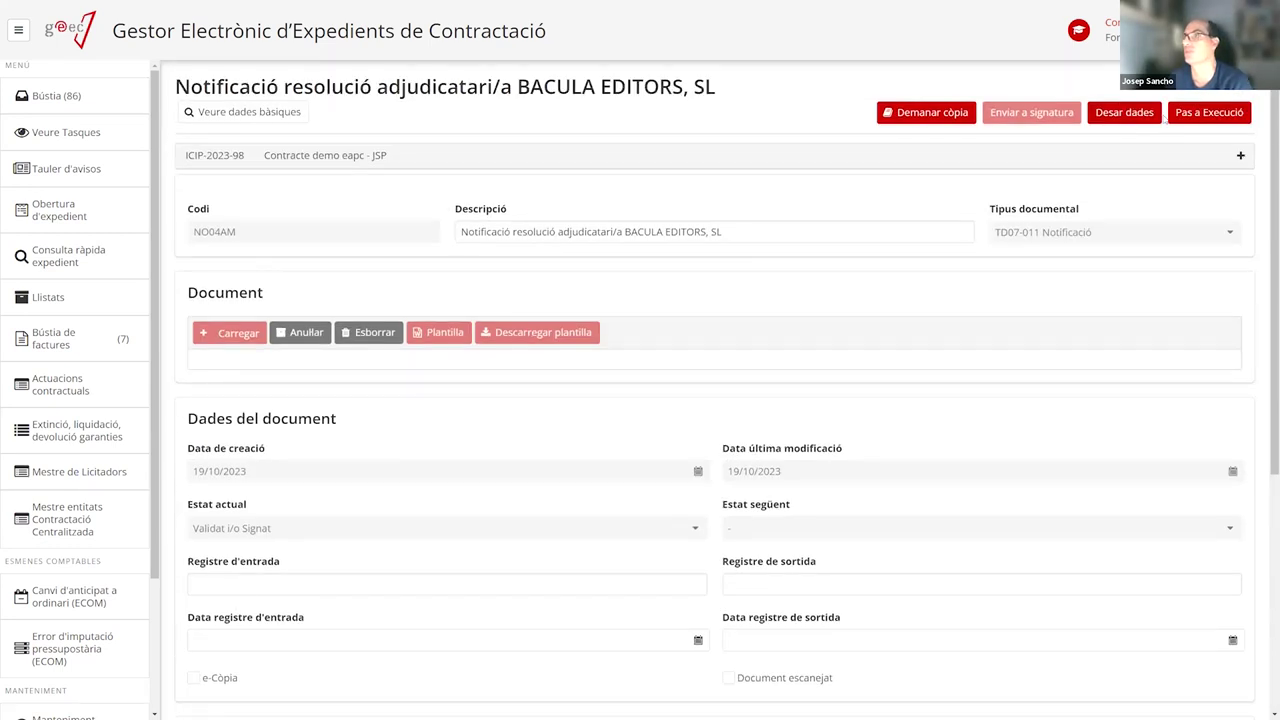
{"action": "scroll", "coordinate": [565, 284], "scroll_direction": "down", "scroll_amount": 4}
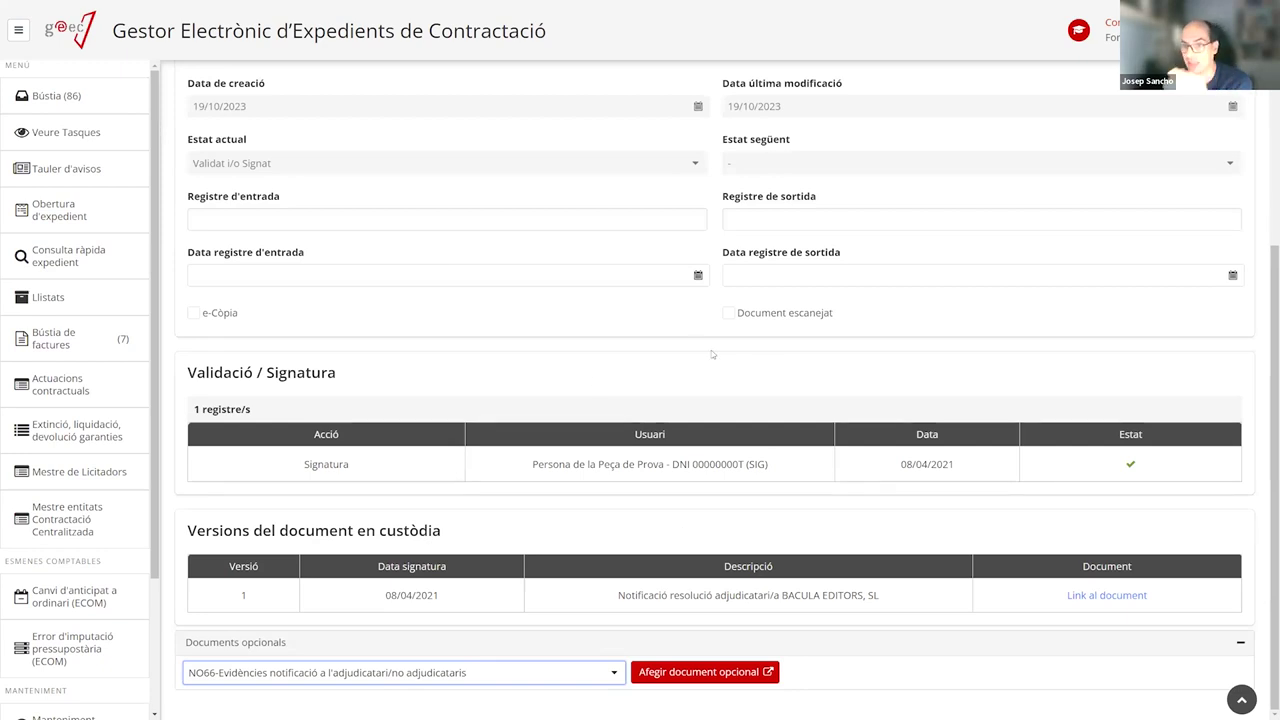
{"action": "scroll", "coordinate": [1014, 334], "scroll_direction": "up", "scroll_amount": 5}
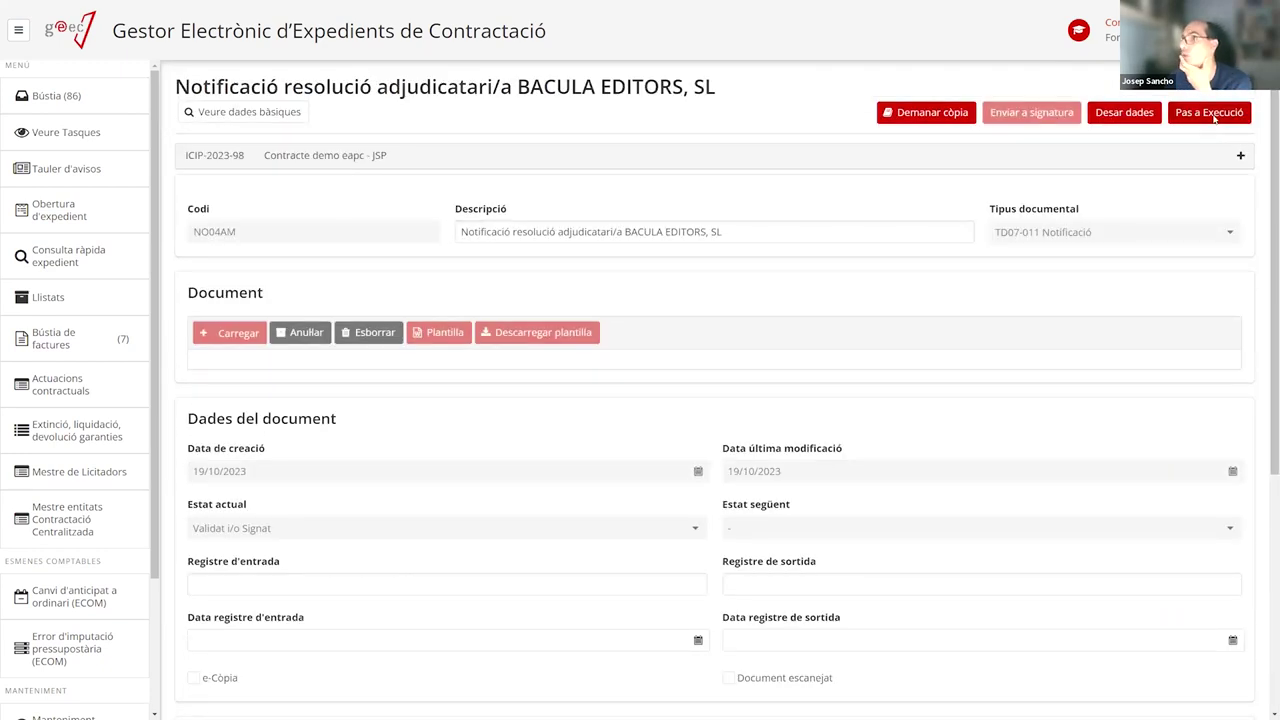
{"action": "left_click", "coordinate": [1212, 115]}
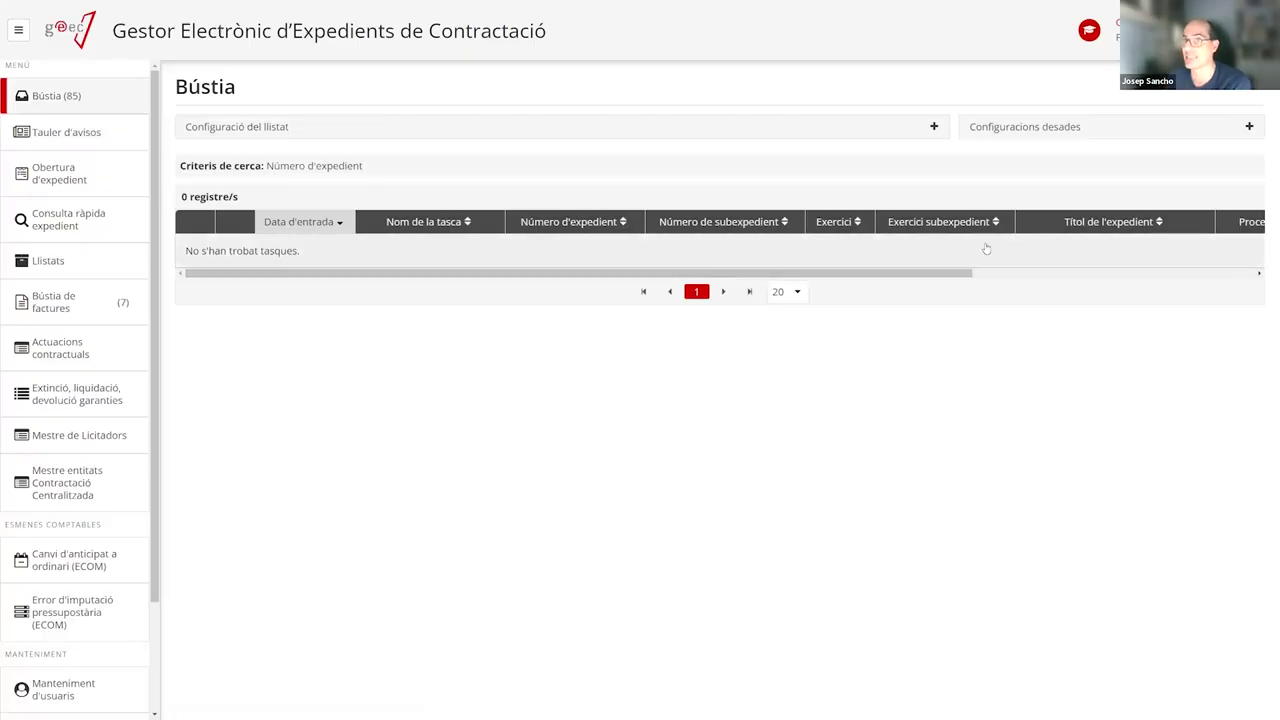
Search the quick file consultation for the contract file numbered icip-2023-98
{"action": "left_click", "coordinate": [60, 225]}
{"action": "left_click", "coordinate": [620, 181]}
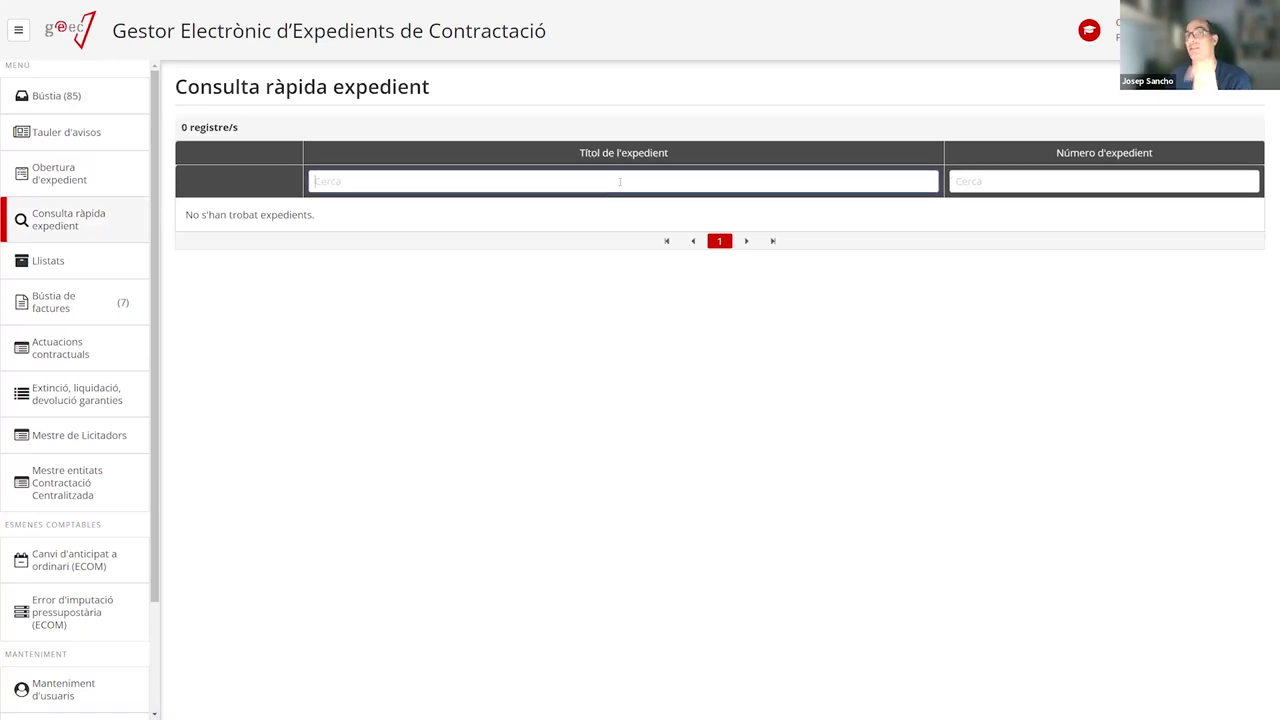
{"action": "left_click", "coordinate": [1031, 183]}
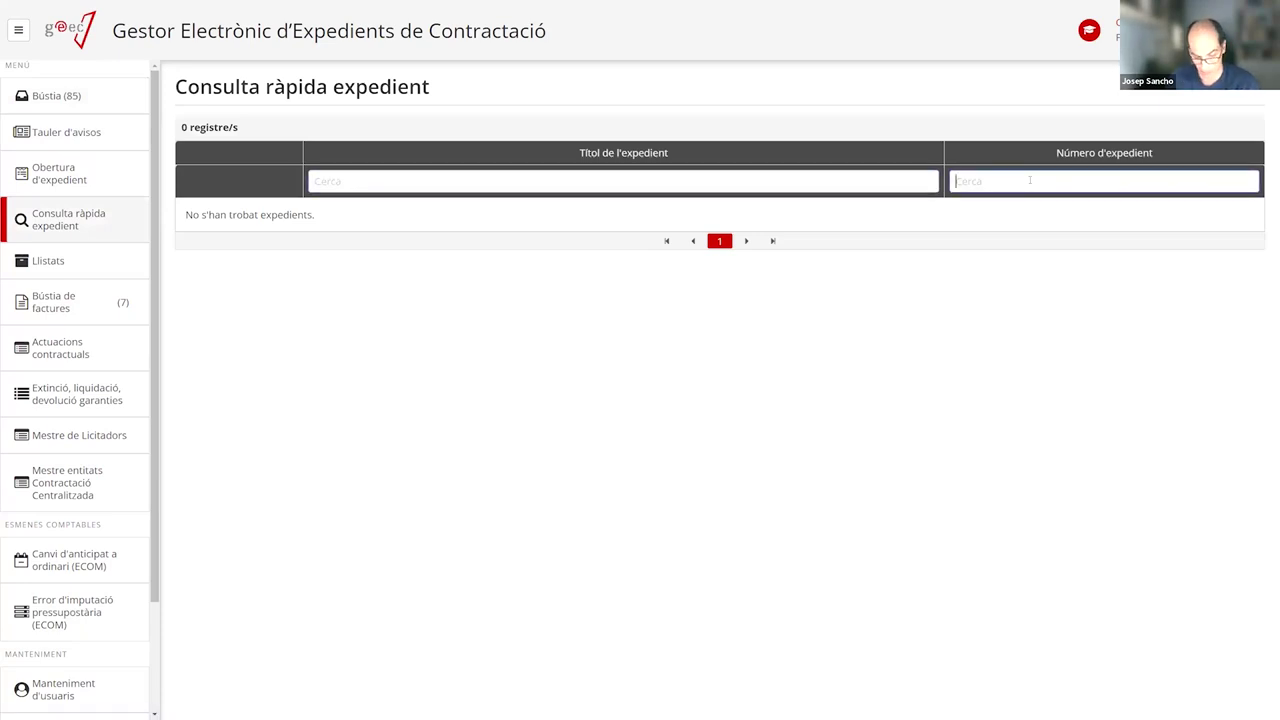
{"action": "type", "text": "icip-2023-"}
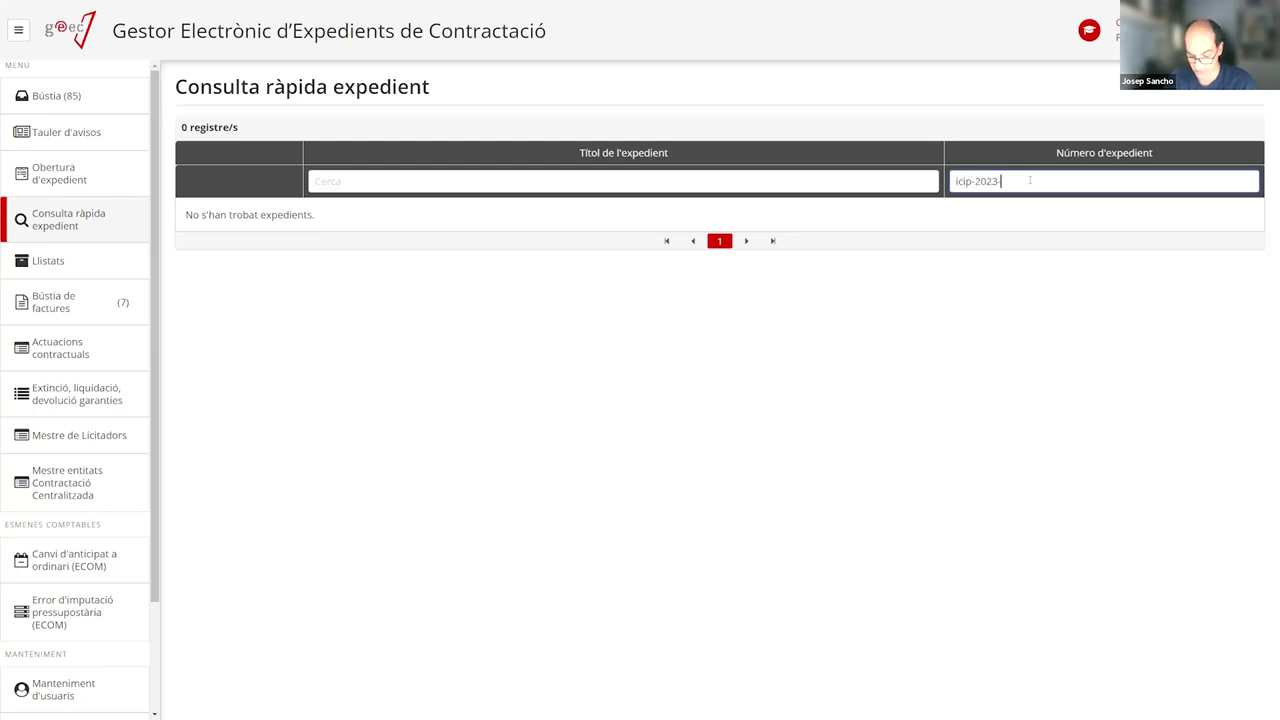
{"action": "type", "text": "98"}
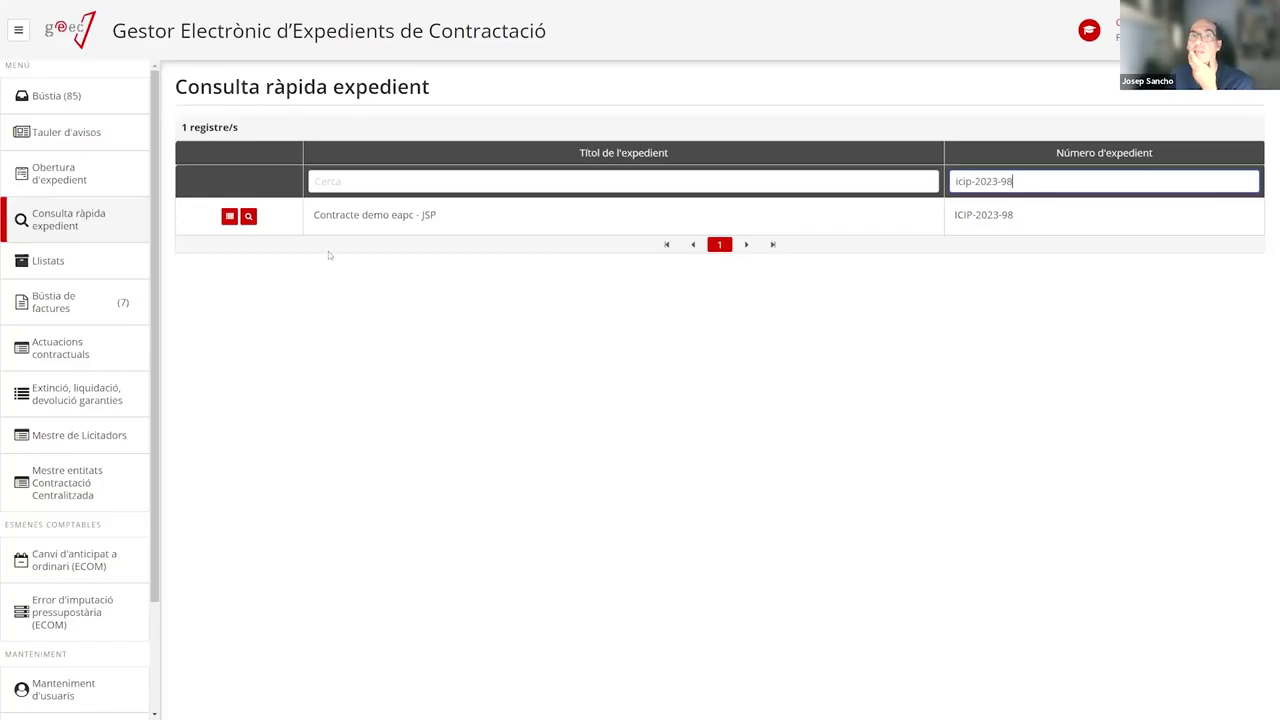
Review the file's processing tree from Preparació down to the Execució phase, and open the invoice inbox
{"action": "left_click", "coordinate": [229, 216]}
{"action": "scroll", "coordinate": [427, 381], "scroll_direction": "down", "scroll_amount": 1}
{"action": "scroll", "coordinate": [427, 381], "scroll_direction": "down", "scroll_amount": 2}
{"action": "left_click_drag", "start_coordinate": [261, 676], "coordinate": [213, 680]}
{"action": "left_click", "coordinate": [263, 693]}
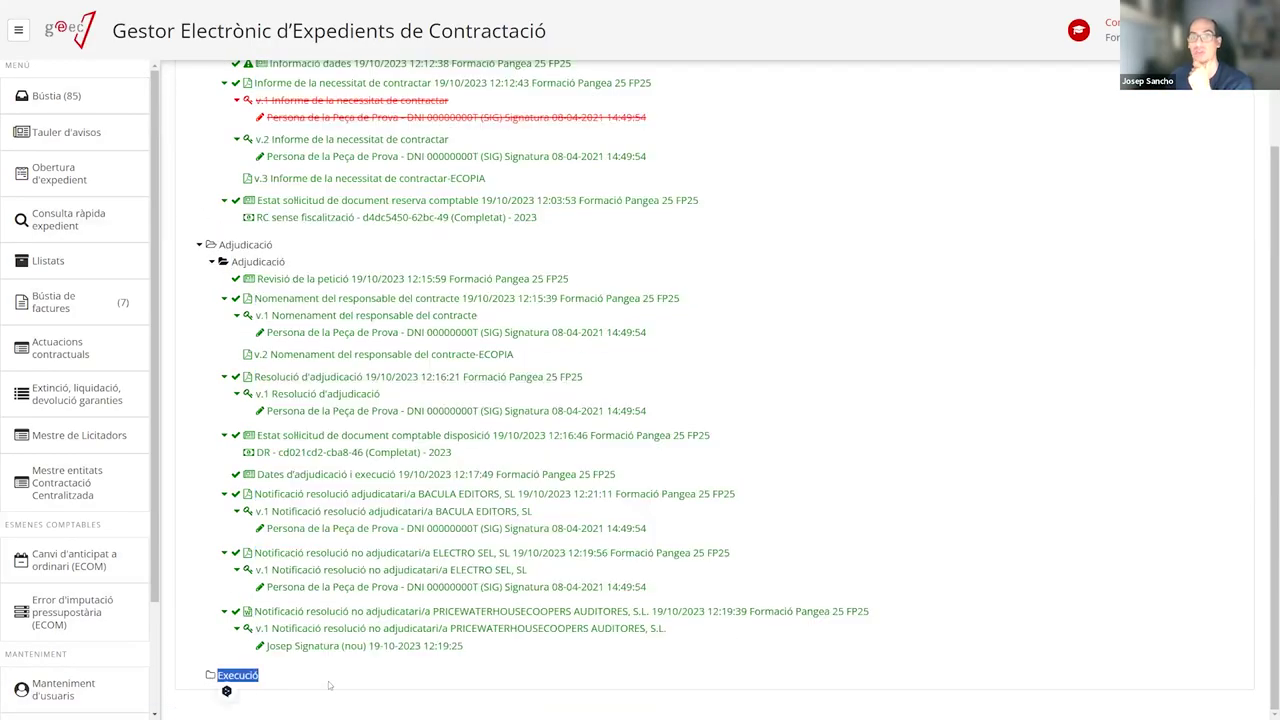
{"action": "left_click", "coordinate": [353, 665]}
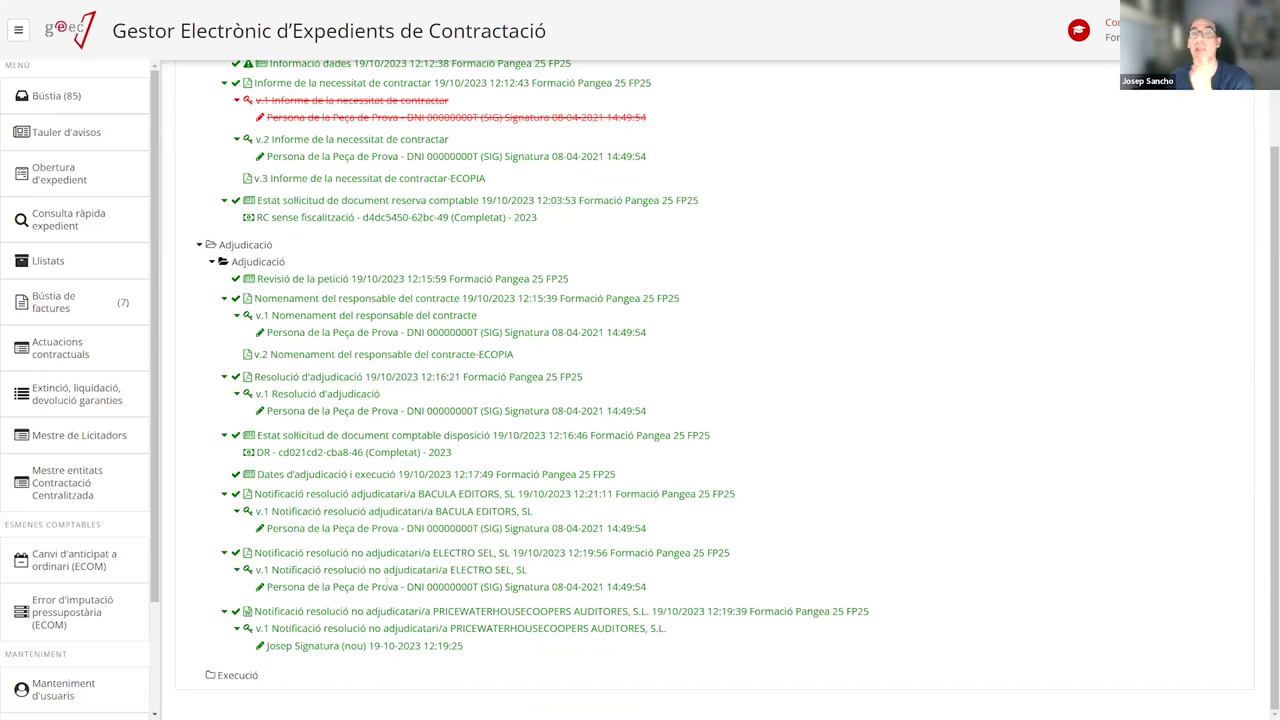
{"action": "scroll", "coordinate": [388, 482], "scroll_direction": "up", "scroll_amount": 3}
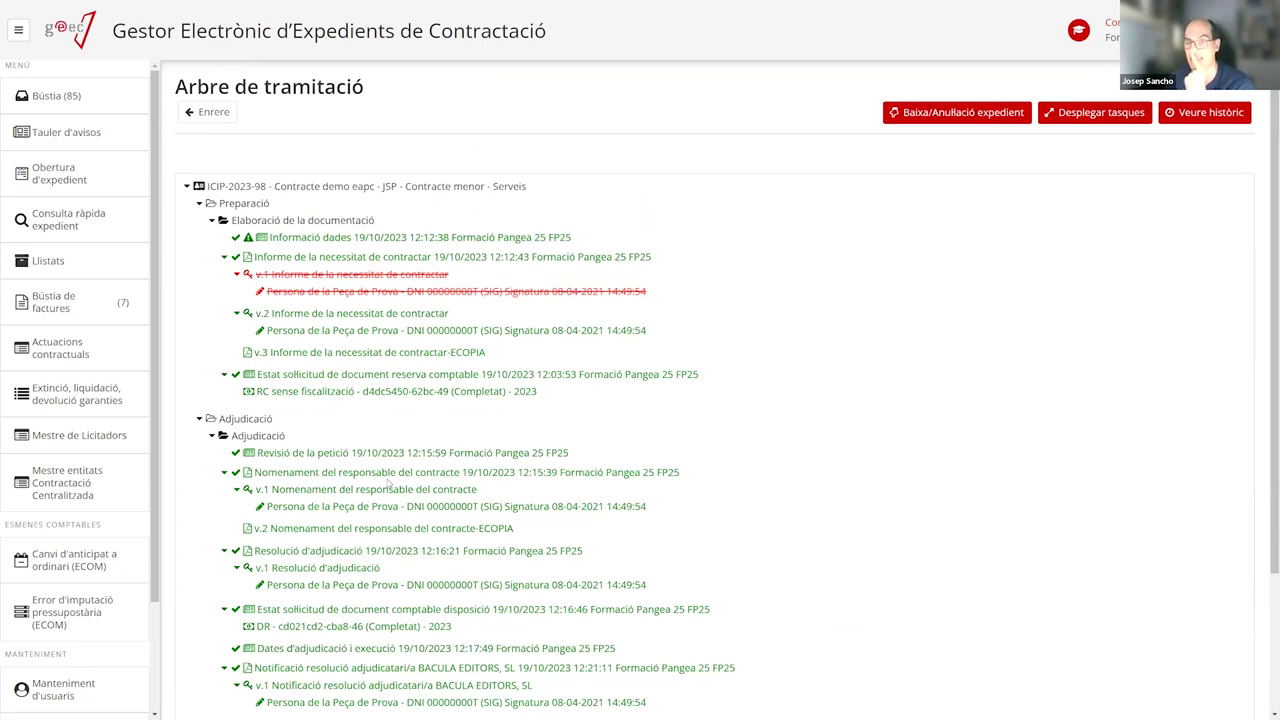
{"action": "scroll", "coordinate": [388, 482], "scroll_direction": "down", "scroll_amount": 1}
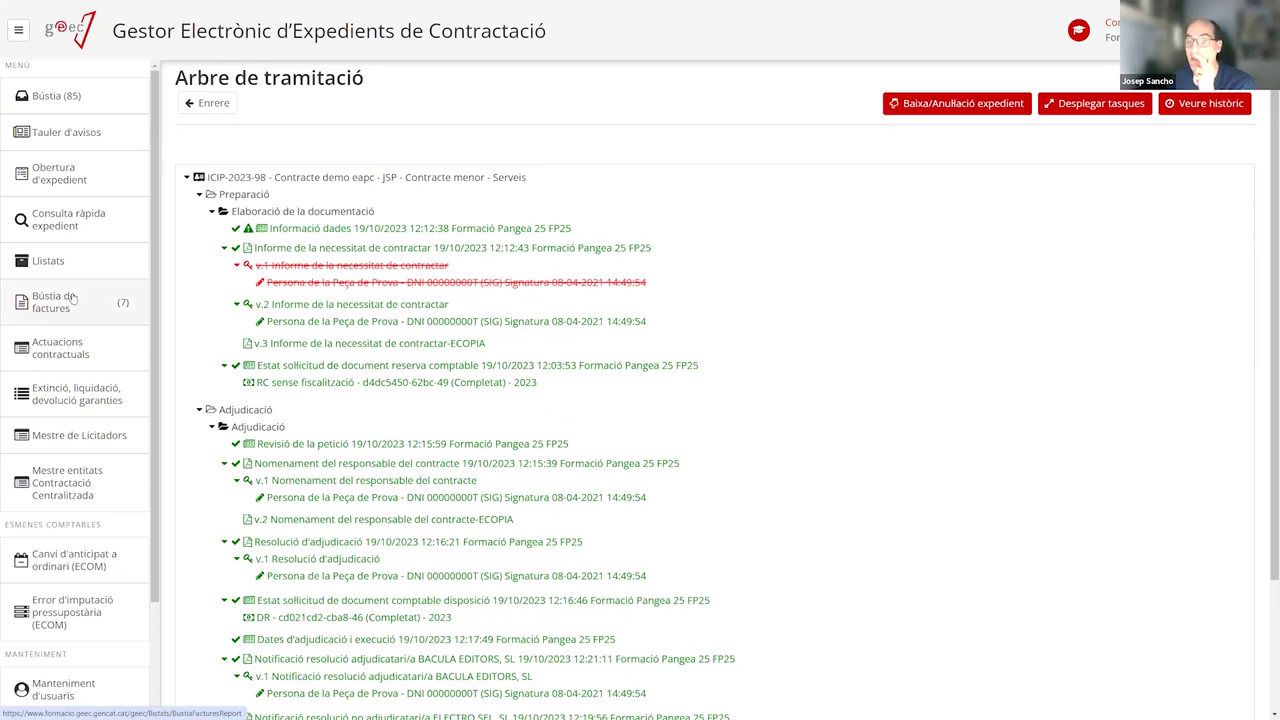
{"action": "scroll", "coordinate": [60, 305], "scroll_direction": "down", "scroll_amount": 3}
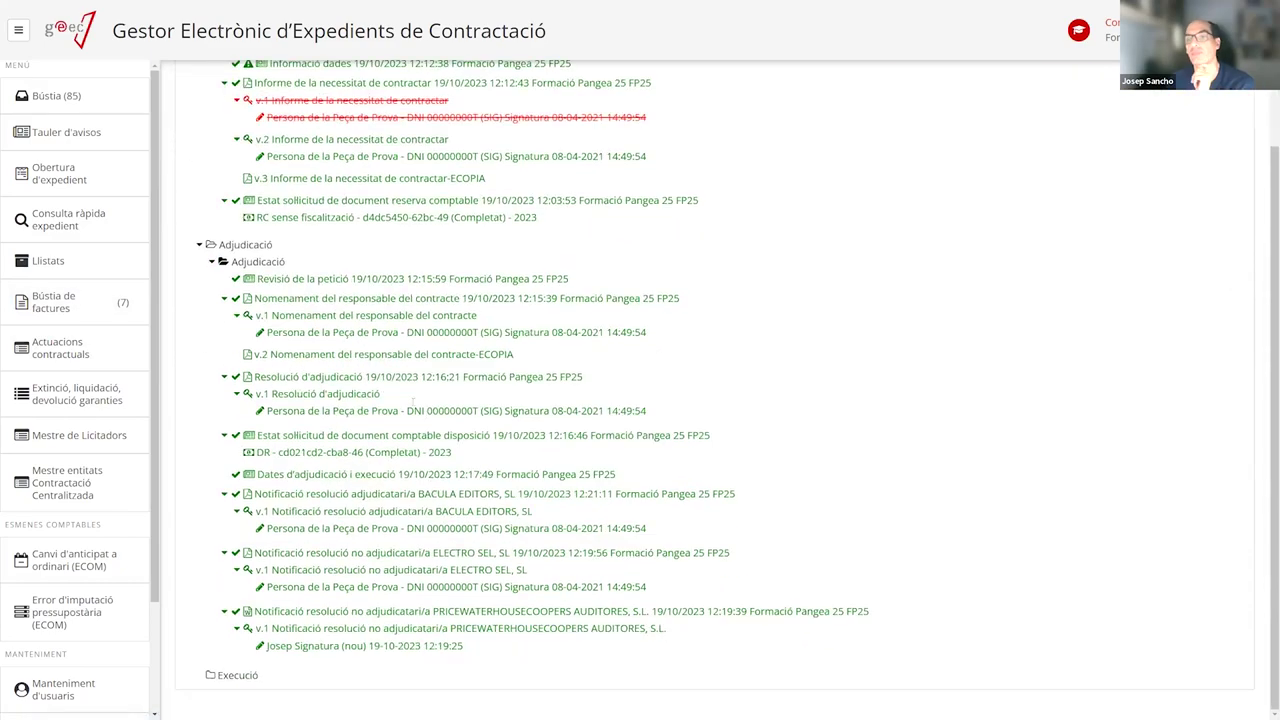
{"action": "left_click", "coordinate": [50, 305]}
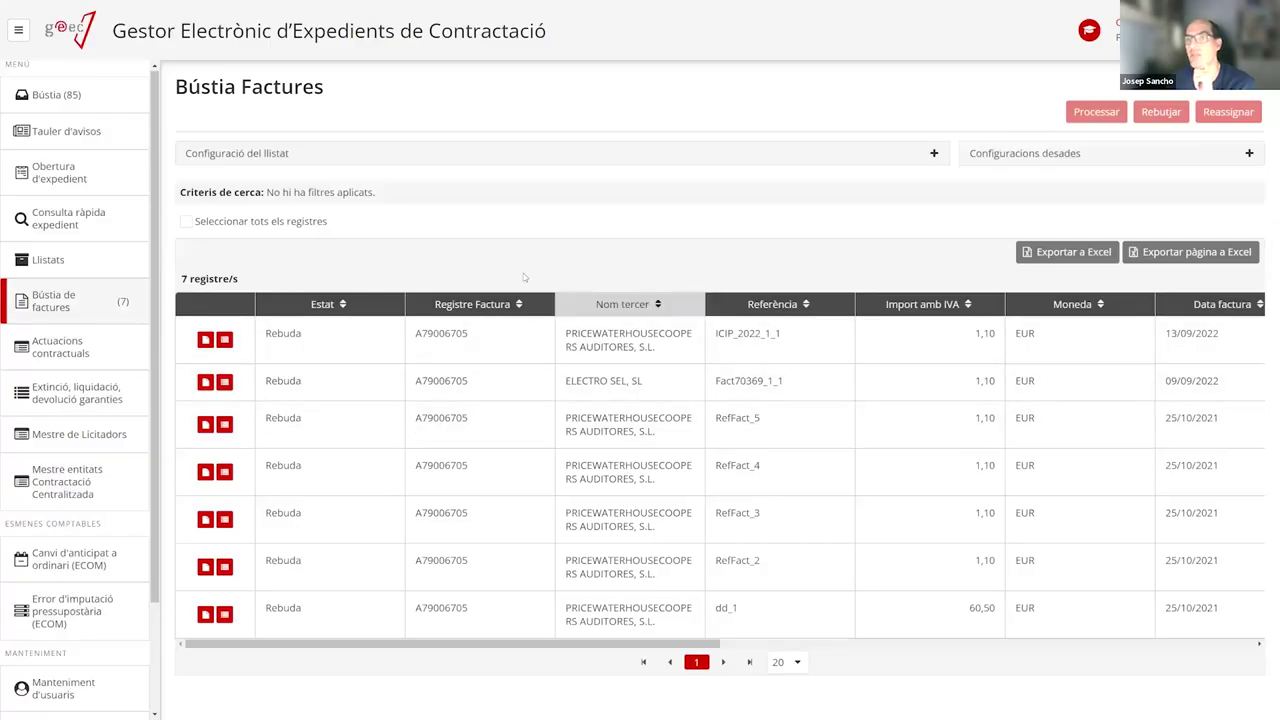
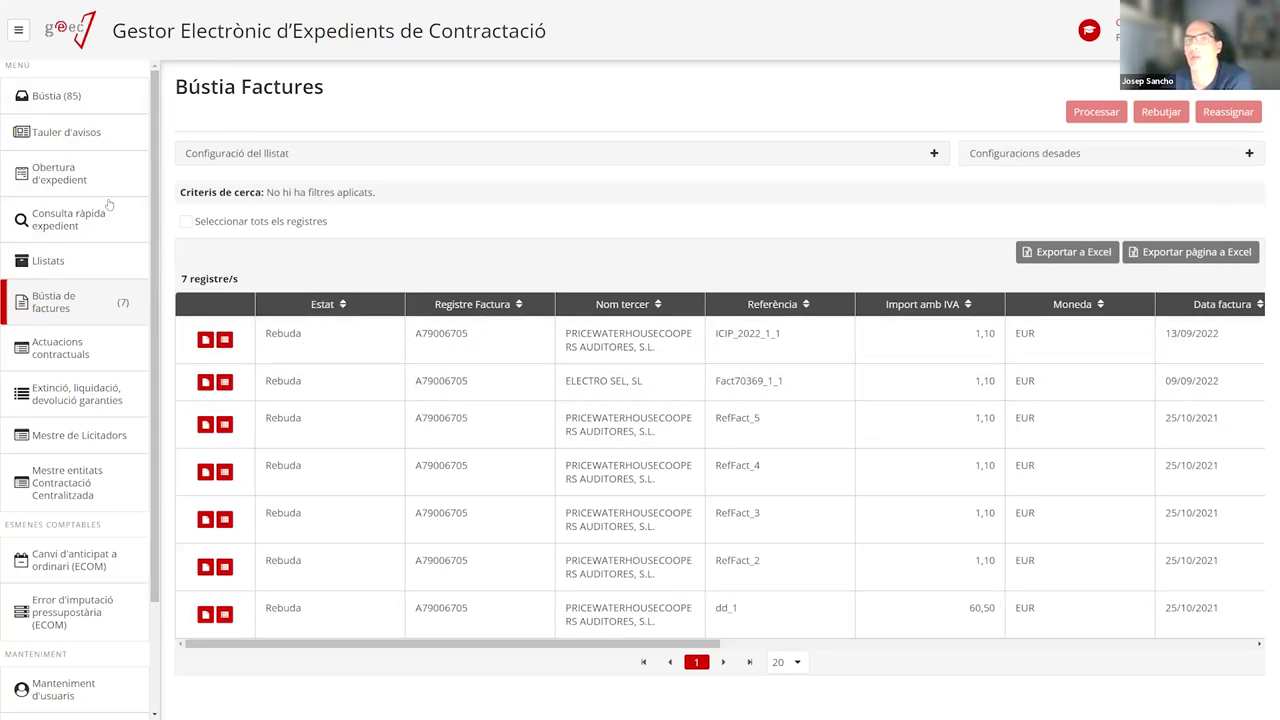
Clear the file number filter in the task inbox, rerun the search and look through the listed tasks
{"action": "left_click", "coordinate": [70, 96]}
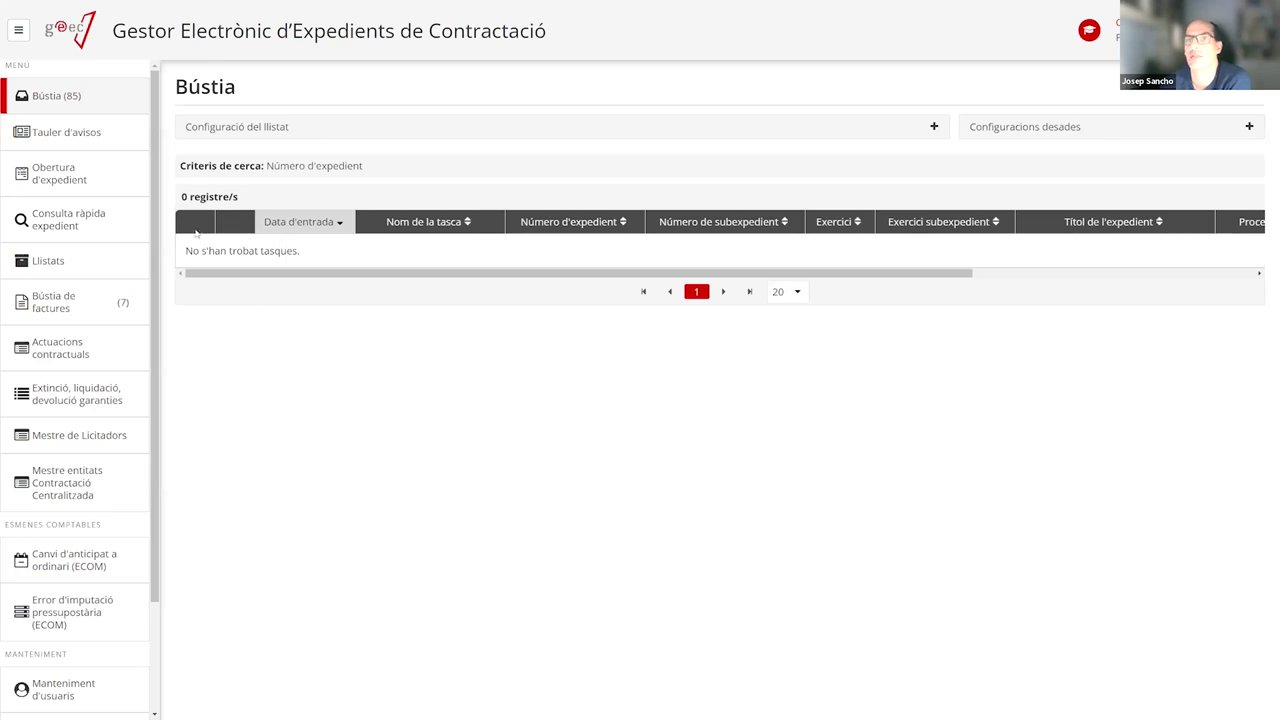
{"action": "left_click", "coordinate": [405, 127]}
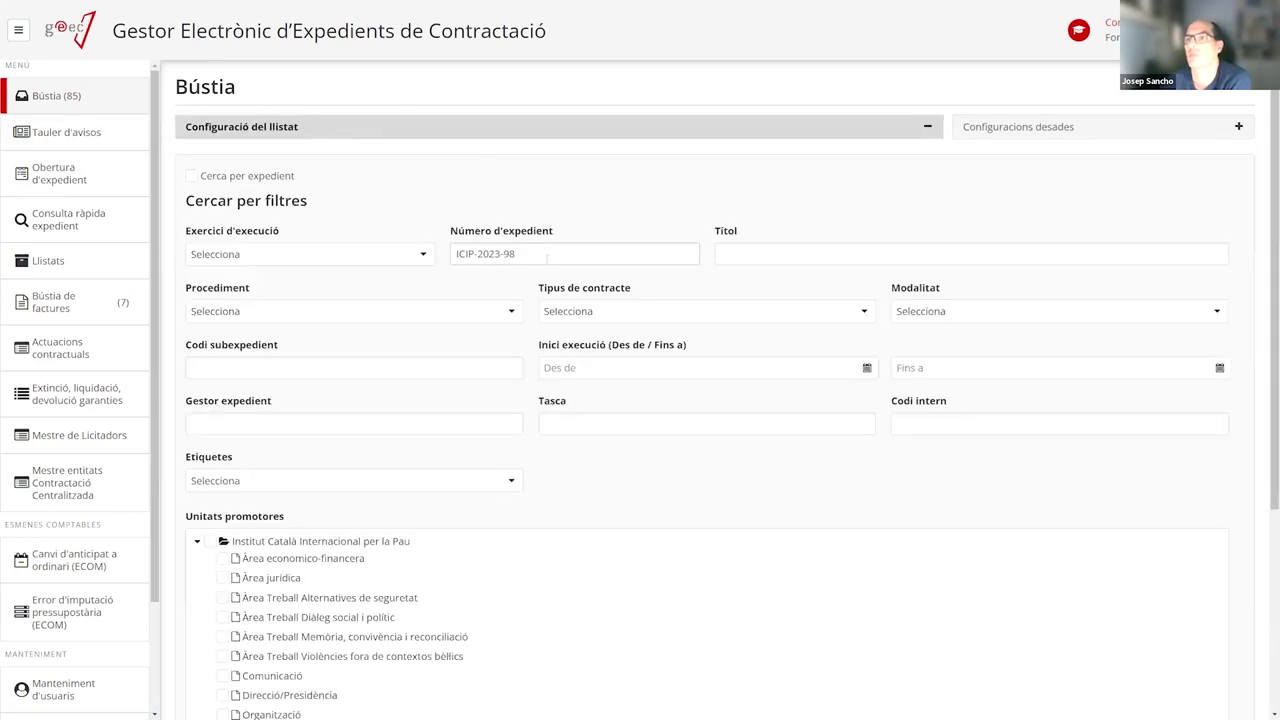
{"action": "key", "text": "BackSpace"}
{"action": "scroll", "coordinate": [1058, 500], "scroll_direction": "down", "scroll_amount": 3}
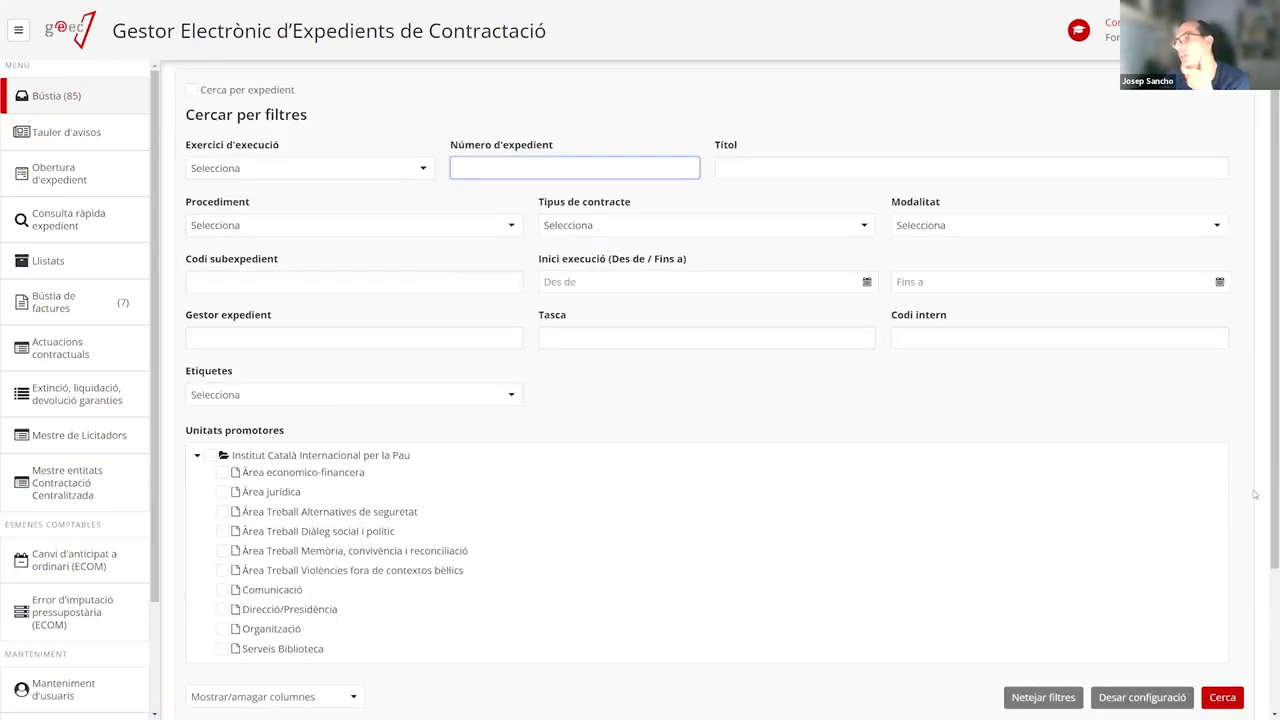
{"action": "key", "text": "Return"}
{"action": "scroll", "coordinate": [530, 400], "scroll_direction": "down", "scroll_amount": 3}
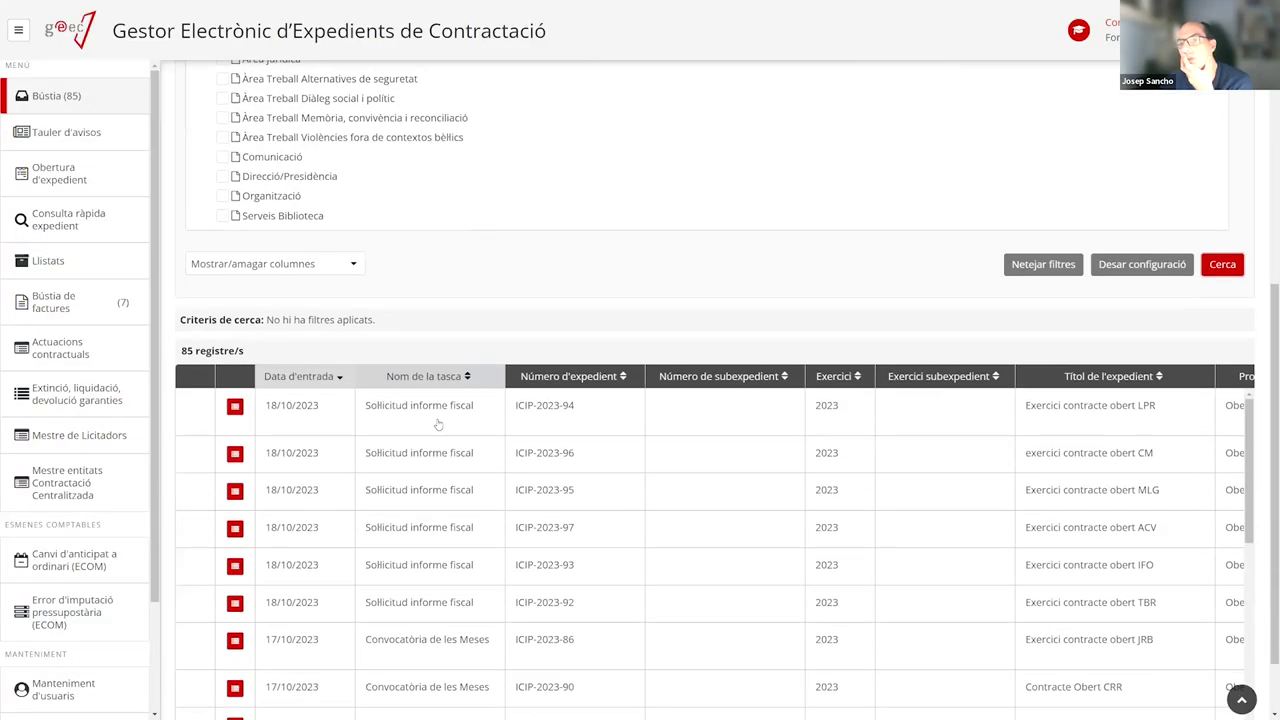
{"action": "scroll", "coordinate": [560, 428], "scroll_direction": "down", "scroll_amount": 5}
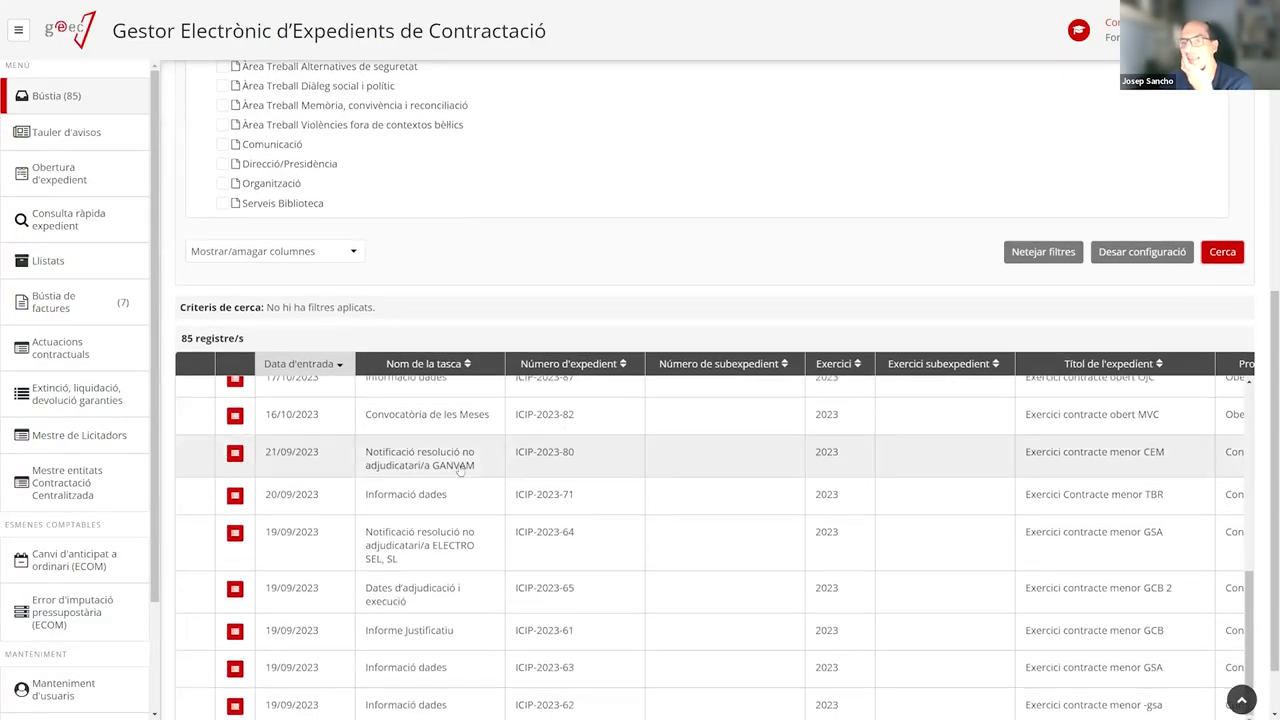
Open the Informació dades task of file ICIP-2023-71 and examine the fields in its Indicadors i codis section
{"action": "left_click", "coordinate": [418, 500]}
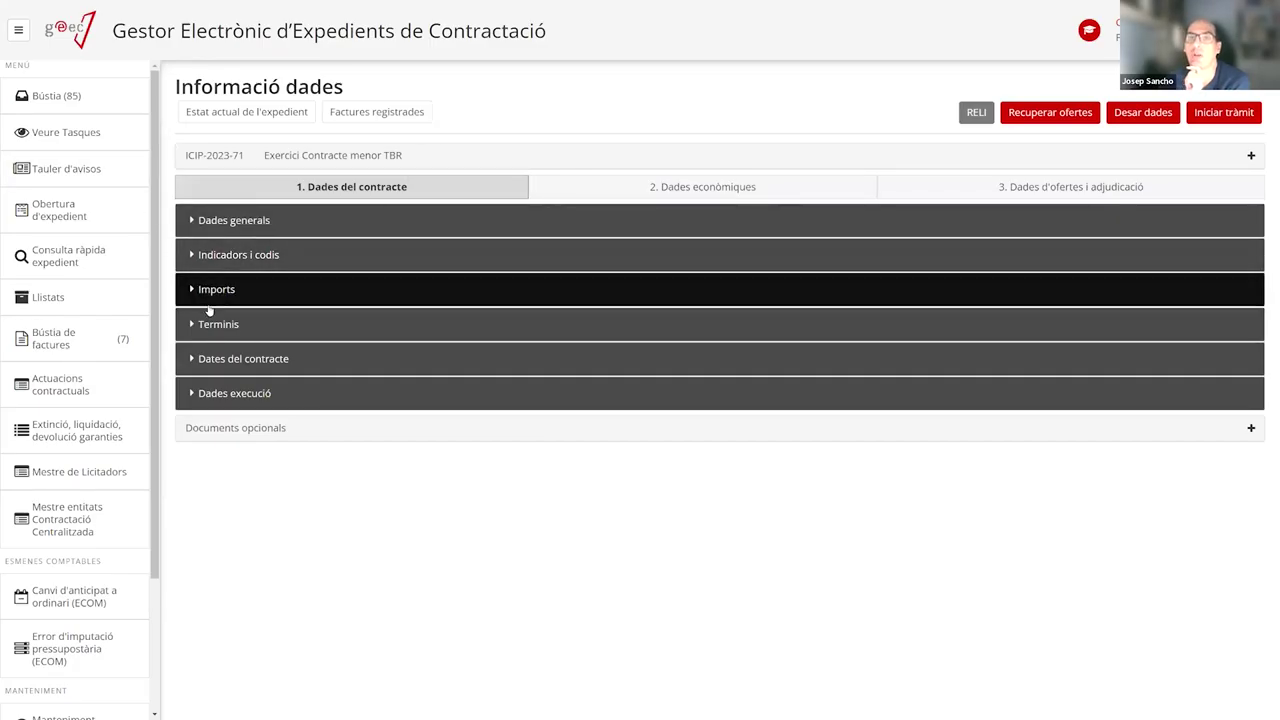
{"action": "left_click", "coordinate": [245, 257]}
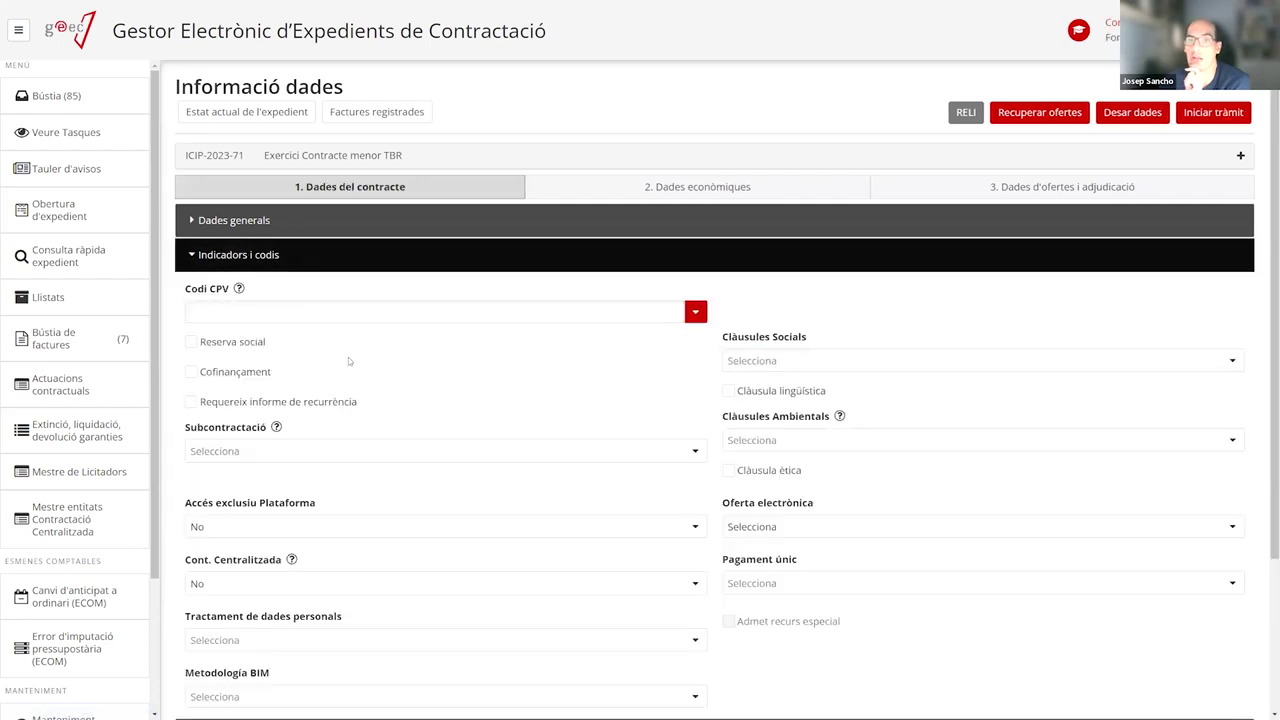
{"action": "scroll", "coordinate": [348, 357], "scroll_direction": "down", "scroll_amount": 2}
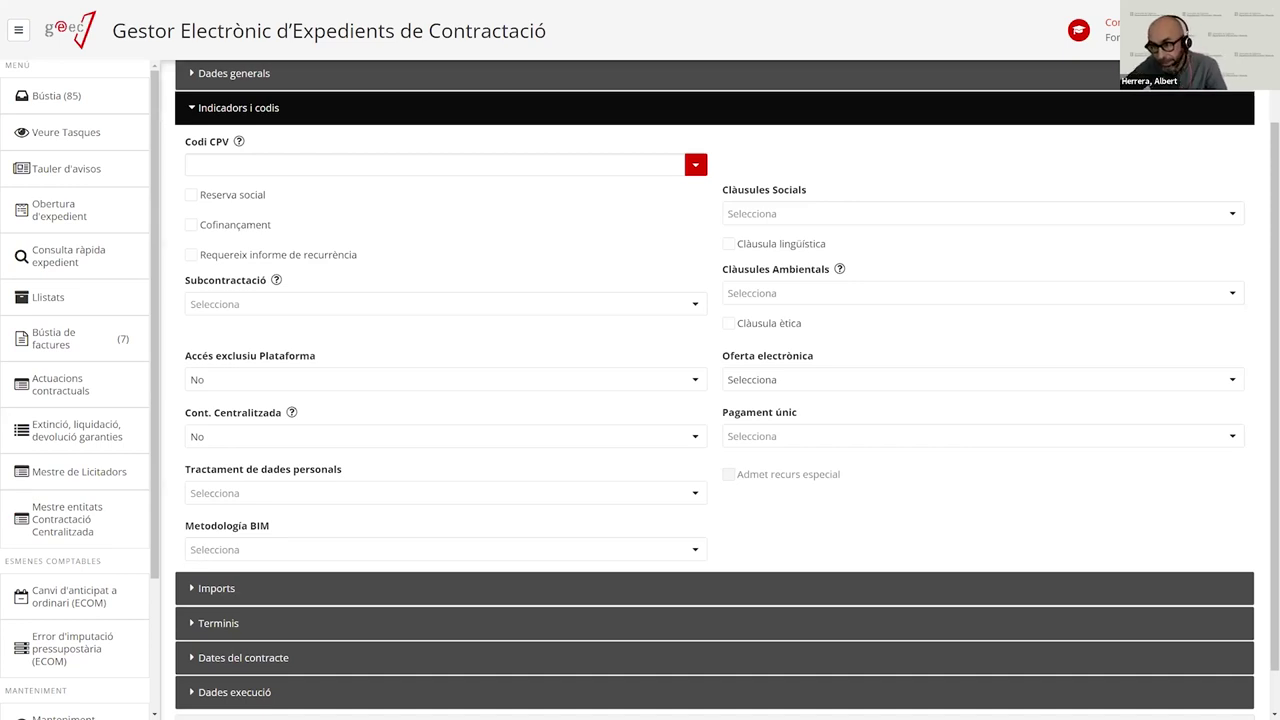
{"action": "left_click", "coordinate": [317, 377]}
{"action": "left_click", "coordinate": [362, 357]}
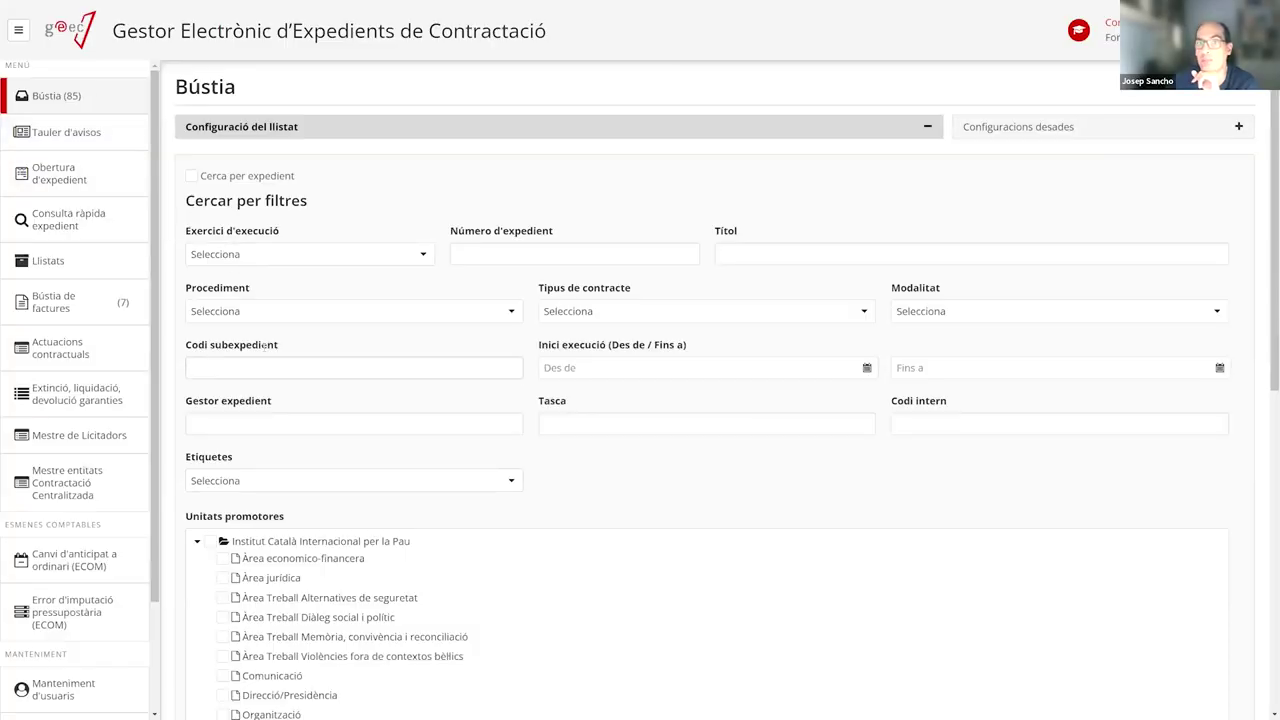
Open the non-awardee notification task for GANVAM in file ICIP-2023-80 from the inbox and upload firmat.pdf as its document
{"action": "left_click", "coordinate": [390, 125]}
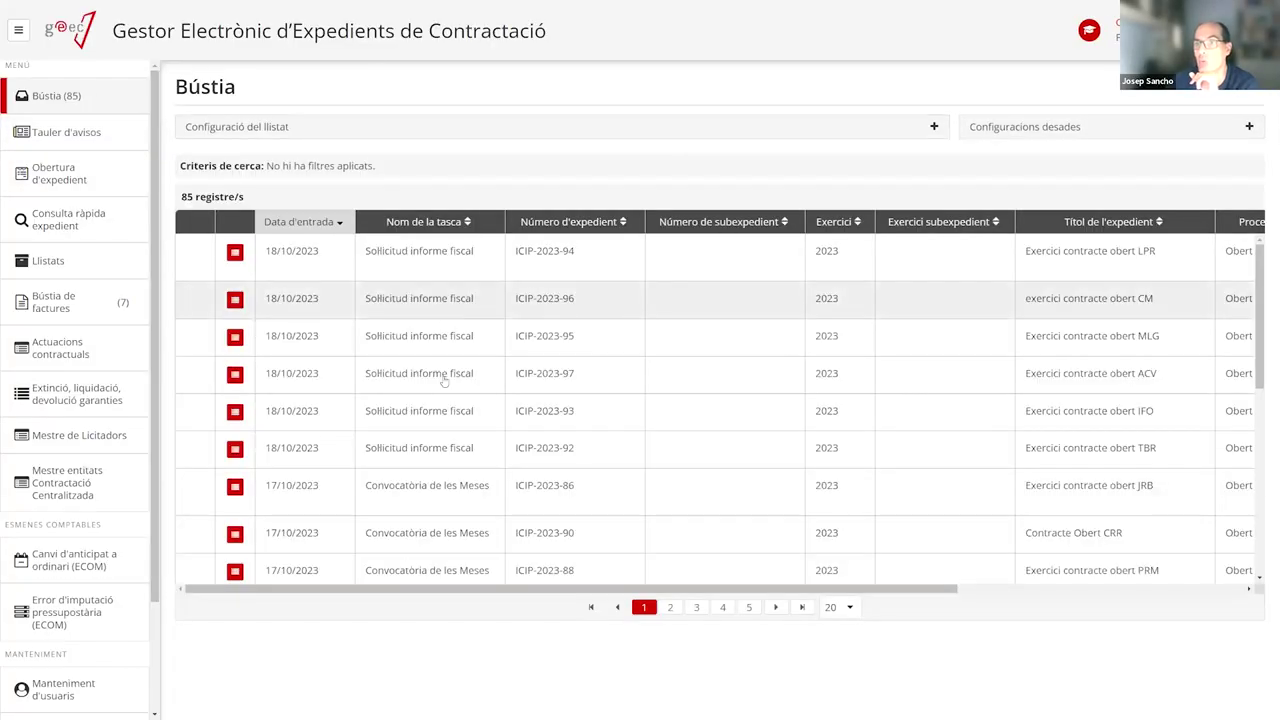
{"action": "scroll", "coordinate": [444, 381], "scroll_direction": "down", "scroll_amount": 5}
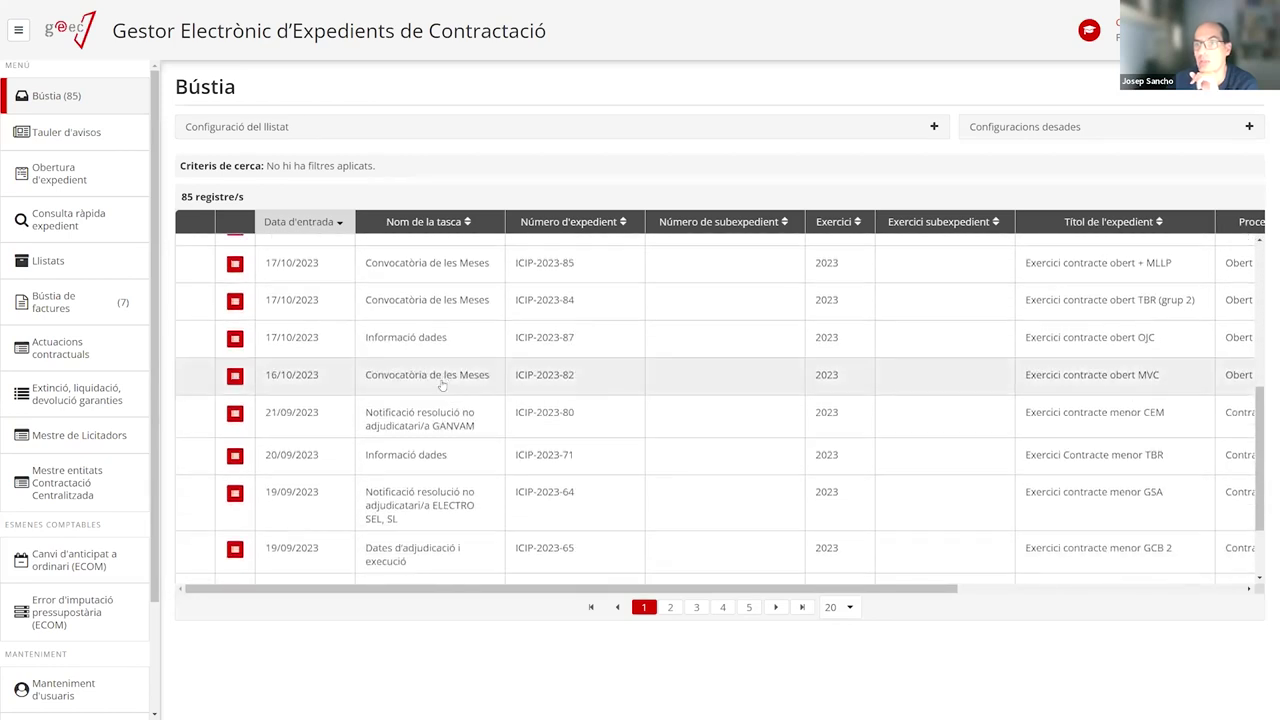
{"action": "left_click", "coordinate": [435, 392]}
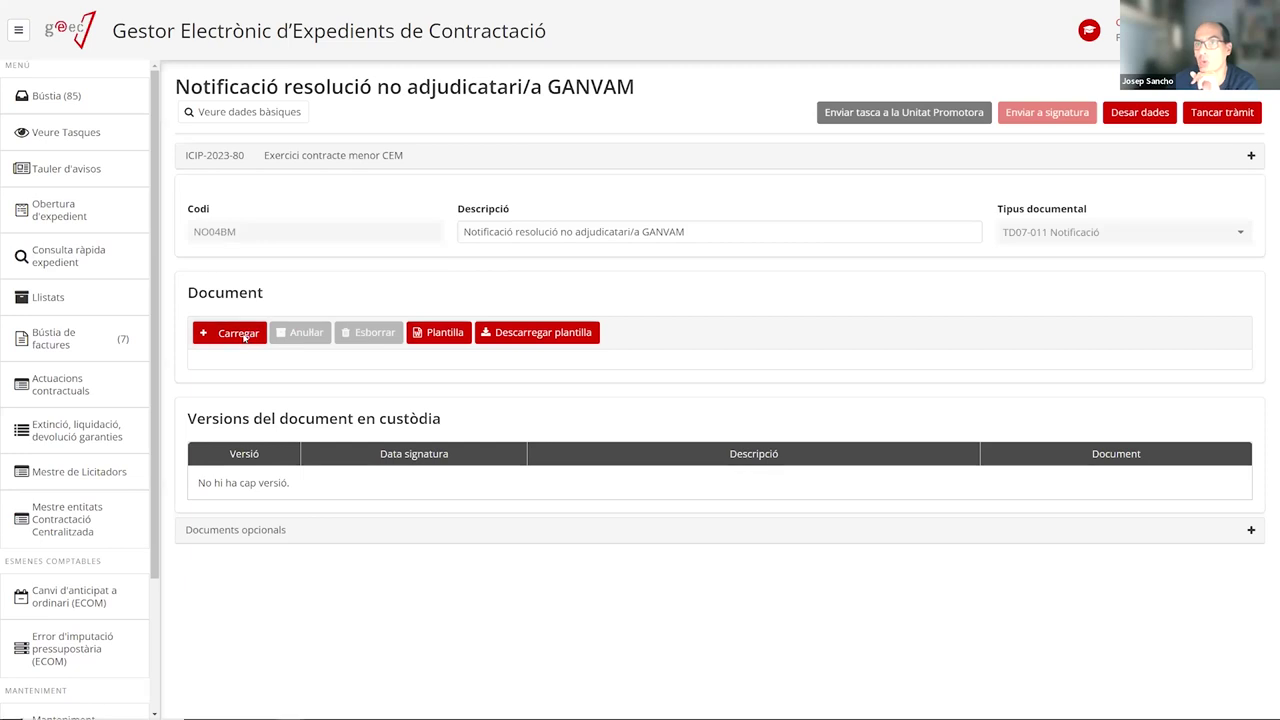
{"action": "left_click", "coordinate": [244, 337]}
{"action": "double_click", "coordinate": [240, 138]}
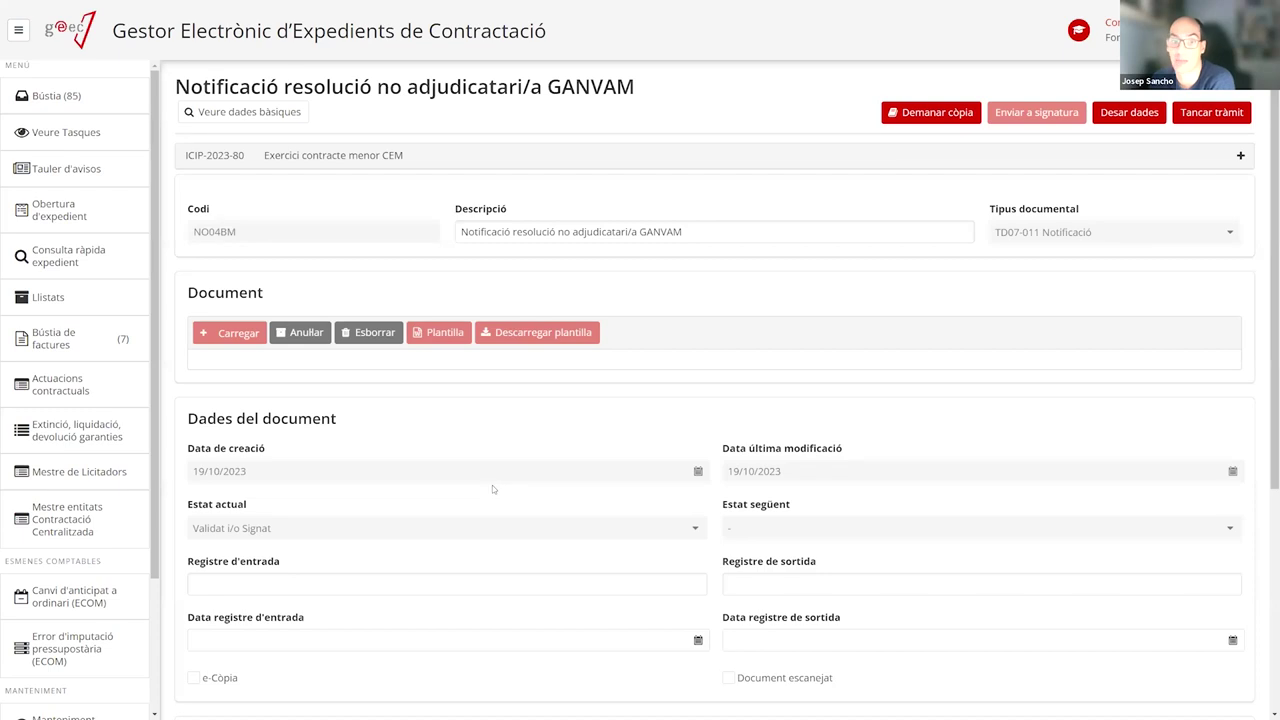
Review the uploaded notification's document and signature data, and open its version held in custody
{"action": "scroll", "coordinate": [623, 479], "scroll_direction": "down", "scroll_amount": 3}
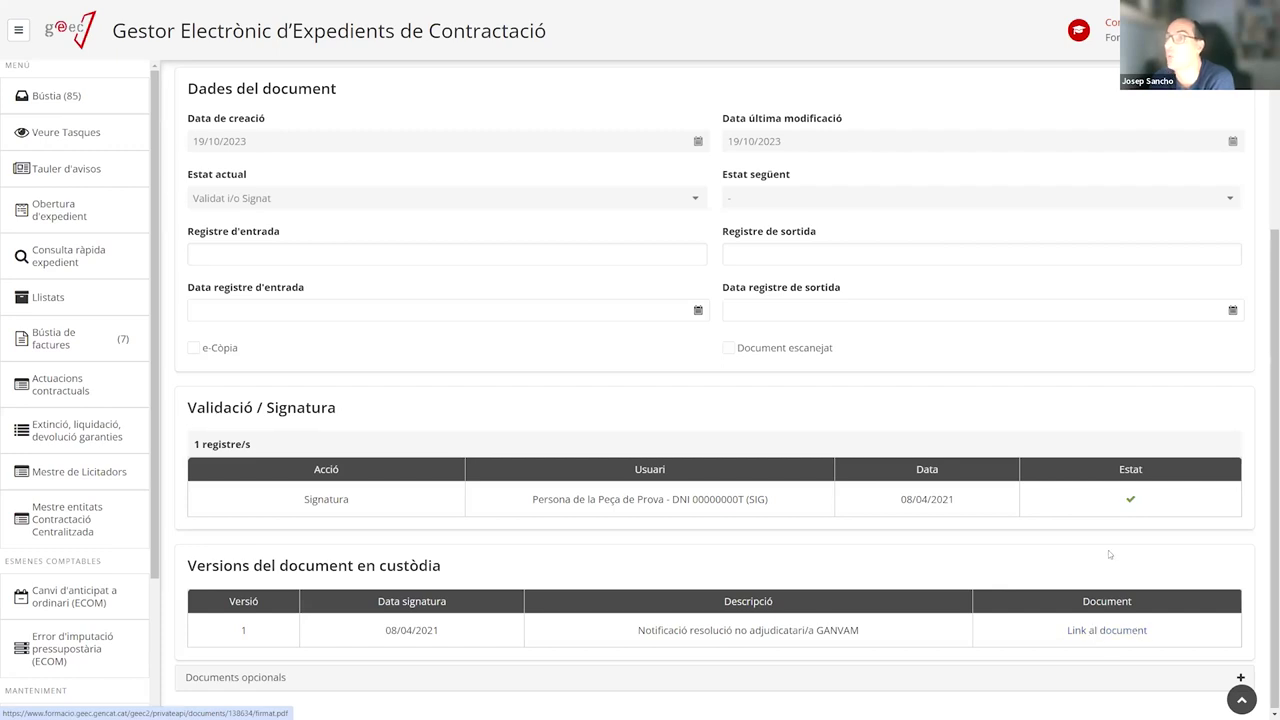
{"action": "scroll", "coordinate": [1084, 491], "scroll_direction": "up", "scroll_amount": 3}
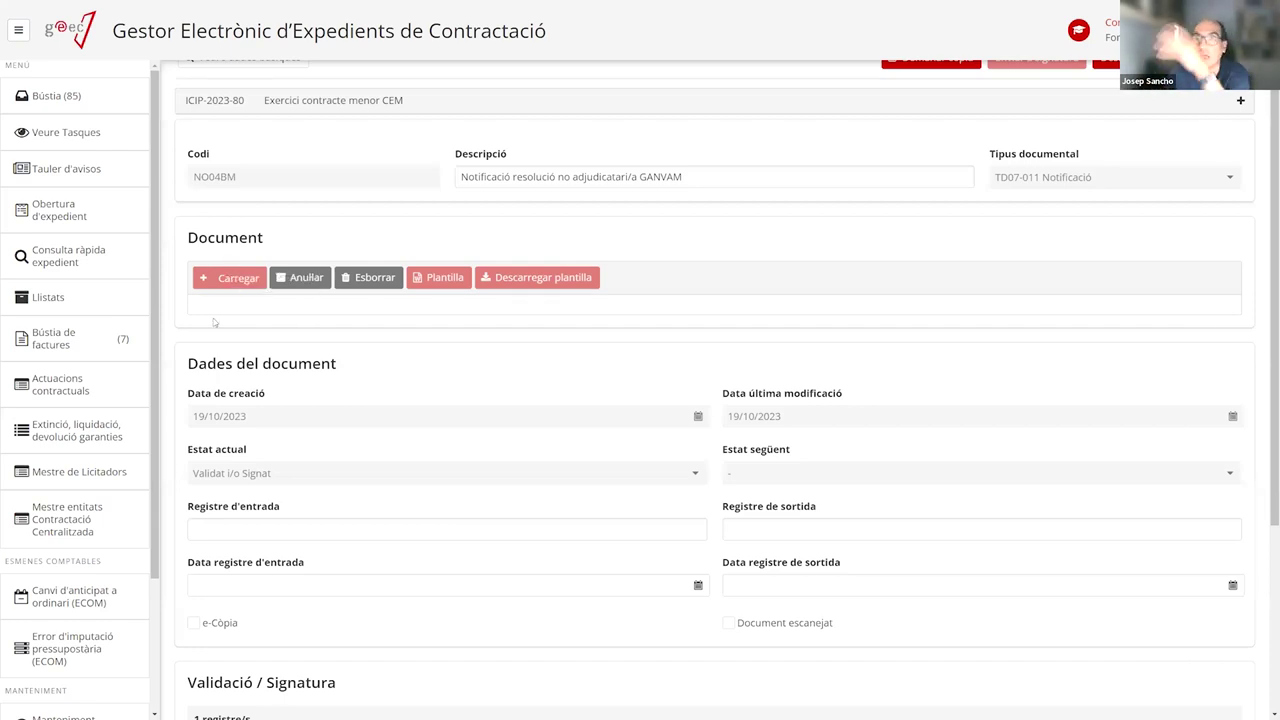
{"action": "scroll", "coordinate": [1037, 470], "scroll_direction": "down", "scroll_amount": 3}
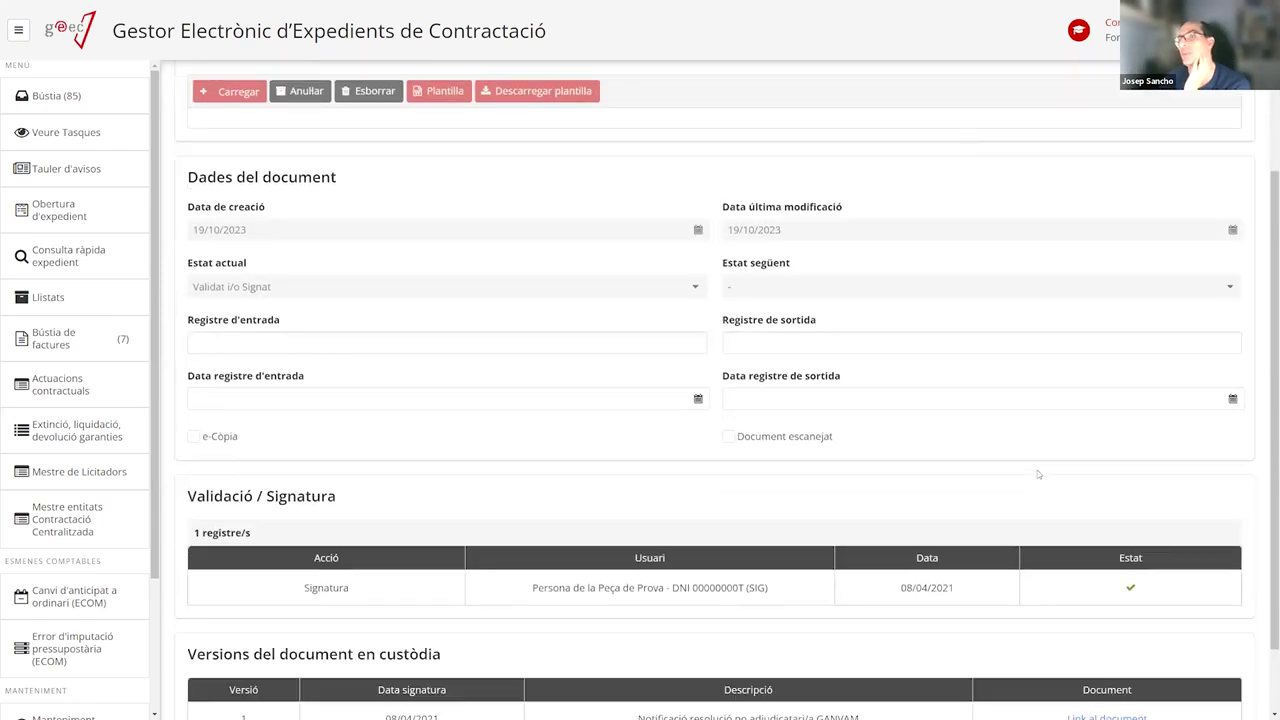
{"action": "left_click", "coordinate": [1127, 628]}
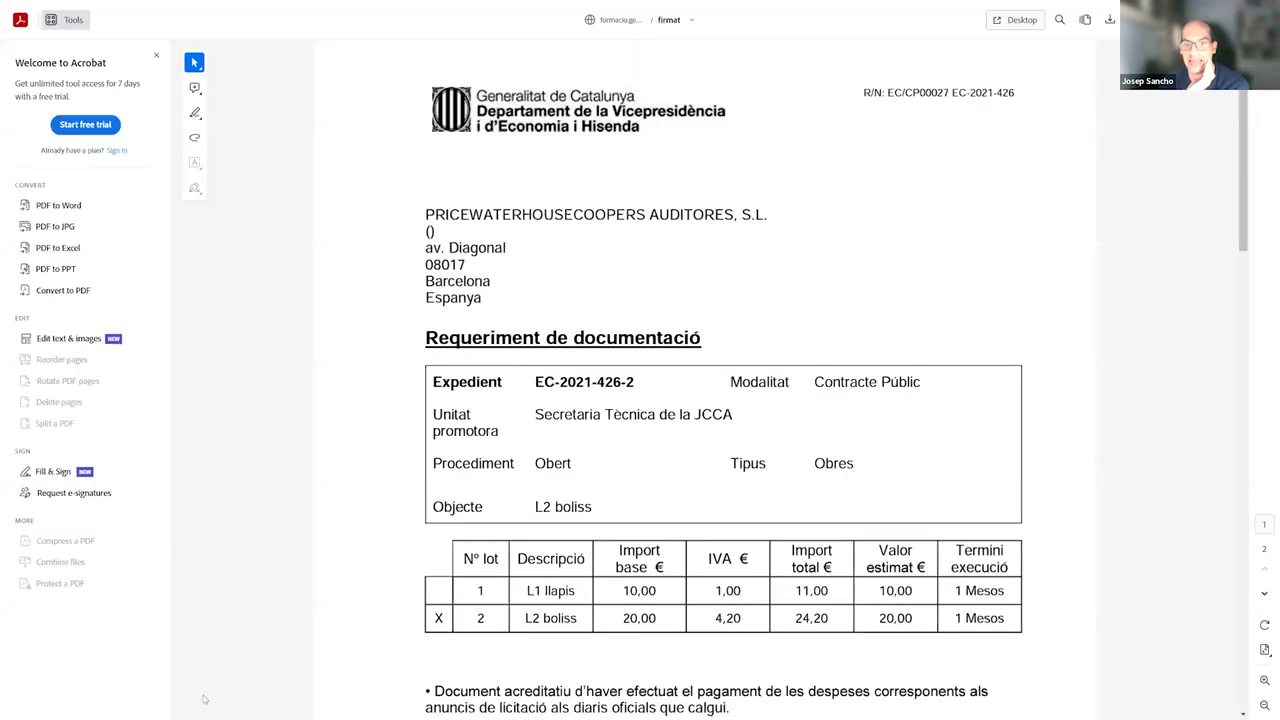
Switch to File Explorer and locate firmat.pdf in the Baixades folder
{"action": "mouse_move", "coordinate": [206, 704]}
{"action": "key", "text": "super"}
{"action": "key", "text": "super"}
{"action": "key", "text": "super+e"}
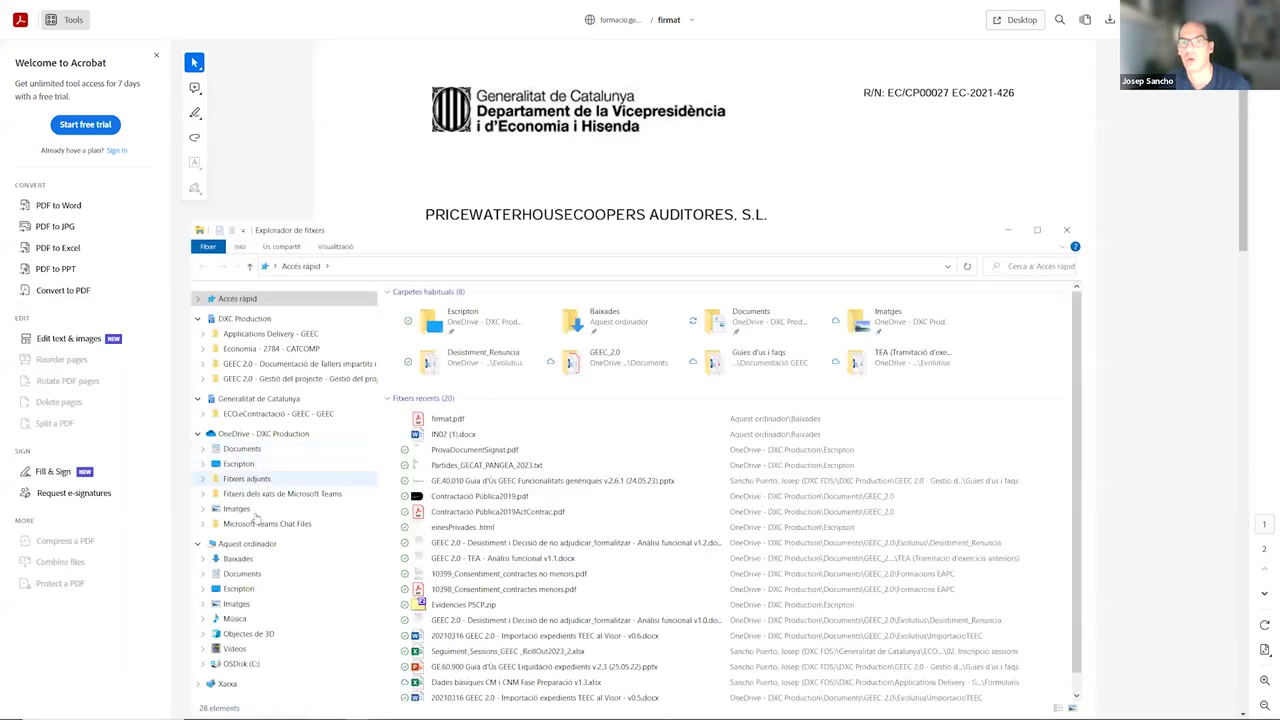
{"action": "left_click", "coordinate": [238, 558]}
{"action": "left_click", "coordinate": [480, 354]}
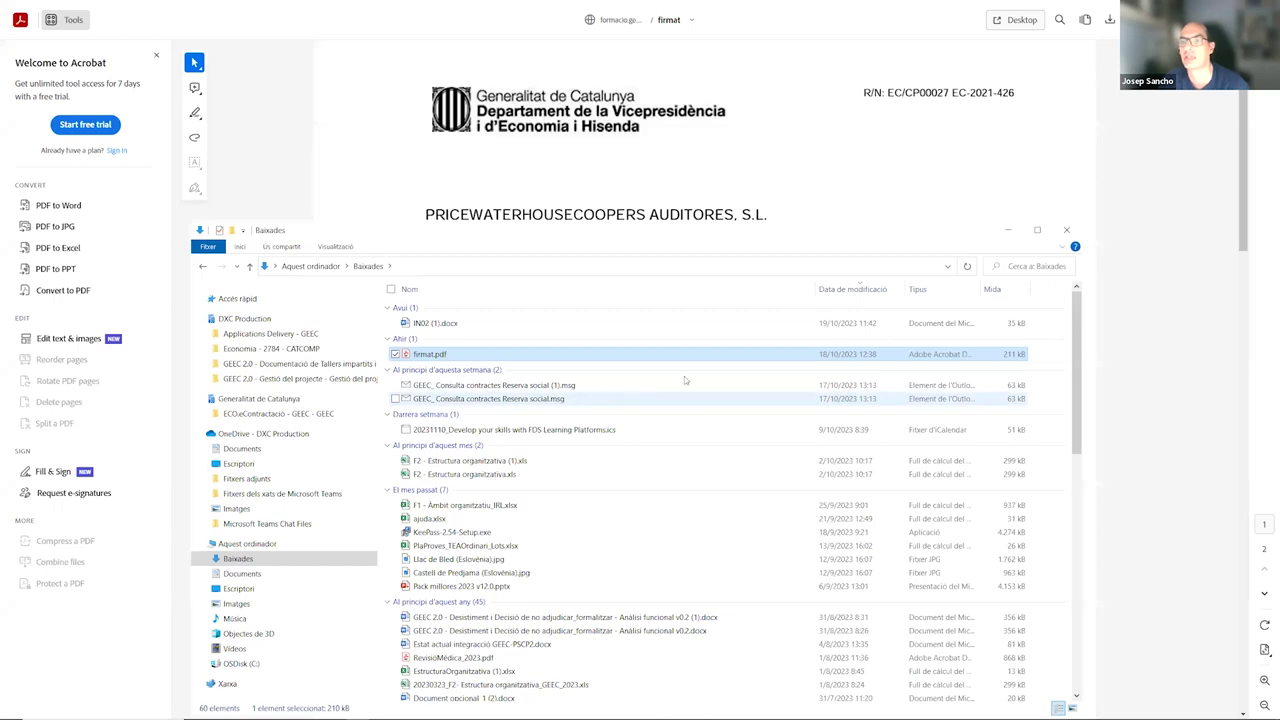
{"action": "left_click", "coordinate": [1113, 20]}
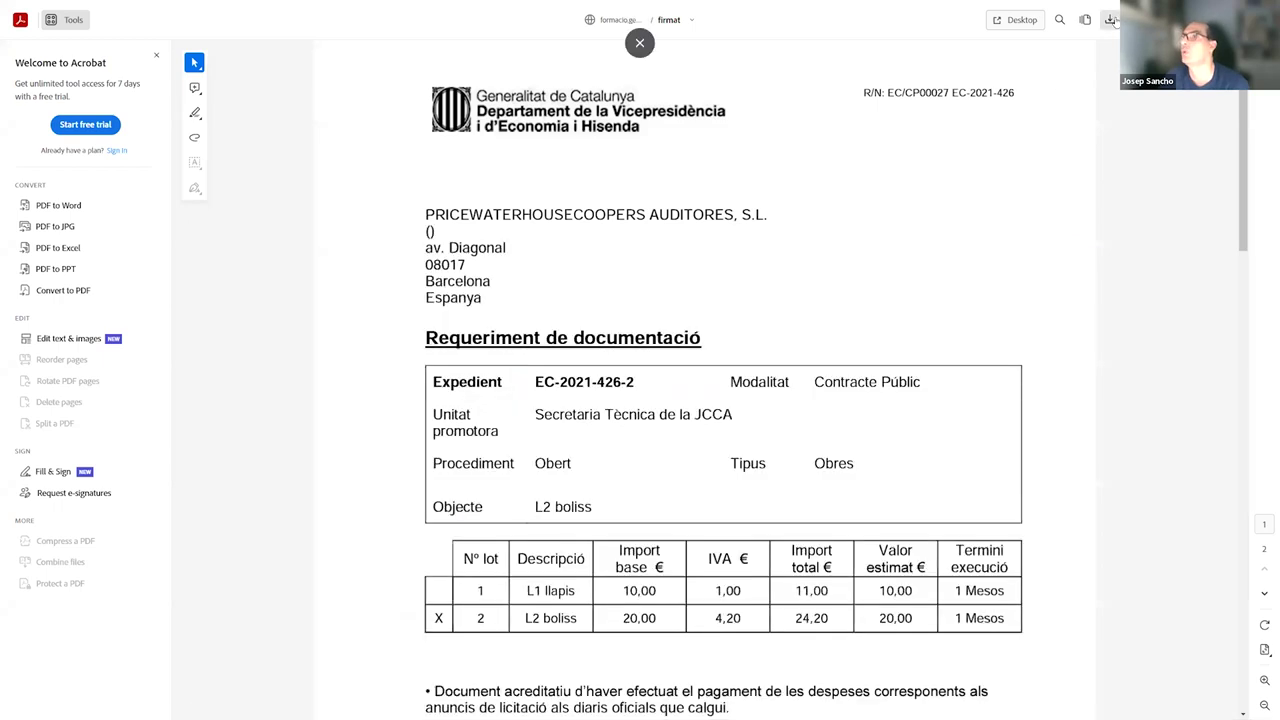
{"action": "left_click", "coordinate": [1110, 20]}
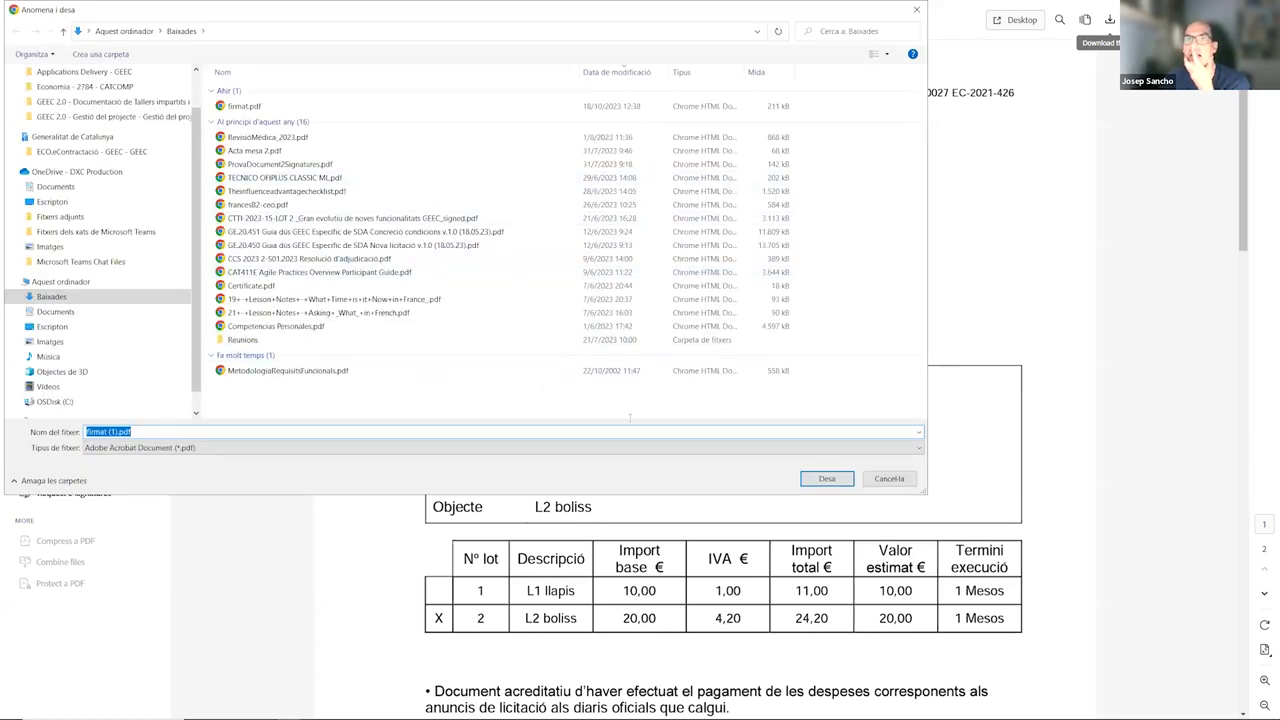
{"action": "left_click", "coordinate": [906, 478]}
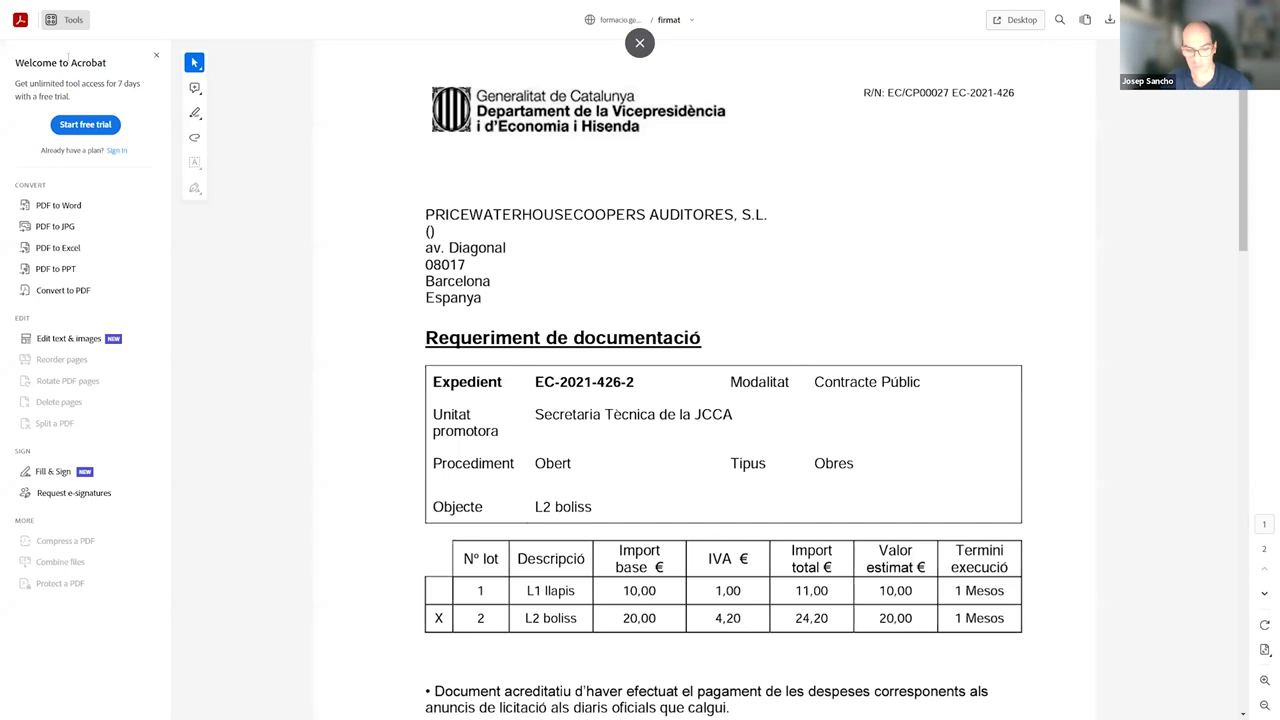
Leave full screen, close the firmat.pdf viewer and return to the GANVAM notification's custody versions
{"action": "key", "text": "F11"}
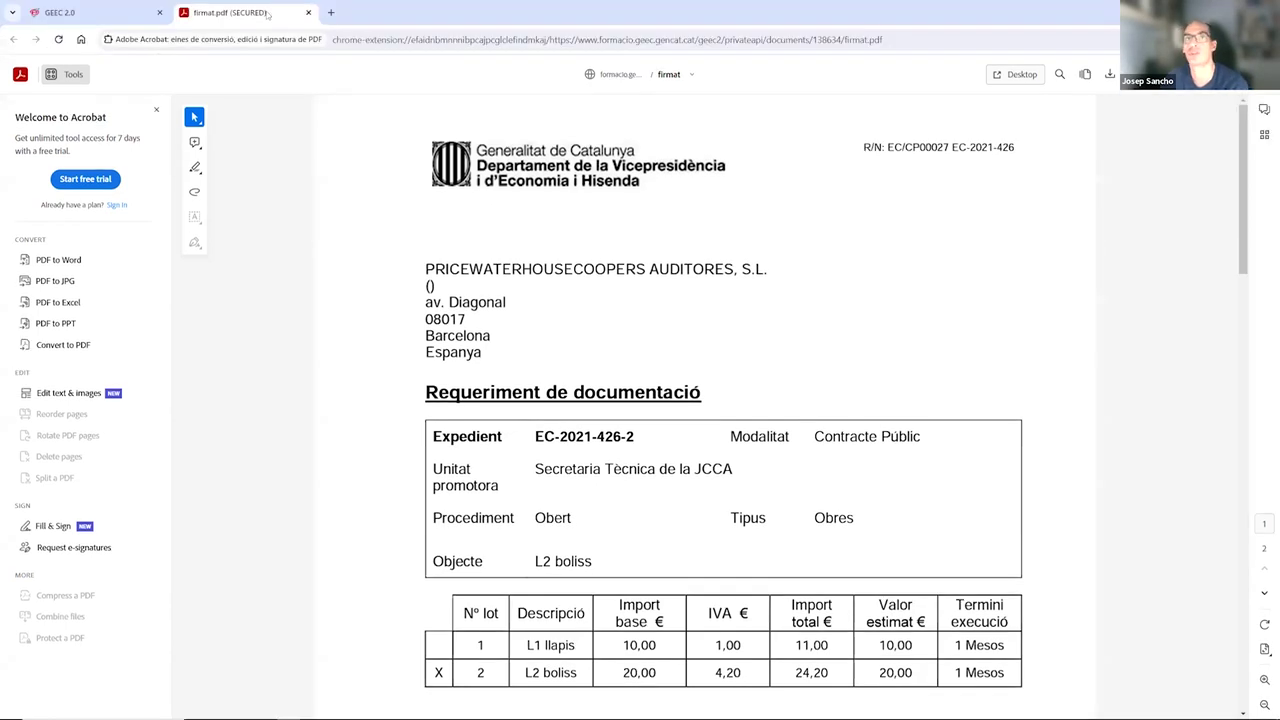
{"action": "left_click", "coordinate": [308, 12]}
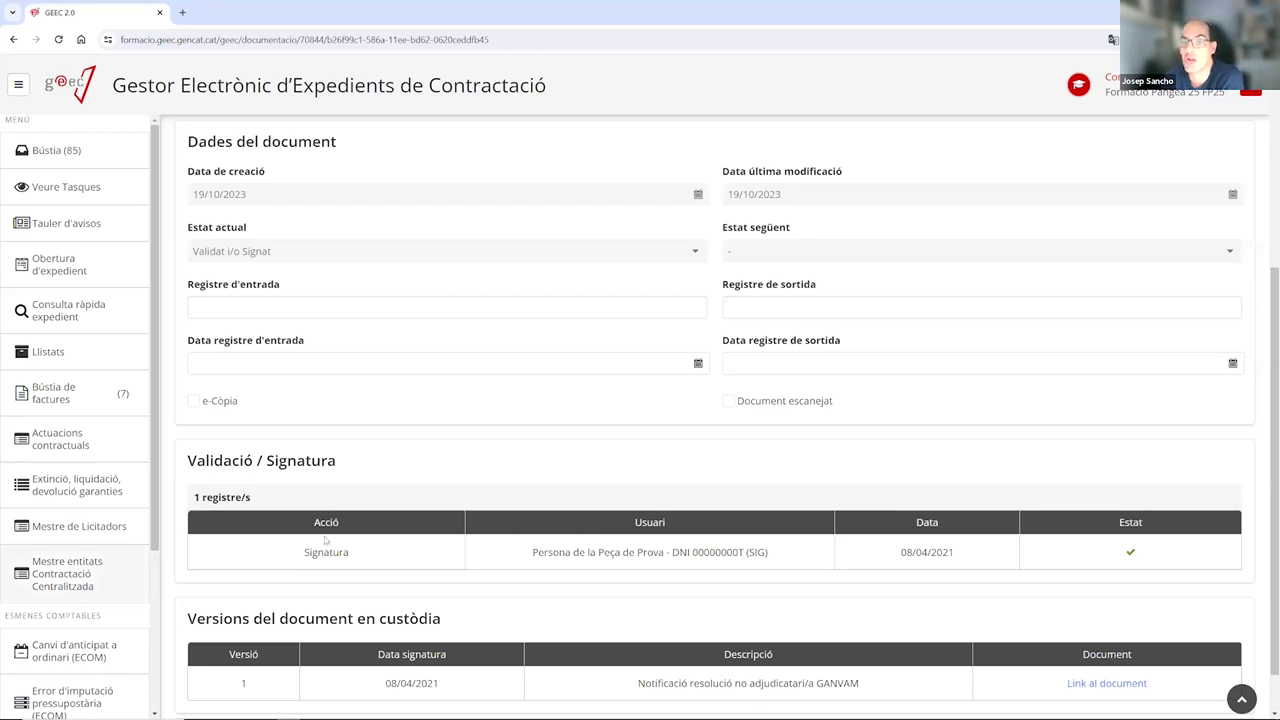
{"action": "scroll", "coordinate": [262, 642], "scroll_direction": "down", "scroll_amount": 1}
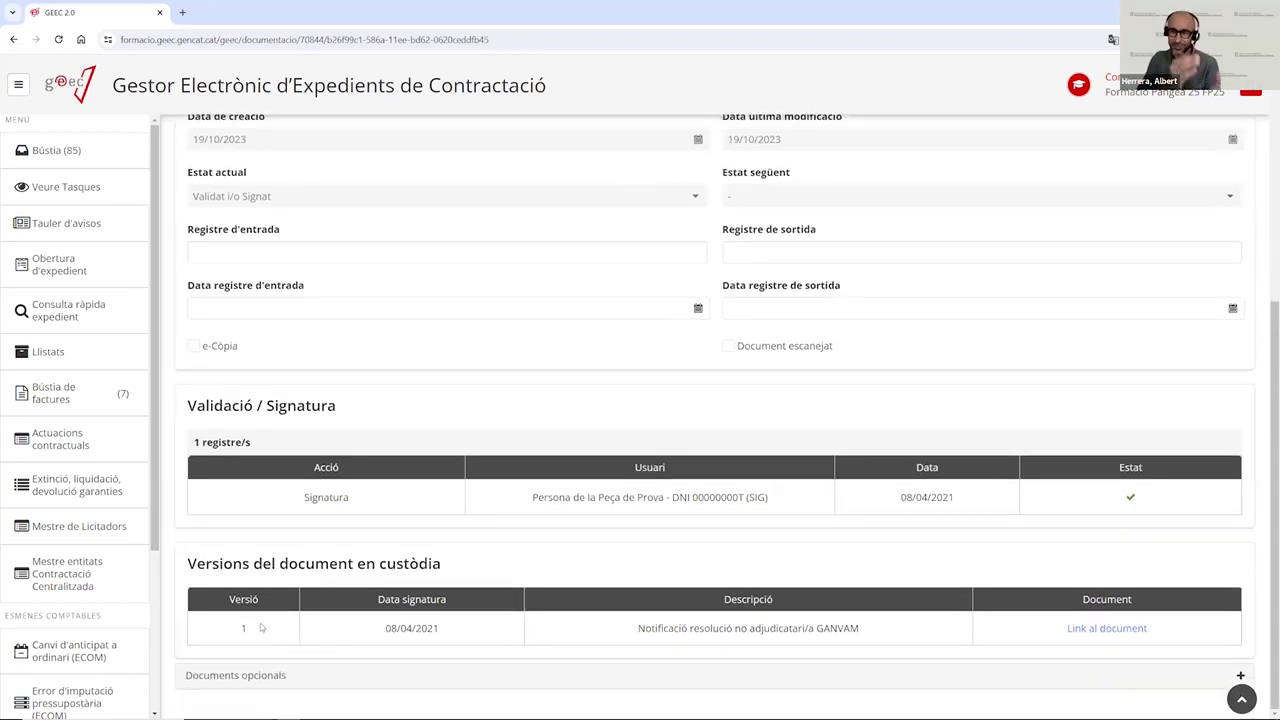